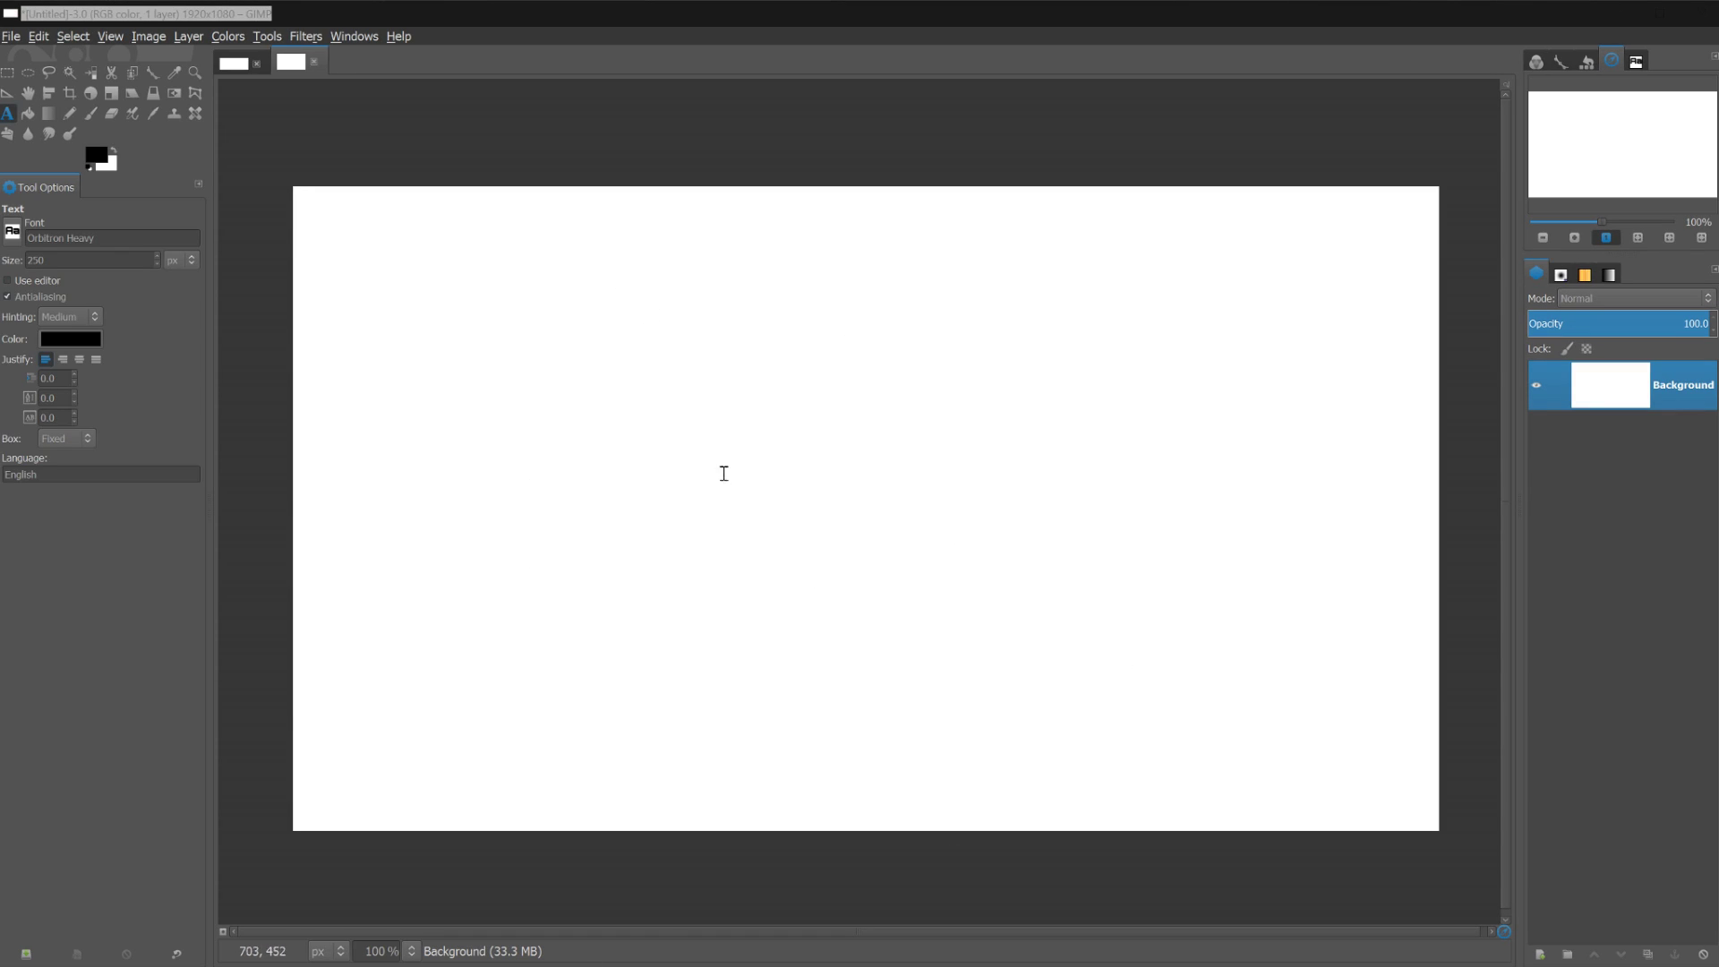
In the 1920×1080 image, draw a text box about 1691 × 921 px and enter SPACE and DEBRIS on two lines
{"action": "left_click", "coordinate": [246, 77]}
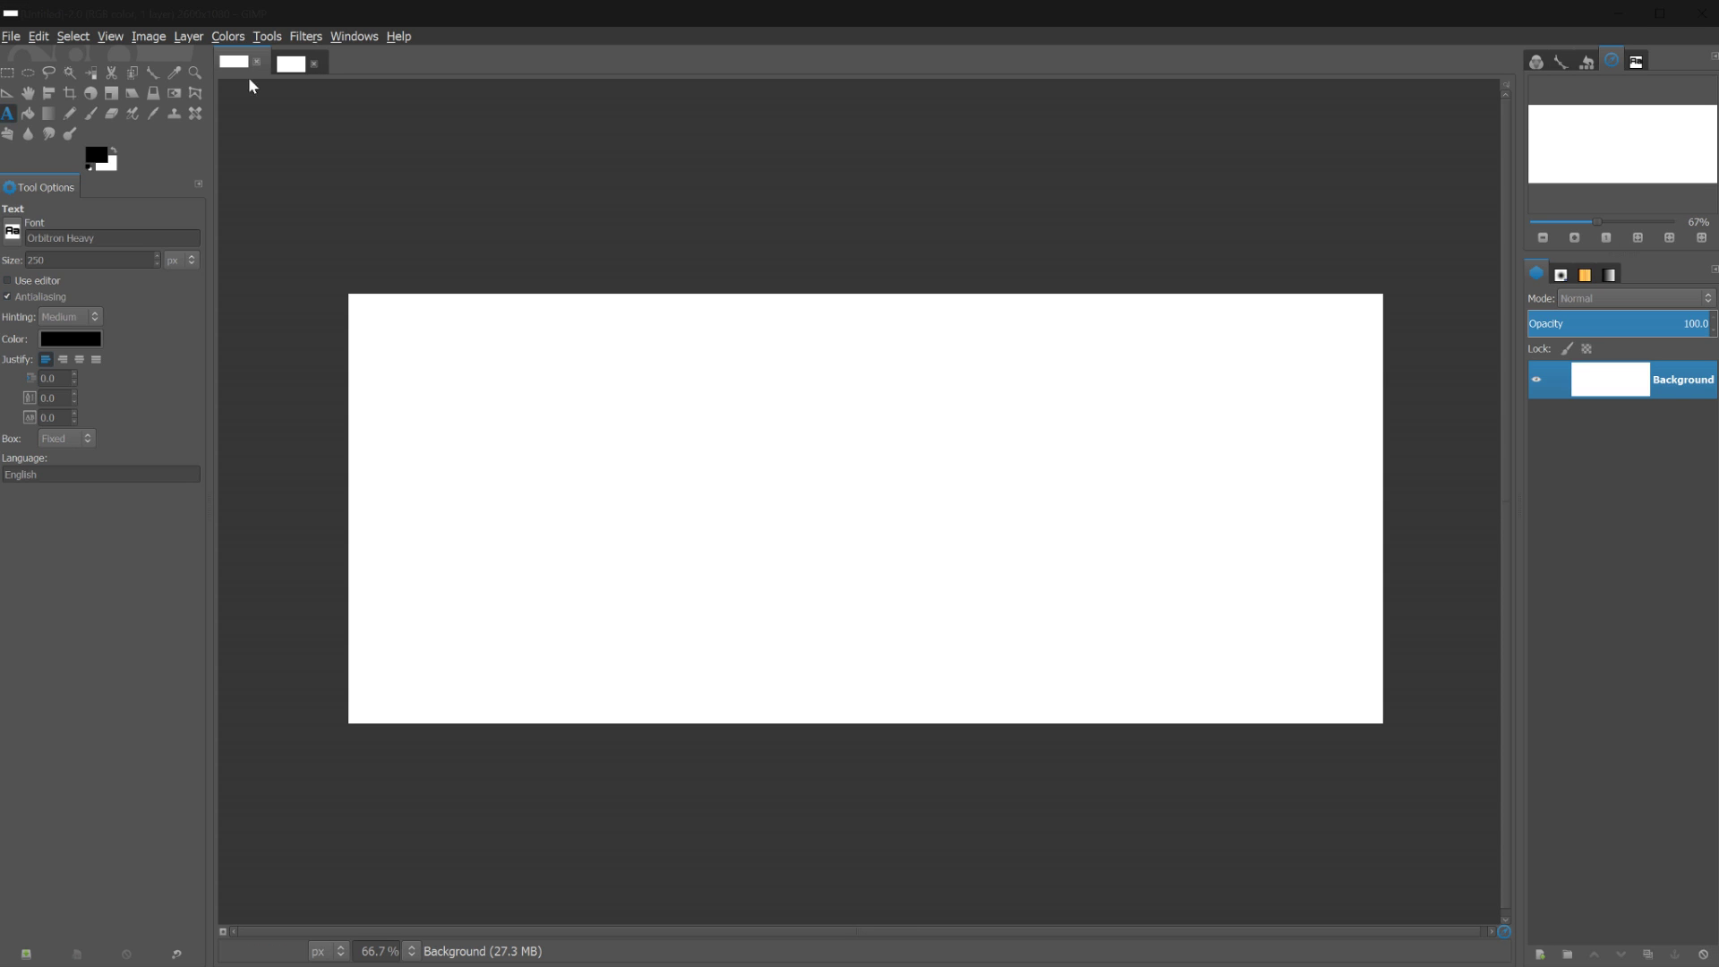
{"action": "left_click", "coordinate": [298, 69]}
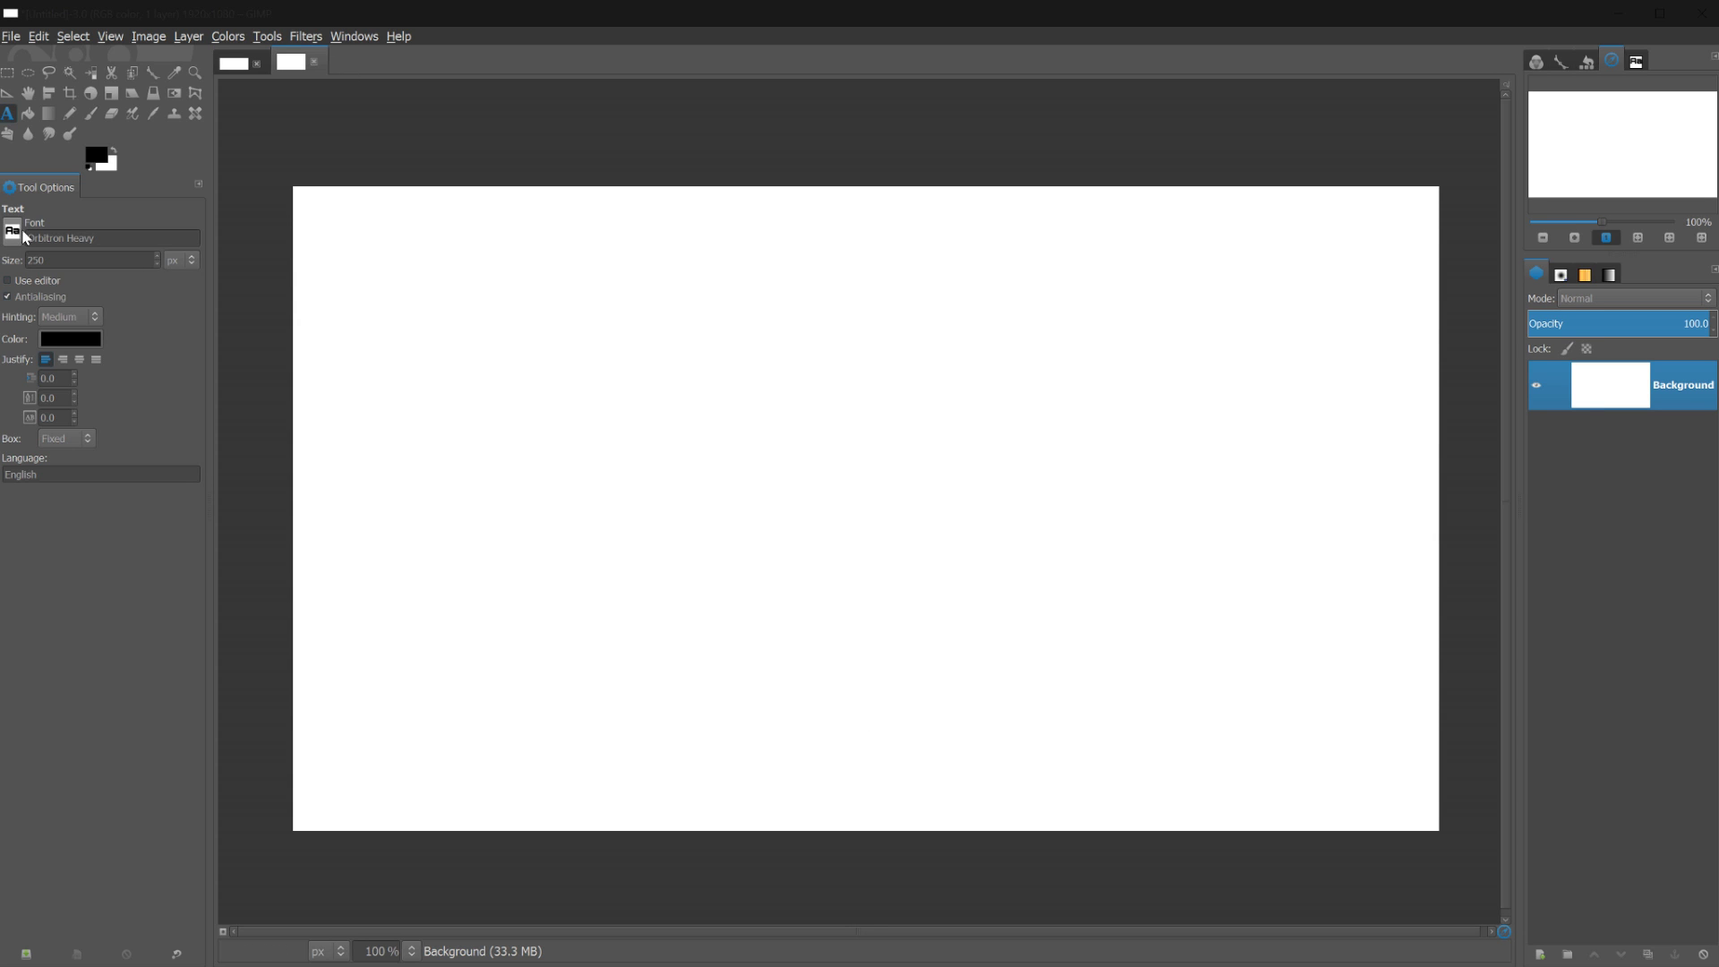
{"action": "left_click_drag", "start_coordinate": [353, 232], "coordinate": [1362, 780]}
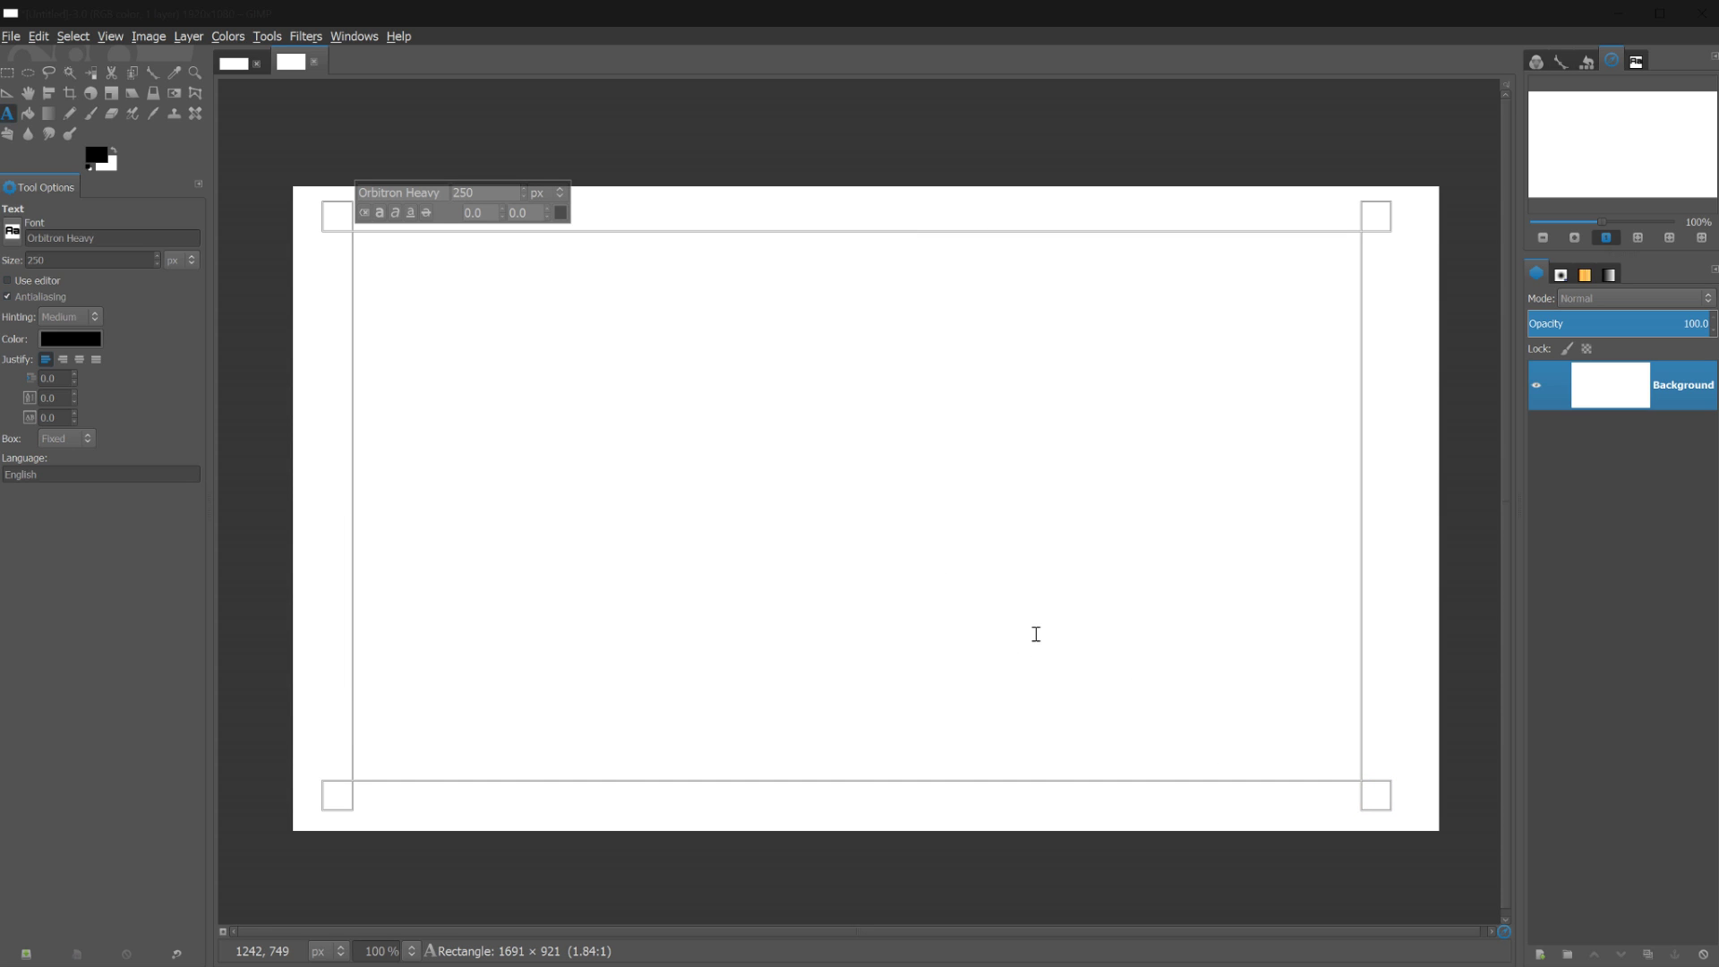
{"action": "type", "text": "space"}
{"action": "key", "text": "BackSpace"}
{"action": "key", "text": "BackSpace"}
{"action": "key", "text": "BackSpace"}
{"action": "key", "text": "BackSpace"}
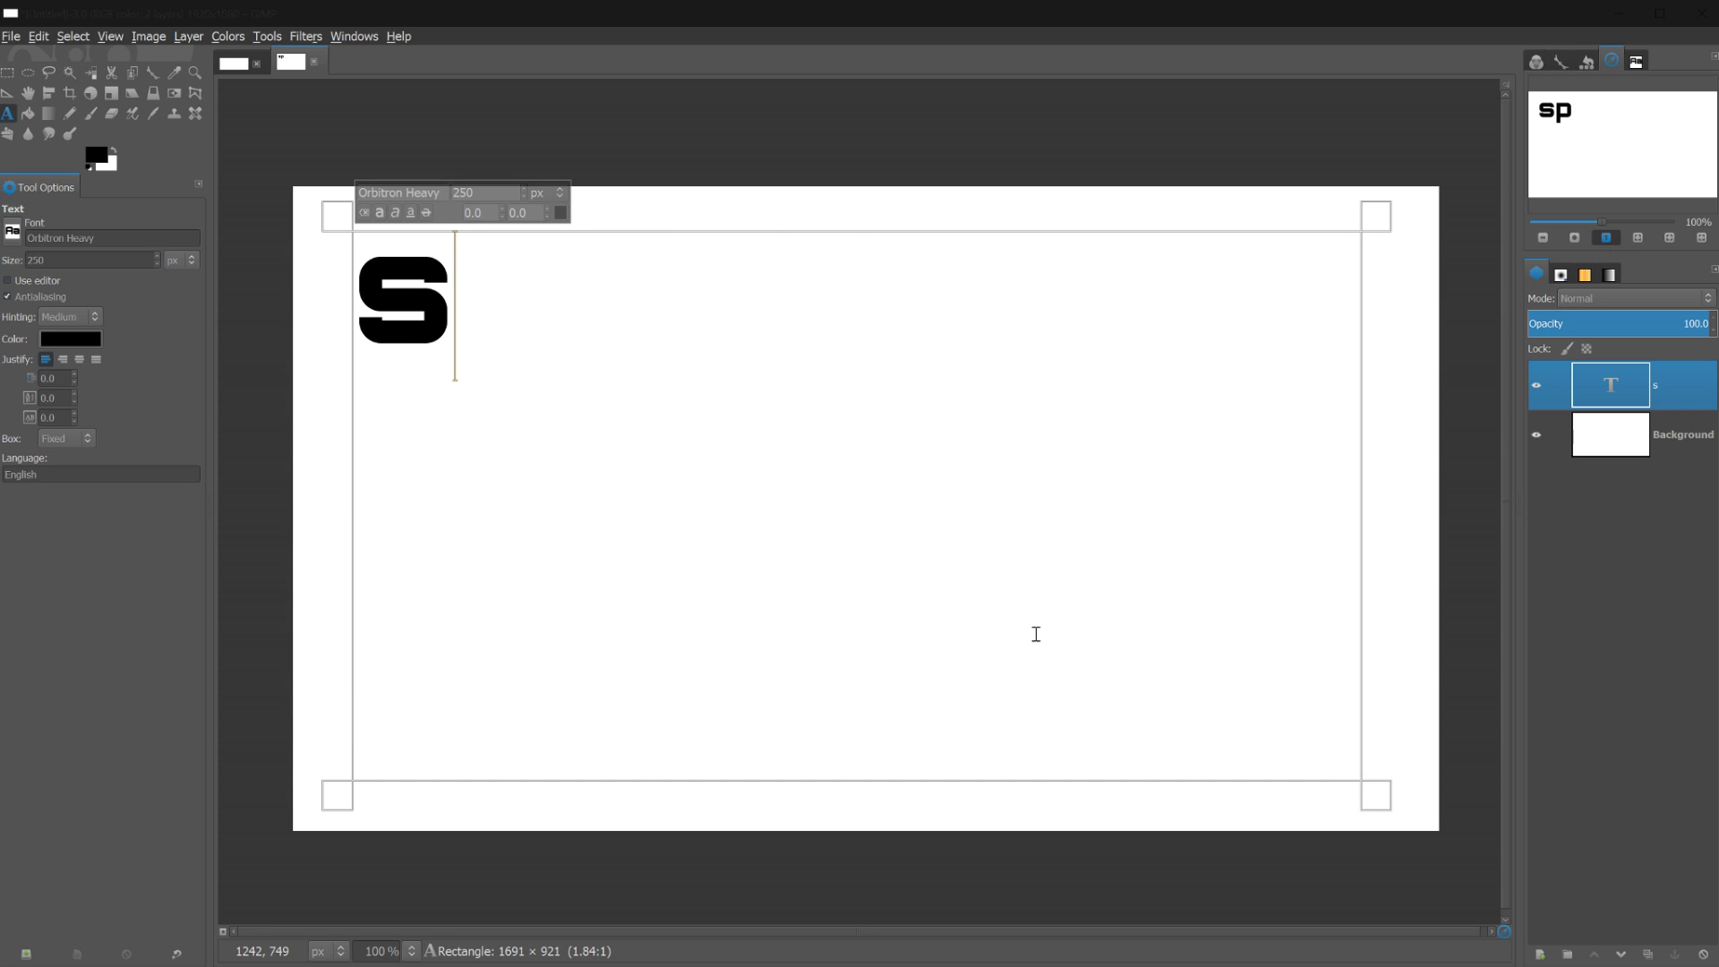
{"action": "key", "text": "BackSpace"}
{"action": "type", "text": "SPACE"}
{"action": "key", "text": "Return"}
{"action": "type", "text": "DEBRI"}
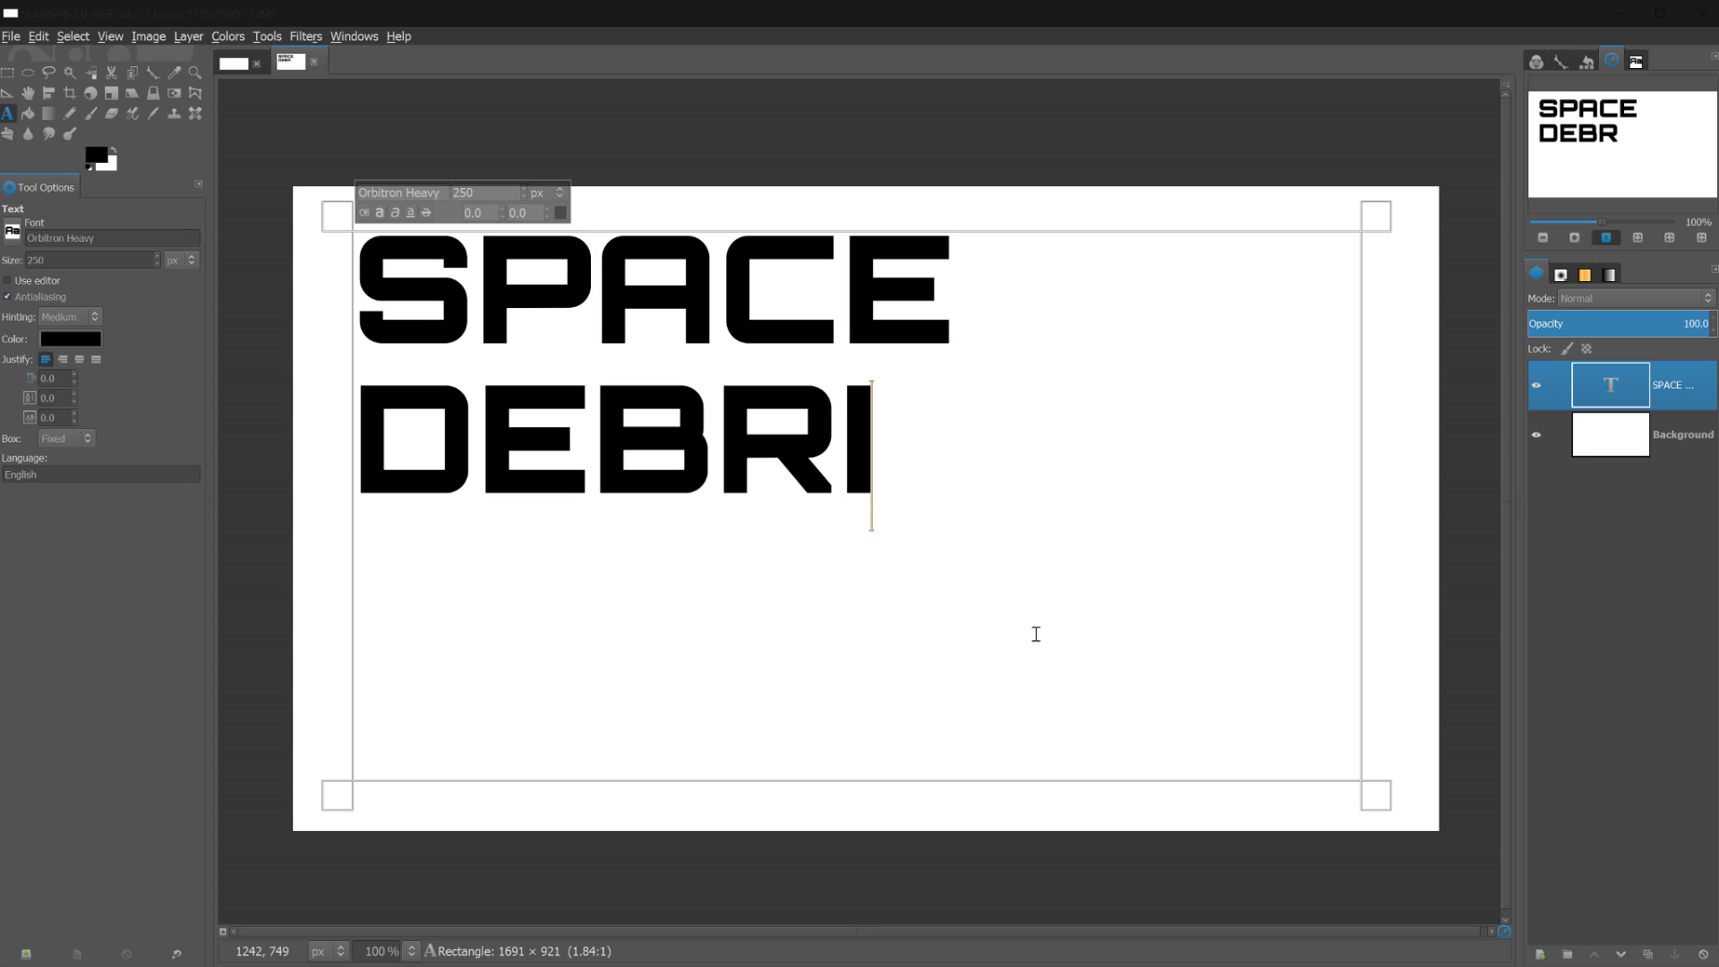
{"action": "type", "text": "S"}
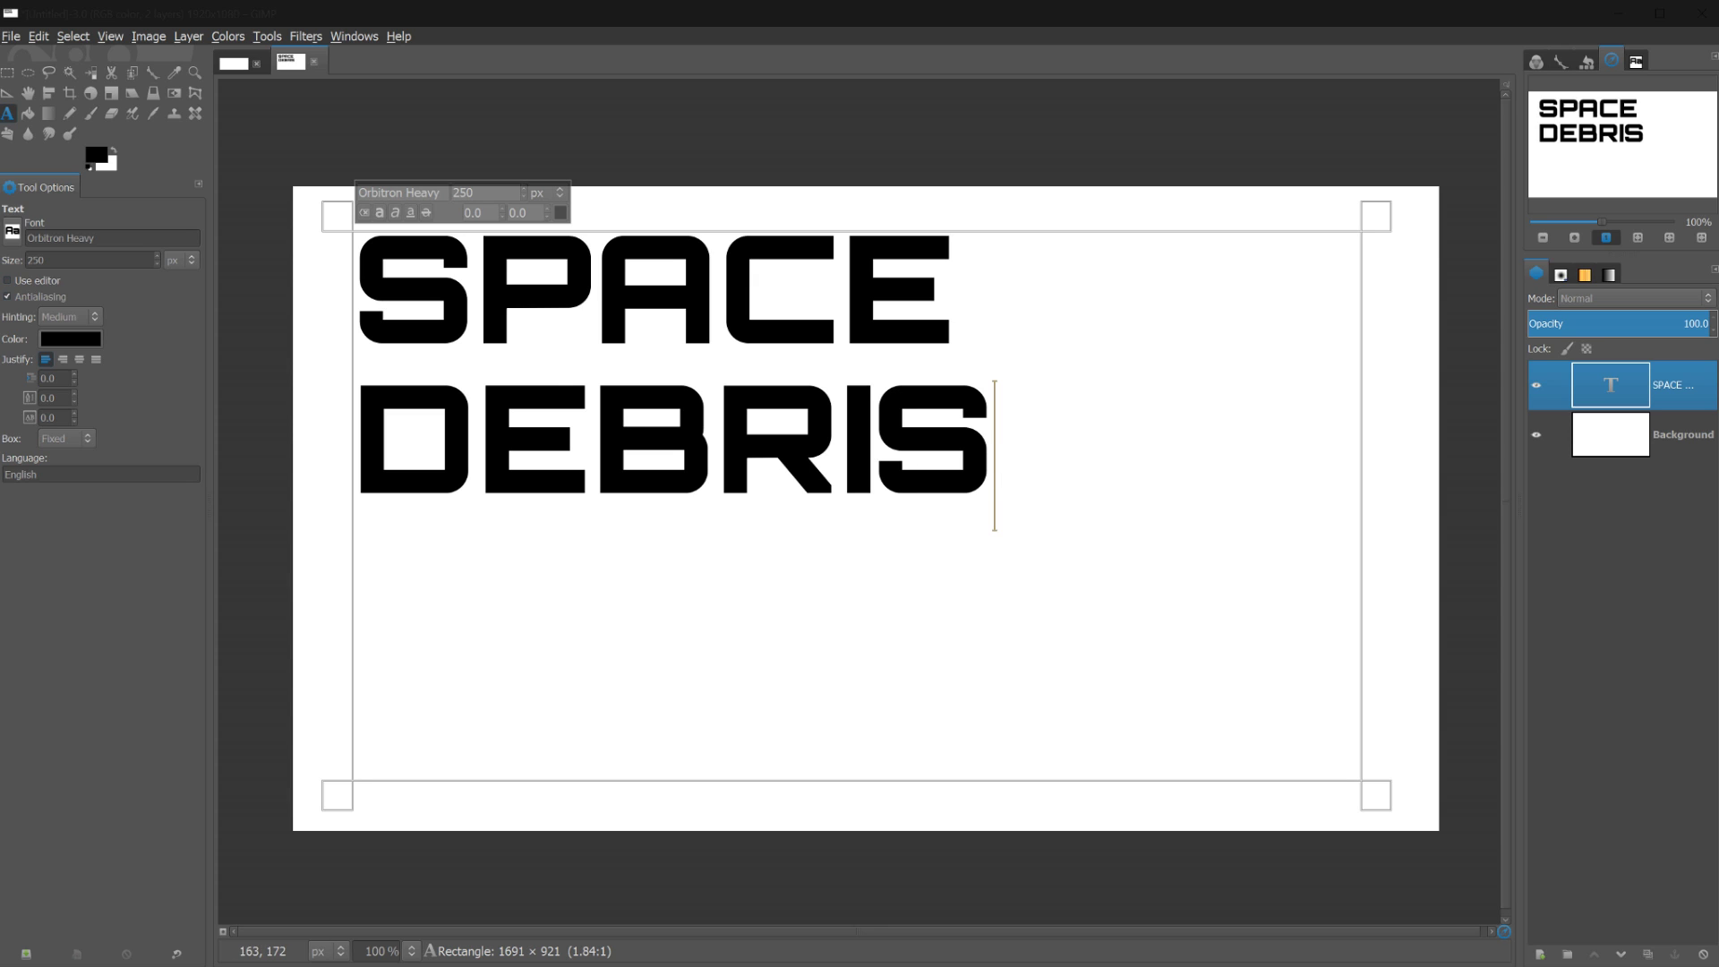
Replace the line break between SPACE and DEBRIS with a space in the text box
{"action": "left_click_drag", "start_coordinate": [358, 286], "coordinate": [960, 308]}
{"action": "left_click_drag", "start_coordinate": [992, 452], "coordinate": [372, 433]}
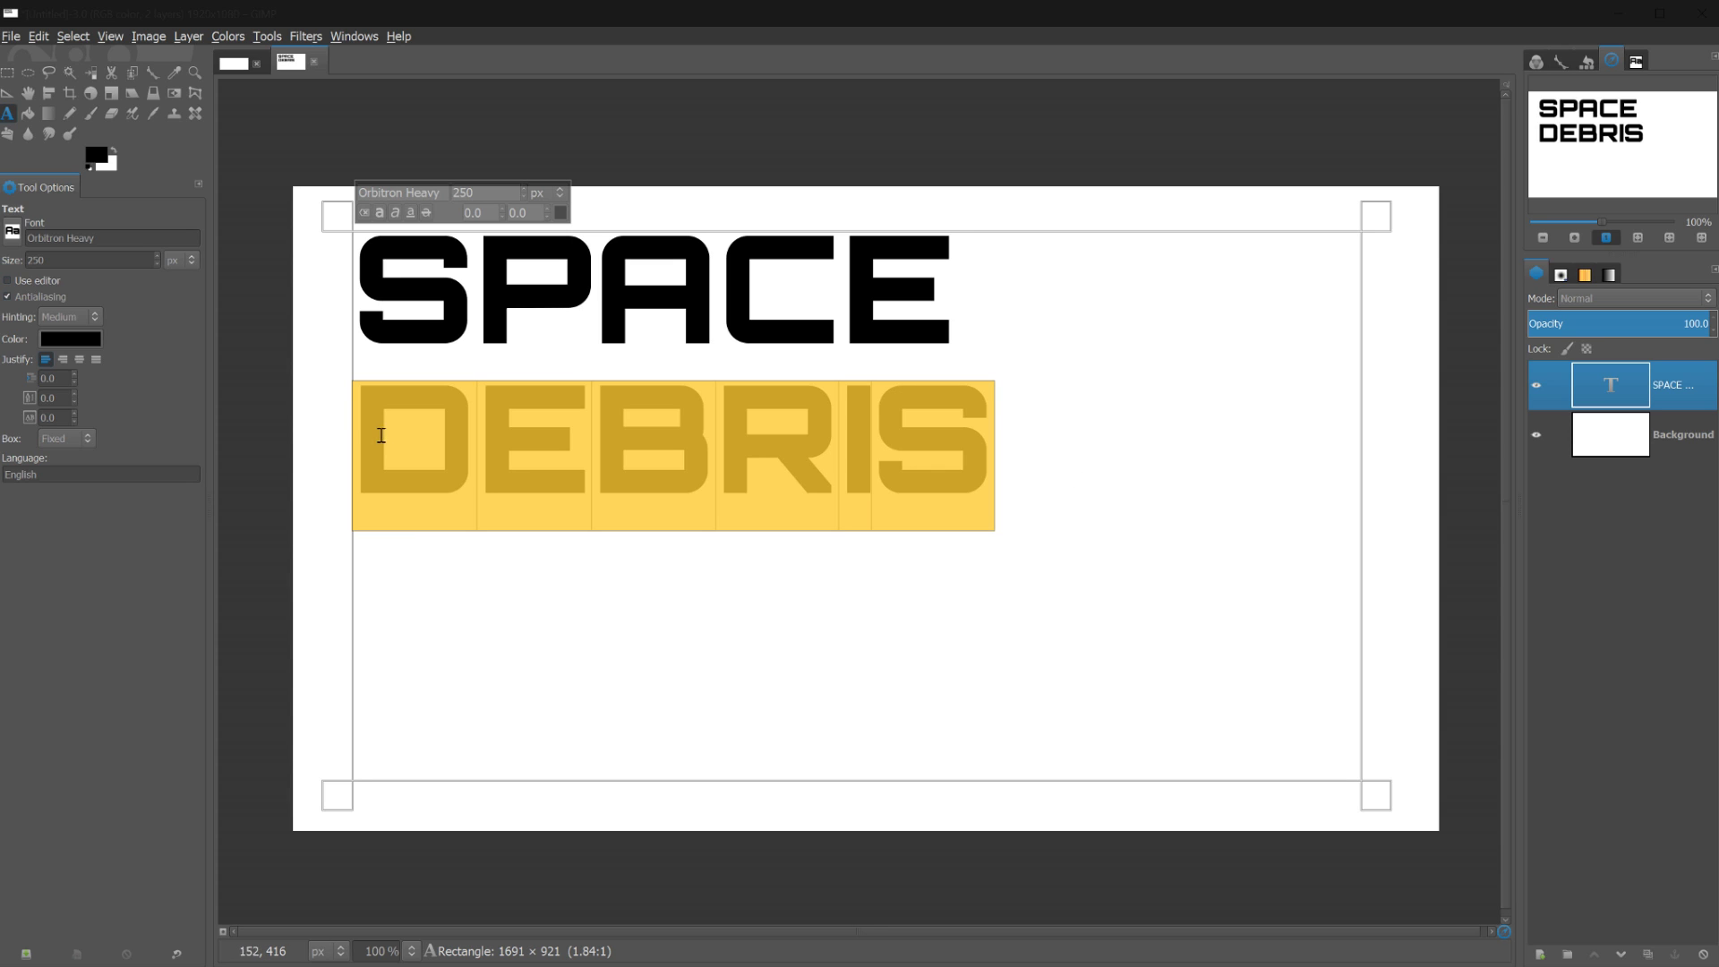
{"action": "left_click", "coordinate": [667, 472]}
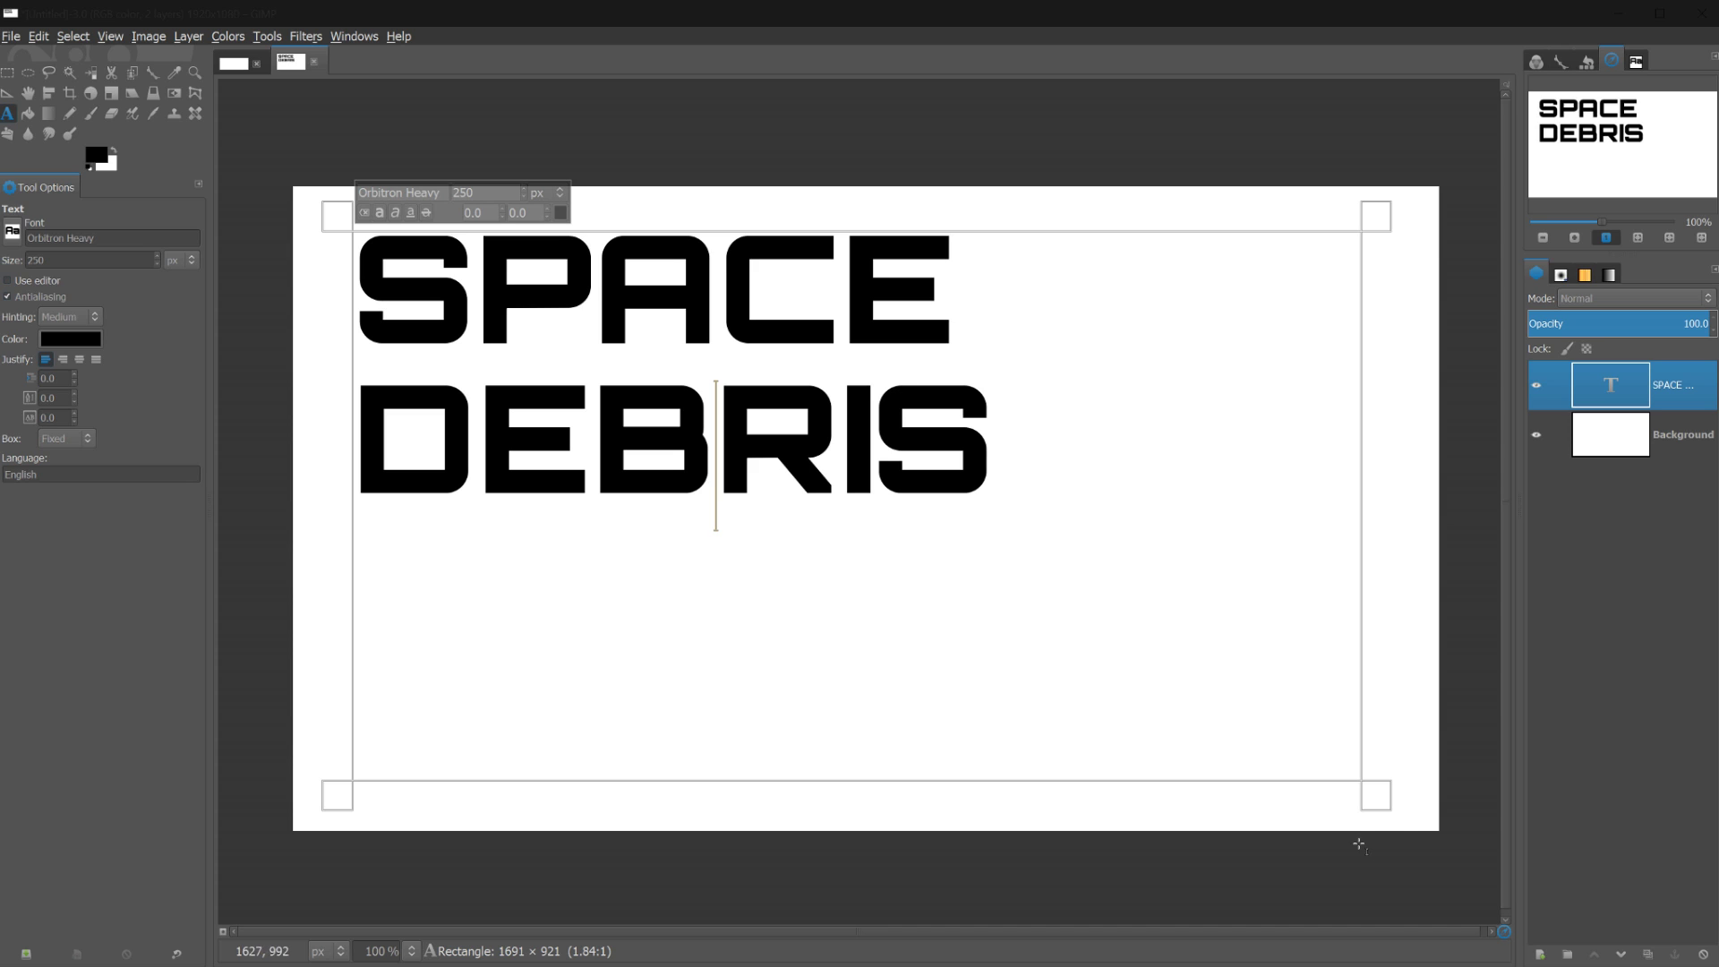
{"action": "key", "text": "Home"}
{"action": "key", "text": "BackSpace"}
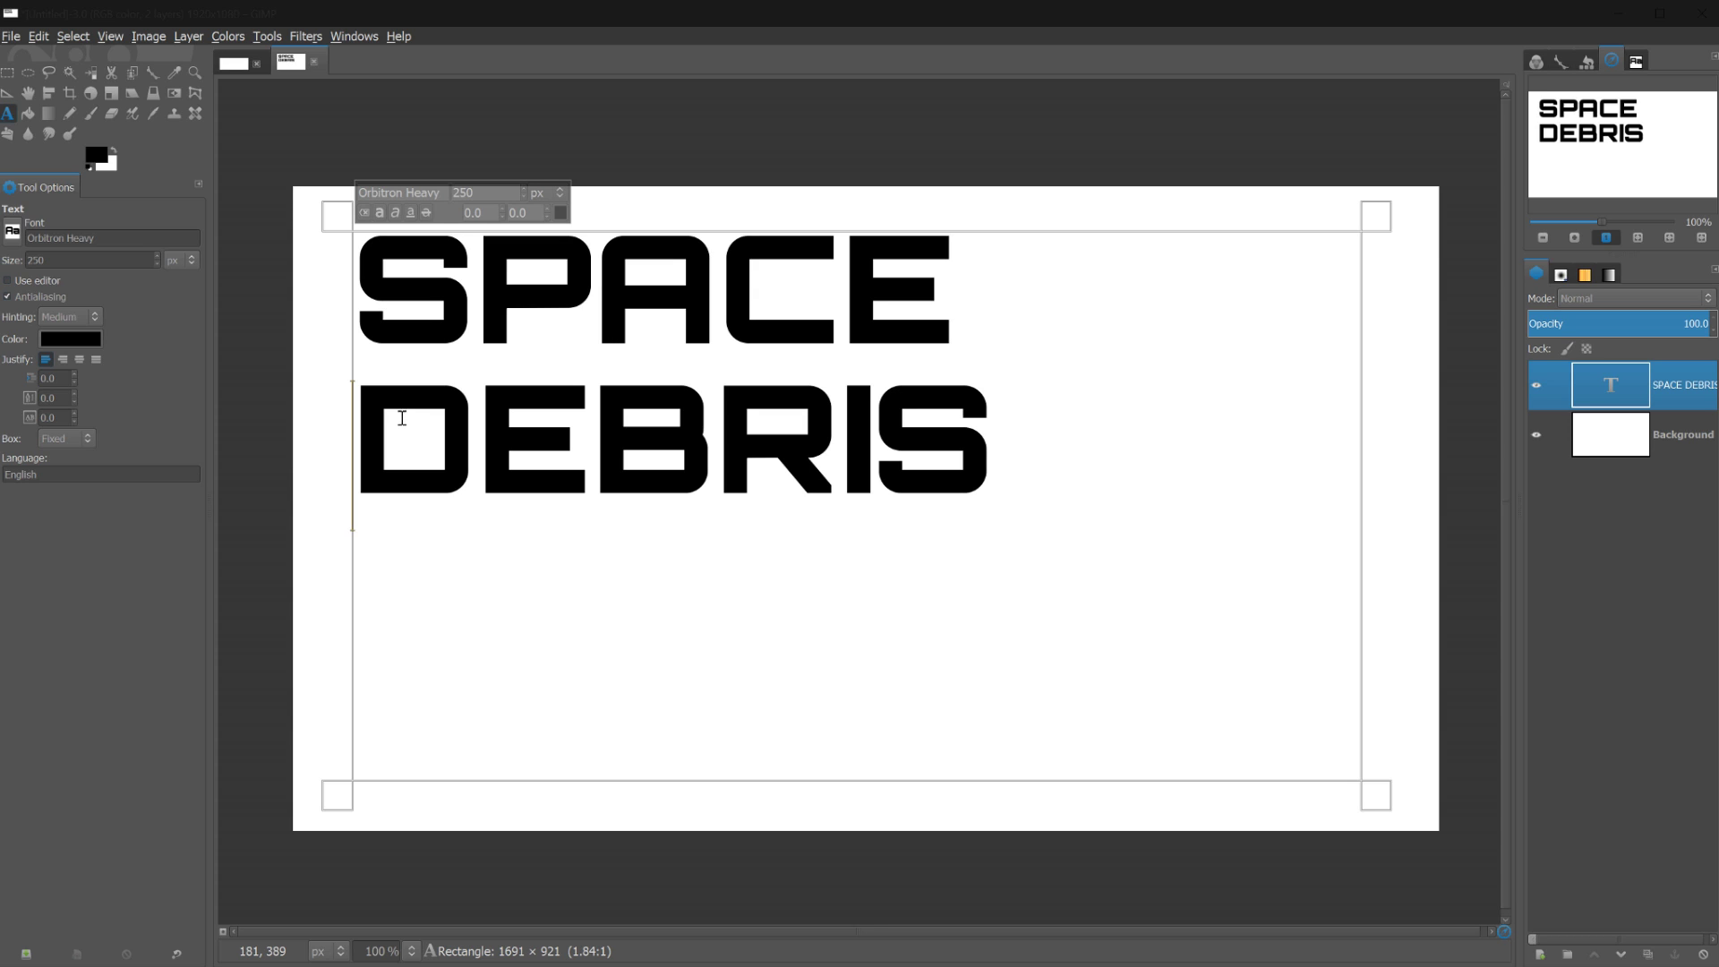
In the wider image, add the text SPACE DEBRIS in a one-line box about 2201 × 223 px and move it to the canvas centre
{"action": "left_click", "coordinate": [235, 66]}
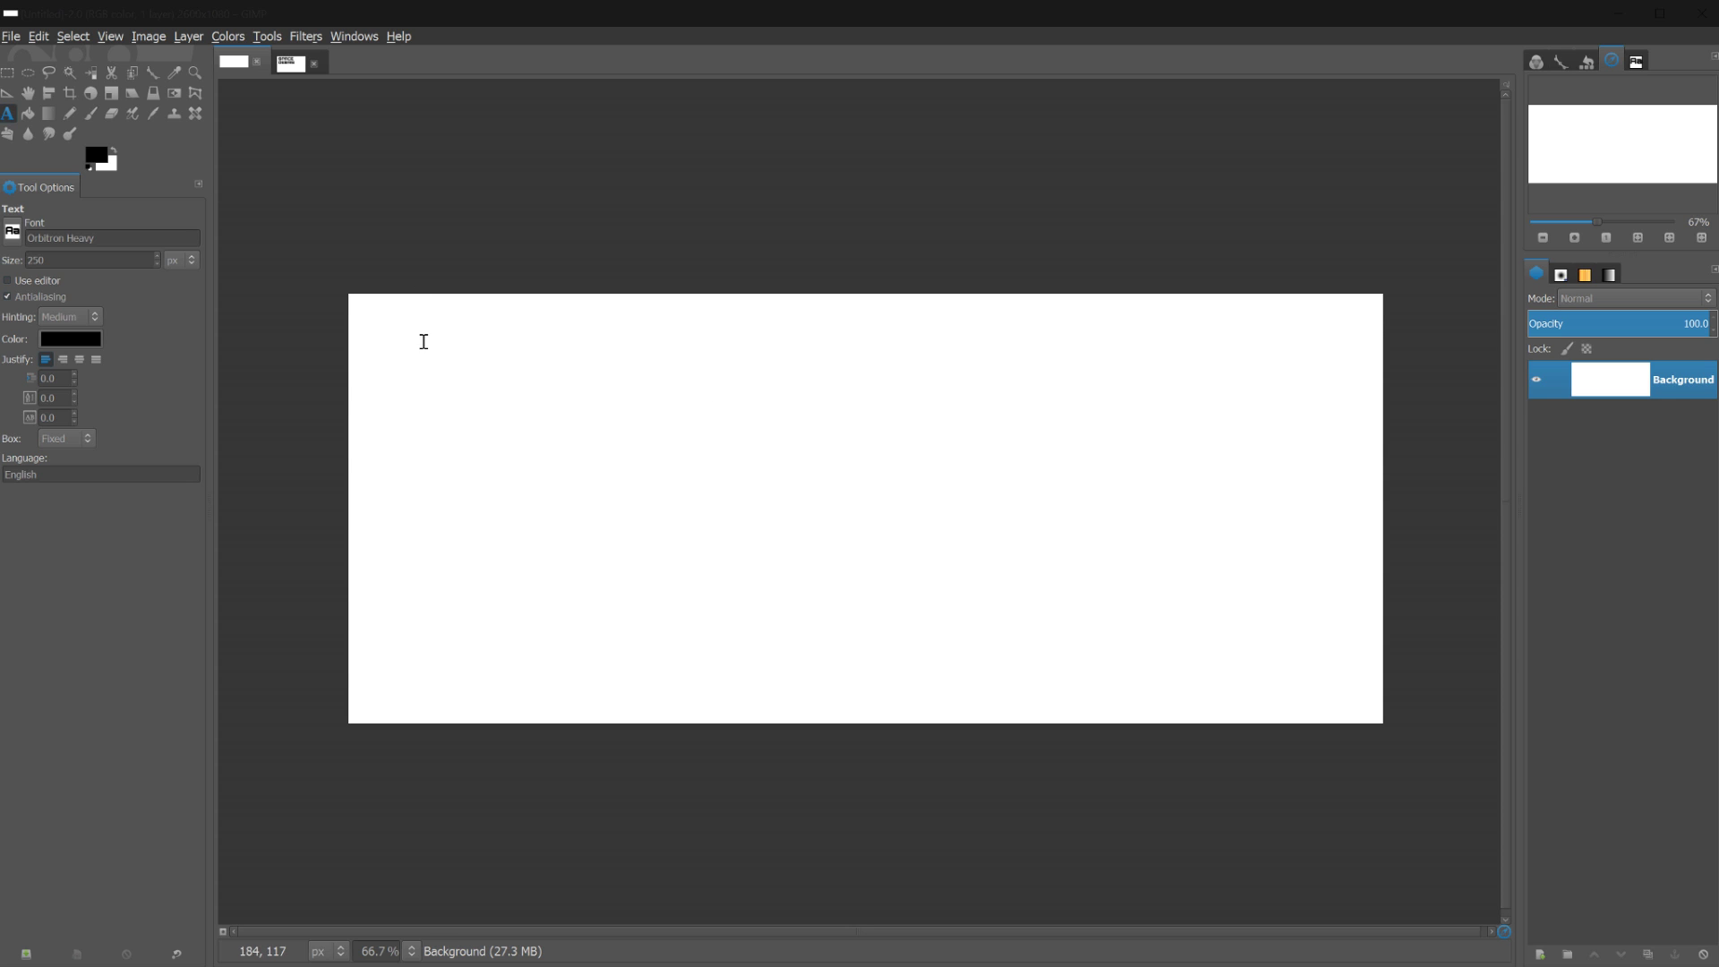
{"action": "left_click_drag", "start_coordinate": [422, 341], "coordinate": [1181, 600]}
{"action": "type", "text": "SPACE DEBRIS"}
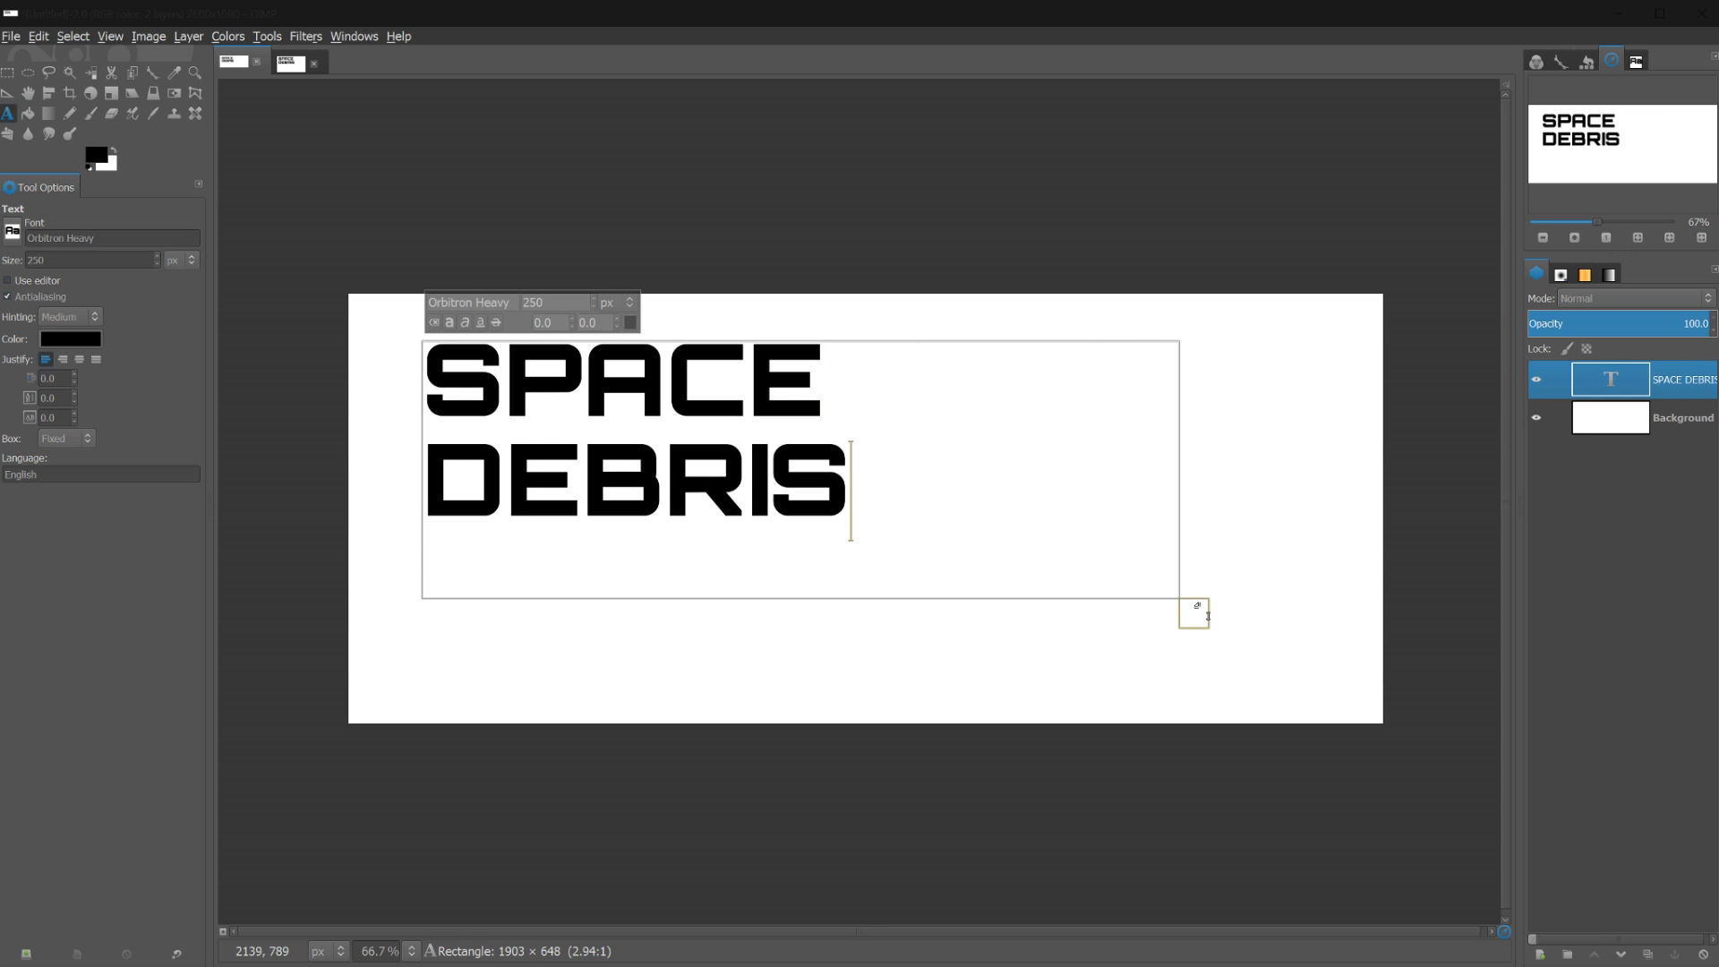
{"action": "left_click_drag", "start_coordinate": [1194, 613], "coordinate": [1314, 459]}
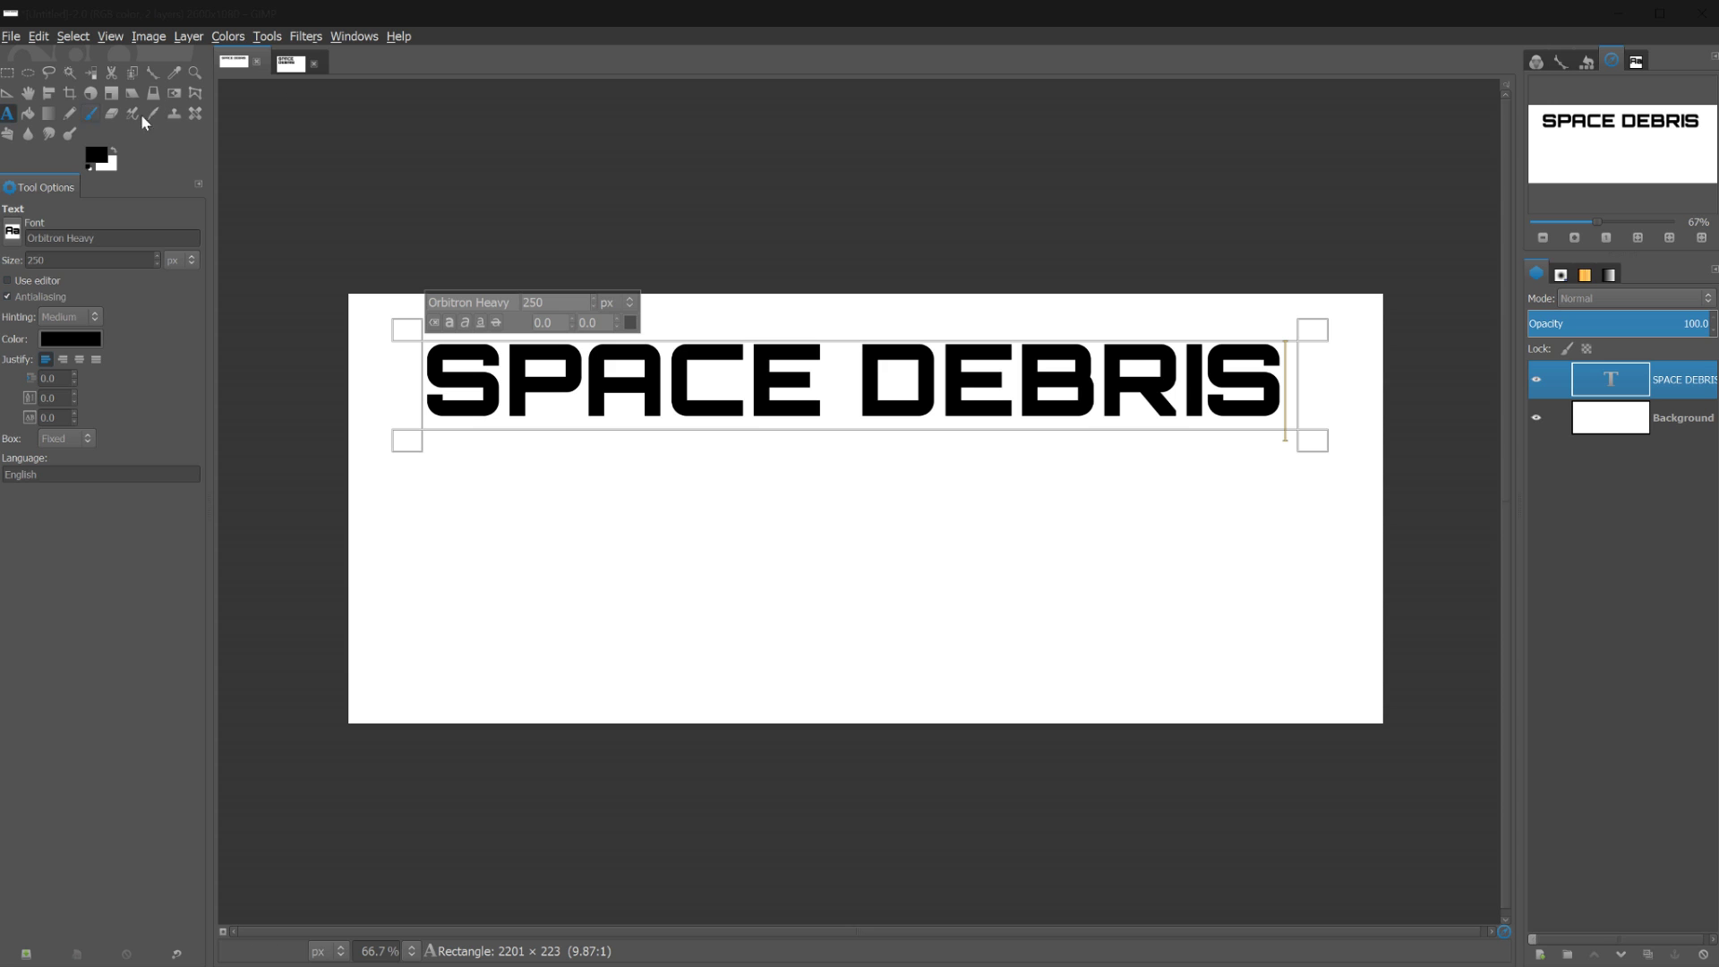
{"action": "key", "text": "Escape"}
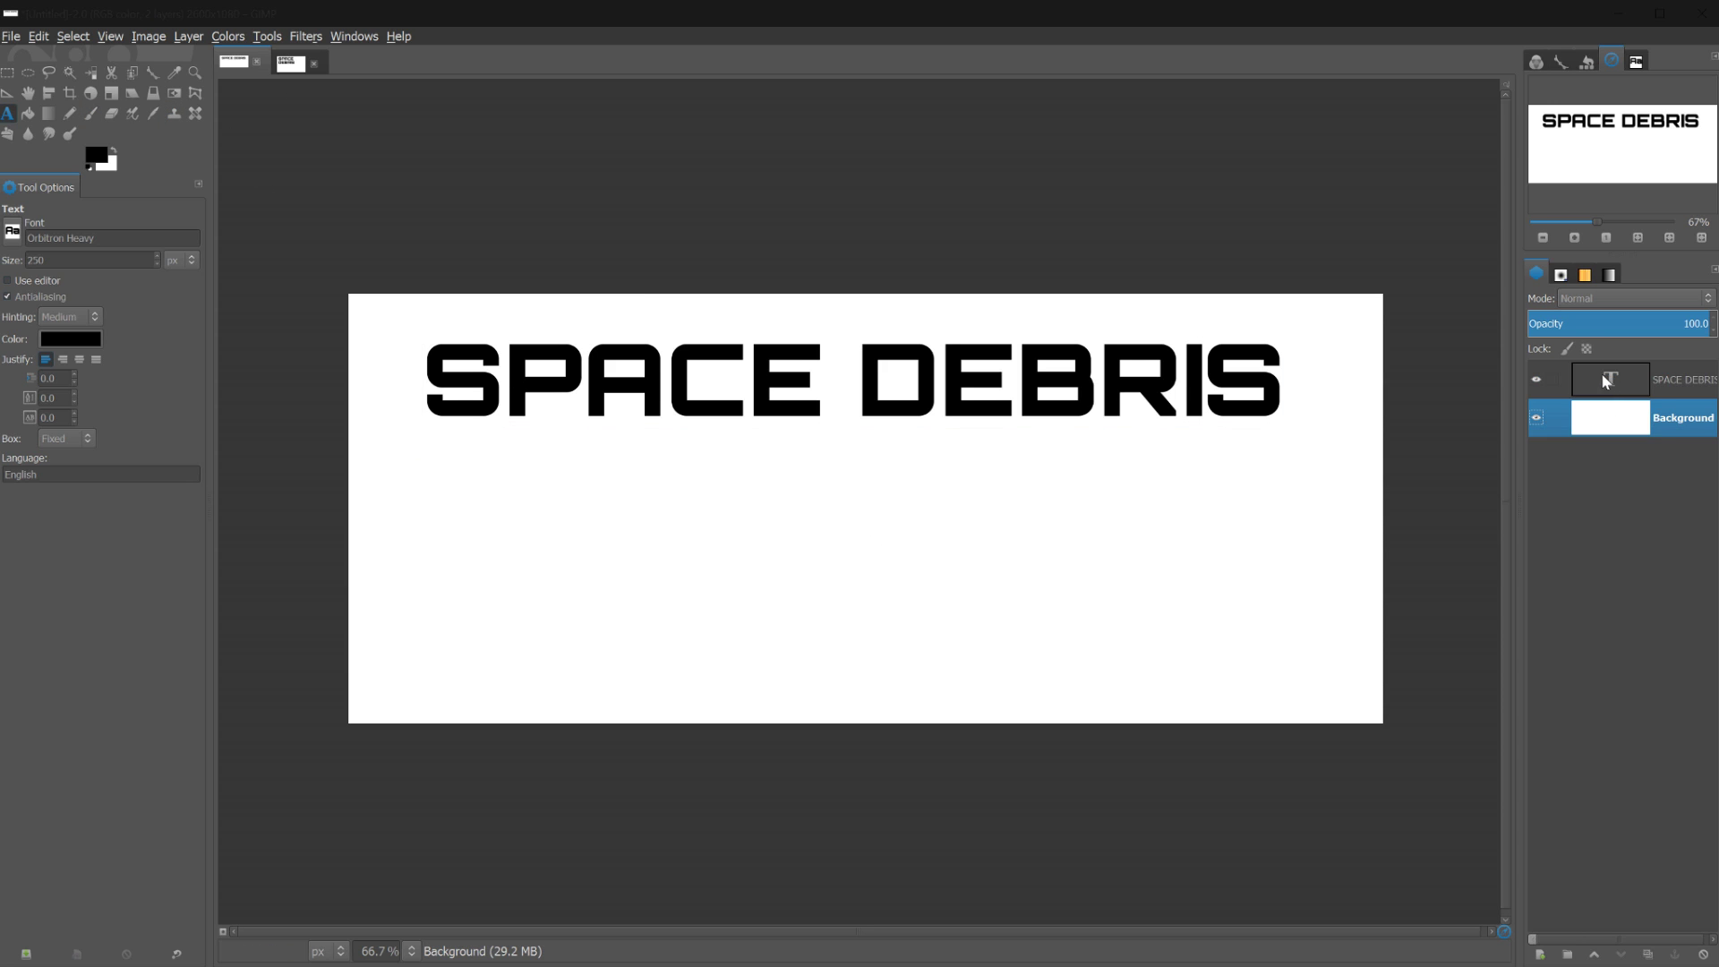
{"action": "key", "text": "m"}
{"action": "left_click_drag", "start_coordinate": [779, 421], "coordinate": [781, 528]}
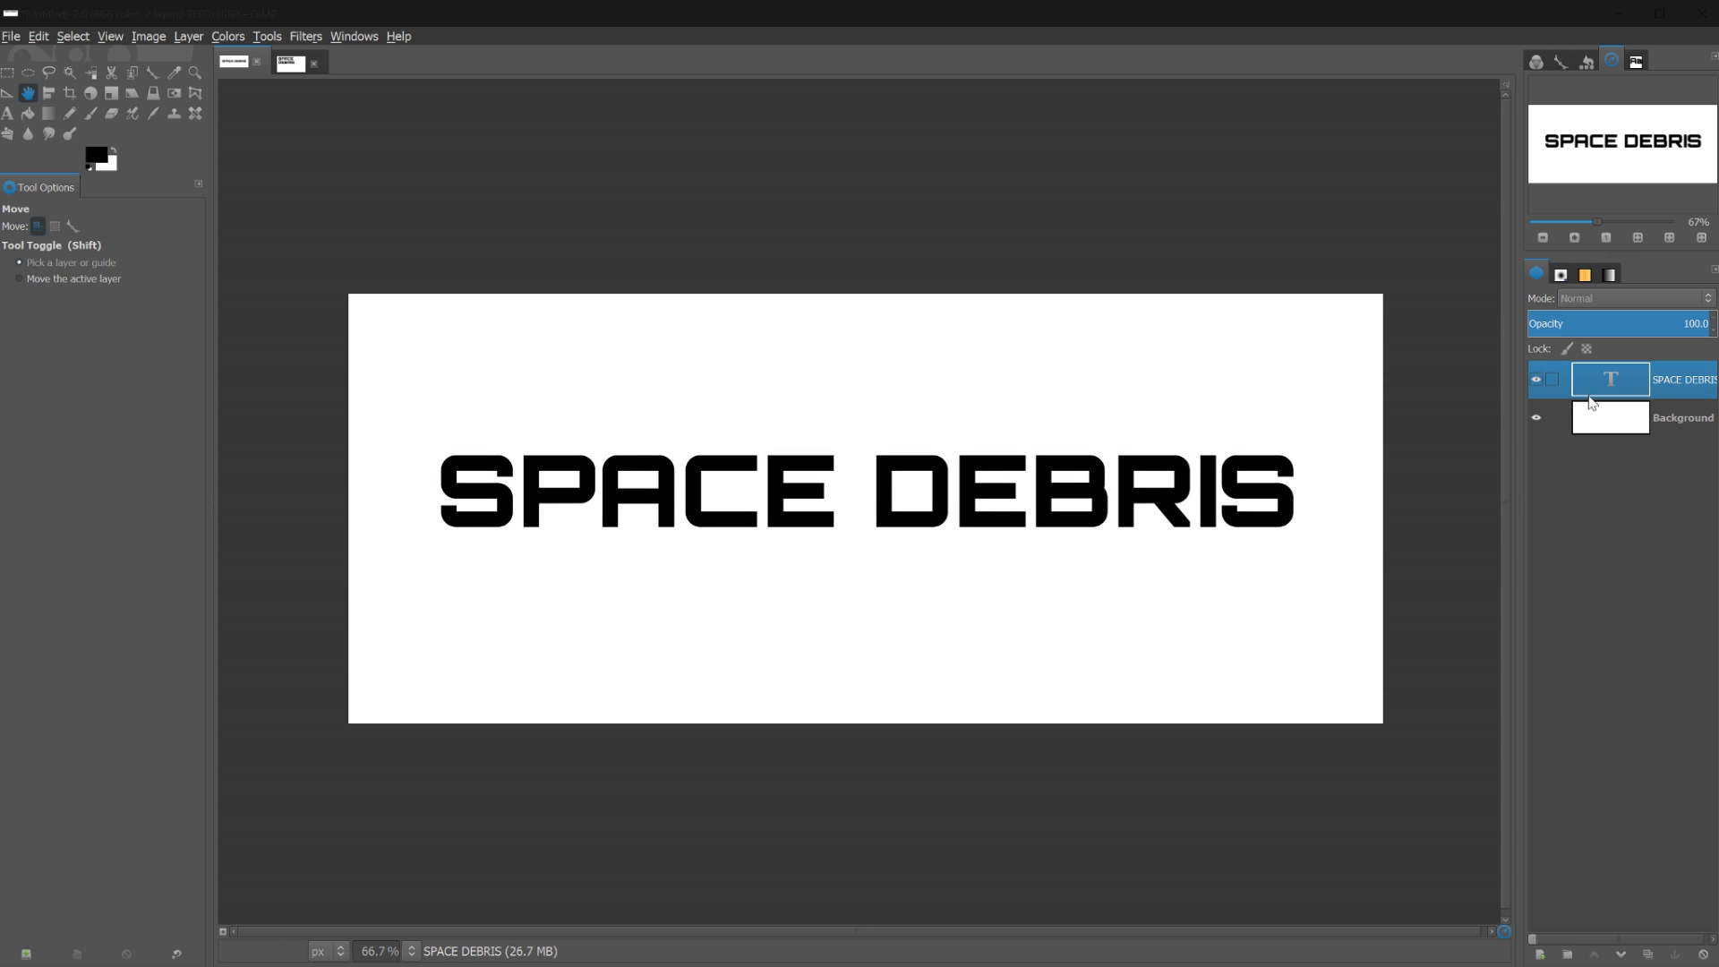
Set the foreground colour to dark purple 361d38 and fill the Background layer with it
{"action": "left_click", "coordinate": [1607, 417]}
{"action": "left_click", "coordinate": [36, 112]}
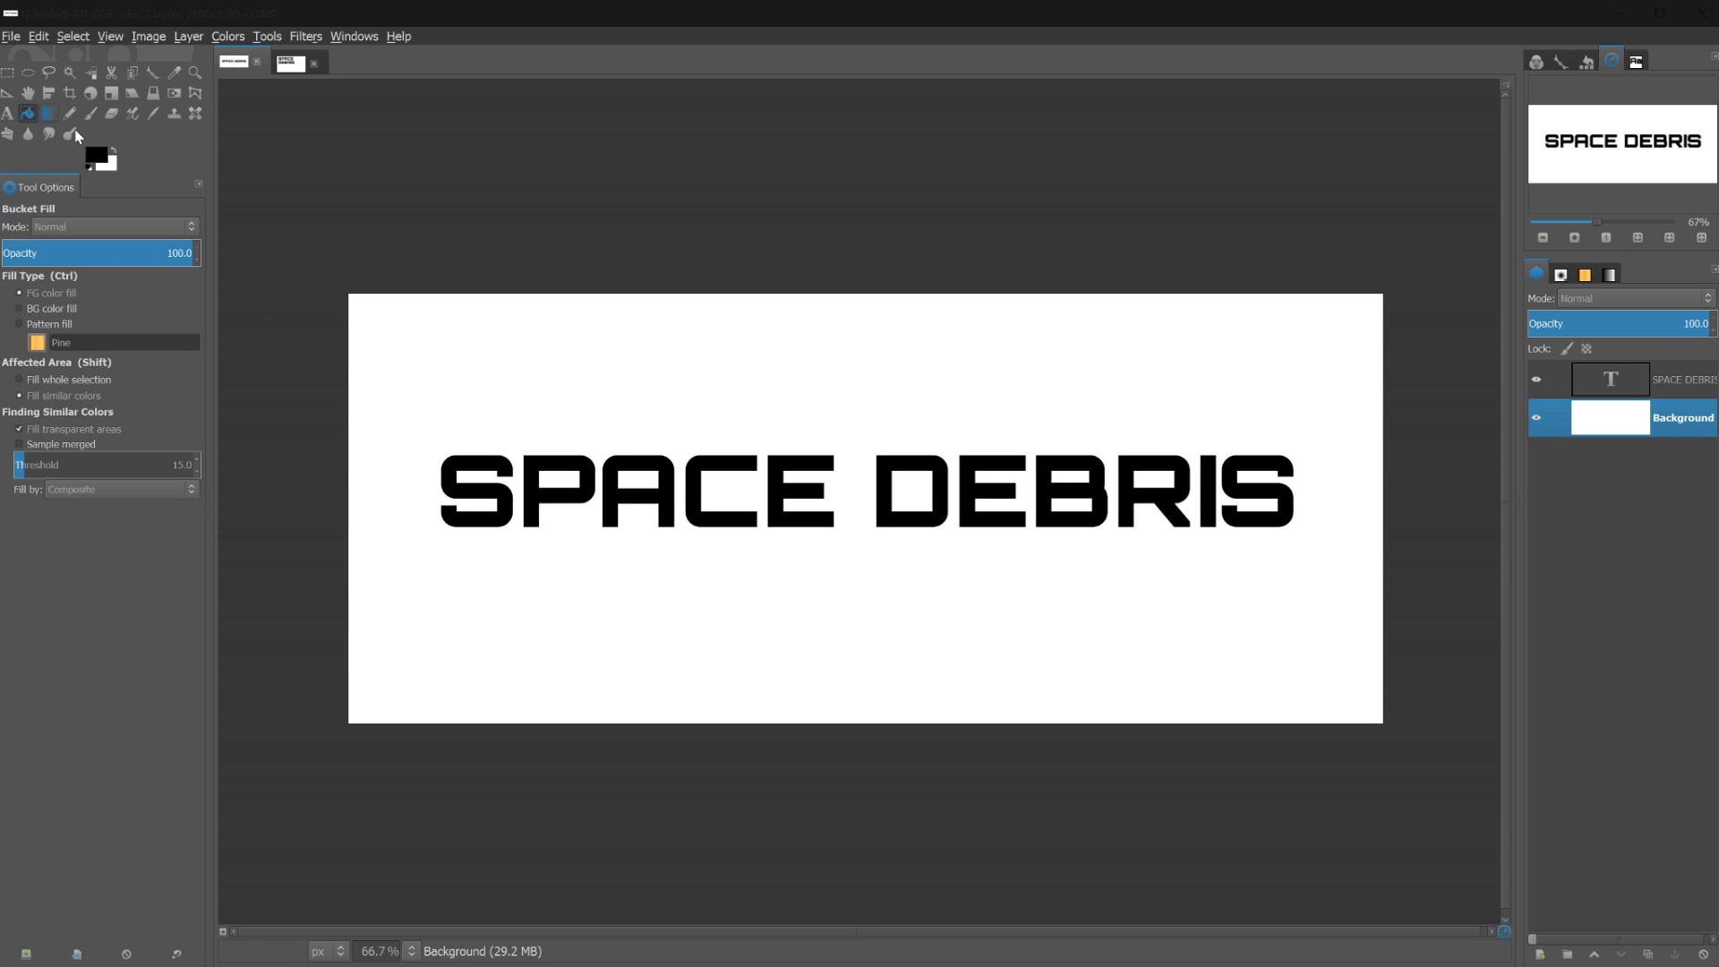
{"action": "left_click", "coordinate": [97, 155]}
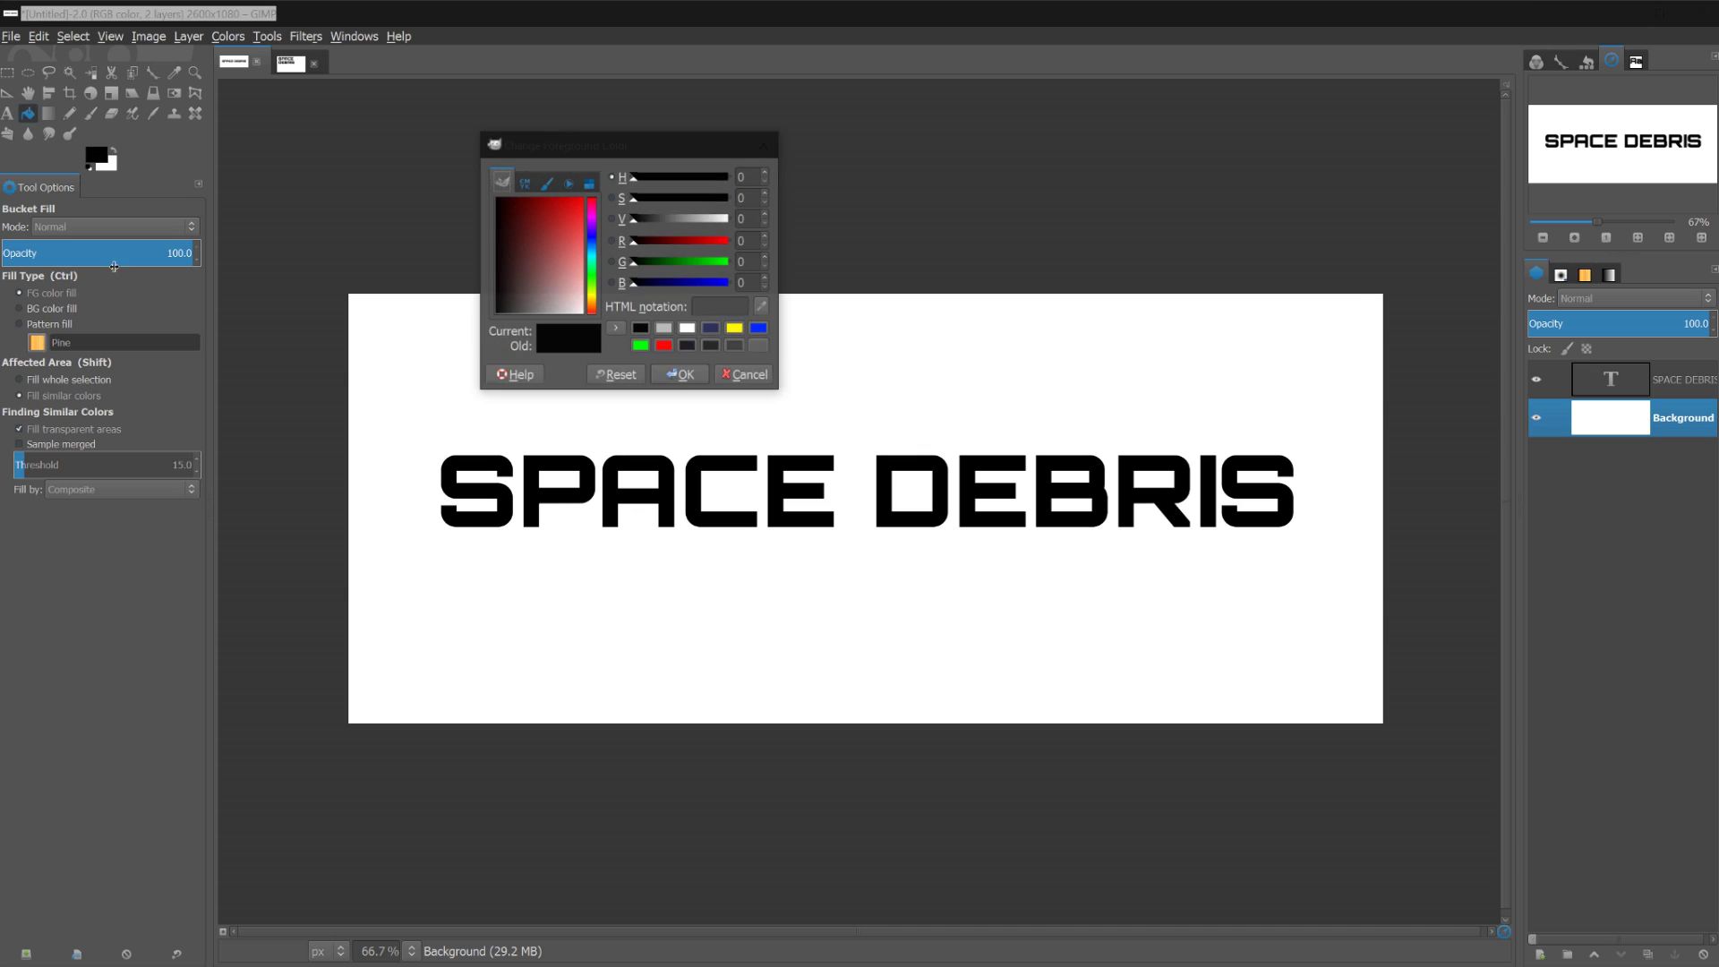
{"action": "left_click", "coordinate": [595, 224]}
{"action": "mouse_move", "coordinate": [541, 256]}
{"action": "left_mouse_down"}
{"action": "mouse_move", "coordinate": [519, 278]}
{"action": "mouse_move", "coordinate": [516, 262]}
{"action": "left_mouse_up"}
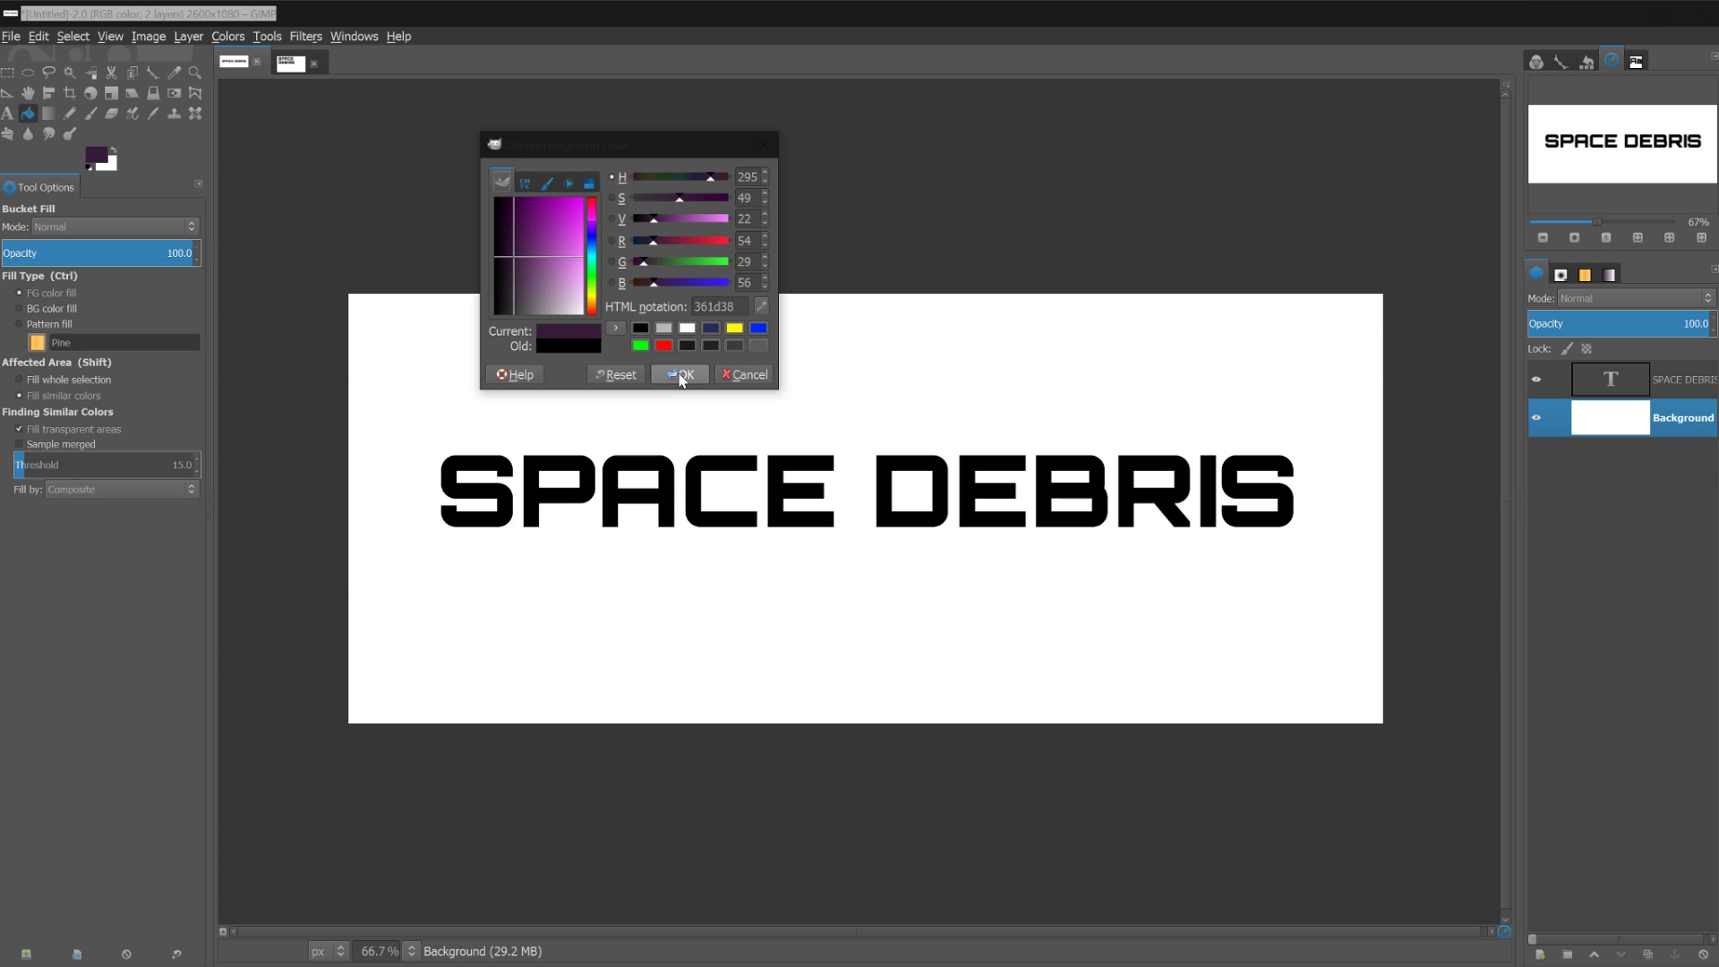
{"action": "left_click", "coordinate": [678, 375]}
{"action": "left_click", "coordinate": [682, 405]}
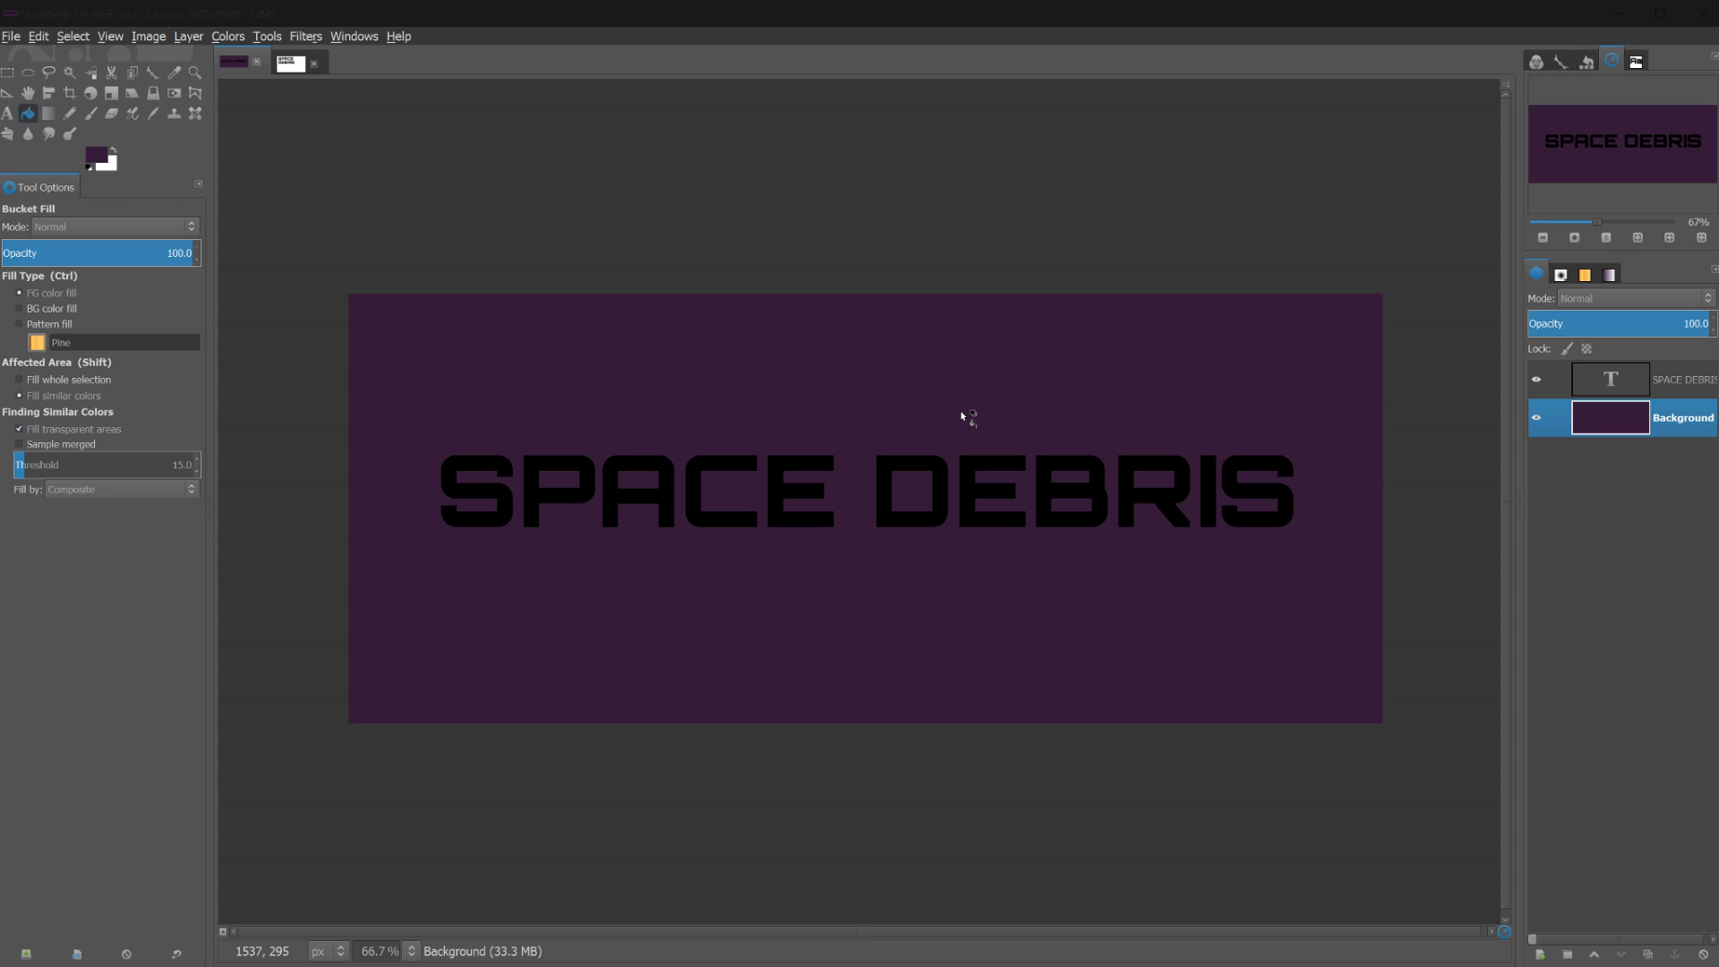
Recolour all of the SPACE DEBRIS text to grey 939393
{"action": "left_click", "coordinate": [1566, 383]}
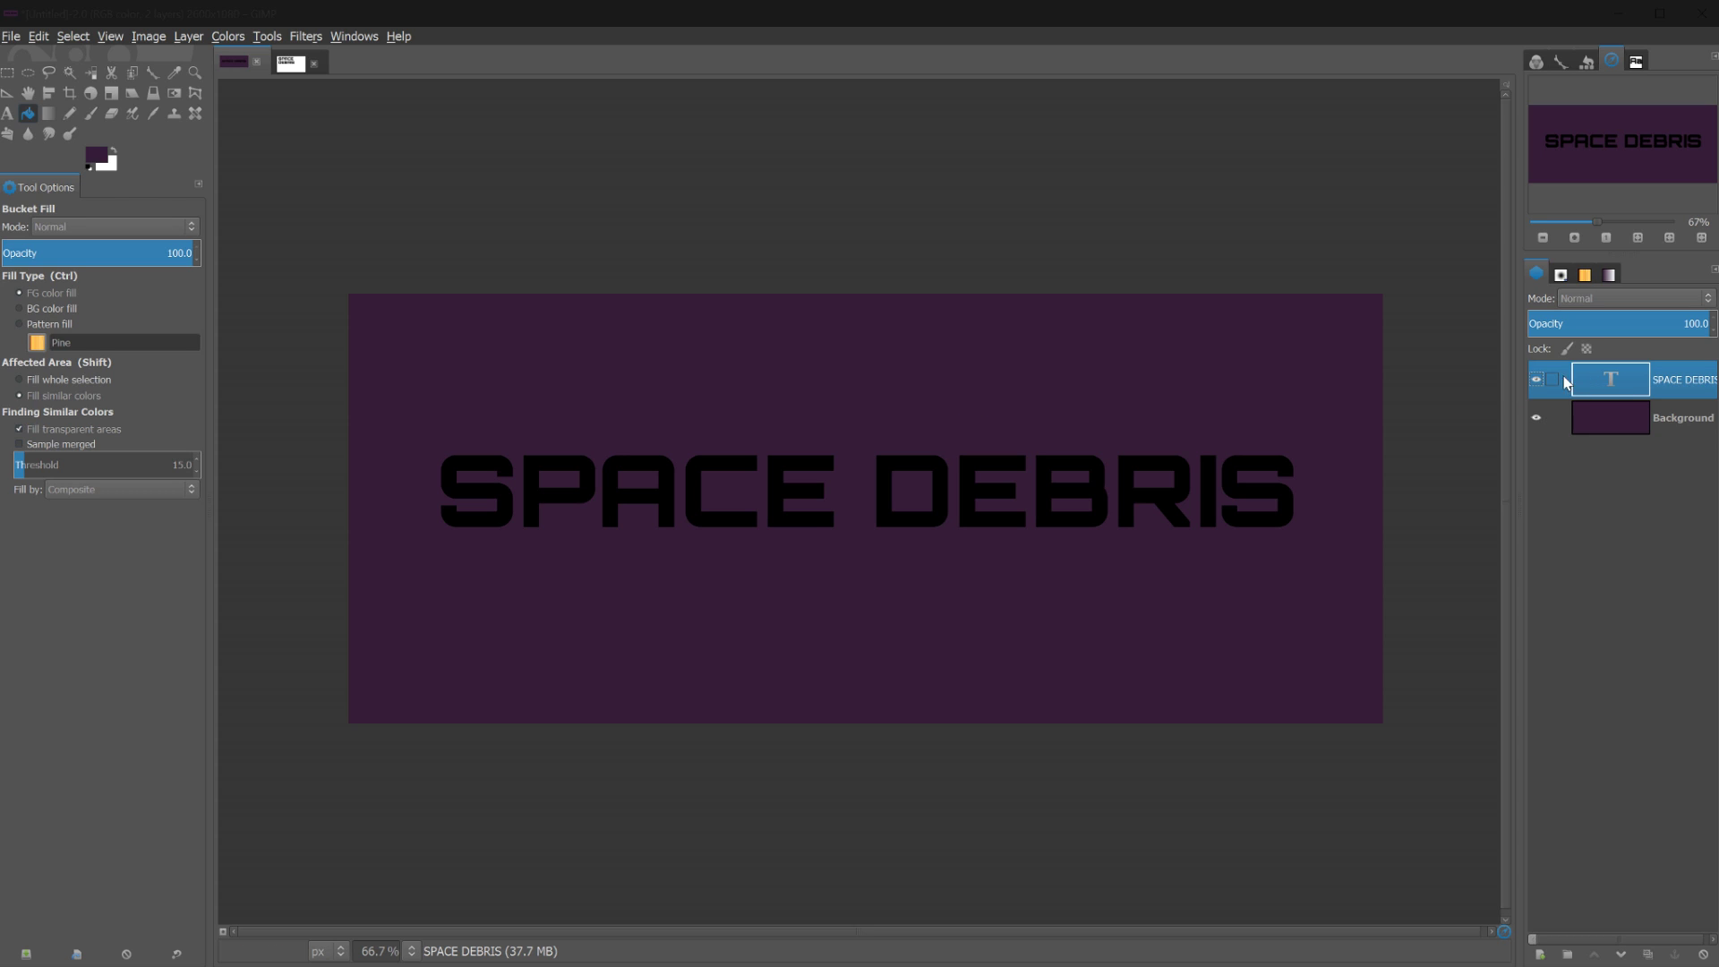
{"action": "key", "text": "t"}
{"action": "left_click", "coordinate": [680, 492]}
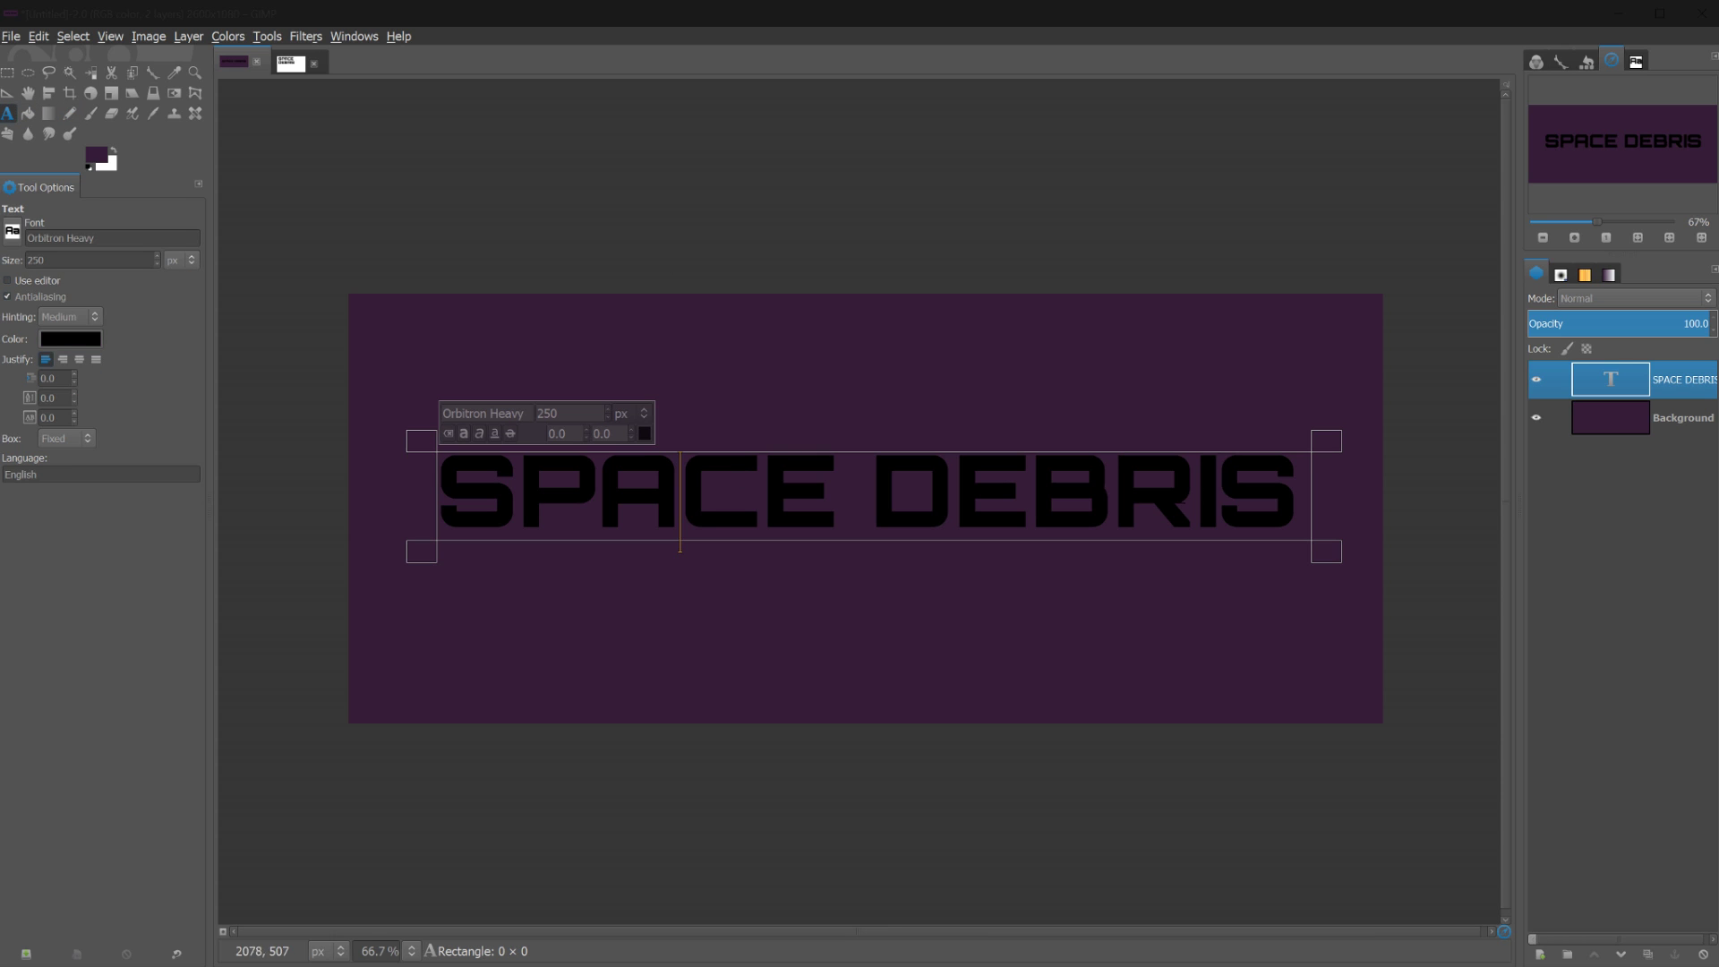
{"action": "left_click_drag", "start_coordinate": [1292, 477], "coordinate": [434, 497]}
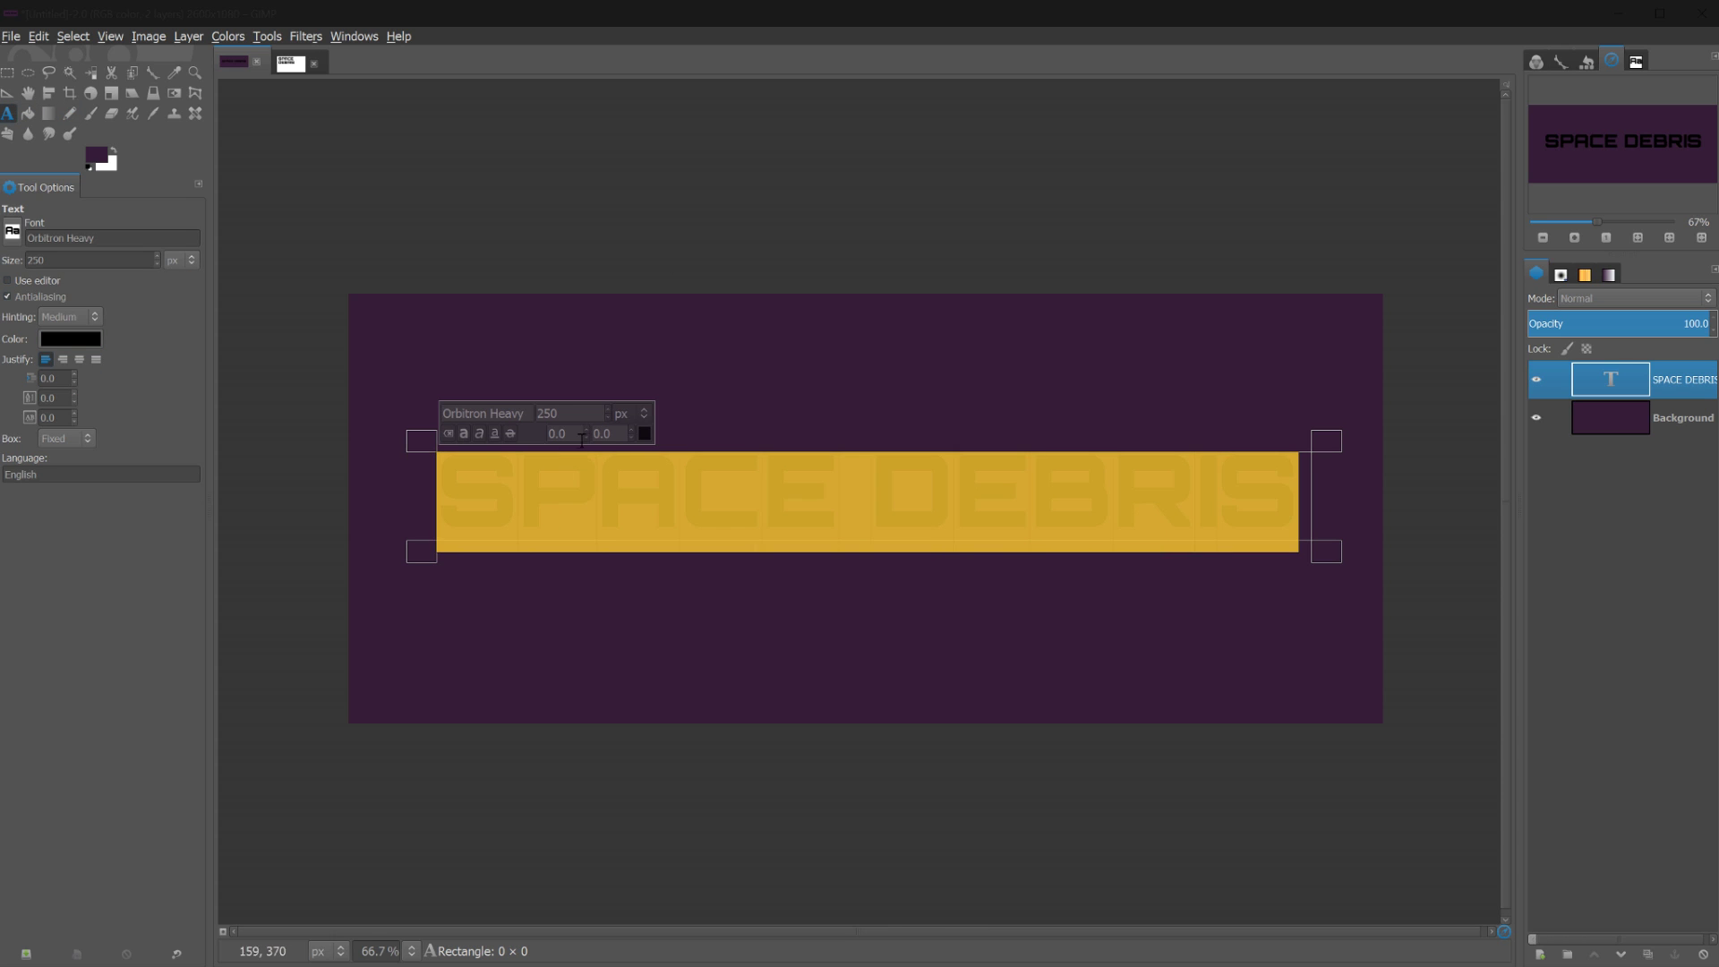
{"action": "left_click", "coordinate": [644, 434]}
{"action": "left_click_drag", "start_coordinate": [129, 246], "coordinate": [139, 325]}
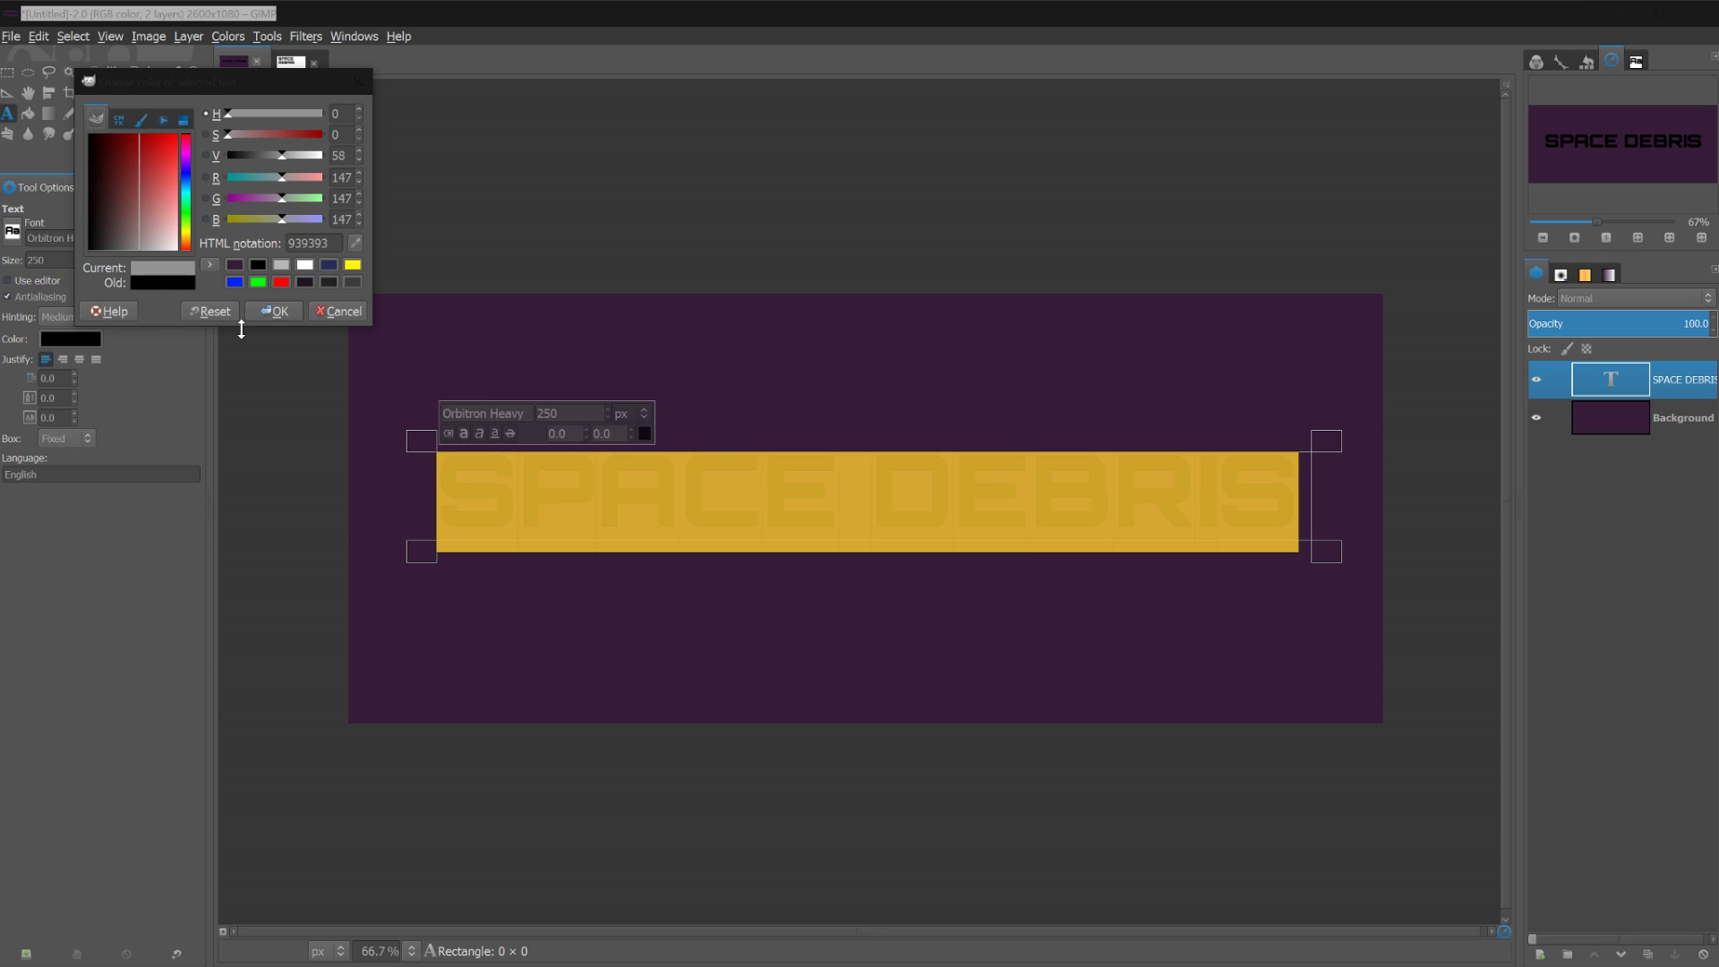
{"action": "left_click", "coordinate": [281, 311]}
{"action": "left_click", "coordinate": [621, 506]}
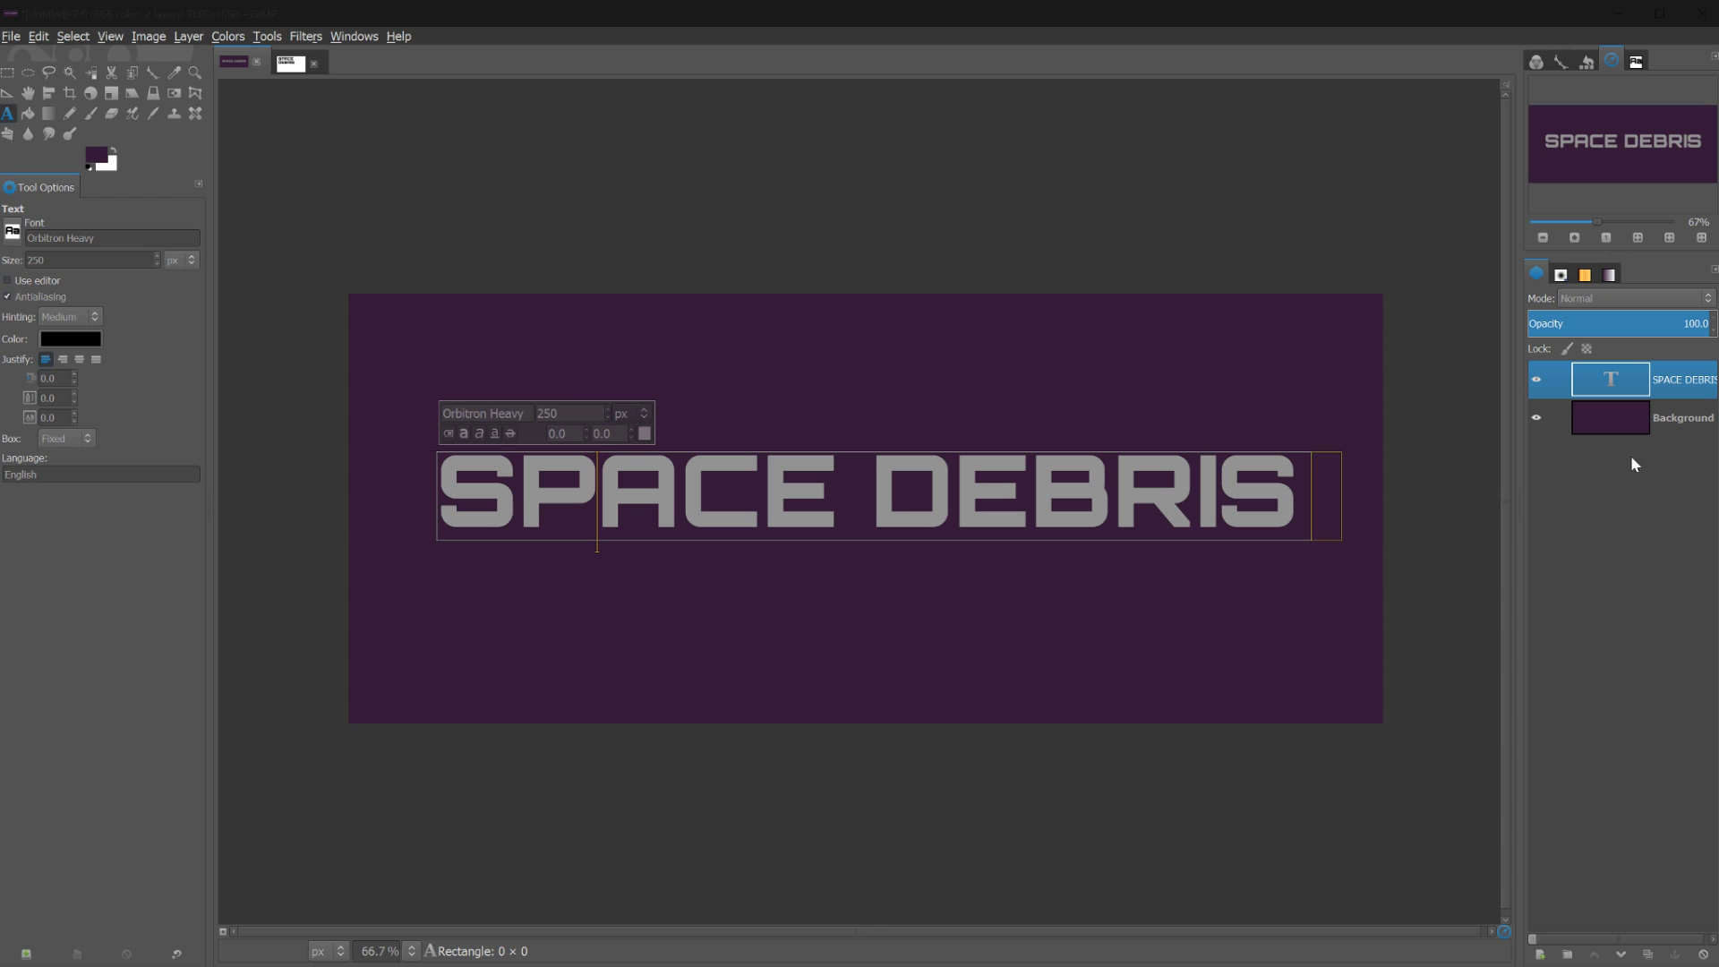
{"action": "left_click", "coordinate": [1629, 417]}
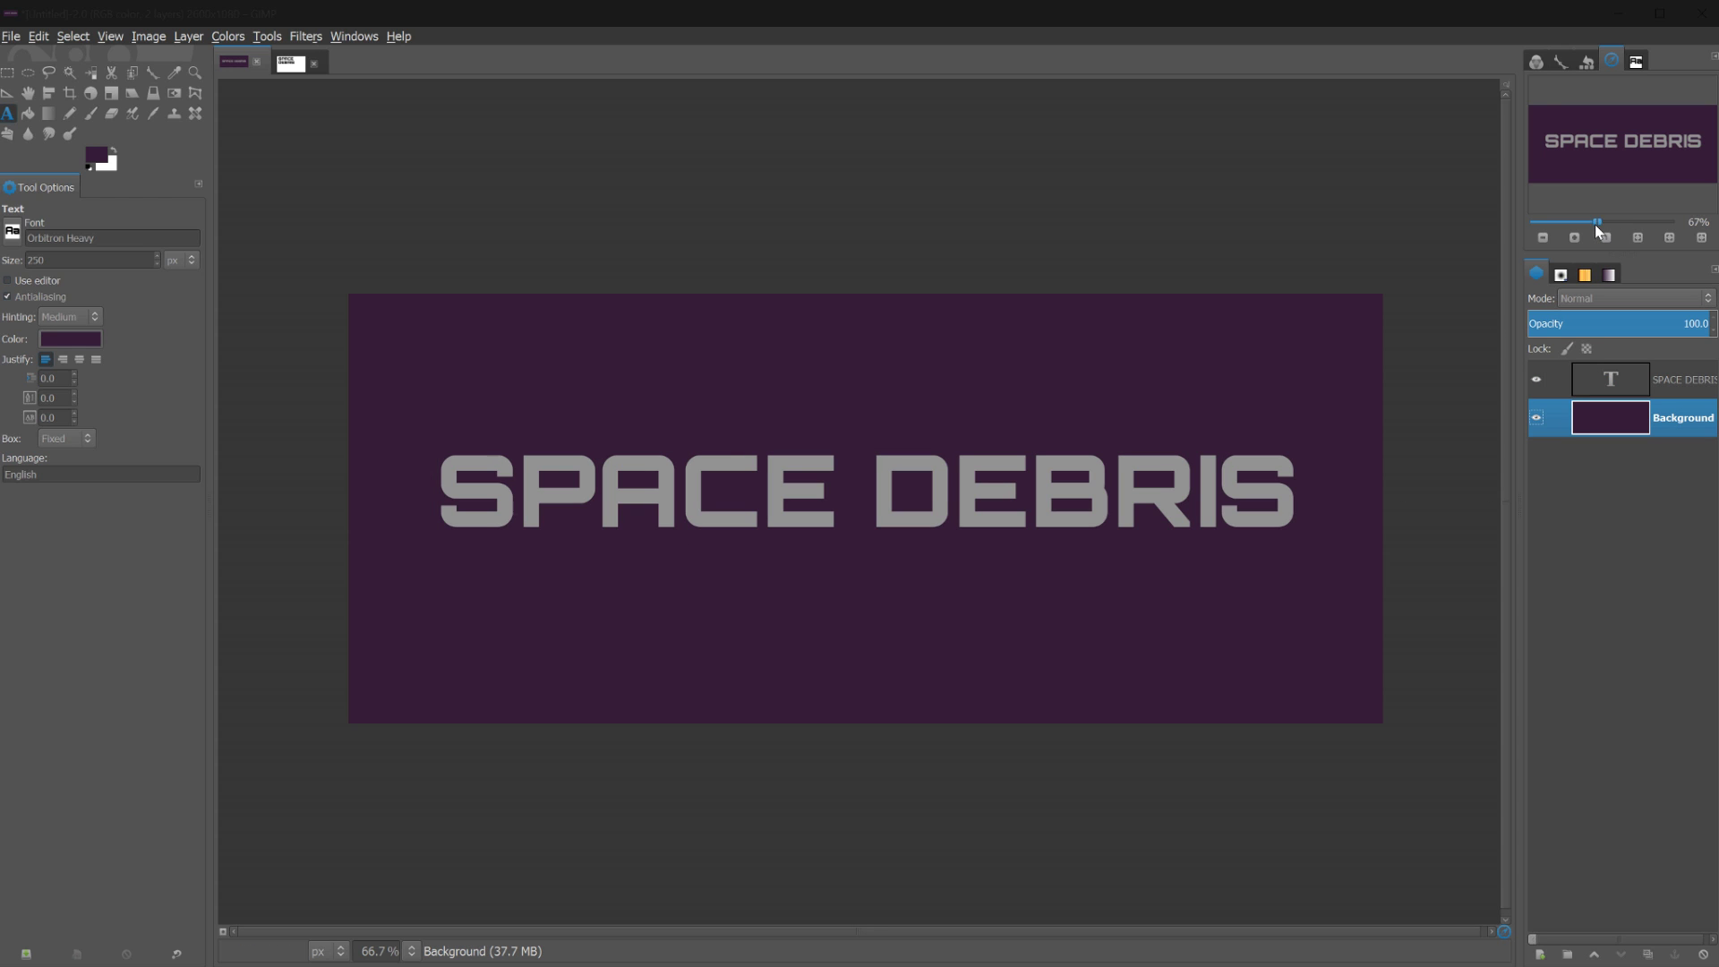
Make a selection from the text layer's alpha and add a new transparent layer above it
{"action": "left_click_drag", "start_coordinate": [1595, 224], "coordinate": [1603, 222]}
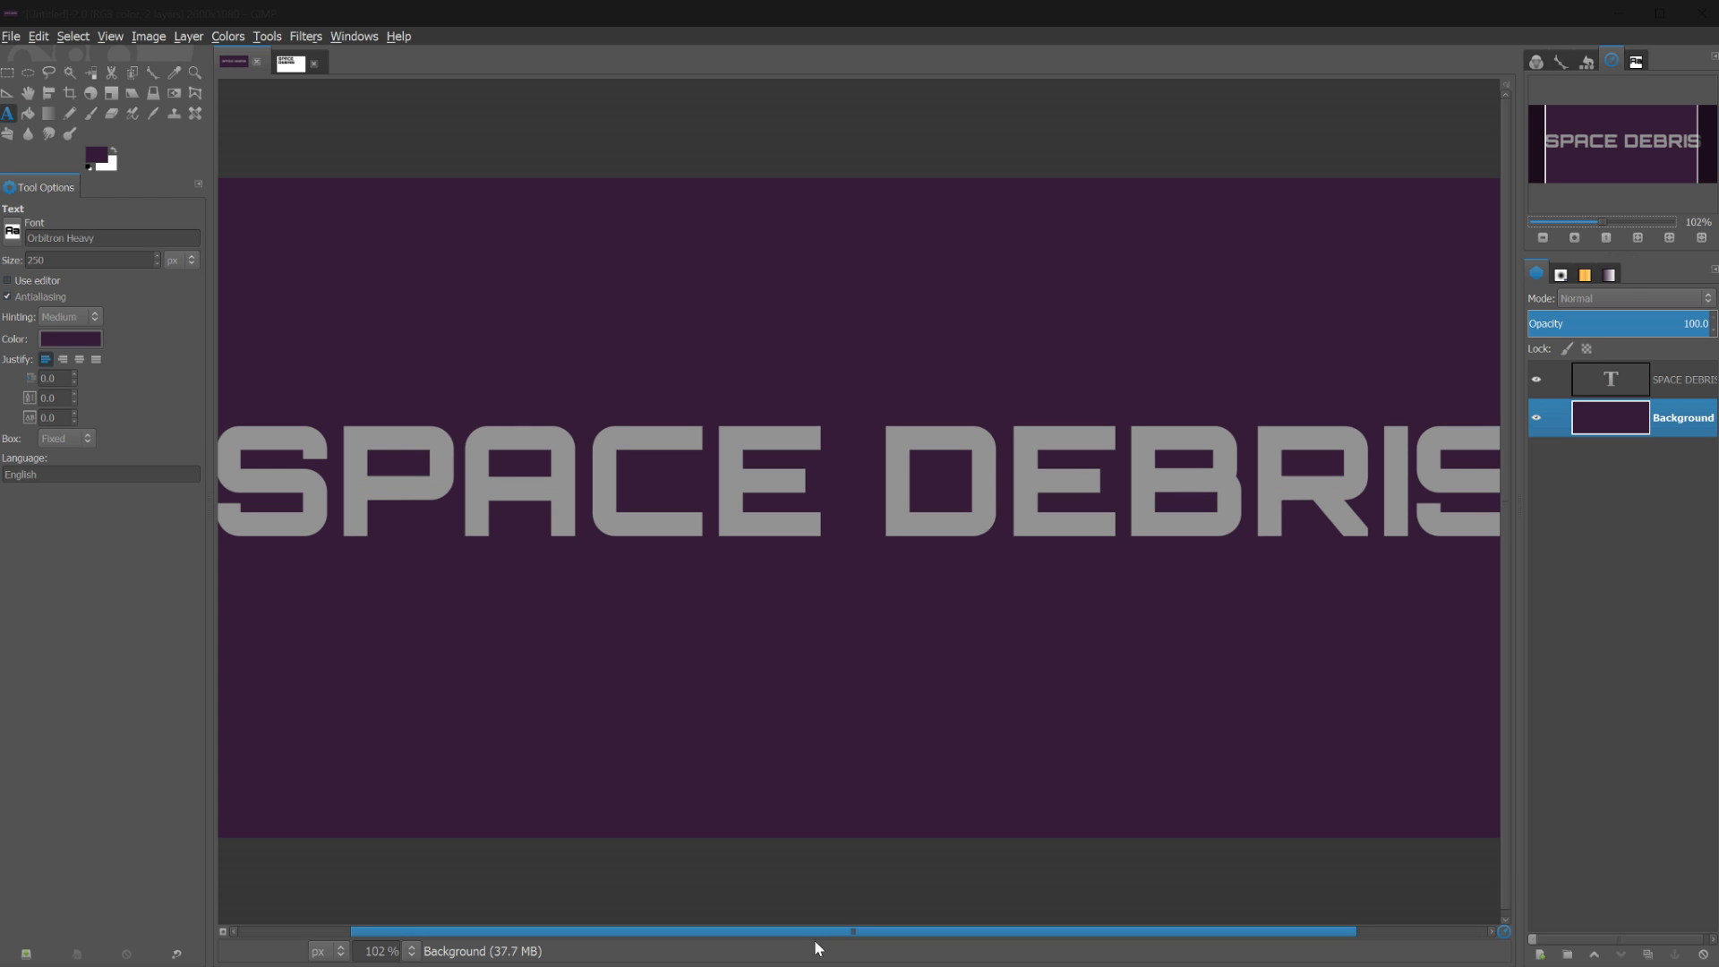
{"action": "mouse_move", "coordinate": [824, 931]}
{"action": "left_mouse_down"}
{"action": "mouse_move", "coordinate": [786, 928]}
{"action": "mouse_move", "coordinate": [805, 913]}
{"action": "left_mouse_up"}
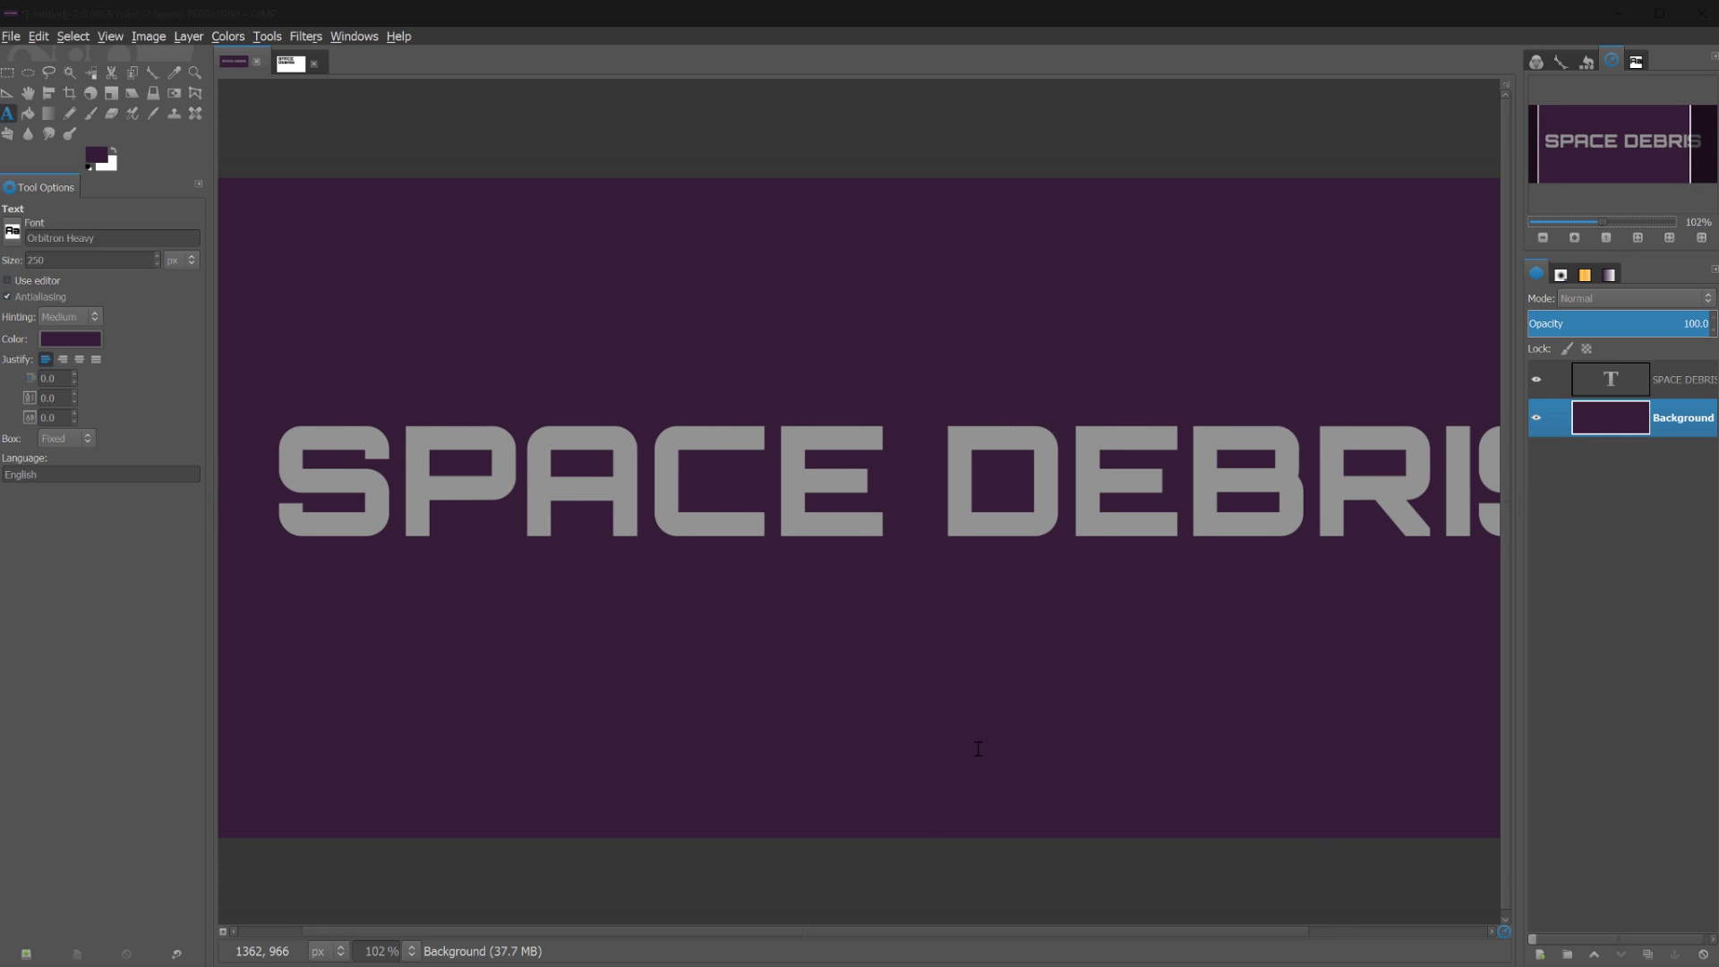
{"action": "key", "text": "shift+ctrl+j"}
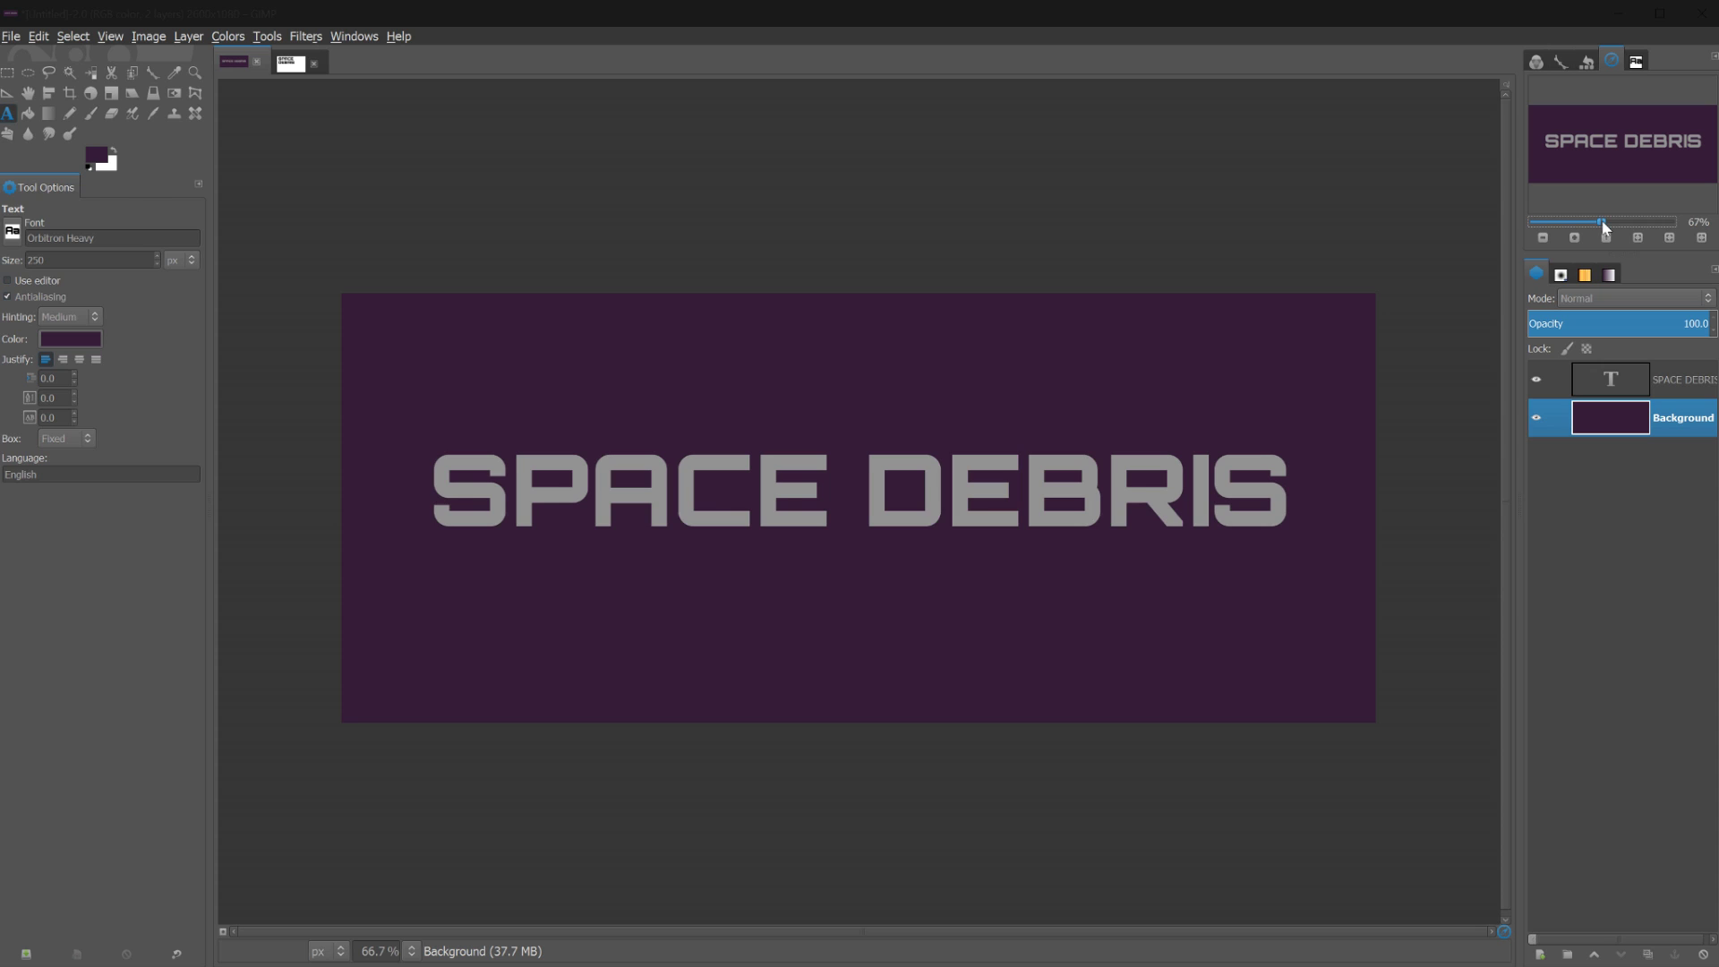
{"action": "left_click_drag", "start_coordinate": [1602, 224], "coordinate": [1604, 223]}
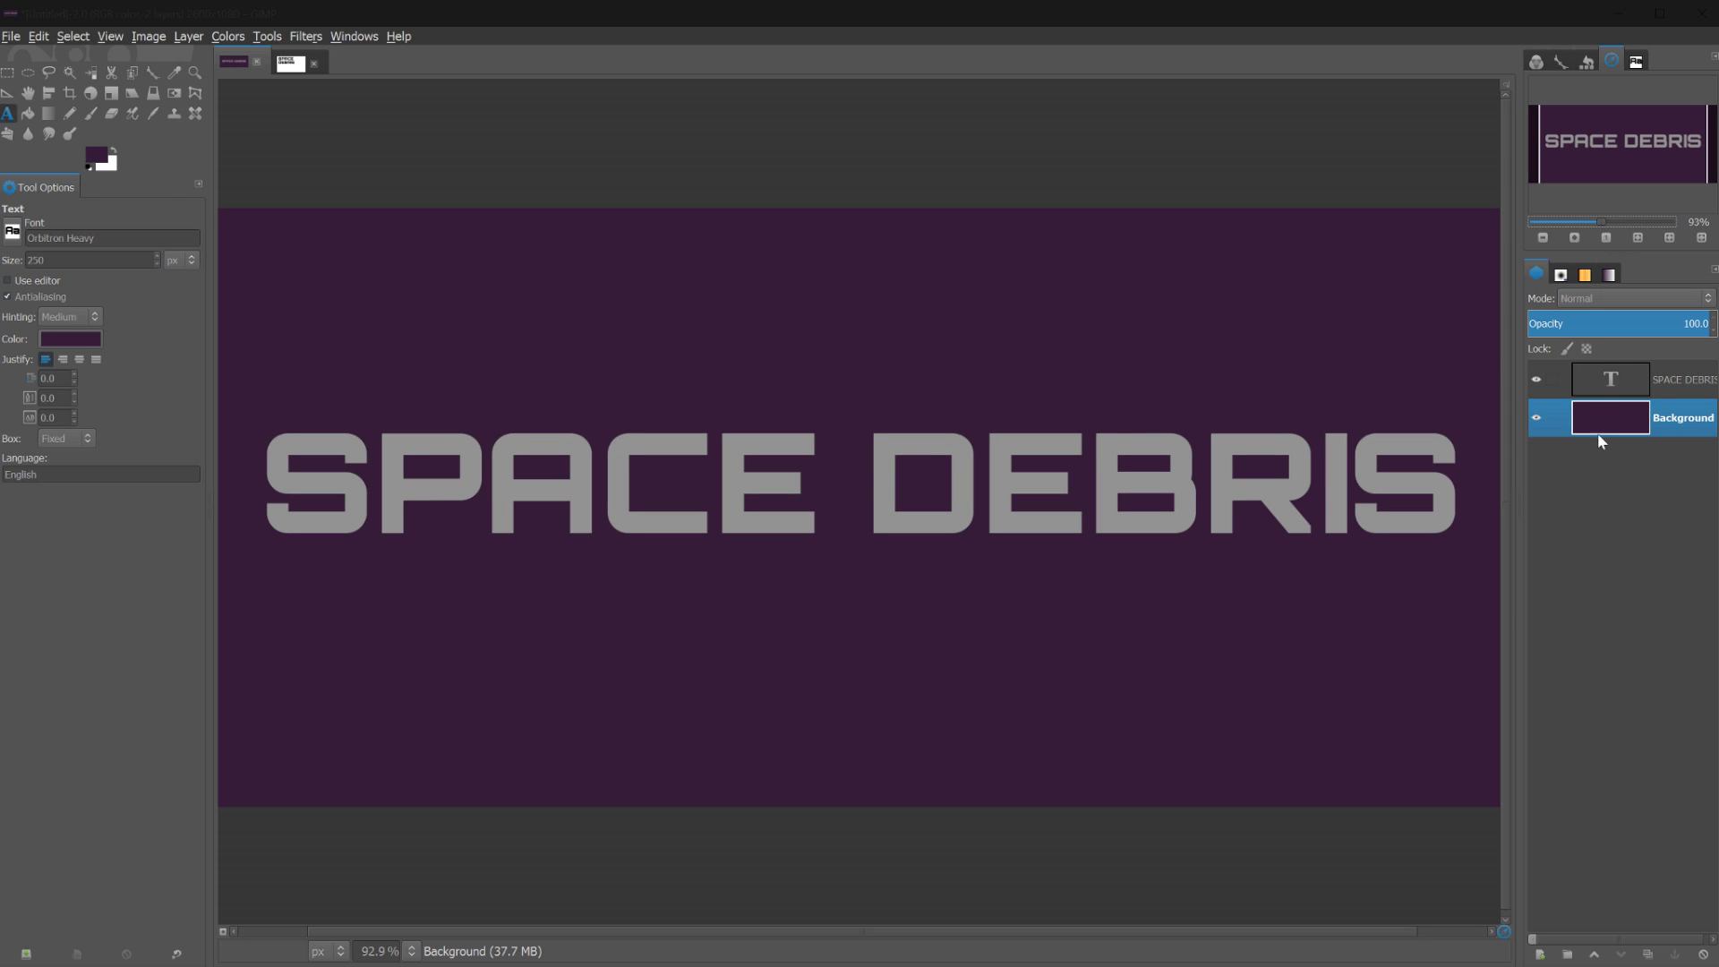
{"action": "left_click", "coordinate": [1597, 381]}
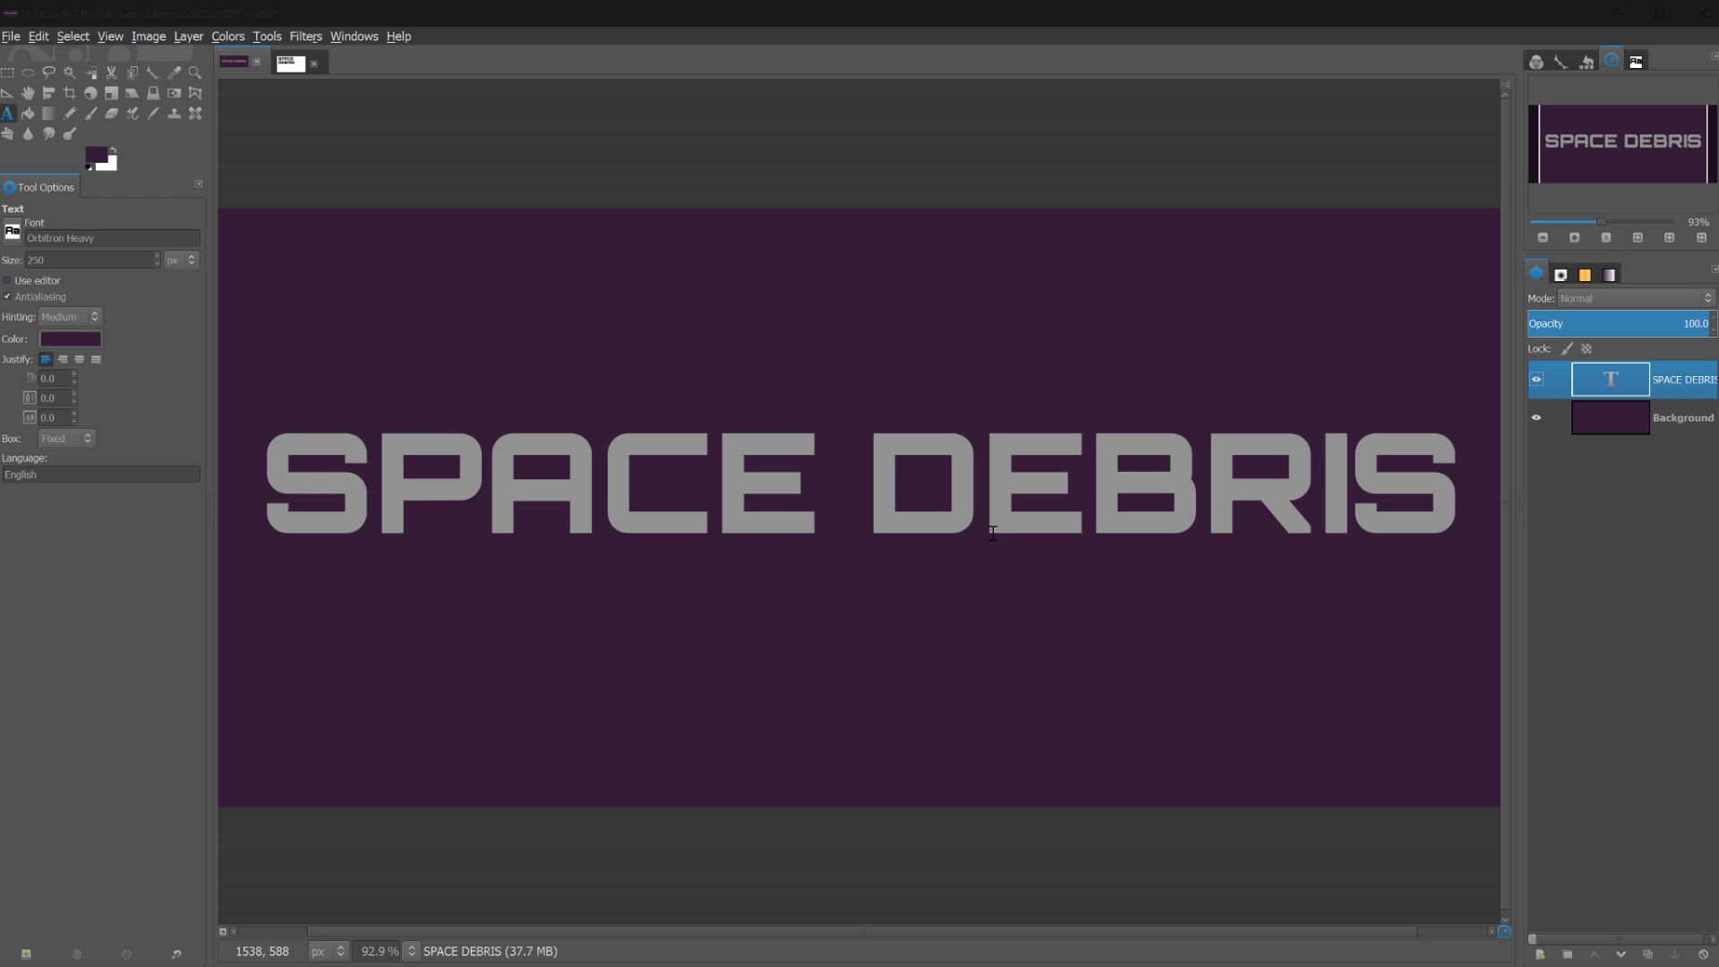
{"action": "right_click", "coordinate": [1611, 392]}
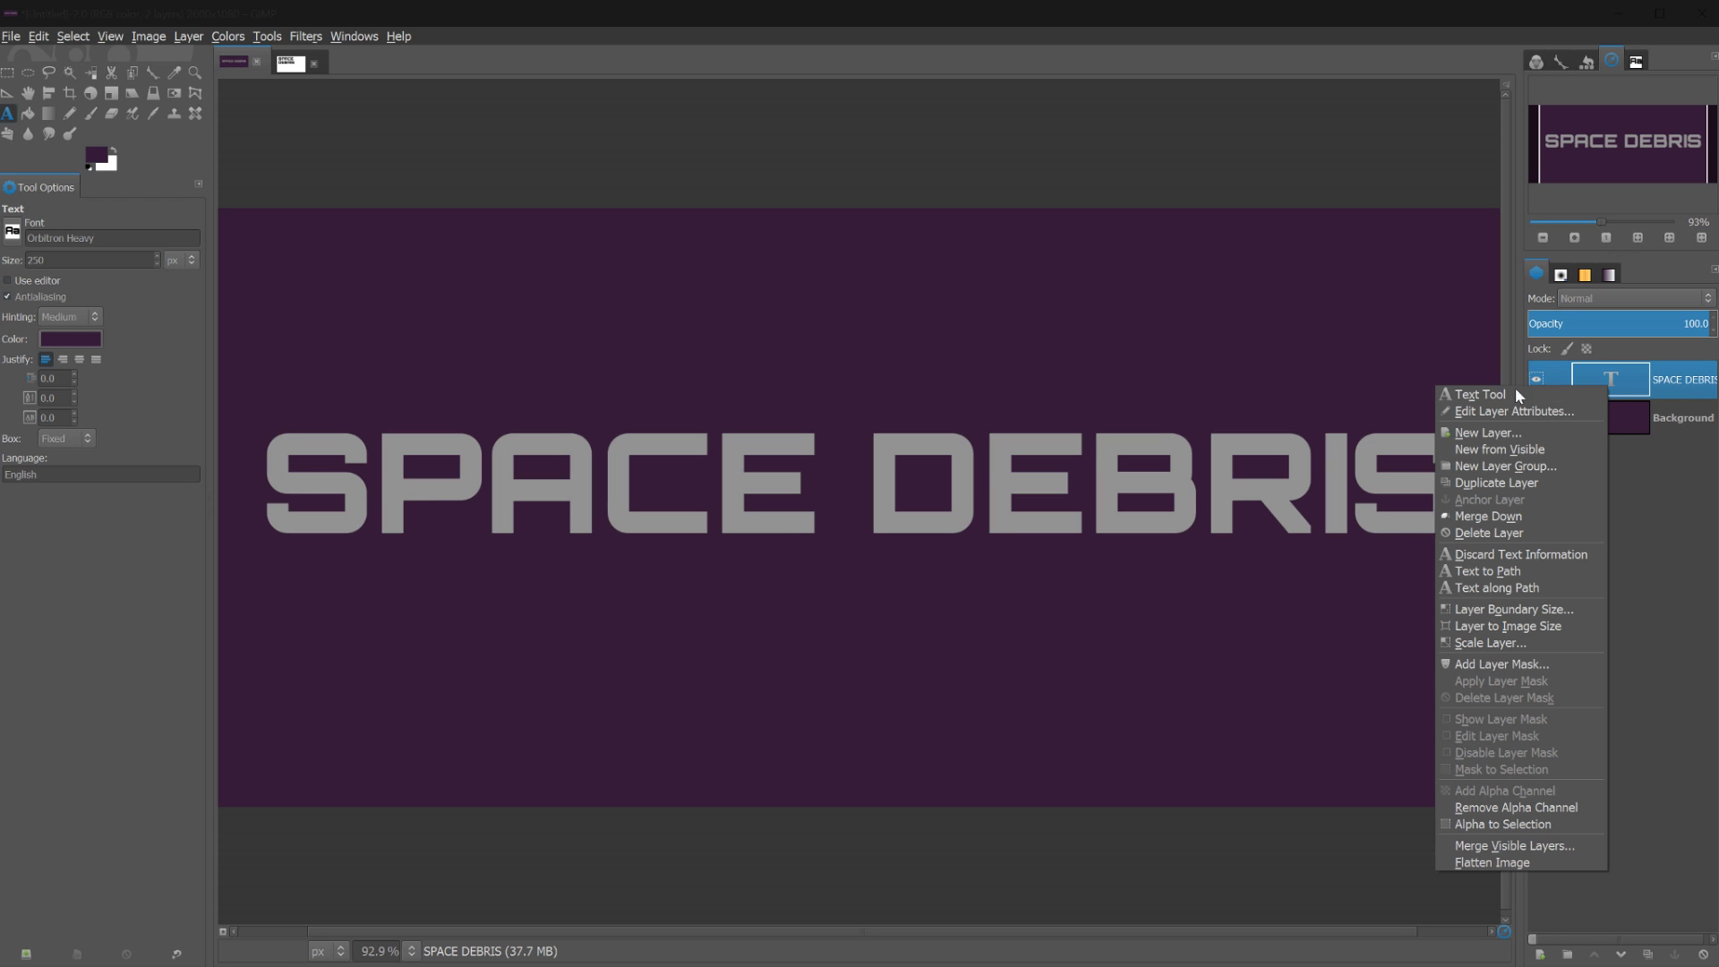
{"action": "left_click", "coordinate": [1485, 825]}
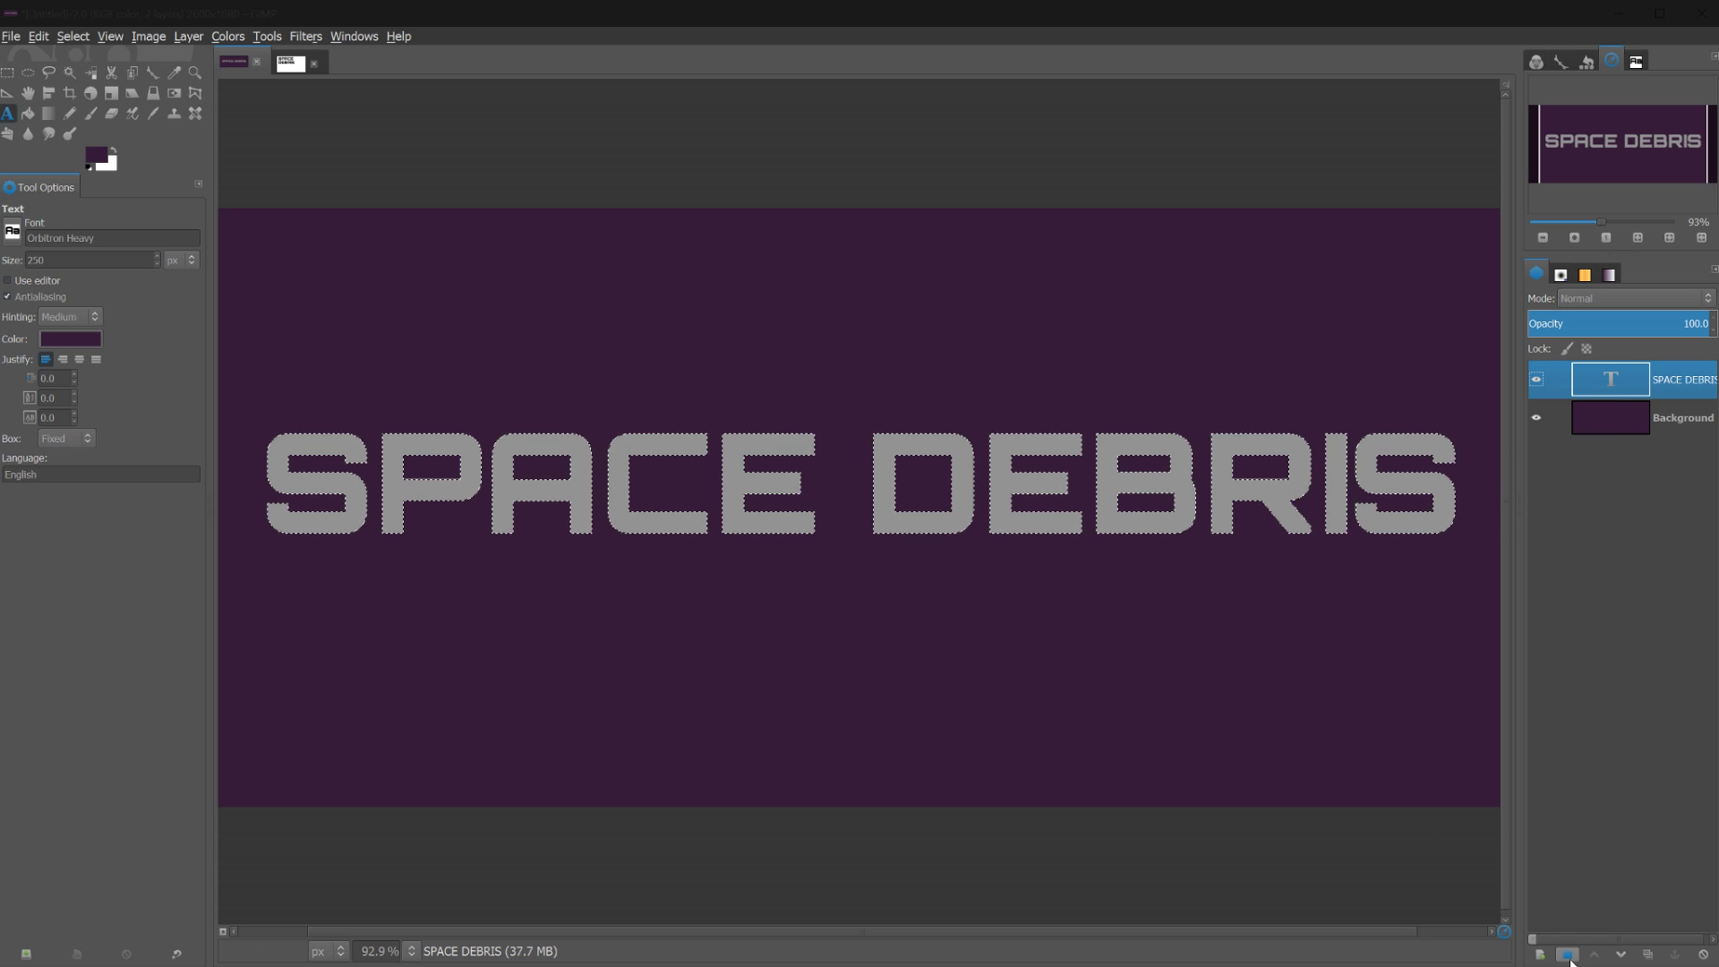
{"action": "left_click", "coordinate": [1541, 955]}
{"action": "left_click", "coordinate": [211, 337]}
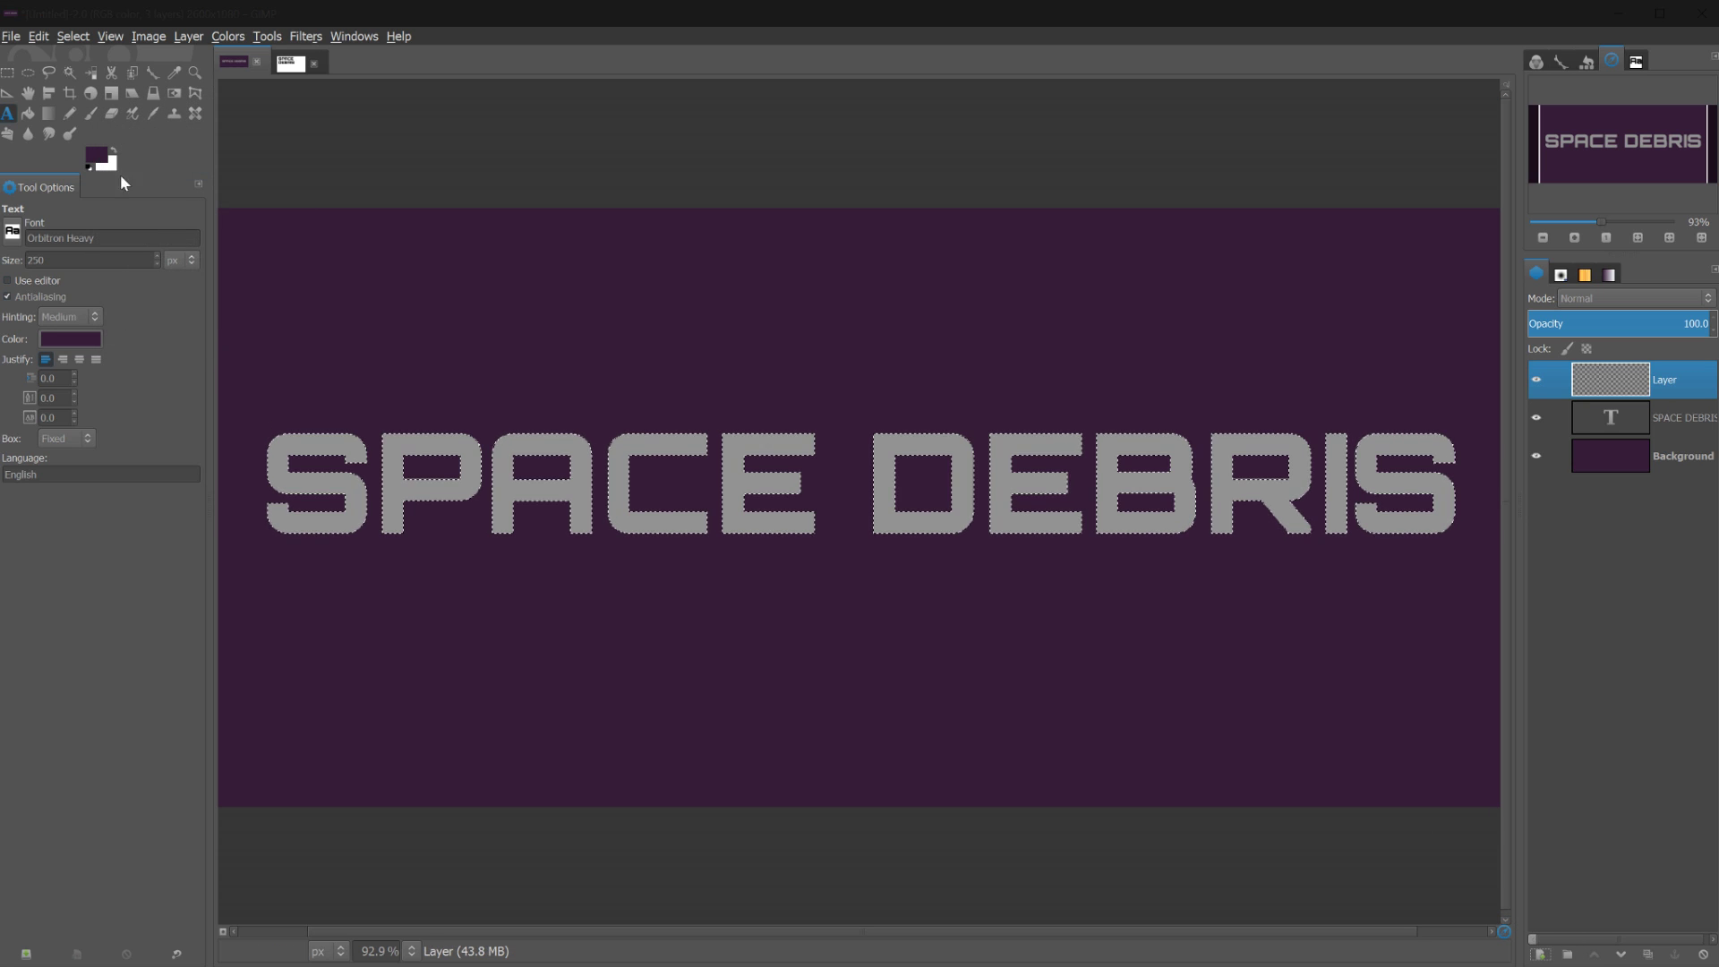
Fill the letter selection on the new layer with a vertical linear Brushed Aluminium gradient using the Blend tool
{"action": "left_click", "coordinate": [54, 114]}
{"action": "left_click", "coordinate": [22, 285]}
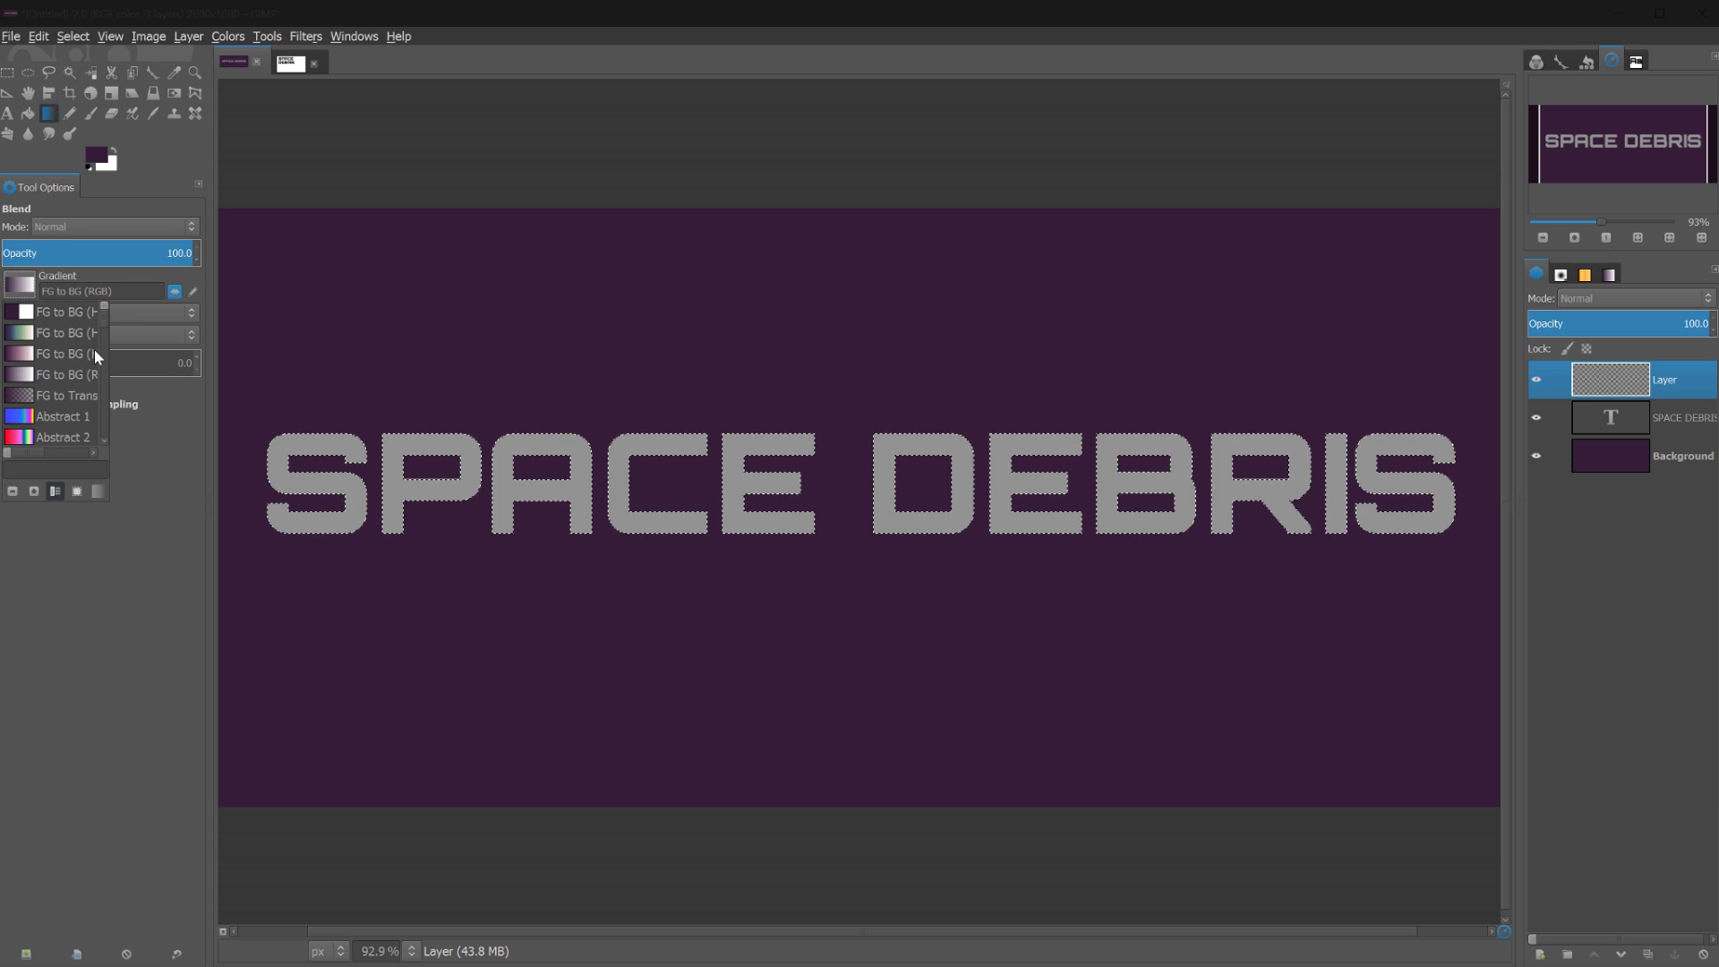
{"action": "scroll", "coordinate": [90, 326], "scroll_direction": "down", "scroll_amount": 5}
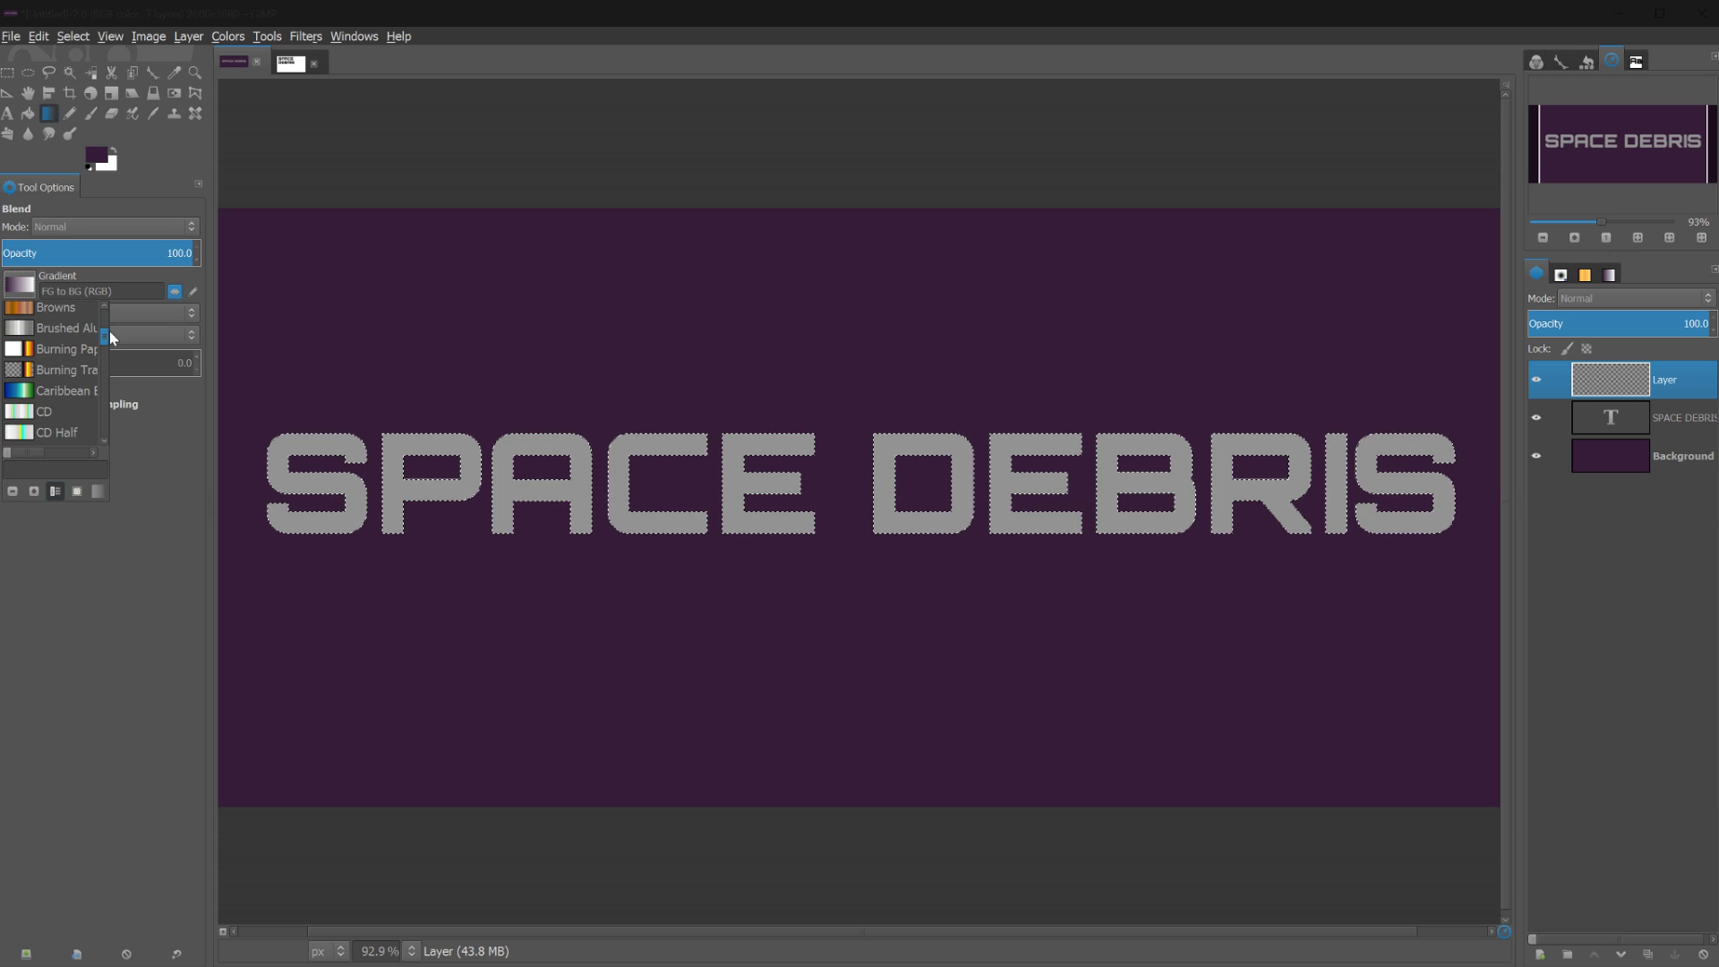
{"action": "left_click", "coordinate": [32, 337]}
{"action": "left_click_drag", "start_coordinate": [654, 427], "coordinate": [651, 549]}
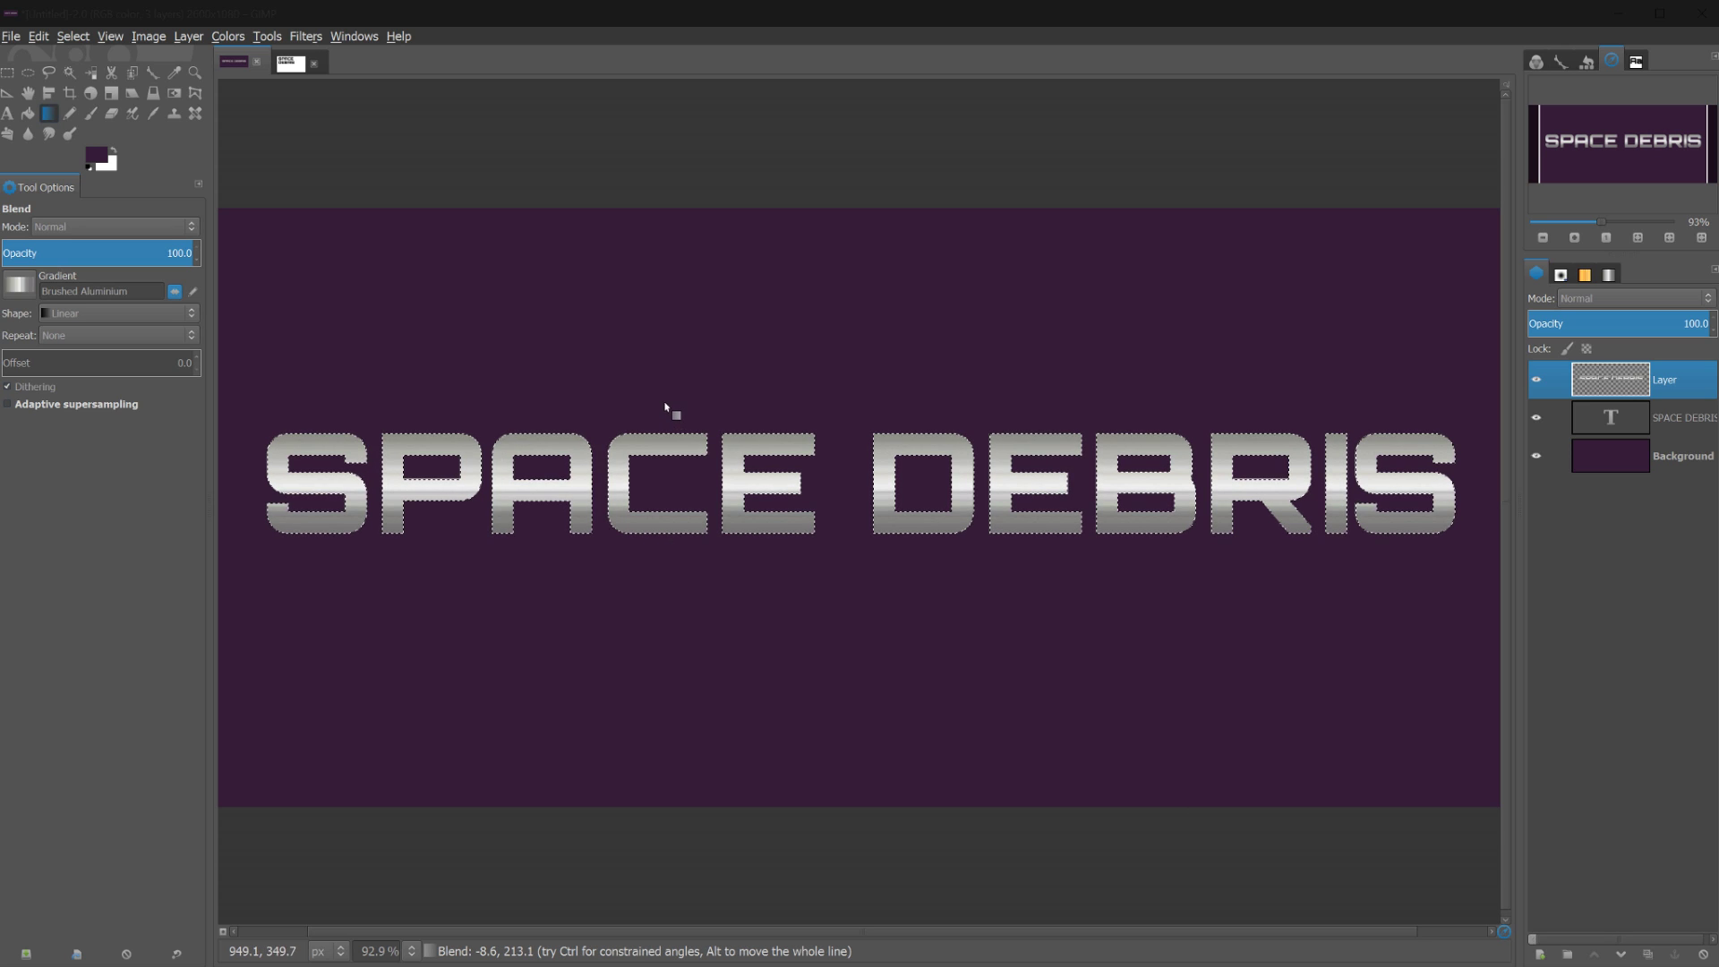
Redraw the vertical Brushed Aluminium gradient over the selected letters, from just above to just below the text, until the sheen looks right
{"action": "left_click_drag", "start_coordinate": [670, 413], "coordinate": [654, 563]}
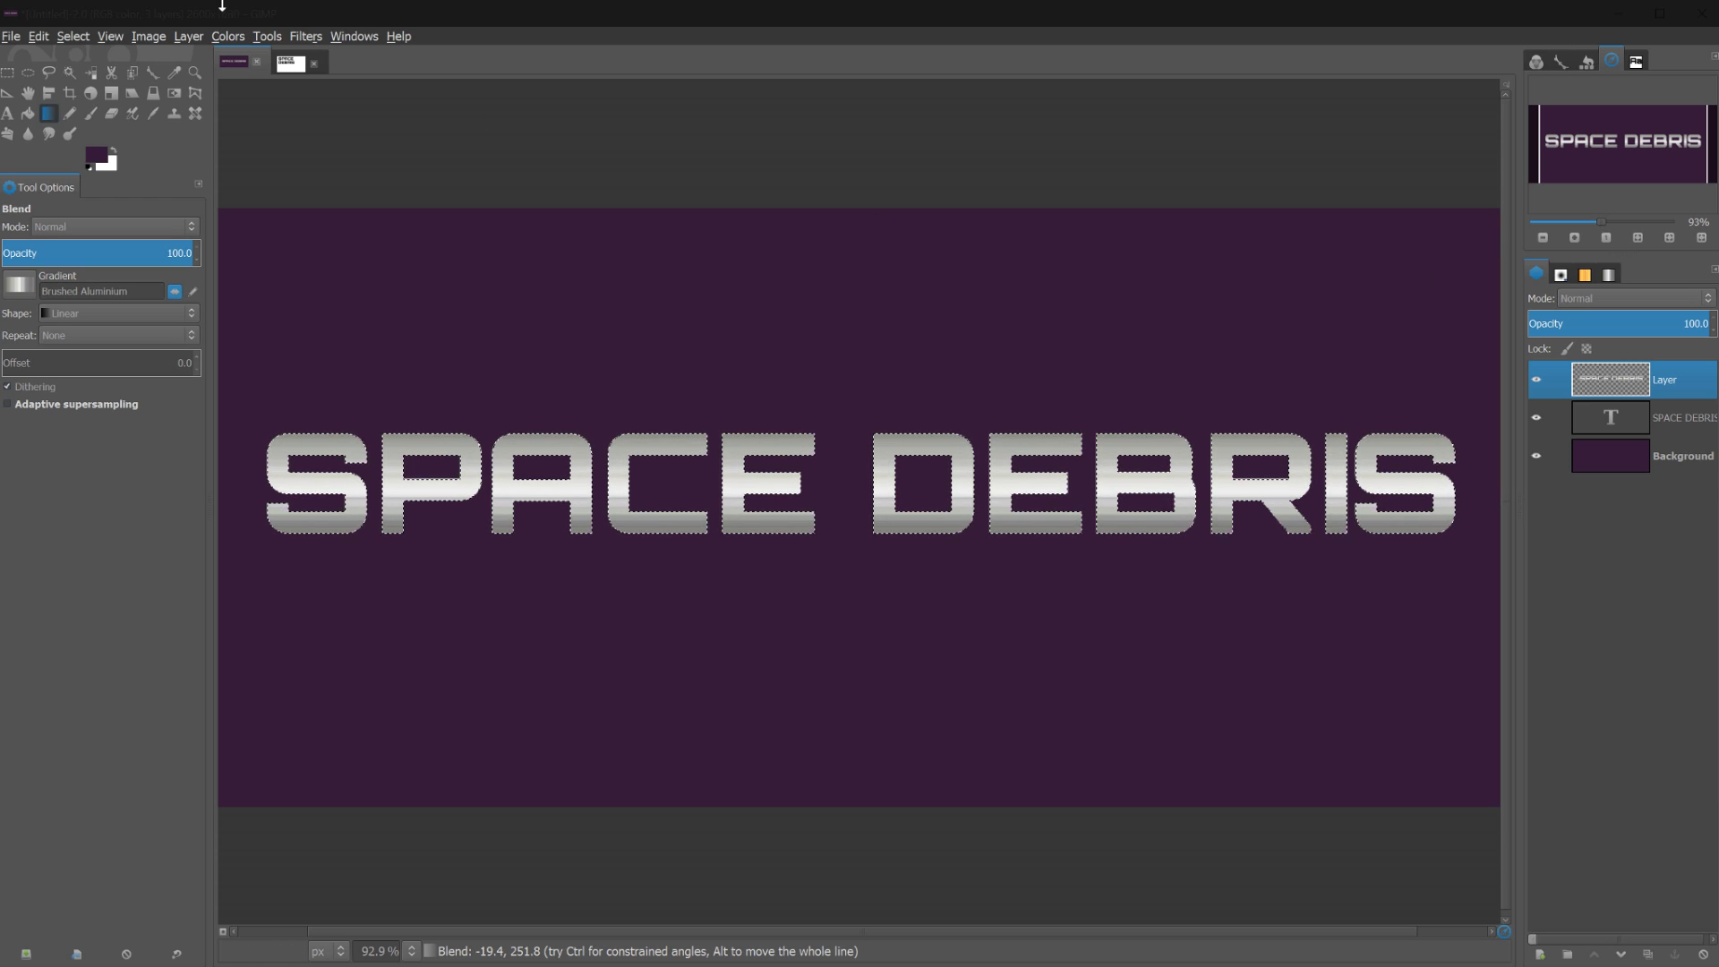
{"action": "left_click_drag", "start_coordinate": [468, 387], "coordinate": [479, 552]}
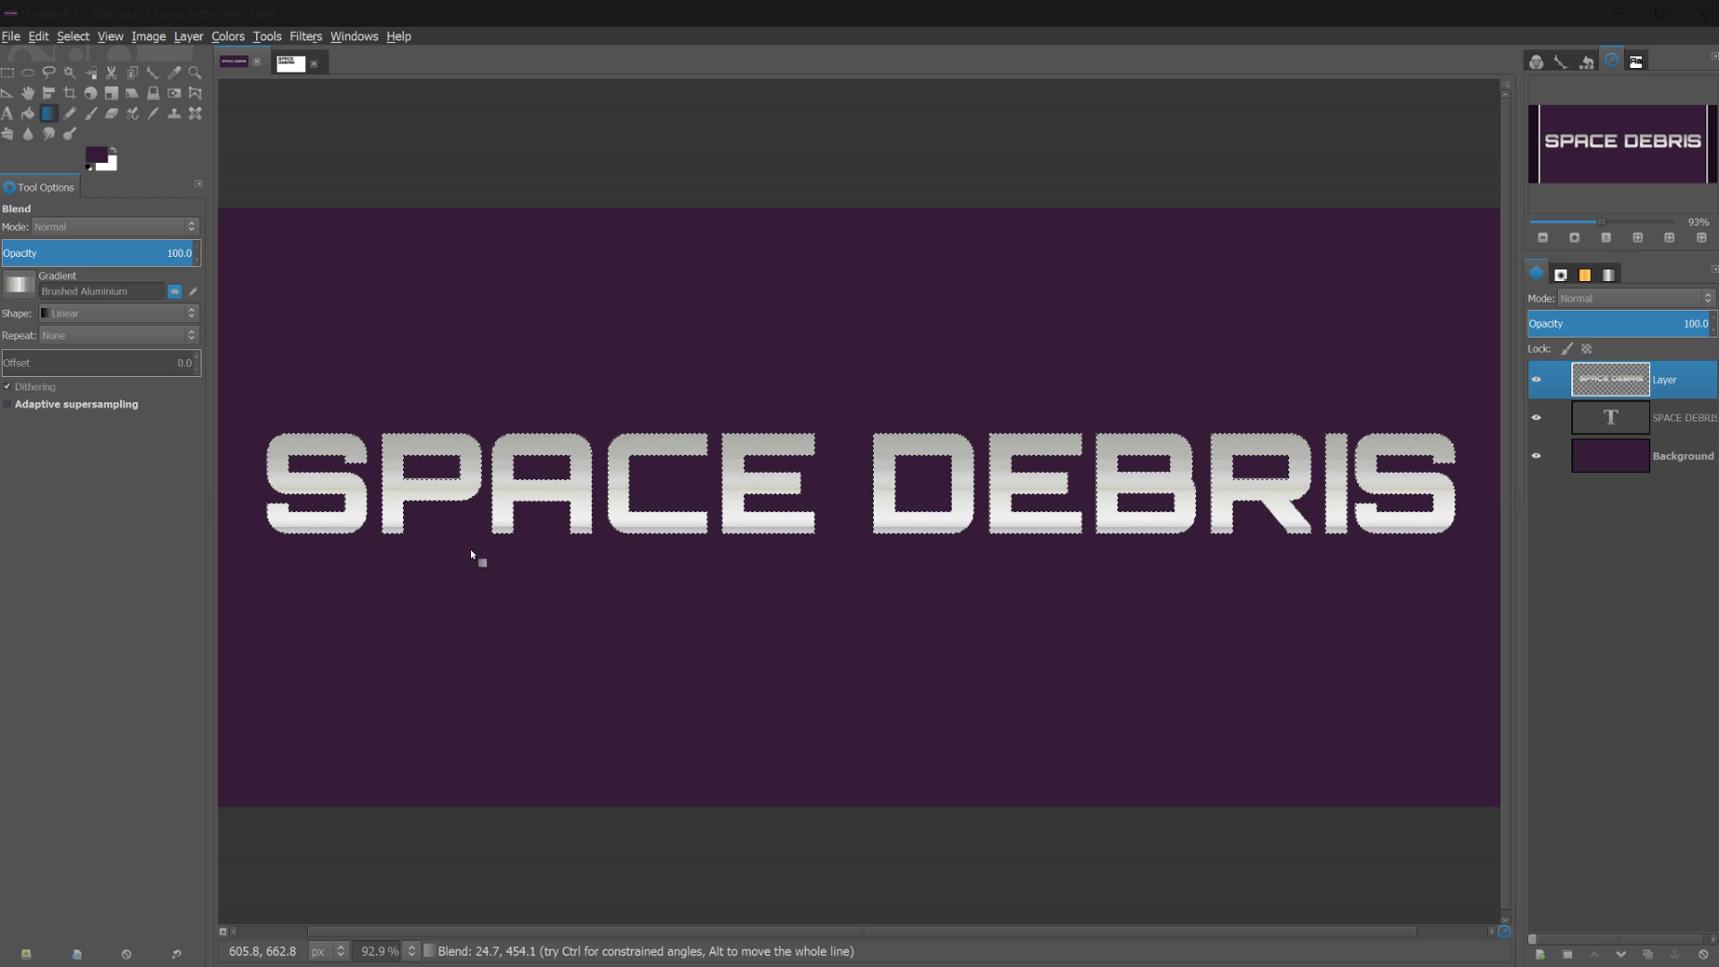
{"action": "left_click_drag", "start_coordinate": [495, 385], "coordinate": [491, 564]}
{"action": "key", "text": "Return"}
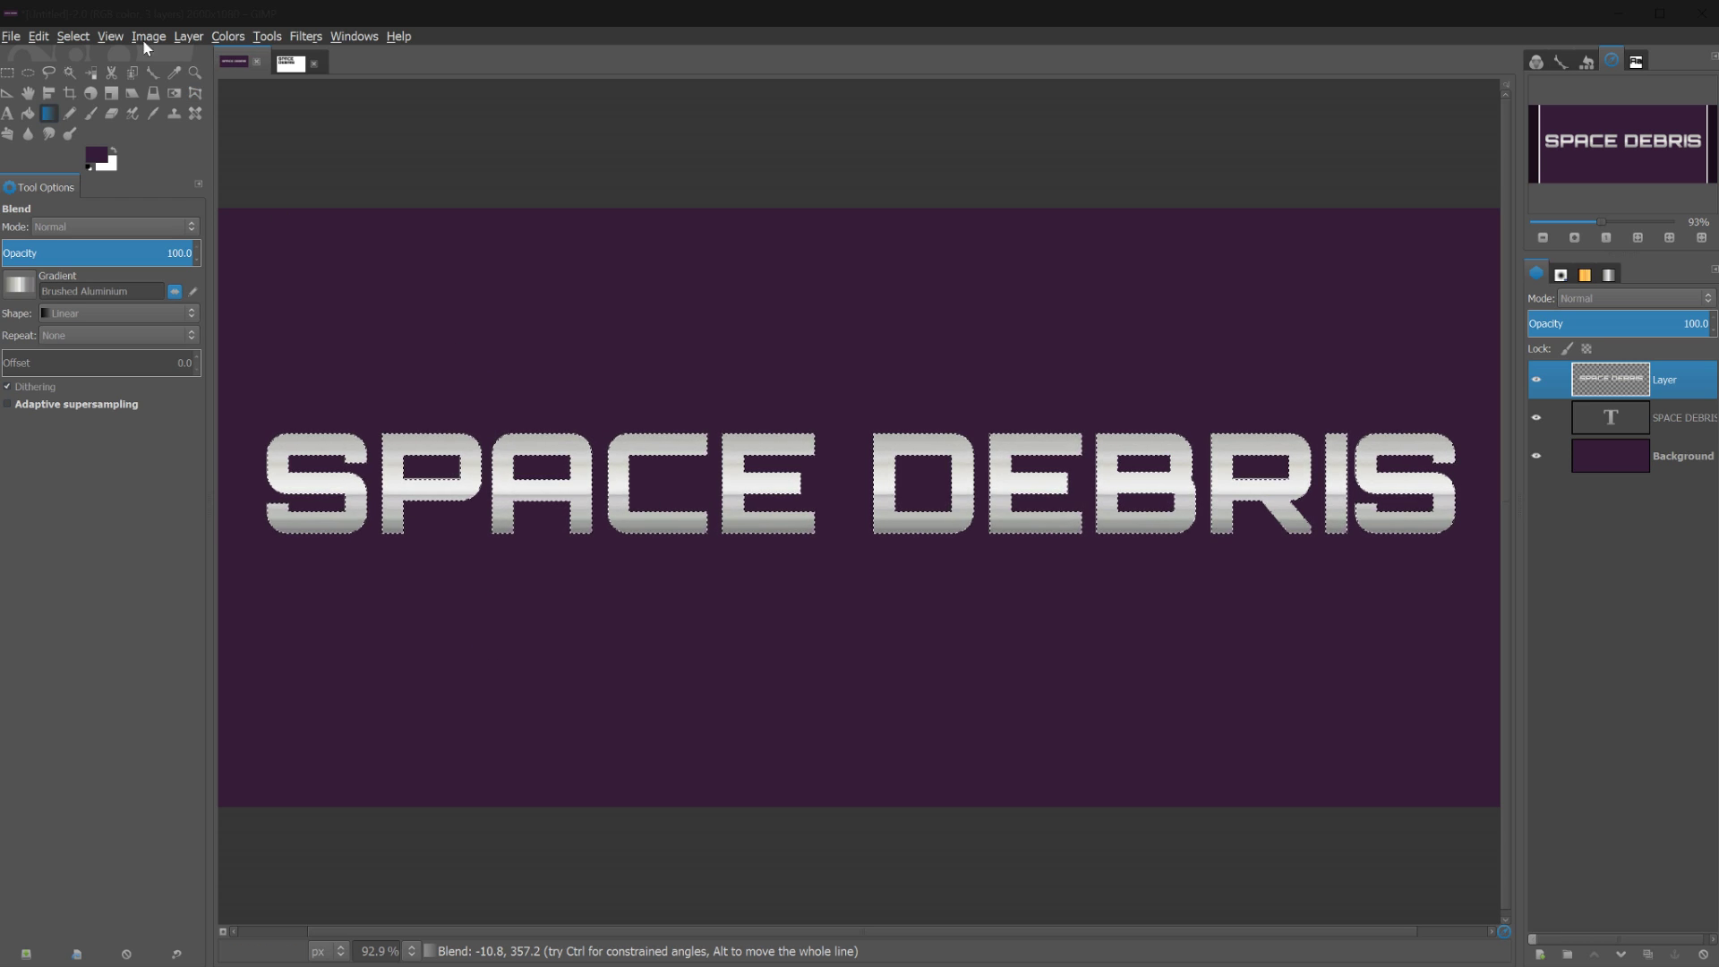
Shrink the letter selection by 4 px and add a new transparent layer above the aluminium layer
{"action": "left_click", "coordinate": [72, 35]}
{"action": "left_click", "coordinate": [104, 207]}
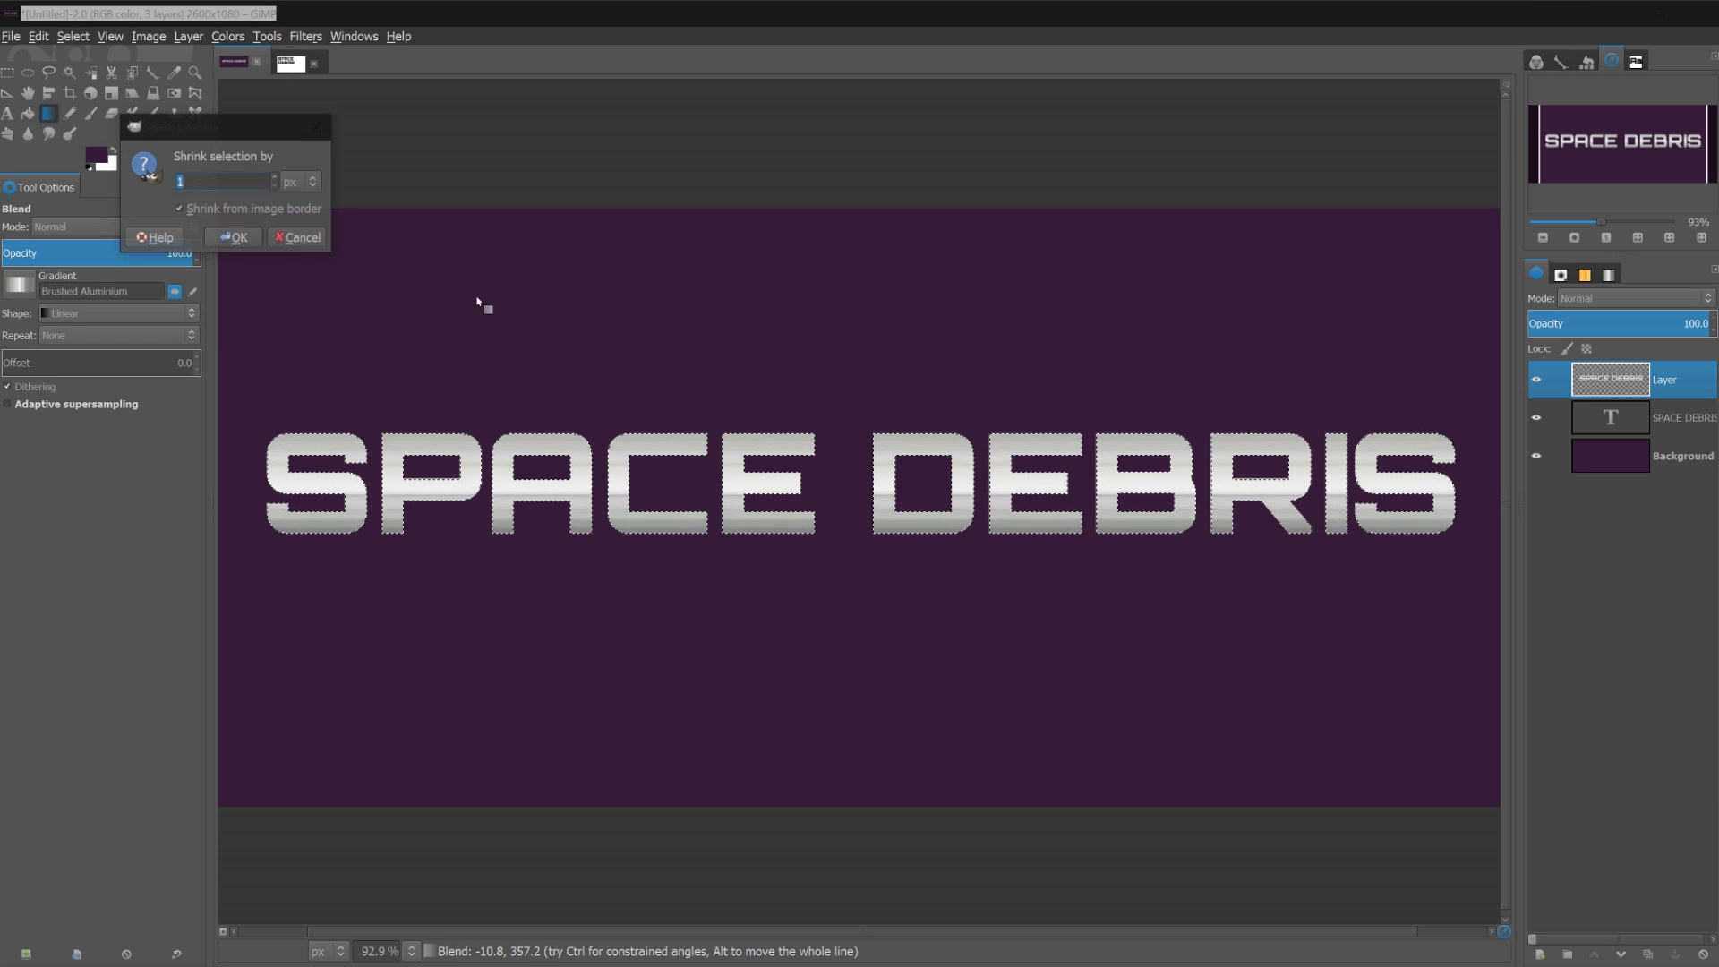
{"action": "type", "text": "3"}
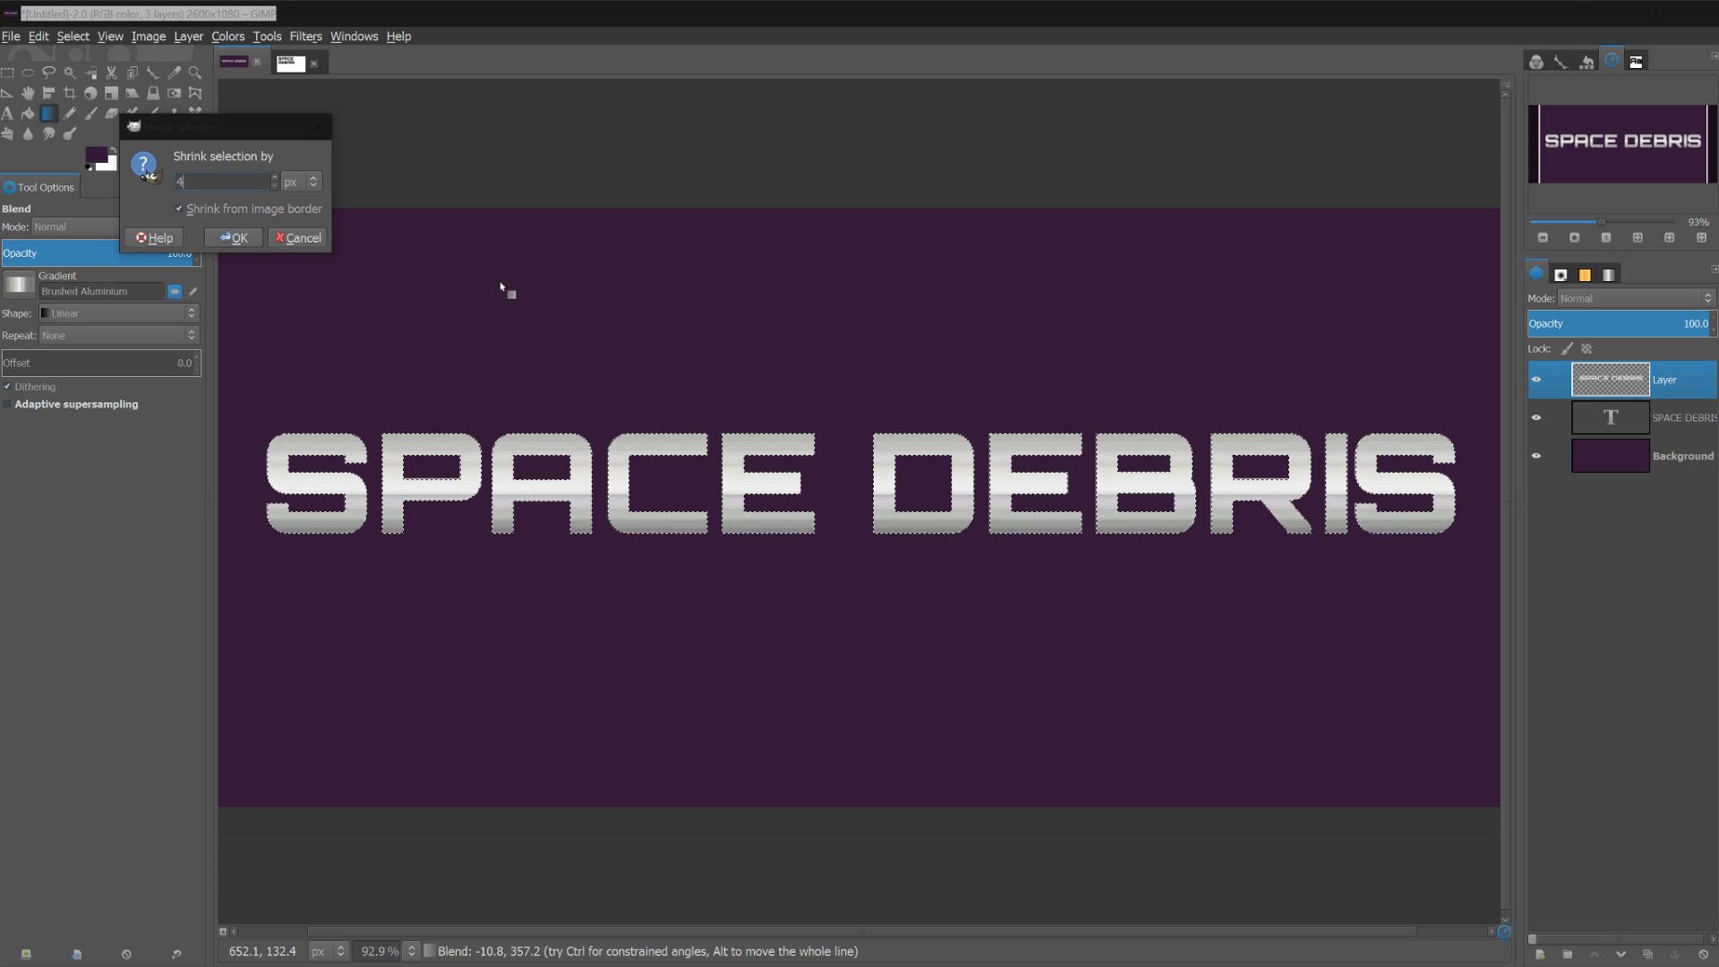
{"action": "key", "text": "Return"}
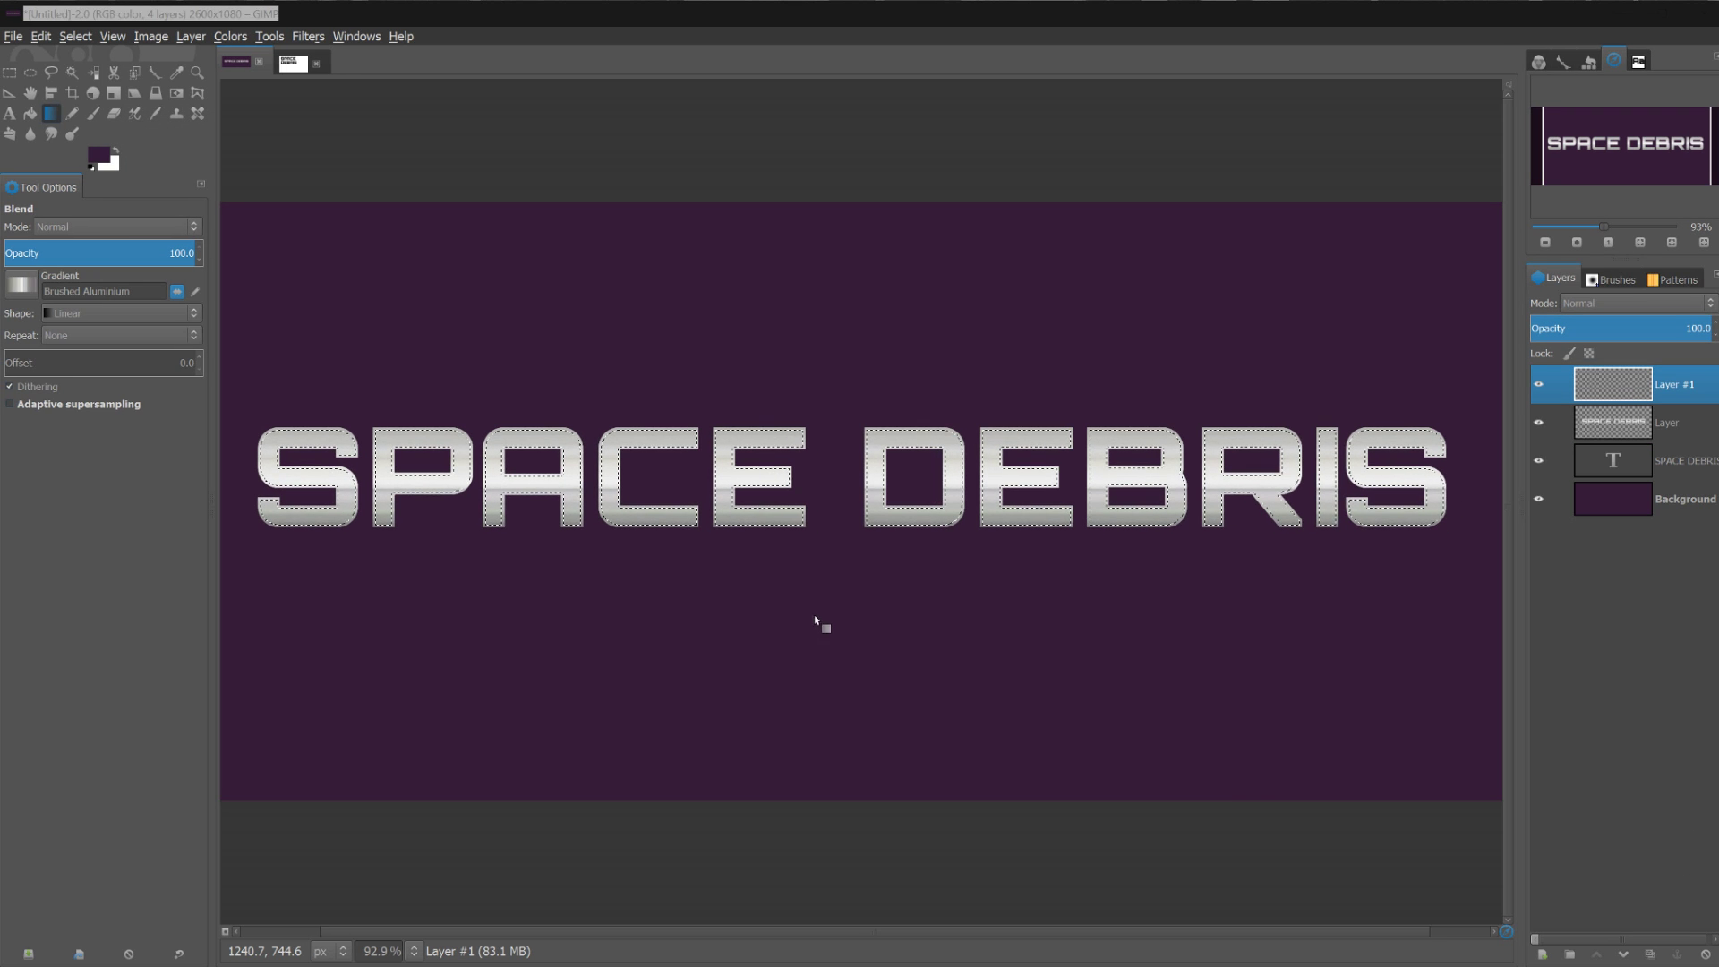
Choose the FG to BG (RGB) gradient for the Blend tool and set the foreground colour to light grey
{"action": "left_click", "coordinate": [21, 283]}
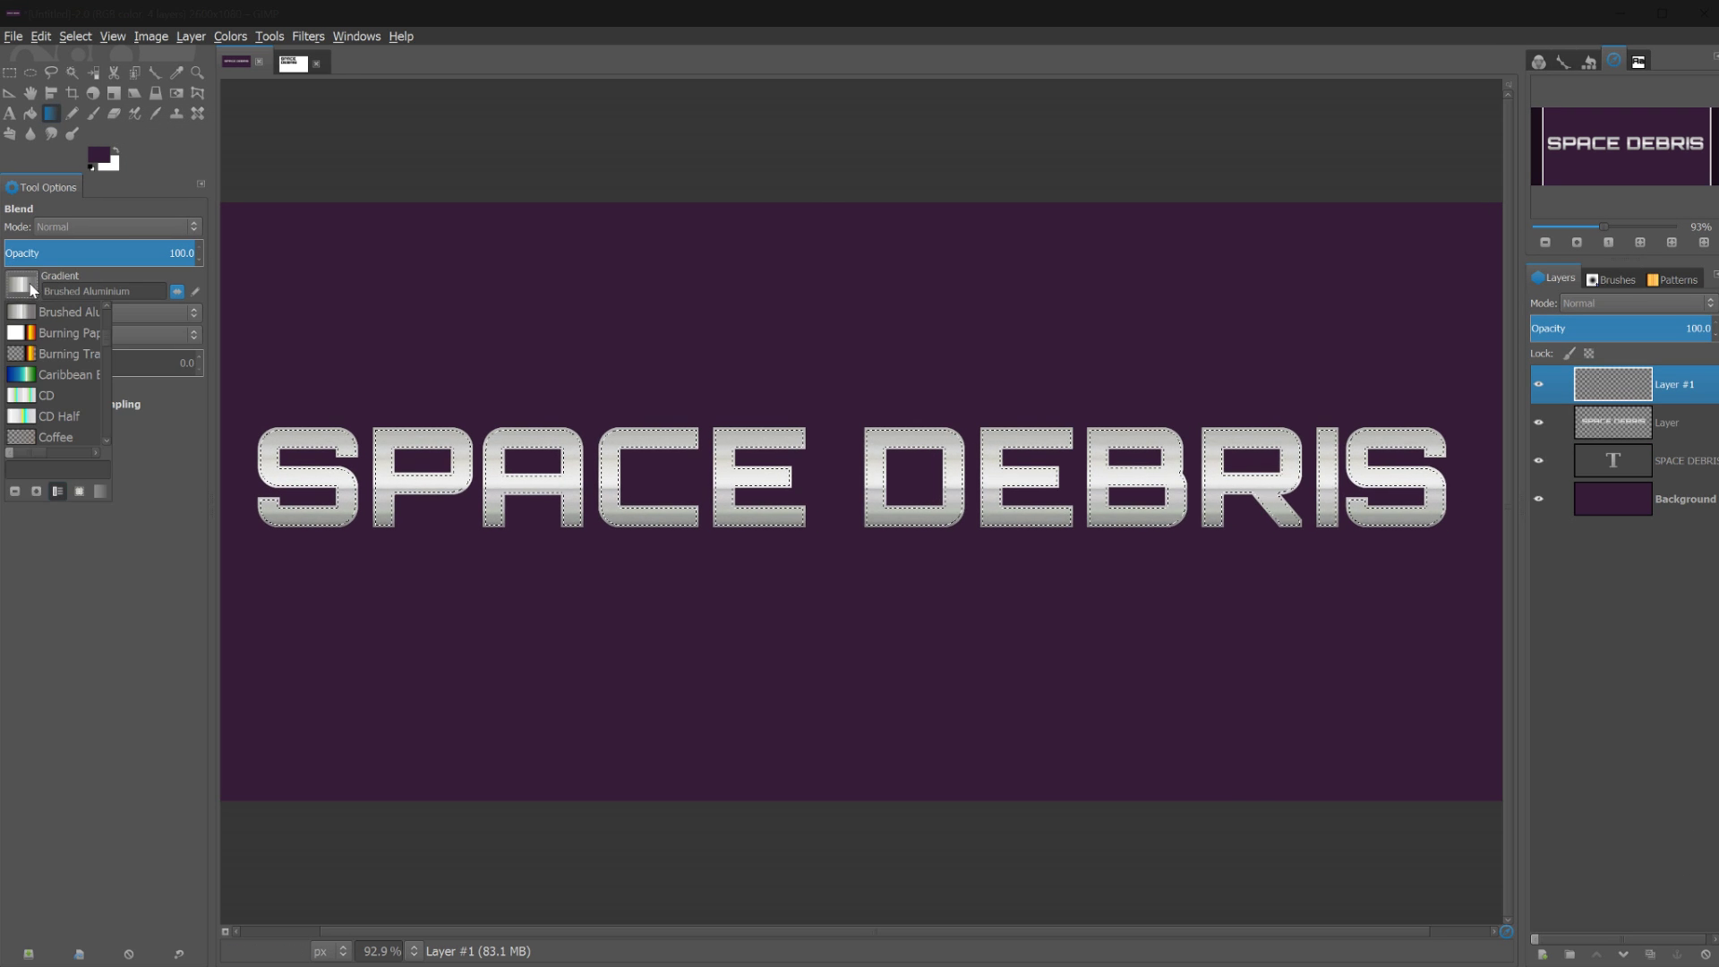
{"action": "left_click_drag", "start_coordinate": [110, 339], "coordinate": [106, 315]}
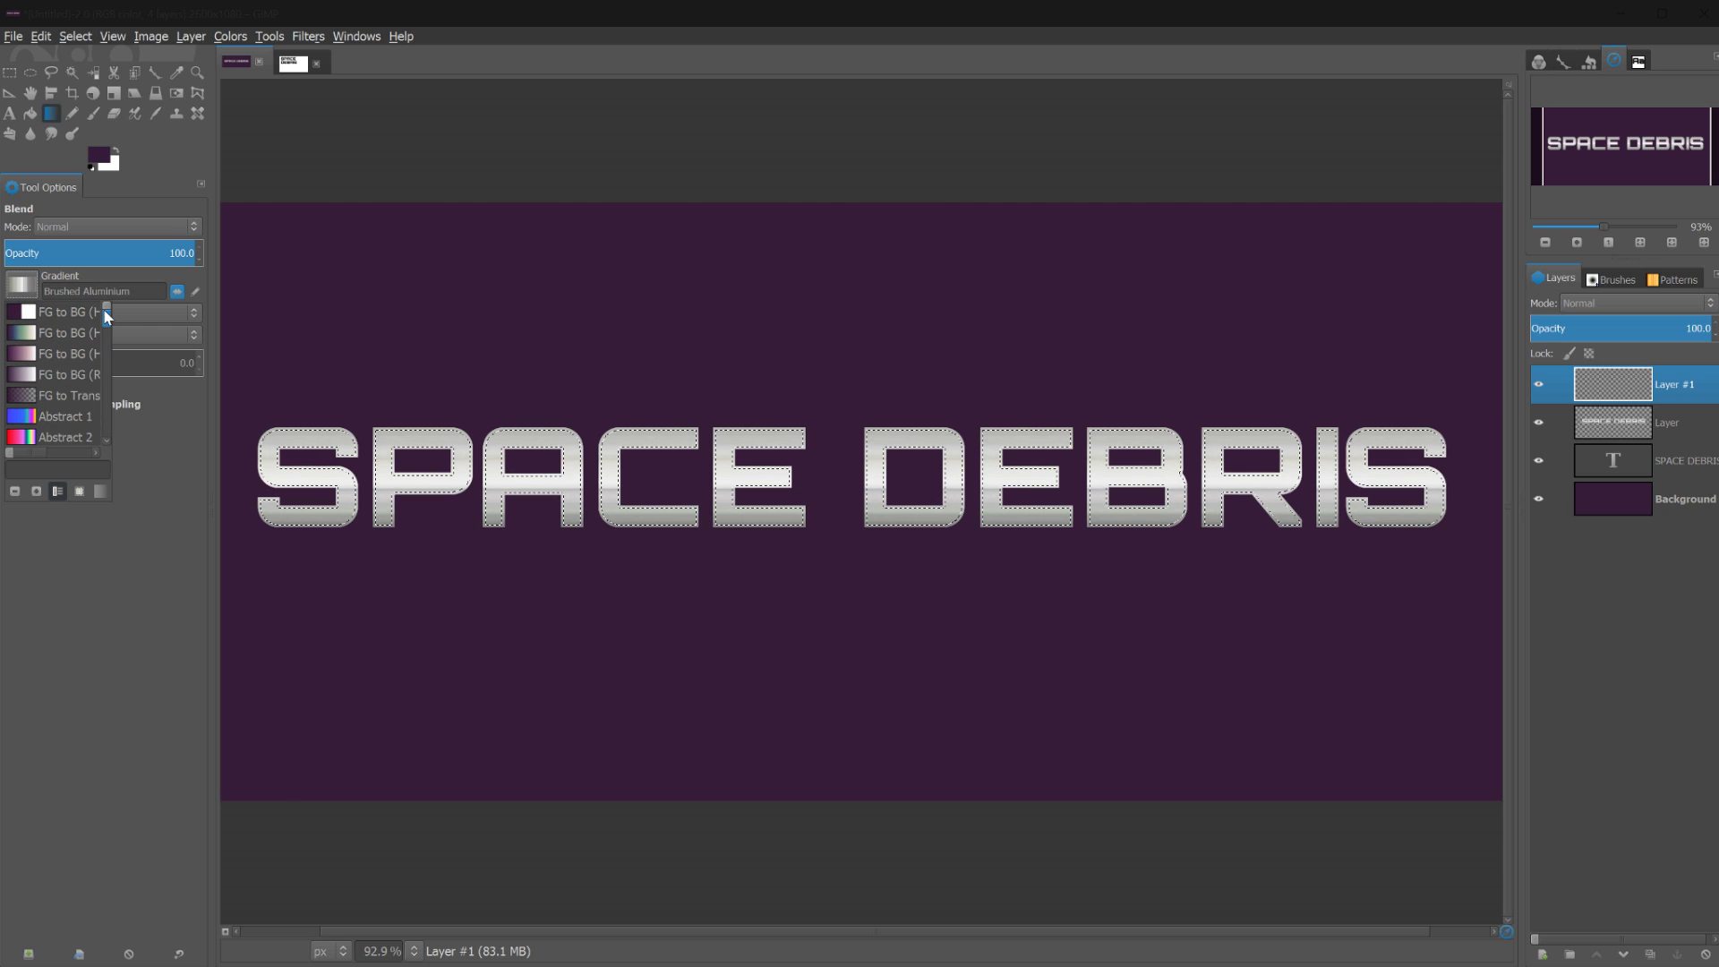
{"action": "left_click", "coordinate": [50, 375]}
{"action": "left_click", "coordinate": [98, 158]}
{"action": "left_click", "coordinate": [542, 318]}
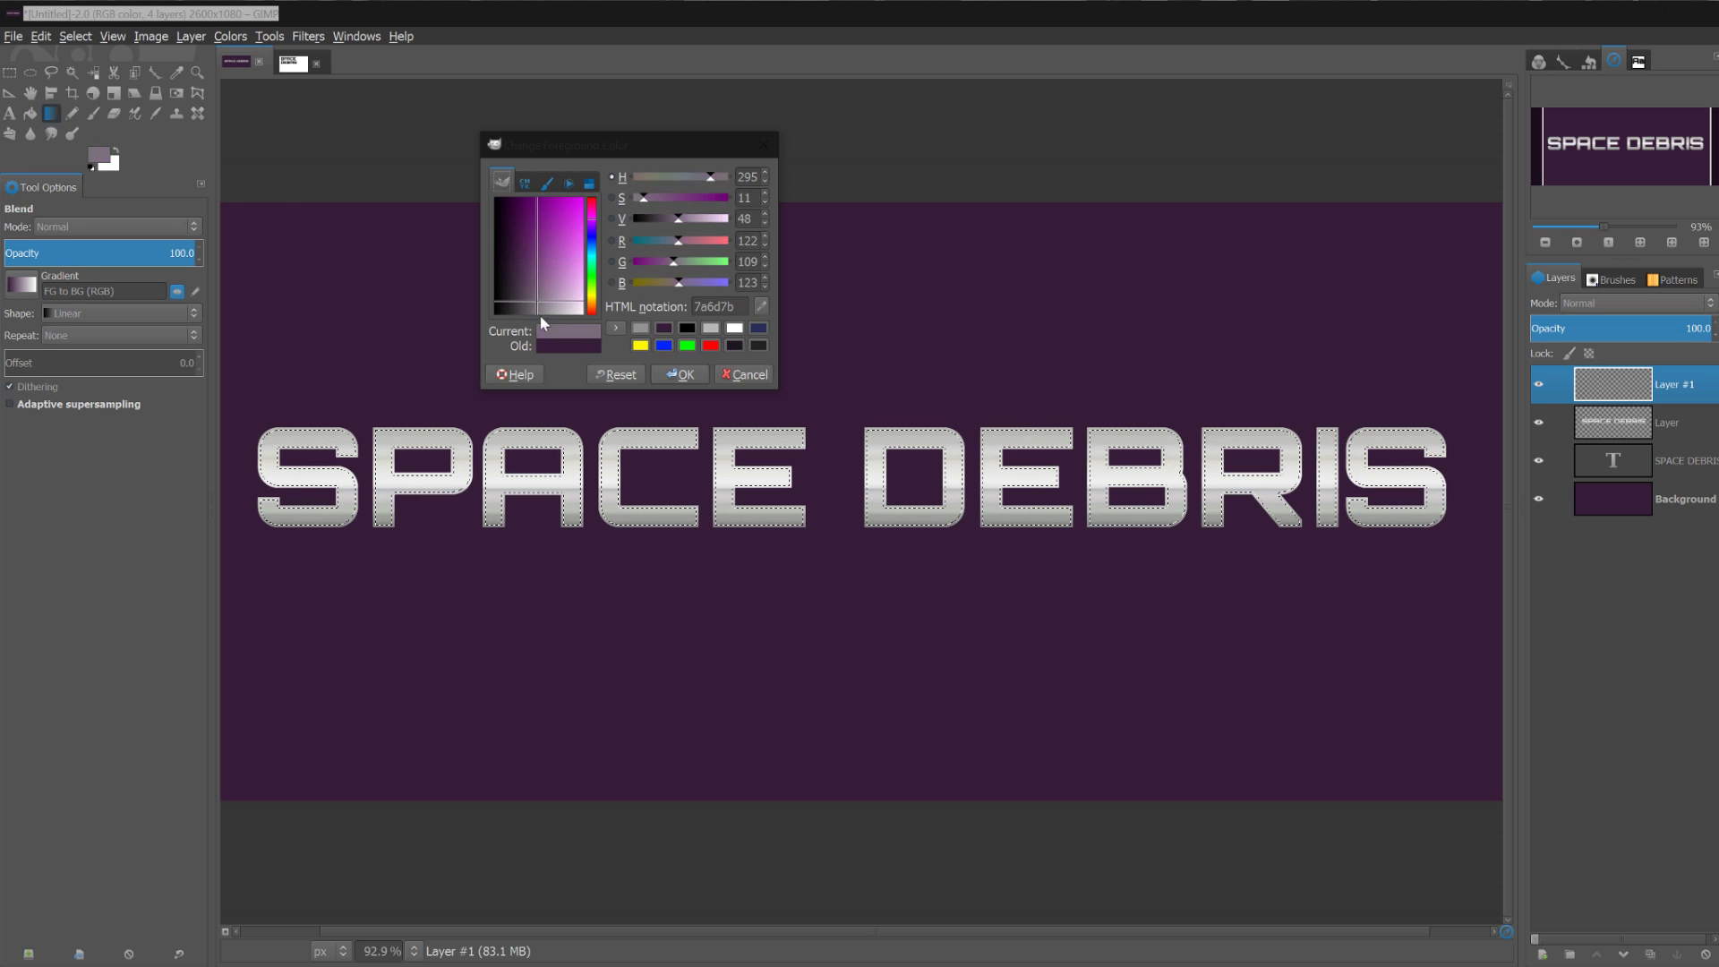
{"action": "left_click_drag", "start_coordinate": [542, 318], "coordinate": [555, 206]}
{"action": "left_click", "coordinate": [680, 374]}
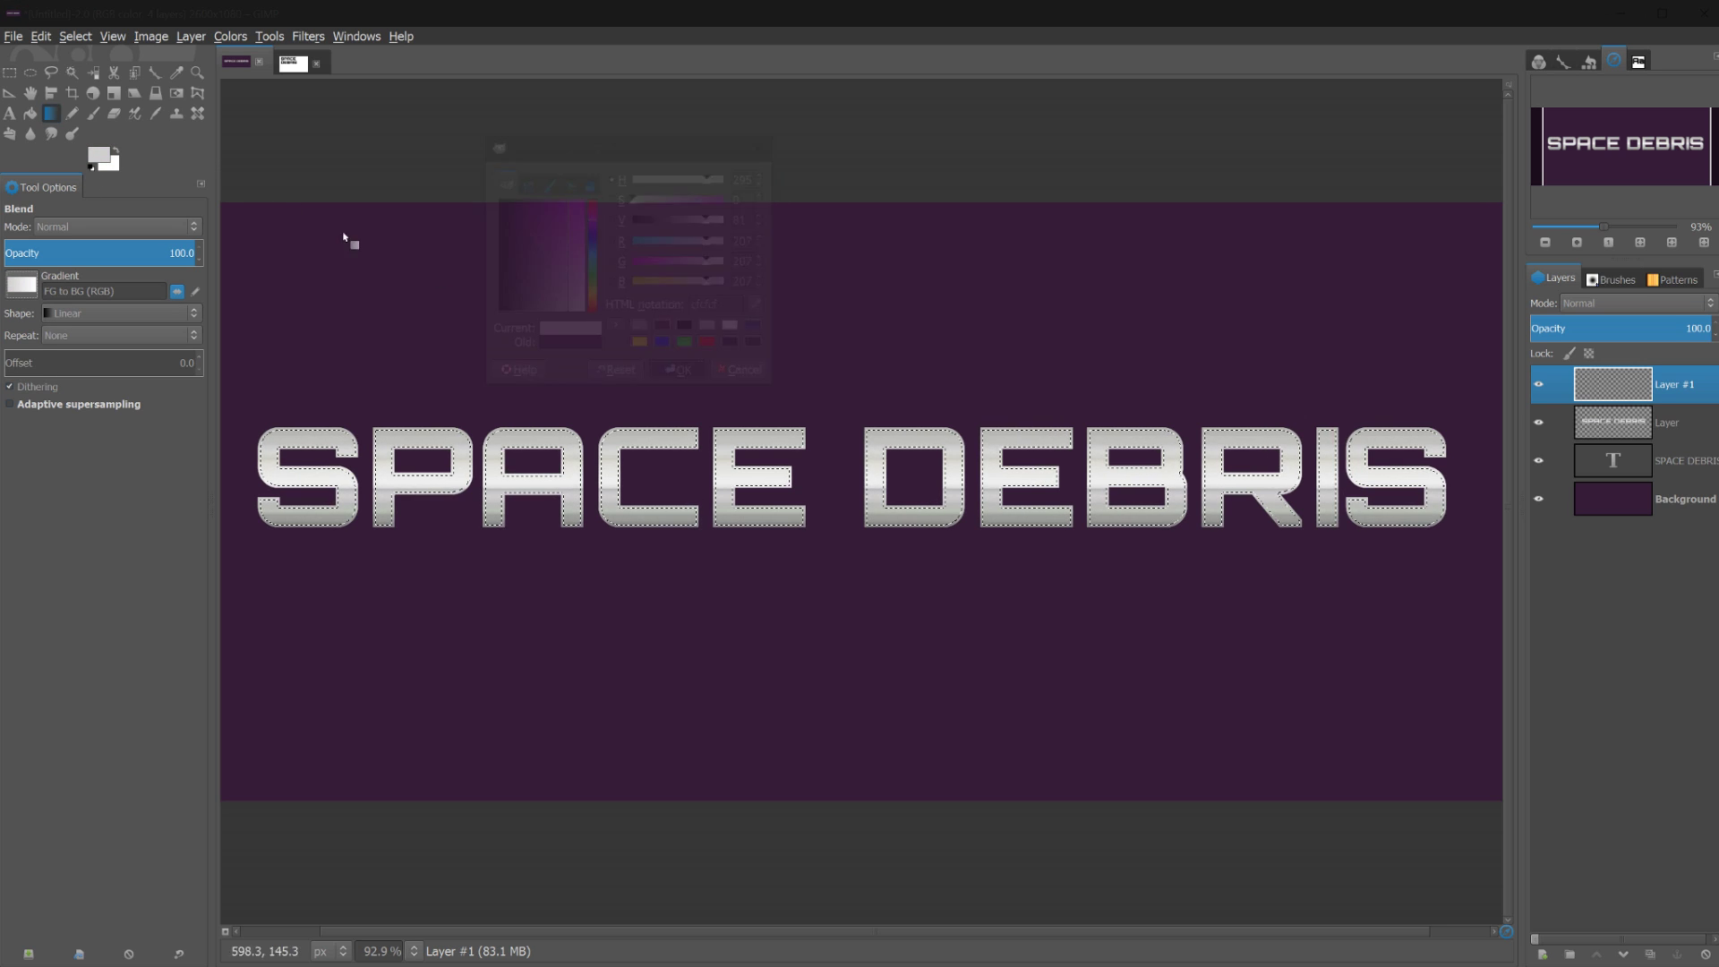
Set the background colour to grey 8c8c8c and fill the shrunken letter selection with a vertical light-to-dark gradient, top to bottom
{"action": "left_click", "coordinate": [110, 170]}
{"action": "left_click_drag", "start_coordinate": [548, 305], "coordinate": [546, 347]}
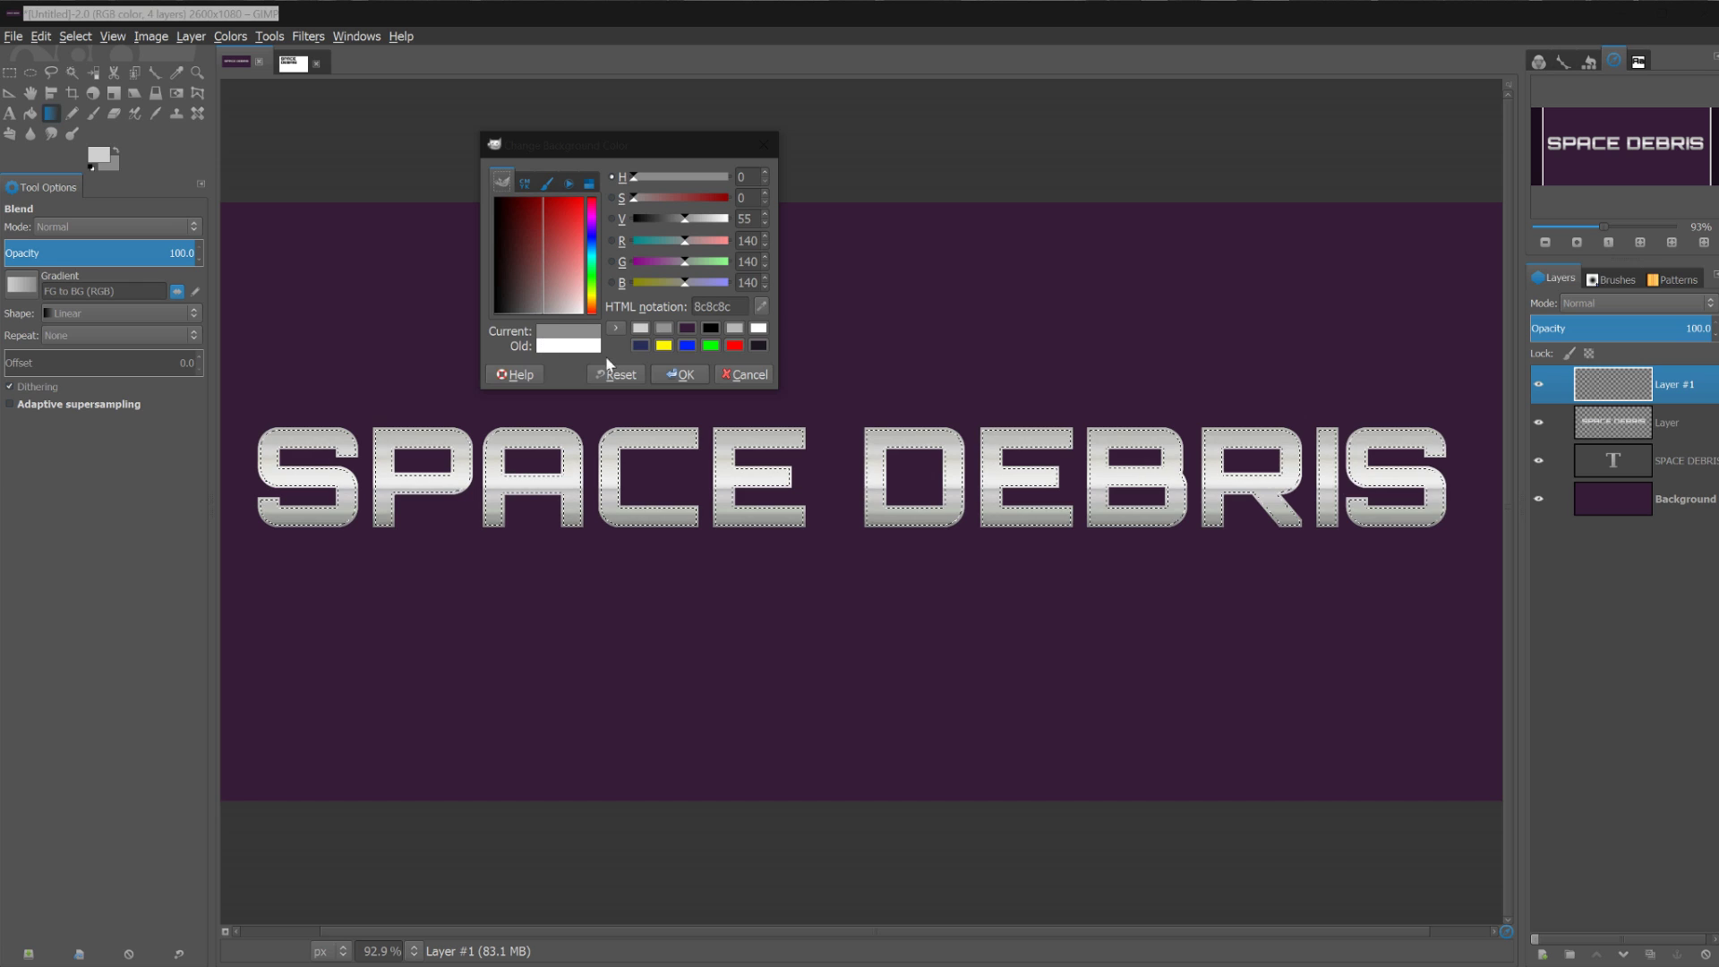
{"action": "left_click", "coordinate": [680, 374]}
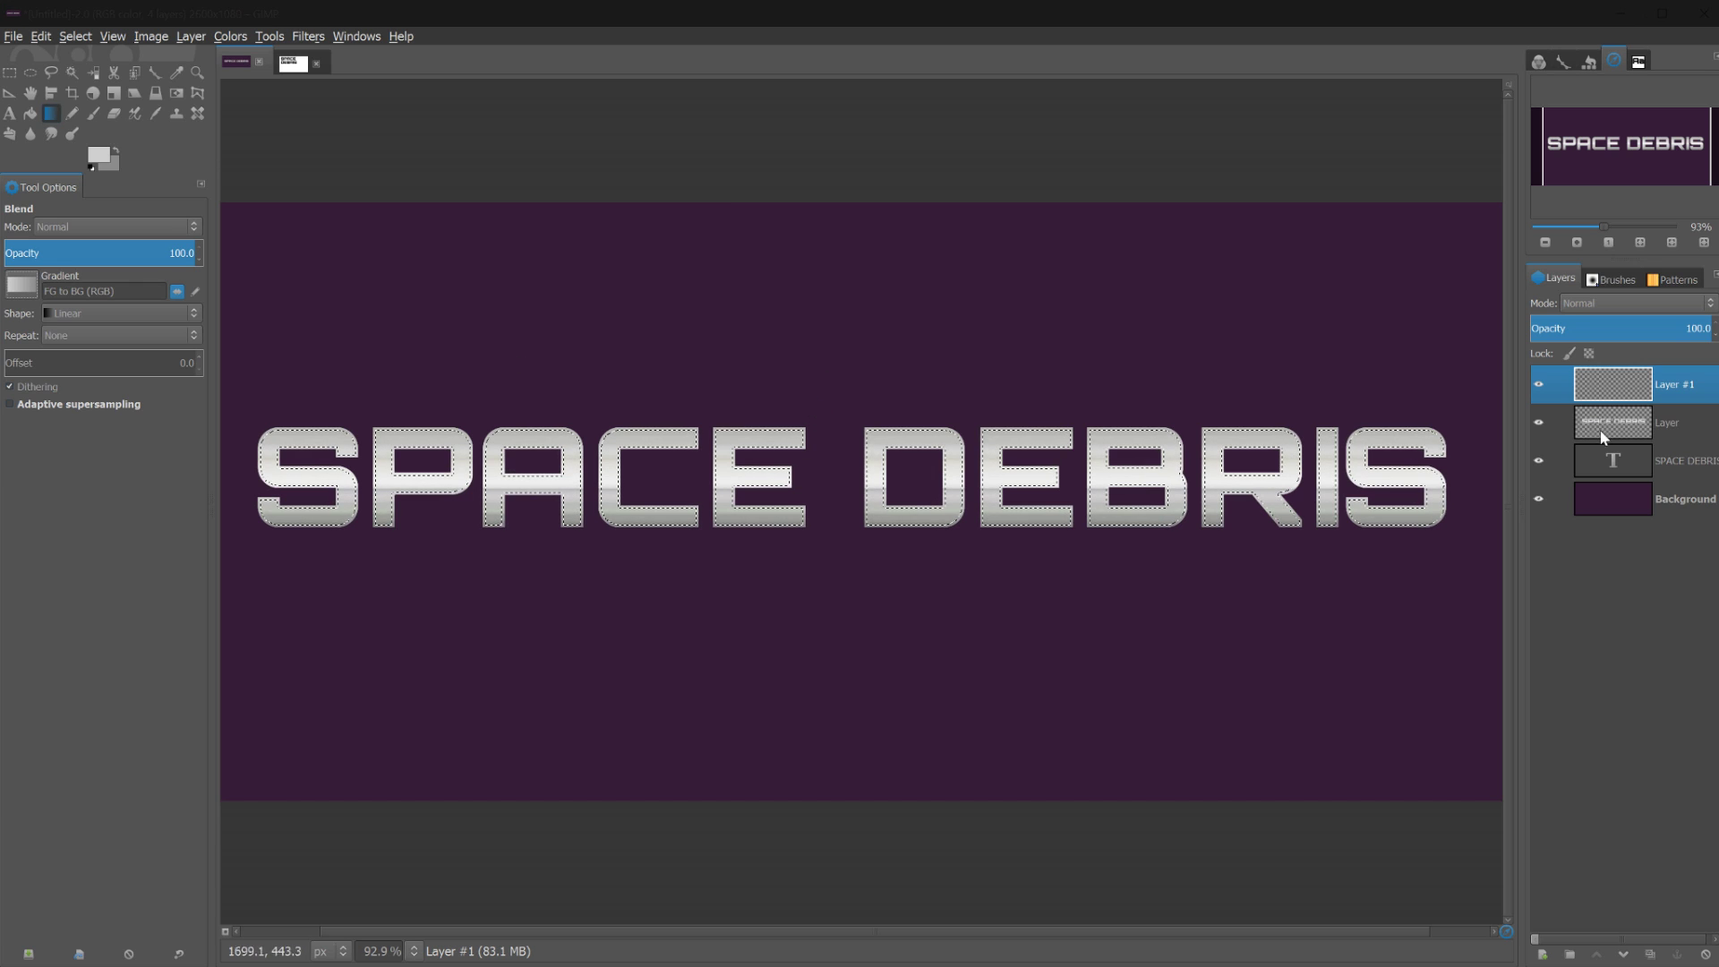
{"action": "left_click_drag", "start_coordinate": [853, 385], "coordinate": [852, 577]}
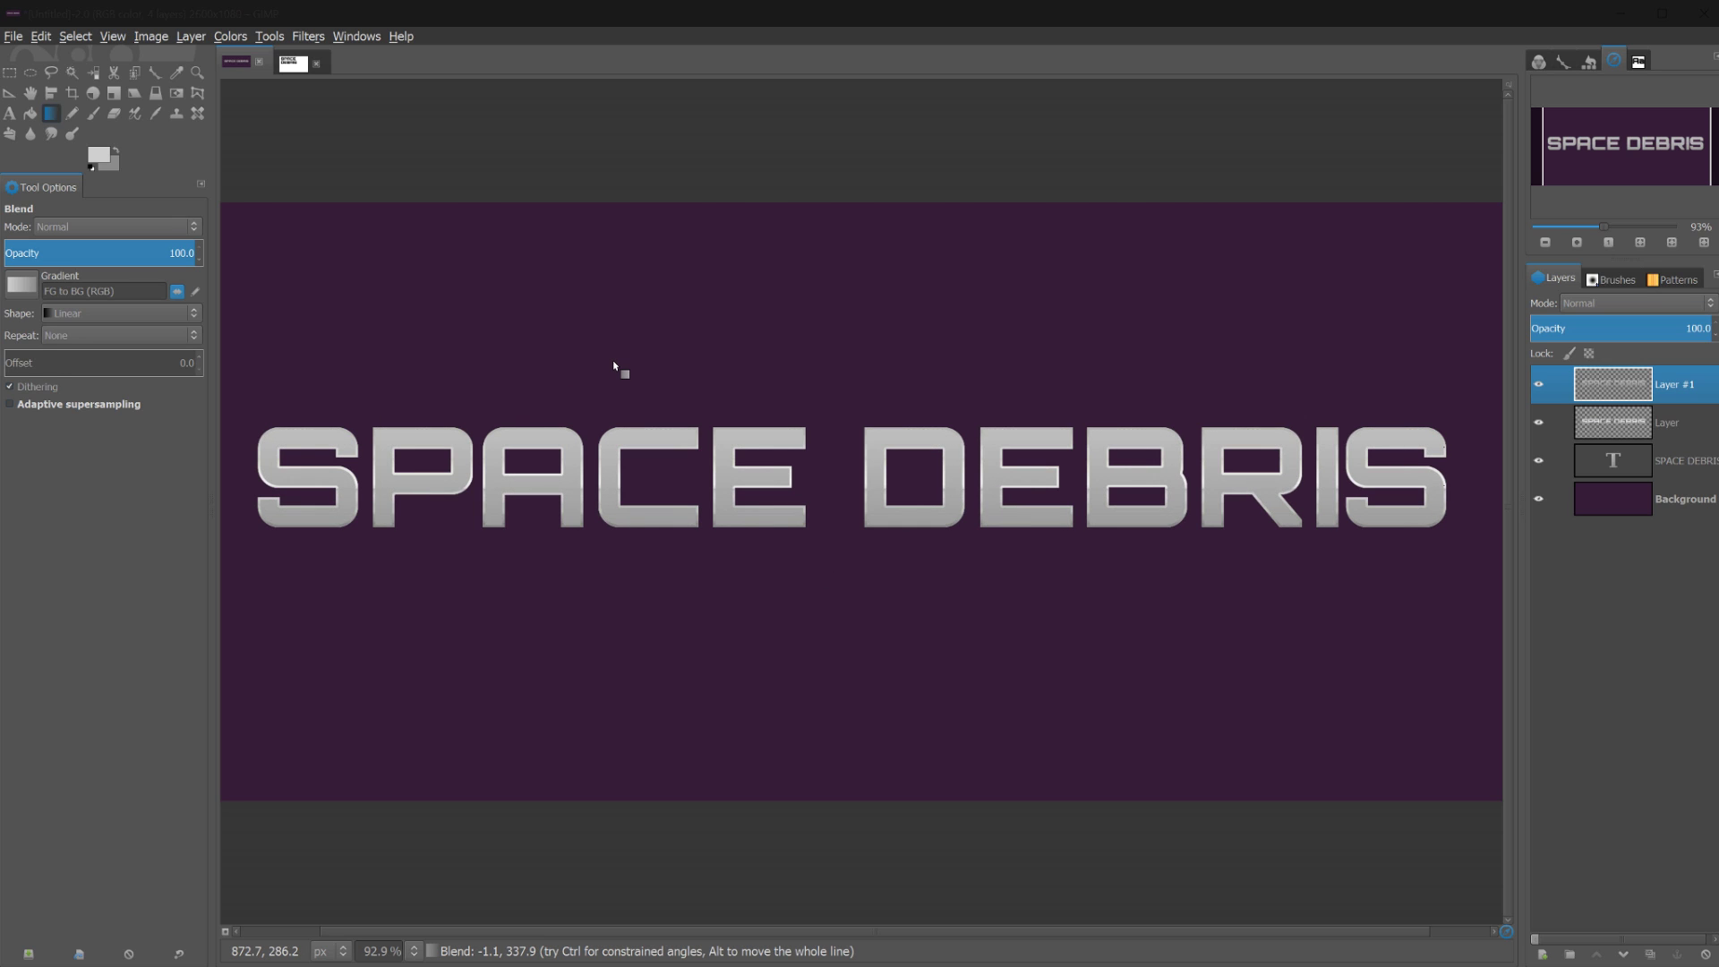
Add a new transparent layer and intersect the selection with a rectangle of about 2280 × 143 px covering the letters' upper half
{"action": "key", "text": "shift+ctrl+n"}
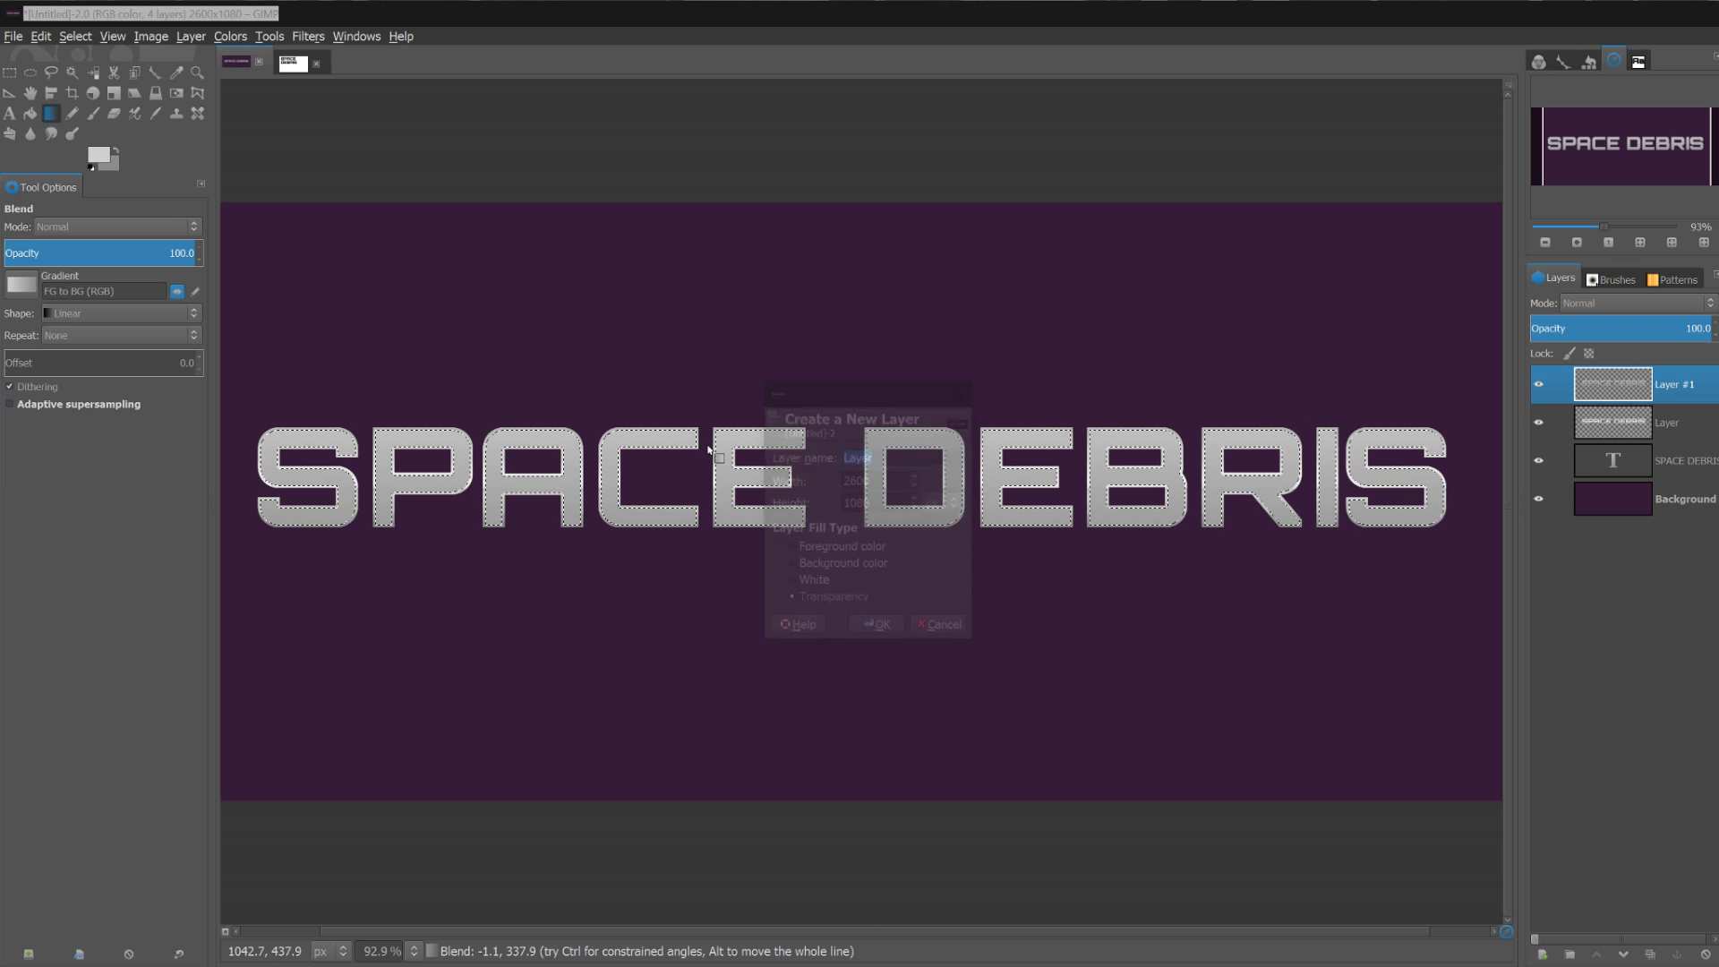
{"action": "key", "text": "Return"}
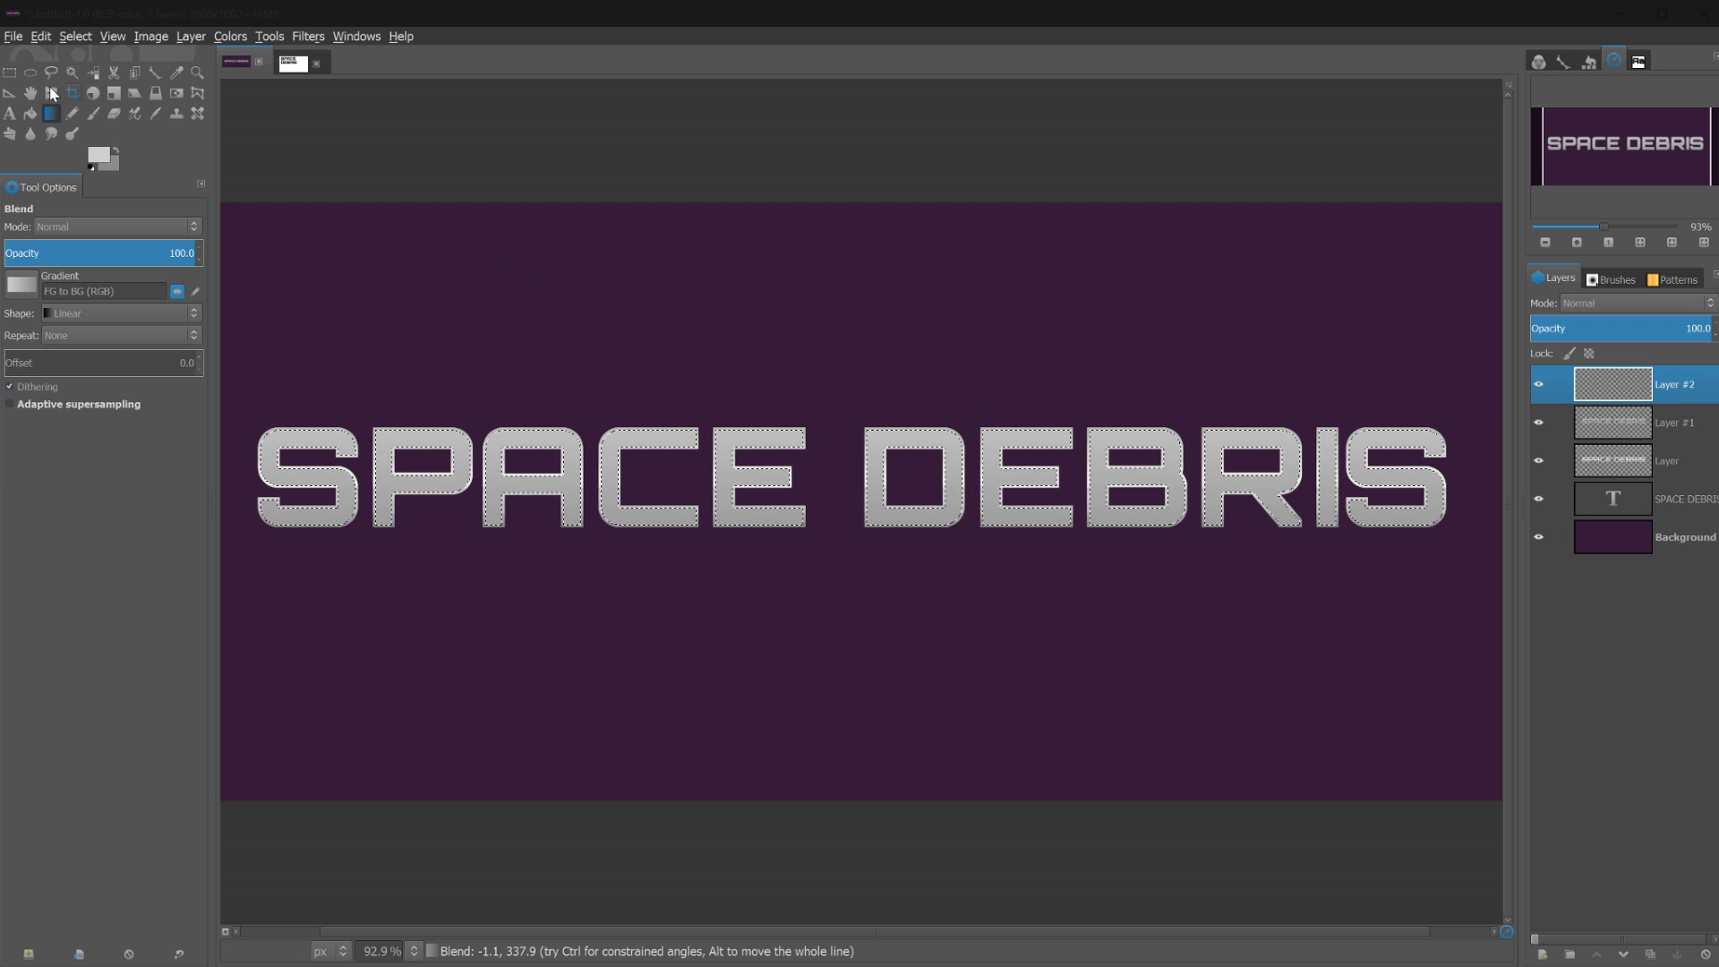
{"action": "left_click", "coordinate": [9, 73]}
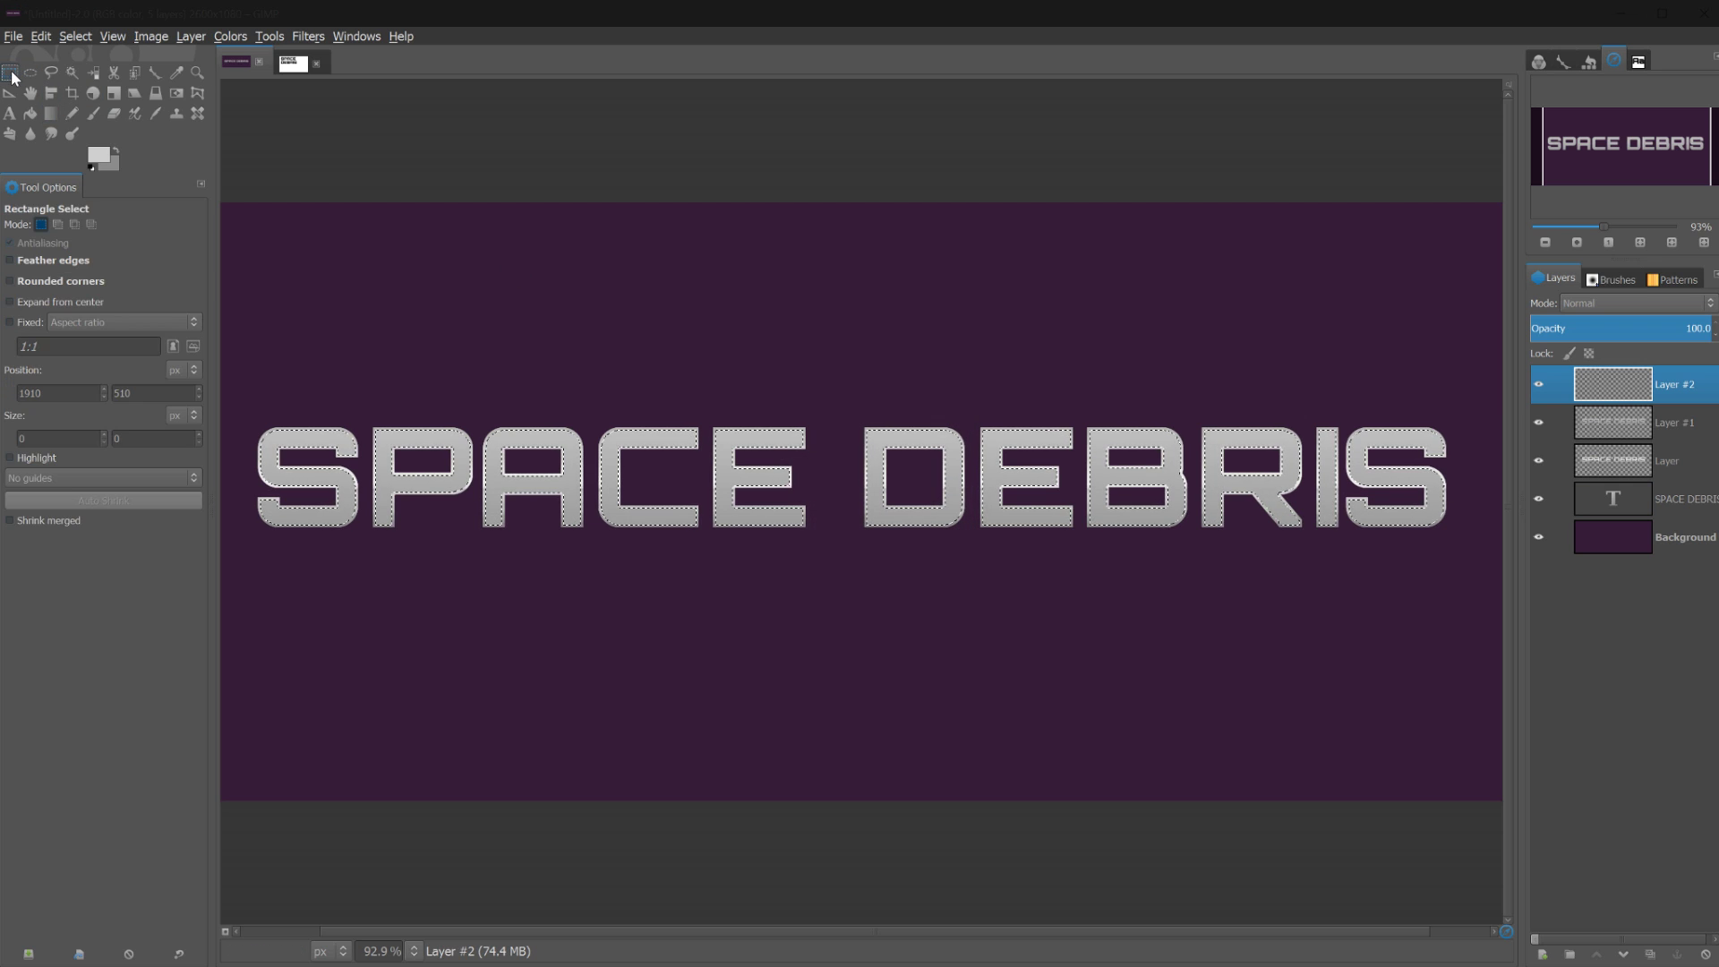
{"action": "left_click", "coordinate": [92, 224]}
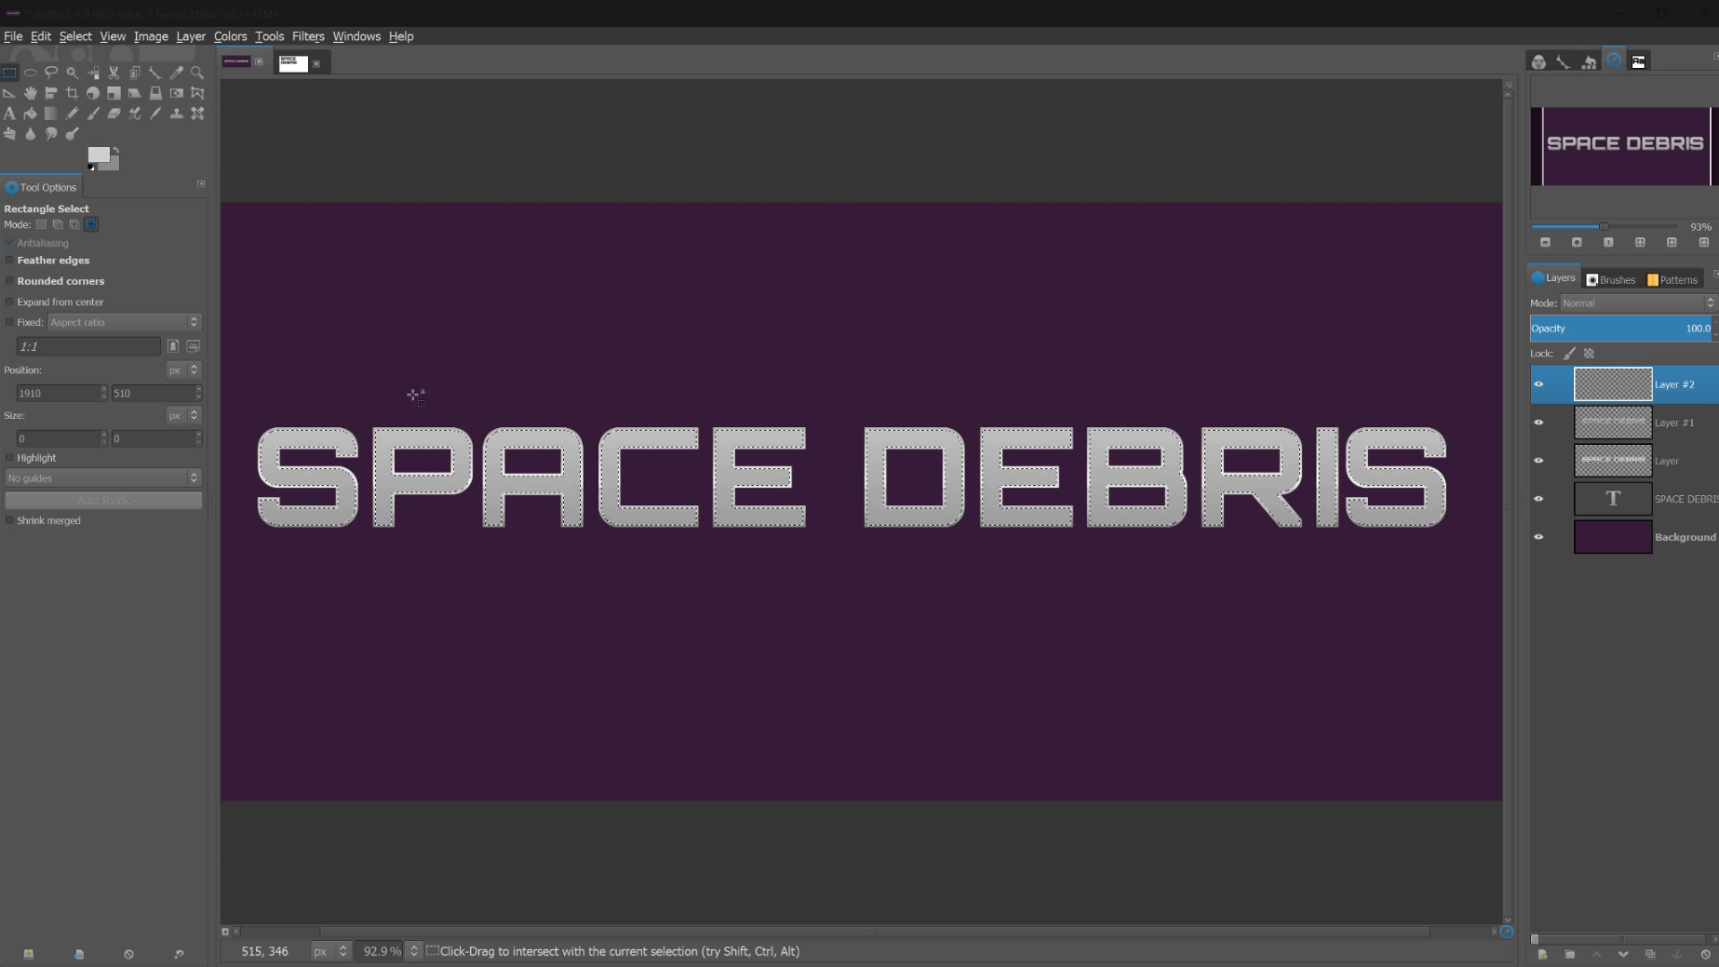
{"action": "left_click_drag", "start_coordinate": [232, 400], "coordinate": [1497, 479]}
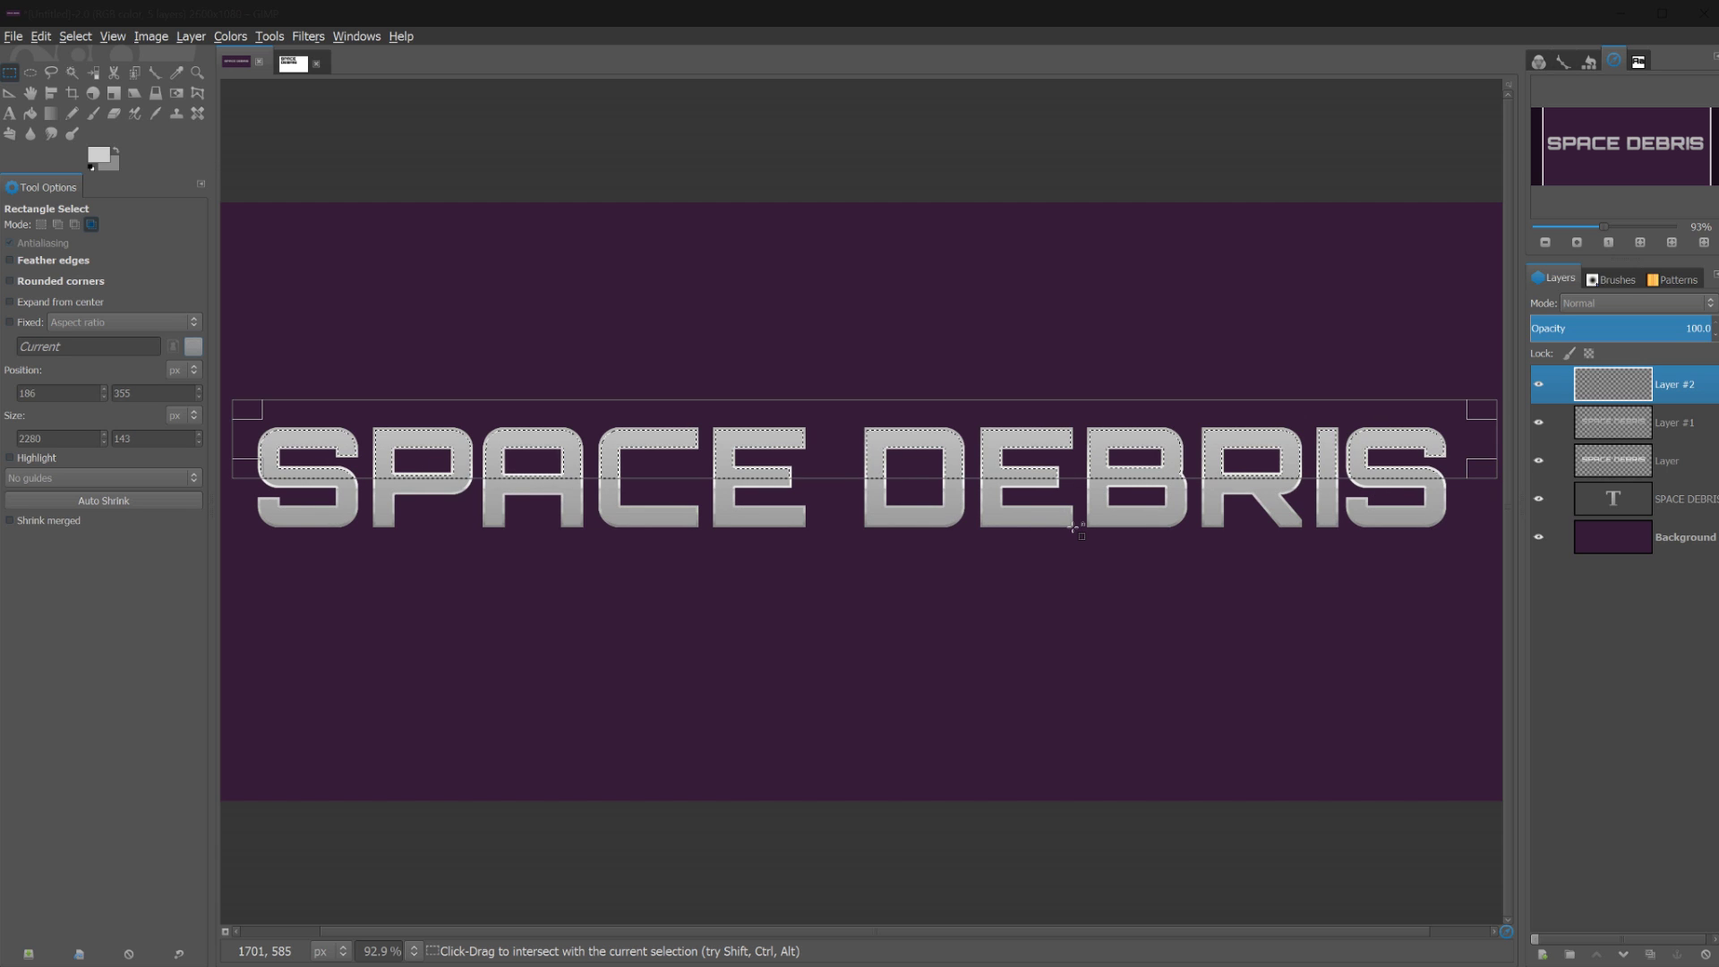
Fill the upper-half selection with a white FG to Transparent linear gradient running upward from the middle of the letters
{"action": "left_click", "coordinate": [51, 113]}
{"action": "left_click", "coordinate": [21, 285]}
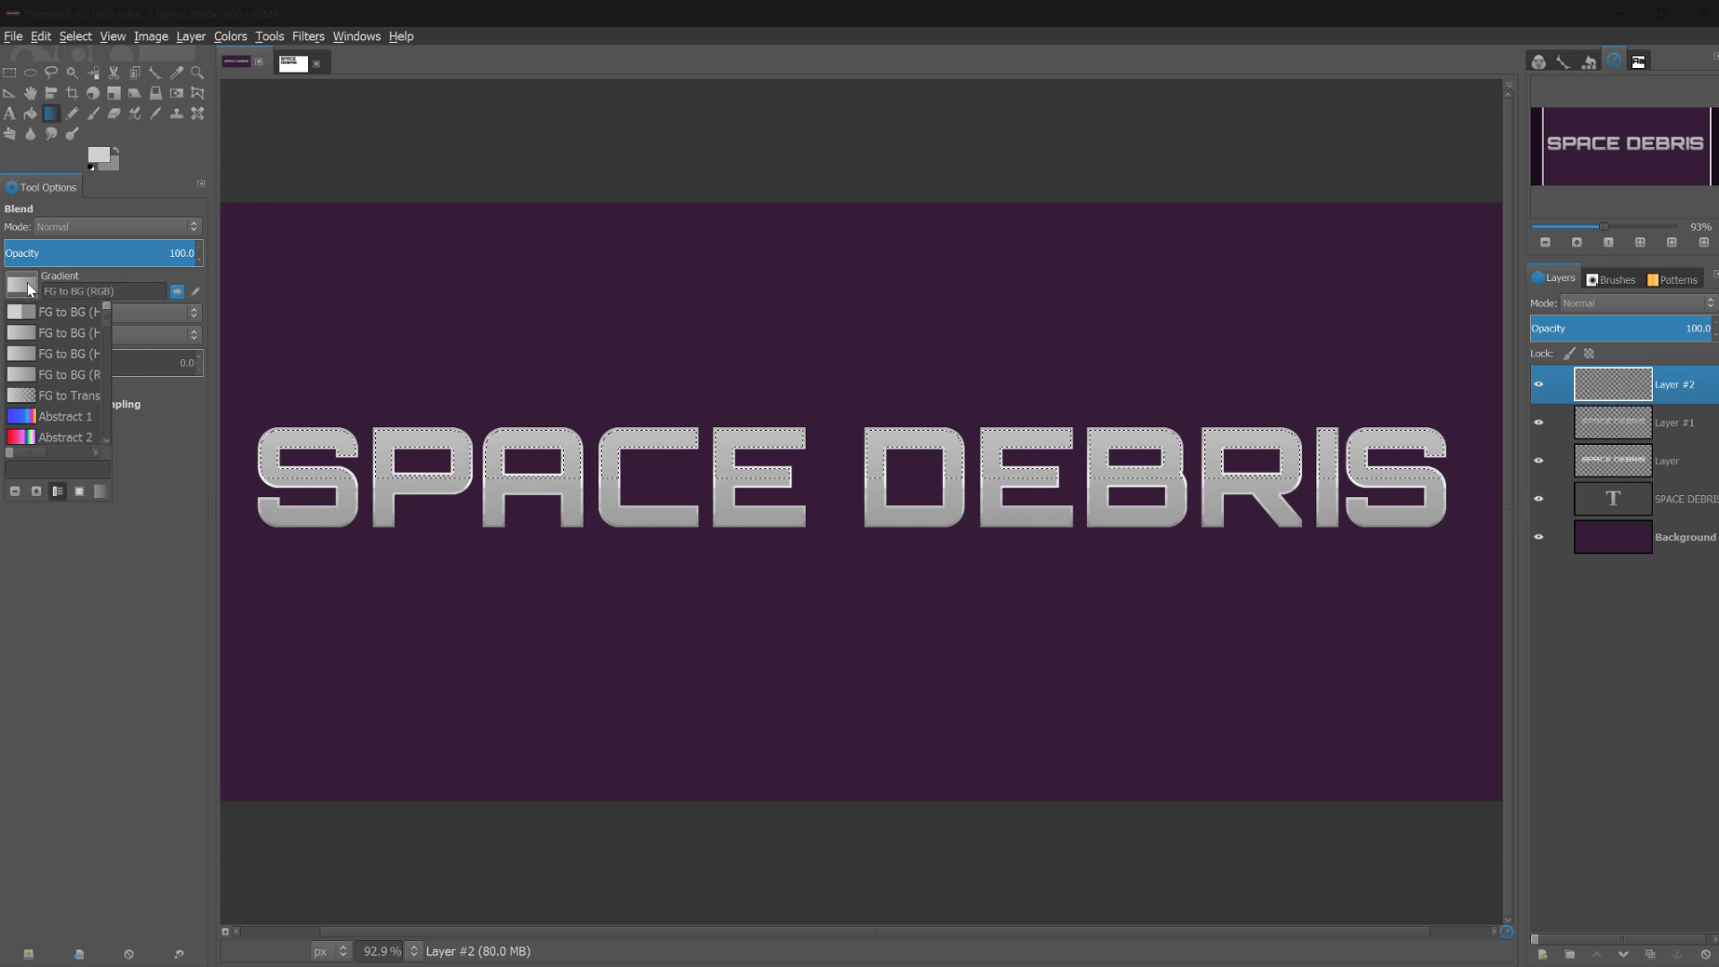
{"action": "left_click", "coordinate": [55, 395]}
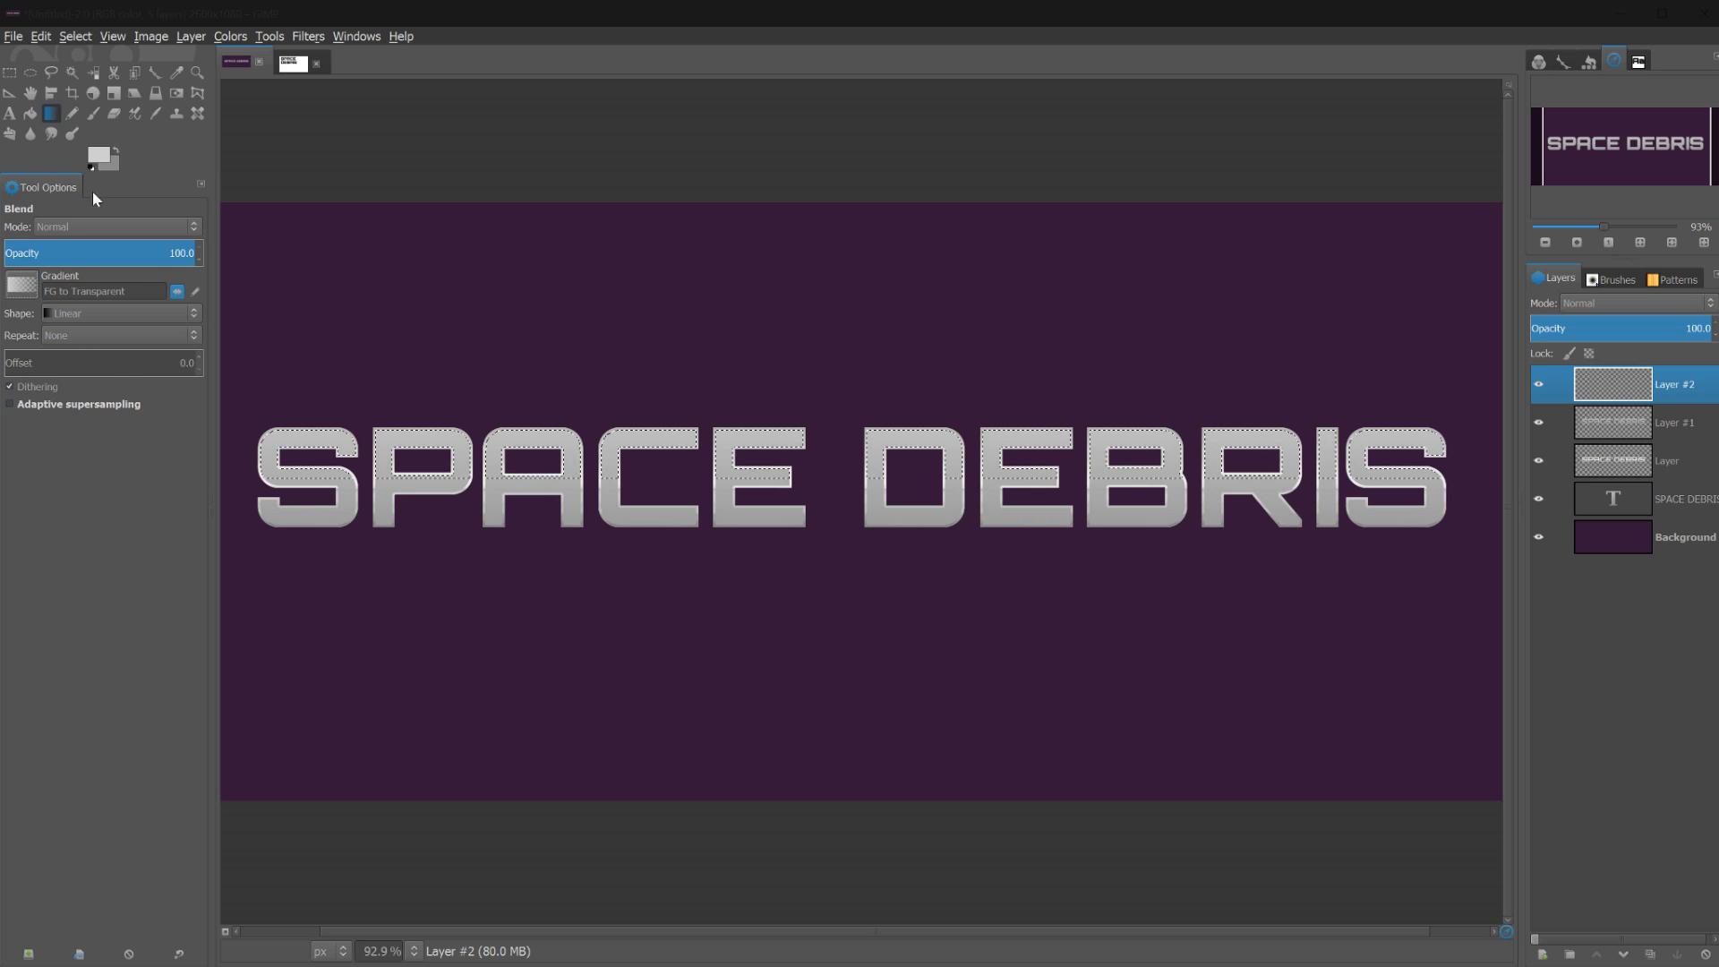
{"action": "left_click", "coordinate": [98, 156]}
{"action": "left_click", "coordinate": [640, 346]}
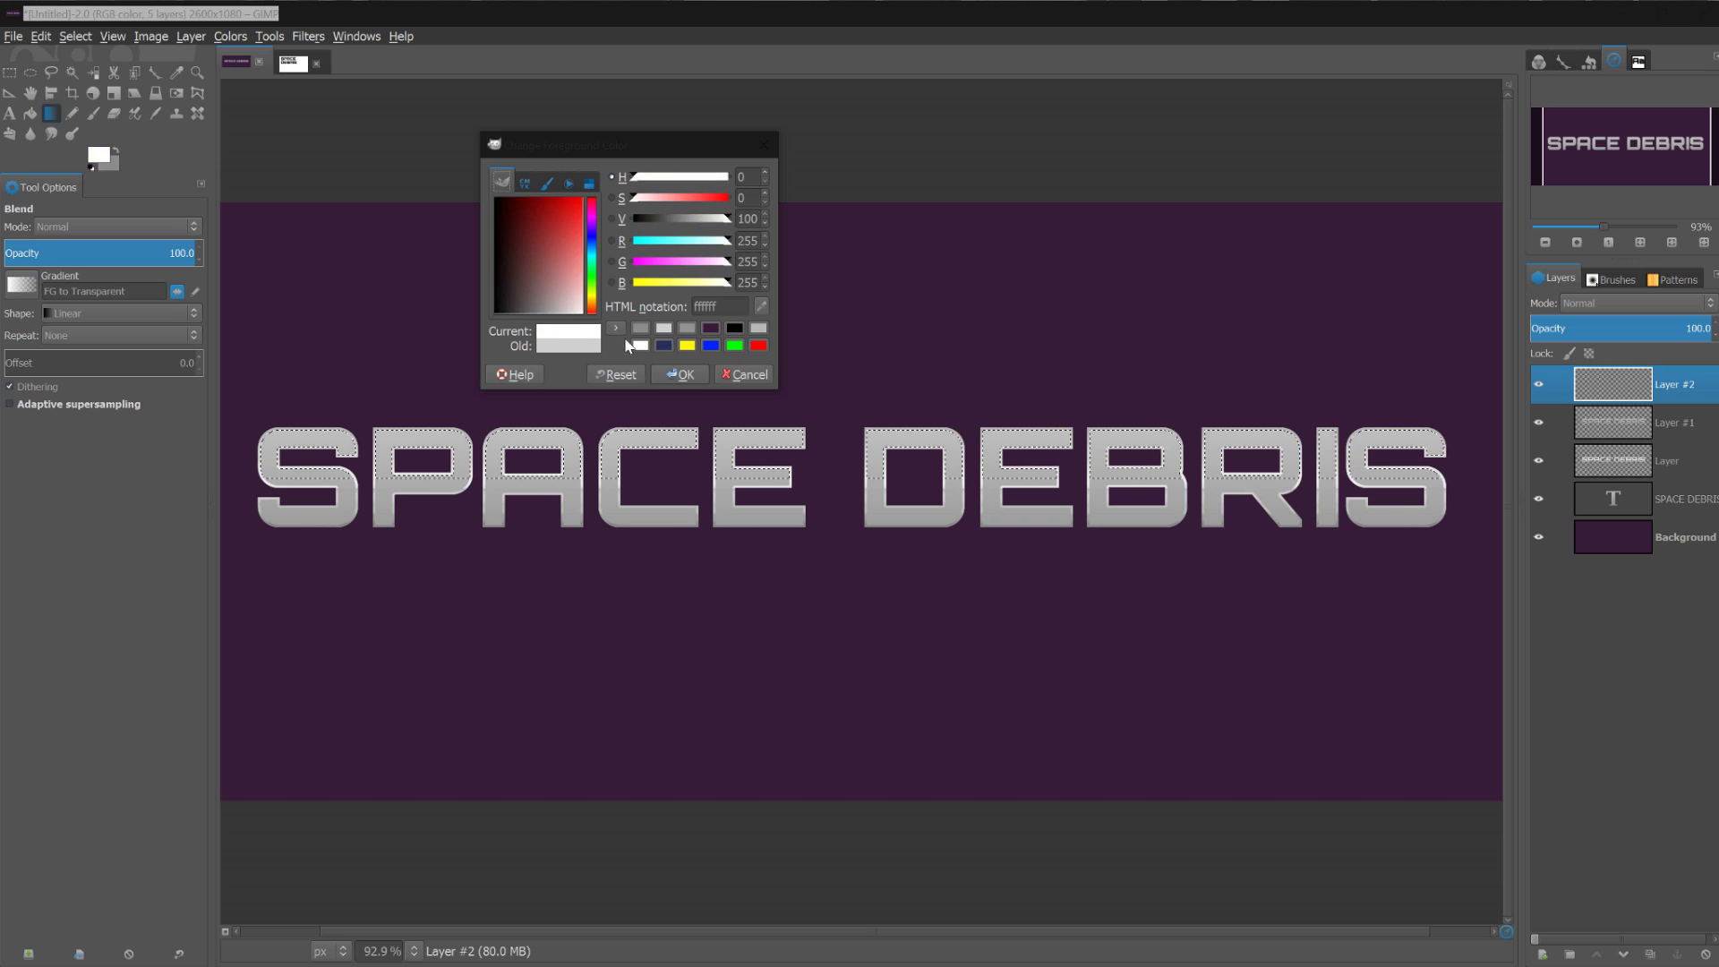
{"action": "left_click", "coordinate": [680, 374]}
{"action": "left_click_drag", "start_coordinate": [654, 461], "coordinate": [659, 407]}
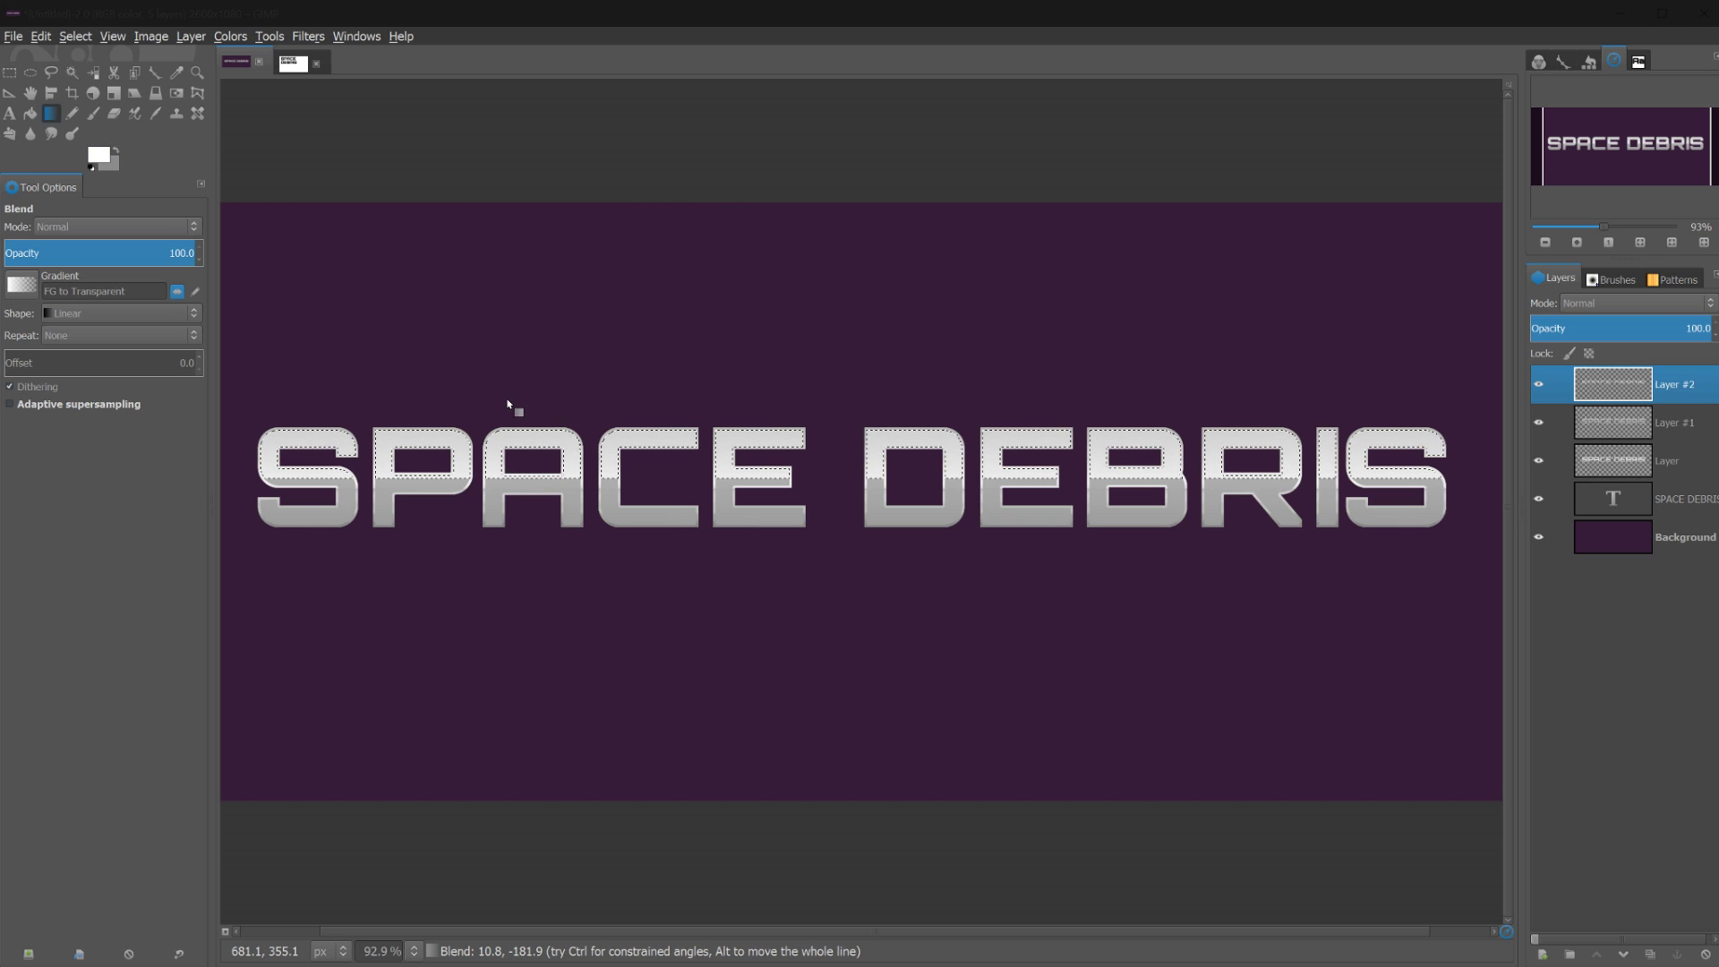
Clear the selection, make a new one from Layer #1's alpha, and add a new transparent layer above Layer #1
{"action": "key", "text": "shift+e"}
{"action": "key", "text": "ctrl+shift+a"}
{"action": "left_click", "coordinate": [1583, 437]}
{"action": "right_click", "coordinate": [1599, 436]}
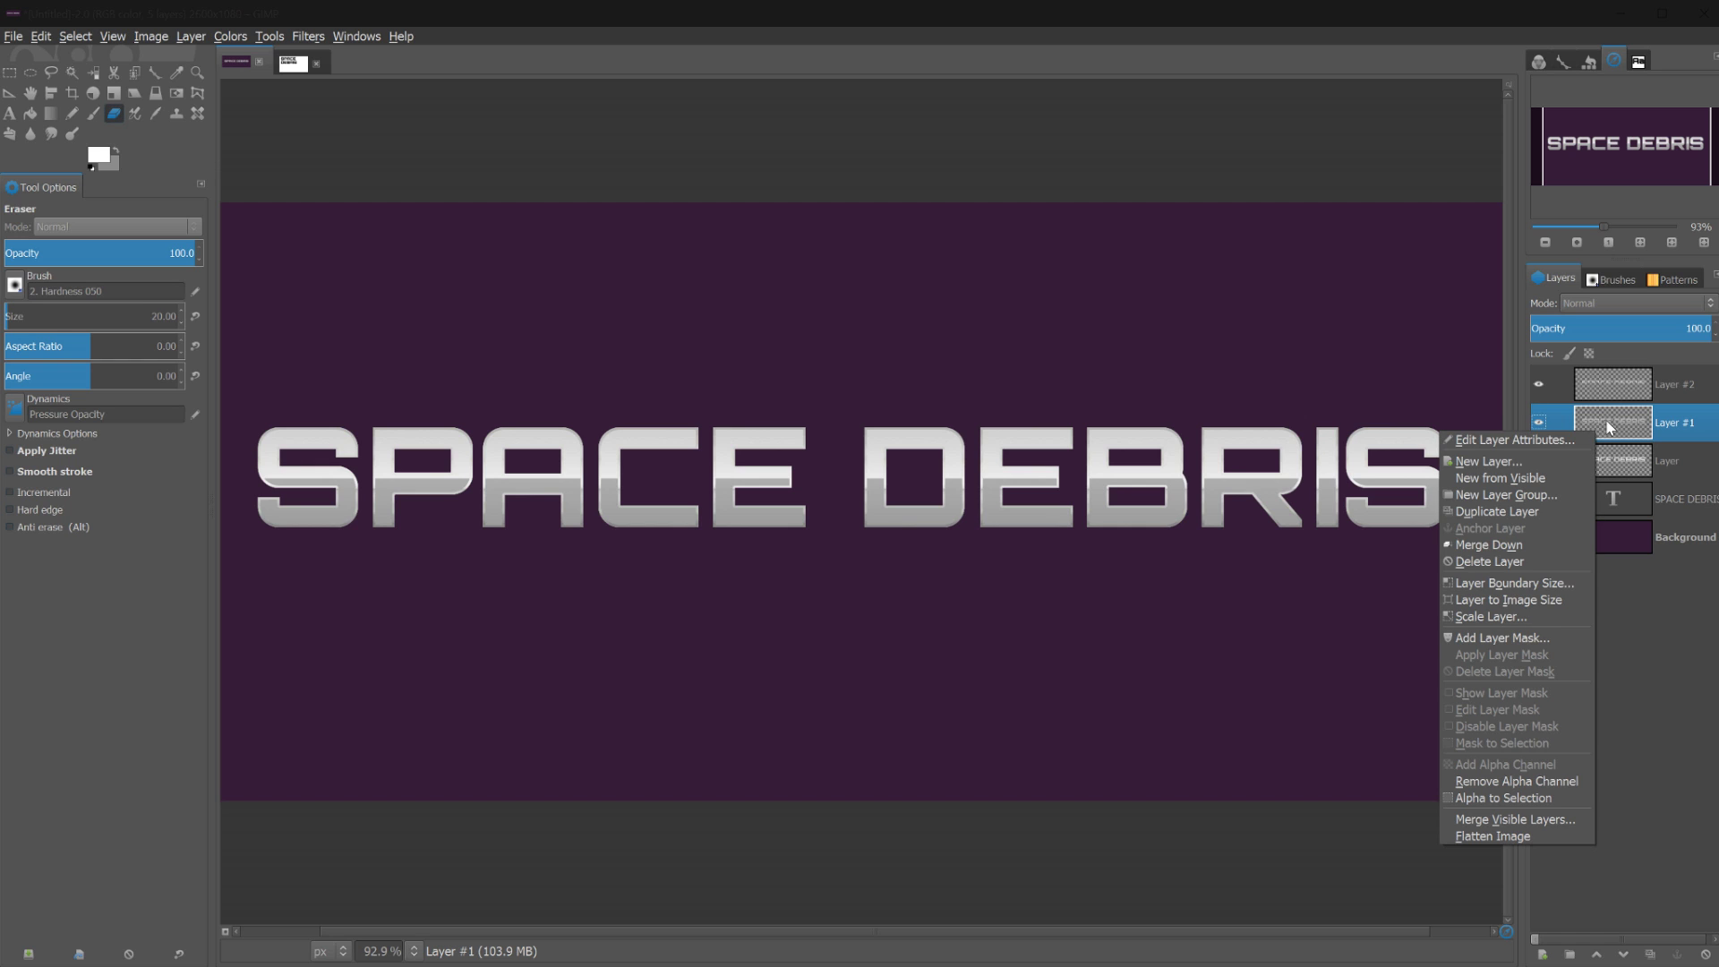
{"action": "left_click", "coordinate": [1503, 799]}
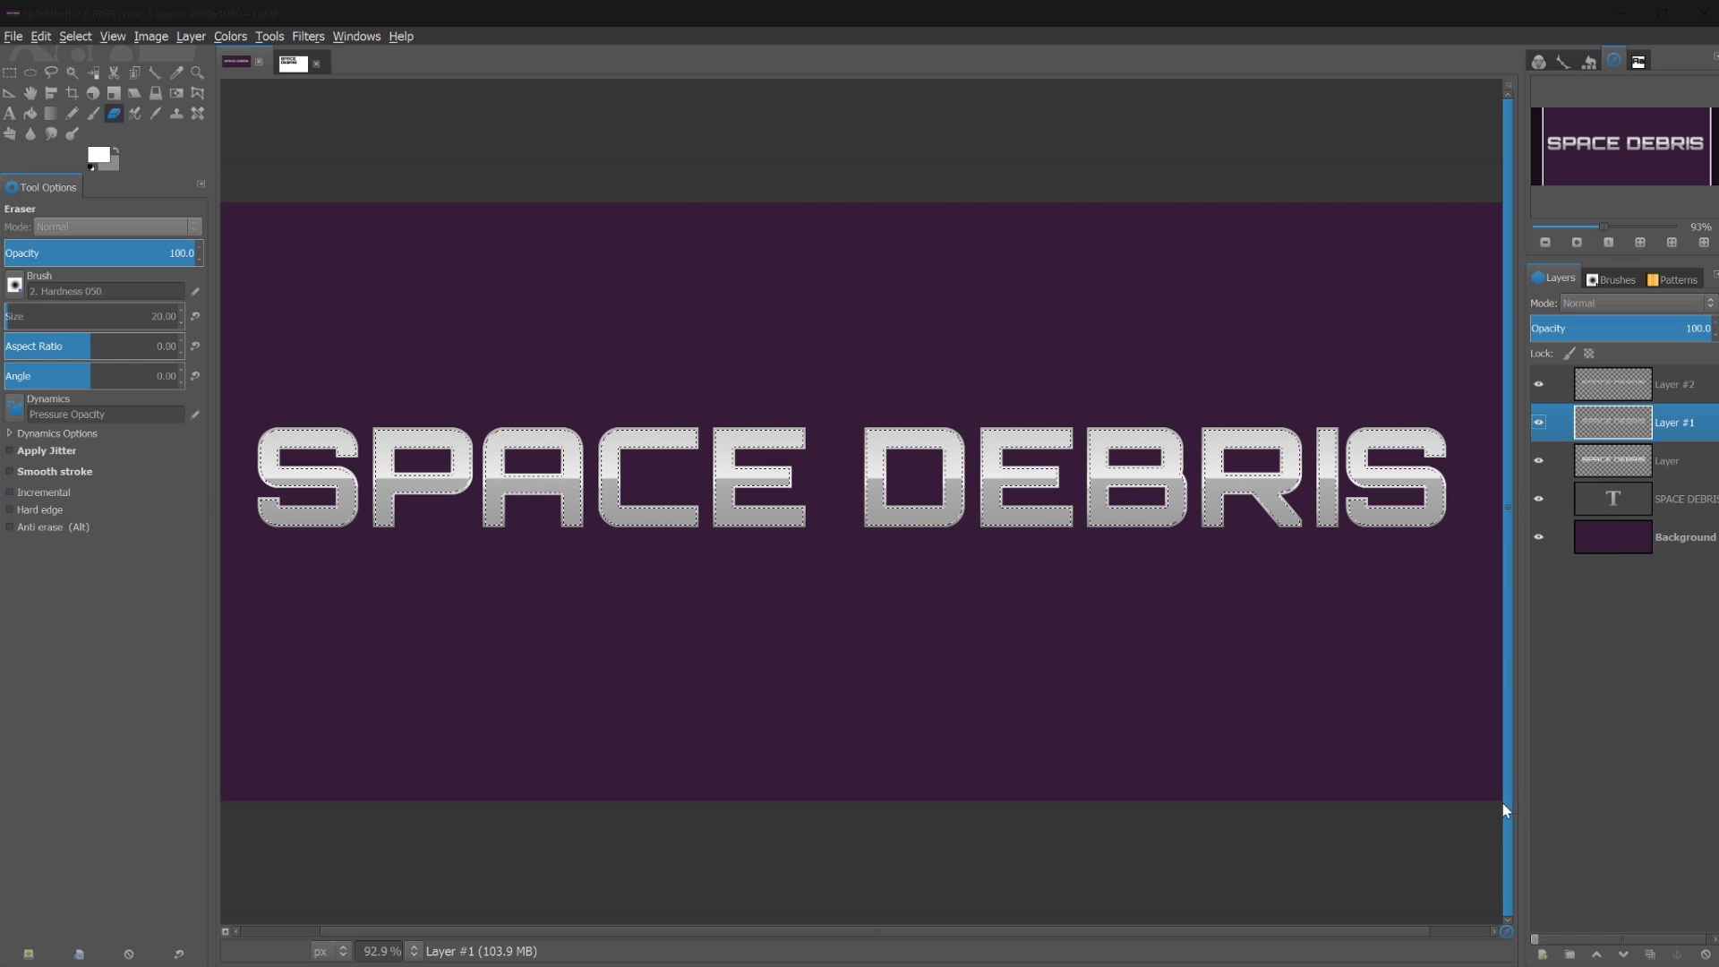
{"action": "key", "text": "shift+ctrl+n"}
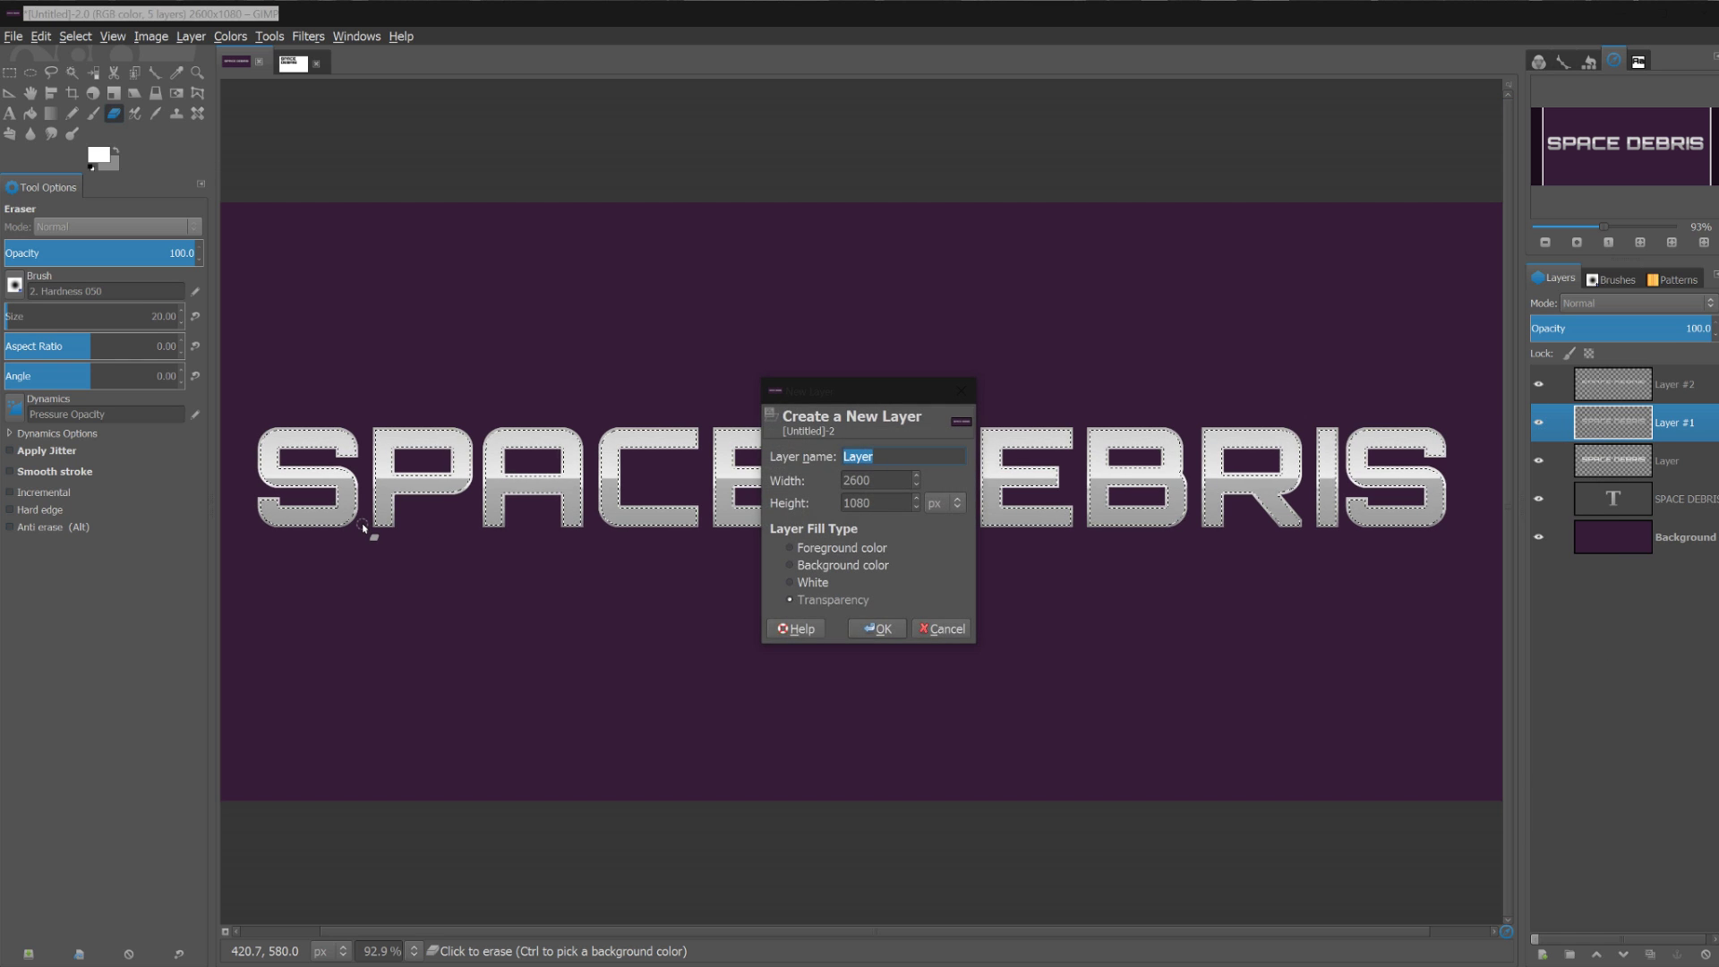
{"action": "key", "text": "Return"}
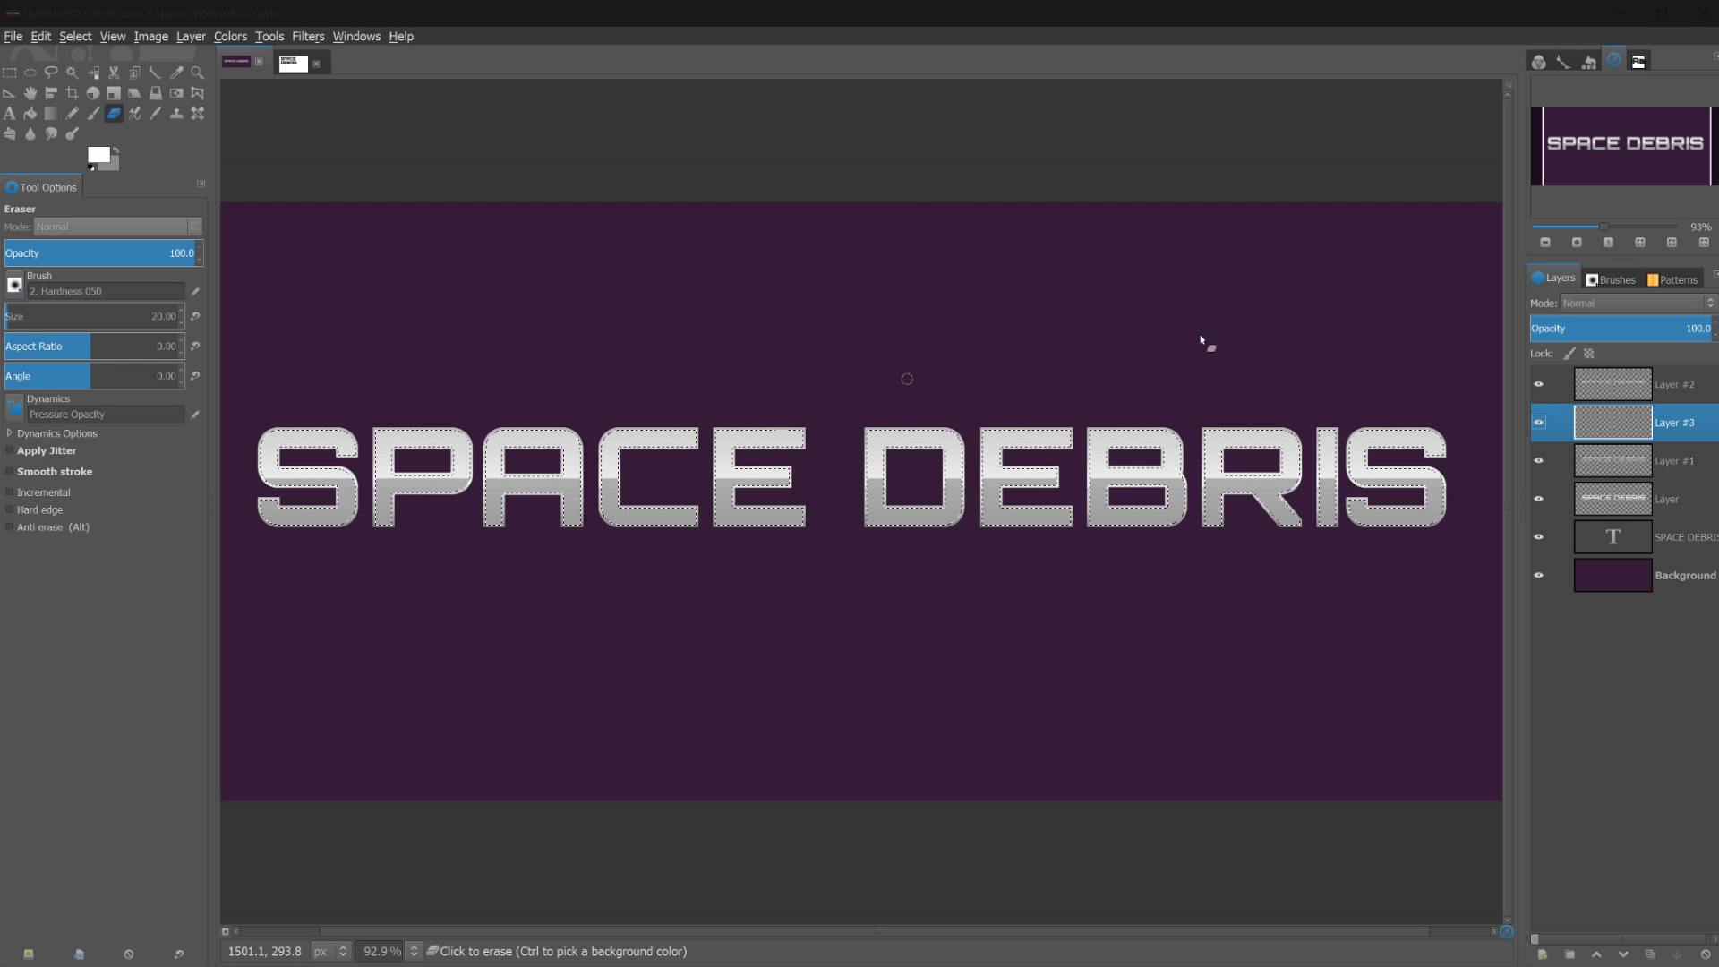
Paint a straight black line across the letters' middle with the Hardness 050 brush at size 65, and lower its layer's opacity to 27.3
{"action": "left_click", "coordinate": [91, 115]}
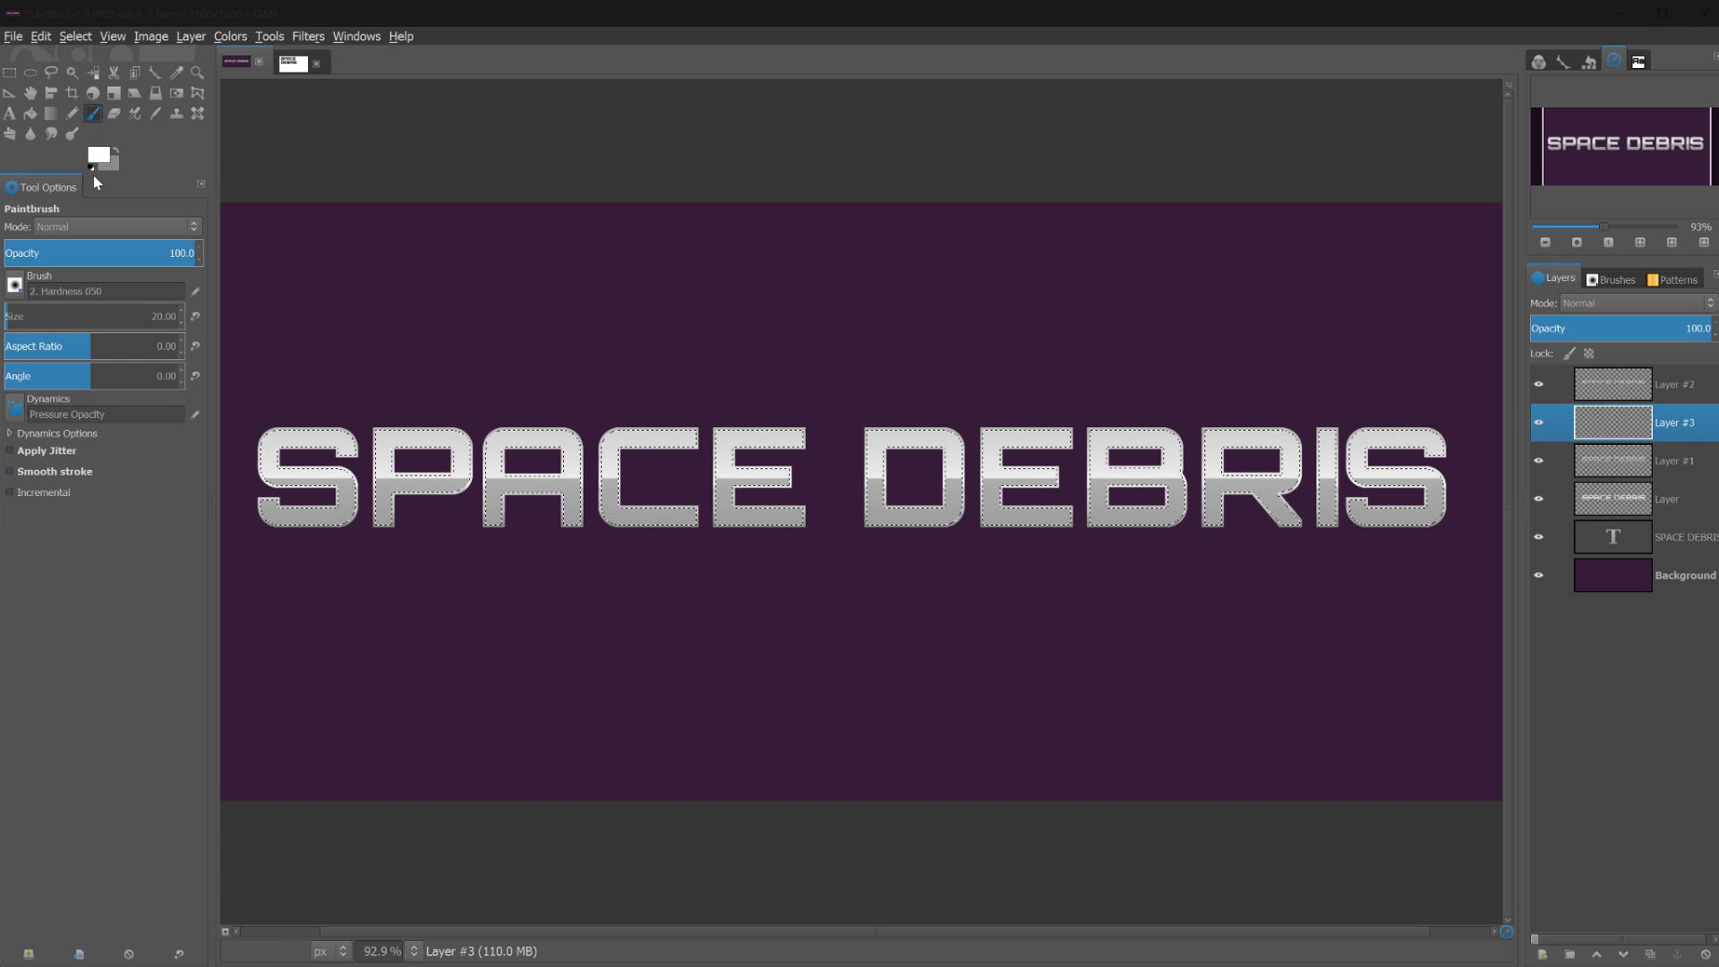
{"action": "left_click", "coordinate": [91, 169]}
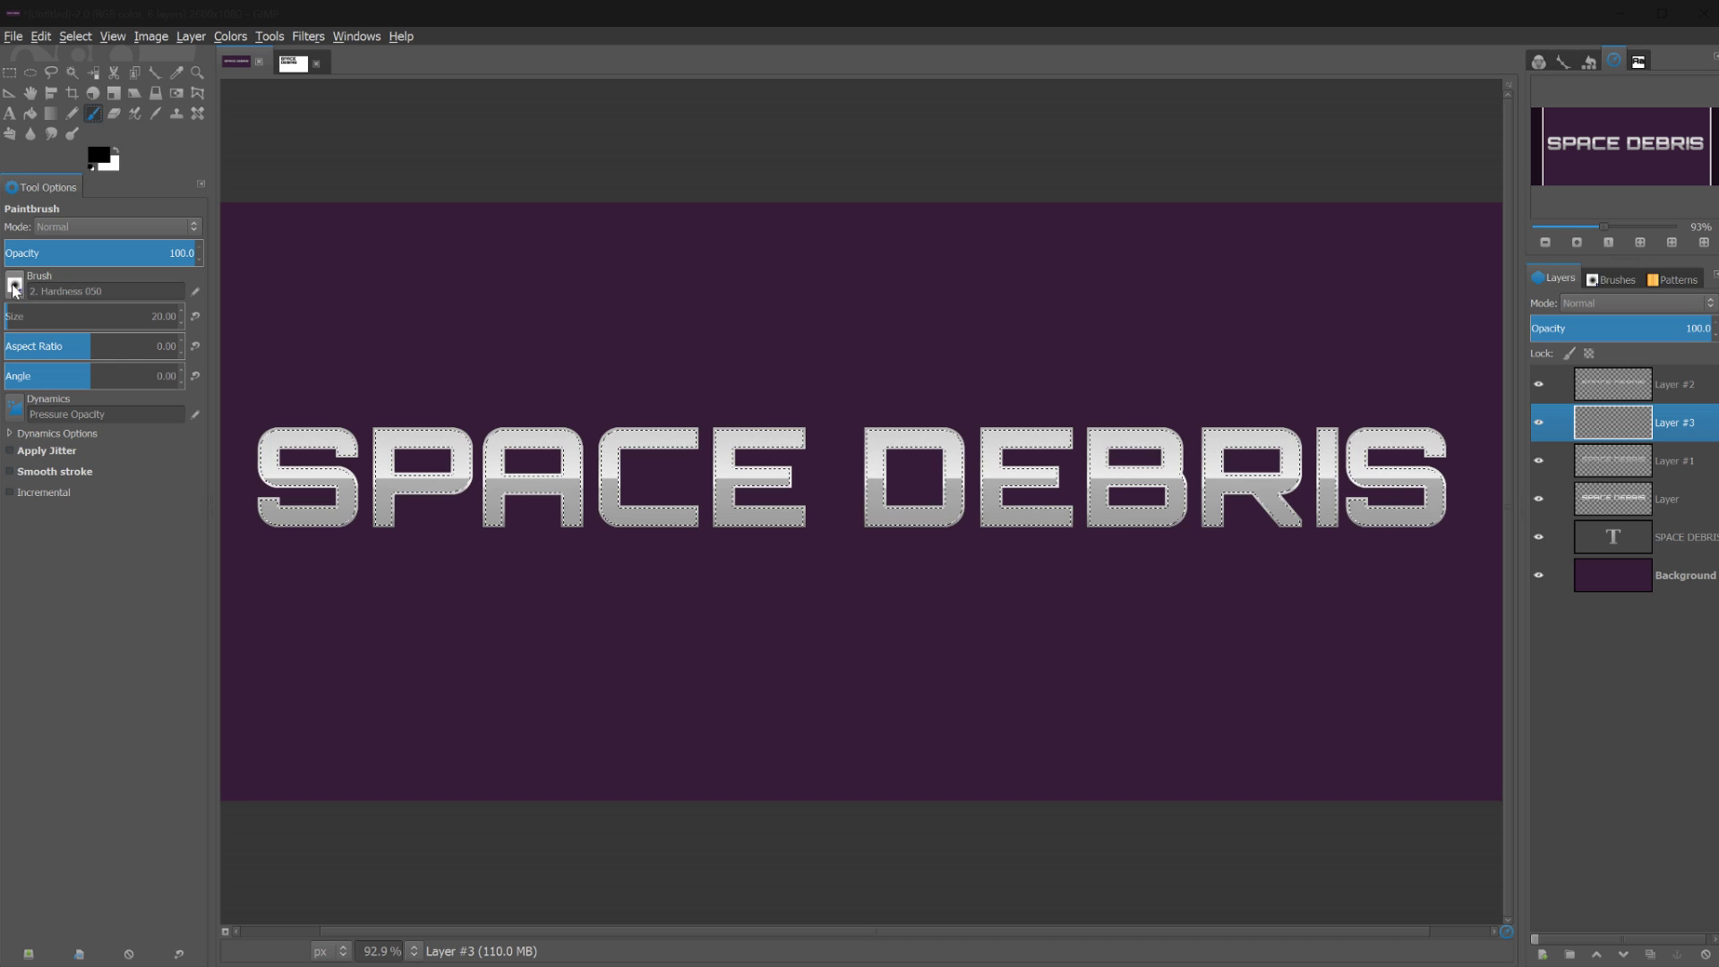
{"action": "key", "text": "bracketright"}
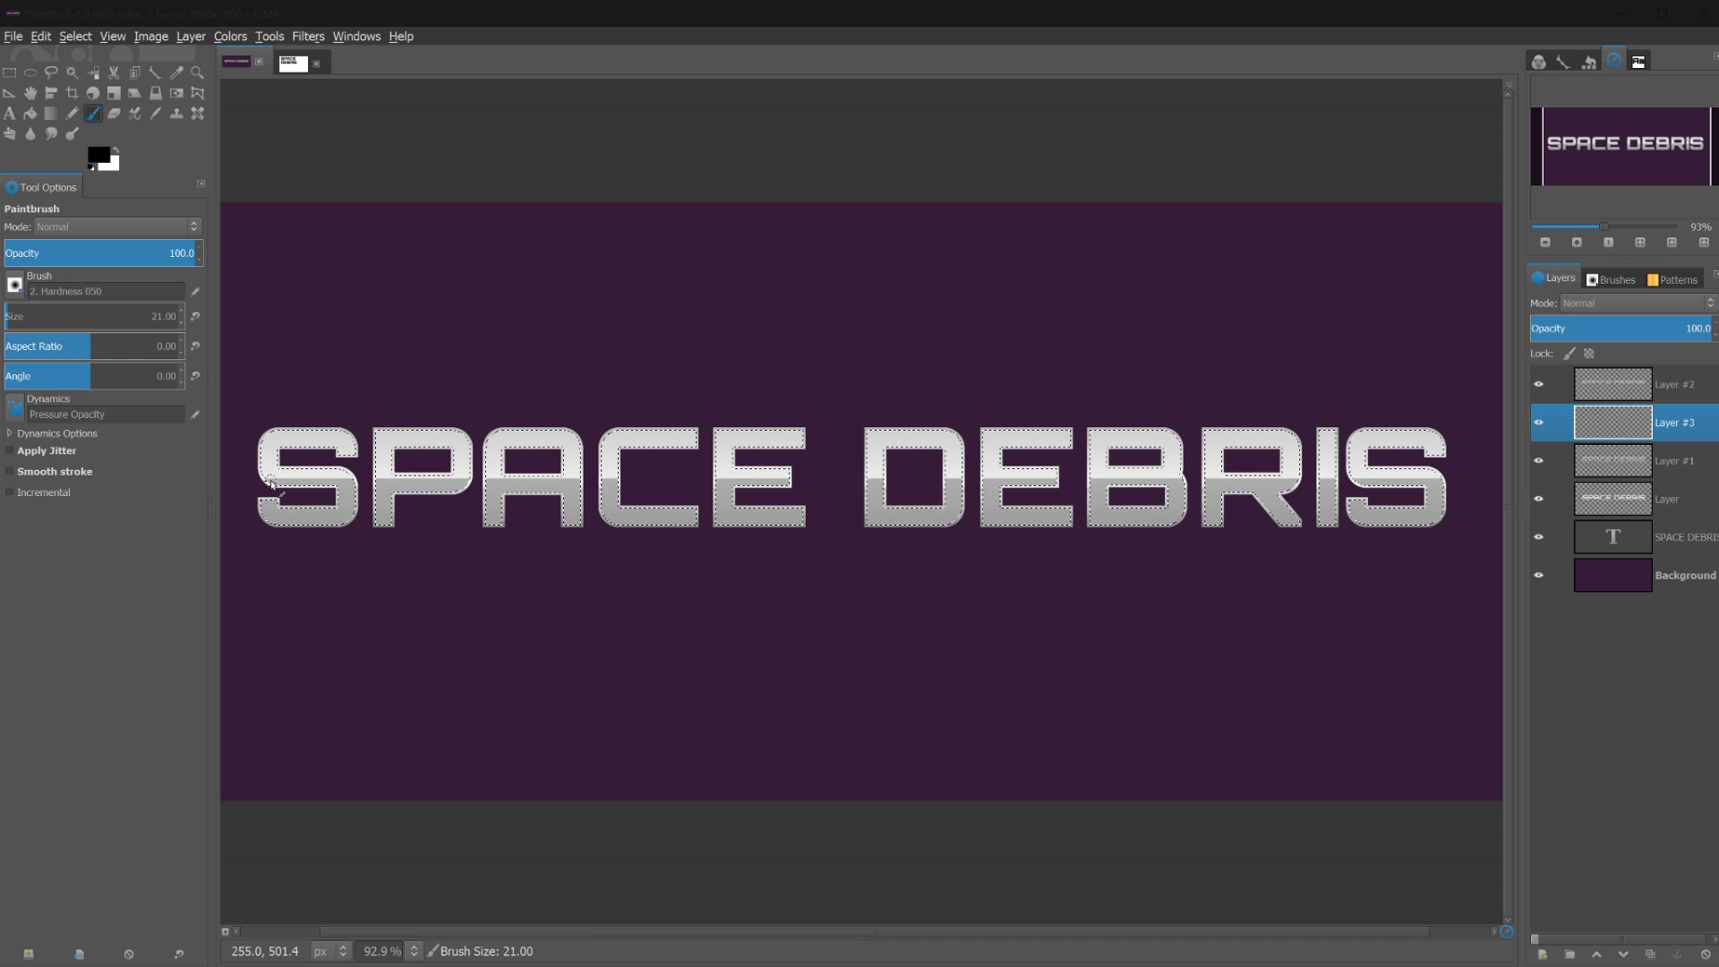
{"action": "key", "text": "bracketright"}
{"action": "key", "text": "bracketright"}
{"action": "key", "text": "bracketright"}
{"action": "key", "text": "bracketright"}
{"action": "key", "text": "bracketright"}
{"action": "key", "text": "bracketright"}
{"action": "key", "text": "bracketright"}
{"action": "key", "text": "bracketright"}
{"action": "key", "text": "bracketright"}
{"action": "key", "text": "bracketright"}
{"action": "key", "text": "bracketright"}
{"action": "key", "text": "bracketright"}
{"action": "key", "text": "bracketright"}
{"action": "key", "text": "bracketright"}
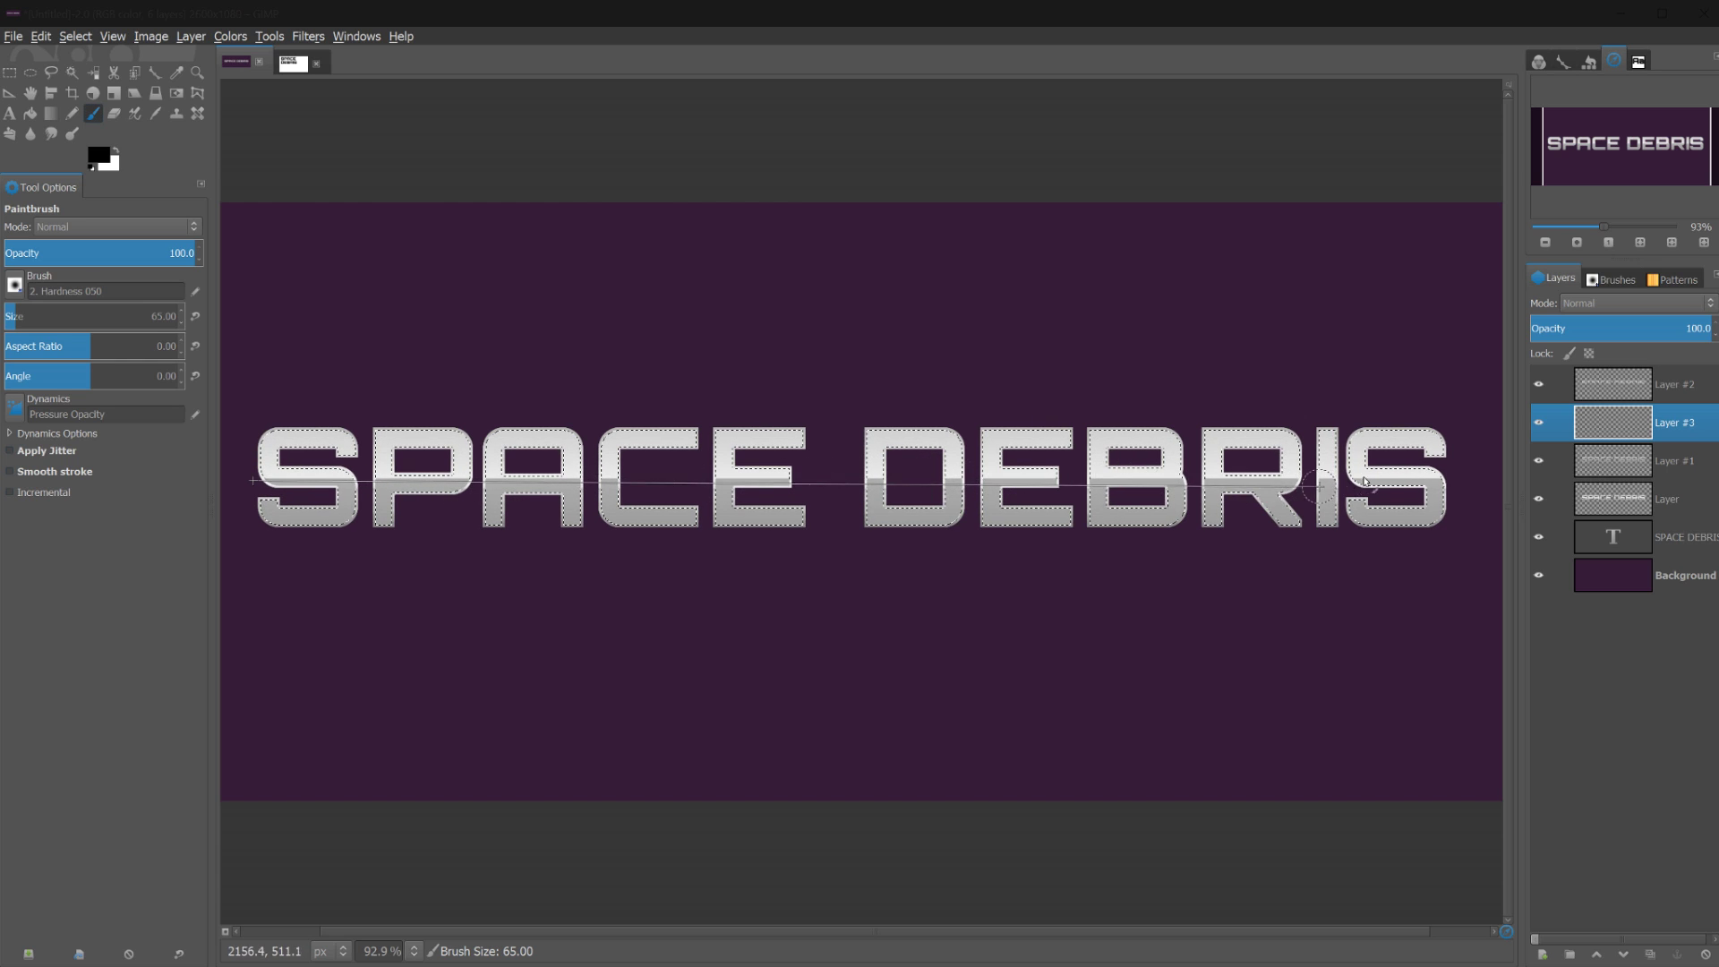
{"action": "left_click", "coordinate": [1466, 483], "text": "shift"}
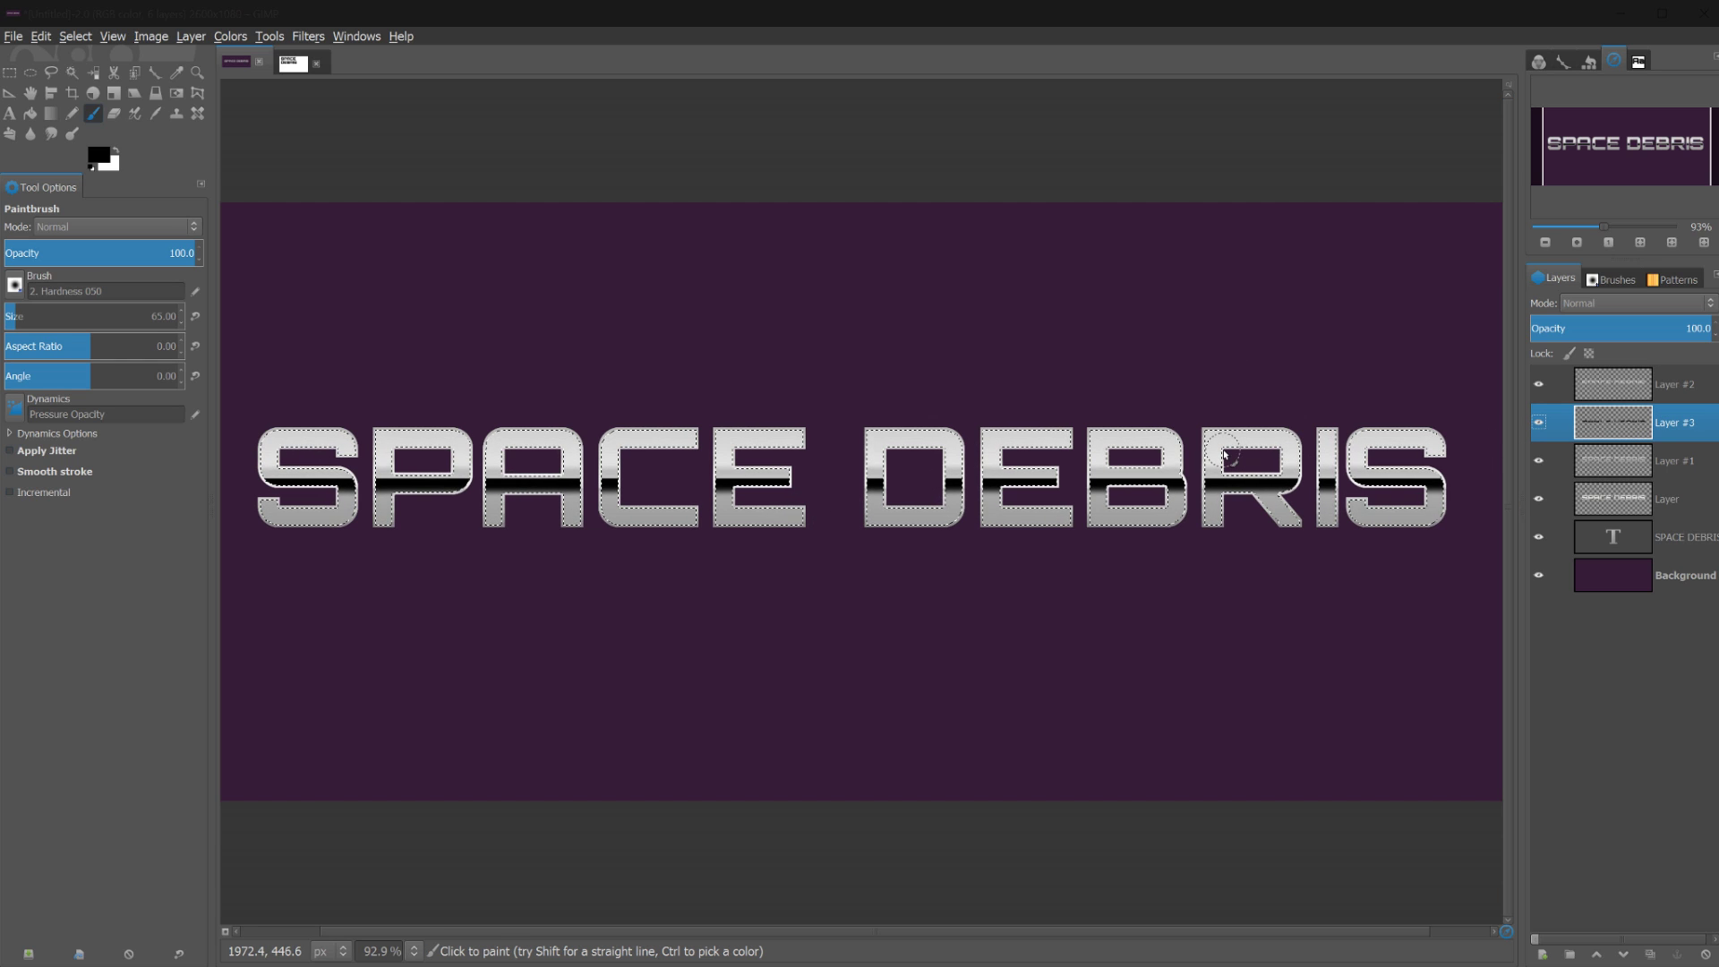
{"action": "left_click", "coordinate": [1690, 325]}
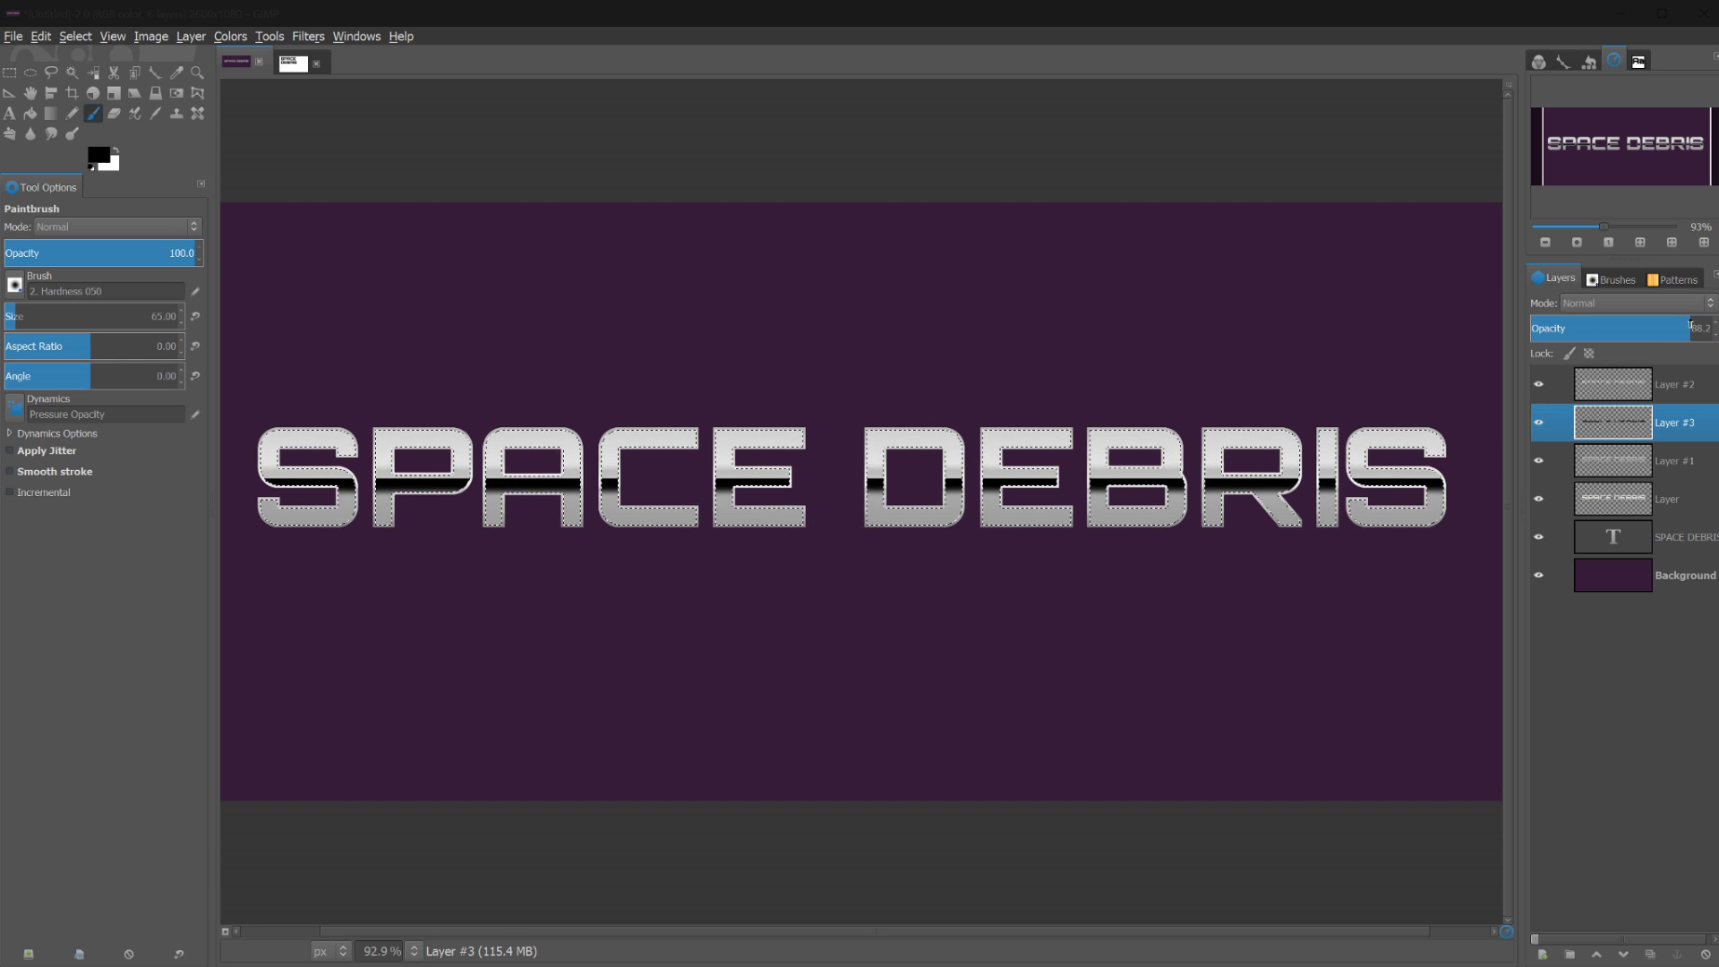
{"action": "left_click_drag", "start_coordinate": [1690, 325], "coordinate": [1579, 329]}
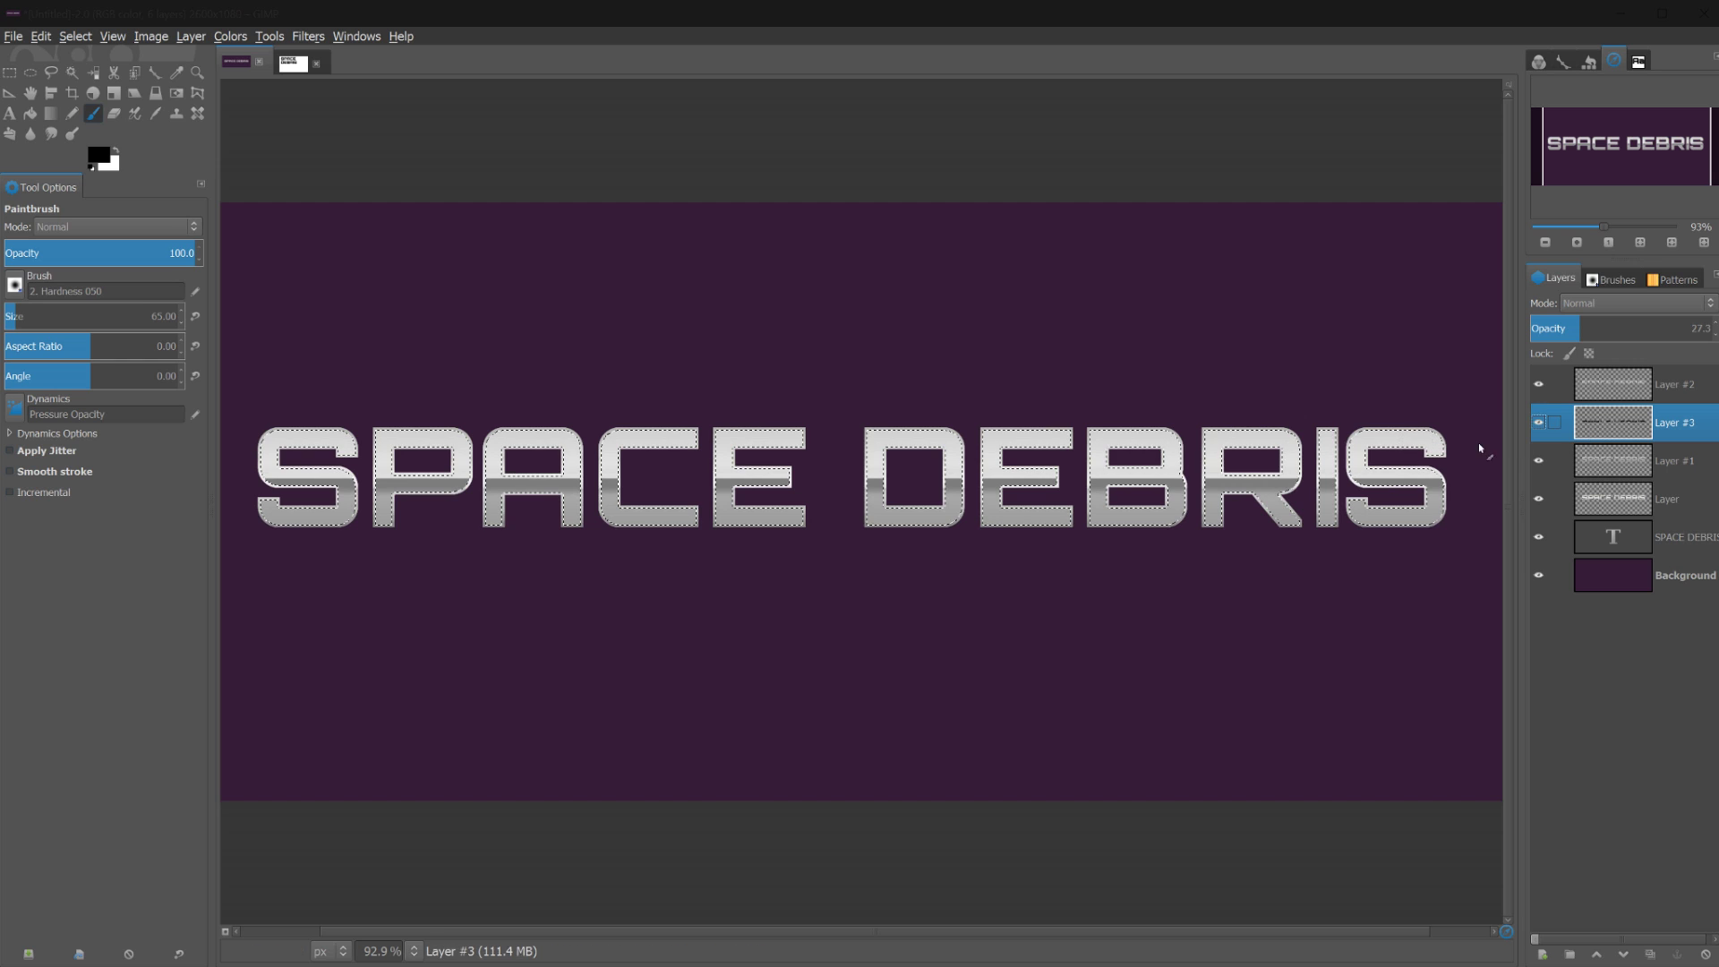
Add a new transparent layer and shade the letters' upper and lower edges with black FG to Transparent linear gradients, then clear the selection
{"action": "key", "text": "shift+ctrl+n"}
{"action": "key", "text": "Return"}
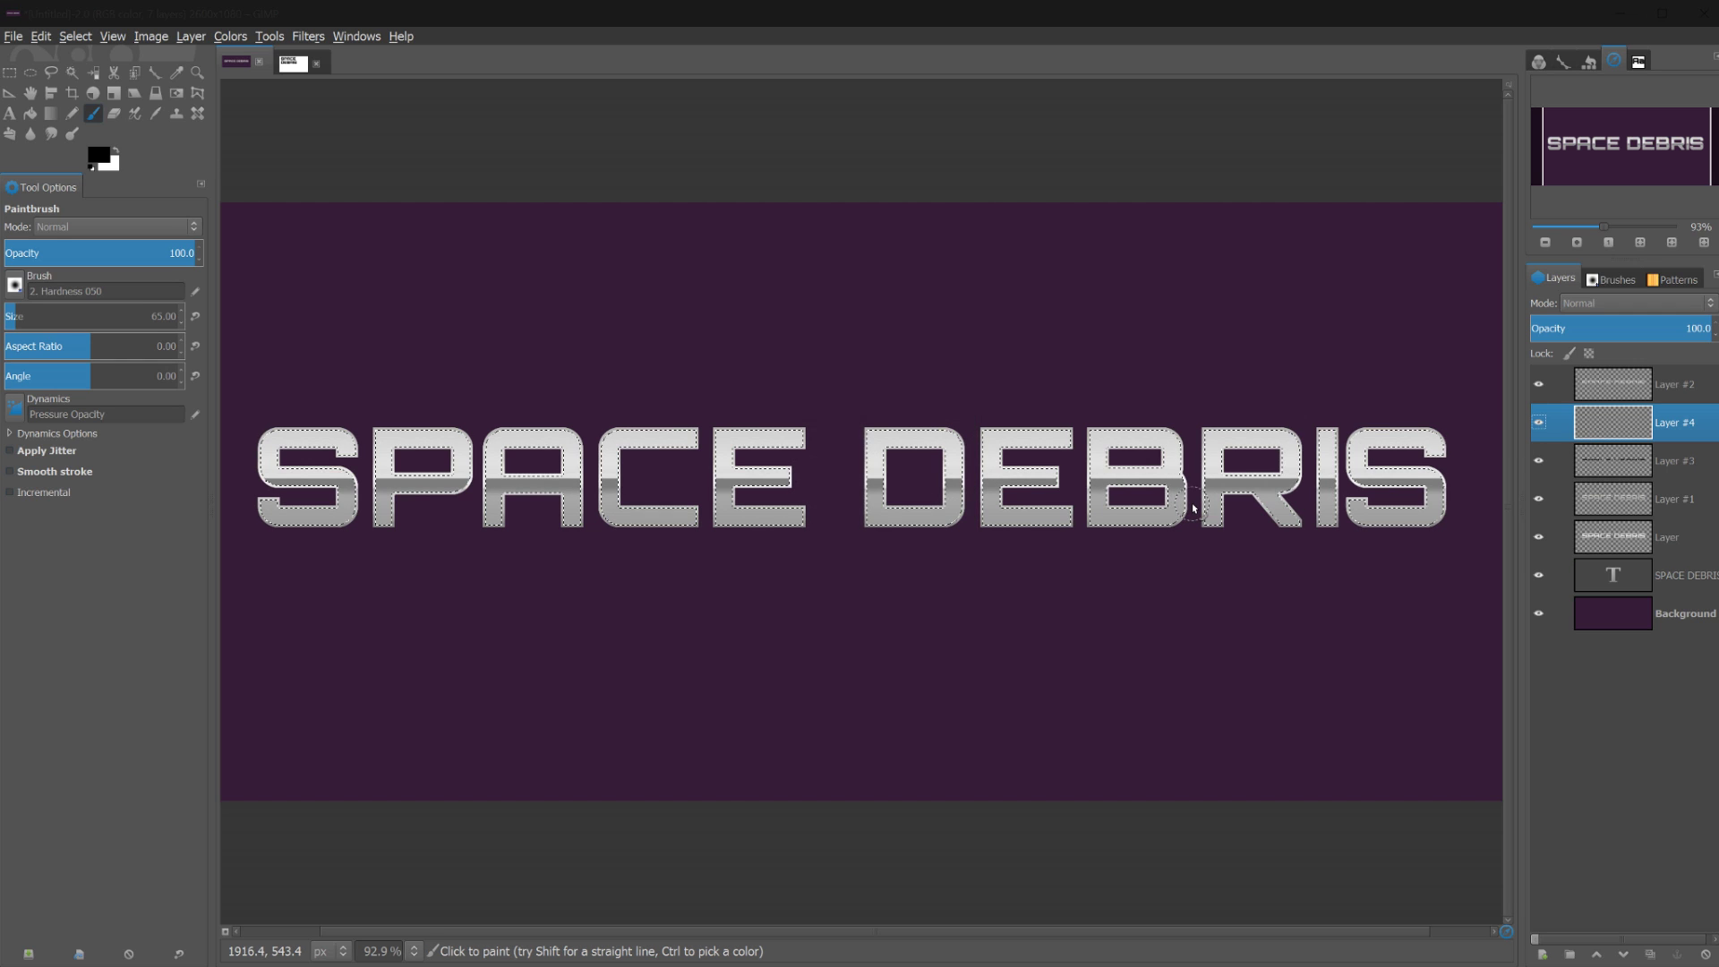
{"action": "left_click", "coordinate": [51, 113]}
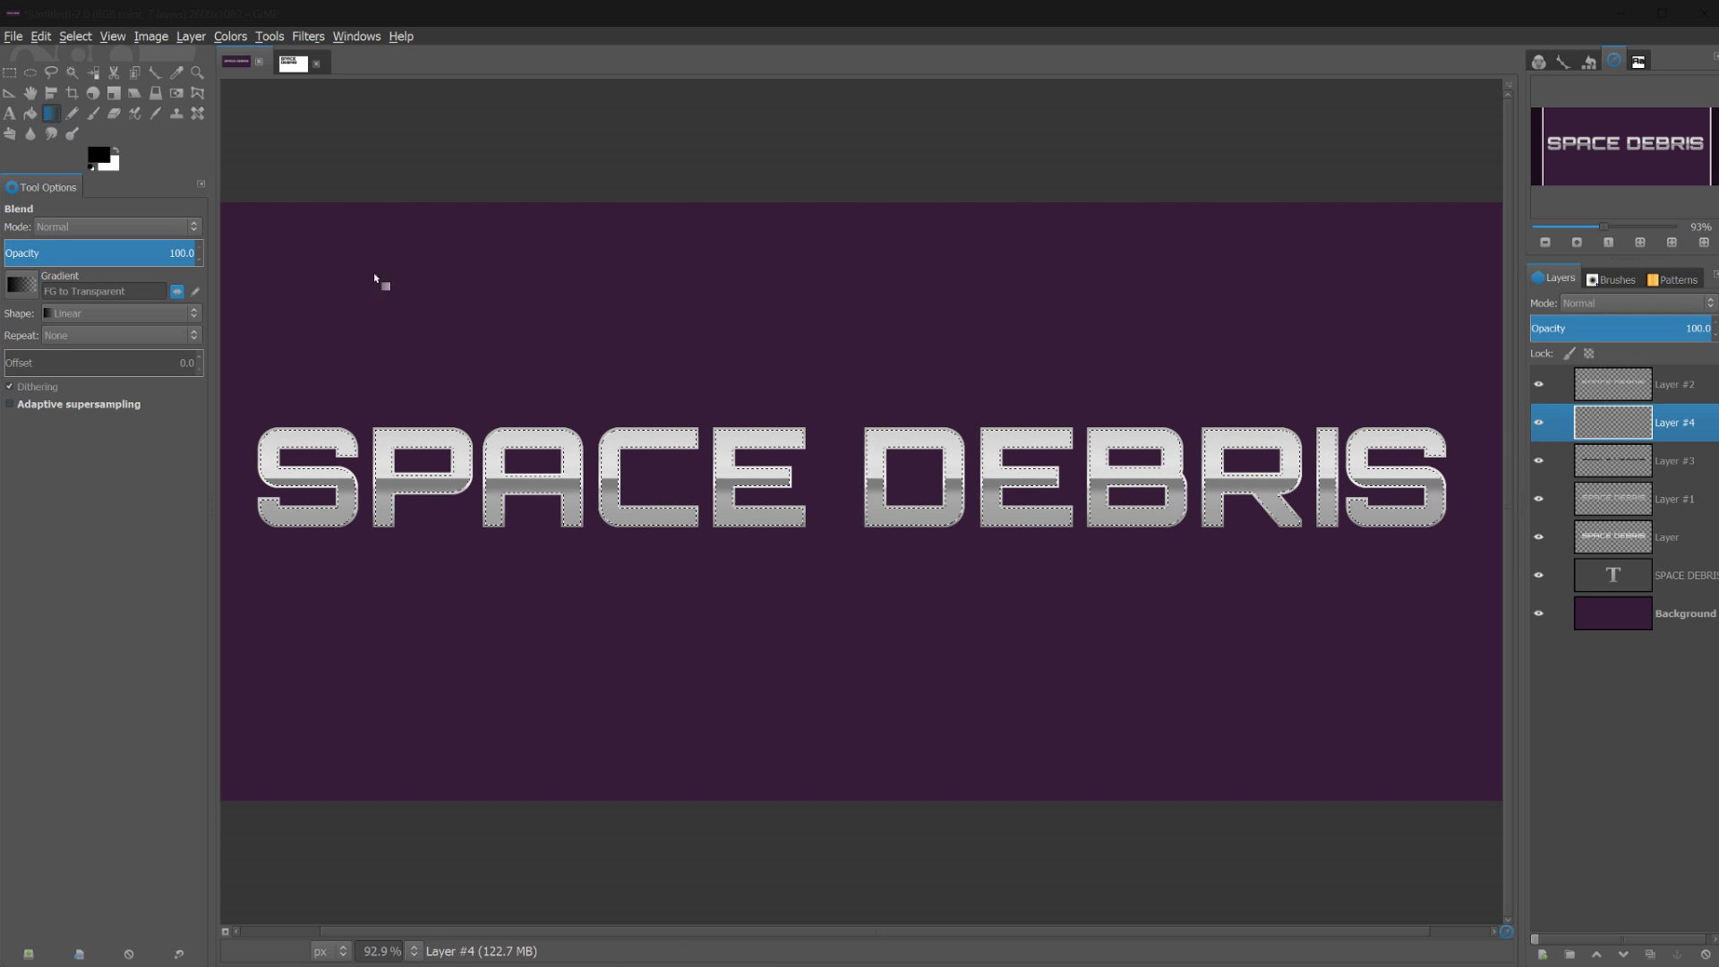
{"action": "left_click_drag", "start_coordinate": [599, 420], "coordinate": [619, 534]}
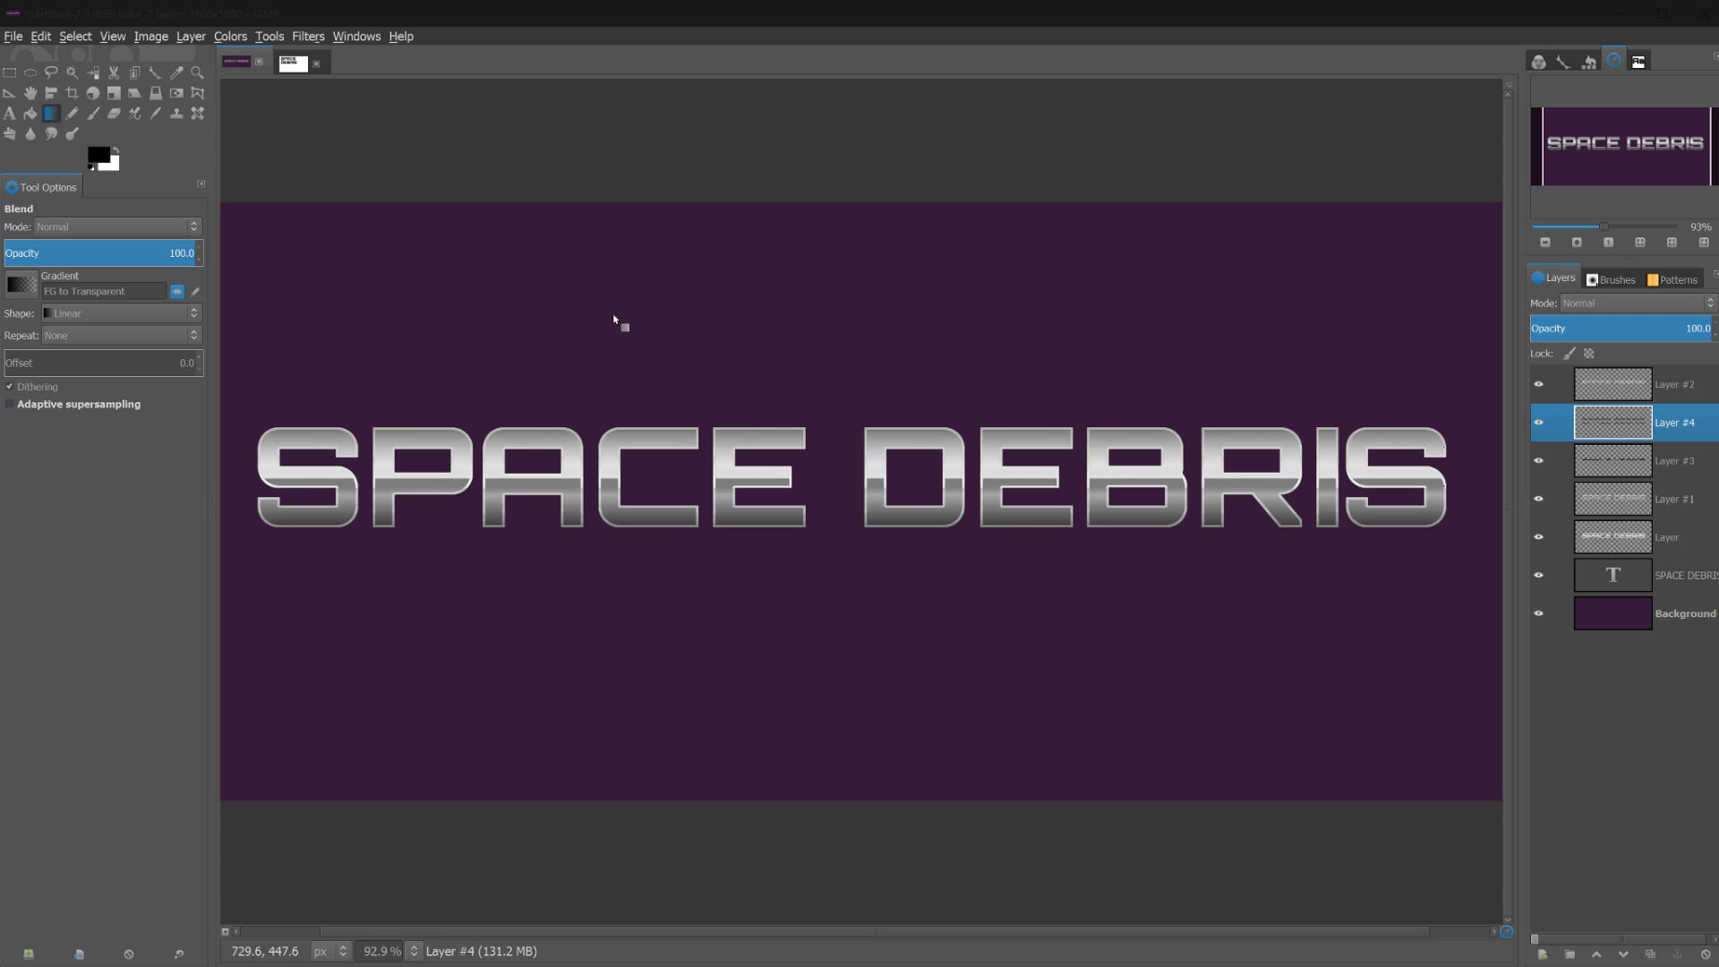
Hide the SPACE DEBRIS text and Background layers, merge the visible chrome layers into one, and show the Background again
{"action": "left_click", "coordinate": [1611, 384]}
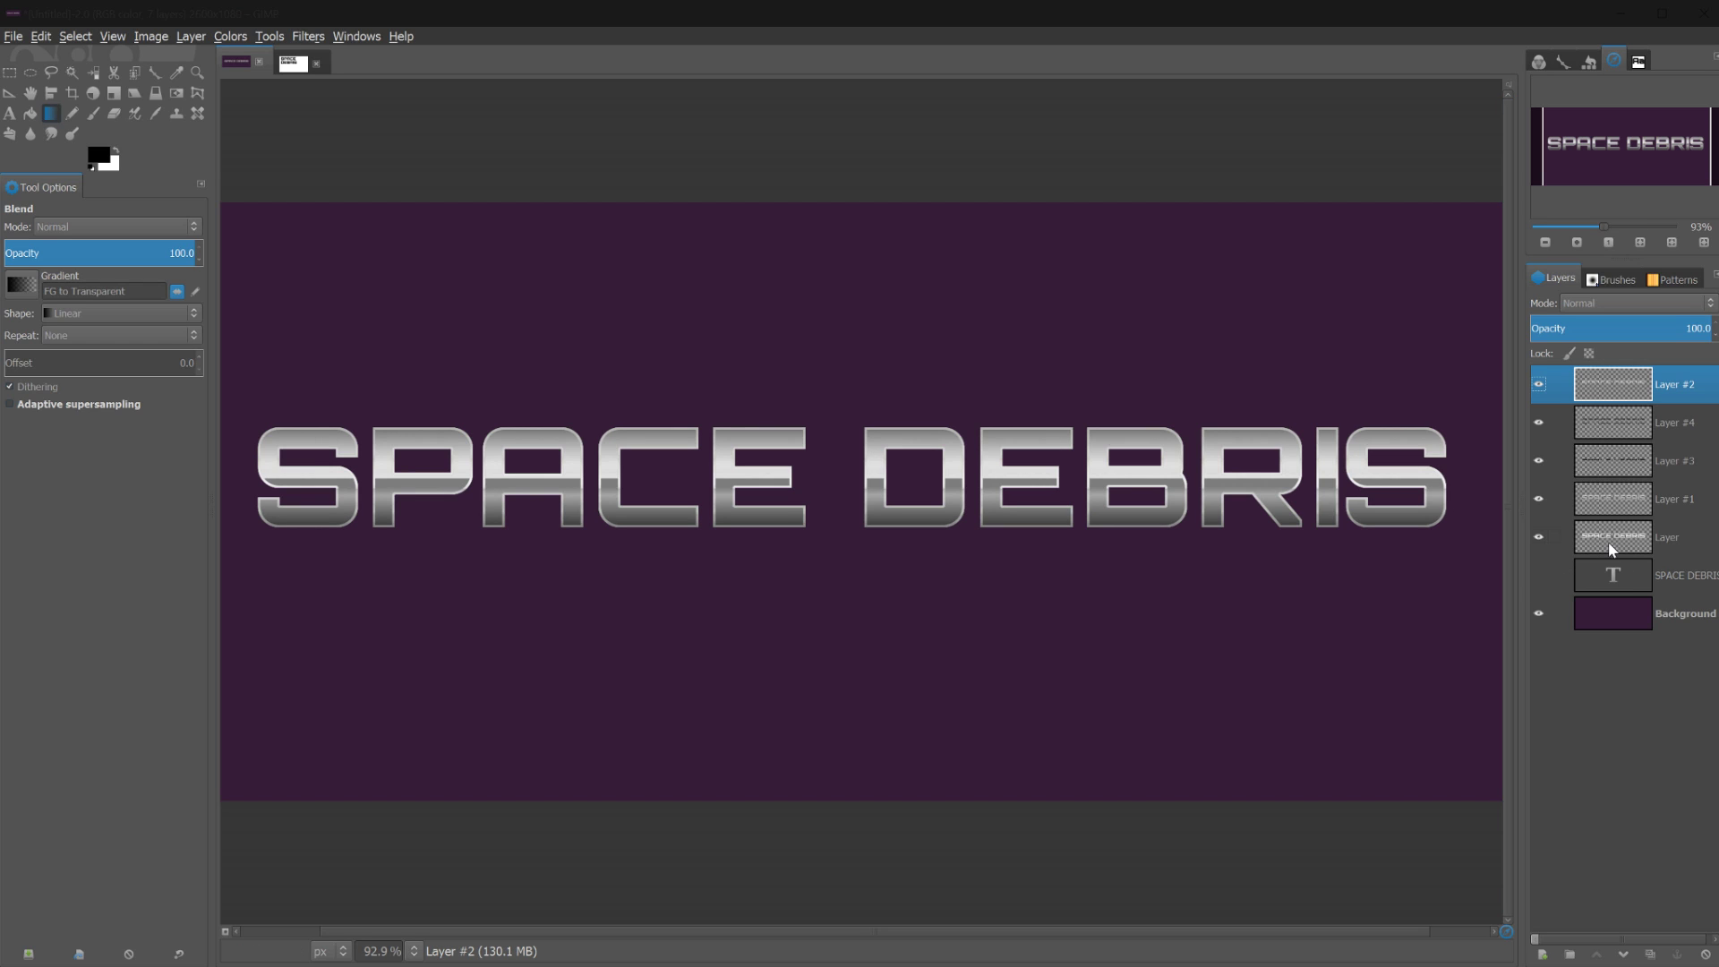
{"action": "left_click", "coordinate": [1605, 564]}
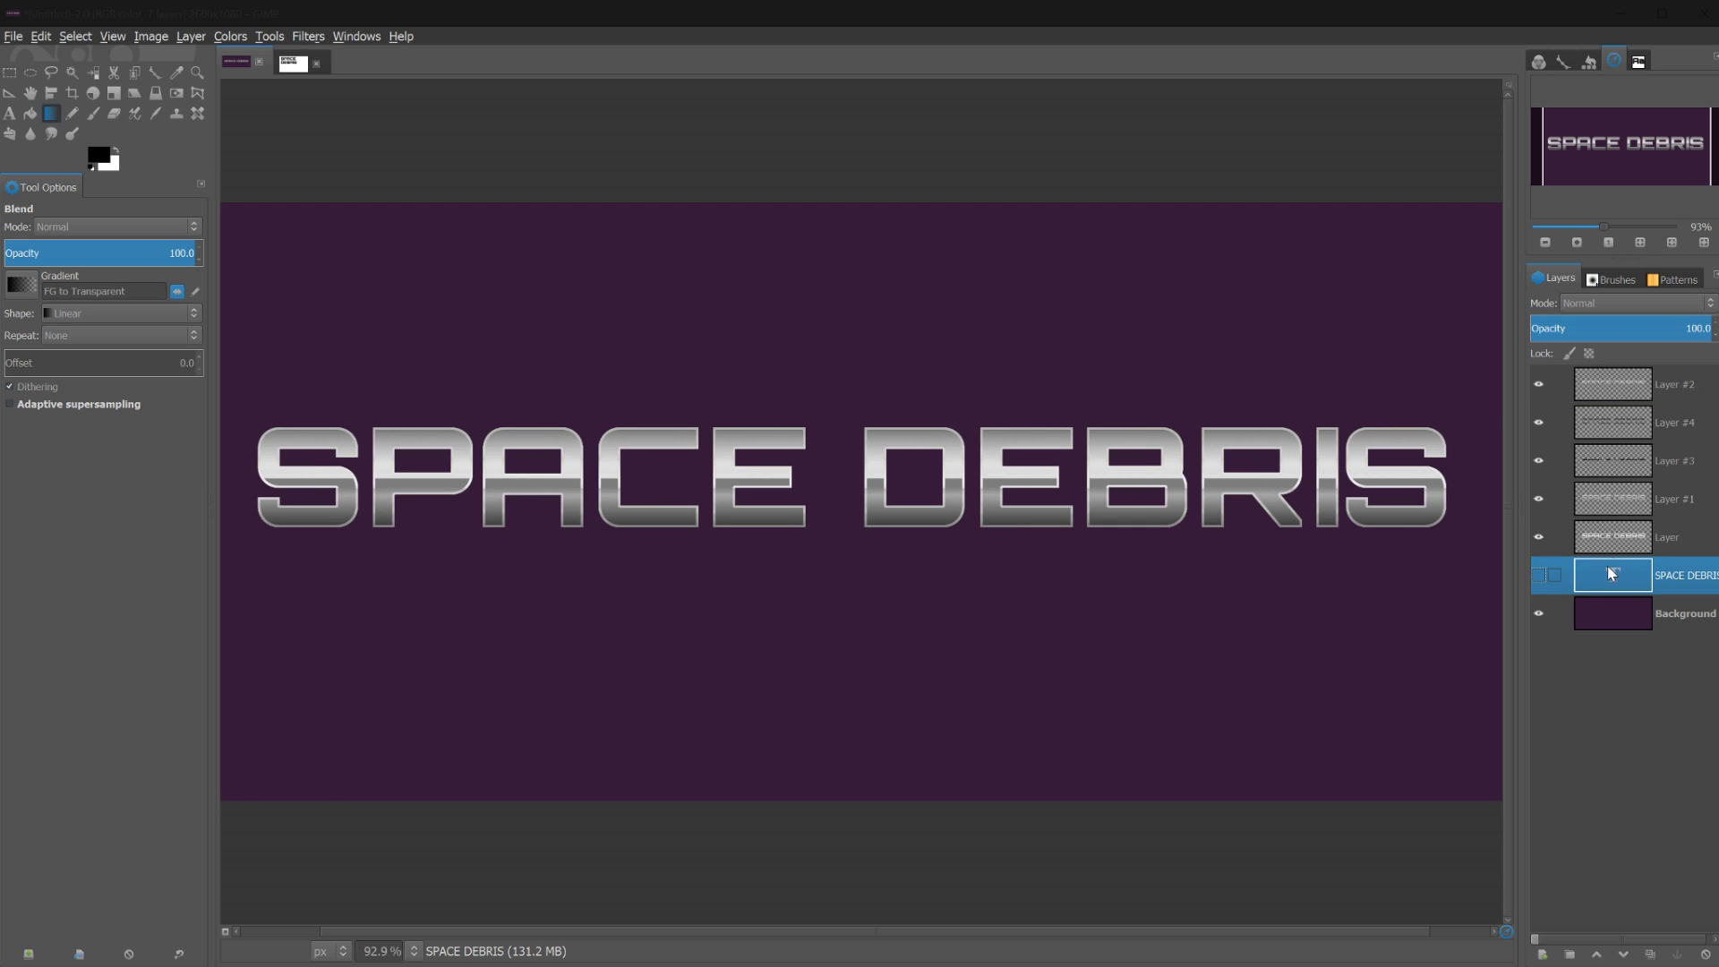
{"action": "left_click", "coordinate": [1537, 614]}
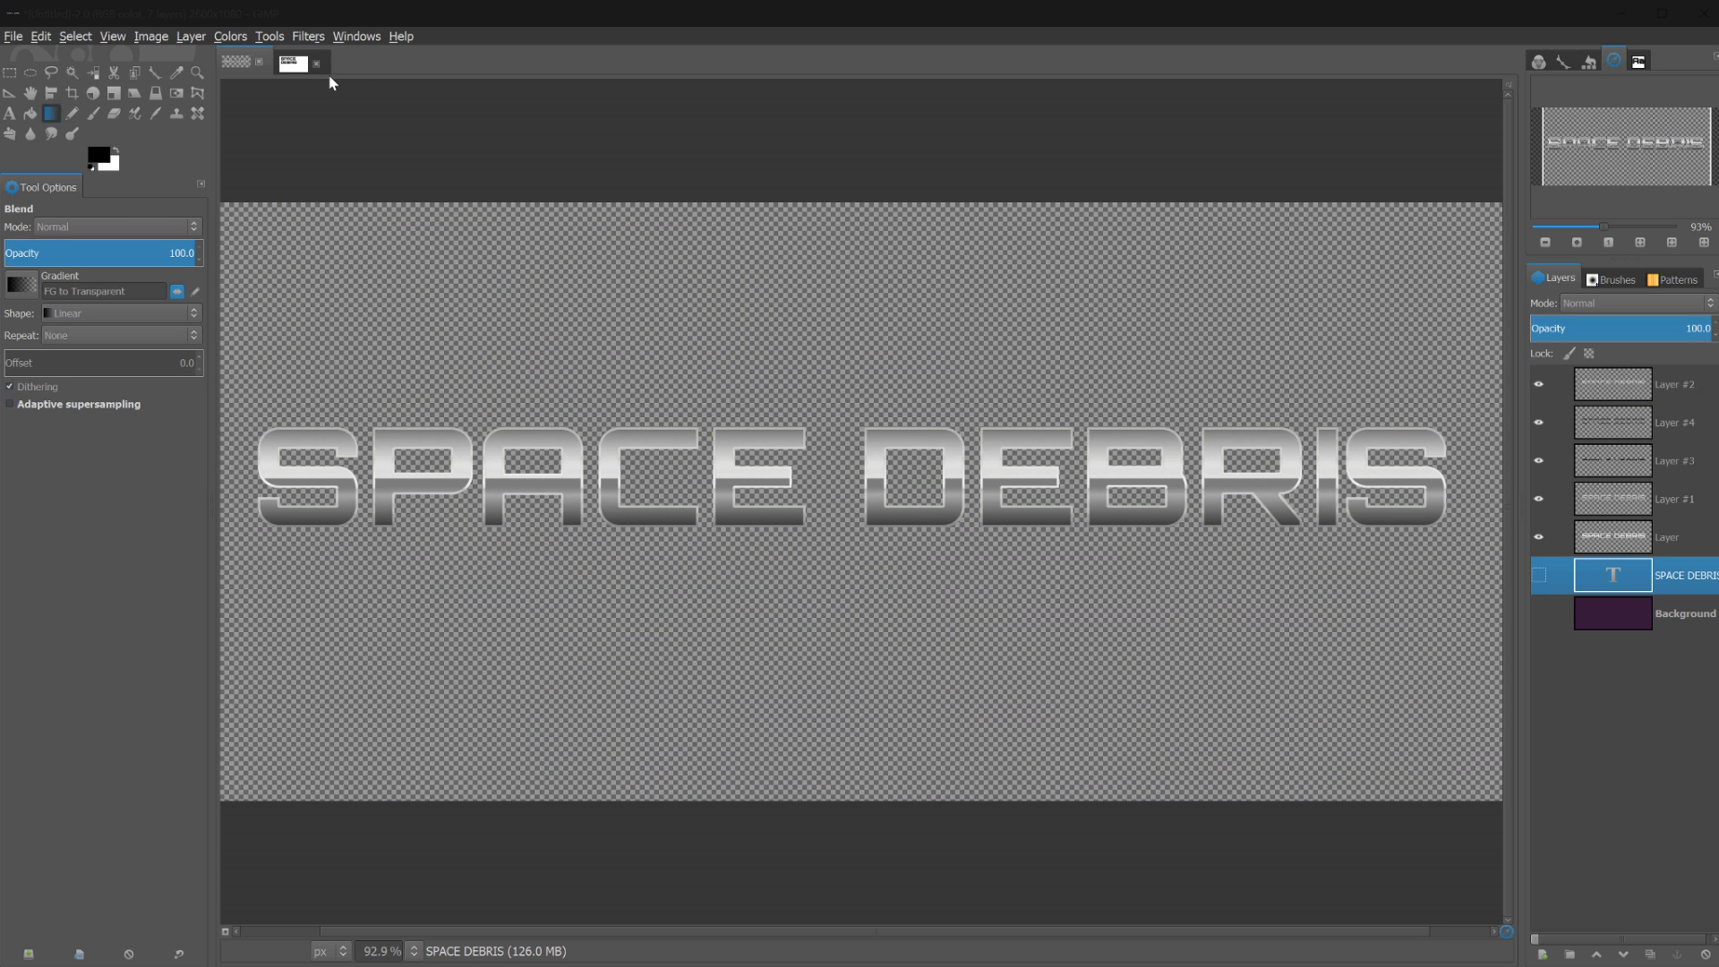
{"action": "left_click", "coordinate": [151, 36]}
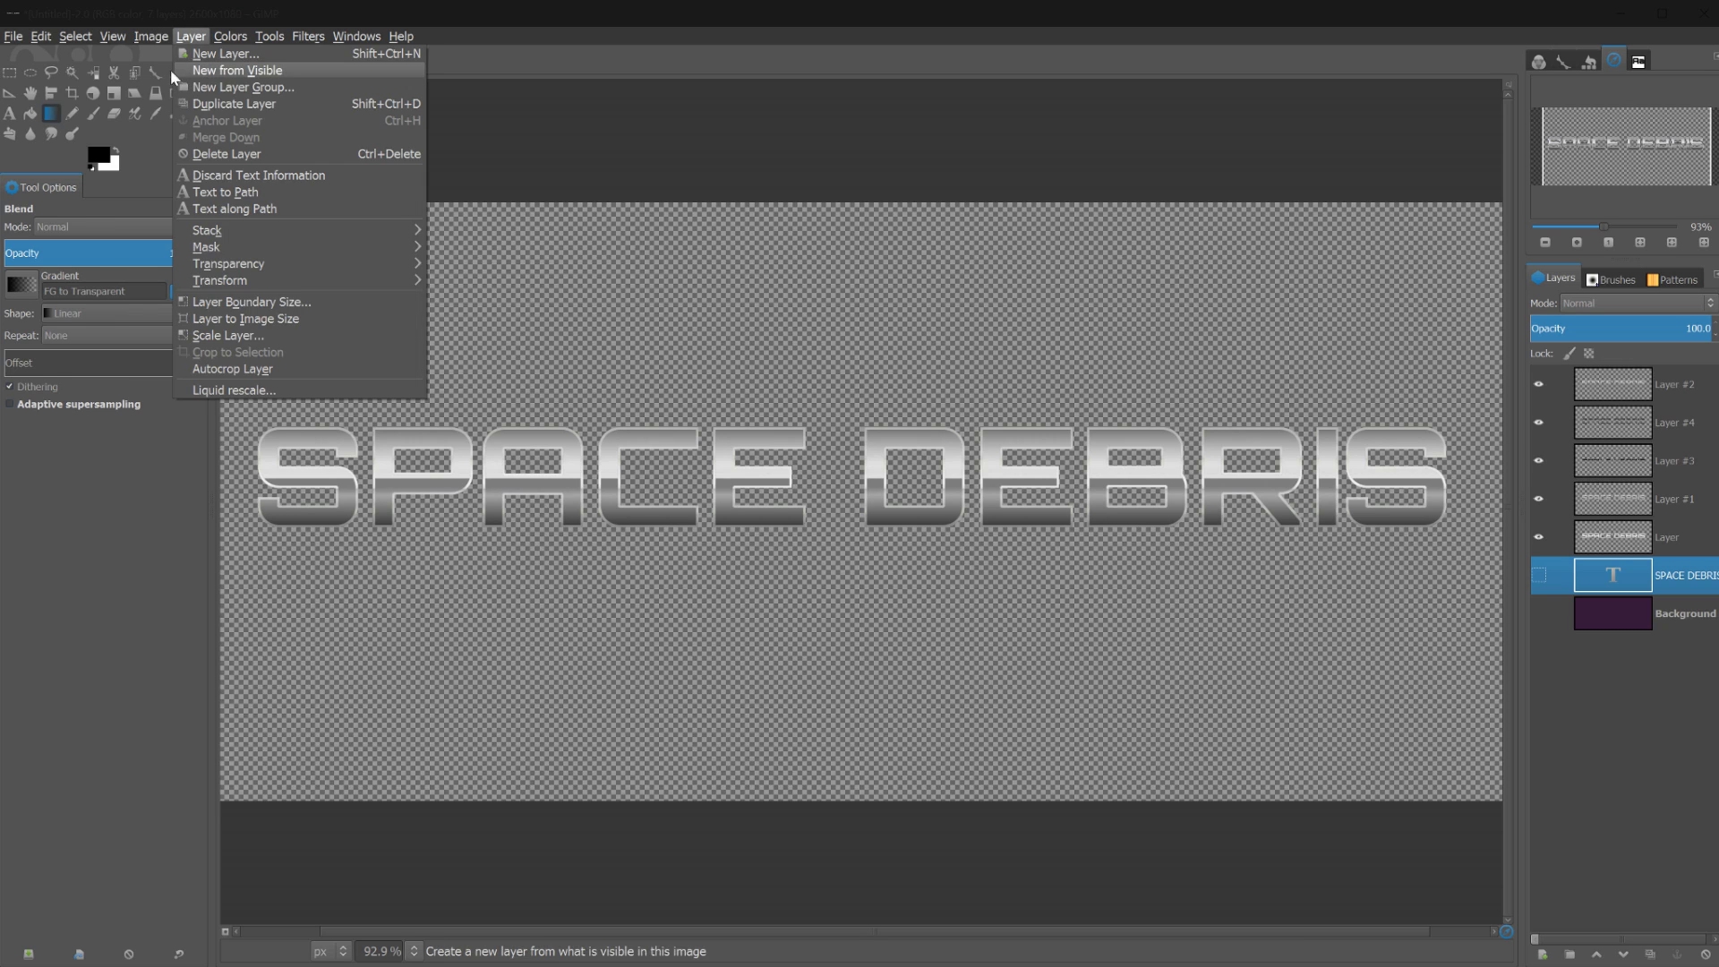
{"action": "left_click", "coordinate": [208, 252]}
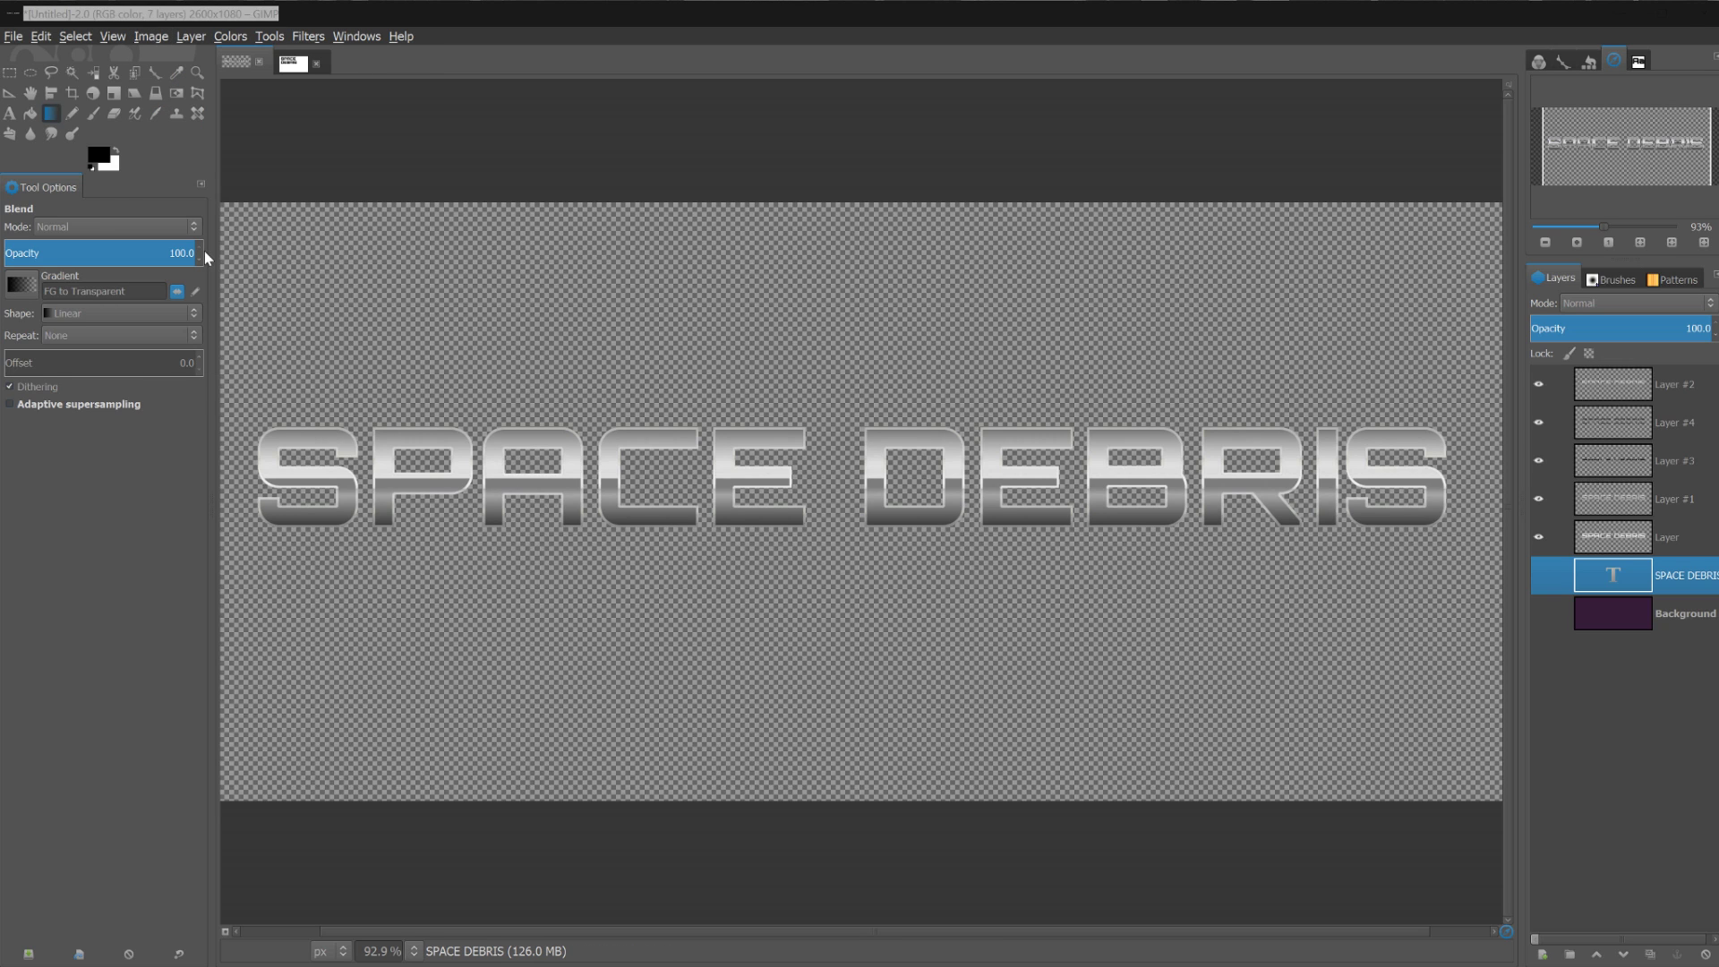
{"action": "left_click", "coordinate": [869, 601]}
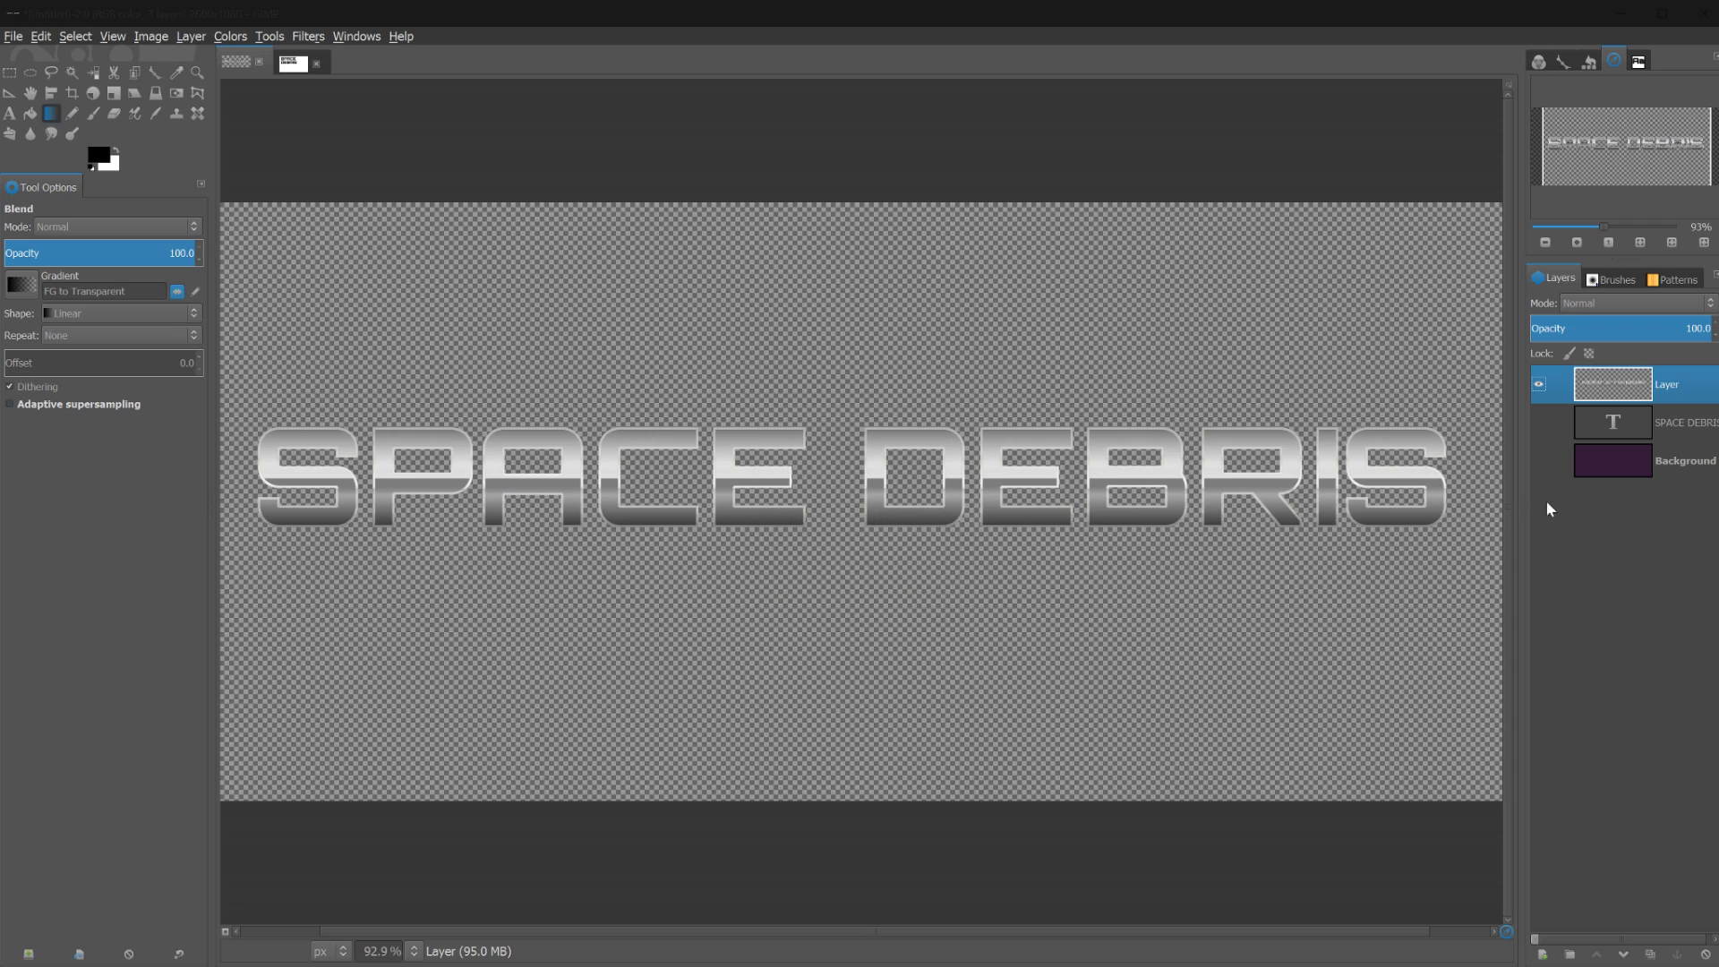
{"action": "left_click", "coordinate": [1538, 460]}
{"action": "left_click", "coordinate": [1537, 422]}
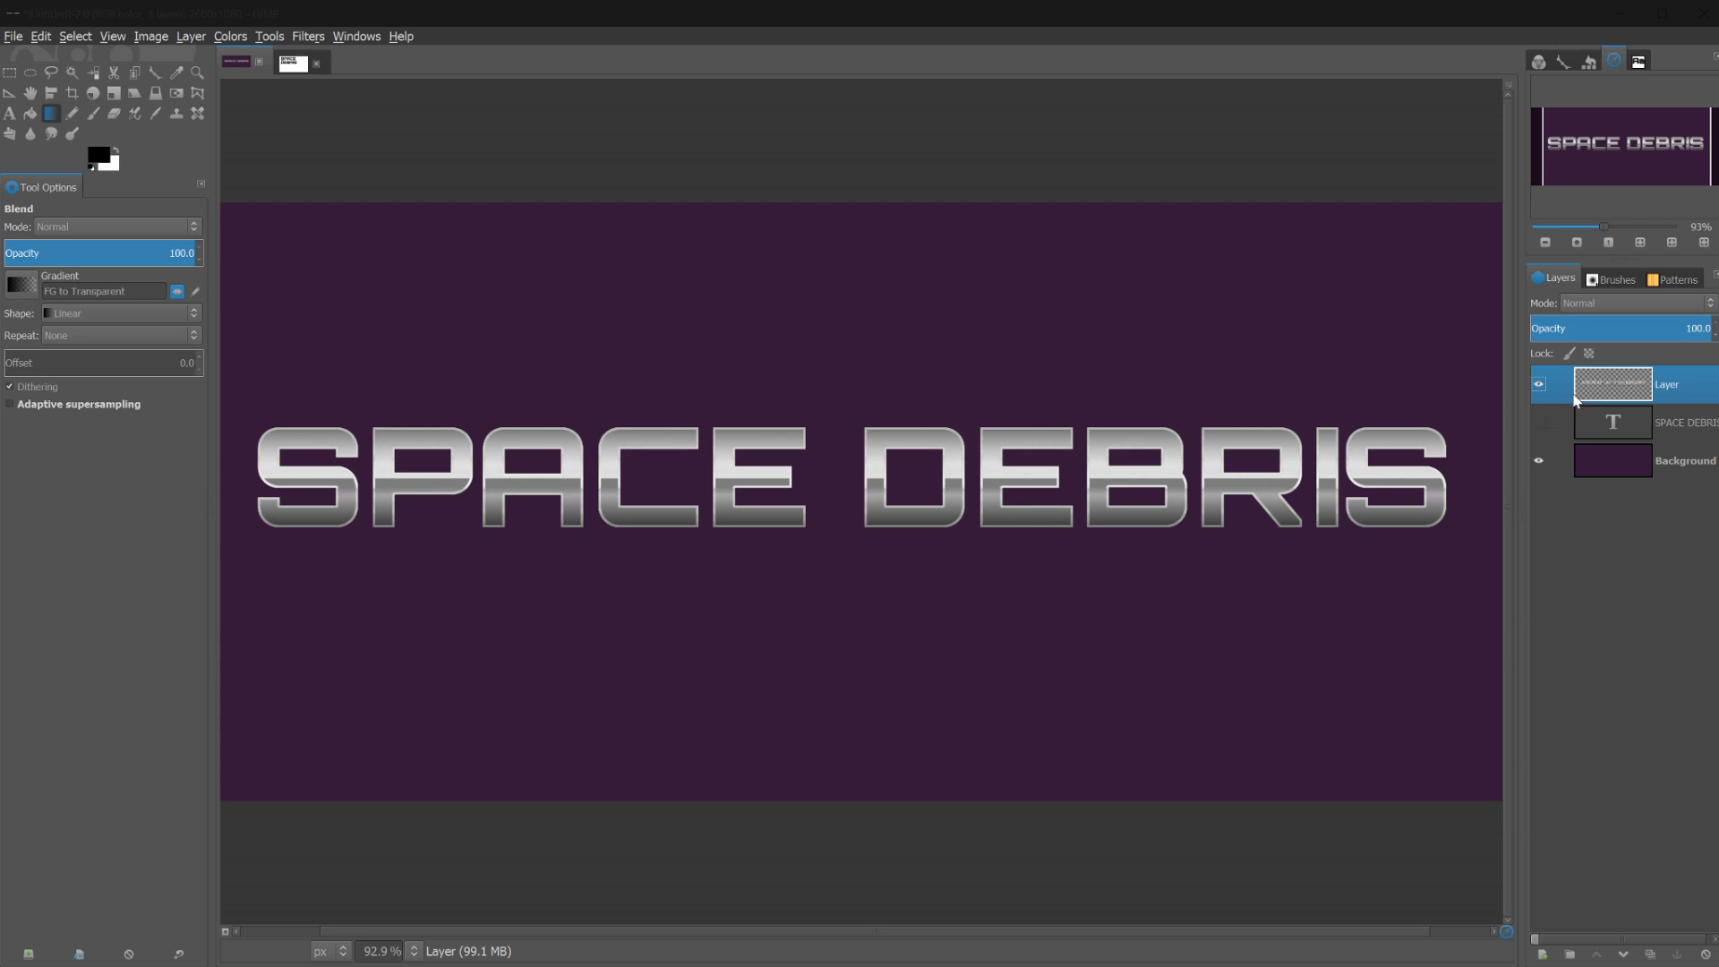
{"action": "key", "text": "m"}
{"action": "left_click_drag", "start_coordinate": [788, 512], "coordinate": [788, 419]}
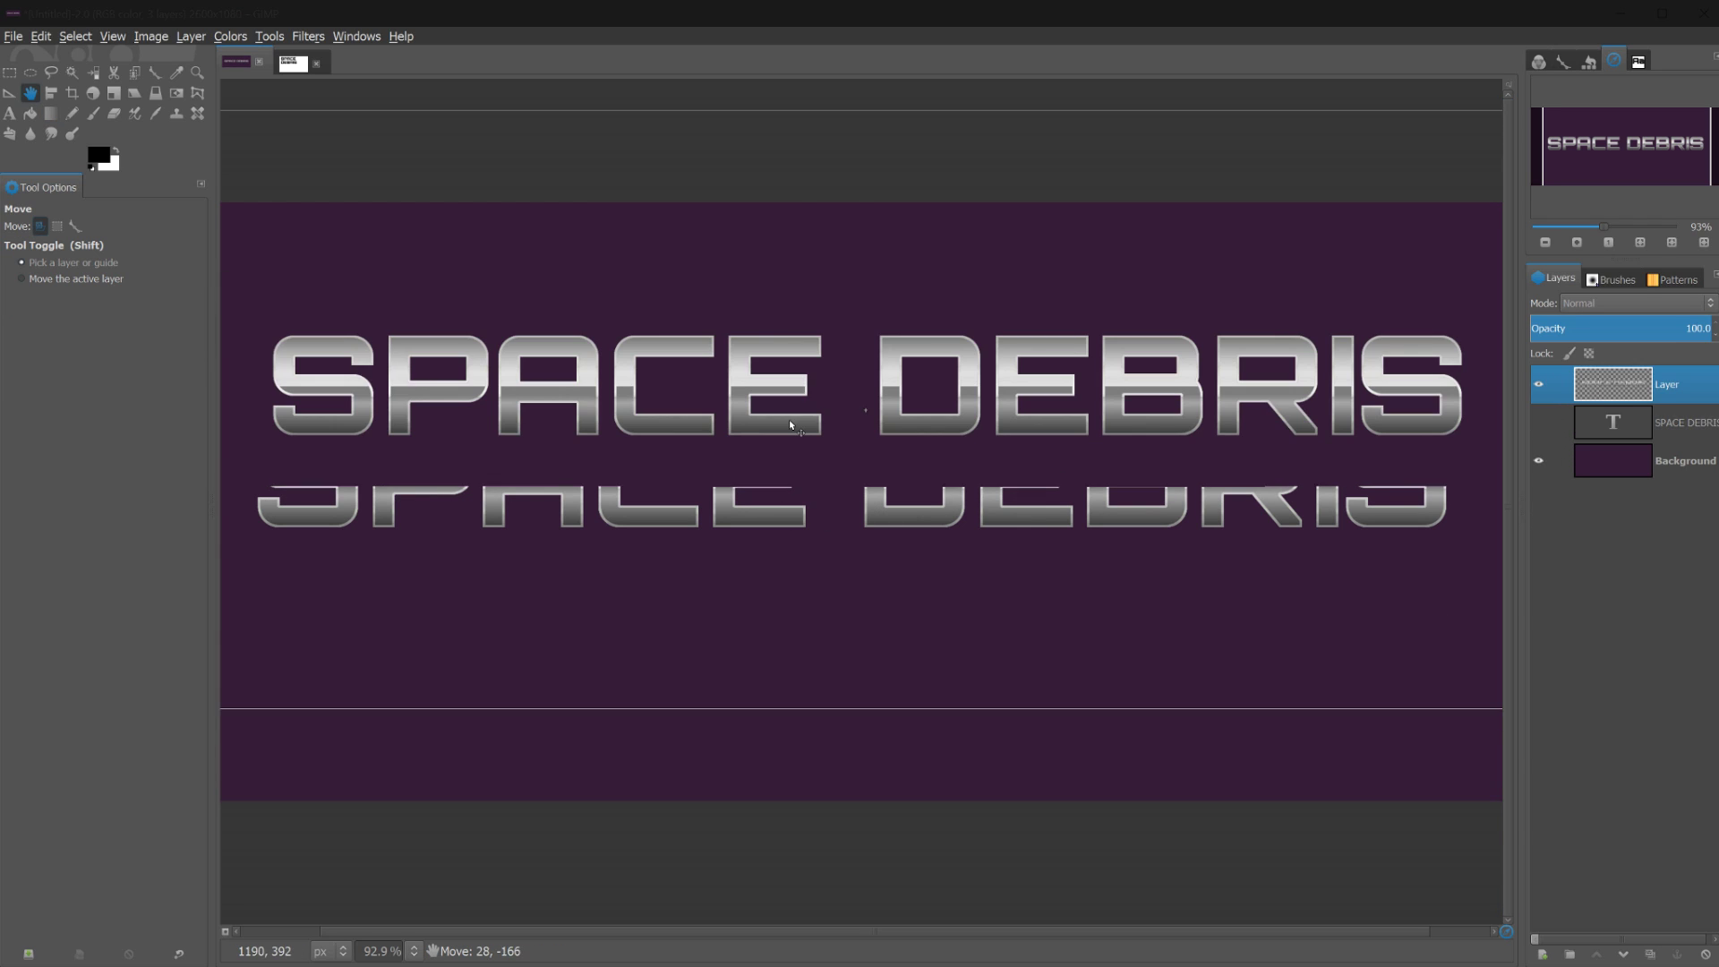
{"action": "left_click_drag", "start_coordinate": [765, 544], "coordinate": [873, 432]}
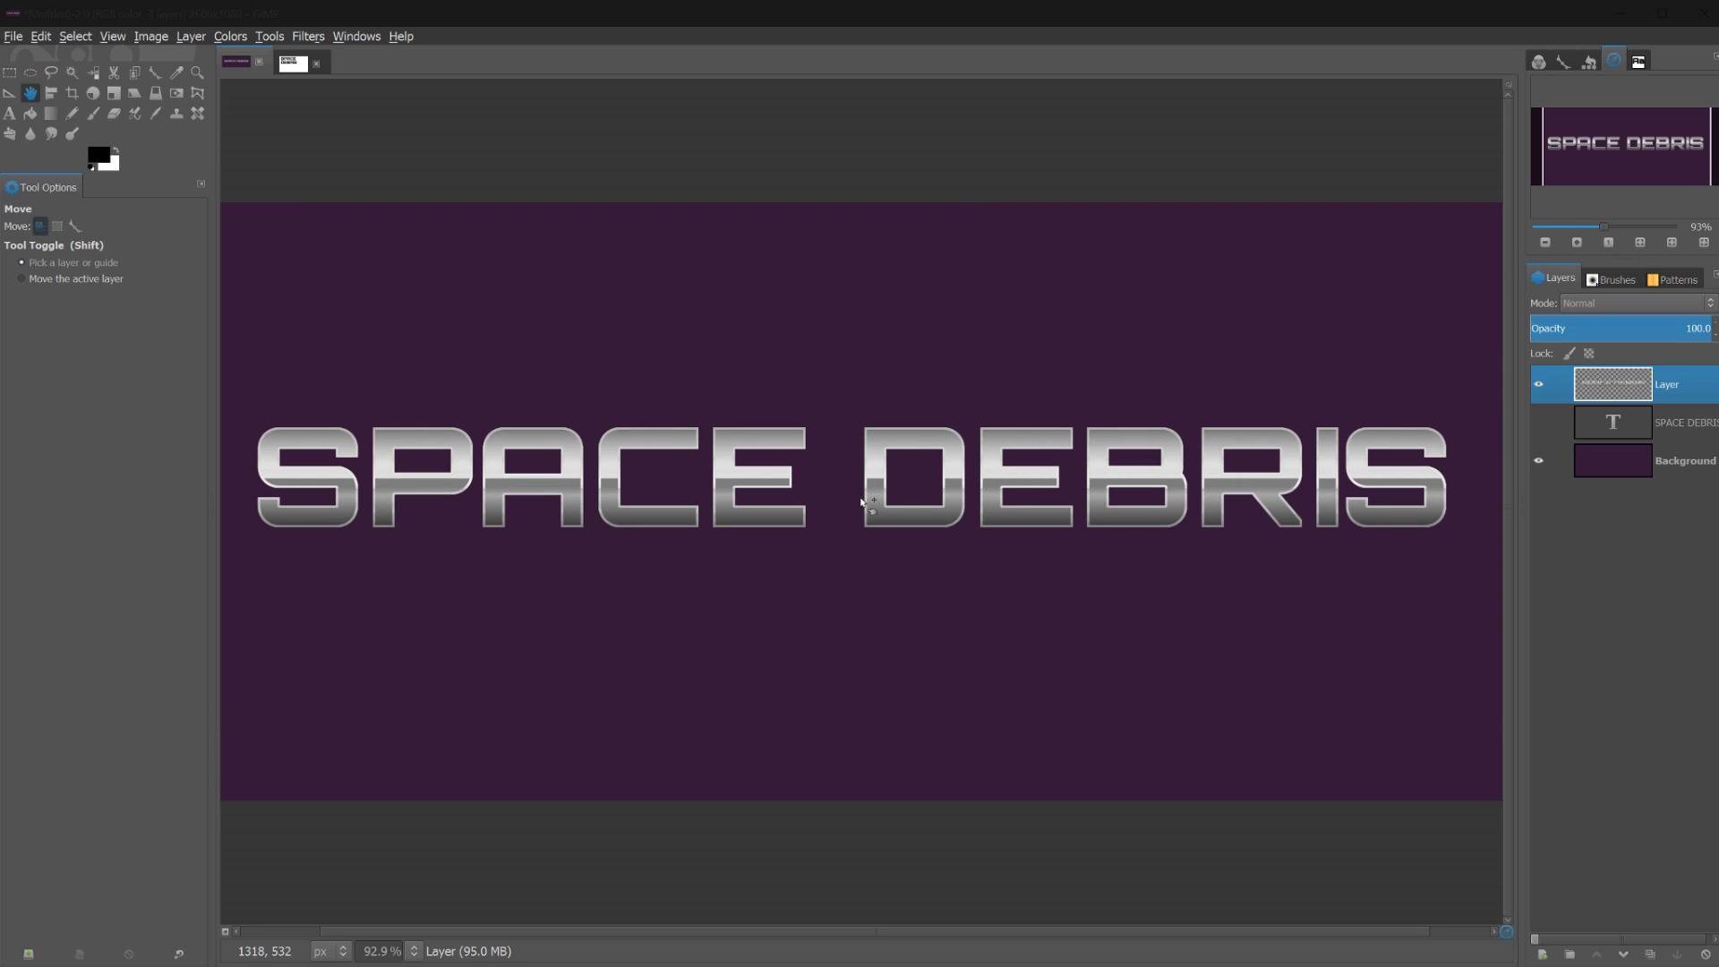
Duplicate the merged lettering layer and shape the copy's Value curve with lowered shadows, a midtone bump near x 144, y 86 and a dip beyond it
{"action": "key", "text": "shift+ctrl+d"}
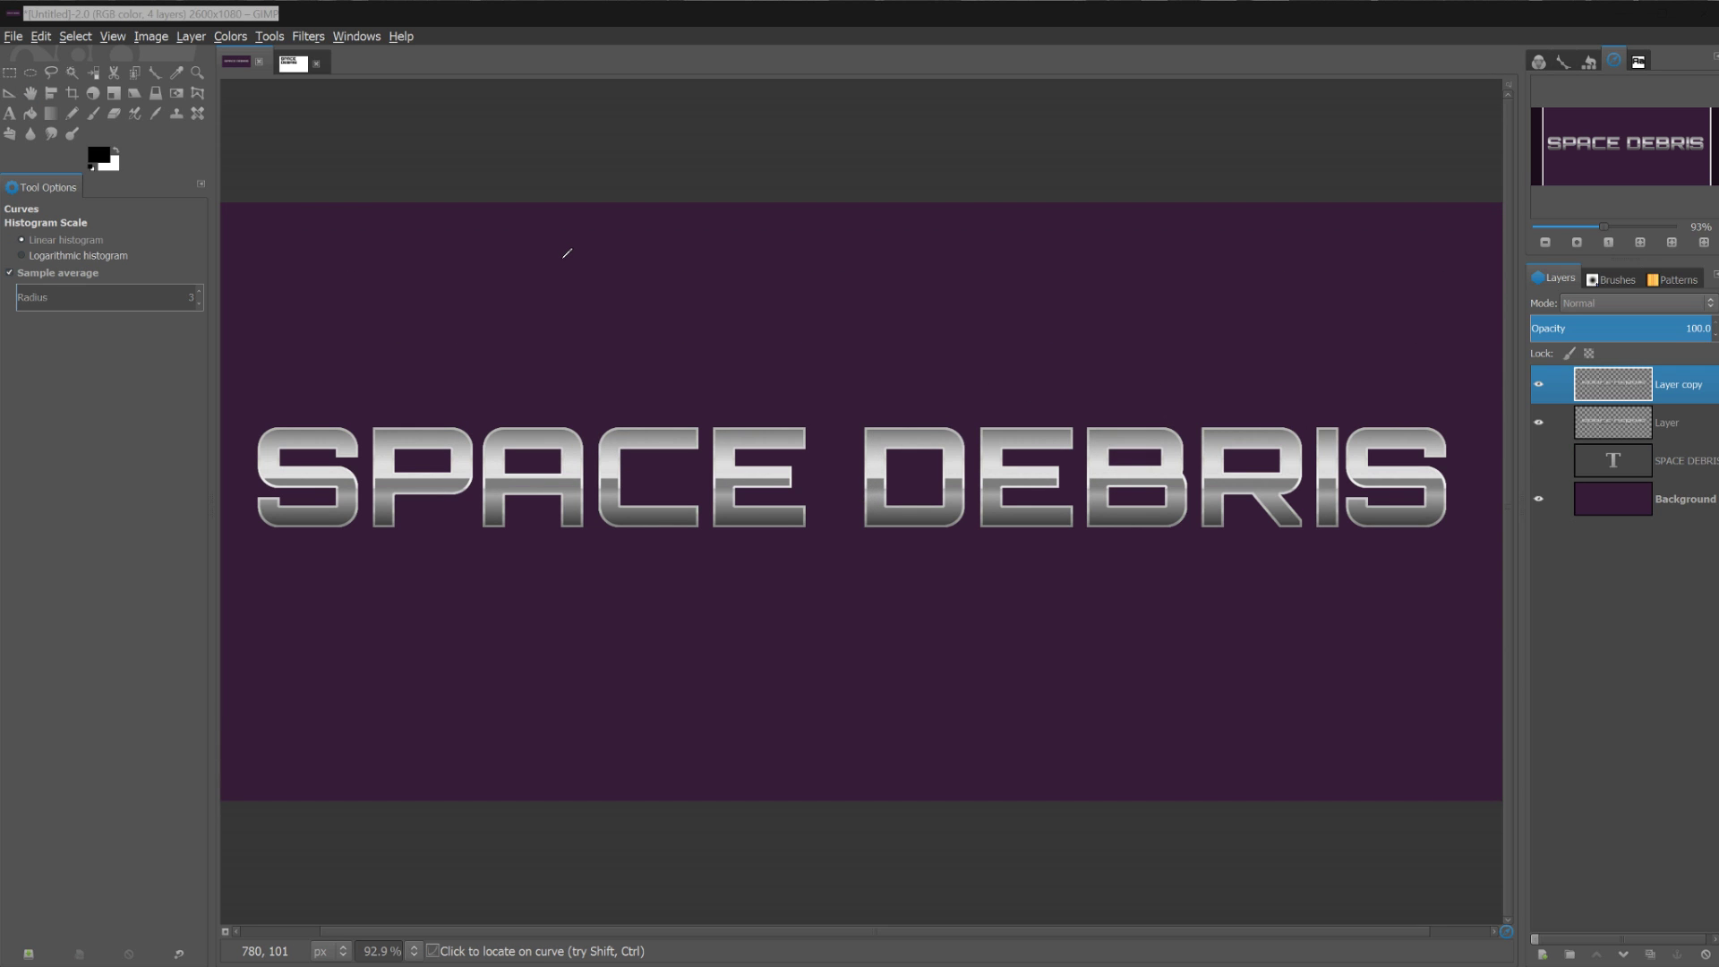
{"action": "left_click", "coordinate": [242, 41]}
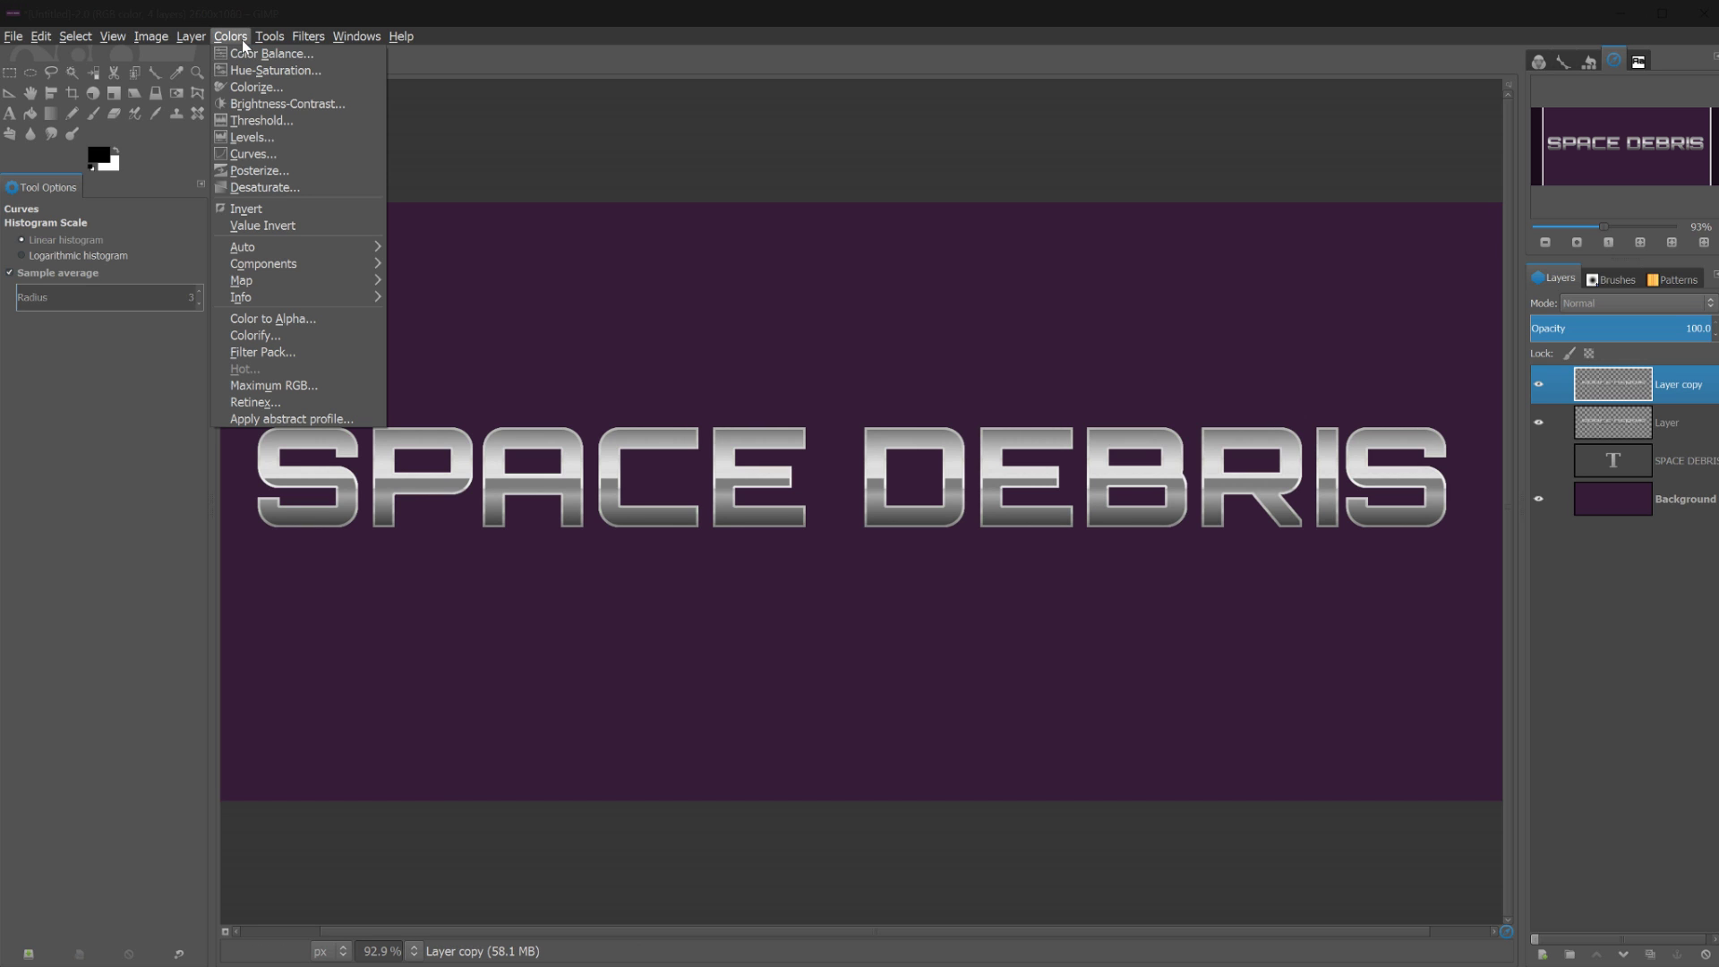
{"action": "left_click", "coordinate": [244, 154]}
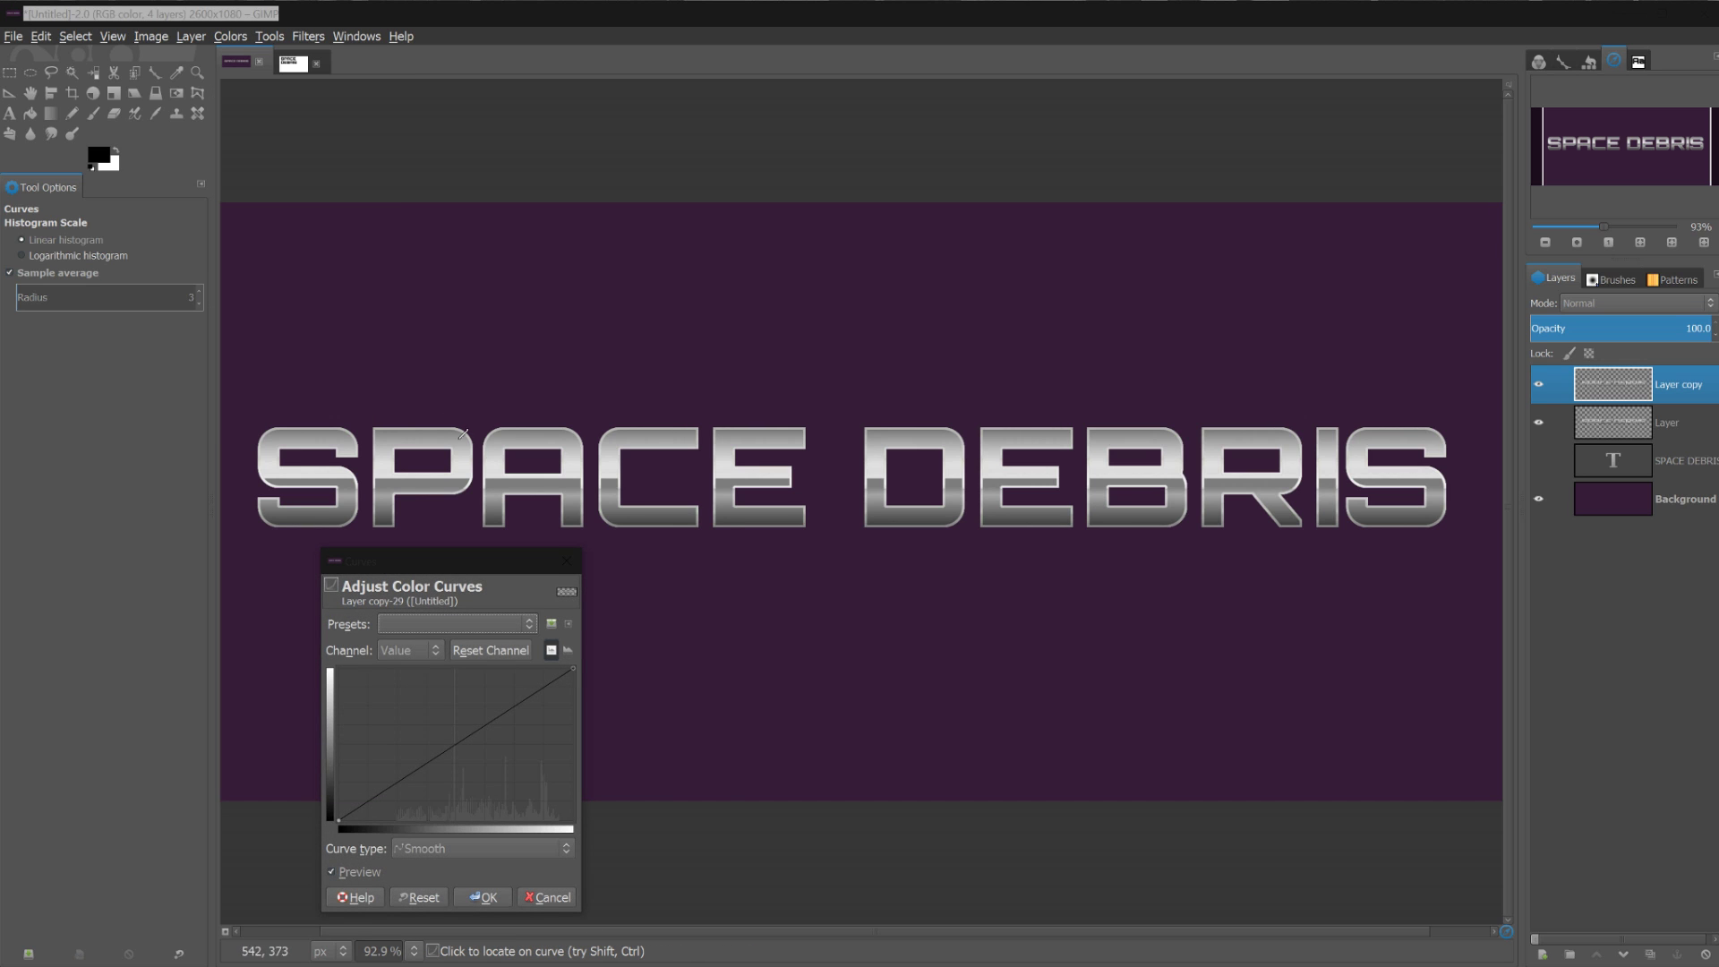
{"action": "left_click_drag", "start_coordinate": [449, 561], "coordinate": [416, 551]}
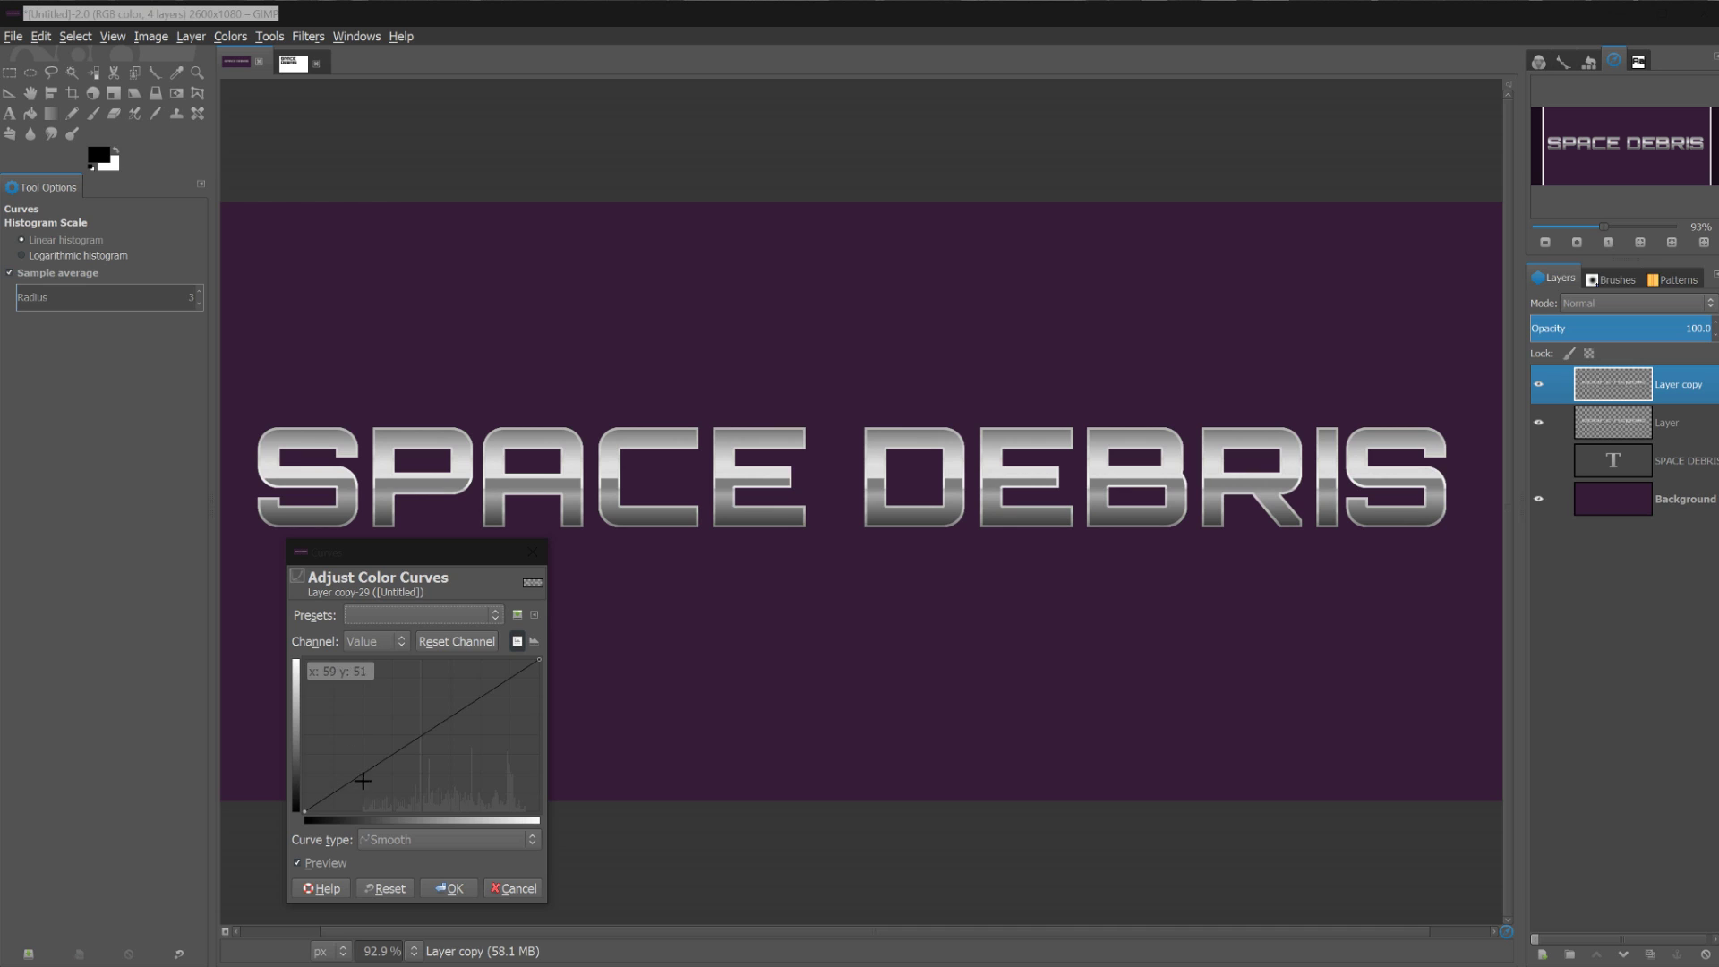
{"action": "left_click_drag", "start_coordinate": [366, 775], "coordinate": [478, 784]}
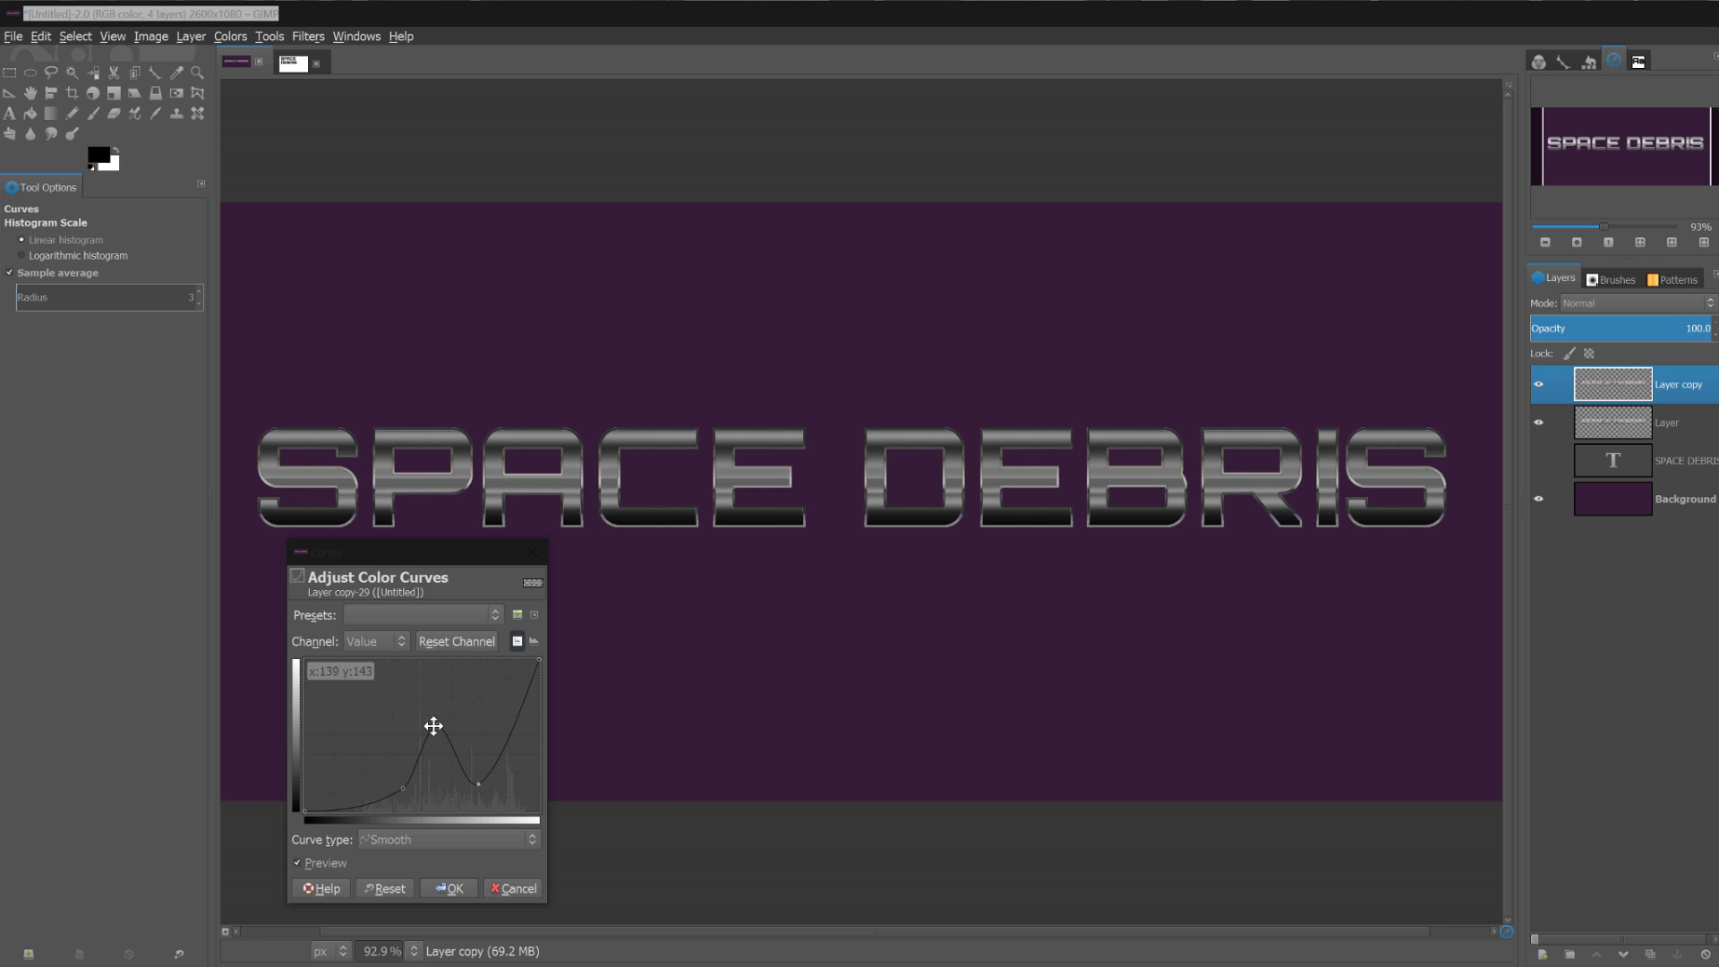
{"action": "left_click_drag", "start_coordinate": [433, 726], "coordinate": [437, 761]}
{"action": "left_click", "coordinate": [492, 742]}
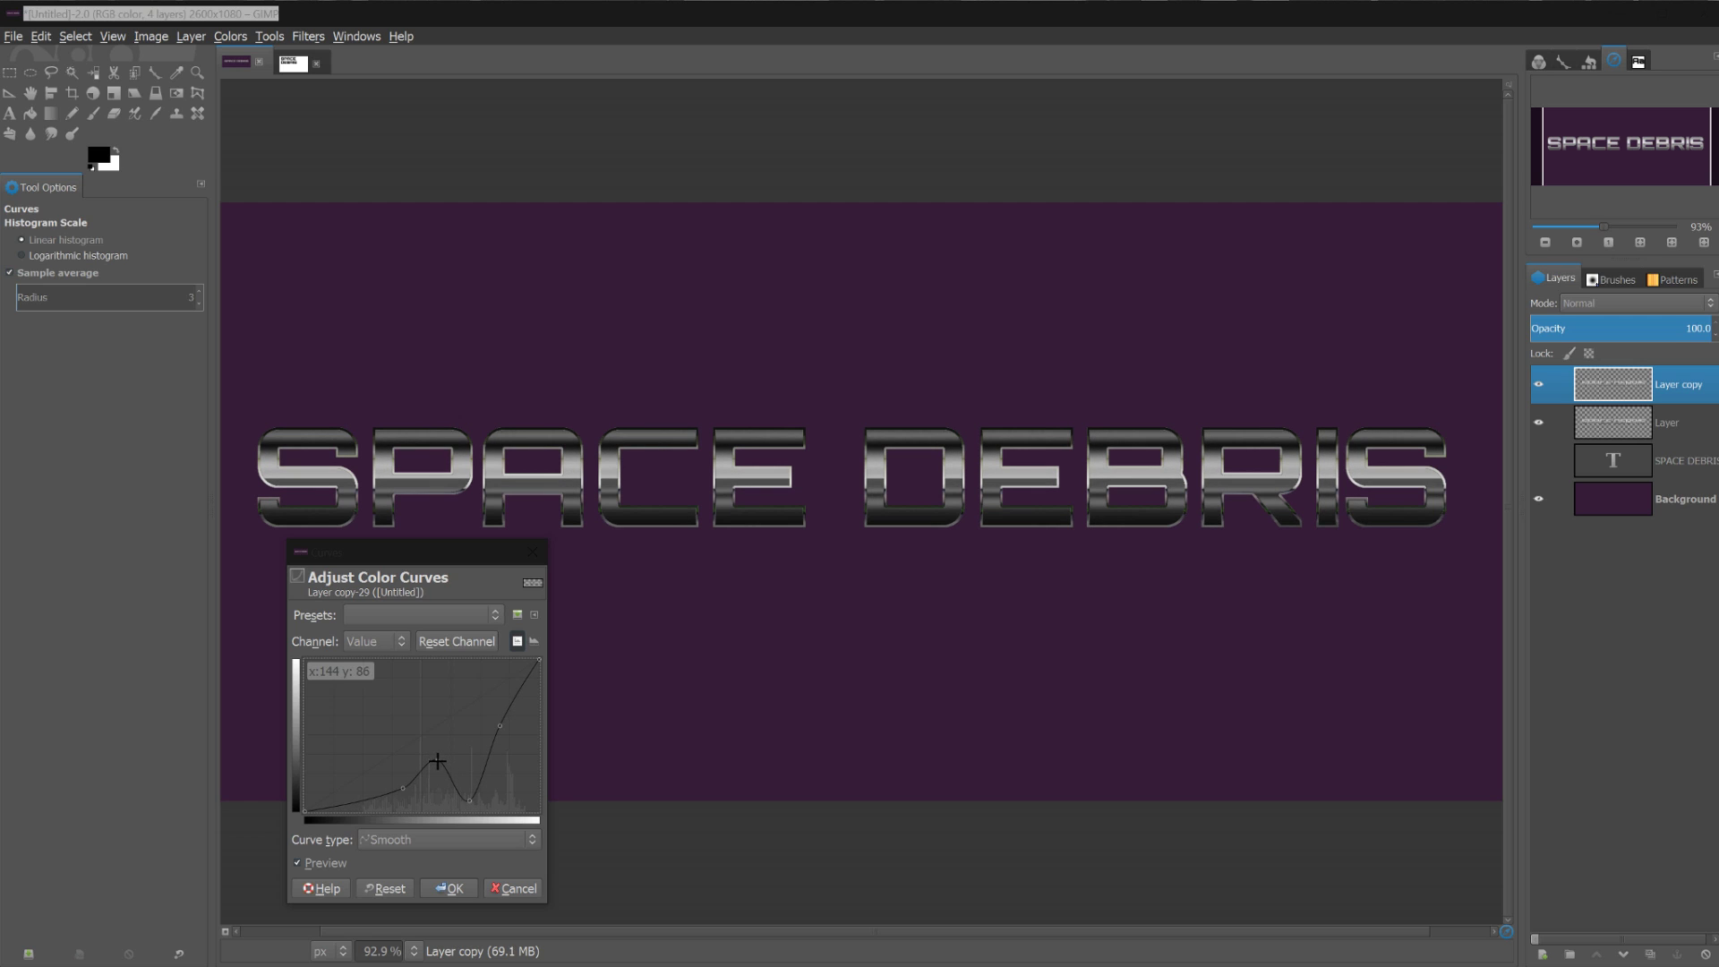
Refine the Value curve with a tall, narrow upper-midtone peak between two dips, the brighter one at about x 224, y 62, and apply it
{"action": "left_click_drag", "start_coordinate": [538, 660], "coordinate": [592, 595]}
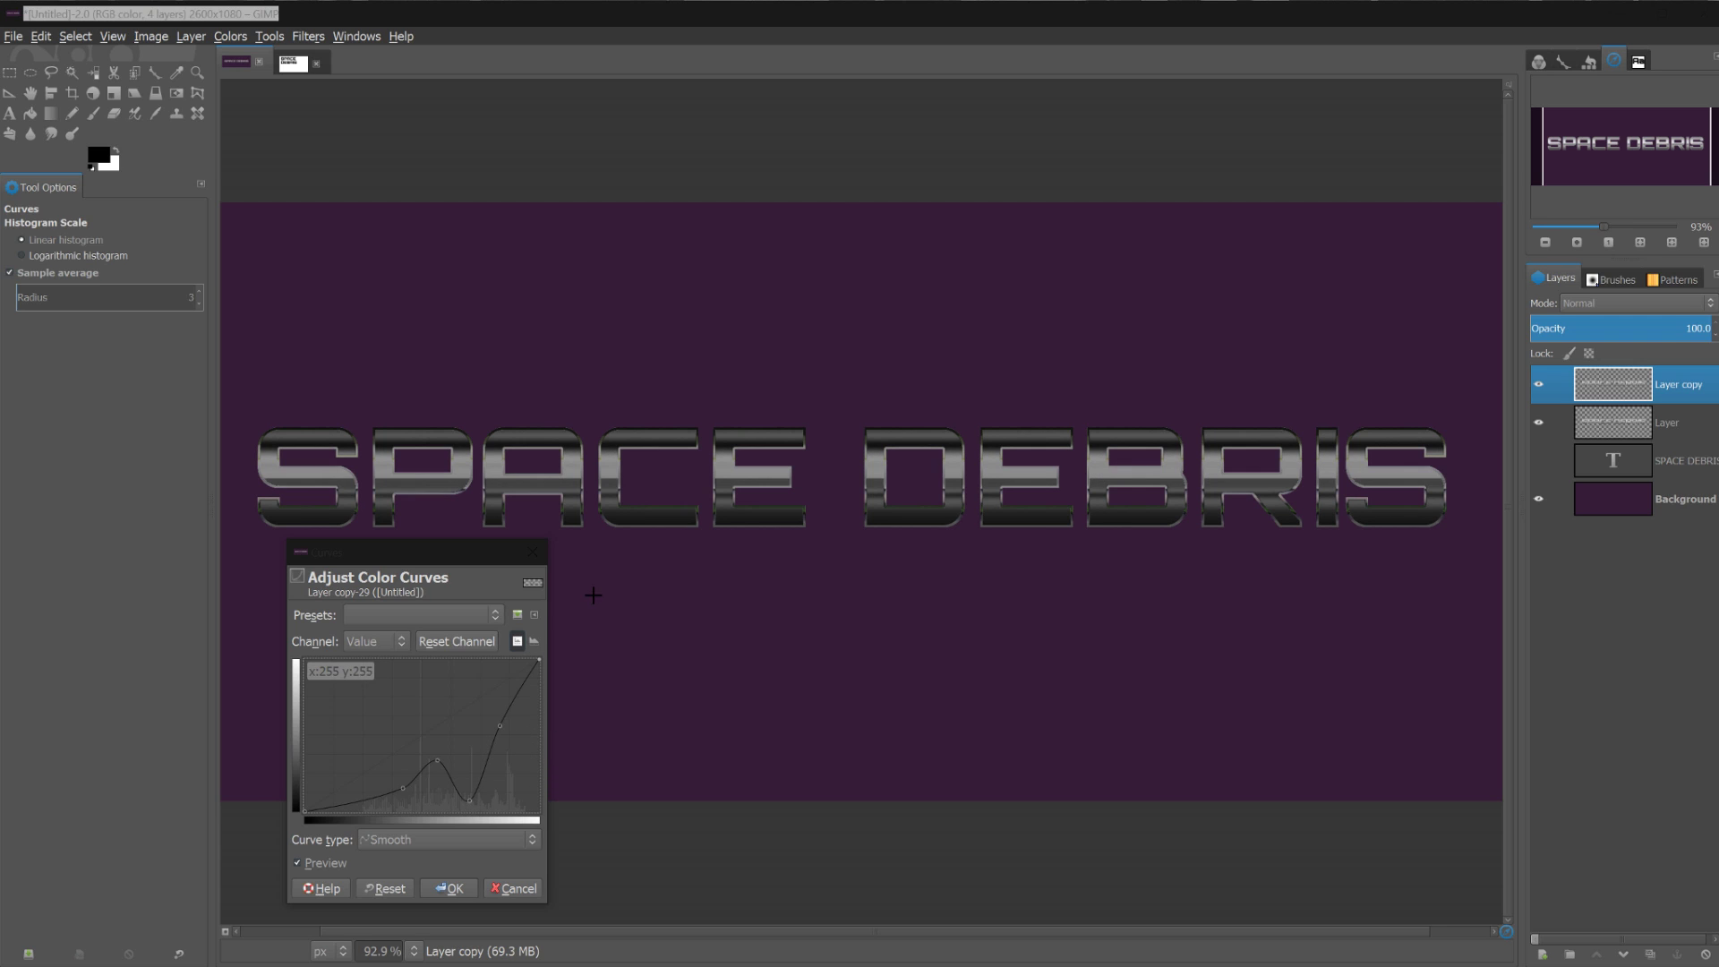
{"action": "left_click_drag", "start_coordinate": [499, 724], "coordinate": [485, 709]}
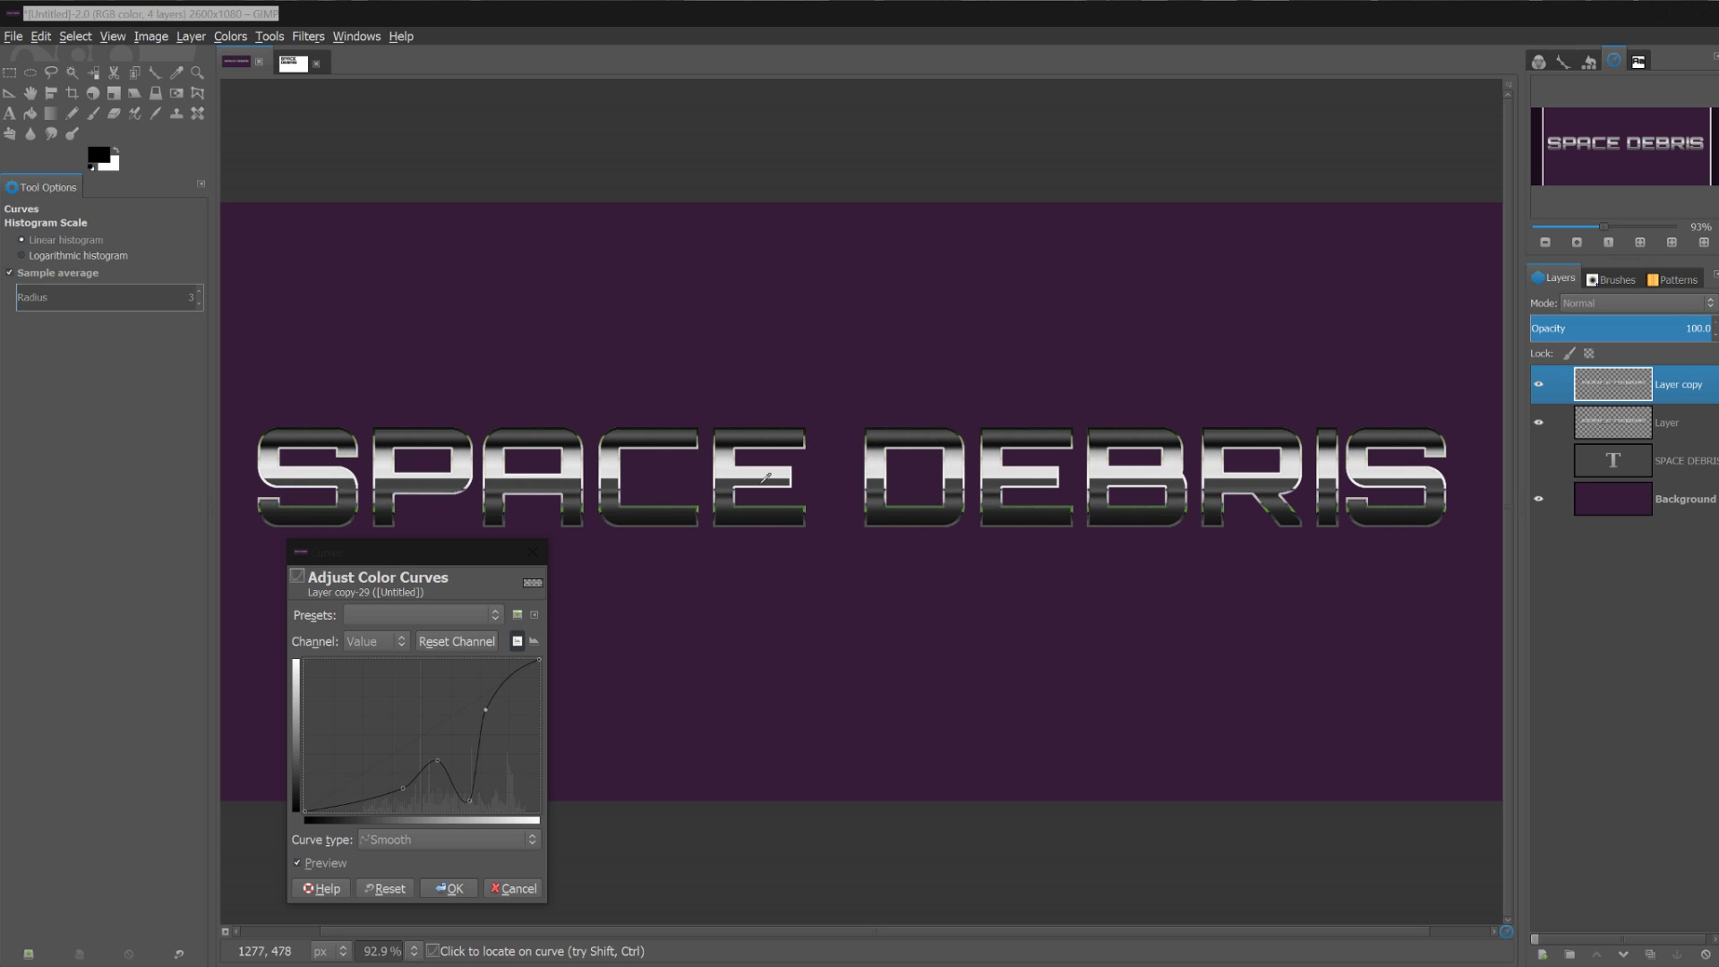
{"action": "left_click_drag", "start_coordinate": [466, 797], "coordinate": [440, 760]}
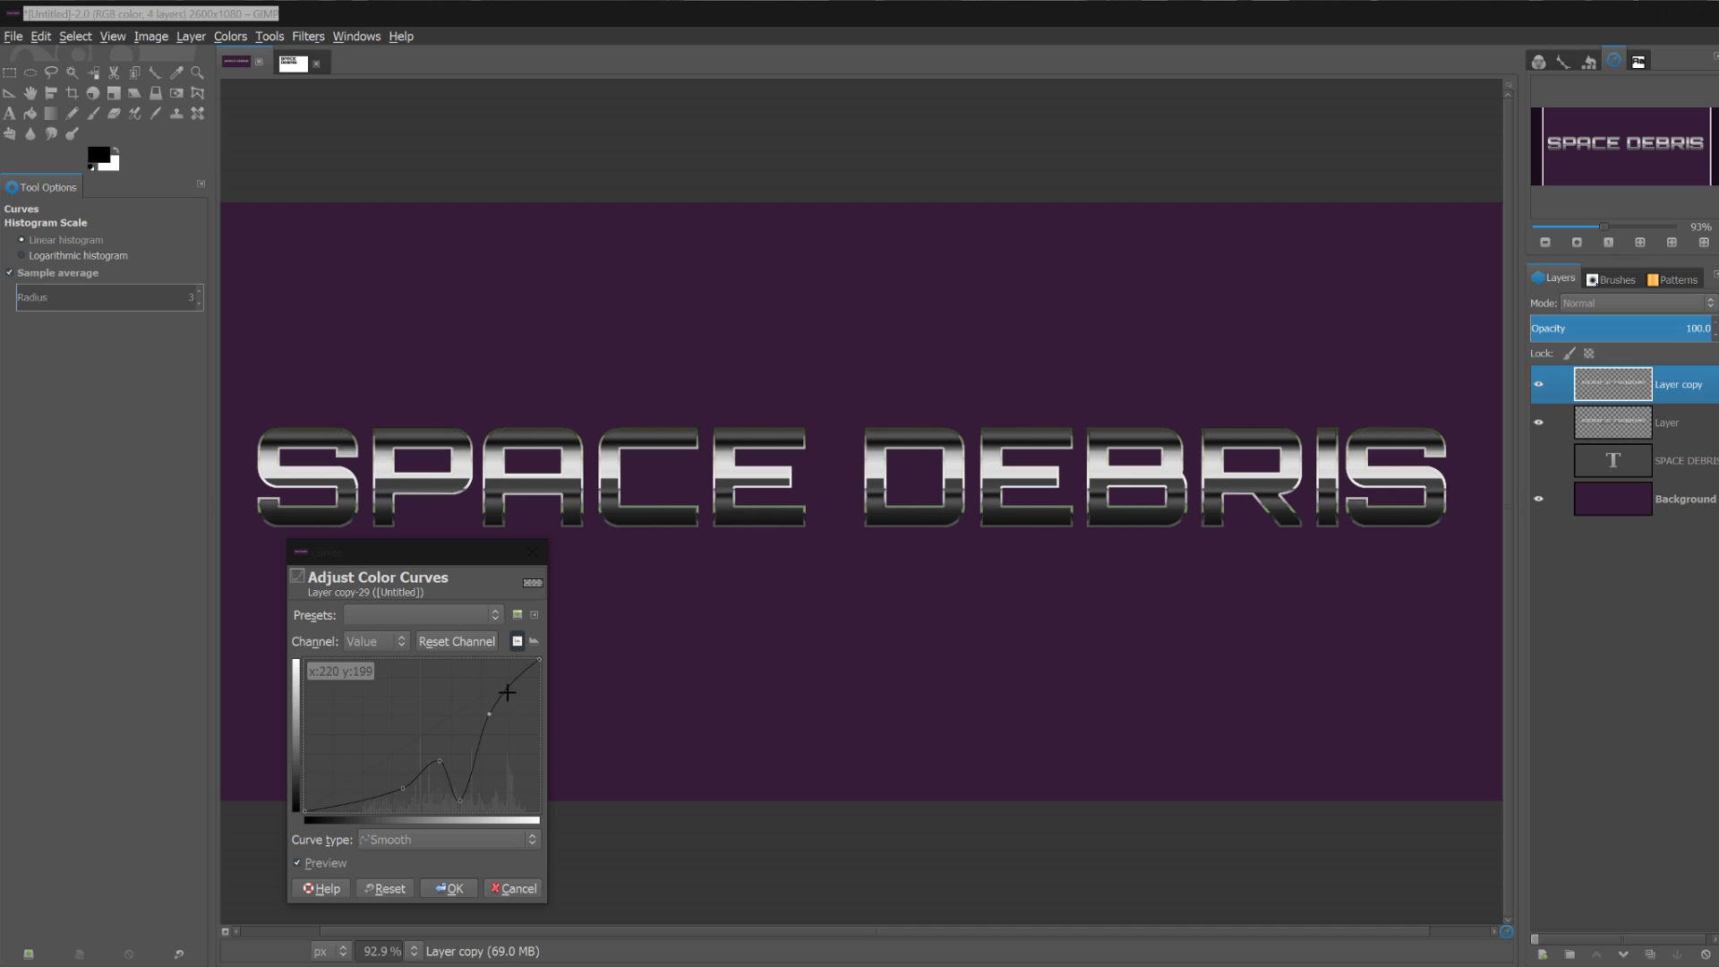
{"action": "left_click_drag", "start_coordinate": [507, 690], "coordinate": [511, 781]}
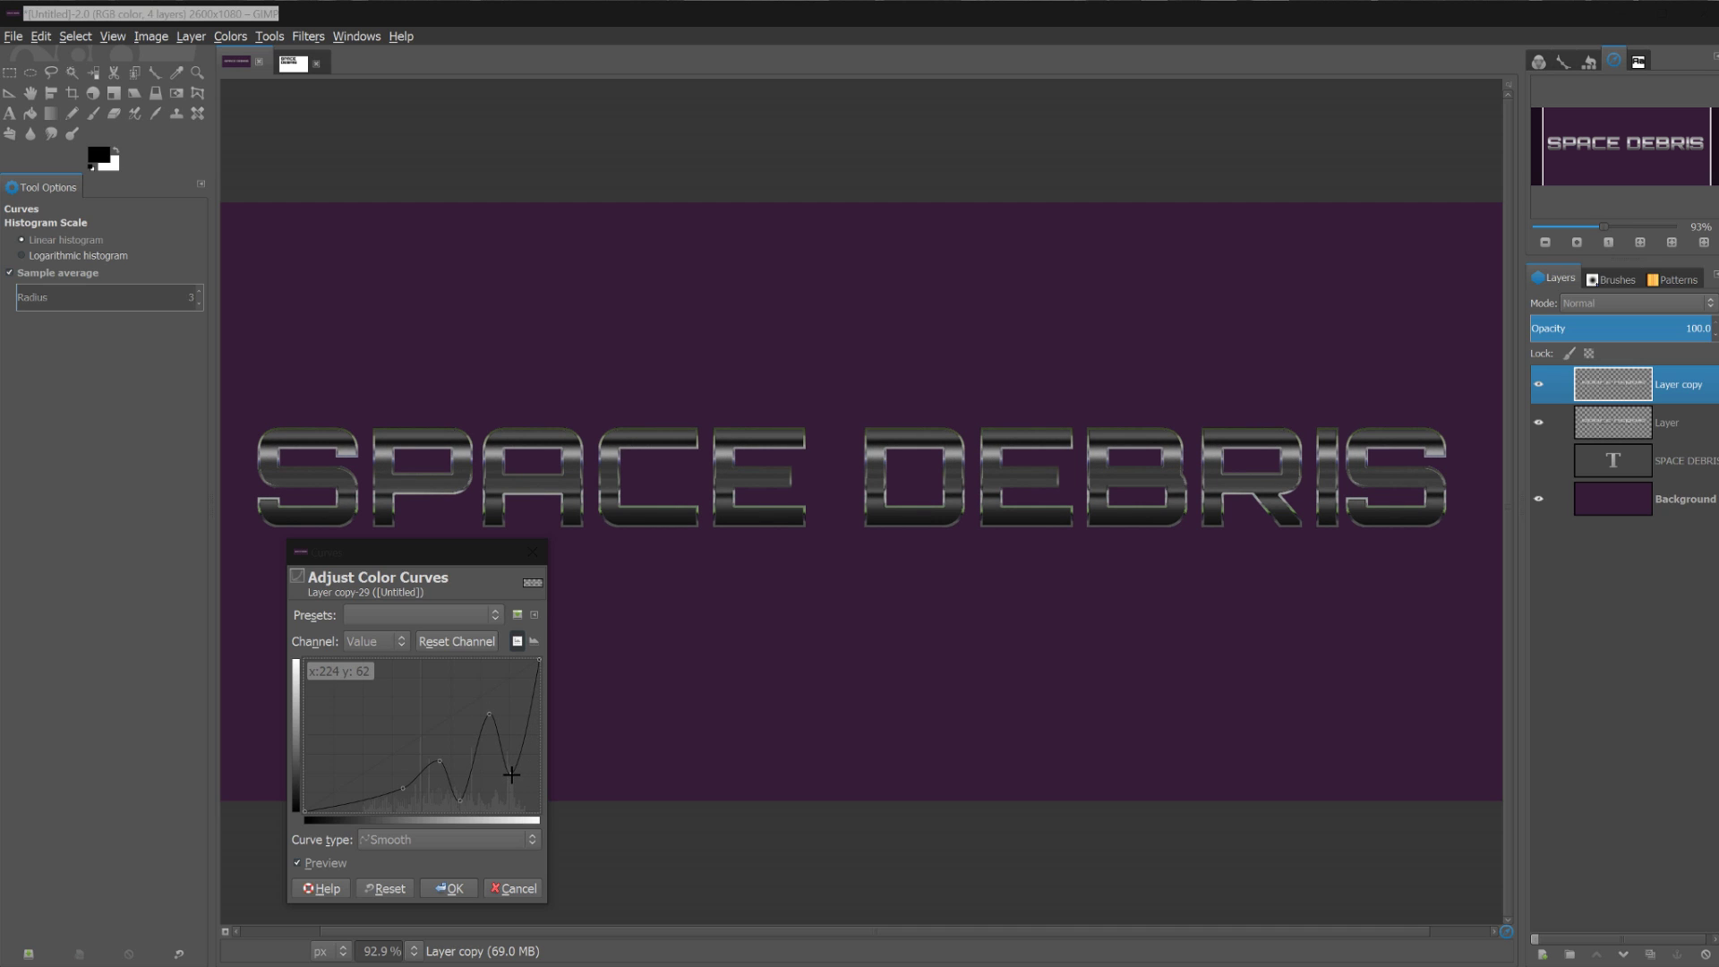
{"action": "mouse_move", "coordinate": [490, 713]}
{"action": "left_mouse_down"}
{"action": "mouse_move", "coordinate": [488, 761]}
{"action": "mouse_move", "coordinate": [485, 691]}
{"action": "left_mouse_up"}
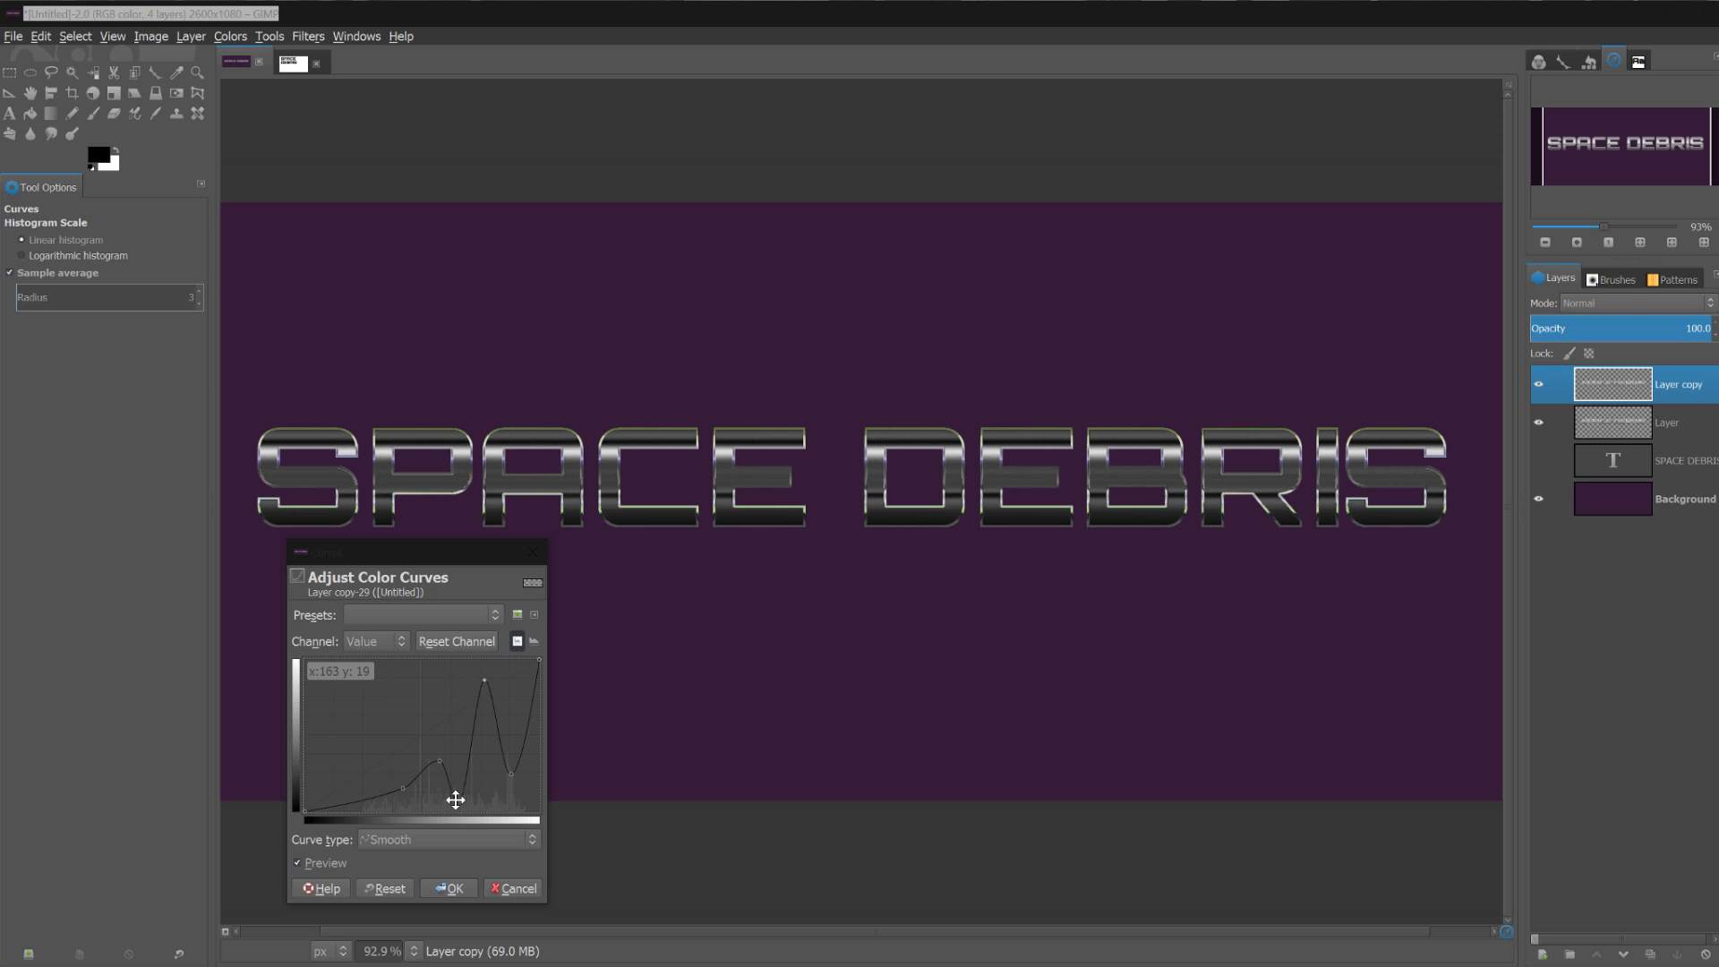
{"action": "mouse_move", "coordinate": [454, 800]}
{"action": "left_mouse_down"}
{"action": "mouse_move", "coordinate": [454, 780]}
{"action": "mouse_move", "coordinate": [456, 803]}
{"action": "mouse_move", "coordinate": [480, 786]}
{"action": "left_mouse_up"}
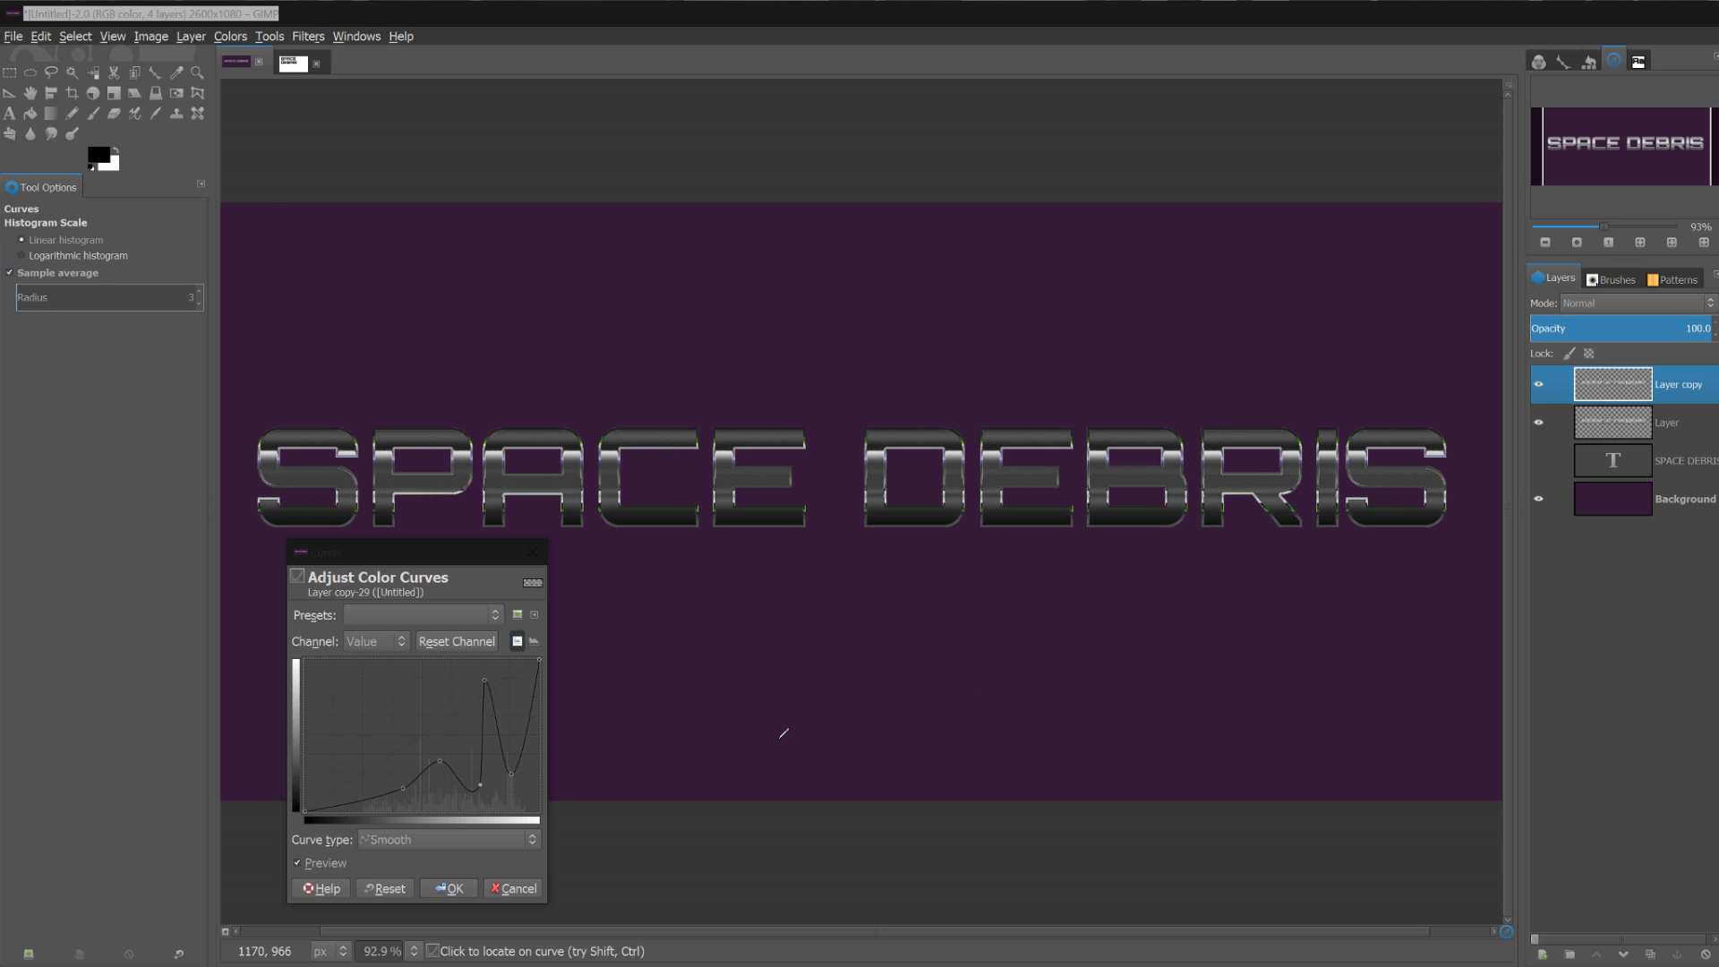
{"action": "left_click", "coordinate": [456, 889]}
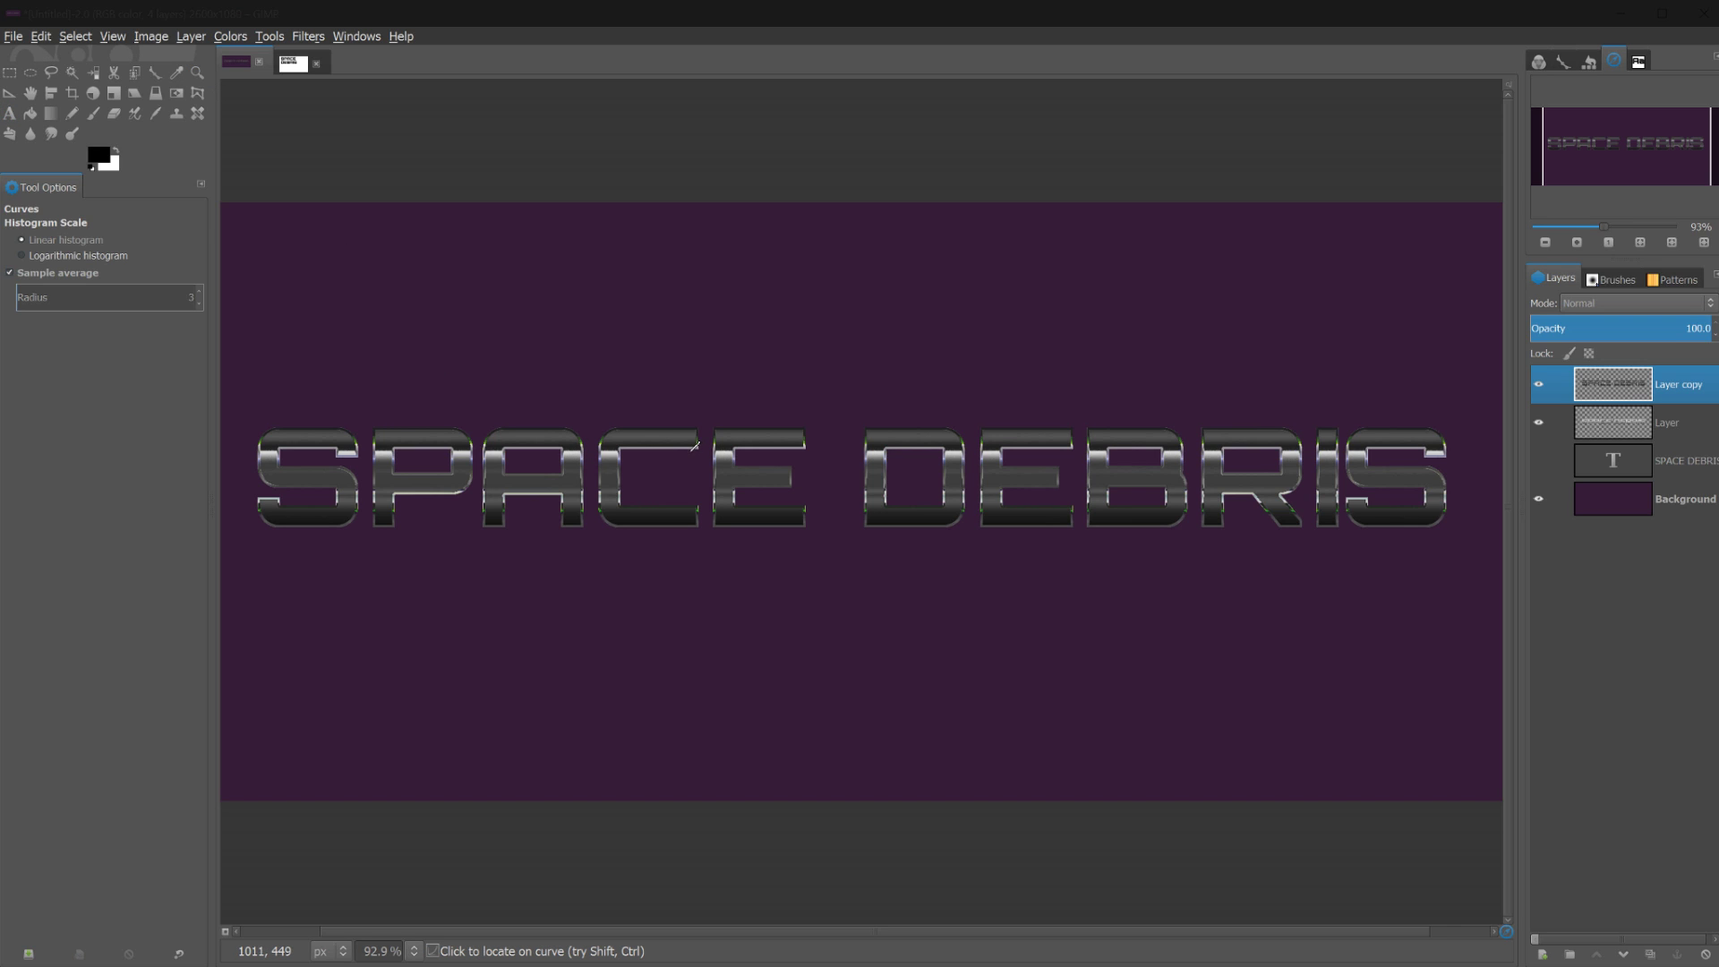
Desaturate the curve-adjusted Layer copy using the Lightness shade of gray
{"action": "left_click", "coordinate": [231, 36]}
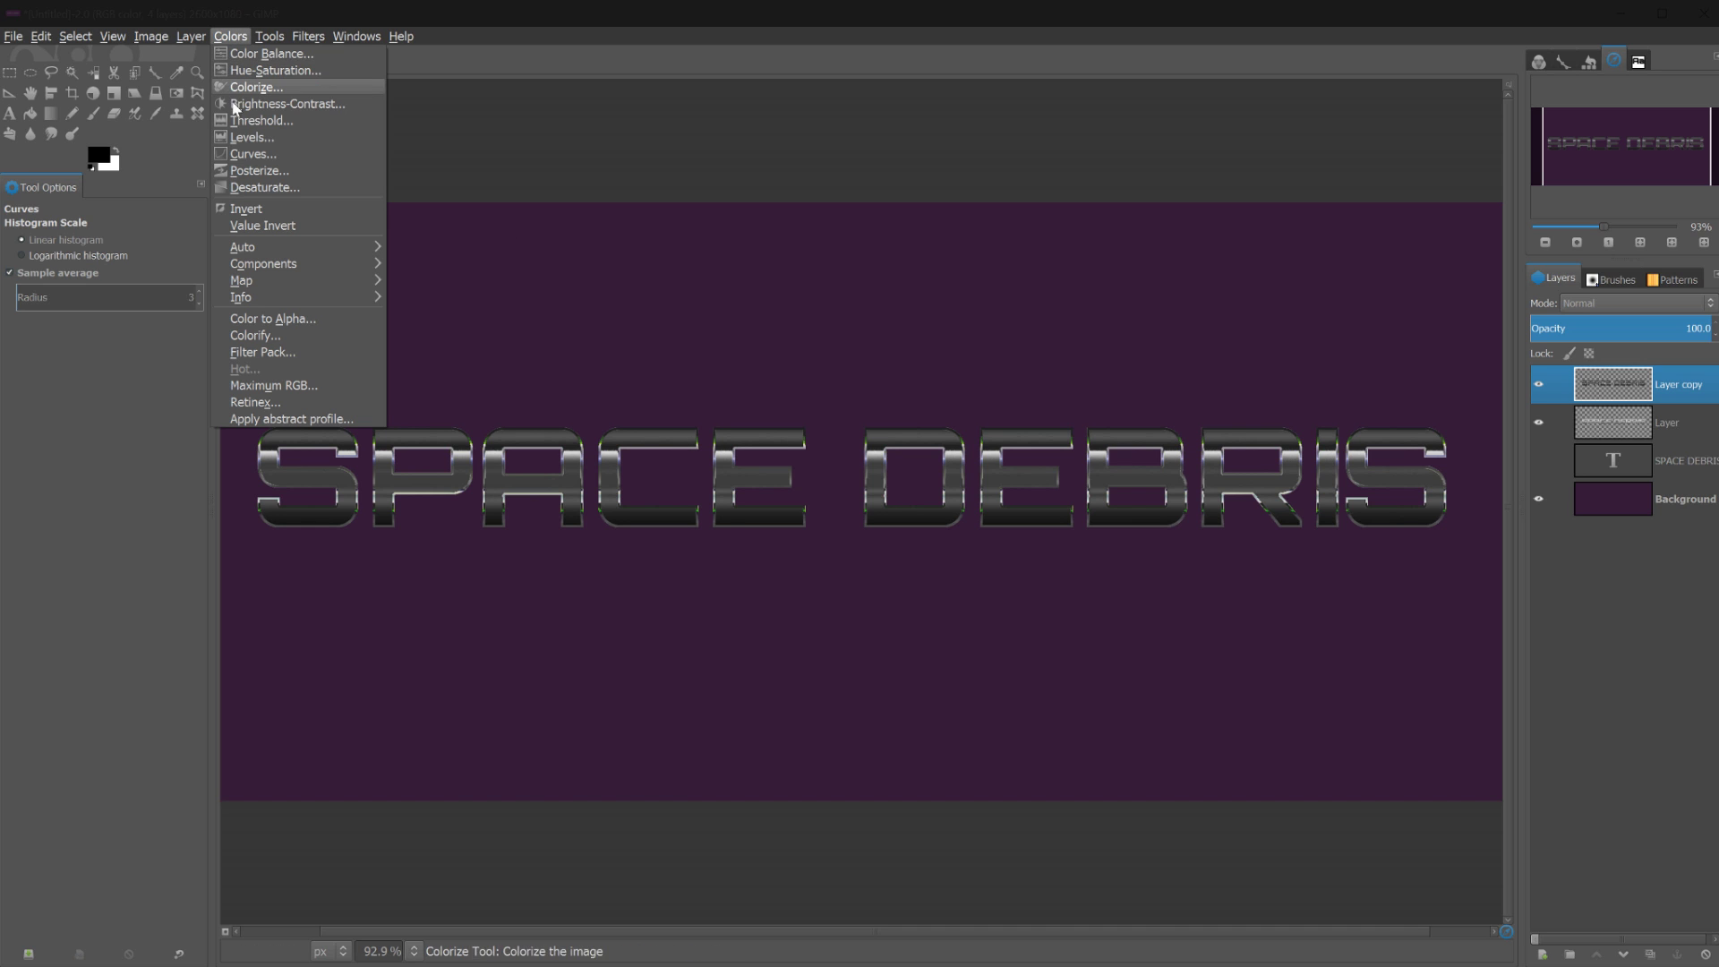
{"action": "left_click", "coordinate": [264, 187]}
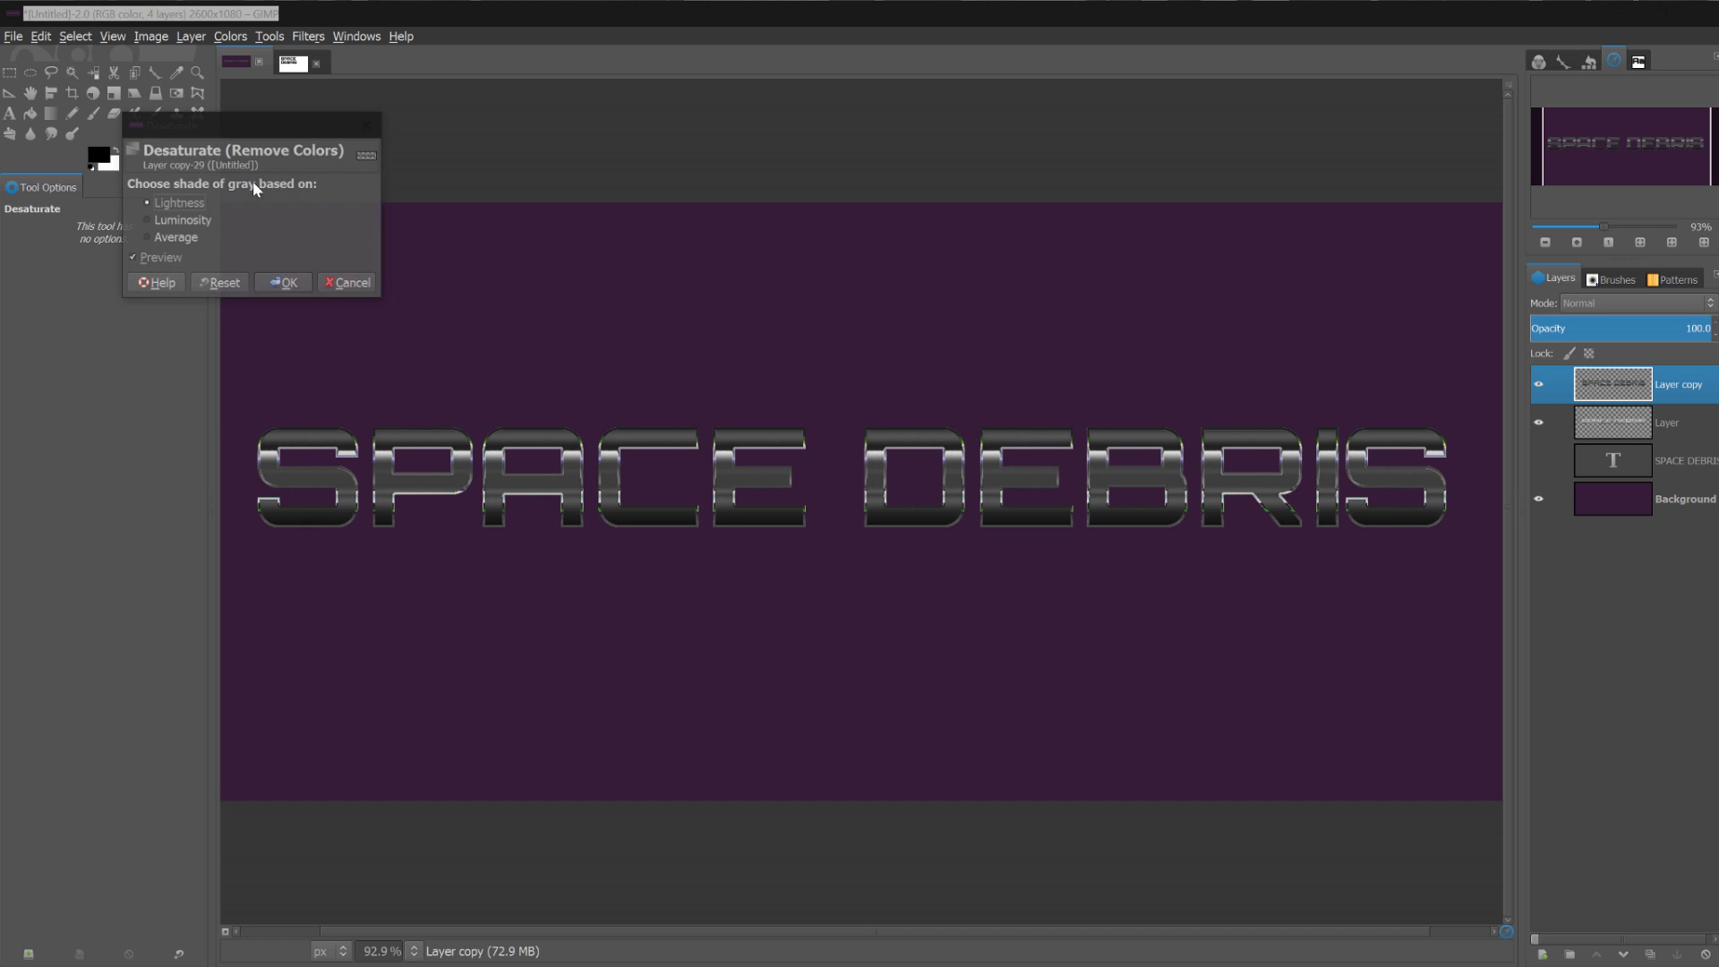
{"action": "left_click", "coordinate": [282, 284]}
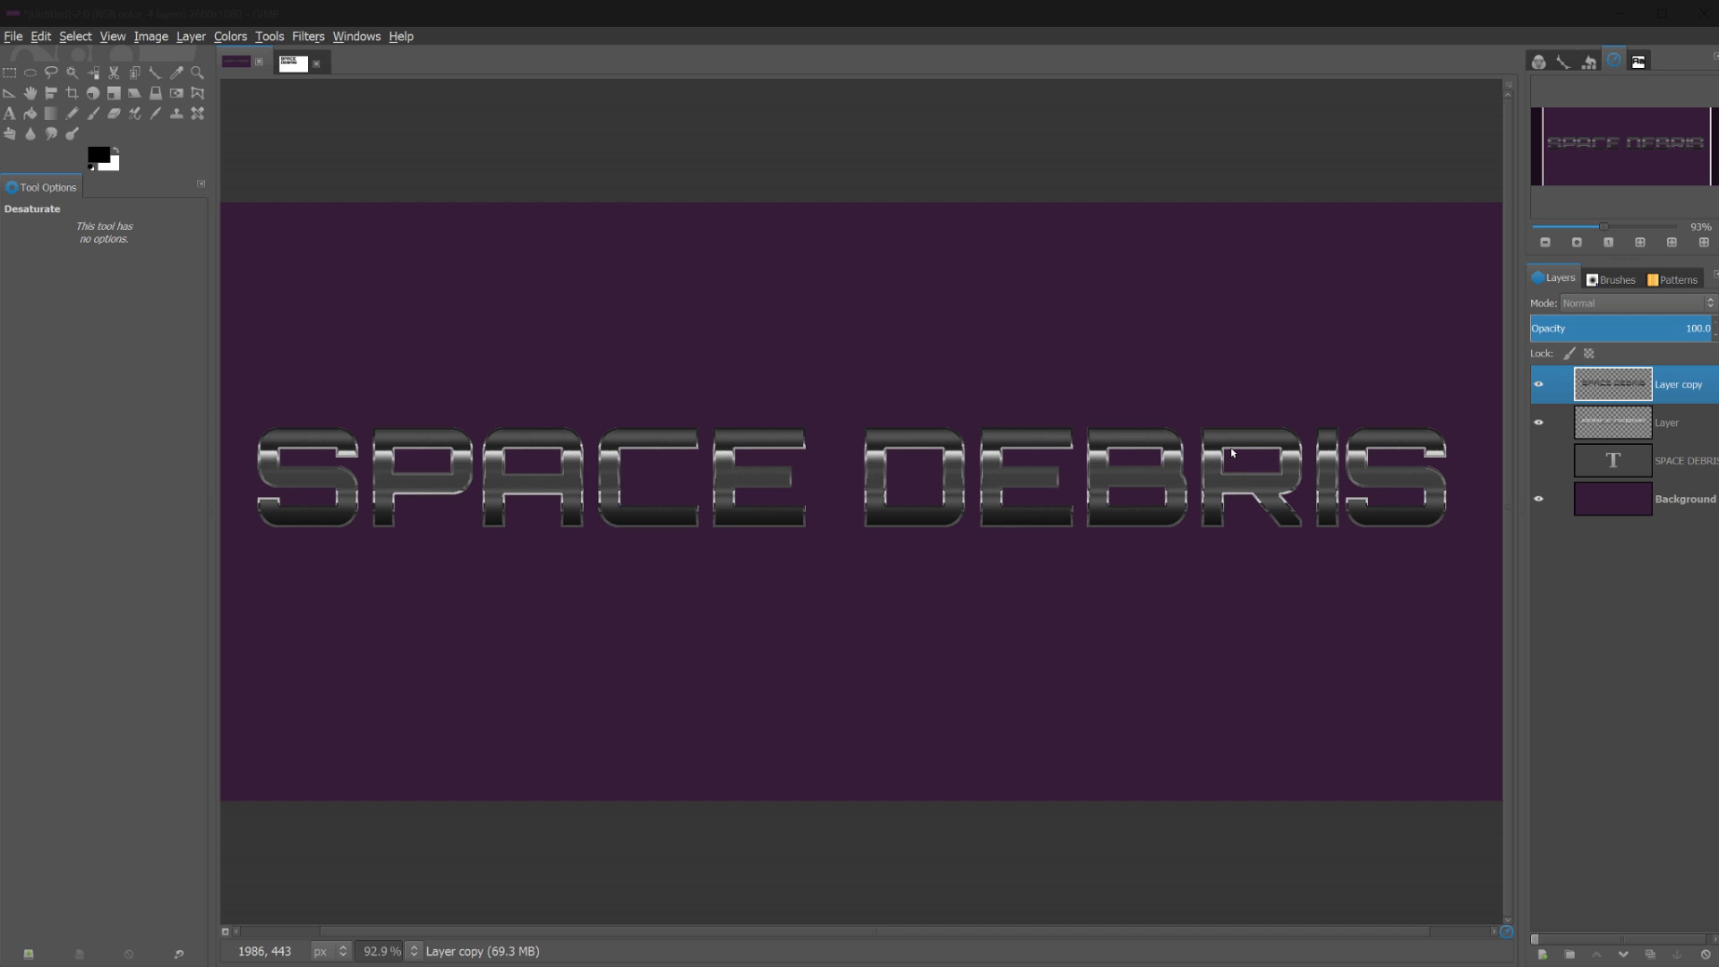
Make a selection from Layer copy's alpha and add two new transparent layers above it
{"action": "right_click", "coordinate": [1611, 390]}
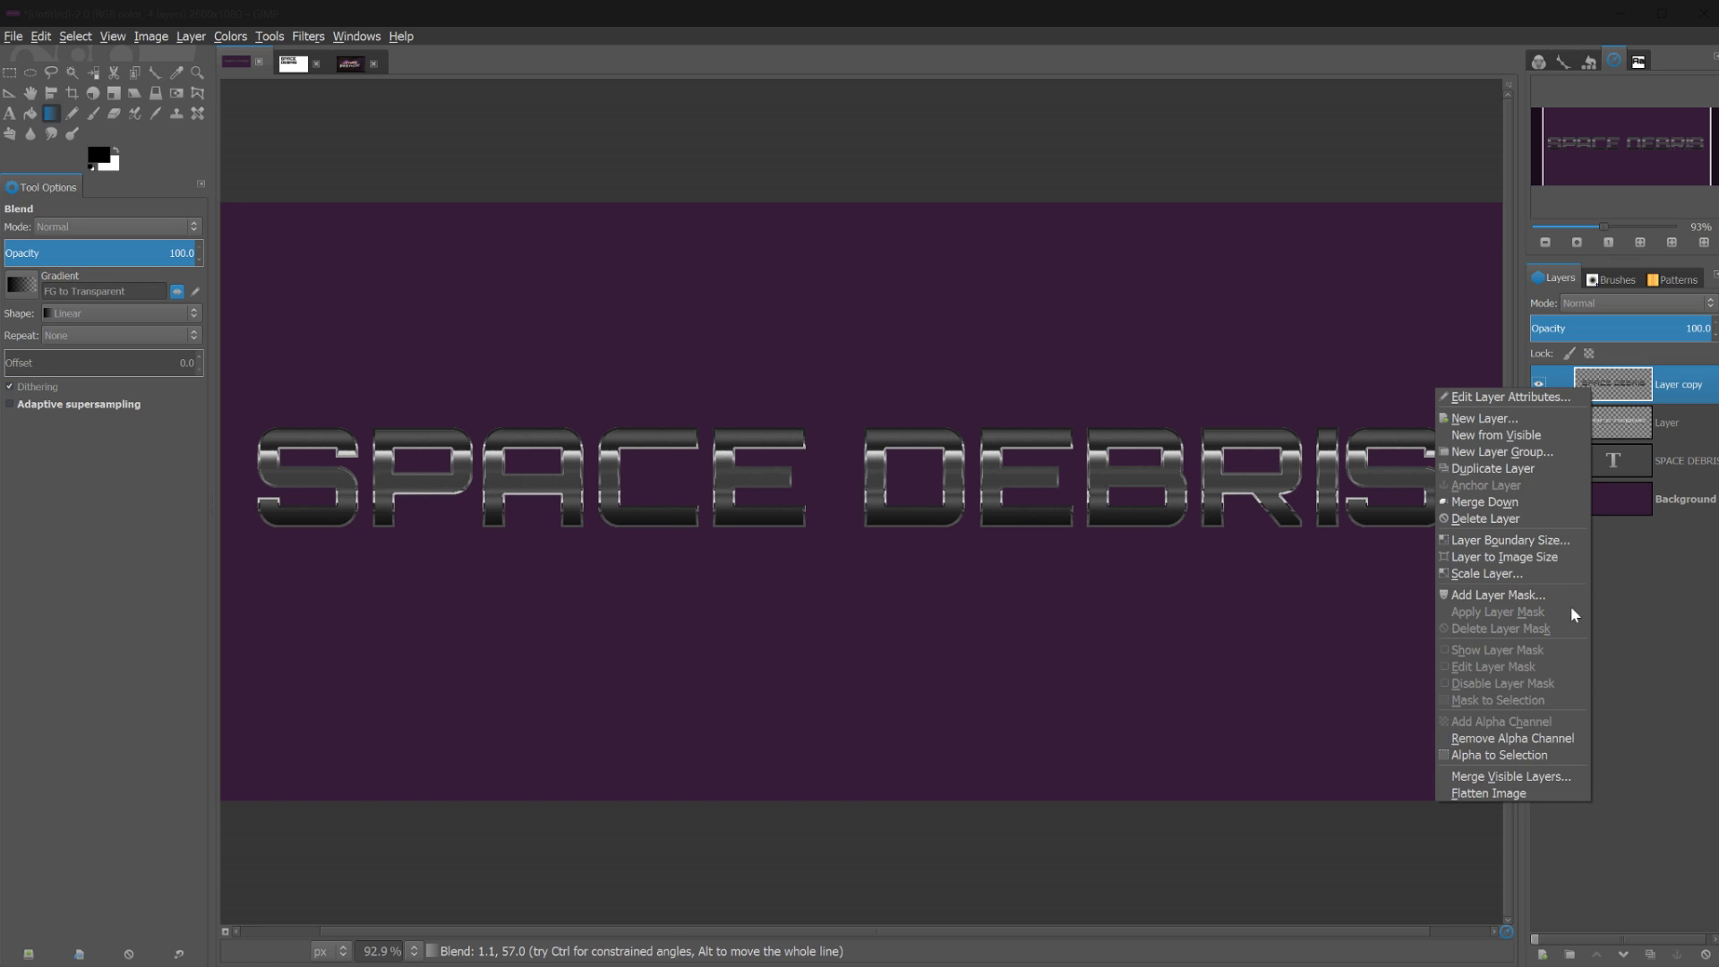
{"action": "left_click", "coordinate": [1506, 752]}
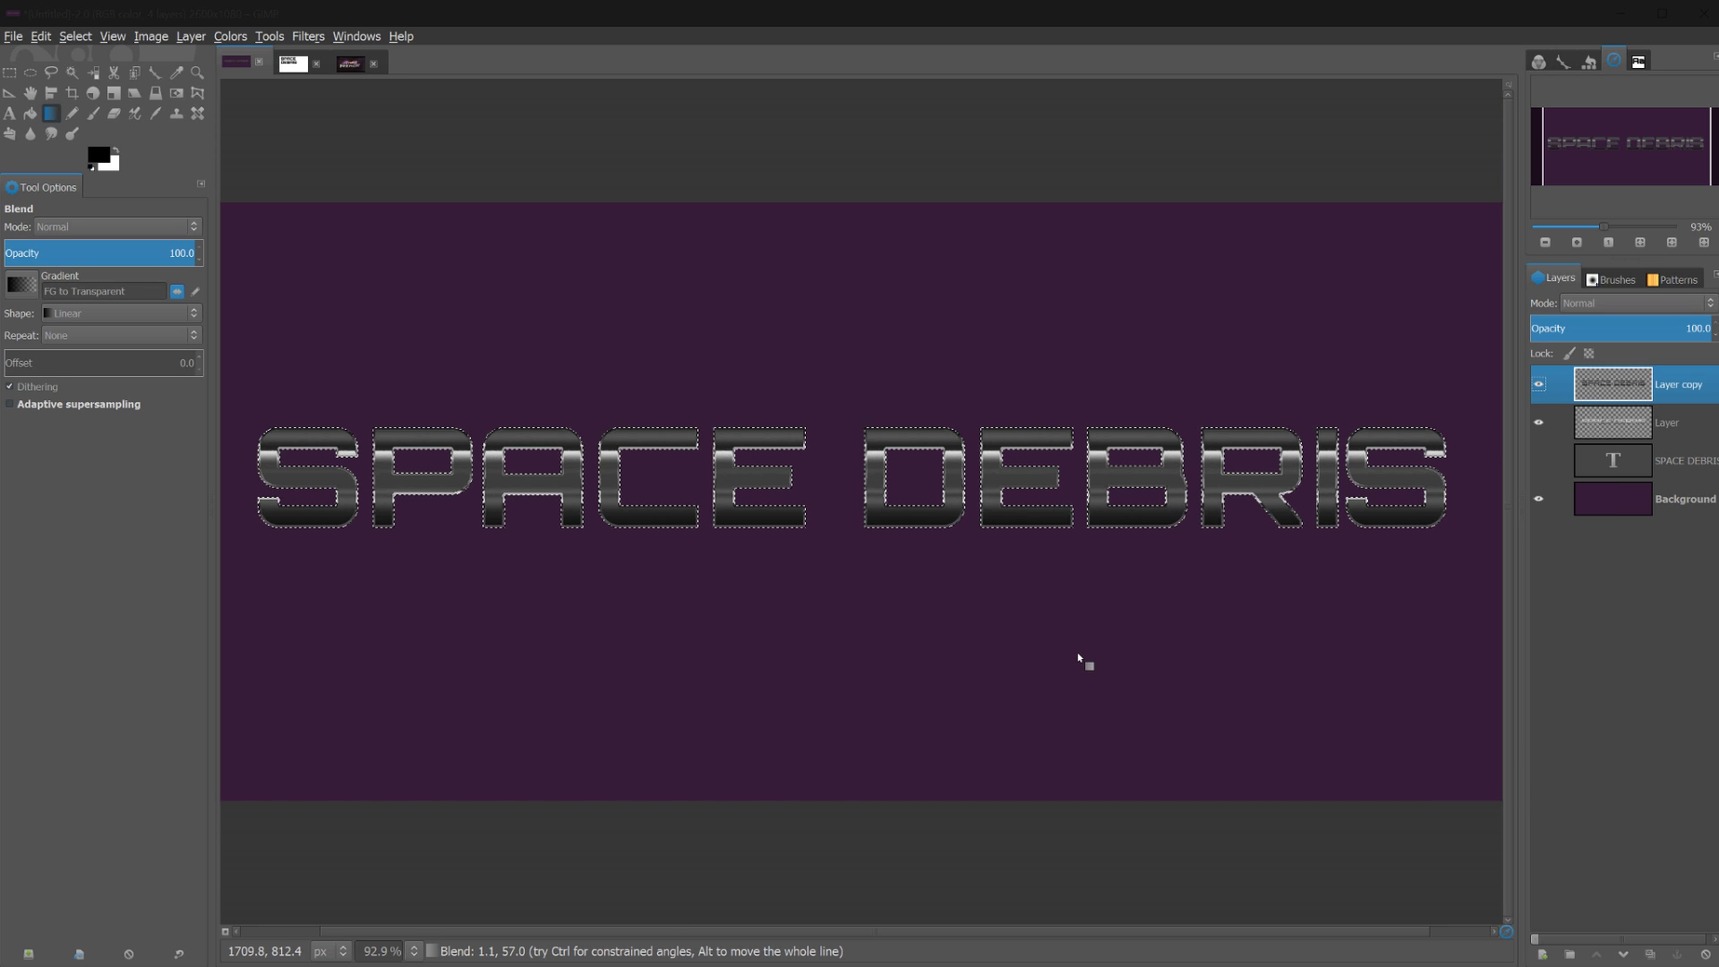
{"action": "key", "text": "shift+ctrl+n"}
{"action": "key", "text": "Return"}
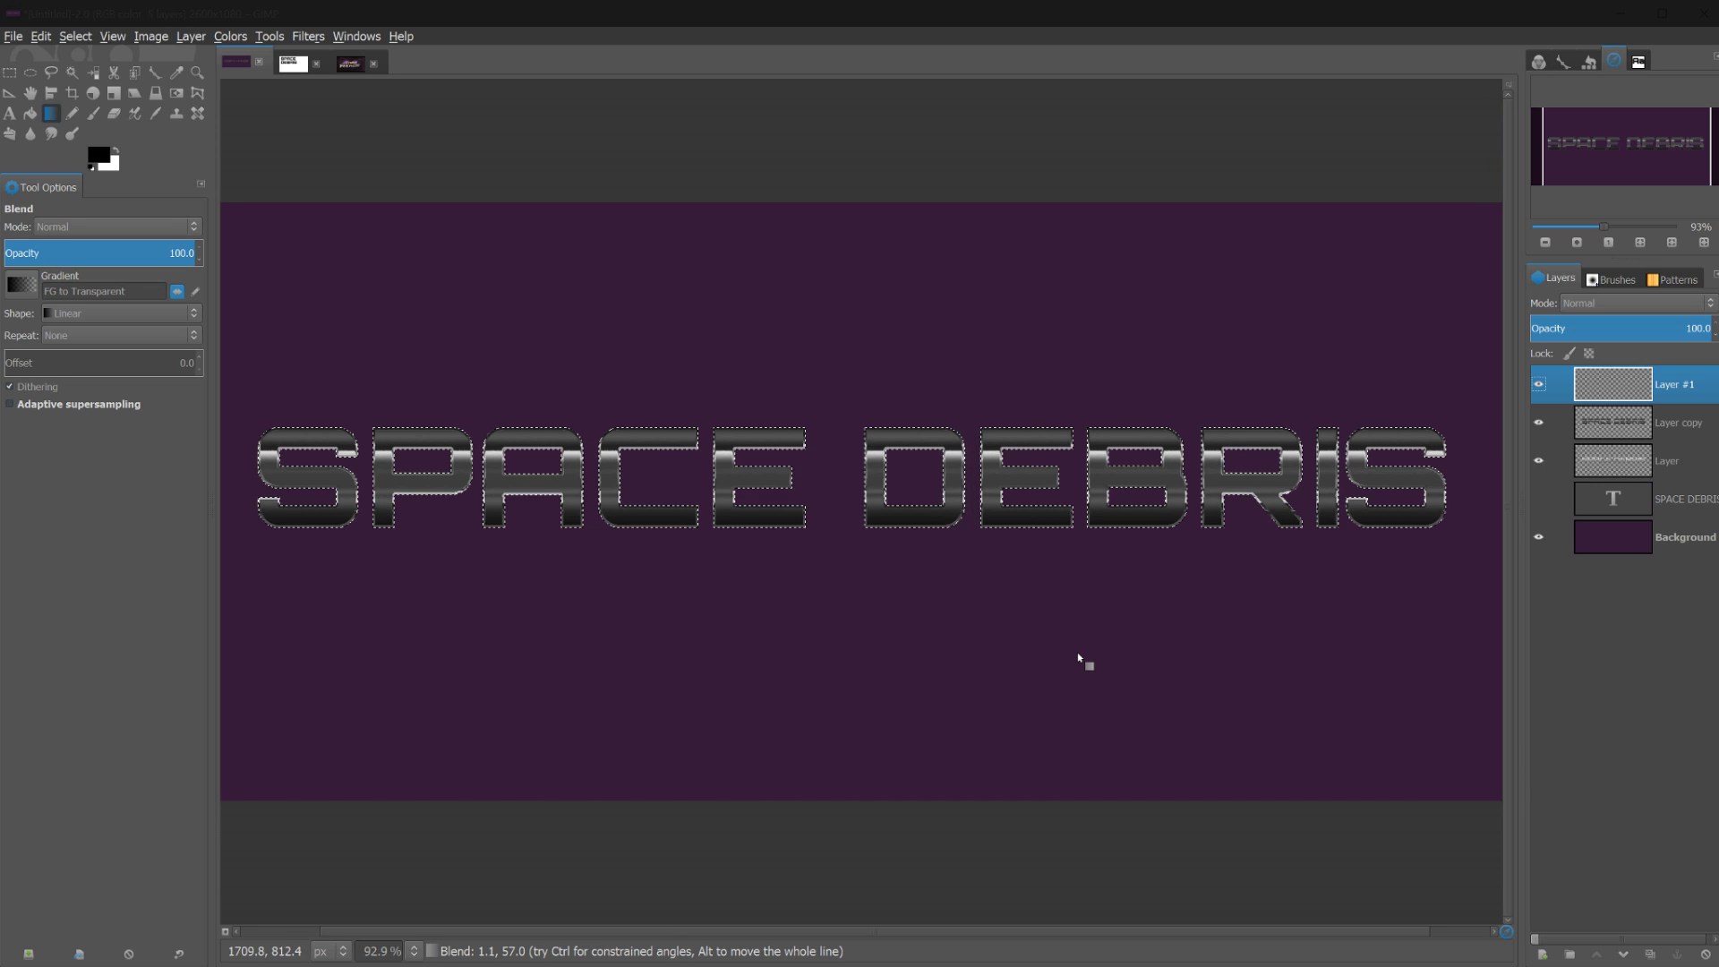
{"action": "key", "text": "Return"}
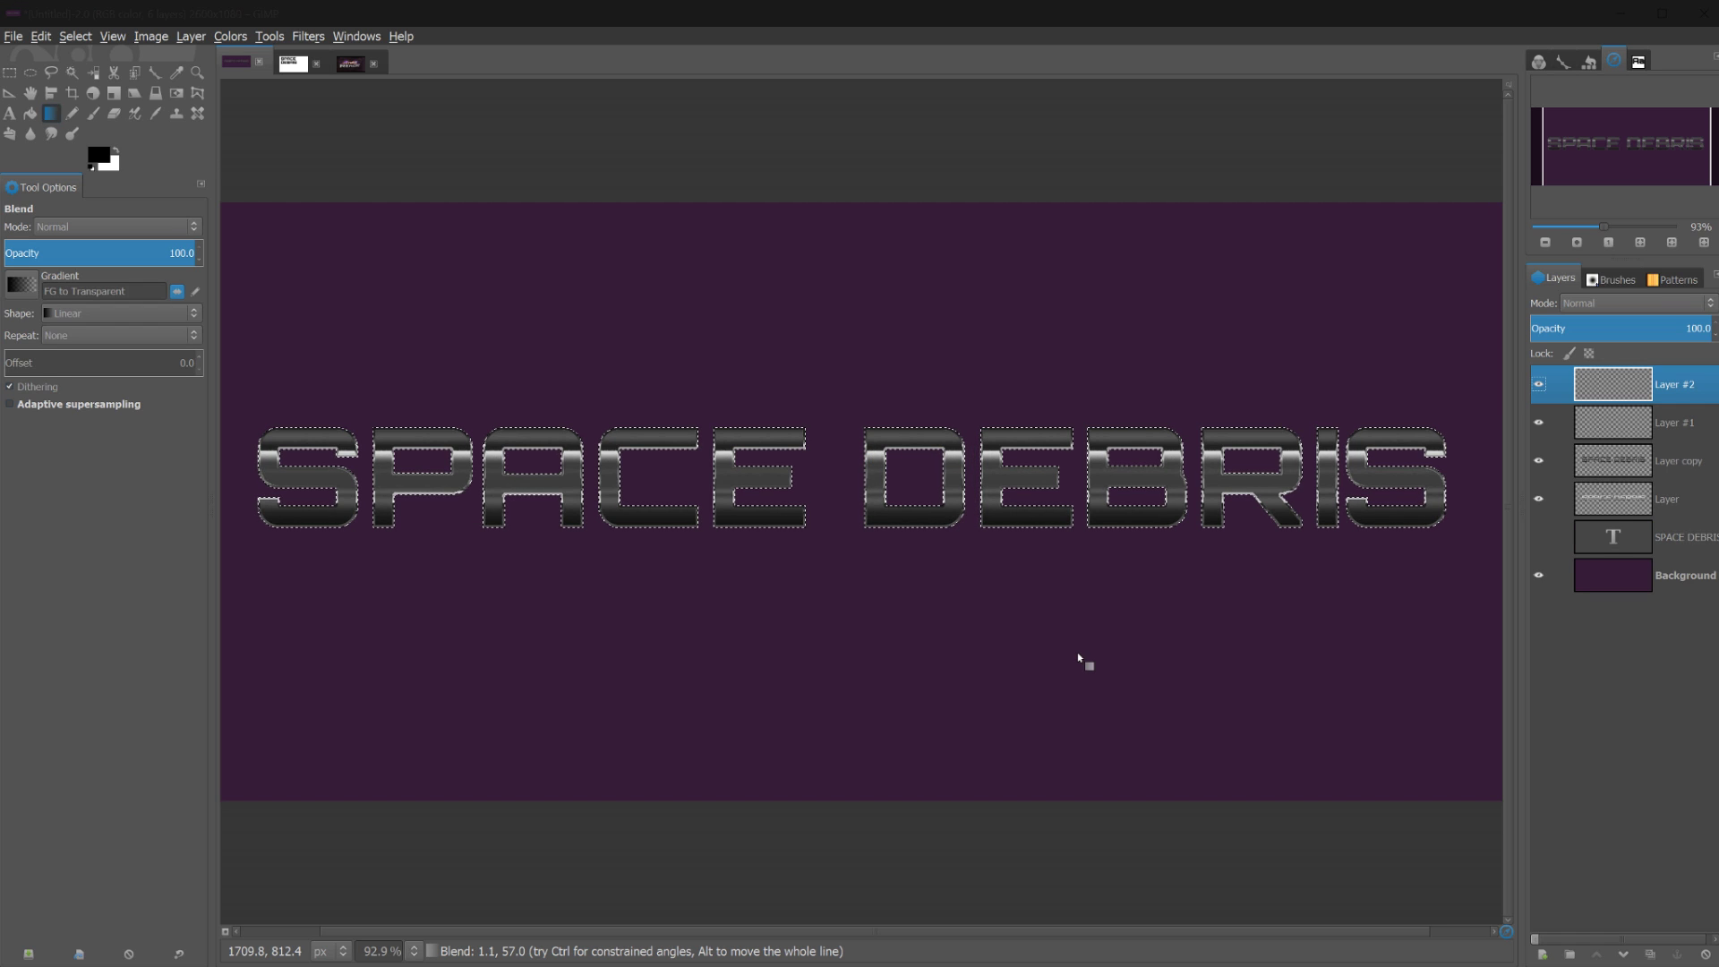
Intersect the letter selection with a rectangle of about 2258 × 142 px covering the letters' upper half
{"action": "left_click", "coordinate": [14, 74]}
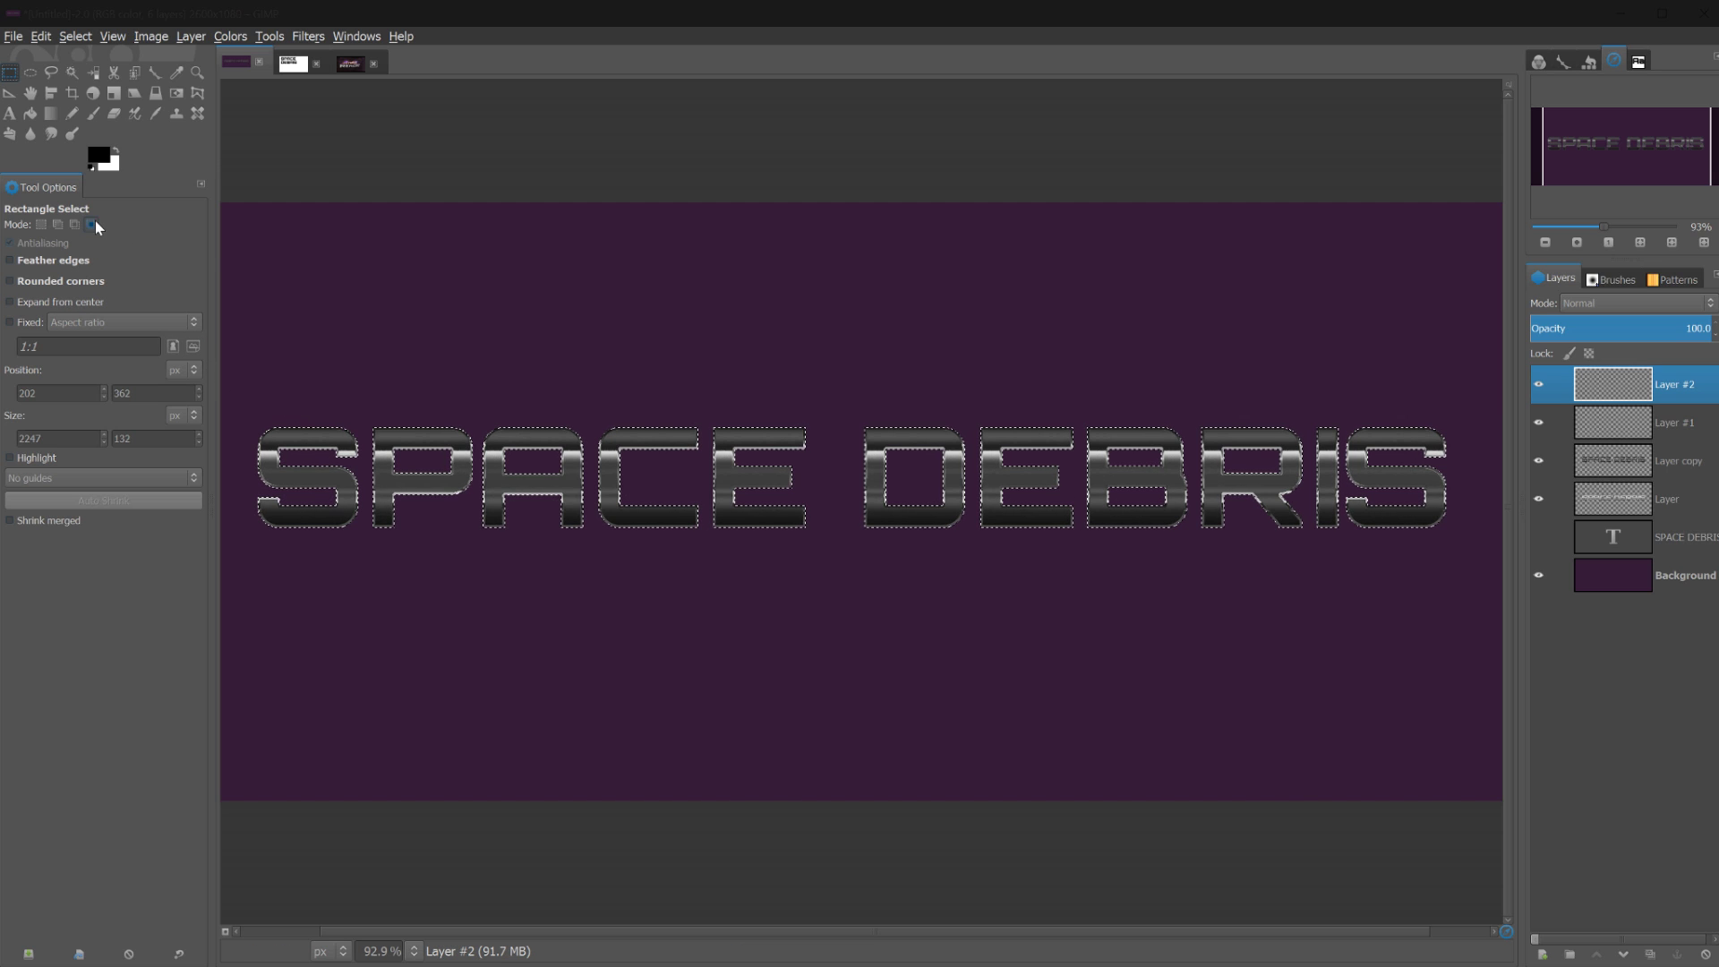
{"action": "left_click_drag", "start_coordinate": [248, 400], "coordinate": [1487, 482]}
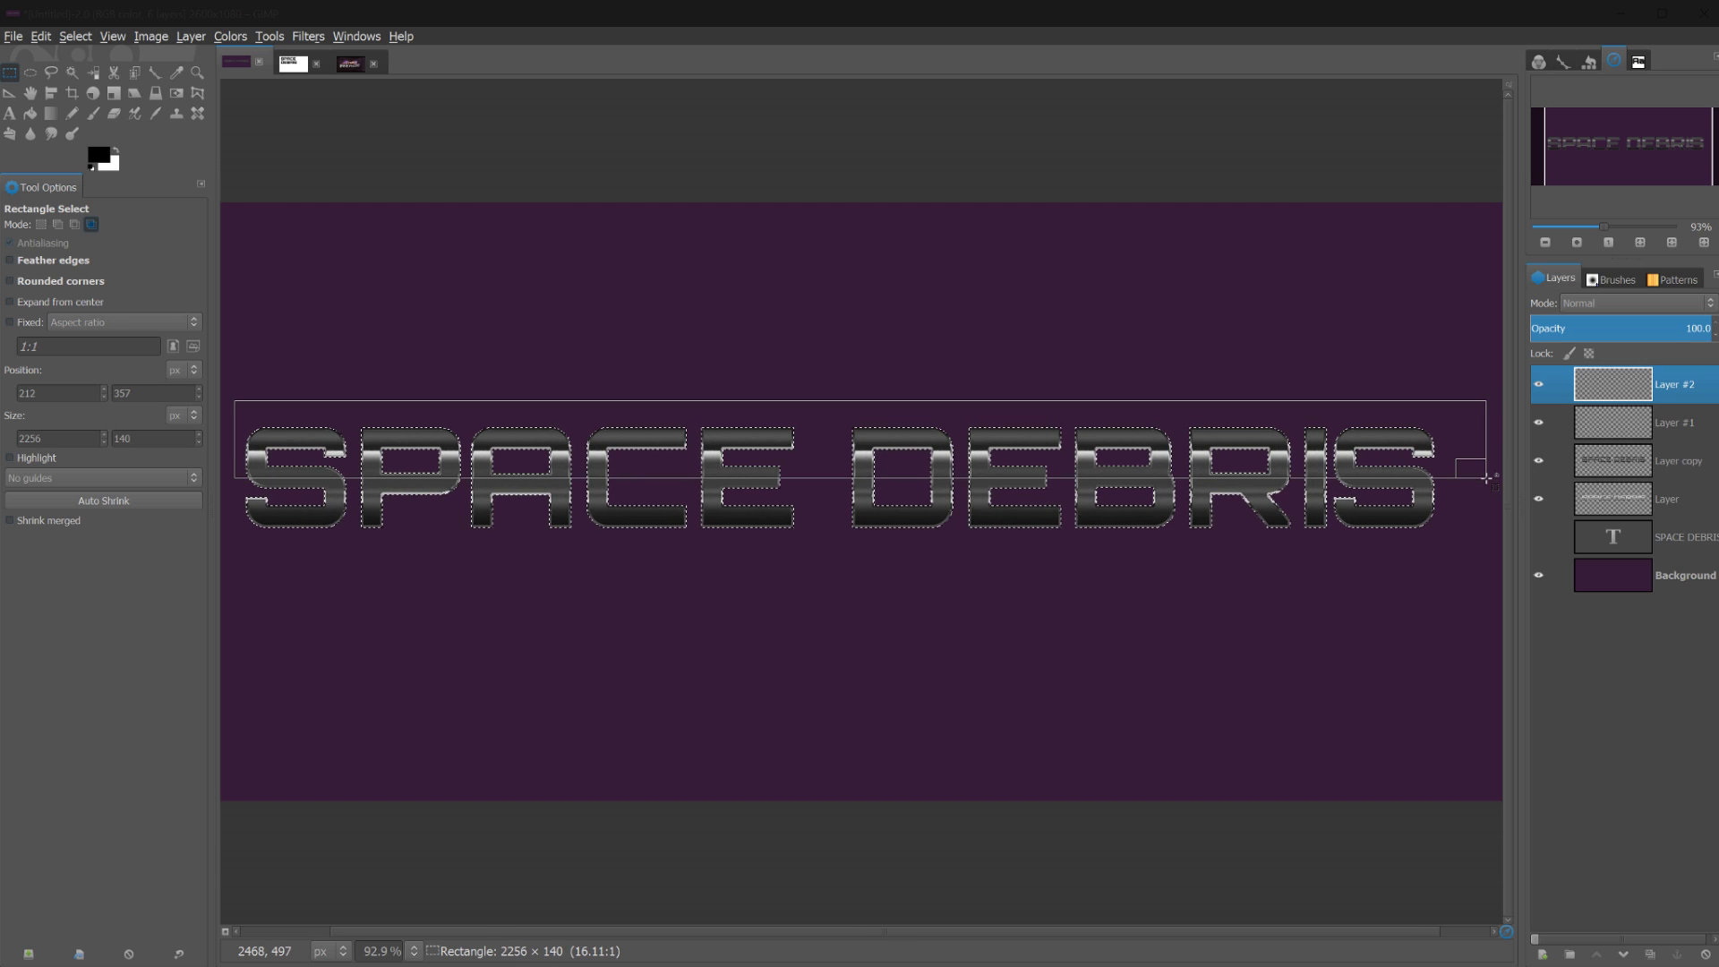
{"action": "left_click_drag", "start_coordinate": [1487, 479], "coordinate": [1487, 478]}
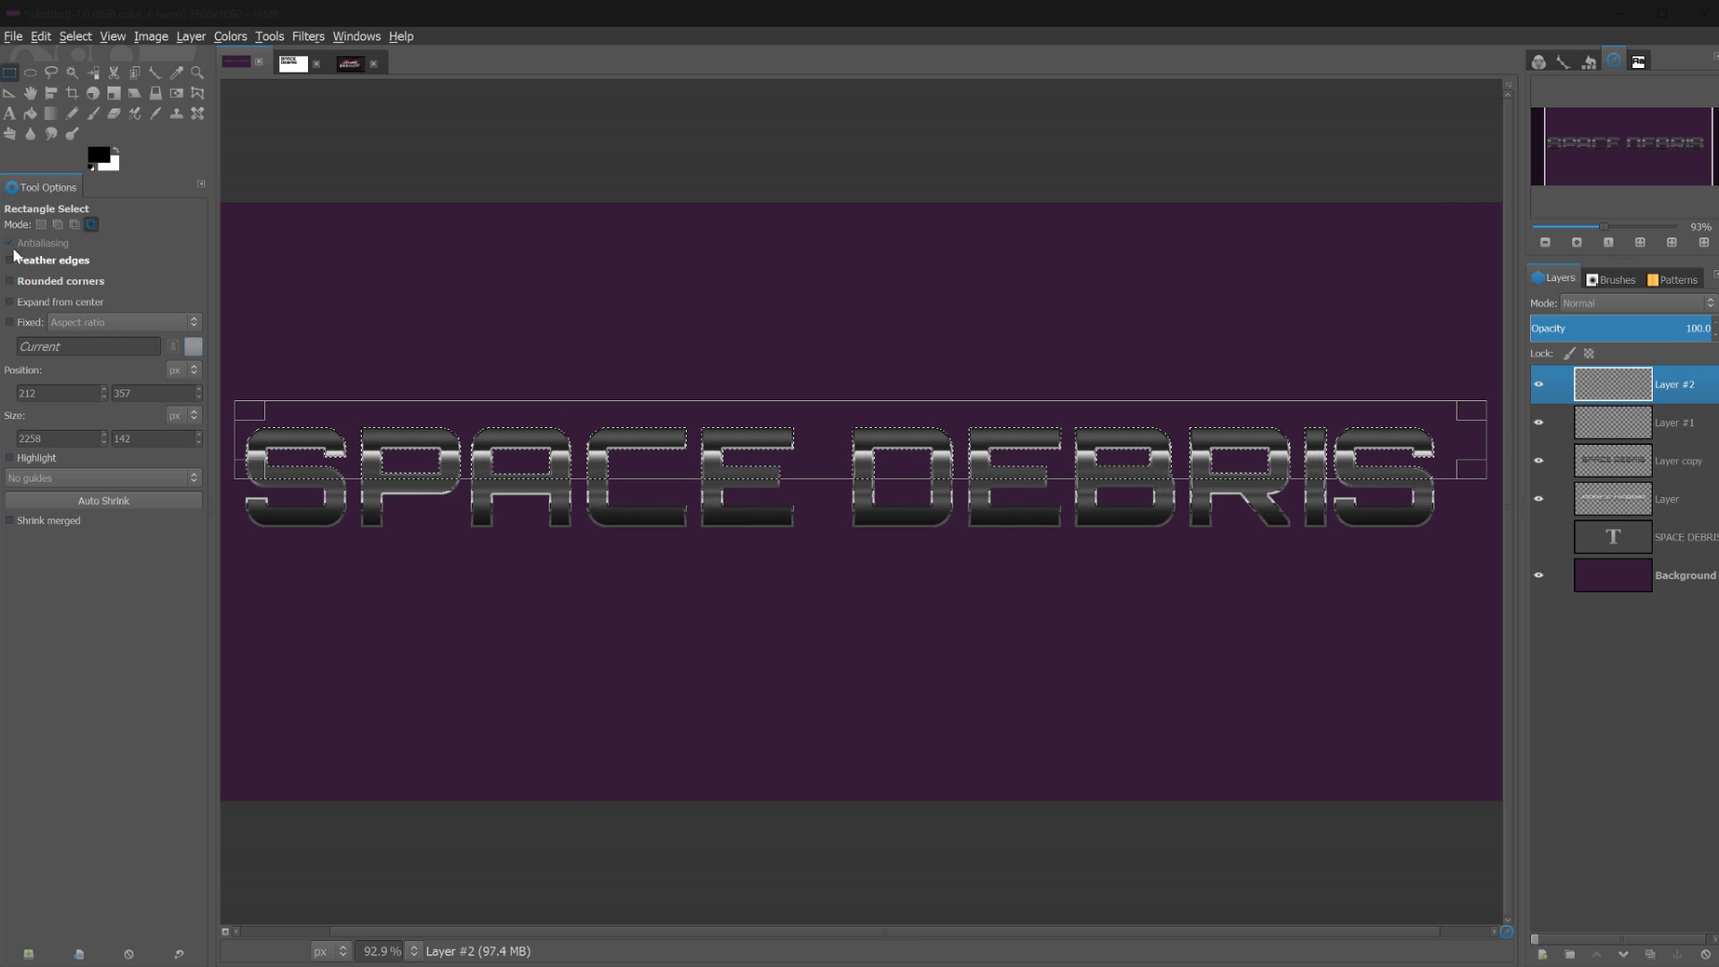
Blend a white FG to Transparent linear gradient on Layer #2 upward from the middle of the letters within the selection
{"action": "left_click", "coordinate": [52, 116]}
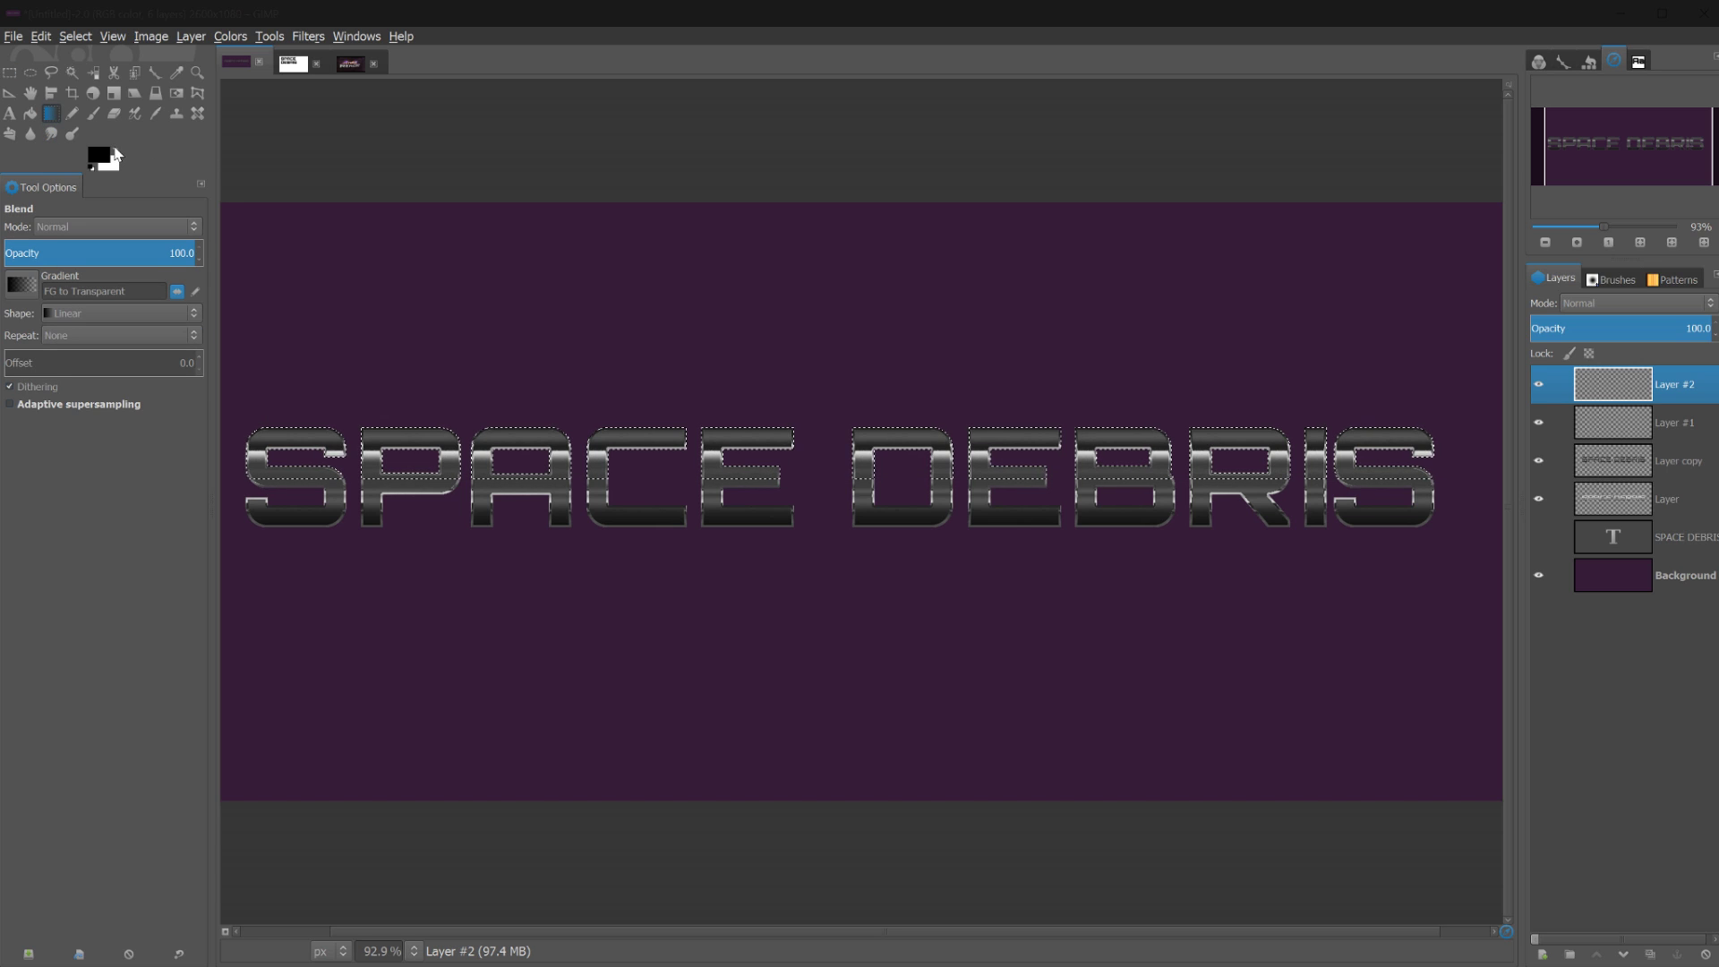
{"action": "left_click", "coordinate": [116, 154]}
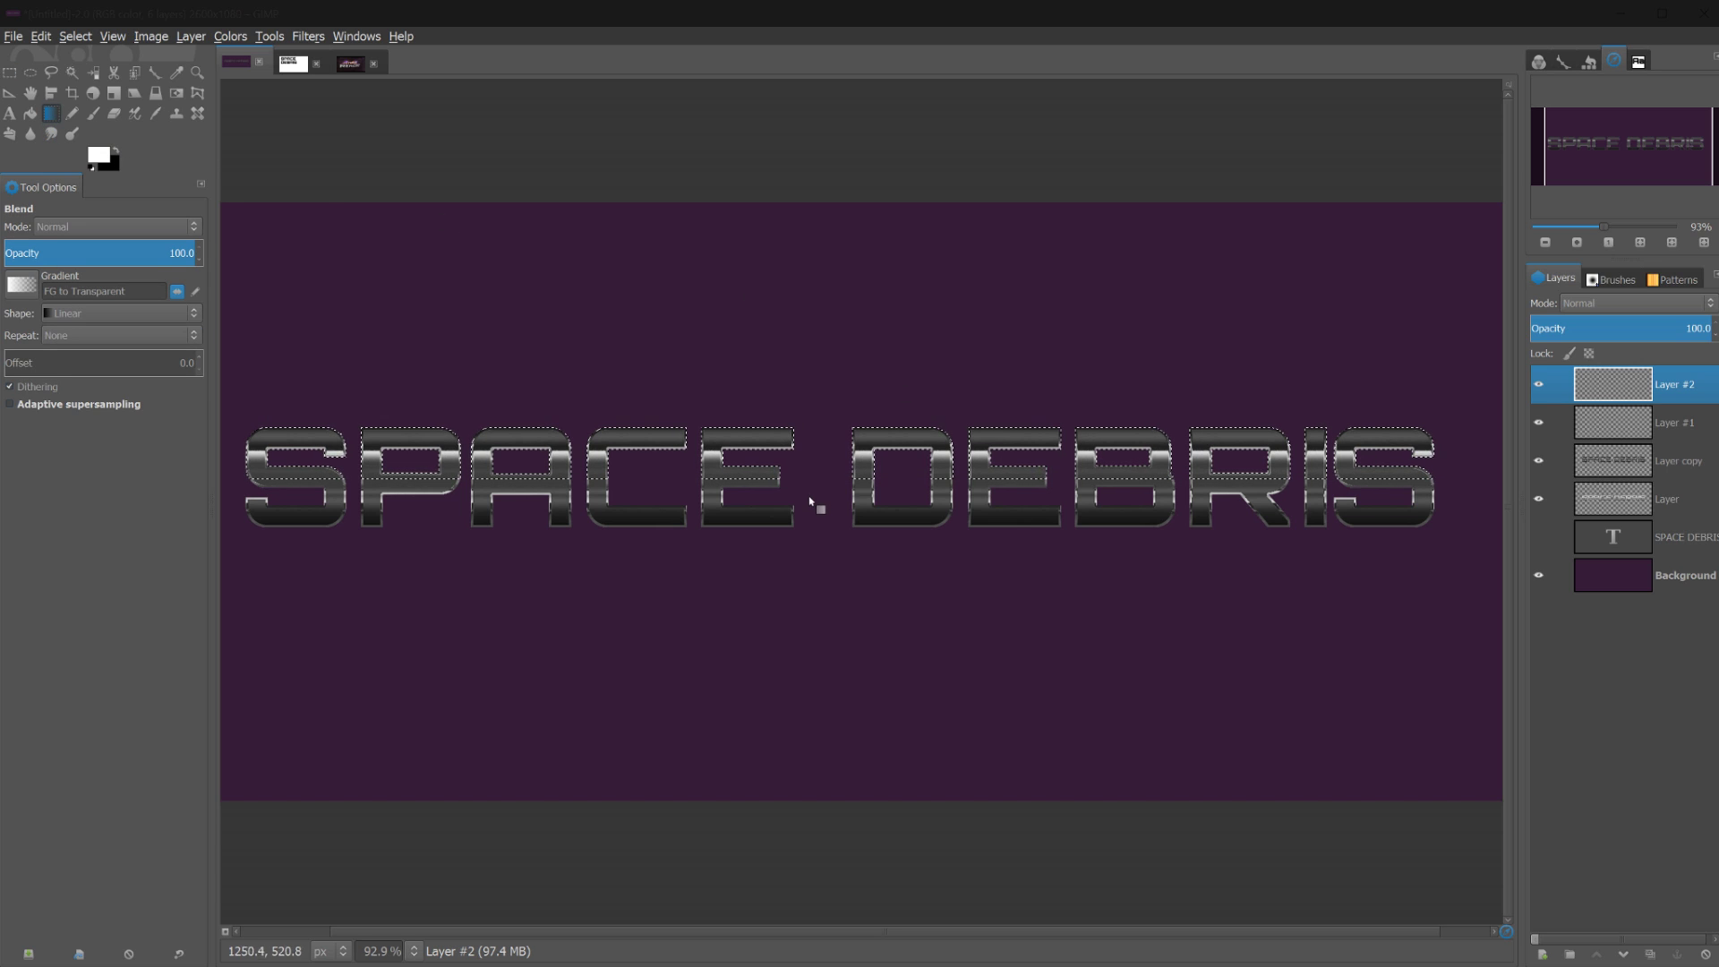
{"action": "left_click_drag", "start_coordinate": [791, 497], "coordinate": [534, 446]}
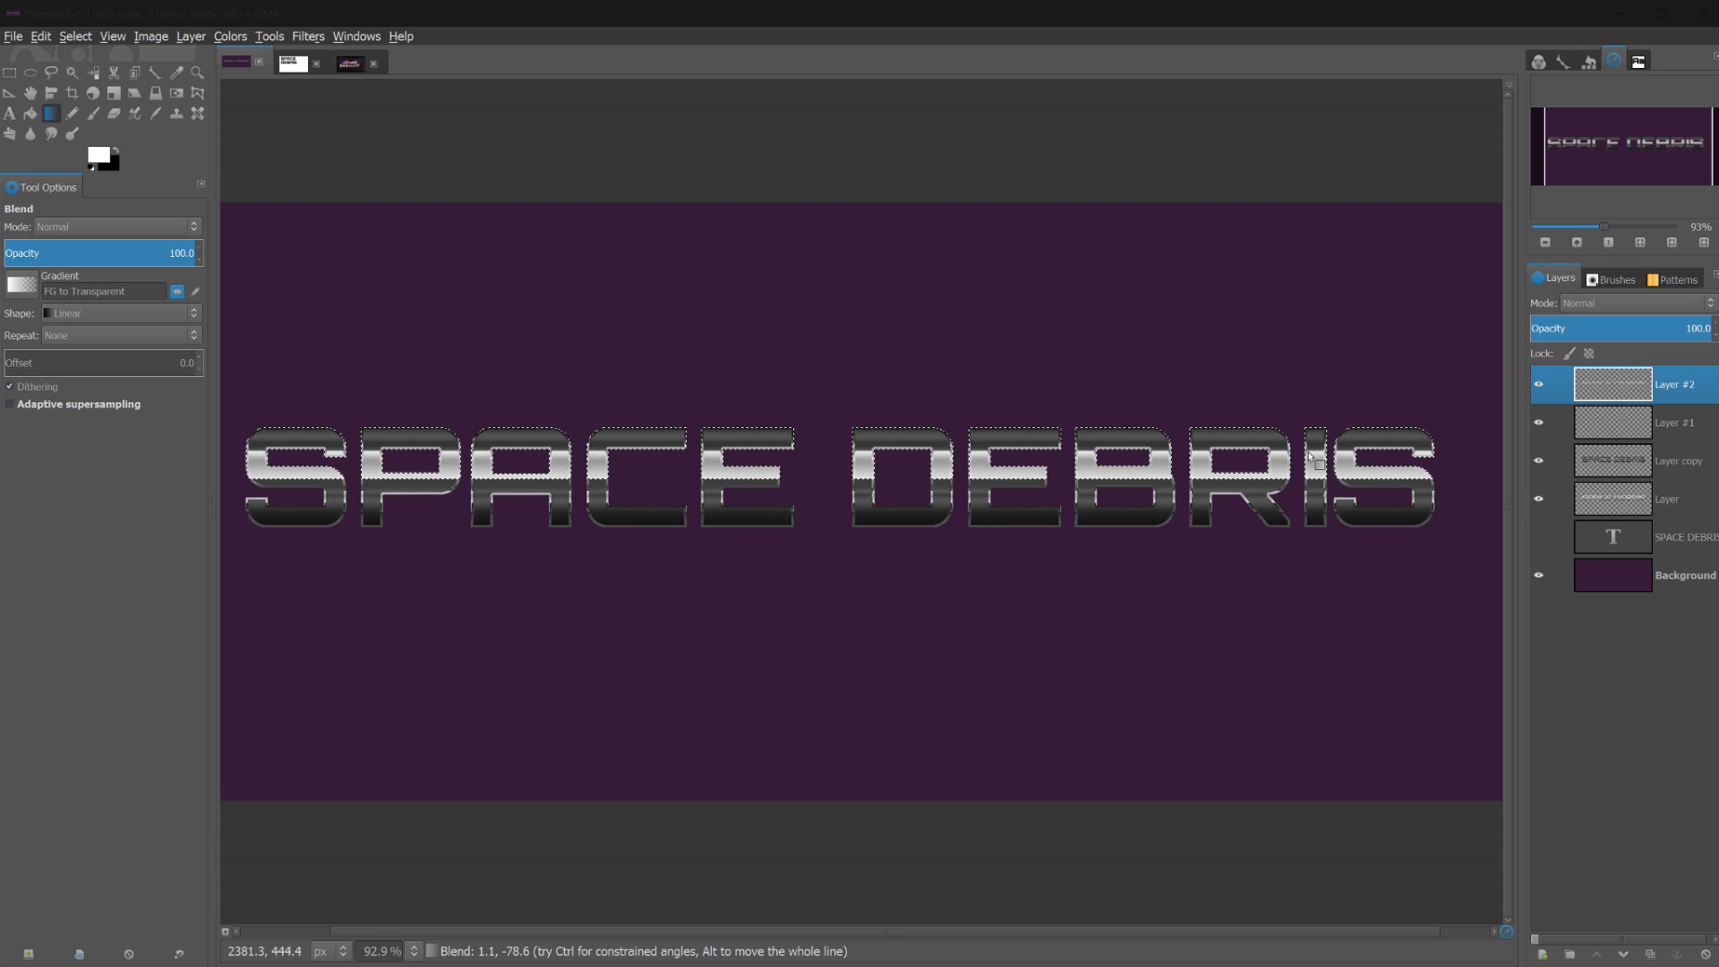
Blend a black FG to Transparent linear gradient on Layer #1 downward from the letters' upper edge, and remove the selection
{"action": "left_click", "coordinate": [1605, 427]}
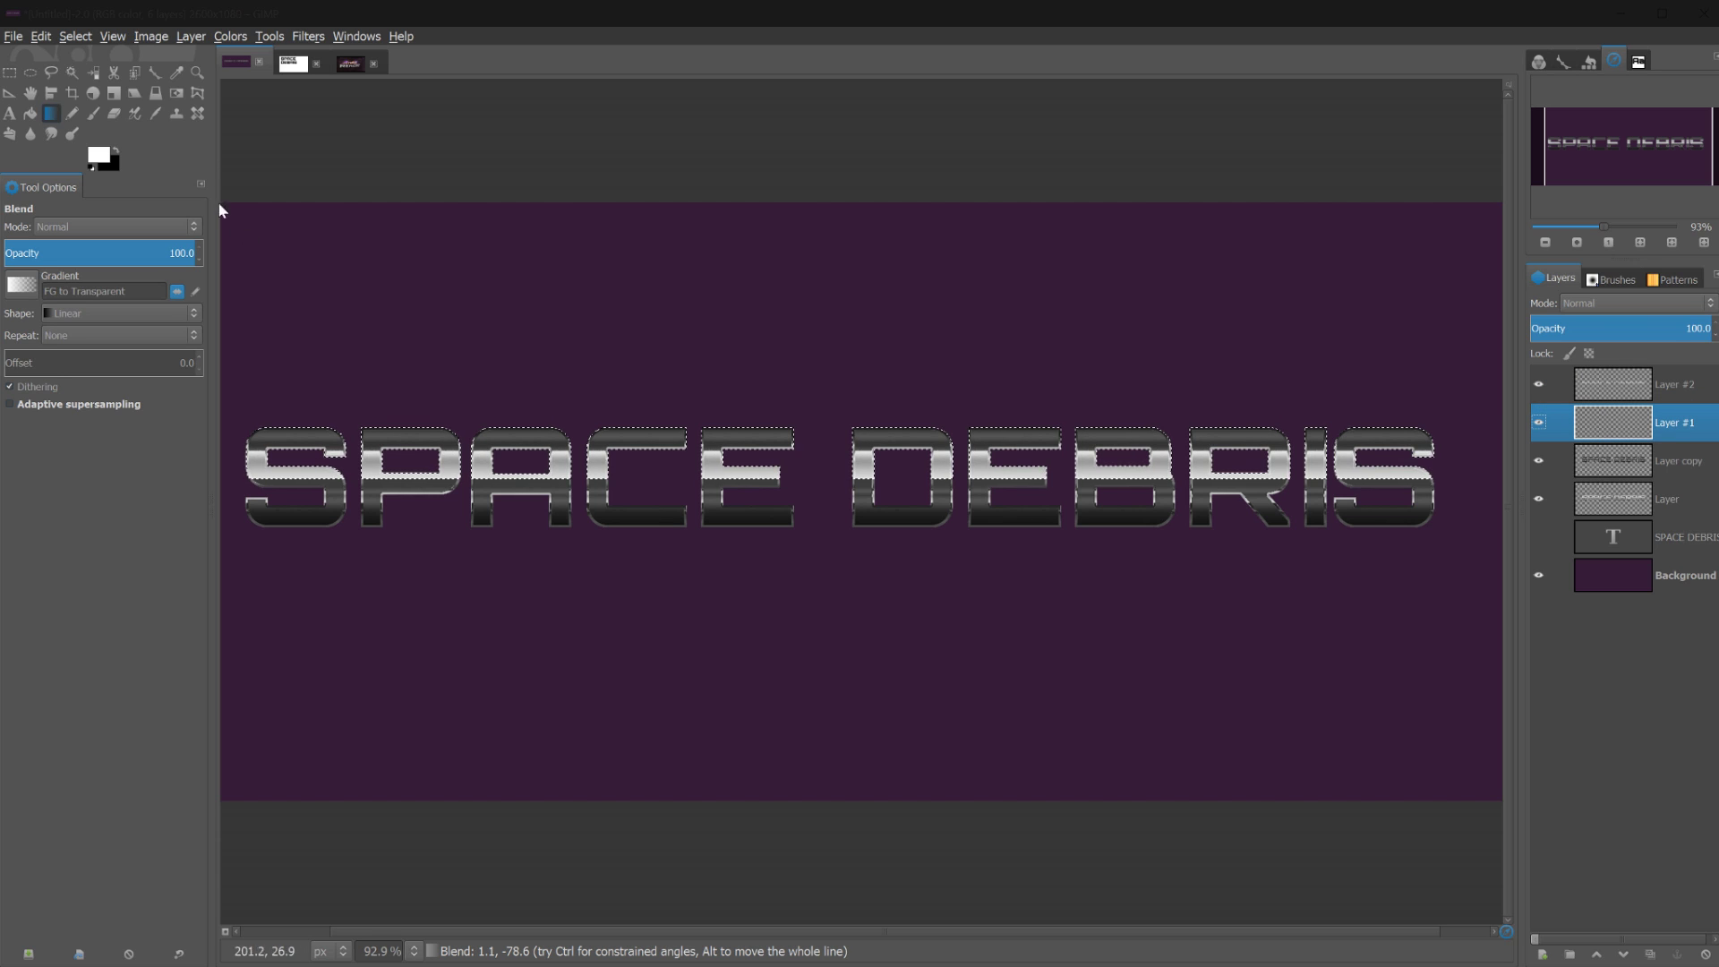
{"action": "left_click", "coordinate": [115, 153]}
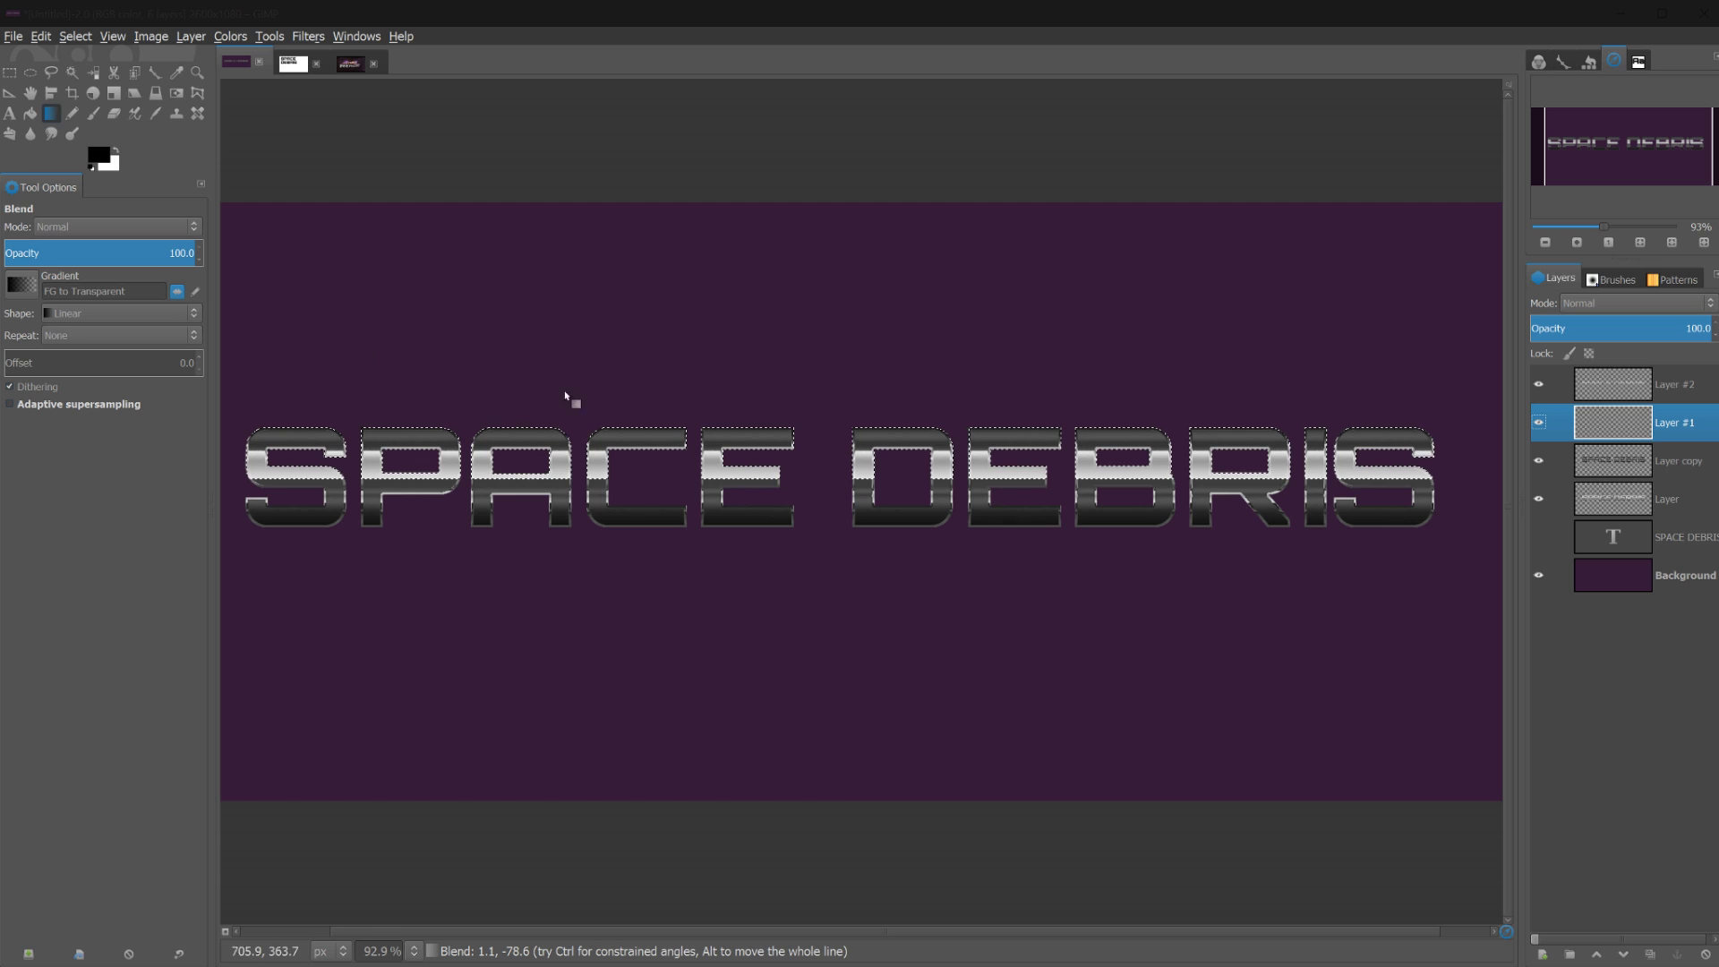
{"action": "left_click_drag", "start_coordinate": [588, 416], "coordinate": [570, 453]}
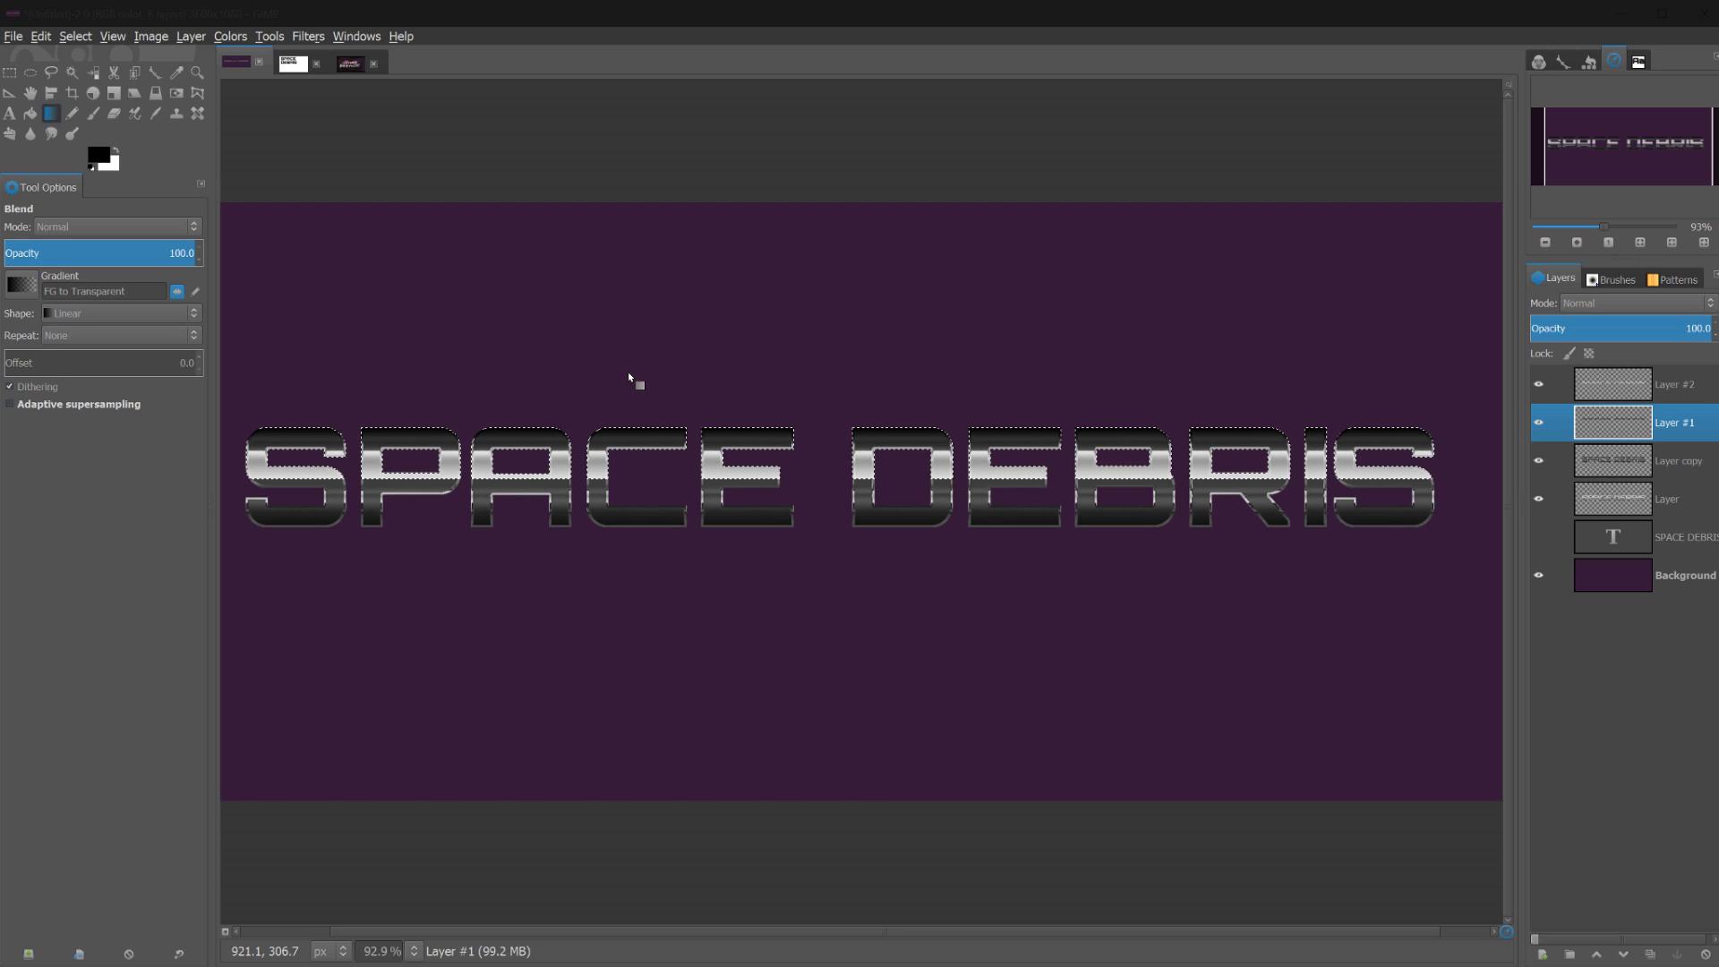
{"action": "key", "text": "ctrl+shift+a"}
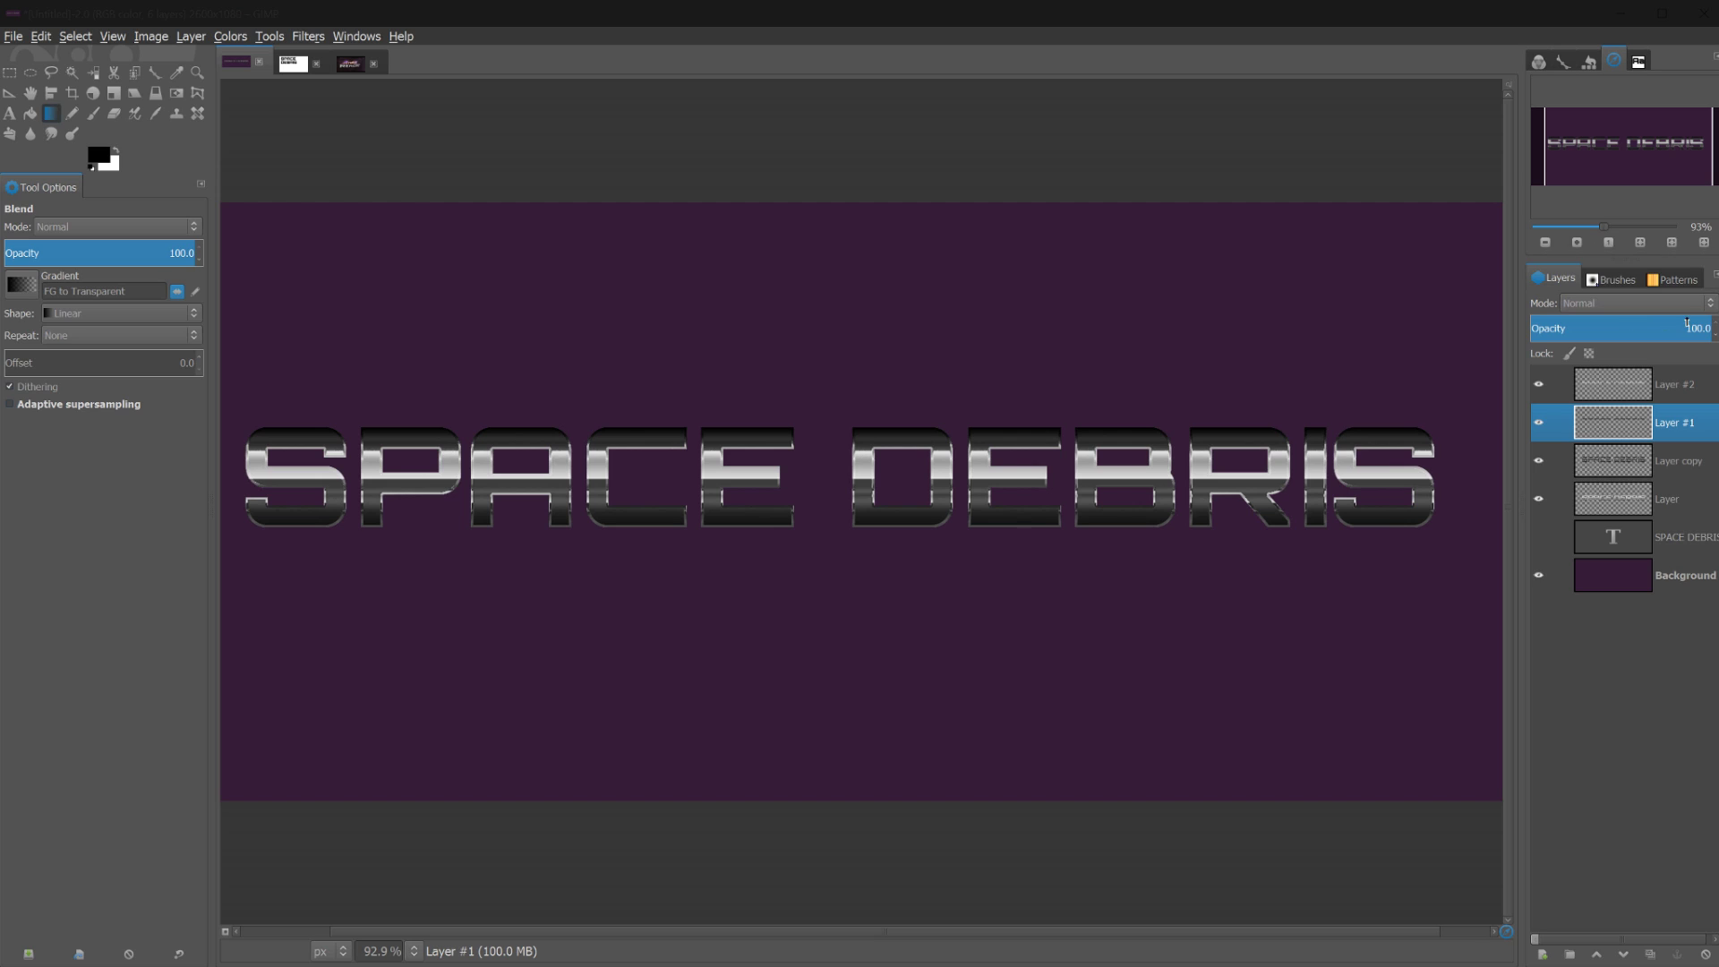
Lower the opacity of Layer #2 to about 73 and of Layer #1 to 53
{"action": "left_click_drag", "start_coordinate": [1701, 324], "coordinate": [1664, 324]}
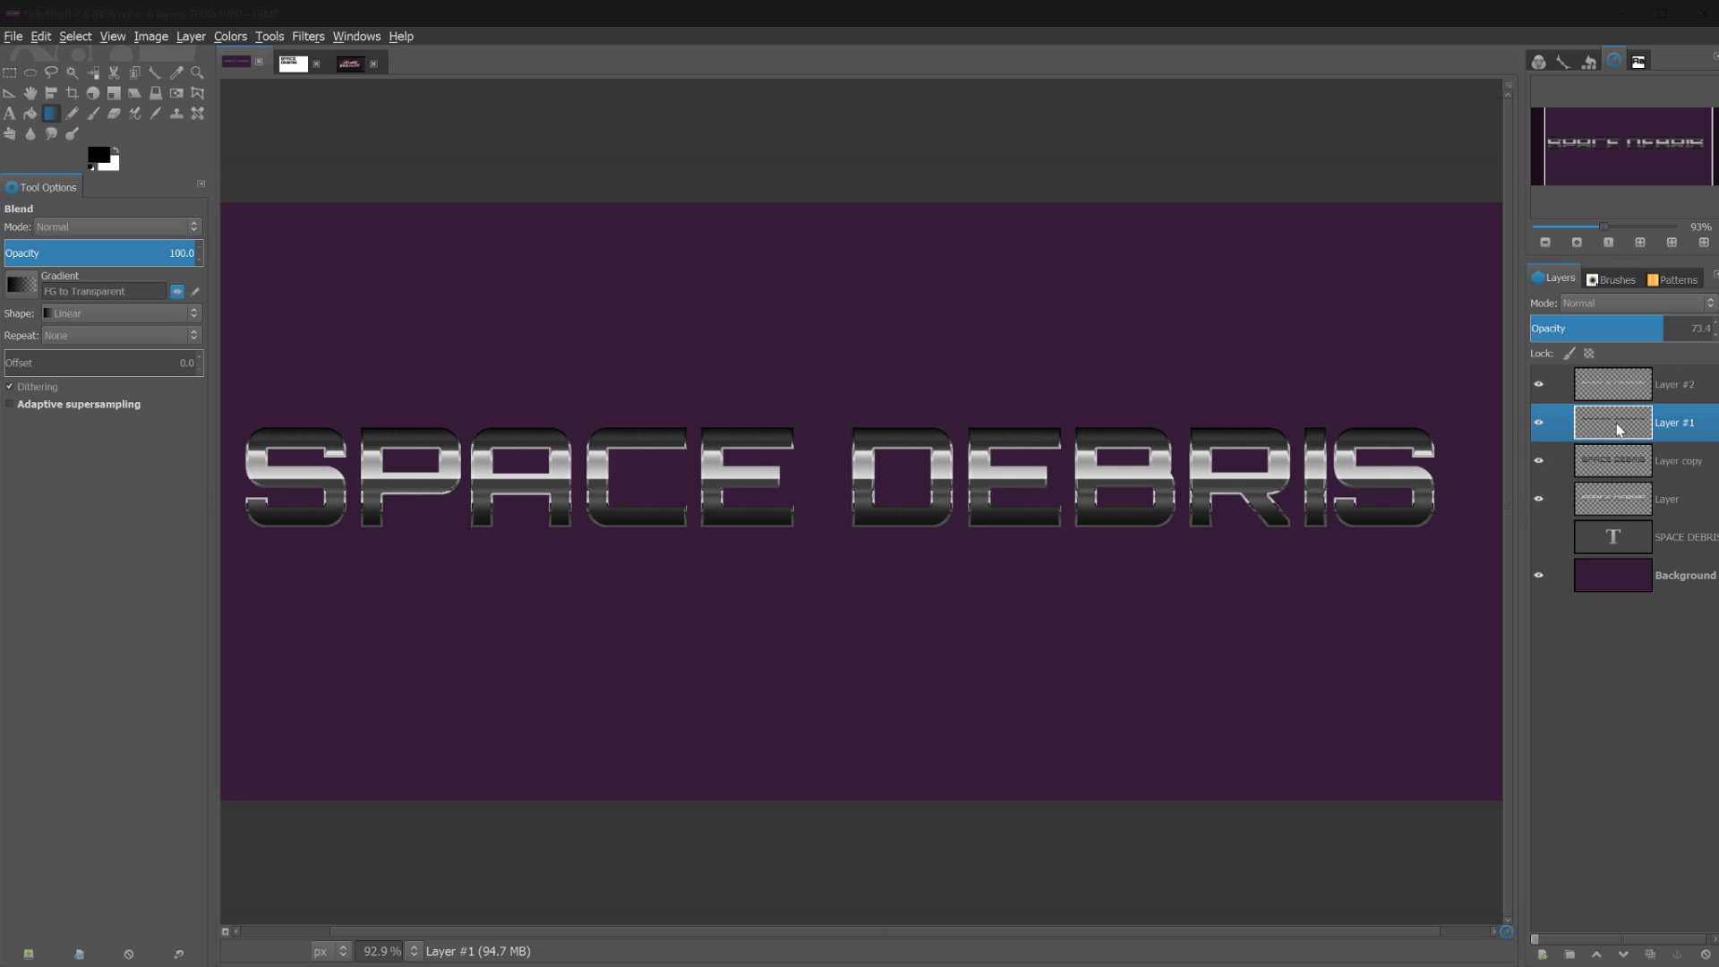
{"action": "left_click", "coordinate": [1629, 389]}
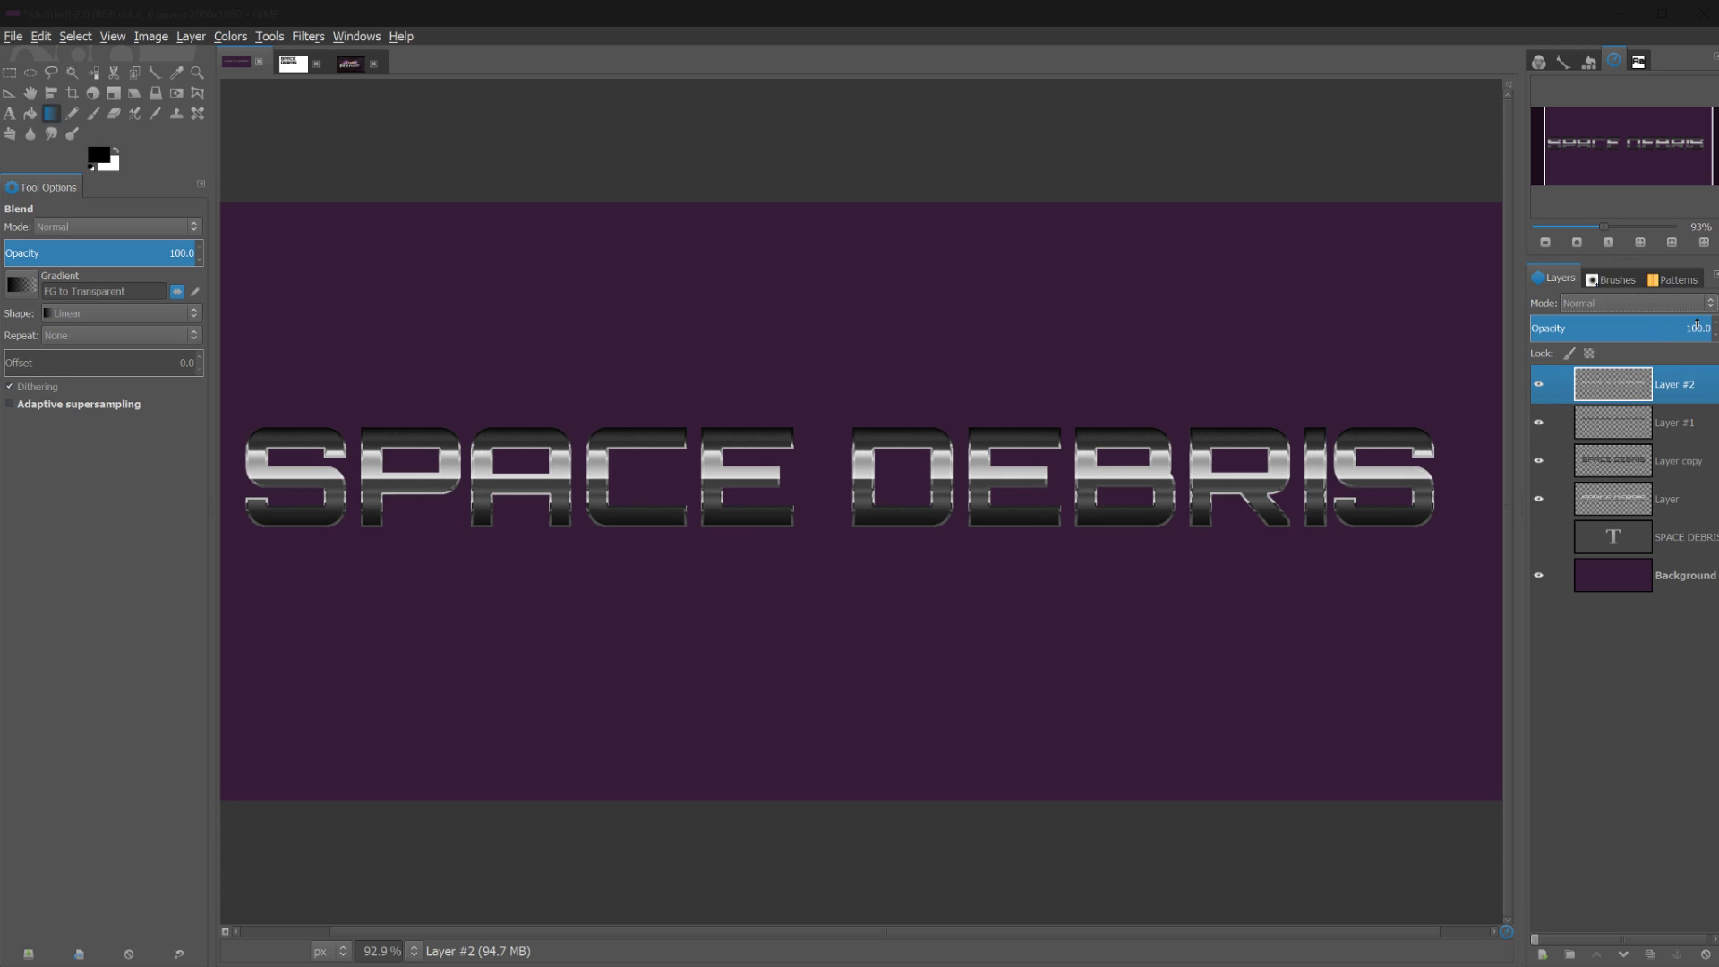
{"action": "left_click_drag", "start_coordinate": [1701, 328], "coordinate": [1663, 326]}
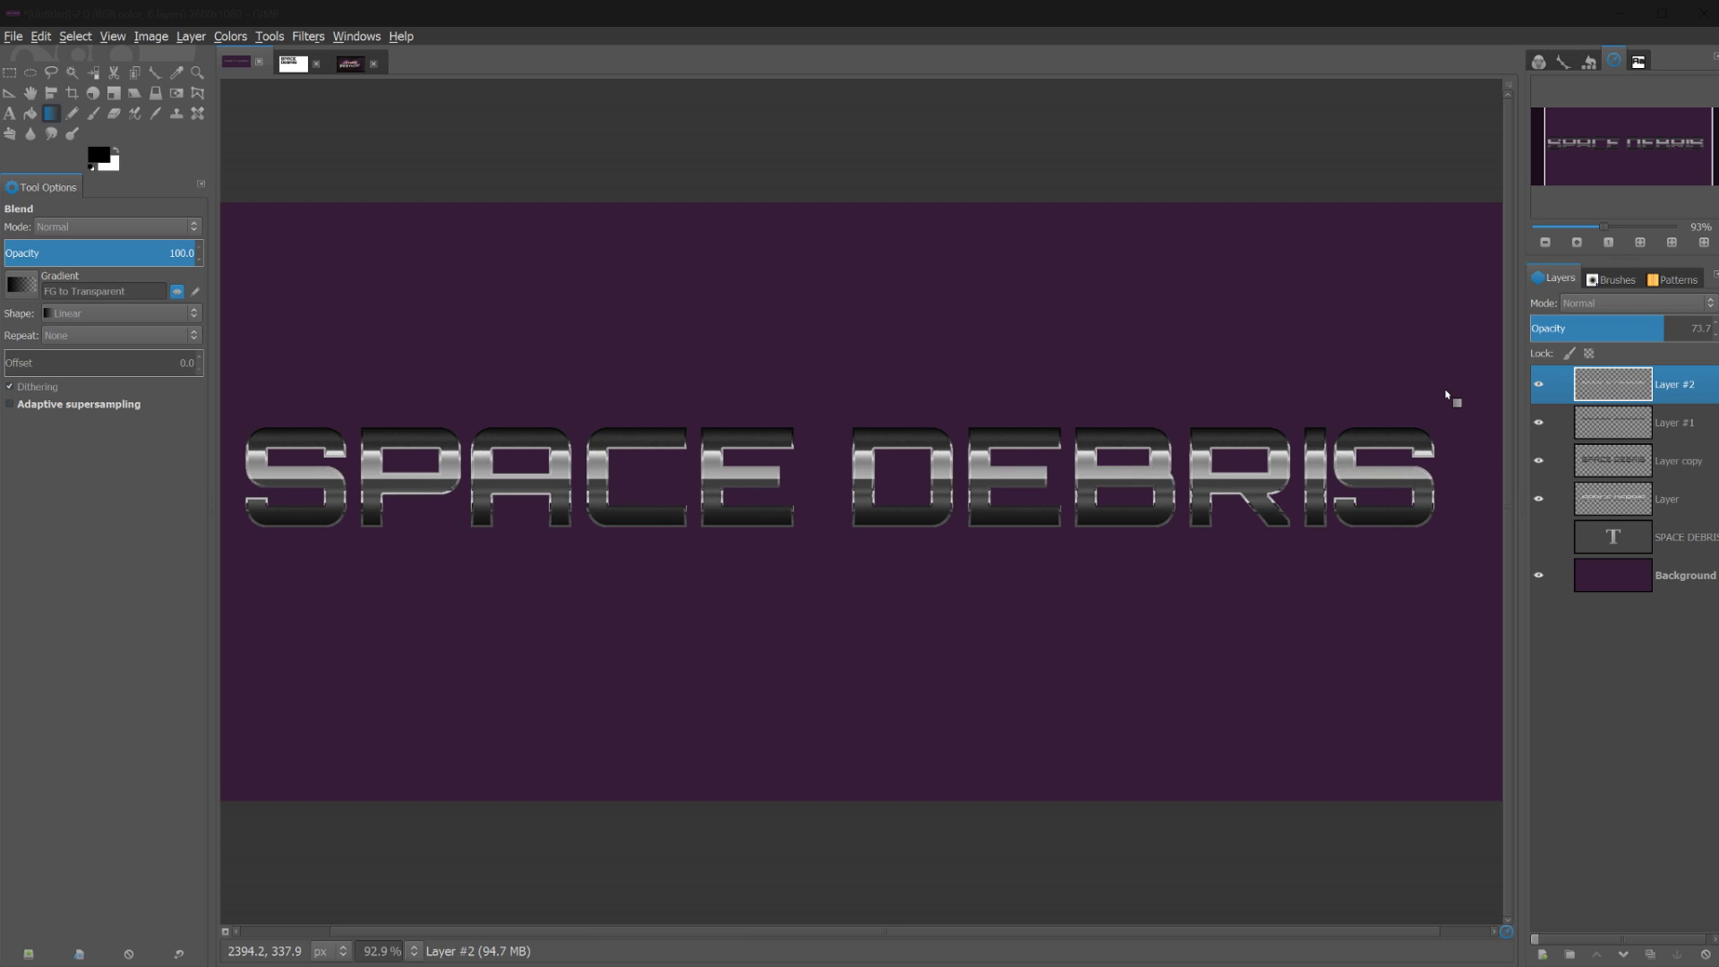
{"action": "left_click", "coordinate": [1675, 414]}
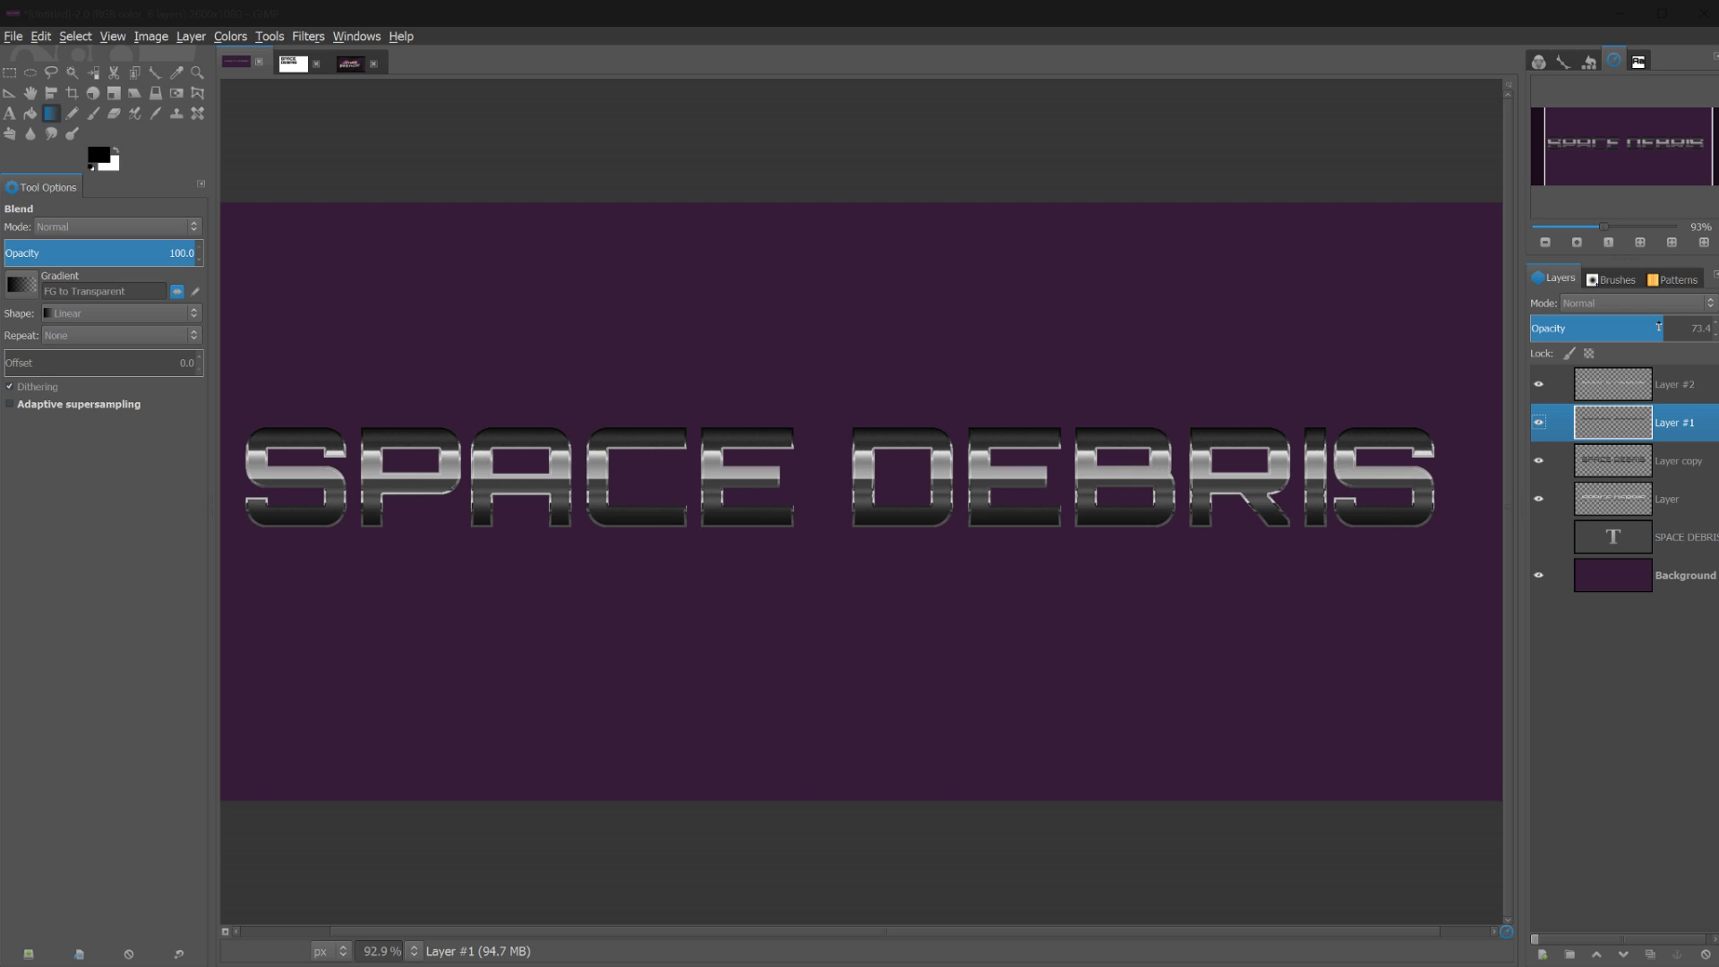
{"action": "left_click_drag", "start_coordinate": [1661, 324], "coordinate": [1626, 323]}
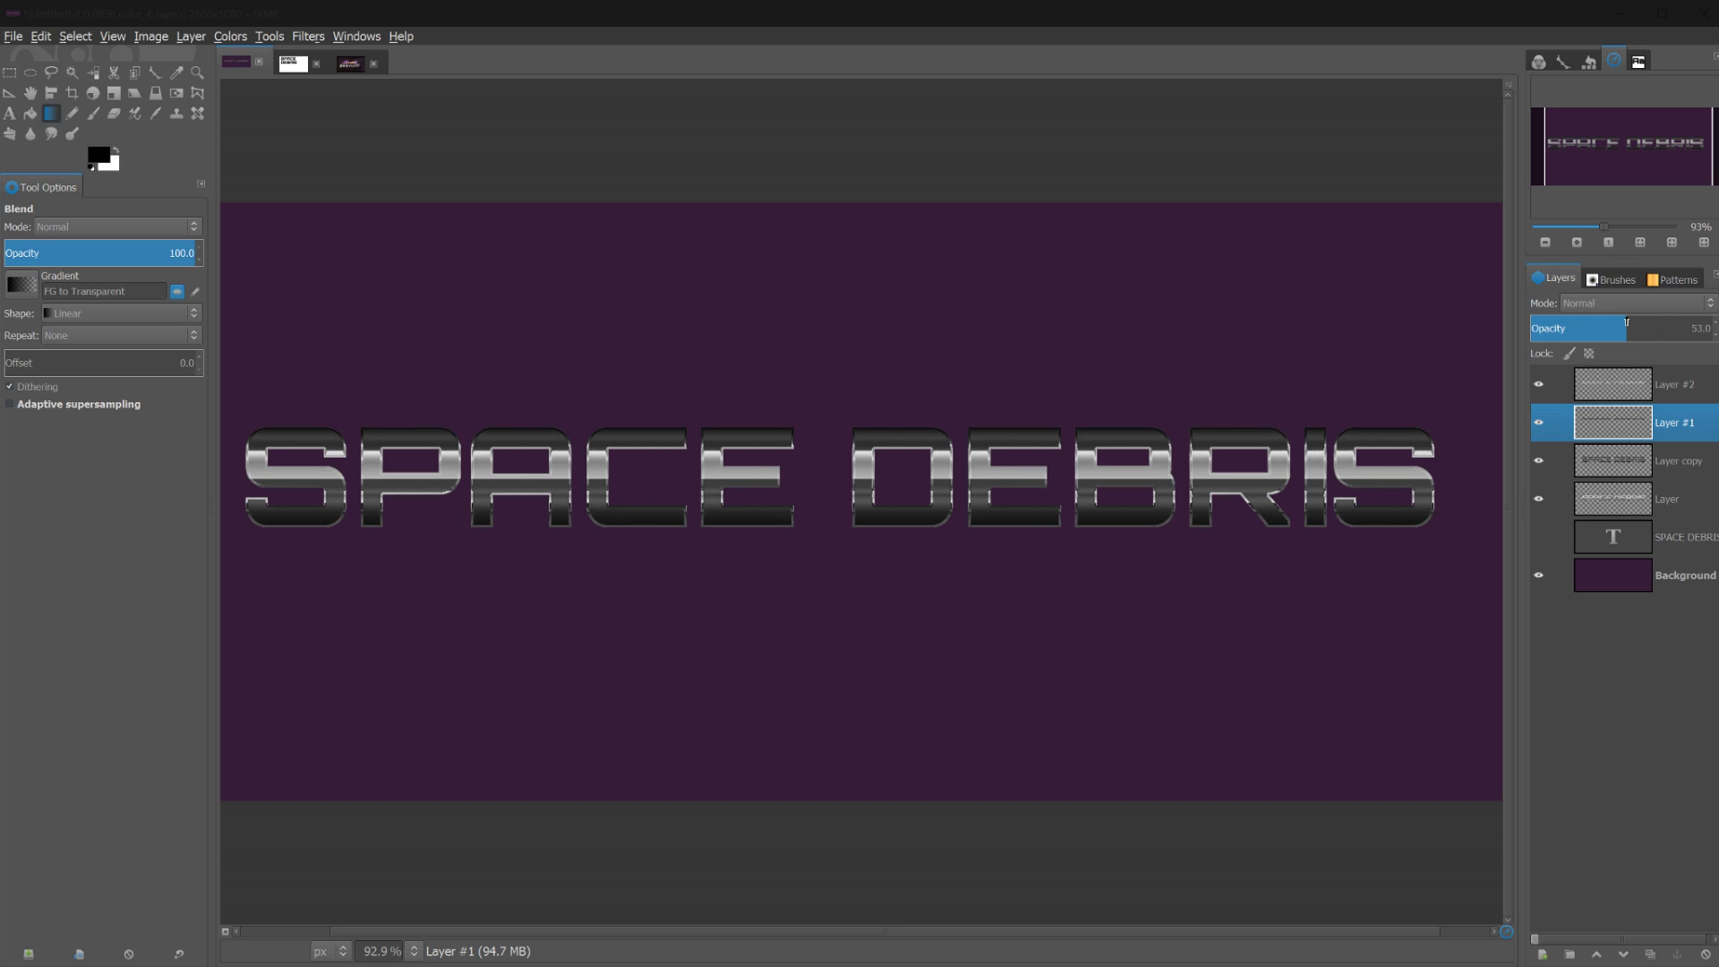
Hide the Background layer and merge the visible layers into one, expanded as necessary
{"action": "key", "text": "End"}
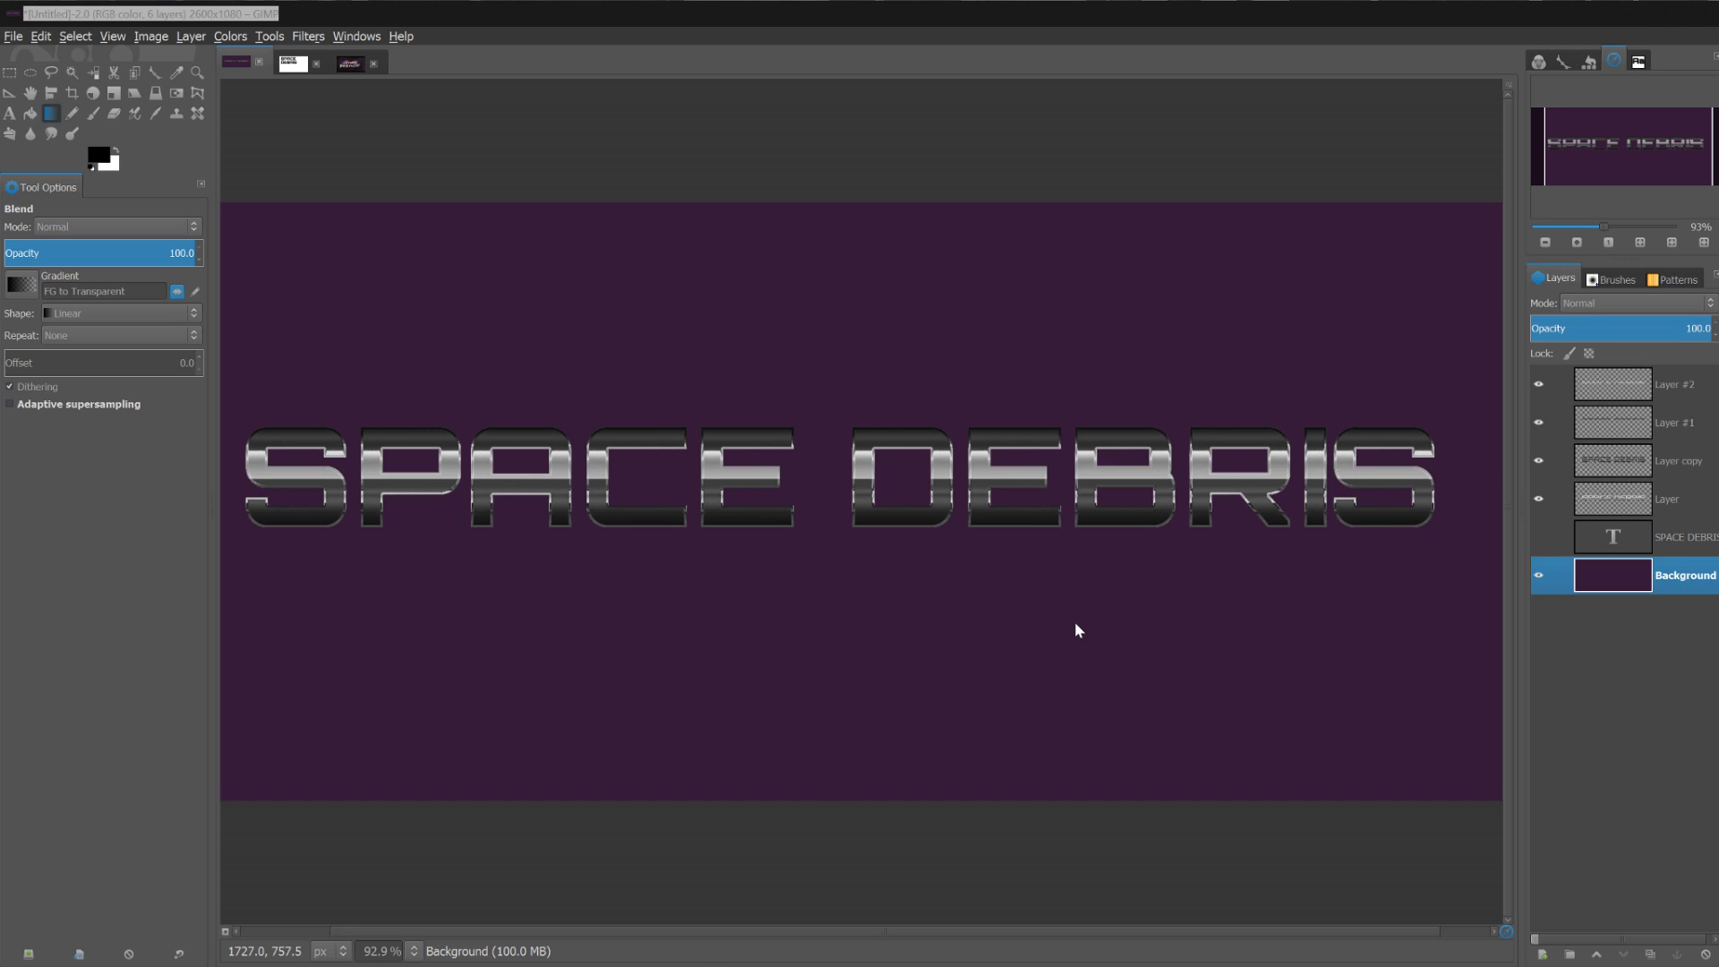
{"action": "left_click", "coordinate": [1539, 578]}
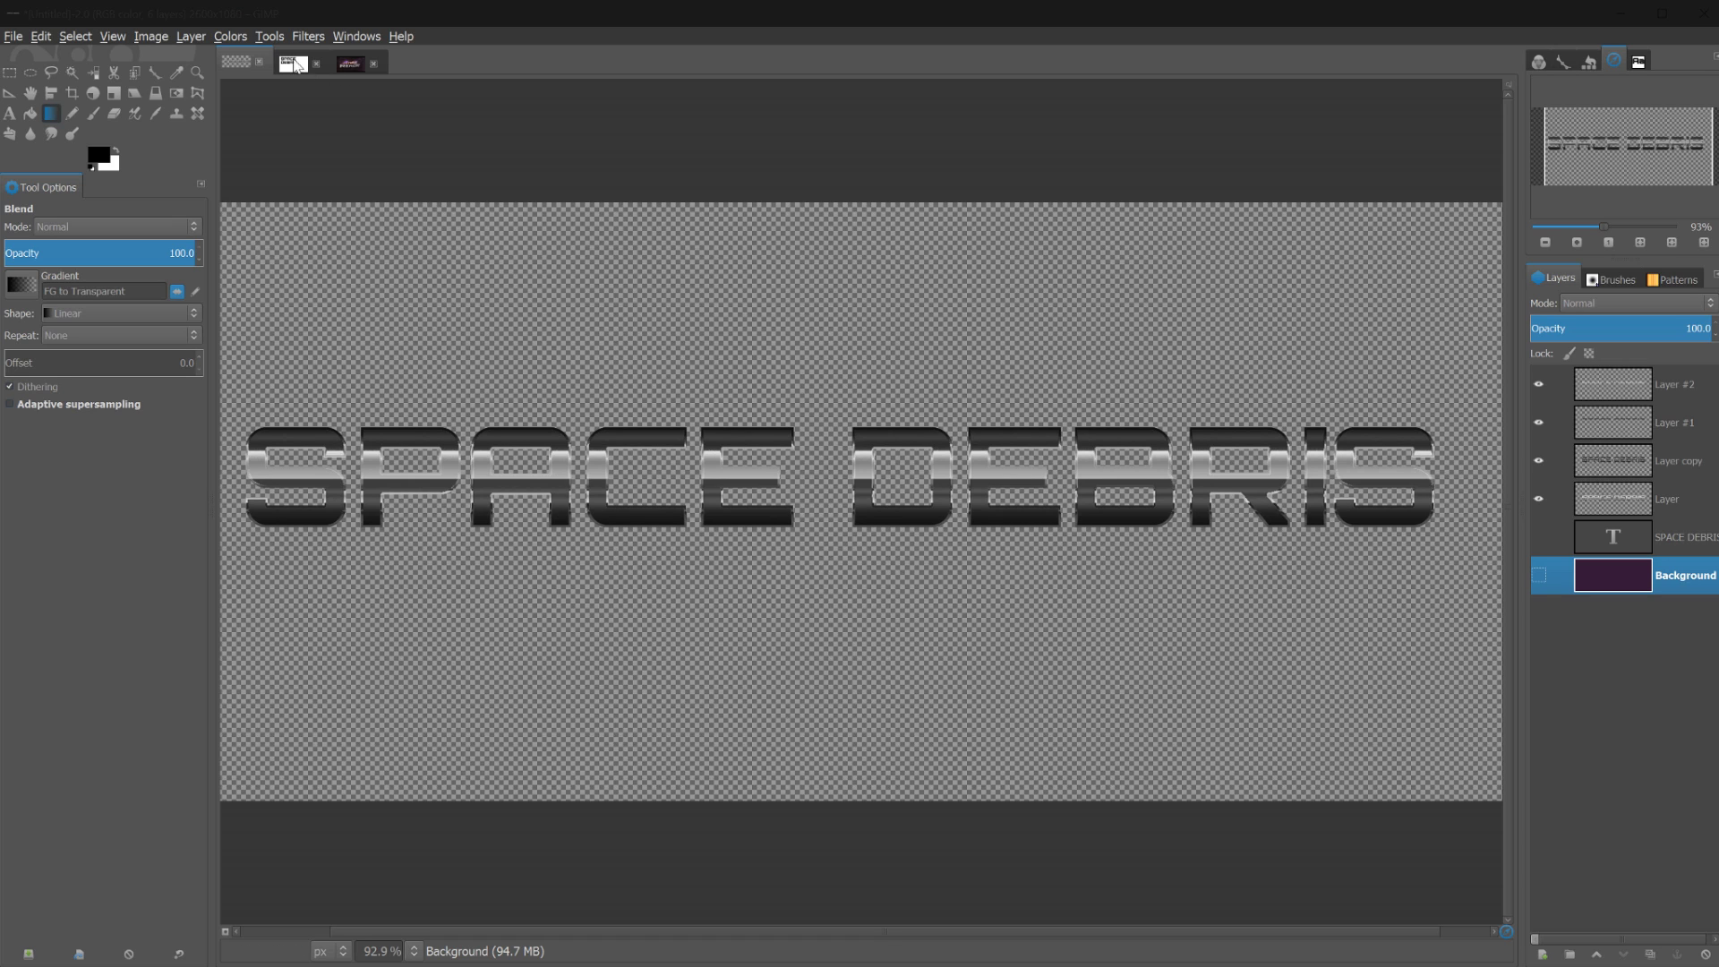
{"action": "left_click", "coordinate": [269, 37]}
{"action": "left_click", "coordinate": [150, 37]}
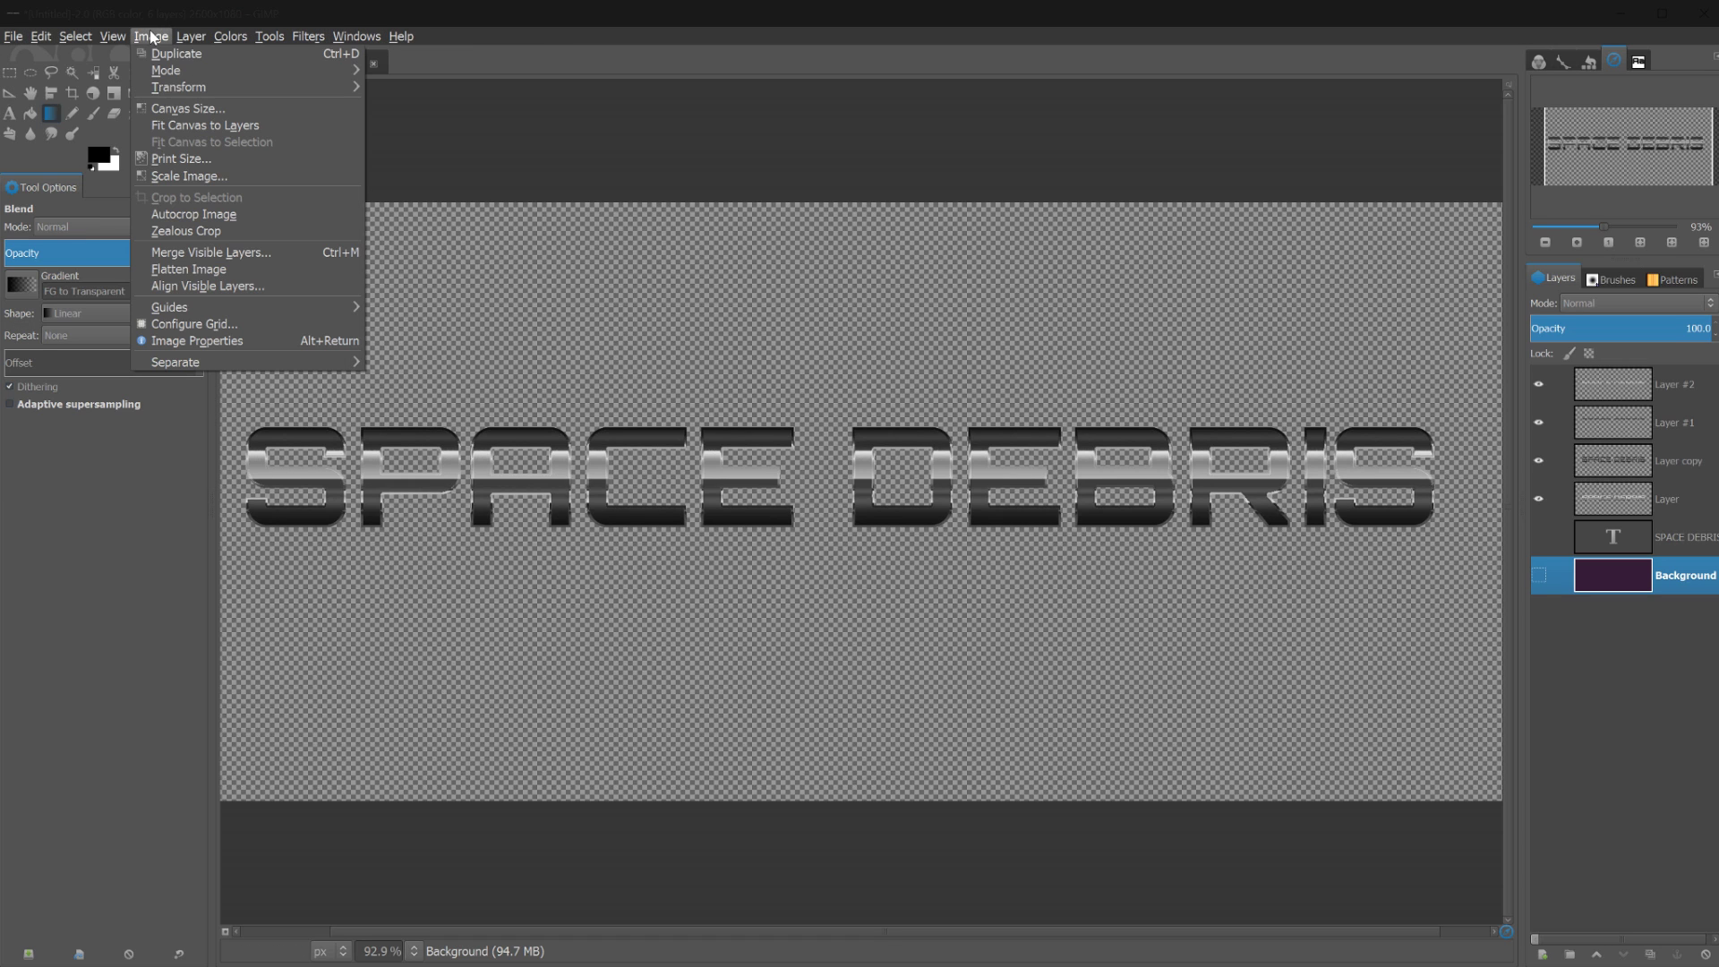
{"action": "left_click", "coordinate": [241, 261]}
{"action": "left_click", "coordinate": [881, 598]}
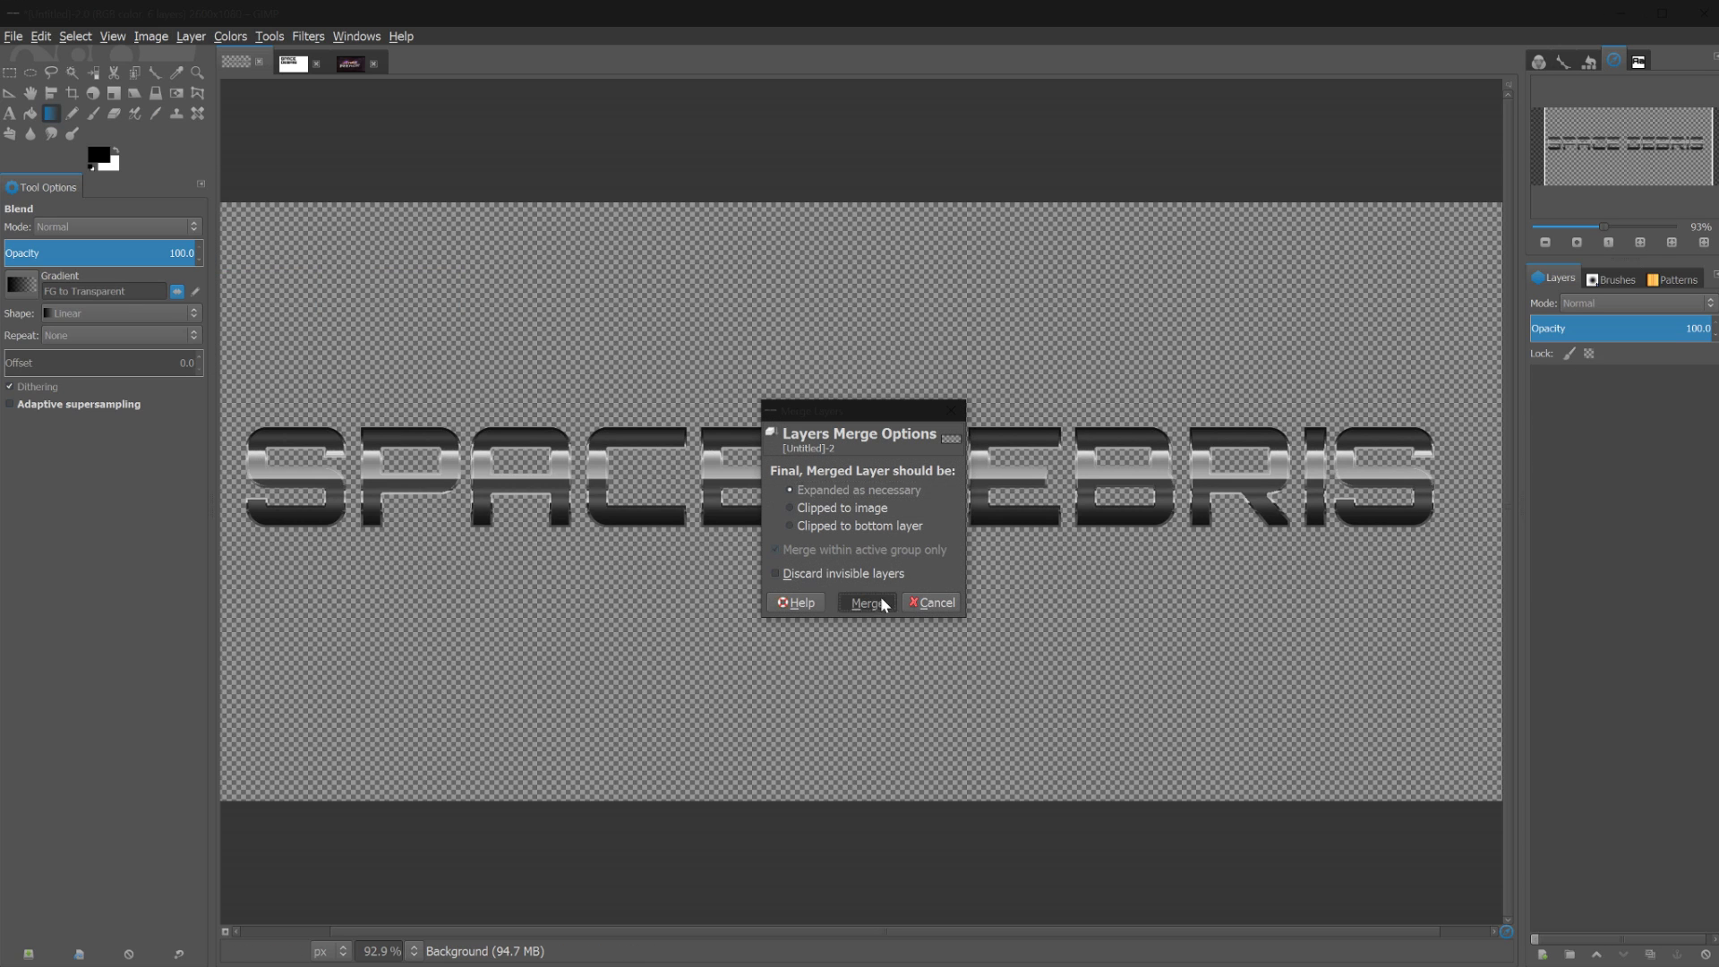
Select a rectangle of about 2223 × 293 px around the whole chrome lettering as a replacing selection and copy it
{"action": "left_click", "coordinate": [11, 79]}
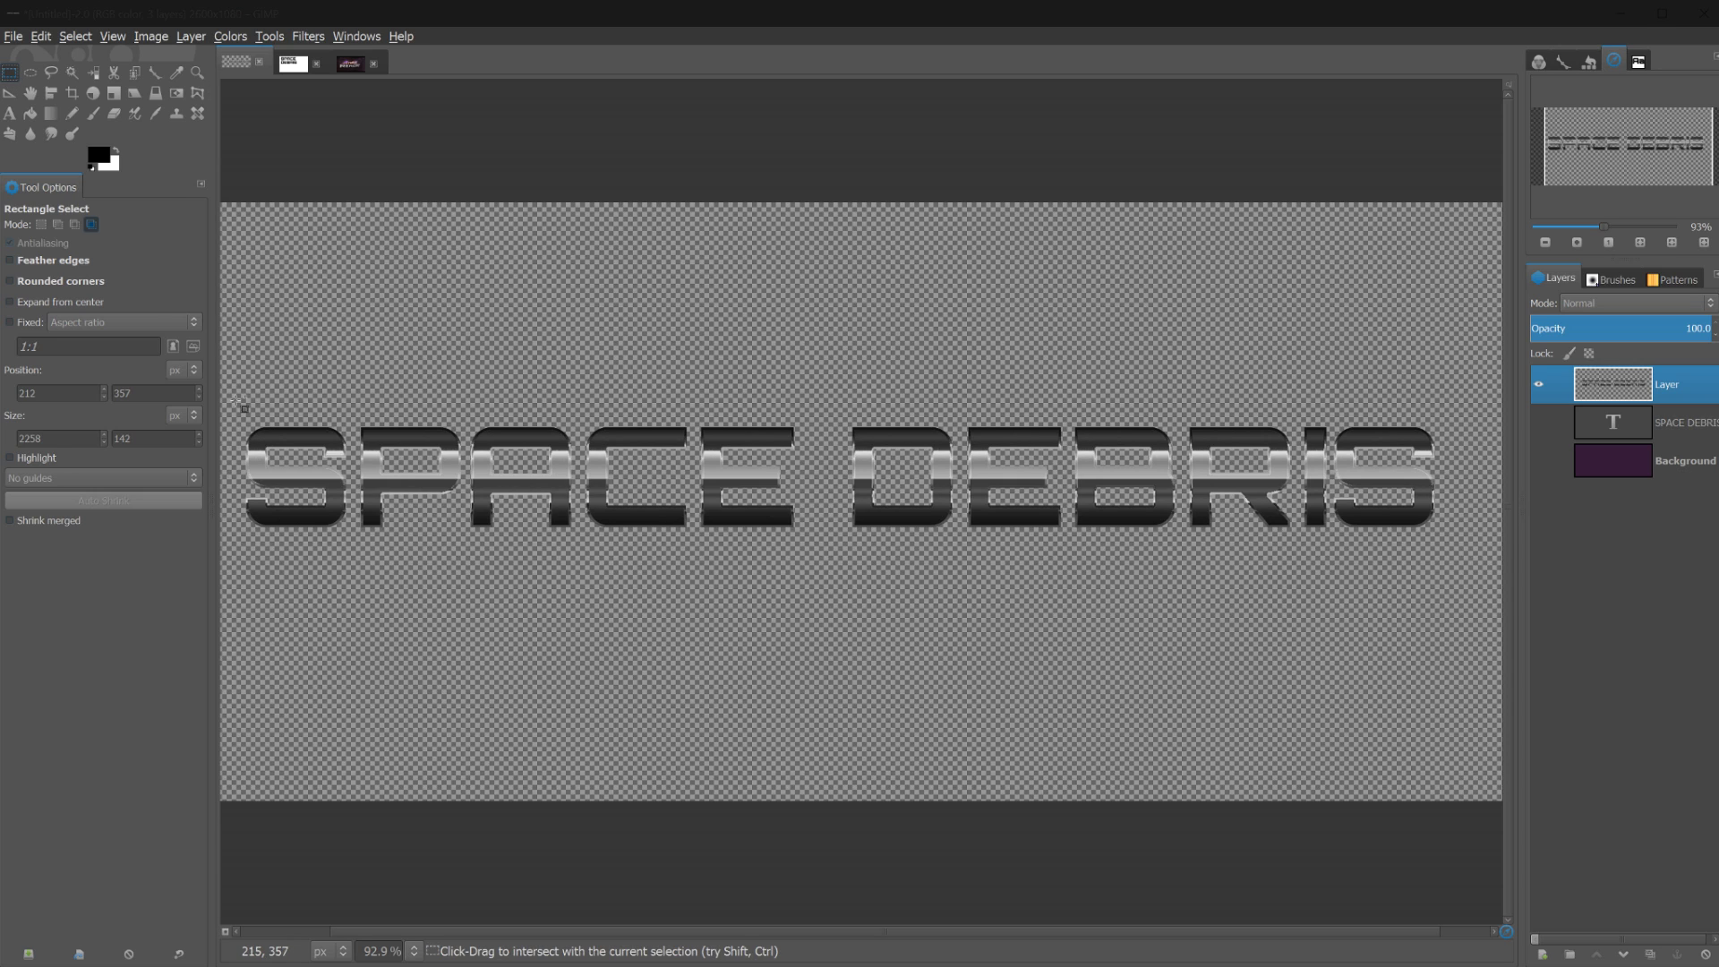
{"action": "left_click_drag", "start_coordinate": [235, 400], "coordinate": [235, 400]}
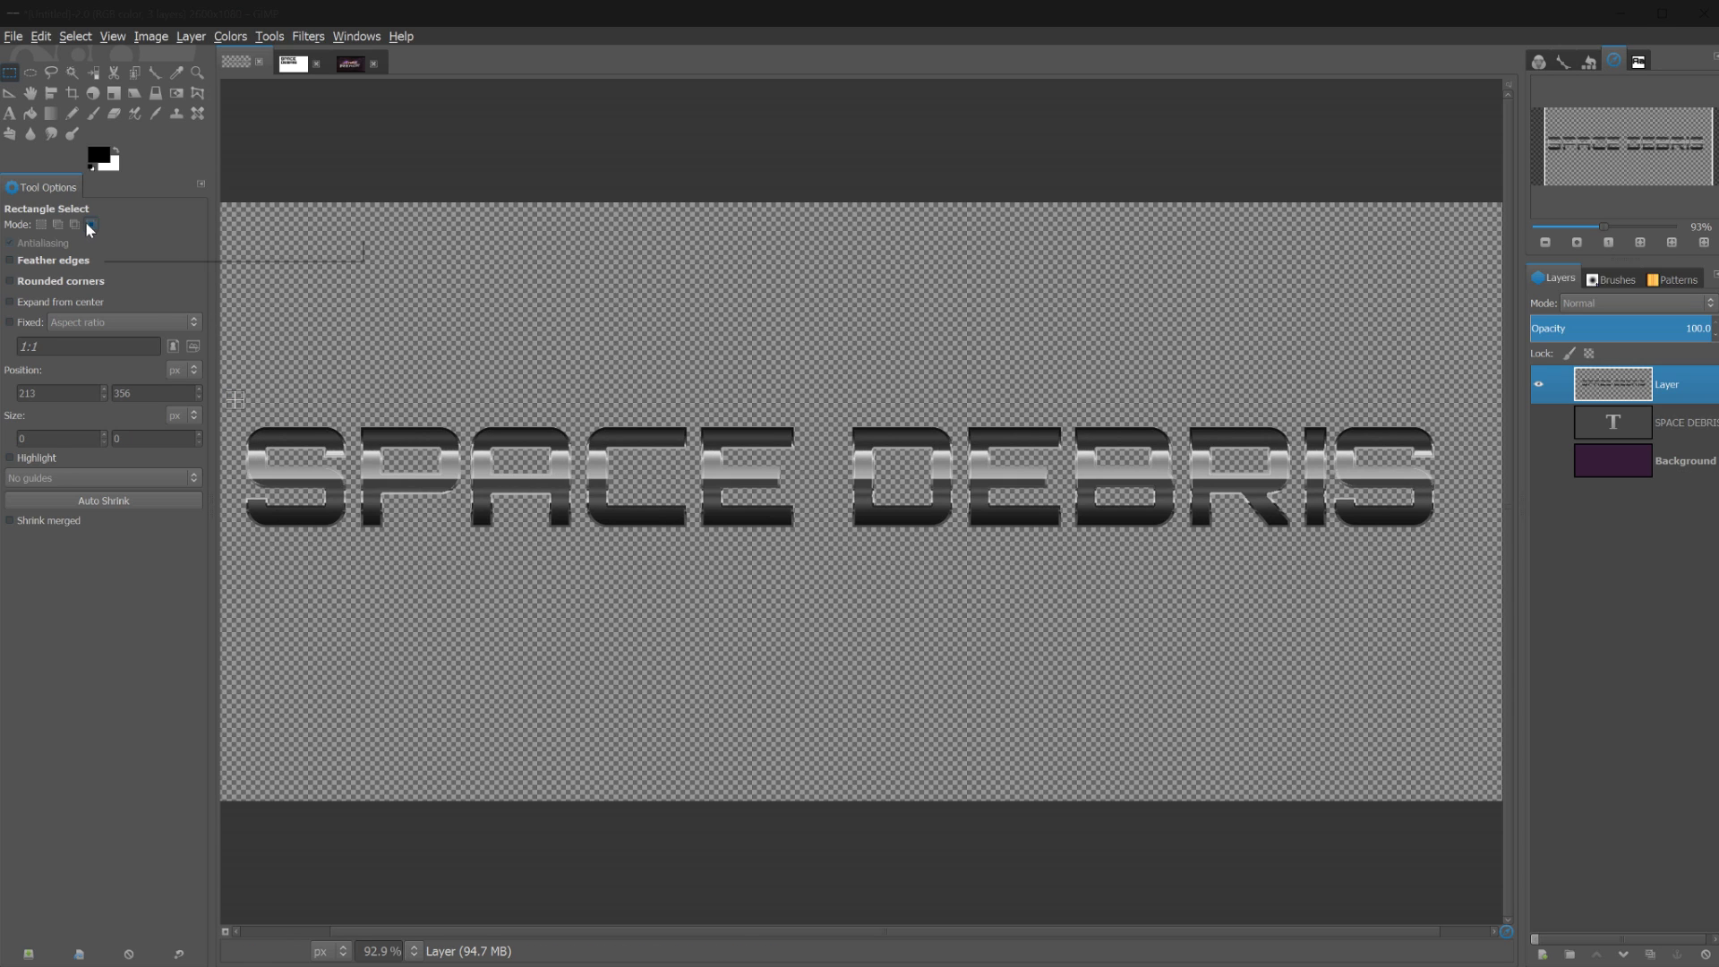
{"action": "left_click", "coordinate": [40, 224]}
{"action": "left_click_drag", "start_coordinate": [1457, 401], "coordinate": [235, 557]}
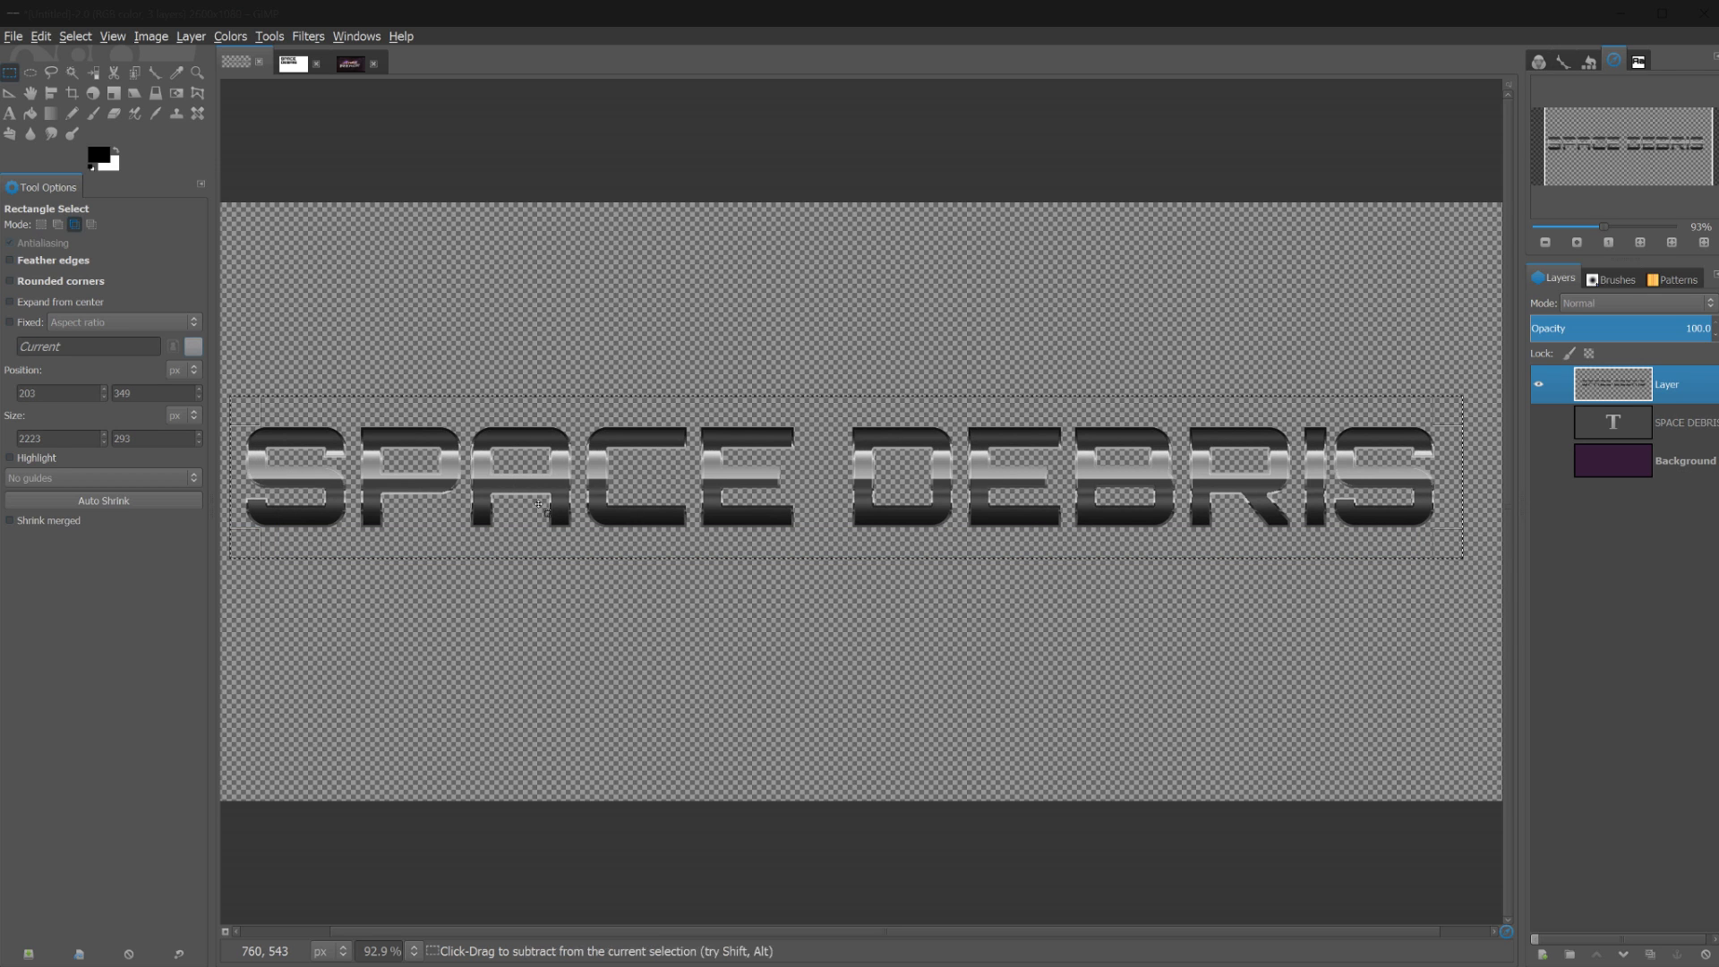
{"action": "key", "text": "ctrl+c"}
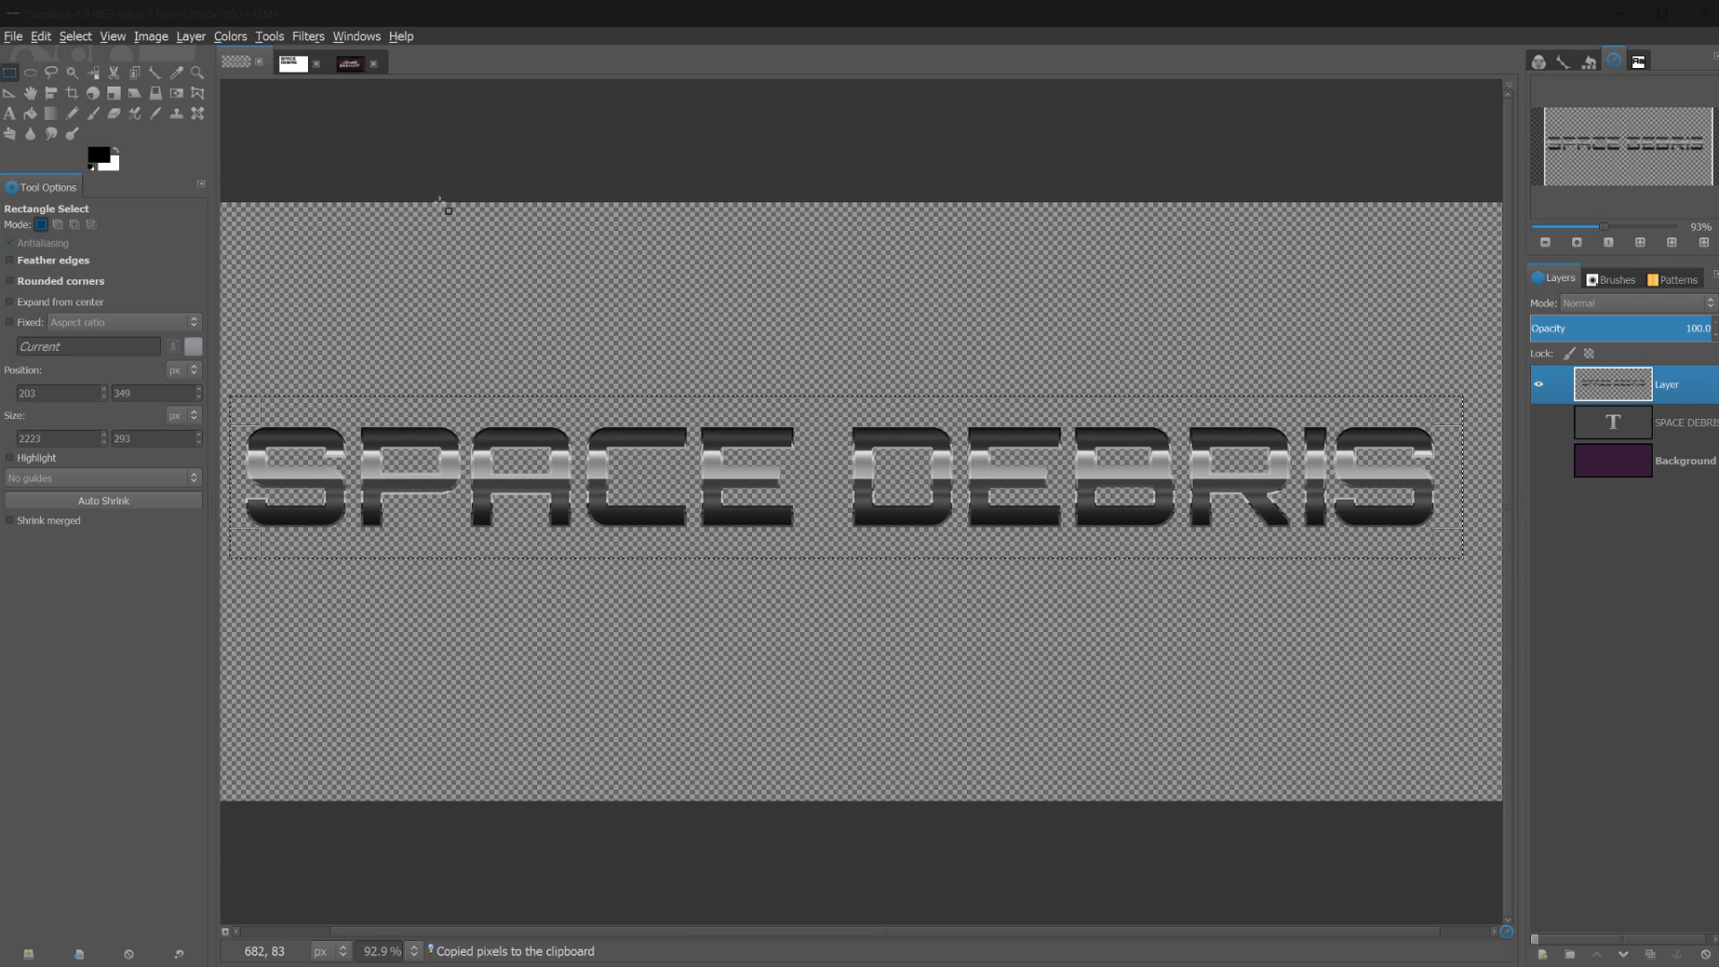
In the white-background image, delete the black SPACE DEBRIS text layer and add a new transparent layer
{"action": "left_click", "coordinate": [296, 68]}
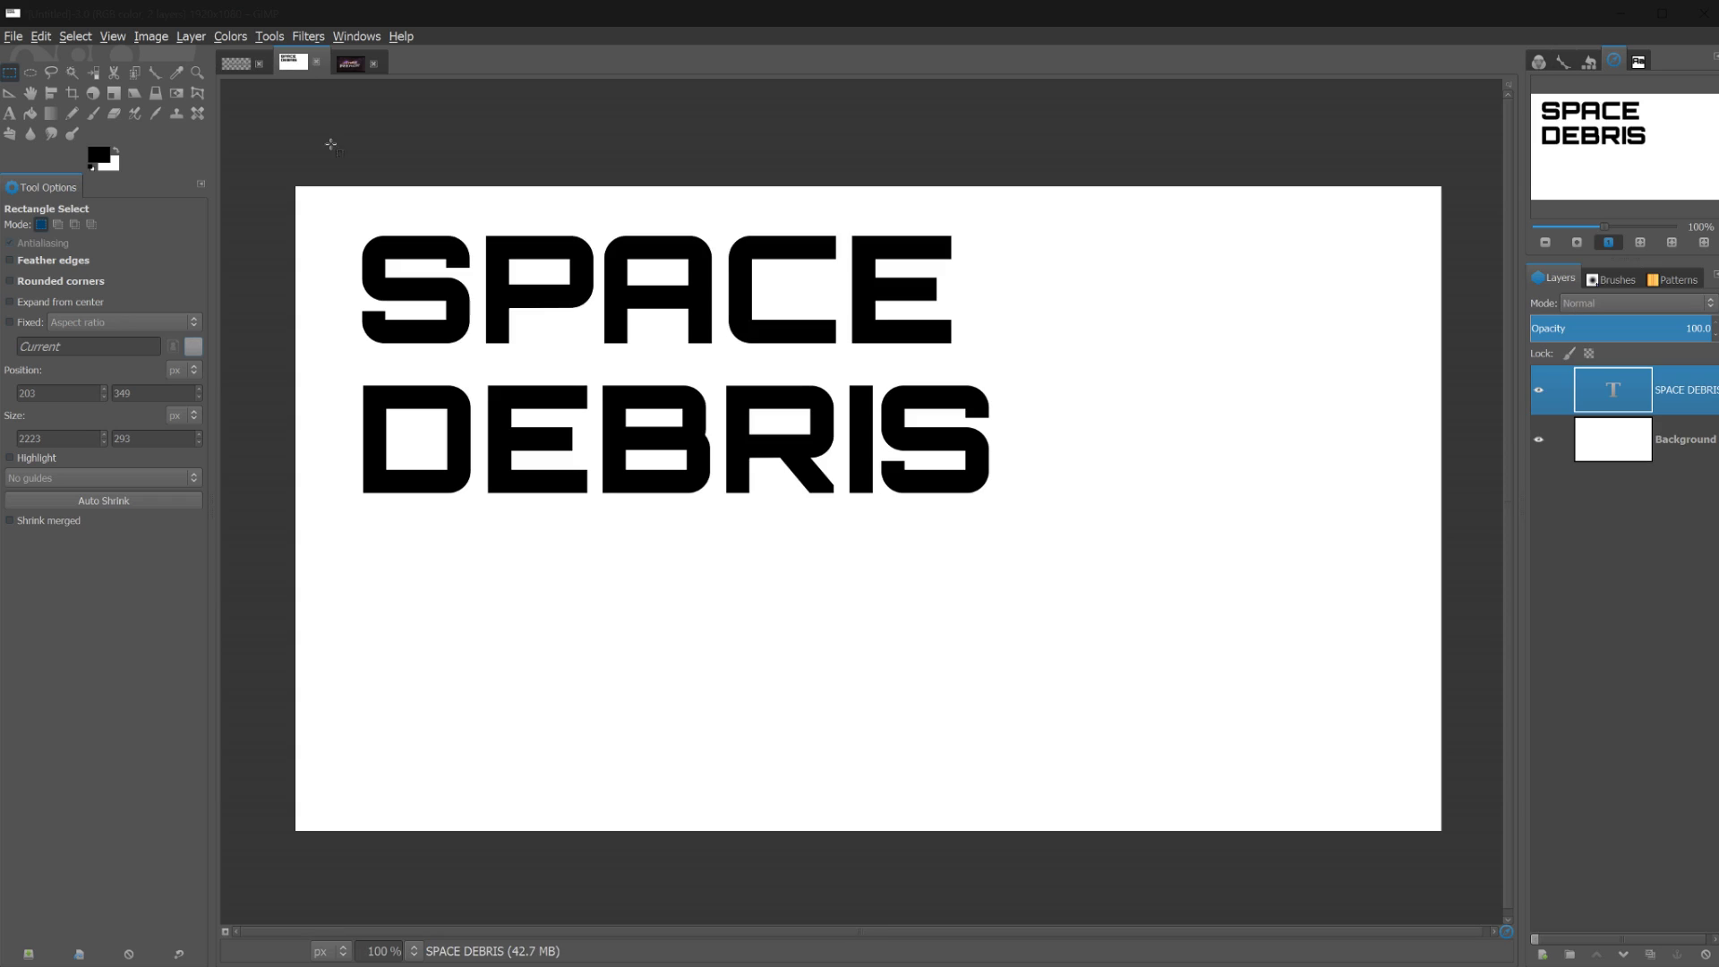
{"action": "left_click", "coordinate": [1706, 956]}
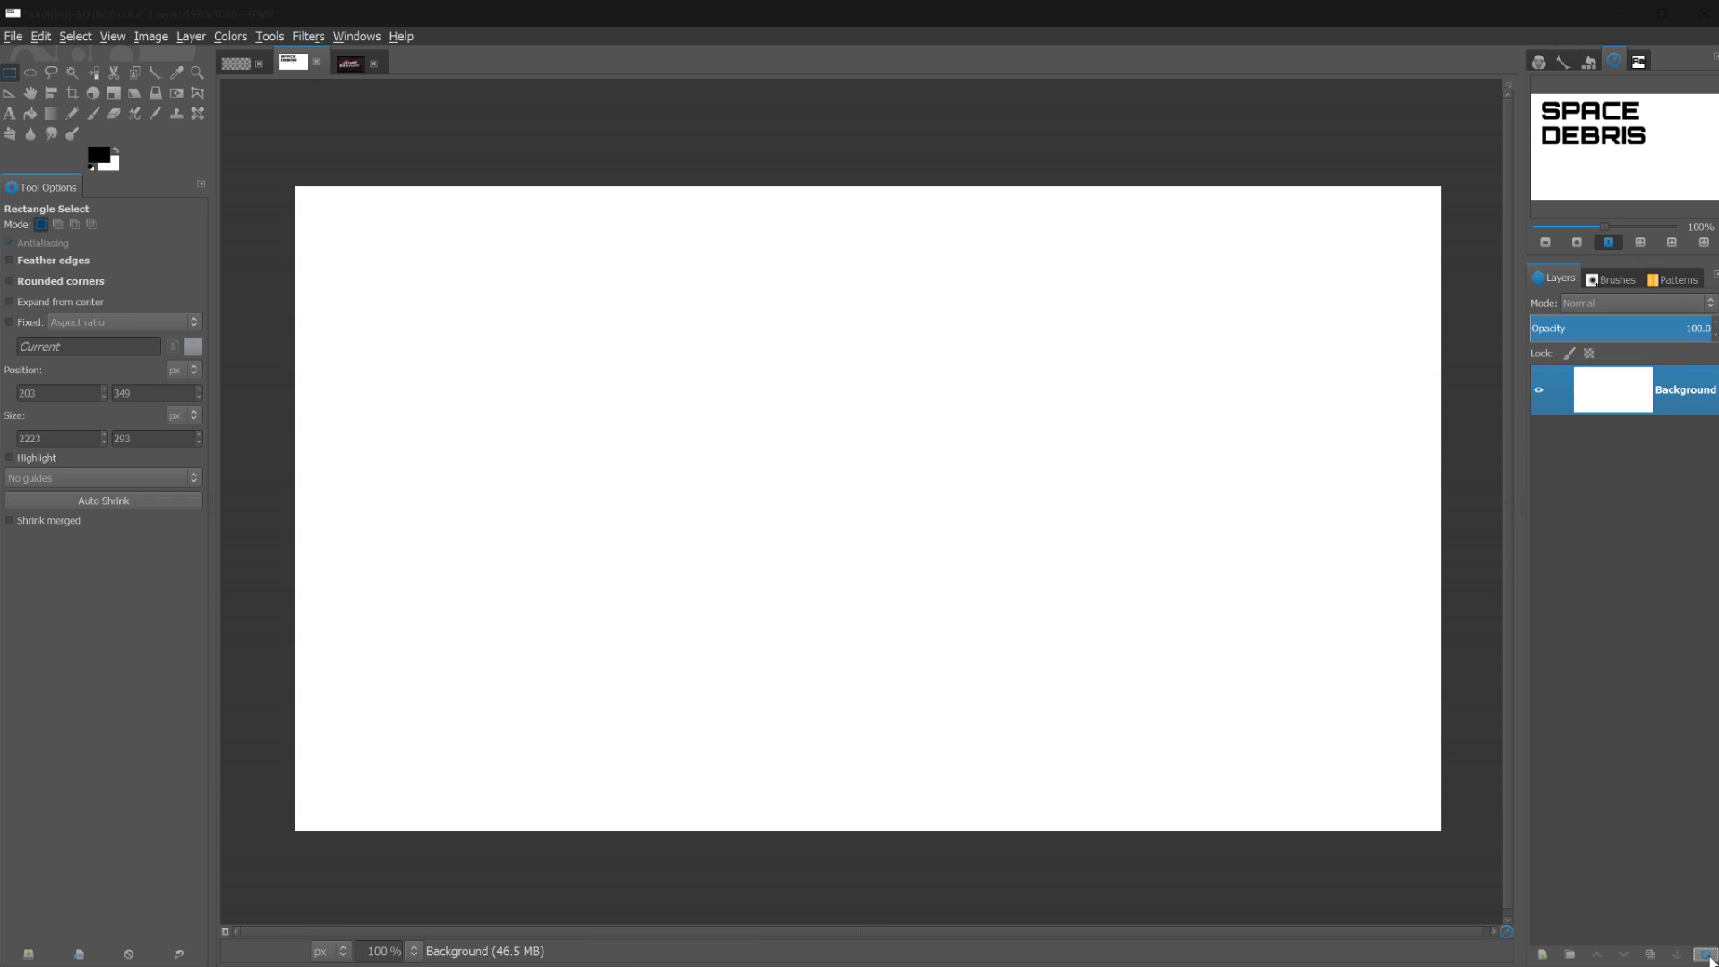
{"action": "left_click", "coordinate": [1541, 956]}
{"action": "left_click", "coordinate": [257, 388]}
Paste the copied chrome lettering and turn the floating selection into a new layer
{"action": "key", "text": "ctrl+v"}
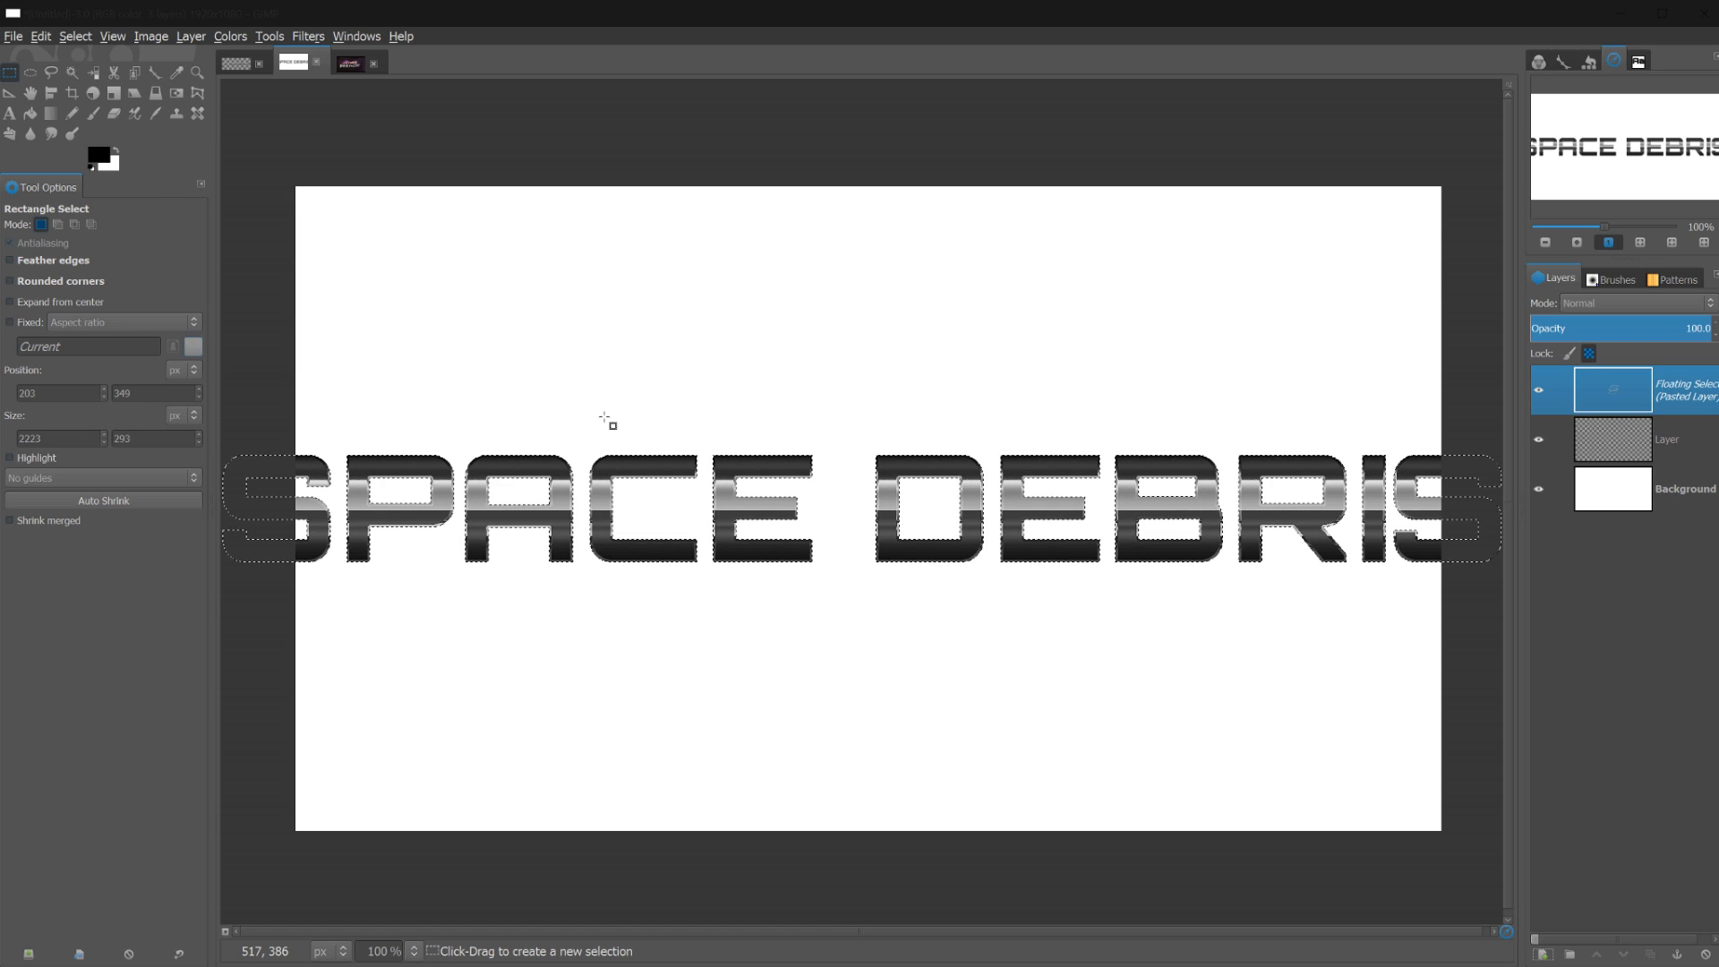
{"action": "right_click", "coordinate": [1665, 400]}
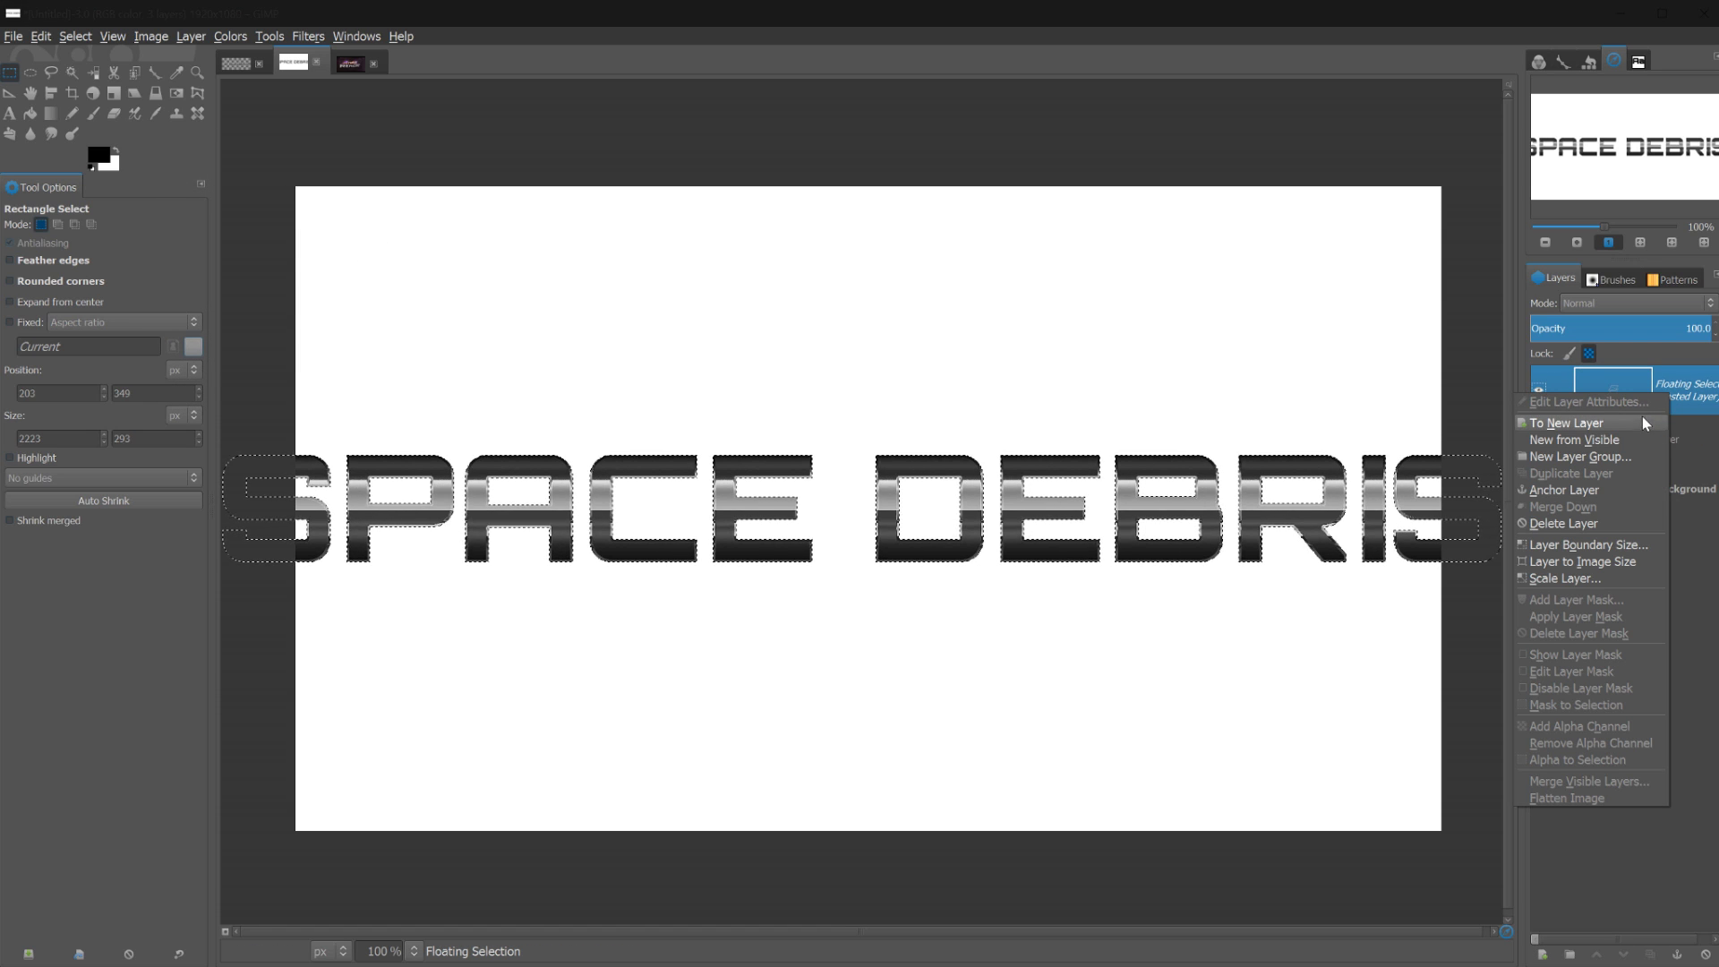
{"action": "right_click", "coordinate": [1630, 385]}
{"action": "right_click", "coordinate": [1629, 385]}
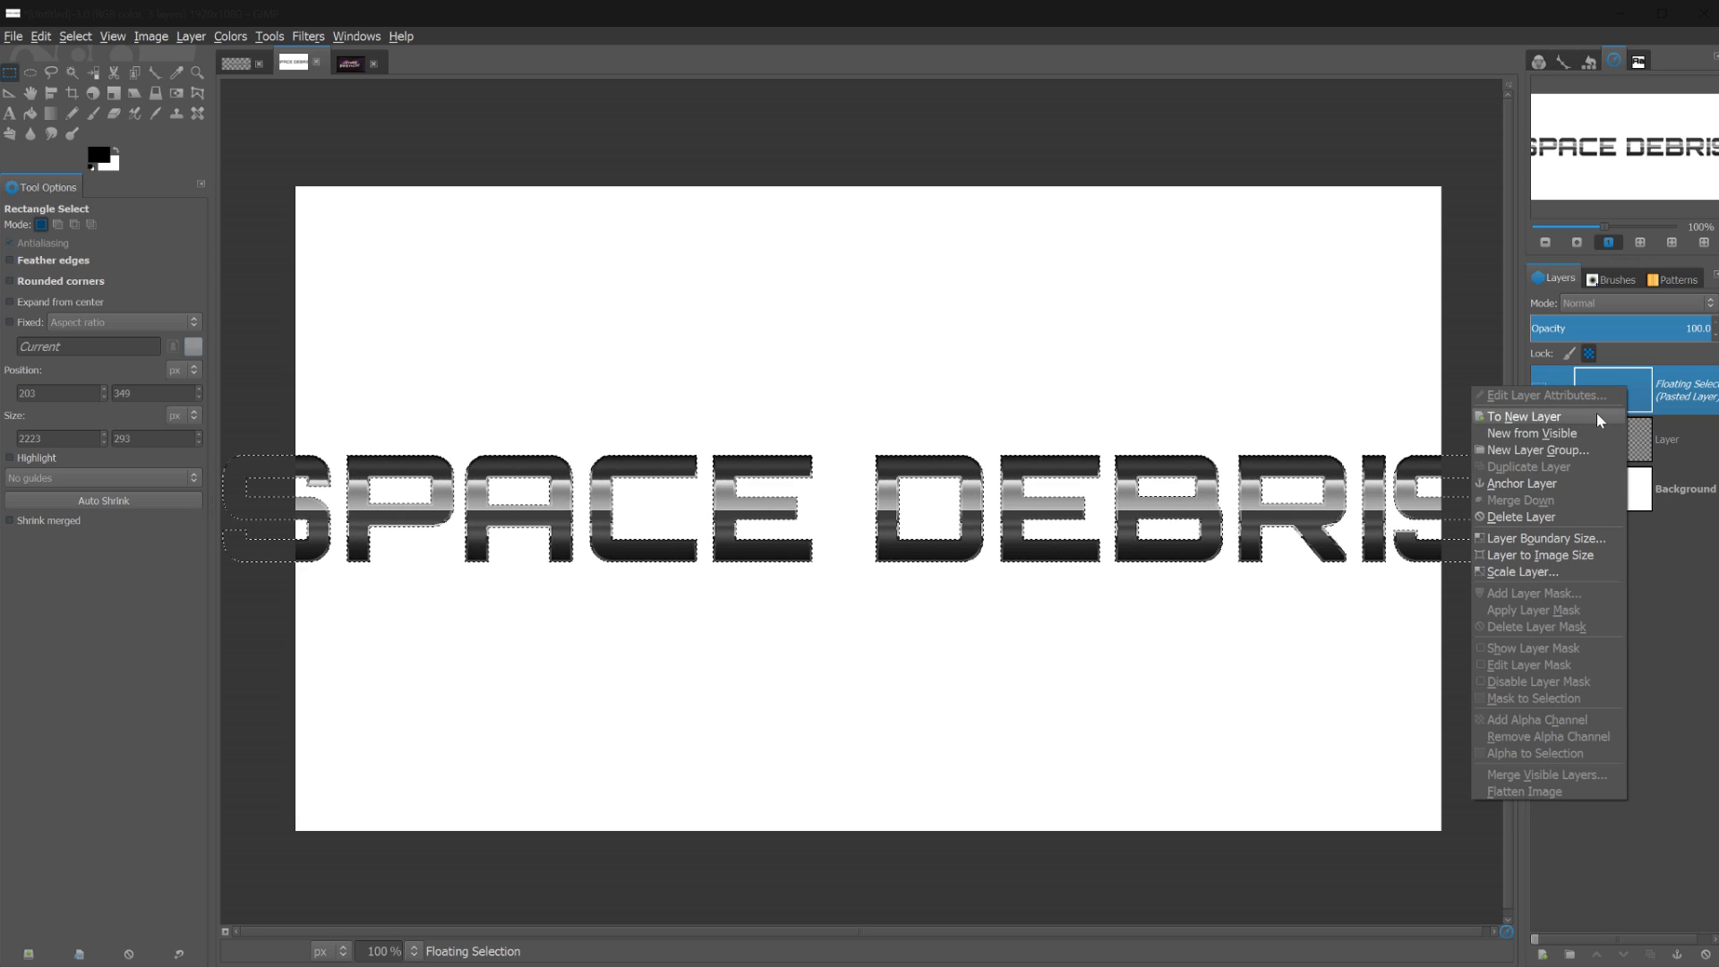
{"action": "left_click", "coordinate": [1596, 414]}
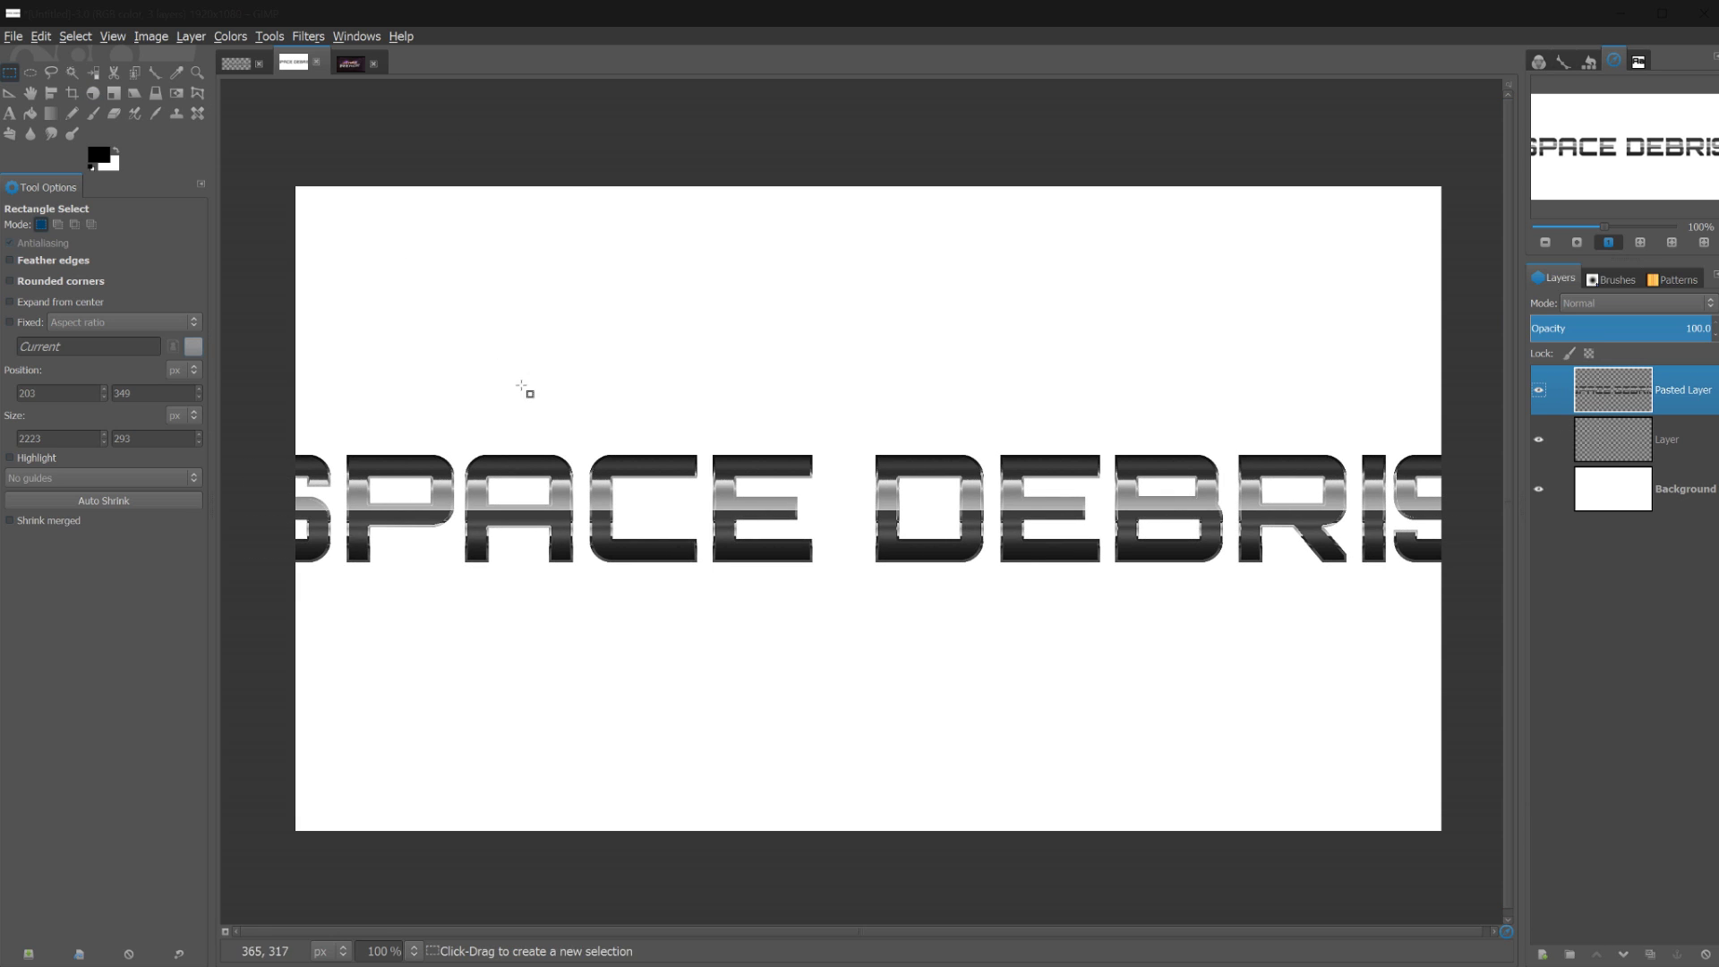
Move the pasted lettering up and sideways so that the whole word DEBRIS lies inside the canvas
{"action": "key", "text": "m"}
{"action": "left_click_drag", "start_coordinate": [609, 508], "coordinate": [705, 368]}
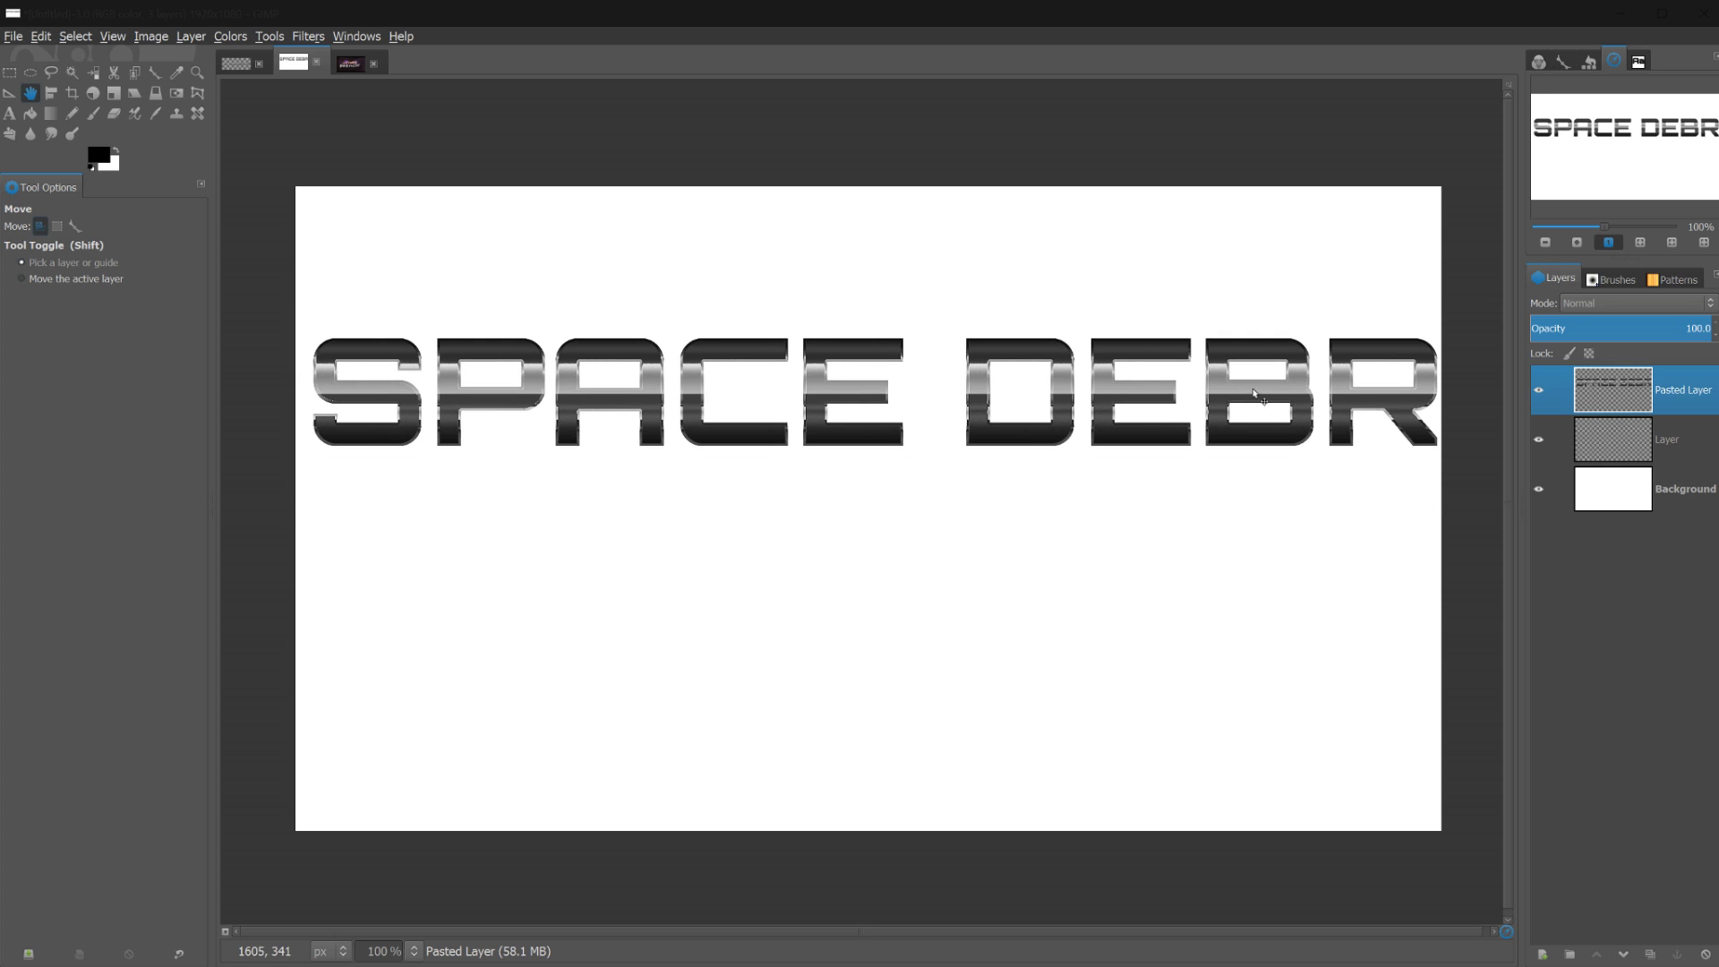
{"action": "left_click_drag", "start_coordinate": [1286, 391], "coordinate": [1047, 387]}
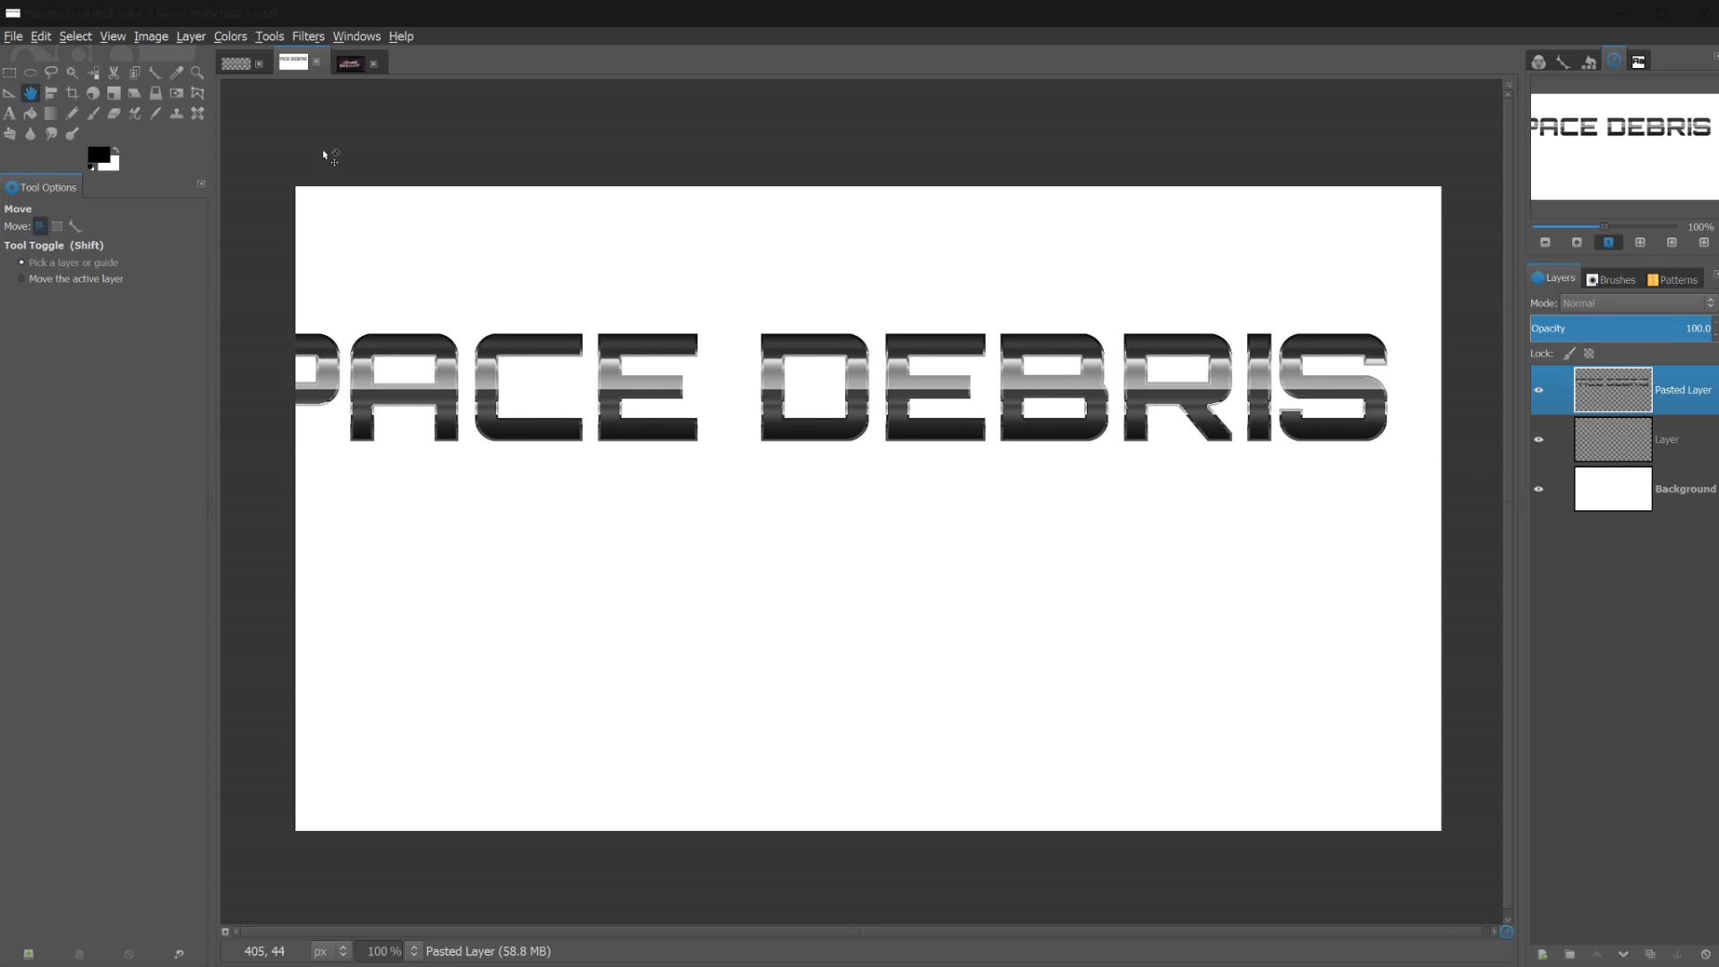
Cut the word DEBRIS with a rectangle of about 1154 × 305 px and paste it as a new layer
{"action": "left_click", "coordinate": [10, 72]}
{"action": "left_click_drag", "start_coordinate": [730, 294], "coordinate": [1427, 486]}
{"action": "key", "text": "ctrl+x"}
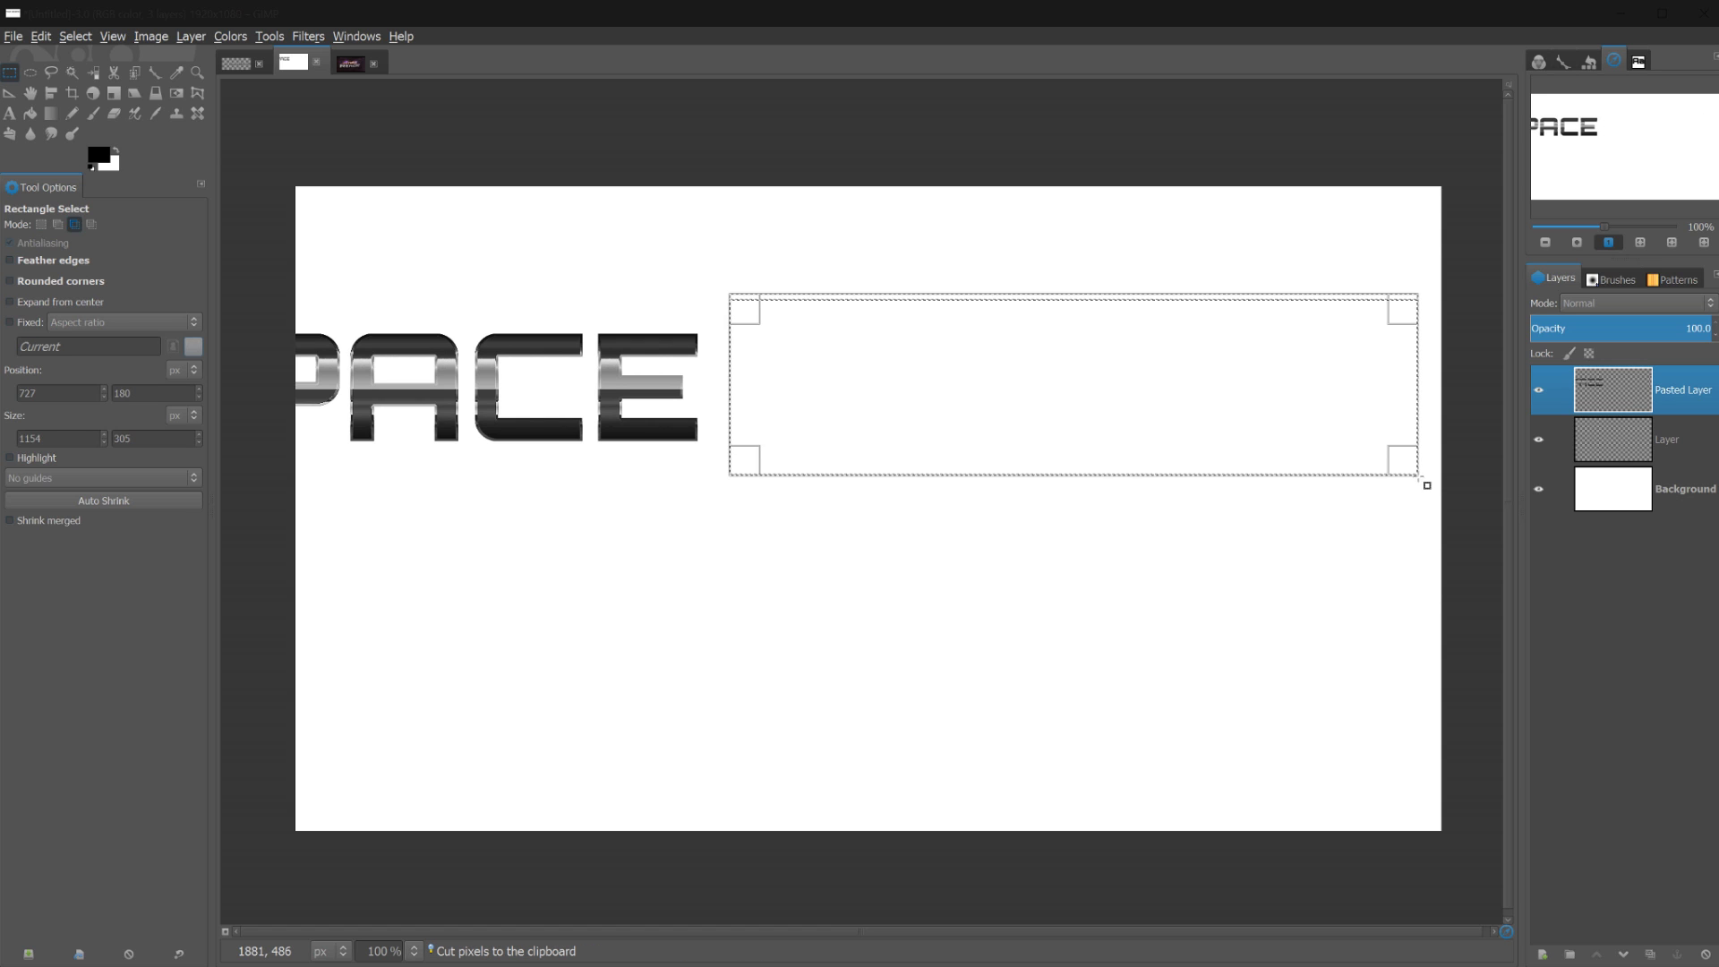
{"action": "key", "text": "ctrl+v"}
{"action": "right_click", "coordinate": [1552, 390]}
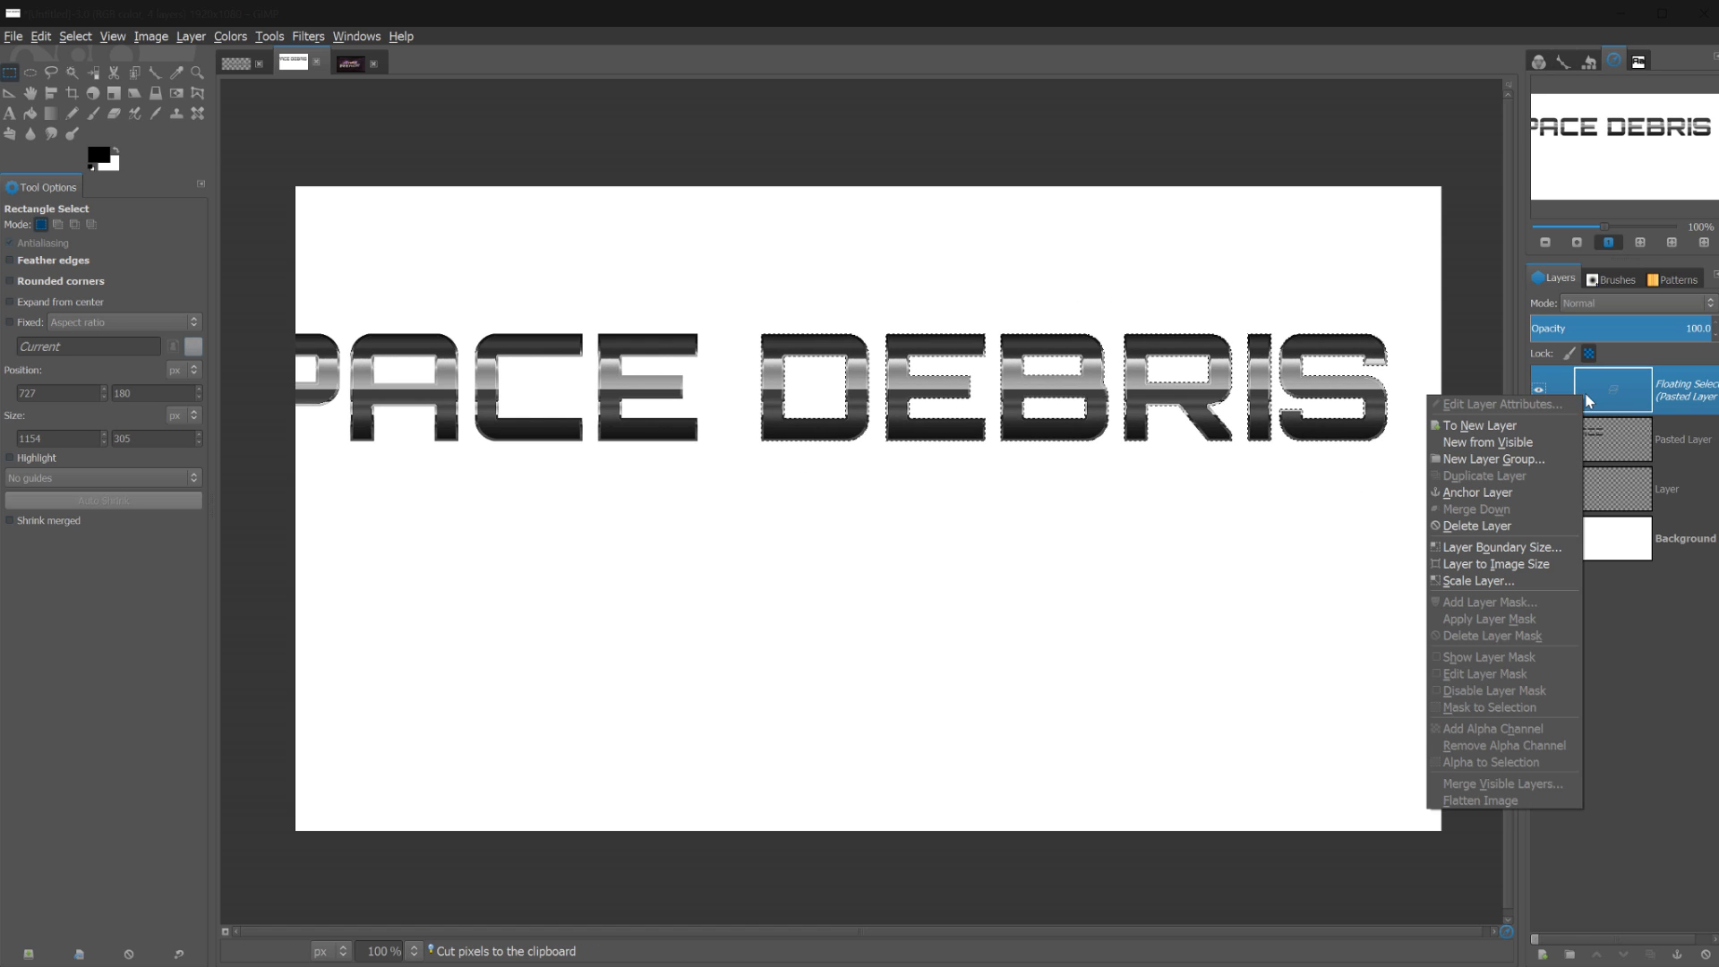
{"action": "left_click", "coordinate": [1548, 429]}
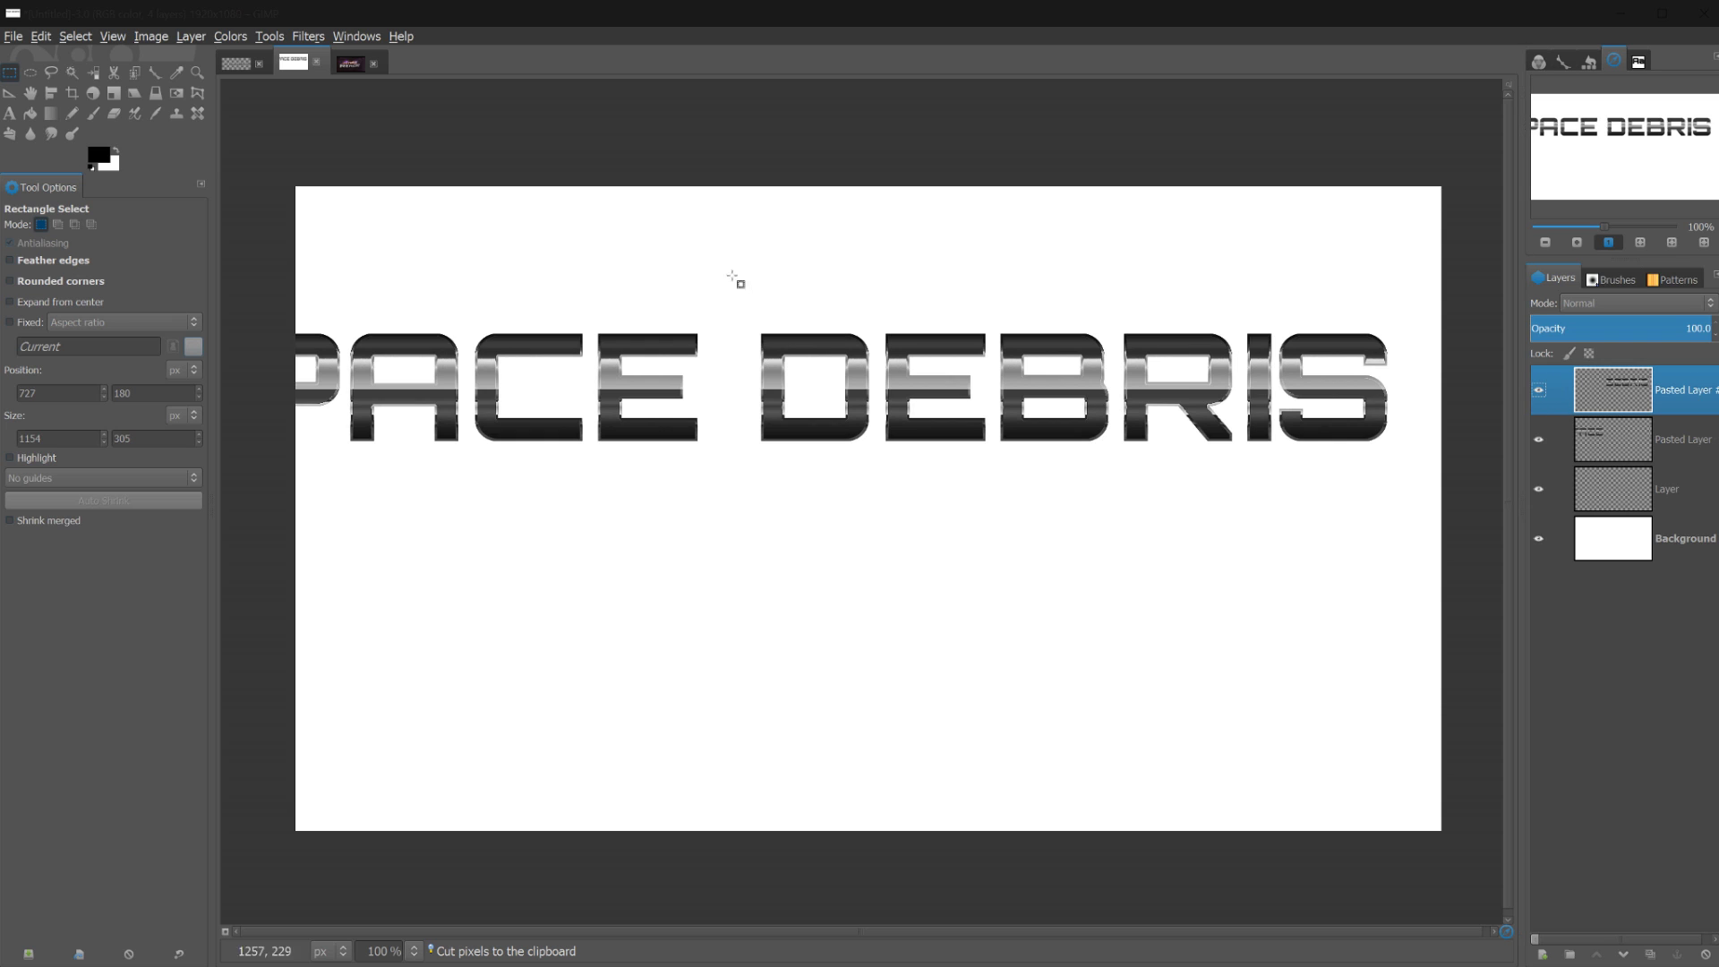
Stack SPACE directly above DEBRIS near the canvas center with their left edges aligned, and make the Background layer active
{"action": "key", "text": "m"}
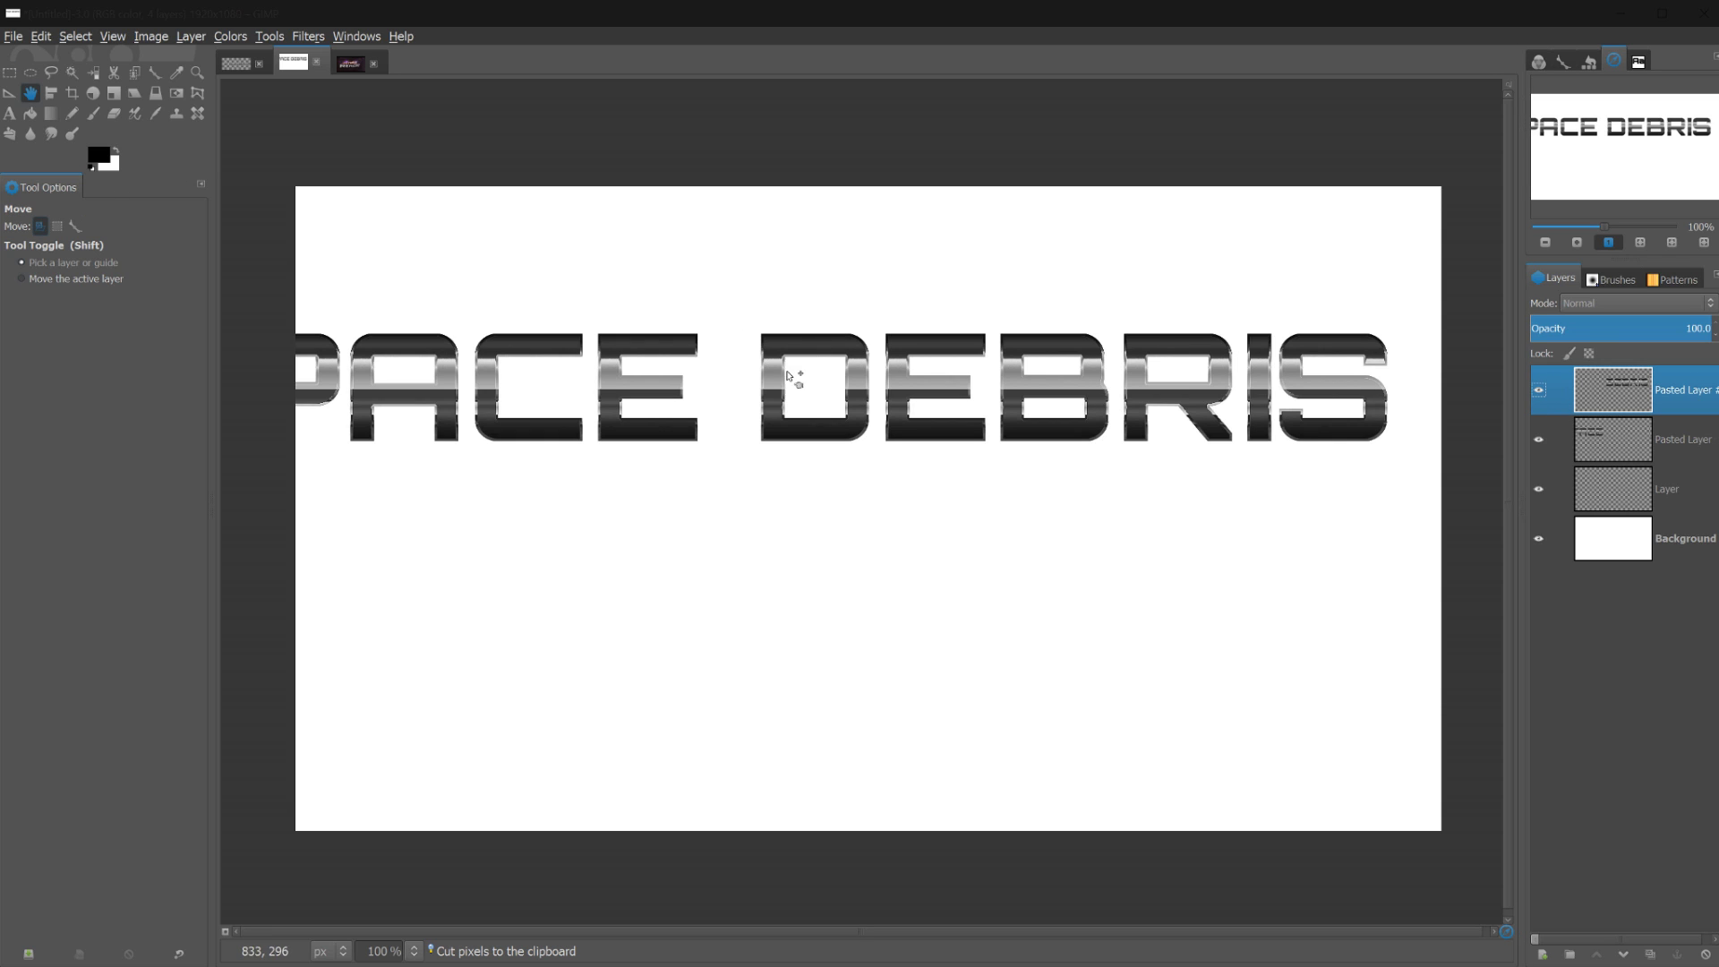
{"action": "left_click_drag", "start_coordinate": [770, 376], "coordinate": [545, 577]}
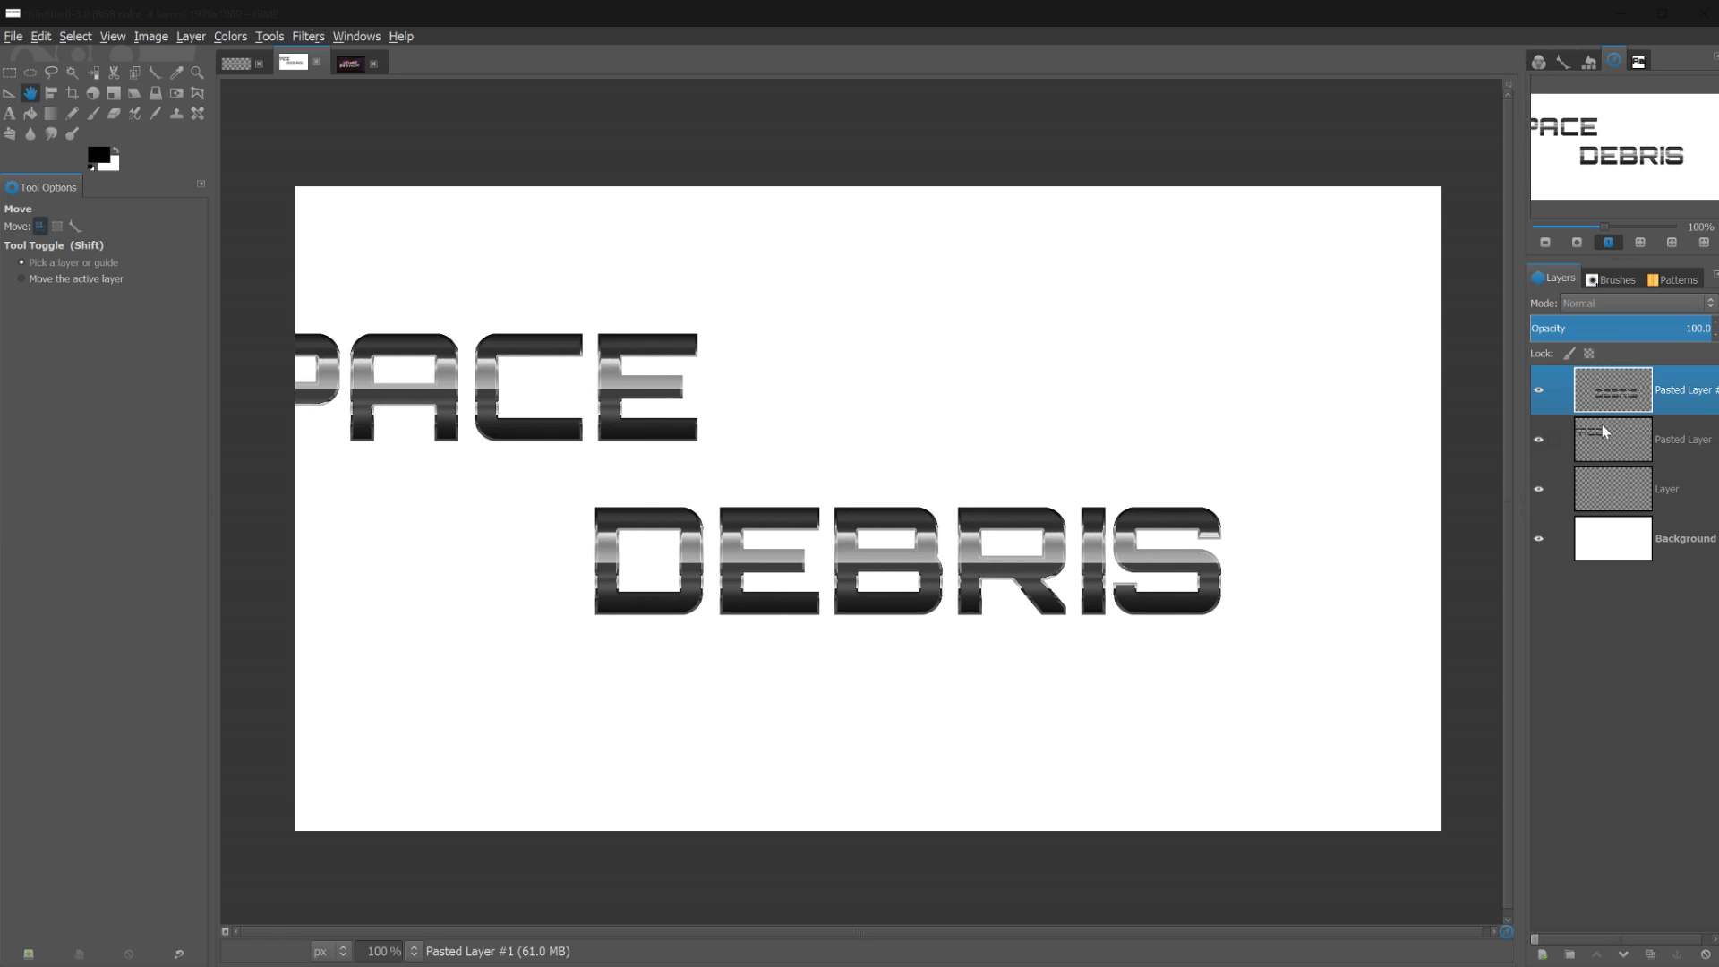
{"action": "left_click", "coordinate": [580, 376]}
{"action": "left_click_drag", "start_coordinate": [663, 386], "coordinate": [1115, 434]}
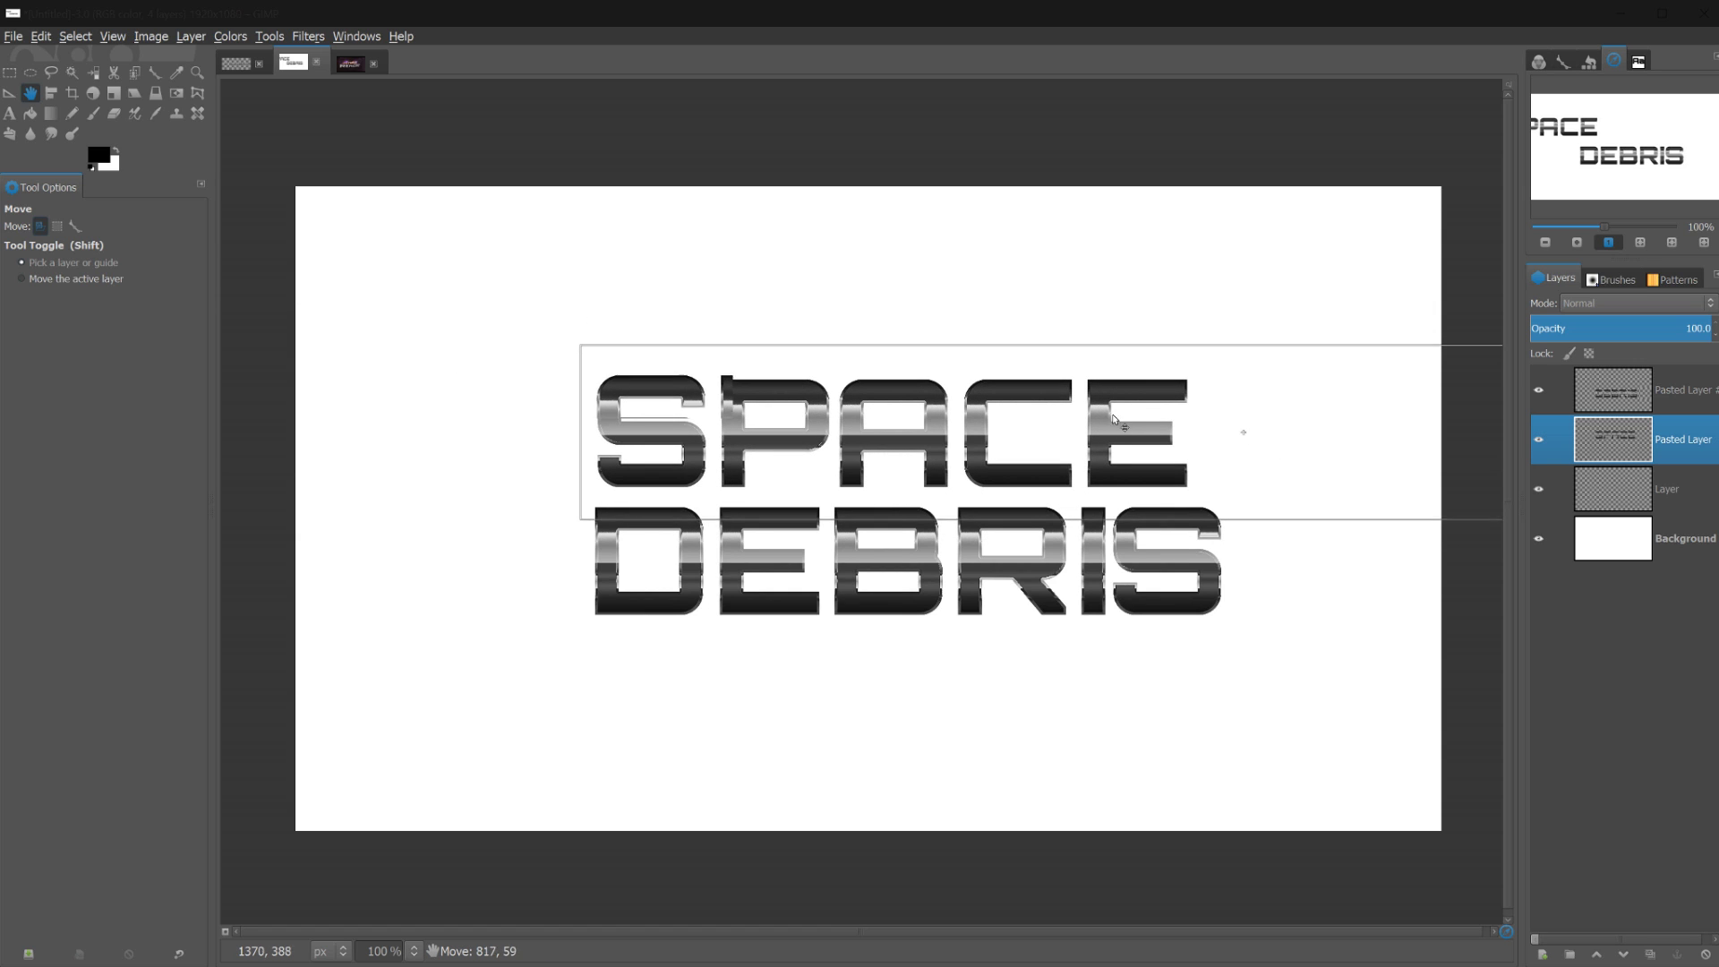
{"action": "left_click_drag", "start_coordinate": [1116, 433], "coordinate": [1115, 419]}
{"action": "left_click", "coordinate": [1683, 538]}
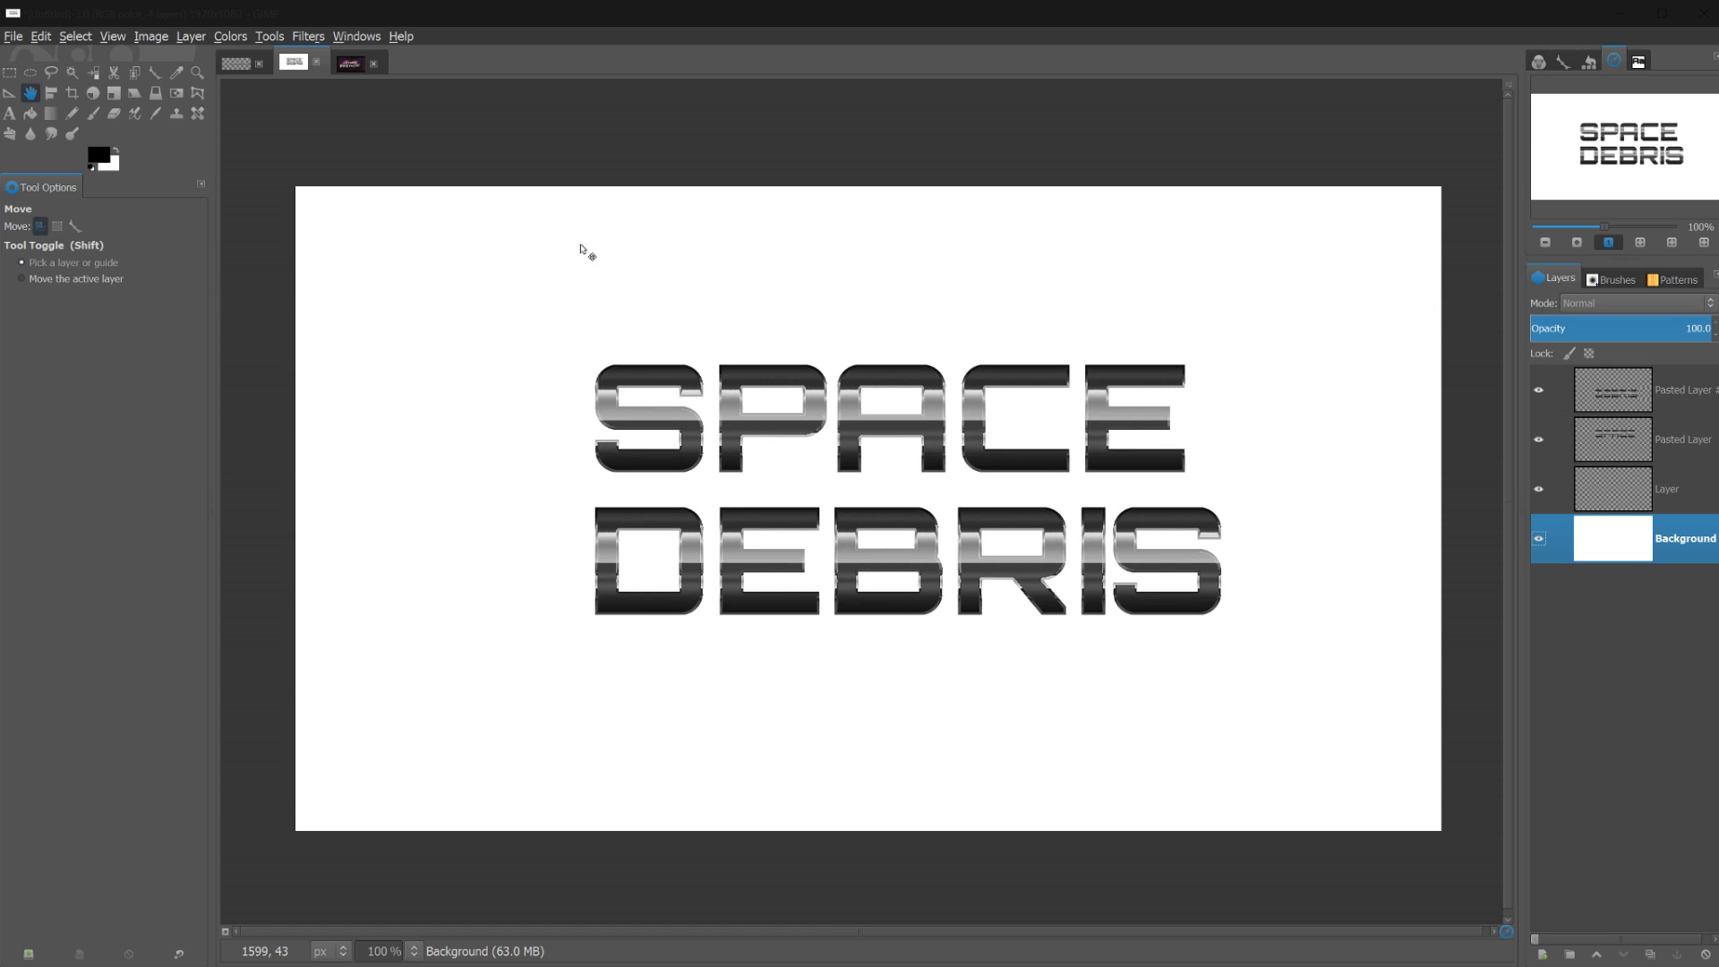
Fill the white Background layer with the very dark purple 19111b using Bucket Fill
{"action": "left_click", "coordinate": [30, 113]}
{"action": "left_click", "coordinate": [94, 155]}
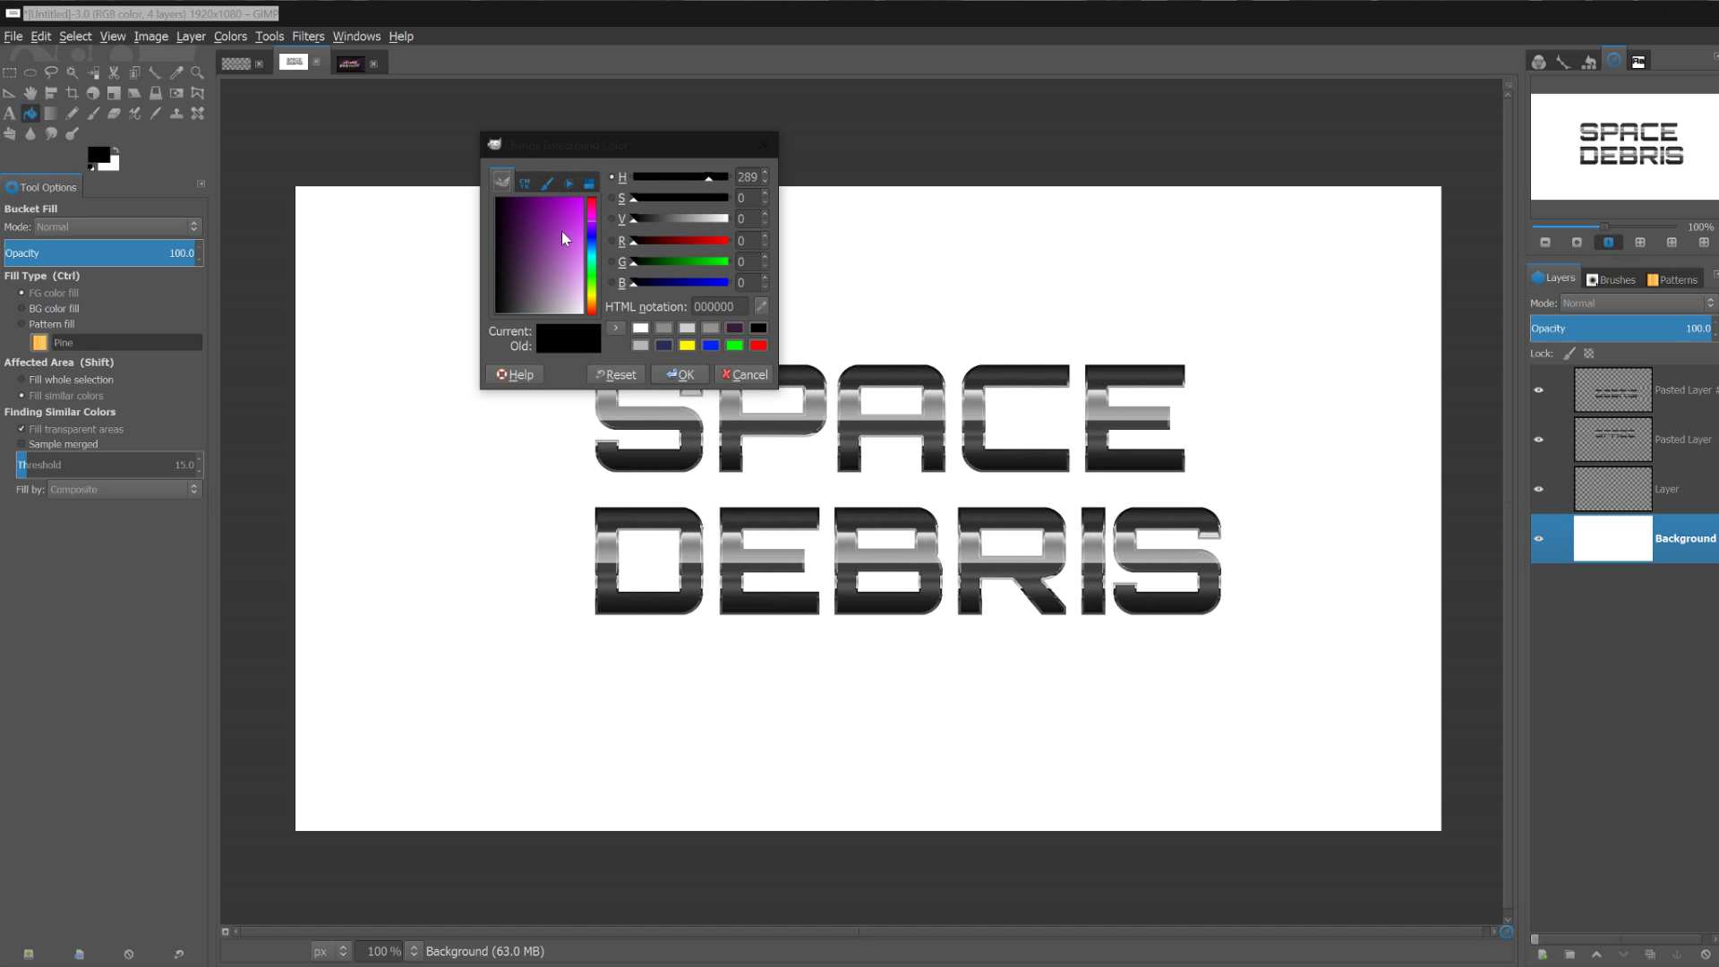
{"action": "left_click_drag", "start_coordinate": [561, 231], "coordinate": [502, 269]}
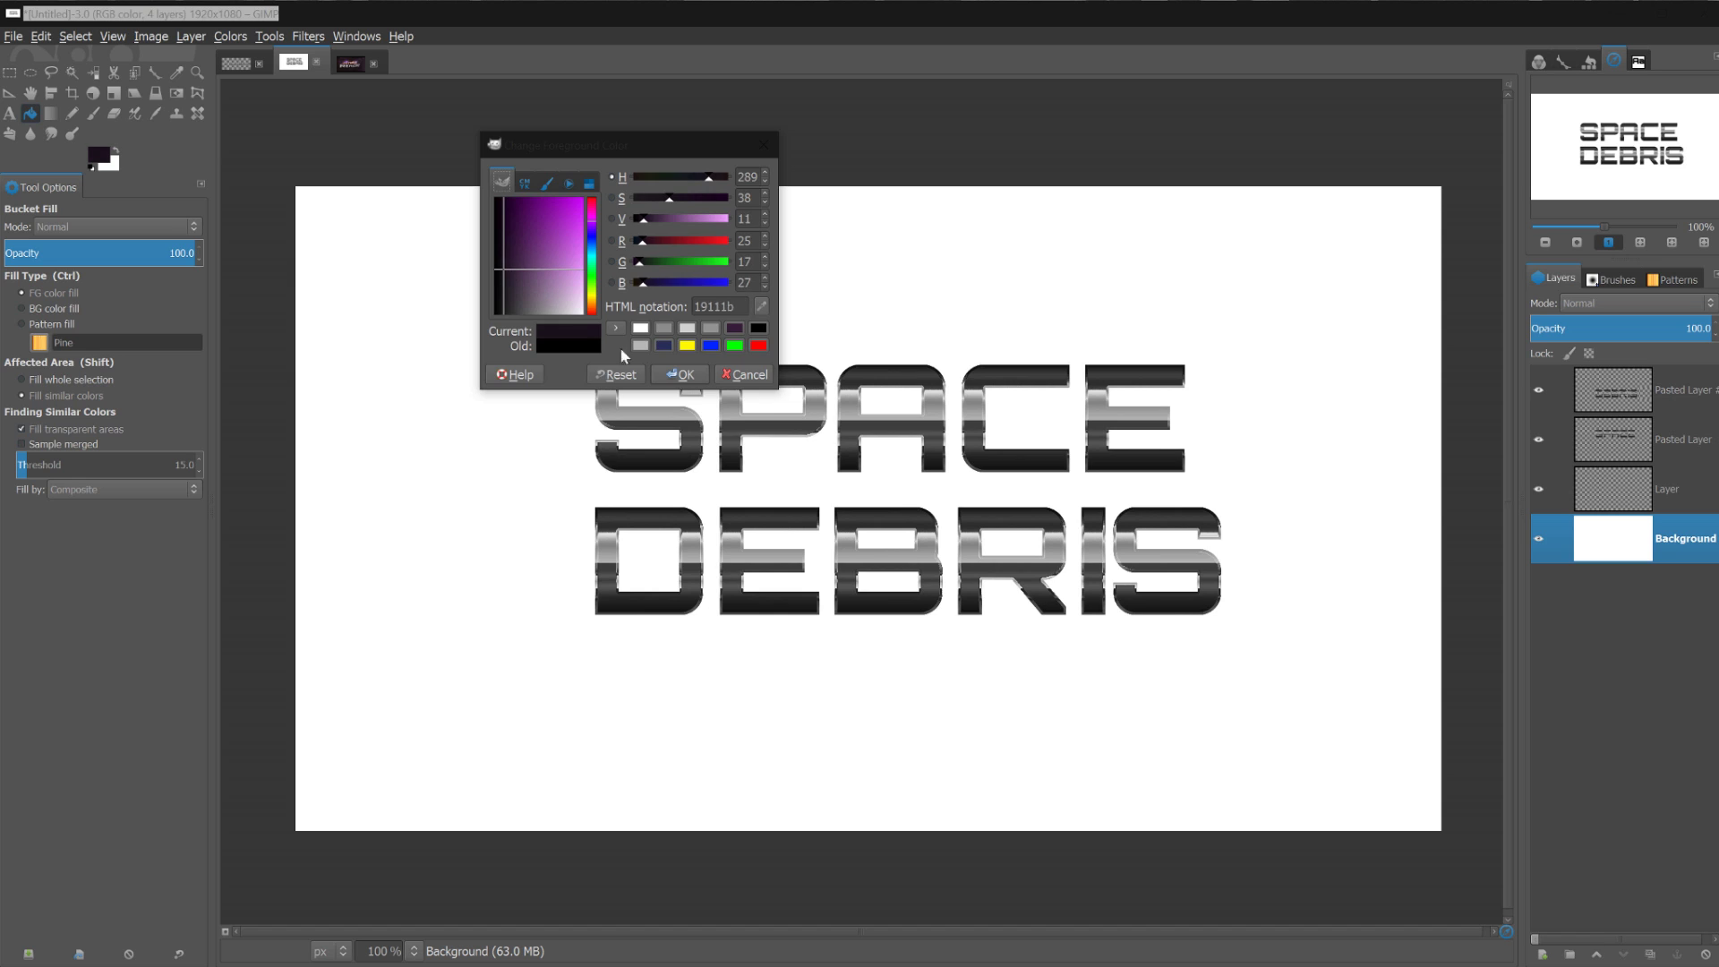
{"action": "left_click", "coordinate": [680, 374]}
{"action": "left_click", "coordinate": [376, 301]}
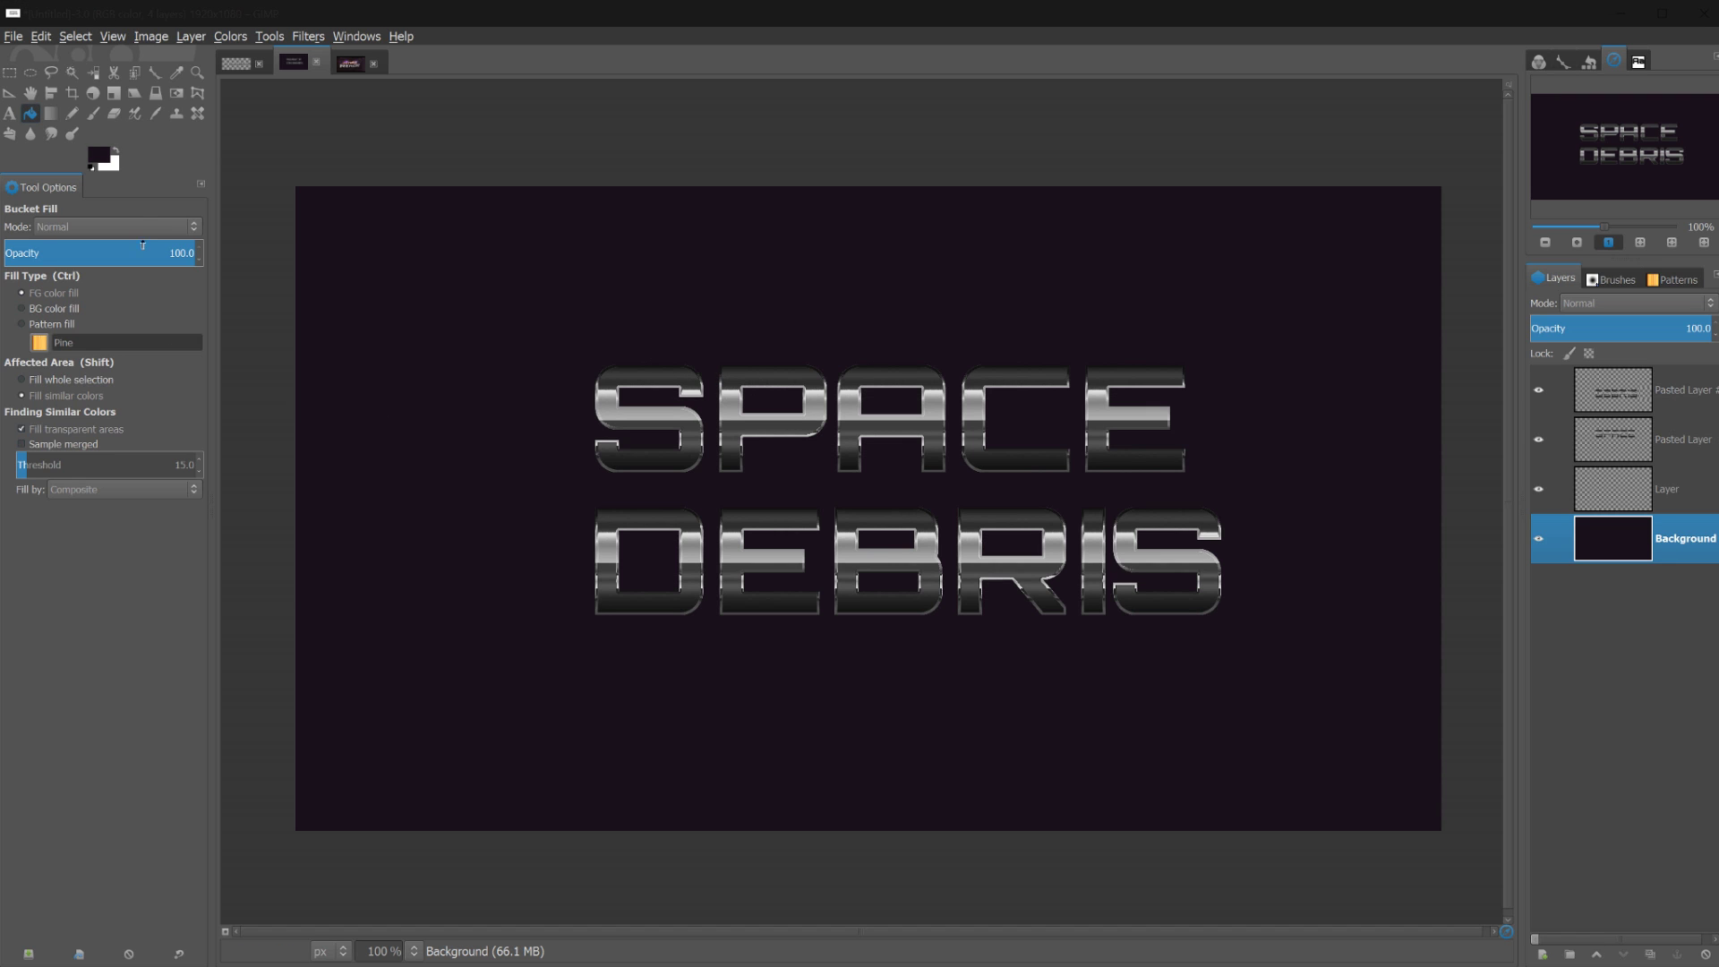
Refill the Background layer with a slightly lighter shade of the same dark purple
{"action": "left_click", "coordinate": [101, 159]}
{"action": "left_click", "coordinate": [514, 283]}
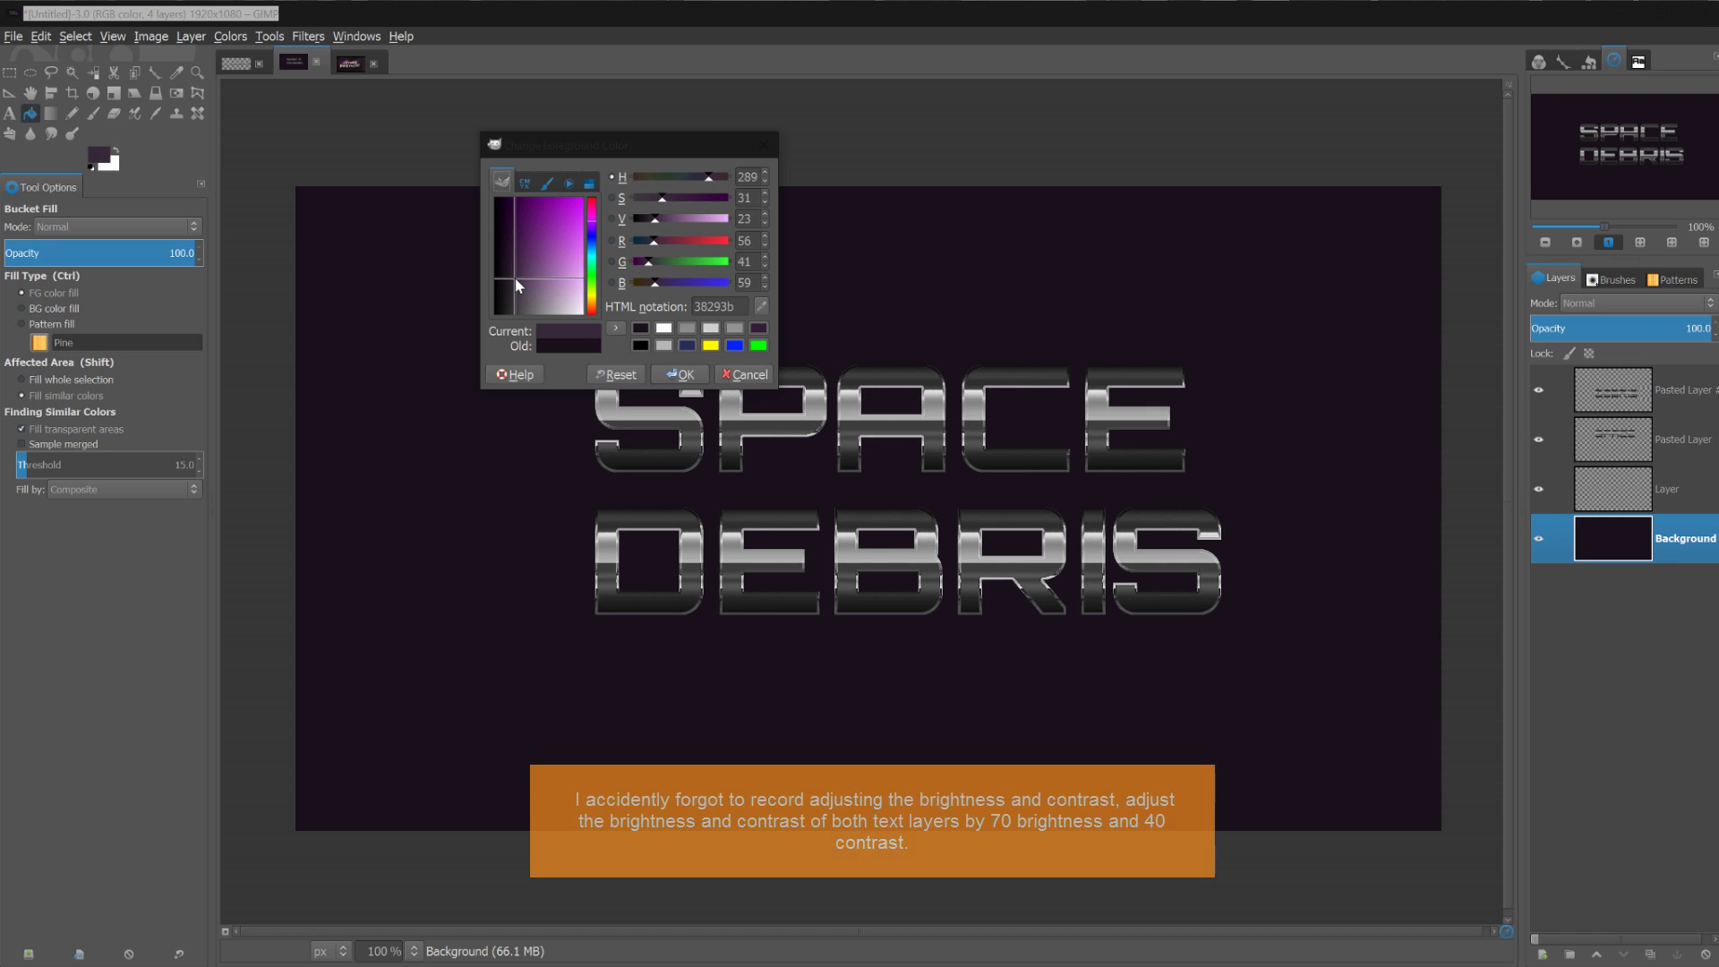
{"action": "left_click", "coordinate": [680, 374]}
{"action": "left_click", "coordinate": [722, 399]}
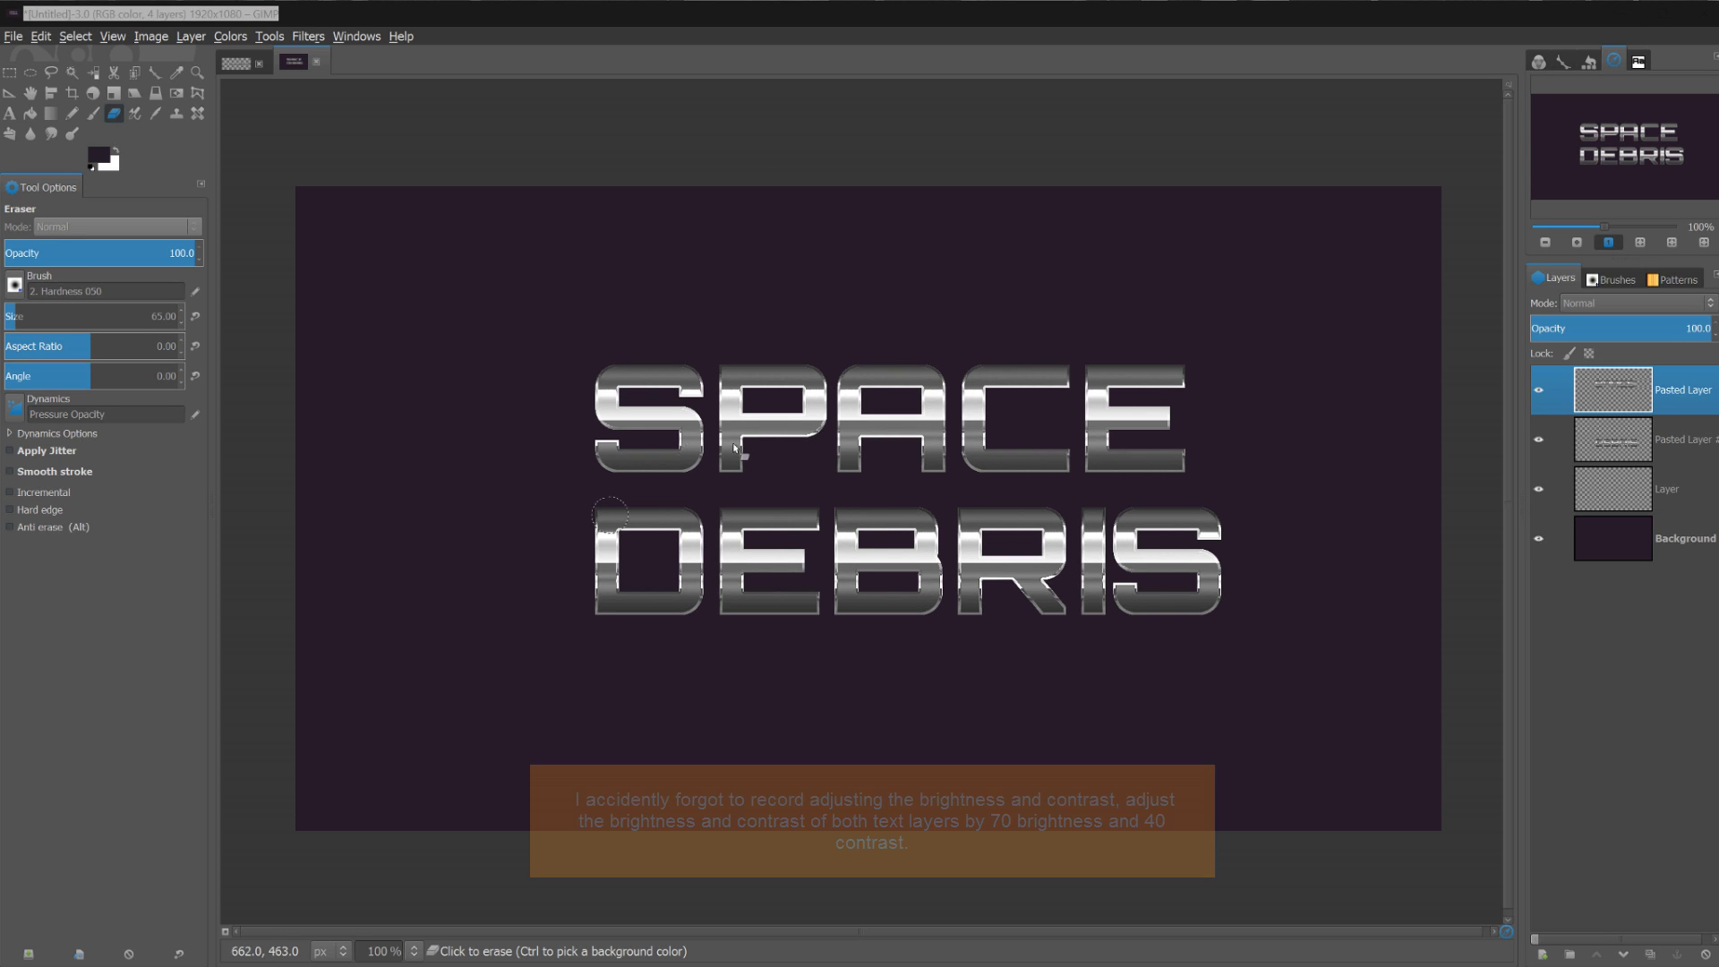
Try a Perspective transform on the SPACE layer that shrinks its S end and heightens its E end, and undo it
{"action": "left_click", "coordinate": [157, 91]}
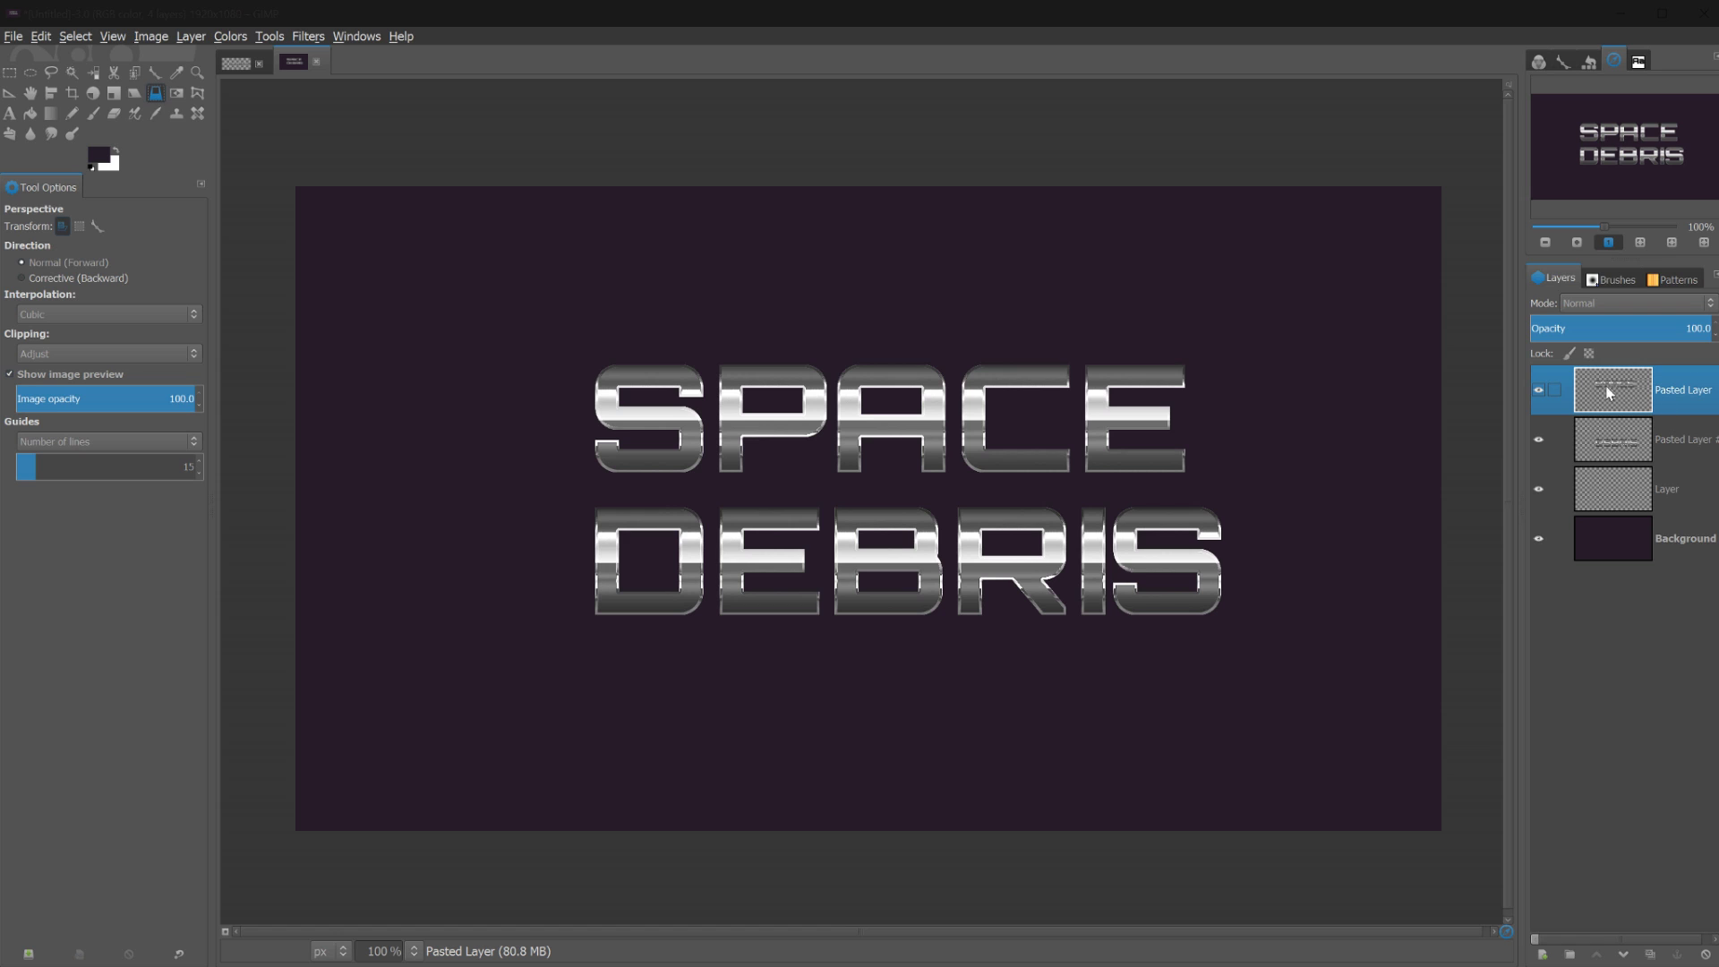
{"action": "left_click", "coordinate": [623, 380]}
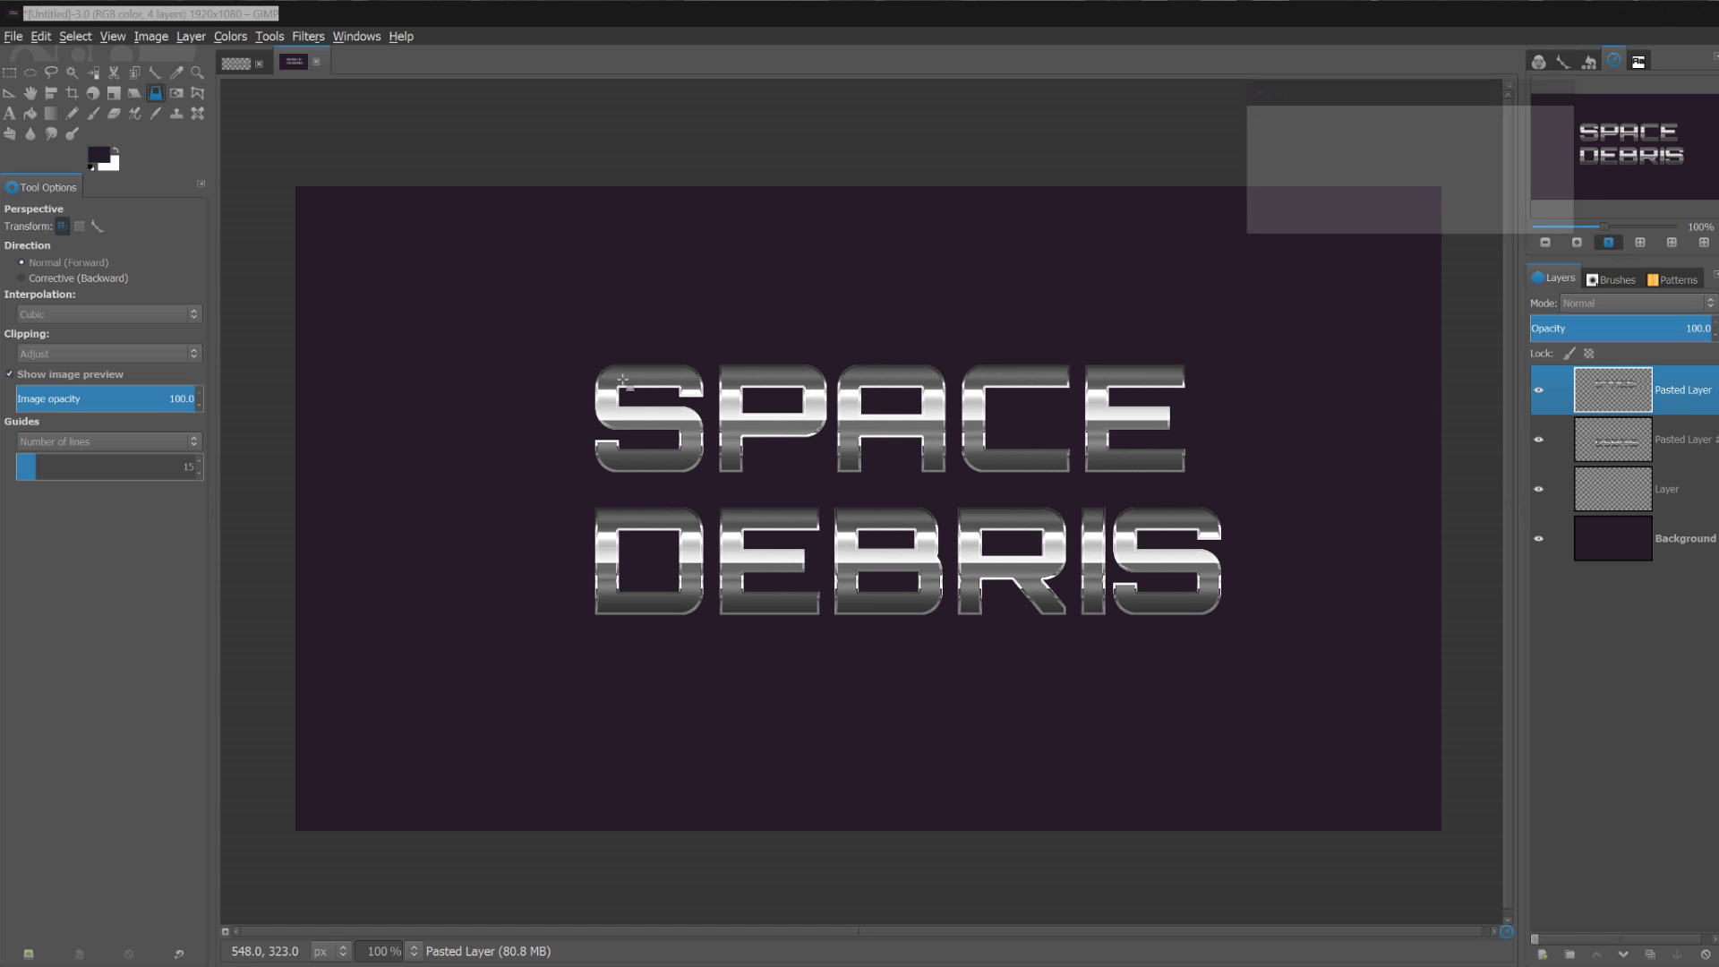
{"action": "left_click_drag", "start_coordinate": [582, 356], "coordinate": [585, 379]}
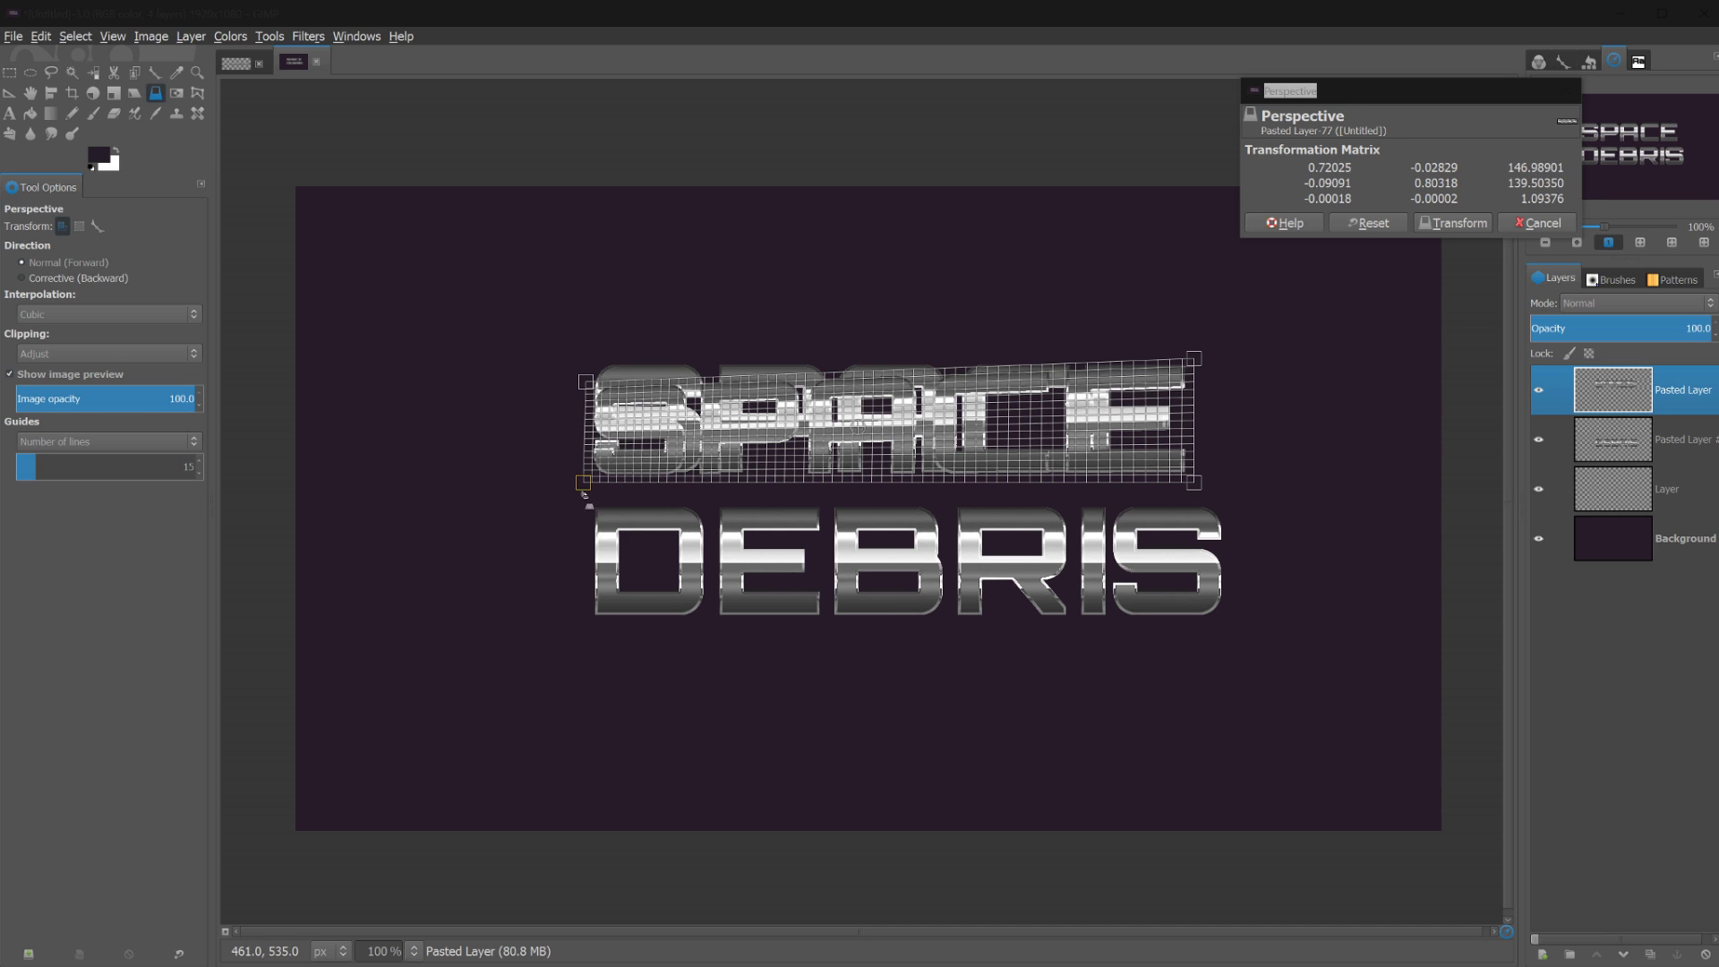
{"action": "left_click_drag", "start_coordinate": [583, 483], "coordinate": [583, 466]}
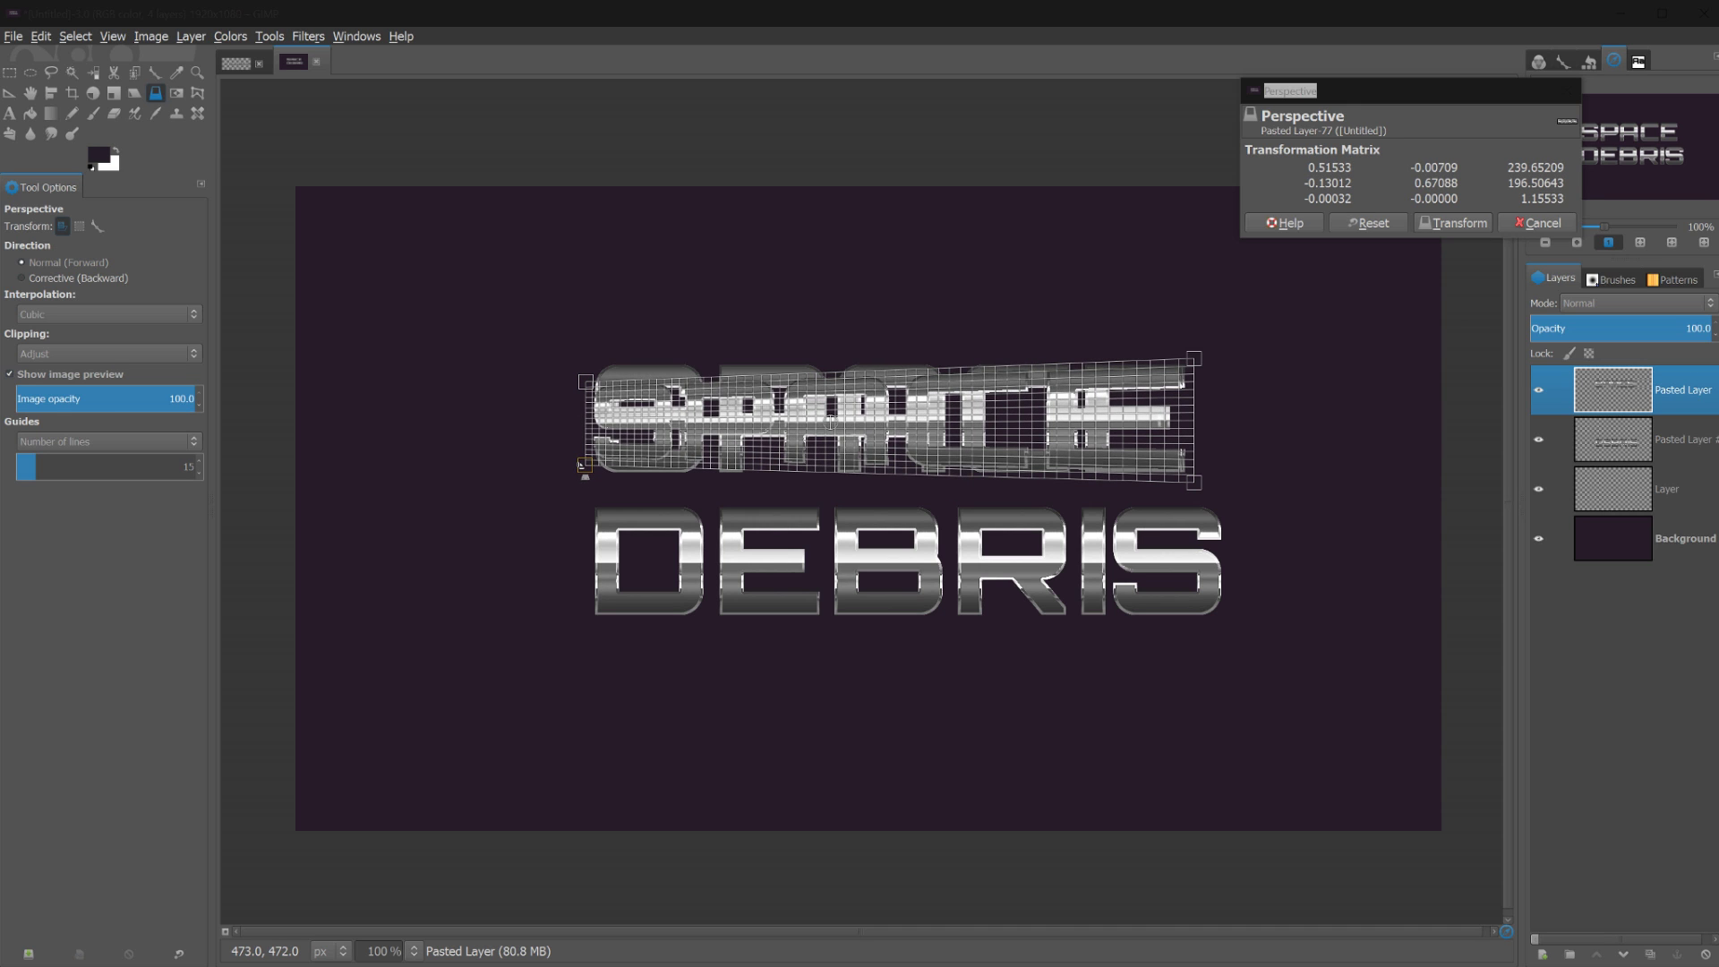
{"action": "left_click_drag", "start_coordinate": [1198, 485], "coordinate": [1198, 503]}
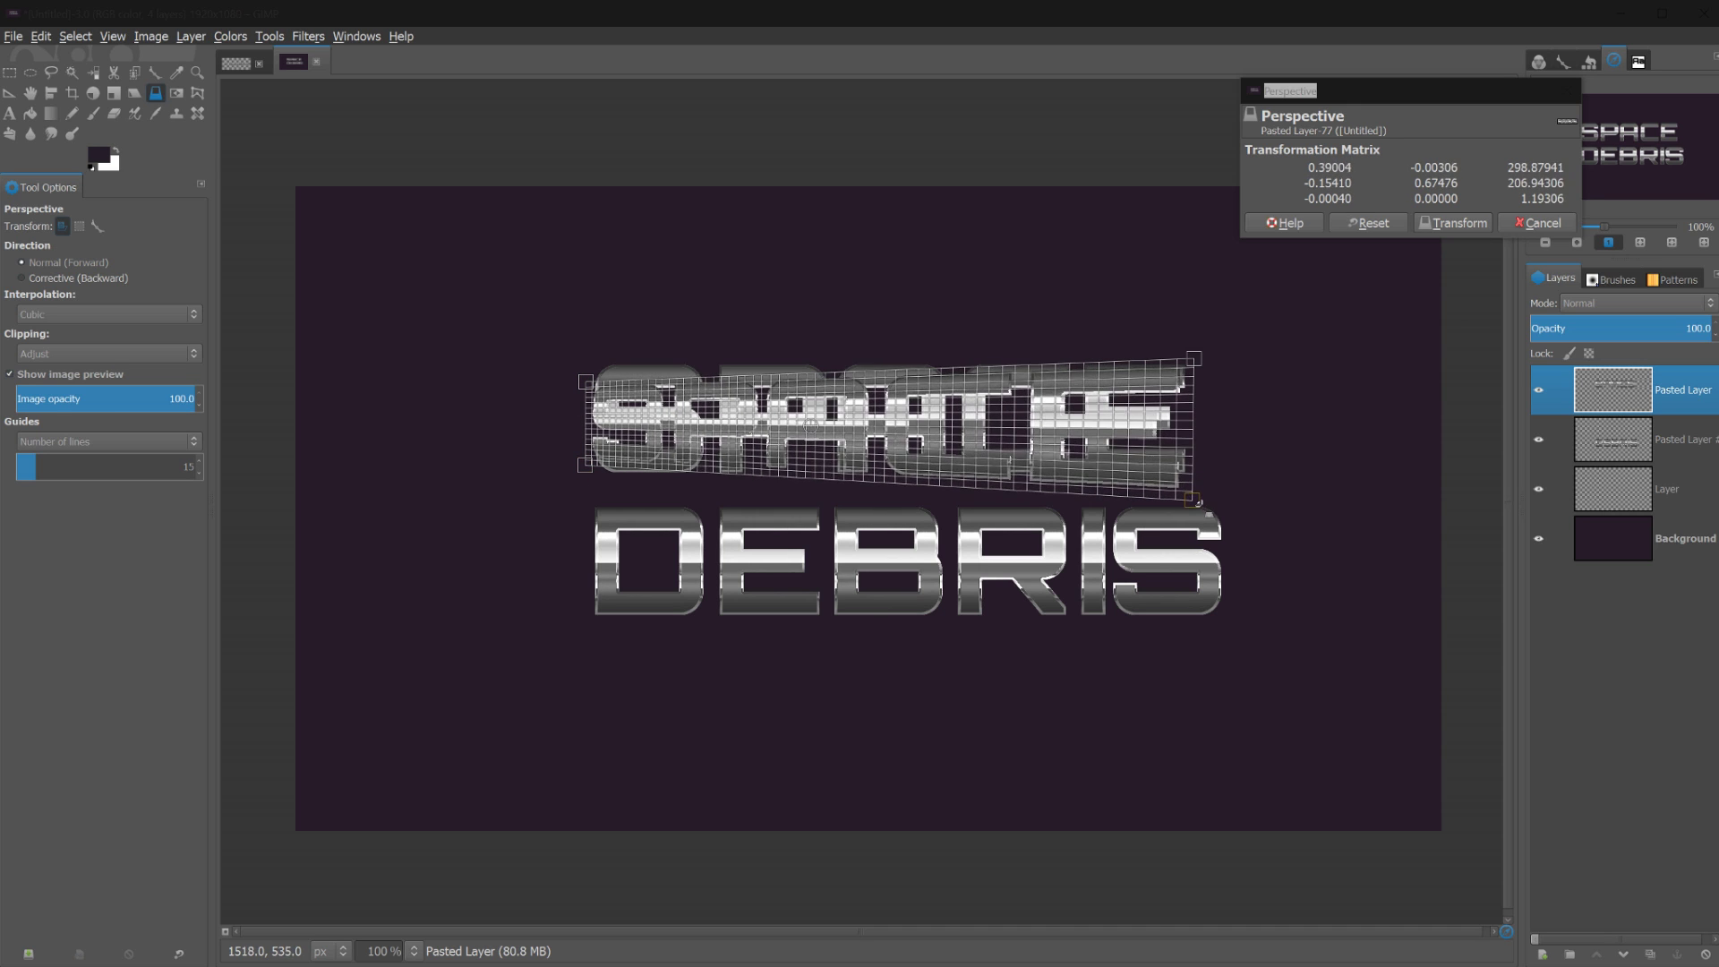
{"action": "left_click_drag", "start_coordinate": [1194, 358], "coordinate": [1194, 341]}
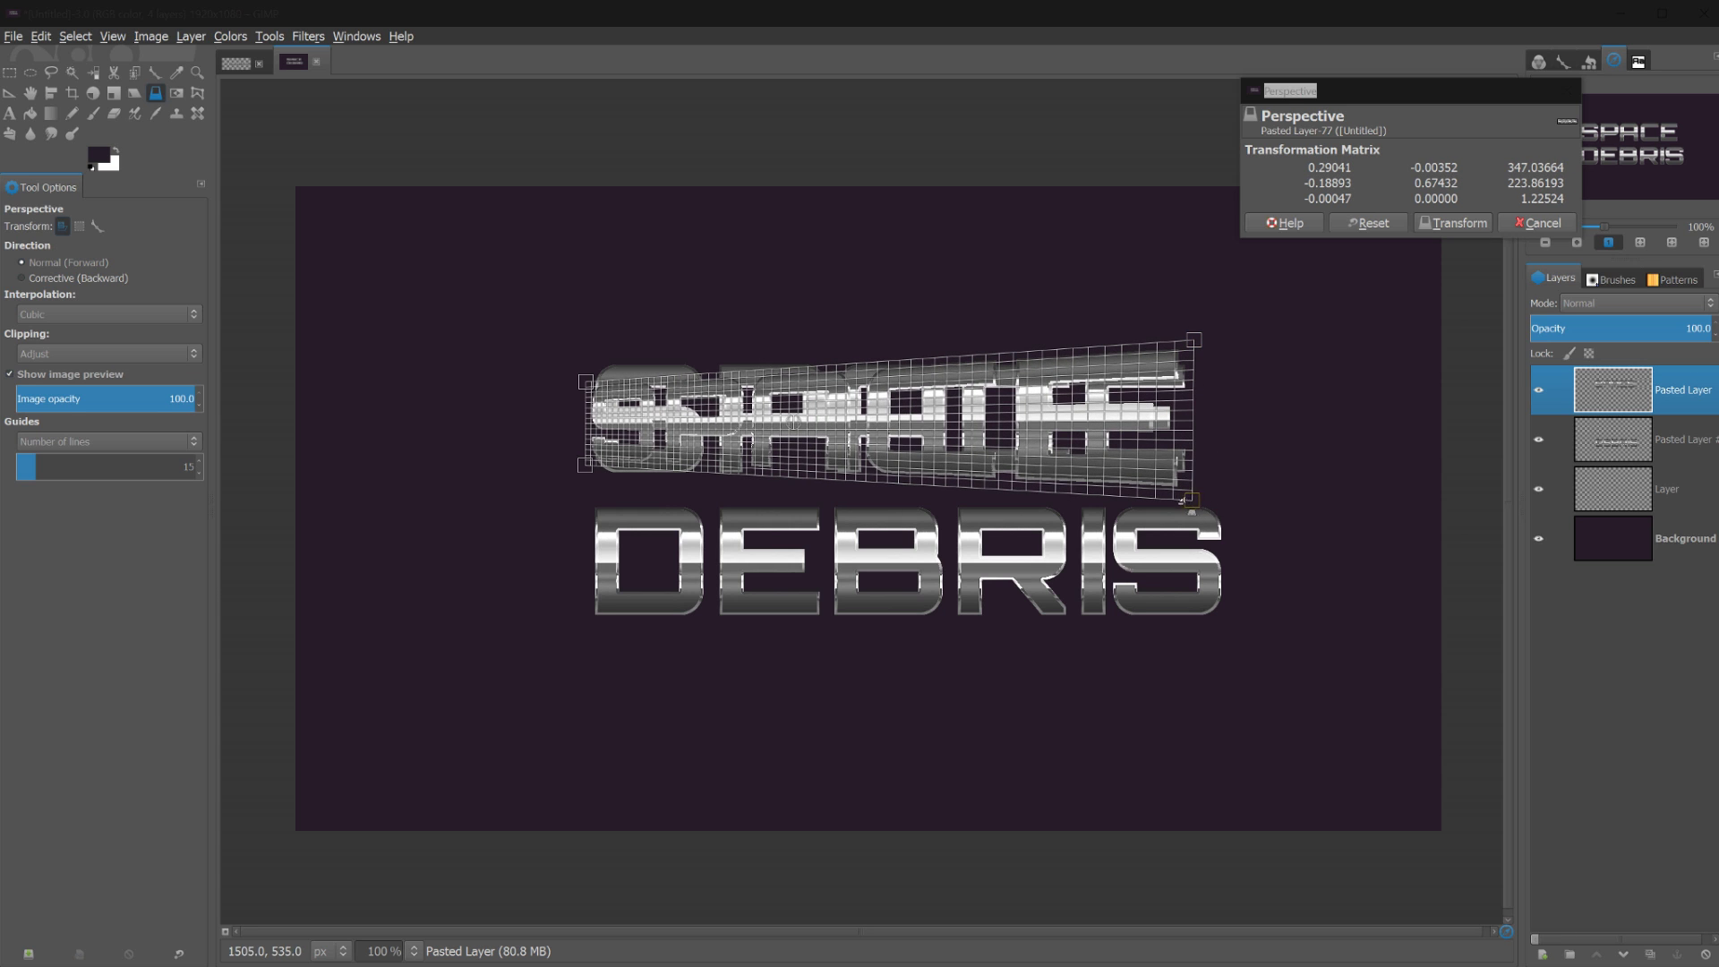
{"action": "mouse_move", "coordinate": [1187, 502]}
{"action": "left_mouse_down"}
{"action": "mouse_move", "coordinate": [1200, 872]}
{"action": "mouse_move", "coordinate": [1194, 506]}
{"action": "mouse_move", "coordinate": [1195, 520]}
{"action": "left_mouse_up"}
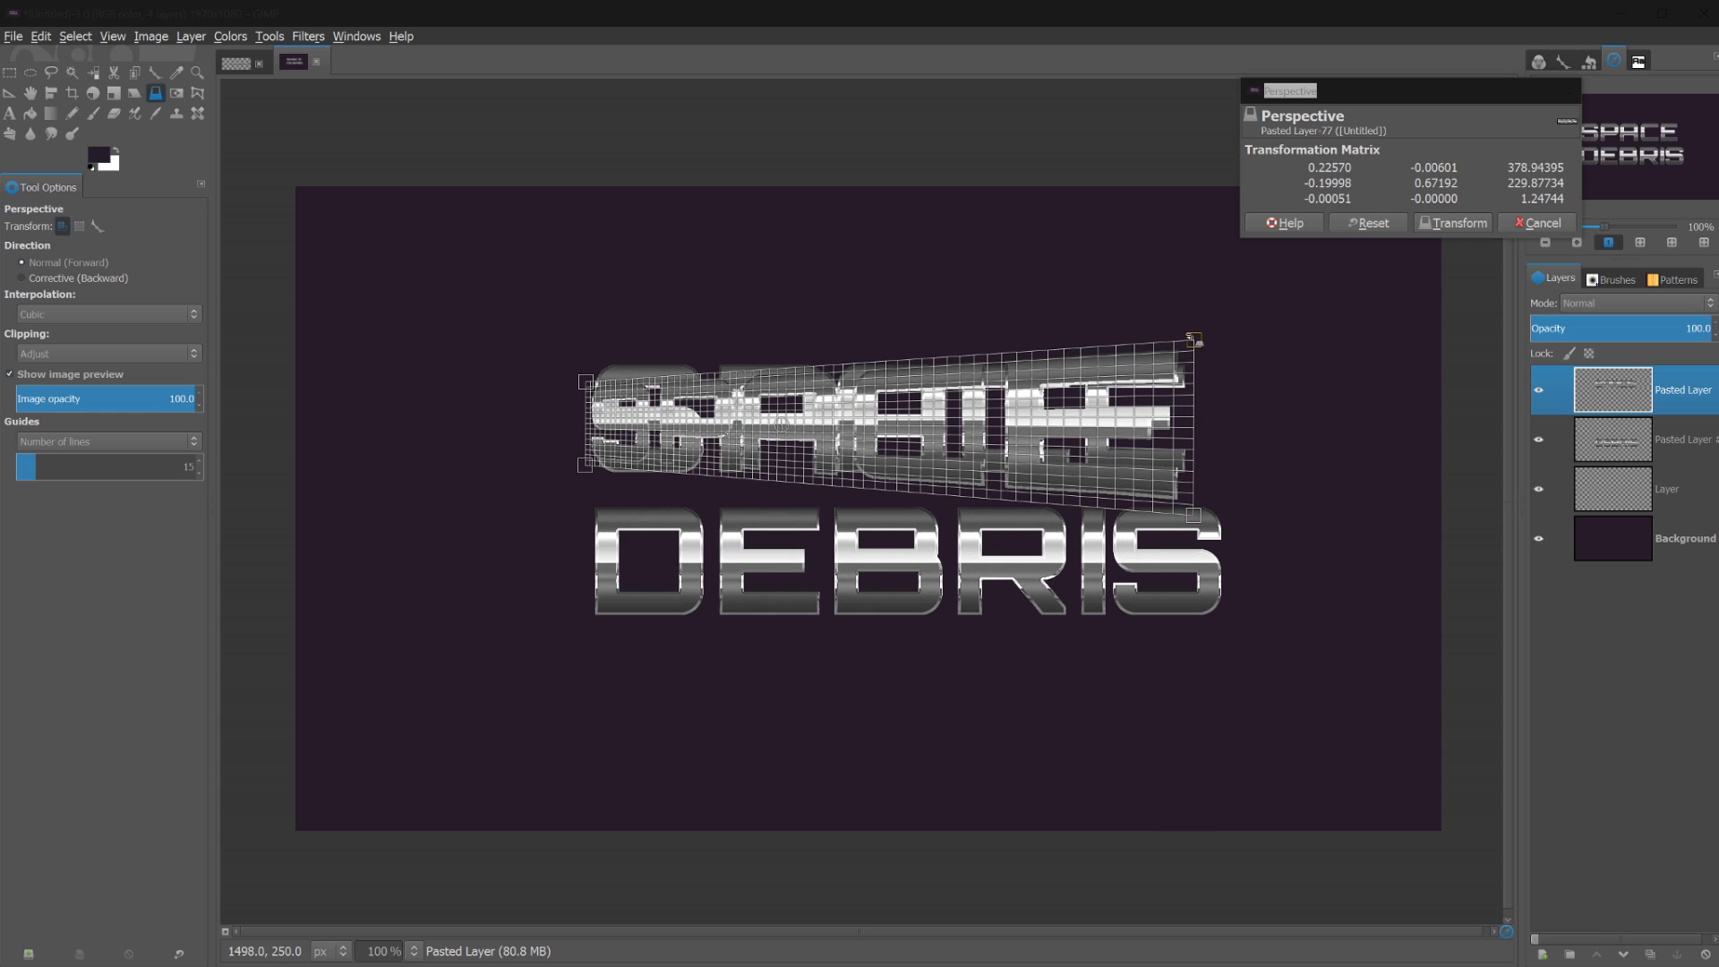
{"action": "left_click_drag", "start_coordinate": [1198, 338], "coordinate": [1200, 332]}
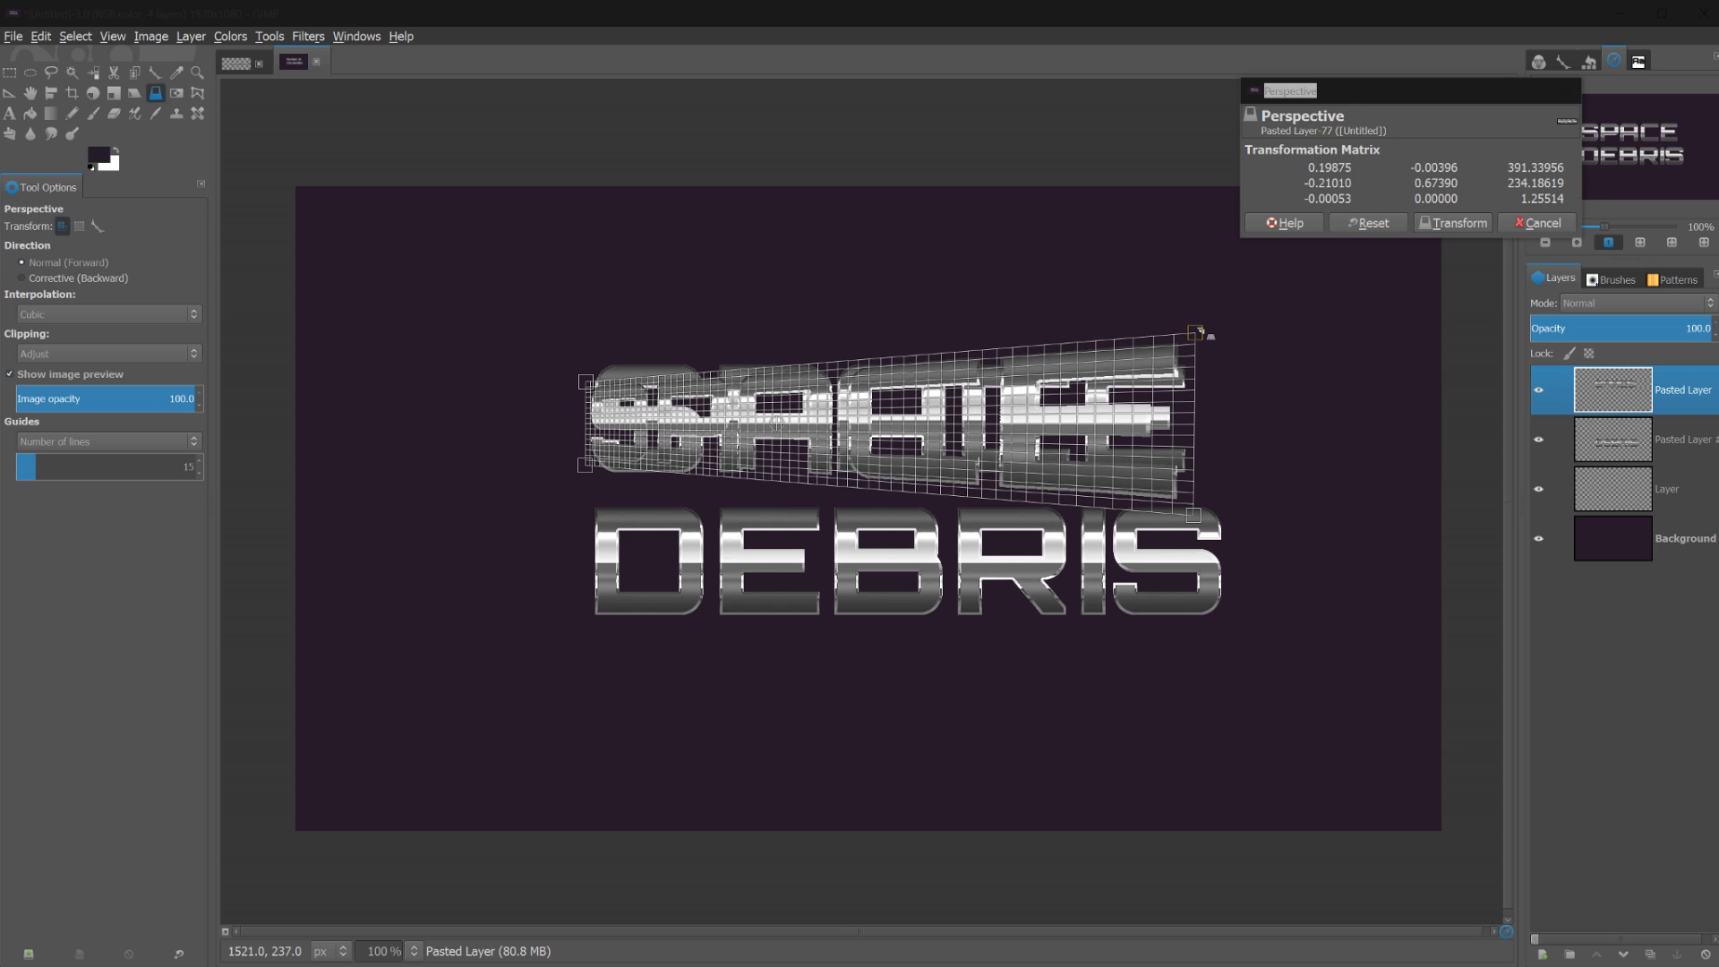
{"action": "key", "text": "Return"}
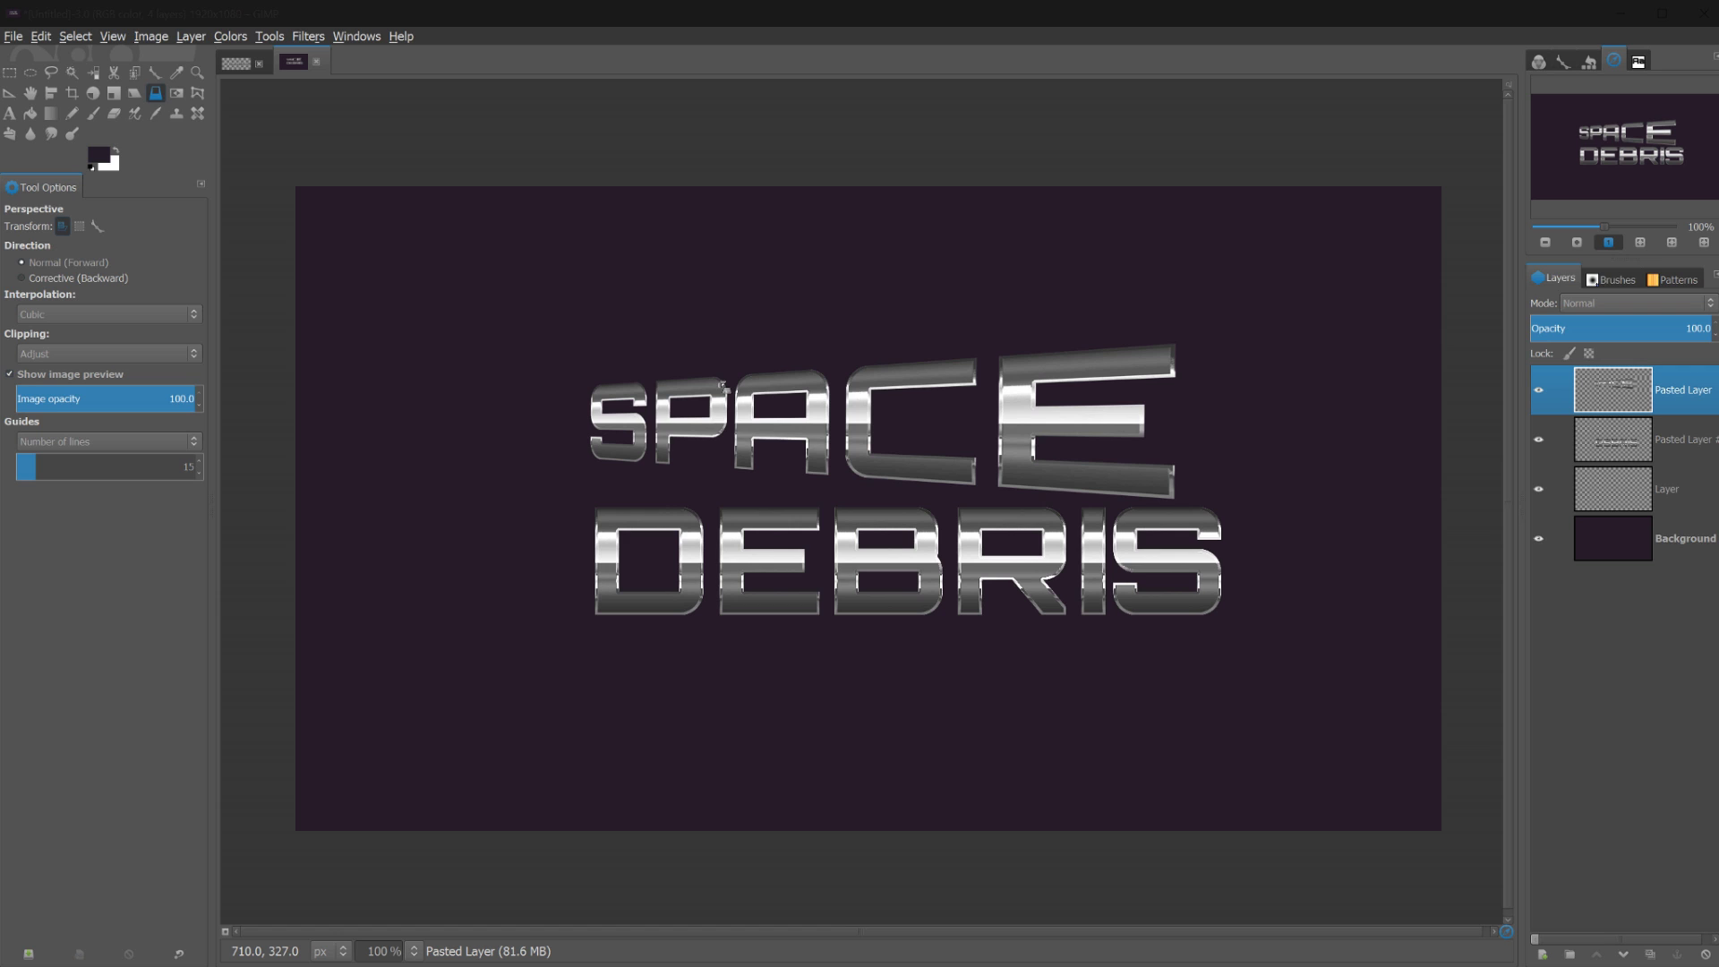
{"action": "key", "text": "ctrl+z"}
Taper the word SPACE in perspective so its letters grow from a small S to a tall E reaching almost down to DEBRIS
{"action": "left_click", "coordinate": [847, 391]}
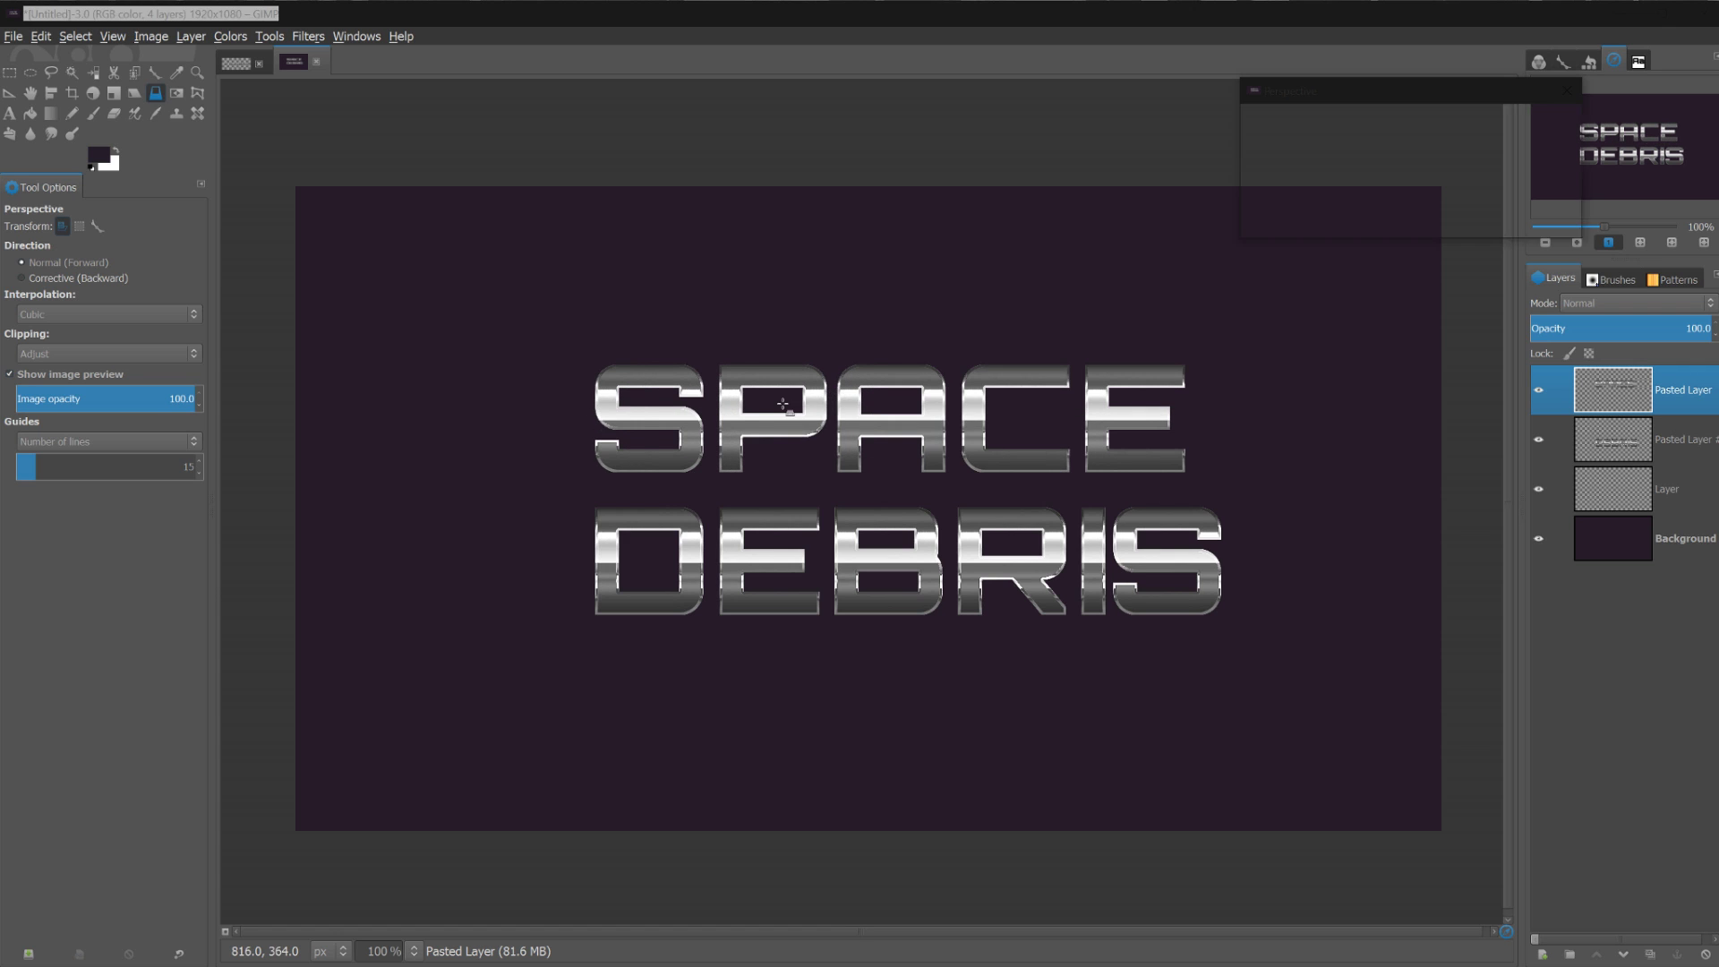
{"action": "left_click_drag", "start_coordinate": [586, 359], "coordinate": [586, 469]}
{"action": "left_click_drag", "start_coordinate": [1194, 481], "coordinate": [1193, 510]}
{"action": "left_click_drag", "start_coordinate": [1193, 358], "coordinate": [1192, 336]}
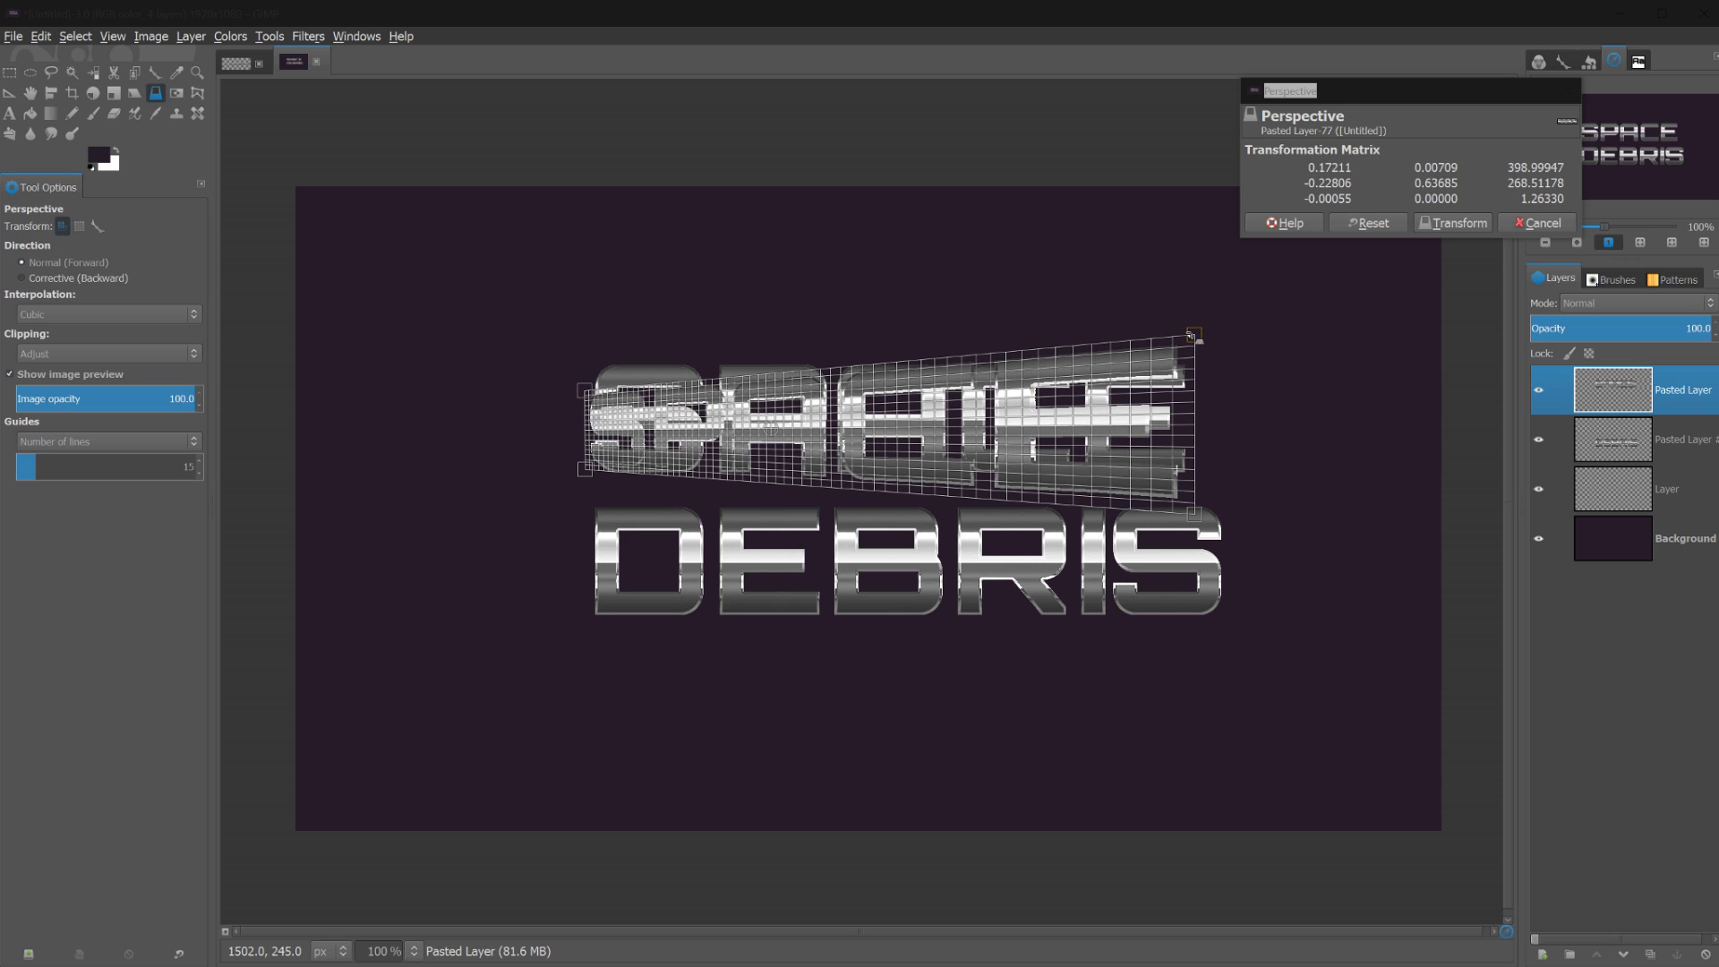
{"action": "key", "text": "Return"}
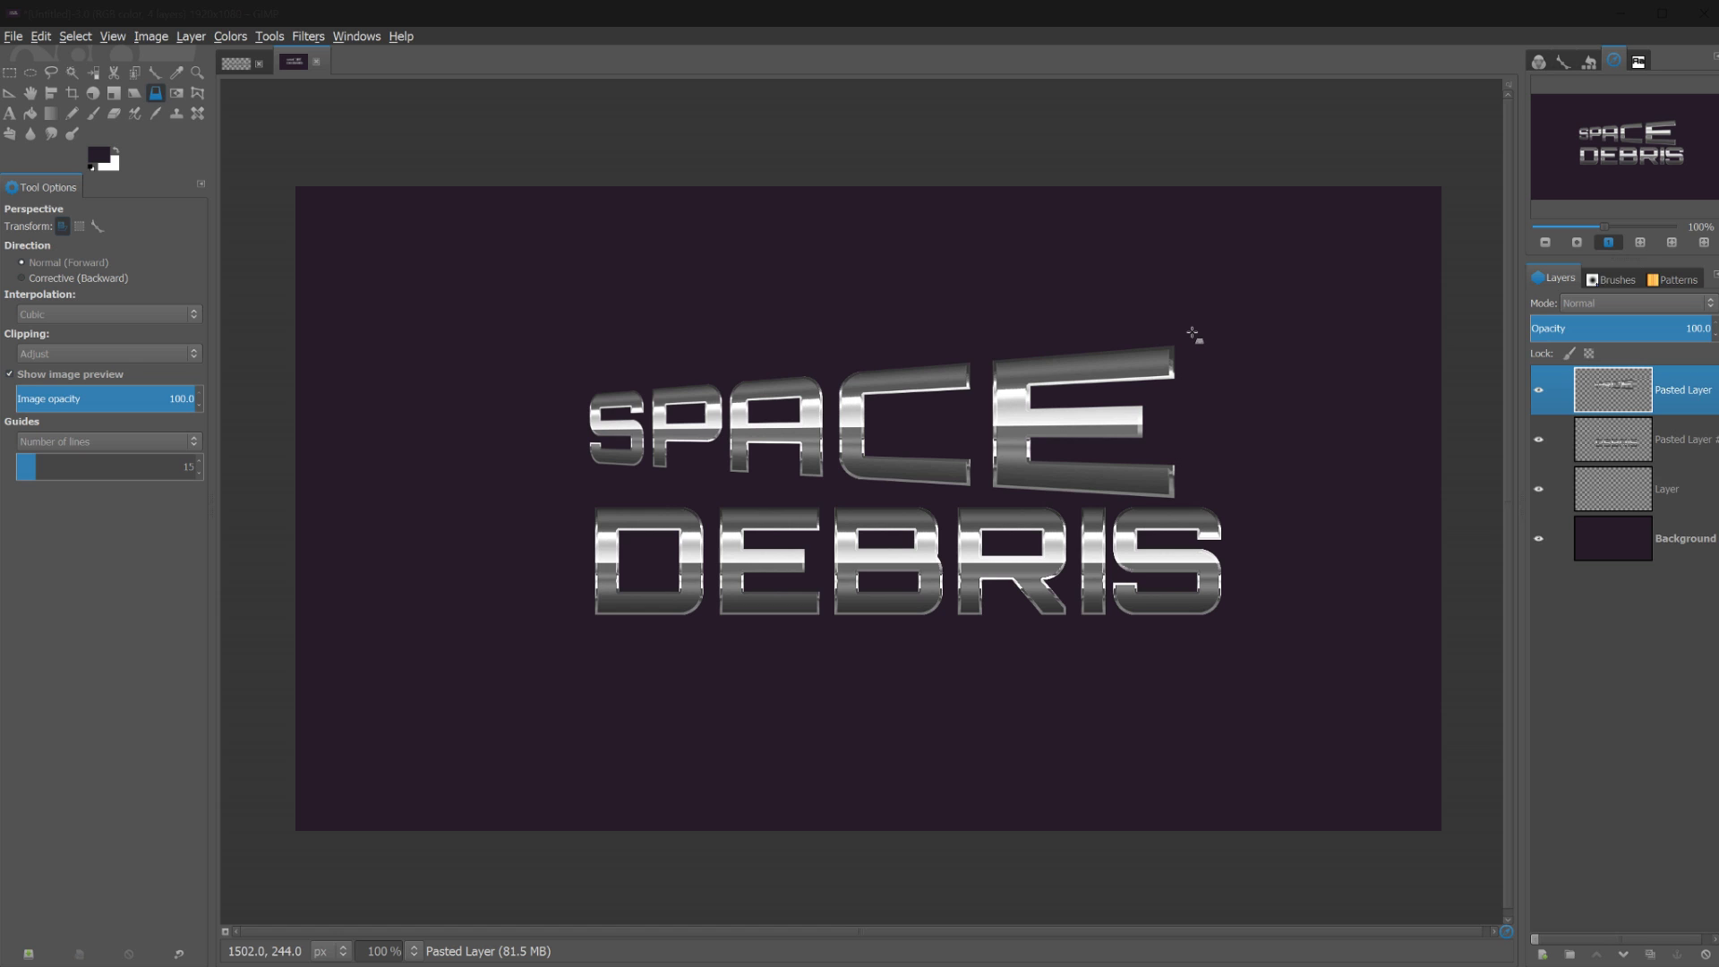
Taper the DEBRIS layer in perspective the opposite way, with a tall D shrinking to a small final S
{"action": "left_click", "coordinate": [1639, 452]}
{"action": "left_click", "coordinate": [736, 535]}
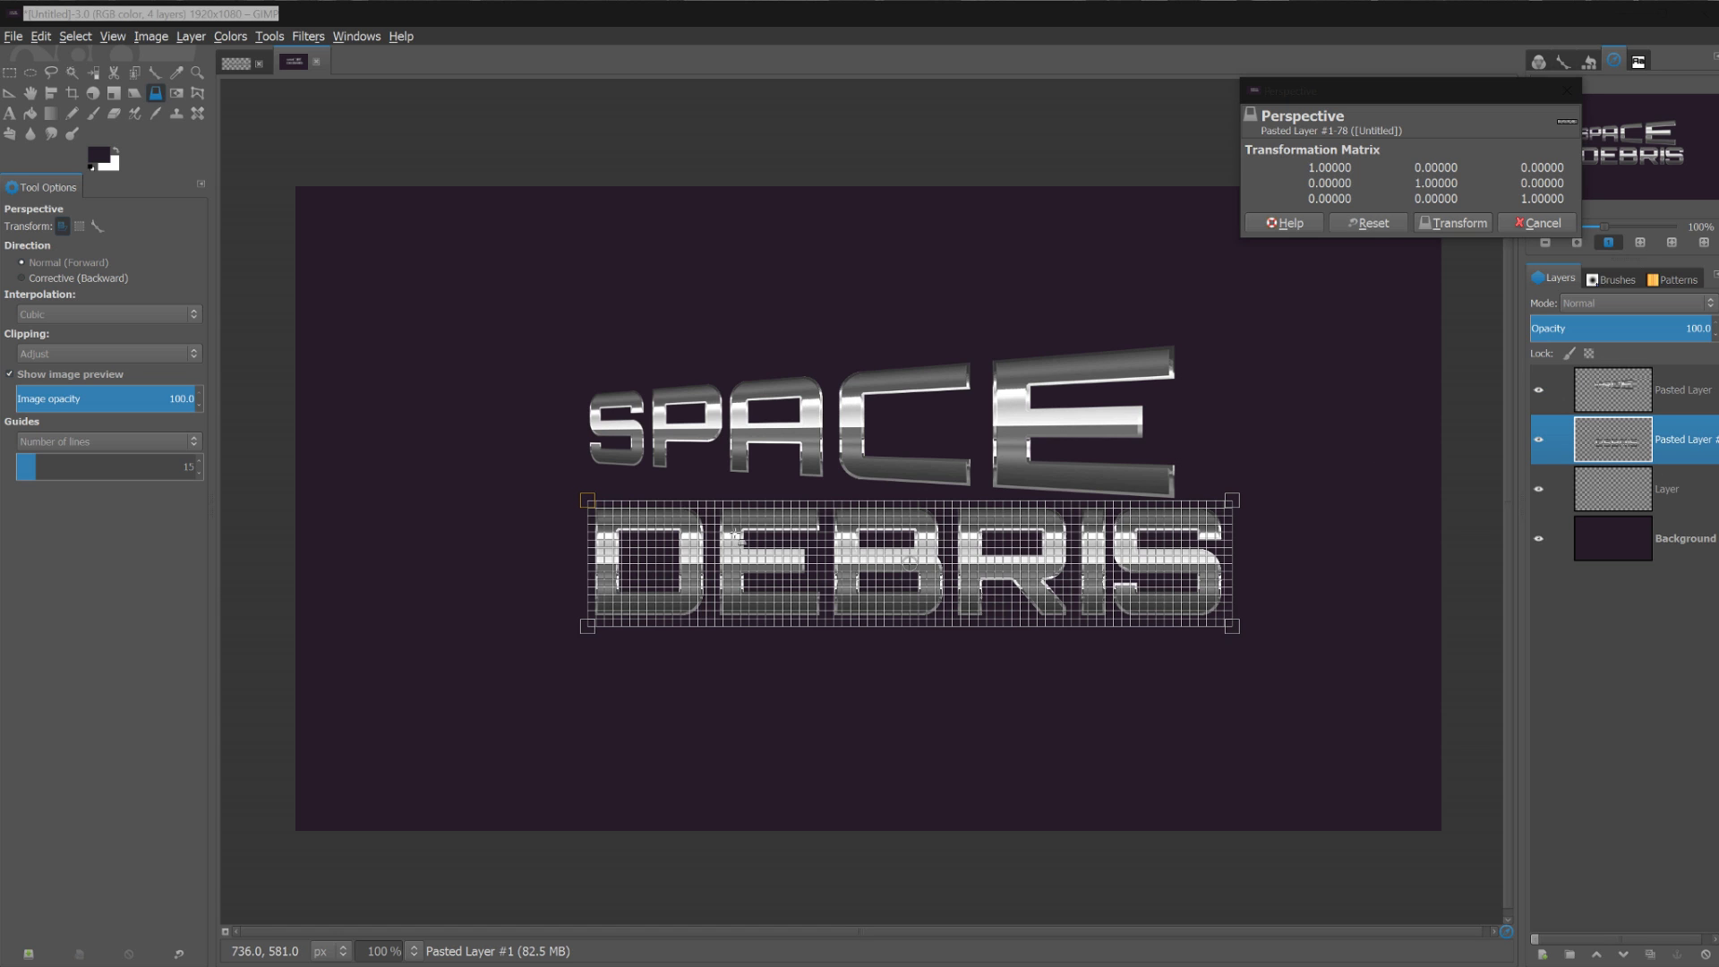
{"action": "mouse_move", "coordinate": [589, 502]}
{"action": "left_mouse_down"}
{"action": "mouse_move", "coordinate": [595, 528]}
{"action": "mouse_move", "coordinate": [591, 472]}
{"action": "left_mouse_up"}
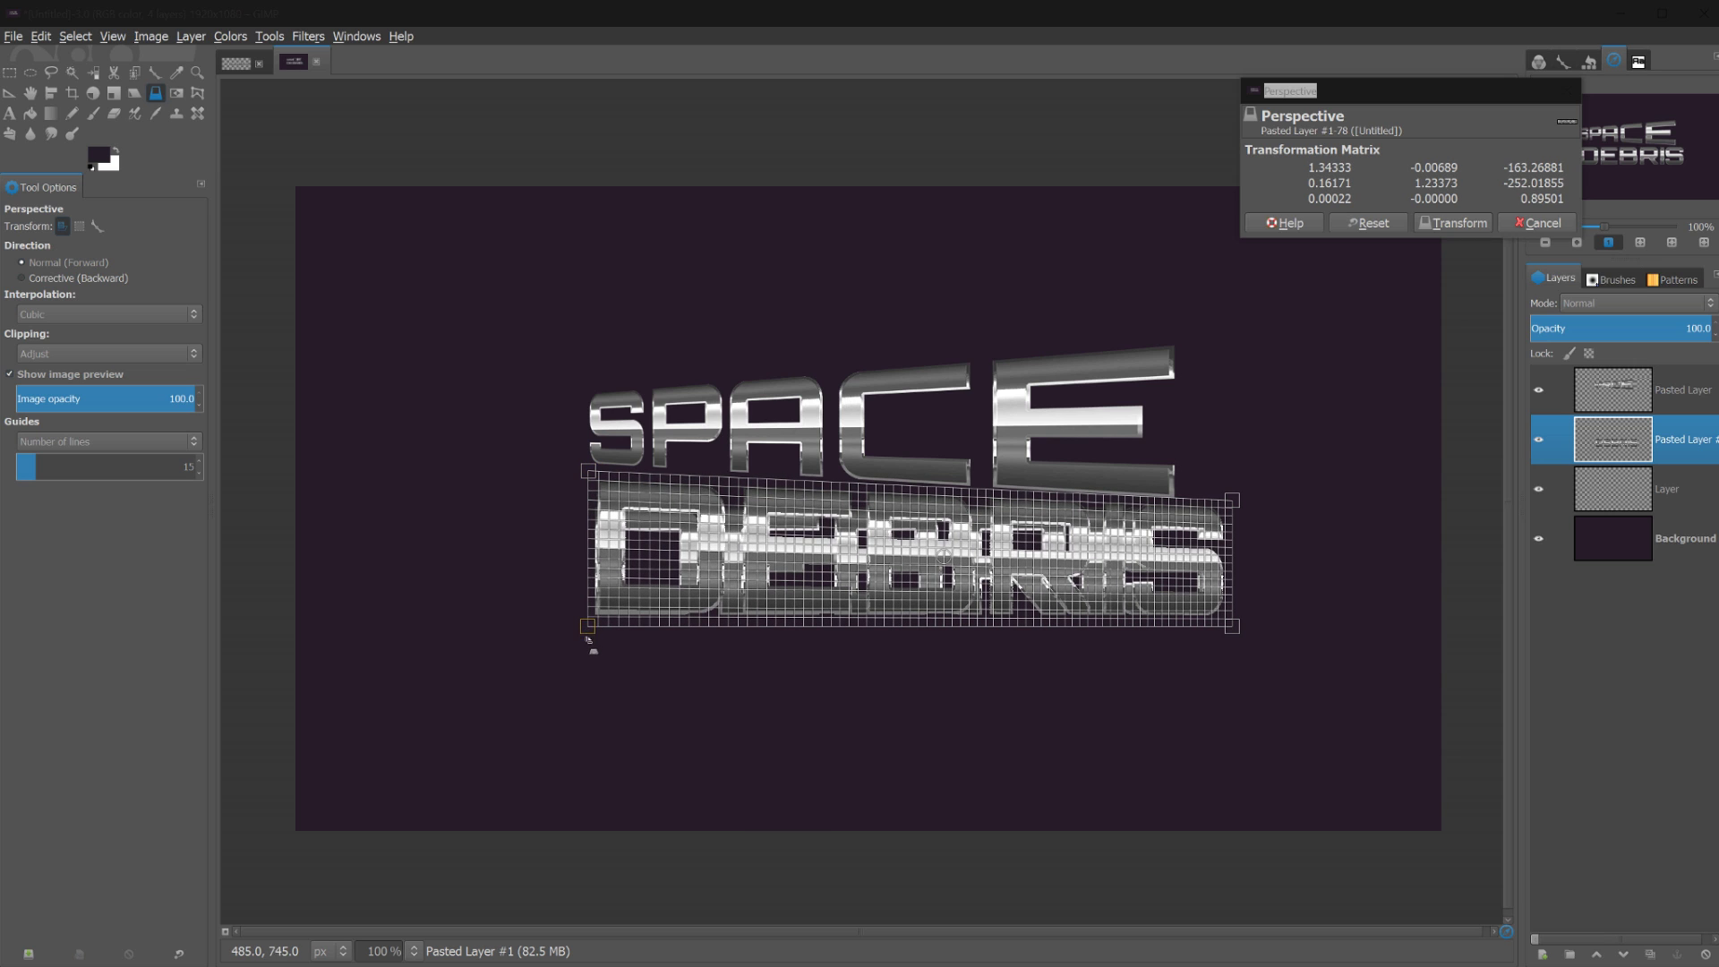
{"action": "left_click_drag", "start_coordinate": [588, 639], "coordinate": [588, 647]}
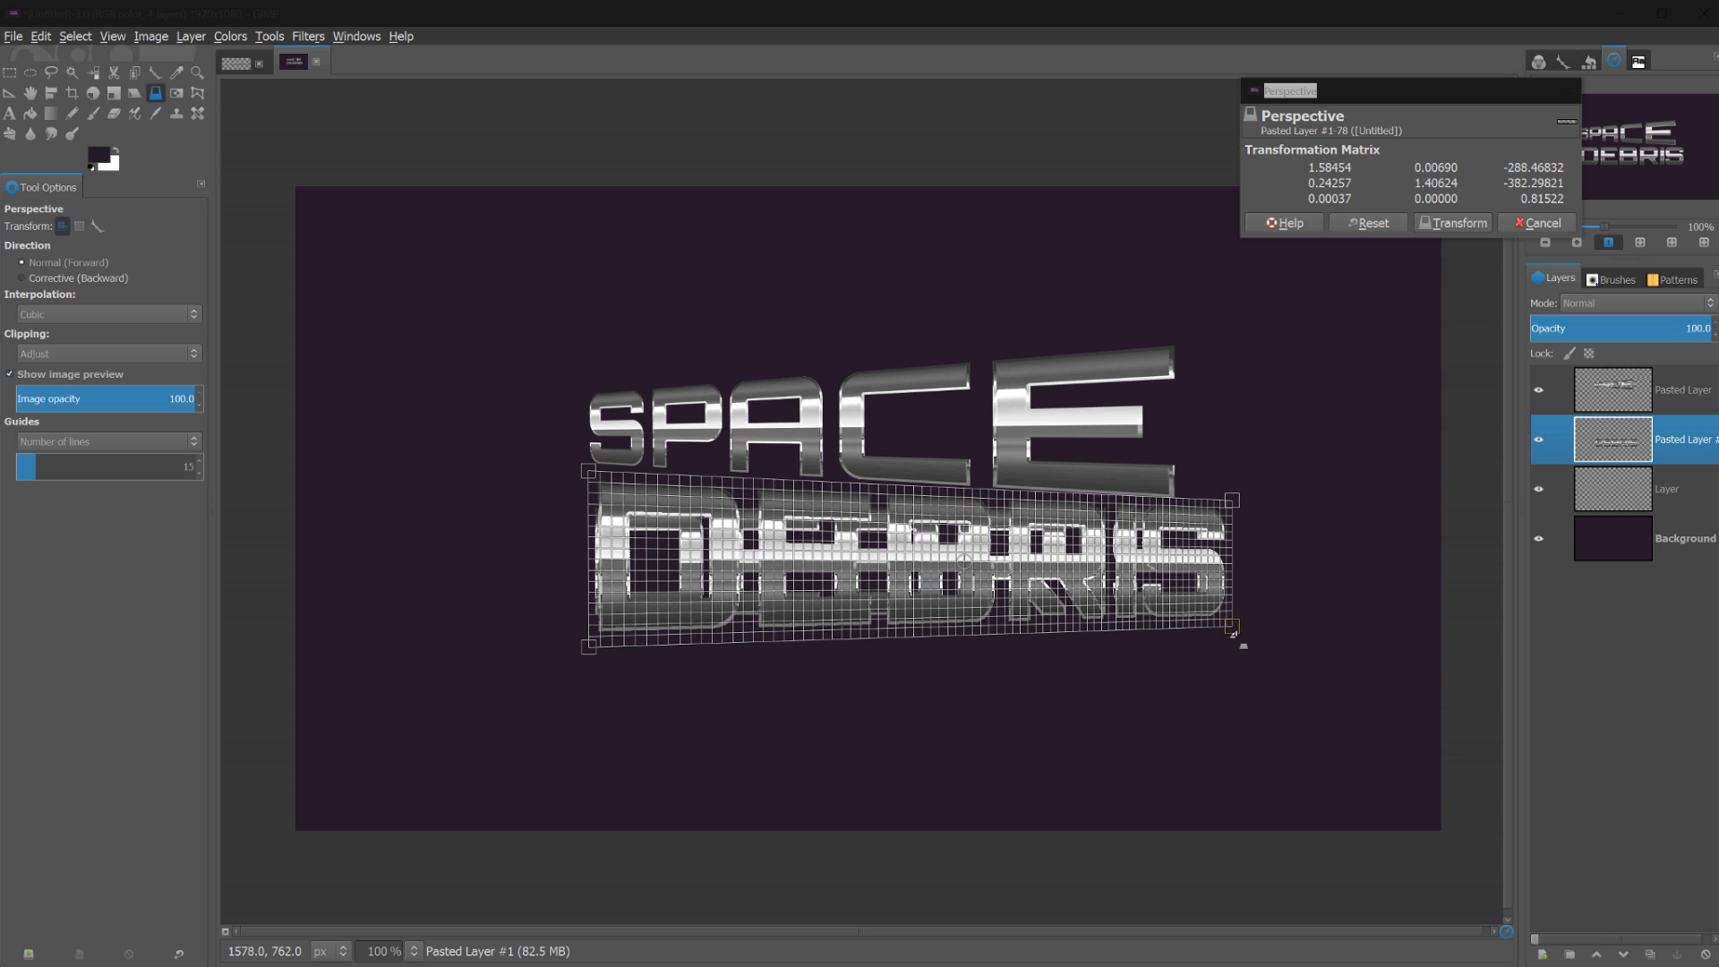
{"action": "left_click_drag", "start_coordinate": [1235, 637], "coordinate": [1230, 606]}
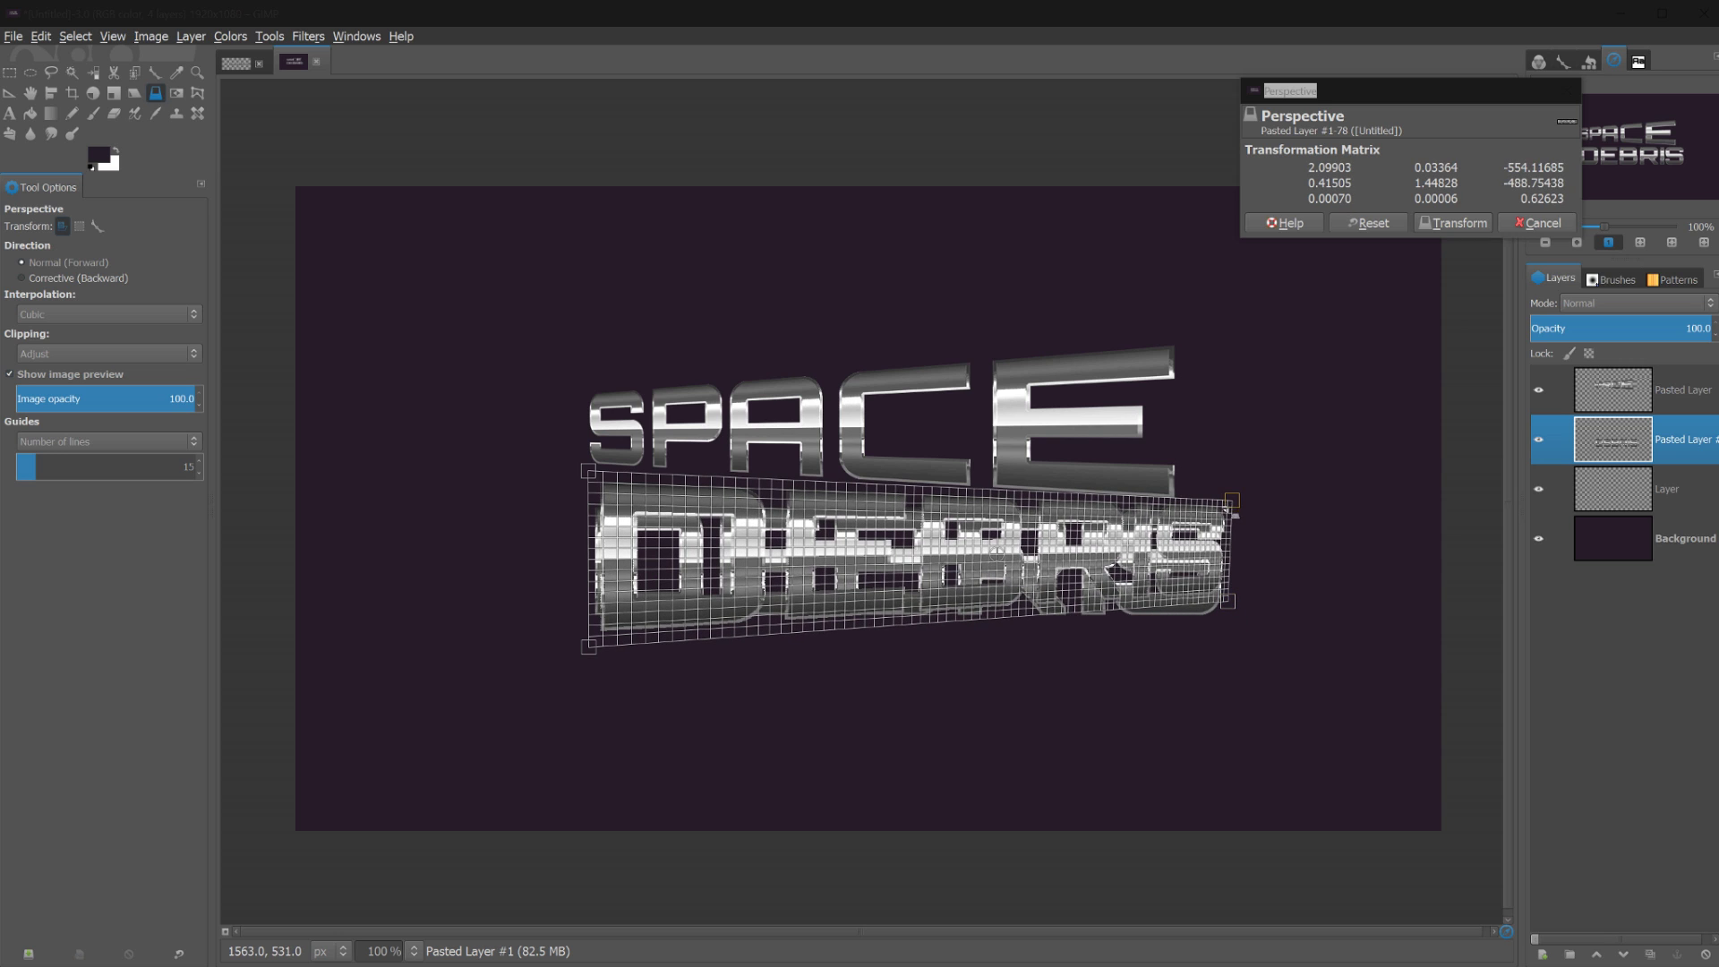
{"action": "left_click_drag", "start_coordinate": [1226, 512], "coordinate": [1222, 528]}
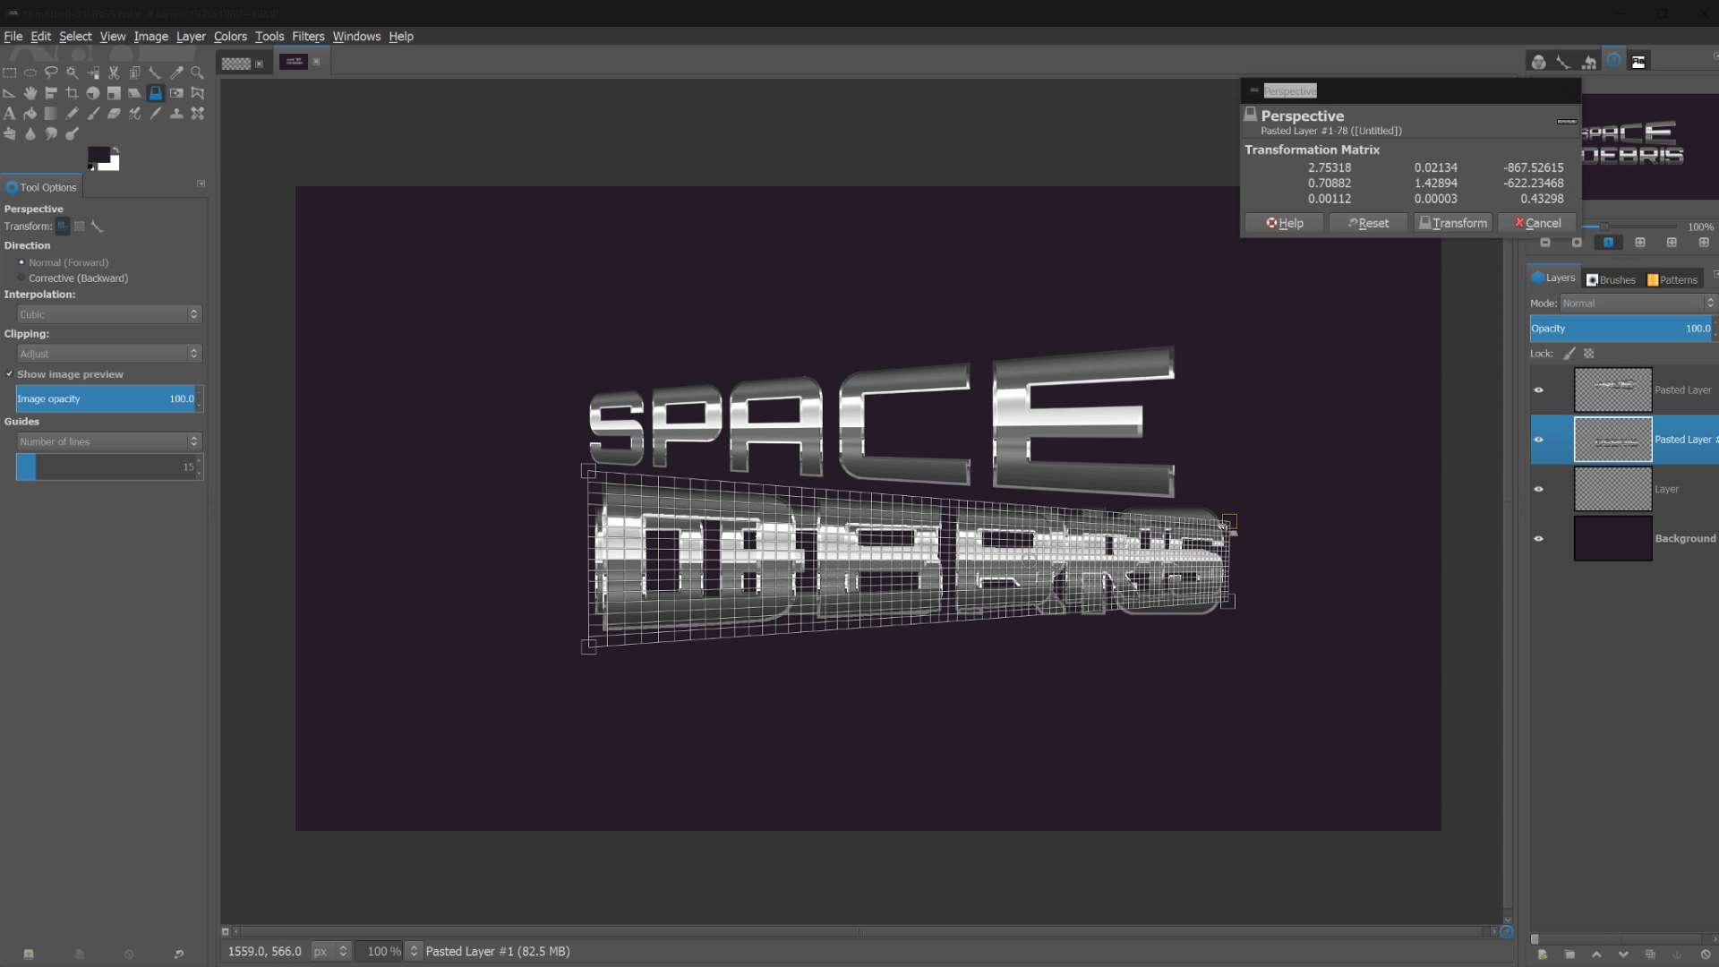
{"action": "key", "text": "Return"}
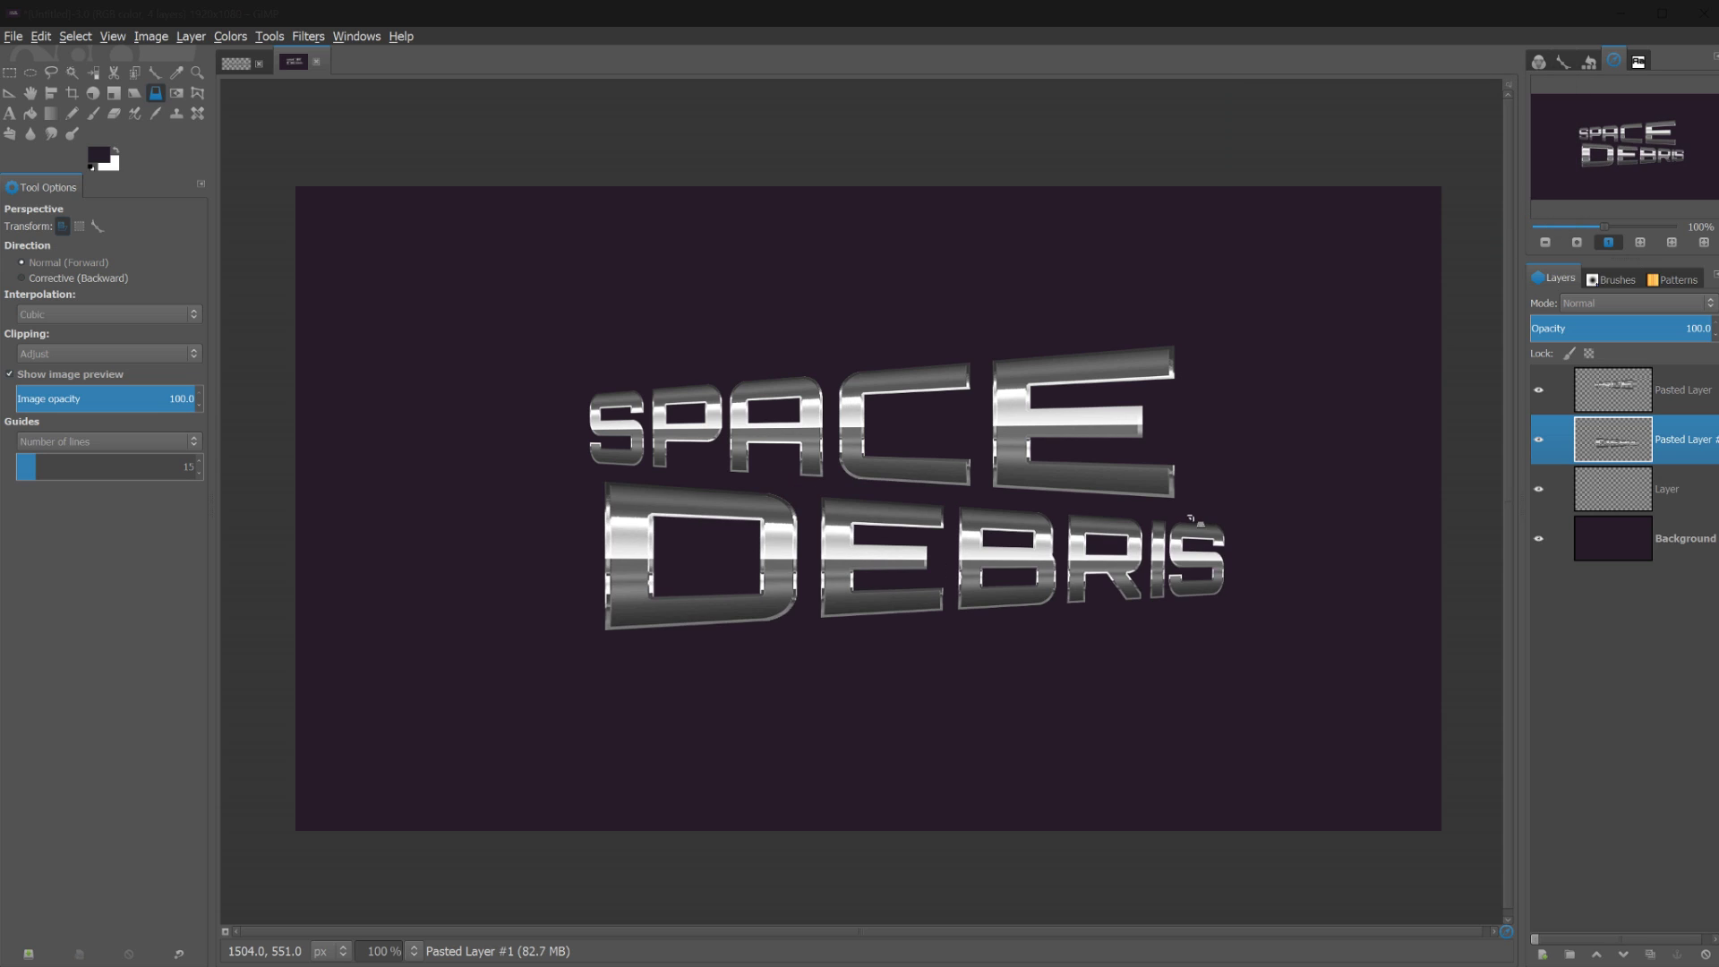
Shift both words to the left so that DEBRIS sits tightly under SPACE, with its D starting slightly right of the S
{"action": "key", "text": "m"}
{"action": "left_click_drag", "start_coordinate": [822, 563], "coordinate": [728, 557]}
{"action": "mouse_move", "coordinate": [663, 387]}
{"action": "left_mouse_down"}
{"action": "mouse_move", "coordinate": [643, 385]}
{"action": "mouse_move", "coordinate": [659, 385]}
{"action": "left_mouse_up"}
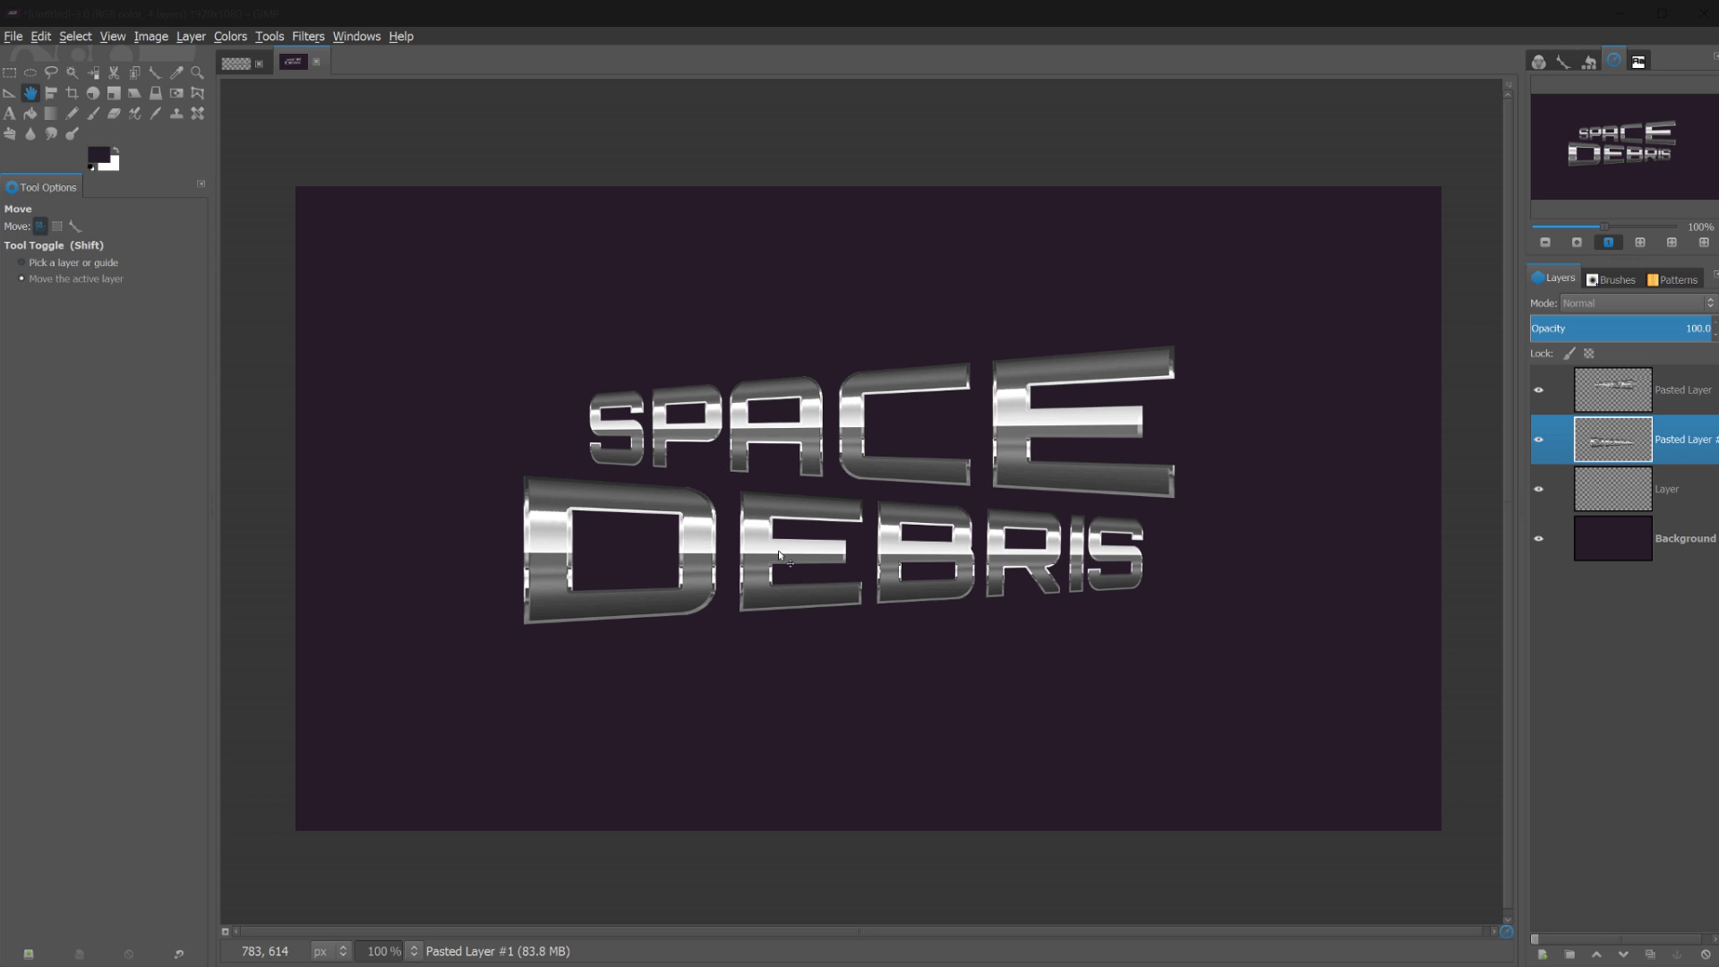
{"action": "left_click_drag", "start_coordinate": [779, 555], "coordinate": [942, 564]}
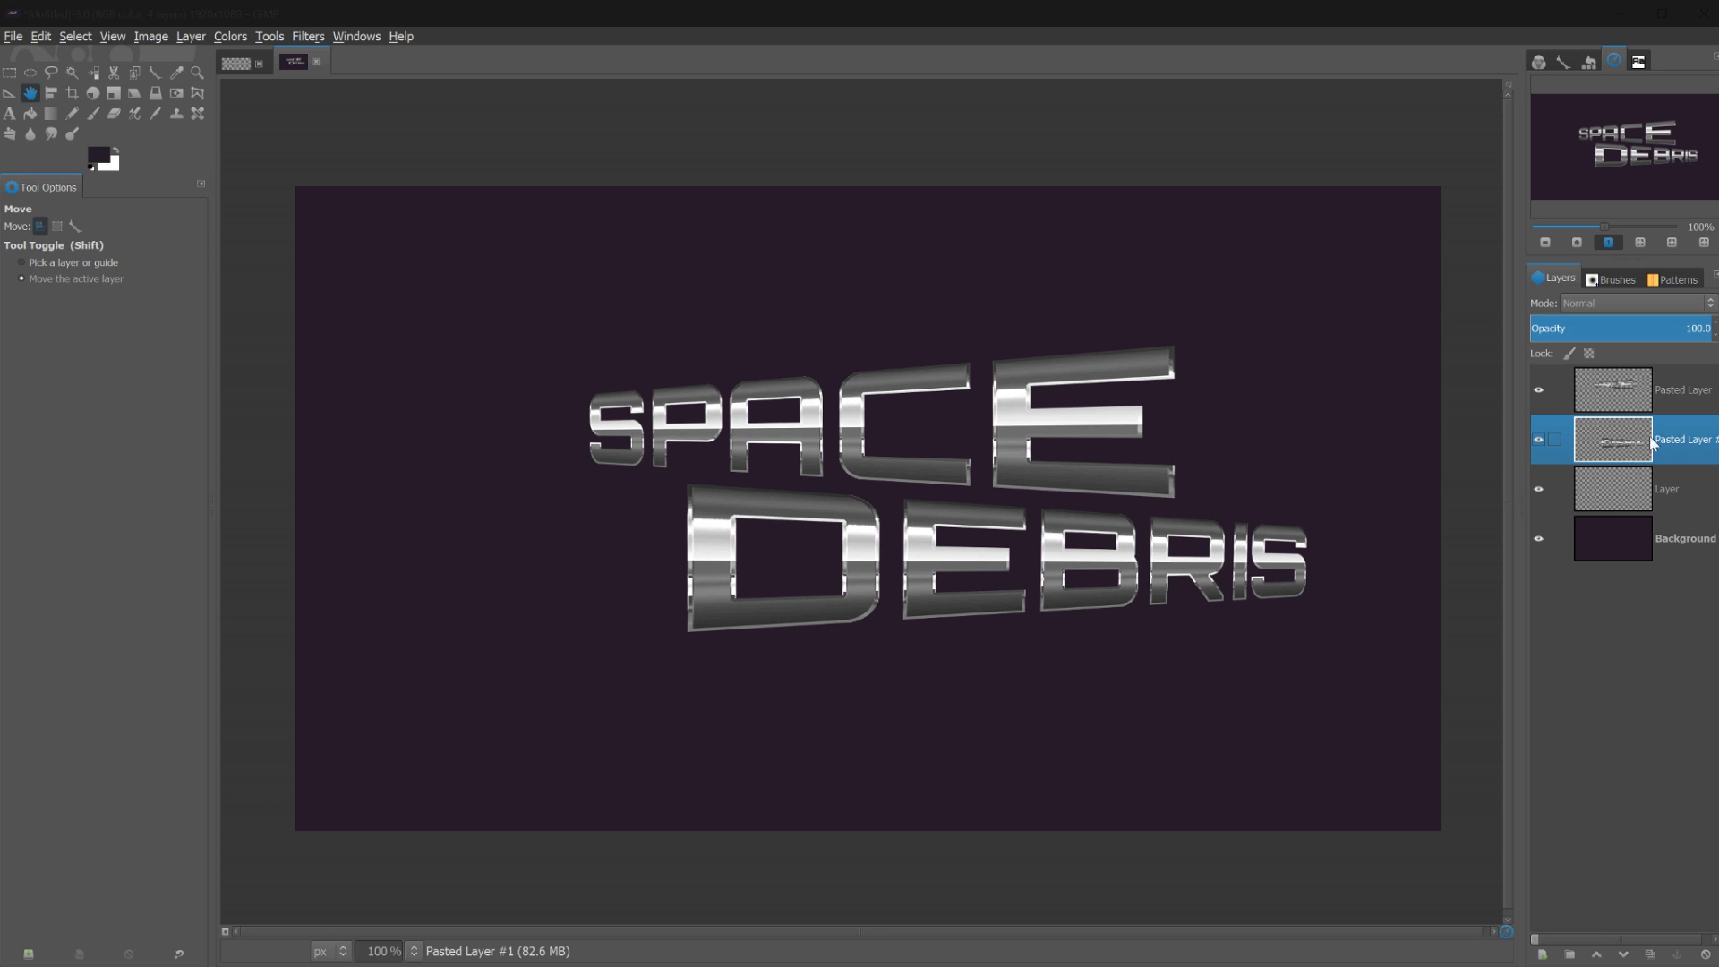
{"action": "left_click", "coordinate": [1616, 395]}
{"action": "left_click_drag", "start_coordinate": [858, 447], "coordinate": [786, 440]}
{"action": "left_click", "coordinate": [1592, 447]}
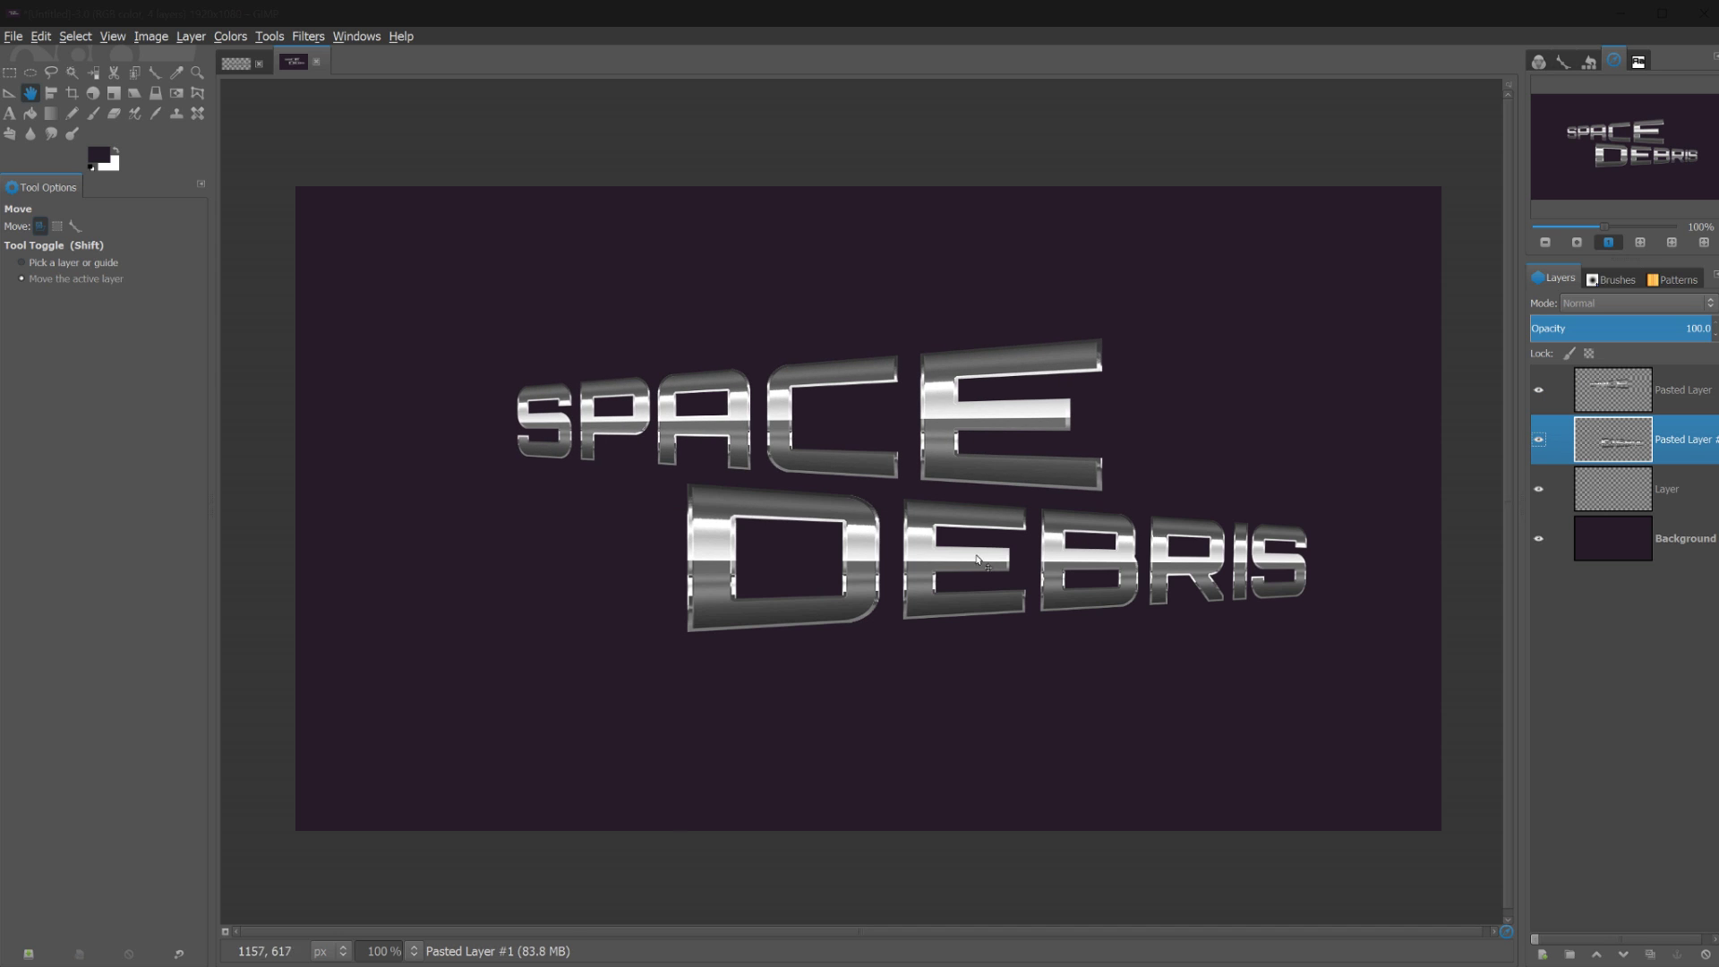
{"action": "left_click_drag", "start_coordinate": [1029, 565], "coordinate": [834, 543]}
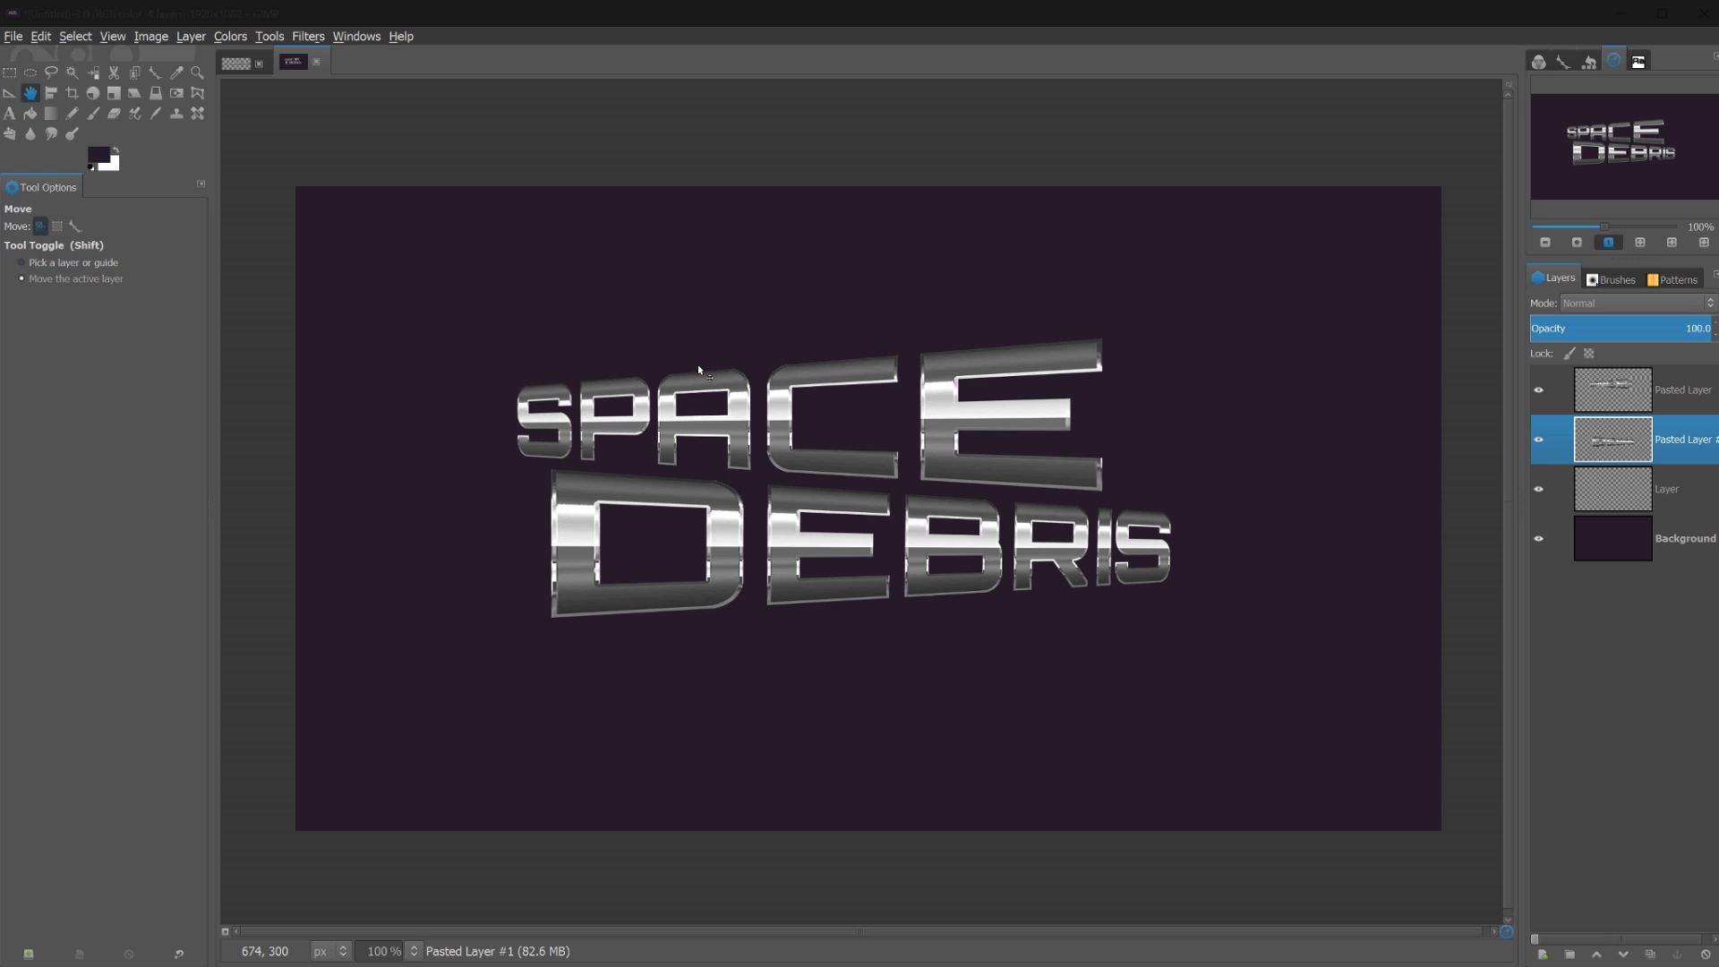
Stagger the two words further by moving SPACE about 23 px left and DEBRIS about 39 px right and 4 px down
{"action": "left_click", "coordinate": [1638, 391]}
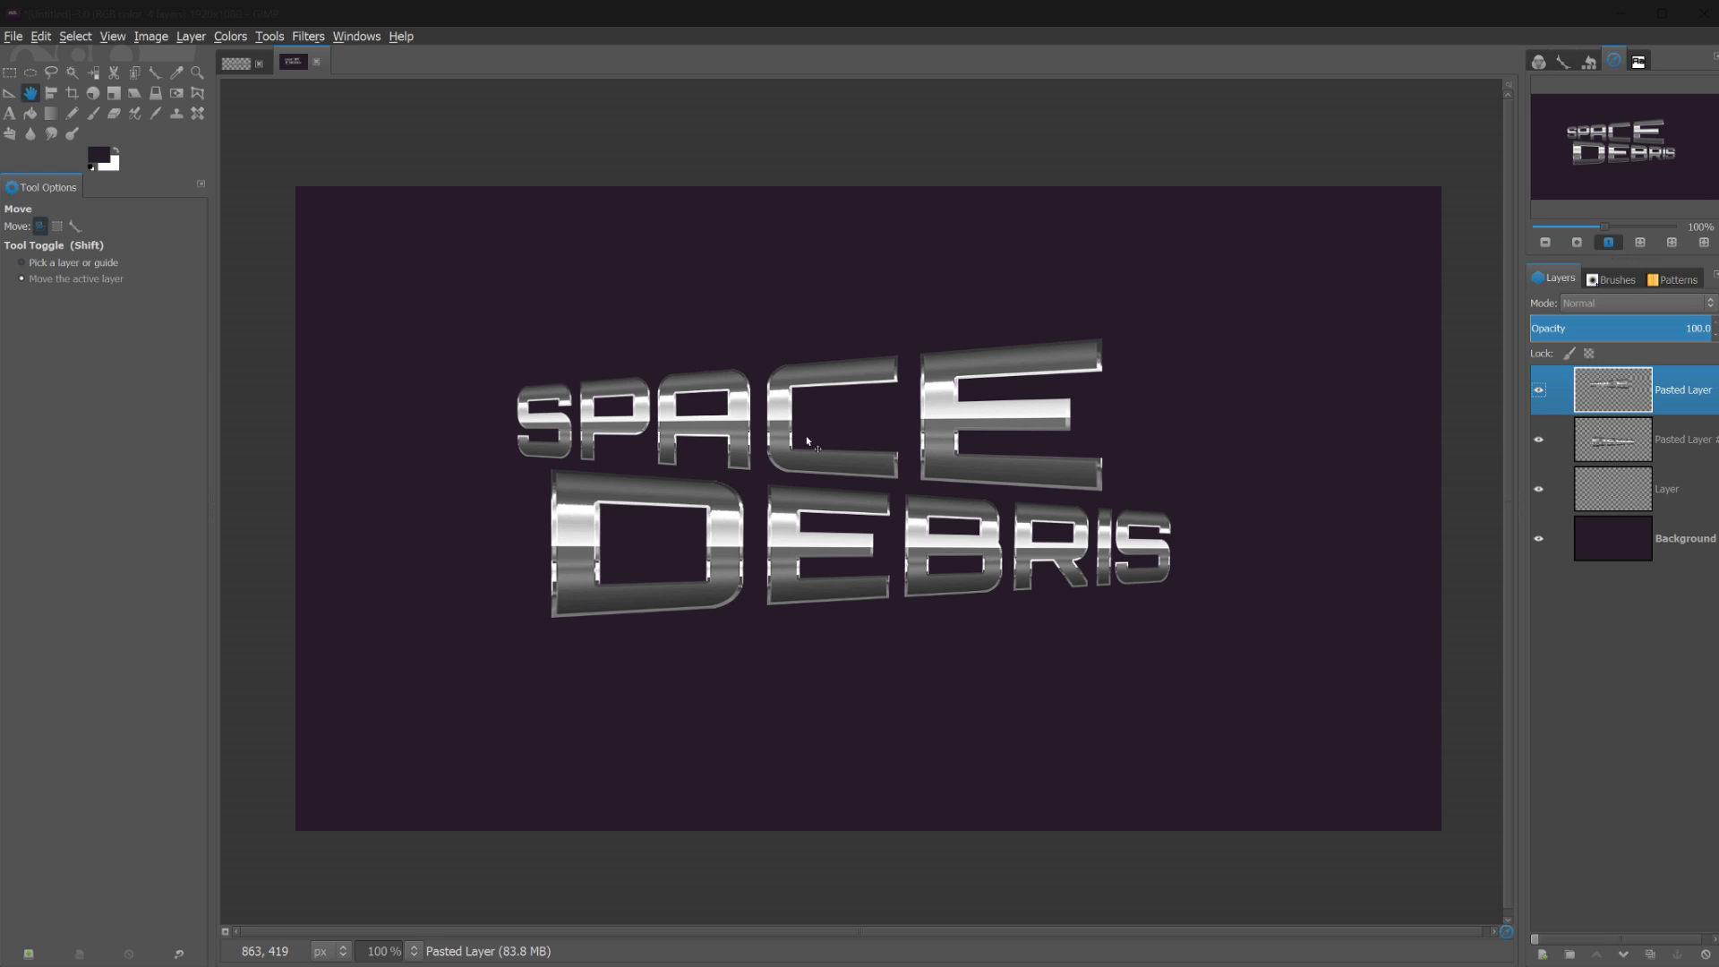
{"action": "left_click_drag", "start_coordinate": [819, 441], "coordinate": [799, 441]}
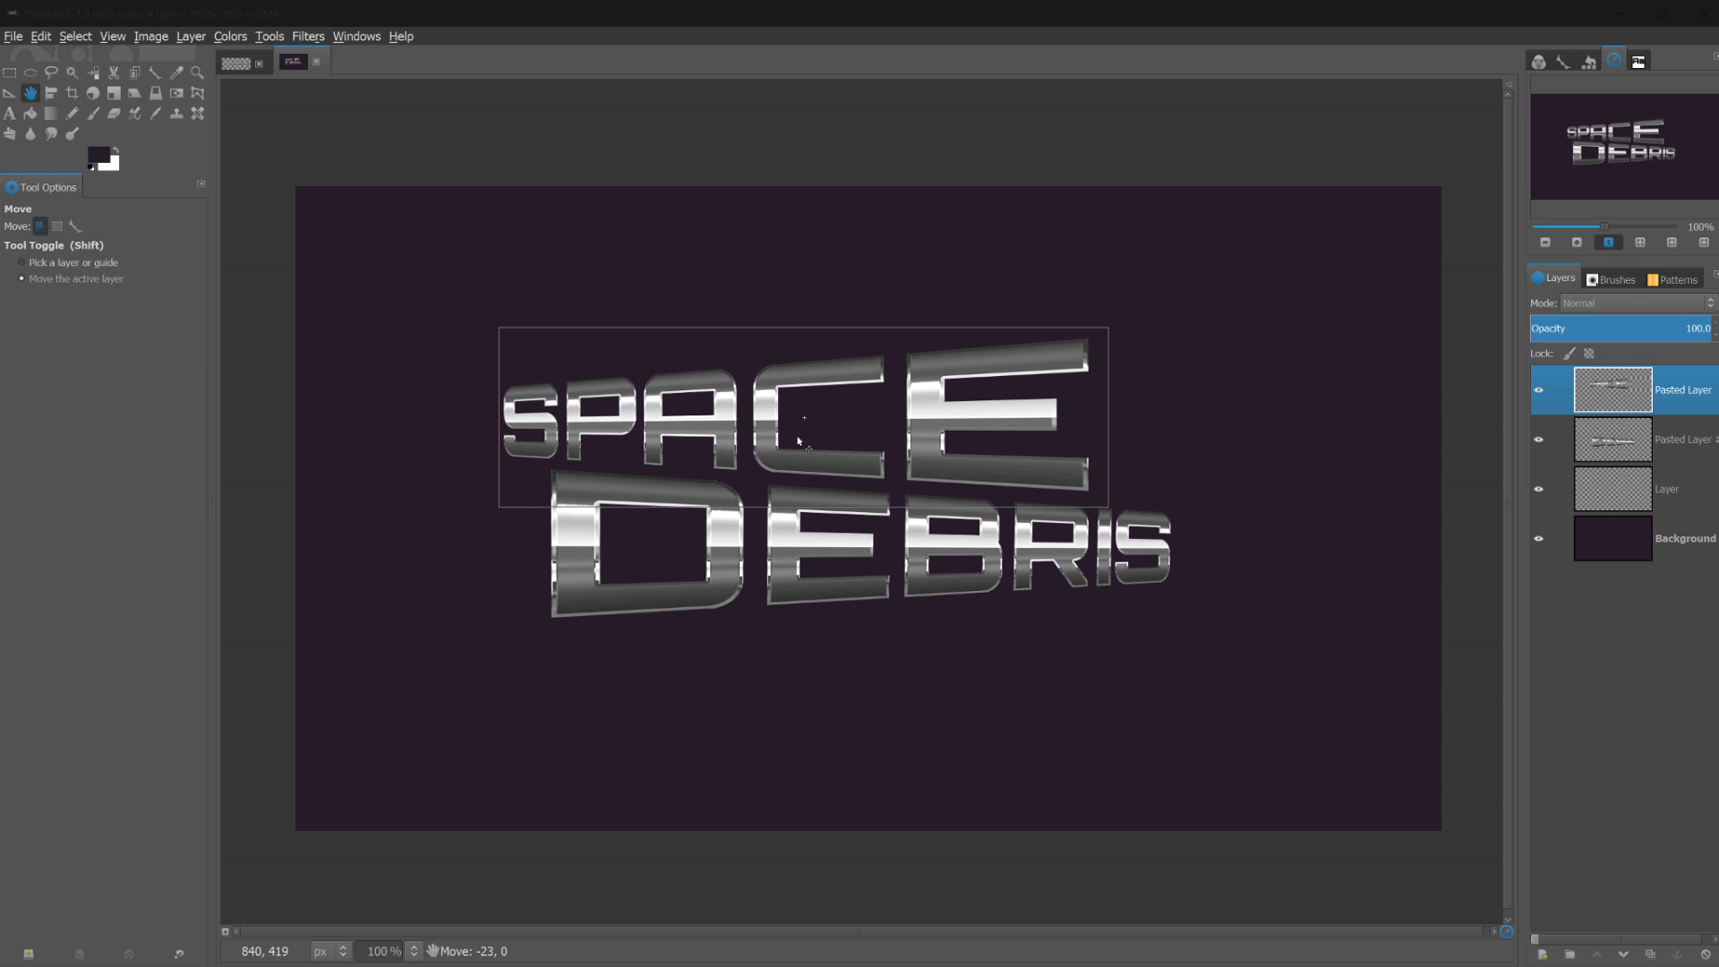
{"action": "left_click", "coordinate": [1630, 439]}
{"action": "left_click_drag", "start_coordinate": [922, 547], "coordinate": [946, 550]}
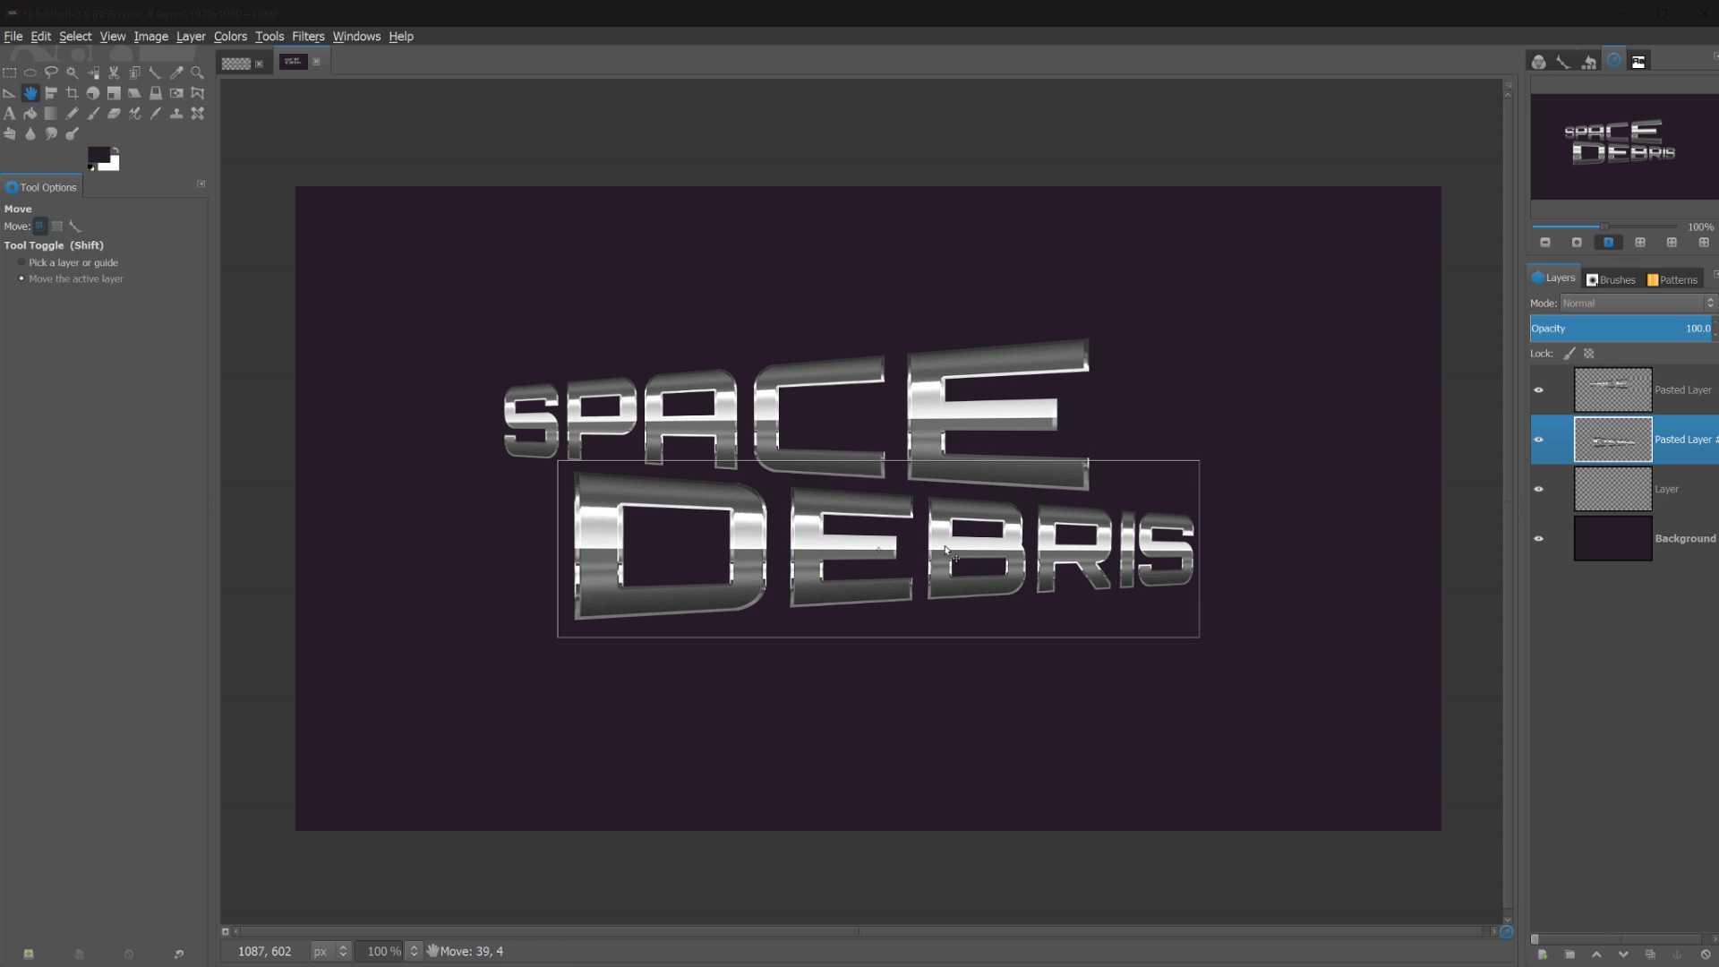
{"action": "left_click_drag", "start_coordinate": [947, 550], "coordinate": [946, 549]}
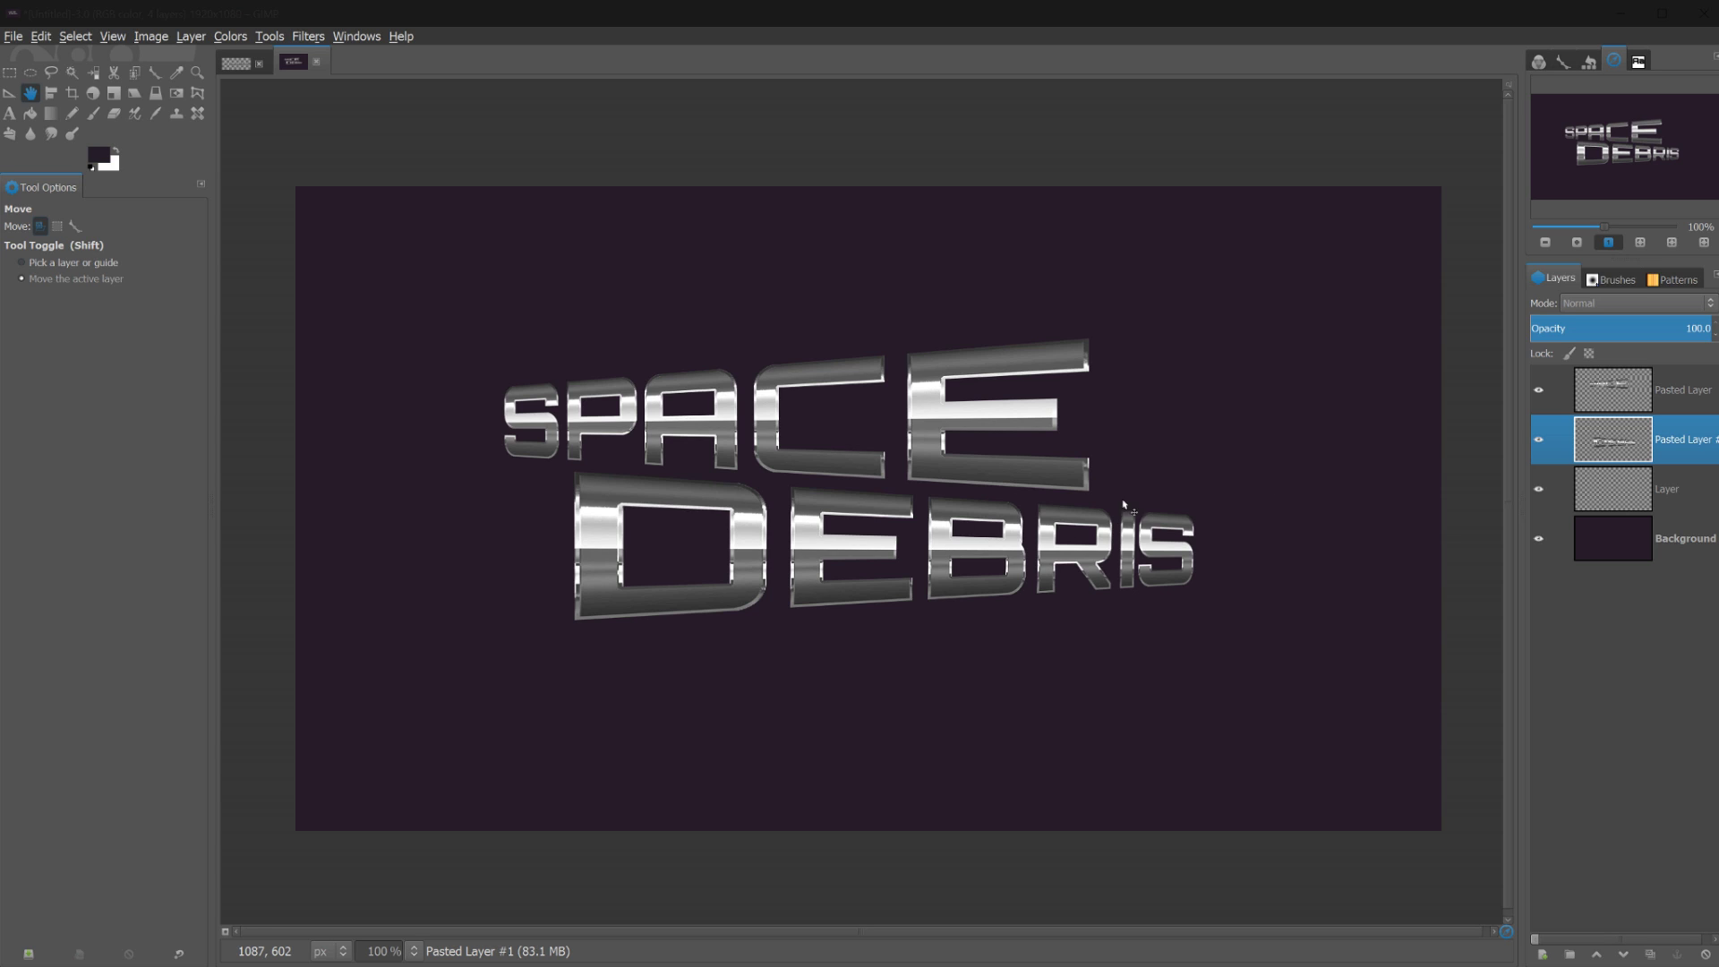
Duplicate the SPACE layer and turn the alpha of the original layer beneath the copy into a selection
{"action": "left_click", "coordinate": [1641, 401]}
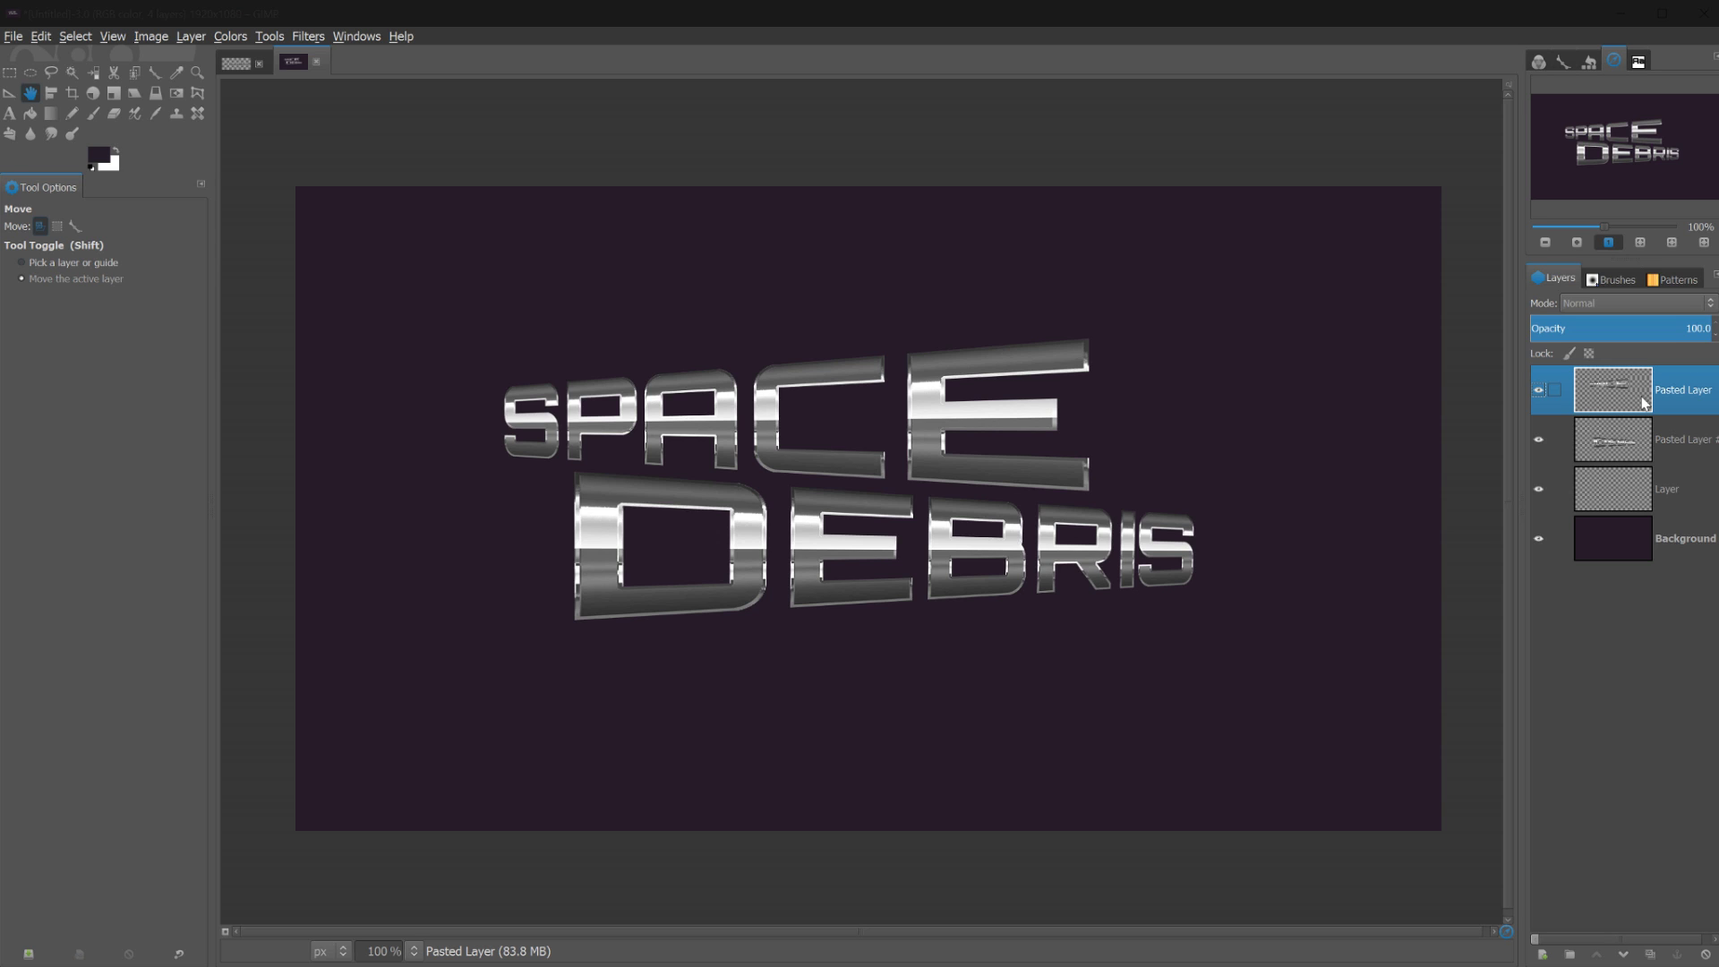
{"action": "left_click", "coordinate": [1650, 954]}
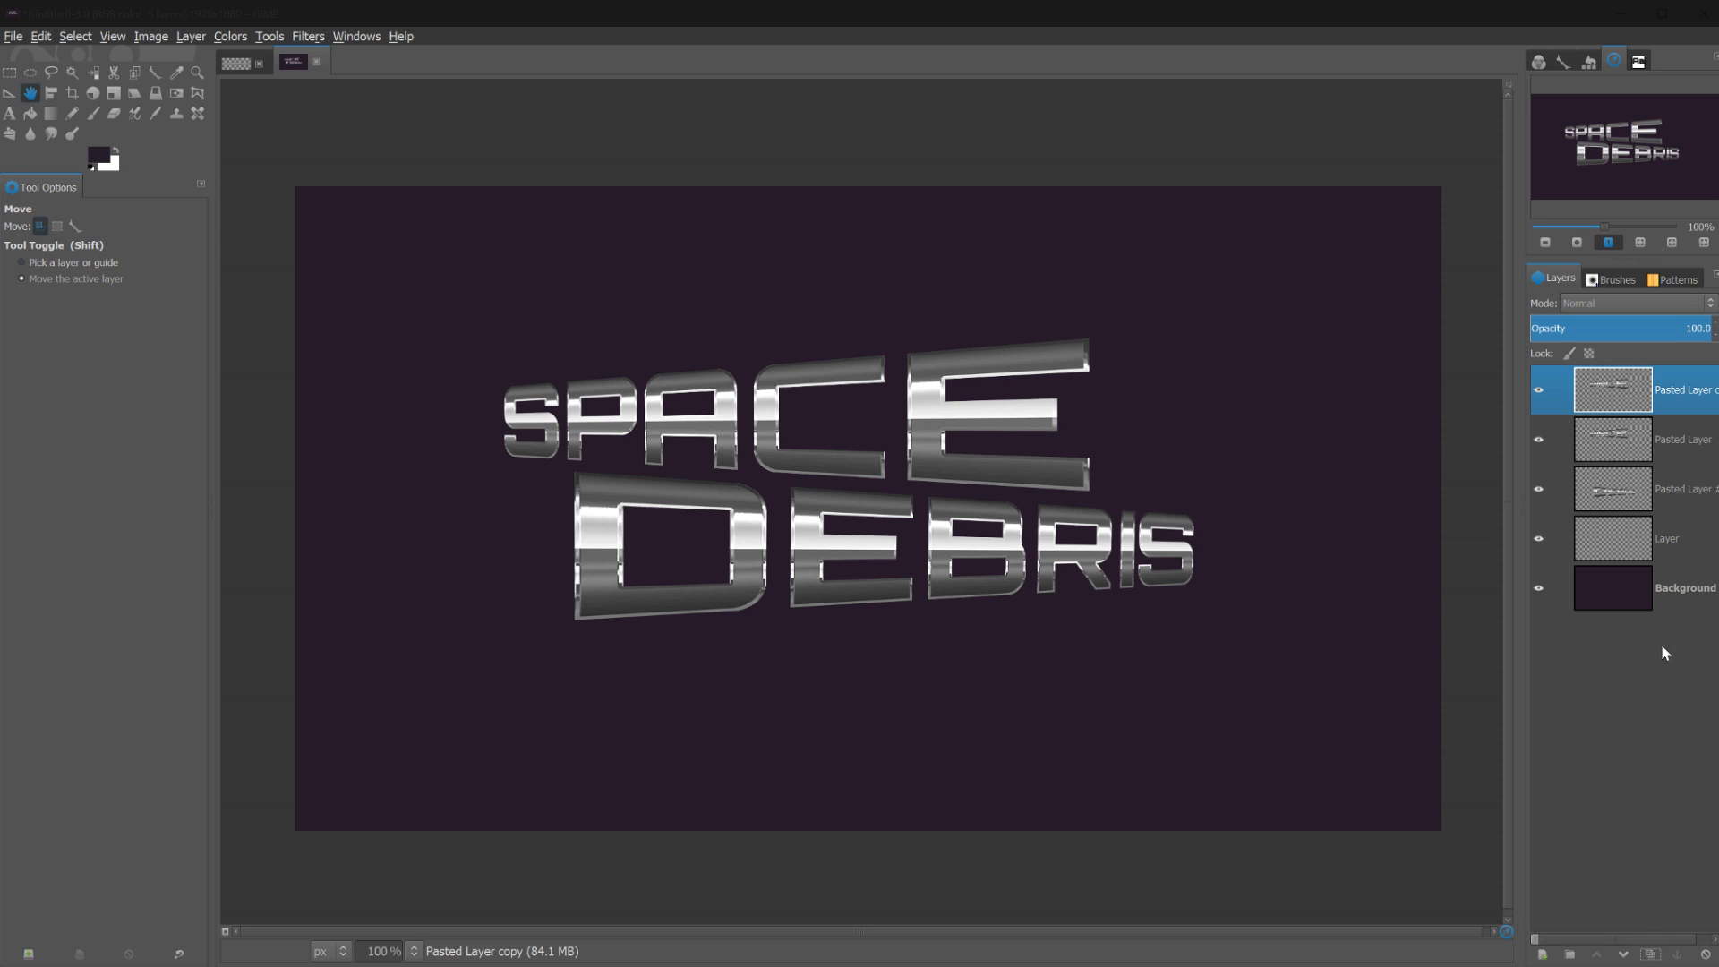
{"action": "left_click", "coordinate": [1612, 439]}
{"action": "right_click", "coordinate": [1606, 438]}
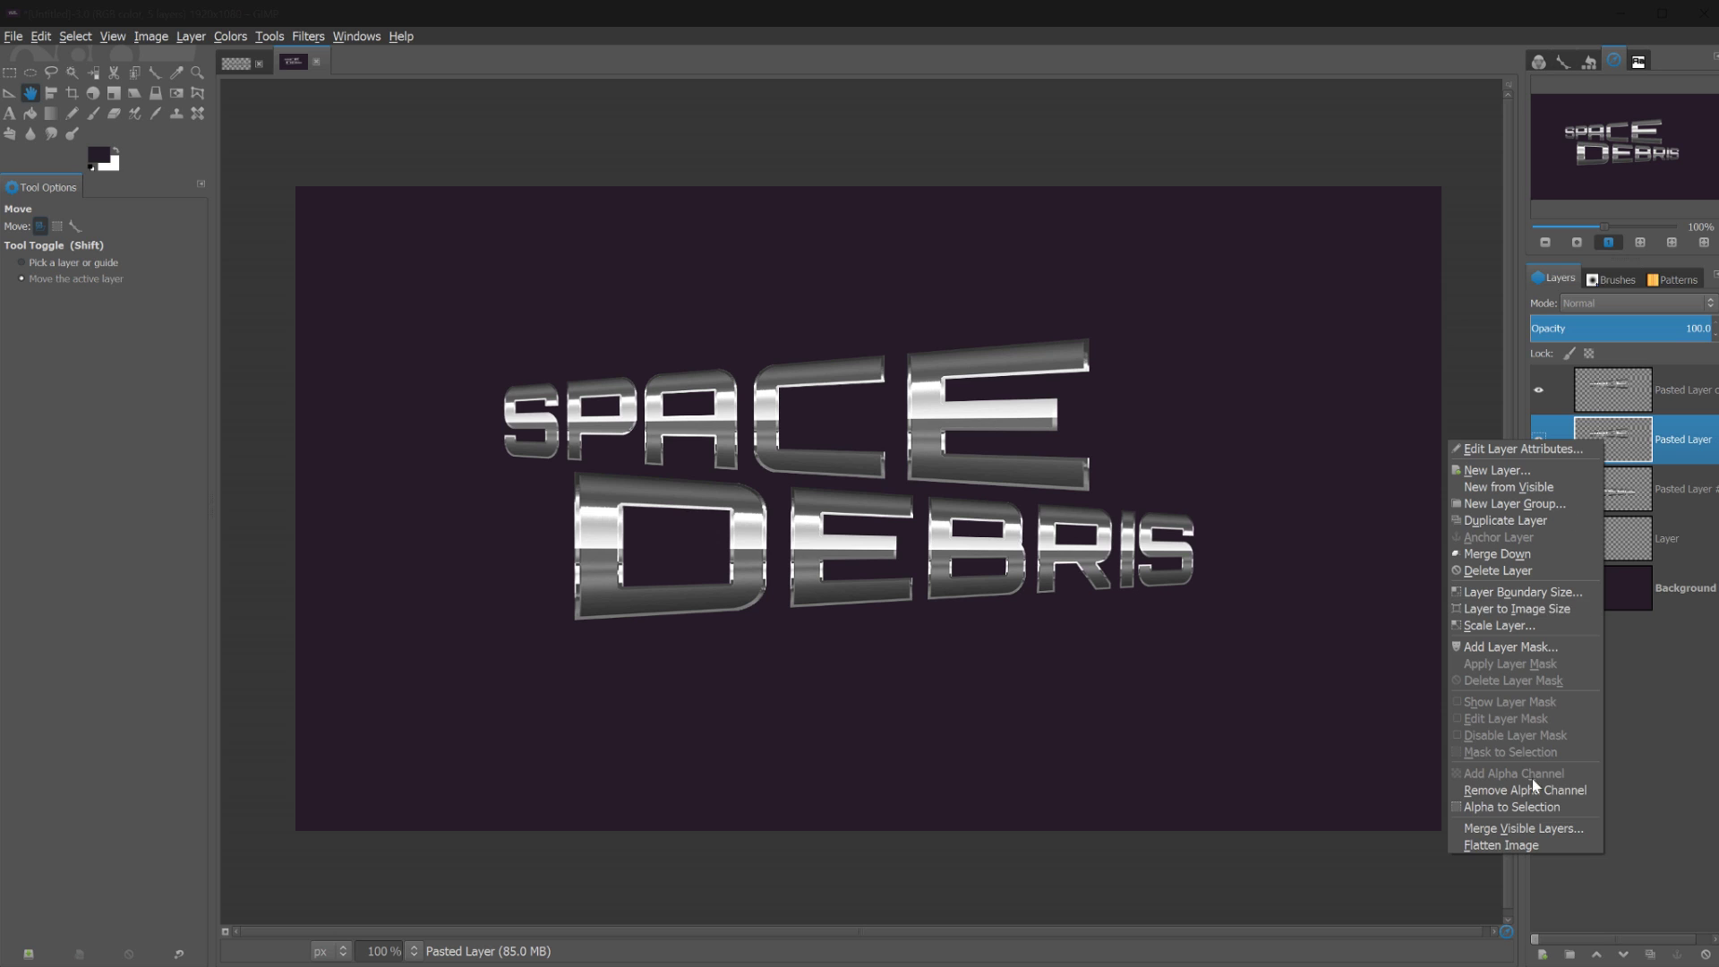
{"action": "left_click", "coordinate": [1527, 806]}
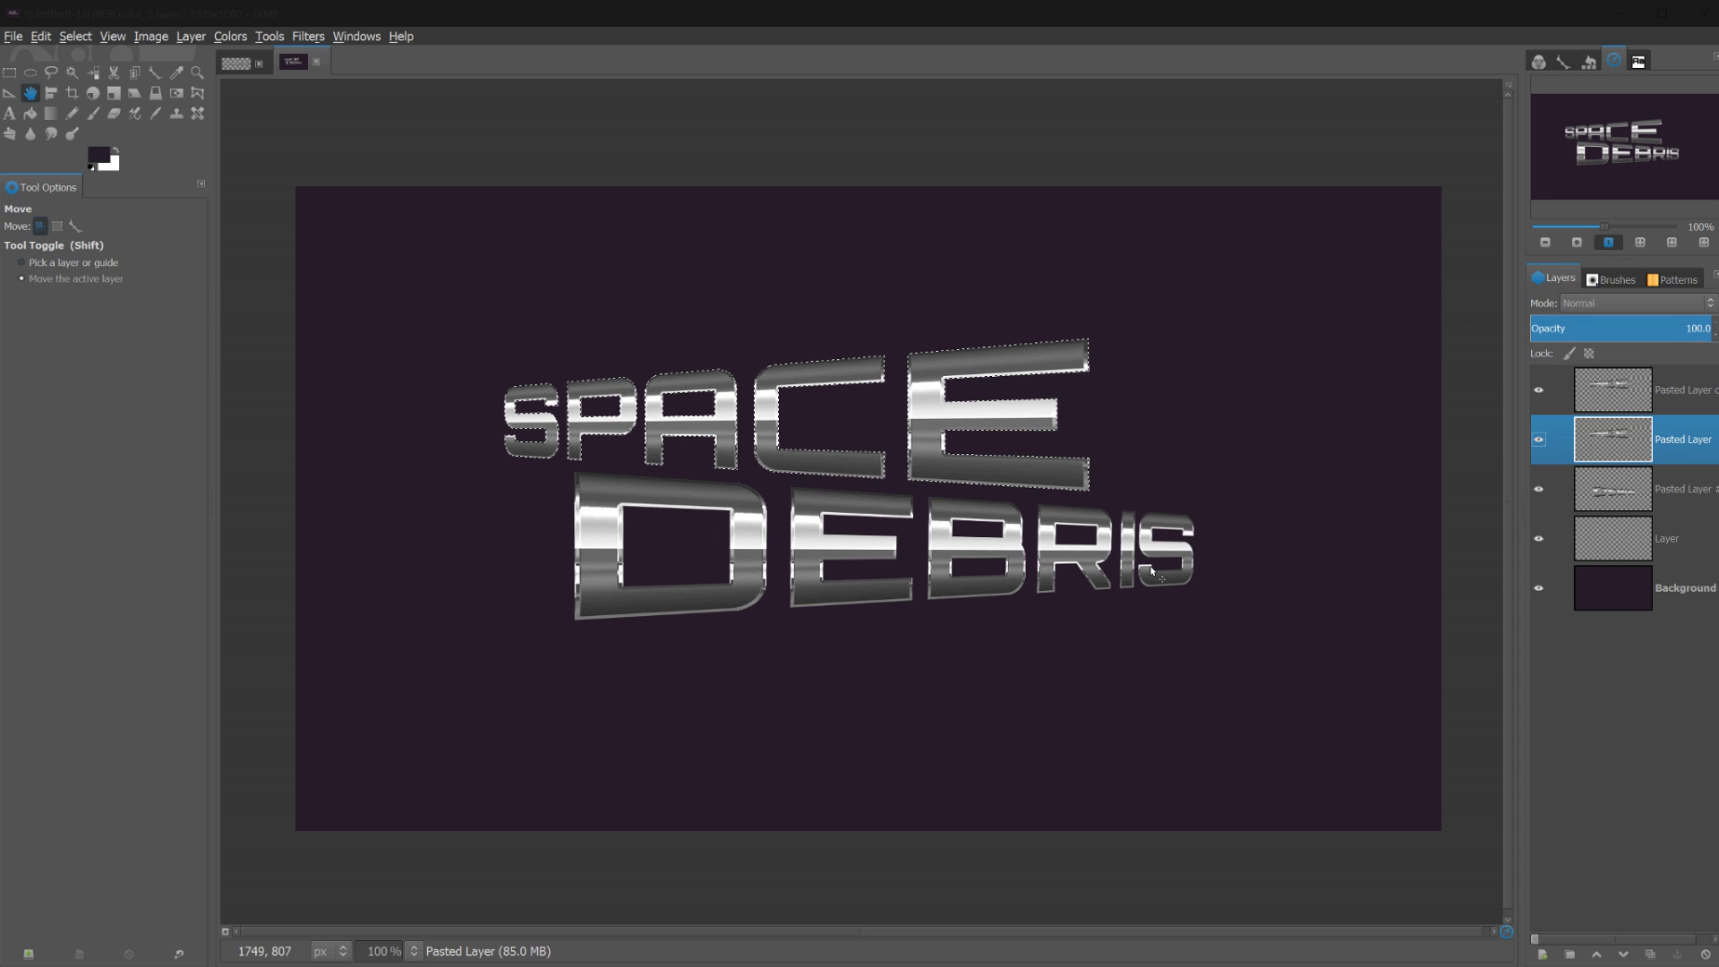
Fill the whole selected SPACE lettering on the lower layer with dark grey 222222 and remove the selection
{"action": "left_click", "coordinate": [30, 114]}
{"action": "left_click", "coordinate": [105, 161]}
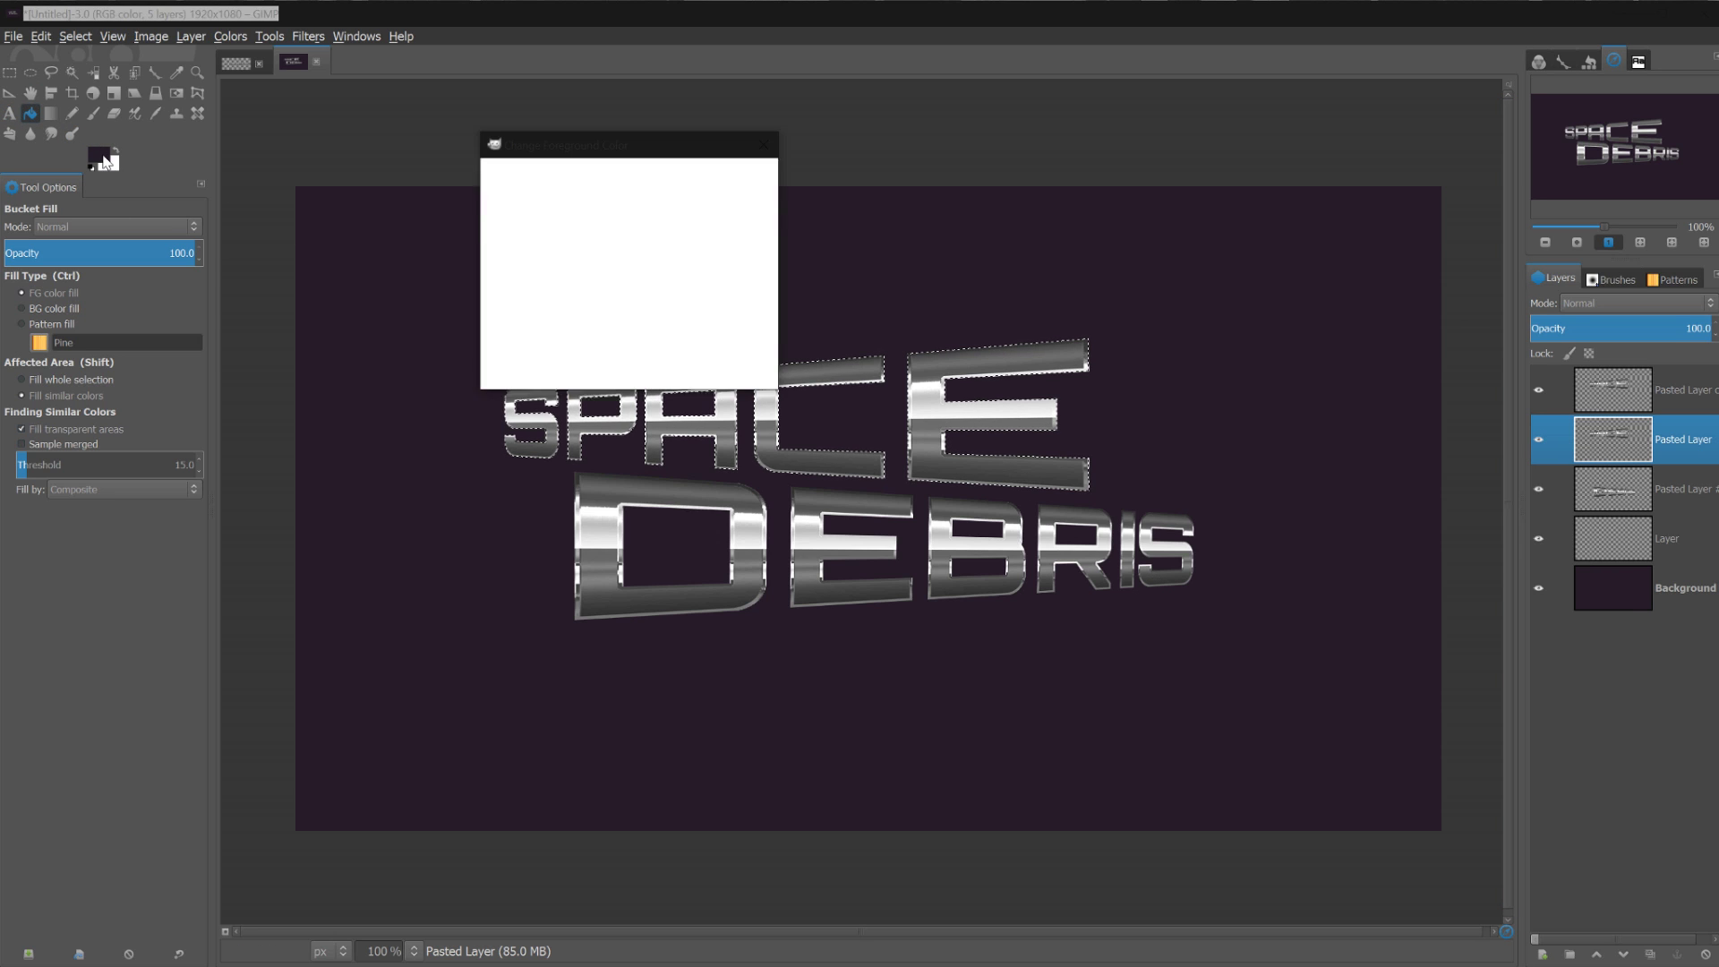
{"action": "left_click_drag", "start_coordinate": [524, 288], "coordinate": [506, 358]}
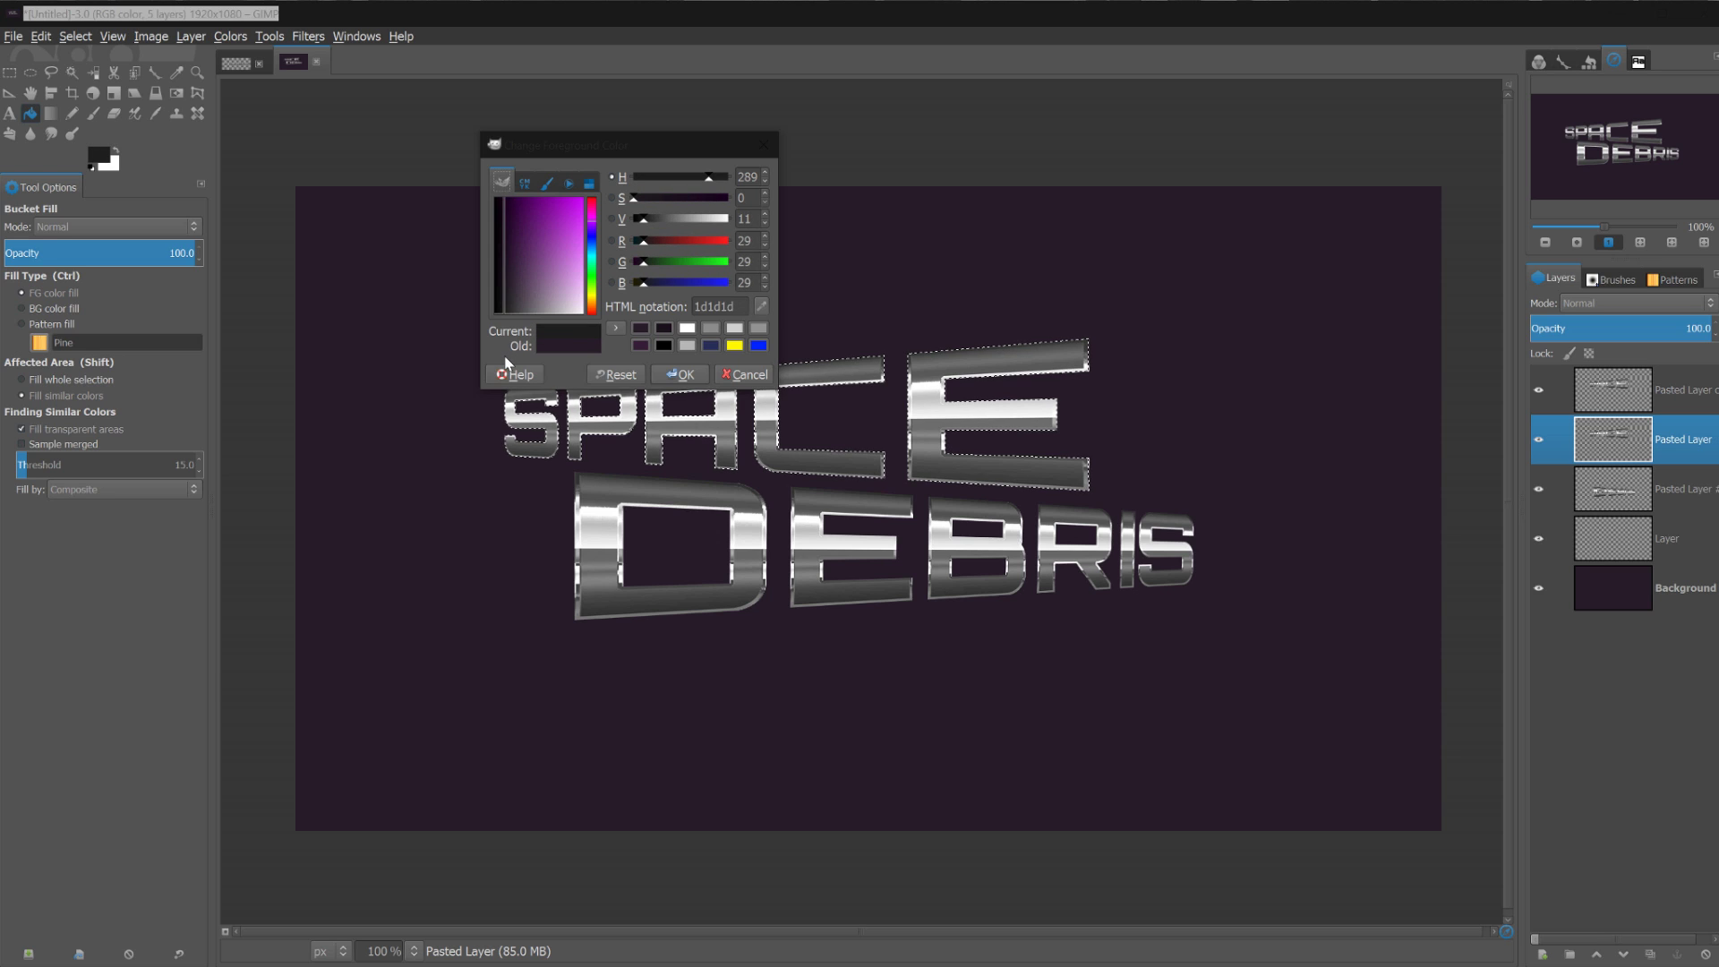
{"action": "left_click", "coordinate": [680, 375]}
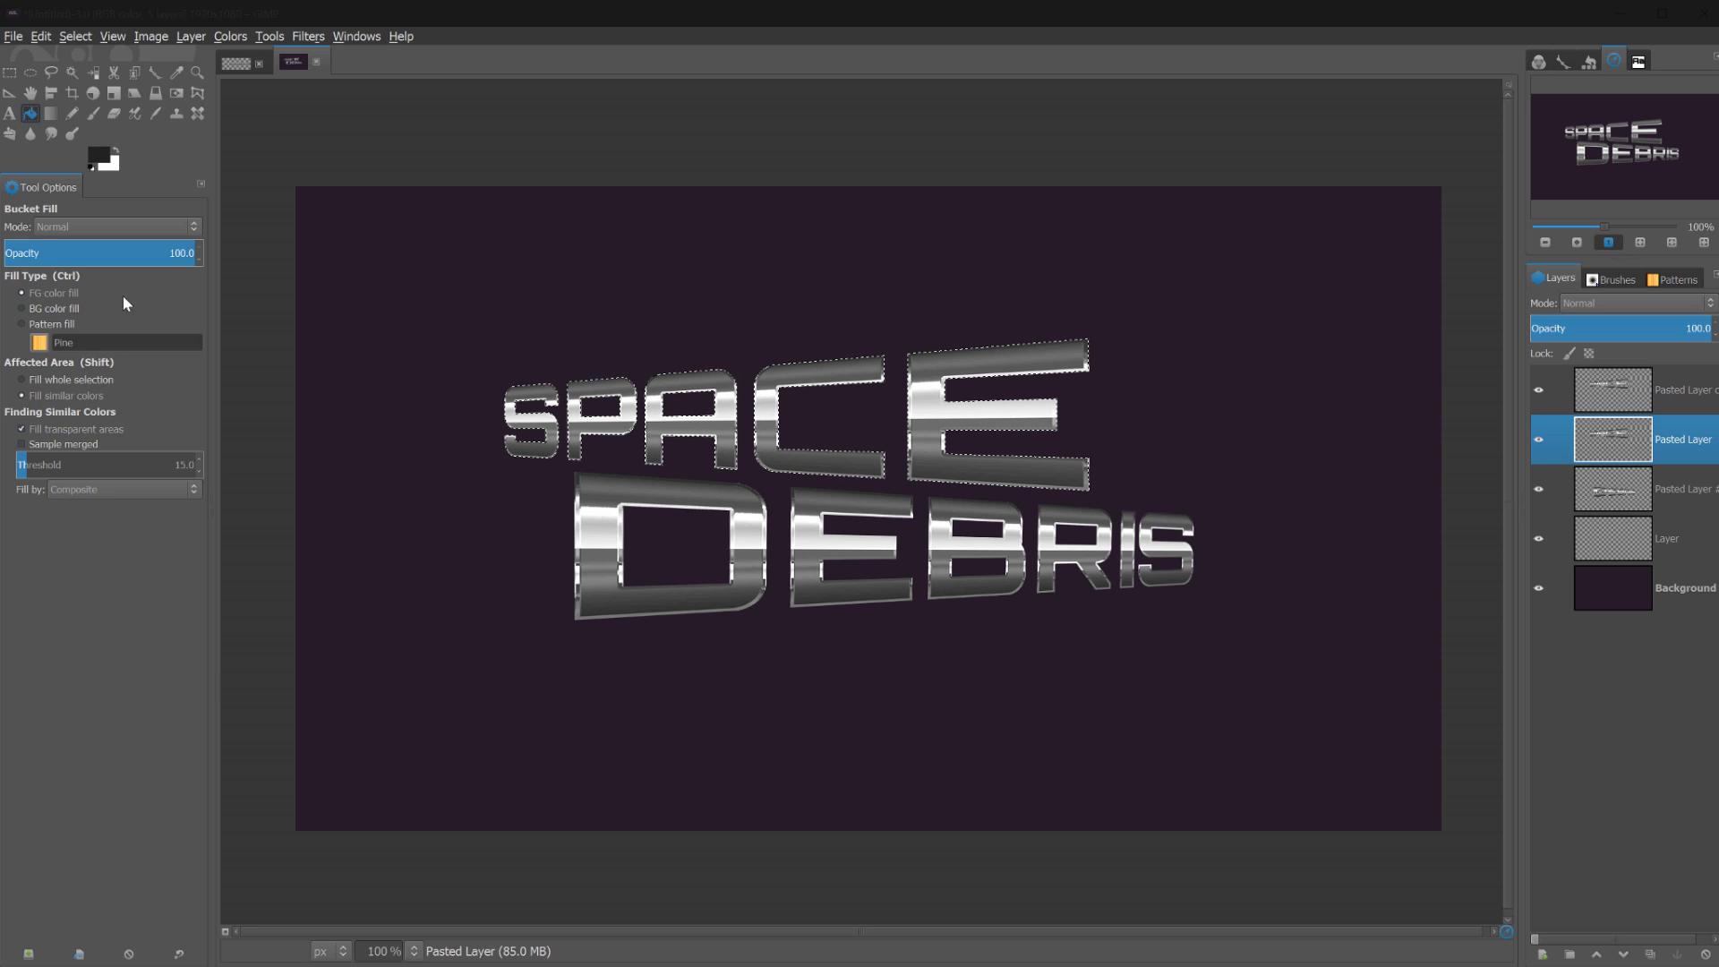
{"action": "left_click", "coordinate": [61, 383]}
{"action": "left_click", "coordinate": [731, 422]}
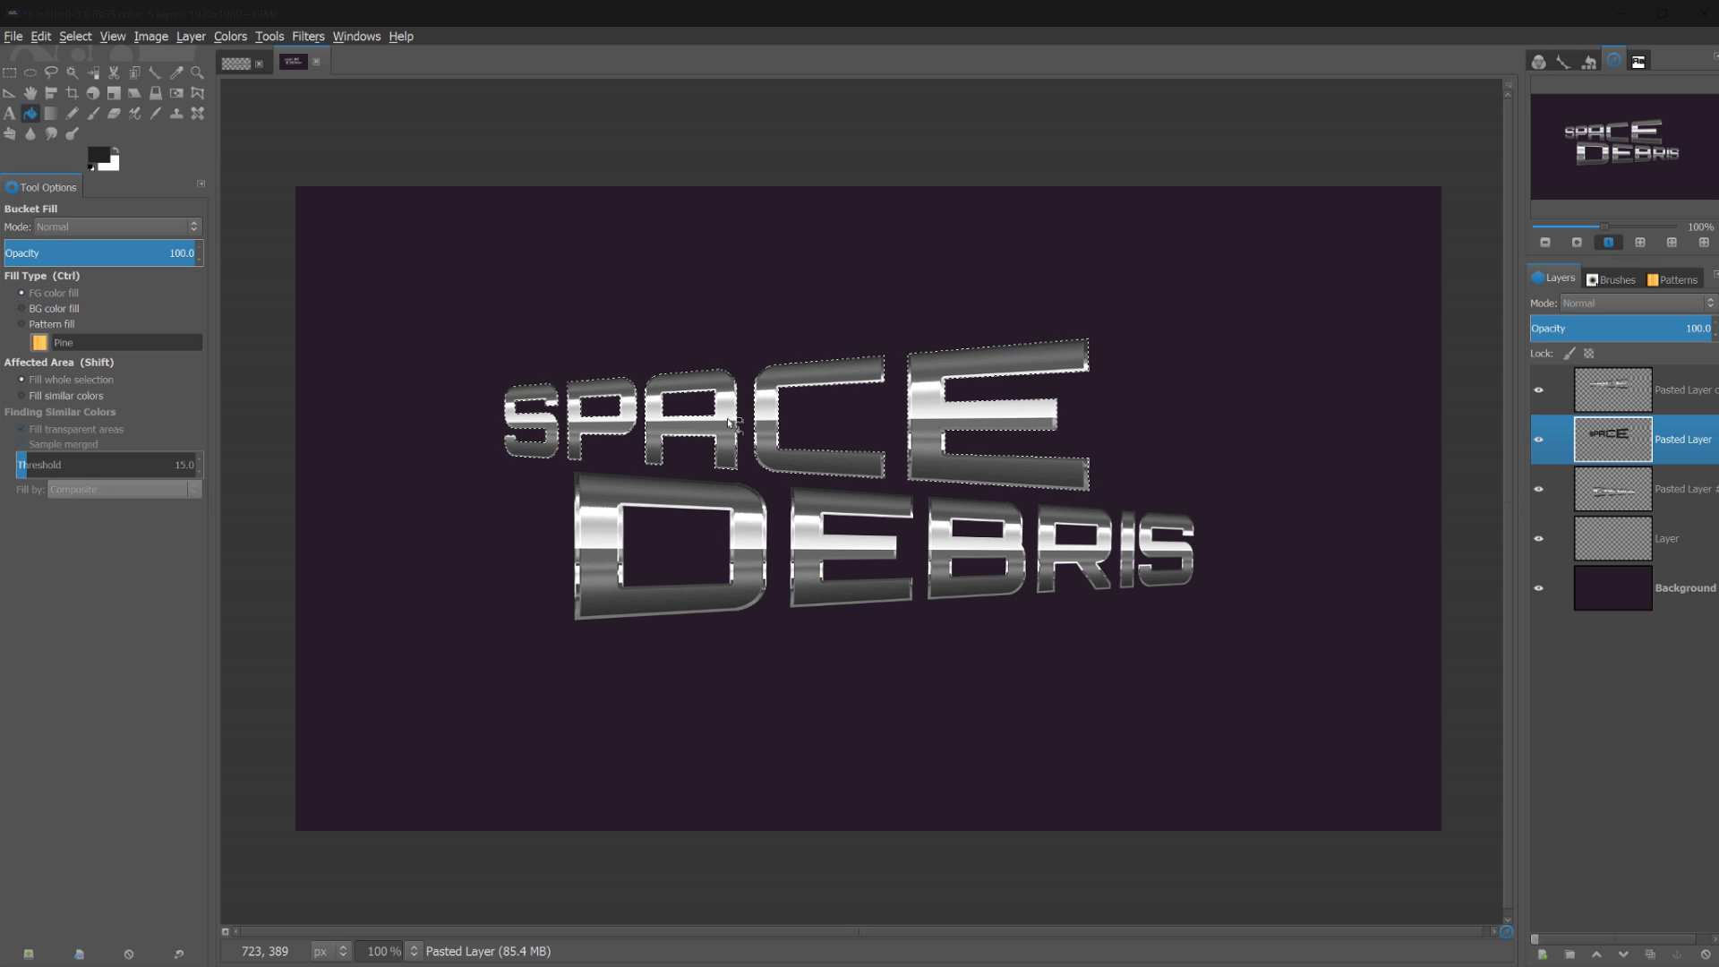
{"action": "key", "text": "ctrl+shift+a"}
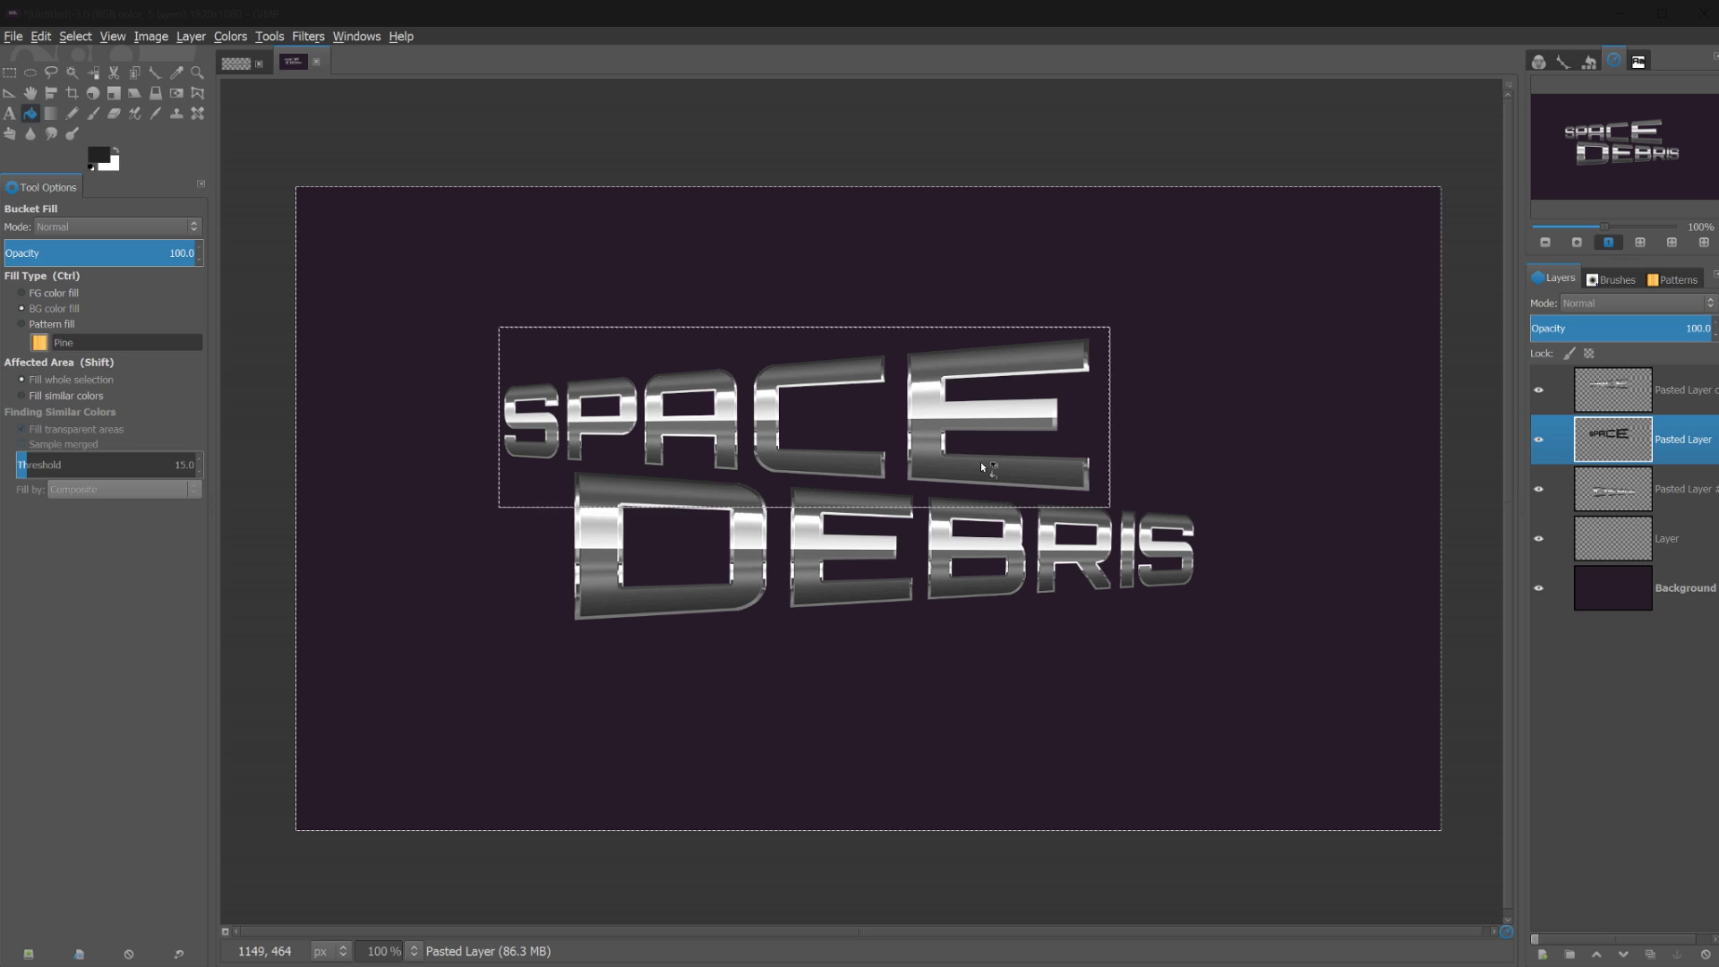
{"action": "key", "text": "ctrl+shift+a"}
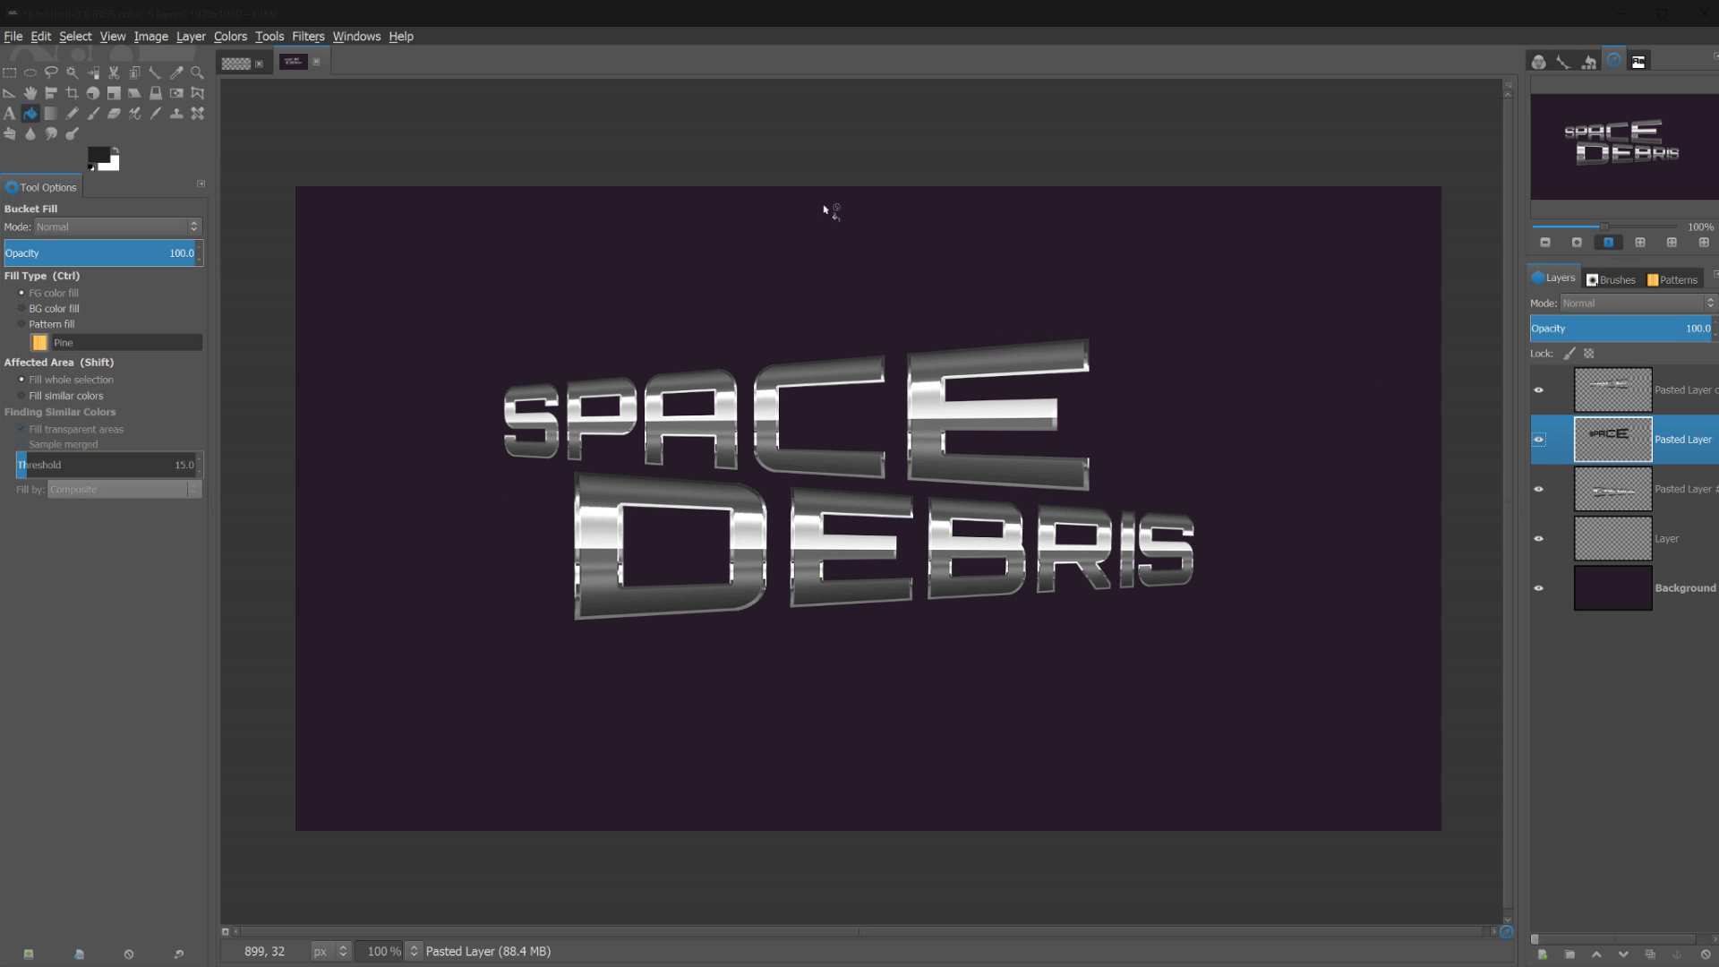
Apply a linear Motion Blur with length 59 and angle 180 to the dark grey SPACE layer
{"action": "left_click", "coordinate": [308, 36]}
{"action": "mouse_move", "coordinate": [332, 108]}
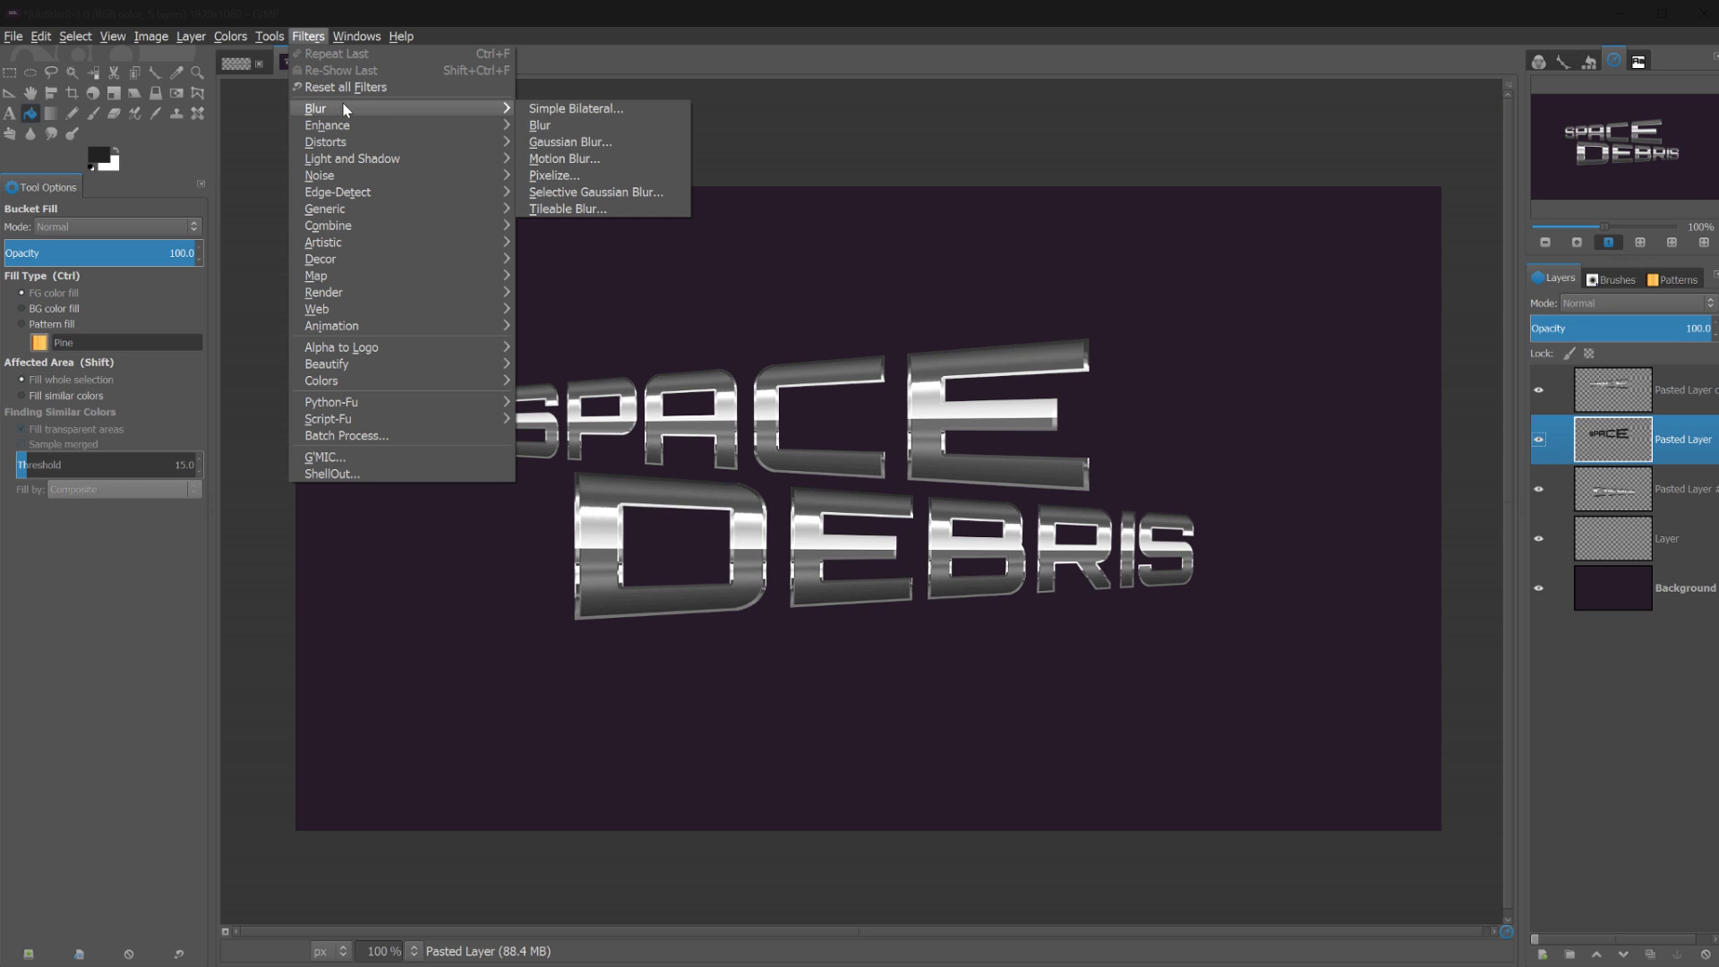
{"action": "left_click", "coordinate": [567, 156]}
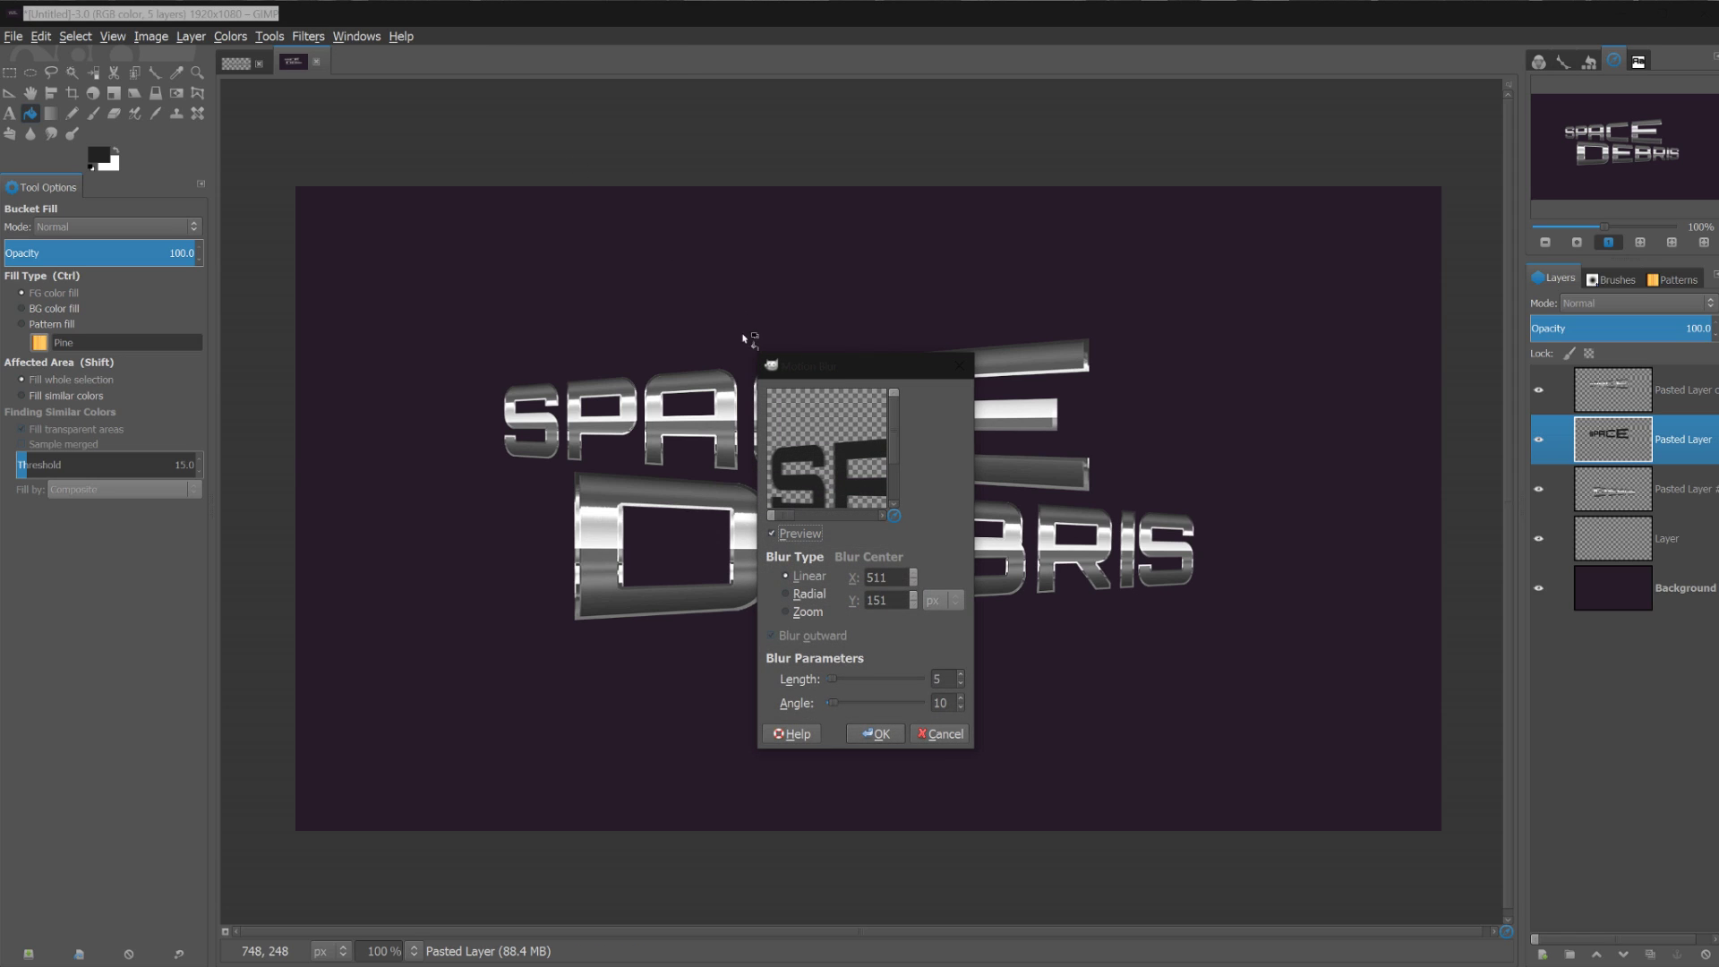
{"action": "scroll", "coordinate": [894, 415], "scroll_direction": "down", "scroll_amount": 2}
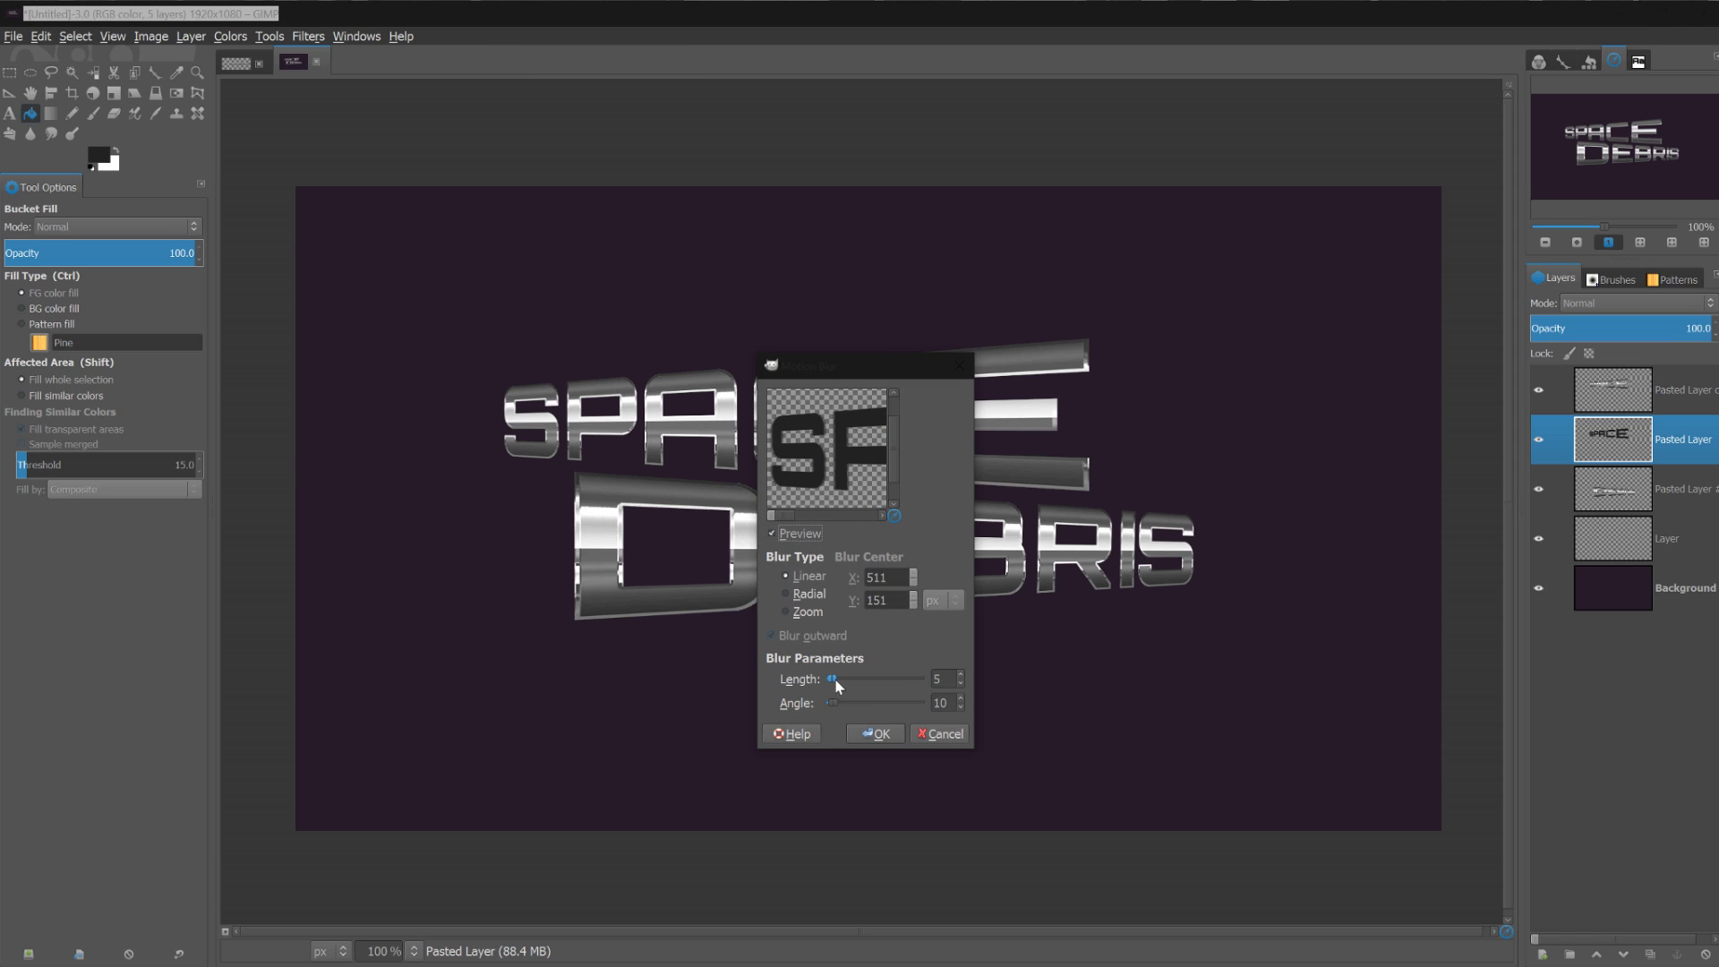
{"action": "left_click_drag", "start_coordinate": [836, 681], "coordinate": [846, 679]}
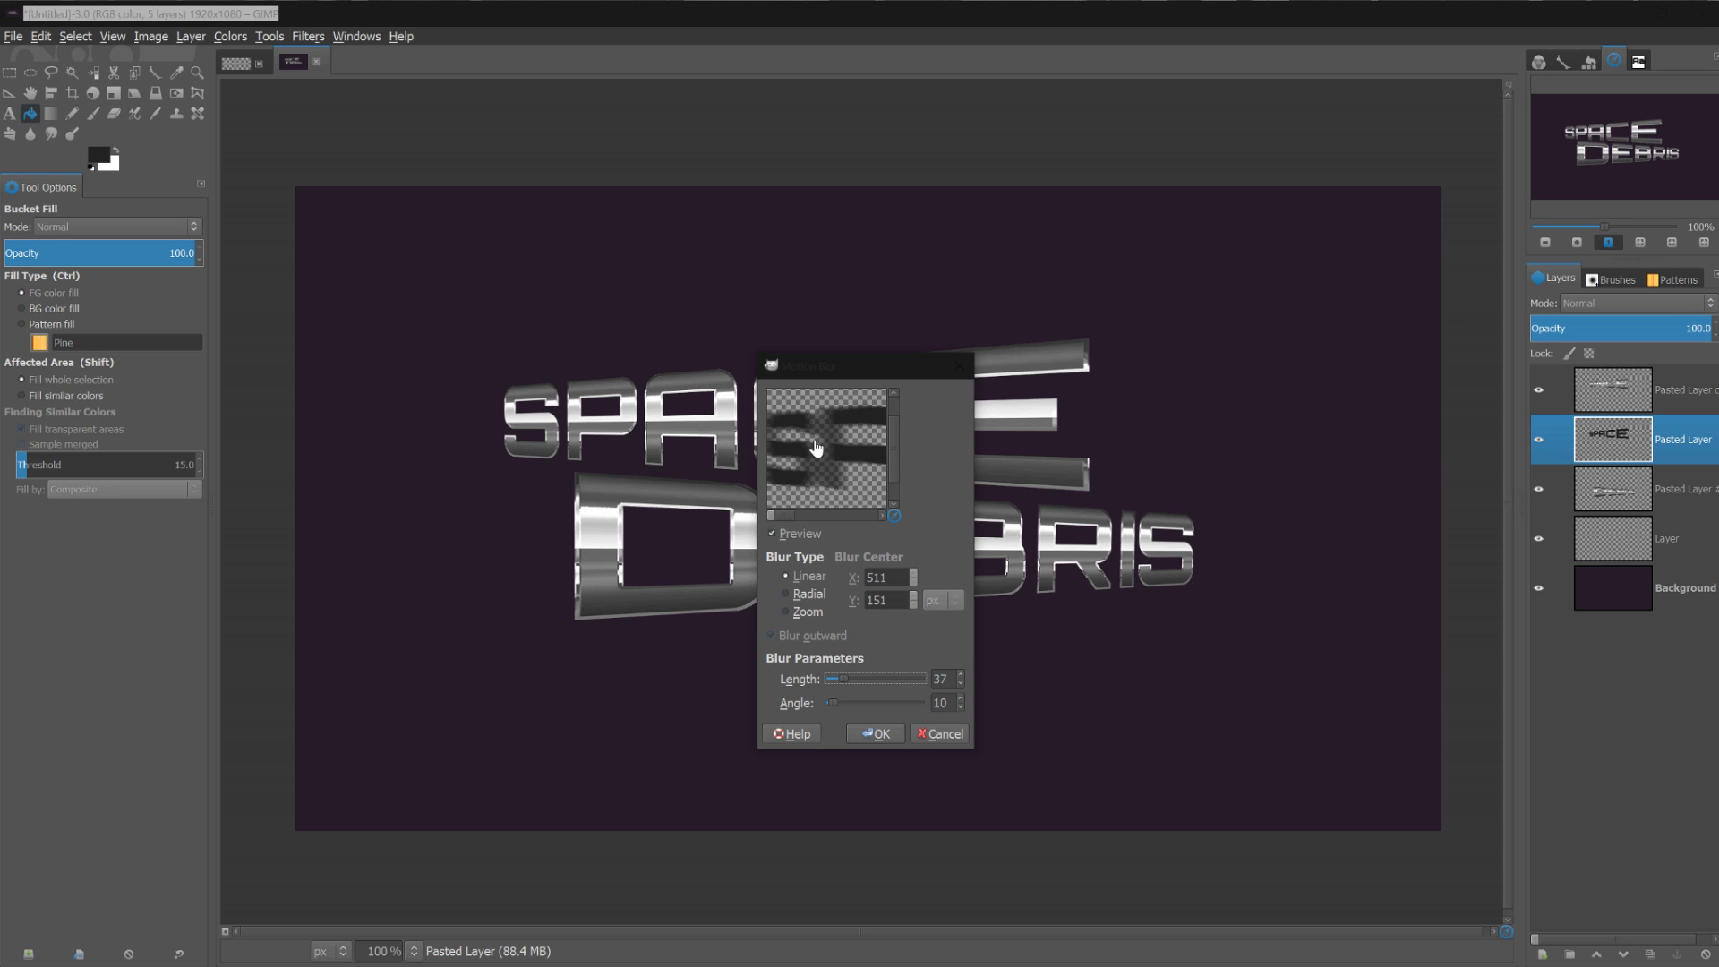
{"action": "key", "text": "Tab"}
{"action": "type", "text": "180"}
{"action": "key", "text": "Return"}
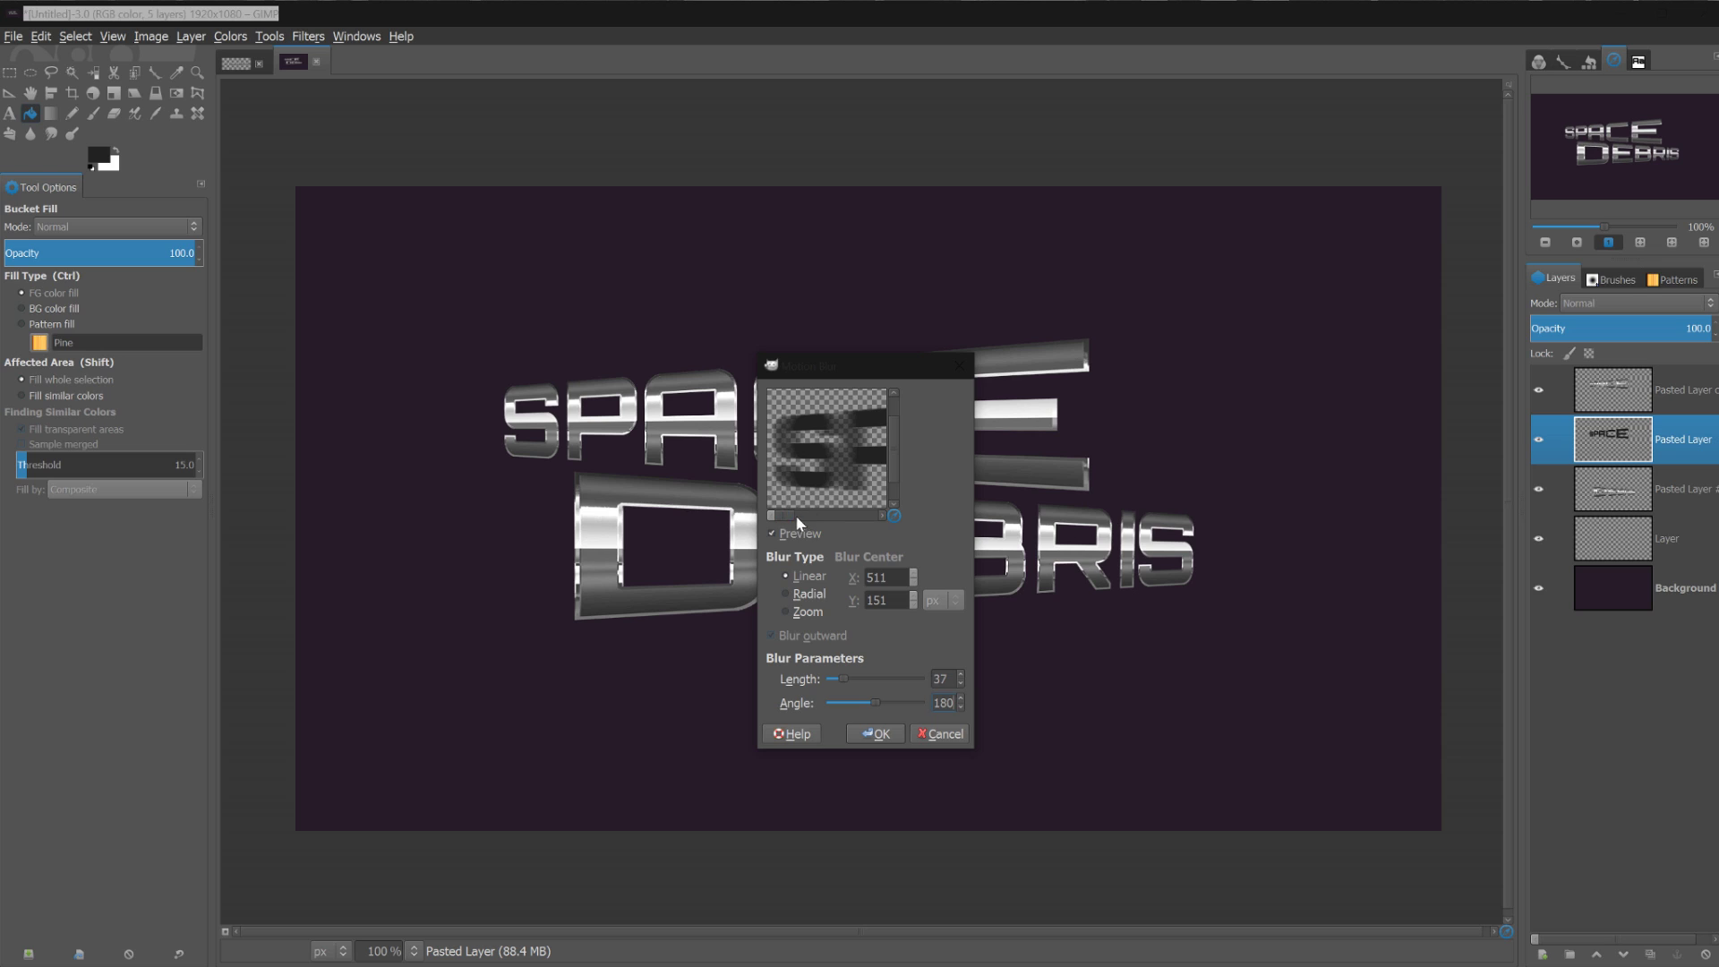
{"action": "left_click_drag", "start_coordinate": [797, 516], "coordinate": [818, 515]}
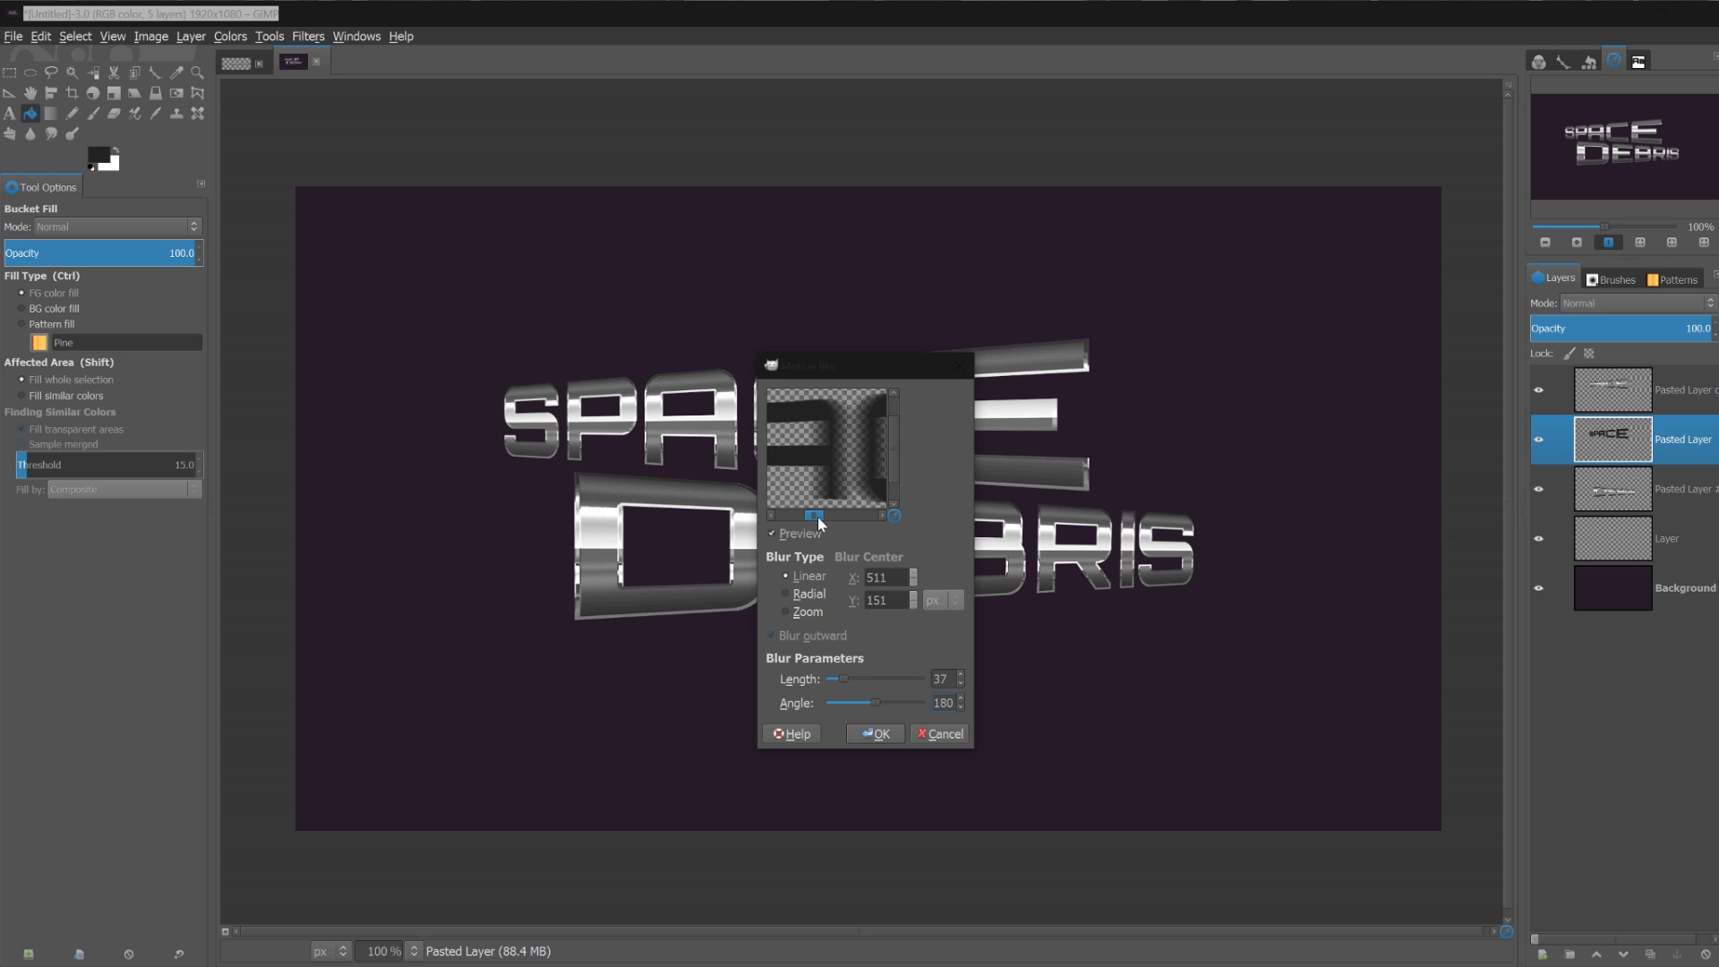
{"action": "left_click_drag", "start_coordinate": [840, 677], "coordinate": [850, 678]}
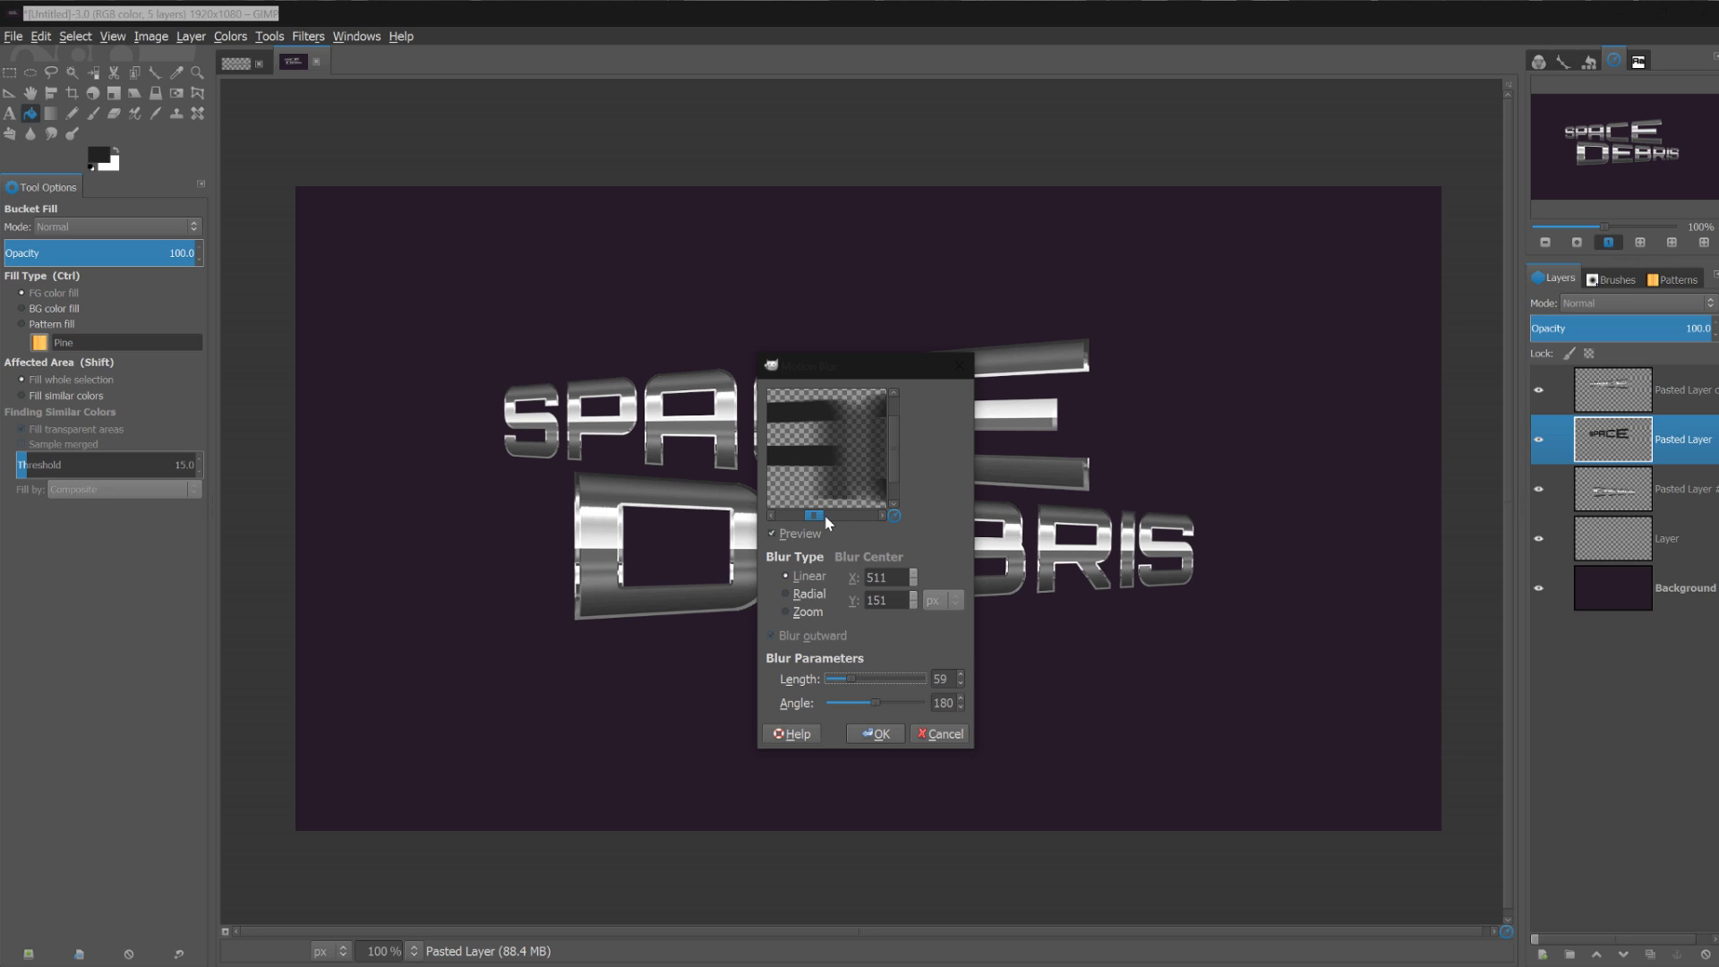
{"action": "mouse_move", "coordinate": [824, 514]}
{"action": "left_mouse_down"}
{"action": "mouse_move", "coordinate": [842, 514]}
{"action": "mouse_move", "coordinate": [825, 517]}
{"action": "left_mouse_up"}
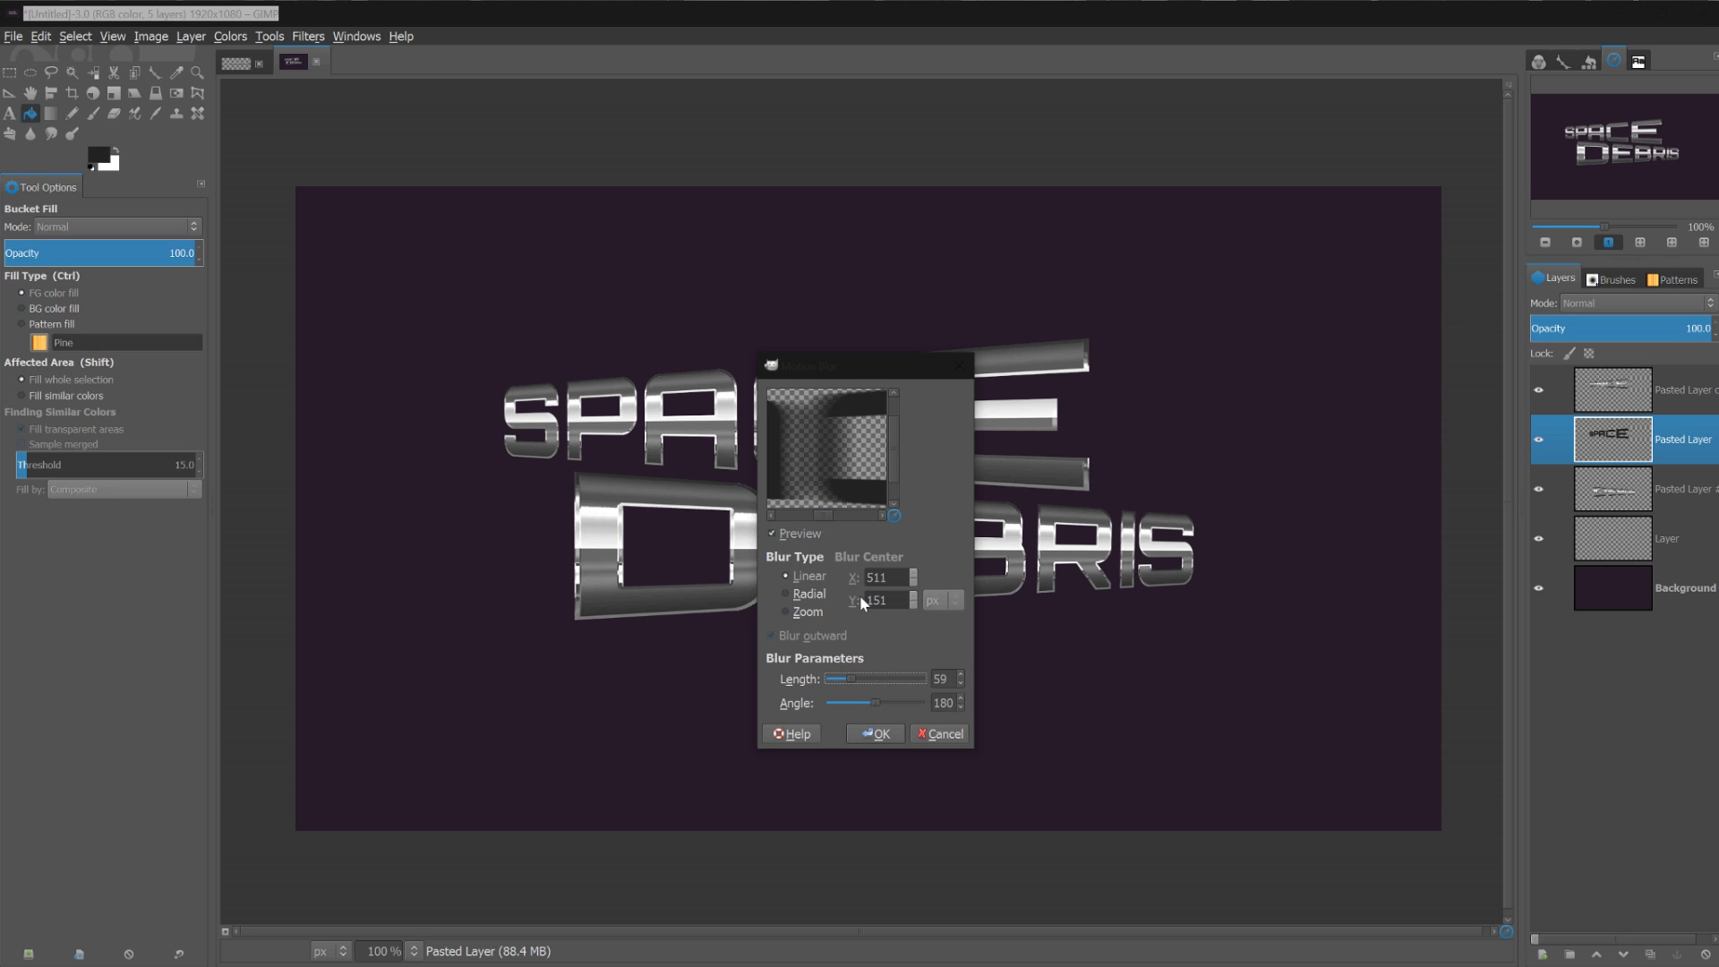
{"action": "left_click", "coordinate": [878, 734]}
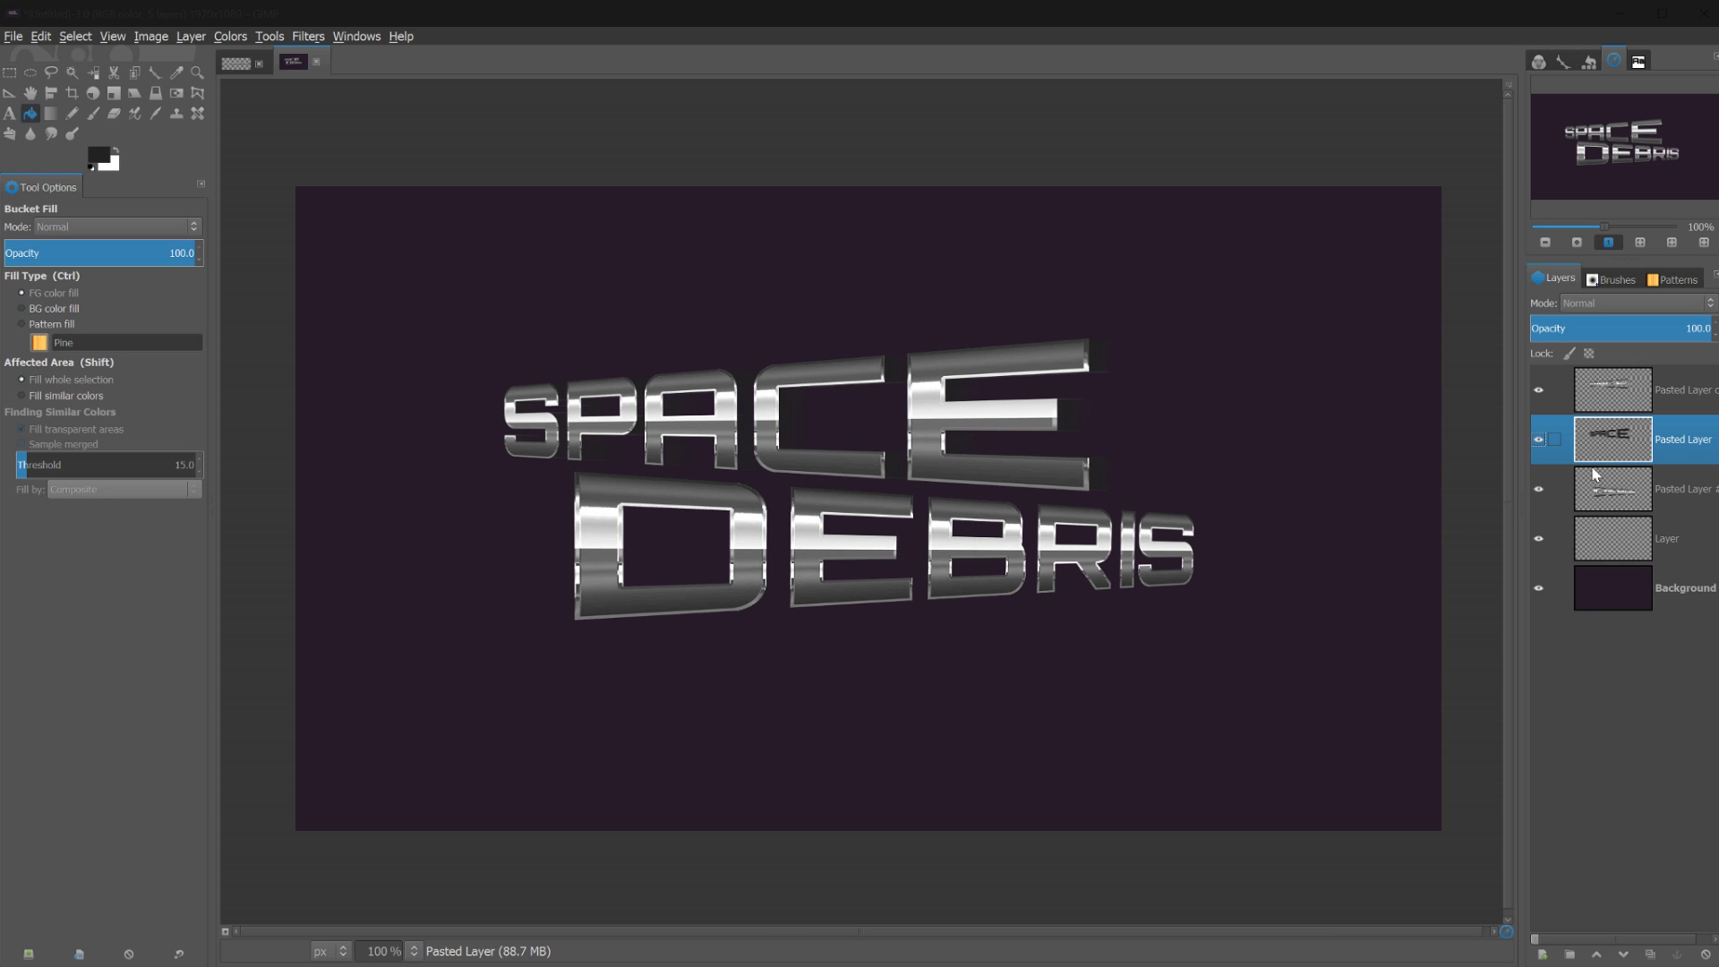
Fill the Background layer with a lighter muted purple
{"action": "left_click", "coordinate": [1586, 591]}
{"action": "left_click", "coordinate": [97, 155]}
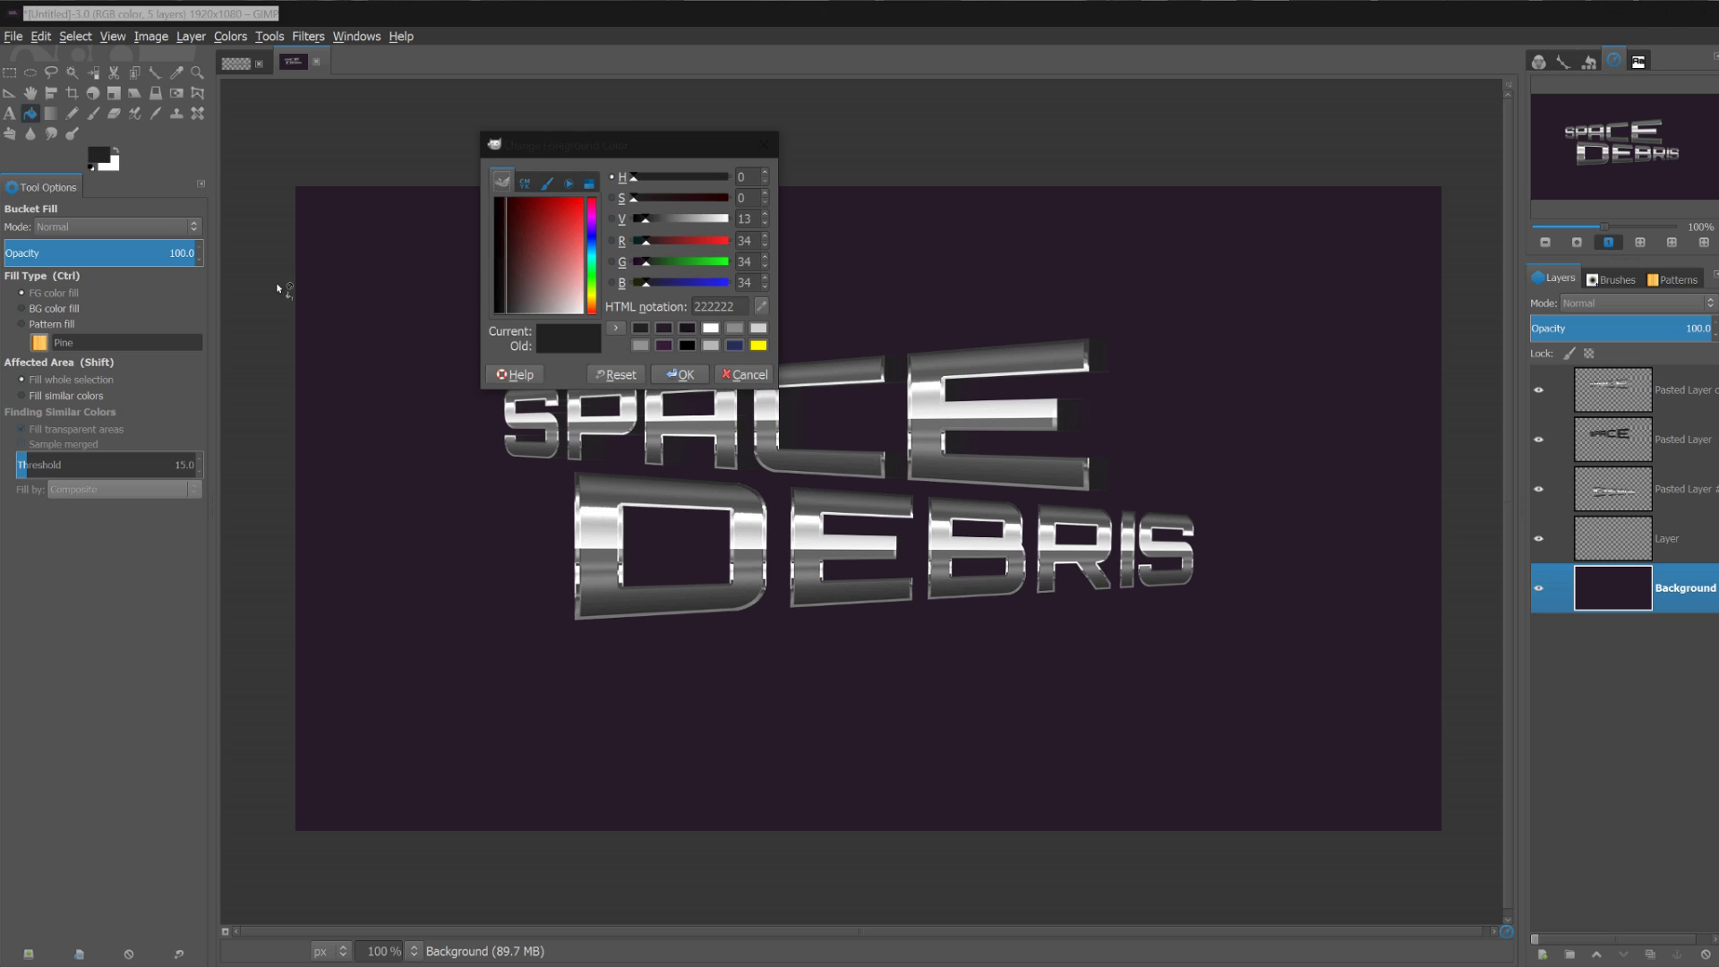
{"action": "left_click_drag", "start_coordinate": [518, 308], "coordinate": [533, 339]}
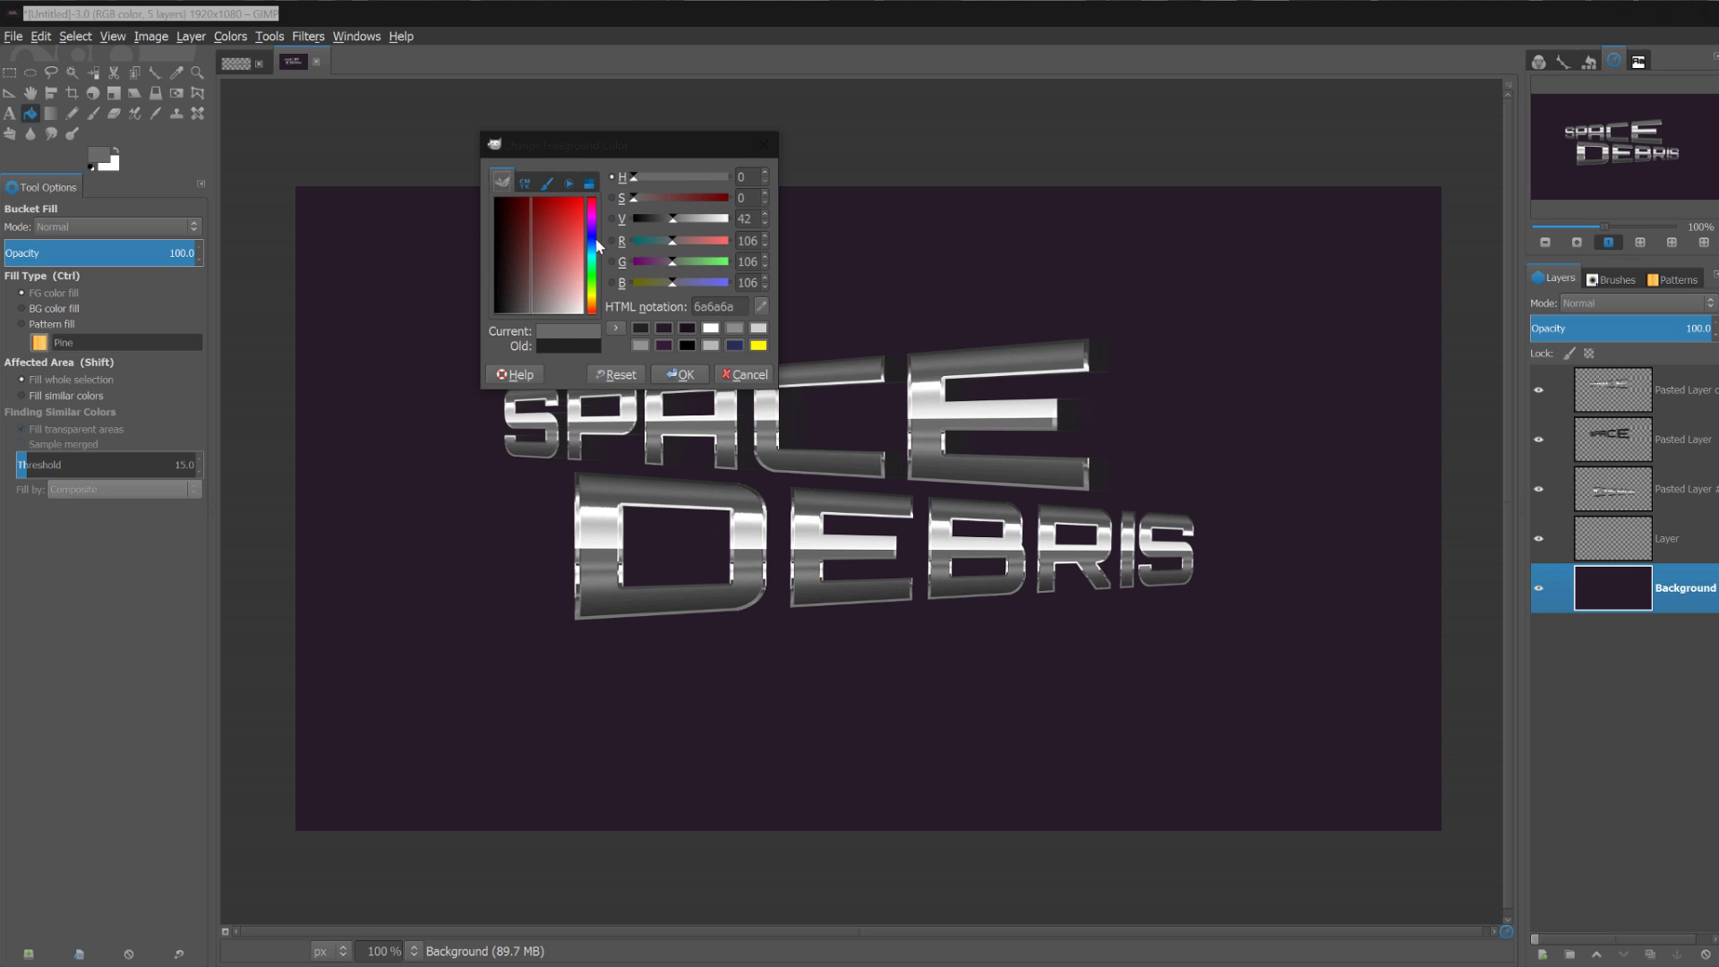
{"action": "left_click", "coordinate": [591, 228]}
{"action": "left_click_drag", "start_coordinate": [523, 275], "coordinate": [531, 282]}
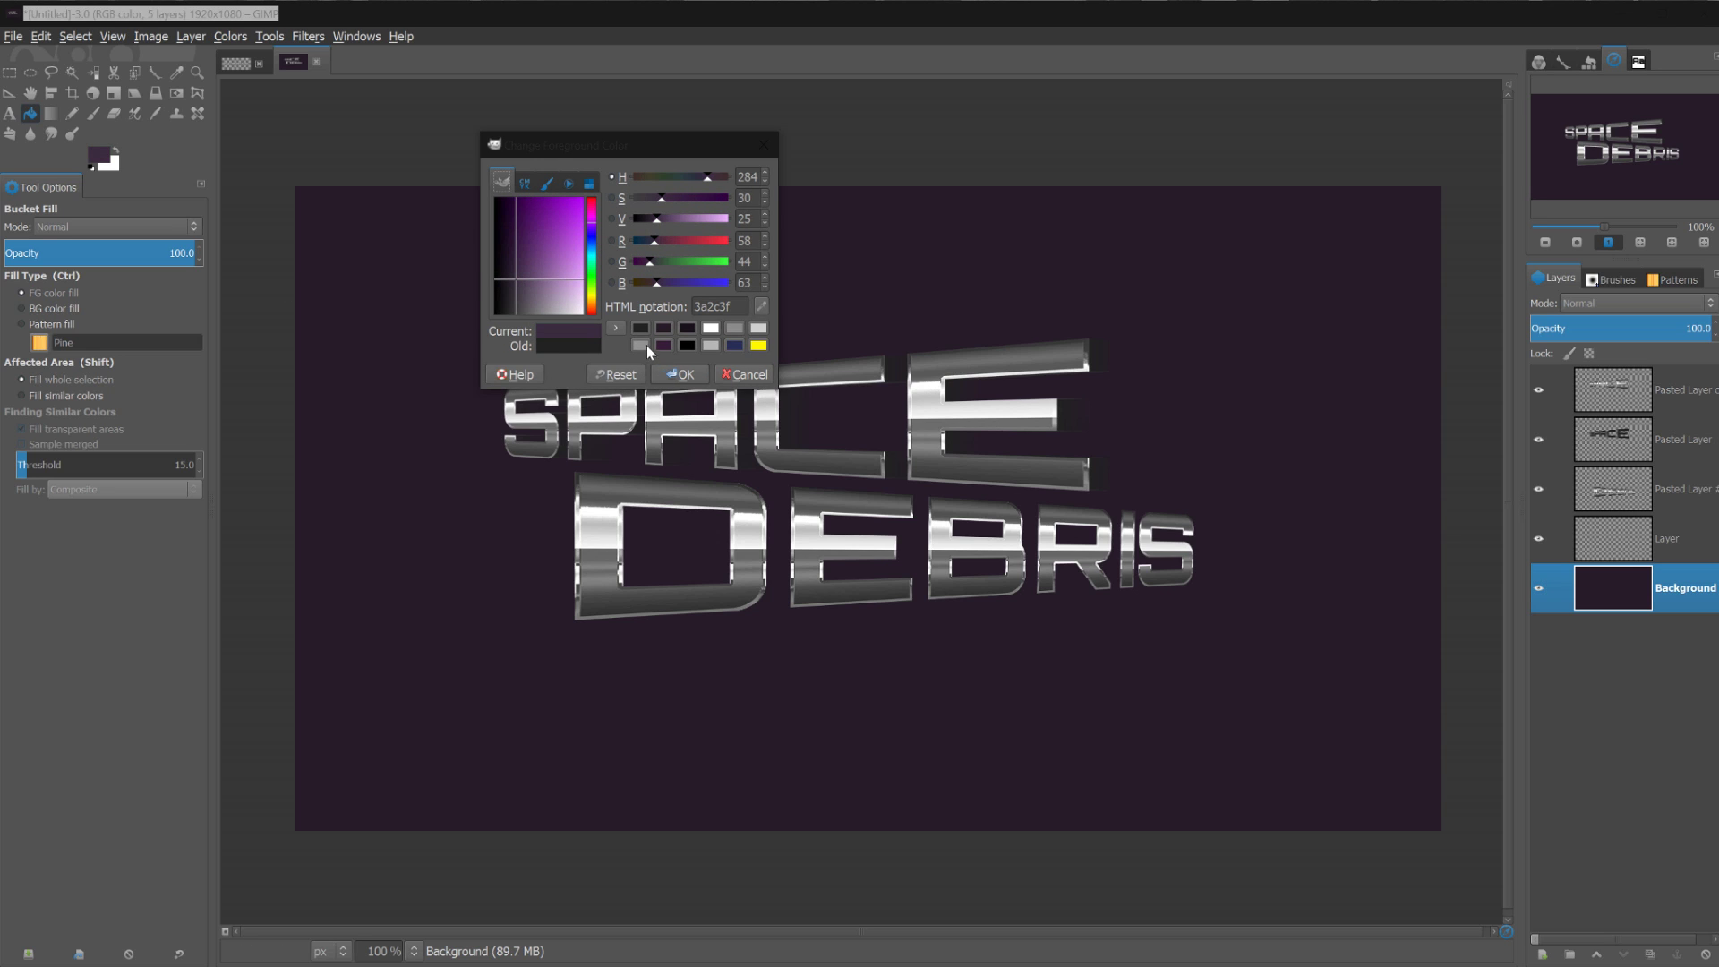
{"action": "left_click", "coordinate": [706, 370]}
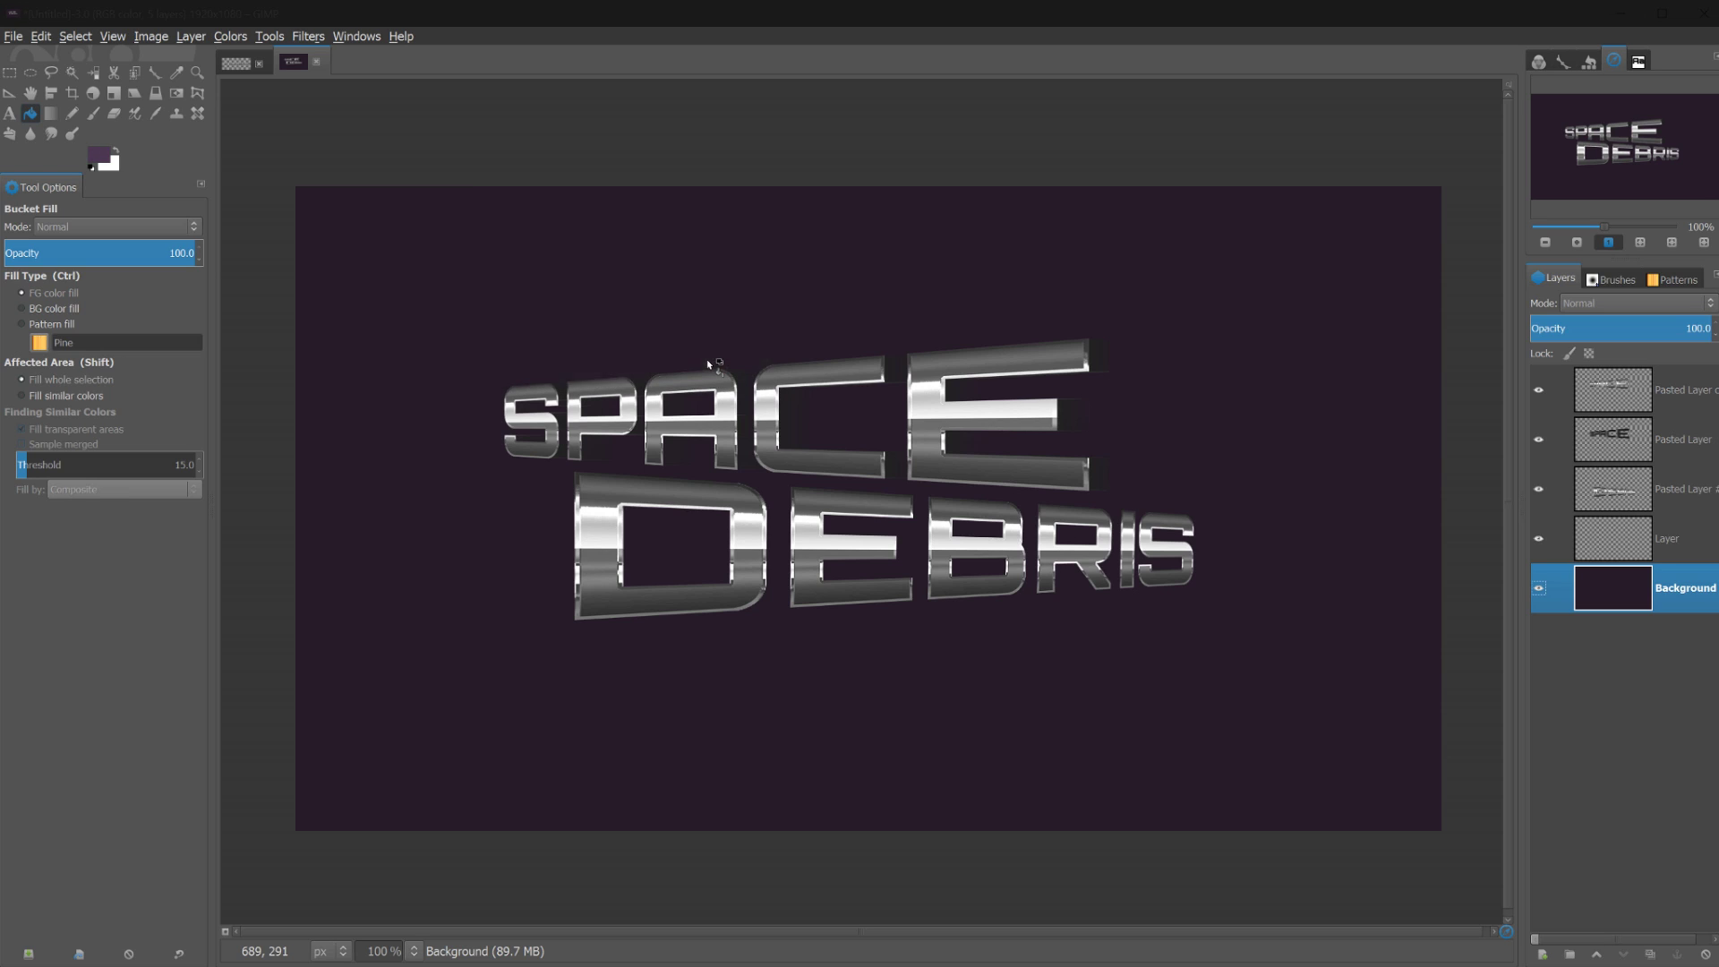
{"action": "left_click", "coordinate": [709, 364]}
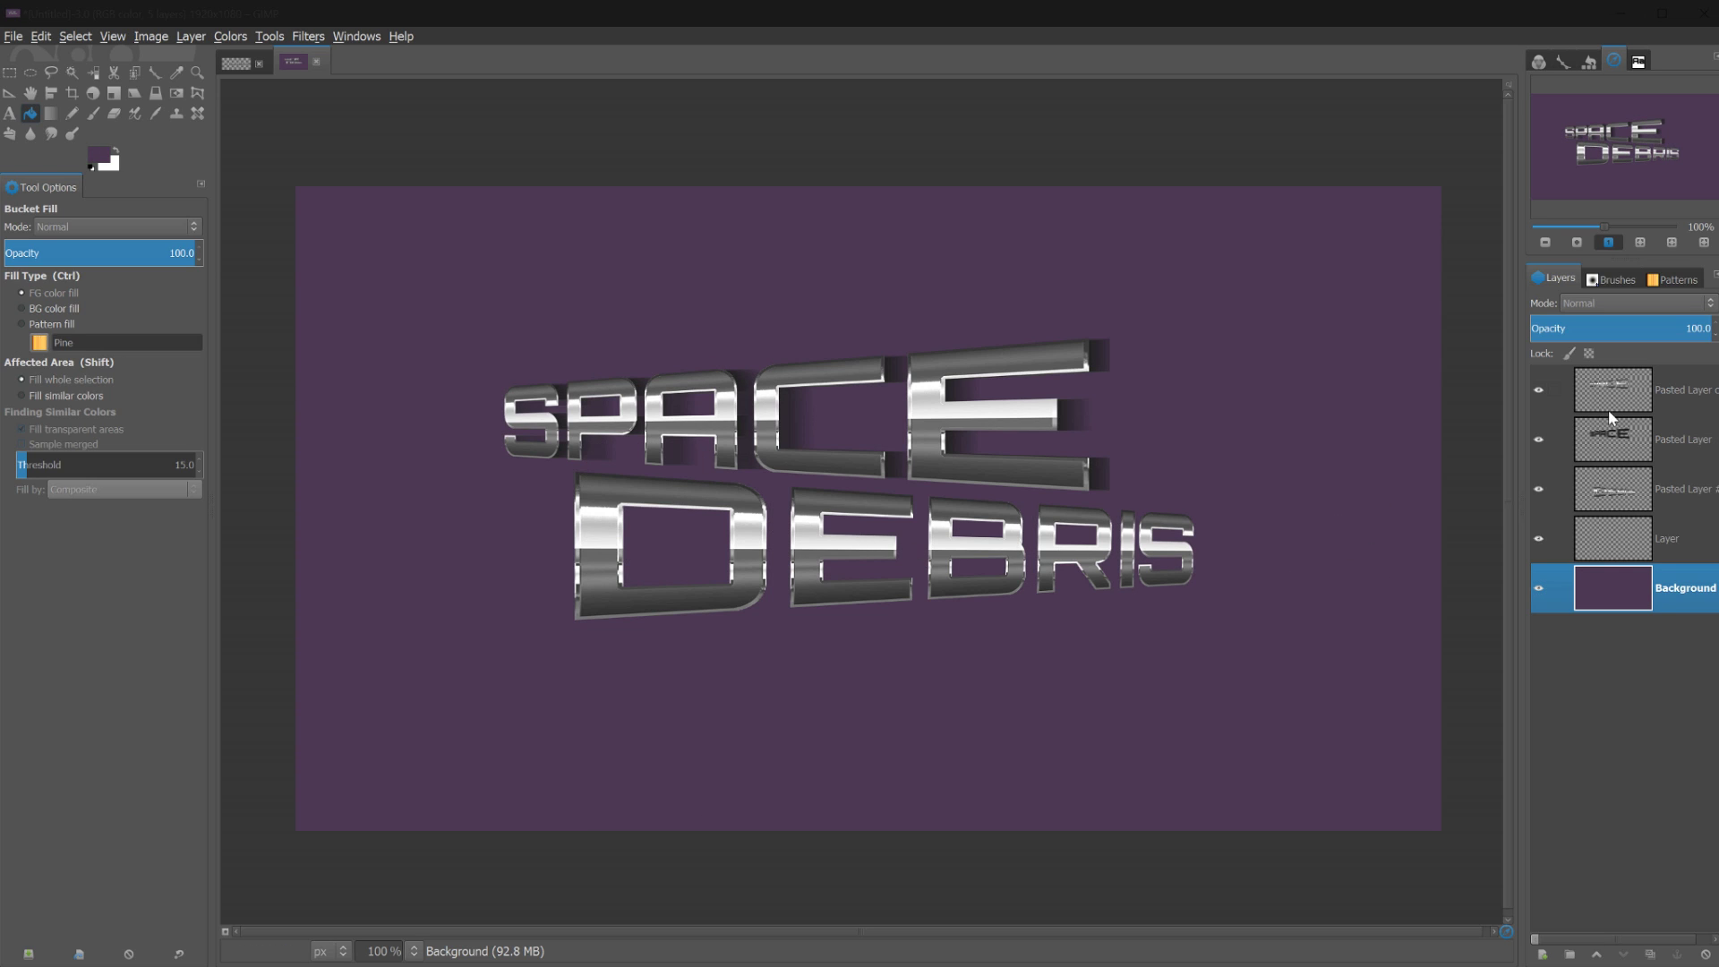
Duplicate the blurred dark SPACE layer about 40 times to build up a solid extrusion behind the chrome letters
{"action": "left_click", "coordinate": [1612, 453]}
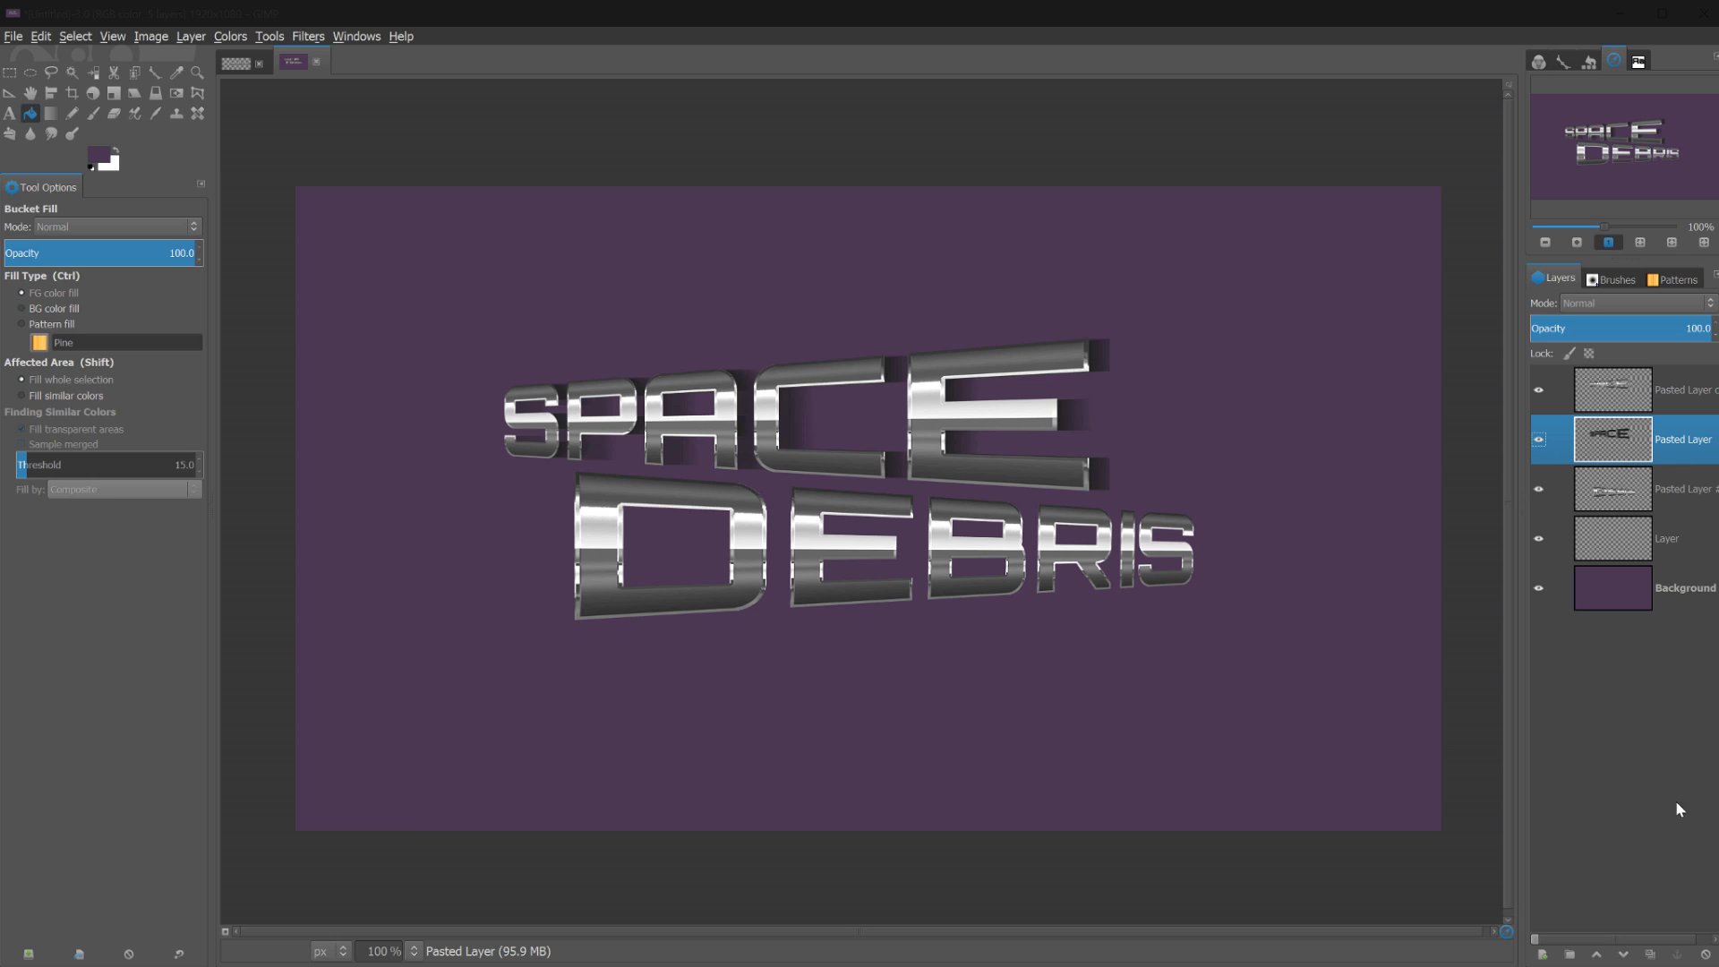
{"action": "left_click", "coordinate": [1650, 956]}
{"action": "left_click", "coordinate": [1649, 957]}
{"action": "left_click", "coordinate": [1650, 956]}
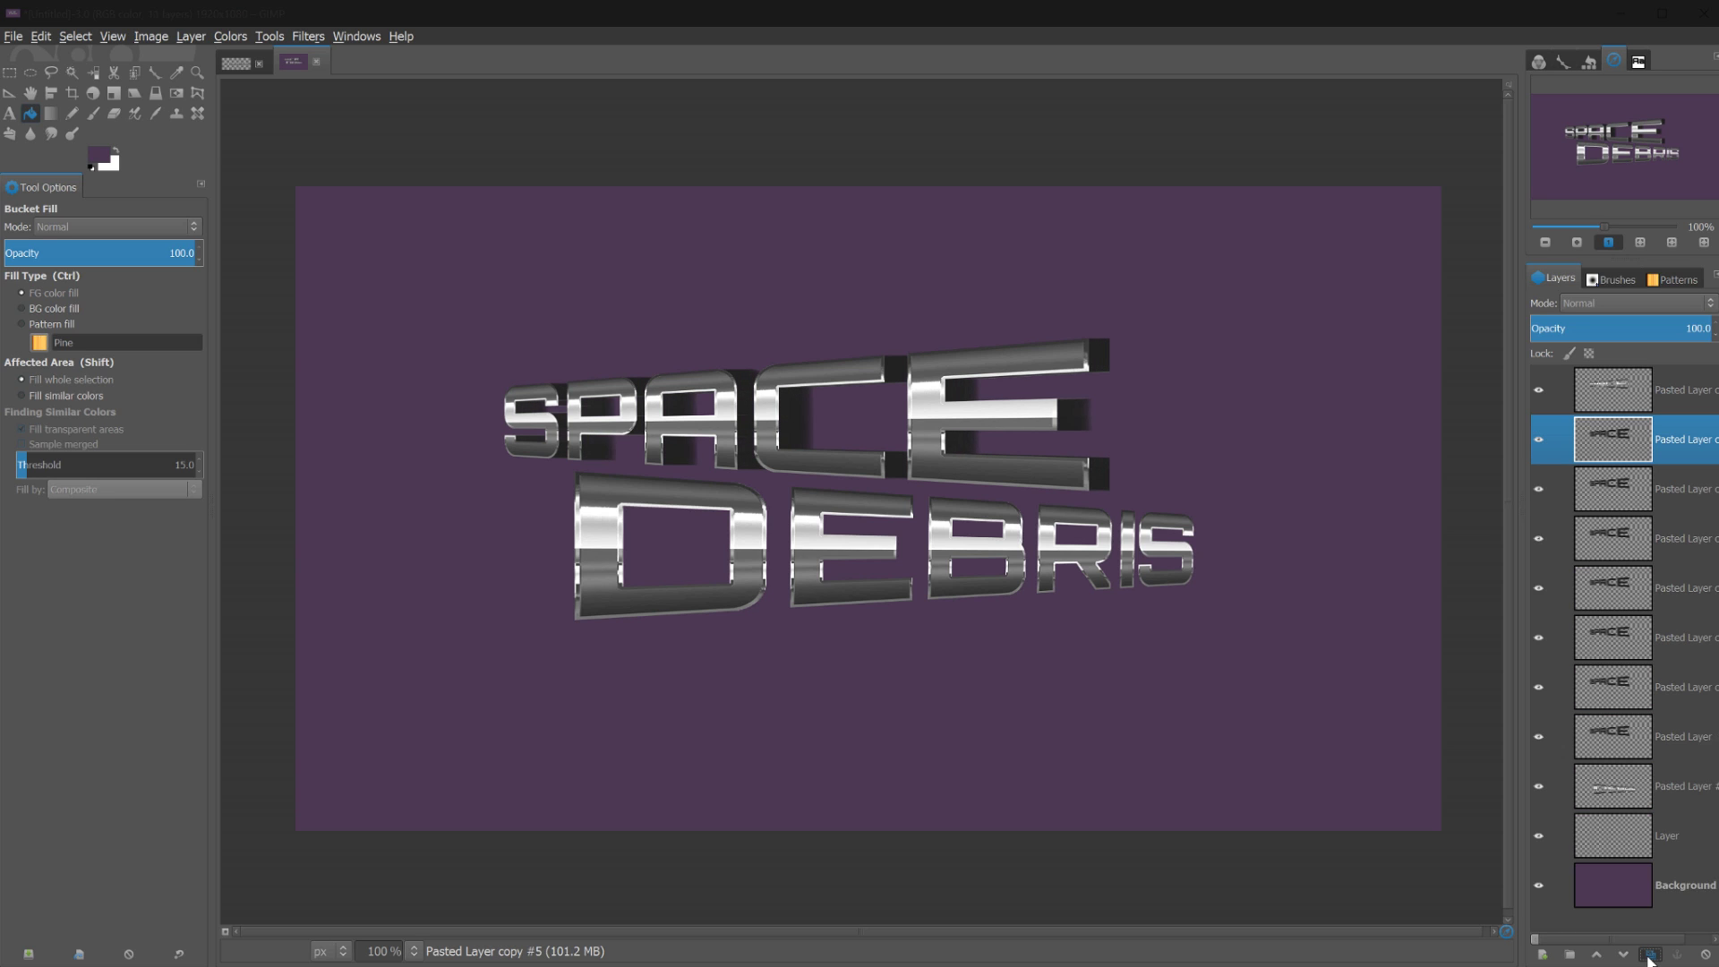
{"action": "left_click", "coordinate": [1649, 956]}
{"action": "left_click", "coordinate": [1650, 956]}
{"action": "left_click", "coordinate": [1650, 956]}
{"action": "left_click", "coordinate": [1650, 956]}
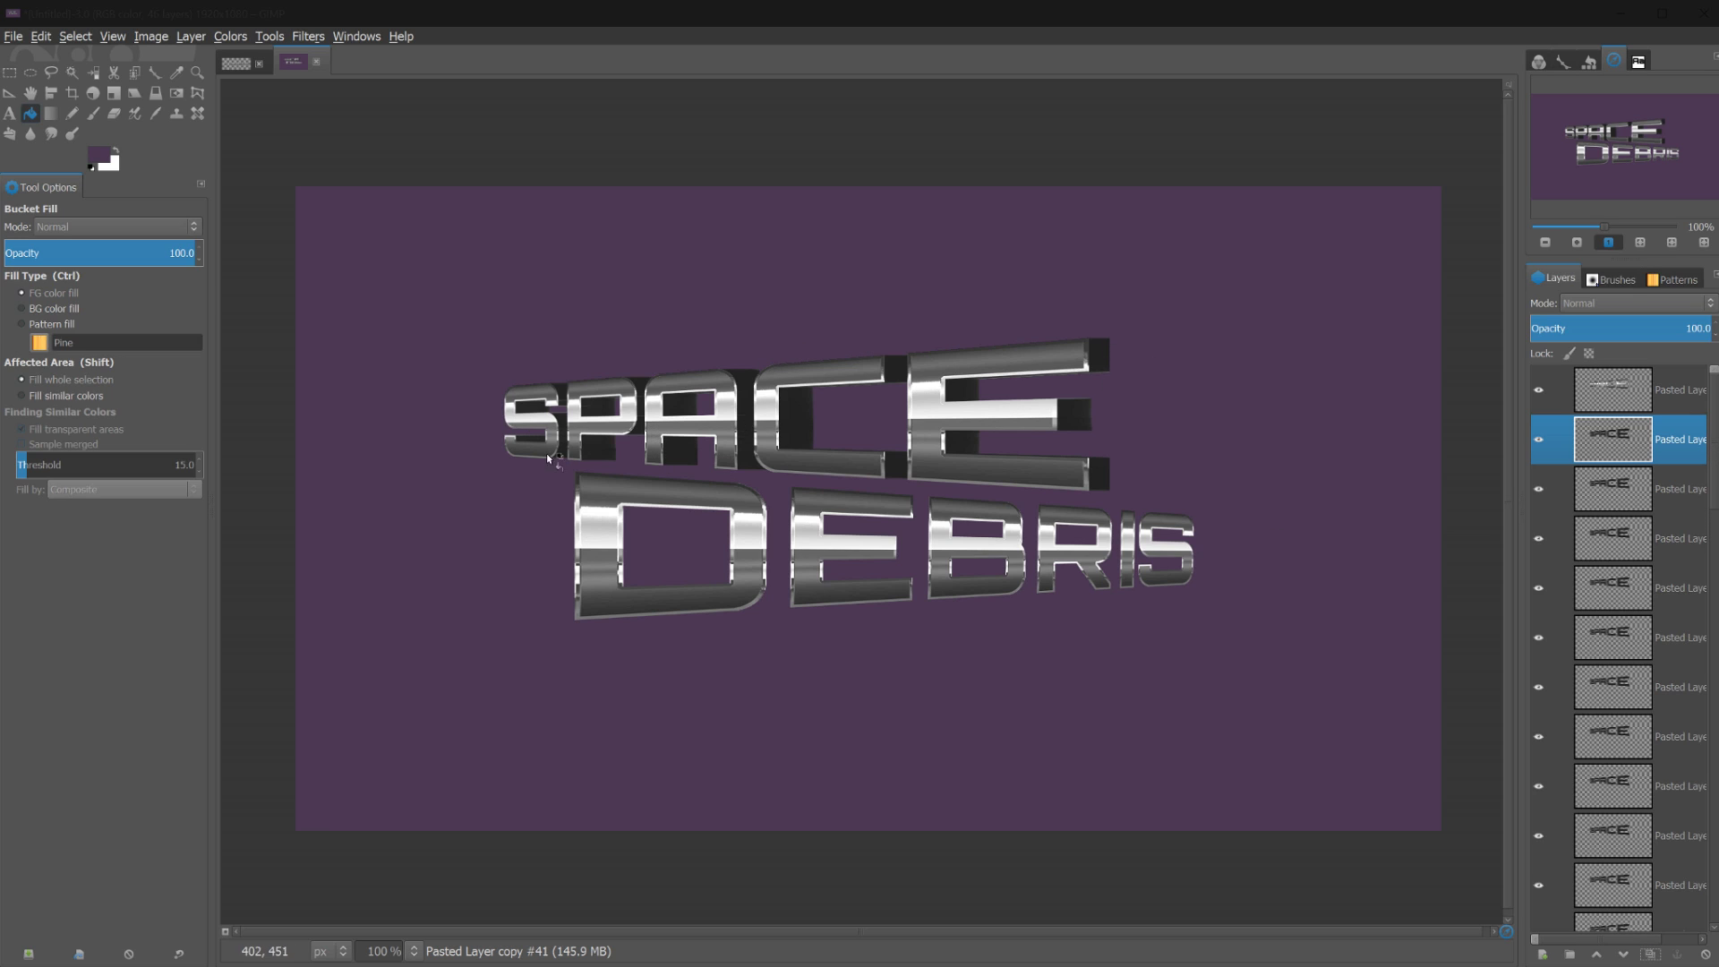
Hide the chrome SPACE, chrome DEBRIS and Background layers, and merge the visible layers, expanded as necessary
{"action": "left_click", "coordinate": [1534, 393]}
{"action": "scroll", "coordinate": [1592, 508], "scroll_direction": "down", "scroll_amount": 5}
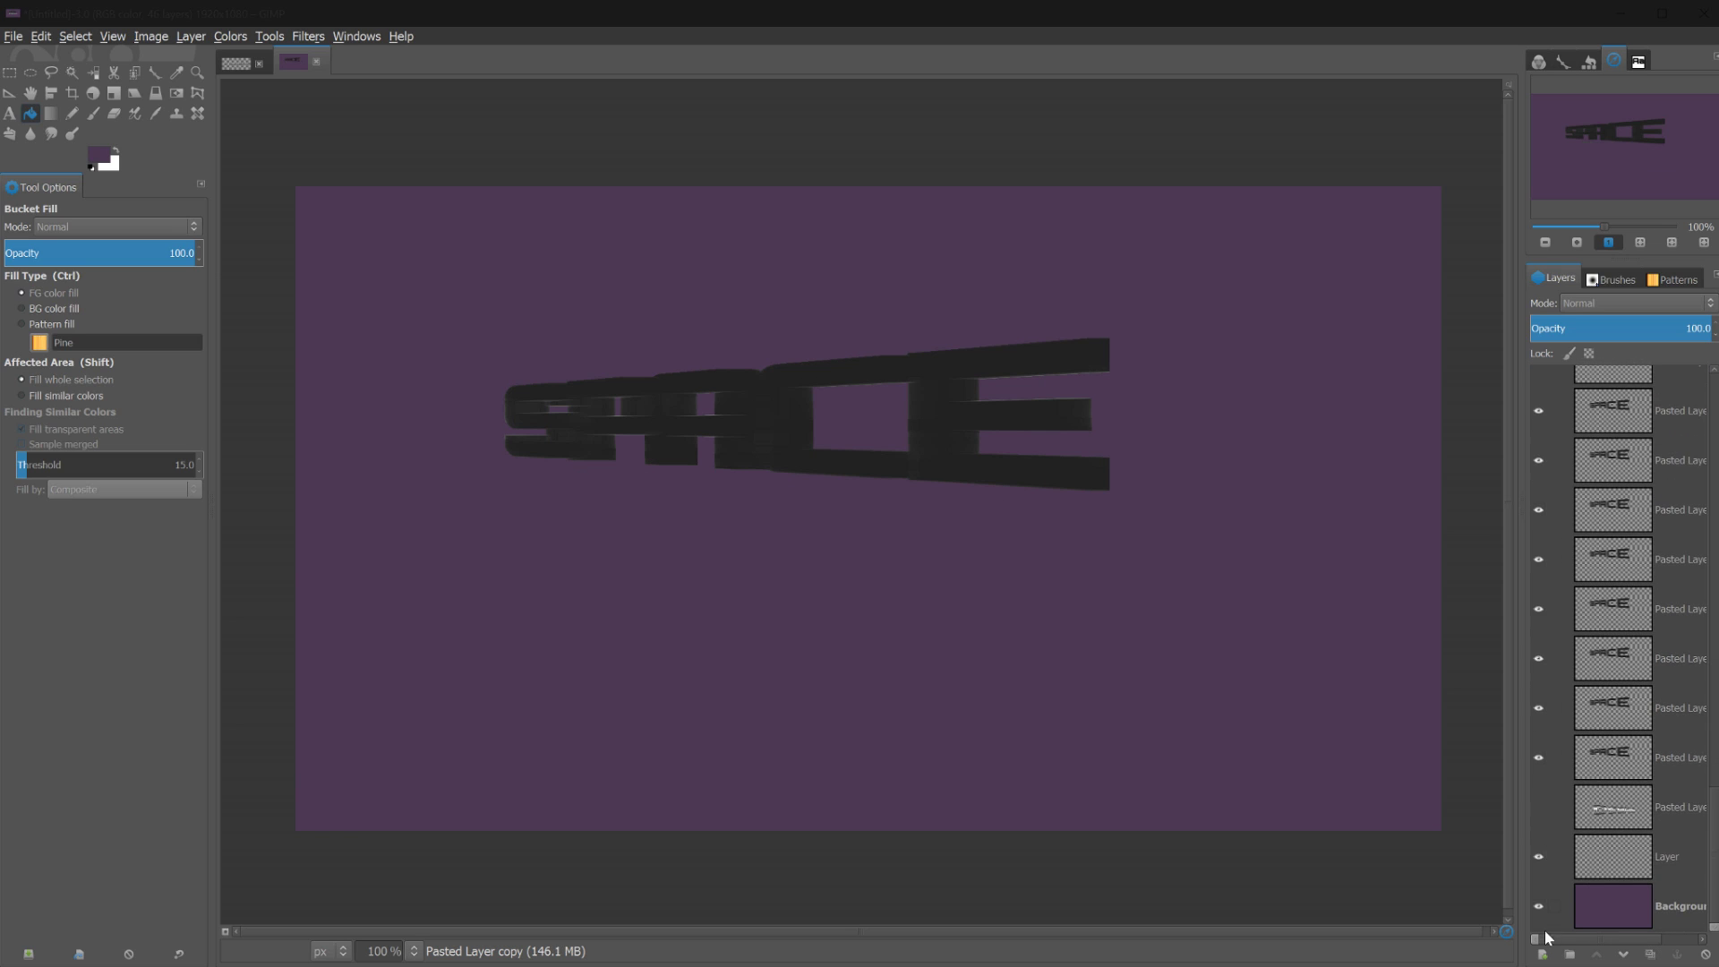
{"action": "left_click", "coordinate": [1538, 906]}
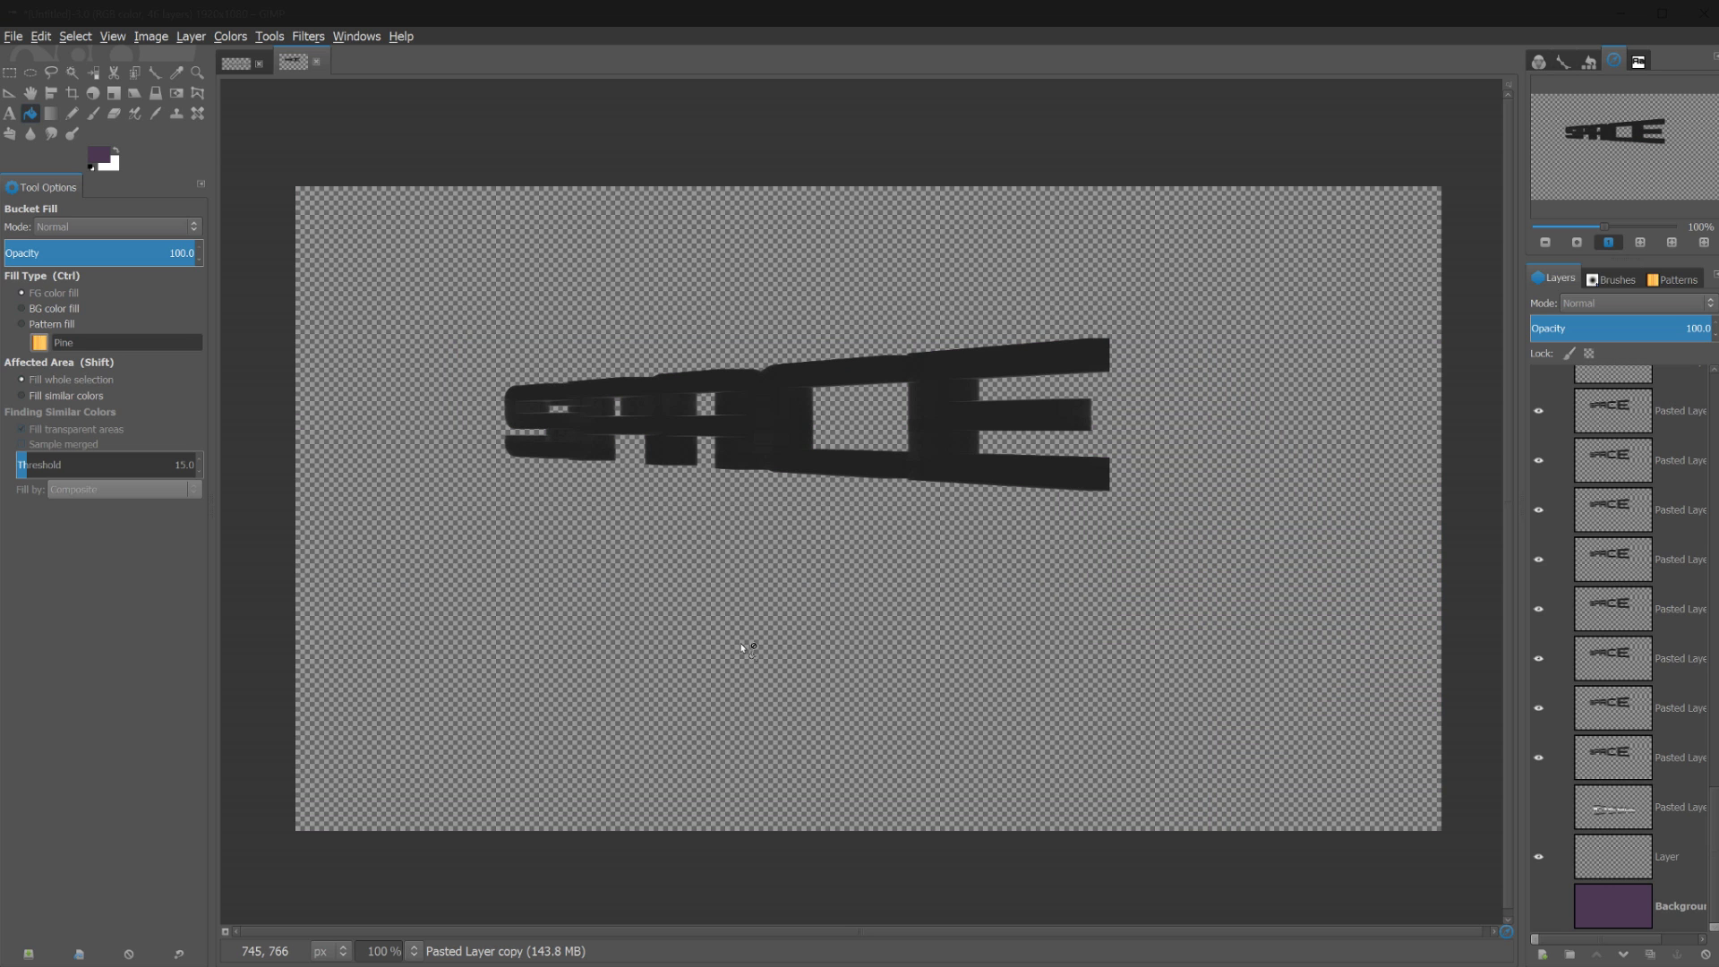
{"action": "left_click", "coordinate": [155, 38]}
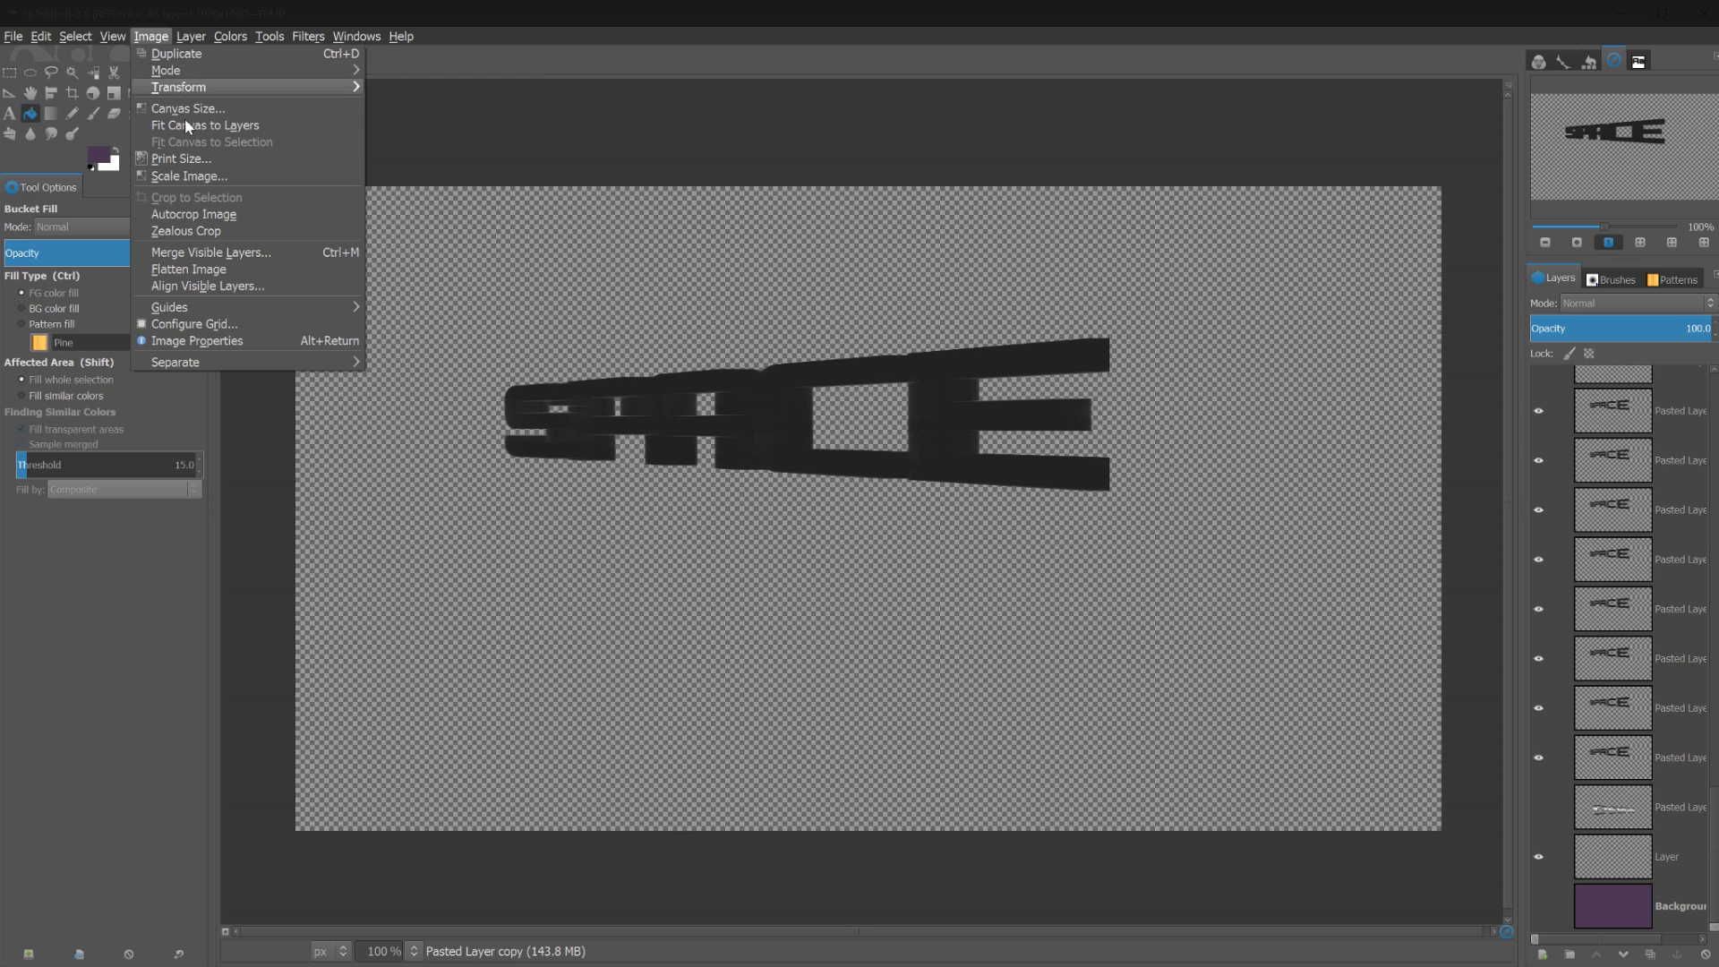
{"action": "left_click", "coordinate": [204, 260]}
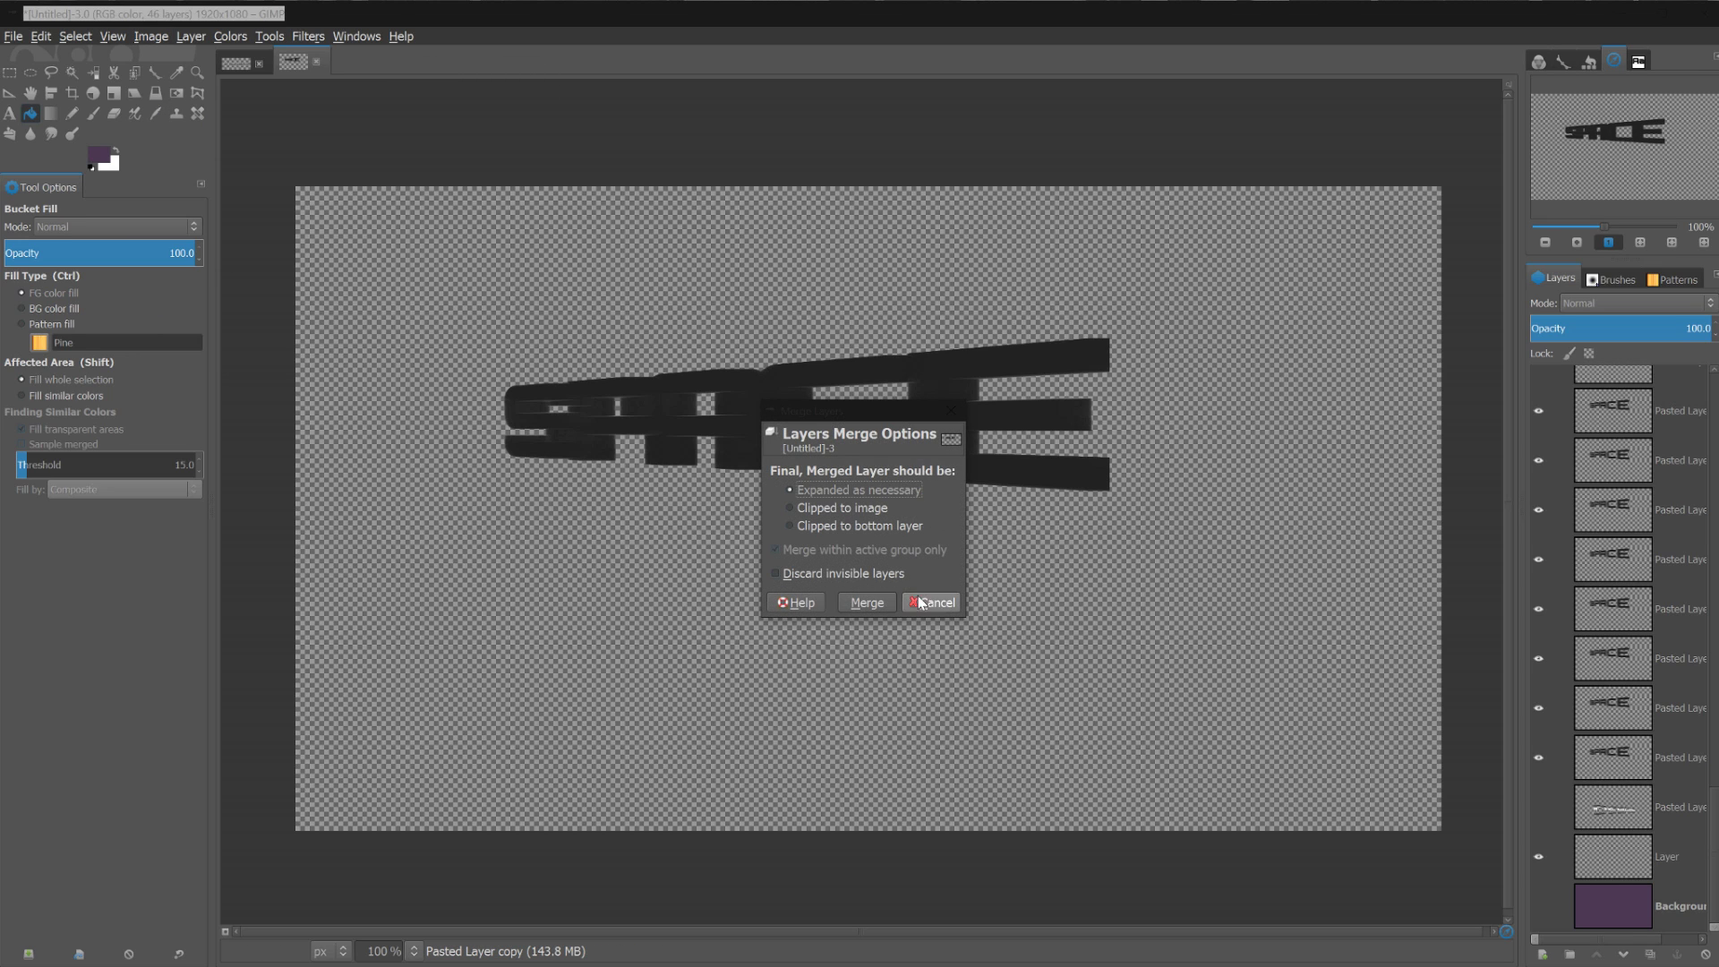
{"action": "left_click", "coordinate": [867, 603]}
Make the Background, chrome DEBRIS and chrome SPACE layers visible again
{"action": "left_click", "coordinate": [1538, 538]}
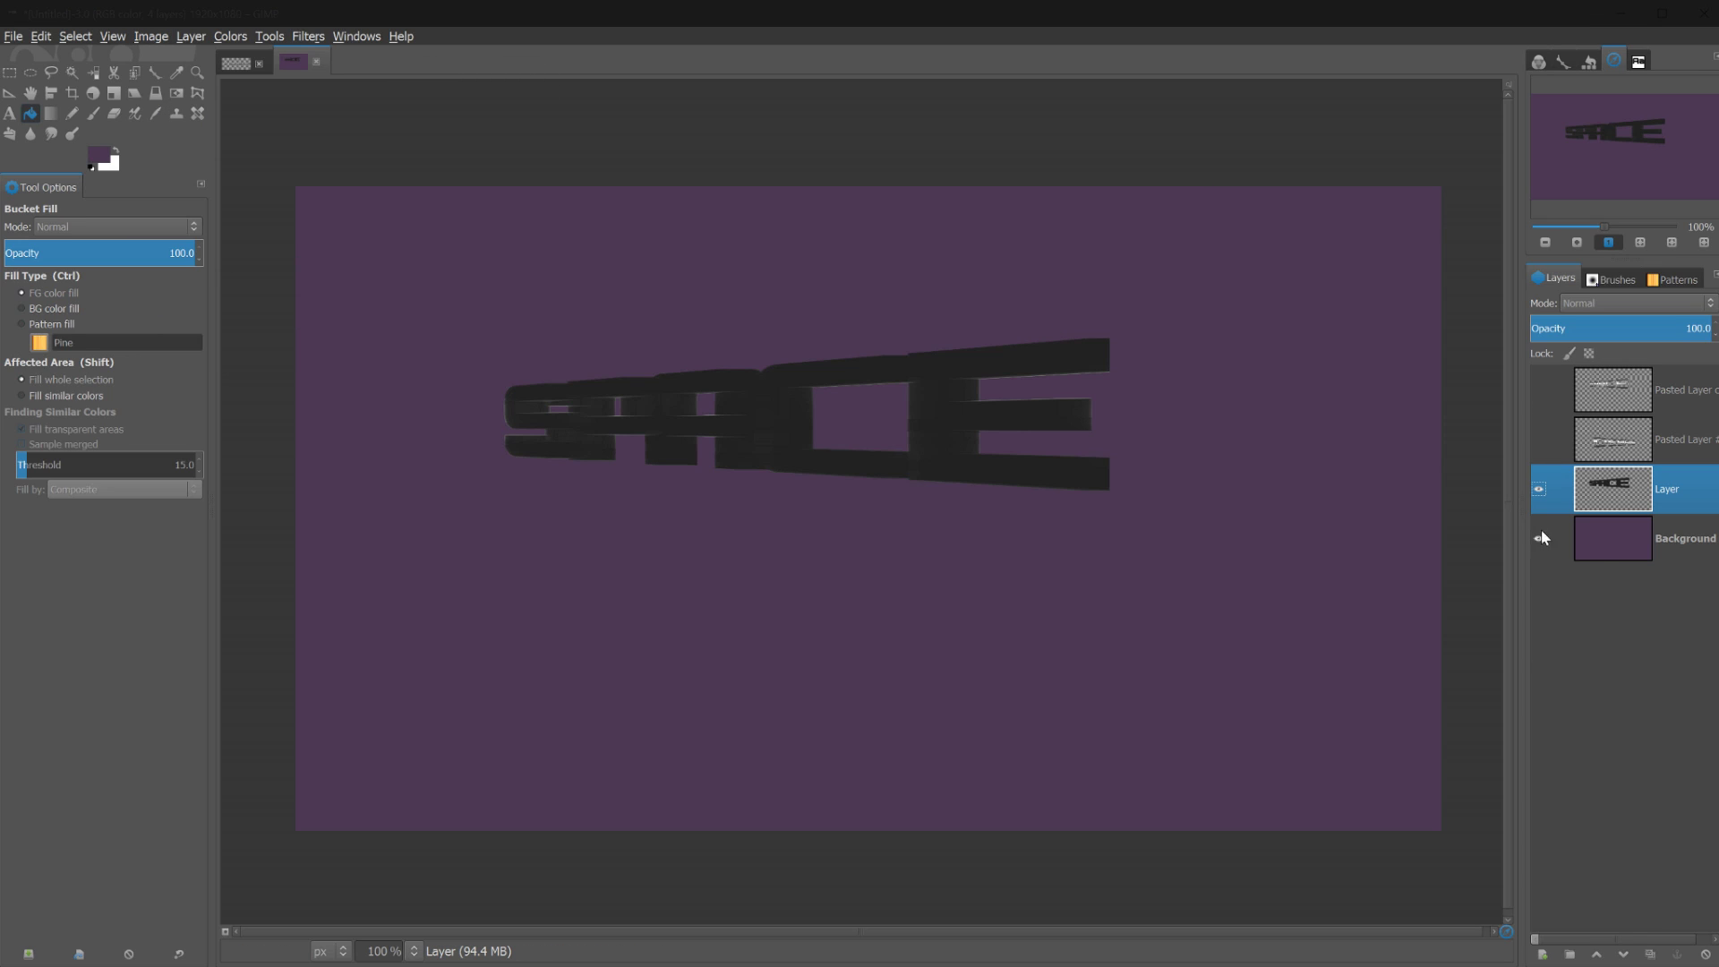
{"action": "left_click", "coordinate": [1538, 438]}
{"action": "left_click", "coordinate": [1539, 390]}
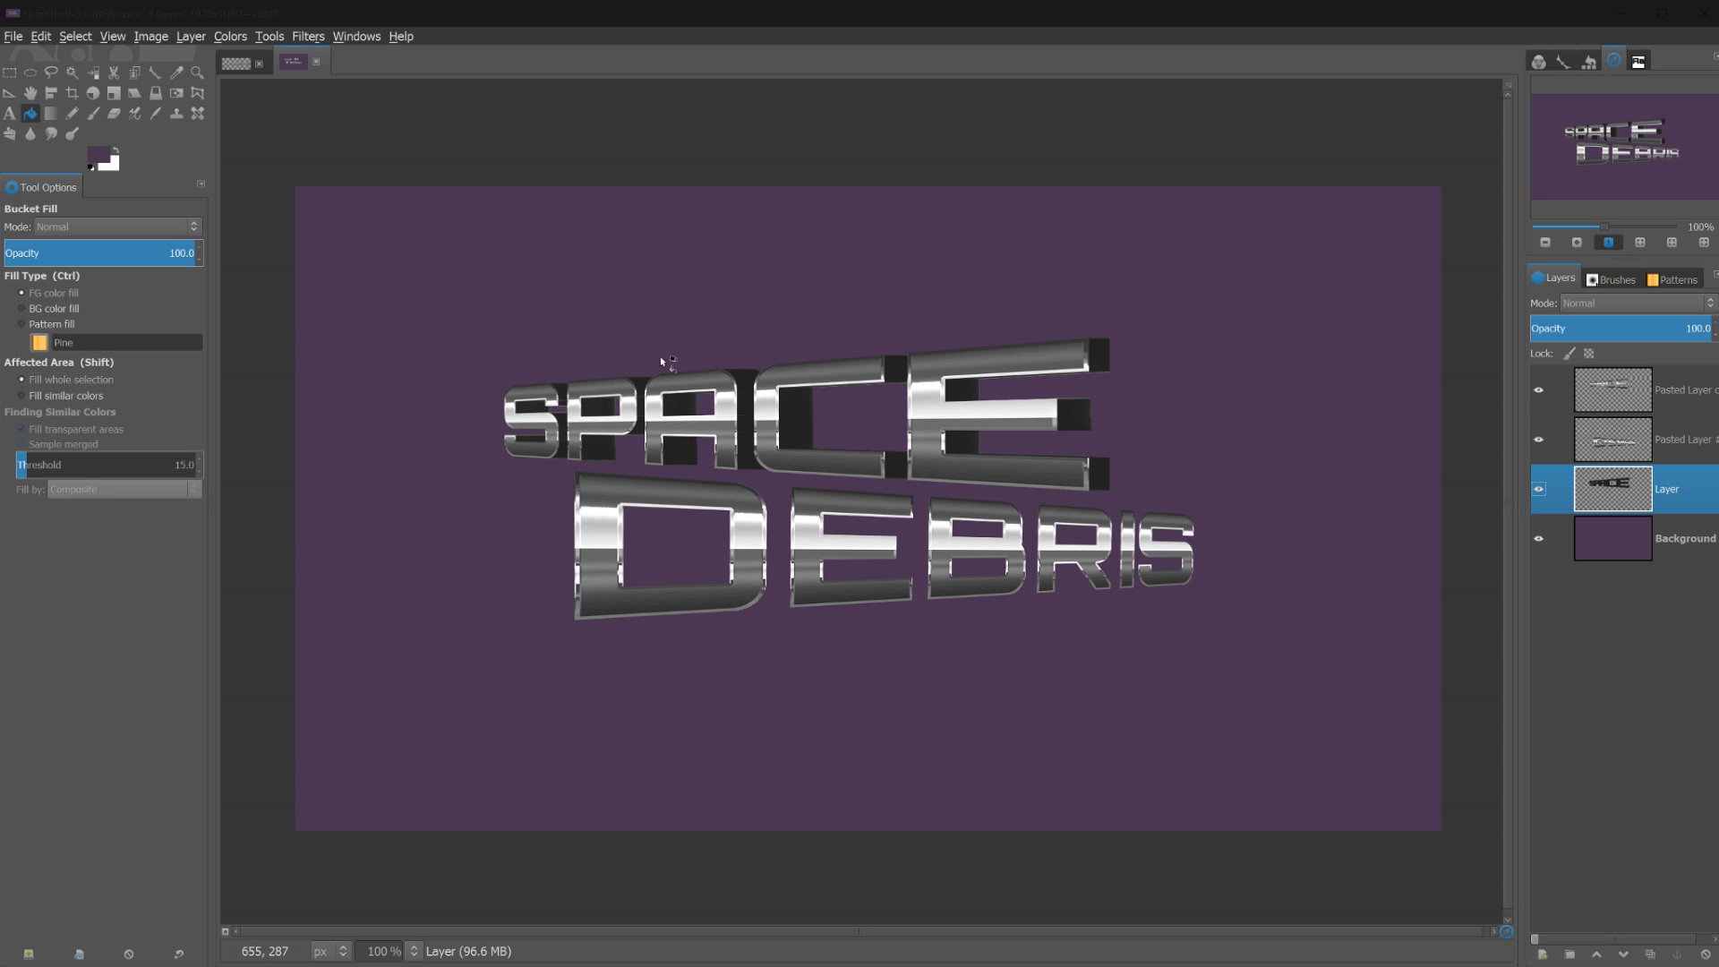
Make the chrome DEBRIS layer active and hide all the other layers
{"action": "left_click", "coordinate": [1612, 452]}
{"action": "left_click", "coordinate": [1539, 539]}
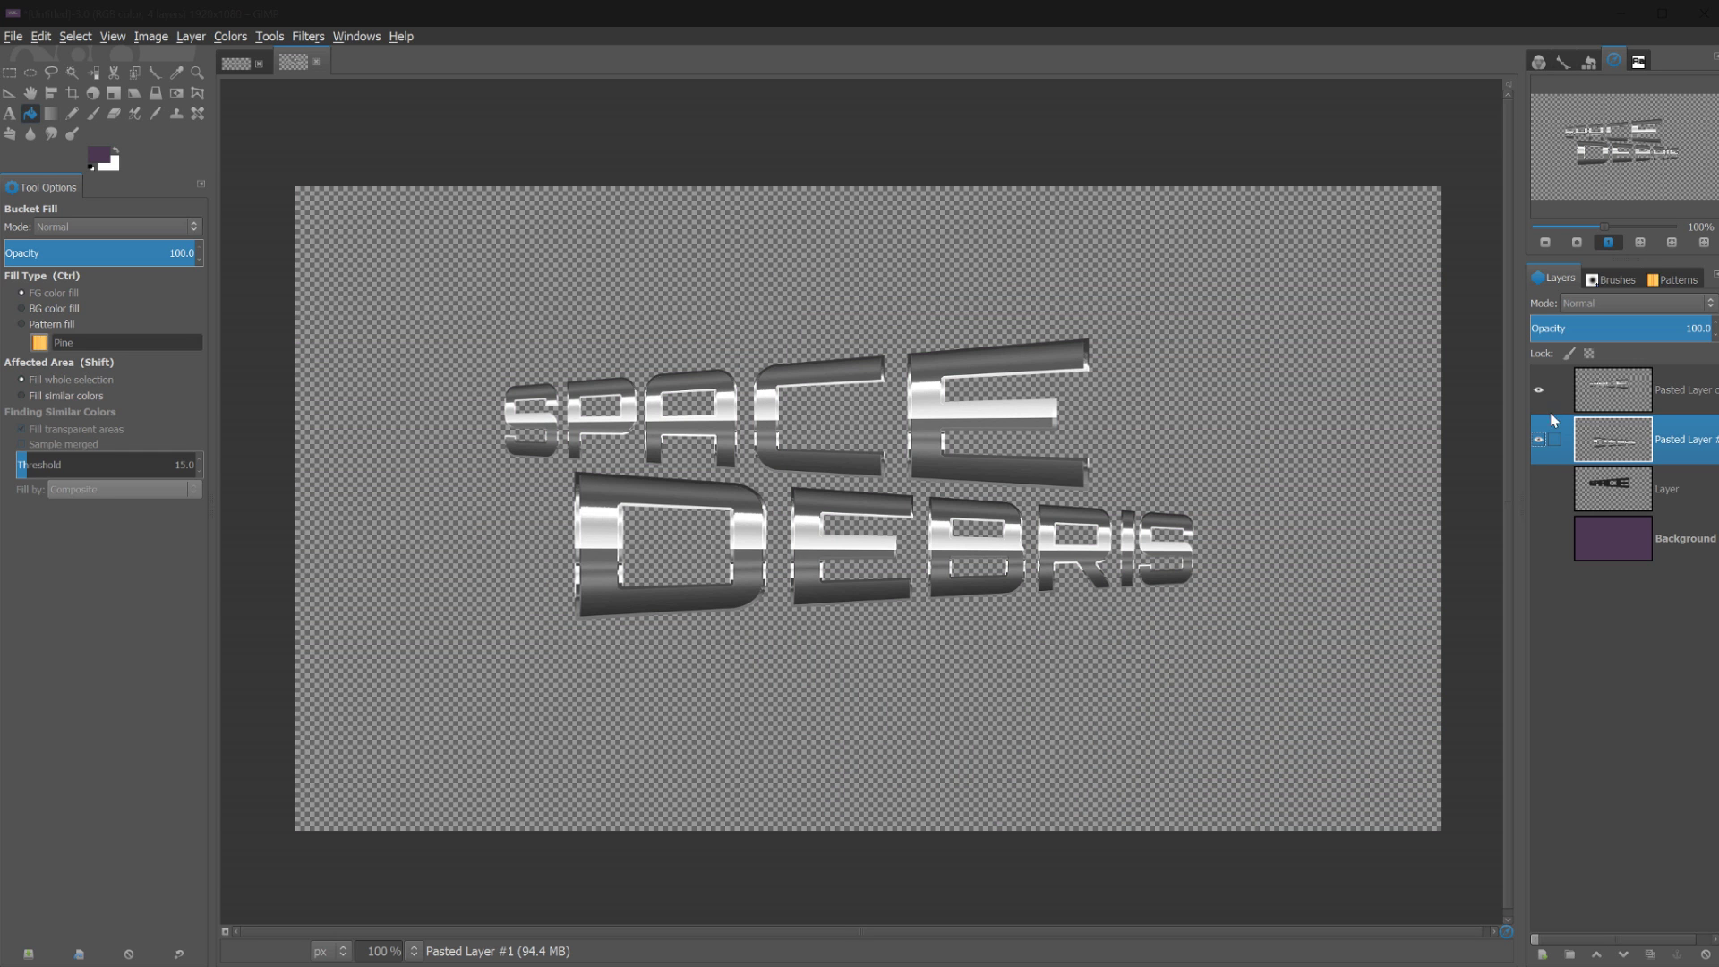
{"action": "left_click", "coordinate": [1539, 390]}
{"action": "left_click", "coordinate": [308, 36]}
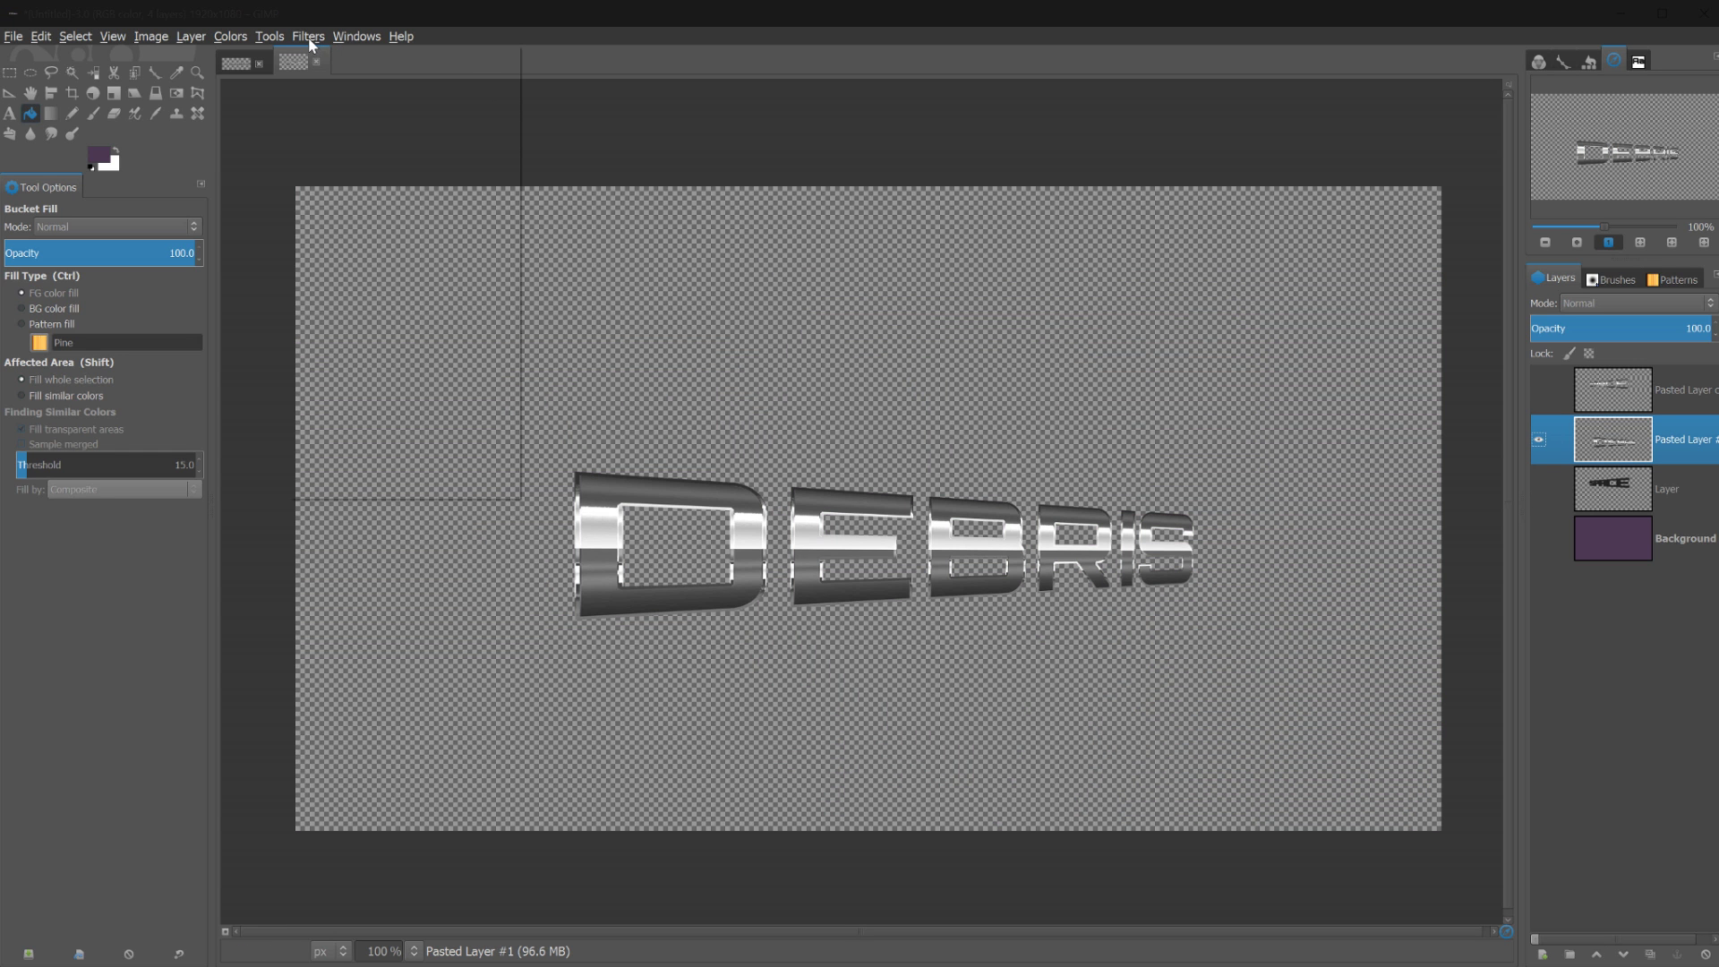
{"action": "mouse_move", "coordinate": [345, 129]}
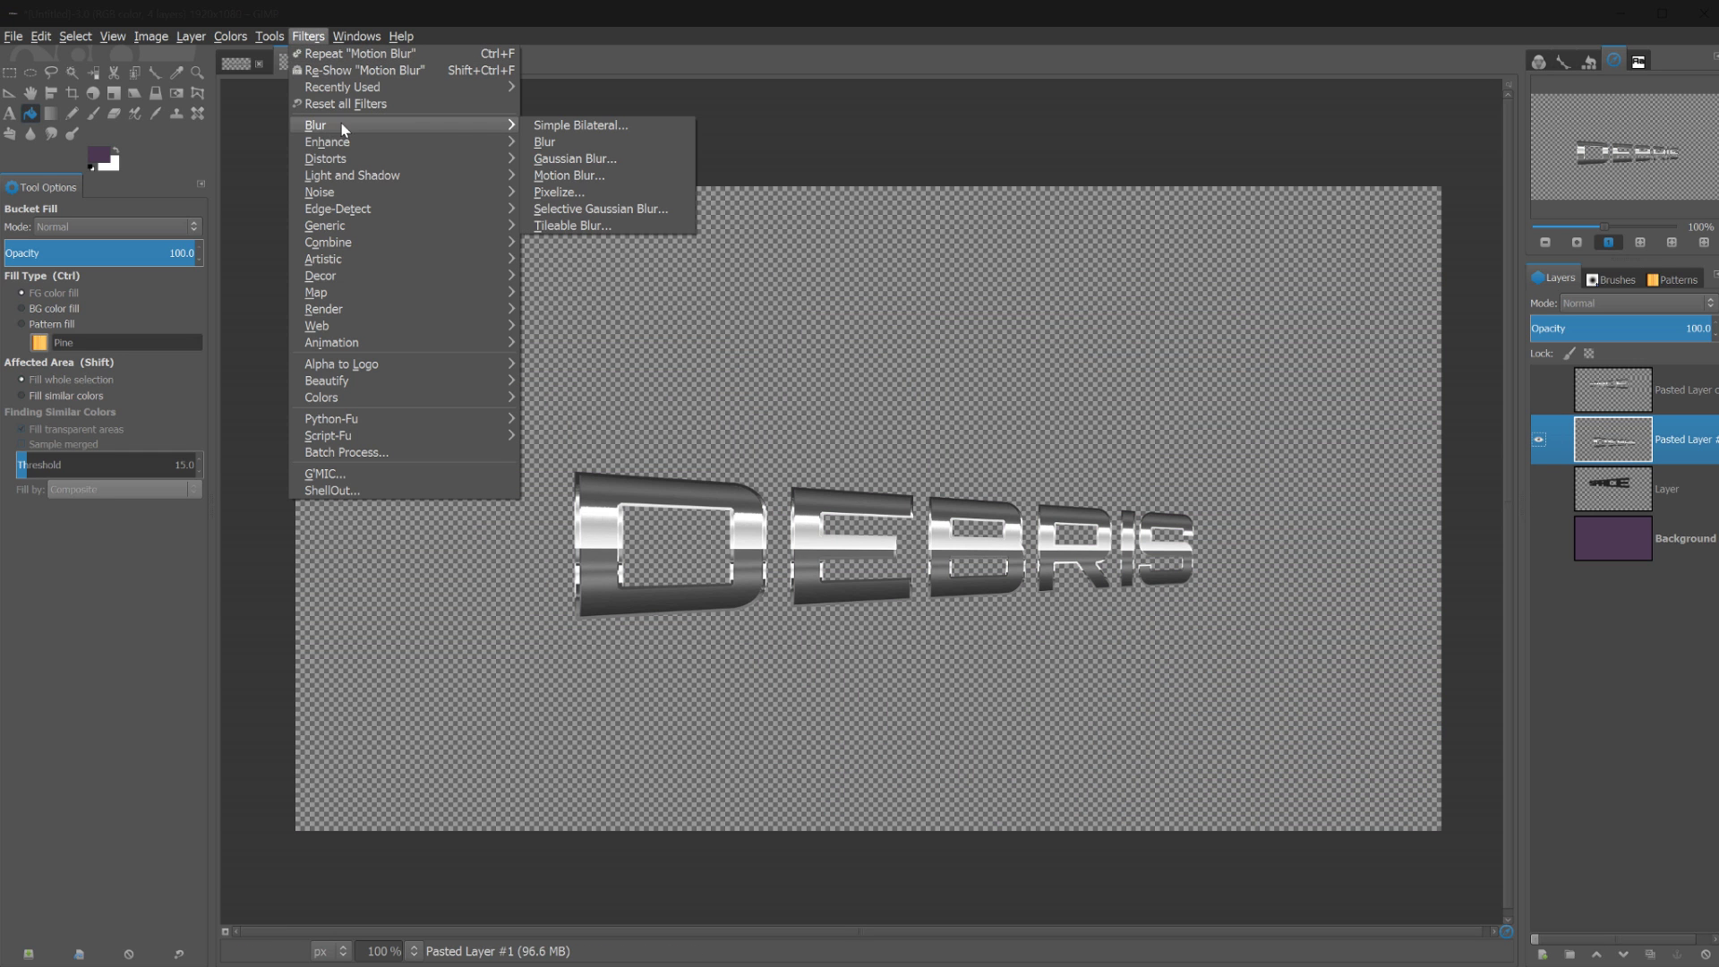
{"action": "left_click", "coordinate": [569, 176]}
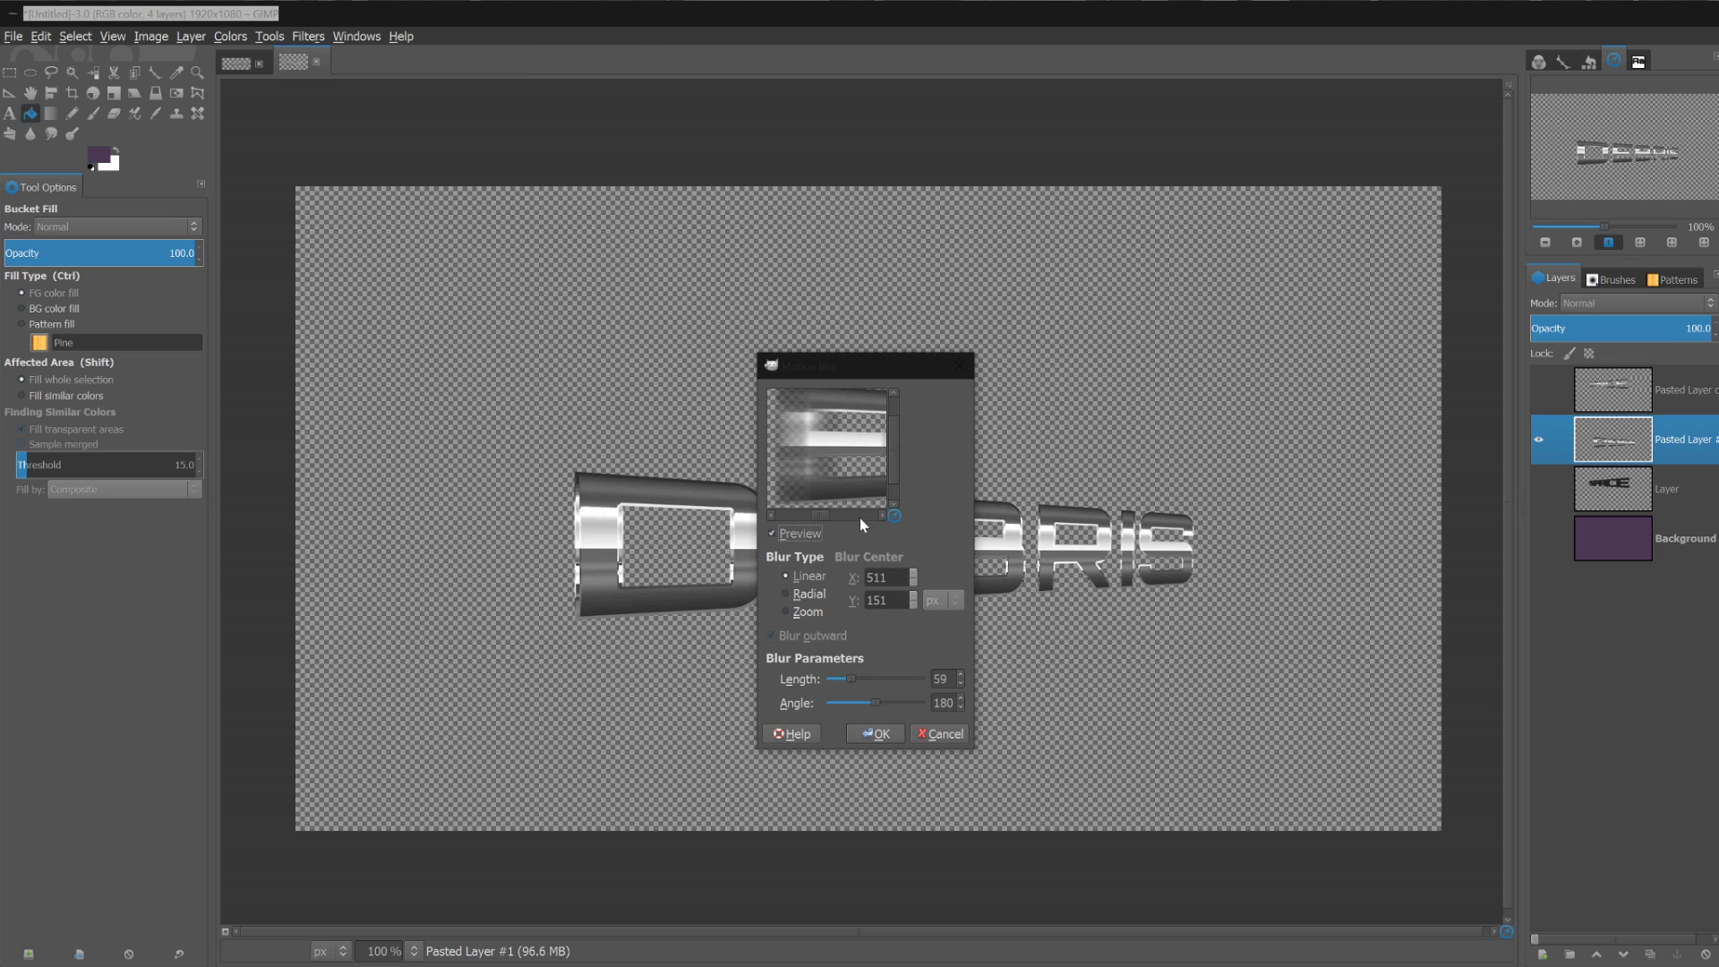
{"action": "left_click", "coordinate": [937, 731]}
Turn the alpha of the chrome DEBRIS layer into a selection
{"action": "right_click", "coordinate": [1631, 446]}
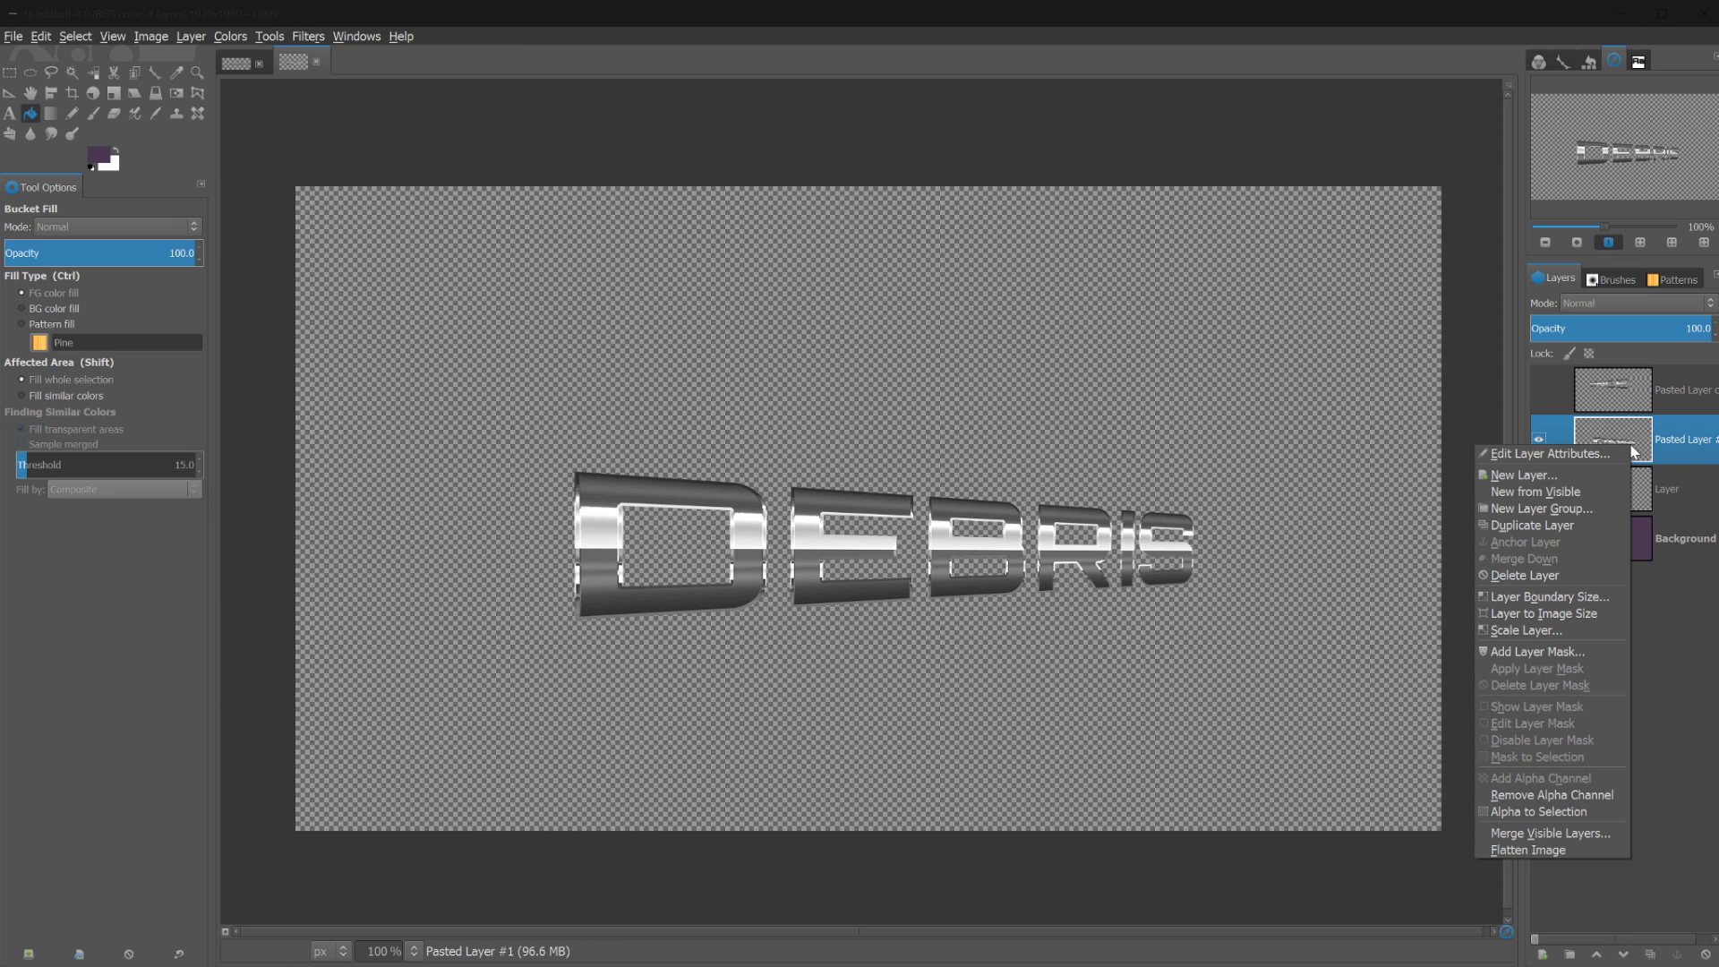
{"action": "left_click", "coordinate": [1526, 811]}
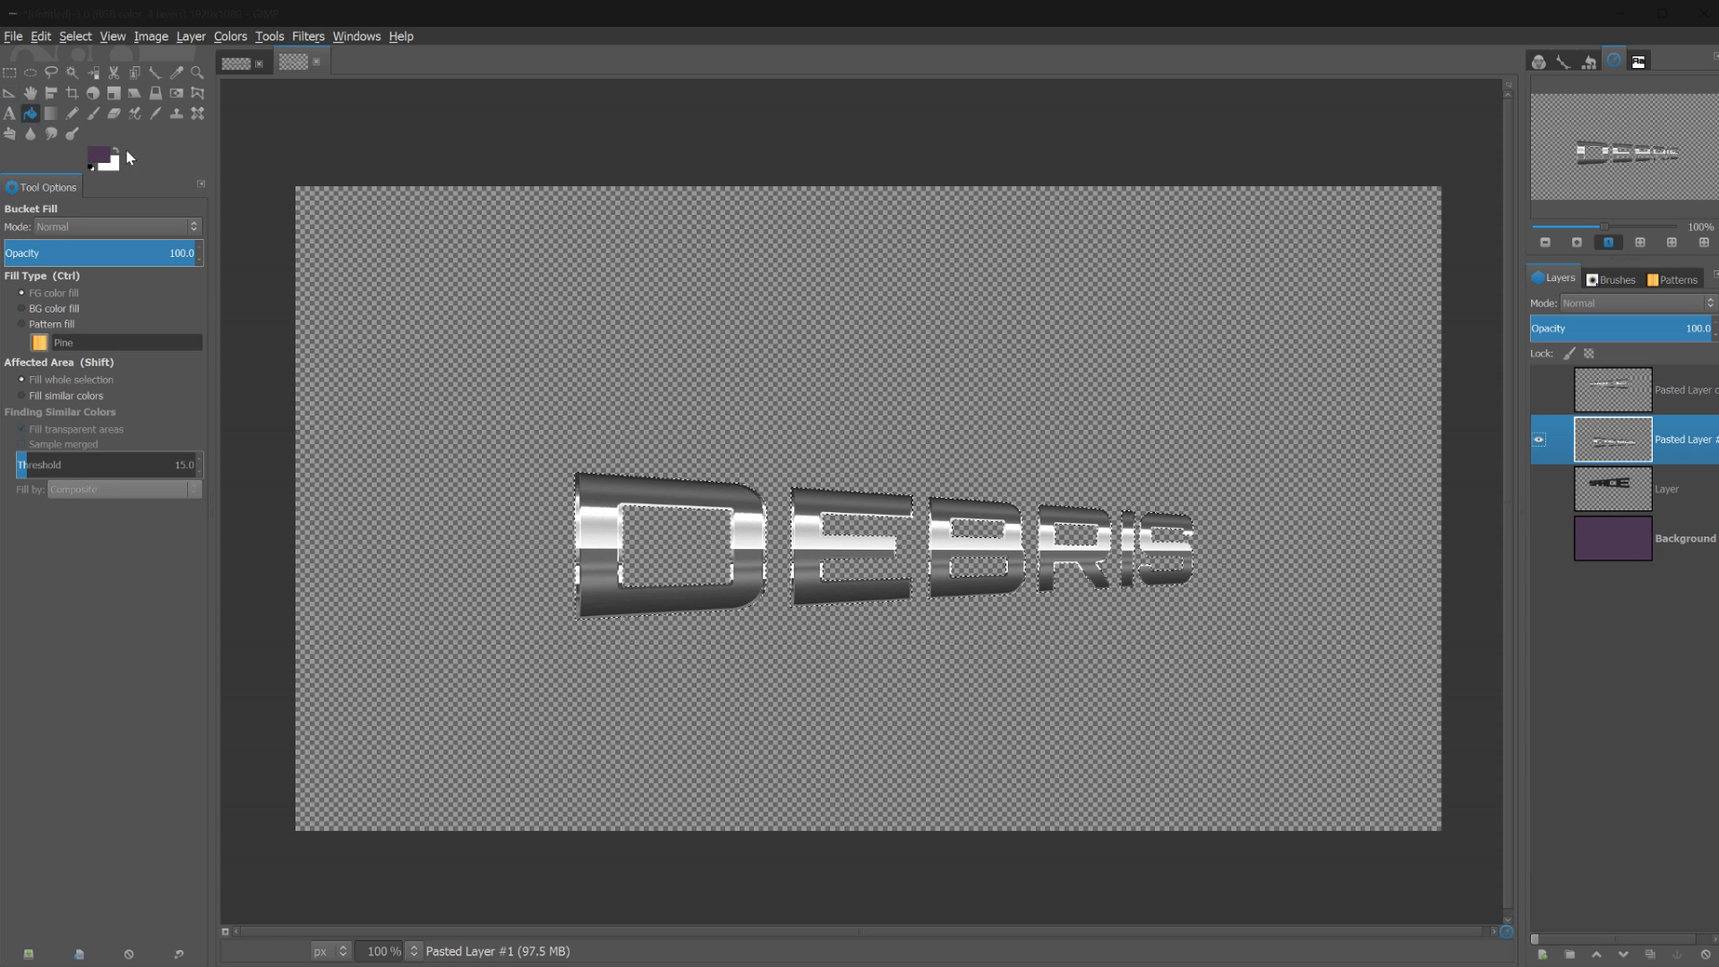
Set the foreground colour to dark grey 272727
{"action": "left_click", "coordinate": [95, 158]}
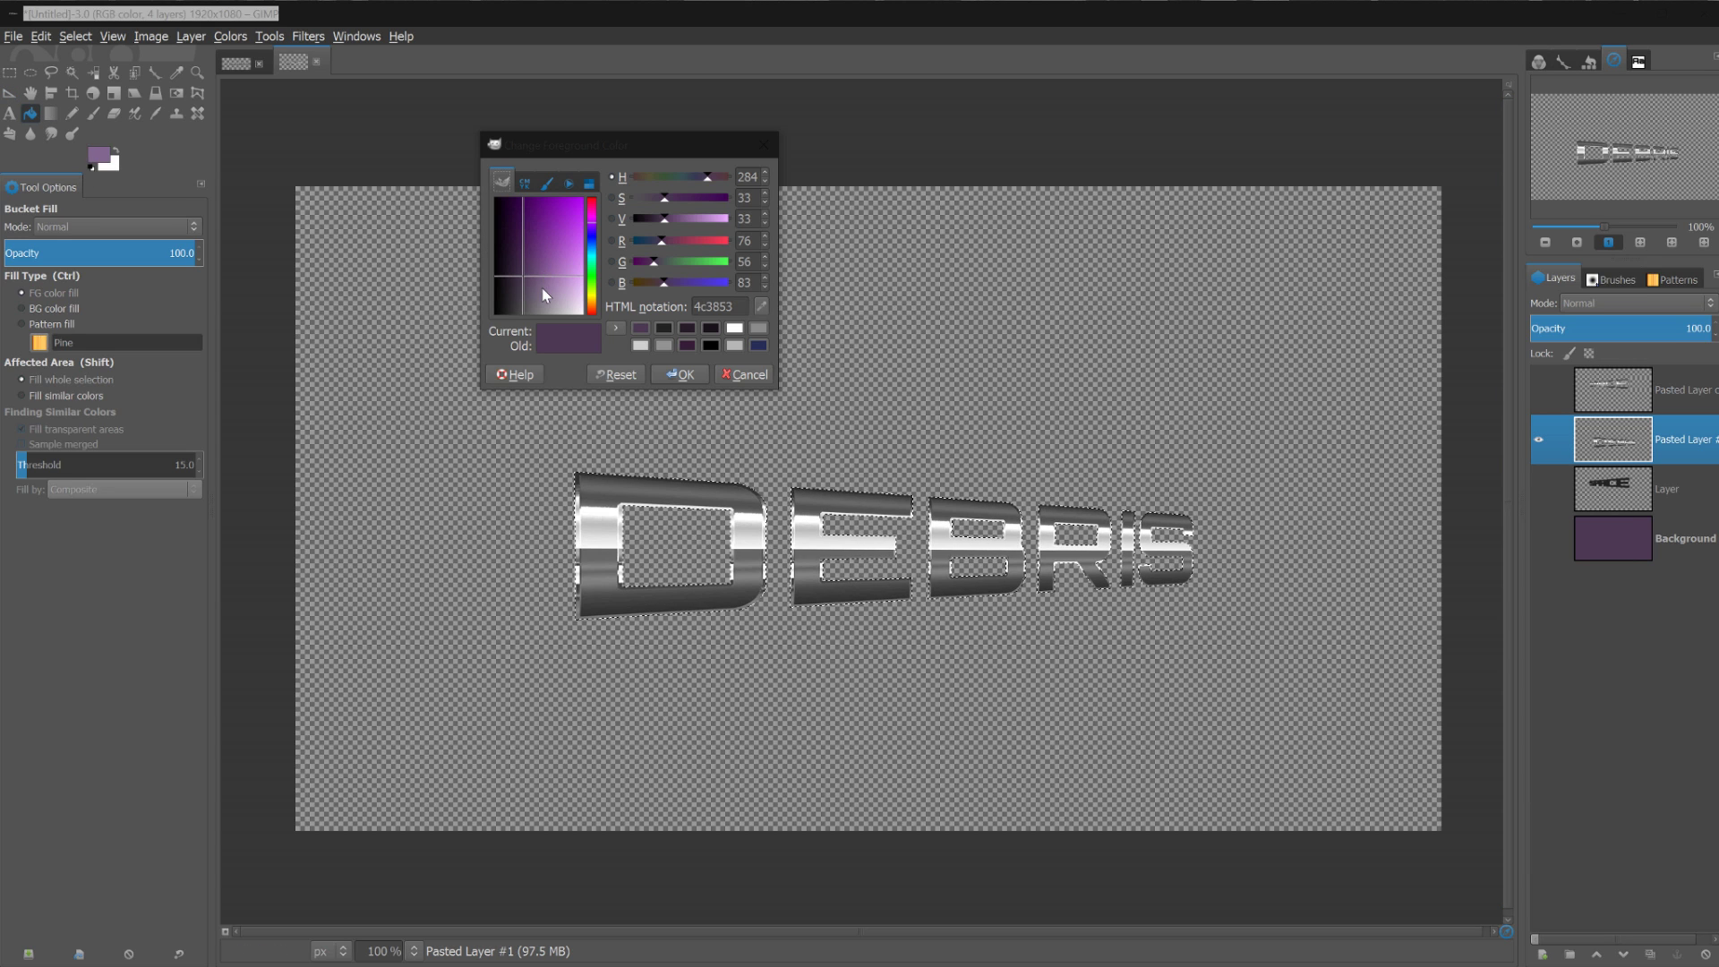
{"action": "left_click_drag", "start_coordinate": [541, 288], "coordinate": [507, 376]}
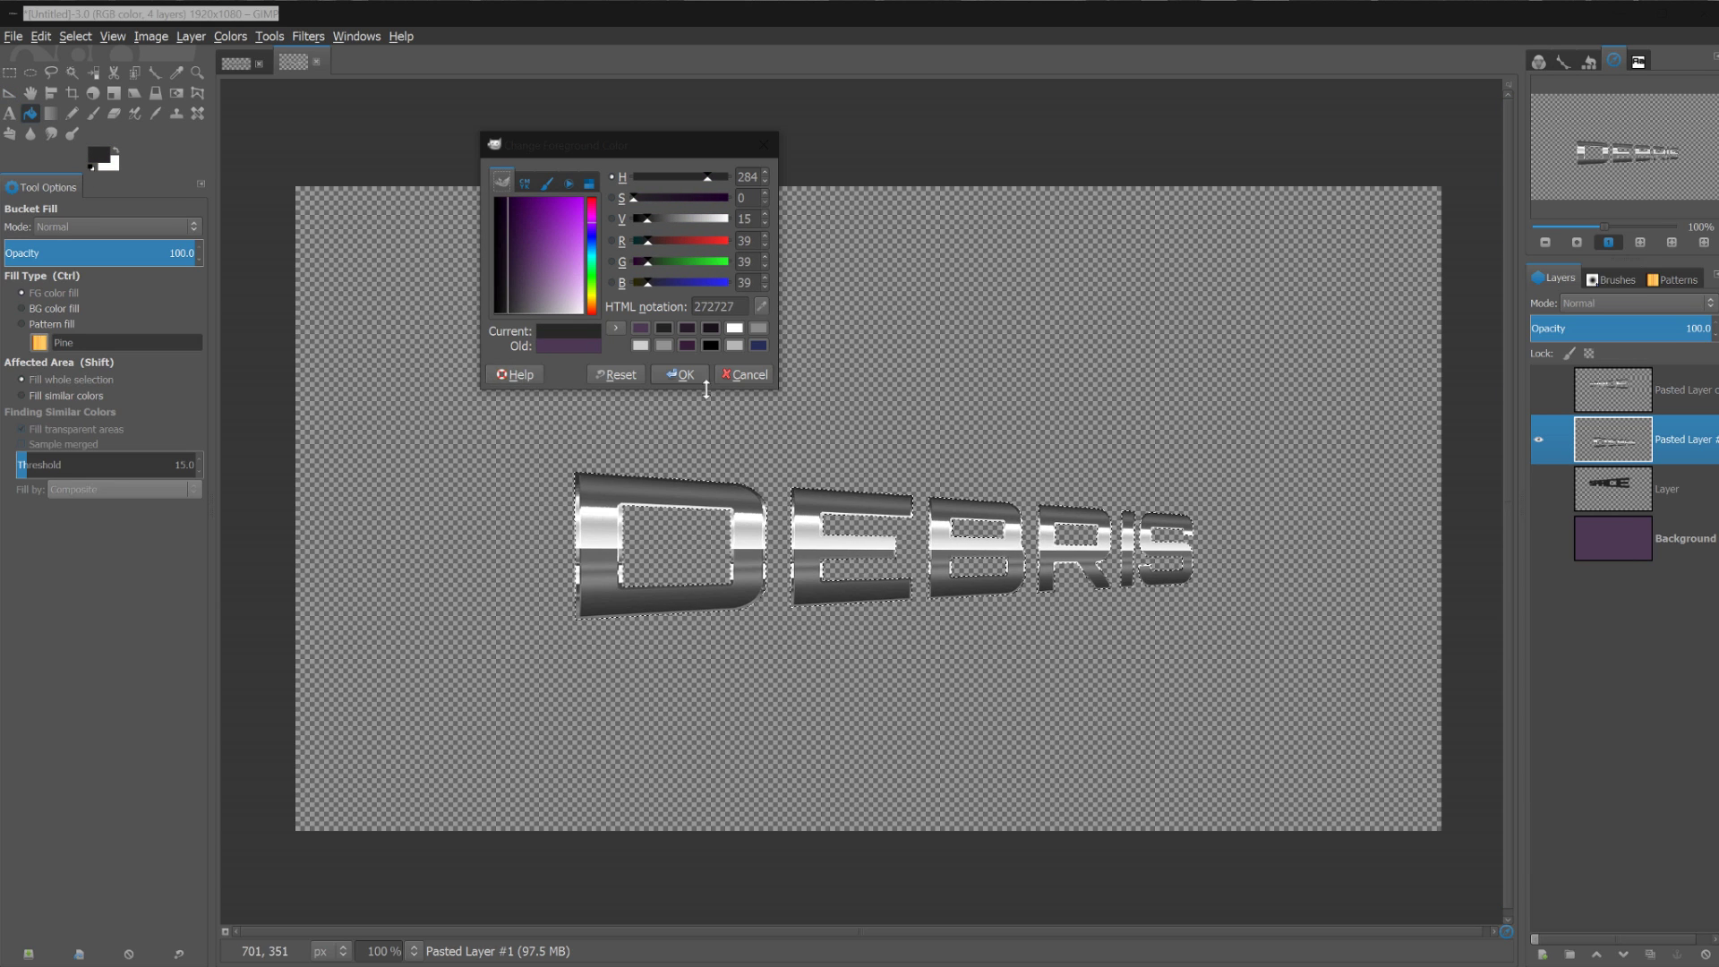
{"action": "left_click", "coordinate": [680, 374]}
Create a transparent layer beneath the chrome DEBRIS layer, fill the DEBRIS selection on it with dark grey, and clear the selection
{"action": "left_click", "coordinate": [743, 513]}
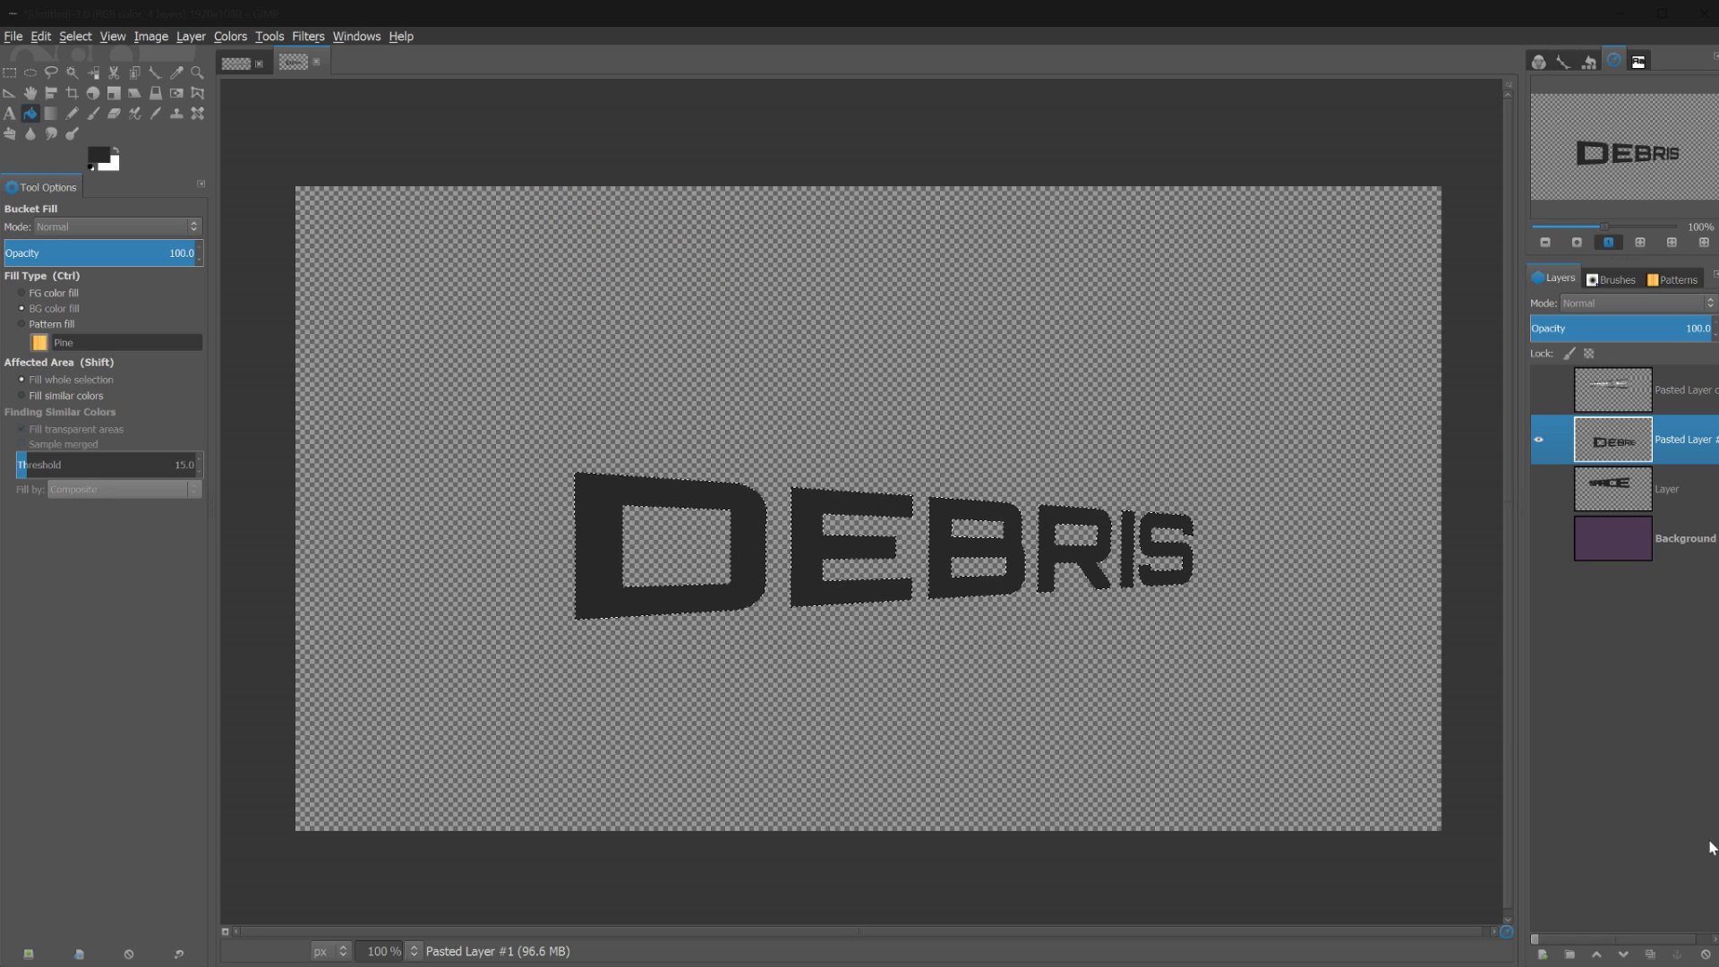
{"action": "key", "text": "ctrl+z"}
{"action": "key", "text": "shift+ctrl+n"}
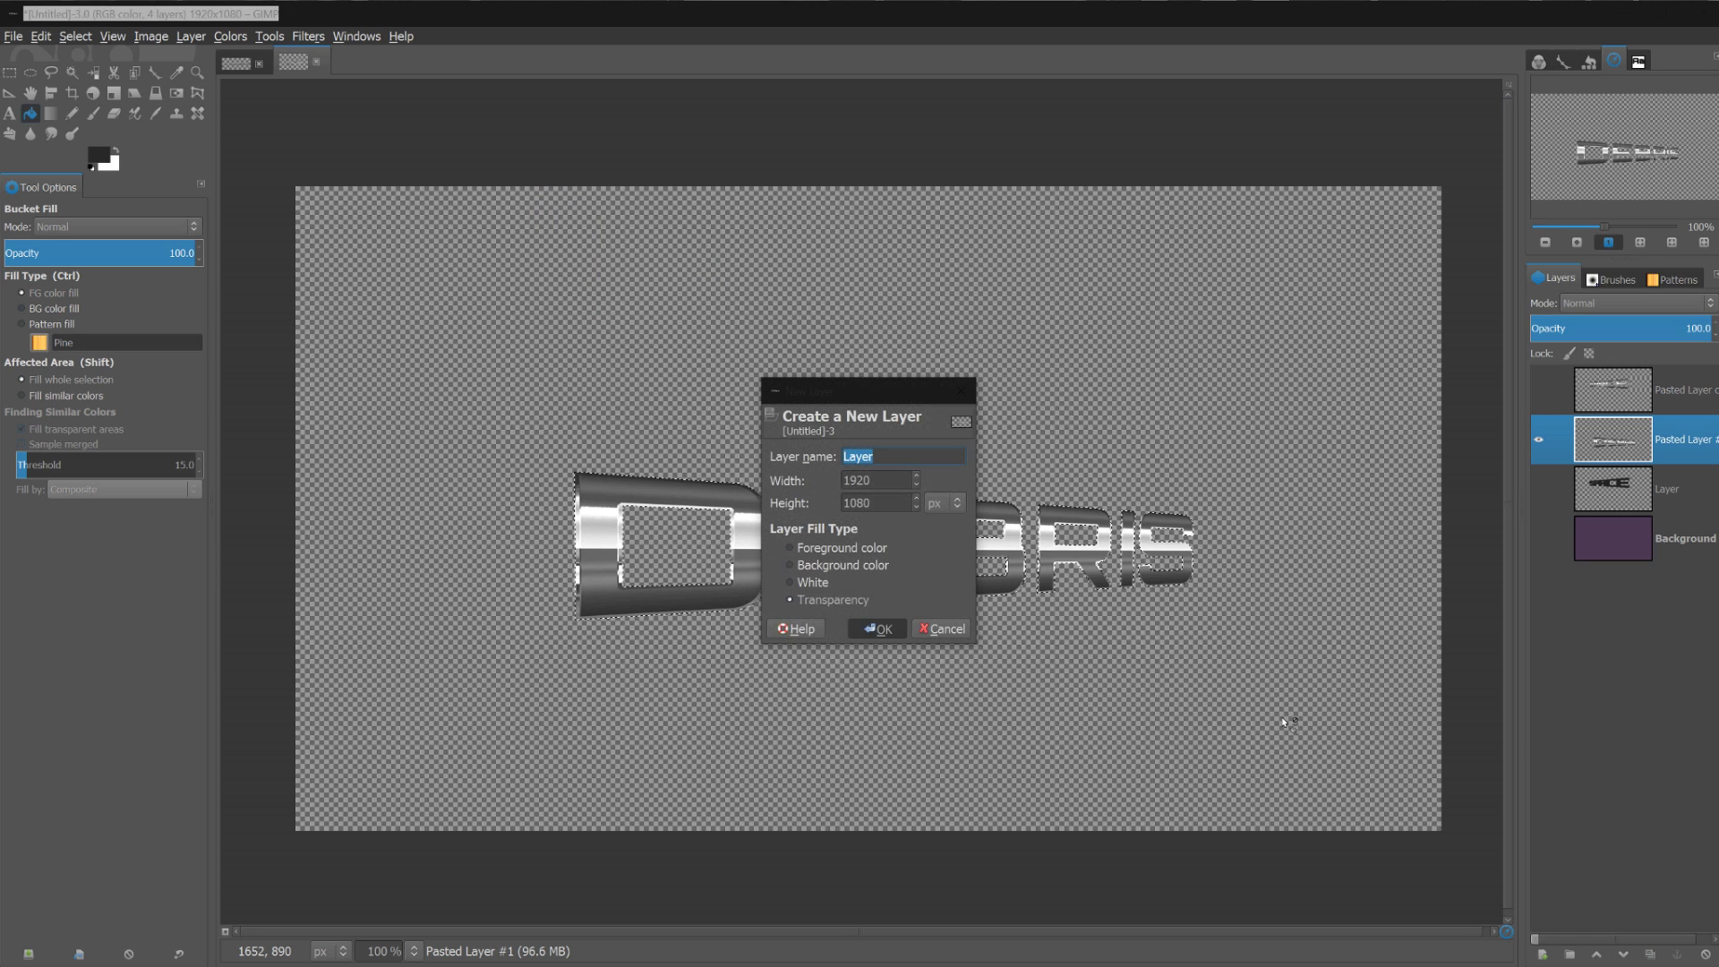
{"action": "key", "text": "Return"}
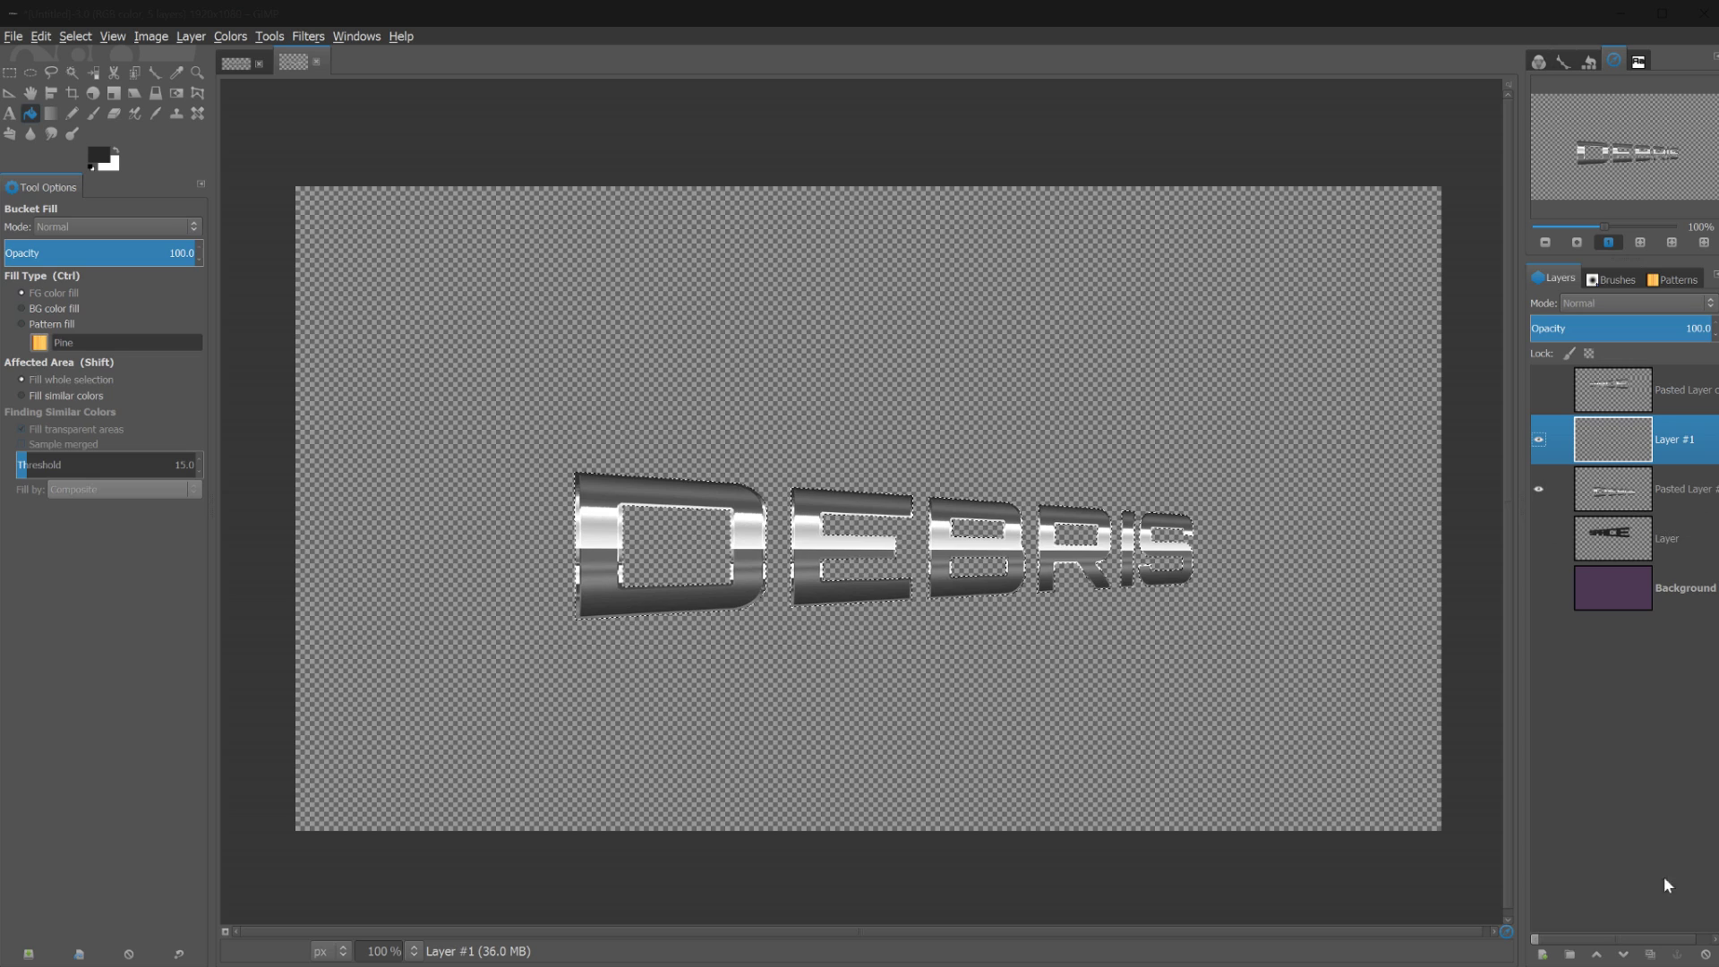
{"action": "left_click", "coordinate": [1623, 954]}
{"action": "left_click", "coordinate": [858, 547]}
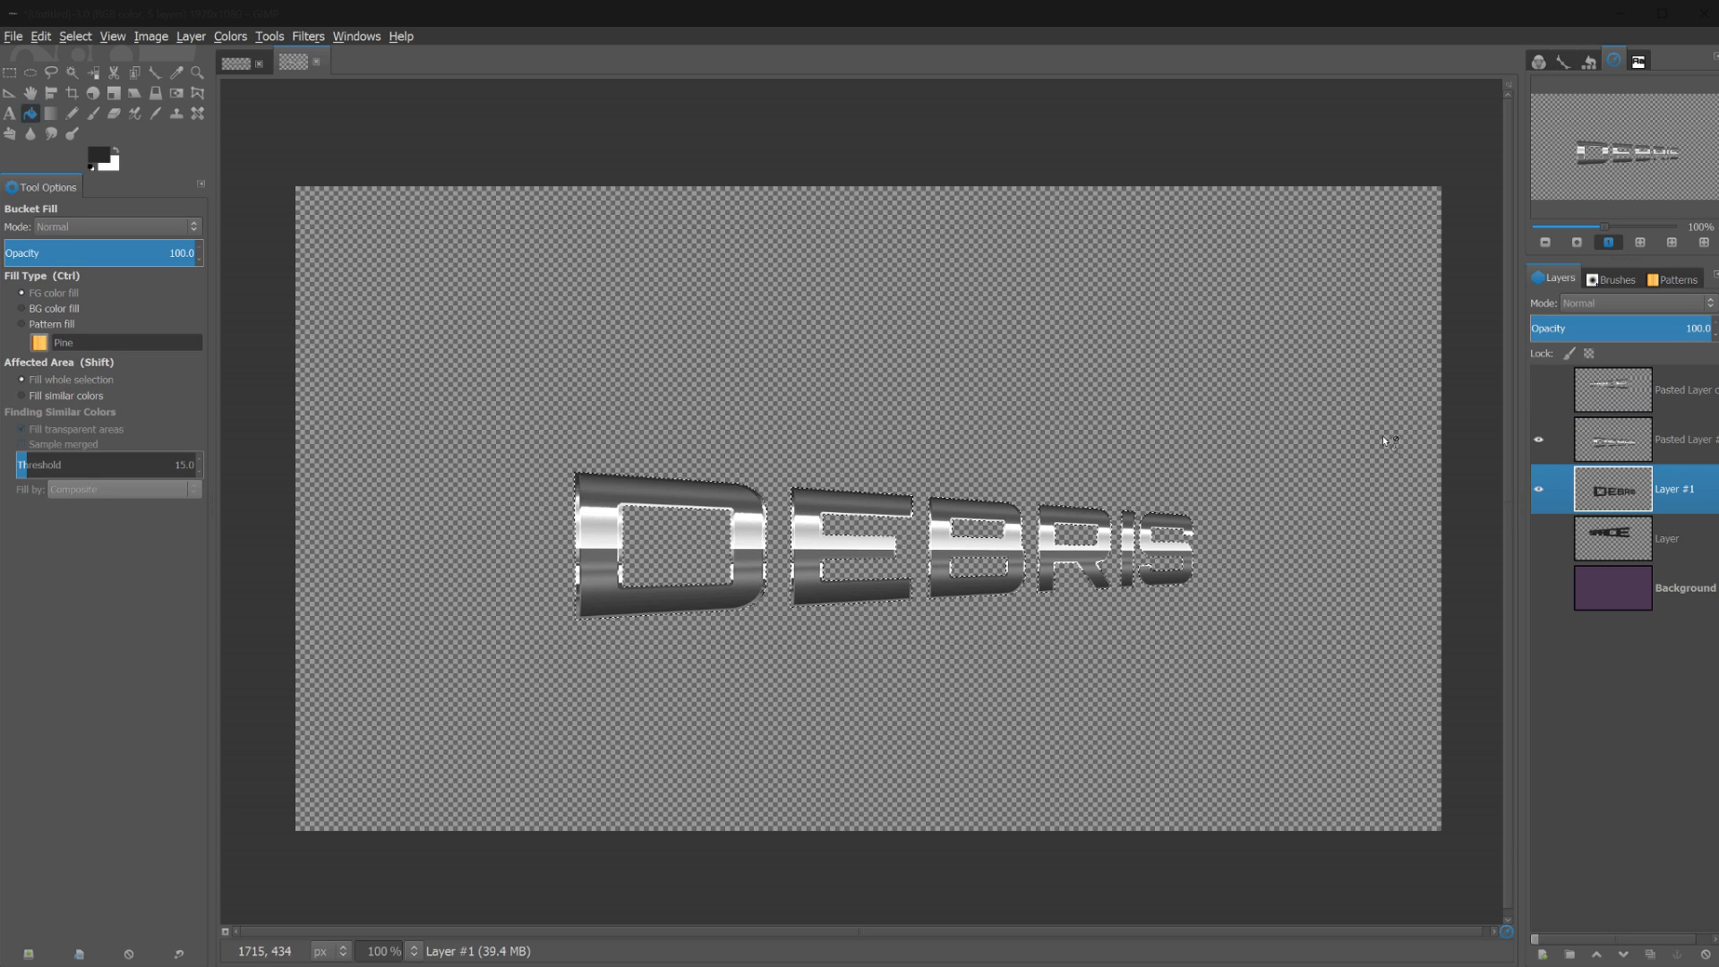
{"action": "key", "text": "ctrl+shift+a"}
Apply a linear Motion Blur with length 59 and angle 360 to the dark DEBRIS layer
{"action": "left_click", "coordinate": [301, 36]}
{"action": "mouse_move", "coordinate": [329, 125]}
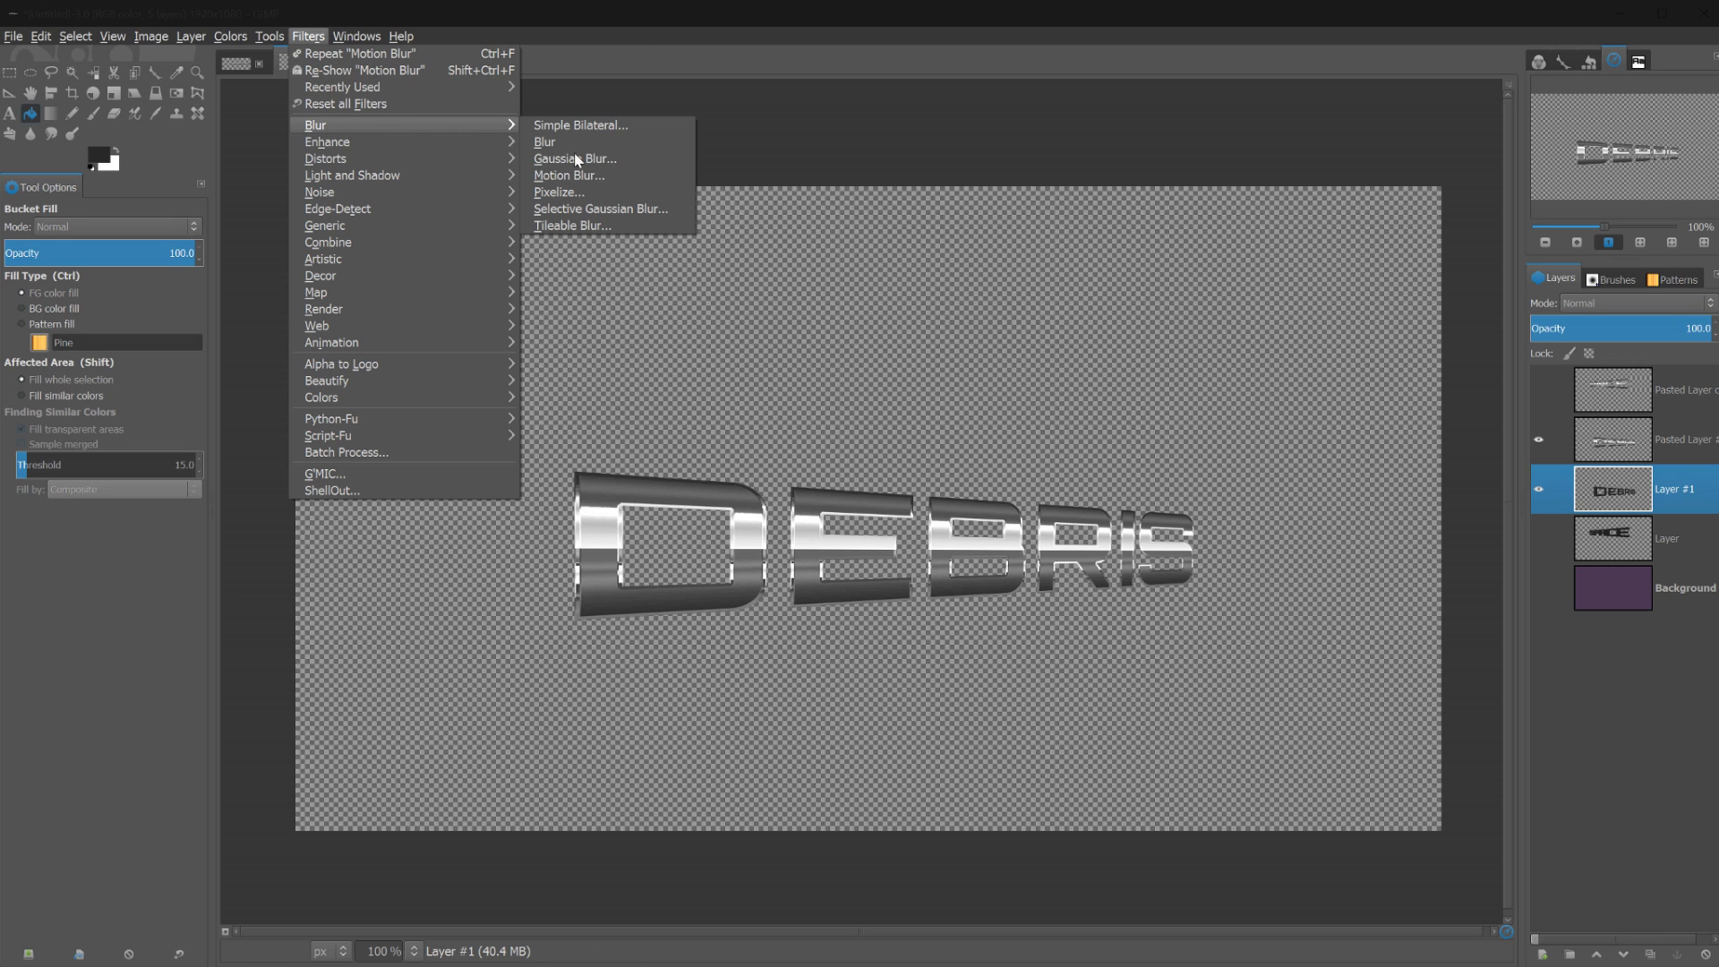
{"action": "left_click", "coordinate": [573, 175]}
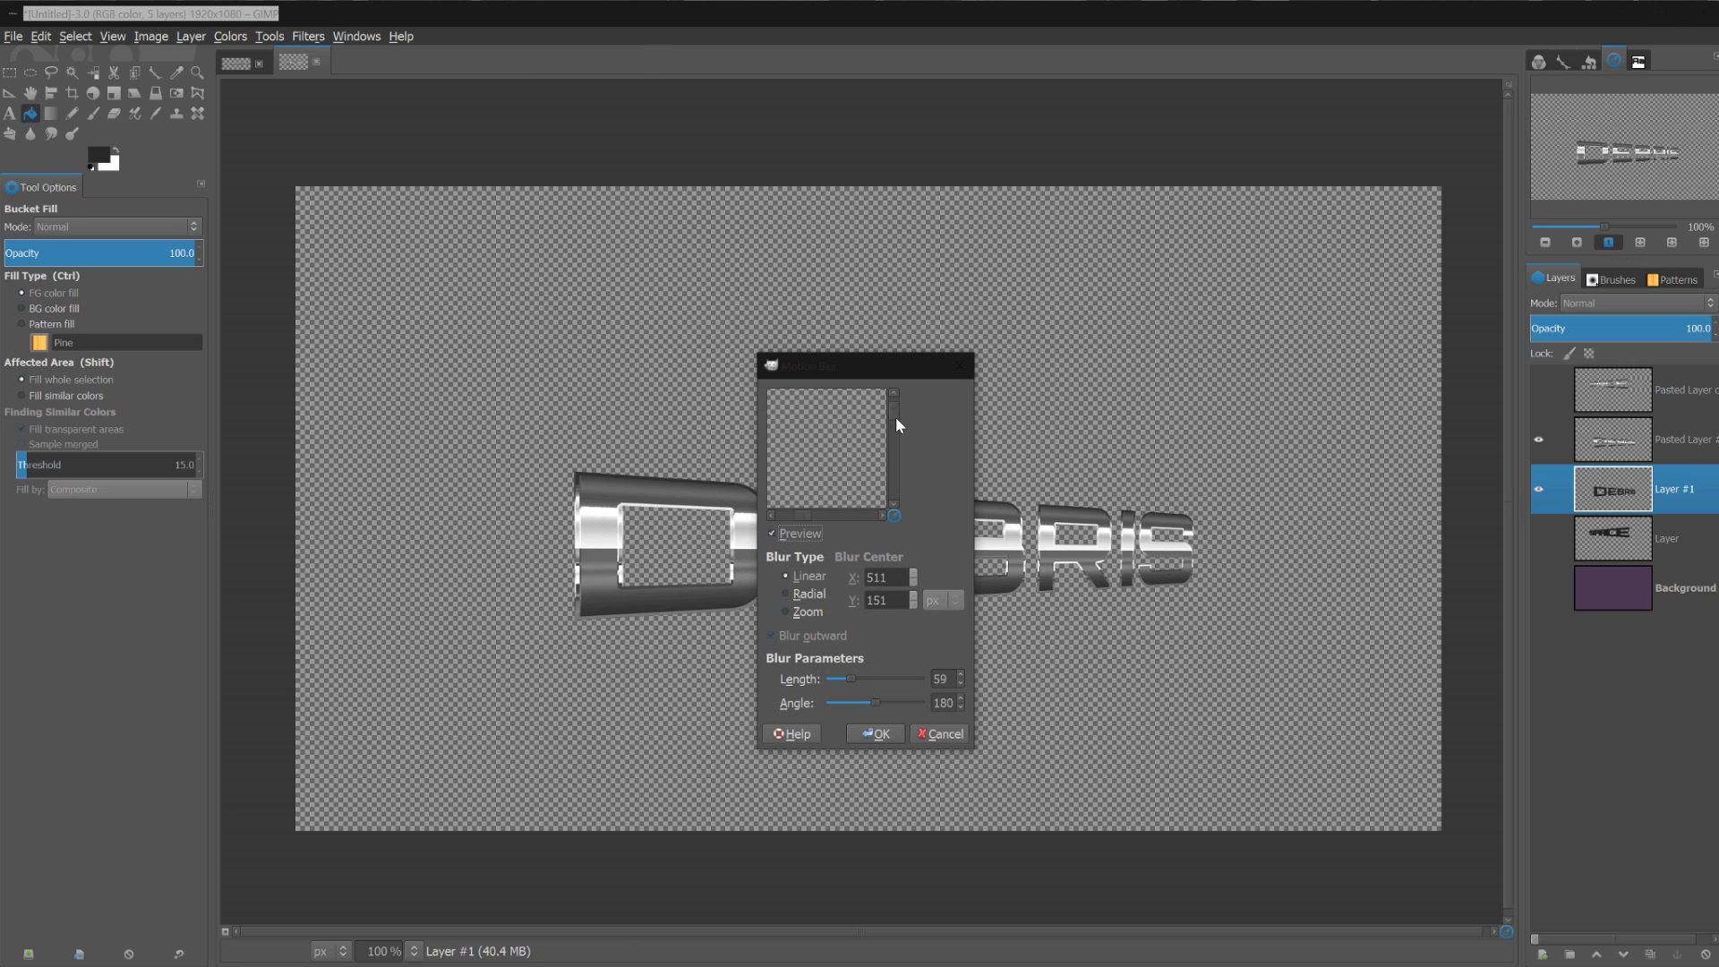
{"action": "left_click_drag", "start_coordinate": [895, 416], "coordinate": [892, 457]}
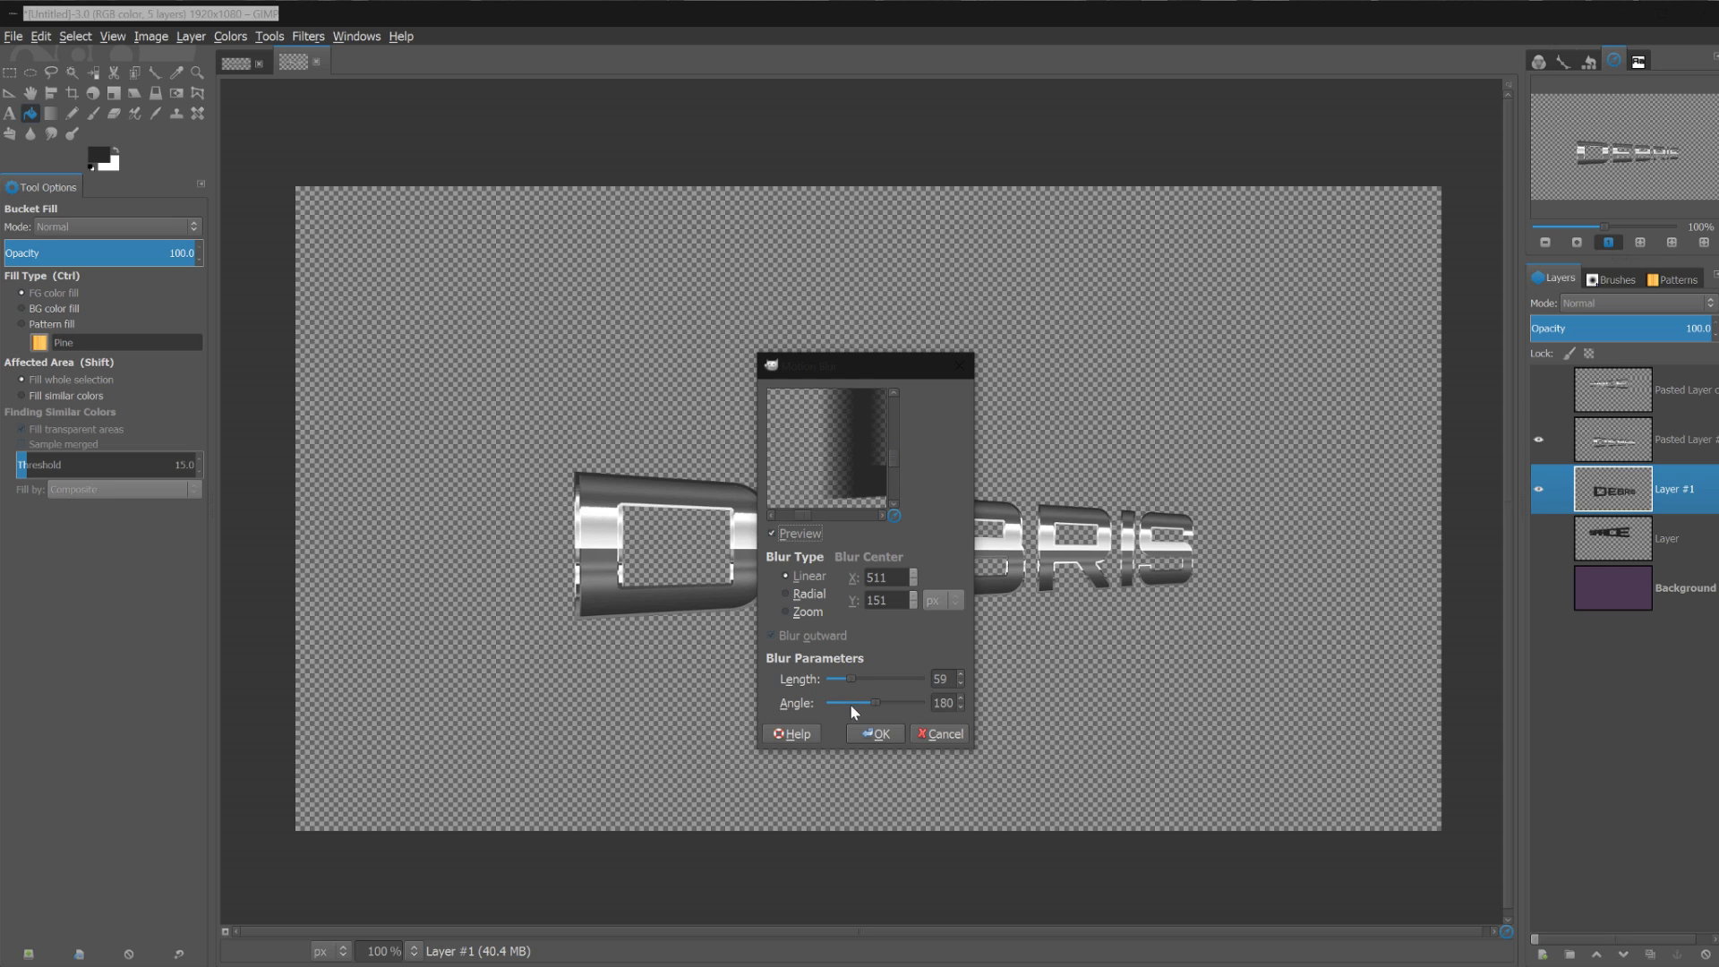
{"action": "left_click_drag", "start_coordinate": [874, 702], "coordinate": [970, 702]}
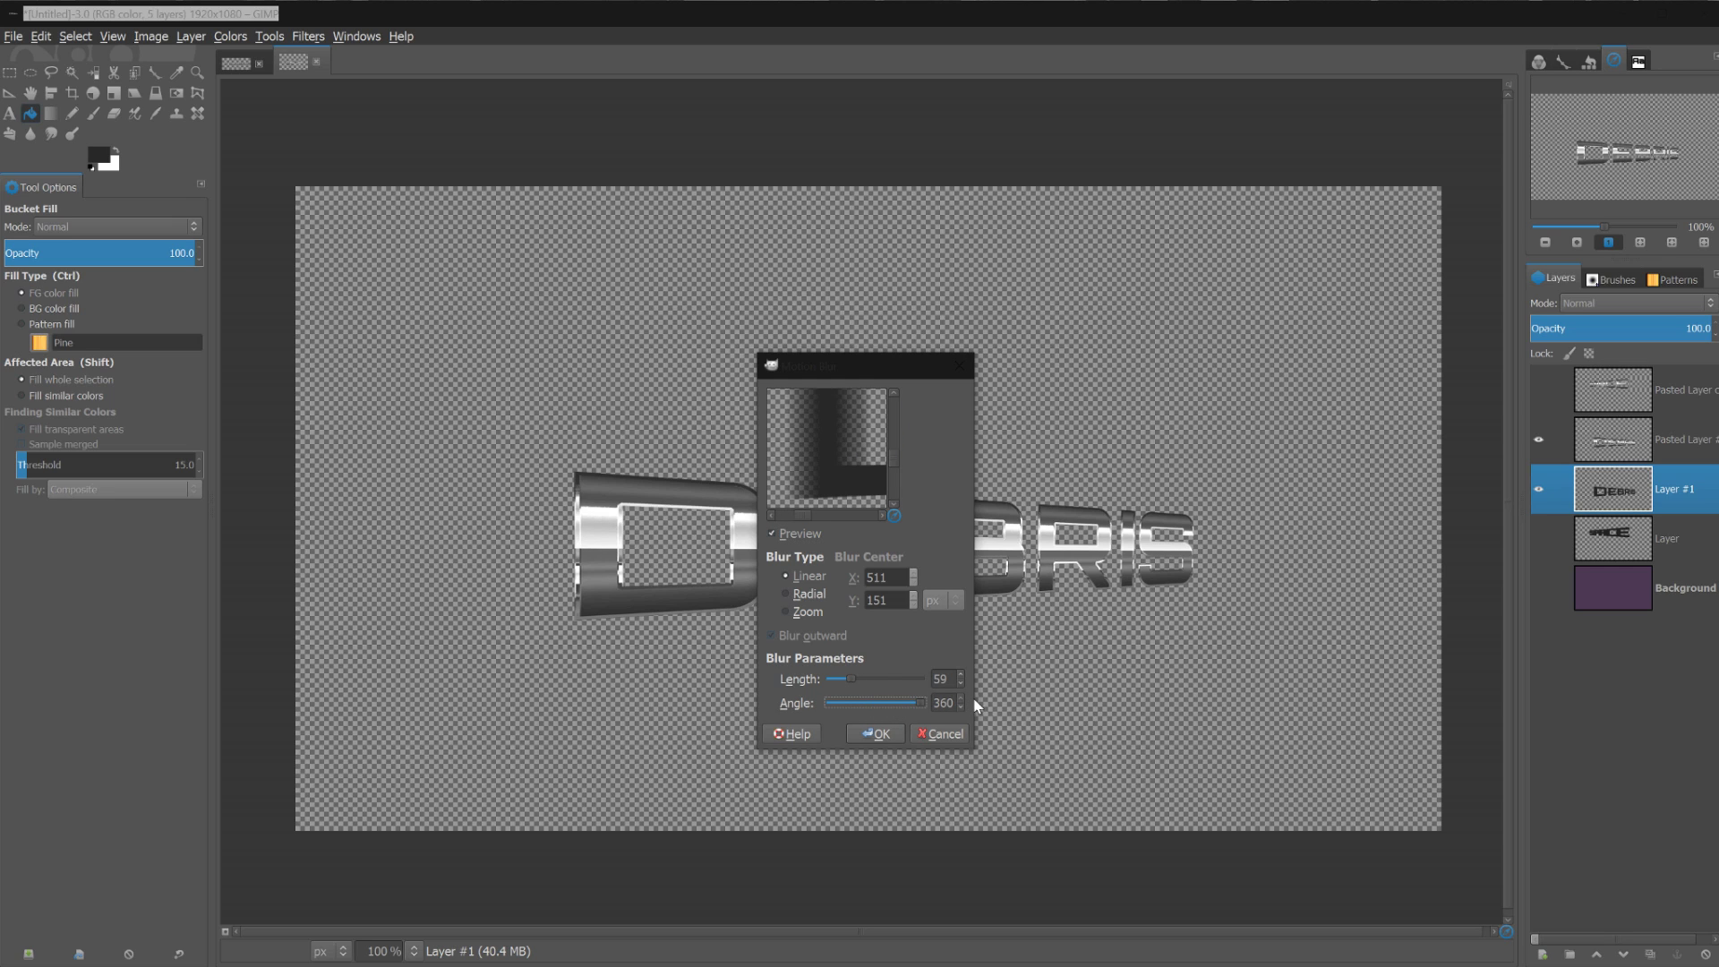
{"action": "left_click", "coordinate": [875, 733]}
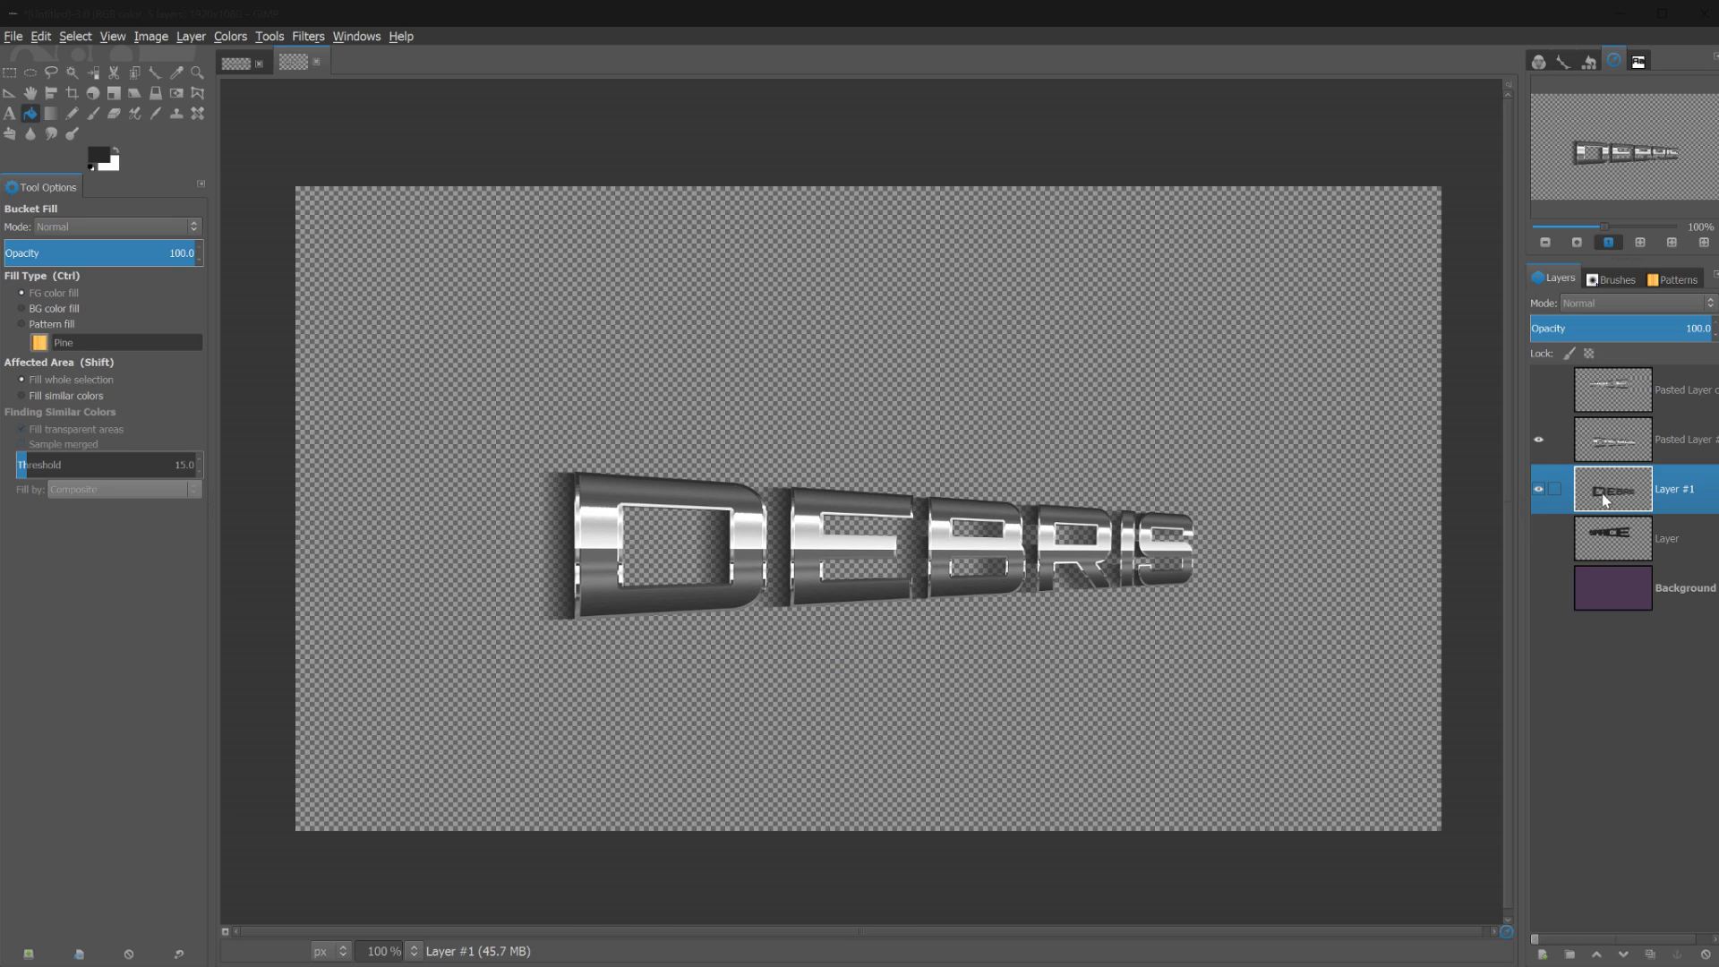
Duplicate the blurred DEBRIS layer 35 times to build up a solid dark extrusion
{"action": "left_click", "coordinate": [1651, 954]}
{"action": "left_click", "coordinate": [1651, 955]}
{"action": "left_click", "coordinate": [1652, 954]}
{"action": "left_click", "coordinate": [1652, 954]}
{"action": "left_click", "coordinate": [1651, 954]}
{"action": "left_click", "coordinate": [1652, 954]}
{"action": "left_click", "coordinate": [1651, 954]}
{"action": "left_click", "coordinate": [1652, 954]}
{"action": "left_click", "coordinate": [1652, 954]}
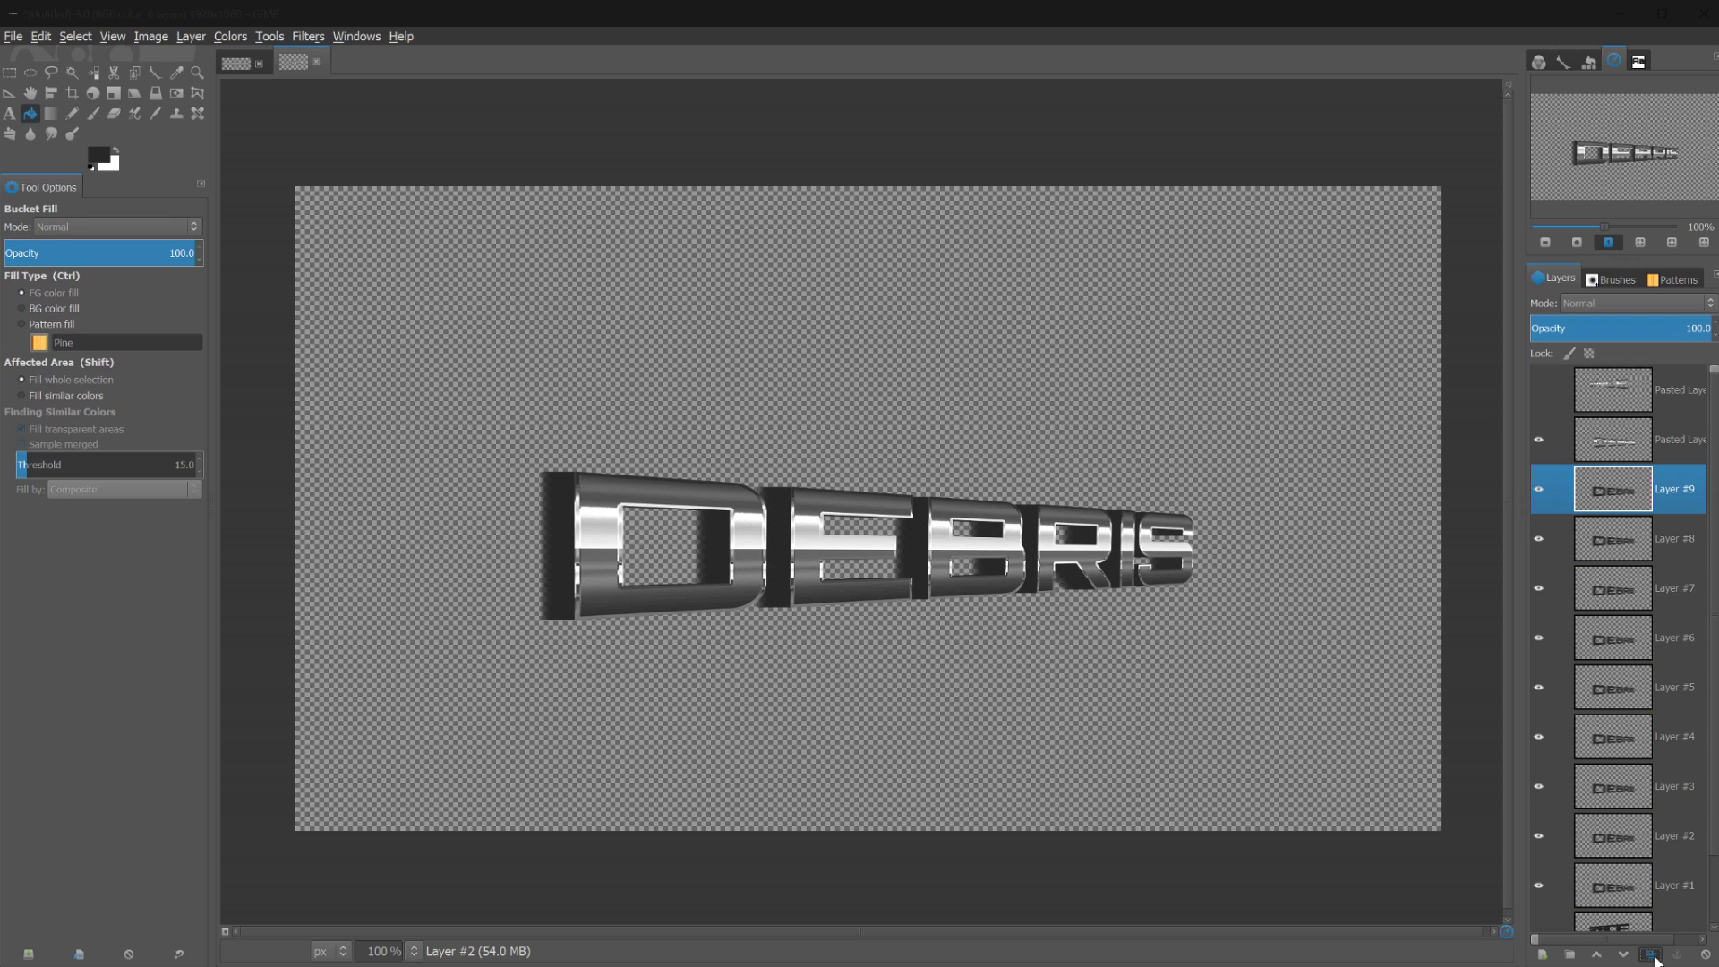
{"action": "left_click", "coordinate": [1652, 954]}
{"action": "left_click", "coordinate": [1652, 954]}
{"action": "left_click", "coordinate": [1652, 955]}
{"action": "left_click", "coordinate": [1652, 954]}
{"action": "left_click", "coordinate": [1652, 954]}
{"action": "left_click", "coordinate": [1652, 954]}
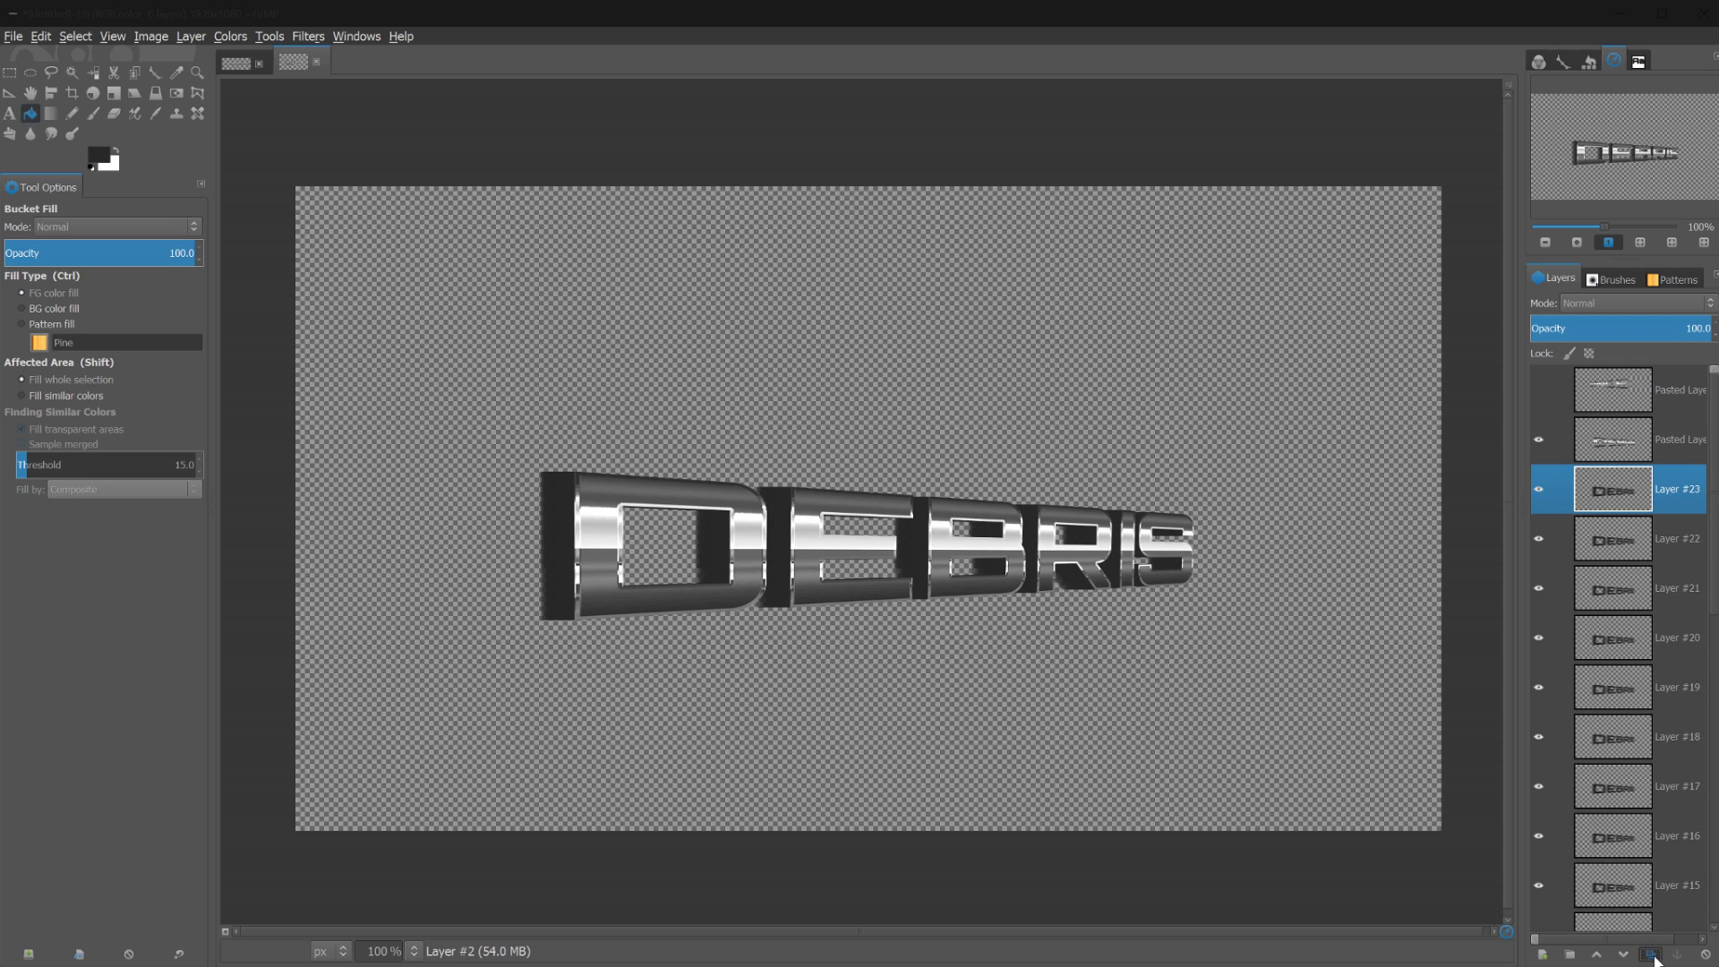
{"action": "left_click", "coordinate": [1652, 955]}
{"action": "left_click", "coordinate": [1651, 954]}
{"action": "left_click", "coordinate": [1651, 954]}
{"action": "left_click", "coordinate": [1652, 954]}
{"action": "left_click", "coordinate": [1652, 954]}
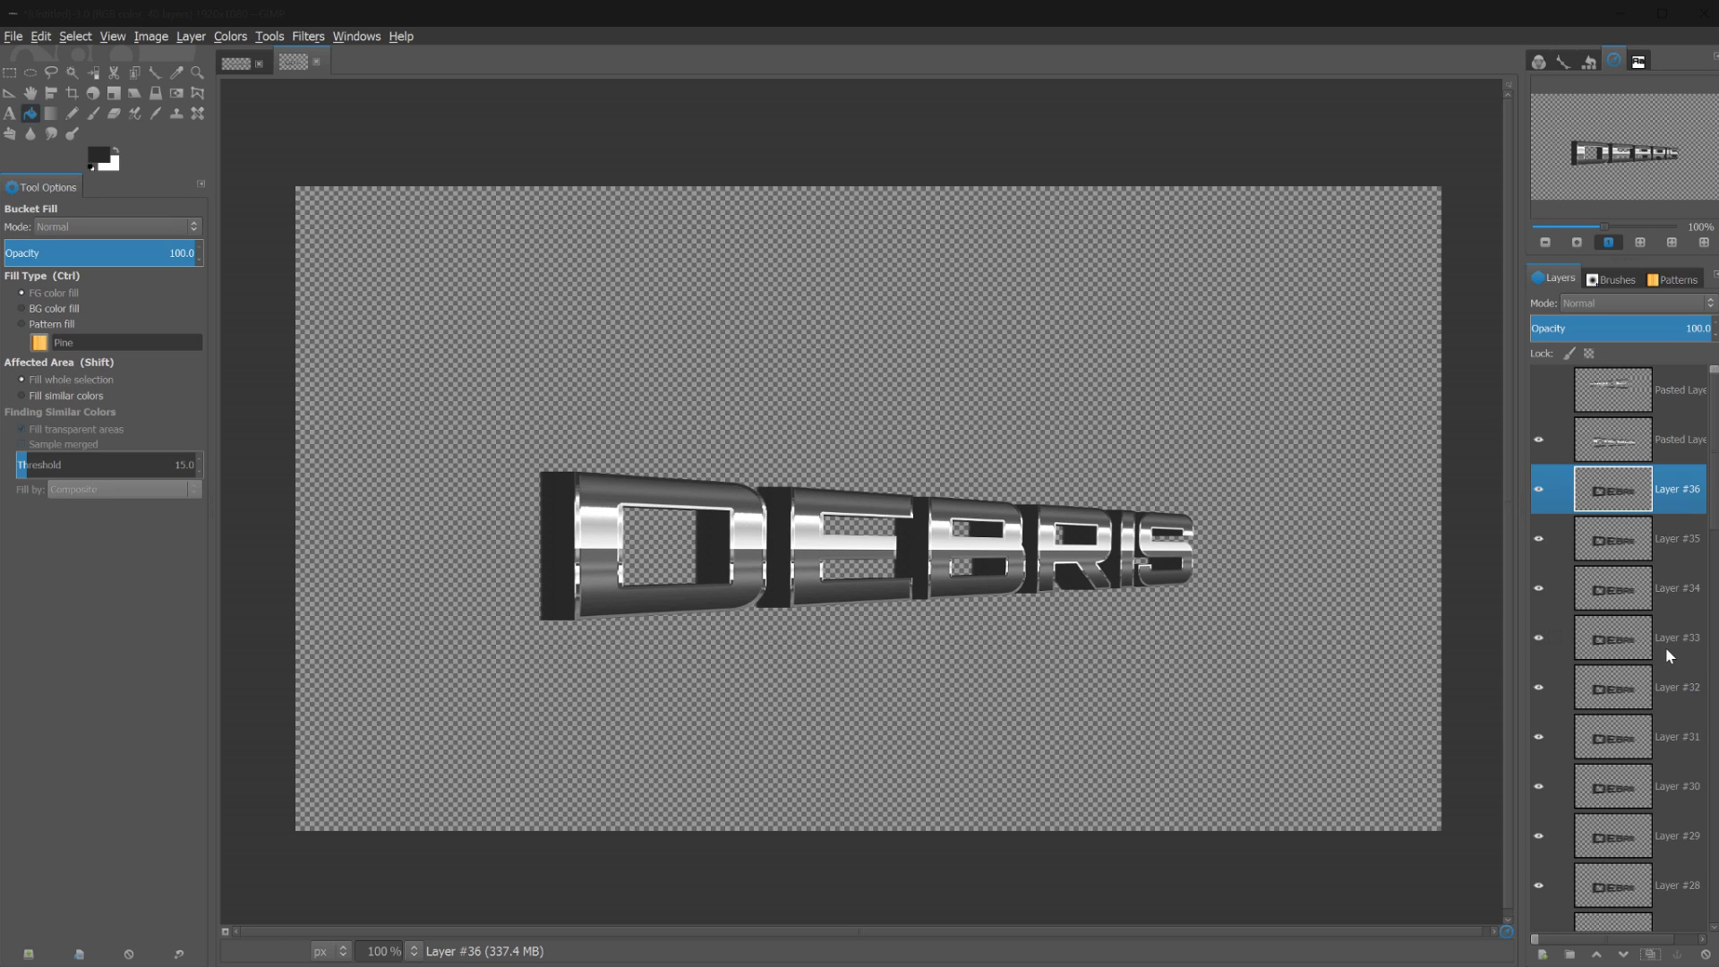
Hide the chrome DEBRIS layer and merge all the visible blurred DEBRIS copies into one layer
{"action": "left_click", "coordinate": [1540, 442]}
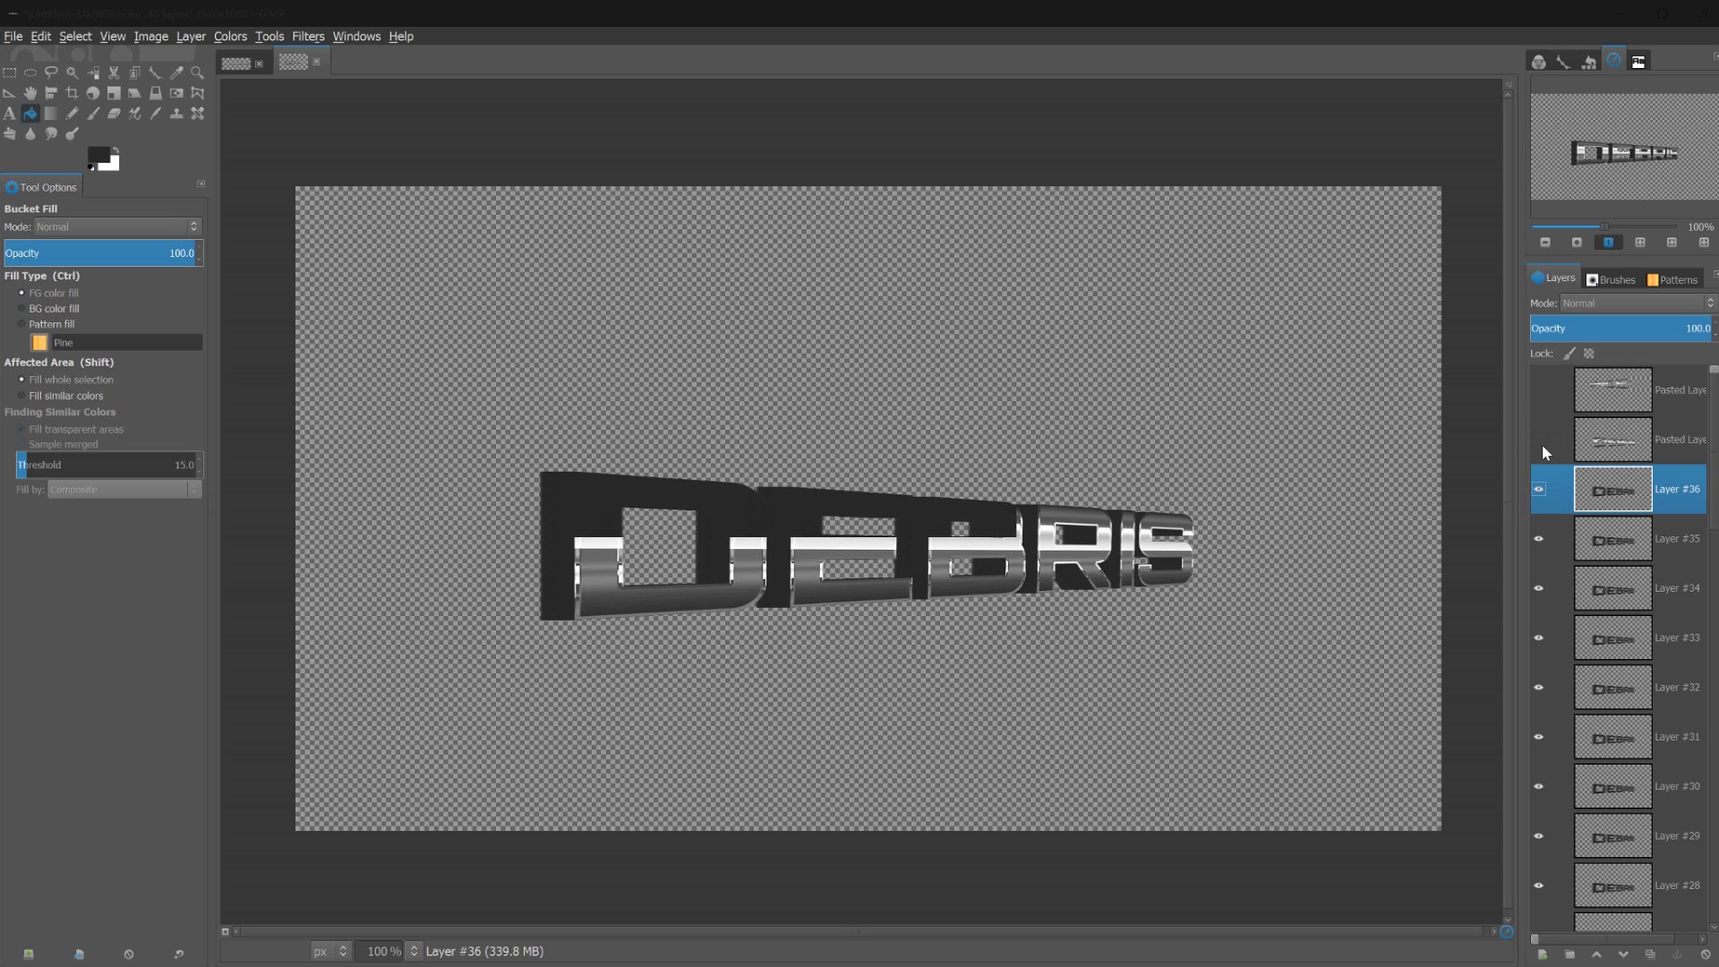
{"action": "scroll", "coordinate": [1600, 644], "scroll_direction": "down", "scroll_amount": 10}
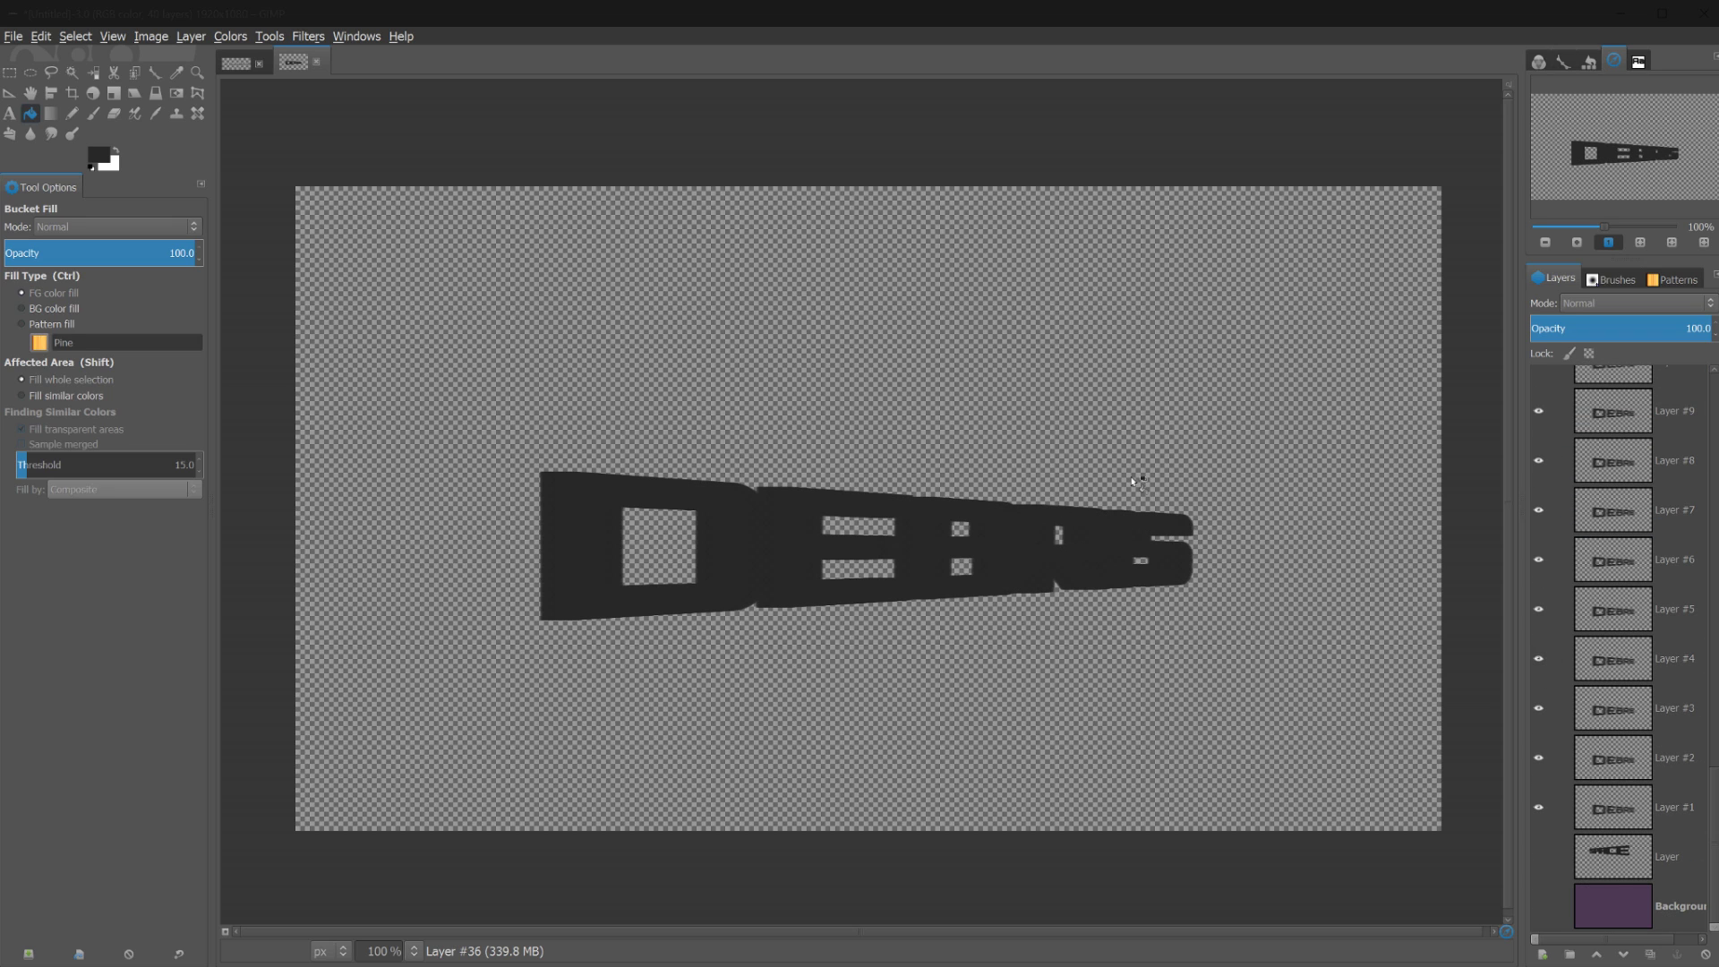
{"action": "left_click", "coordinate": [153, 38]}
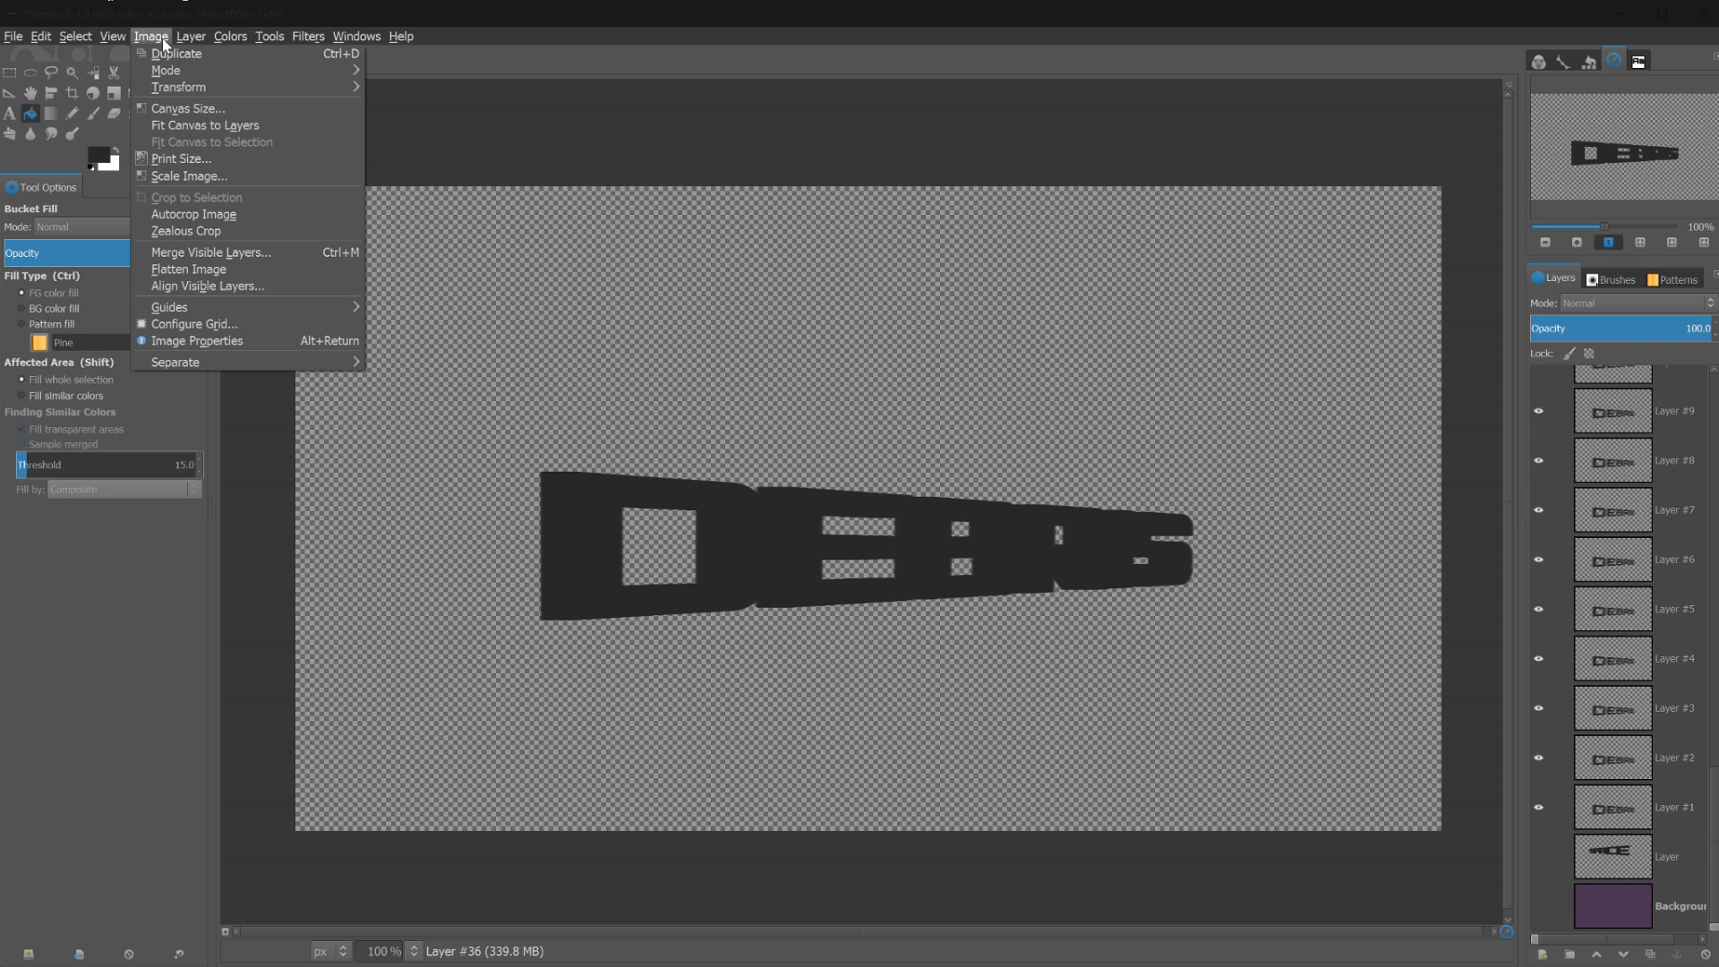
{"action": "left_click", "coordinate": [197, 252]}
{"action": "left_click", "coordinate": [866, 601]}
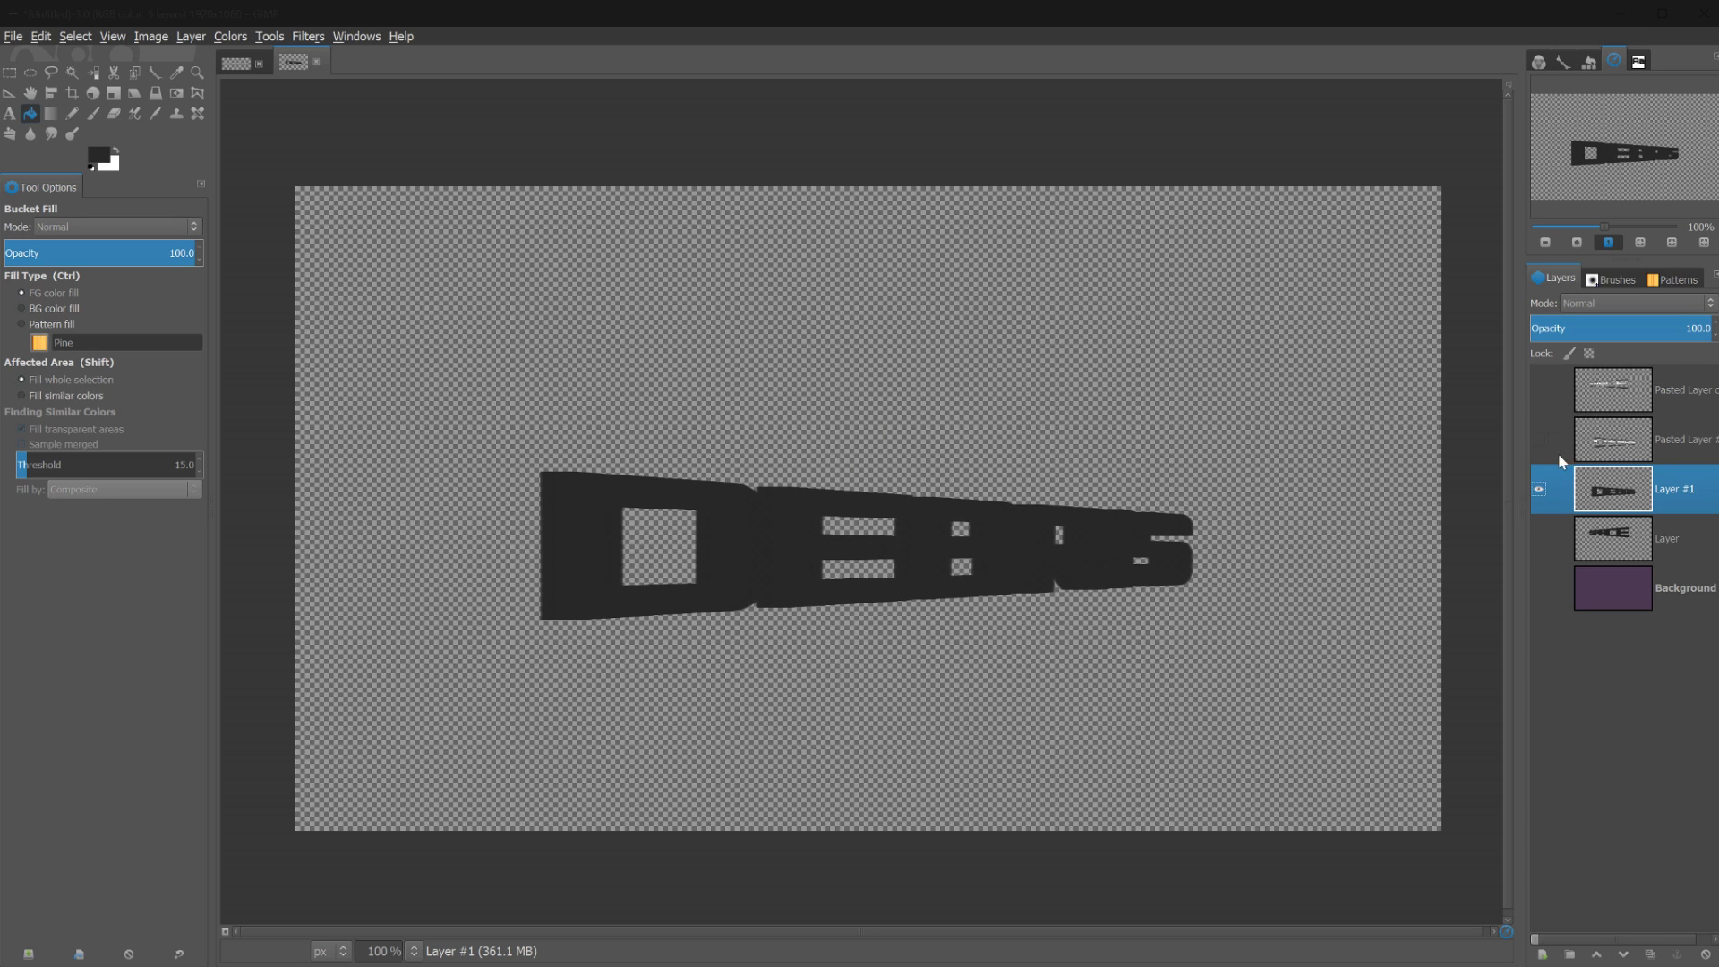
Make the SPACE extrusion, Background, chrome DEBRIS and chrome SPACE layers visible again
{"action": "left_click", "coordinate": [1536, 539]}
{"action": "left_click", "coordinate": [1539, 587]}
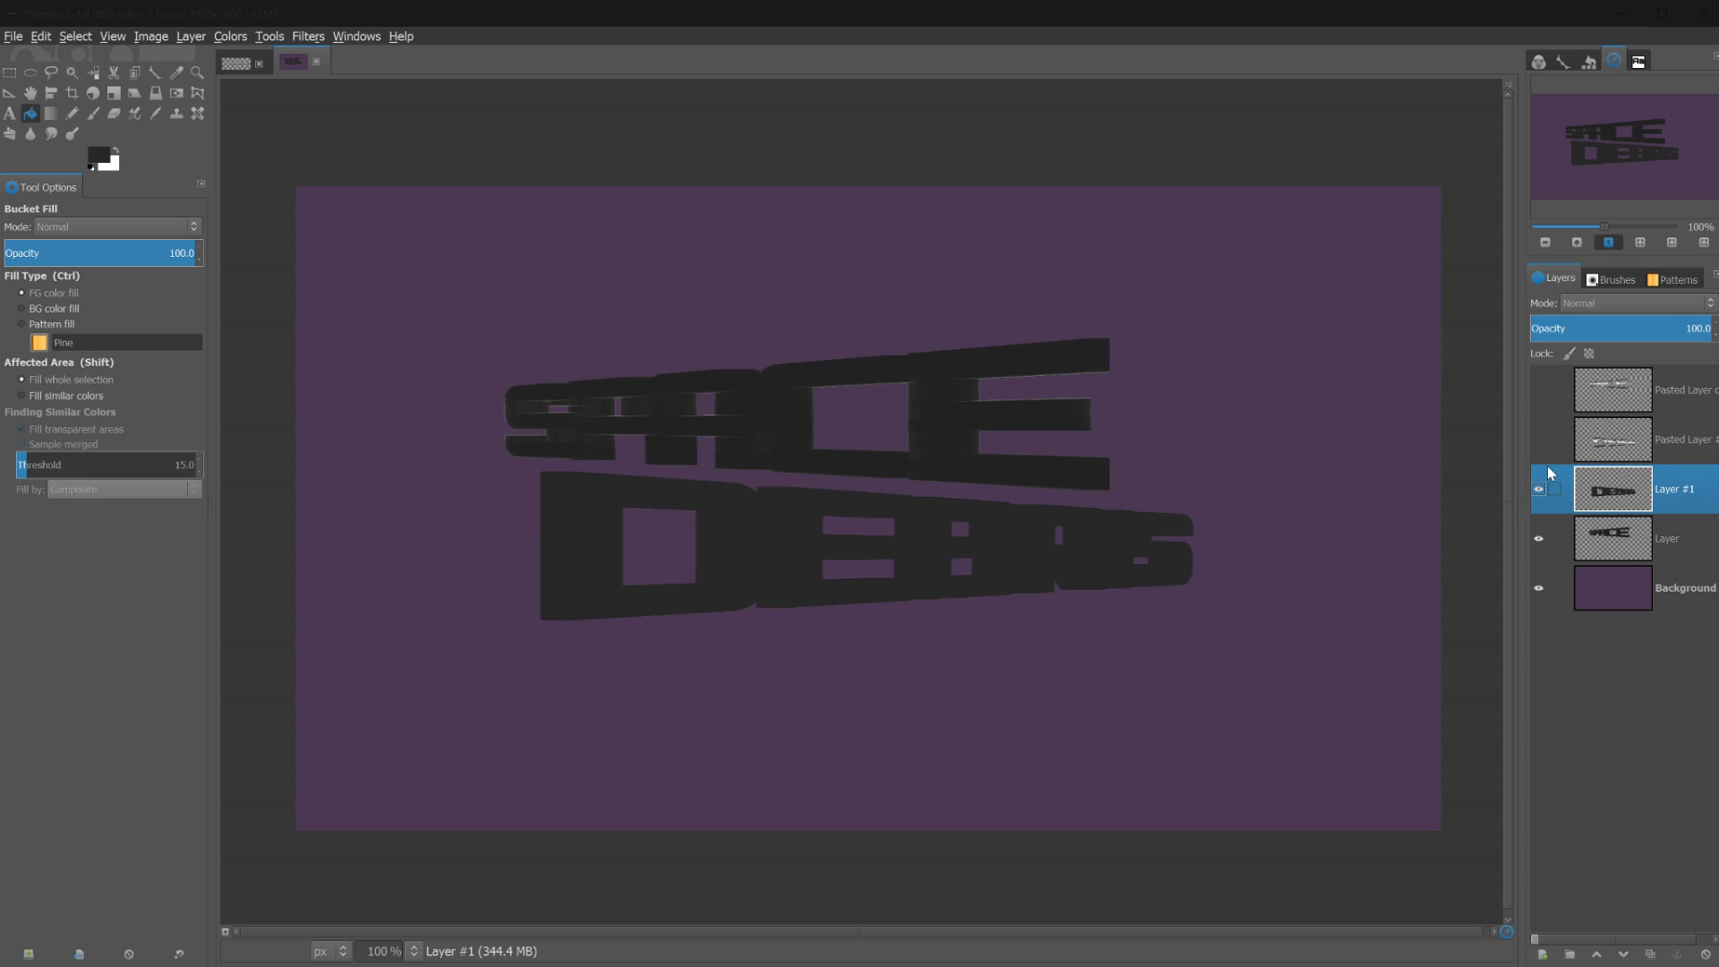
{"action": "left_click", "coordinate": [1539, 439]}
{"action": "left_click", "coordinate": [1538, 391]}
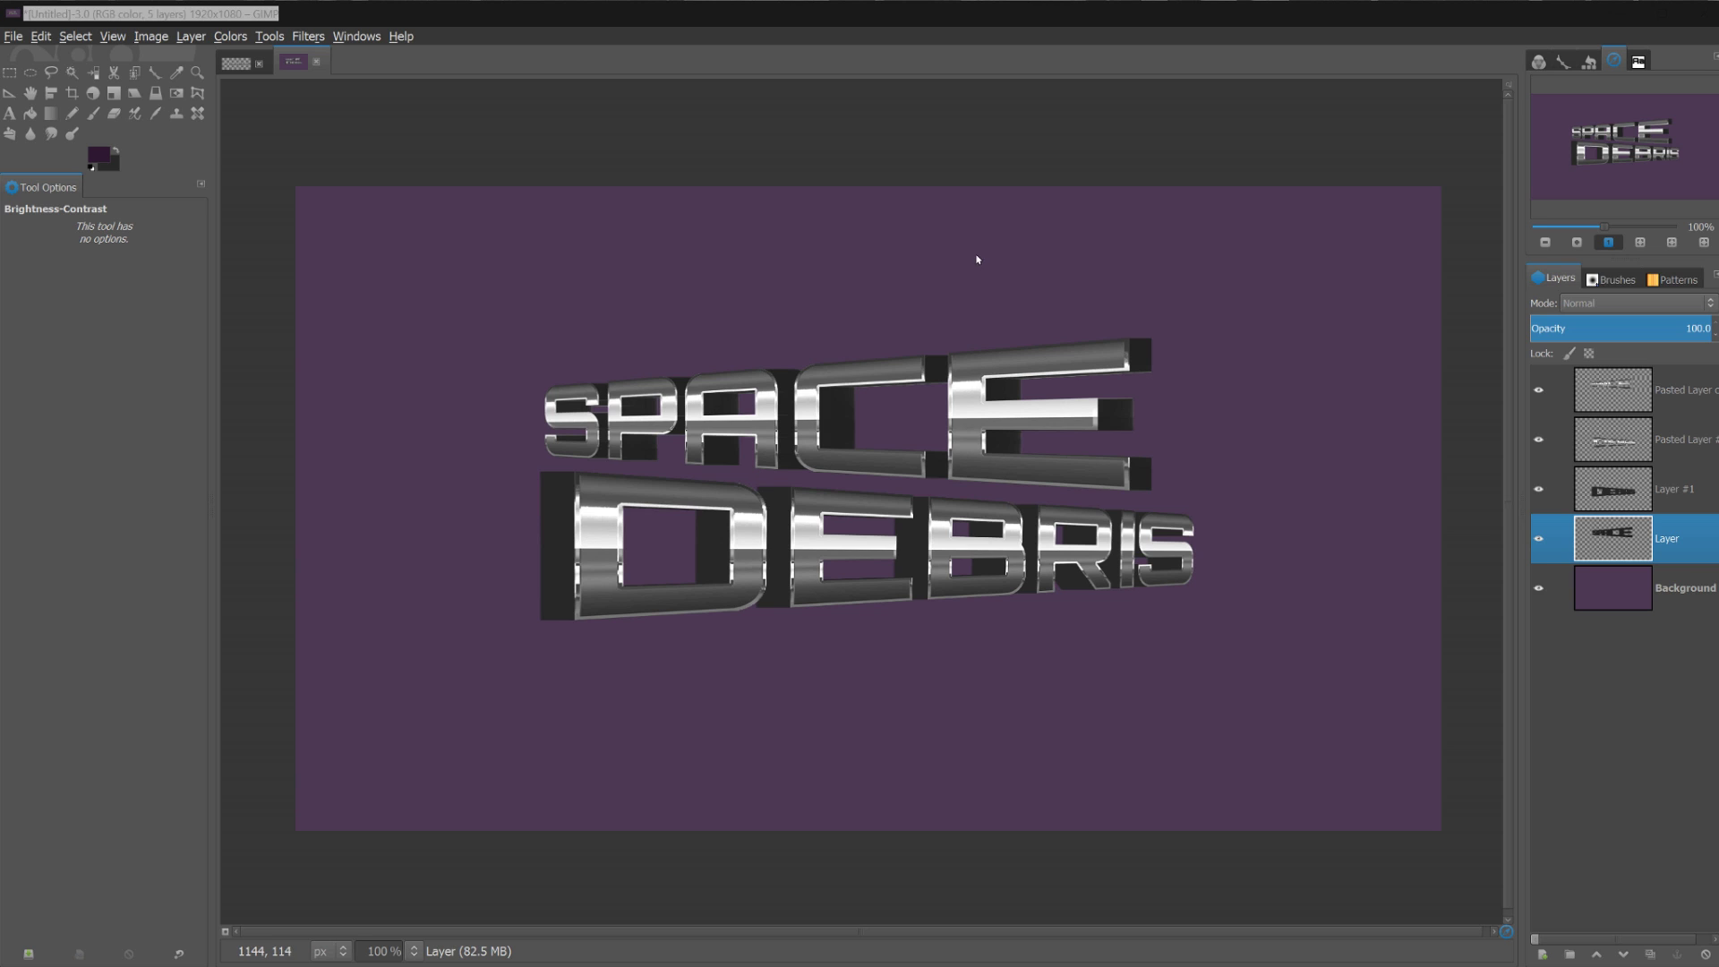
Turn the alpha of the chrome SPACE layer into a selection and add a new transparent layer above it
{"action": "right_click", "coordinate": [1598, 390]}
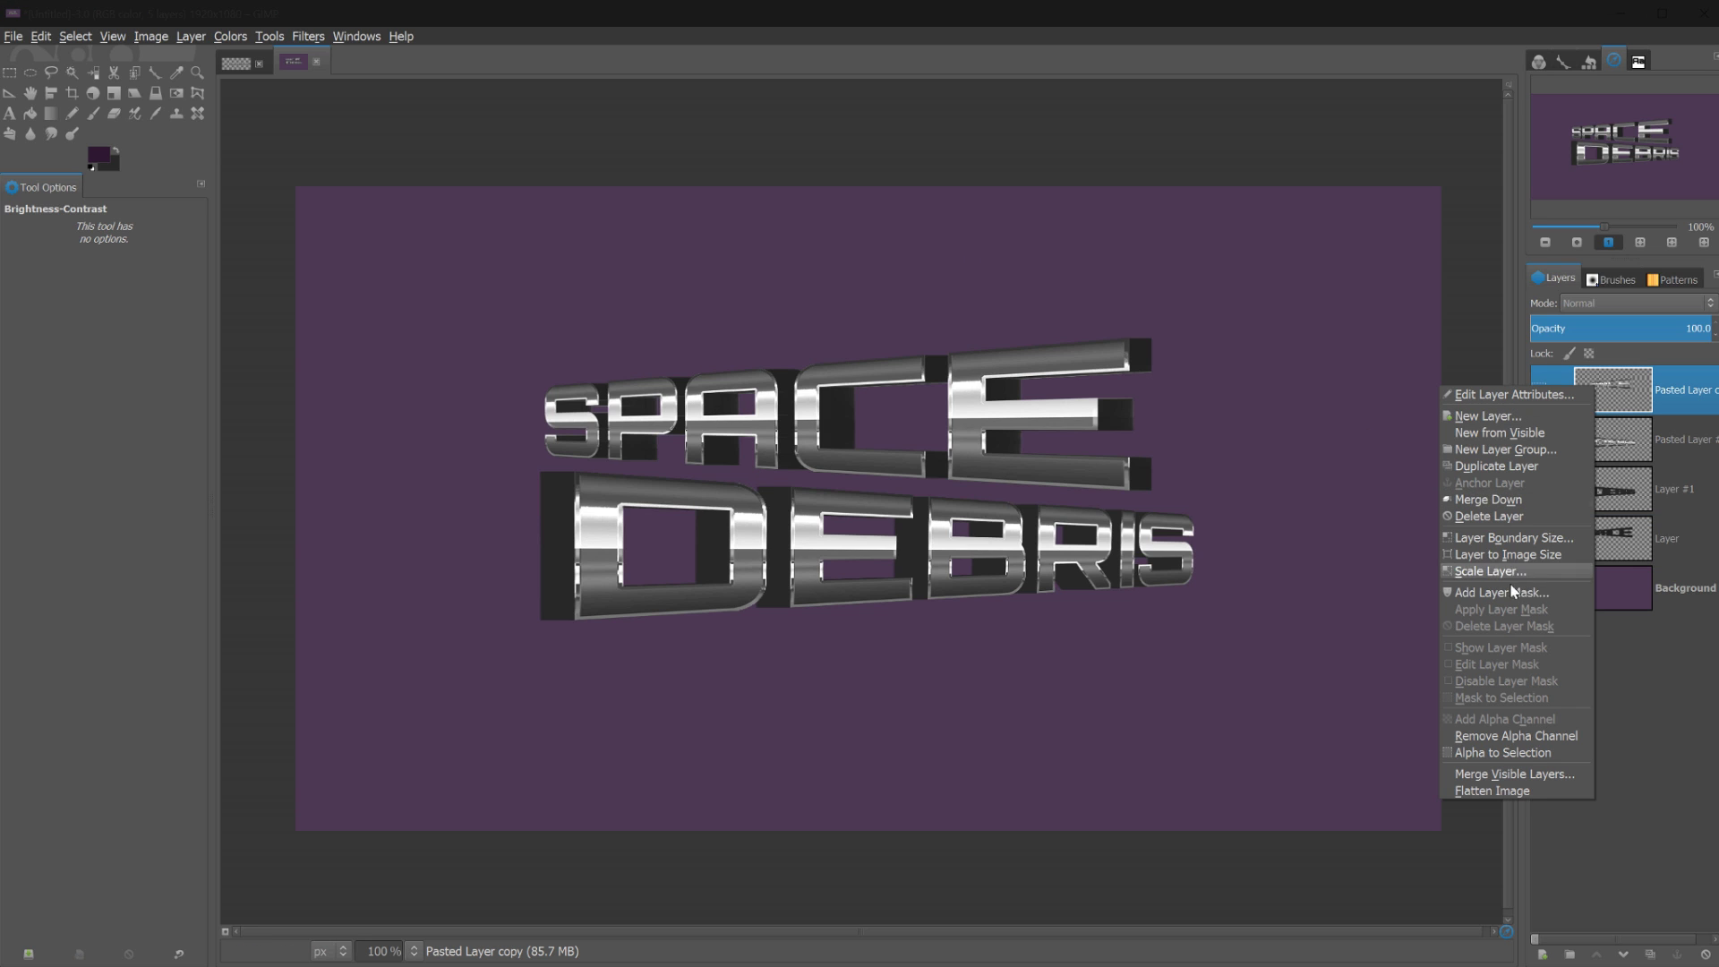
{"action": "left_click", "coordinate": [1495, 752]}
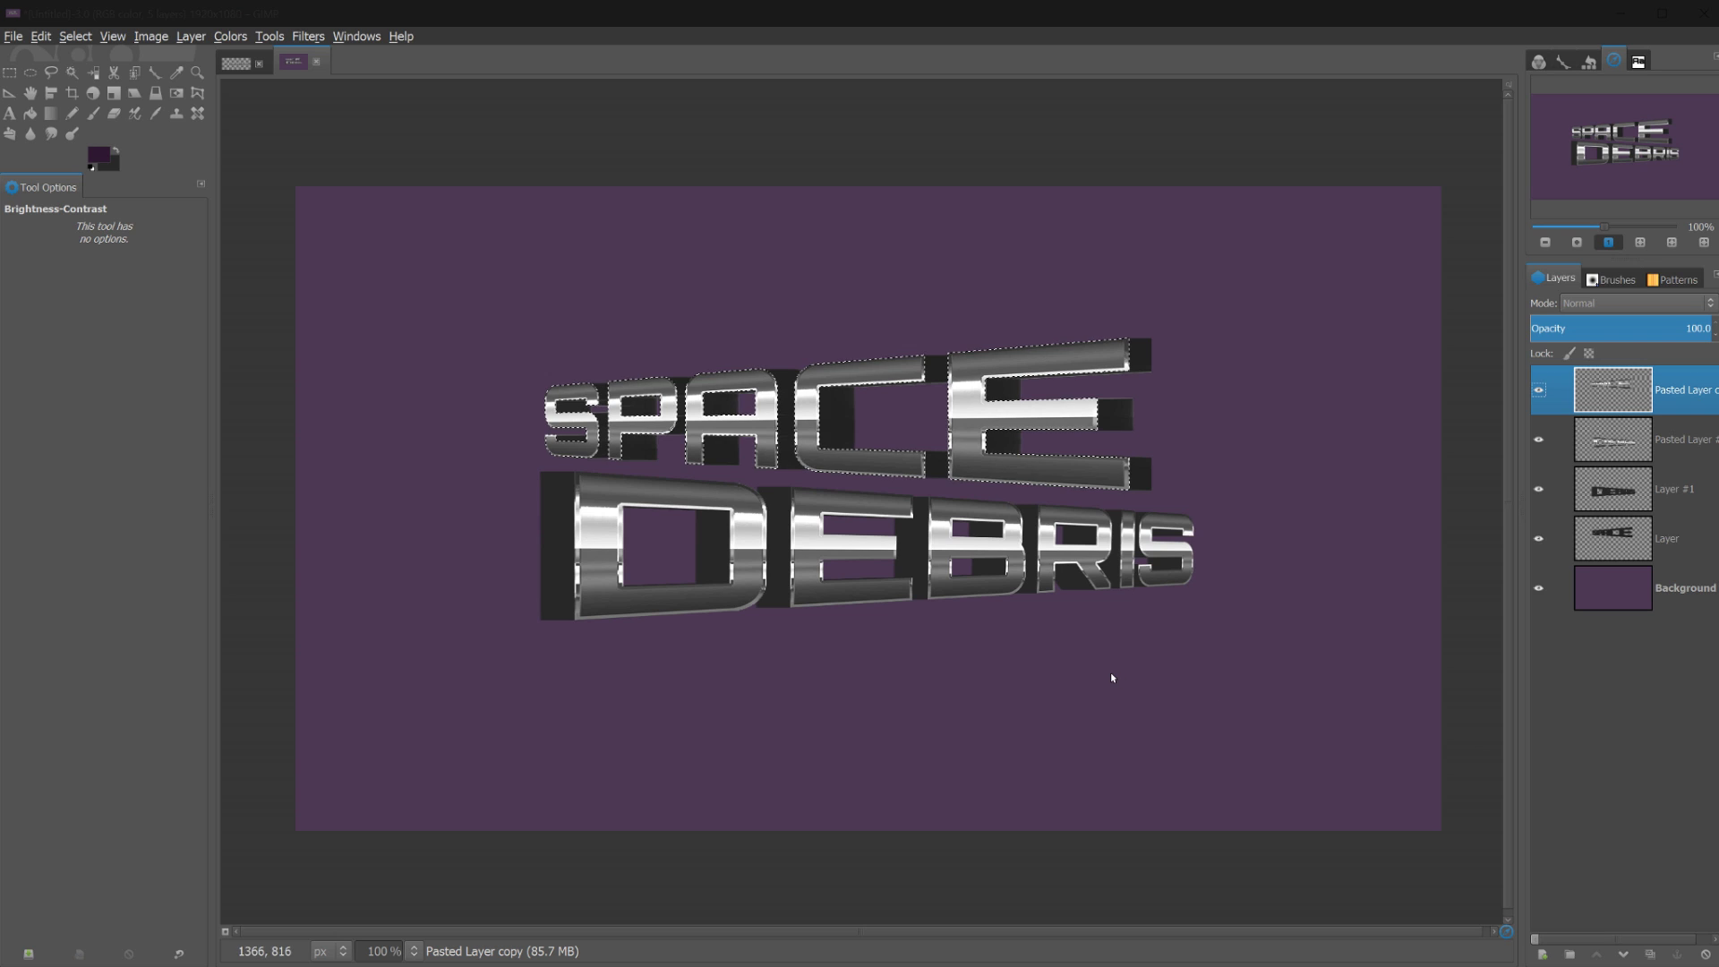
{"action": "key", "text": "shift+ctrl+n"}
{"action": "key", "text": "Return"}
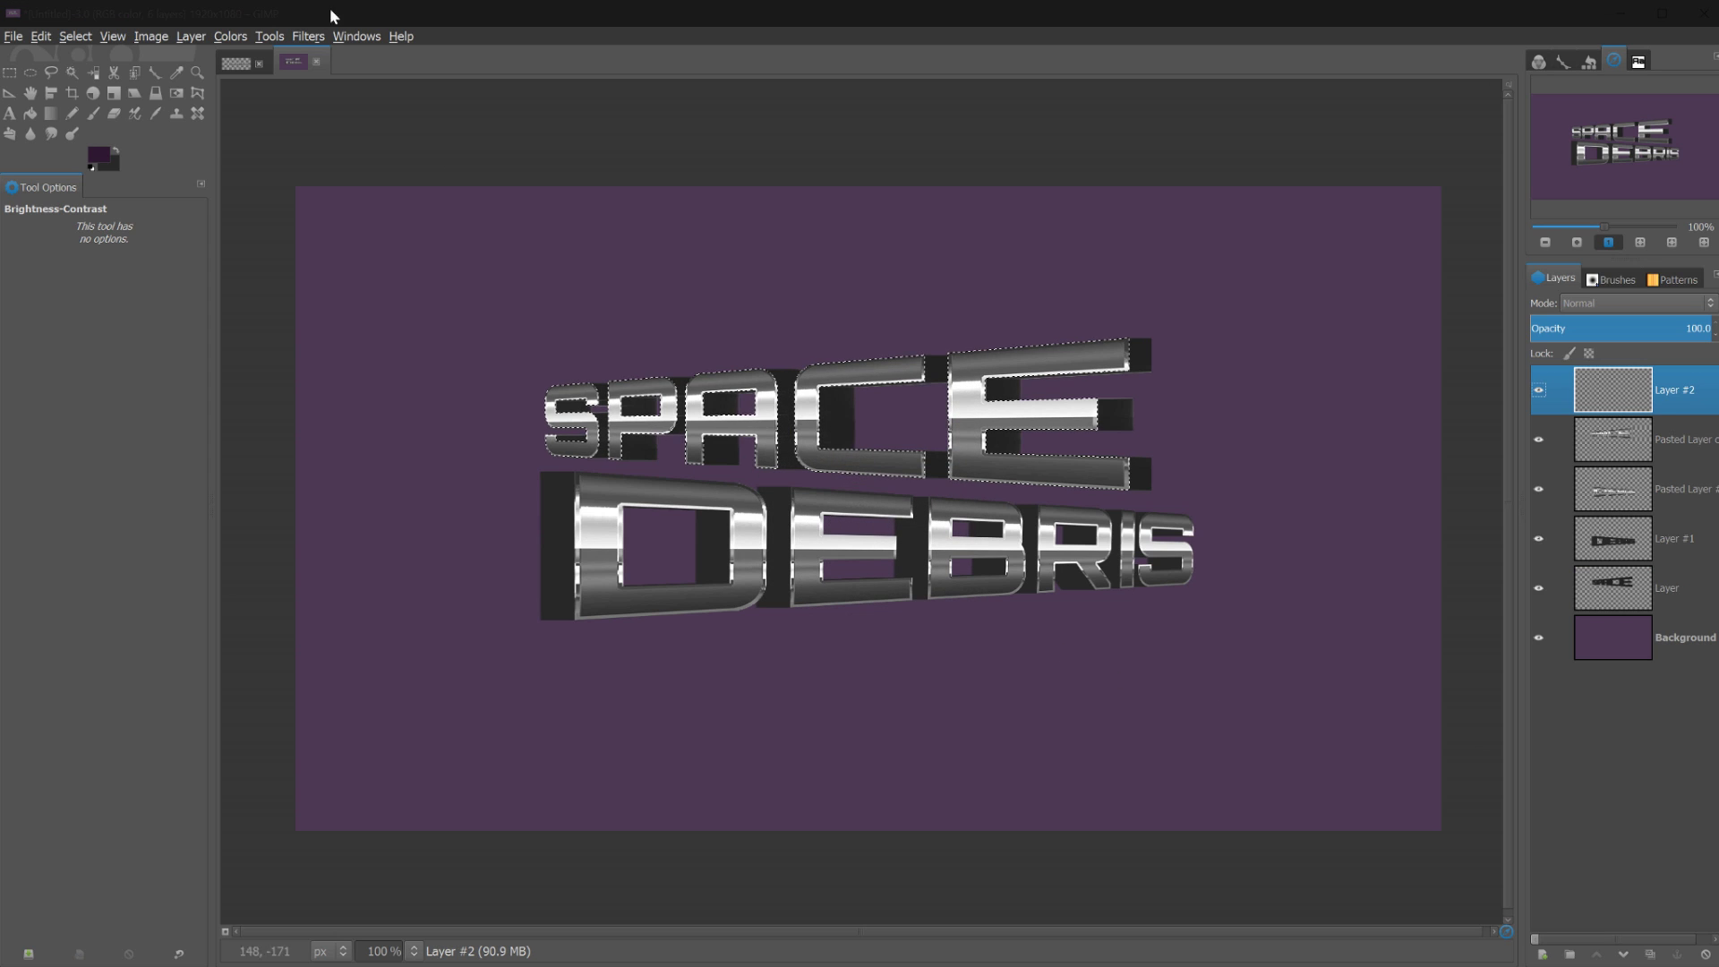
Set the foreground colour to red ff2400 and bucket-fill the SPACE selection on the new layer
{"action": "key", "text": "shift+b"}
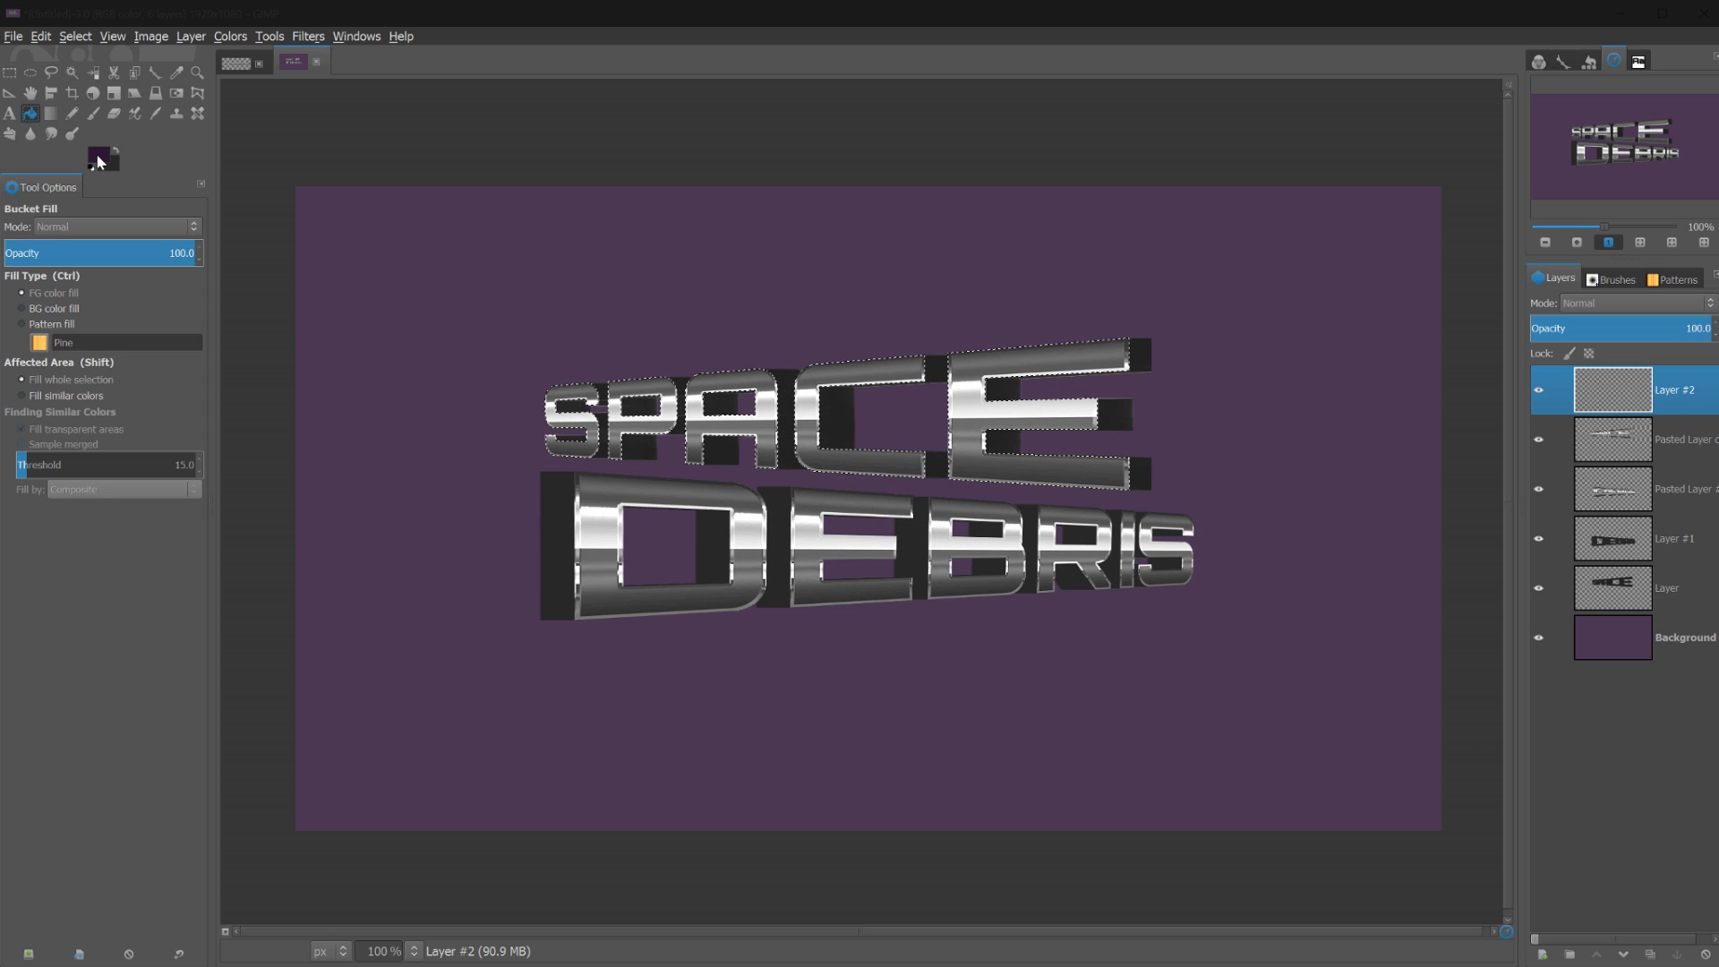
{"action": "left_click", "coordinate": [98, 162]}
{"action": "left_click_drag", "start_coordinate": [590, 311], "coordinate": [594, 218]}
{"action": "left_click", "coordinate": [594, 205]}
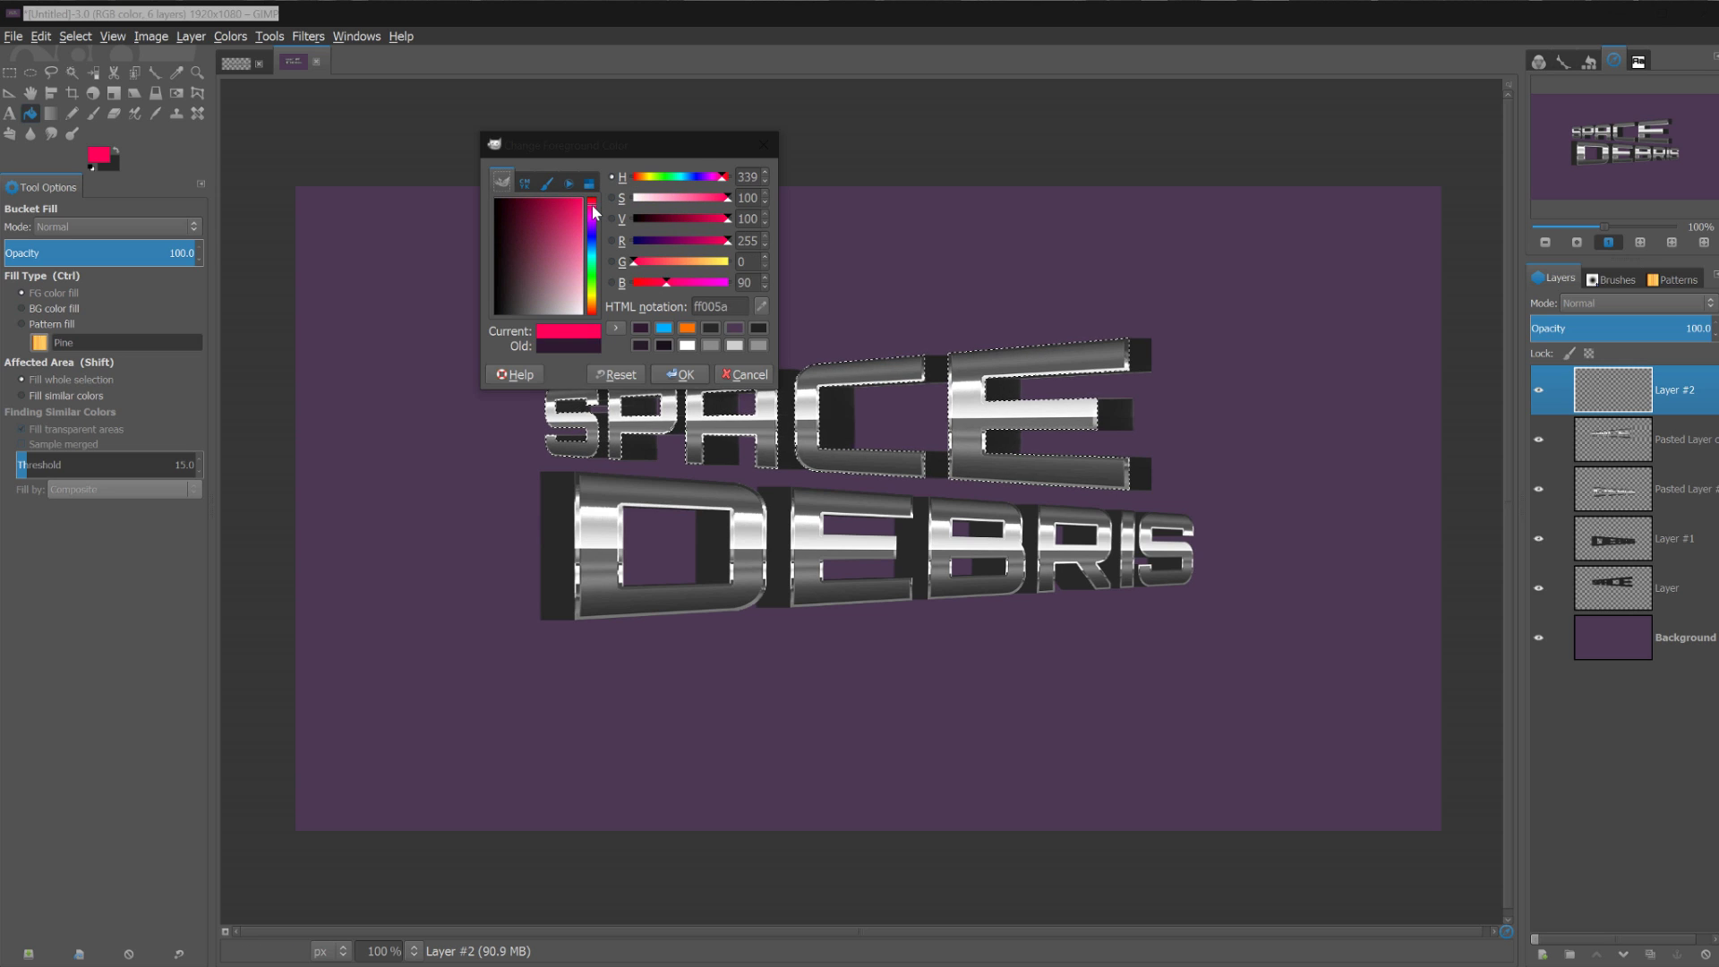
{"action": "left_click", "coordinate": [593, 315]}
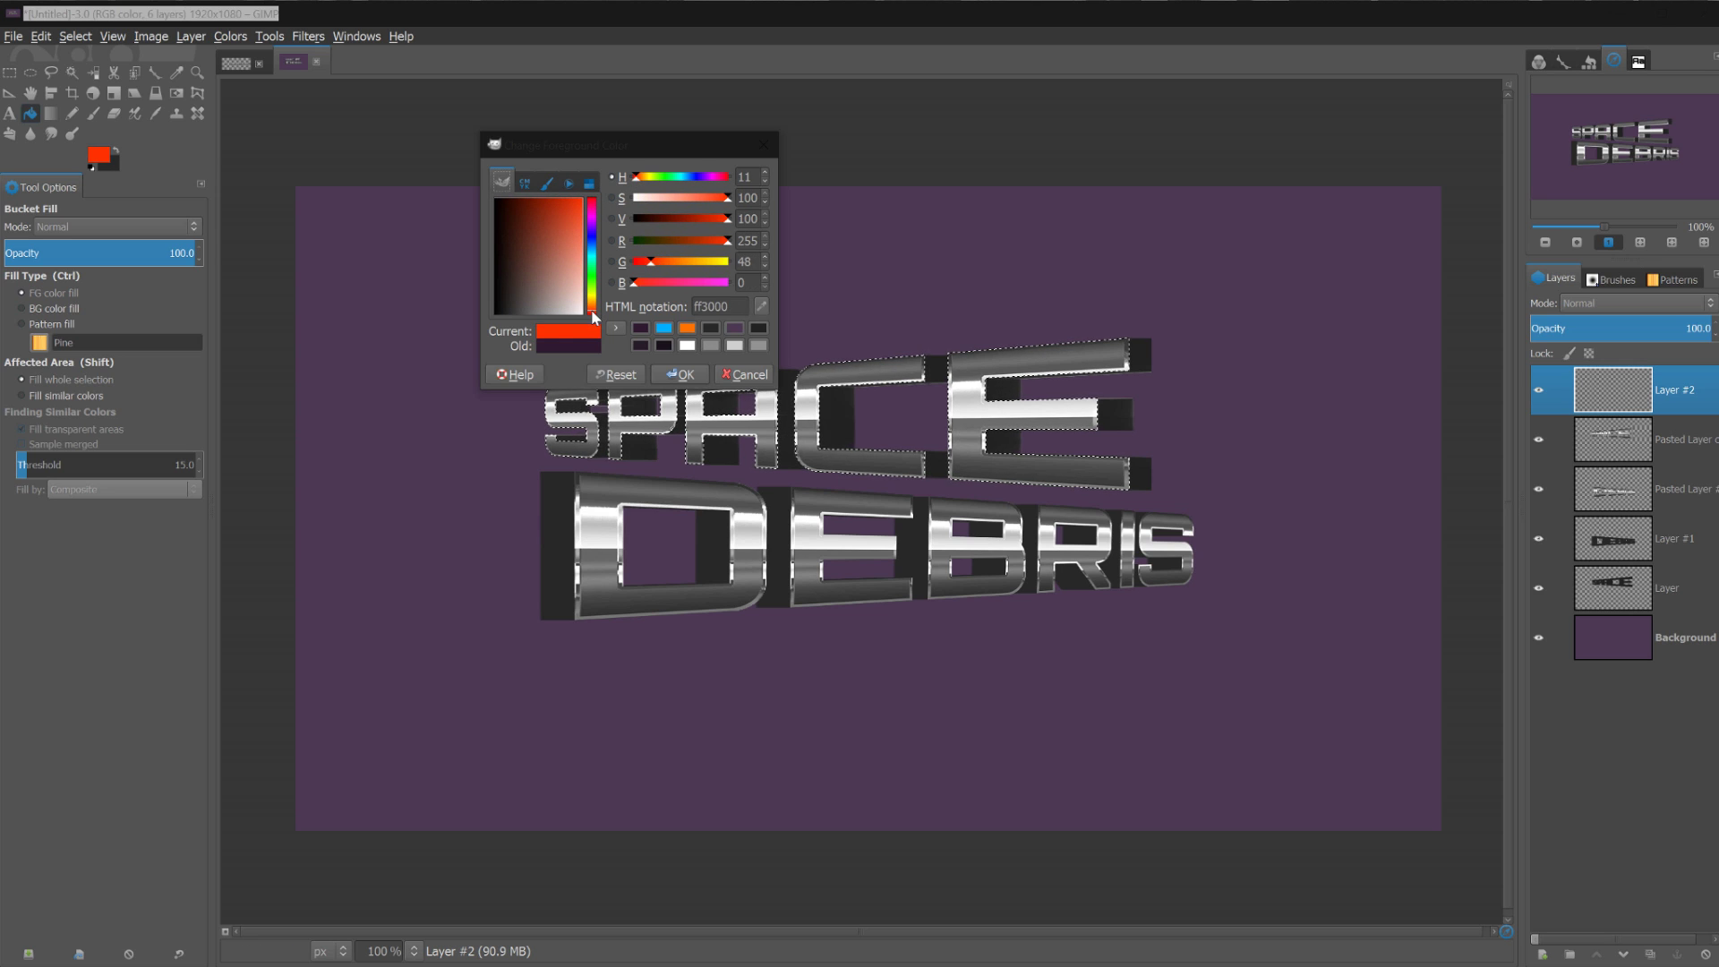
{"action": "left_click", "coordinate": [593, 315]}
{"action": "left_click", "coordinate": [592, 313]}
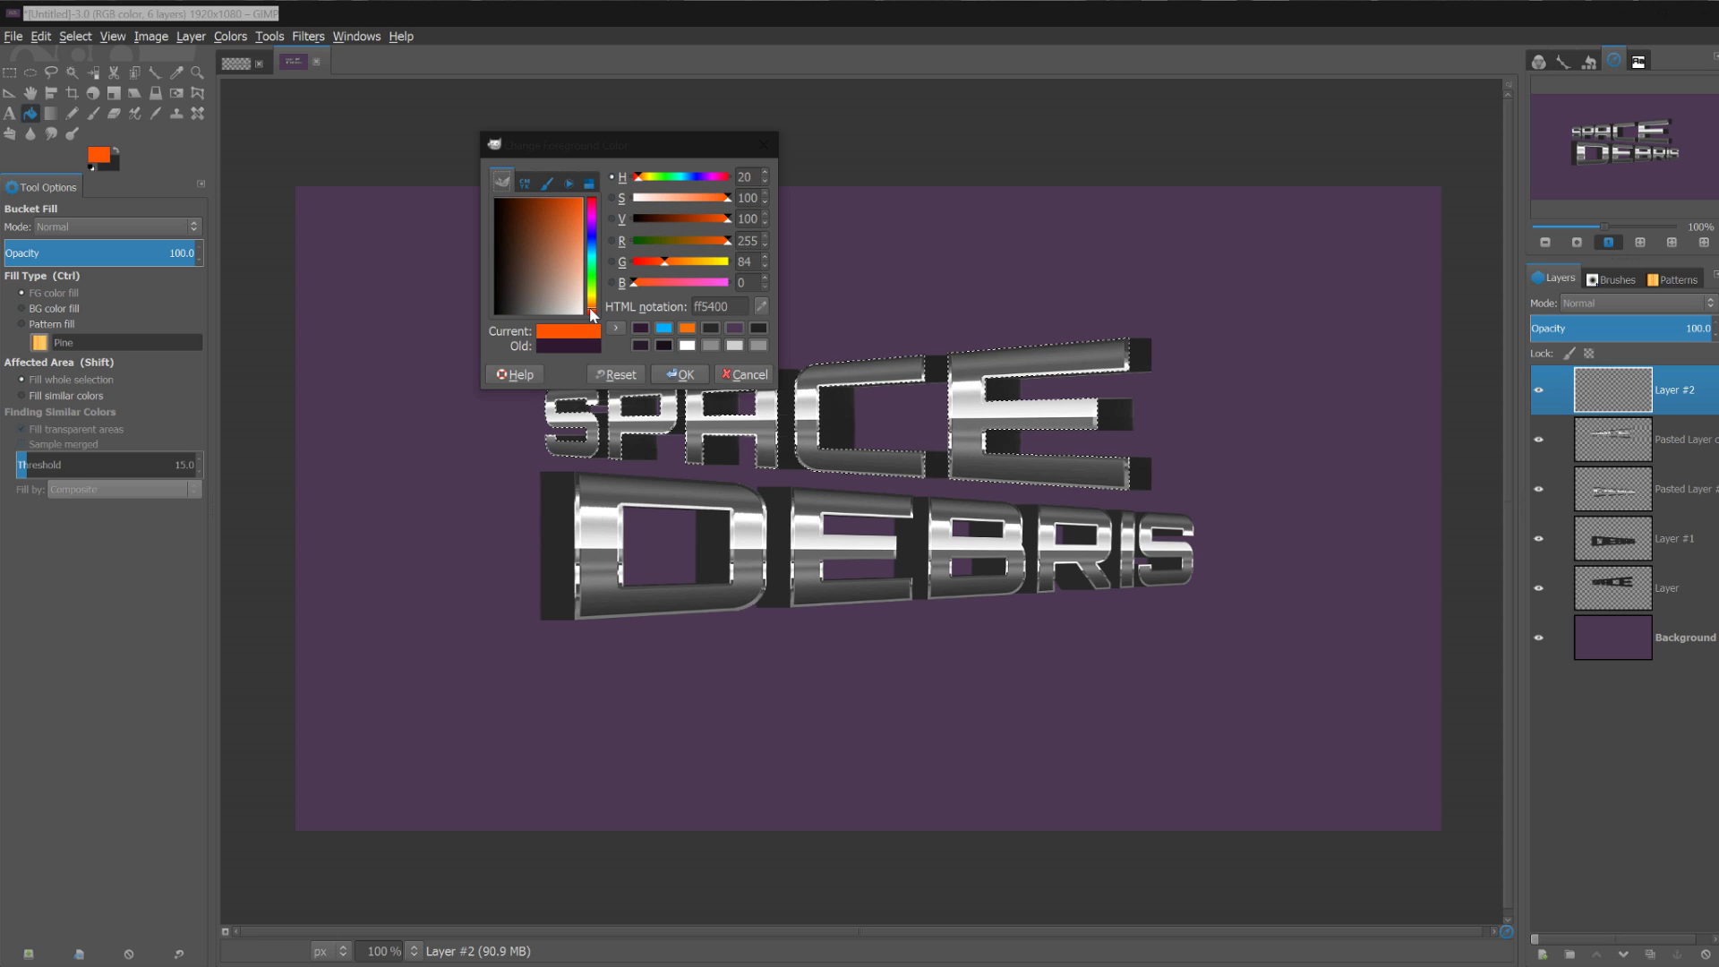
{"action": "left_click", "coordinate": [591, 315]}
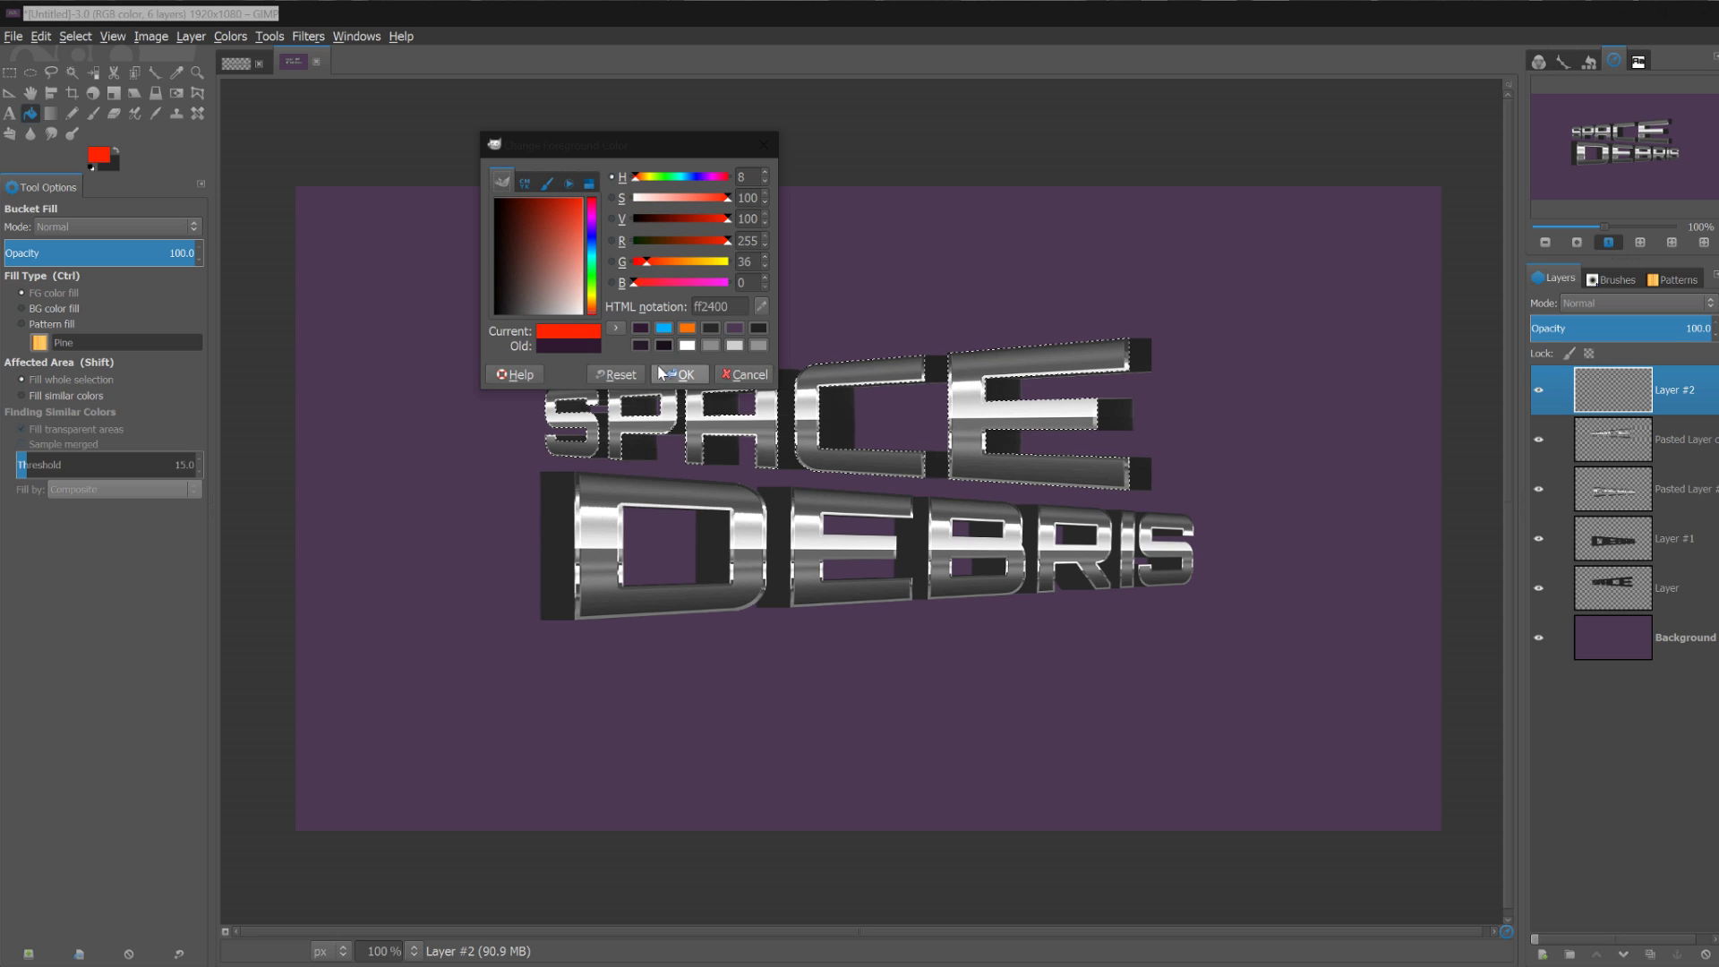
{"action": "left_click", "coordinate": [679, 375]}
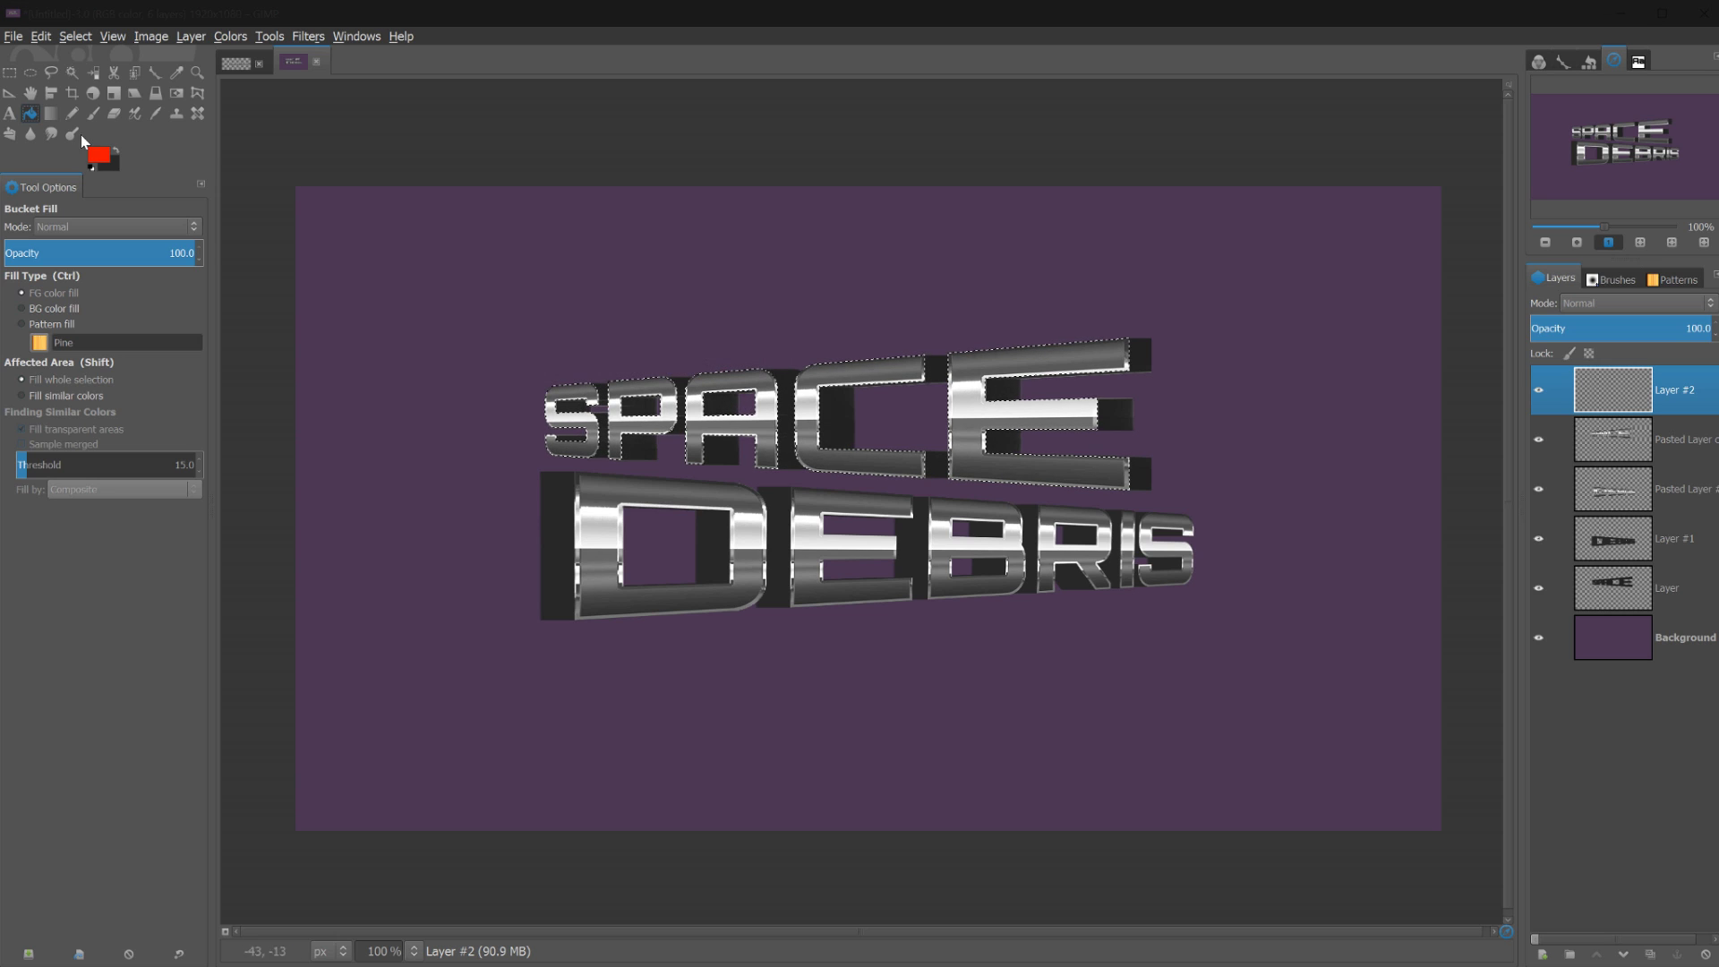
{"action": "left_click", "coordinate": [803, 416]}
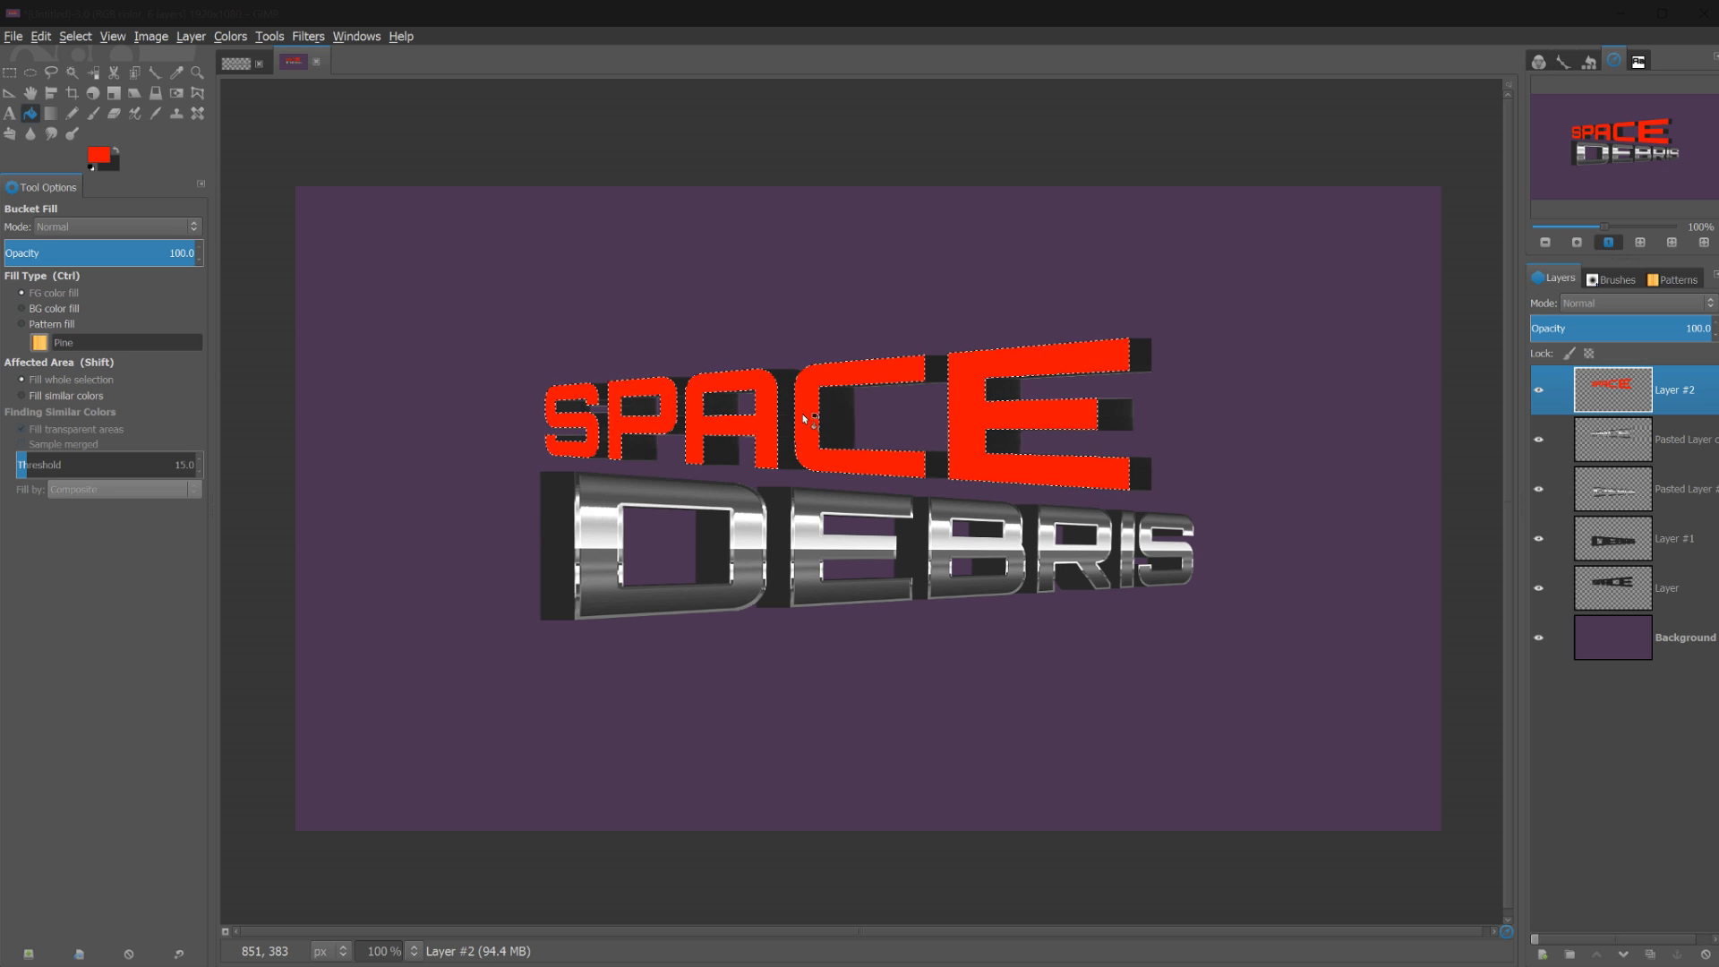
Shrink the SPACE selection, delete the red inside it to leave a thin outline, and clear the selection
{"action": "left_click", "coordinate": [79, 37]}
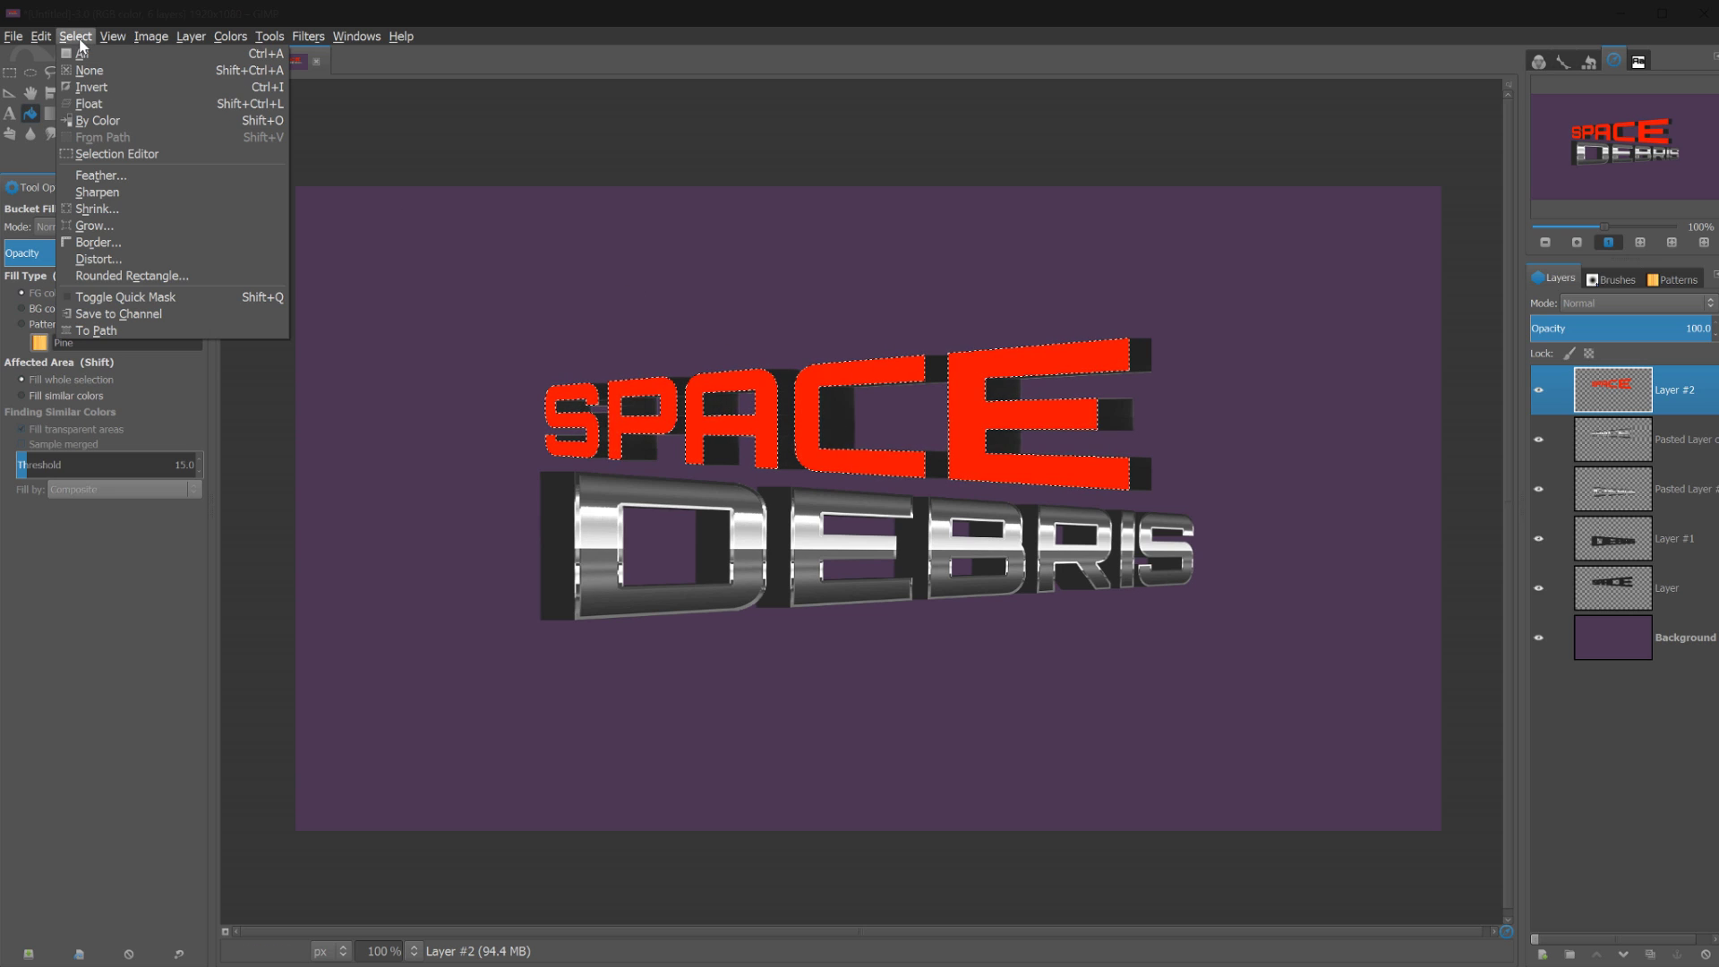
{"action": "left_click", "coordinate": [111, 208]}
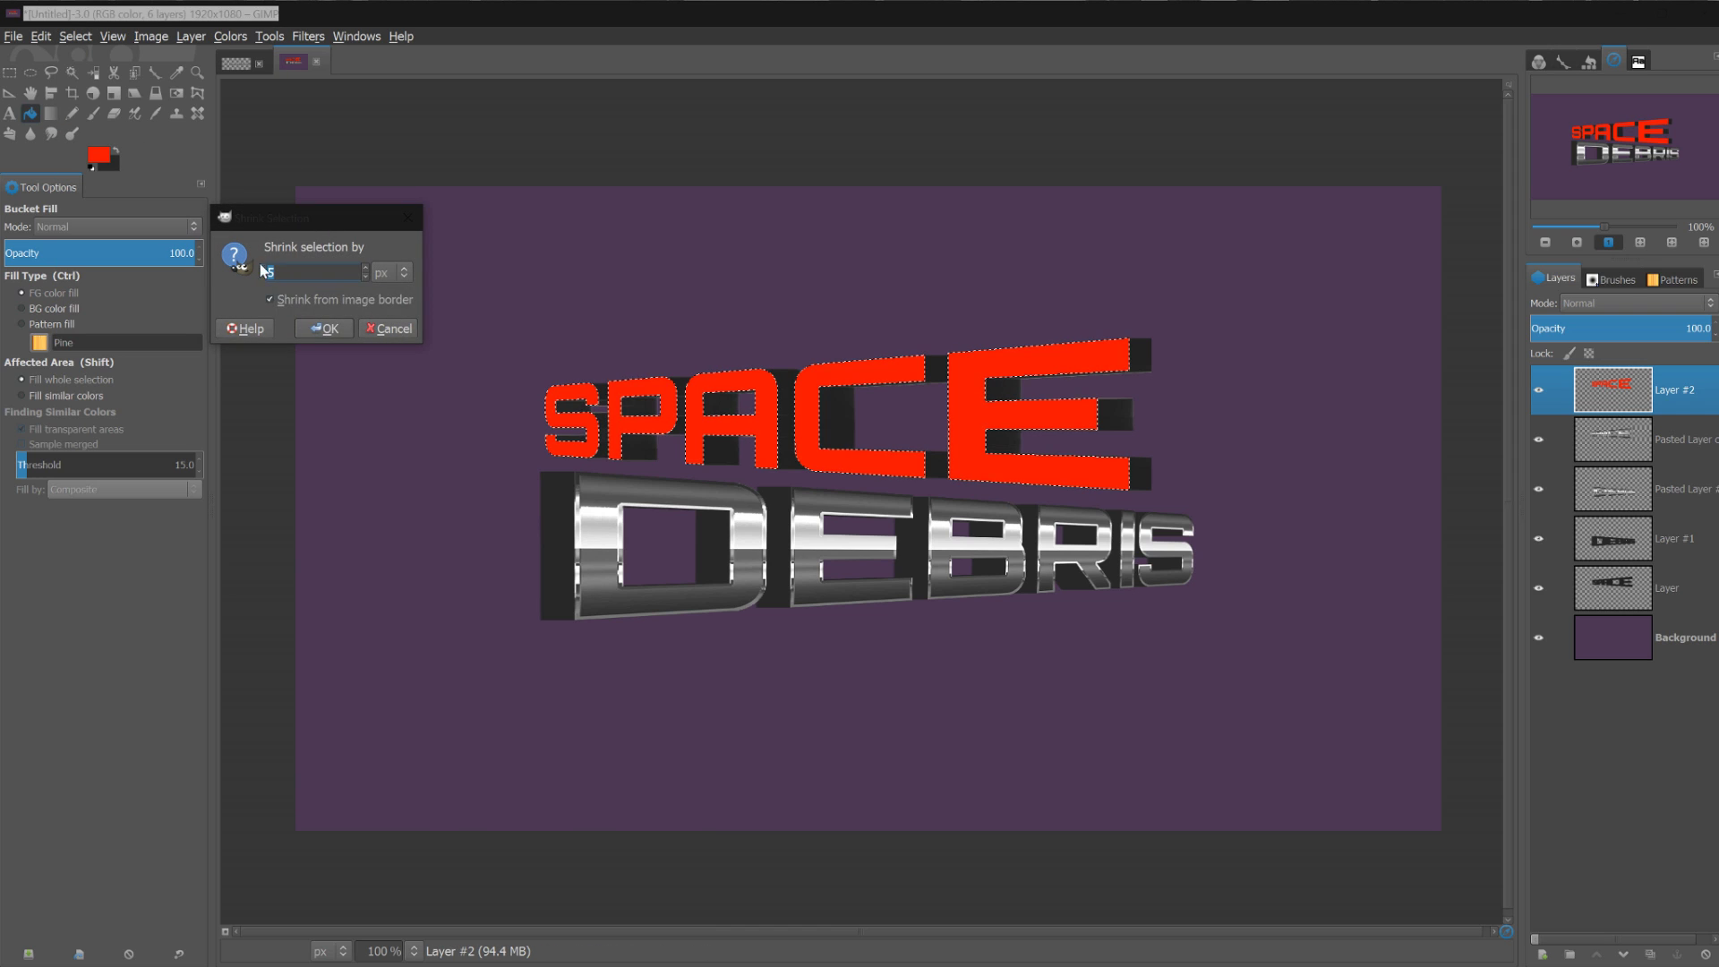
{"action": "left_click", "coordinate": [327, 329]}
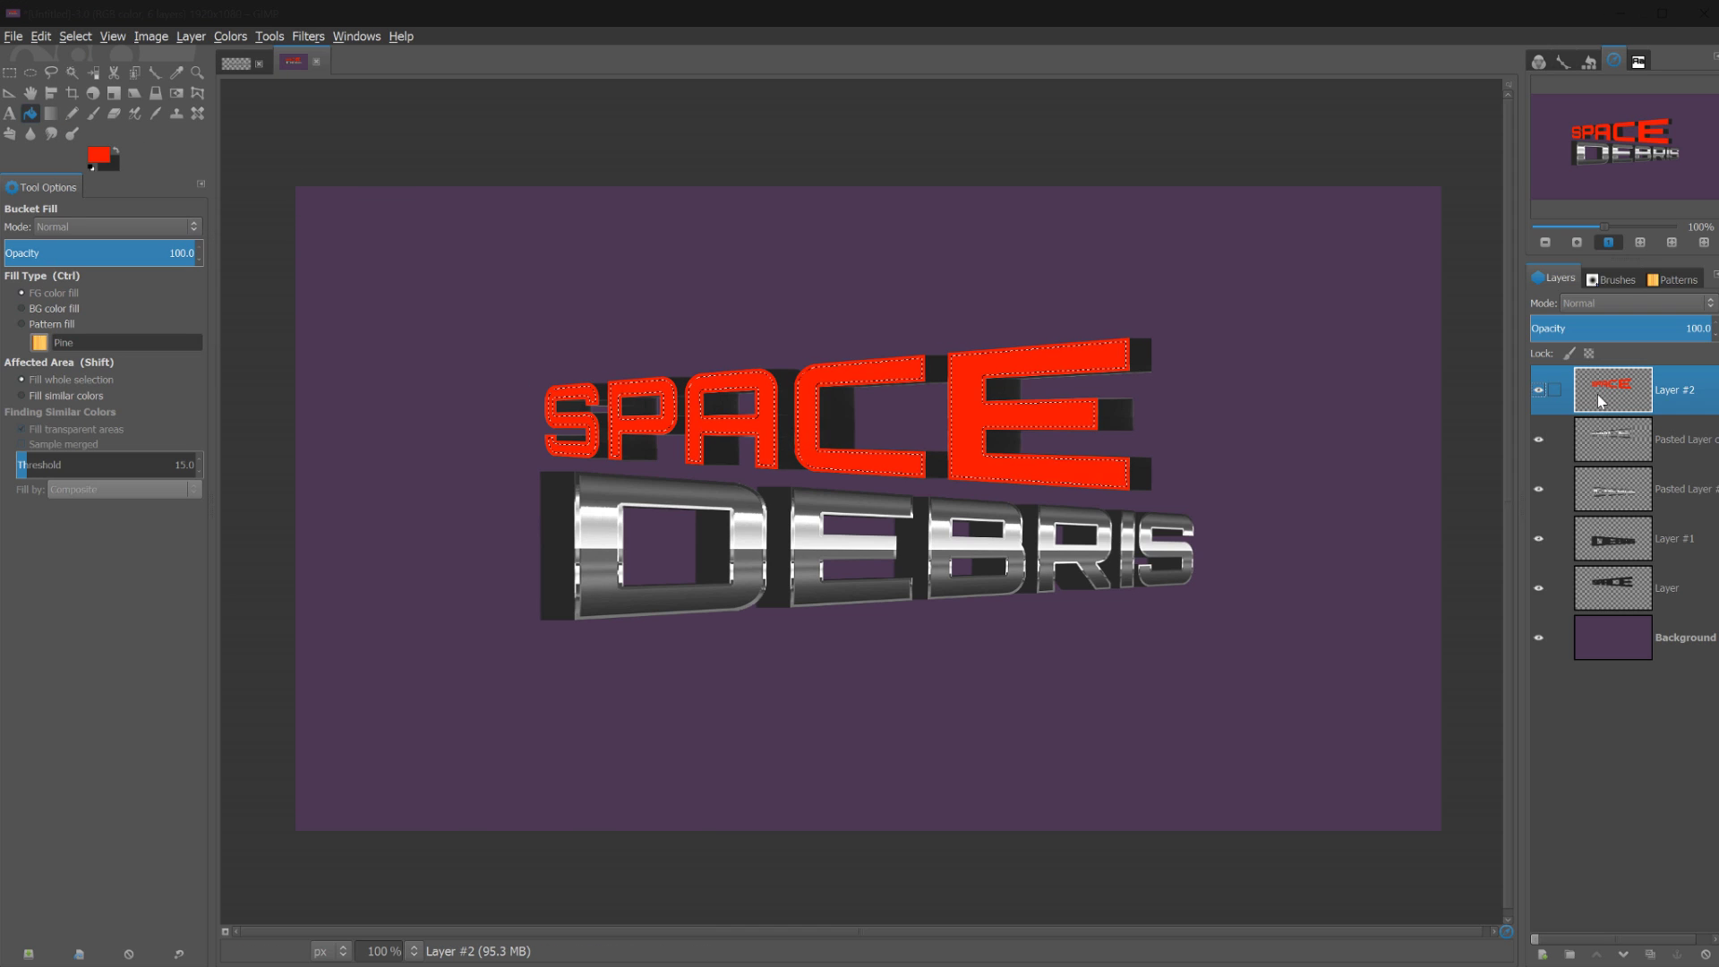
{"action": "key", "text": "Delete"}
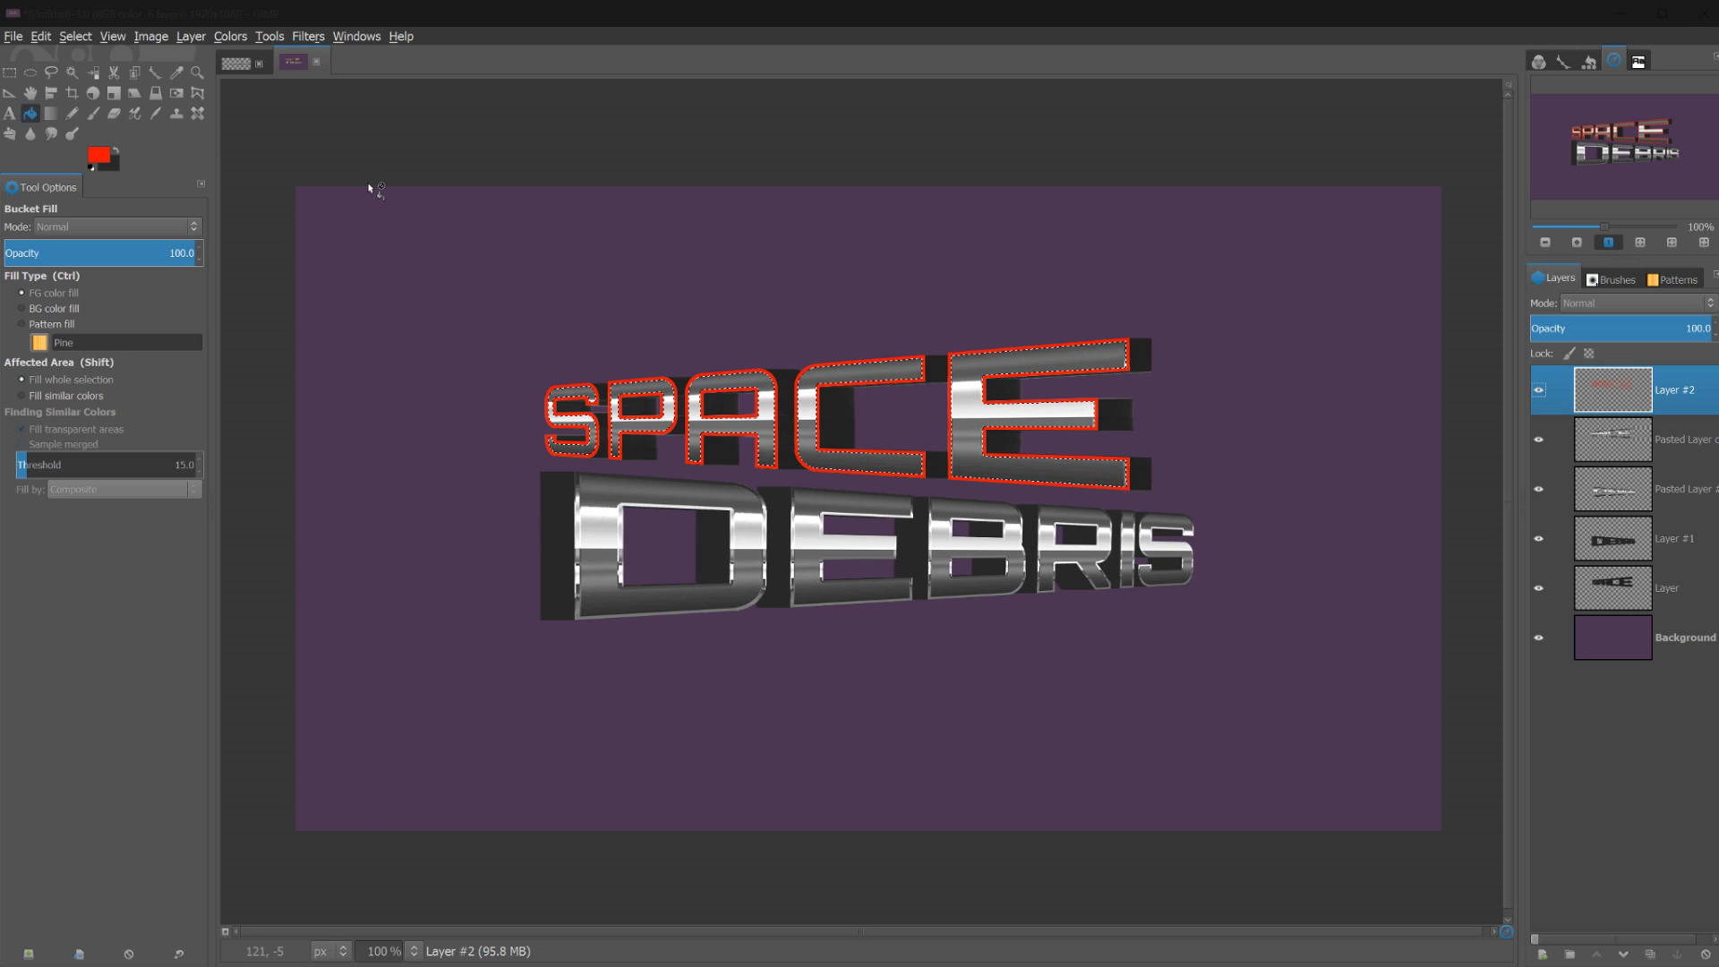
{"action": "key", "text": "ctrl+shift+a"}
Apply a 10 px Gaussian blur to the red SPACE outline and lower its layer opacity to about 31
{"action": "left_click", "coordinate": [299, 35]}
{"action": "mouse_move", "coordinate": [337, 127]}
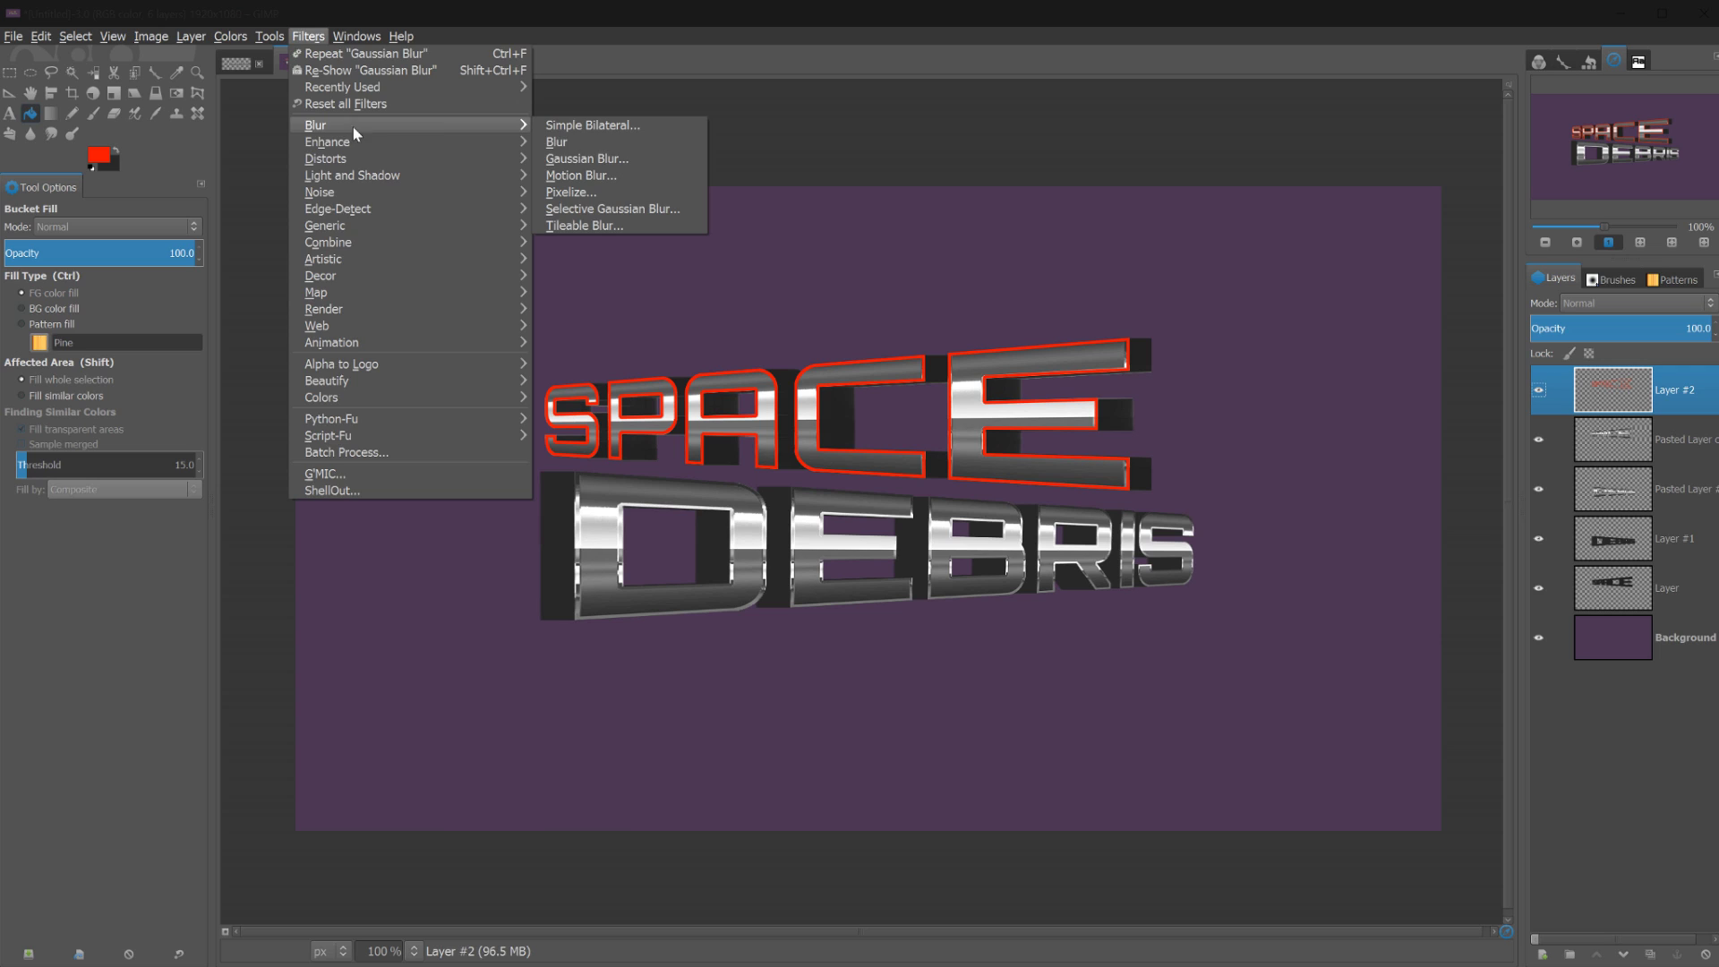
{"action": "left_click", "coordinate": [605, 156]}
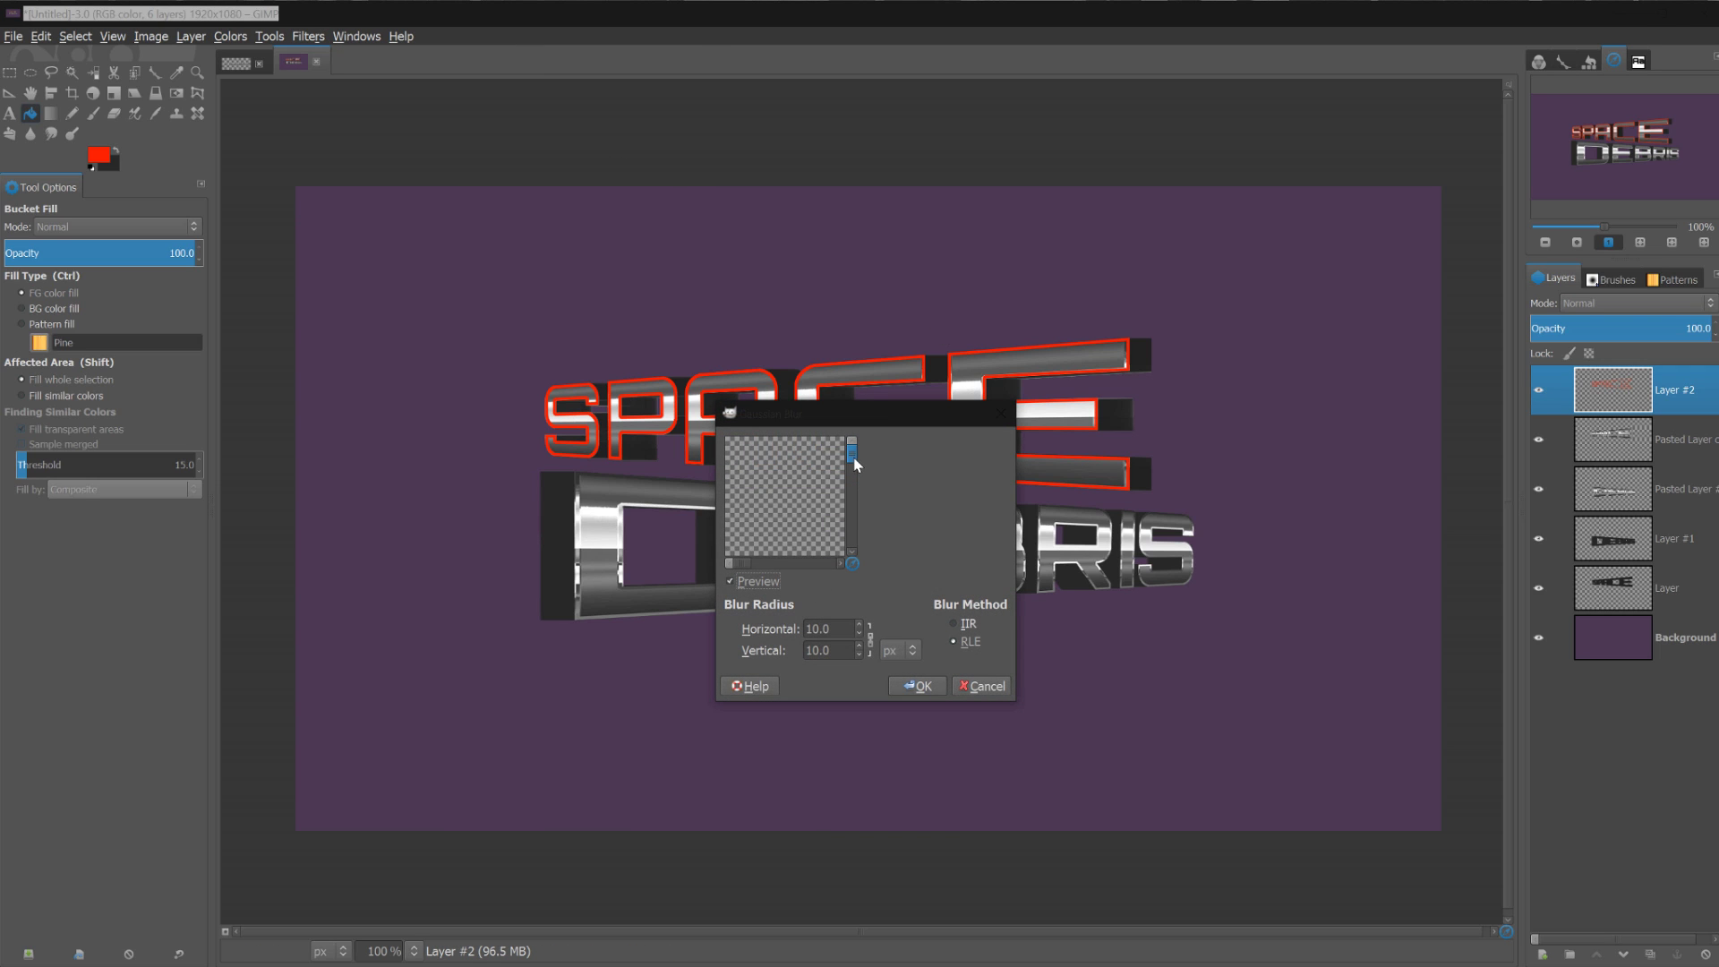
{"action": "left_click", "coordinate": [920, 688]}
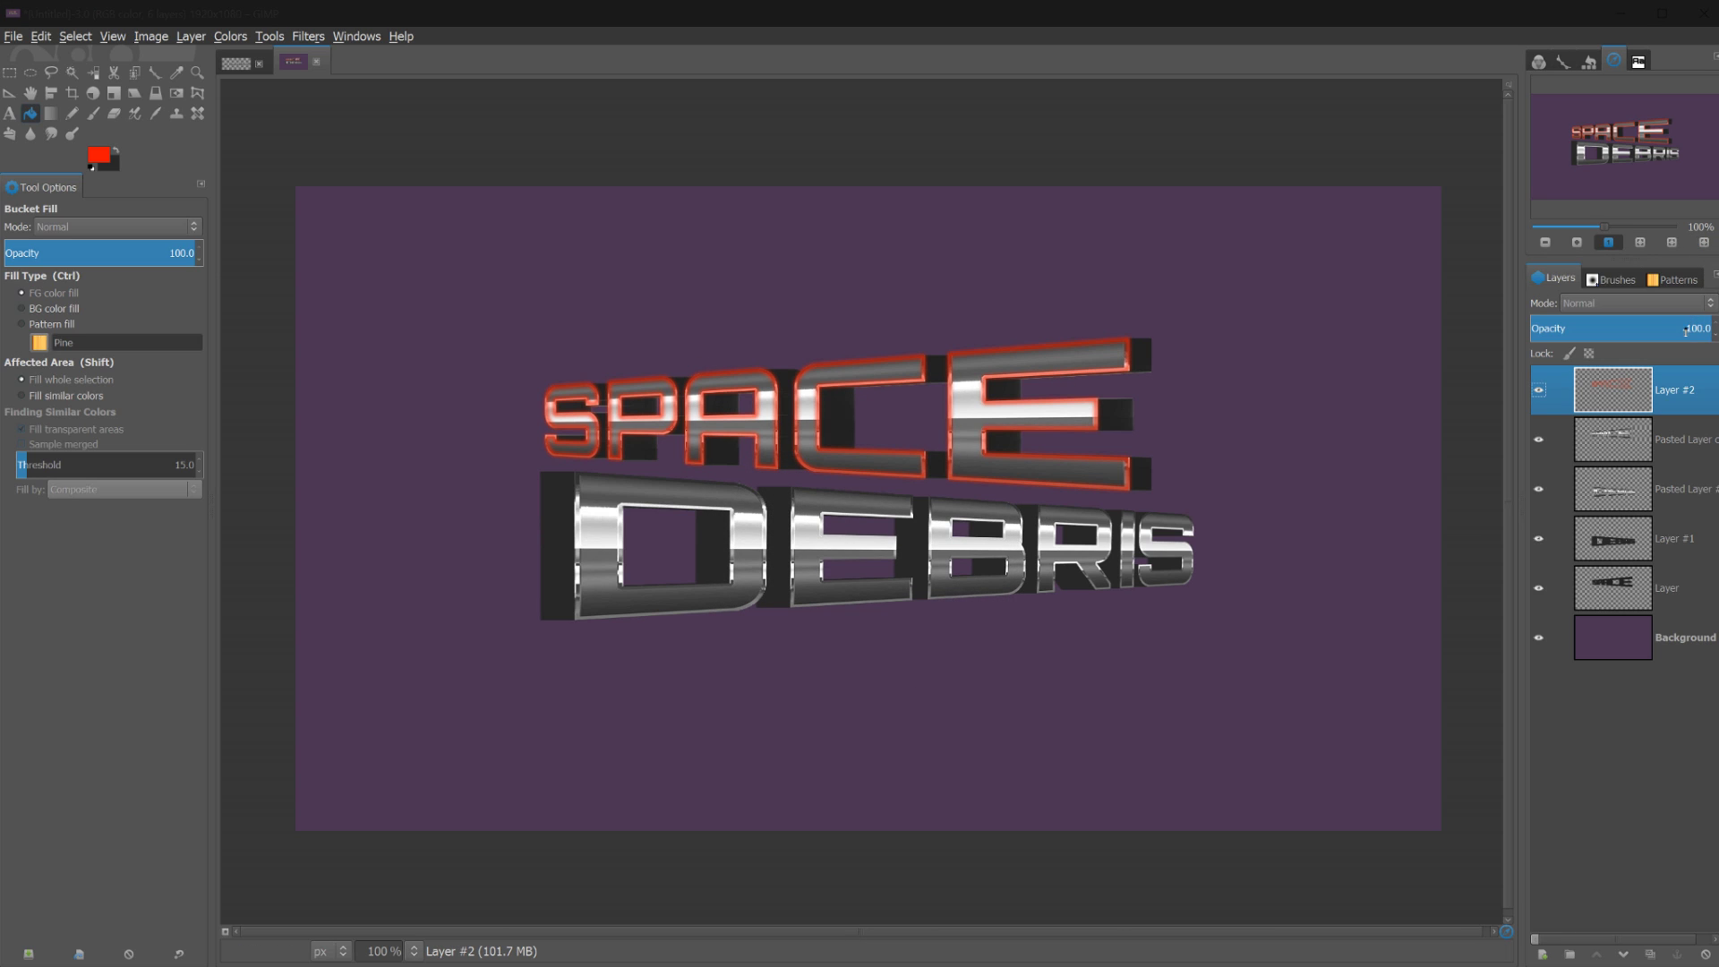
{"action": "left_click_drag", "start_coordinate": [1689, 327], "coordinate": [1603, 329]}
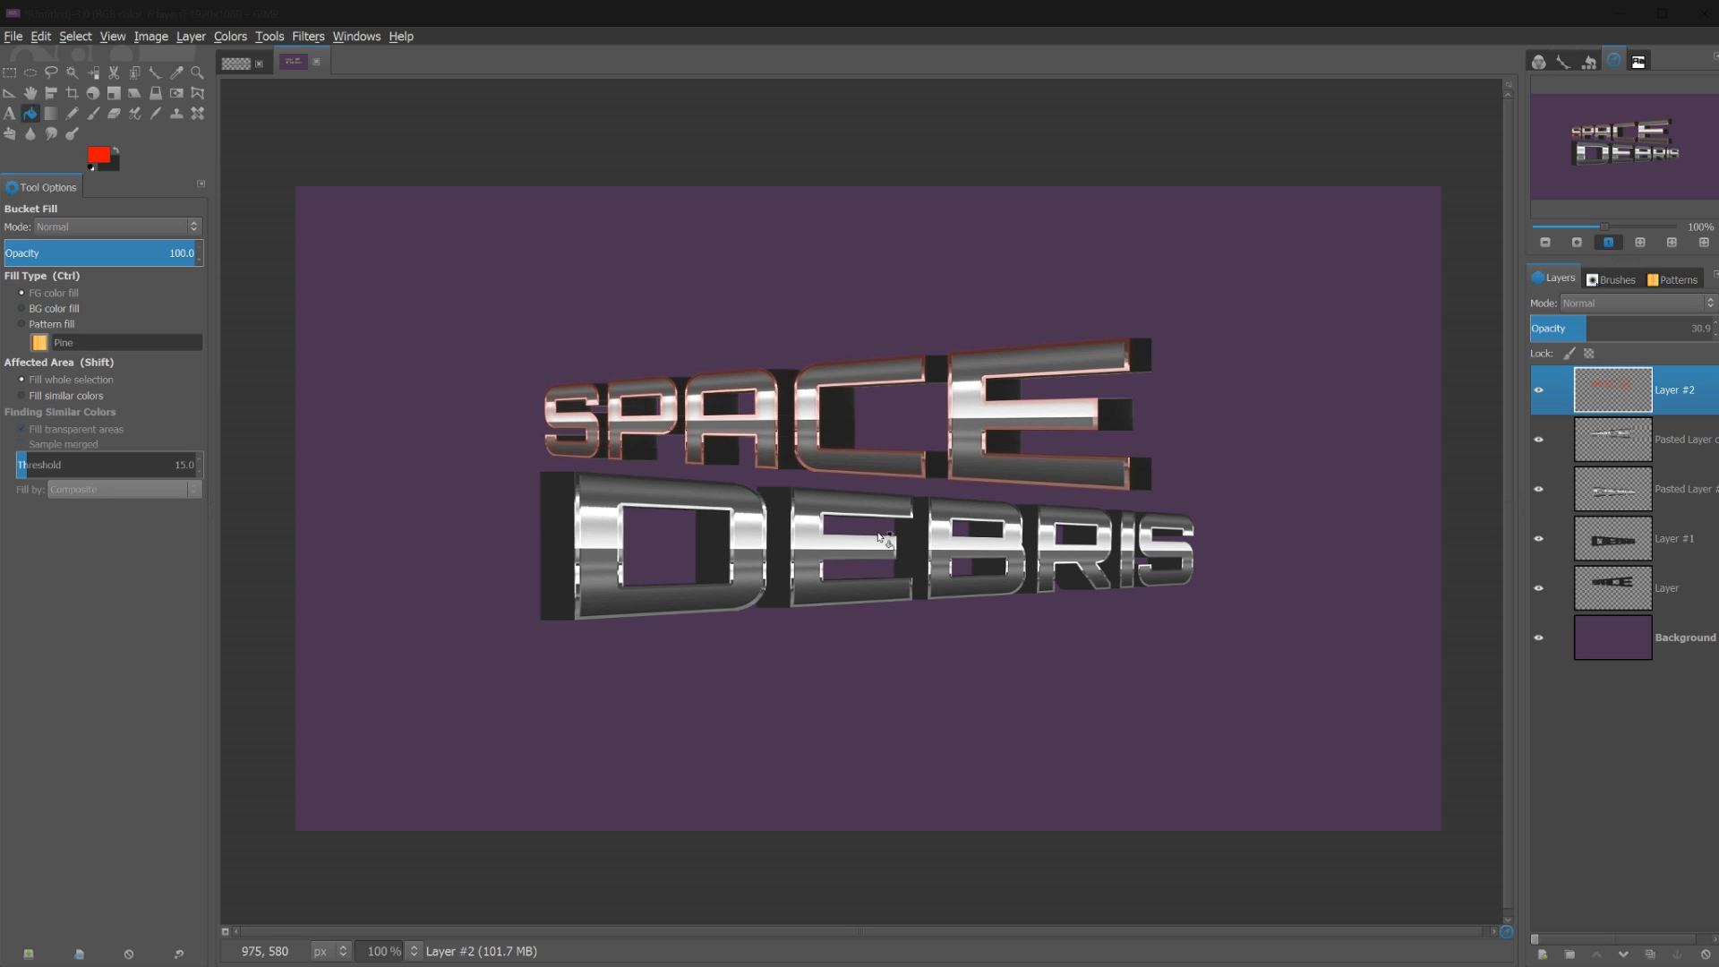
Turn the chrome DEBRIS layer's alpha into a selection and bucket-fill it with red on a new layer above
{"action": "left_click", "coordinate": [1610, 489]}
{"action": "right_click", "coordinate": [1610, 488]}
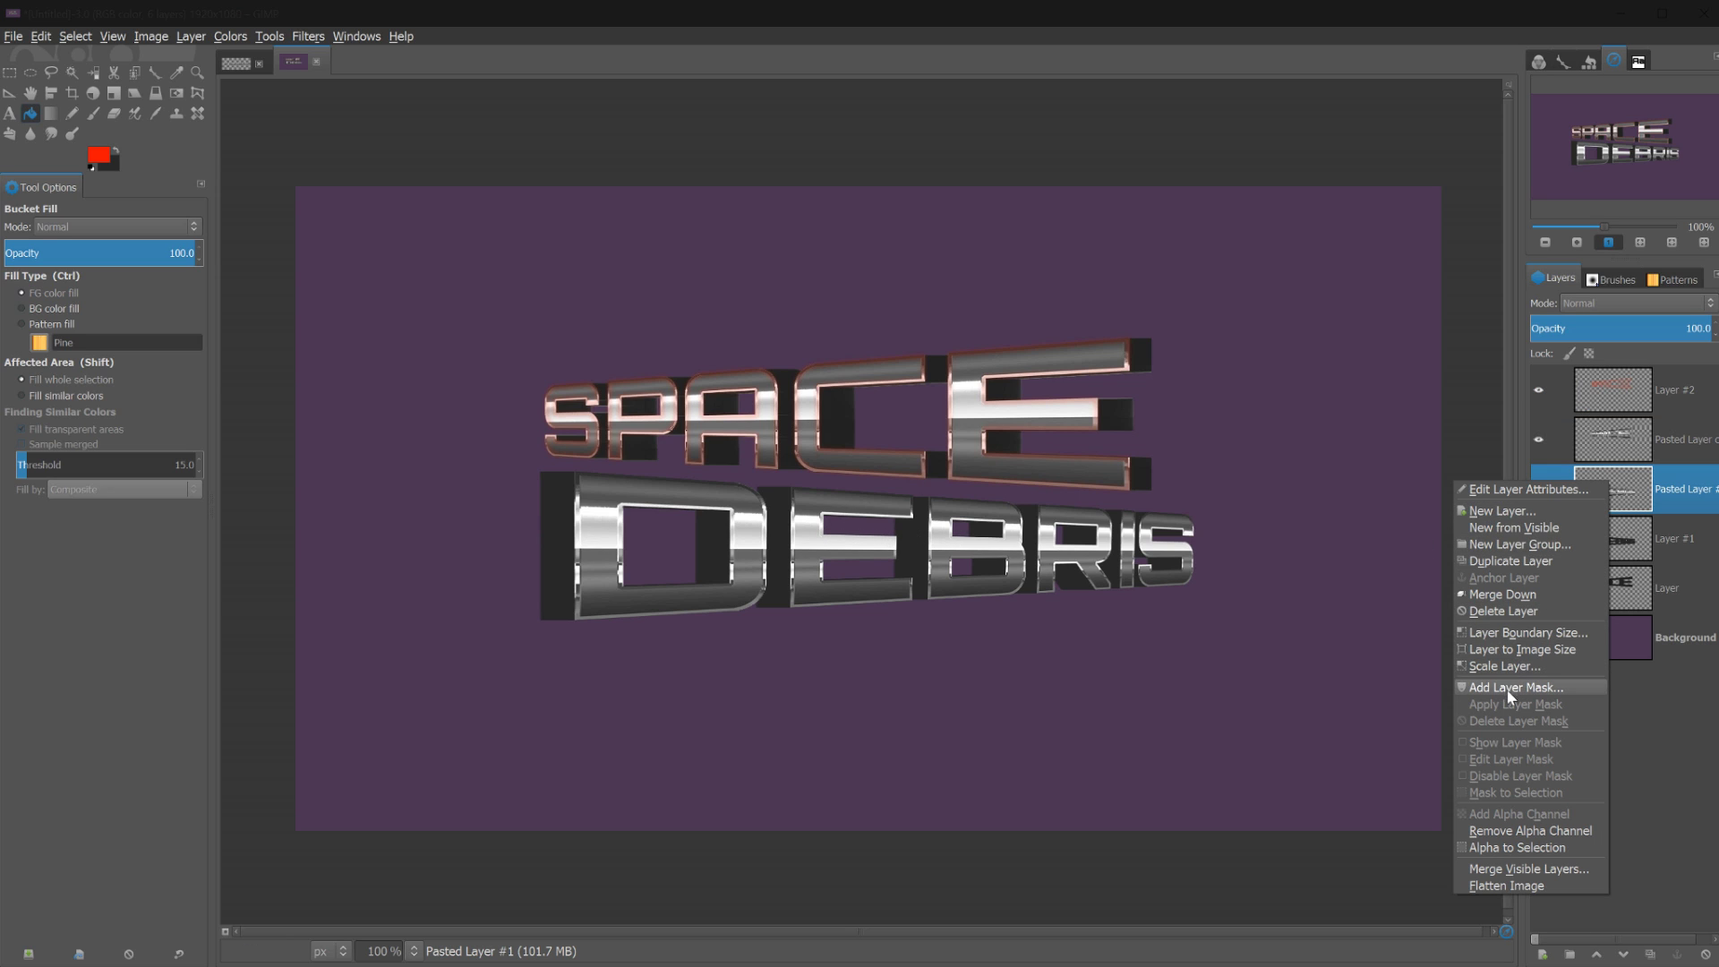
{"action": "left_click", "coordinate": [1521, 847]}
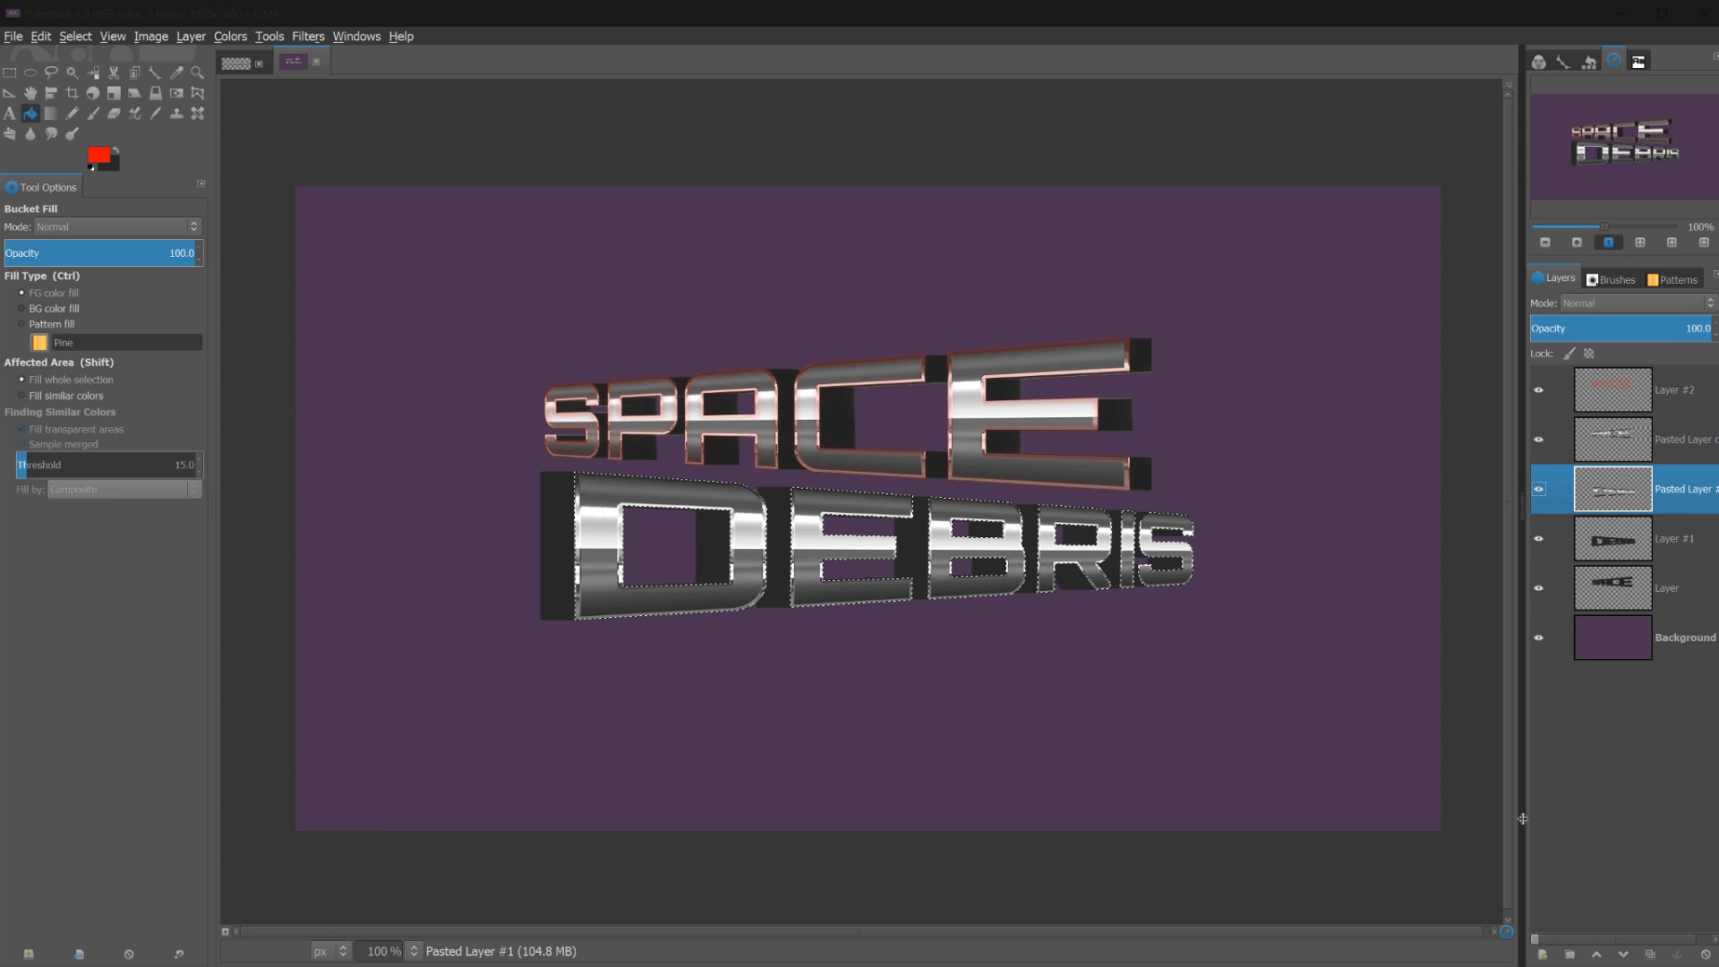
{"action": "key", "text": "shift+ctrl+n"}
{"action": "key", "text": "Return"}
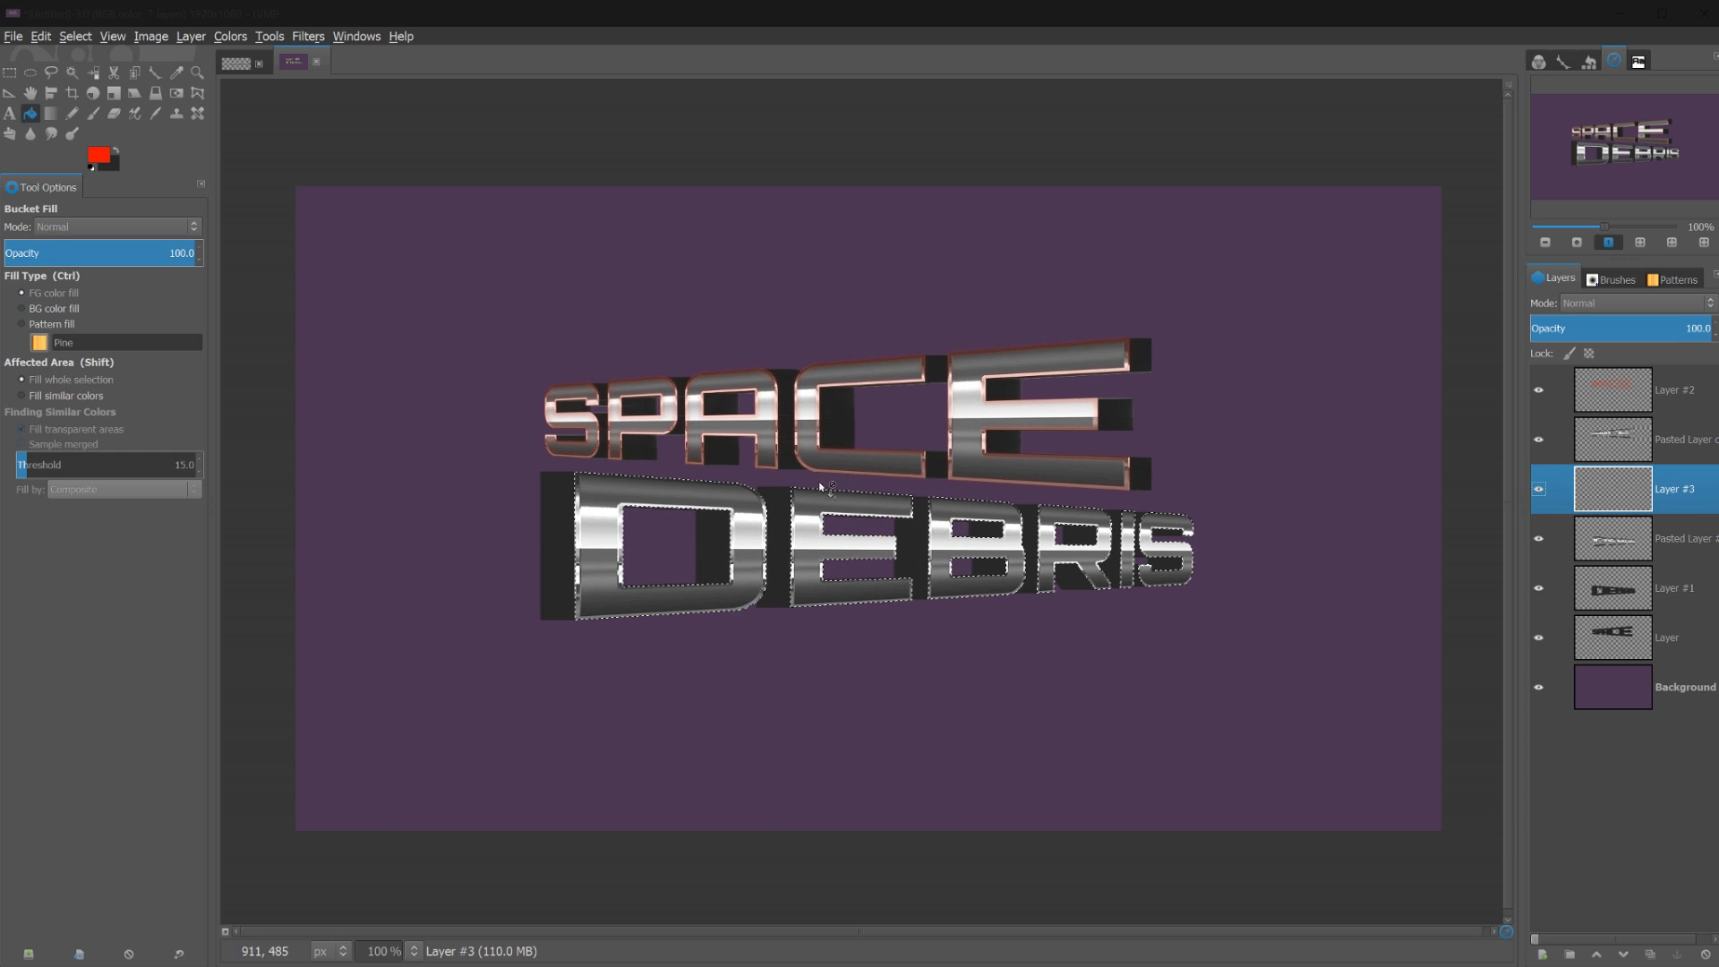
{"action": "left_click", "coordinate": [591, 544]}
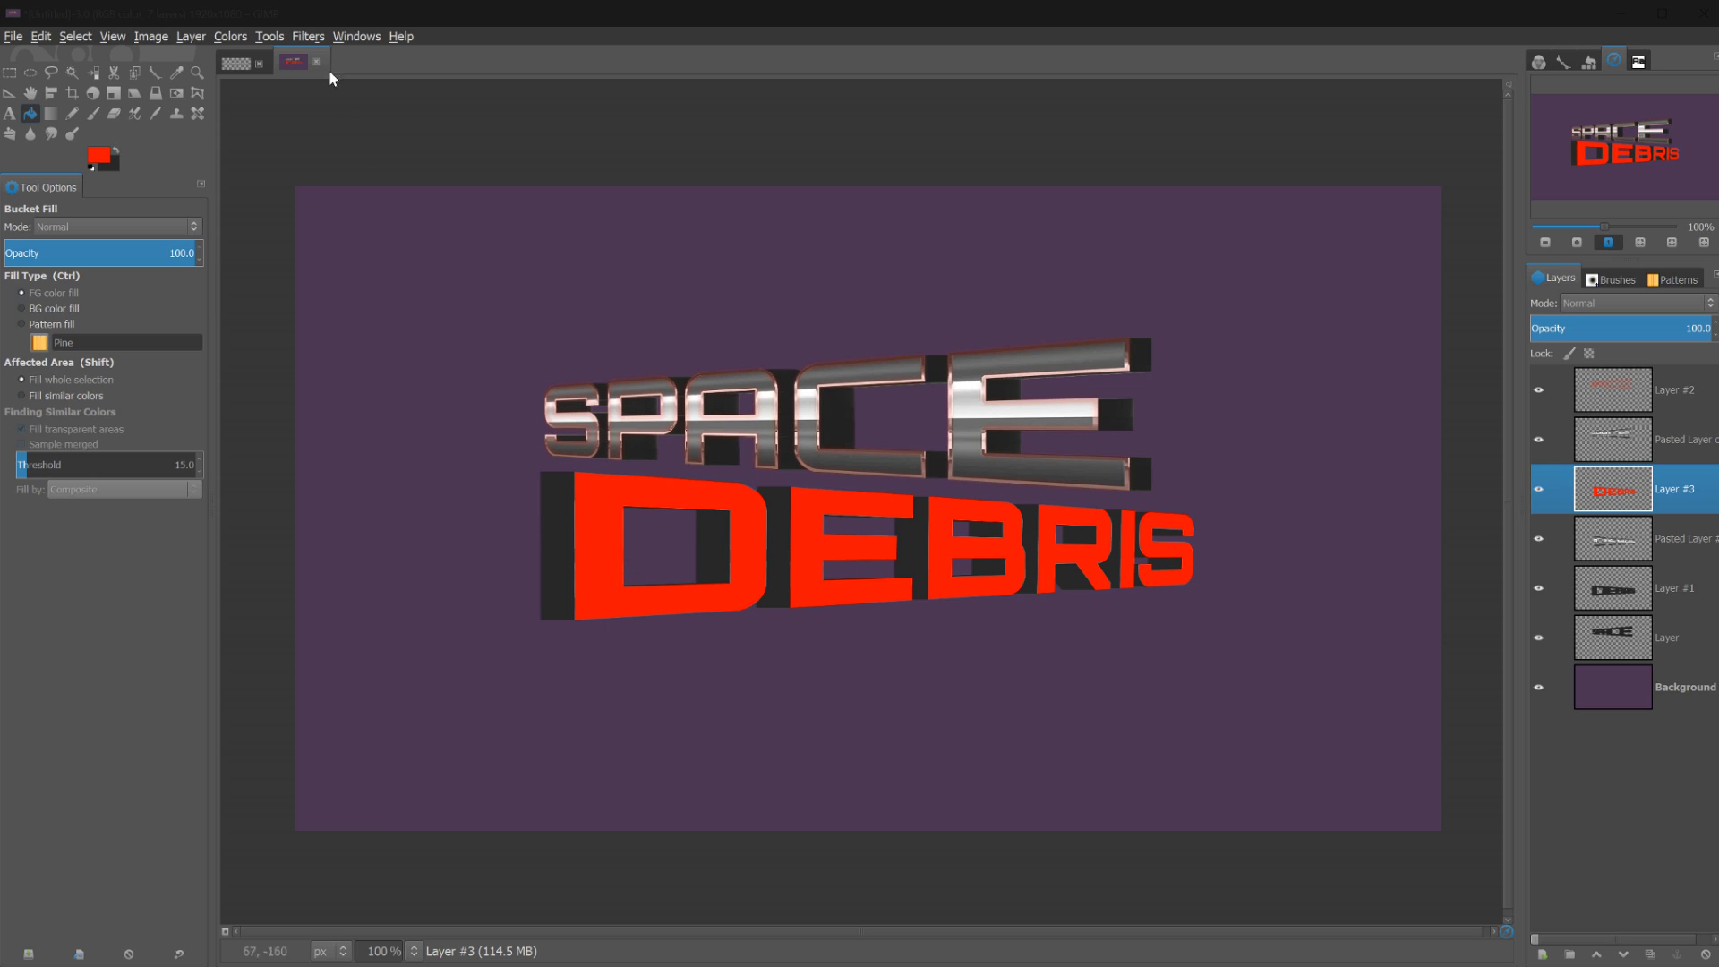
{"action": "left_click", "coordinate": [308, 36]}
{"action": "key", "text": "Escape"}
{"action": "right_click", "coordinate": [1622, 489]}
{"action": "key", "text": "Escape"}
Shrink the DEBRIS selection by 5 px, delete the red inside it to leave an outline, and clear the selection
{"action": "left_click", "coordinate": [230, 36]}
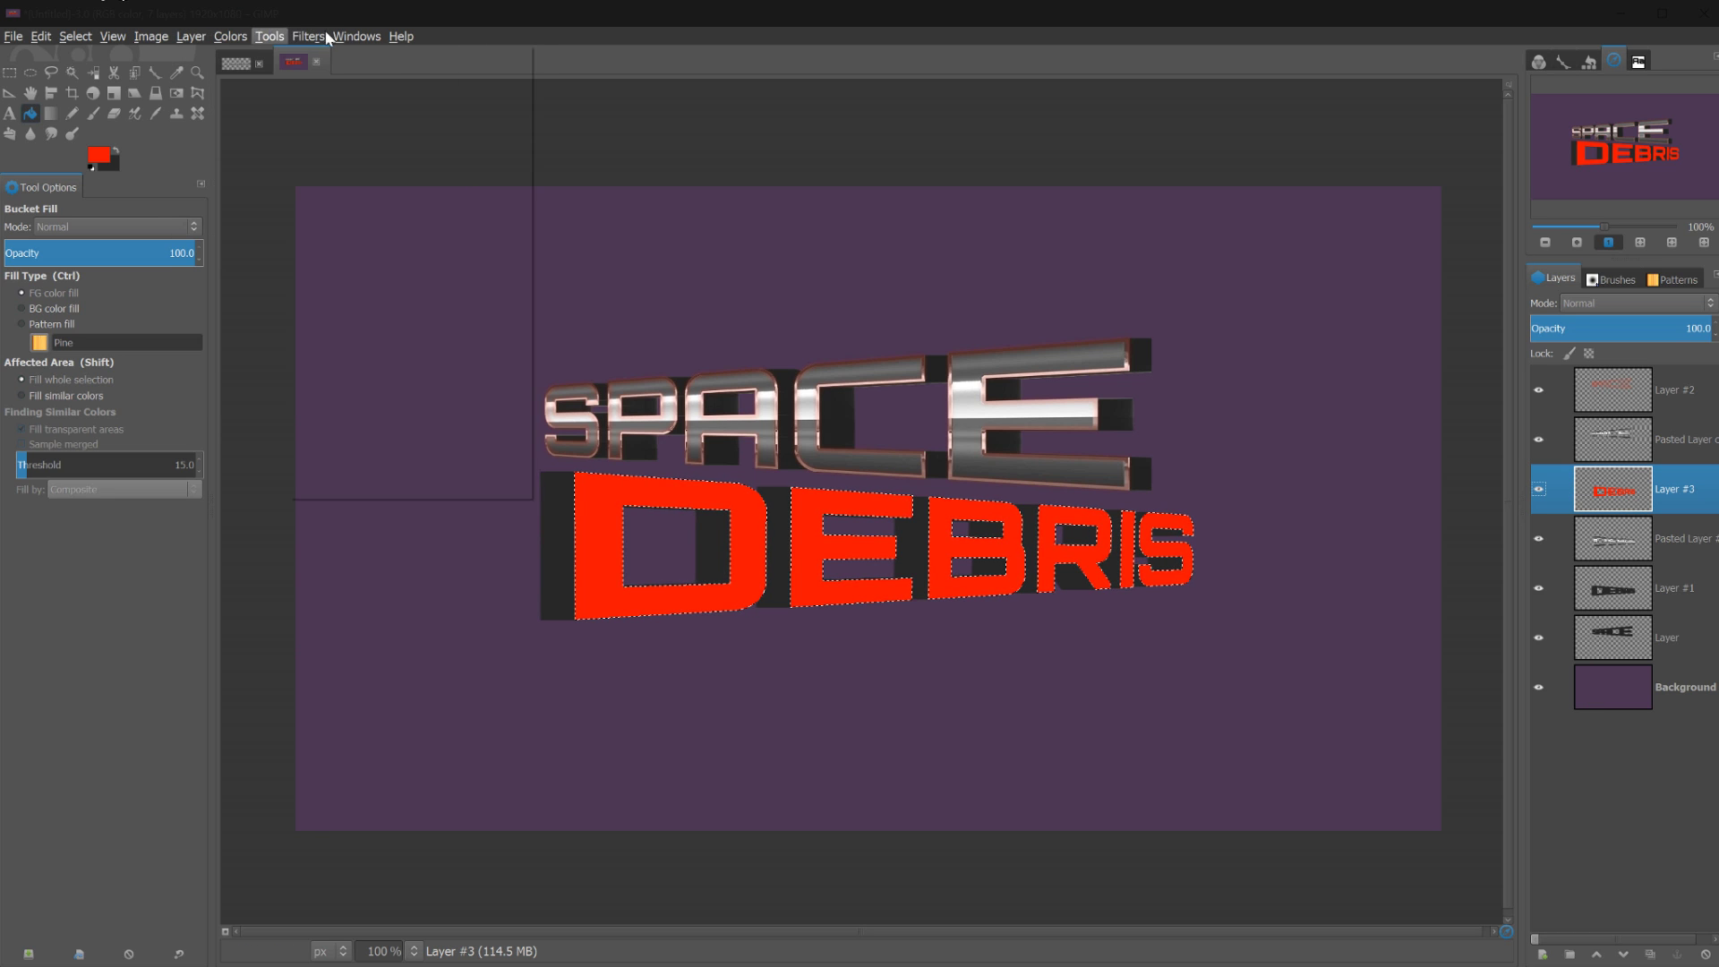
{"action": "mouse_move", "coordinate": [79, 37]}
{"action": "left_click", "coordinate": [112, 211]}
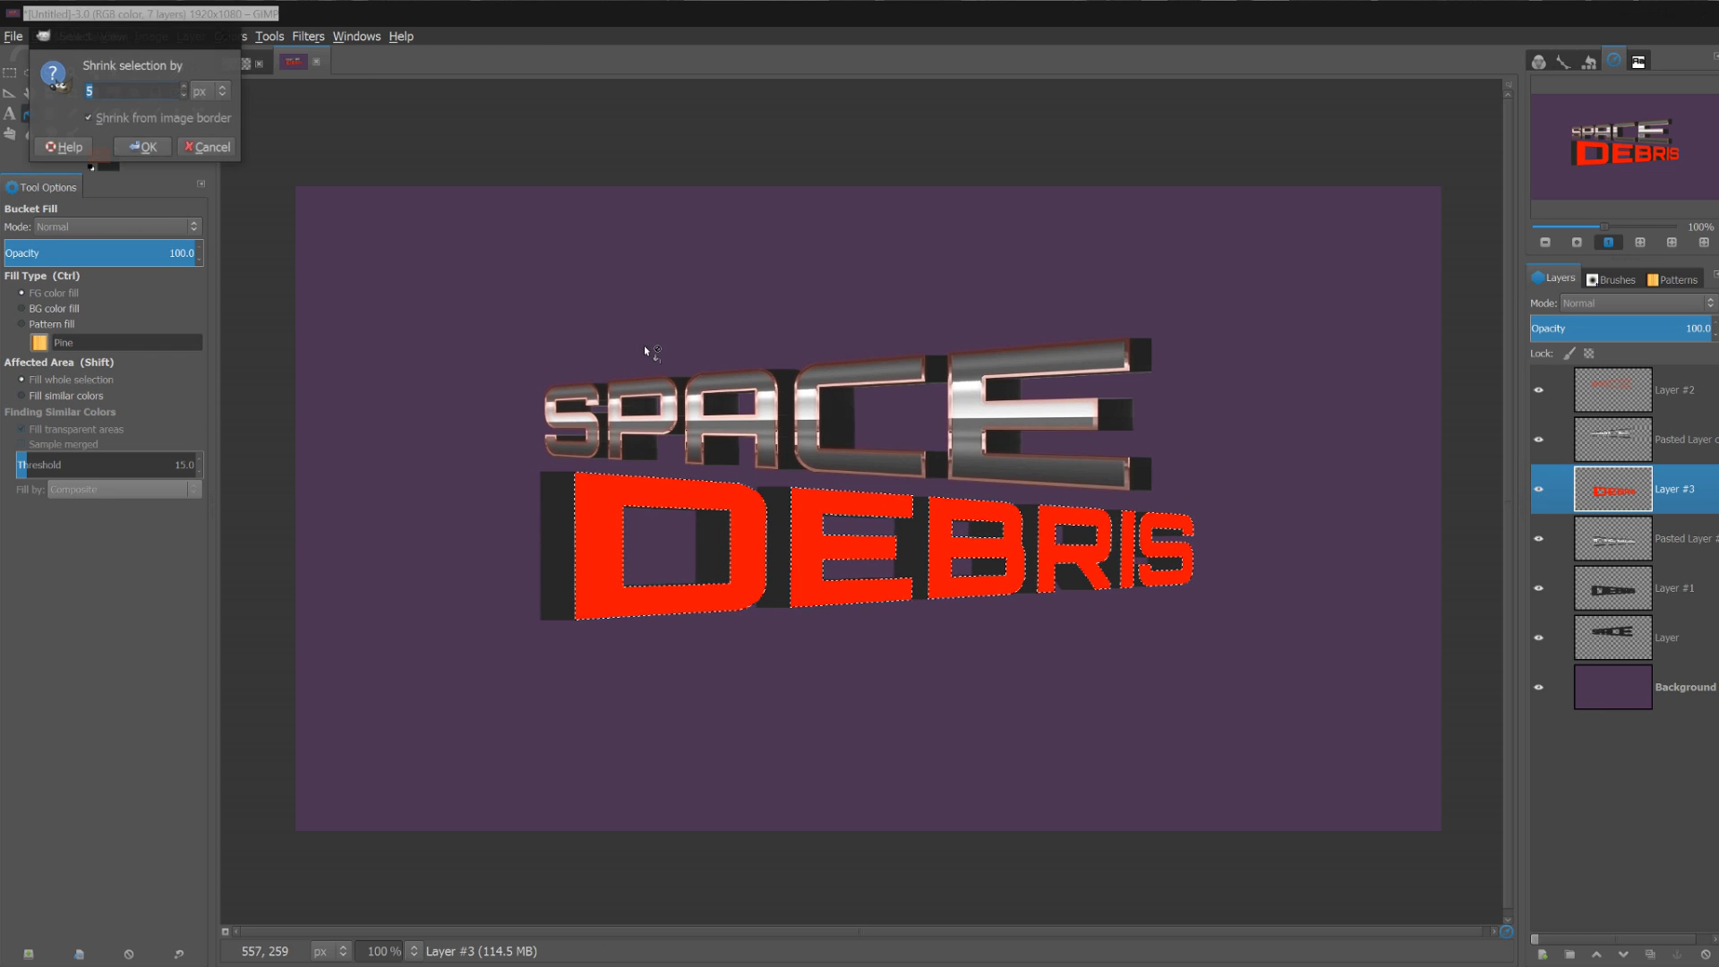
{"action": "left_click", "coordinate": [157, 151]}
{"action": "key", "text": "Delete"}
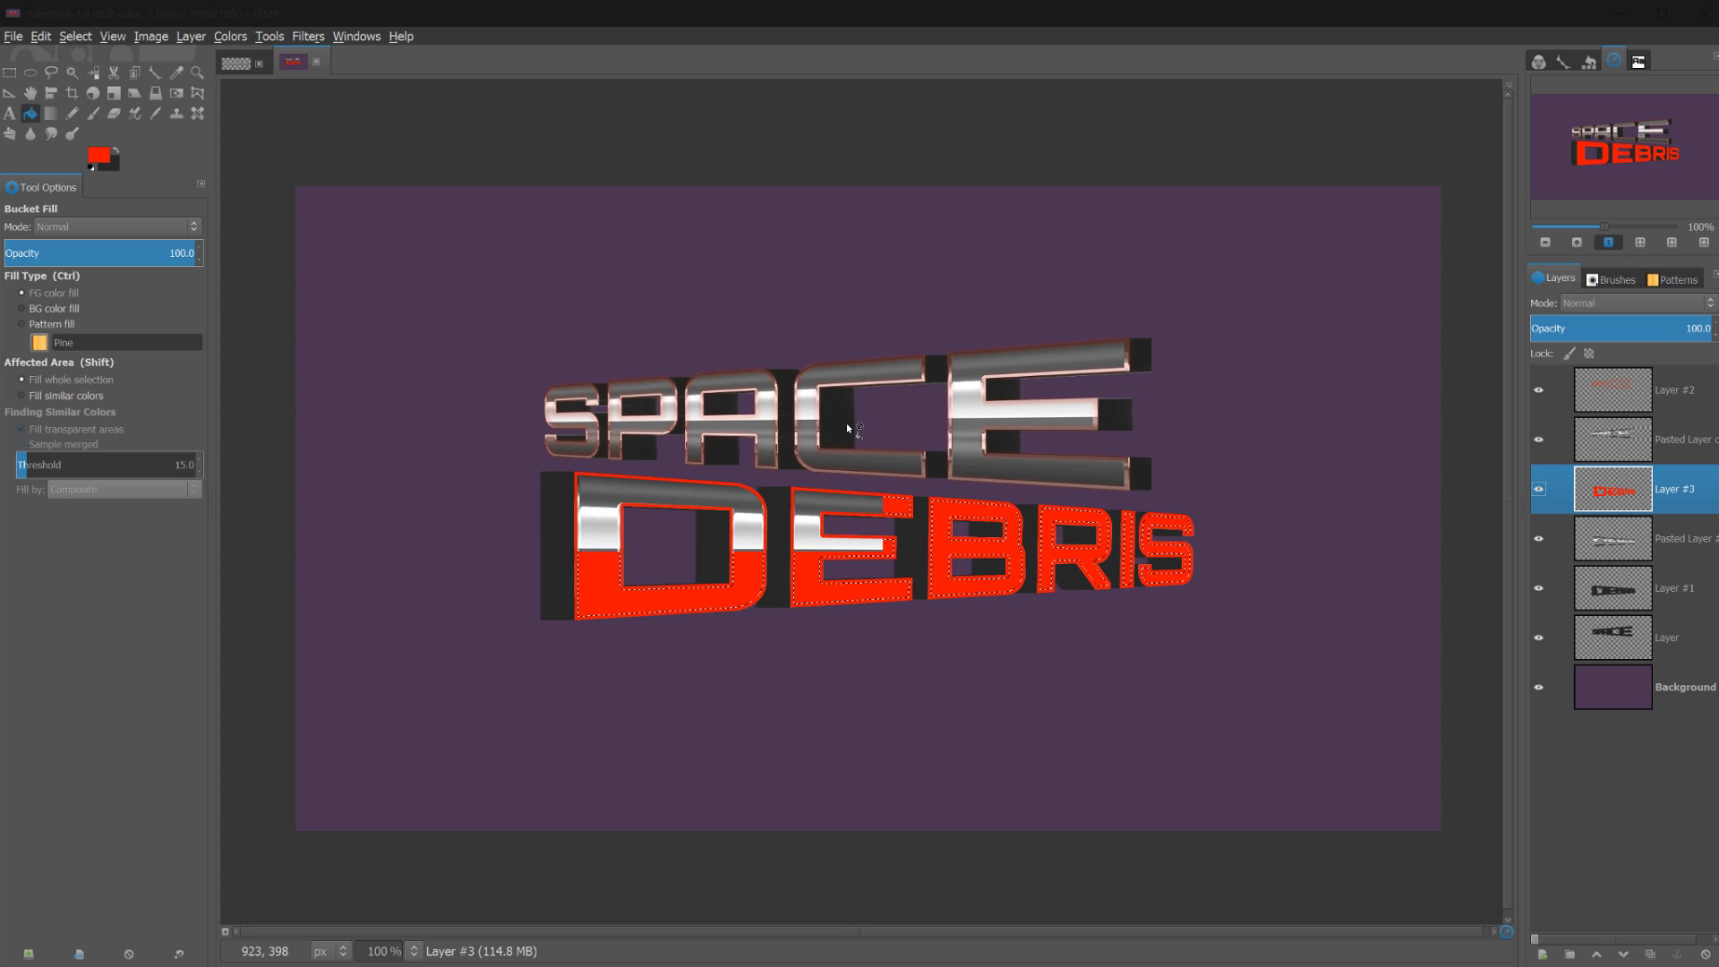
{"action": "key", "text": "ctrl+shift+a"}
Repeat the Gaussian blur on the red DEBRIS outline and lower its layer opacity to about 28
{"action": "left_click", "coordinate": [308, 37]}
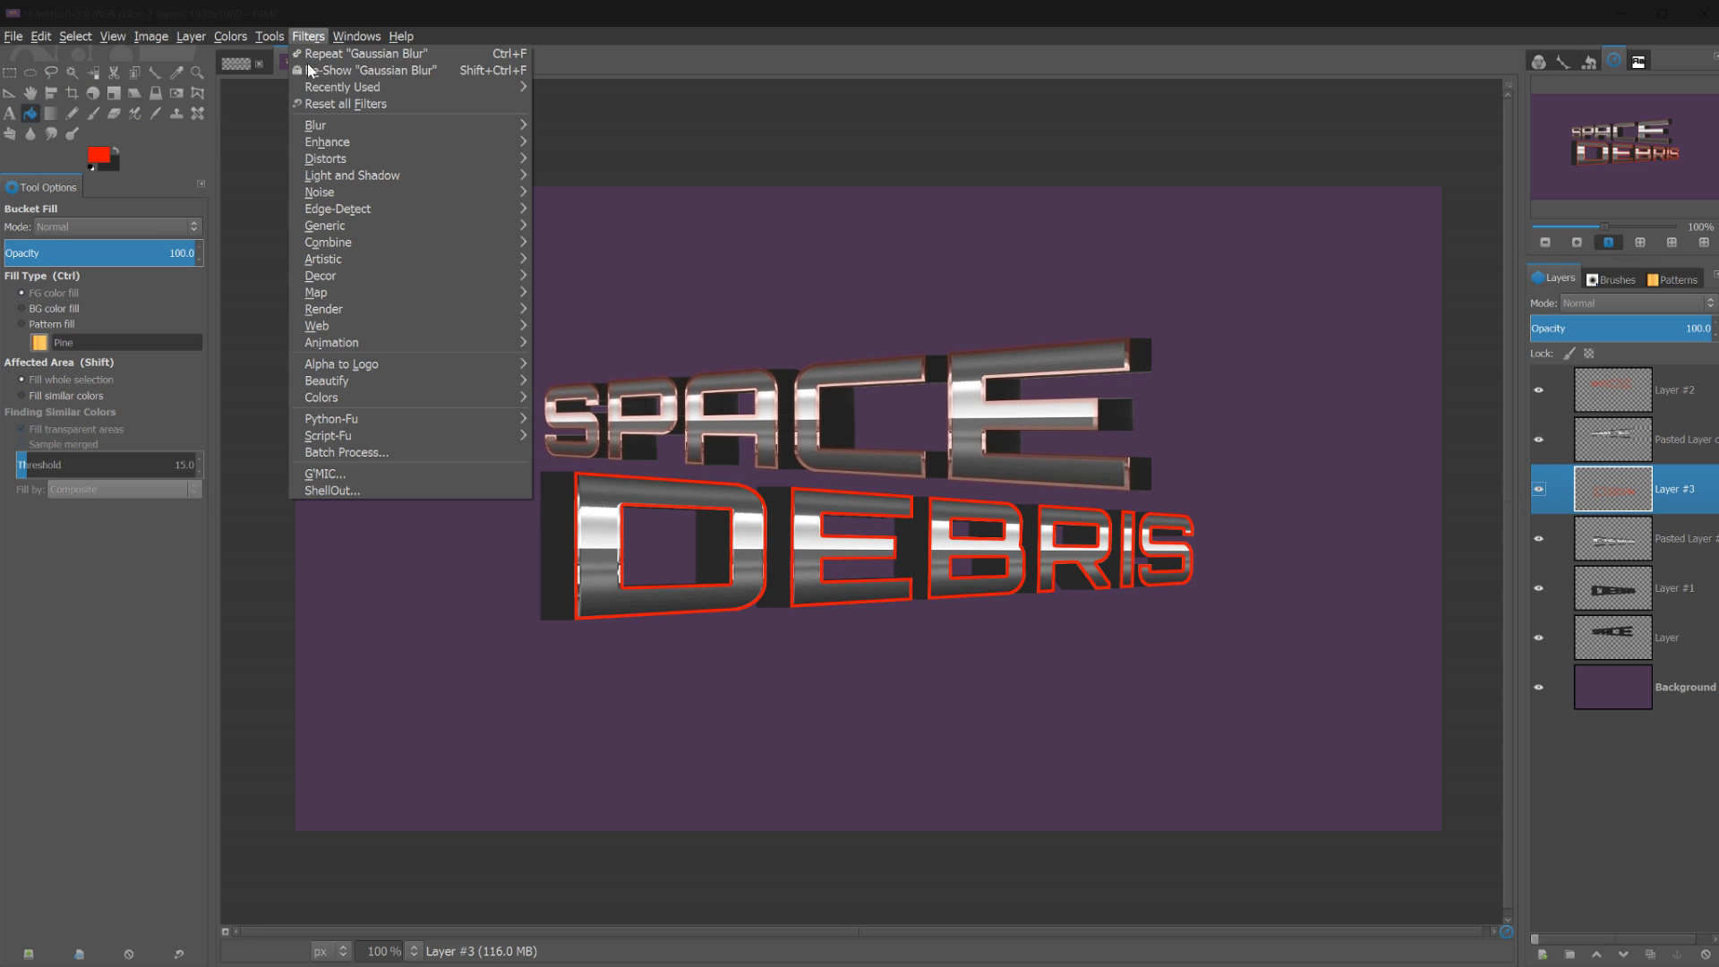
{"action": "left_click", "coordinate": [367, 53]}
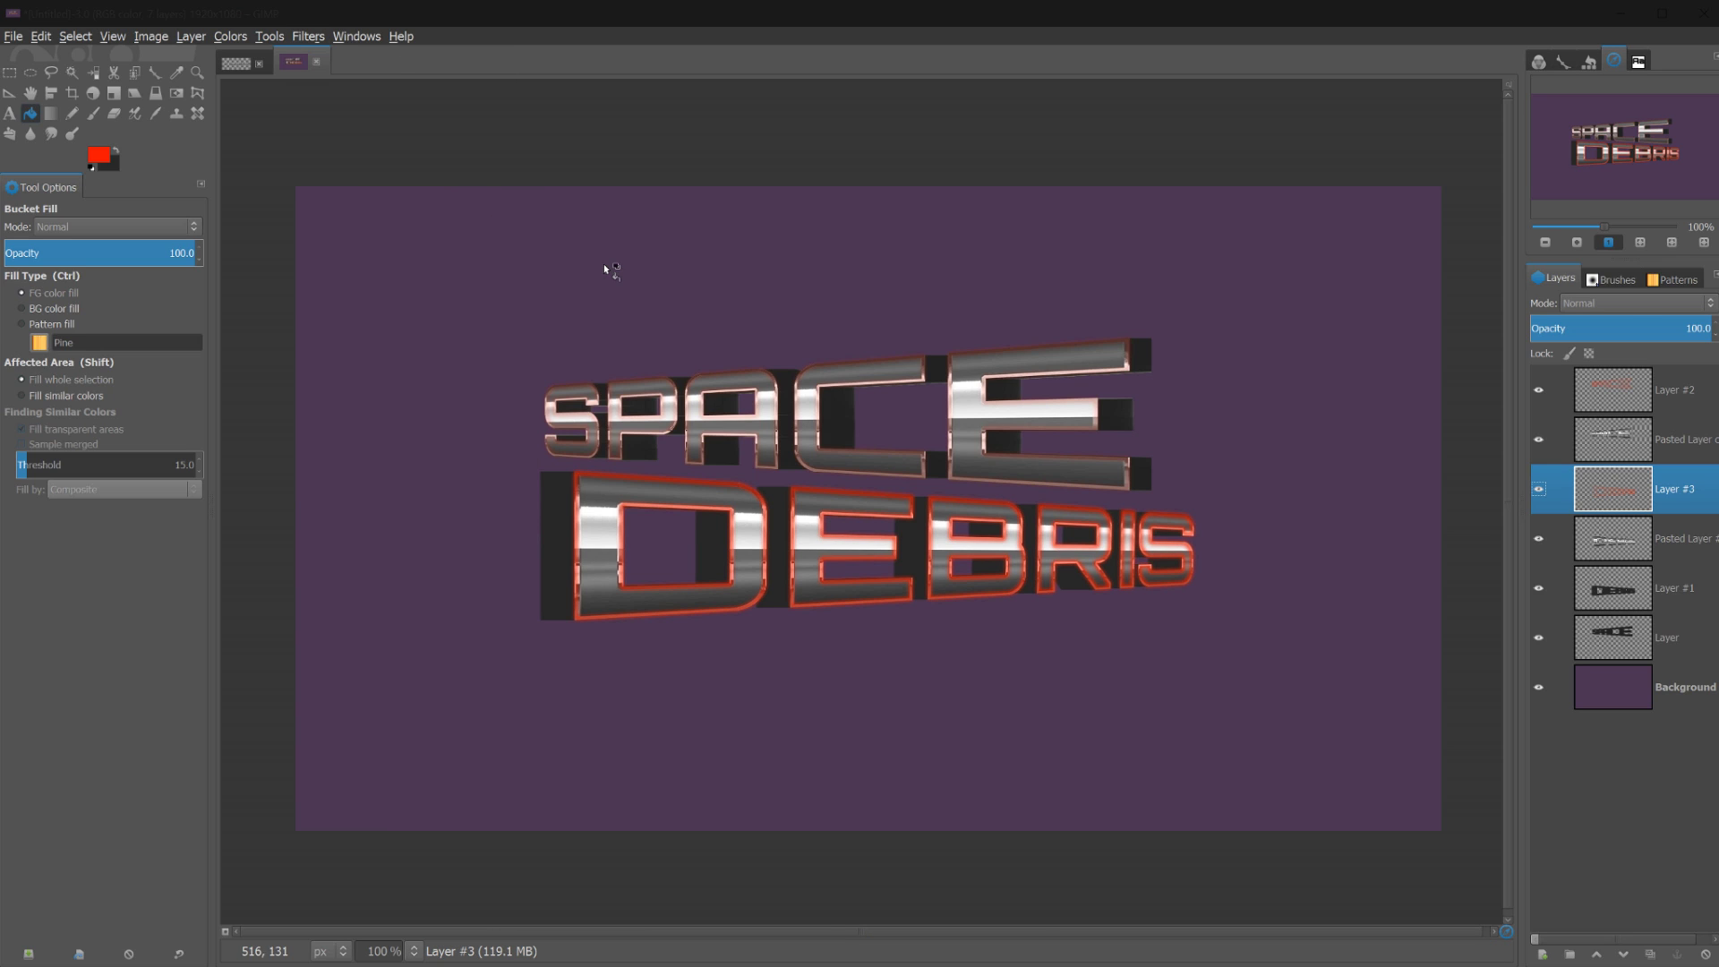
{"action": "left_click_drag", "start_coordinate": [1704, 322], "coordinate": [1577, 324]}
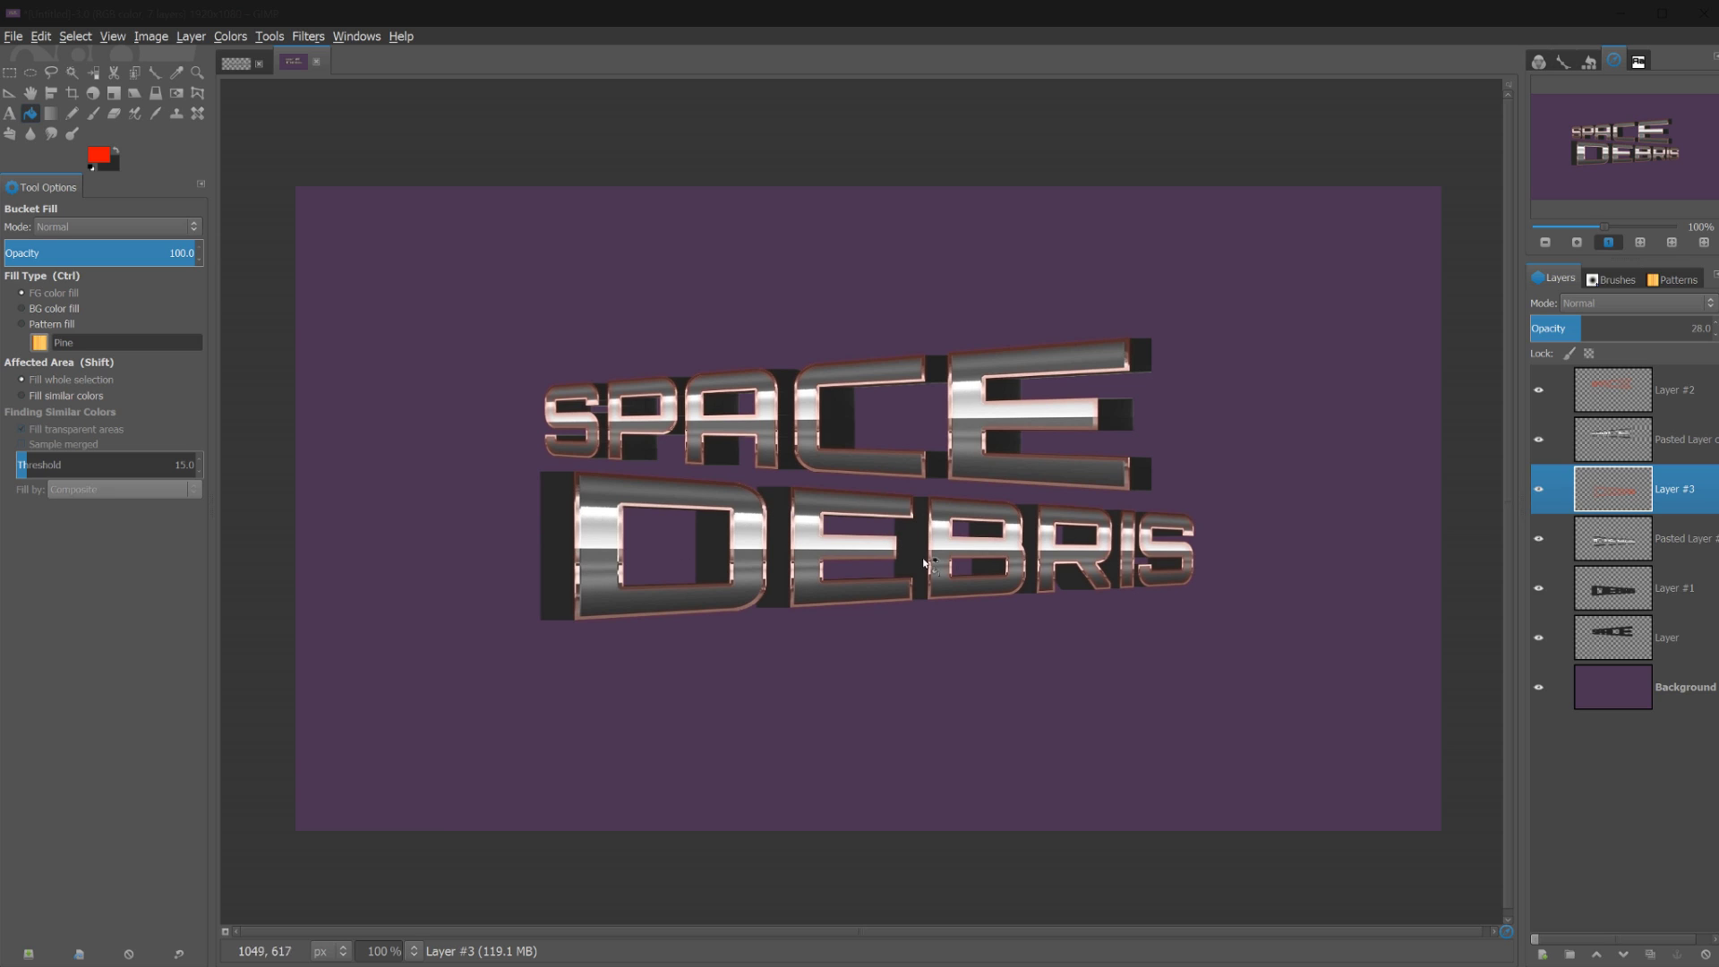
Darken the DEBRIS extrusion layer by setting its brightness to -47
{"action": "left_click", "coordinate": [1607, 589]}
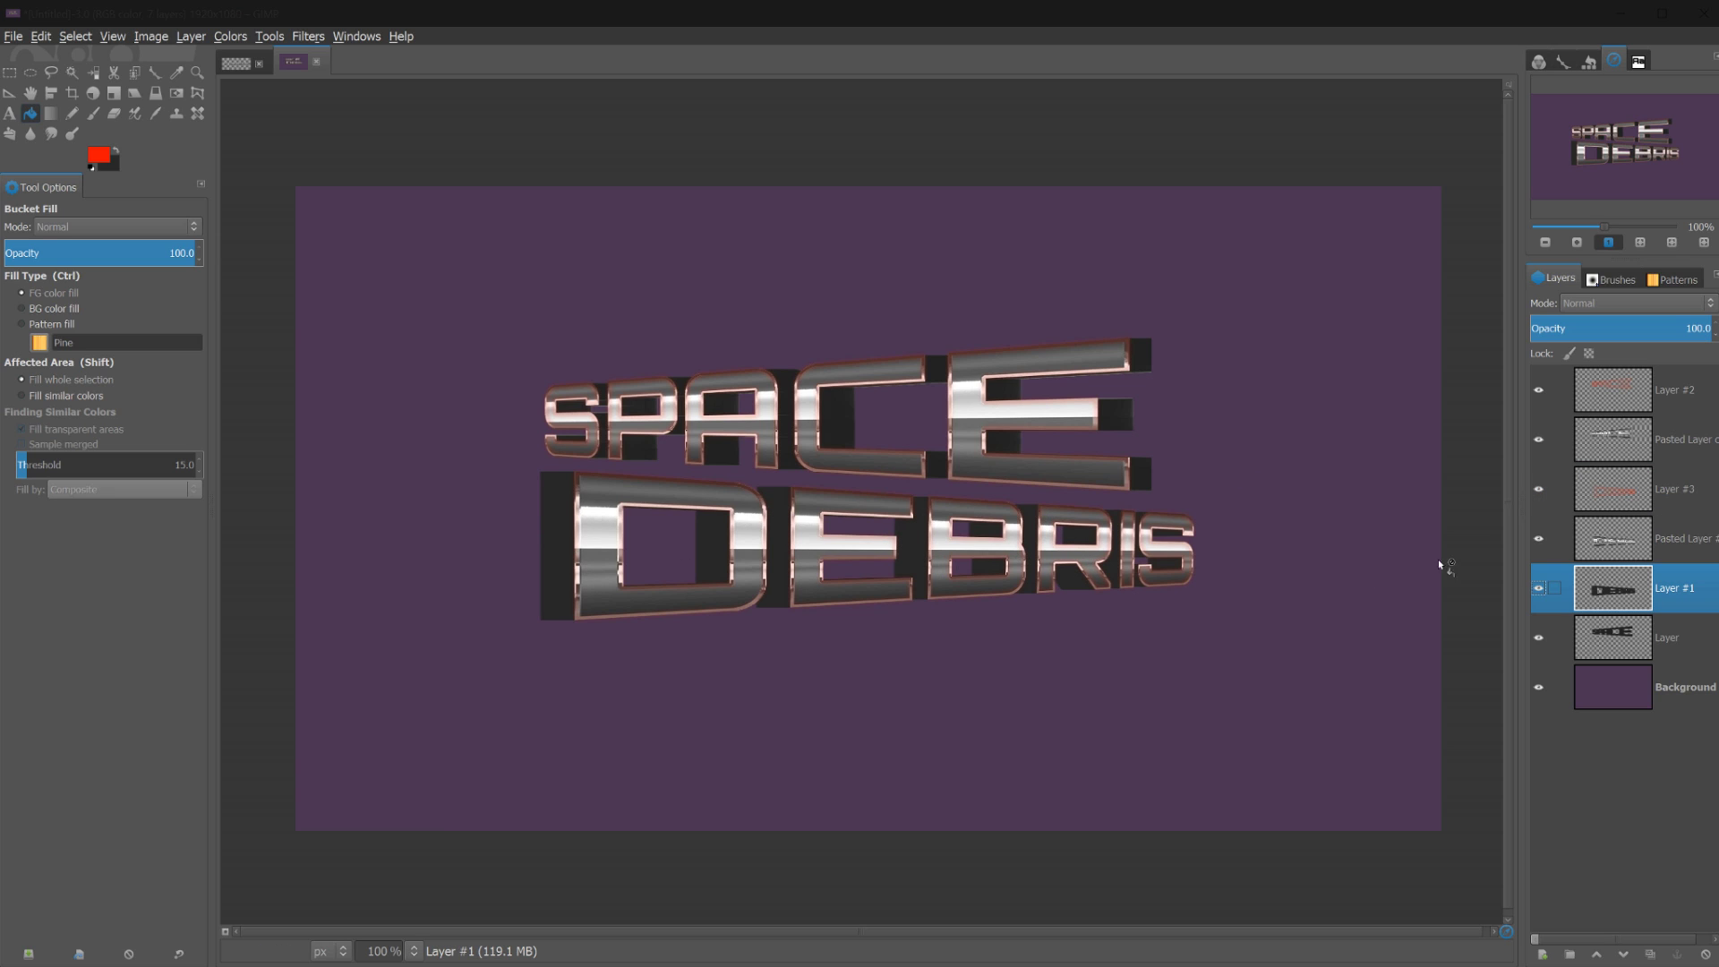
{"action": "left_click", "coordinate": [228, 36]}
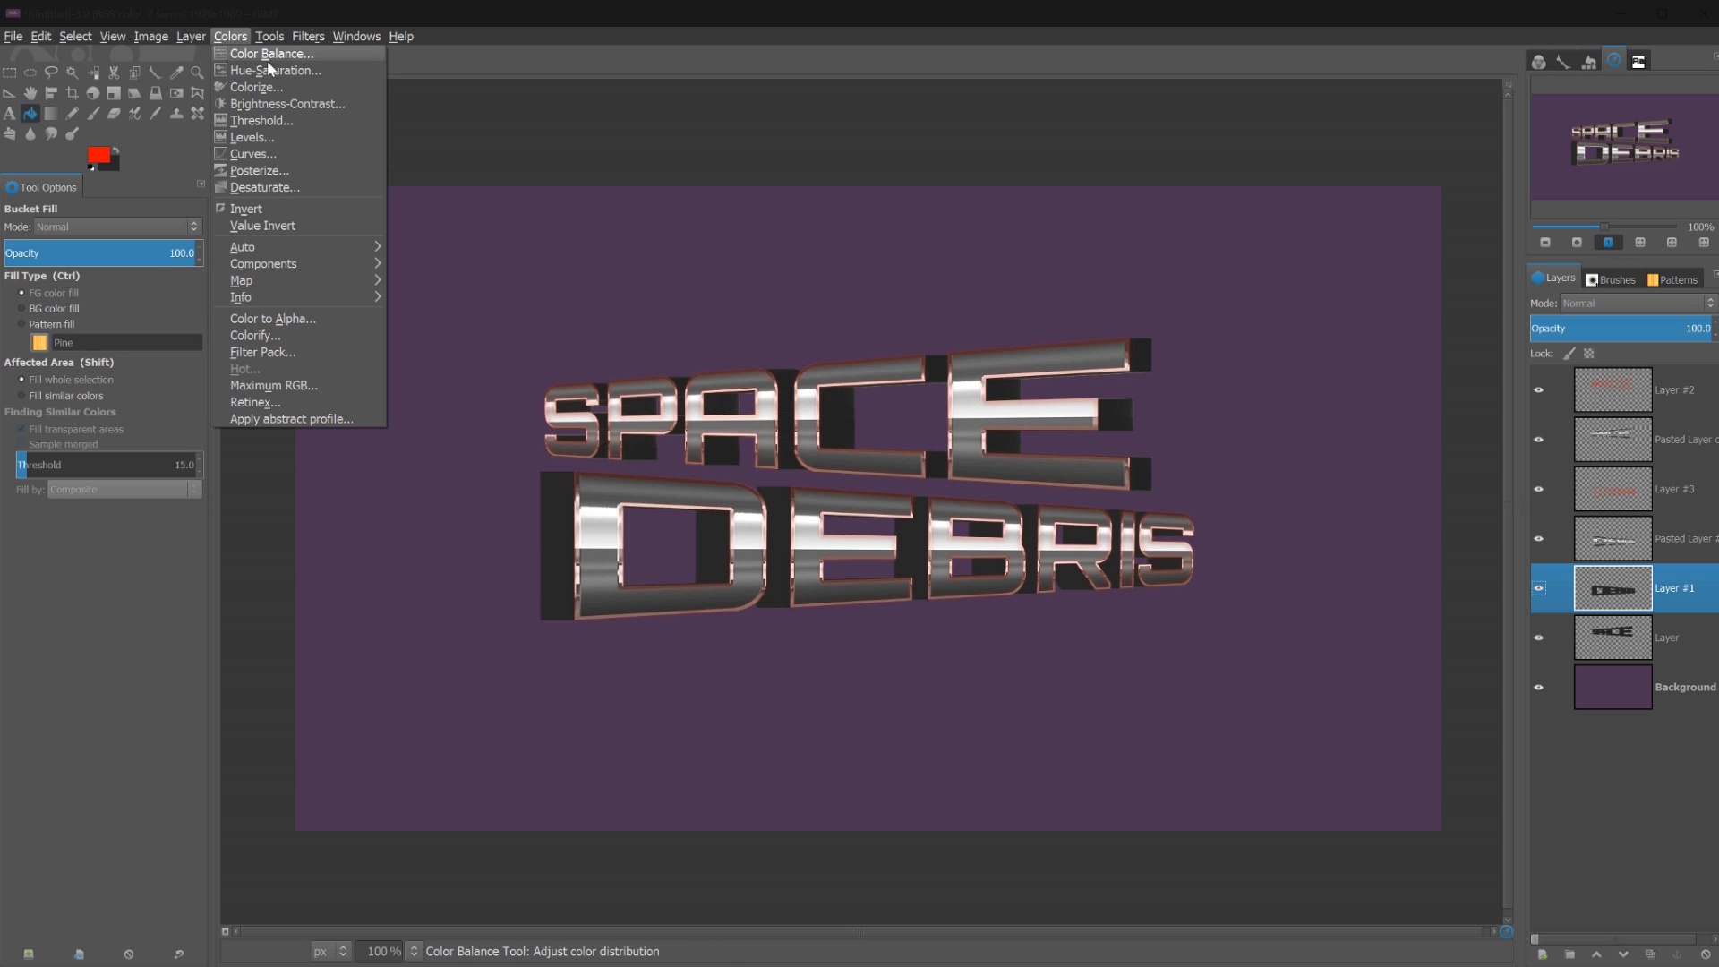
{"action": "left_click", "coordinate": [268, 103]}
{"action": "left_click_drag", "start_coordinate": [251, 120], "coordinate": [215, 121]}
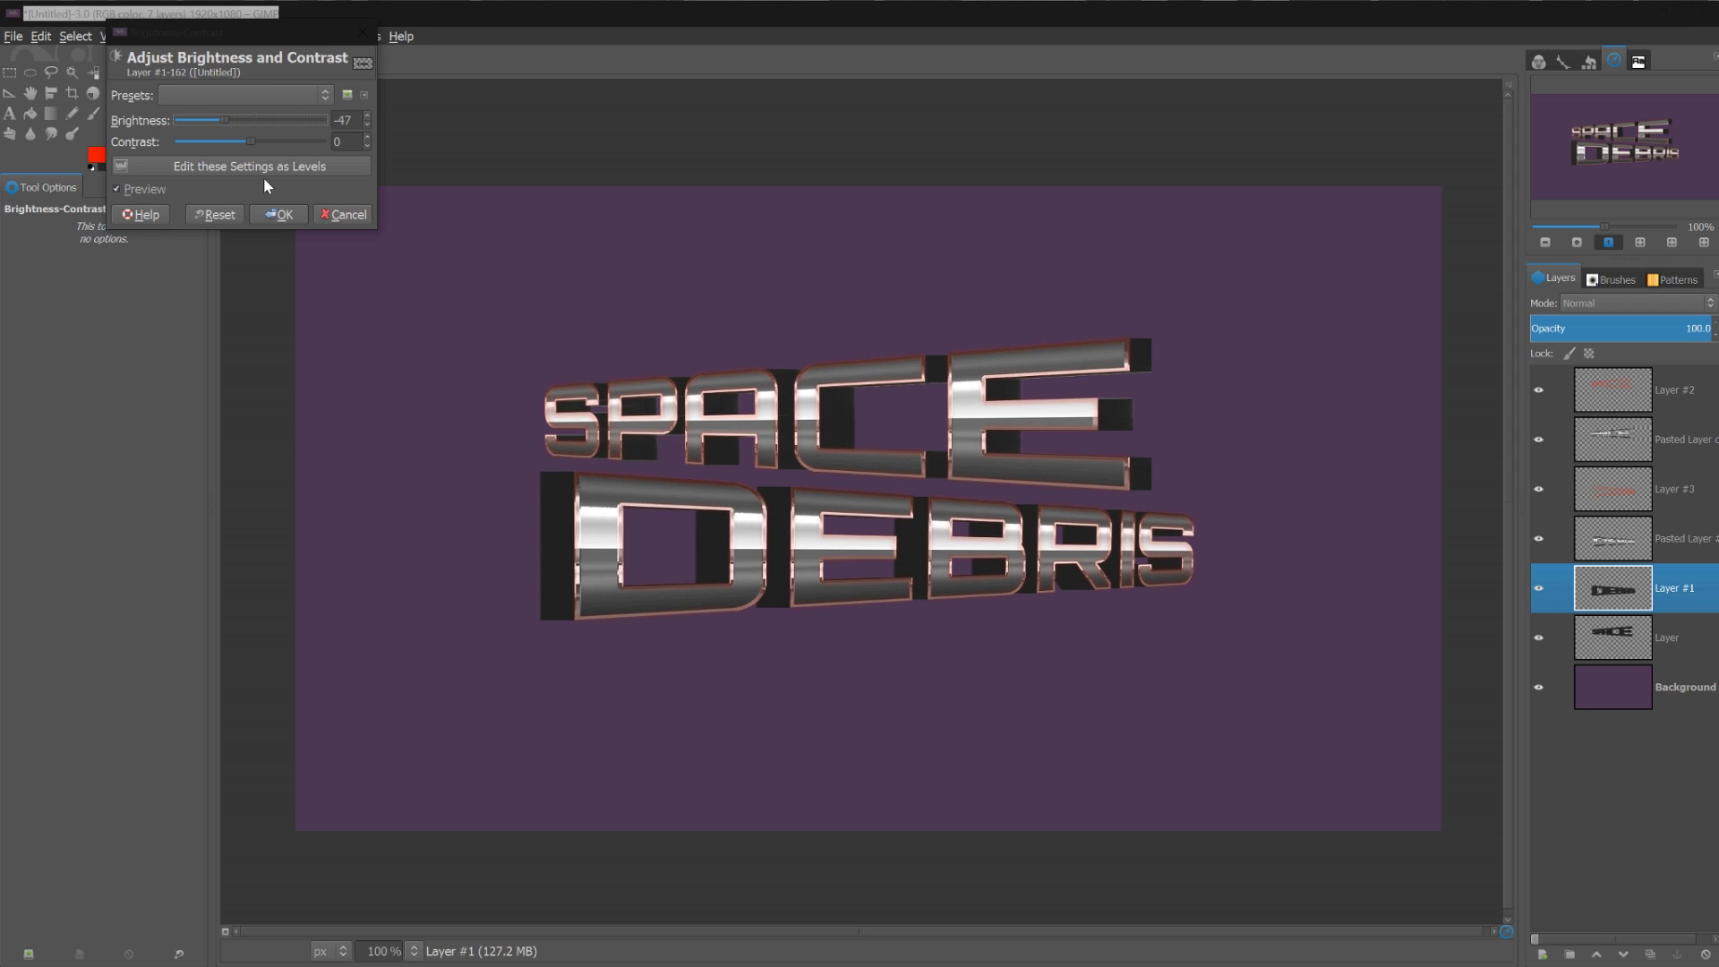
{"action": "left_click", "coordinate": [279, 214]}
Darken the SPACE extrusion layer by setting its brightness to -51
{"action": "key", "text": "Page_Down"}
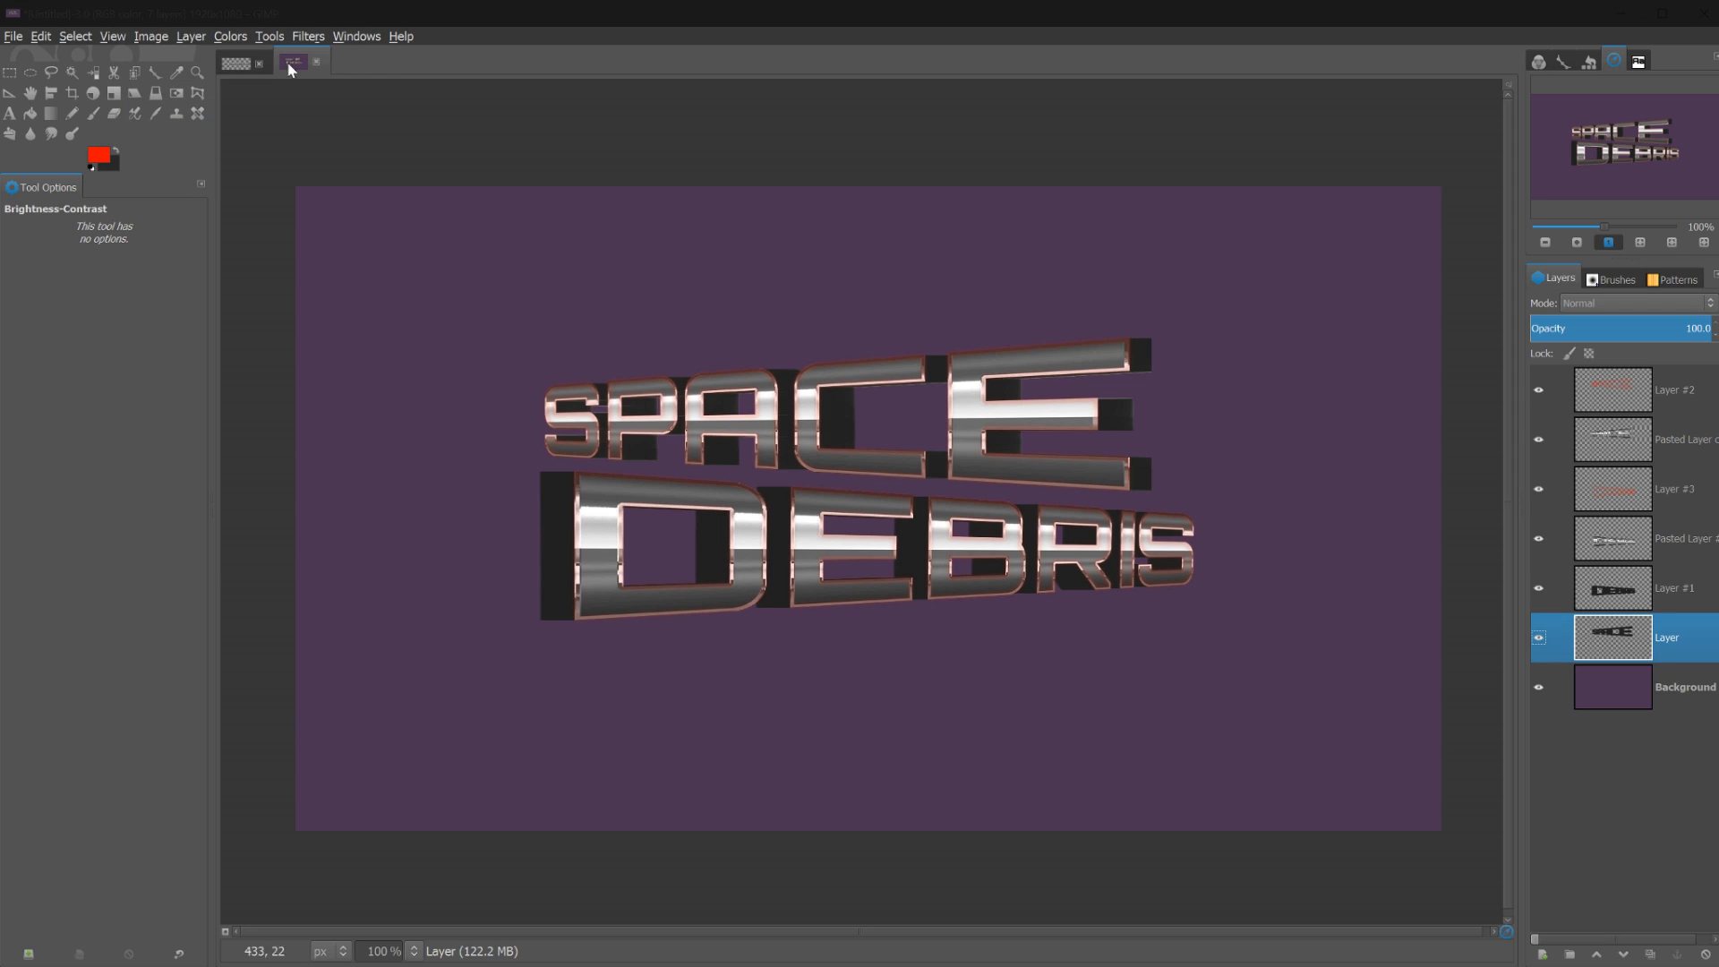
{"action": "left_click", "coordinate": [224, 36]}
{"action": "left_click", "coordinate": [254, 95]}
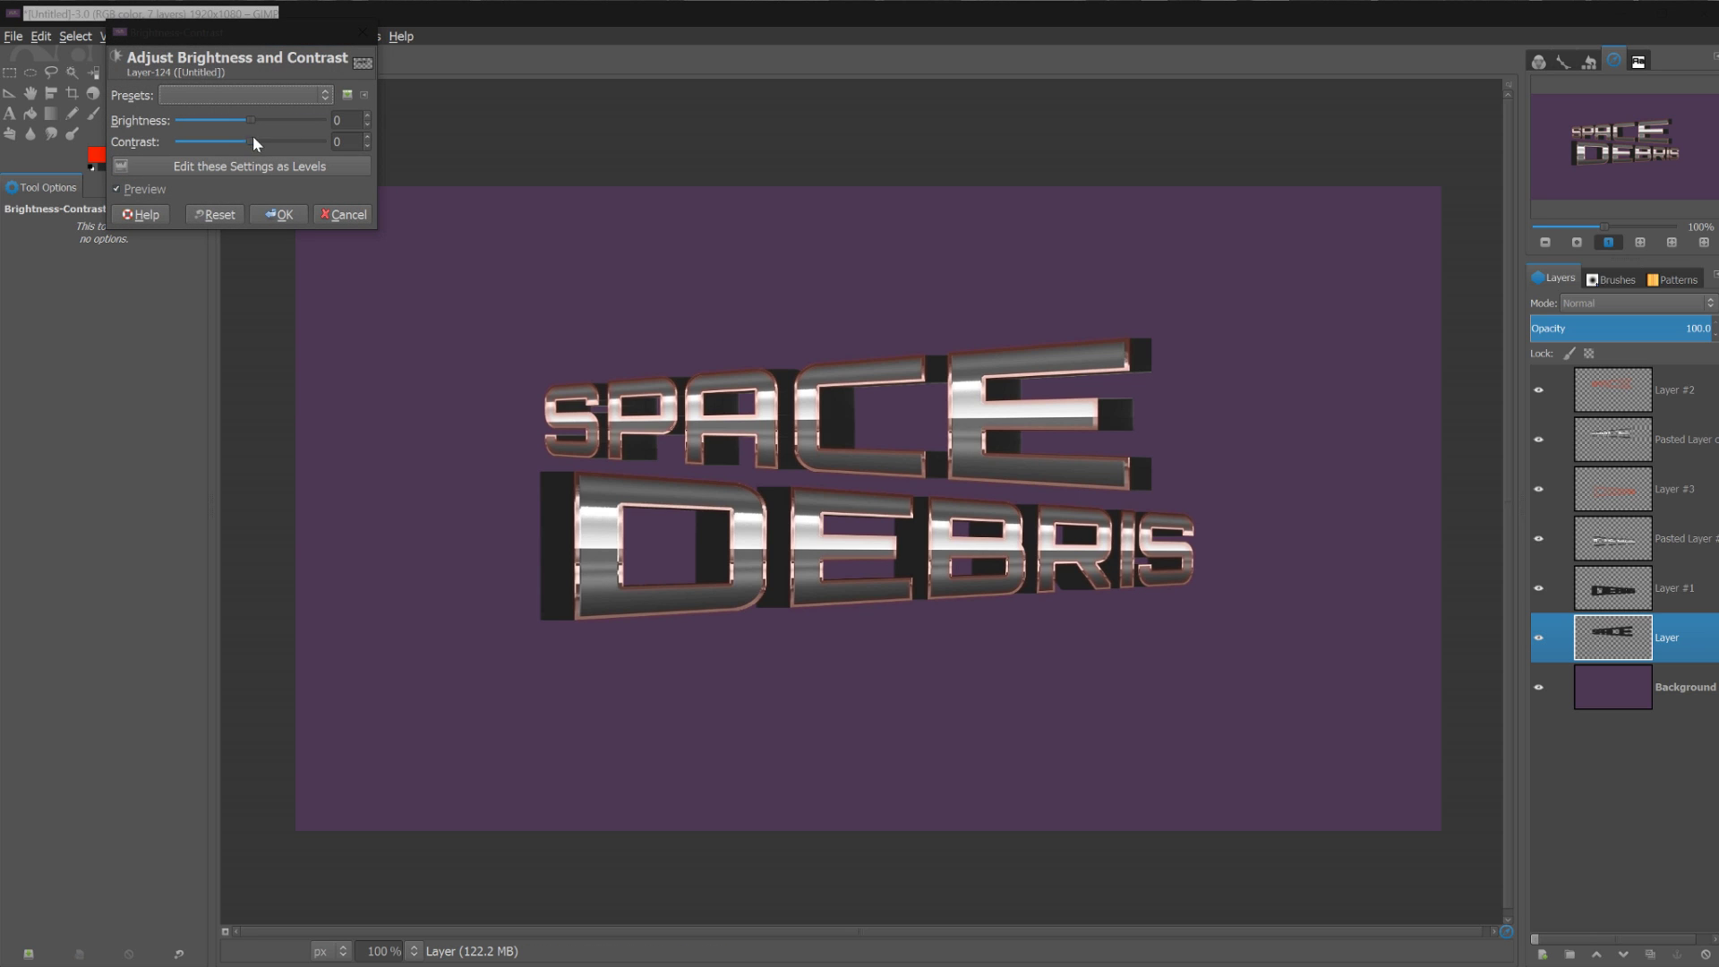
{"action": "left_click_drag", "start_coordinate": [245, 122], "coordinate": [227, 125]}
{"action": "left_click", "coordinate": [278, 214]}
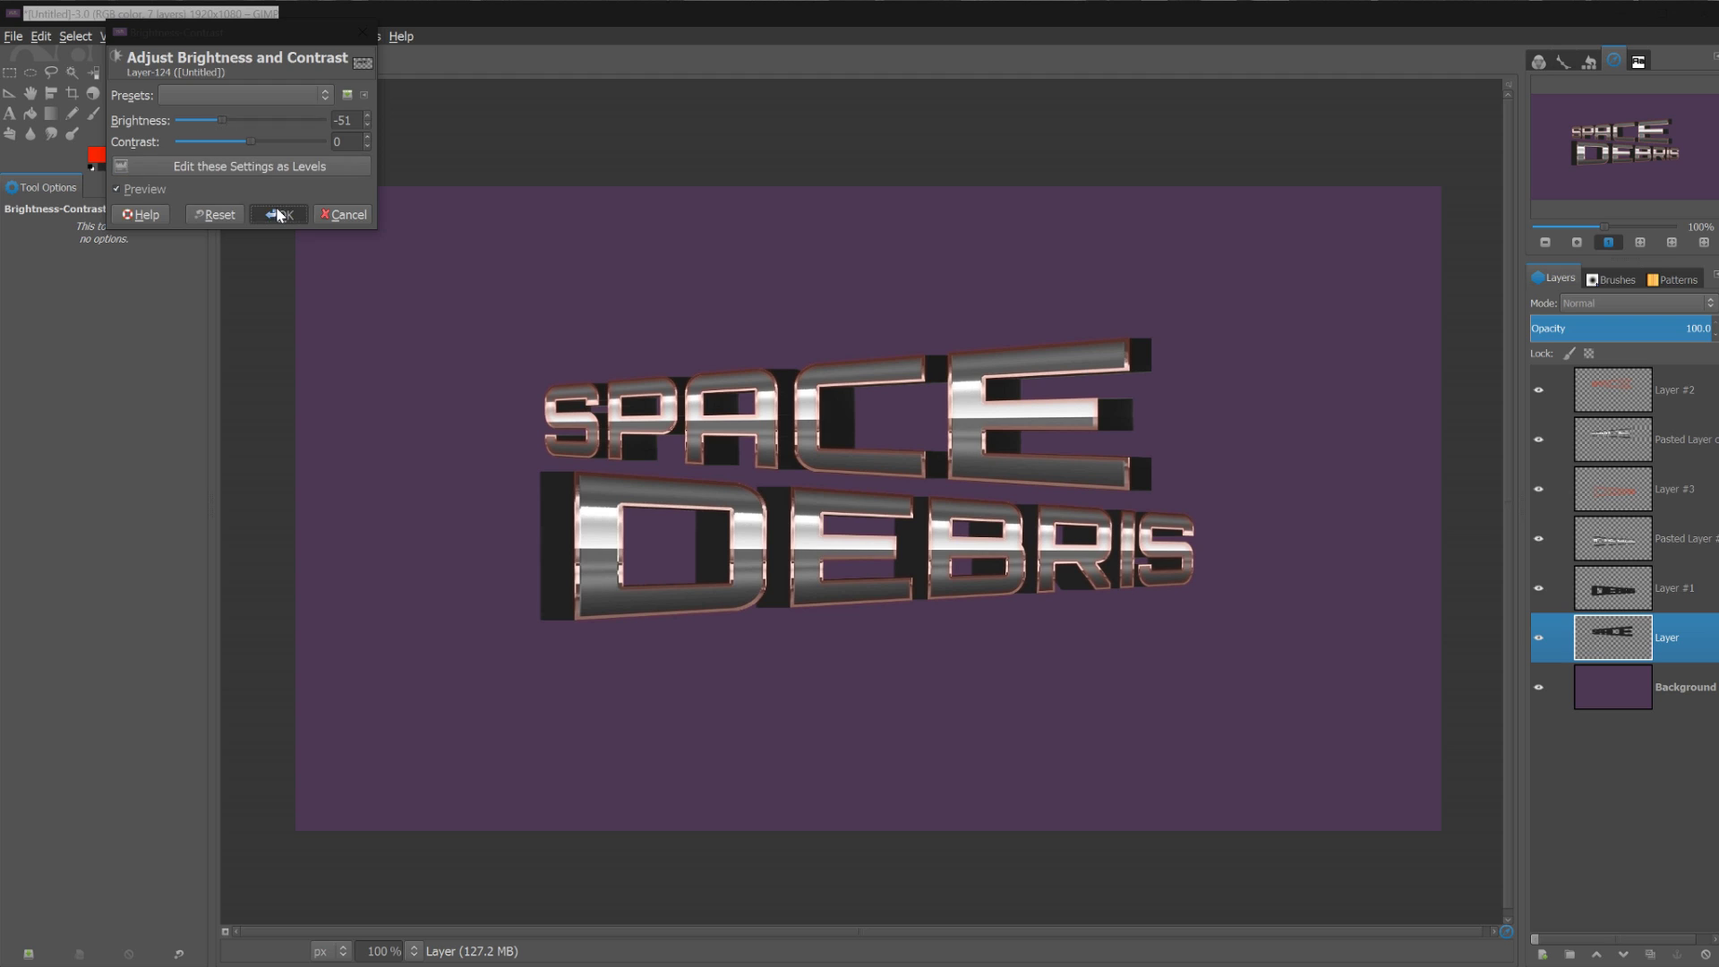
Set the foreground colour to a very dark desaturated purple and bucket-fill the Background layer with it
{"action": "left_click", "coordinate": [1635, 685]}
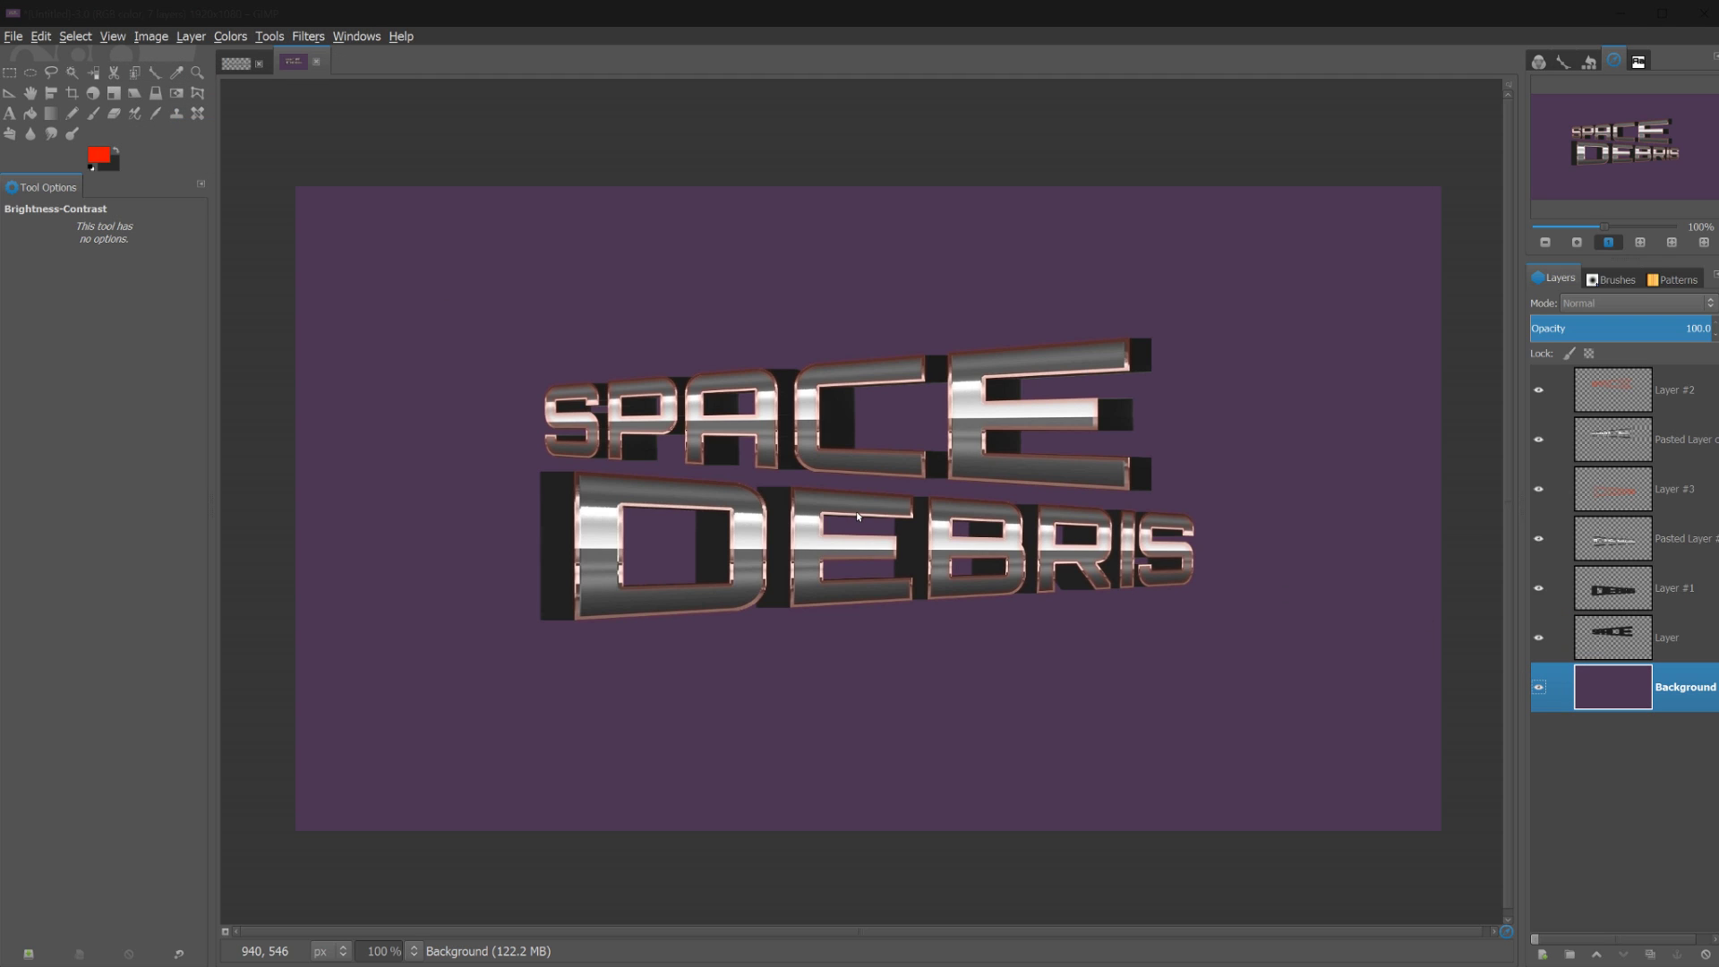
{"action": "key", "text": "XF86MonBrightnessUp"}
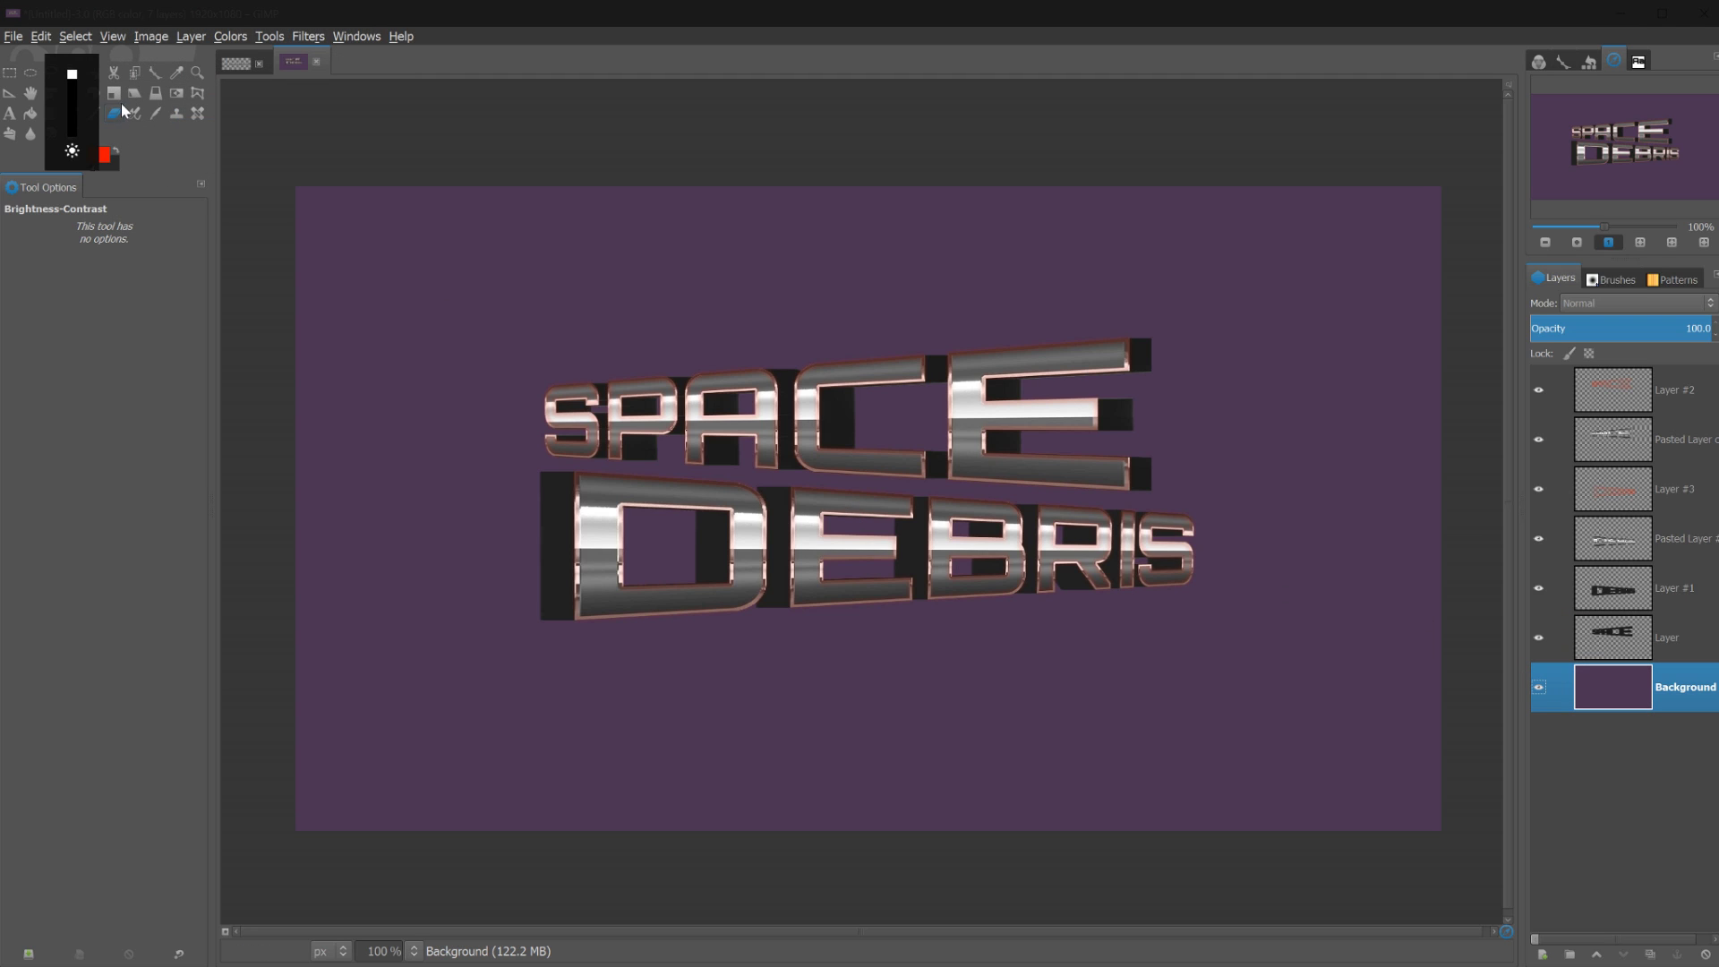
{"action": "left_click", "coordinate": [30, 113]}
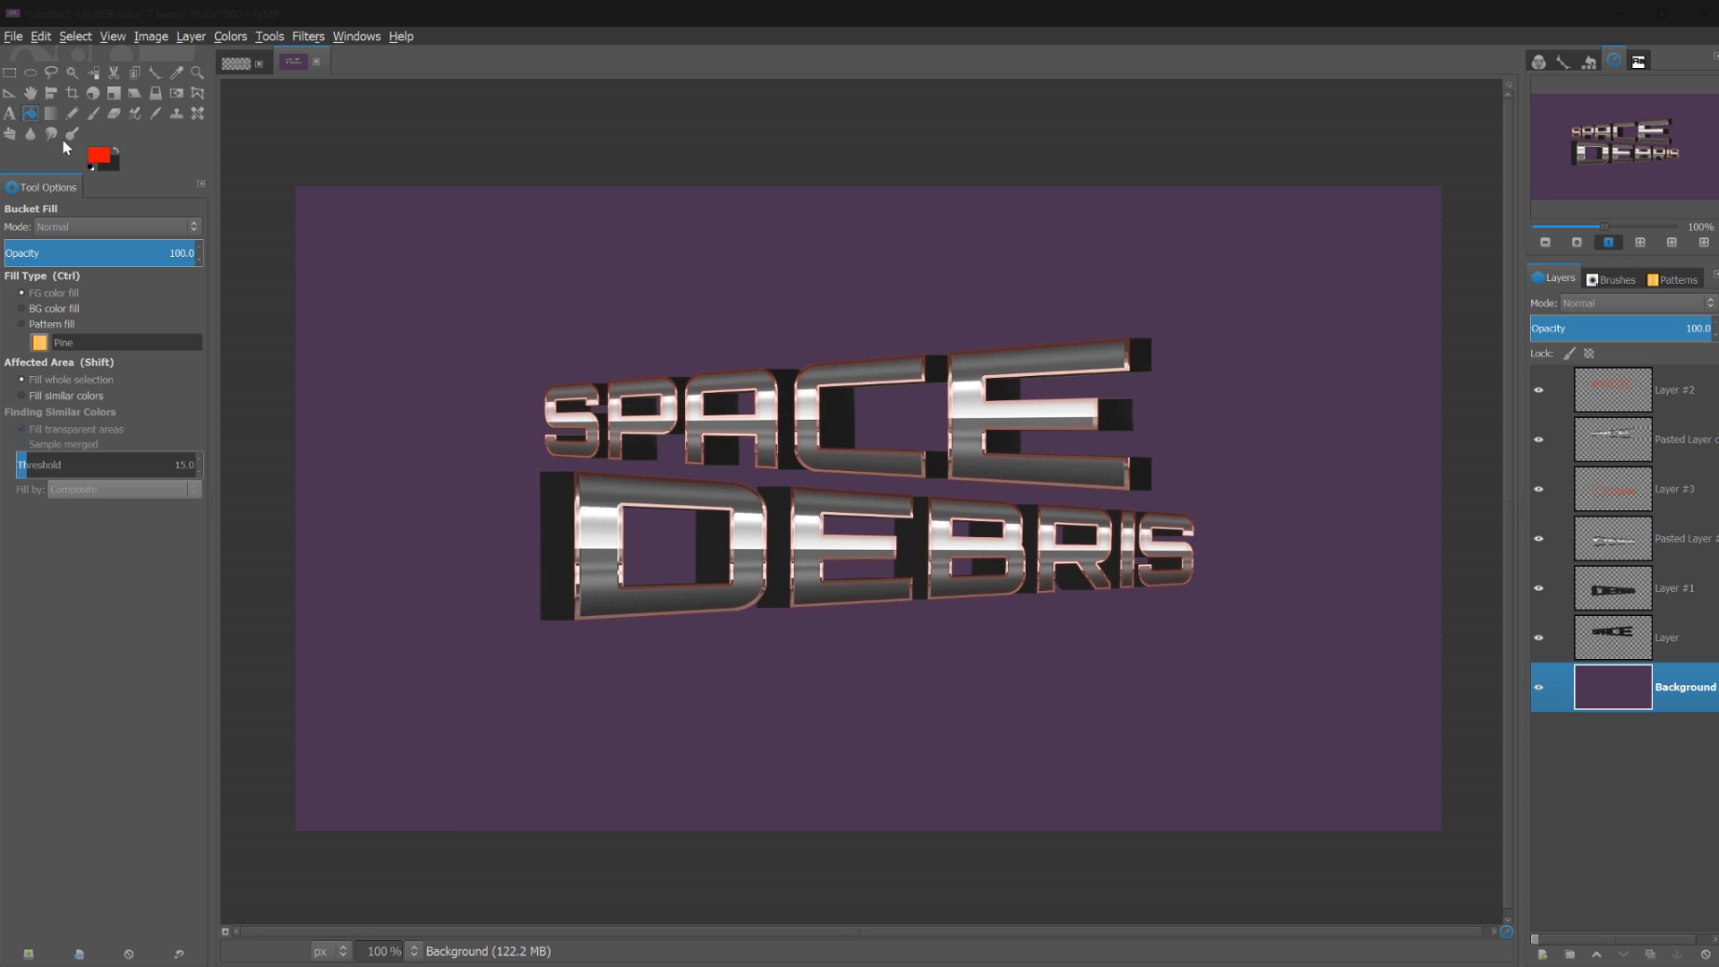
{"action": "left_click", "coordinate": [100, 159]}
{"action": "left_click", "coordinate": [592, 224]}
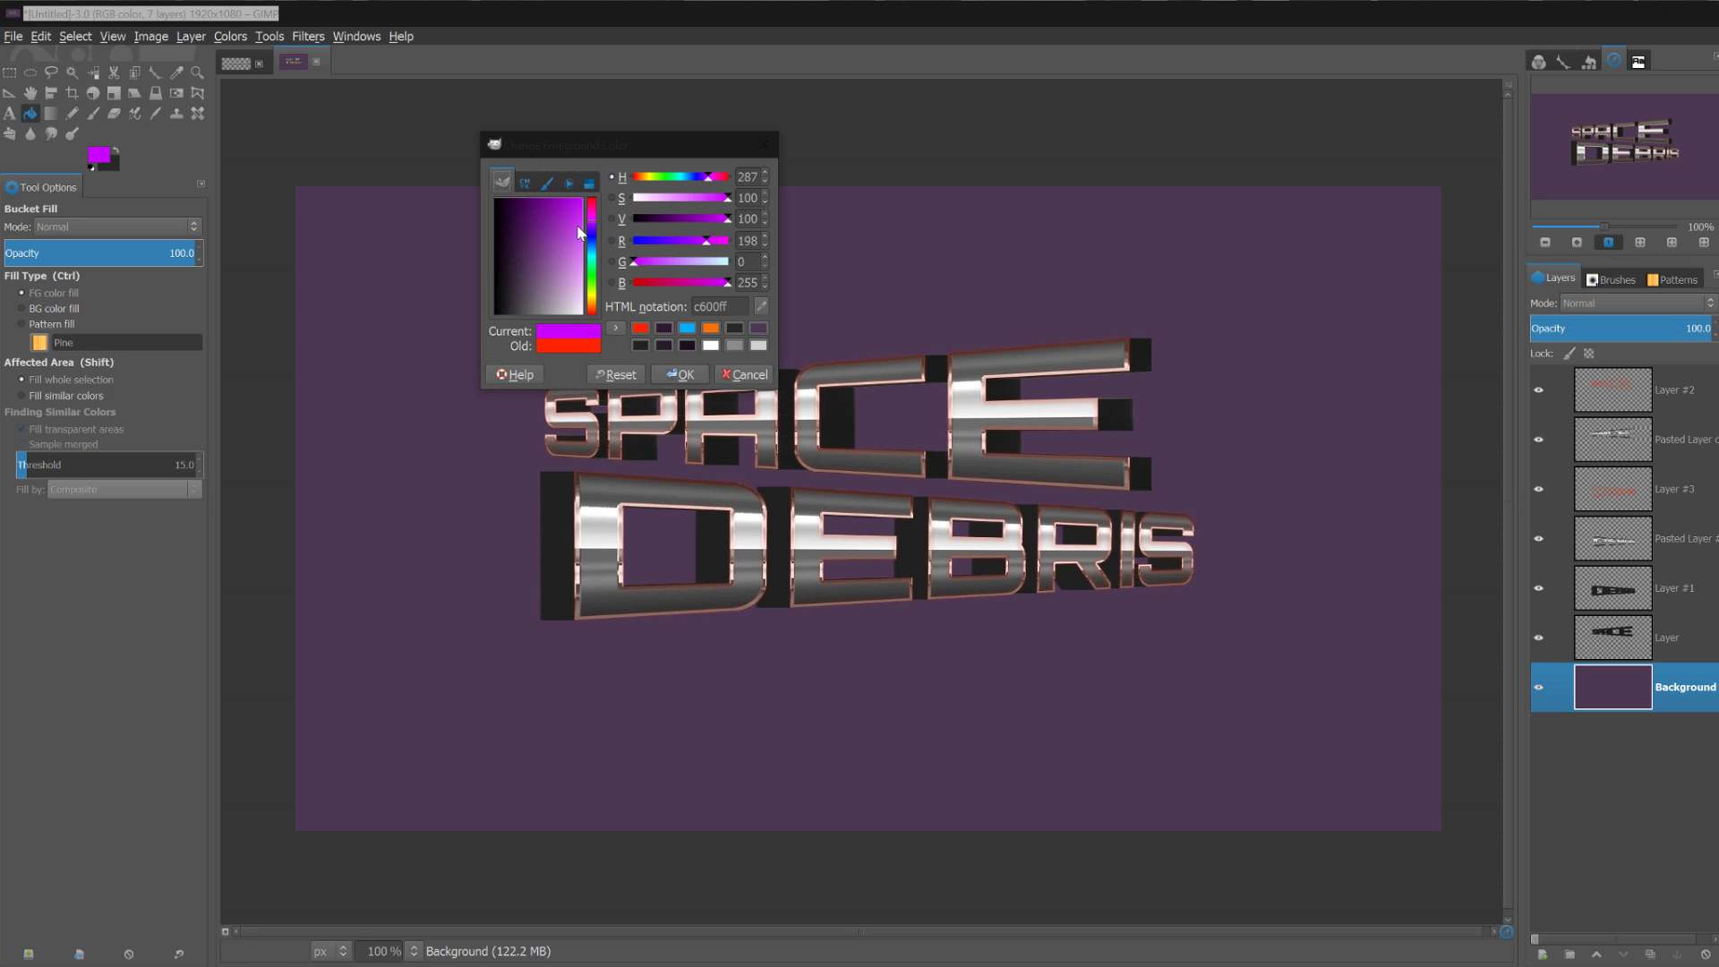
{"action": "left_click", "coordinate": [520, 271]}
{"action": "left_click_drag", "start_coordinate": [520, 270], "coordinate": [509, 270]}
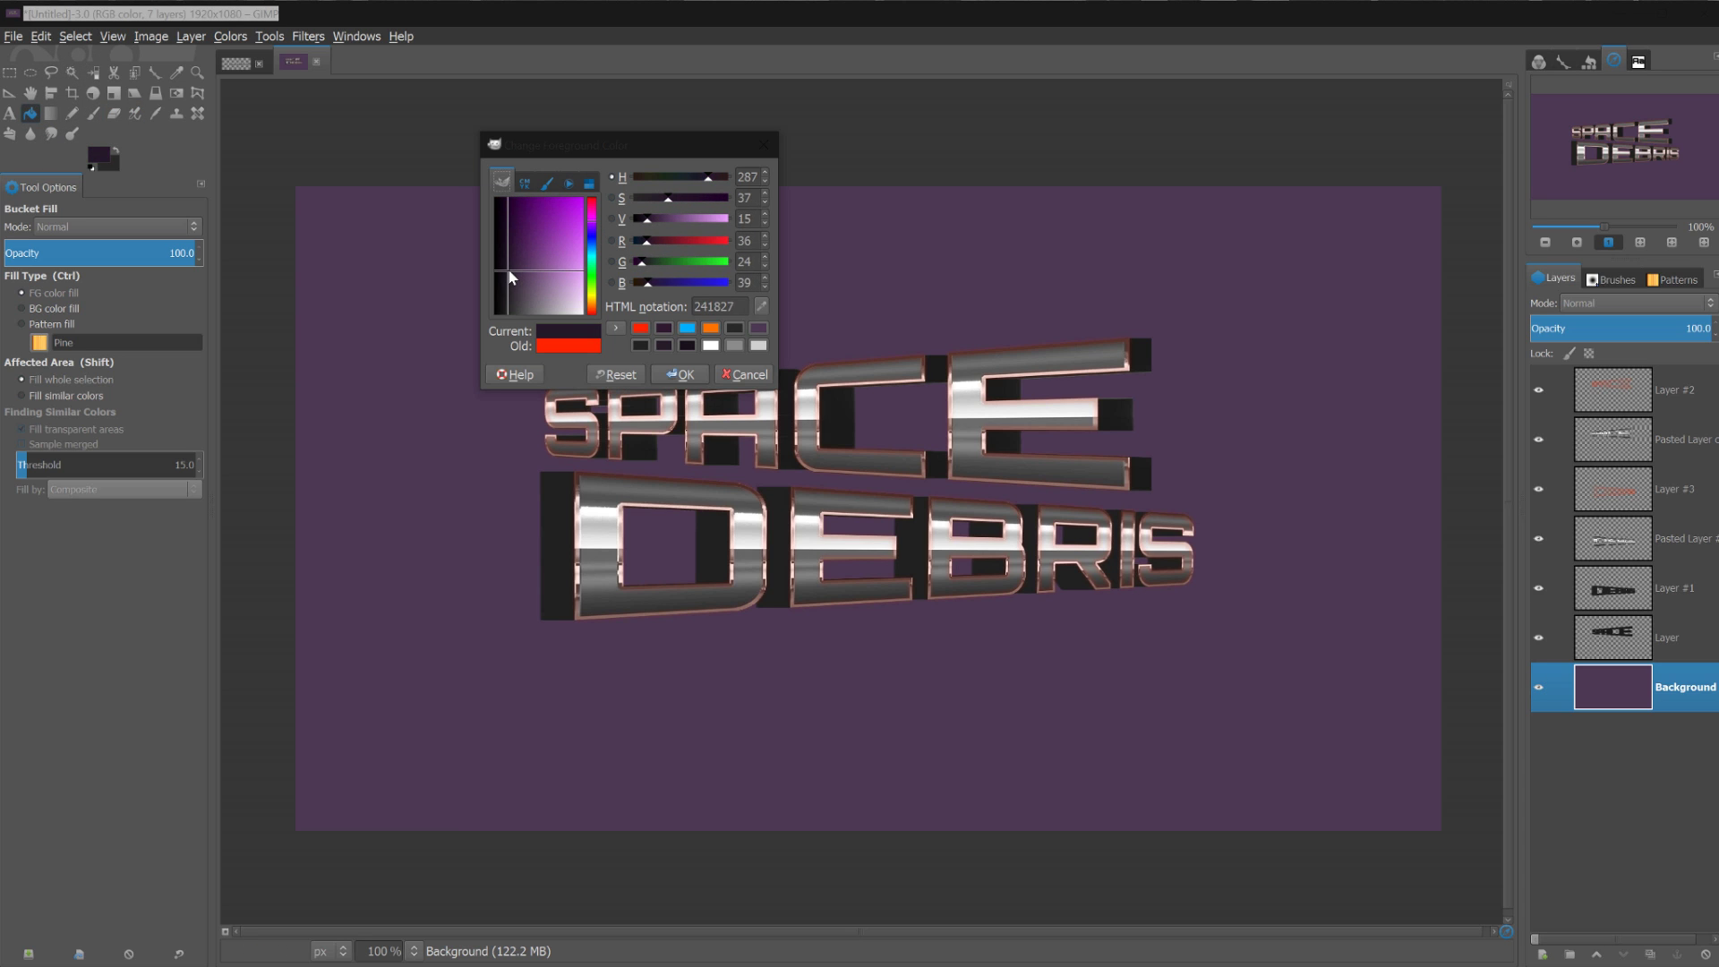
{"action": "left_click", "coordinate": [680, 374]}
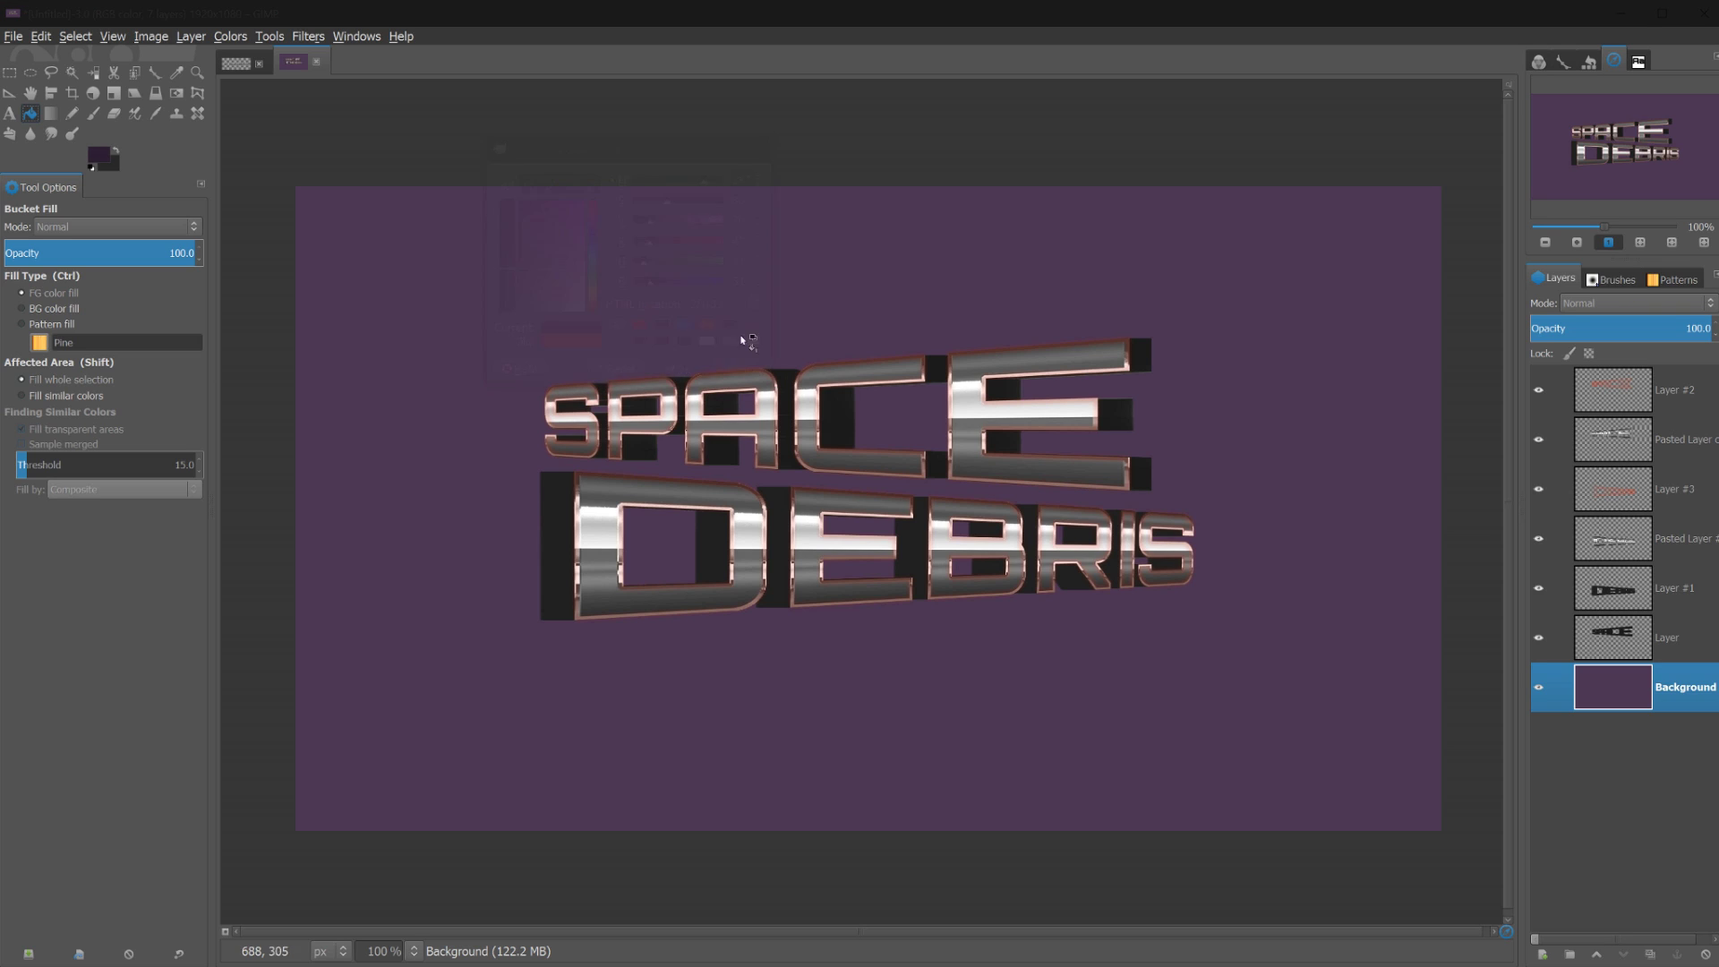
{"action": "left_click", "coordinate": [761, 330]}
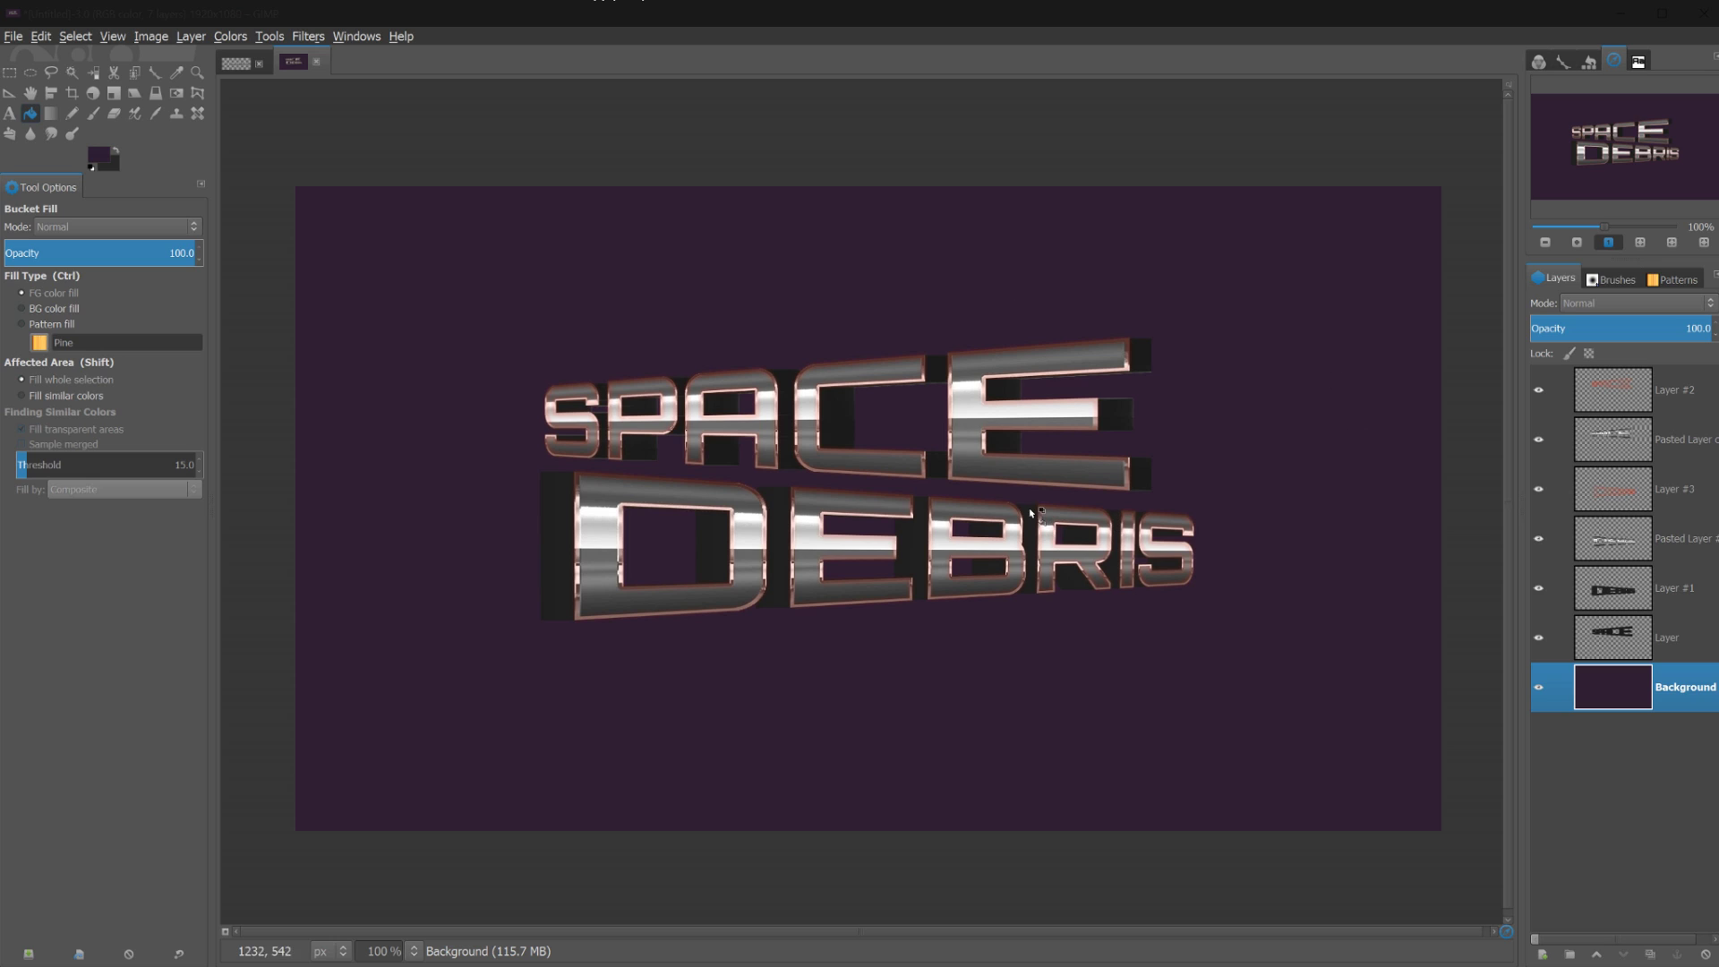
Set the red SPACE outline layer to Overlay mode and raise its opacity to about 76
{"action": "left_click", "coordinate": [1674, 390]}
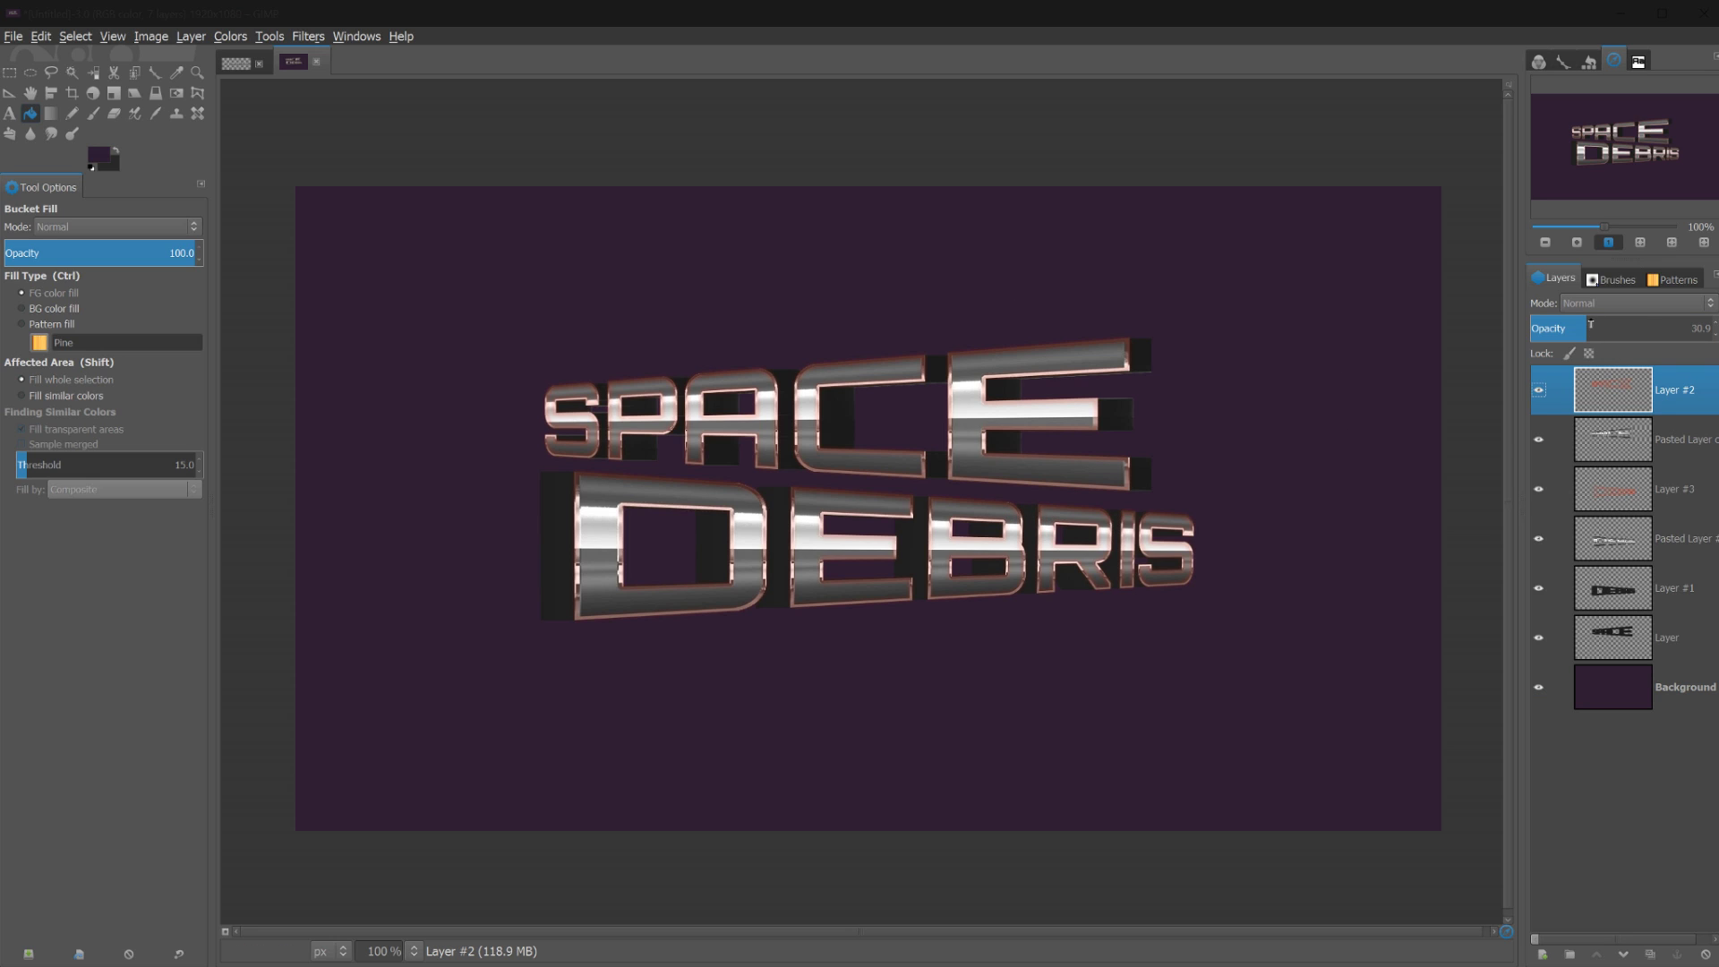
{"action": "mouse_move", "coordinate": [1590, 325]}
{"action": "left_mouse_down"}
{"action": "mouse_move", "coordinate": [1576, 323]}
{"action": "mouse_move", "coordinate": [1613, 318]}
{"action": "left_mouse_up"}
{"action": "left_click", "coordinate": [1602, 303]}
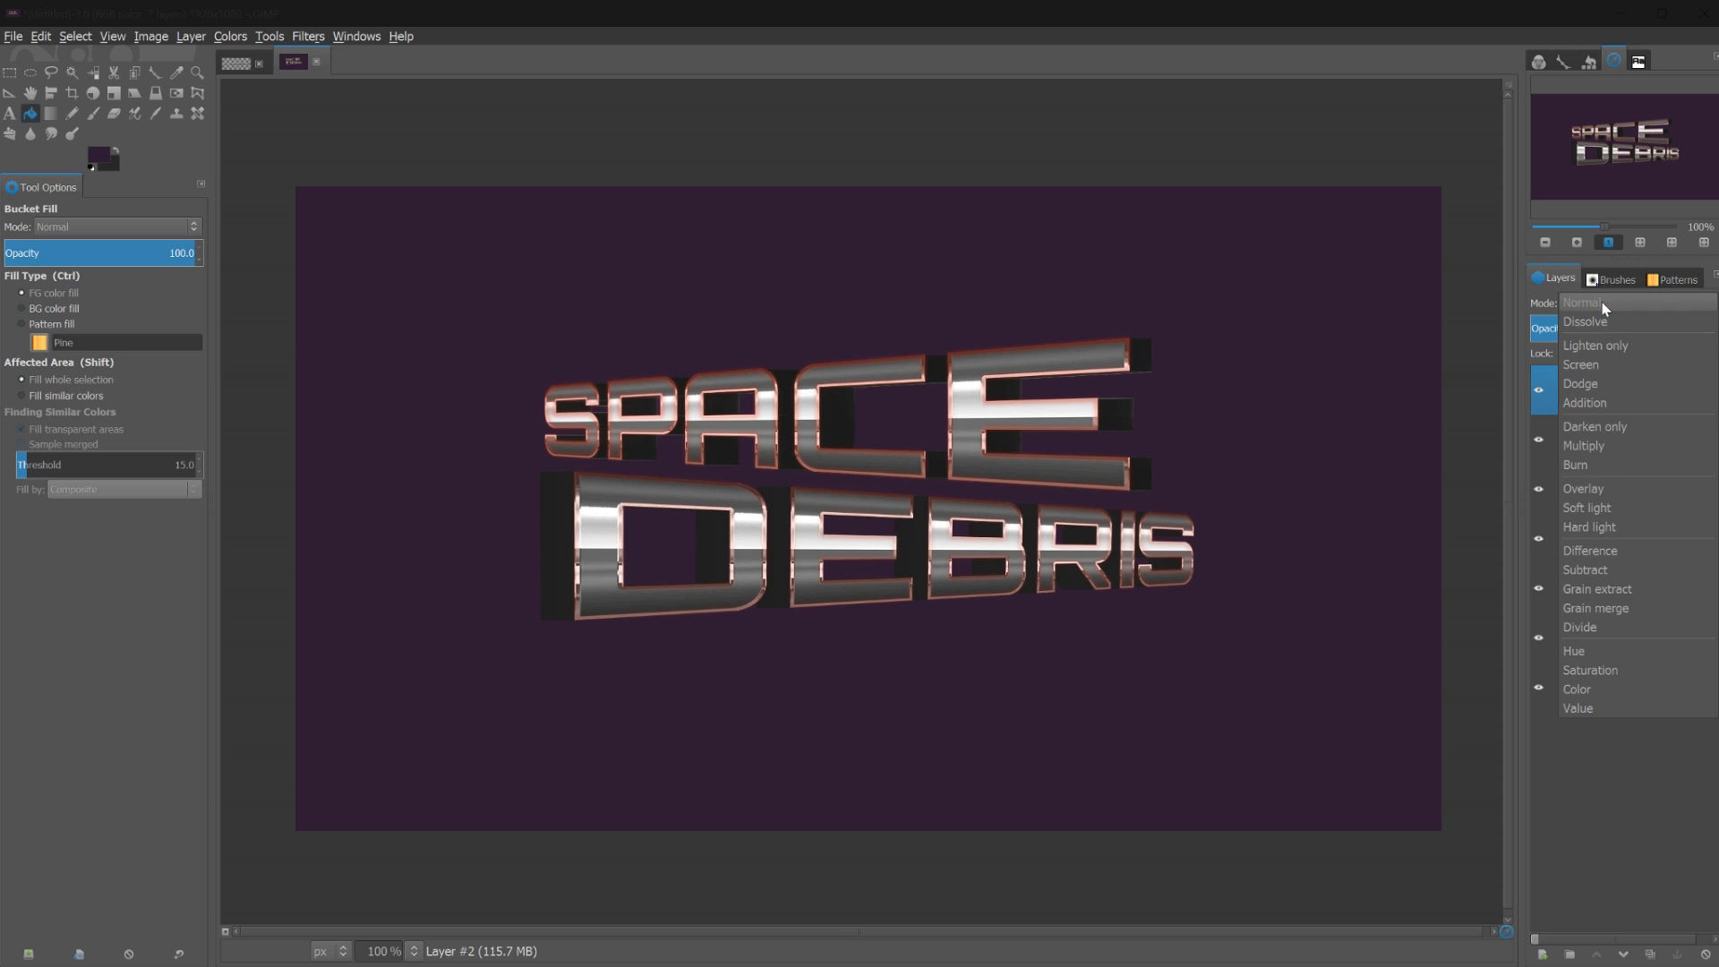
{"action": "left_click", "coordinate": [1582, 489]}
{"action": "left_click_drag", "start_coordinate": [1611, 321], "coordinate": [1668, 335]}
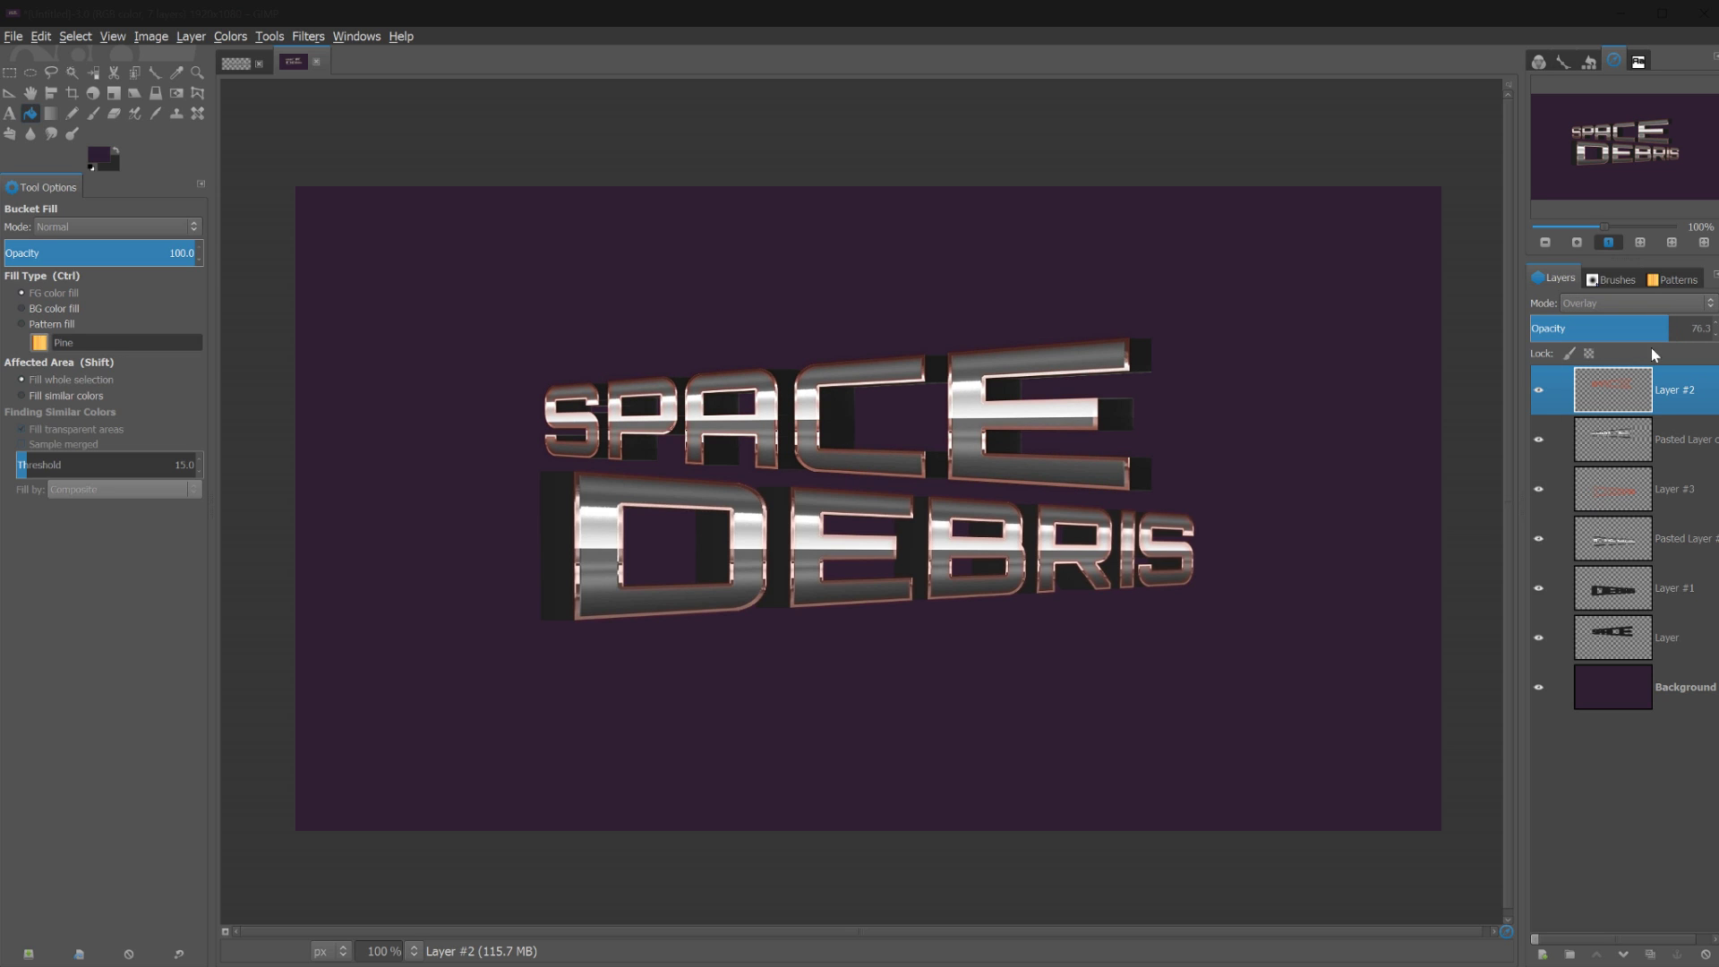
Set the red DEBRIS outline layer to Overlay mode and raise its opacity to about 67
{"action": "left_click", "coordinate": [1602, 491]}
{"action": "left_click", "coordinate": [1683, 303]}
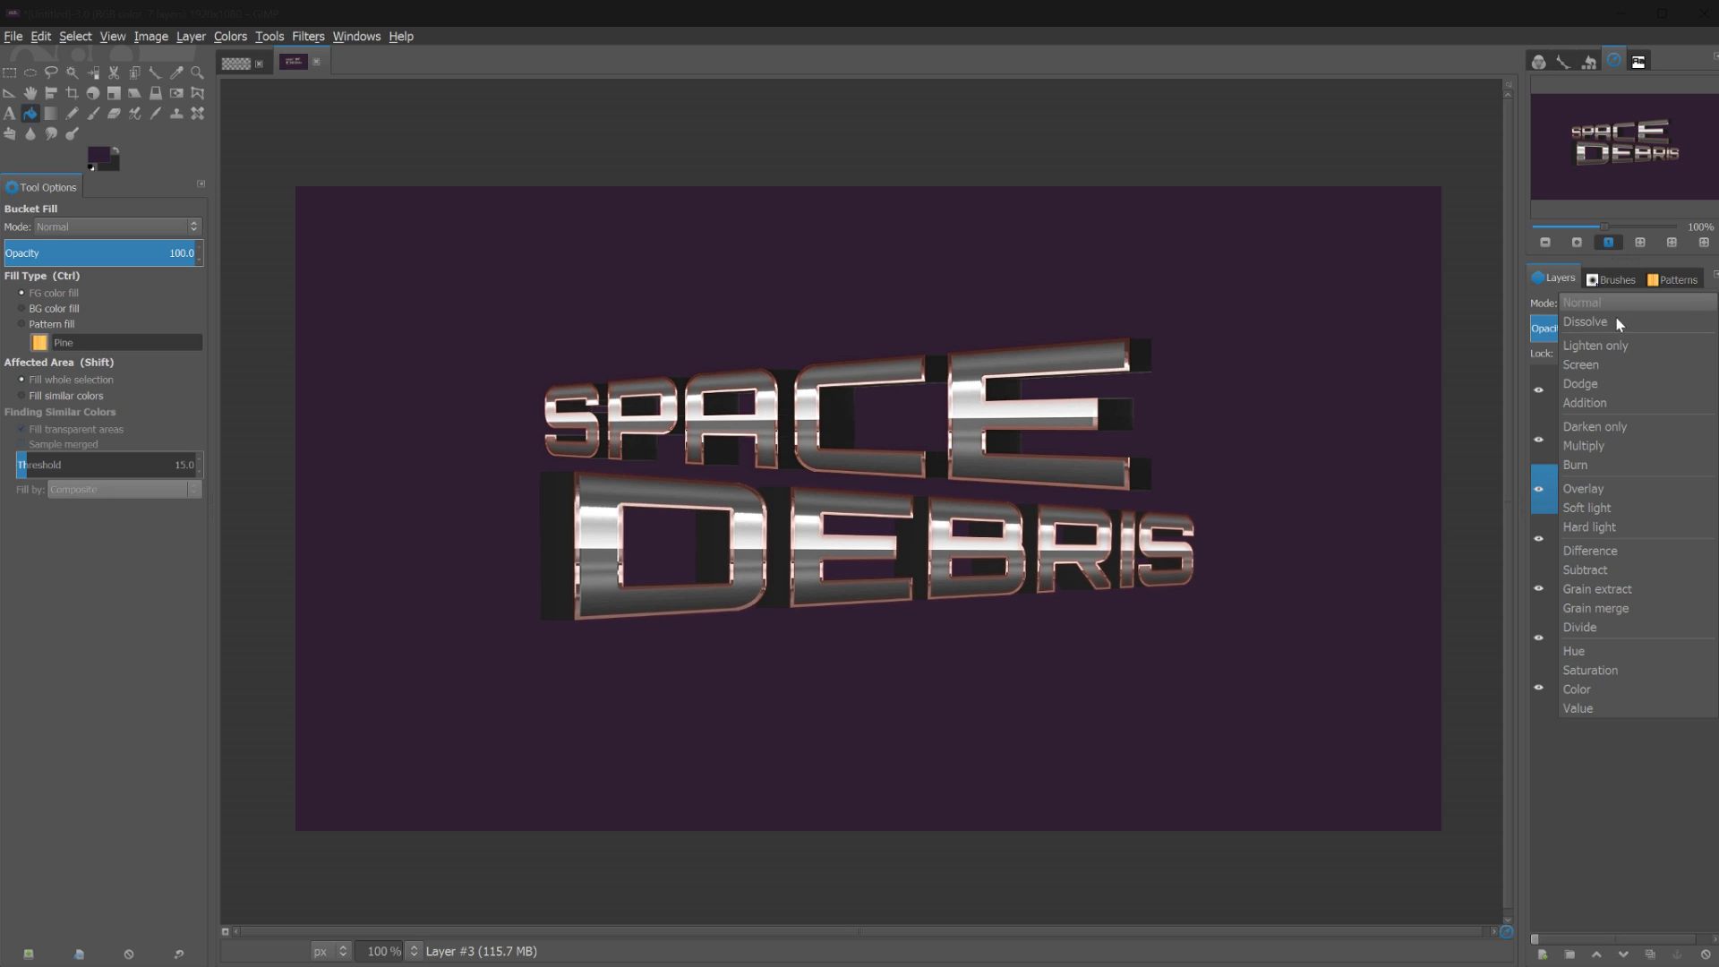
{"action": "left_click", "coordinate": [1587, 488]}
{"action": "left_click_drag", "start_coordinate": [1585, 314], "coordinate": [1645, 318]}
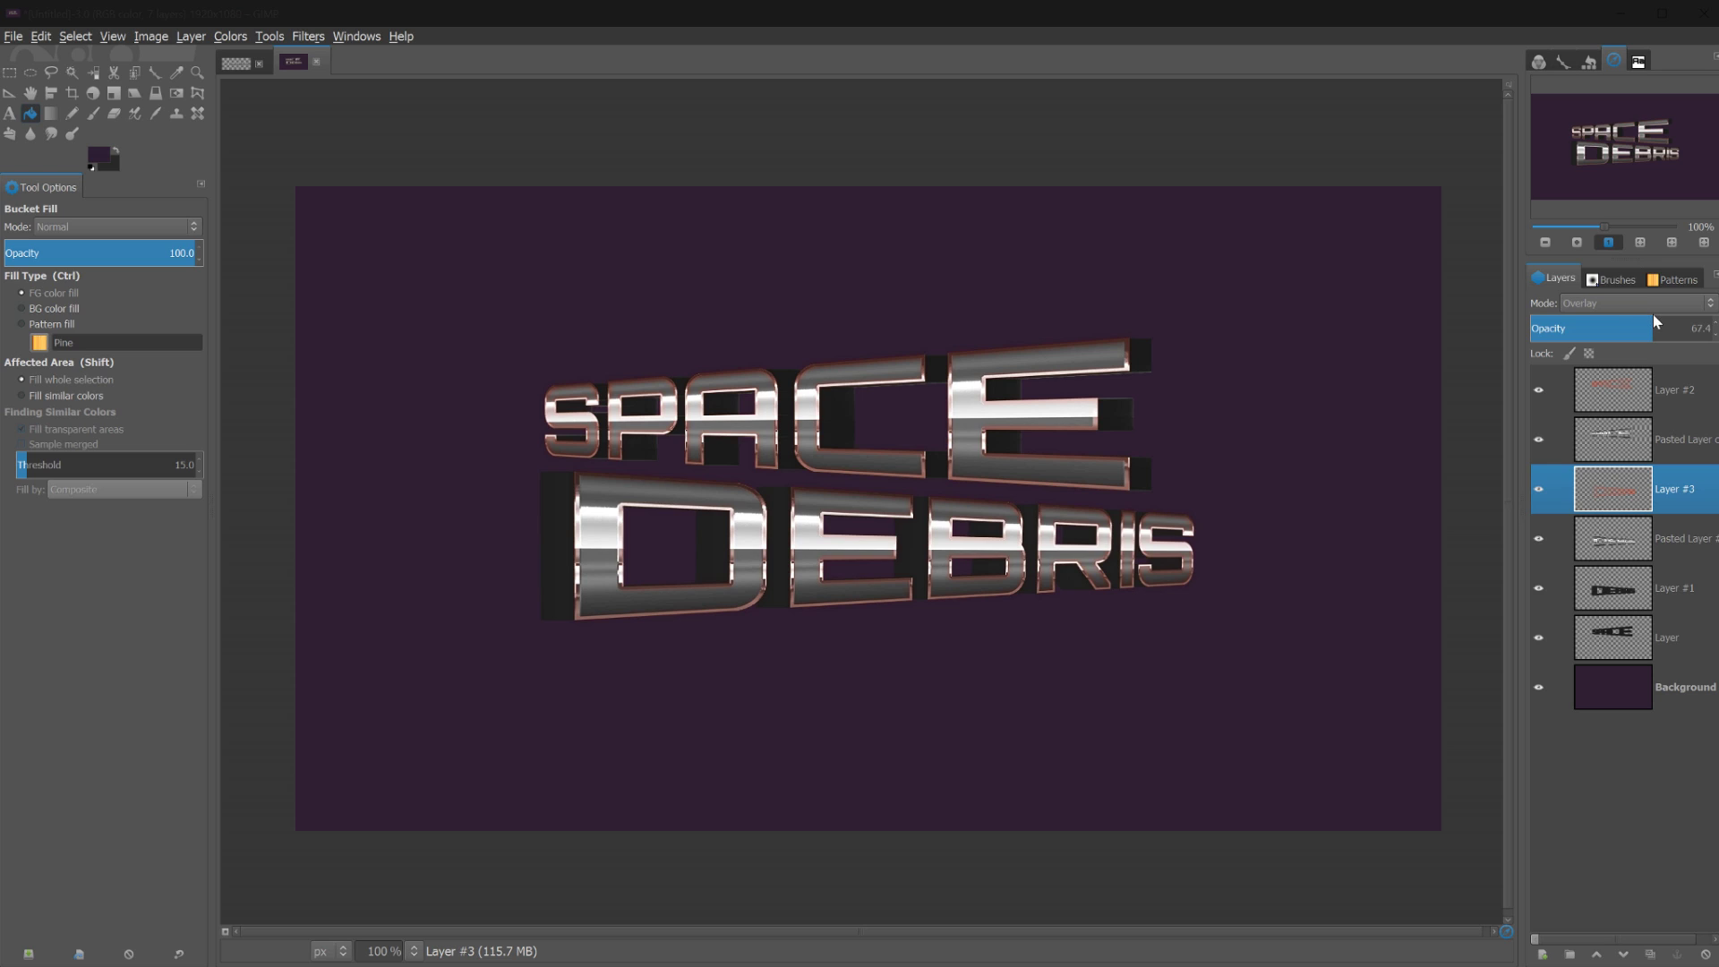
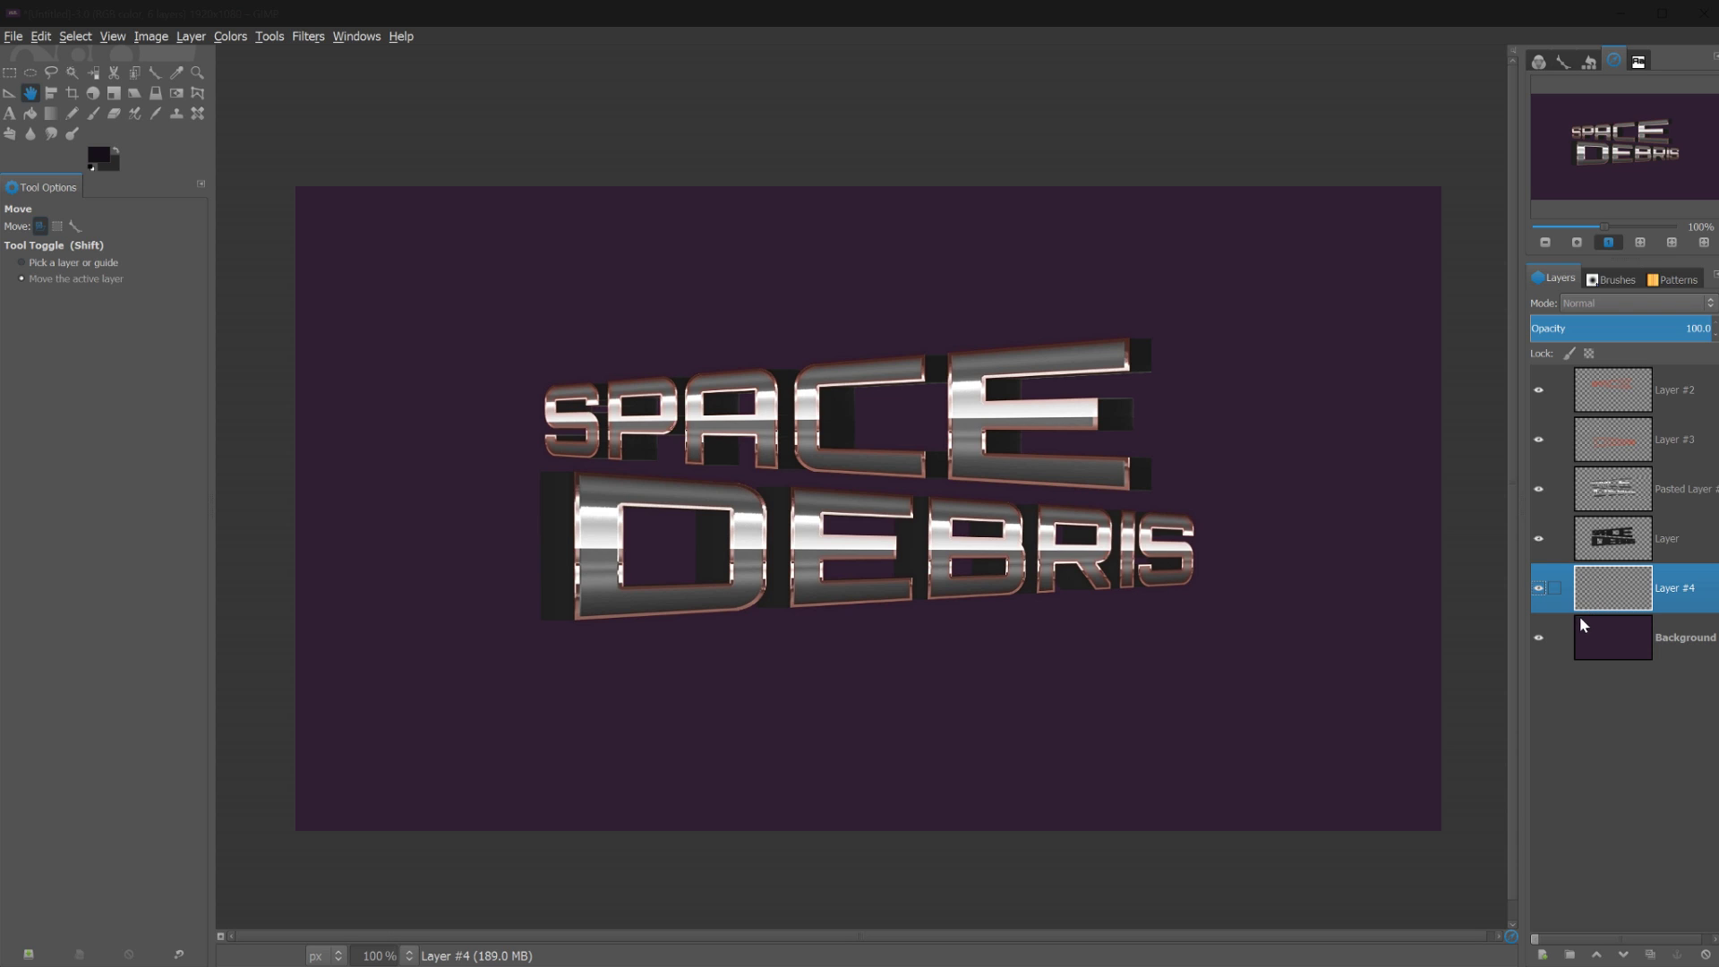
Select the merged extrusion layer and hide it to check what it contributes to the title
{"action": "left_click", "coordinate": [1622, 488]}
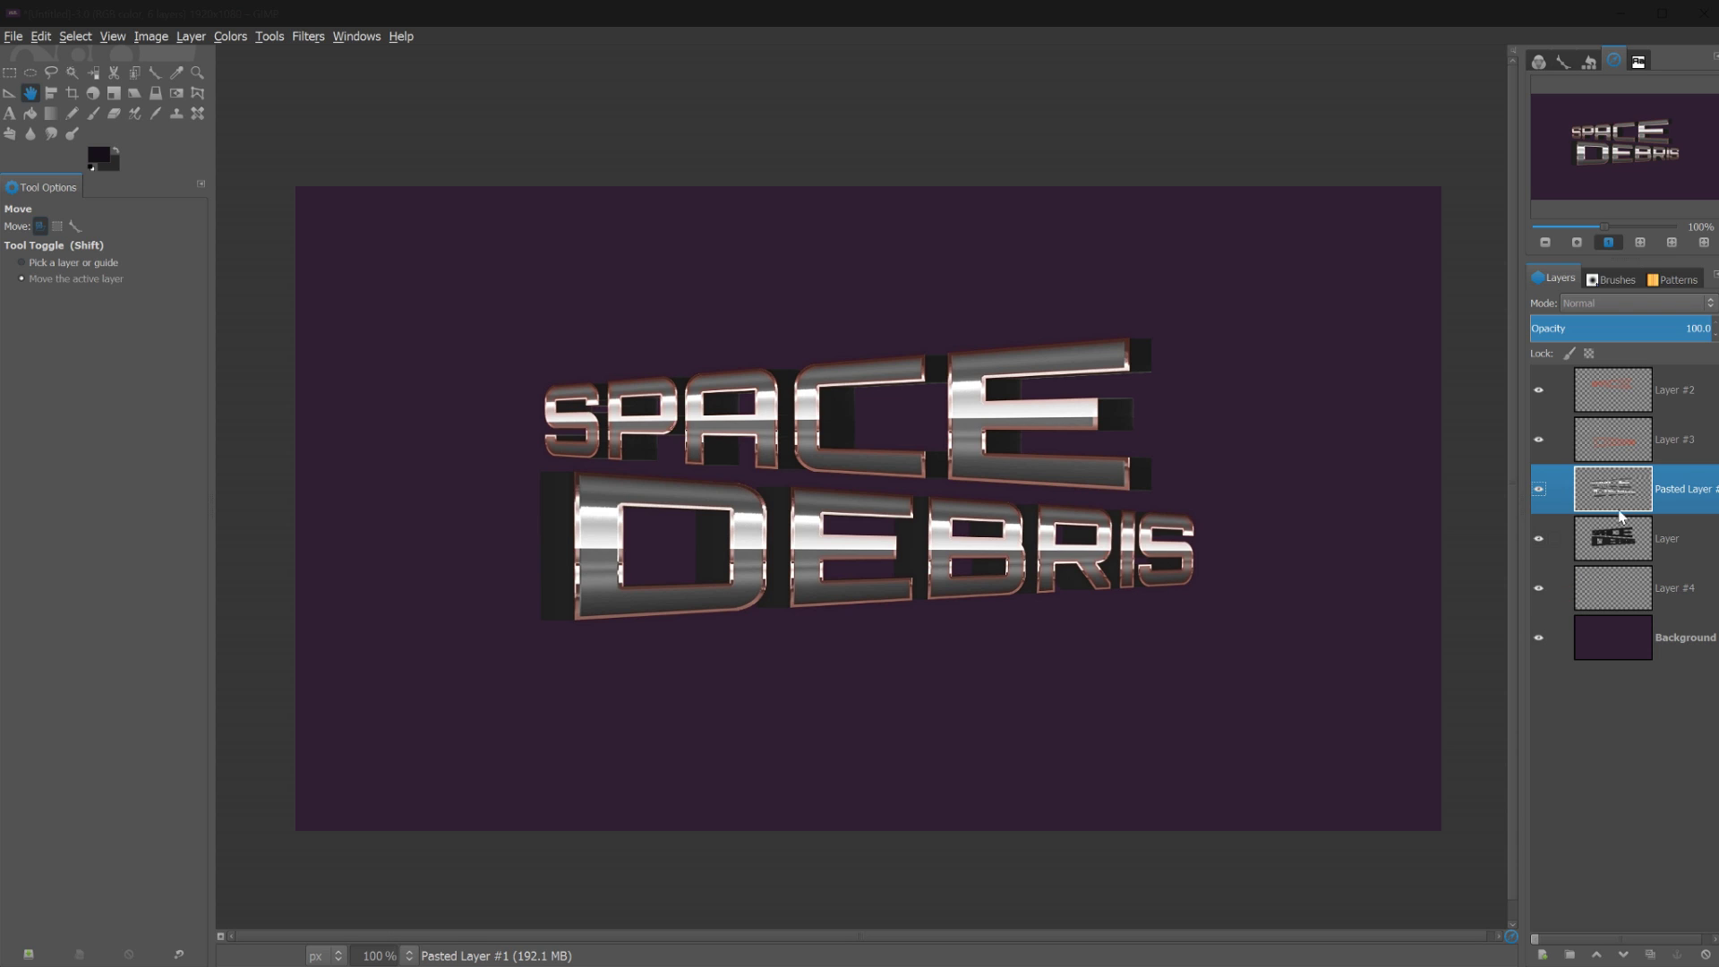
{"action": "left_click", "coordinate": [1622, 540]}
{"action": "left_click", "coordinate": [1538, 539]}
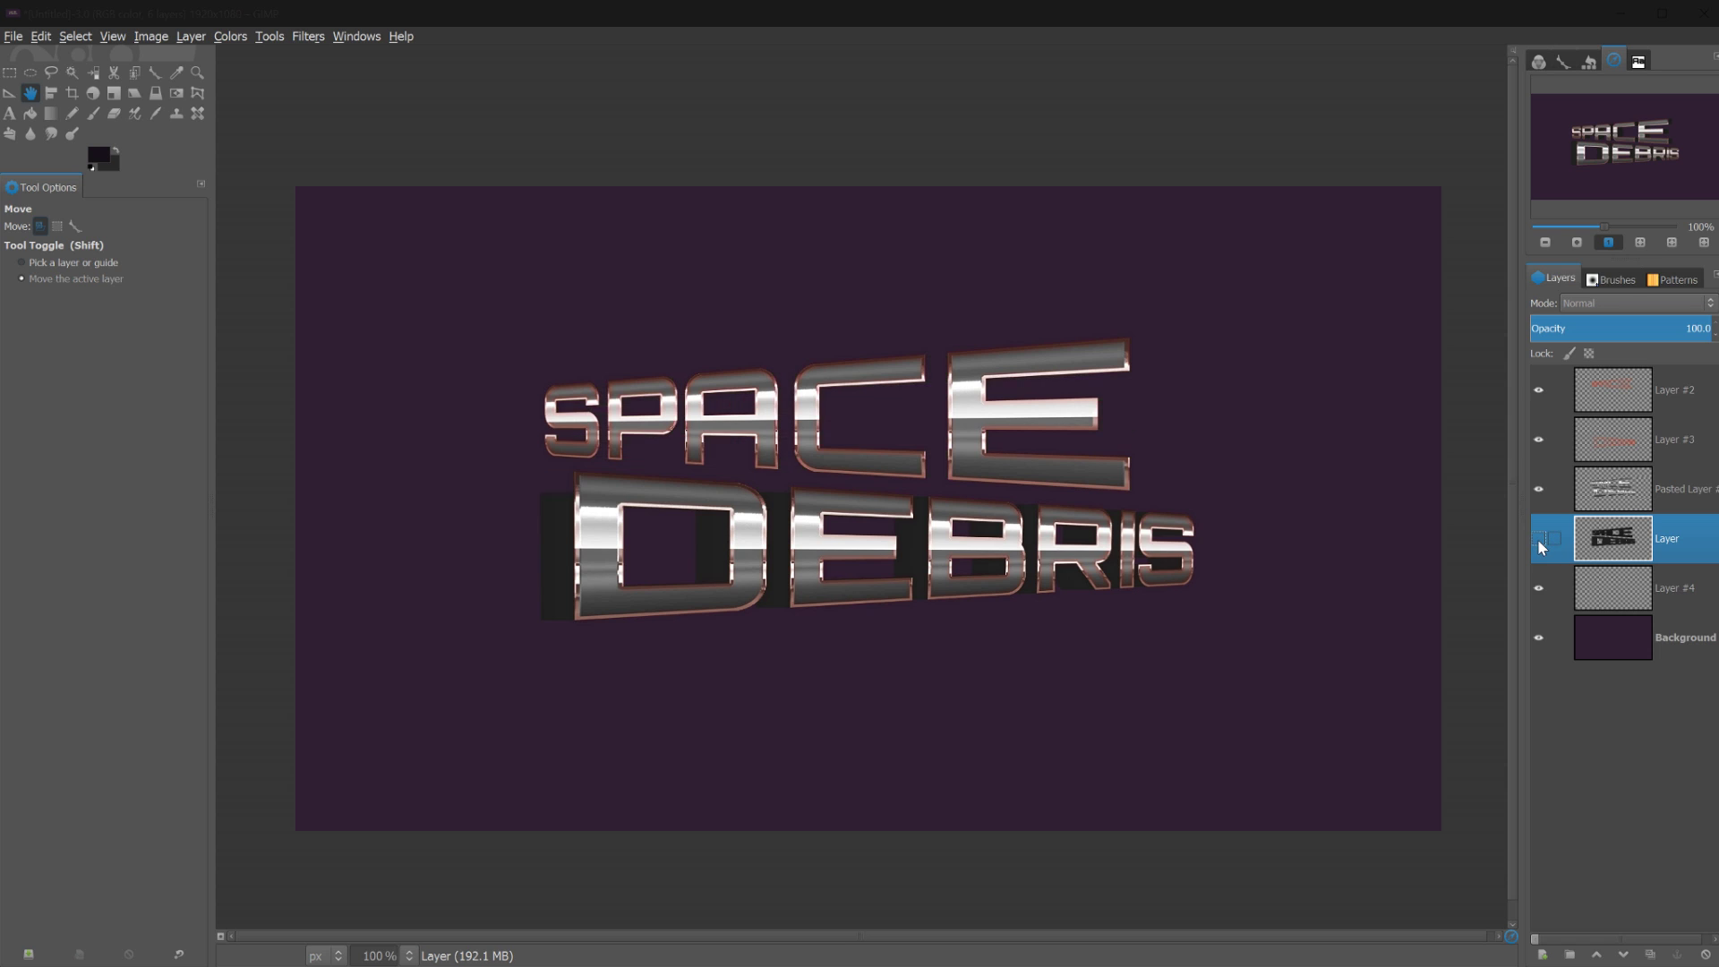
Show the merged extrusion layer again and toggle the chrome text layer's visibility to compare the title with and without it
{"action": "left_click", "coordinate": [1538, 539]}
{"action": "left_click", "coordinate": [1540, 491]}
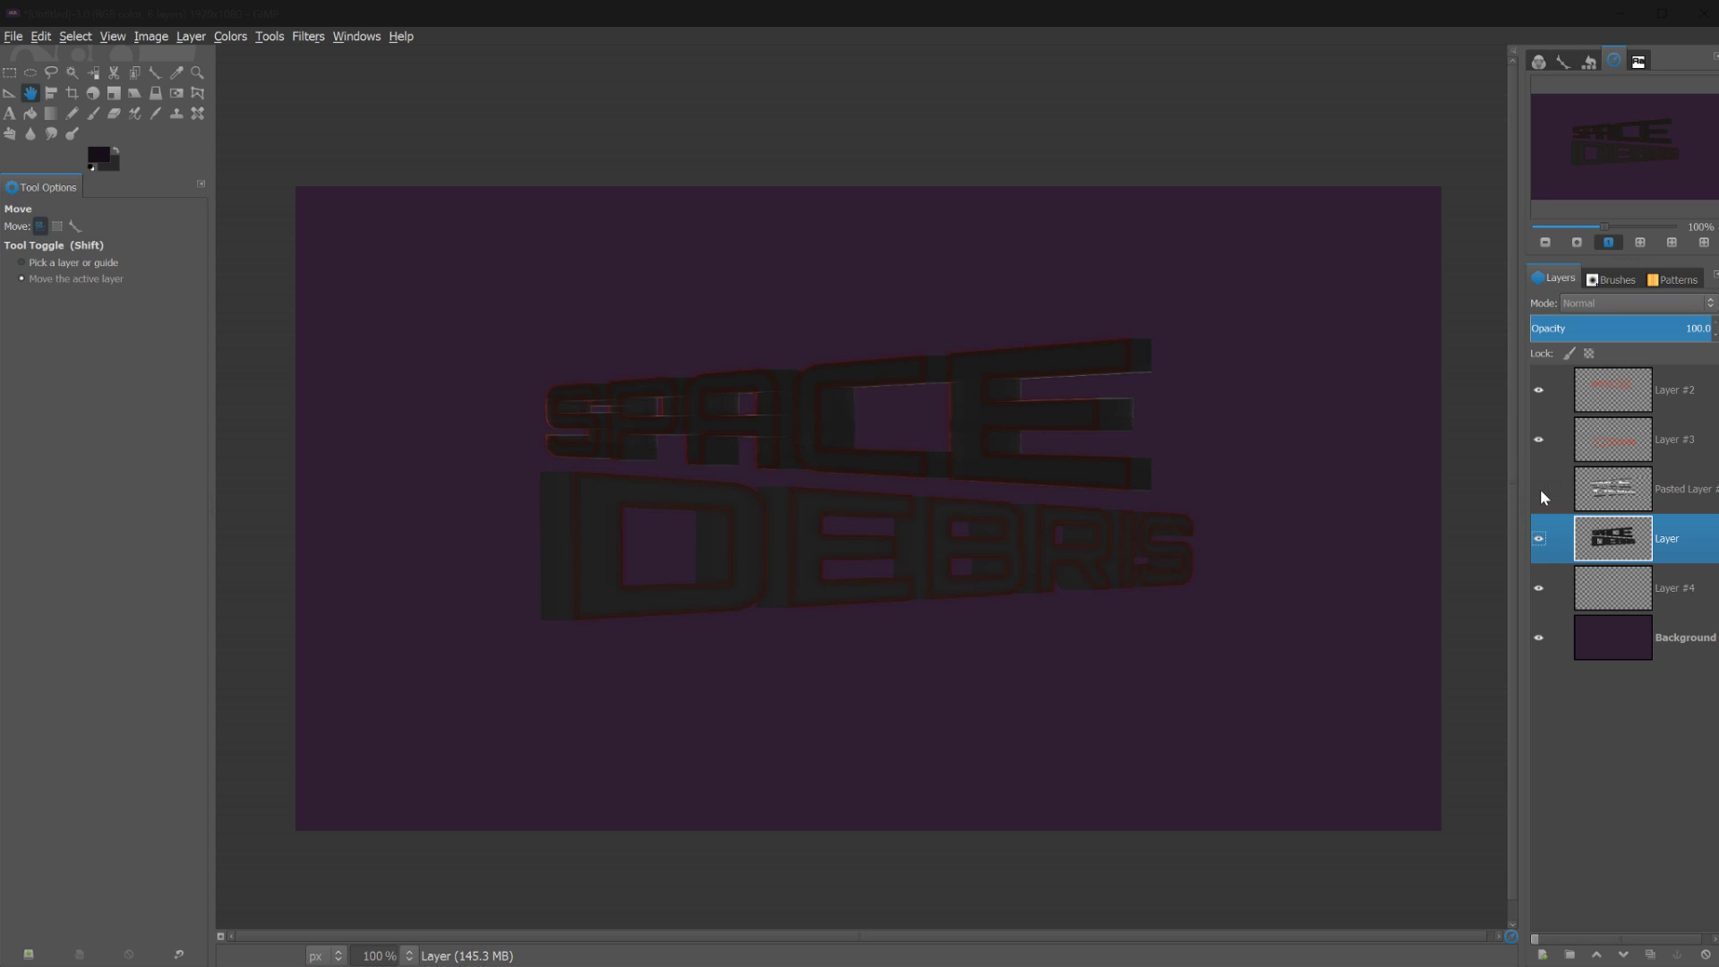
{"action": "left_click", "coordinate": [1539, 489]}
{"action": "left_click", "coordinate": [1540, 489]}
{"action": "left_click", "coordinate": [1540, 489]}
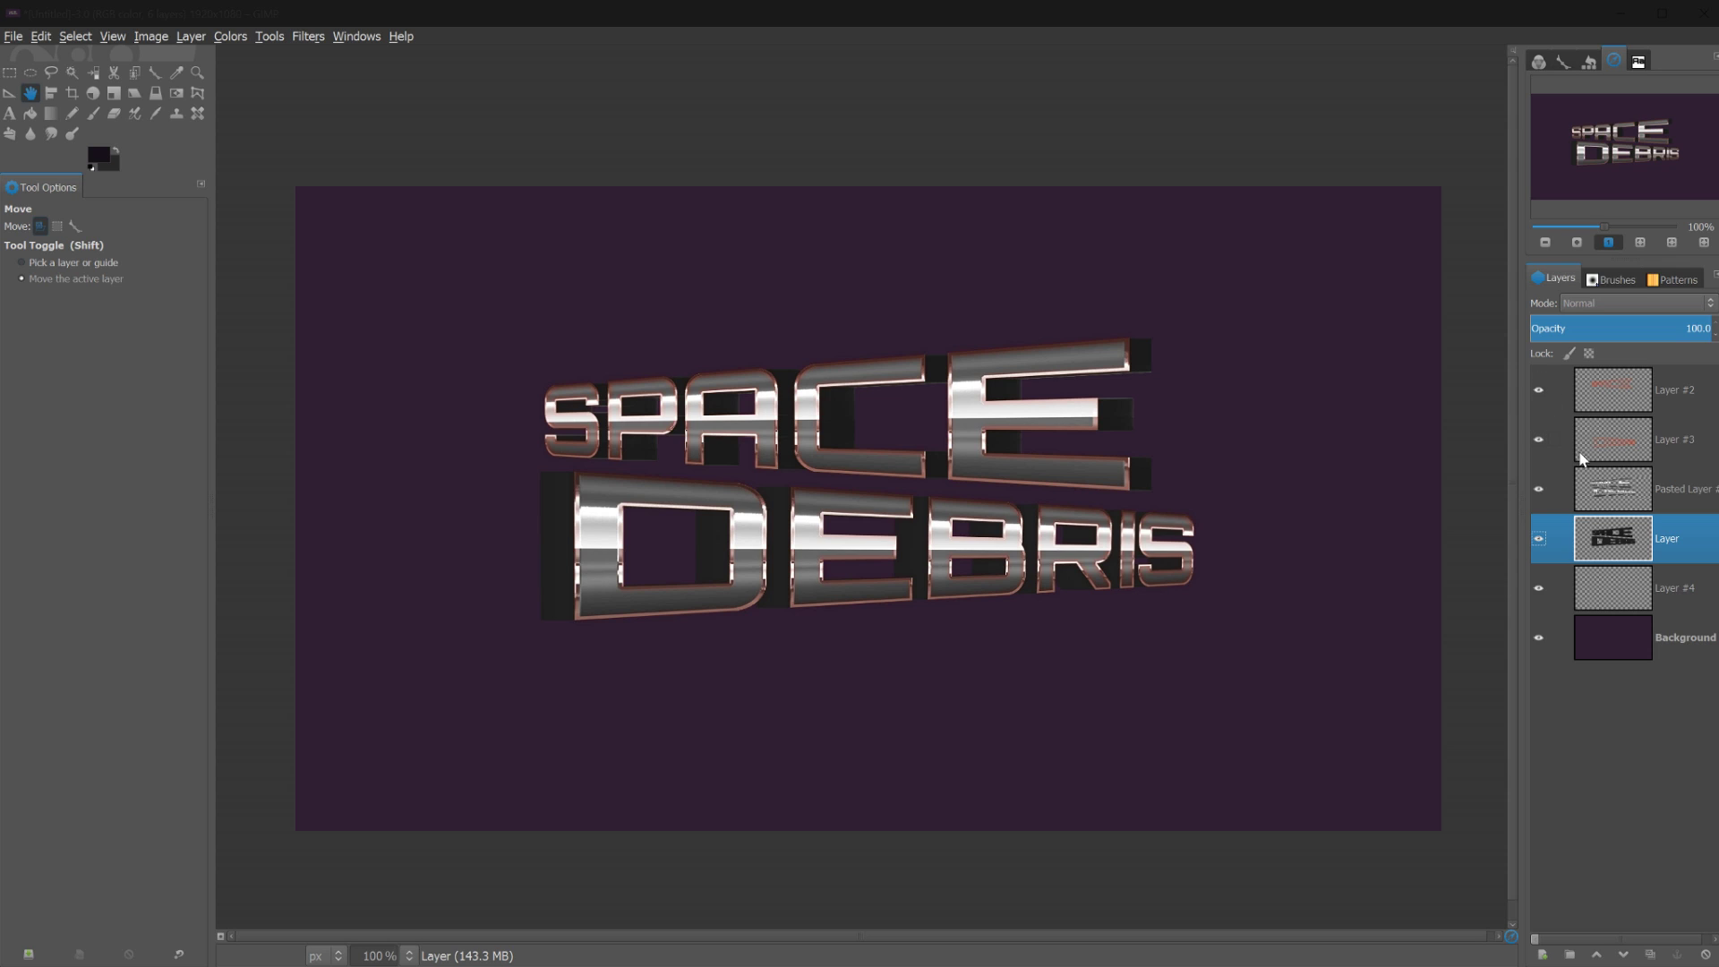
Select Layer #4 and import metaltexture.jpg as a new layer directly above it
{"action": "left_click", "coordinate": [1615, 493]}
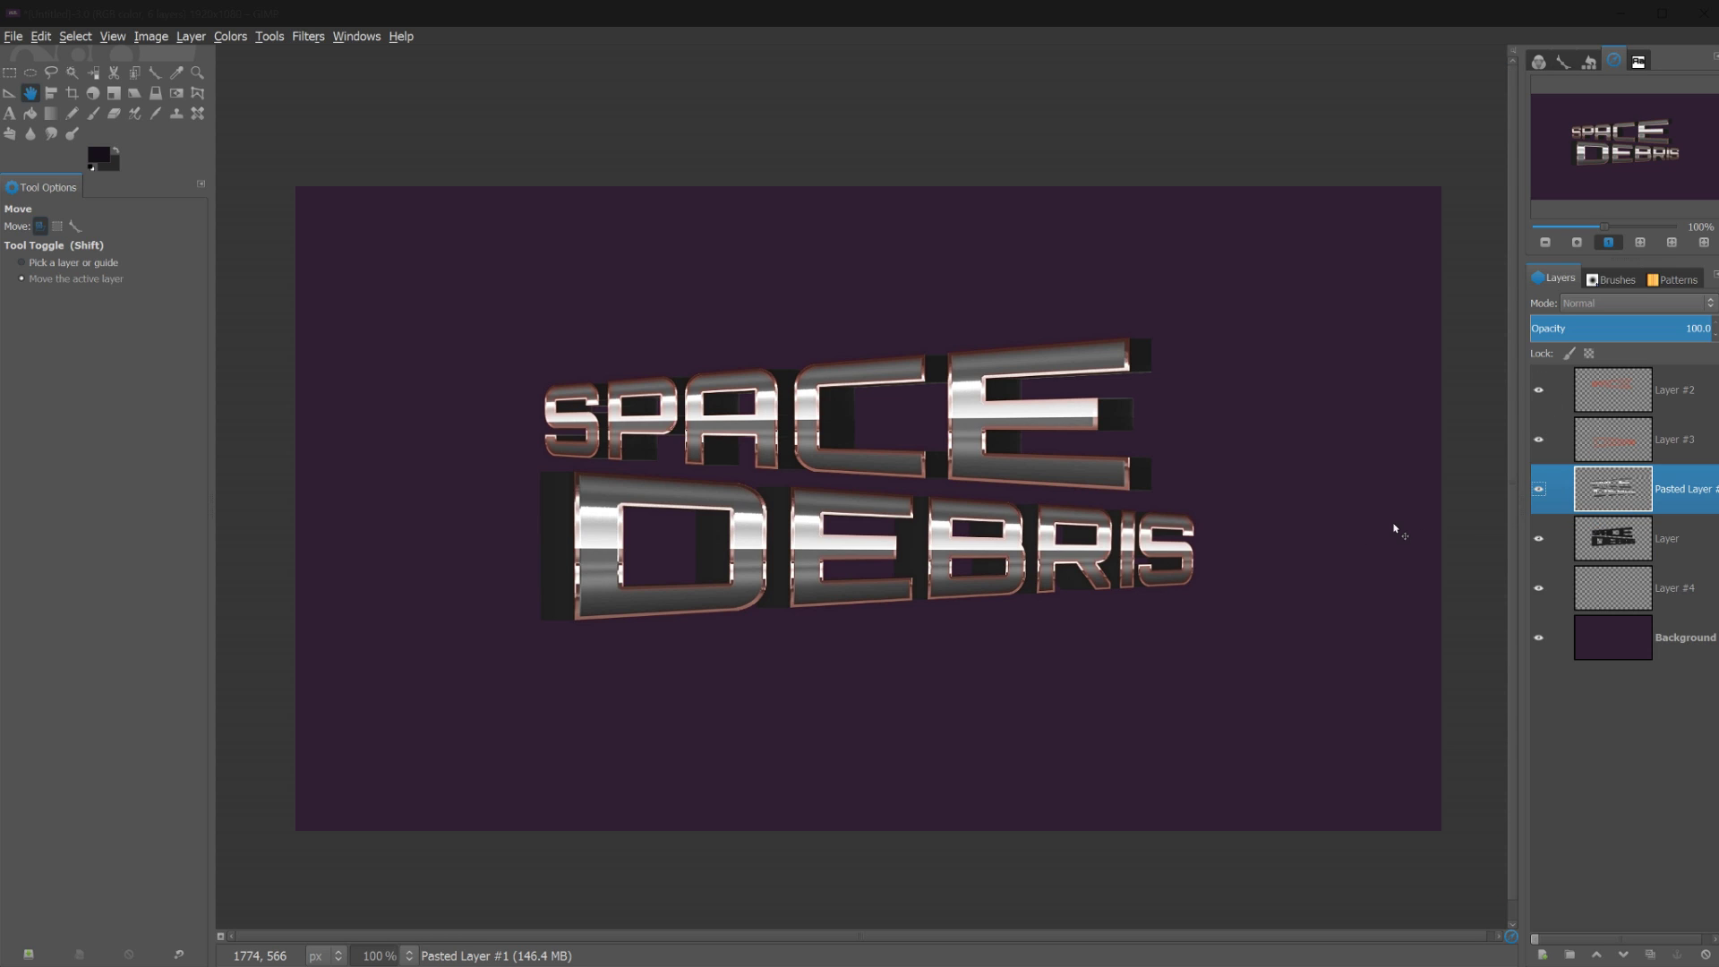
{"action": "key", "text": "Page_Down"}
{"action": "key", "text": "Page_Down"}
{"action": "left_click", "coordinate": [13, 36]}
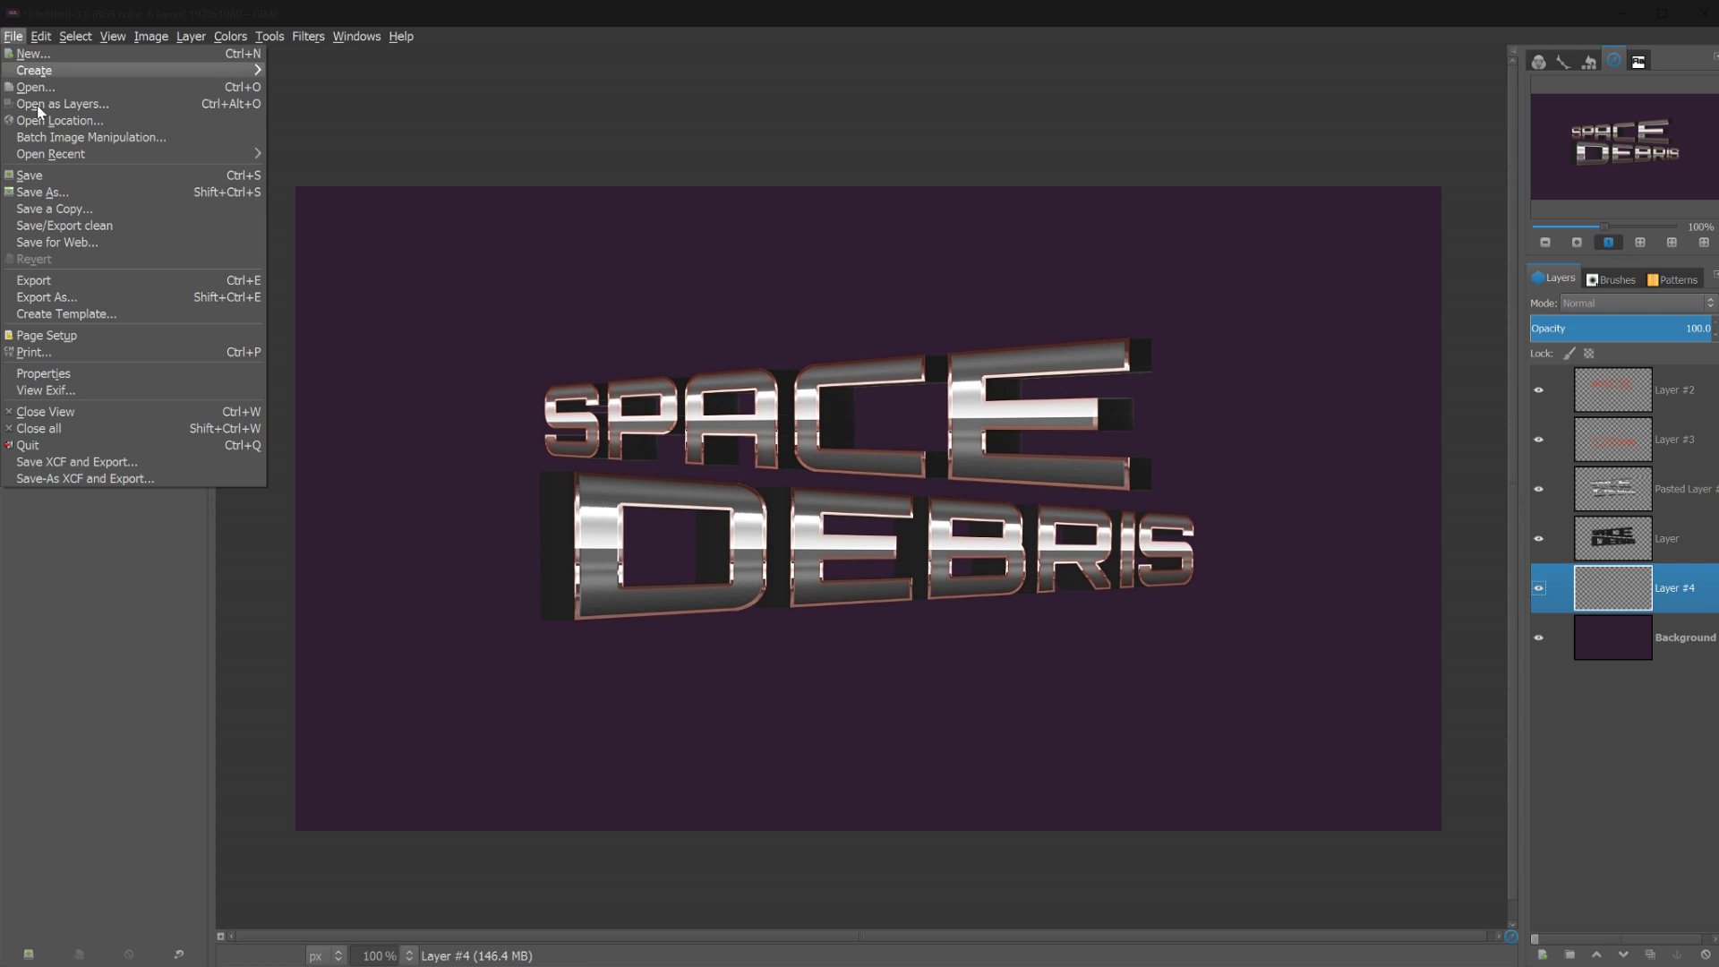
{"action": "left_click", "coordinate": [40, 108]}
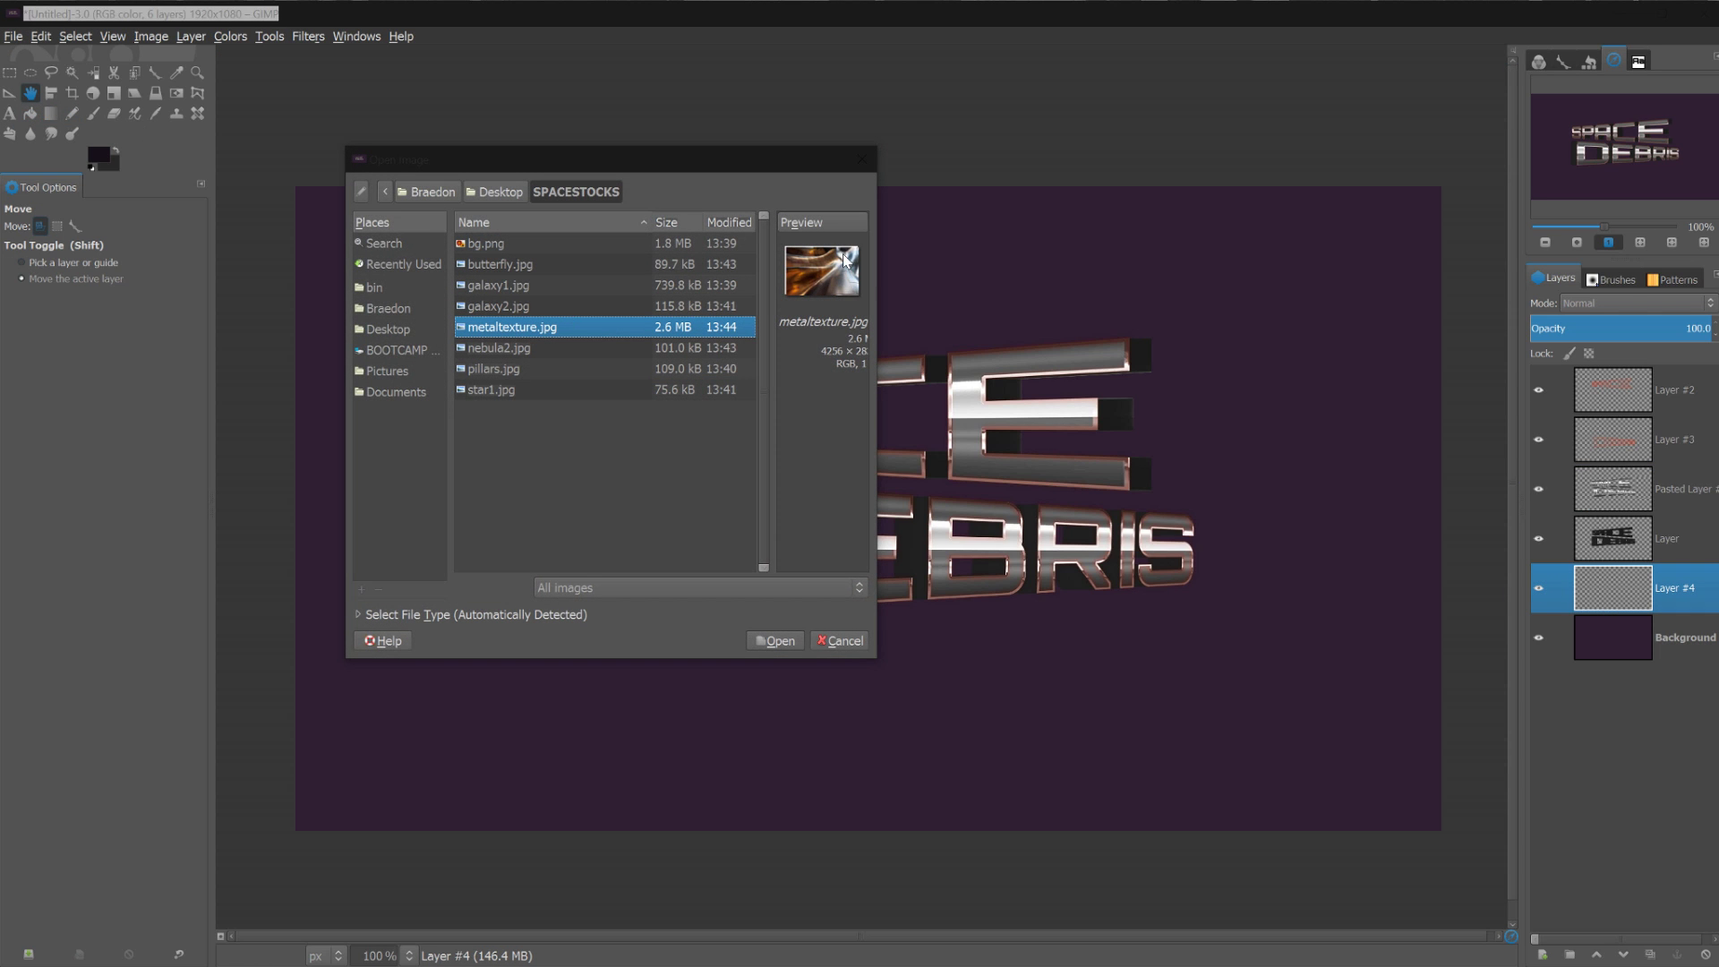
{"action": "left_click", "coordinate": [777, 641]}
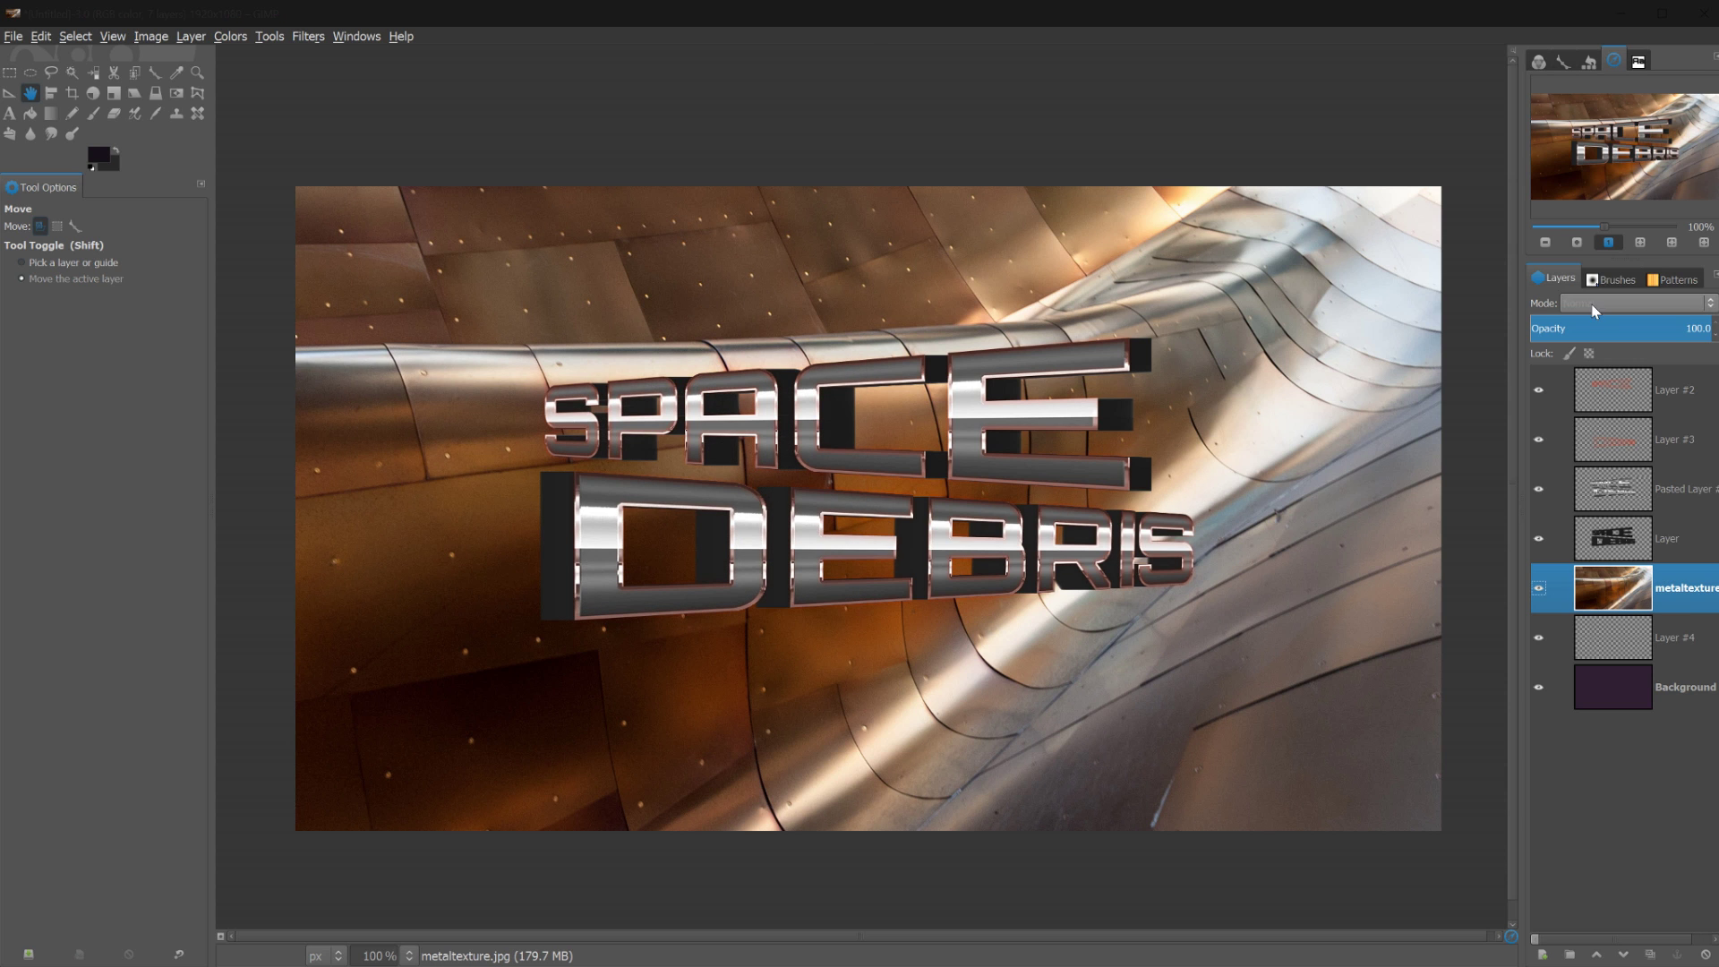
Set the metal texture layer to Overlay mode and reposition it behind the title
{"action": "left_click", "coordinate": [1594, 311]}
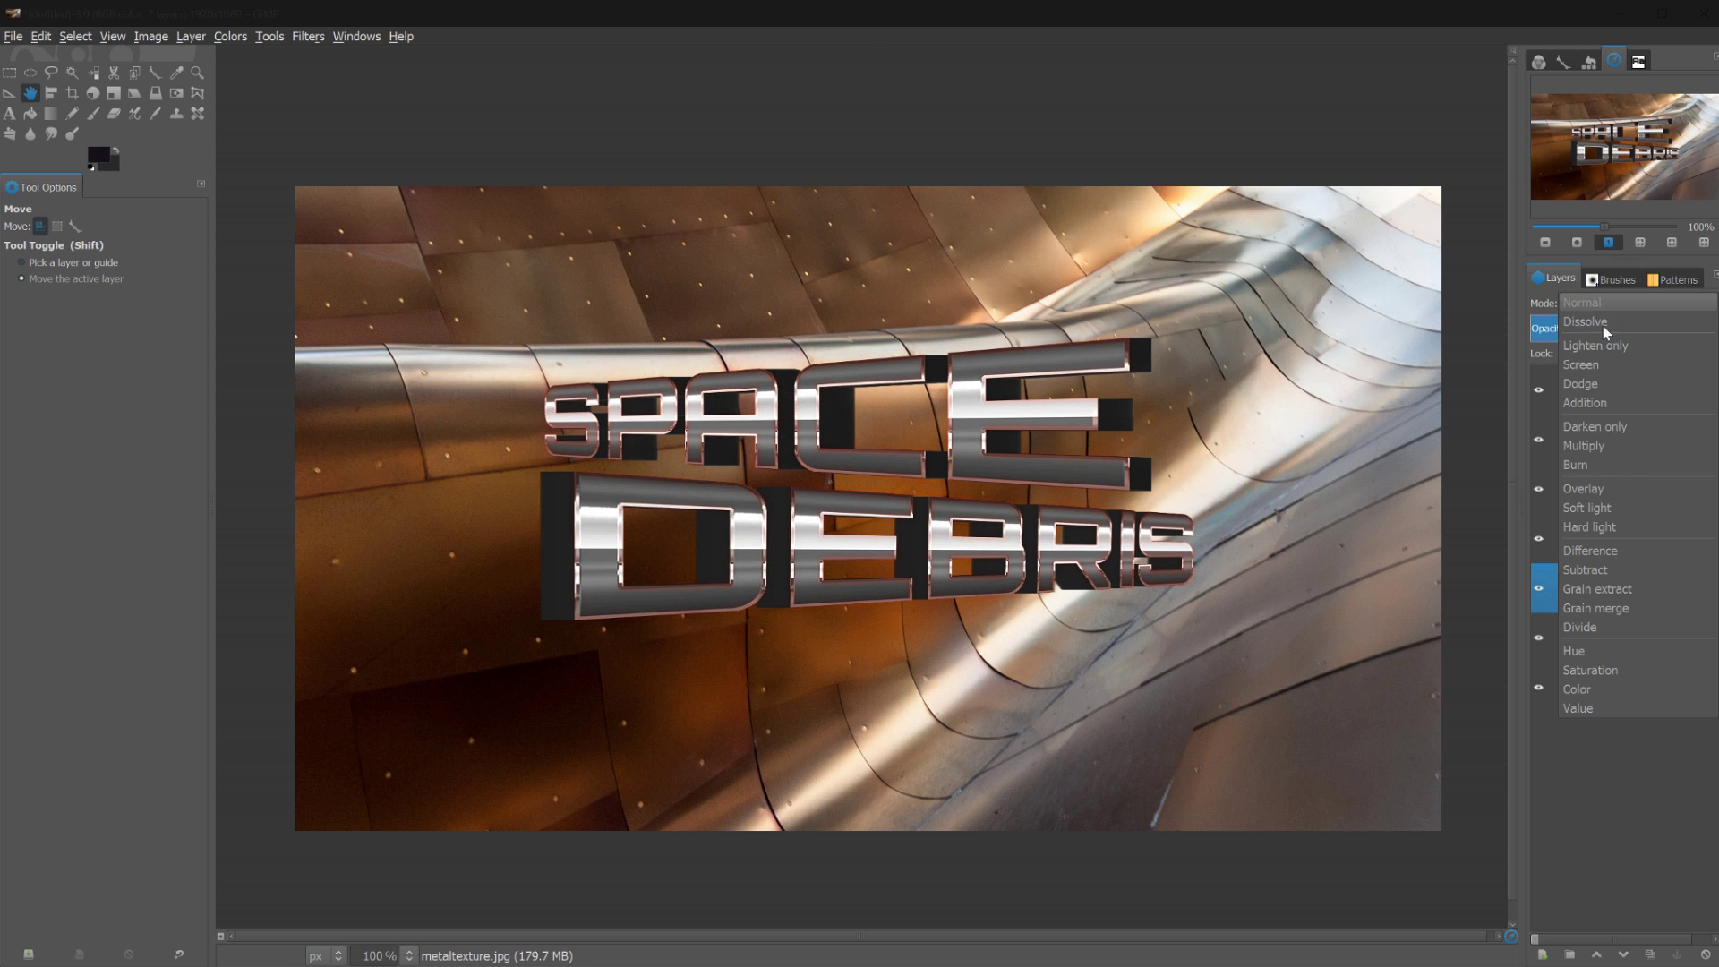
{"action": "left_click", "coordinate": [1621, 485]}
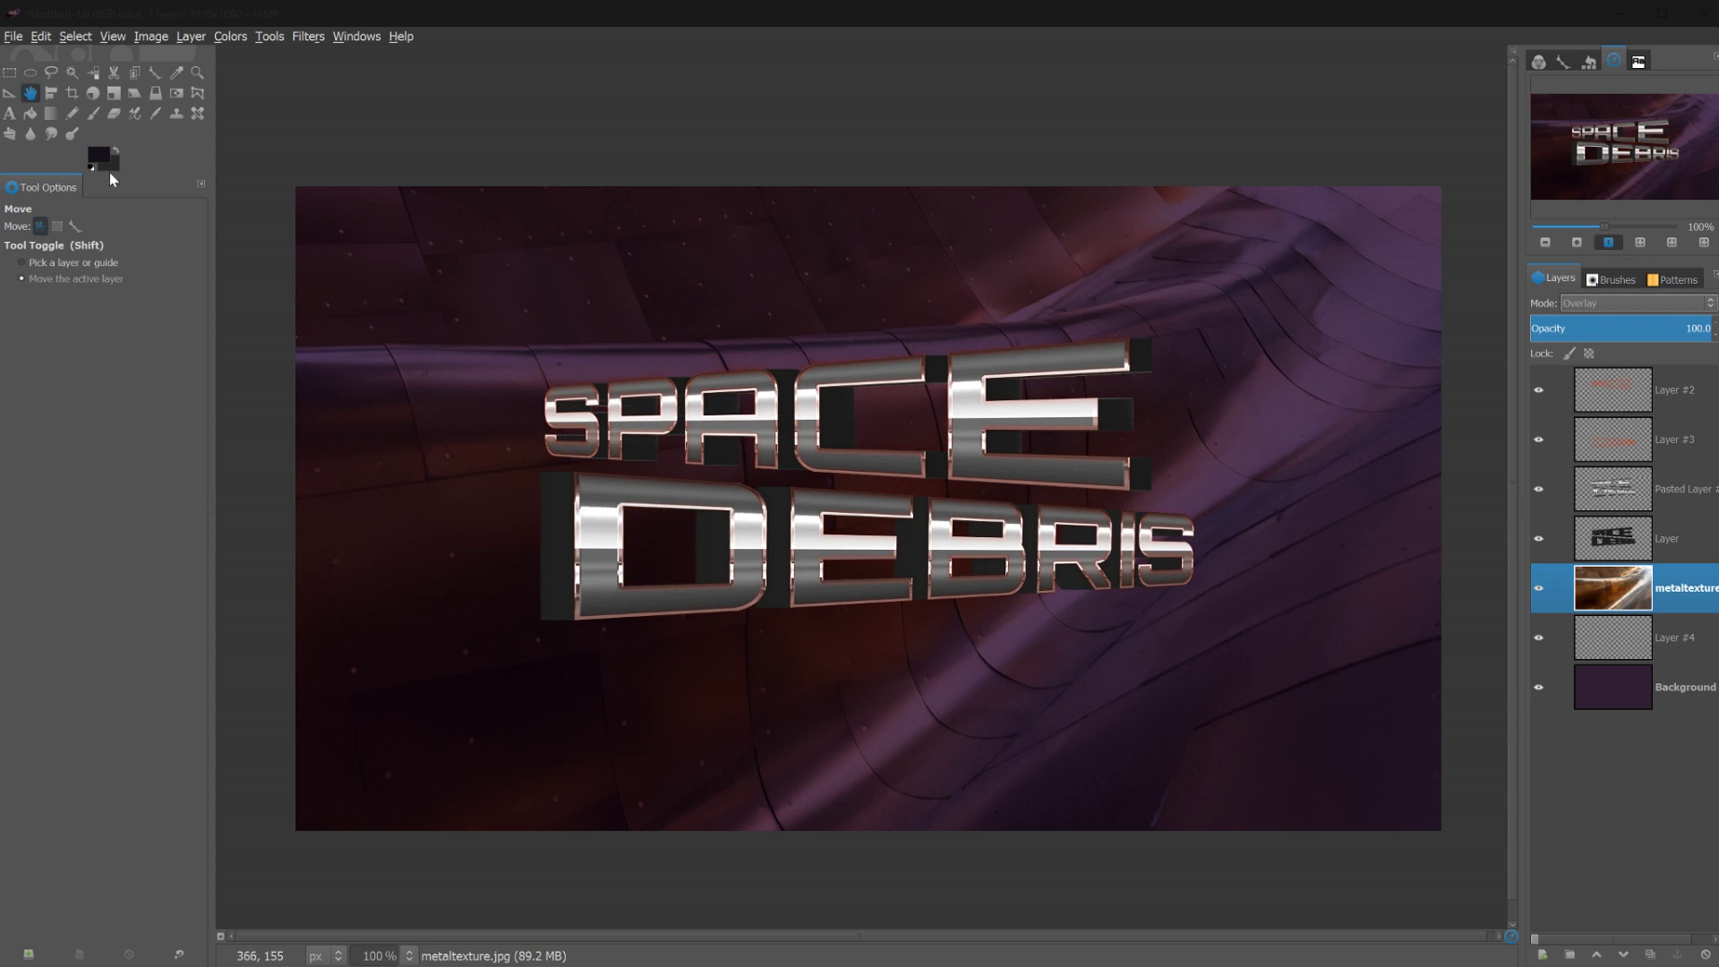
{"action": "left_click_drag", "start_coordinate": [660, 681], "coordinate": [936, 624]}
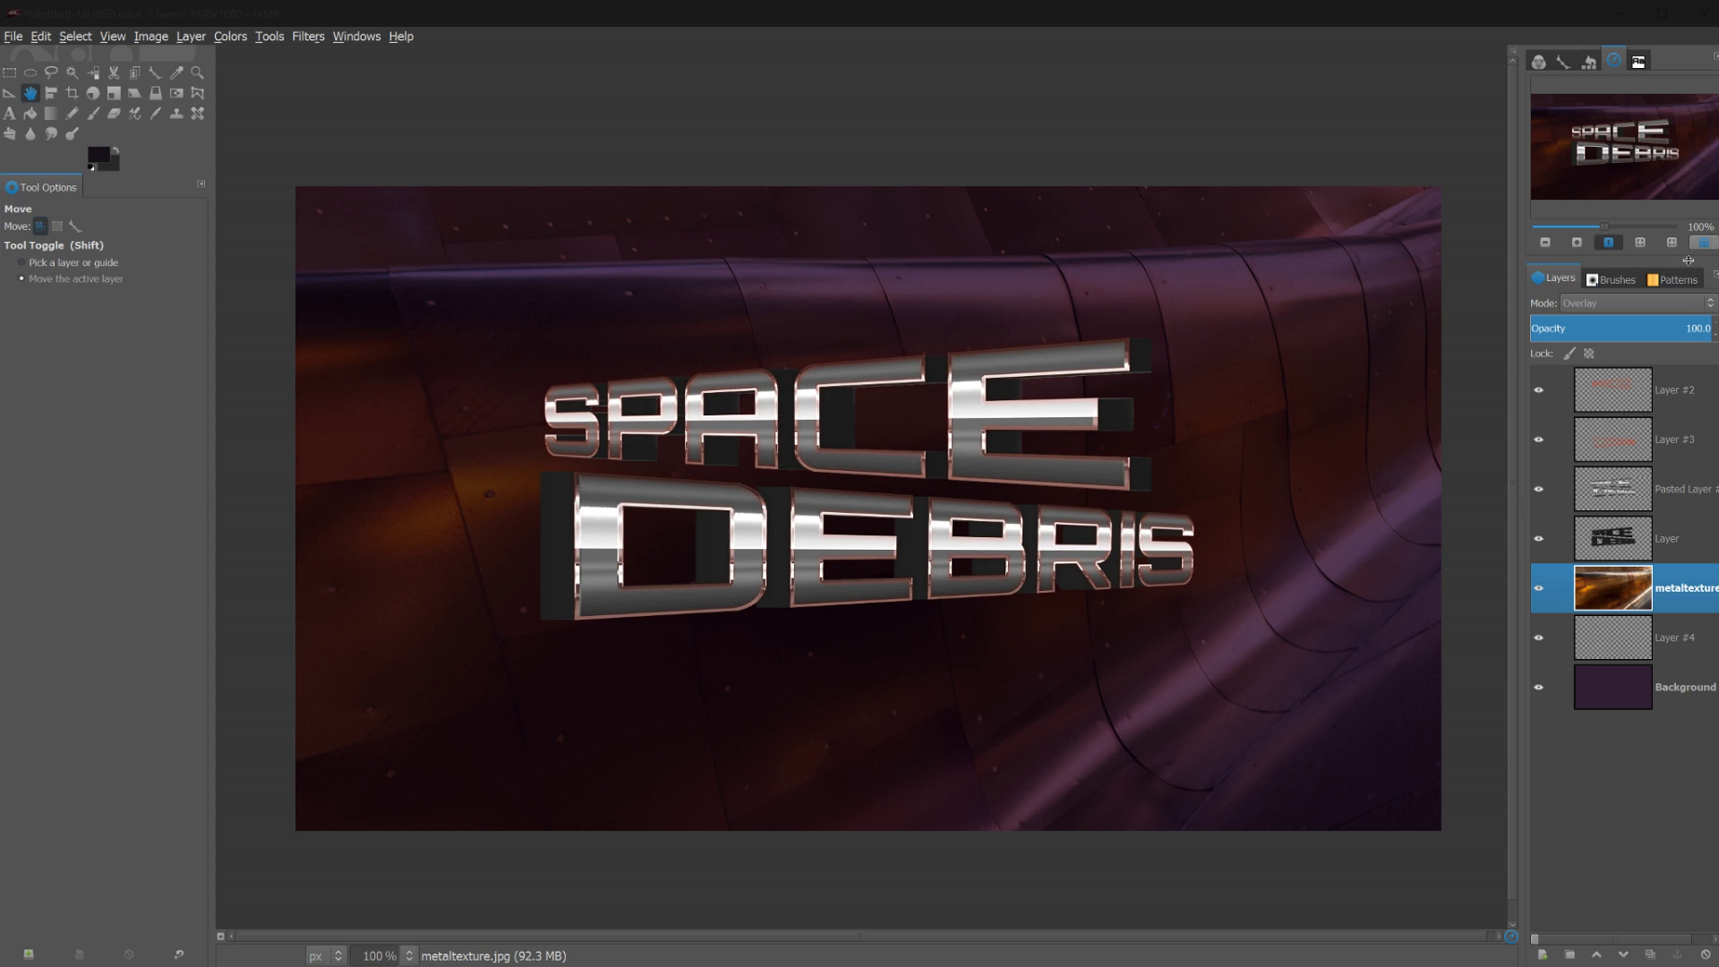
Lower the metal texture layer's opacity to about 69 and apply a Gaussian Blur with a 20 px radius to it
{"action": "left_click_drag", "start_coordinate": [1696, 328], "coordinate": [1630, 326]}
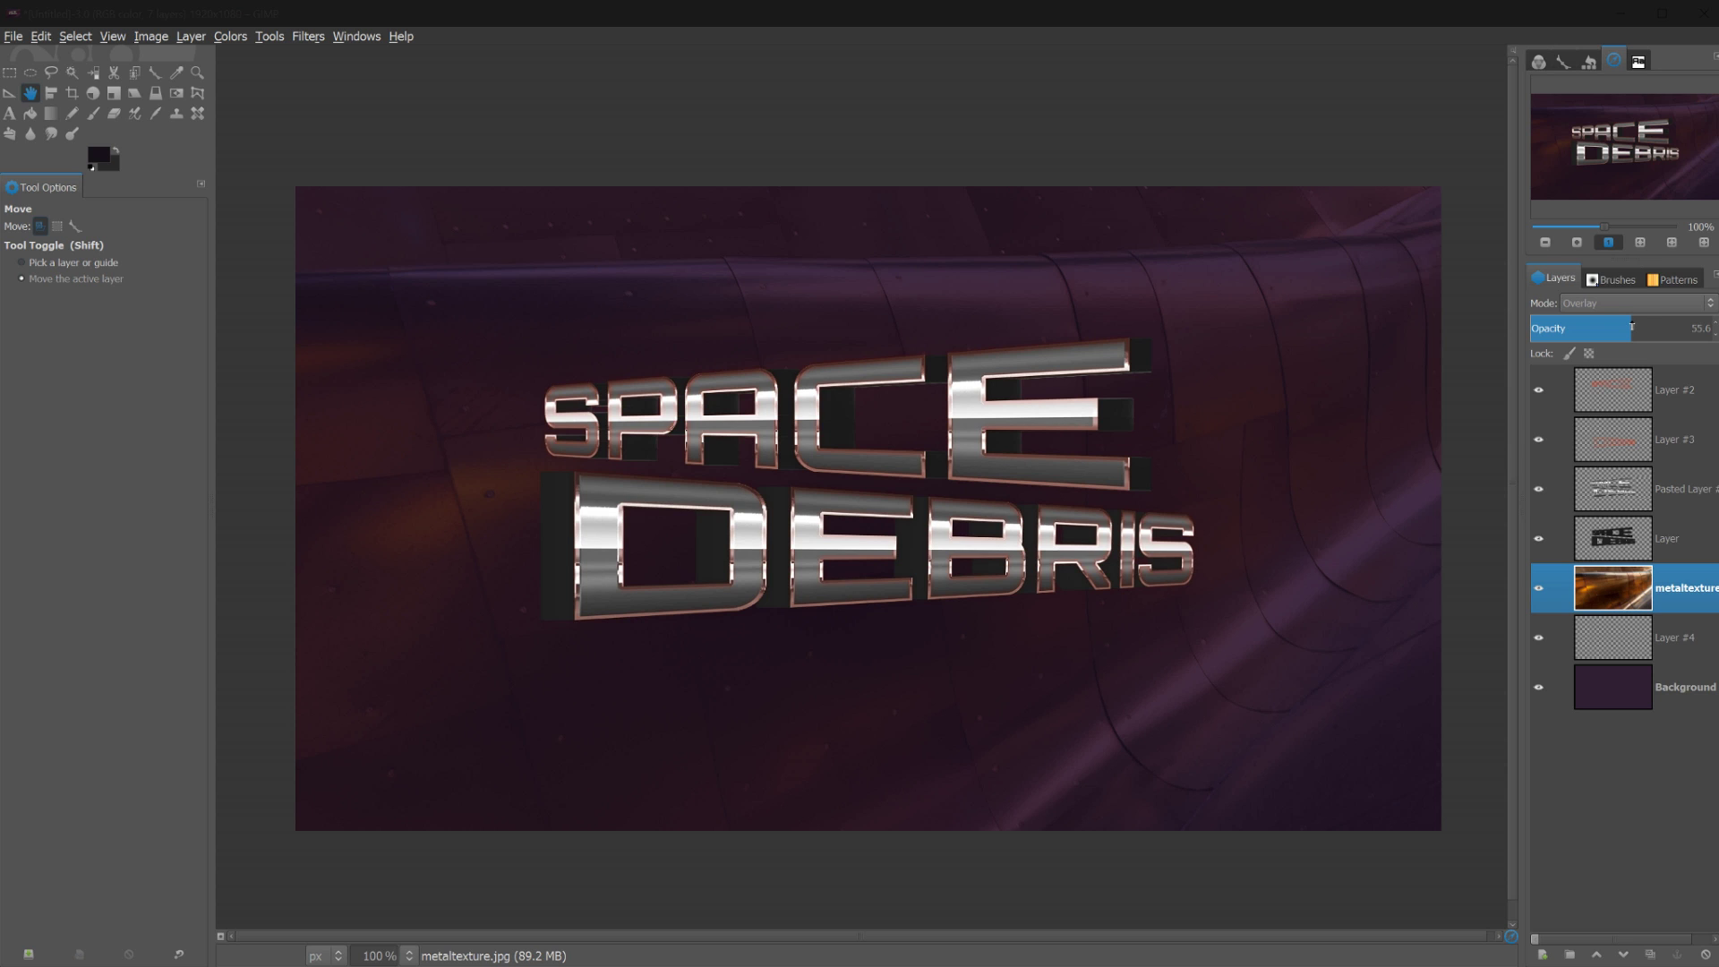
{"action": "left_click_drag", "start_coordinate": [1640, 321], "coordinate": [1656, 322]}
{"action": "left_click", "coordinate": [308, 36]}
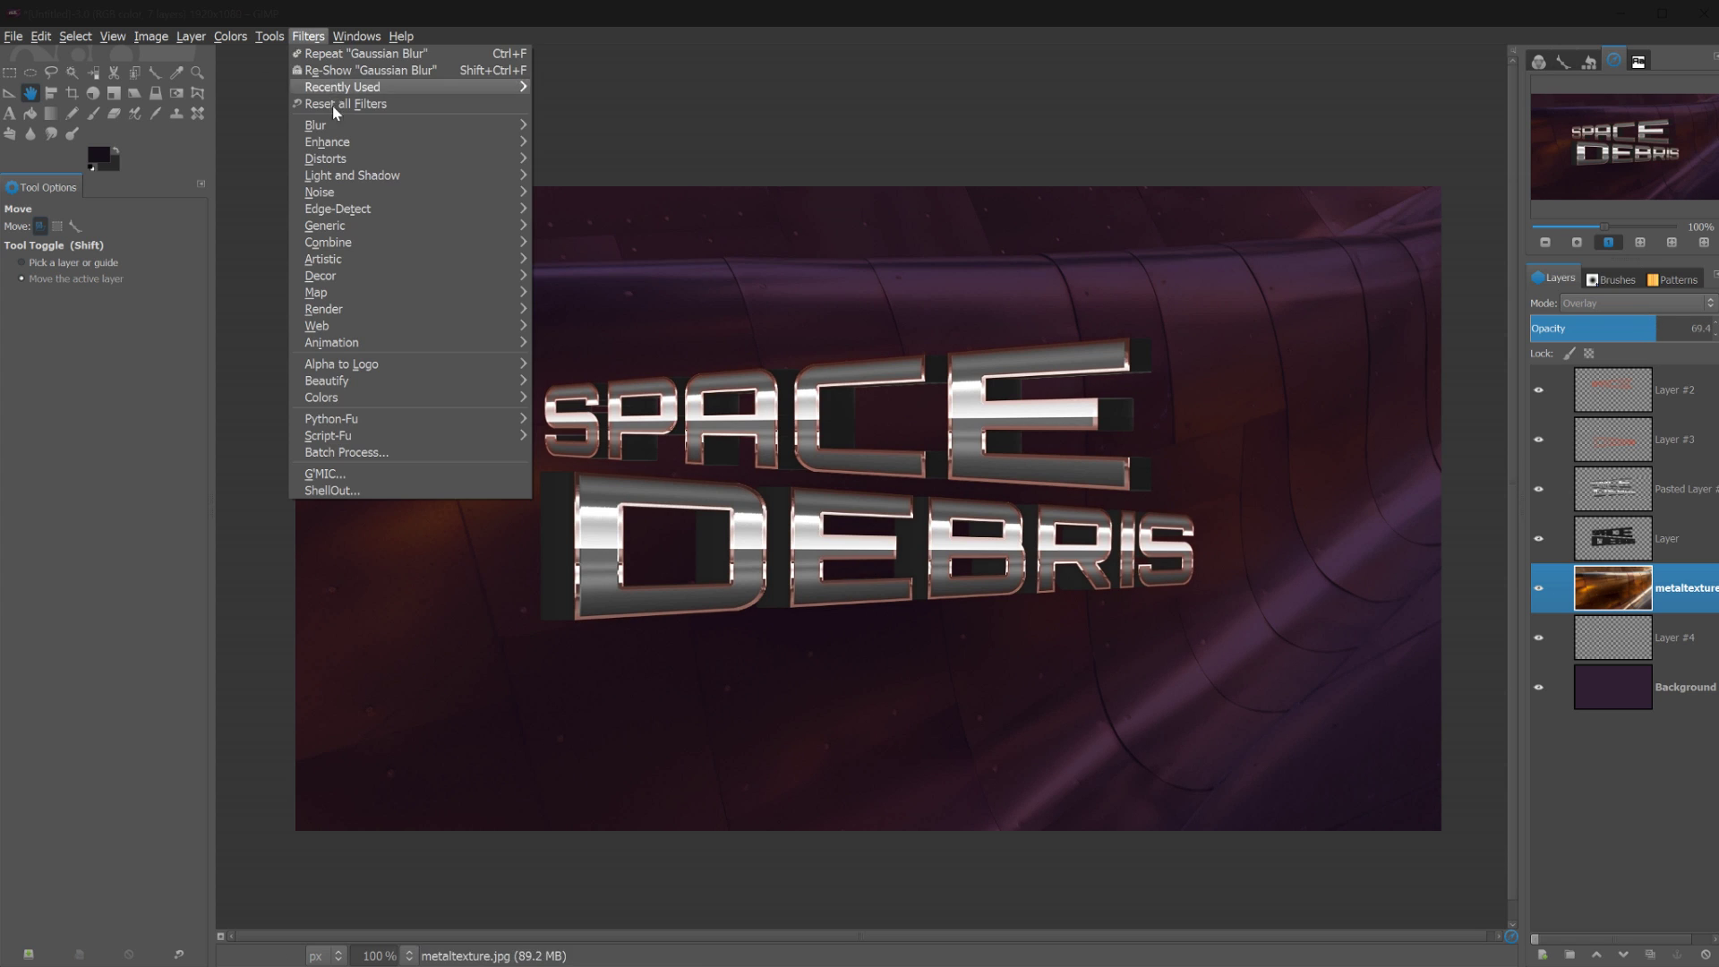
{"action": "mouse_move", "coordinate": [335, 126]}
{"action": "left_click", "coordinate": [598, 153]}
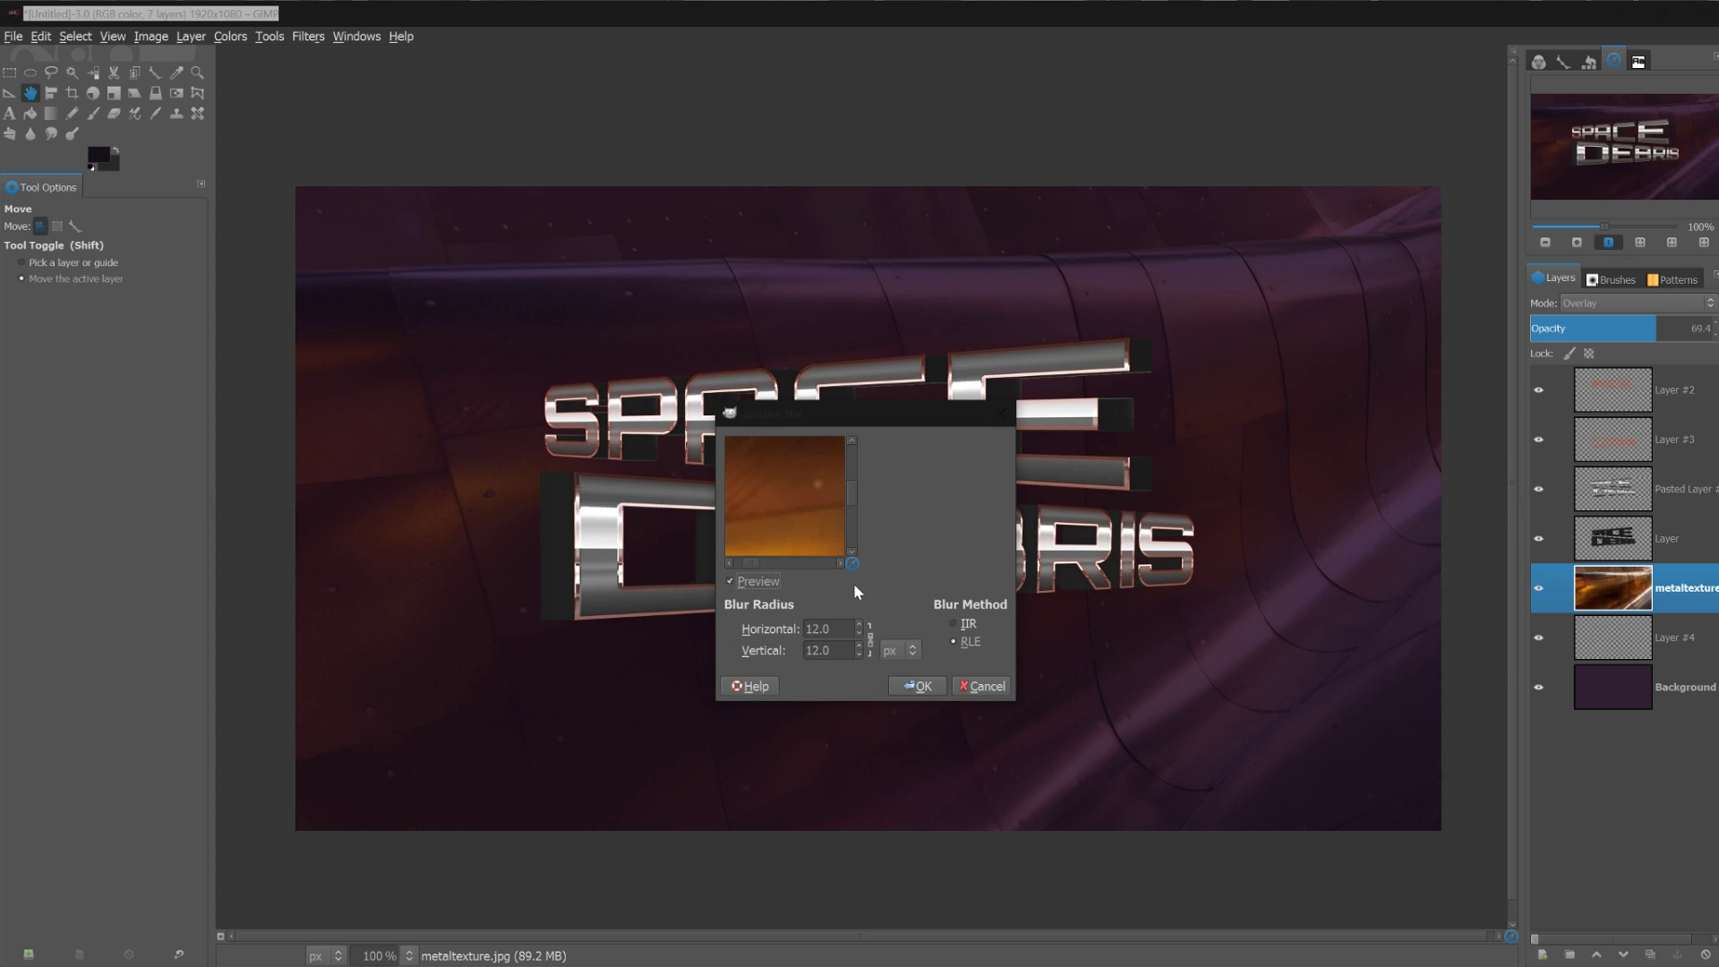
{"action": "scroll", "coordinate": [862, 626], "scroll_direction": "up", "scroll_amount": 3}
{"action": "left_click_drag", "start_coordinate": [854, 482], "coordinate": [856, 496]}
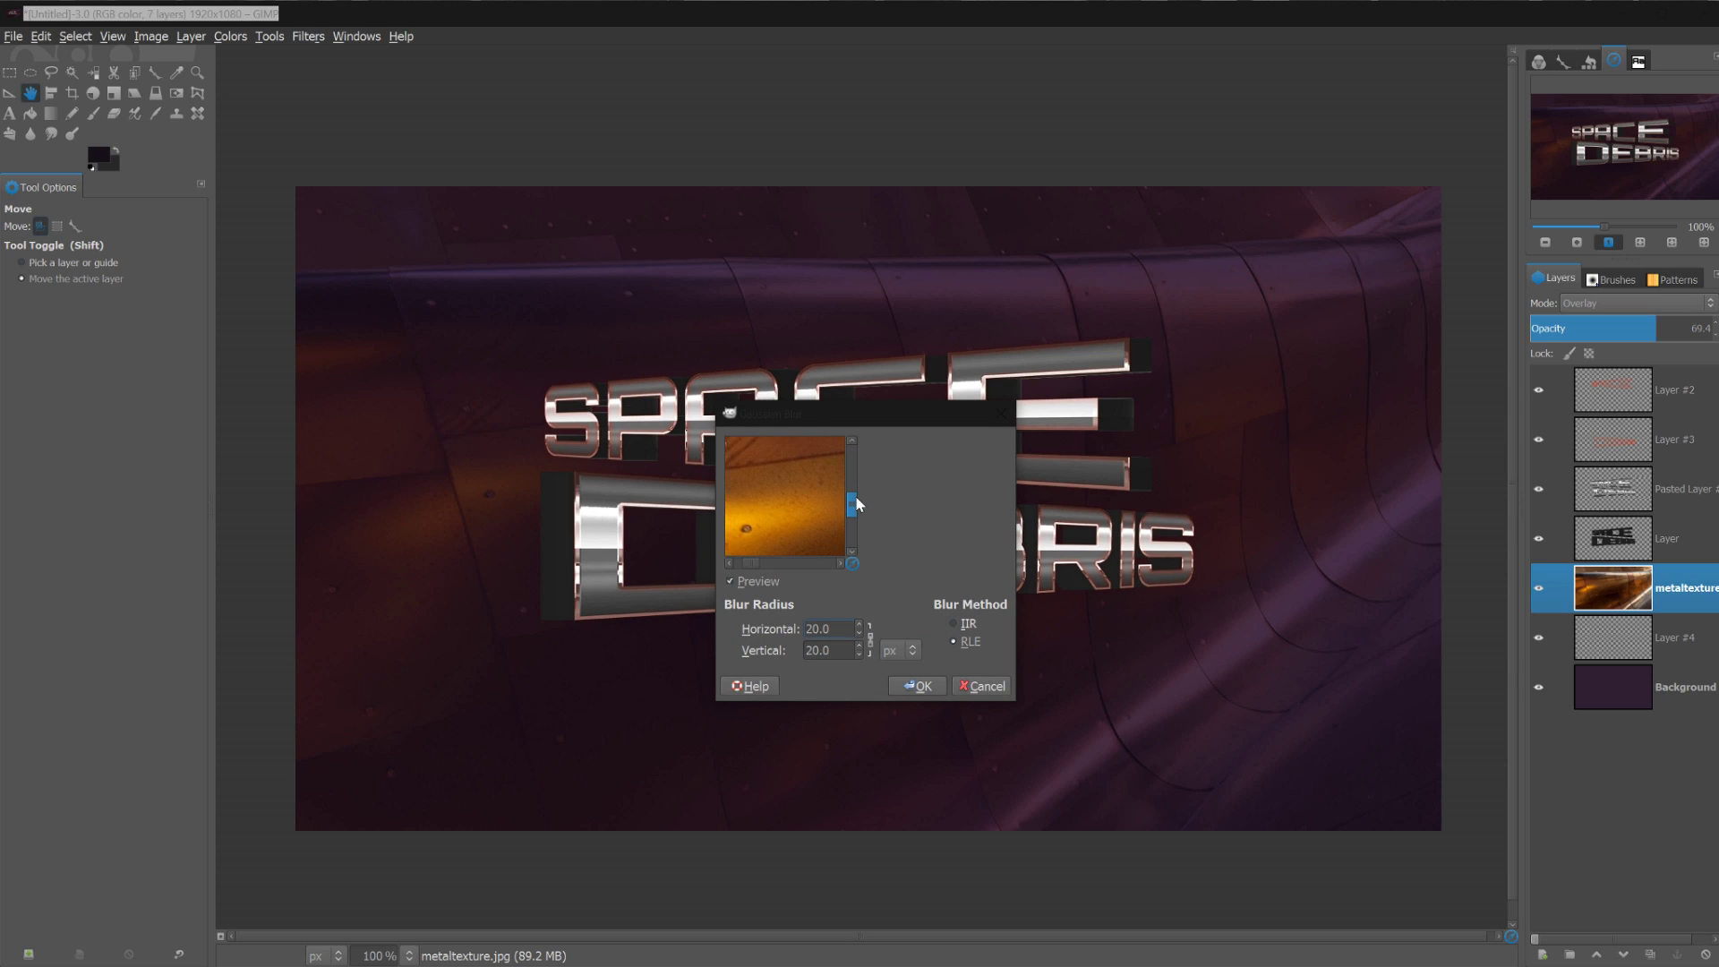
{"action": "left_click", "coordinate": [920, 687]}
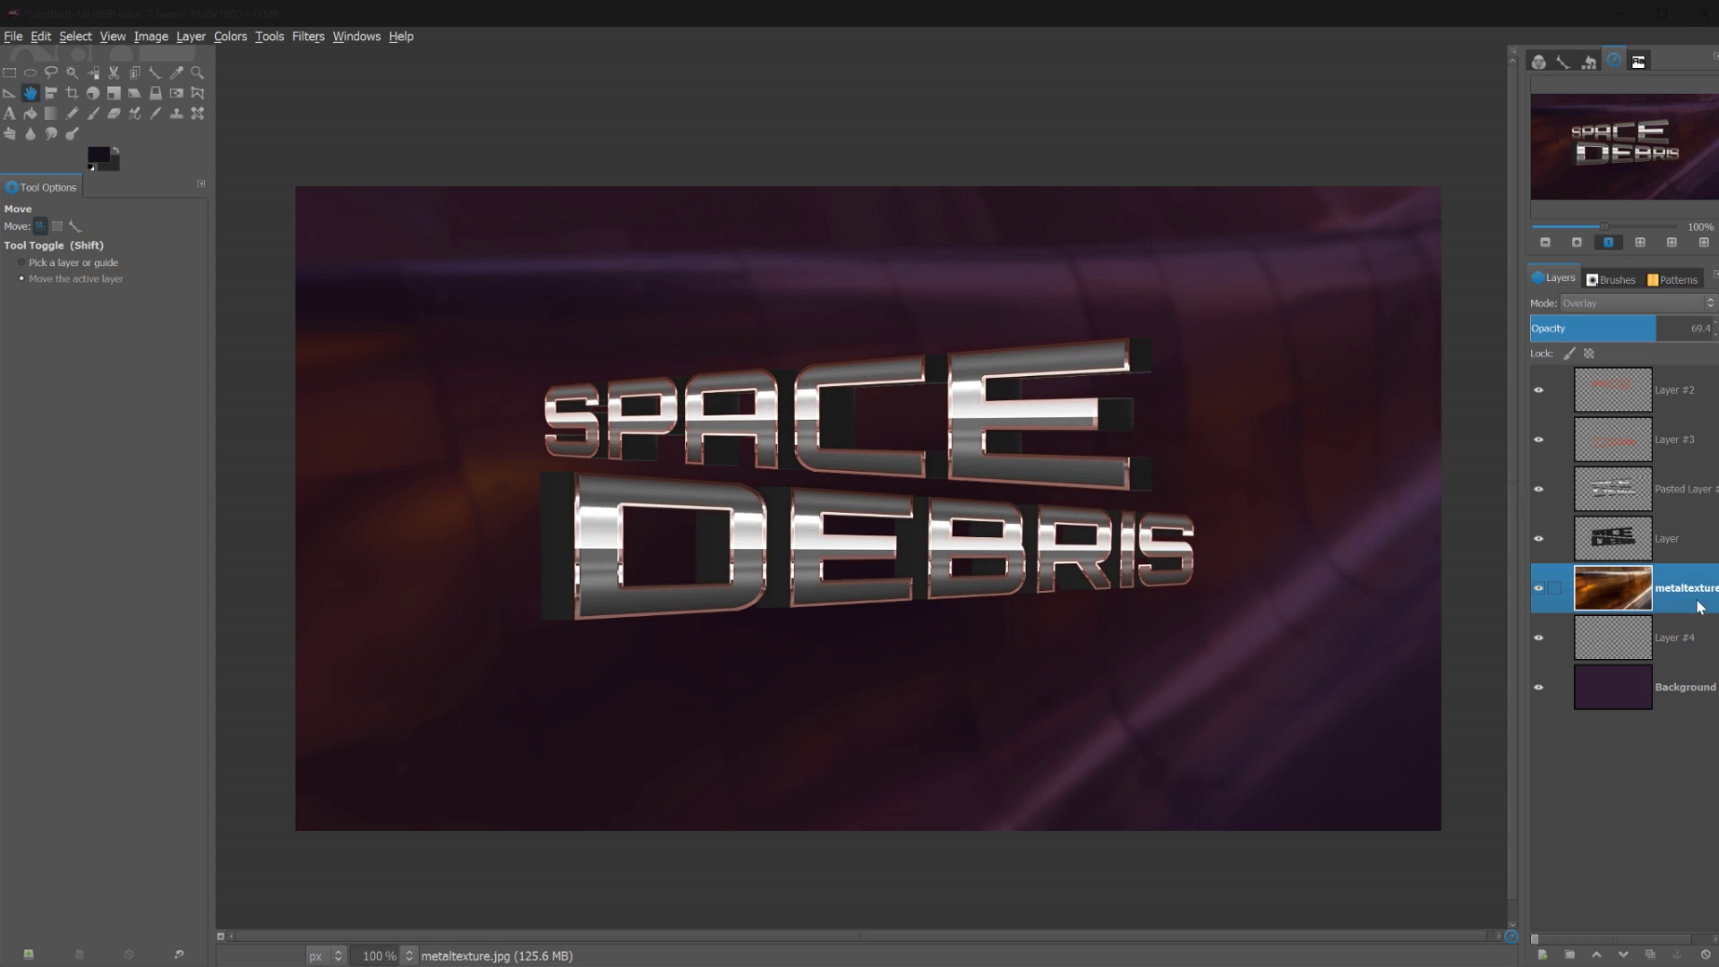
Import the bg.png starfield as a layer above the metal texture and shift it slightly
{"action": "left_click", "coordinate": [8, 39]}
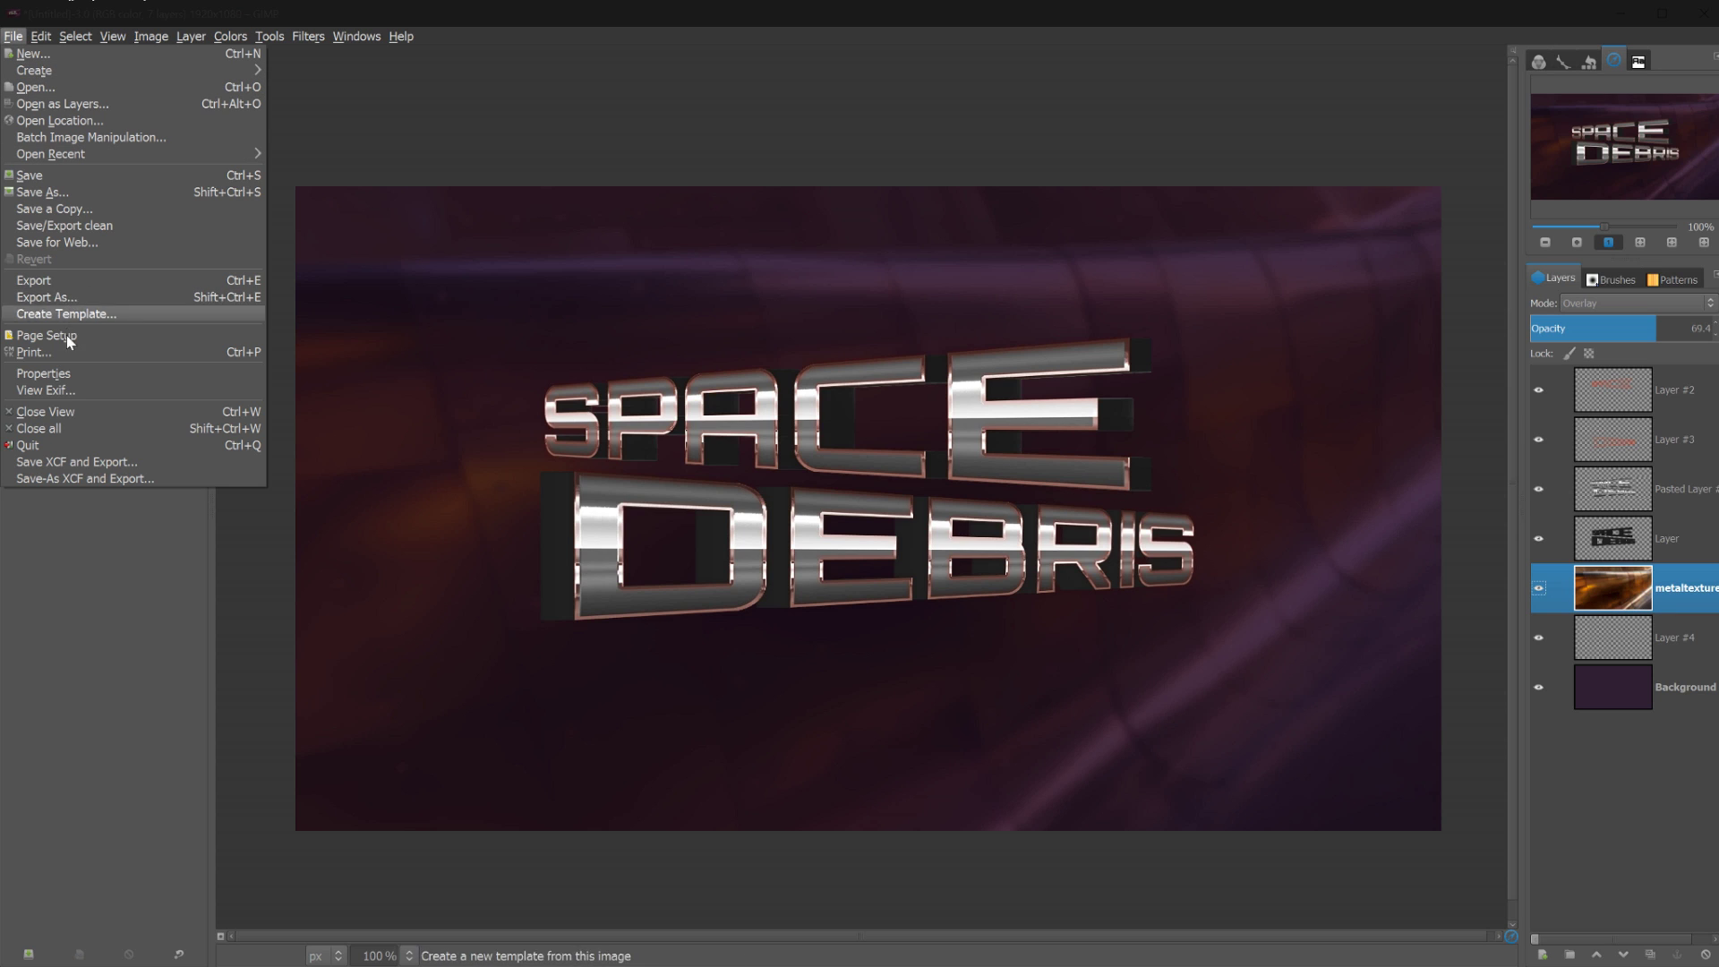
{"action": "left_click", "coordinate": [106, 100]}
{"action": "left_click", "coordinate": [582, 351]}
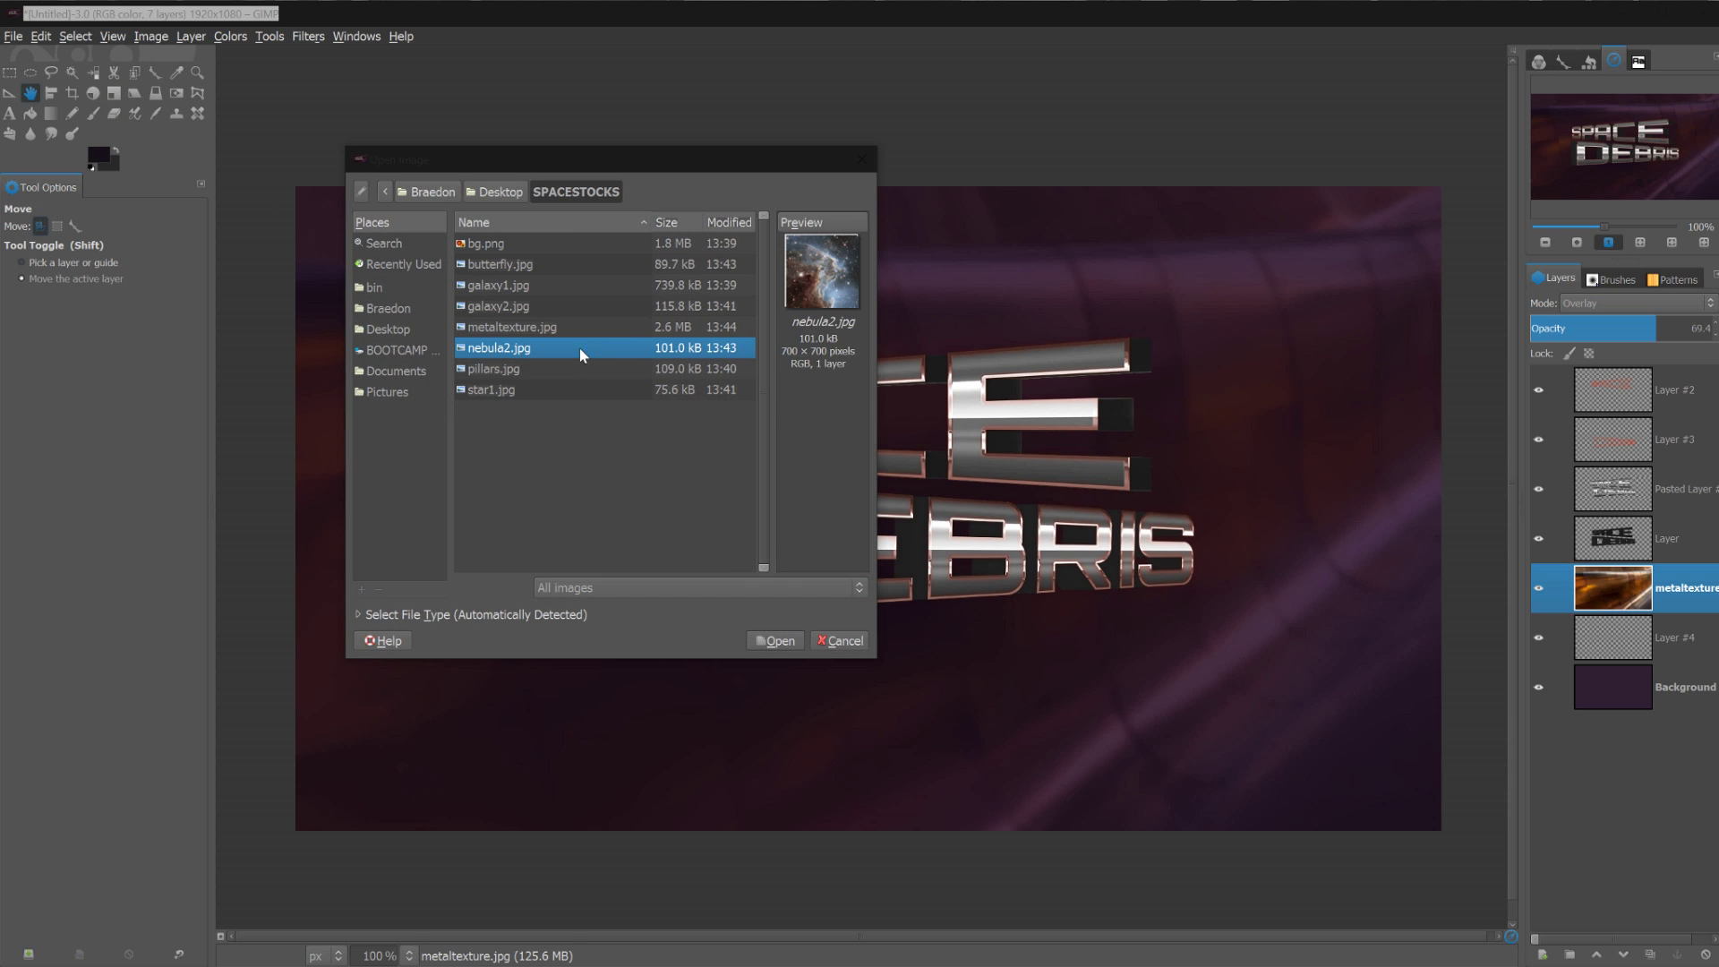
{"action": "left_click", "coordinate": [535, 244]}
{"action": "left_click", "coordinate": [783, 639]}
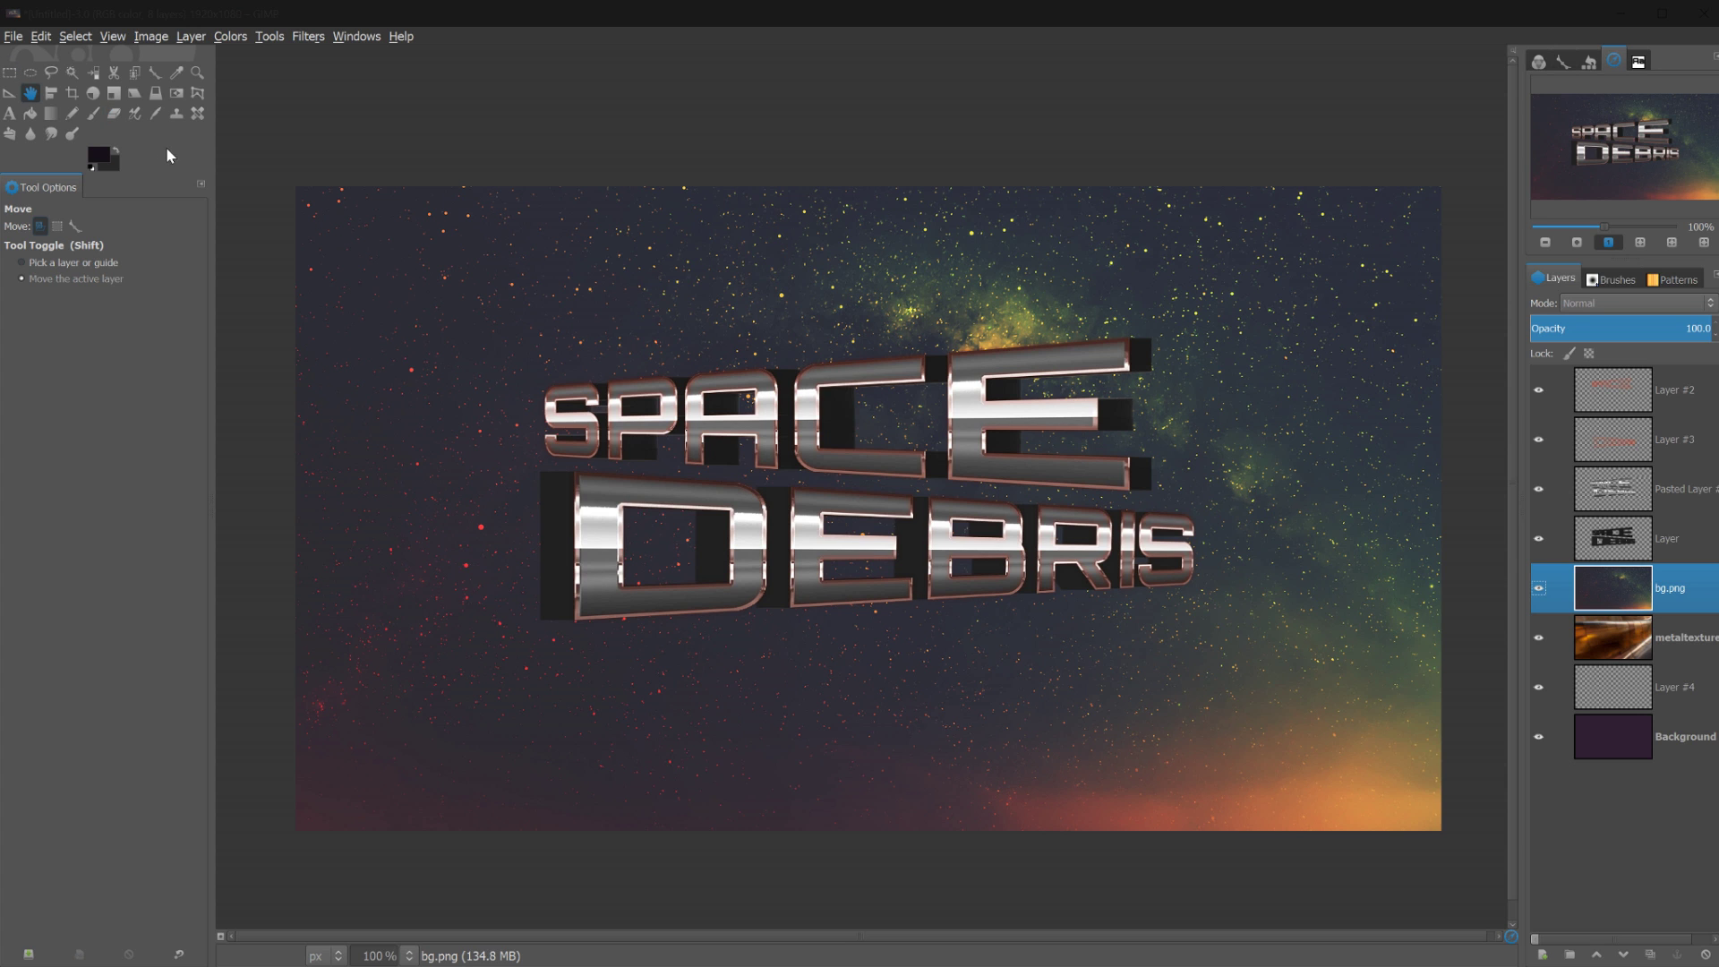
{"action": "left_click_drag", "start_coordinate": [625, 286], "coordinate": [637, 319]}
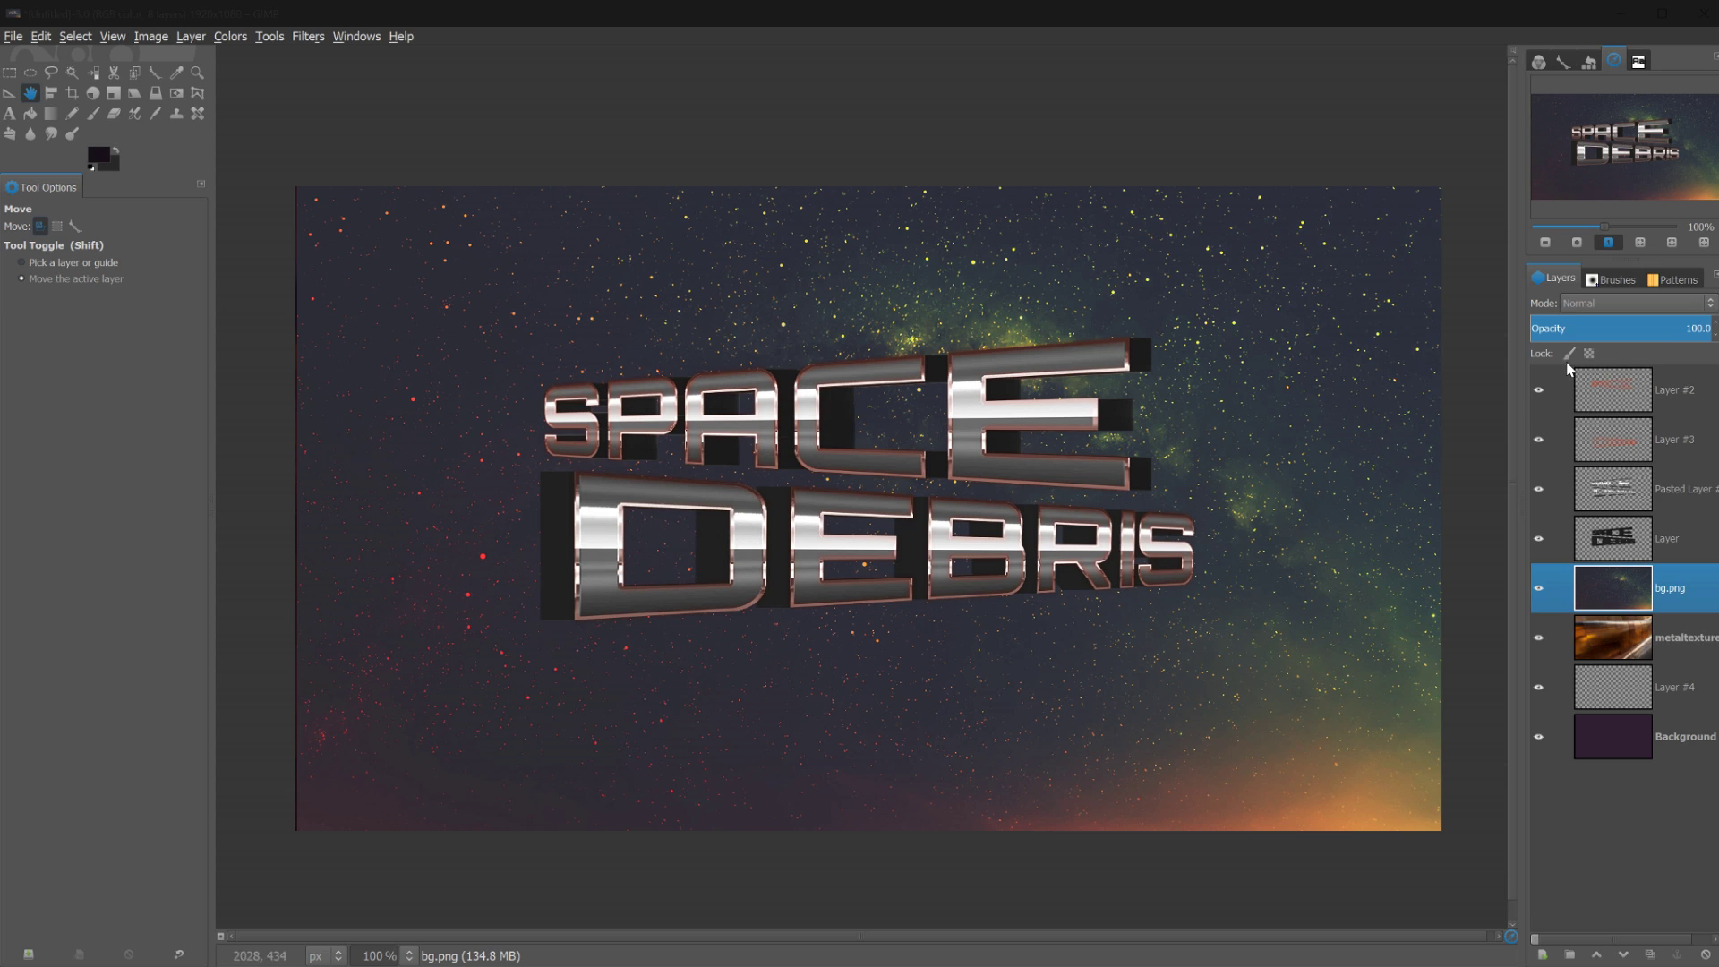
Try Overlay mode on the bg.png starfield layer and settle on Dodge
{"action": "left_click", "coordinate": [1601, 302]}
{"action": "left_click", "coordinate": [1590, 488]}
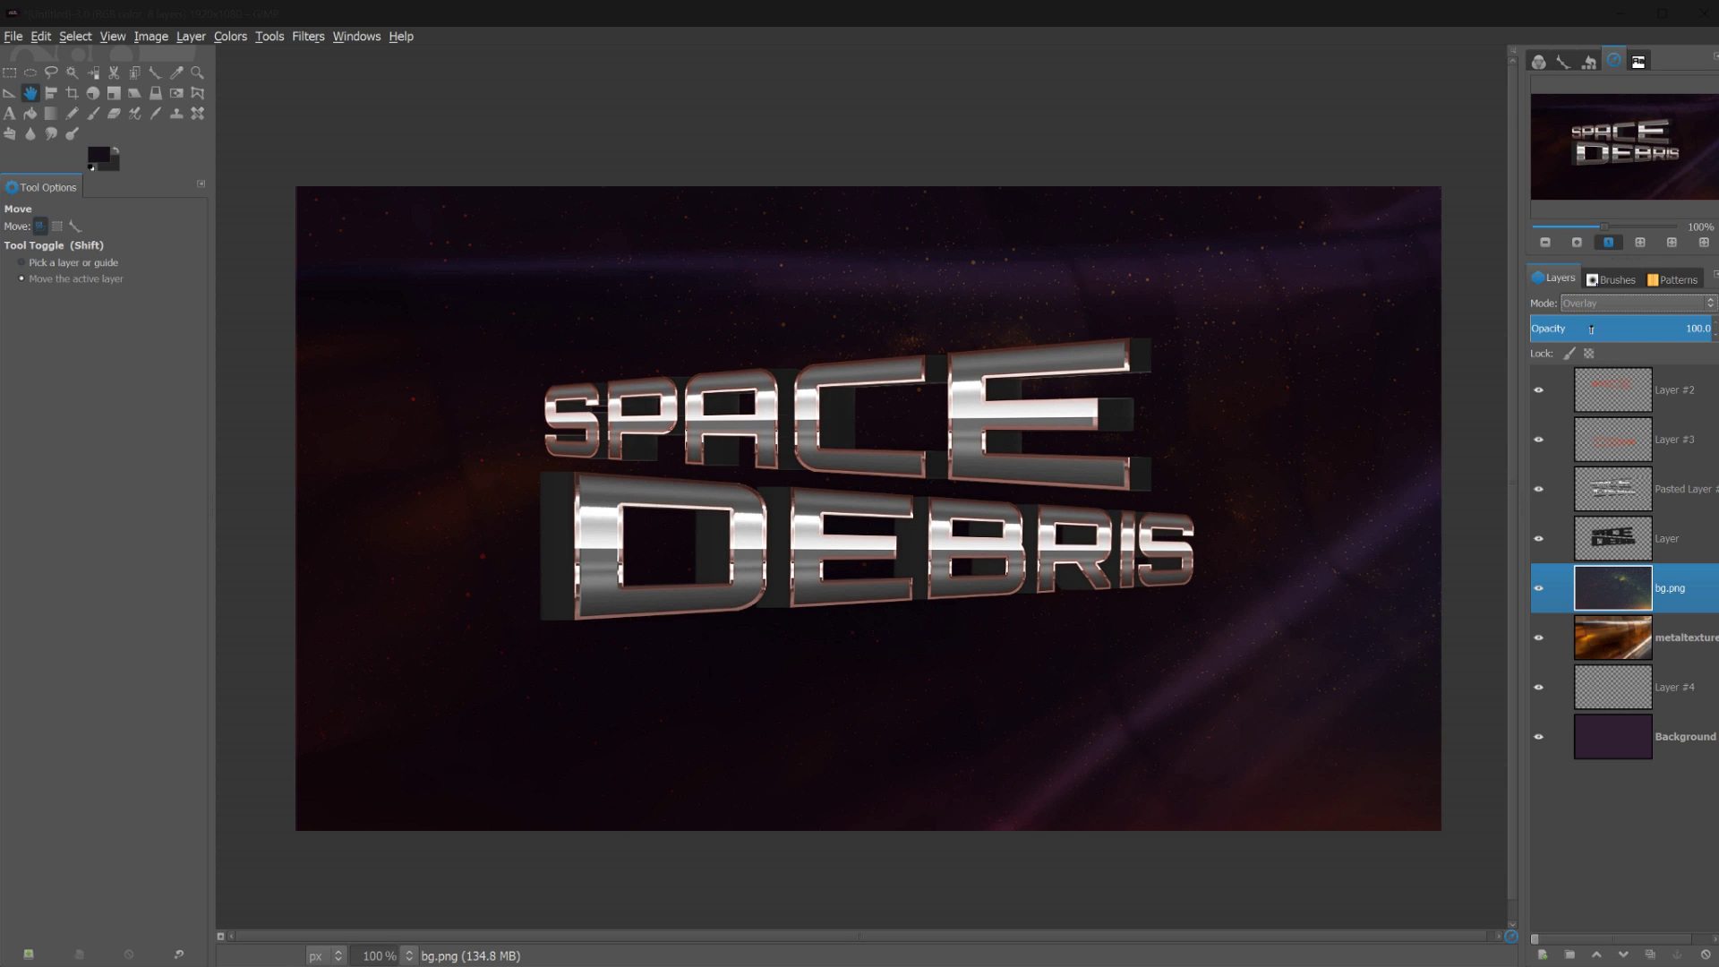
{"action": "left_click", "coordinate": [1629, 304]}
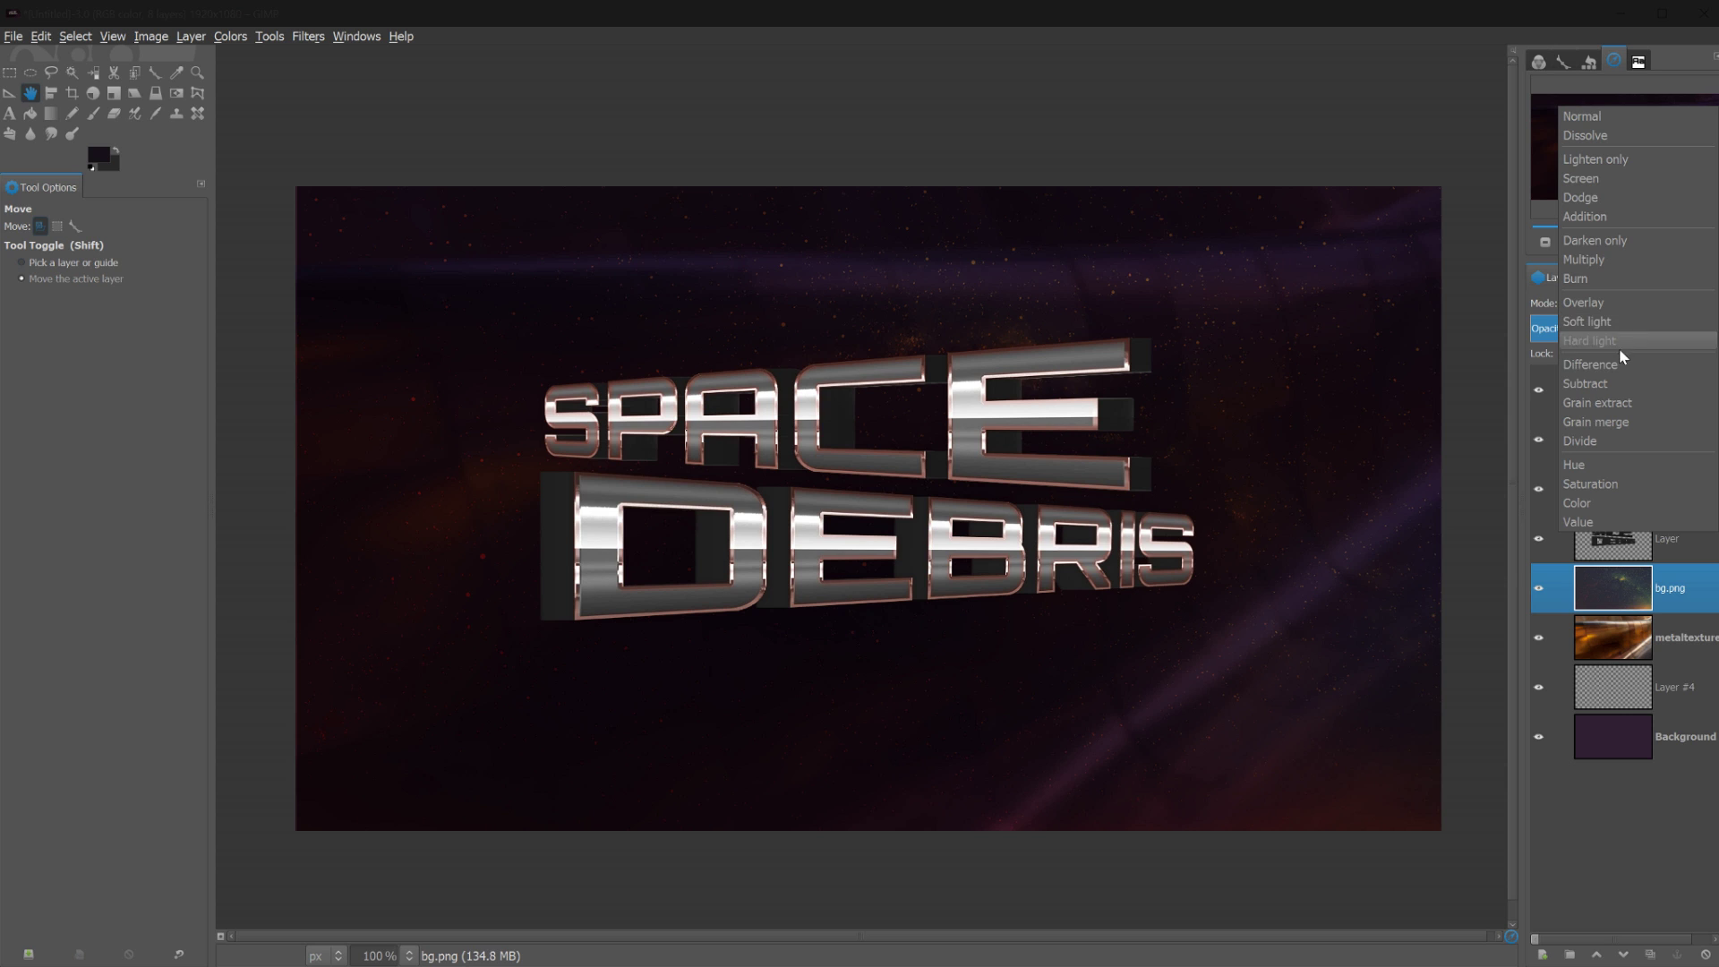
{"action": "left_click", "coordinate": [1599, 192]}
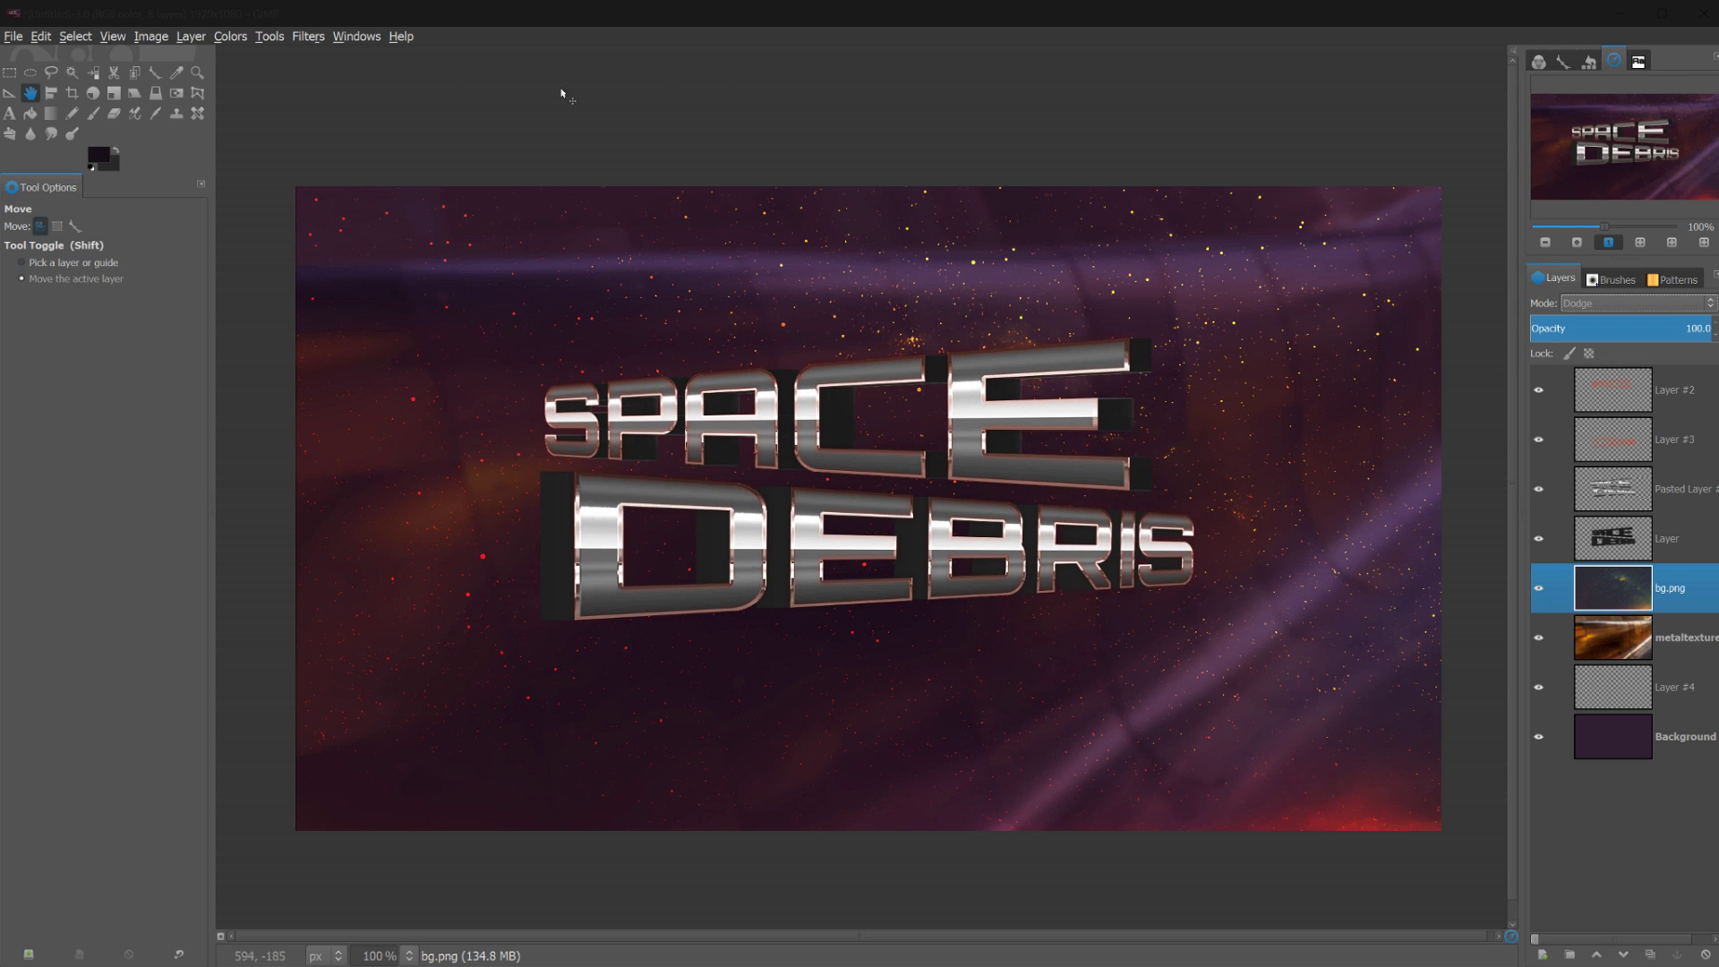
{"action": "left_click", "coordinate": [230, 37]}
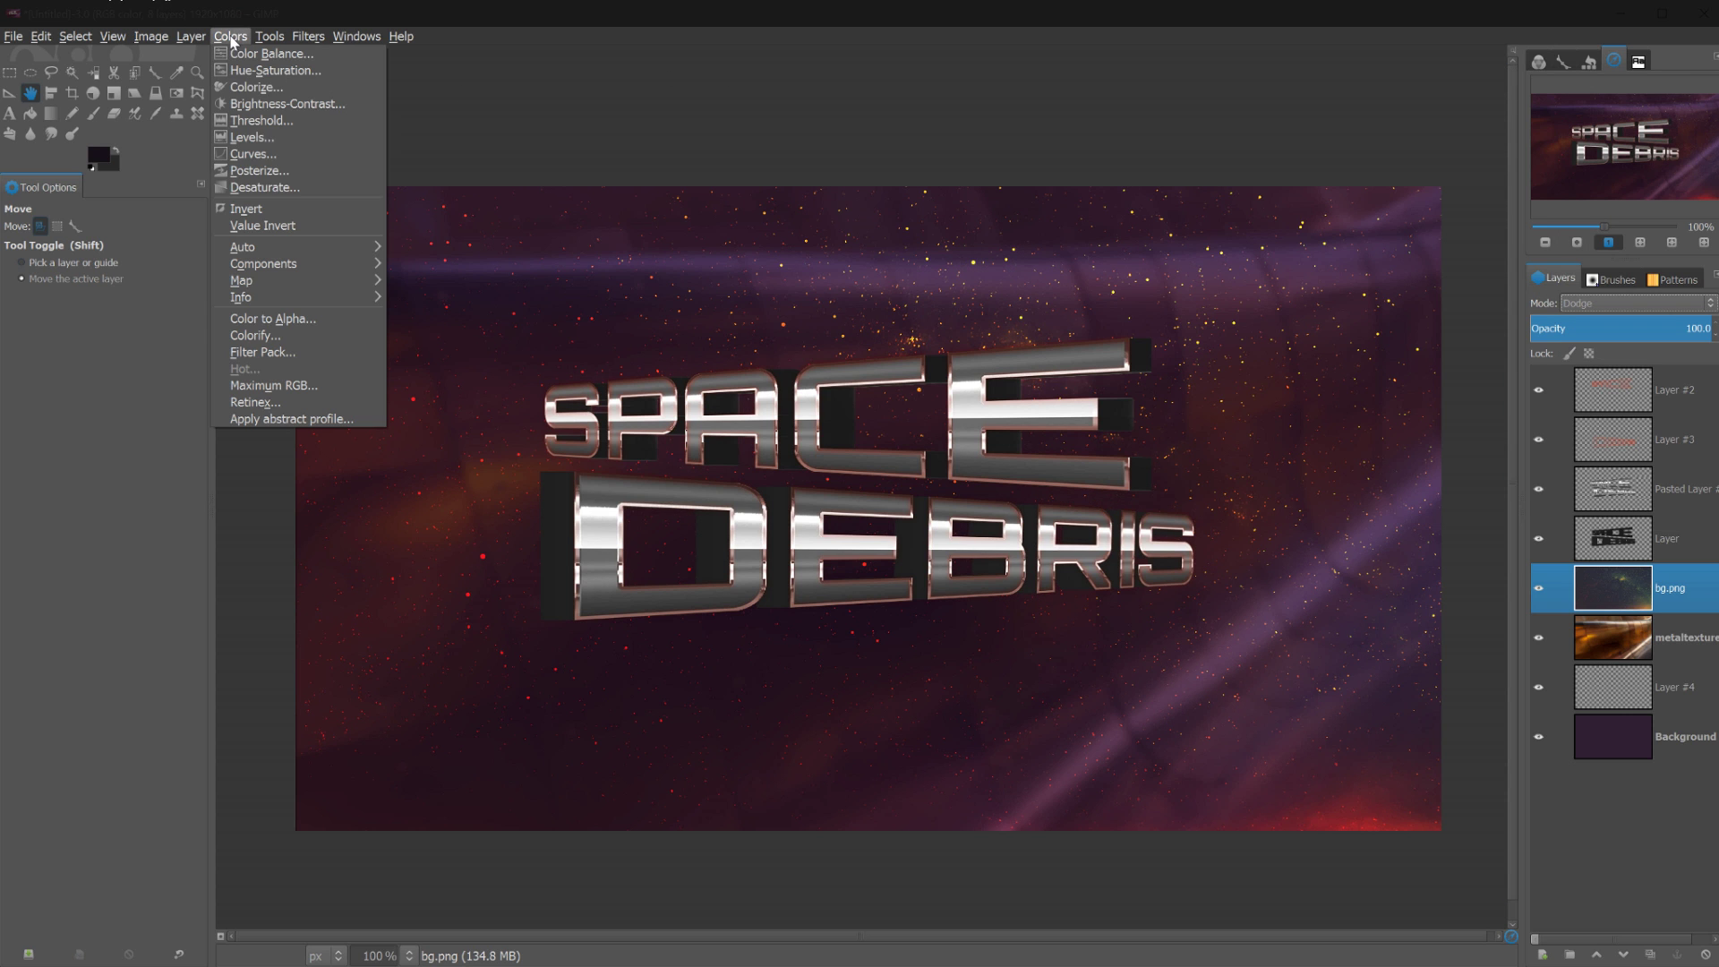
{"action": "left_click", "coordinate": [272, 184]}
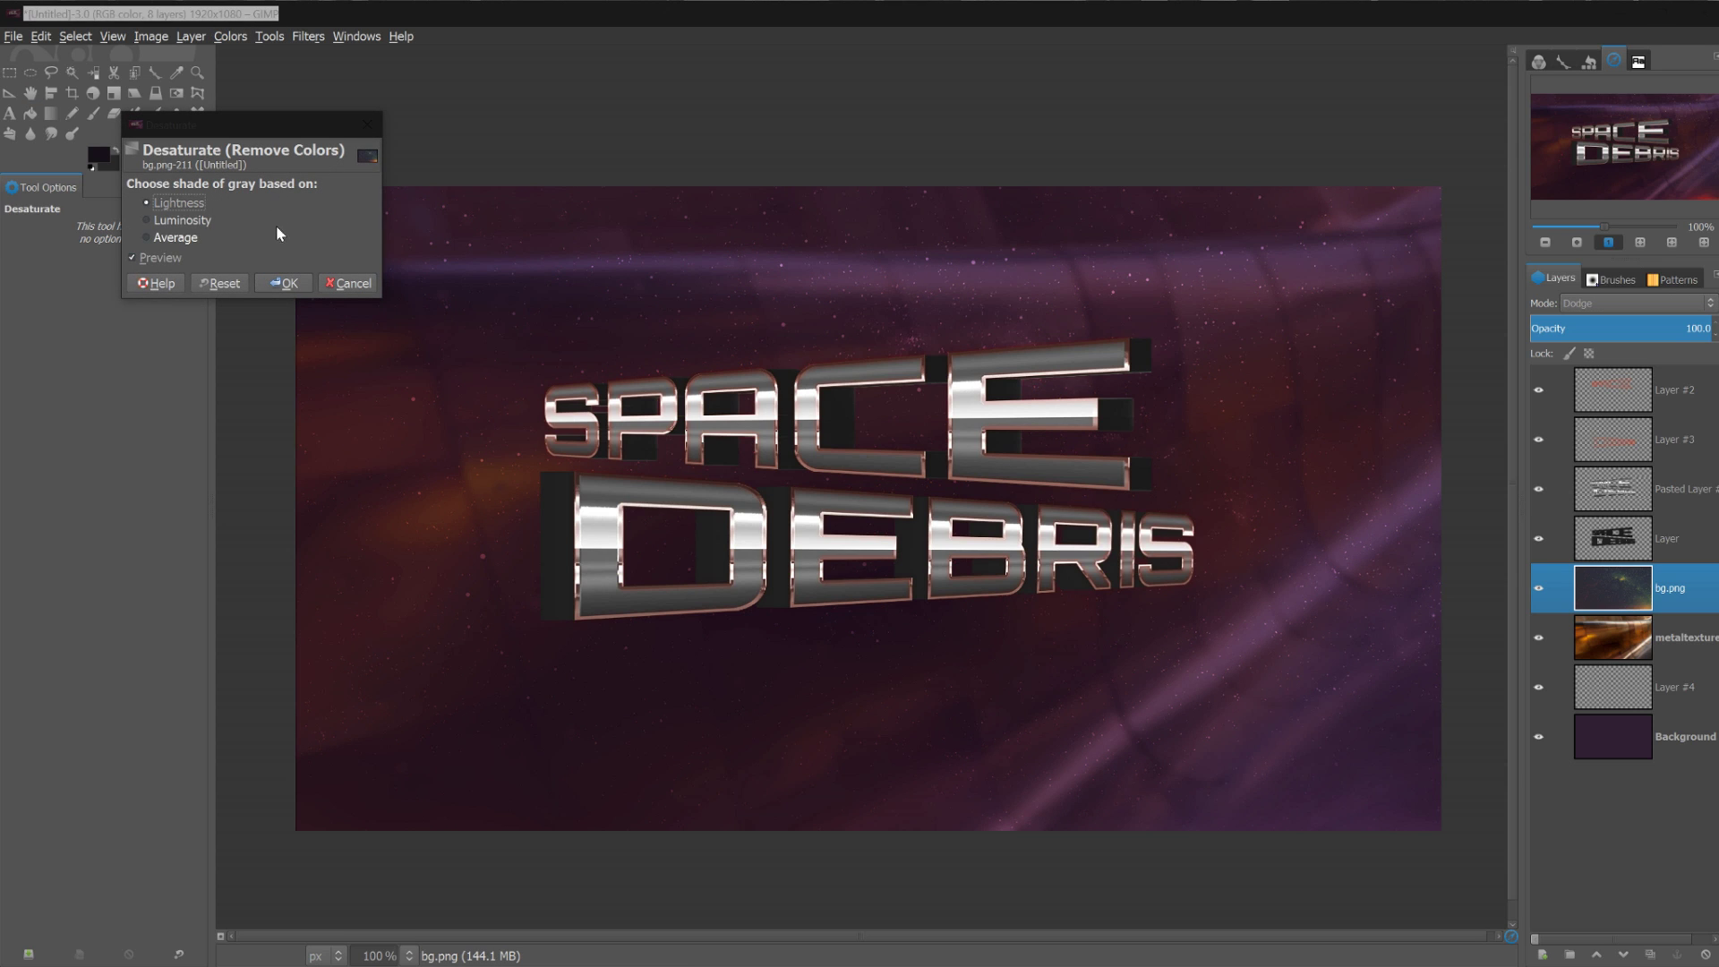
{"action": "left_click", "coordinate": [283, 287]}
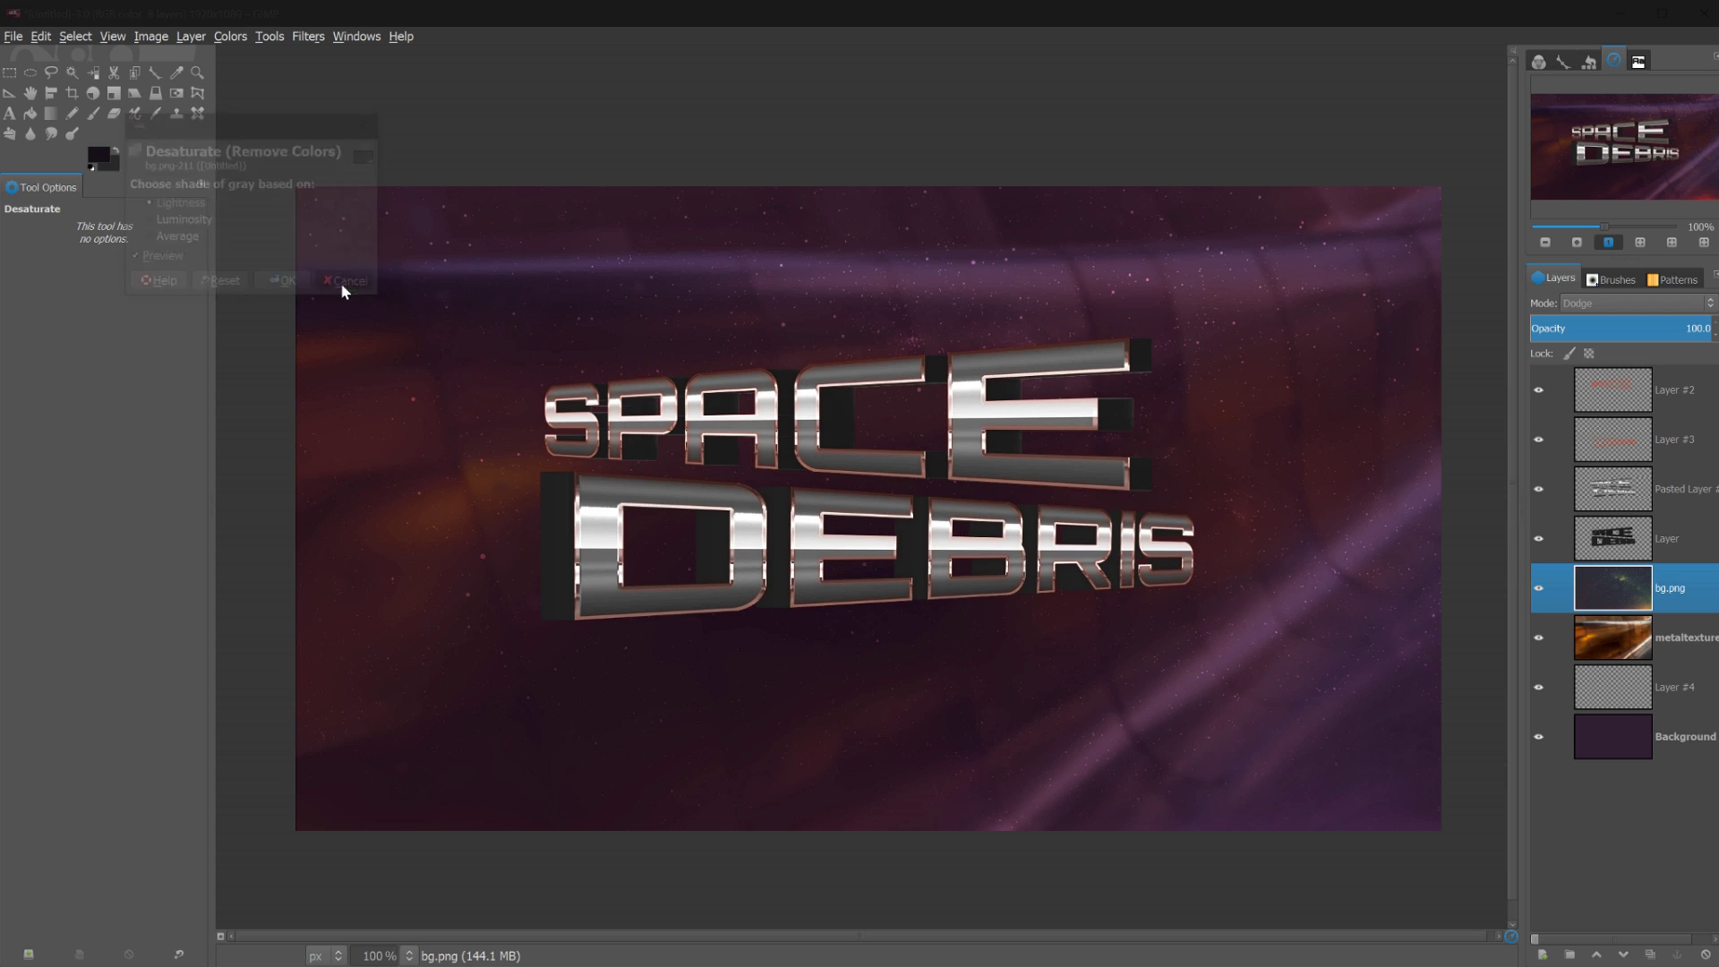
Reduce the starfield layer's saturation to about -70 with Hue-Saturation
{"action": "left_click", "coordinate": [230, 36]}
{"action": "left_click", "coordinate": [268, 70]}
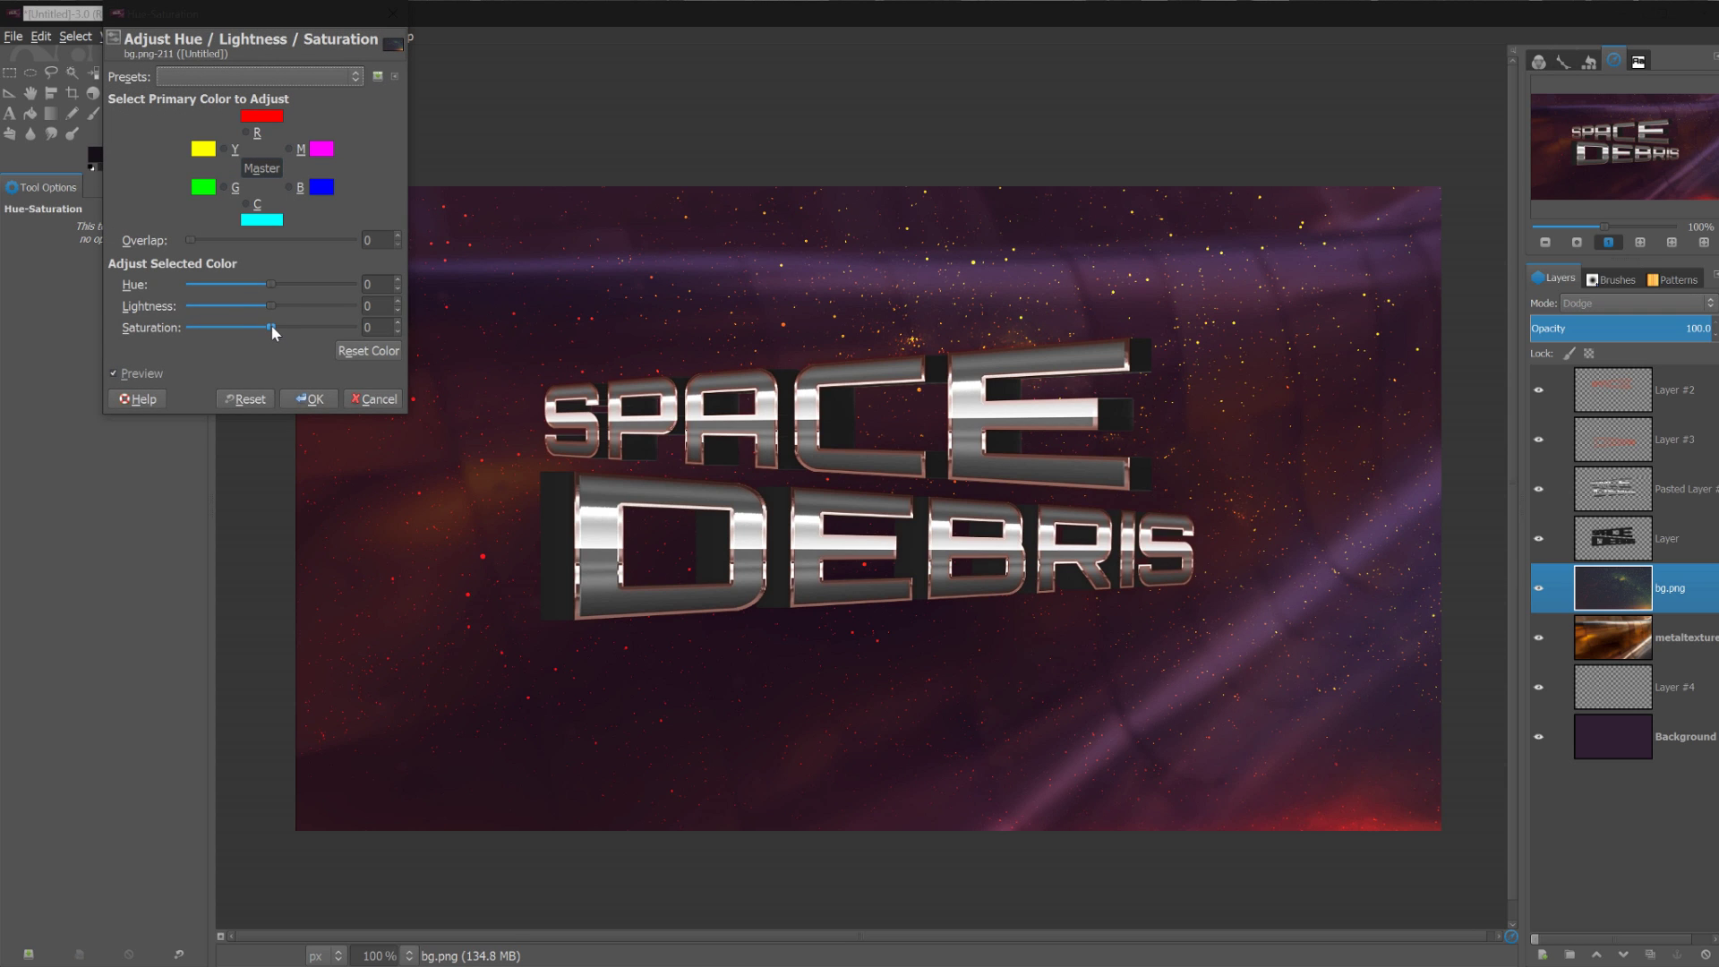
{"action": "left_click_drag", "start_coordinate": [272, 328], "coordinate": [217, 333]}
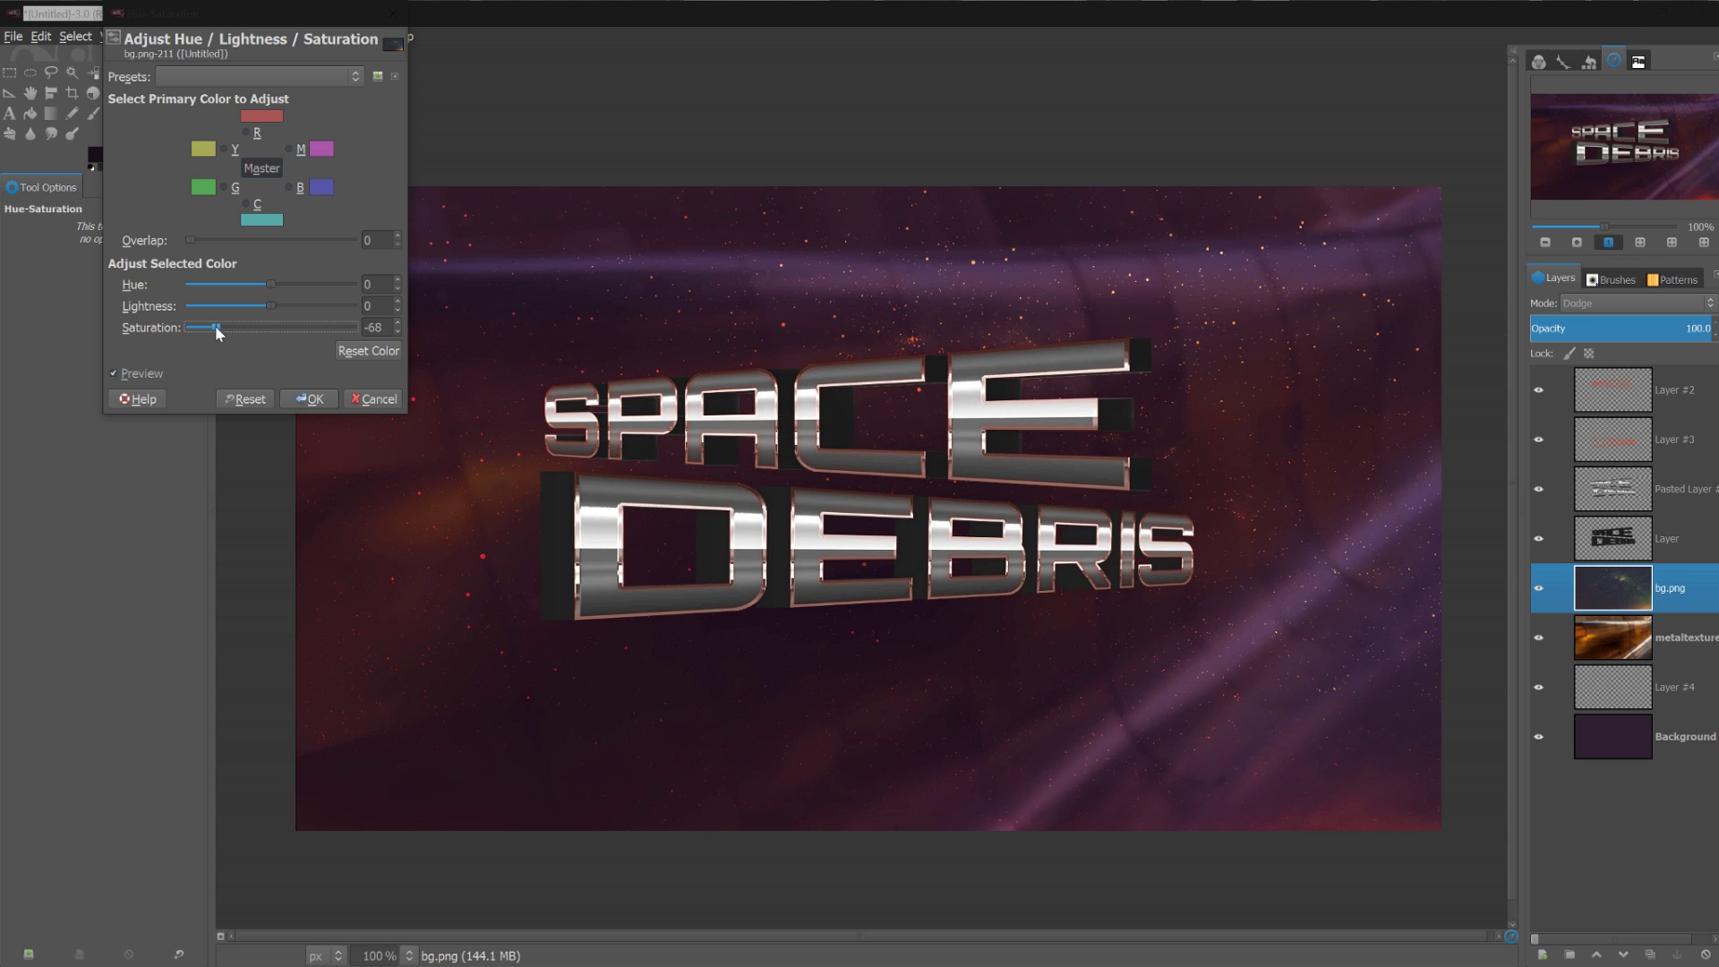
{"action": "left_click", "coordinate": [309, 398]}
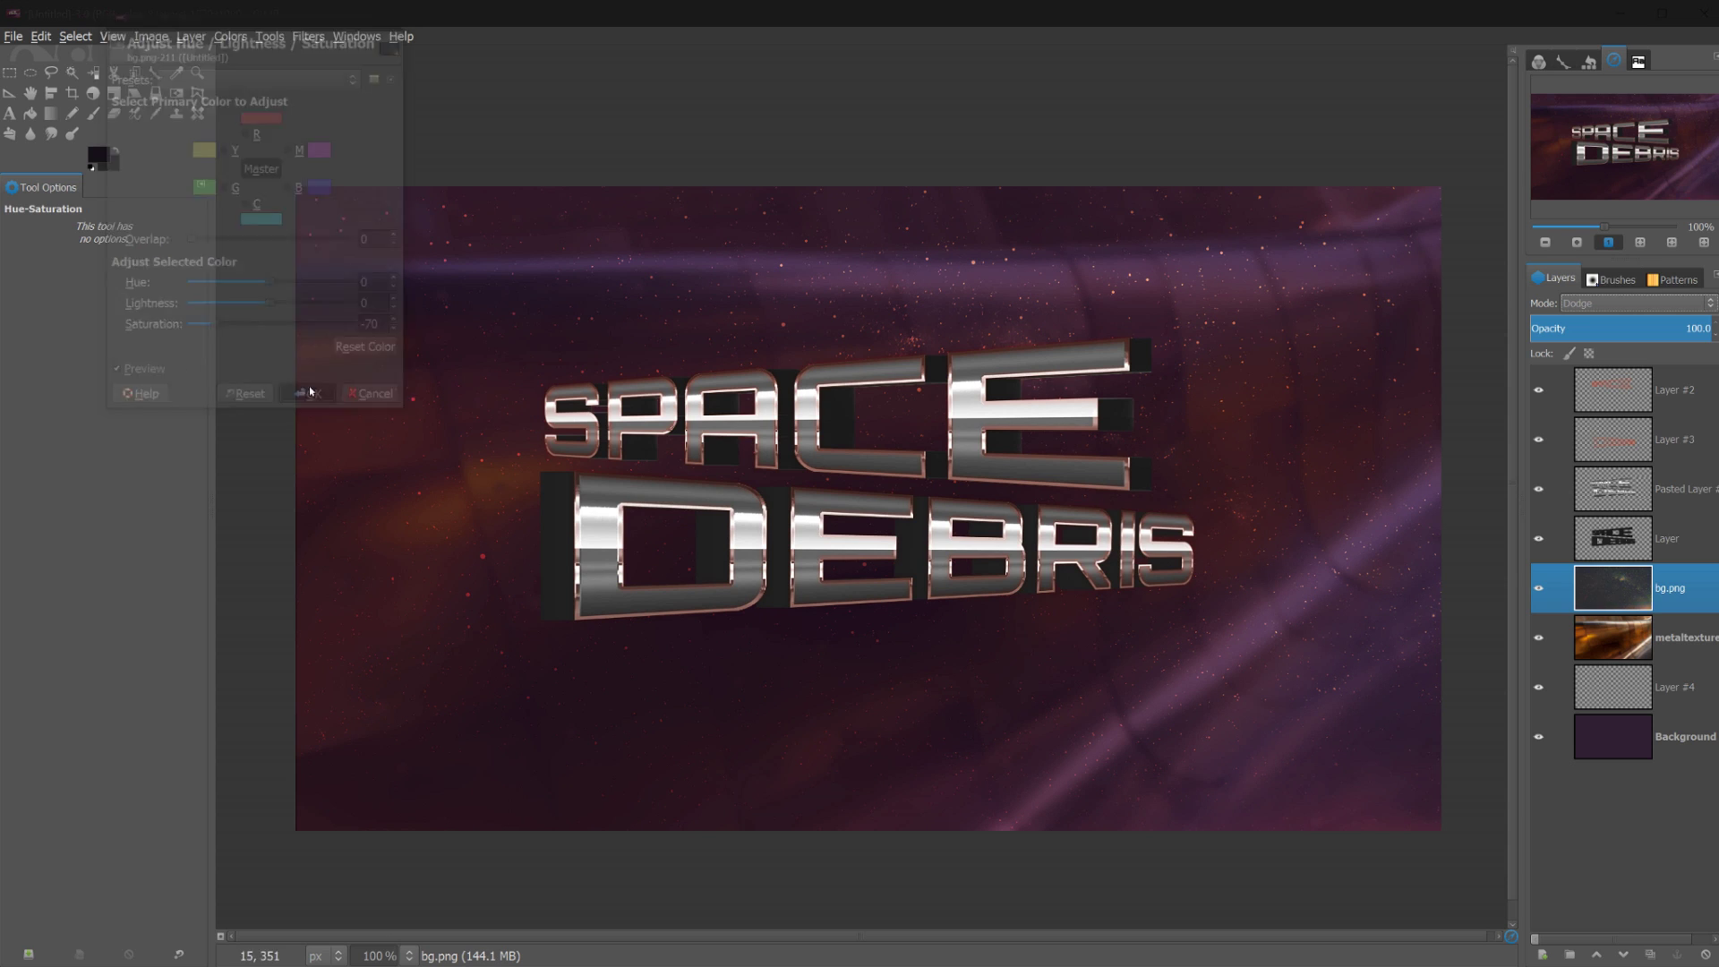
Raise the starfield layer's brightness to 43 and its contrast to about 28 with Brightness-Contrast
{"action": "left_click", "coordinate": [165, 37]}
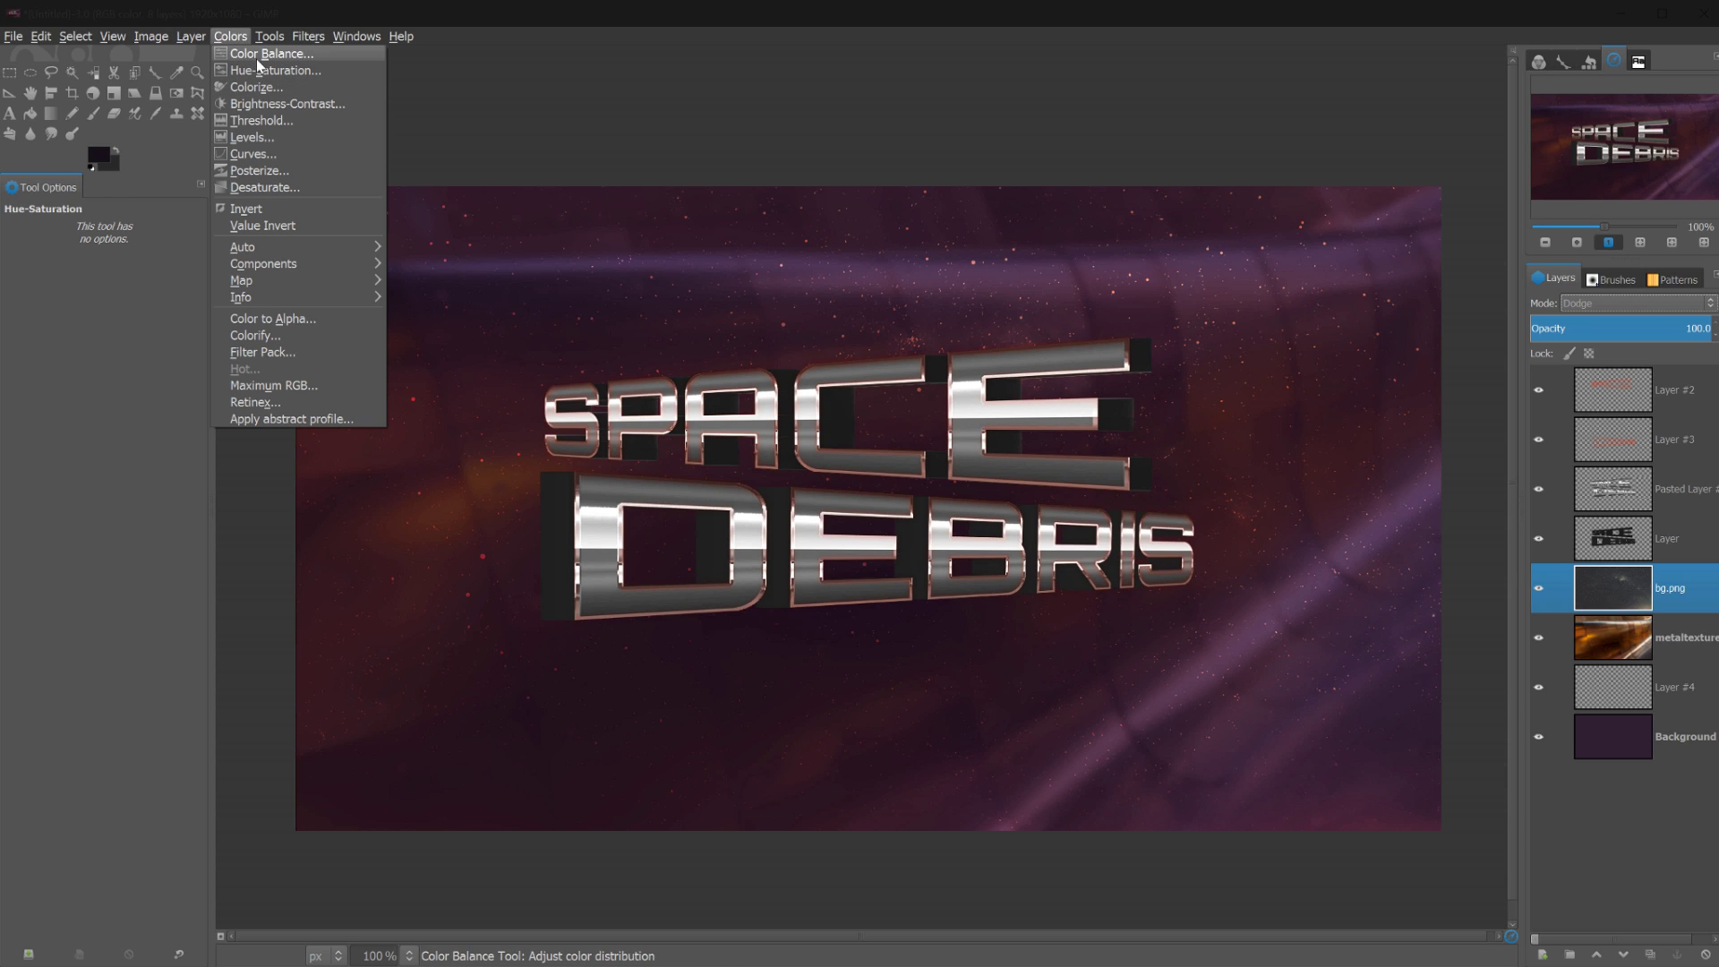
{"action": "left_click", "coordinate": [261, 105]}
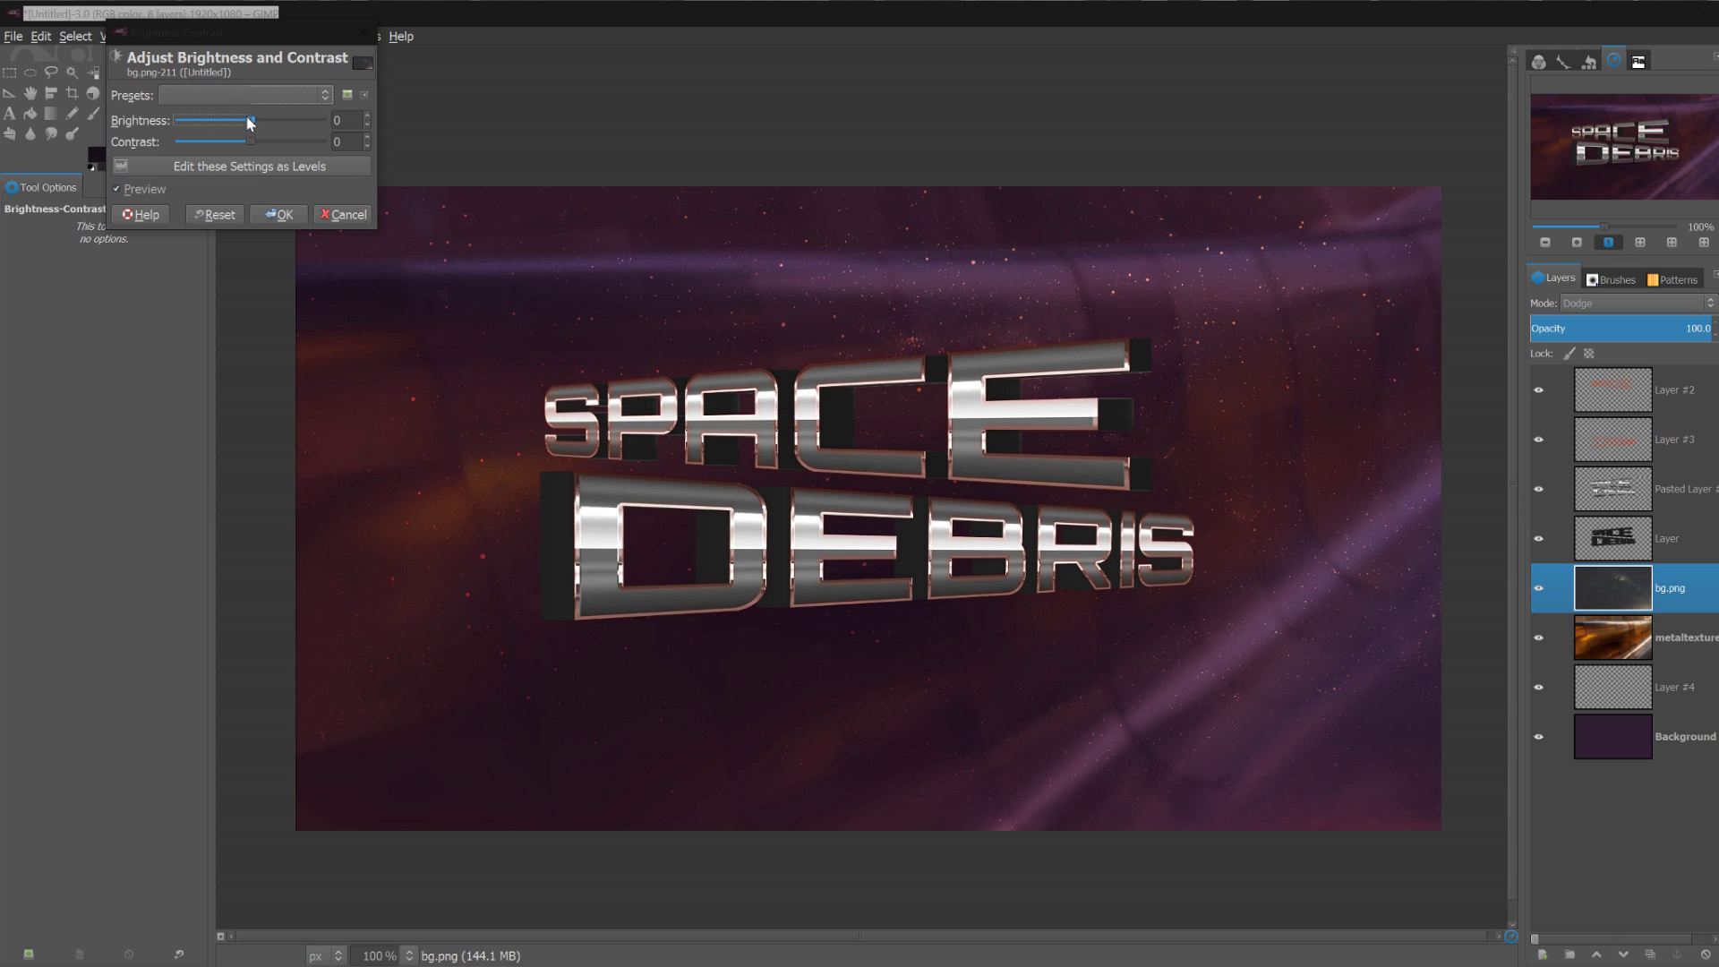
{"action": "mouse_move", "coordinate": [245, 115]}
{"action": "left_mouse_down"}
{"action": "mouse_move", "coordinate": [270, 118]}
{"action": "mouse_move", "coordinate": [266, 141]}
{"action": "left_mouse_up"}
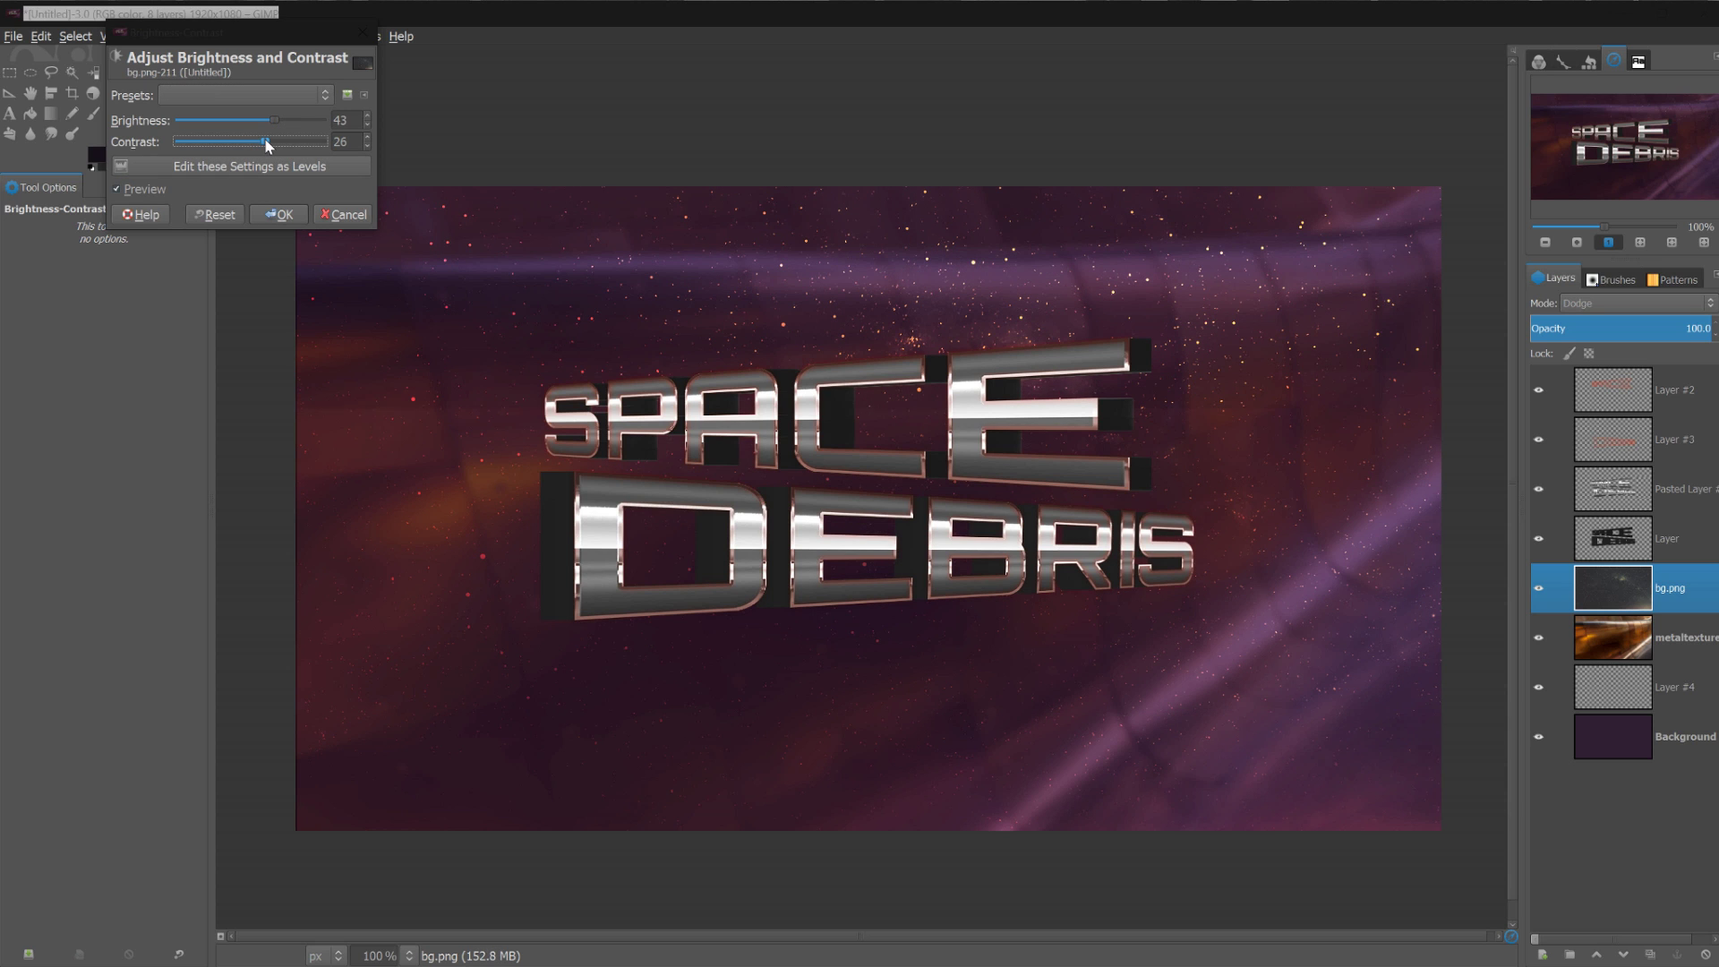
{"action": "left_click", "coordinate": [279, 215]}
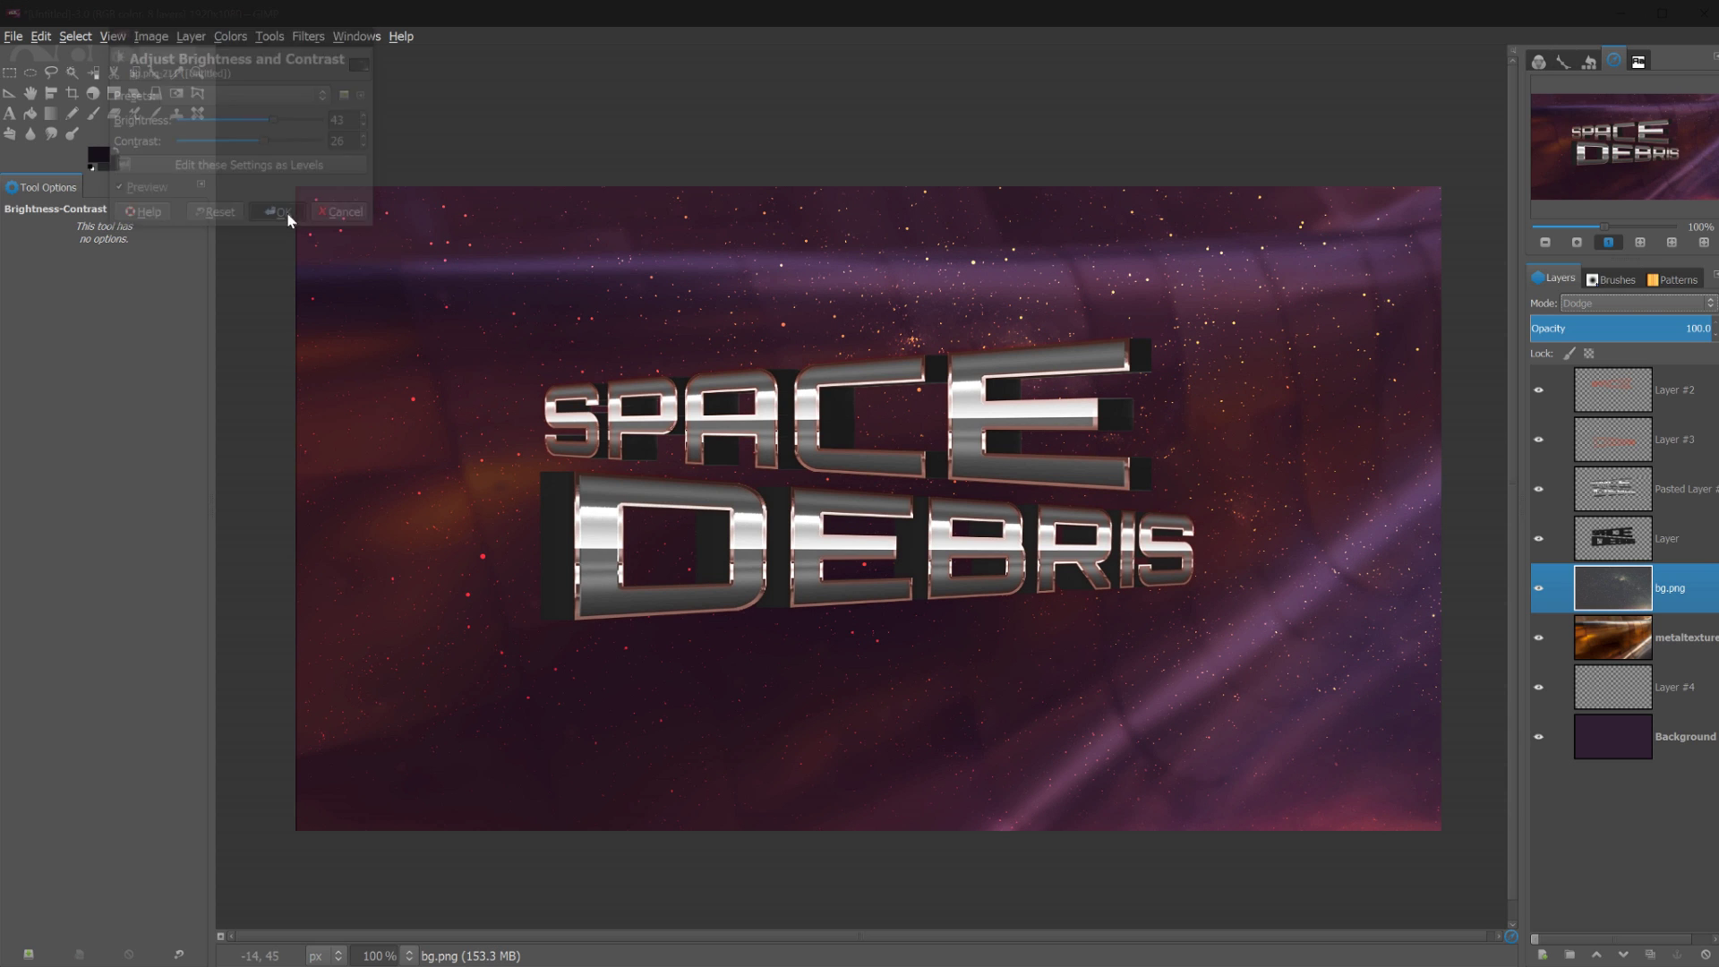
Keep the starfield layer in Dodge mode and lower its opacity to about 59
{"action": "left_click", "coordinate": [1708, 307]}
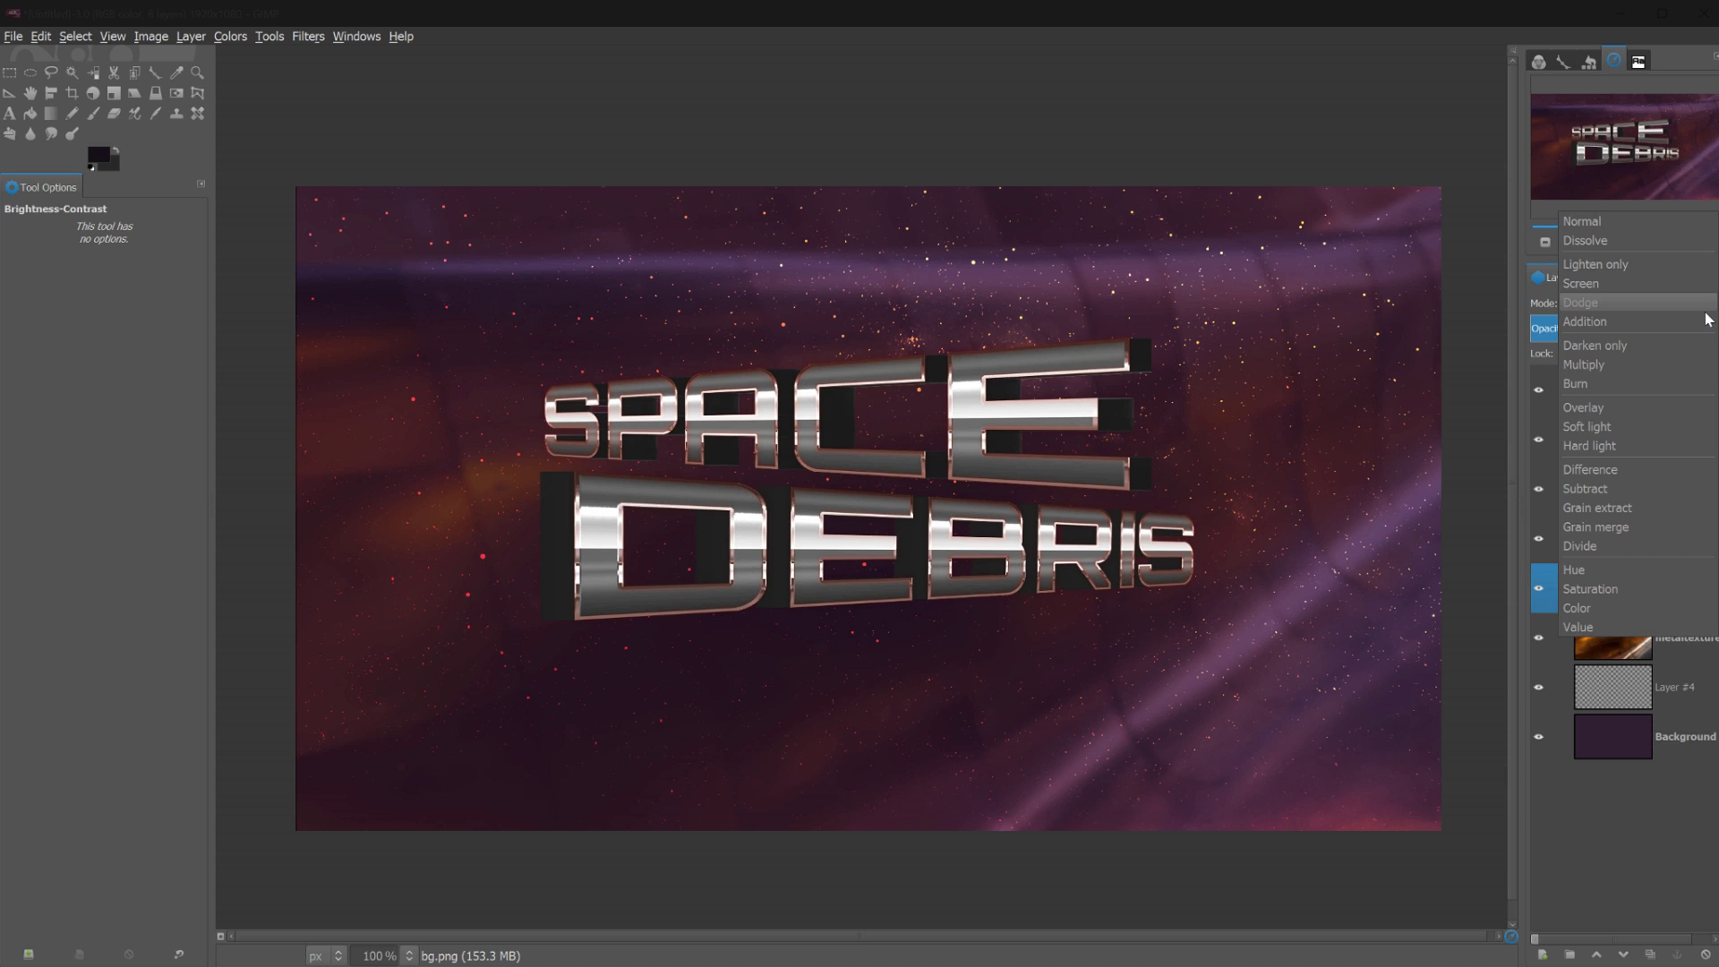
{"action": "left_click", "coordinate": [1518, 375]}
{"action": "left_click_drag", "start_coordinate": [1706, 324], "coordinate": [1623, 324]}
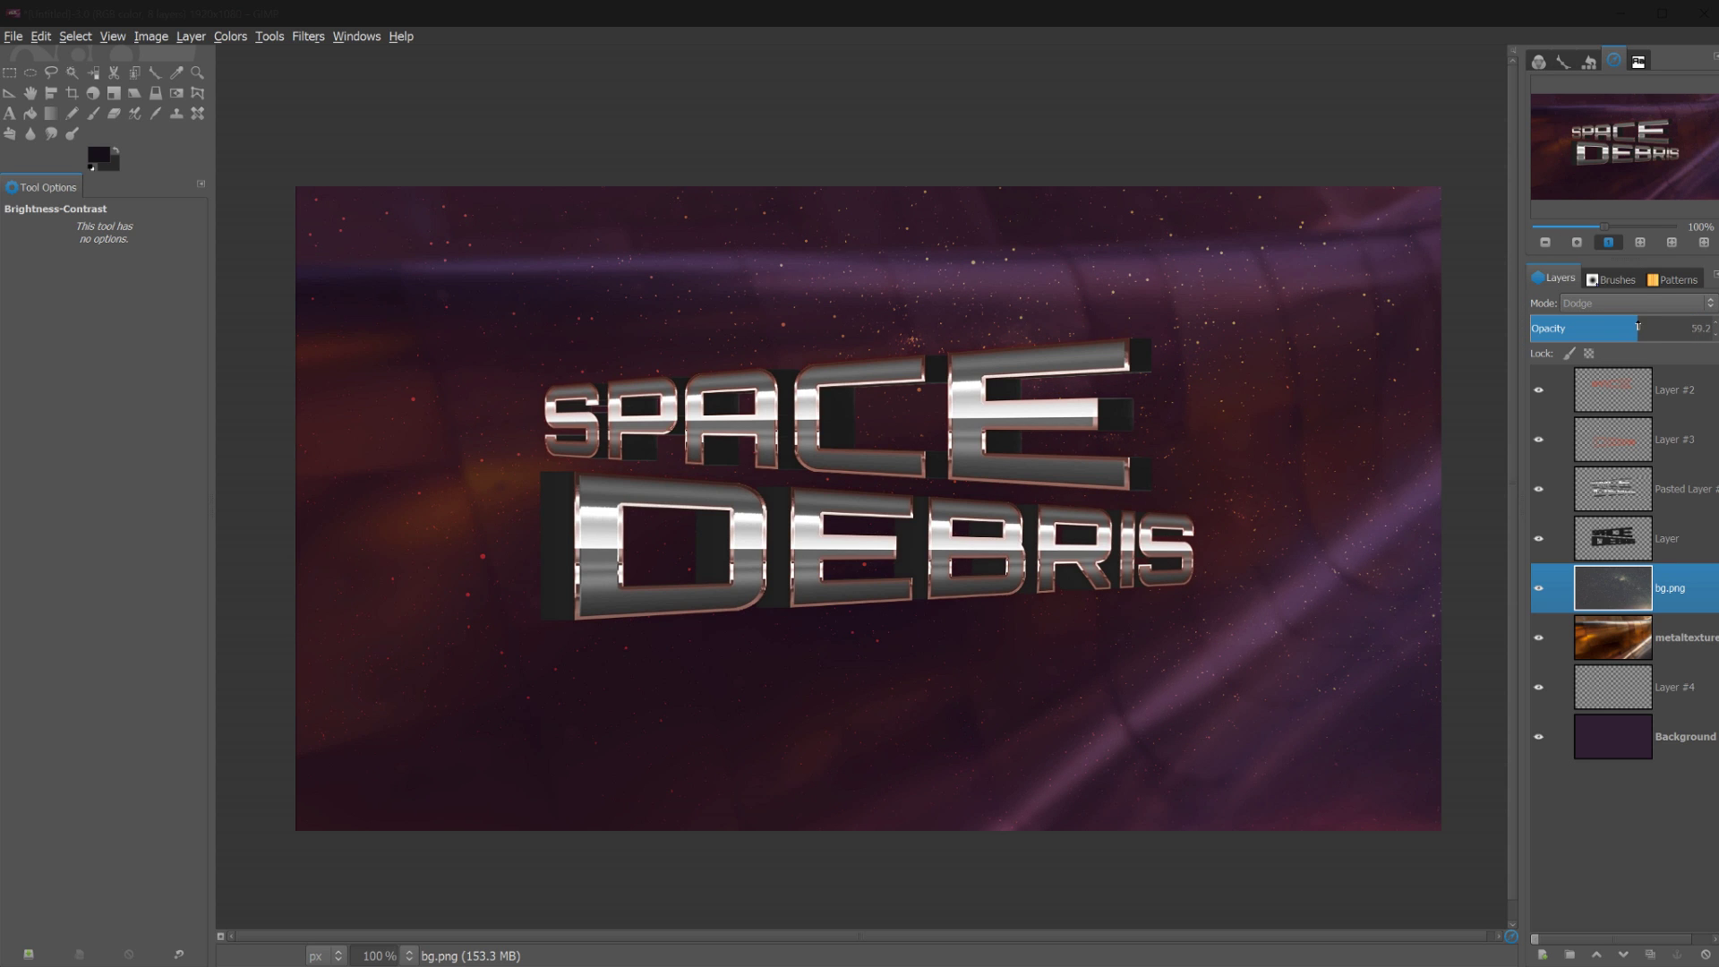
Try a more muted dark purple bucket fill on the Background layer
{"action": "left_click", "coordinate": [1607, 638]}
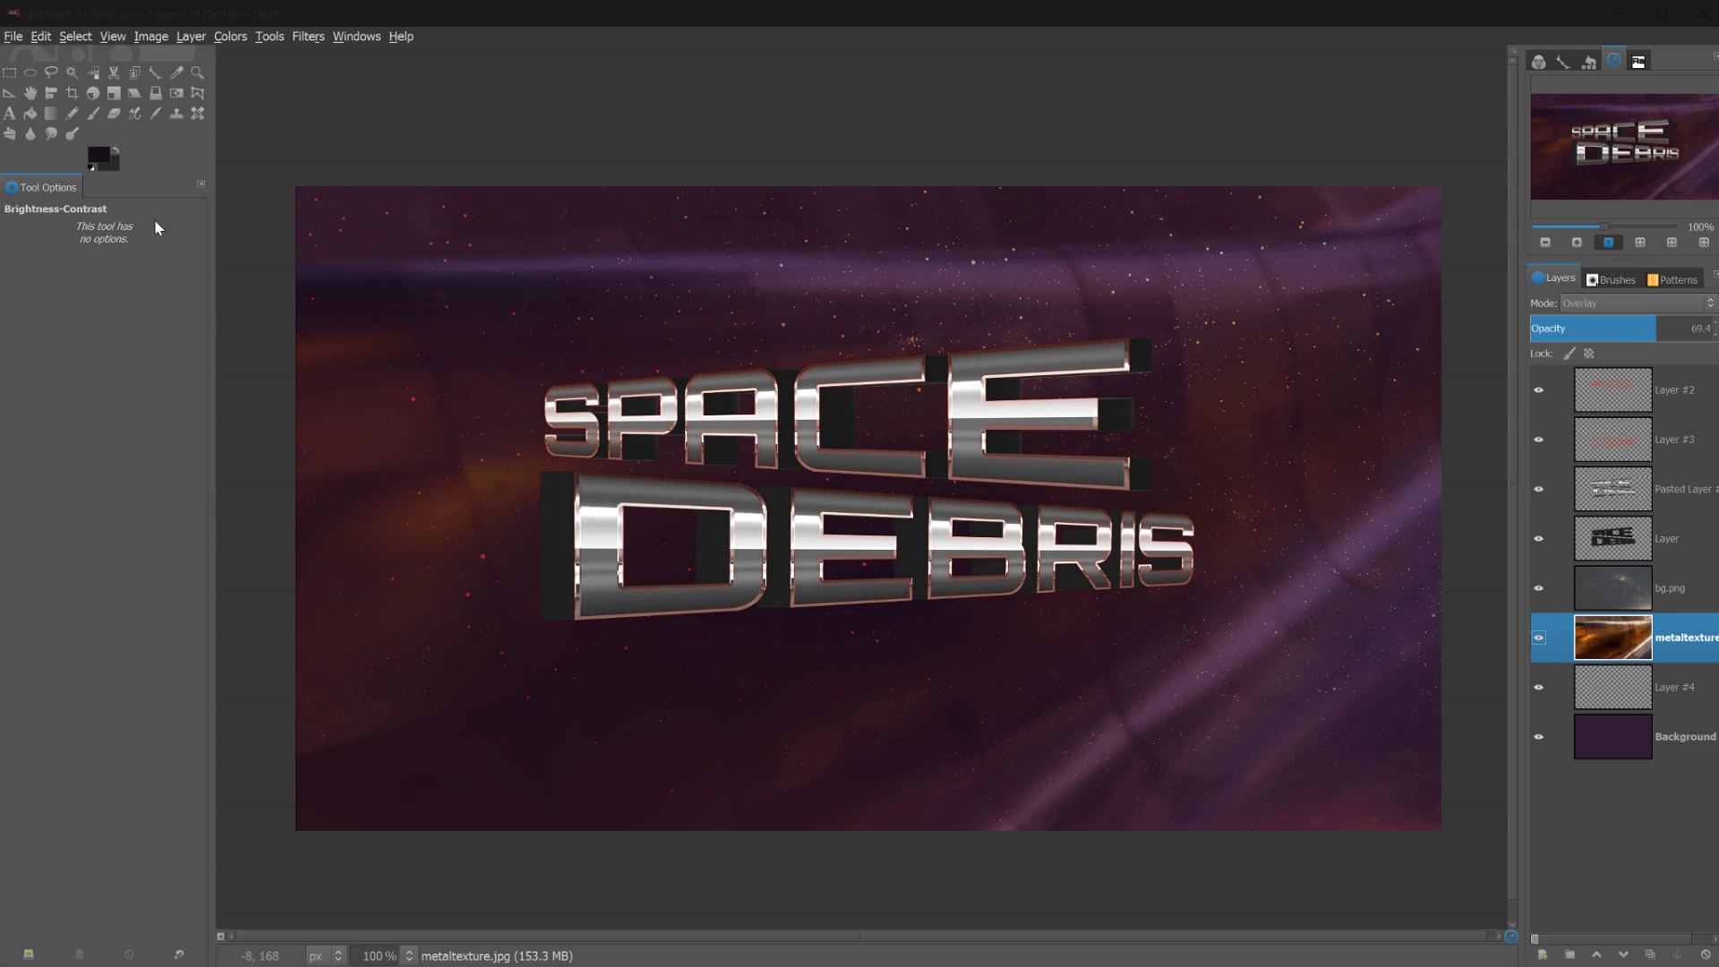
{"action": "left_click", "coordinate": [30, 113]}
{"action": "left_click", "coordinate": [98, 155]}
{"action": "left_click_drag", "start_coordinate": [512, 285], "coordinate": [511, 283]}
{"action": "key", "text": "Return"}
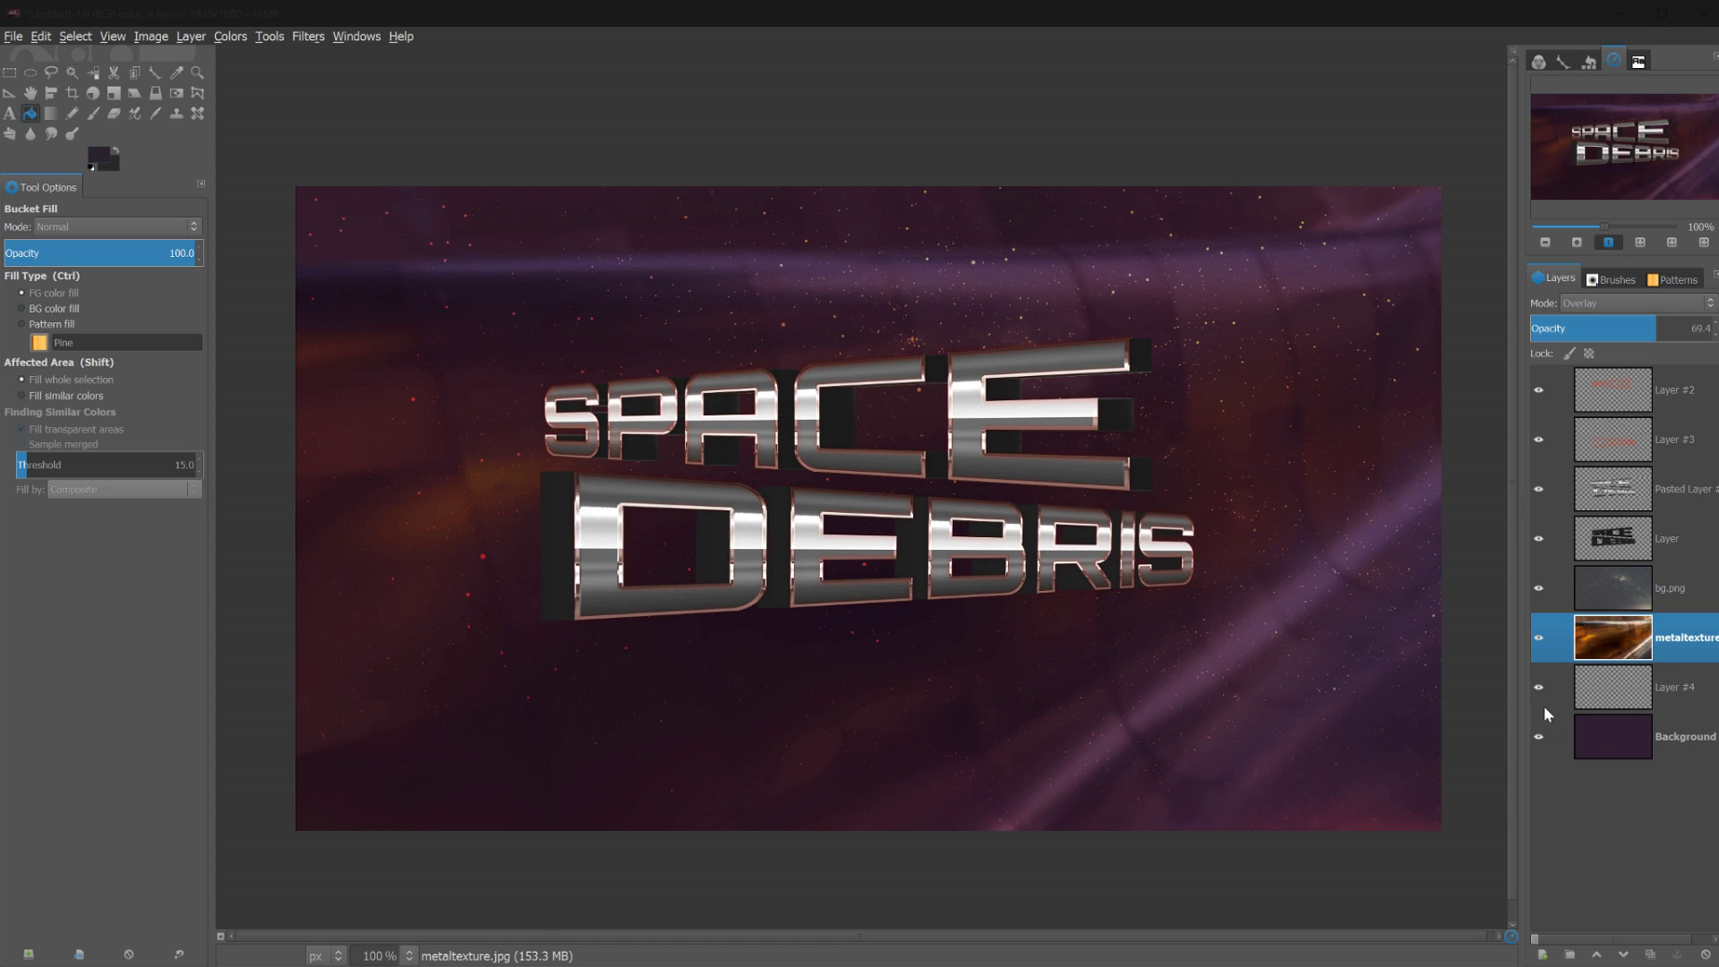
{"action": "left_click", "coordinate": [1607, 727]}
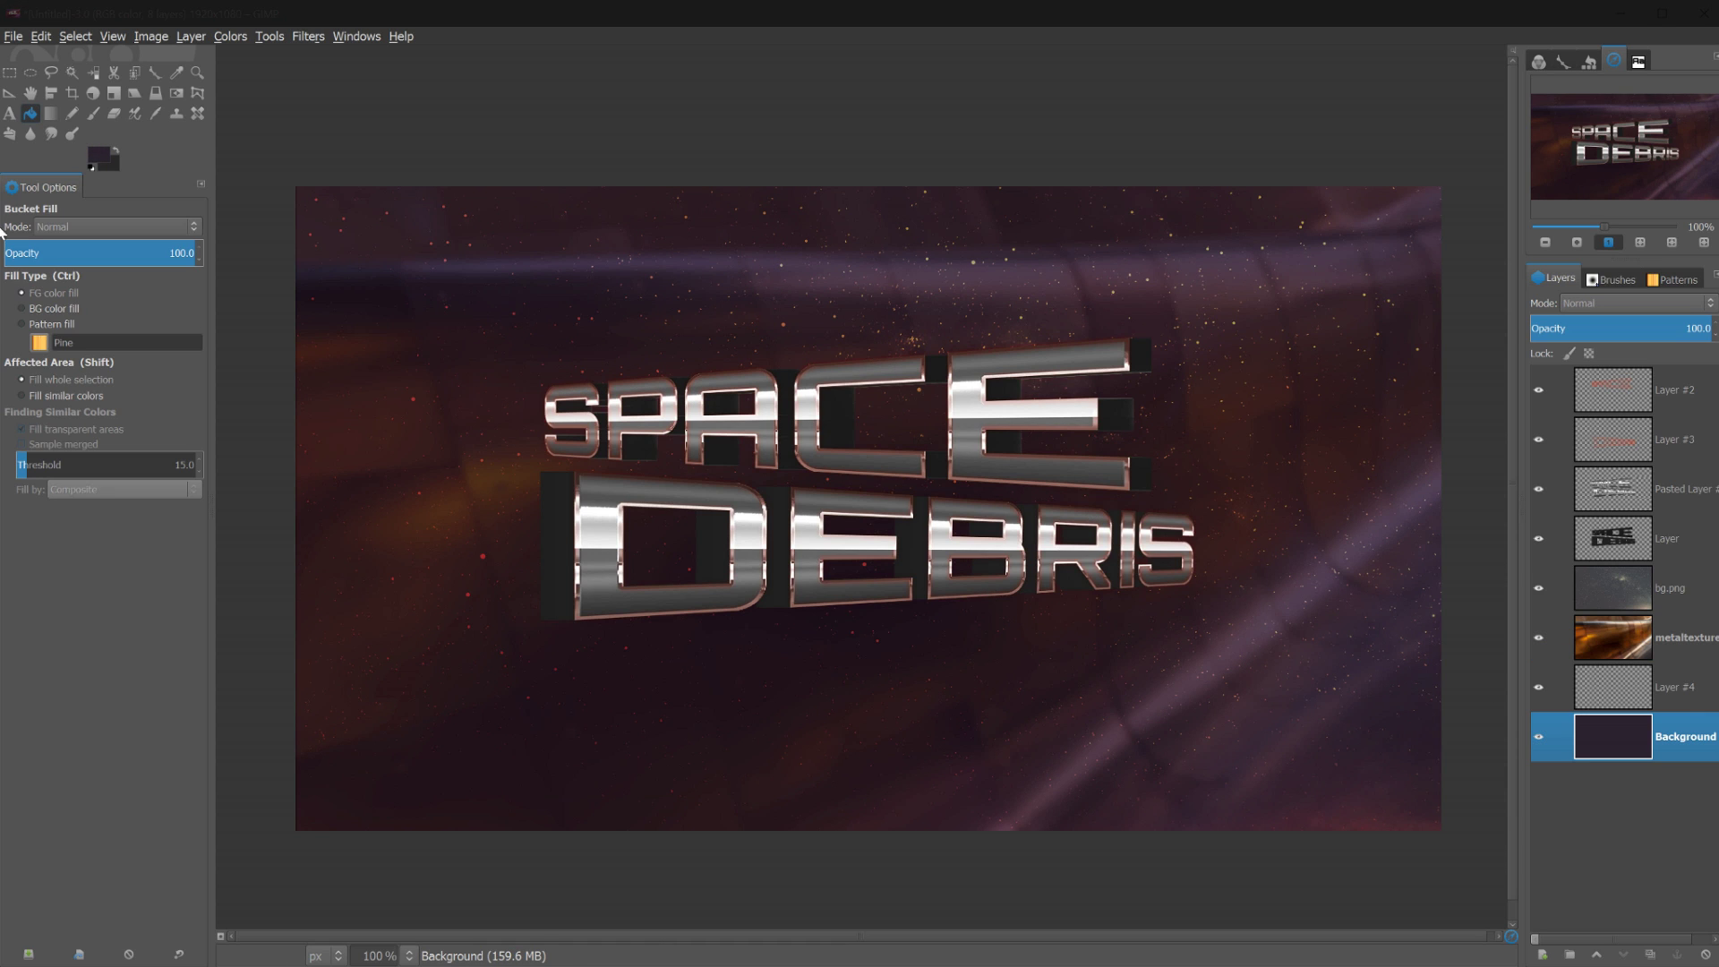
Try a near-black purple fill, 1f1b20, on the Background layer
{"action": "left_click", "coordinate": [99, 157]}
{"action": "left_click_drag", "start_coordinate": [517, 303], "coordinate": [506, 295]}
{"action": "key", "text": "Return"}
{"action": "left_click", "coordinate": [823, 362]}
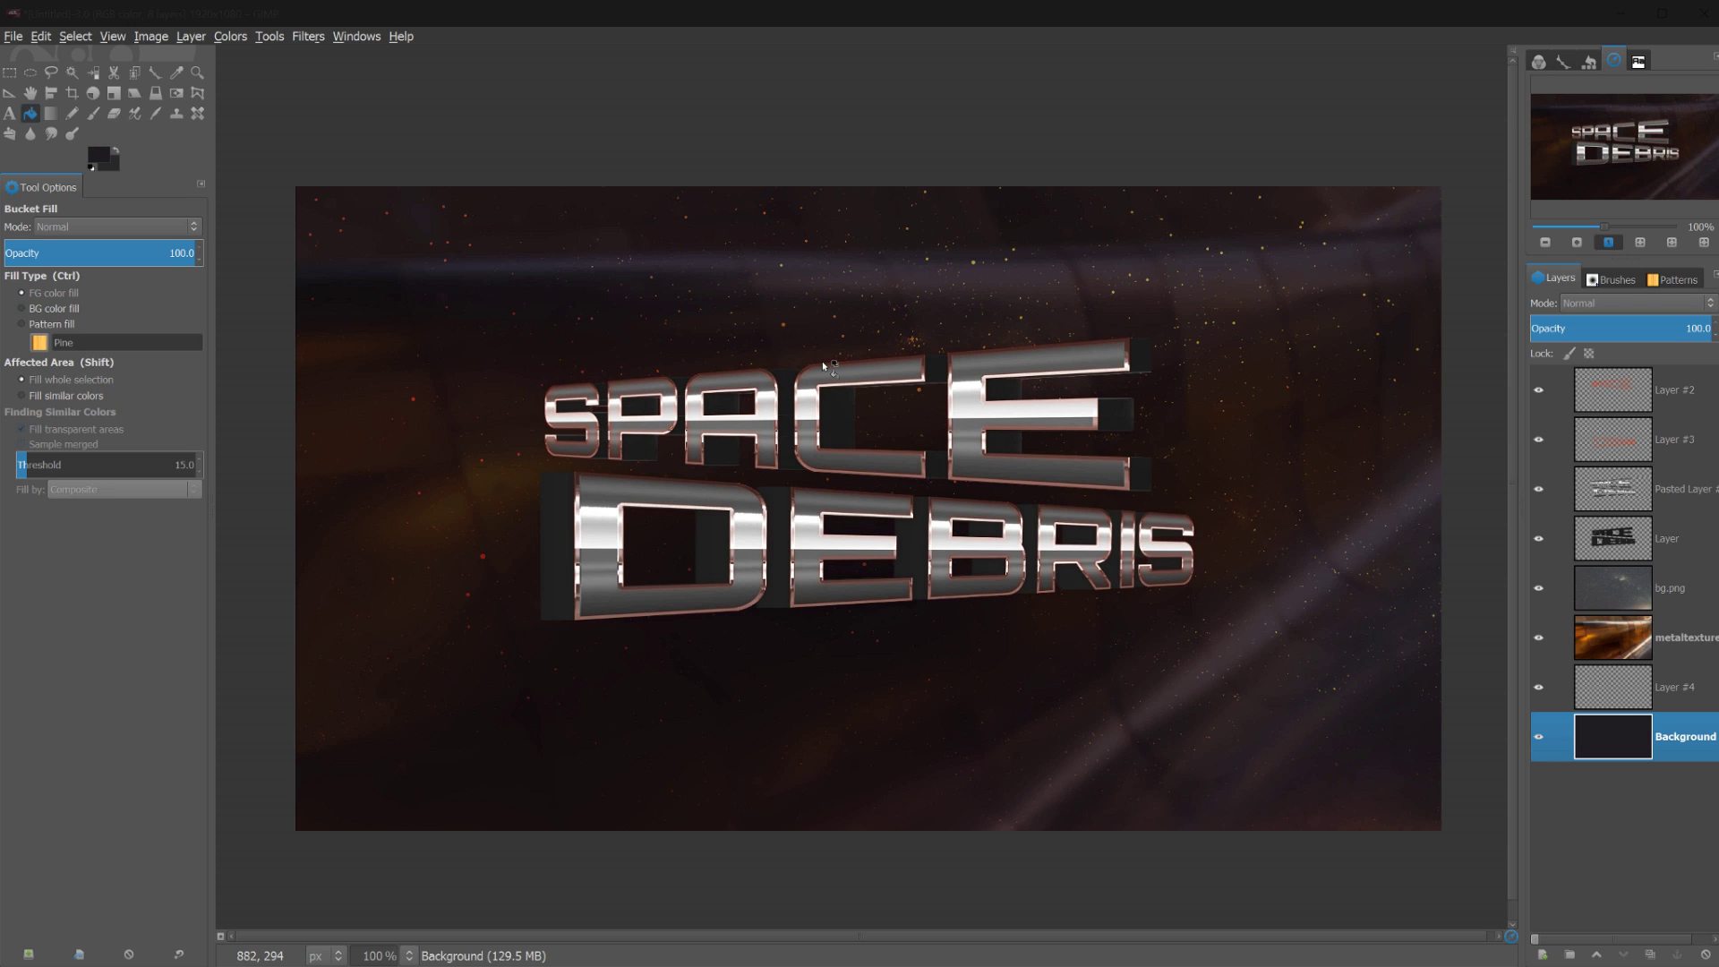
Fill the Background layer with the muted grayish purple 3e3441
{"action": "left_click", "coordinate": [100, 157]}
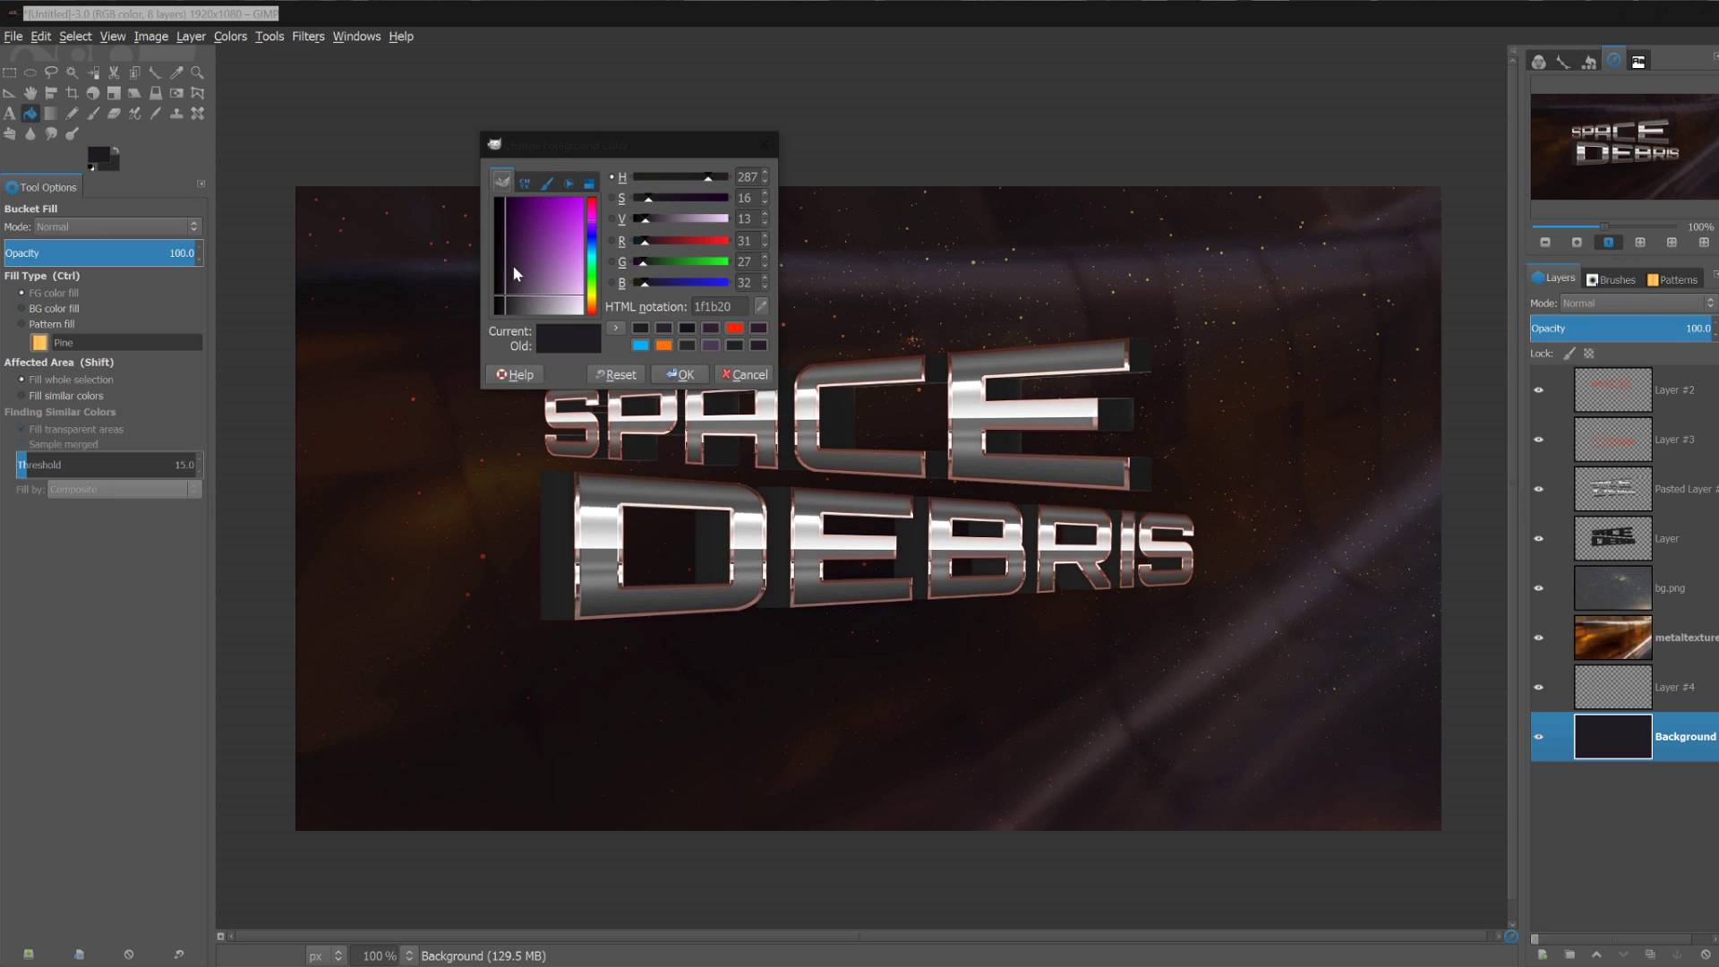
{"action": "left_click", "coordinate": [519, 288]}
{"action": "left_click", "coordinate": [681, 374]}
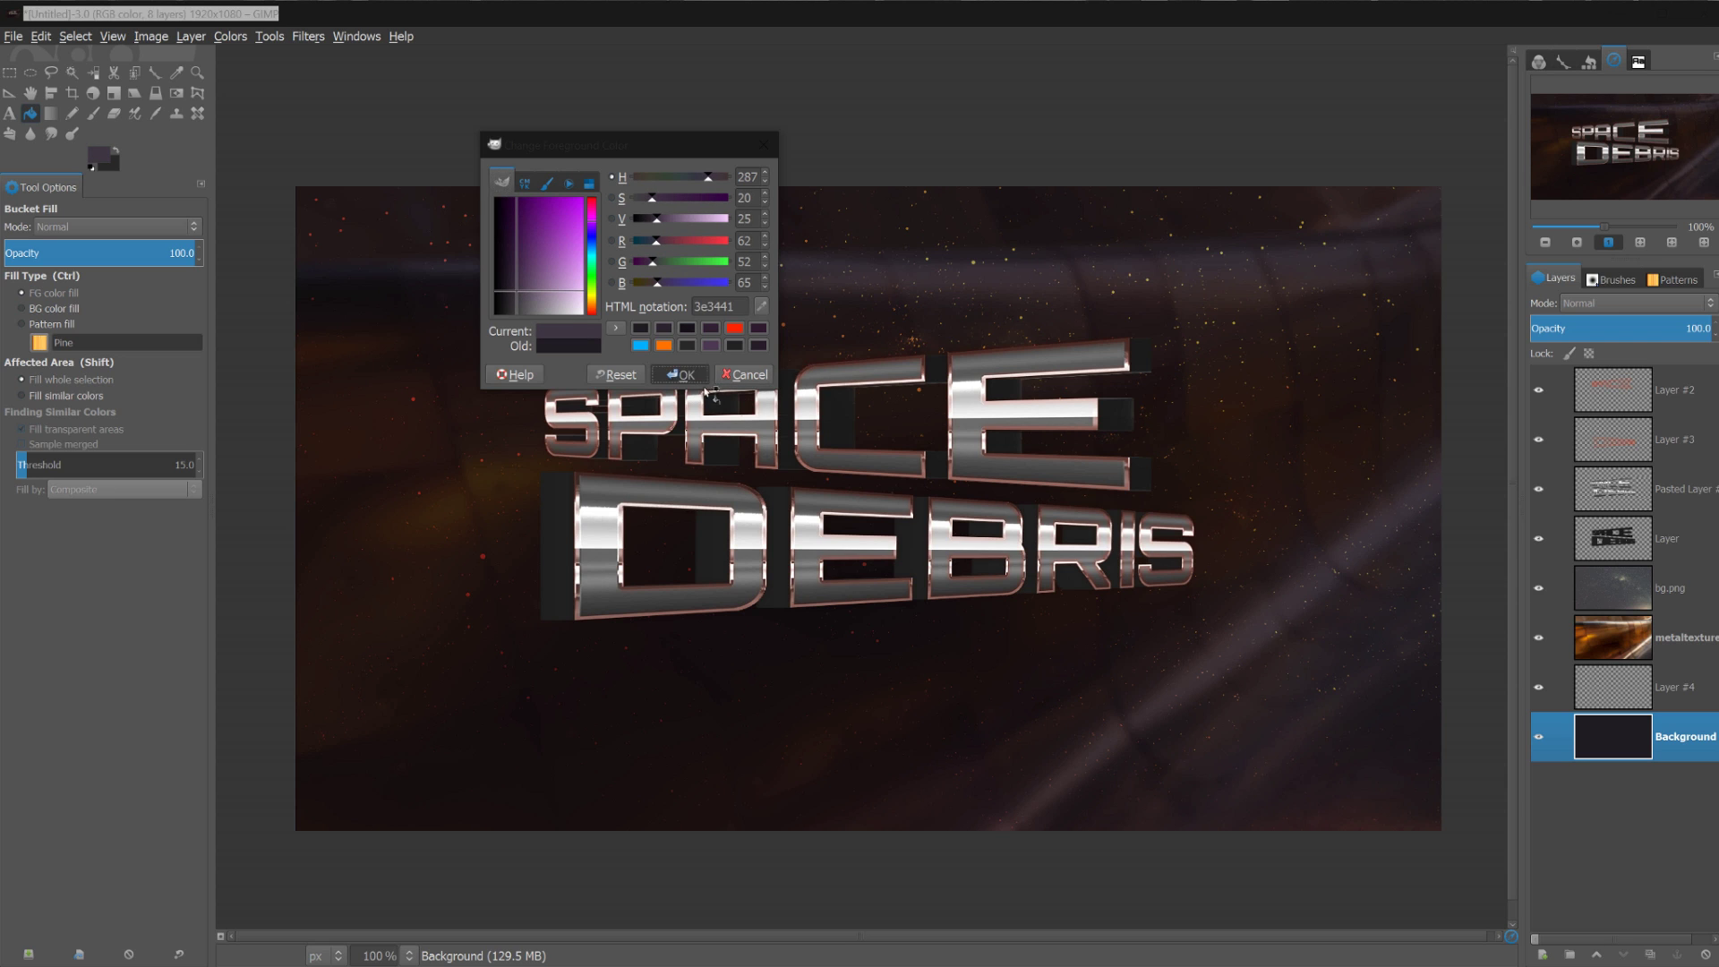
{"action": "left_click", "coordinate": [729, 402]}
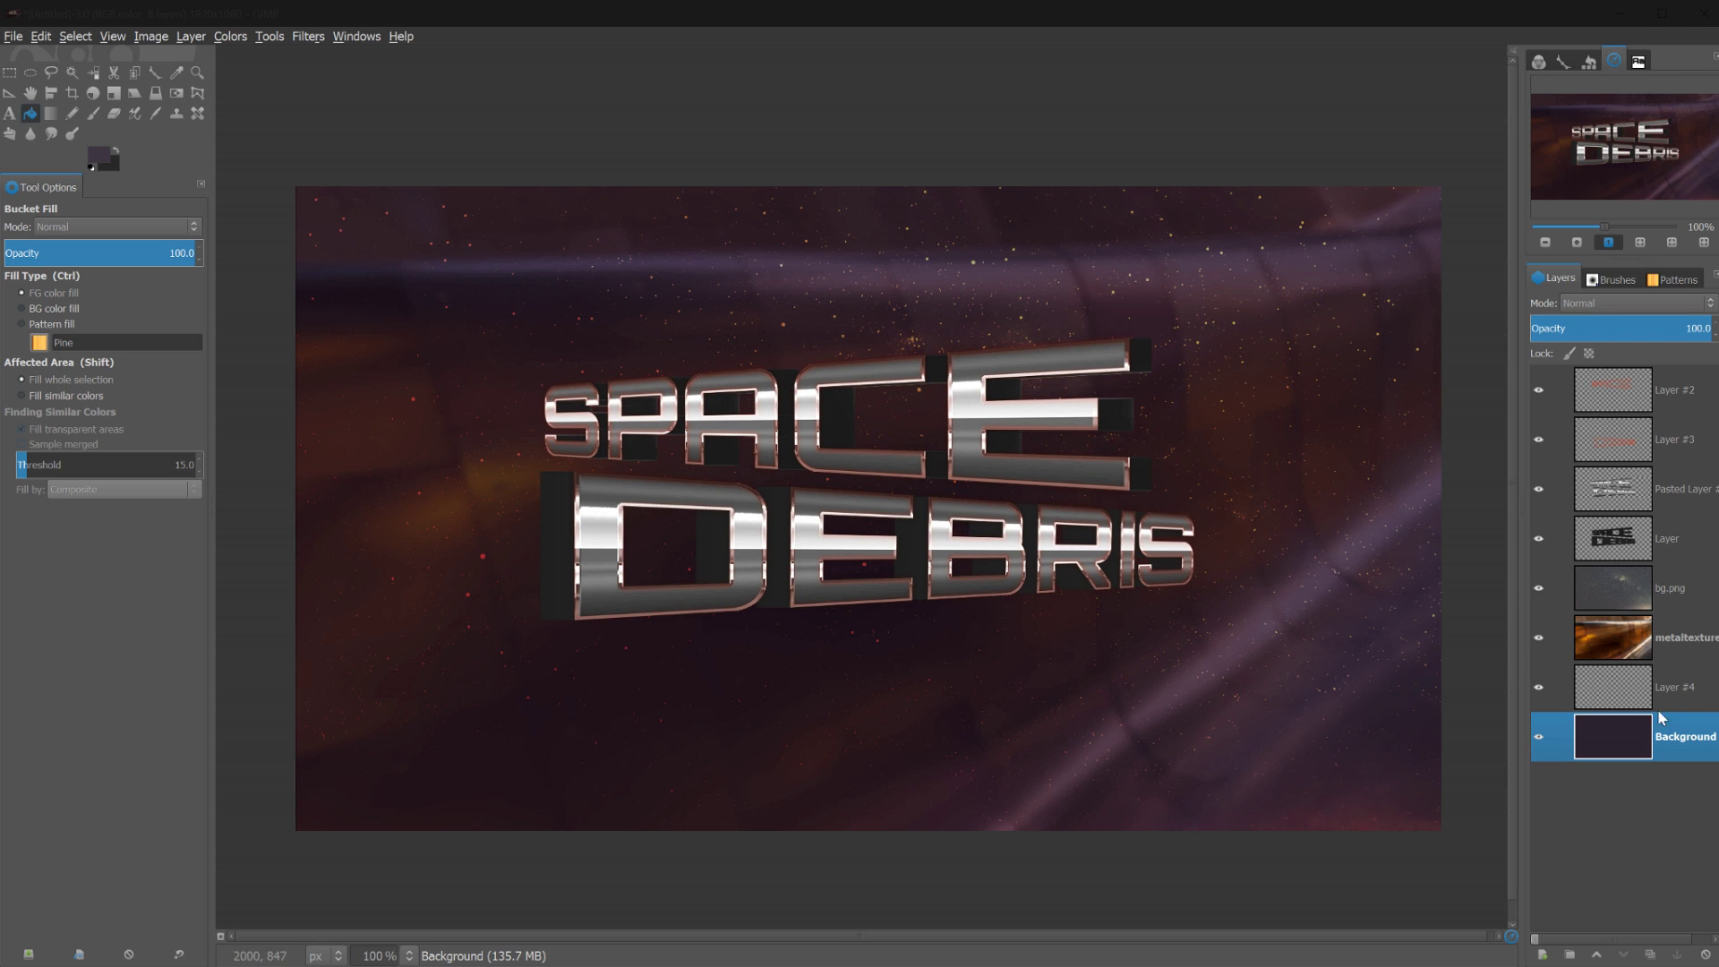
Lower the metaltexture layer's opacity to about 65
{"action": "left_click", "coordinate": [1645, 636]}
{"action": "left_click", "coordinate": [1628, 326]}
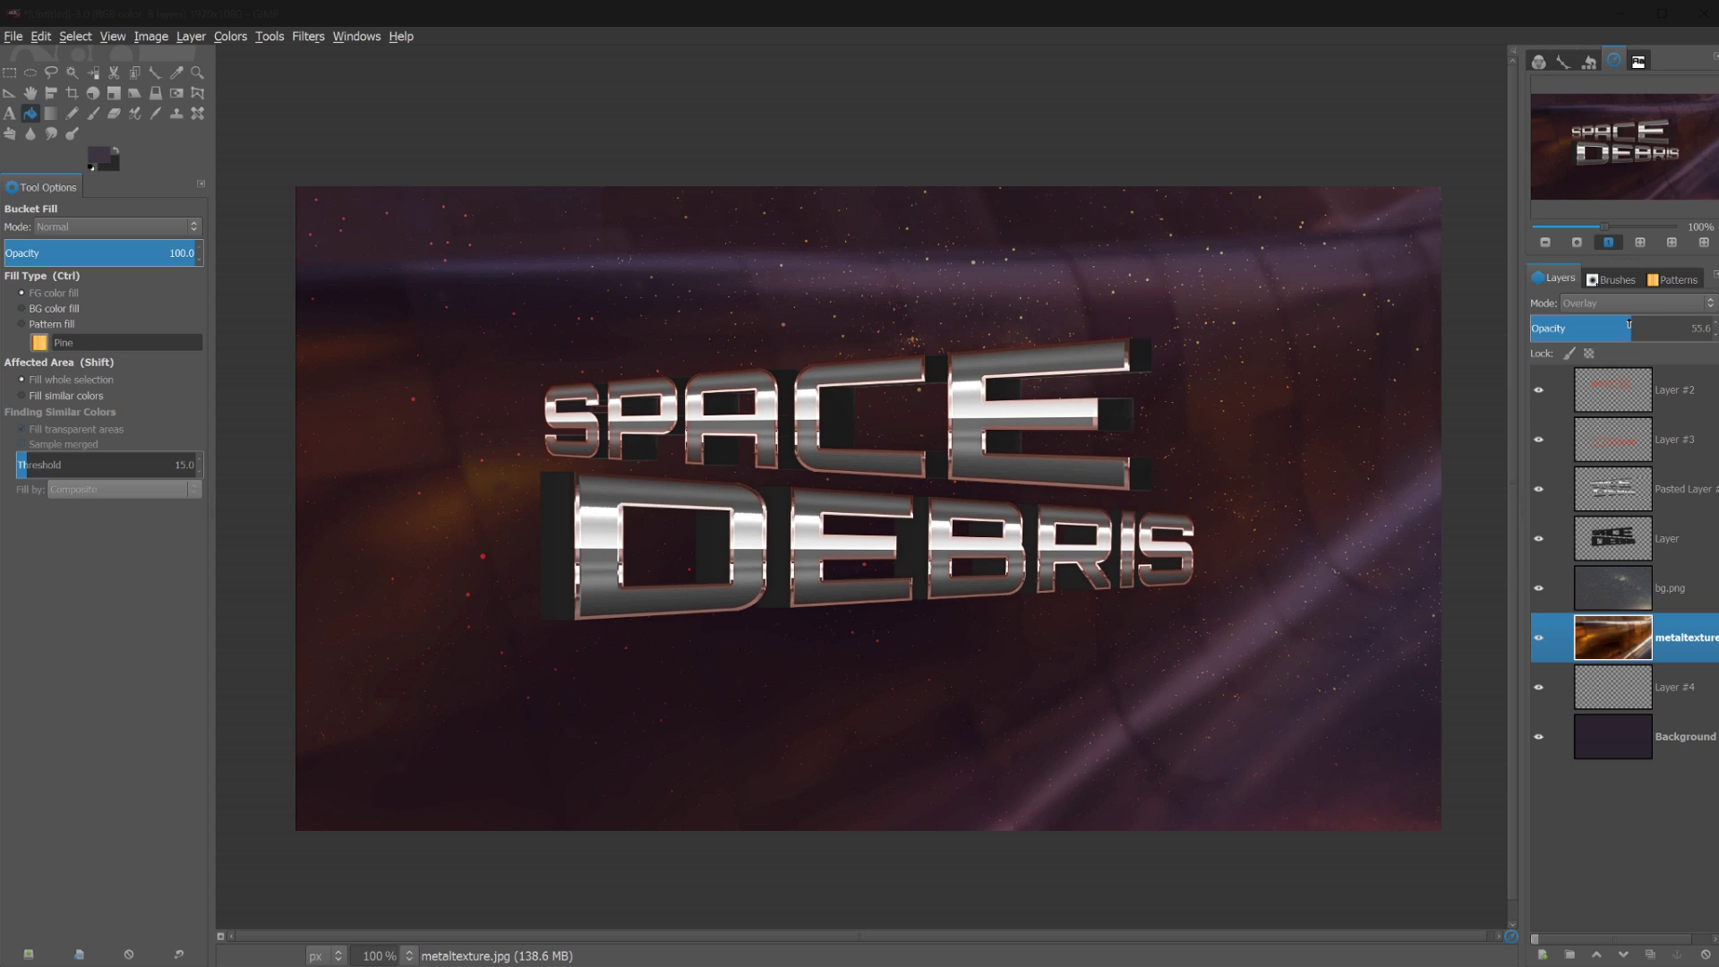
{"action": "left_click_drag", "start_coordinate": [1628, 325], "coordinate": [1639, 326]}
Reduce the metaltexture layer's brightness to about -95 with Brightness-Contrast
{"action": "left_click", "coordinate": [230, 36]}
{"action": "left_click", "coordinate": [254, 108]}
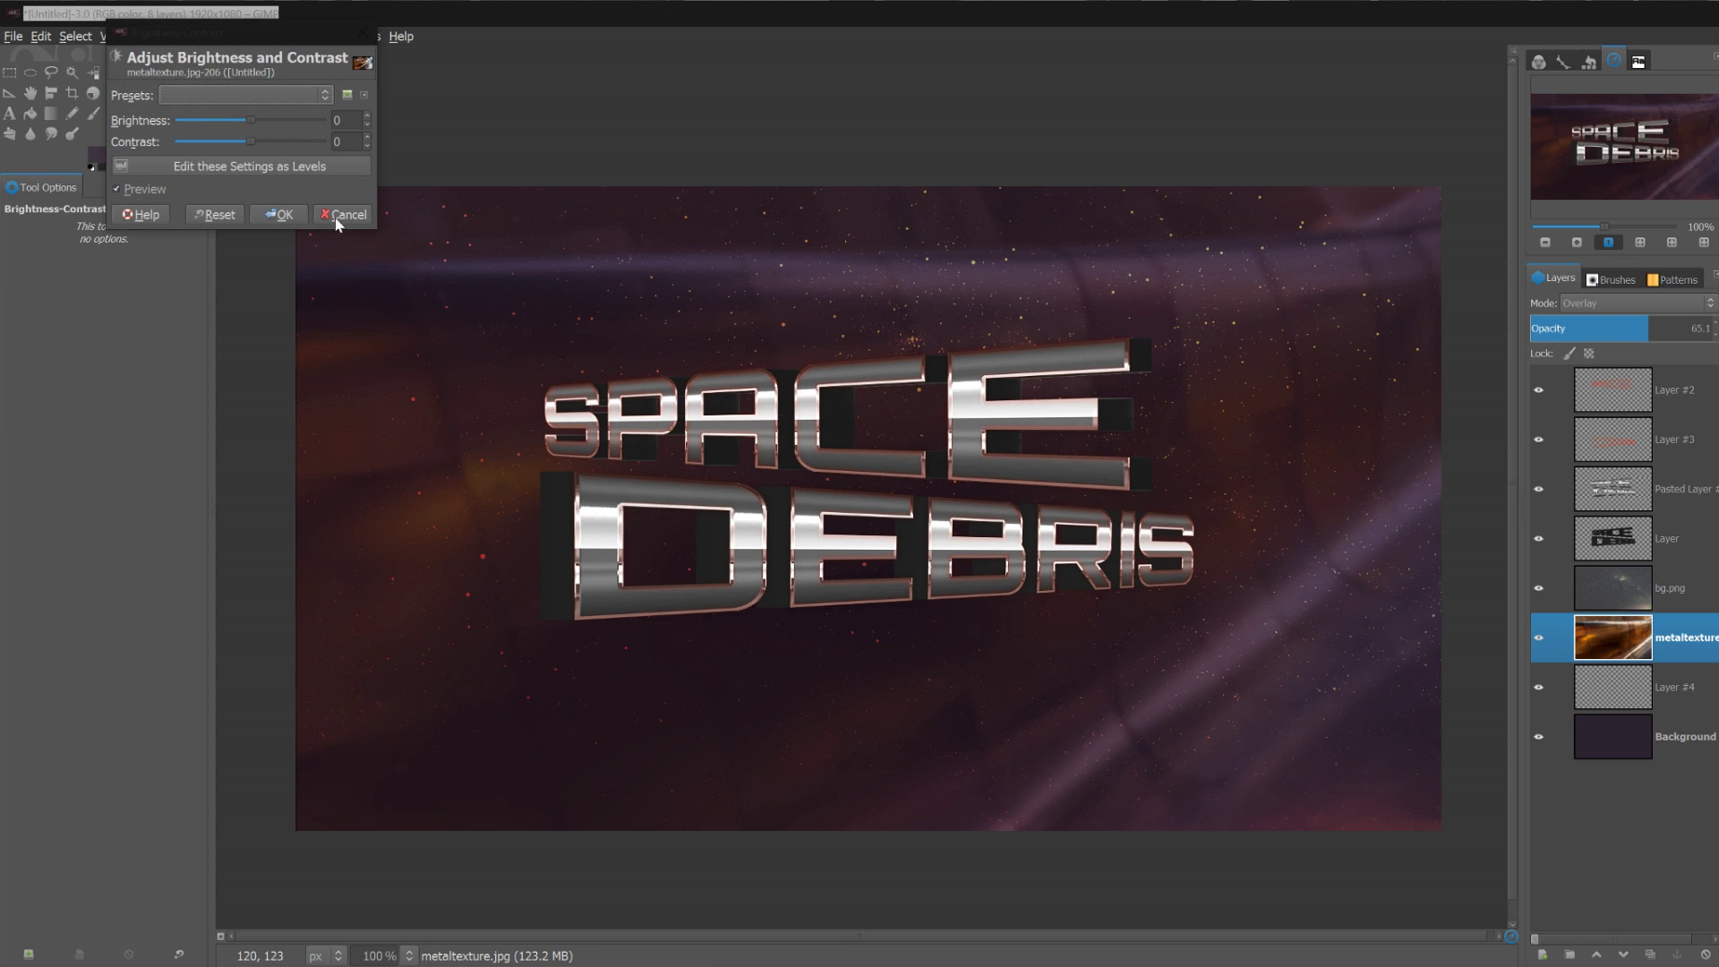
{"action": "left_click_drag", "start_coordinate": [249, 118], "coordinate": [222, 128]}
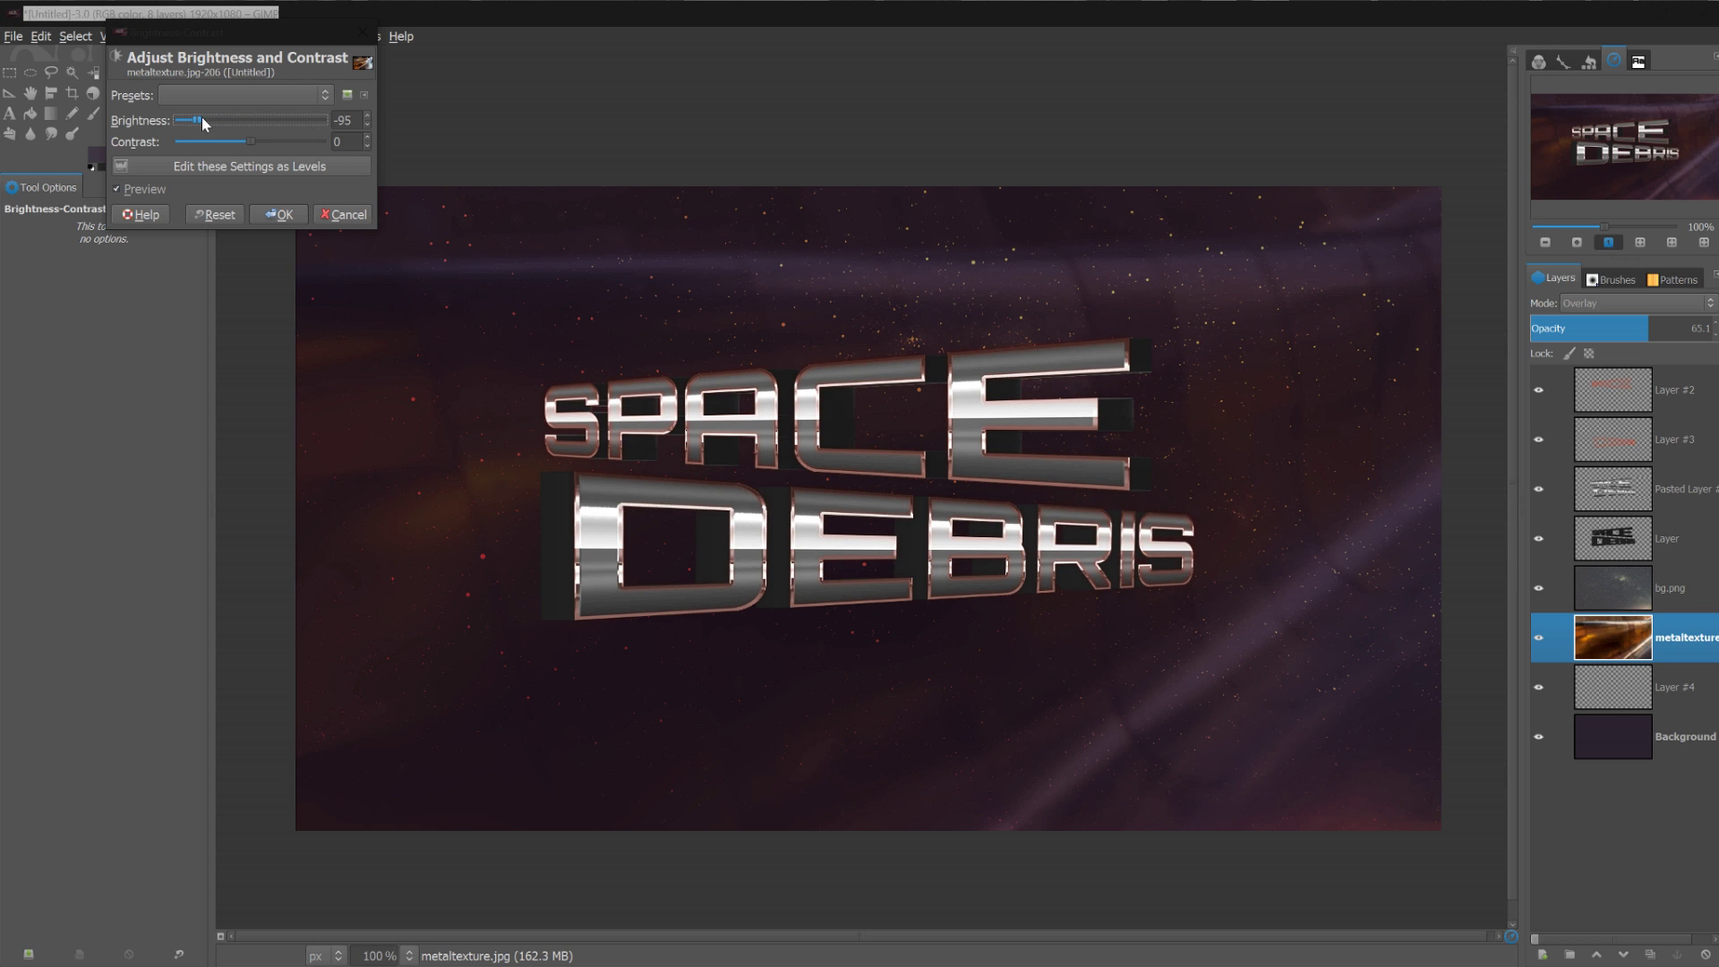
Darken the background metaltexture layer by strongly lowering its brightness, leaving the contrast at 0
{"action": "left_click_drag", "start_coordinate": [202, 116], "coordinate": [207, 116]}
{"action": "left_click", "coordinate": [279, 214]}
Reduce the background metaltexture layer's saturation to -43 and lower its opacity to about 58%
{"action": "left_click", "coordinate": [230, 36]}
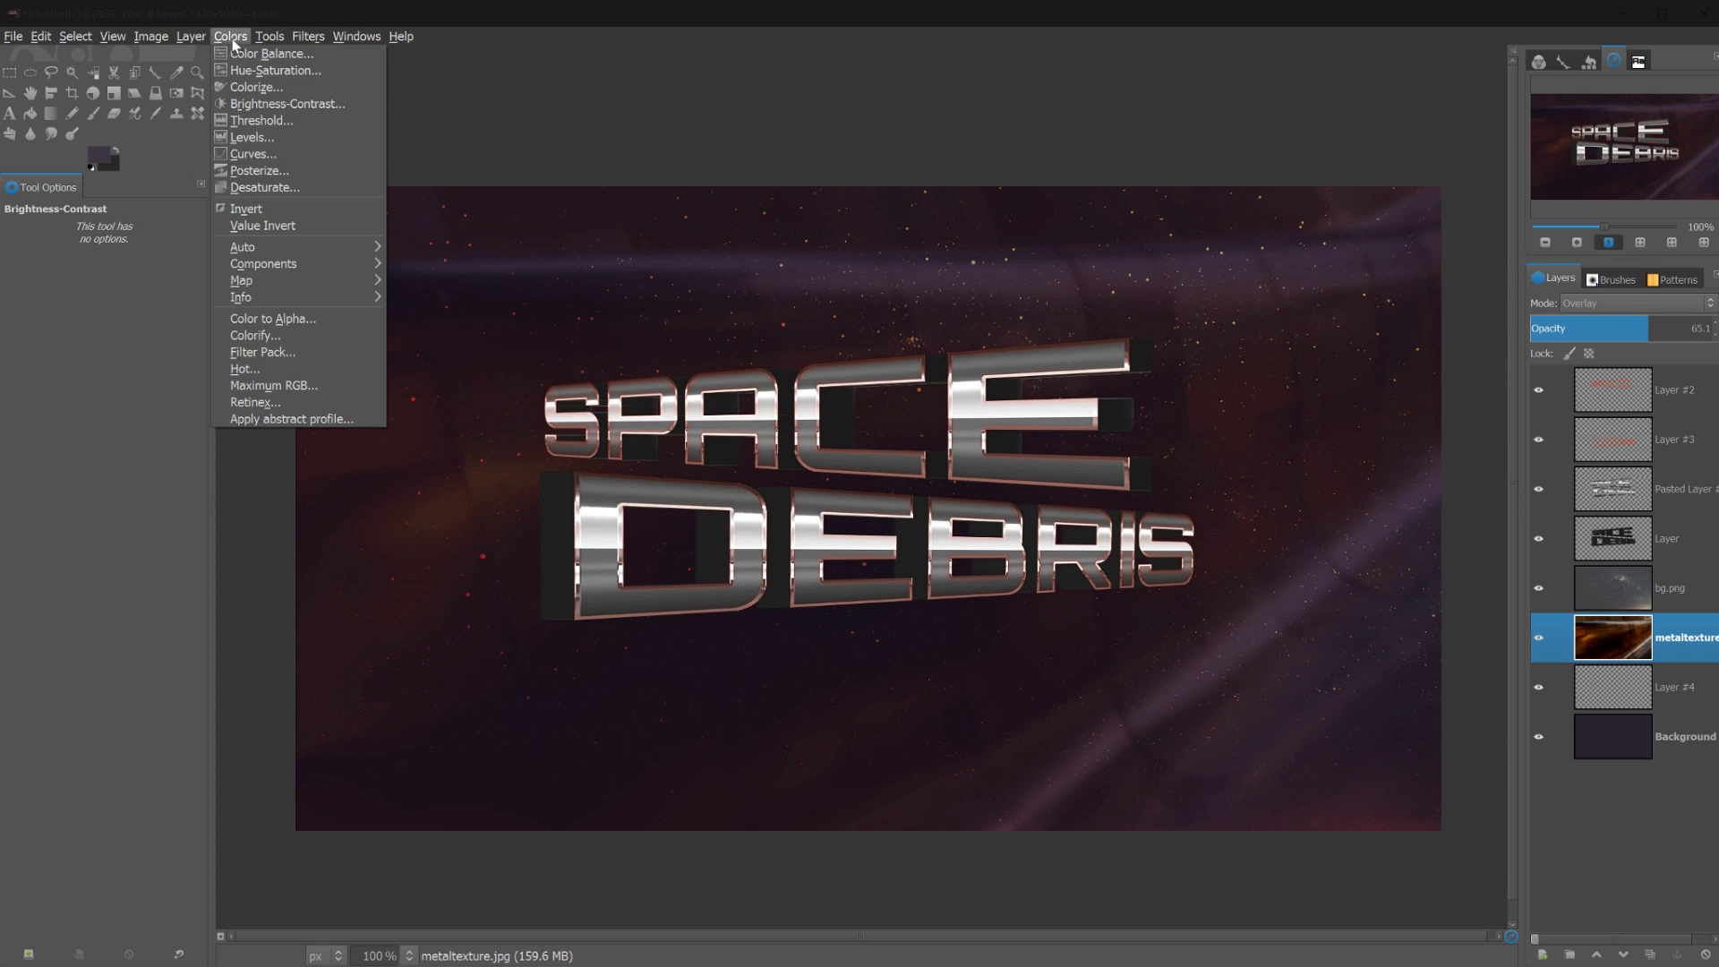
{"action": "left_click", "coordinate": [249, 66]}
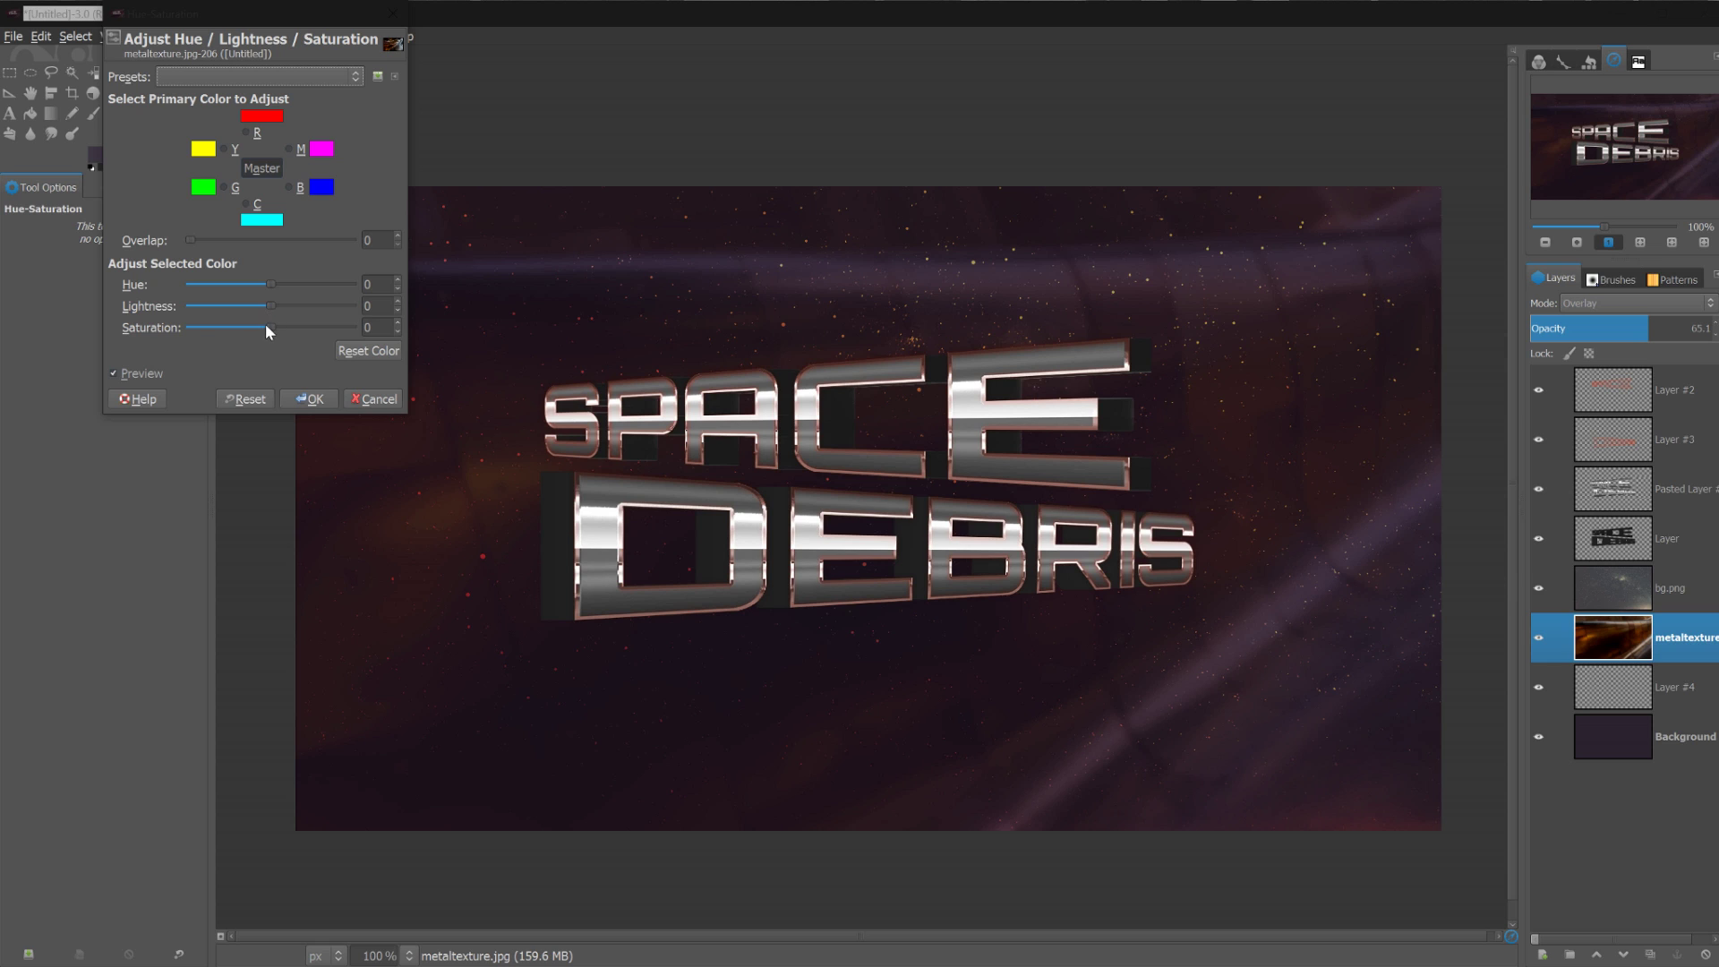
{"action": "left_click_drag", "start_coordinate": [267, 326], "coordinate": [233, 327]}
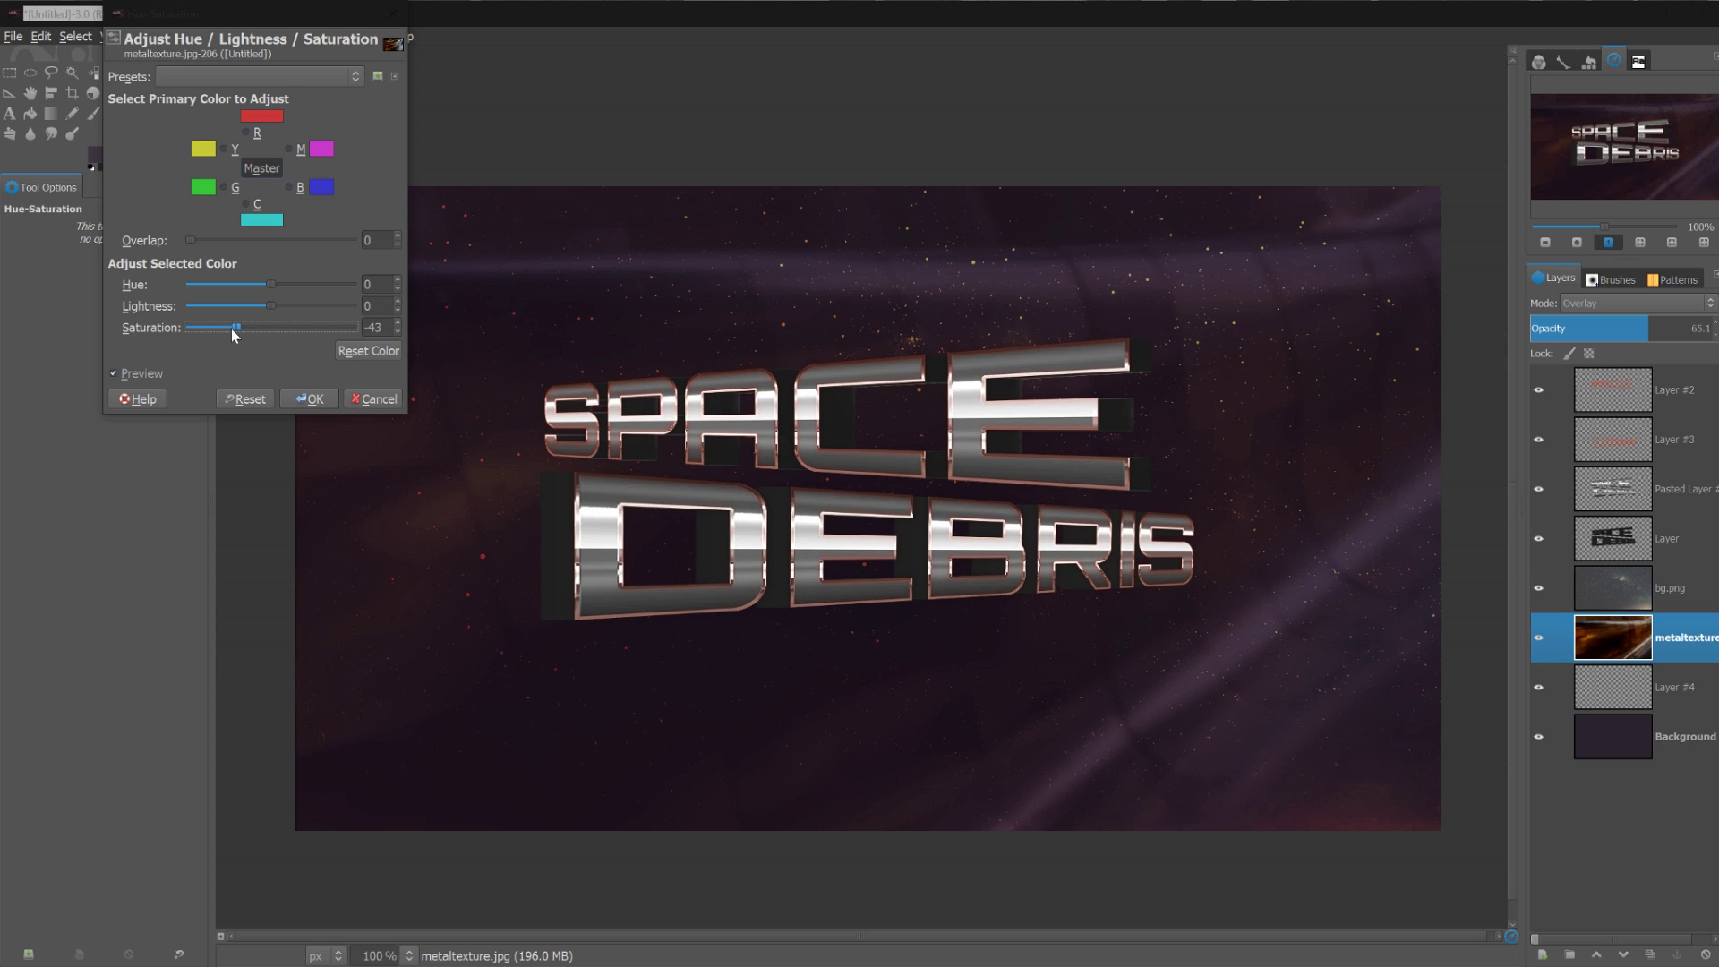
{"action": "left_click", "coordinate": [309, 398]}
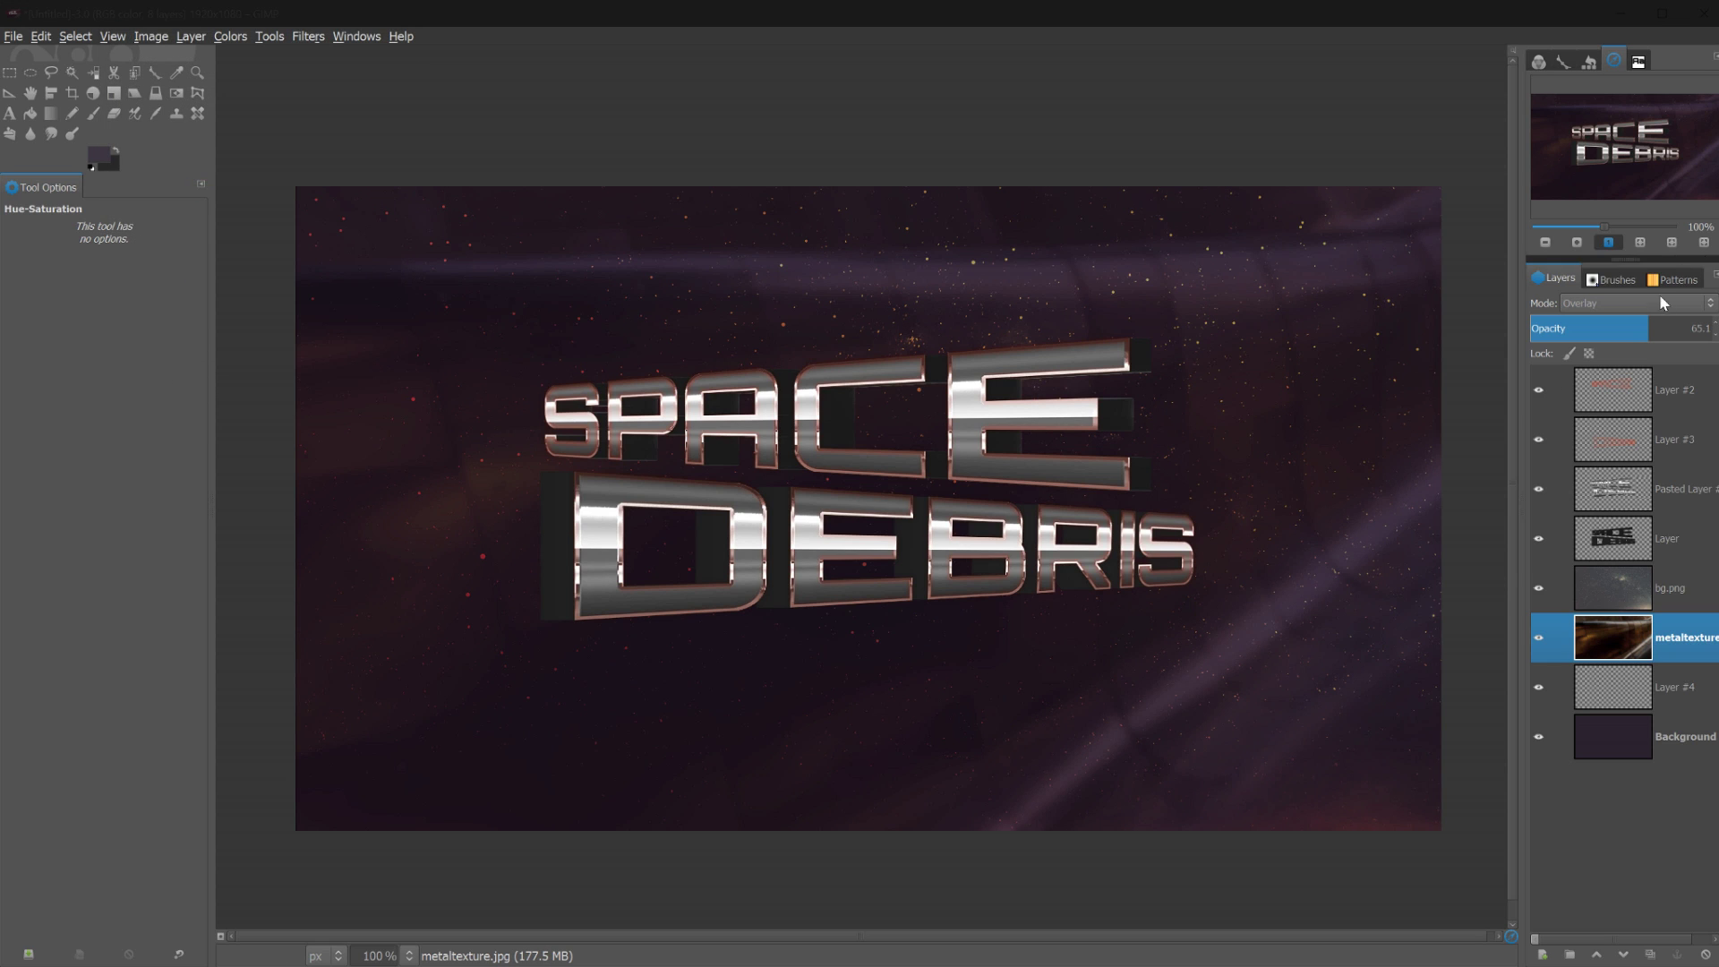
{"action": "left_click", "coordinate": [1632, 327]}
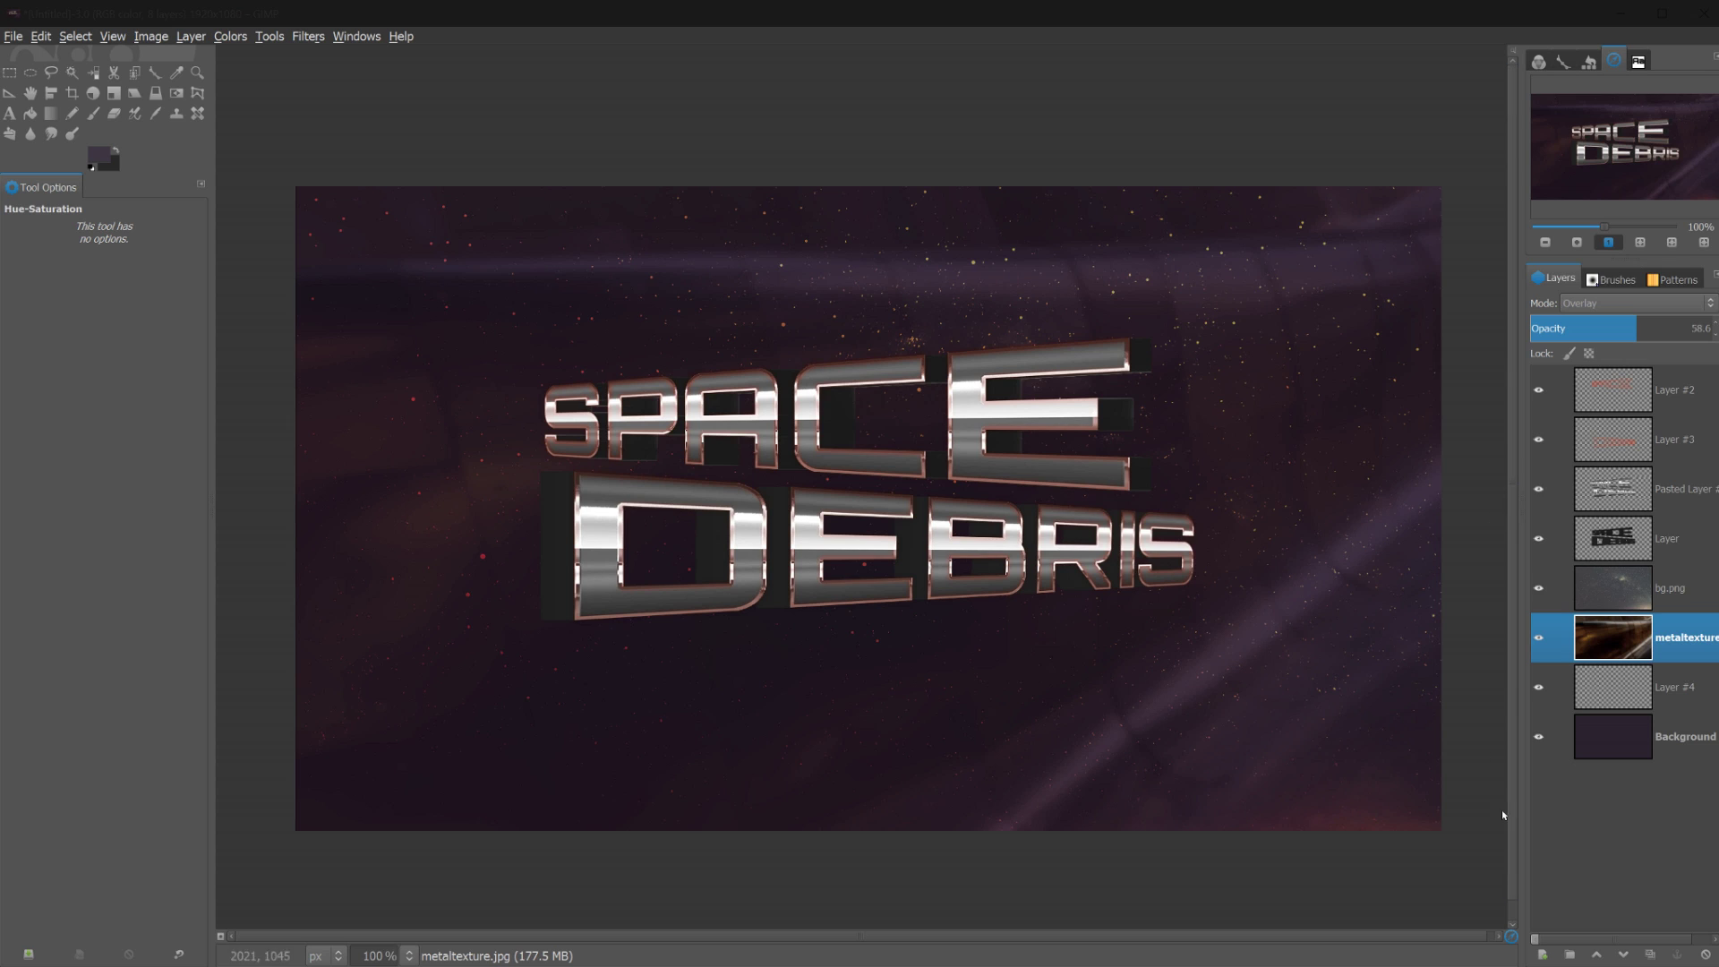
Invert the colors of Layer #2, which outlines the word SPACE, and lower its opacity
{"action": "left_click", "coordinate": [1607, 542]}
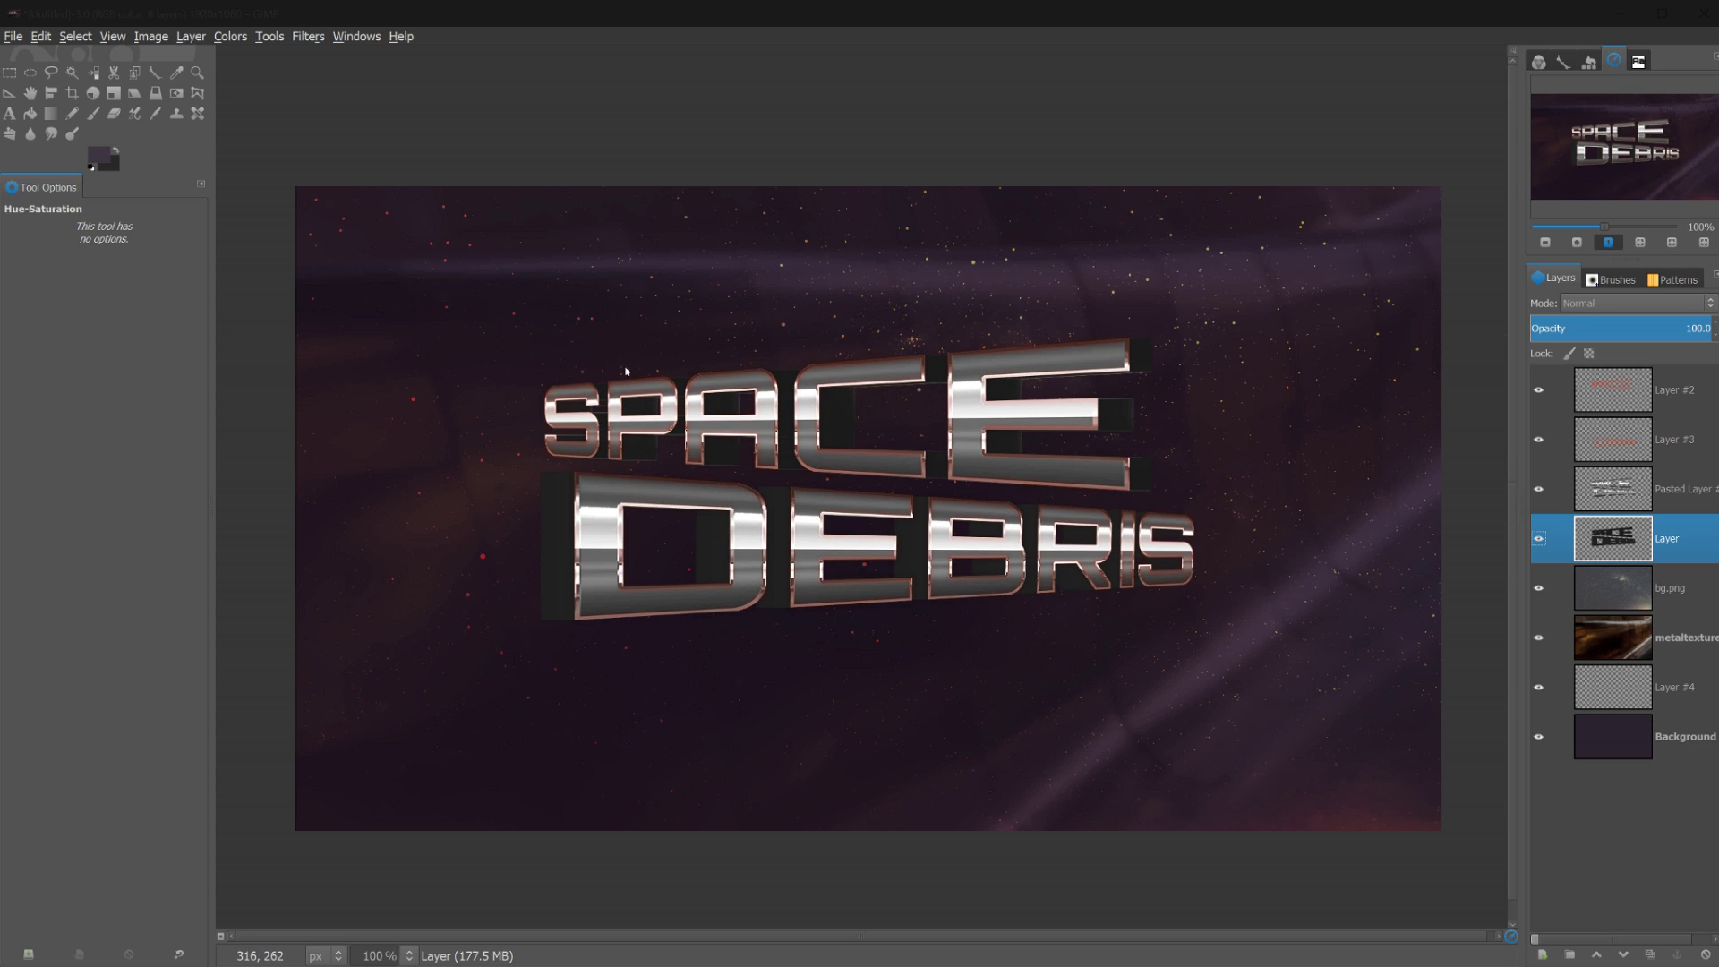
{"action": "left_click", "coordinate": [1614, 391]}
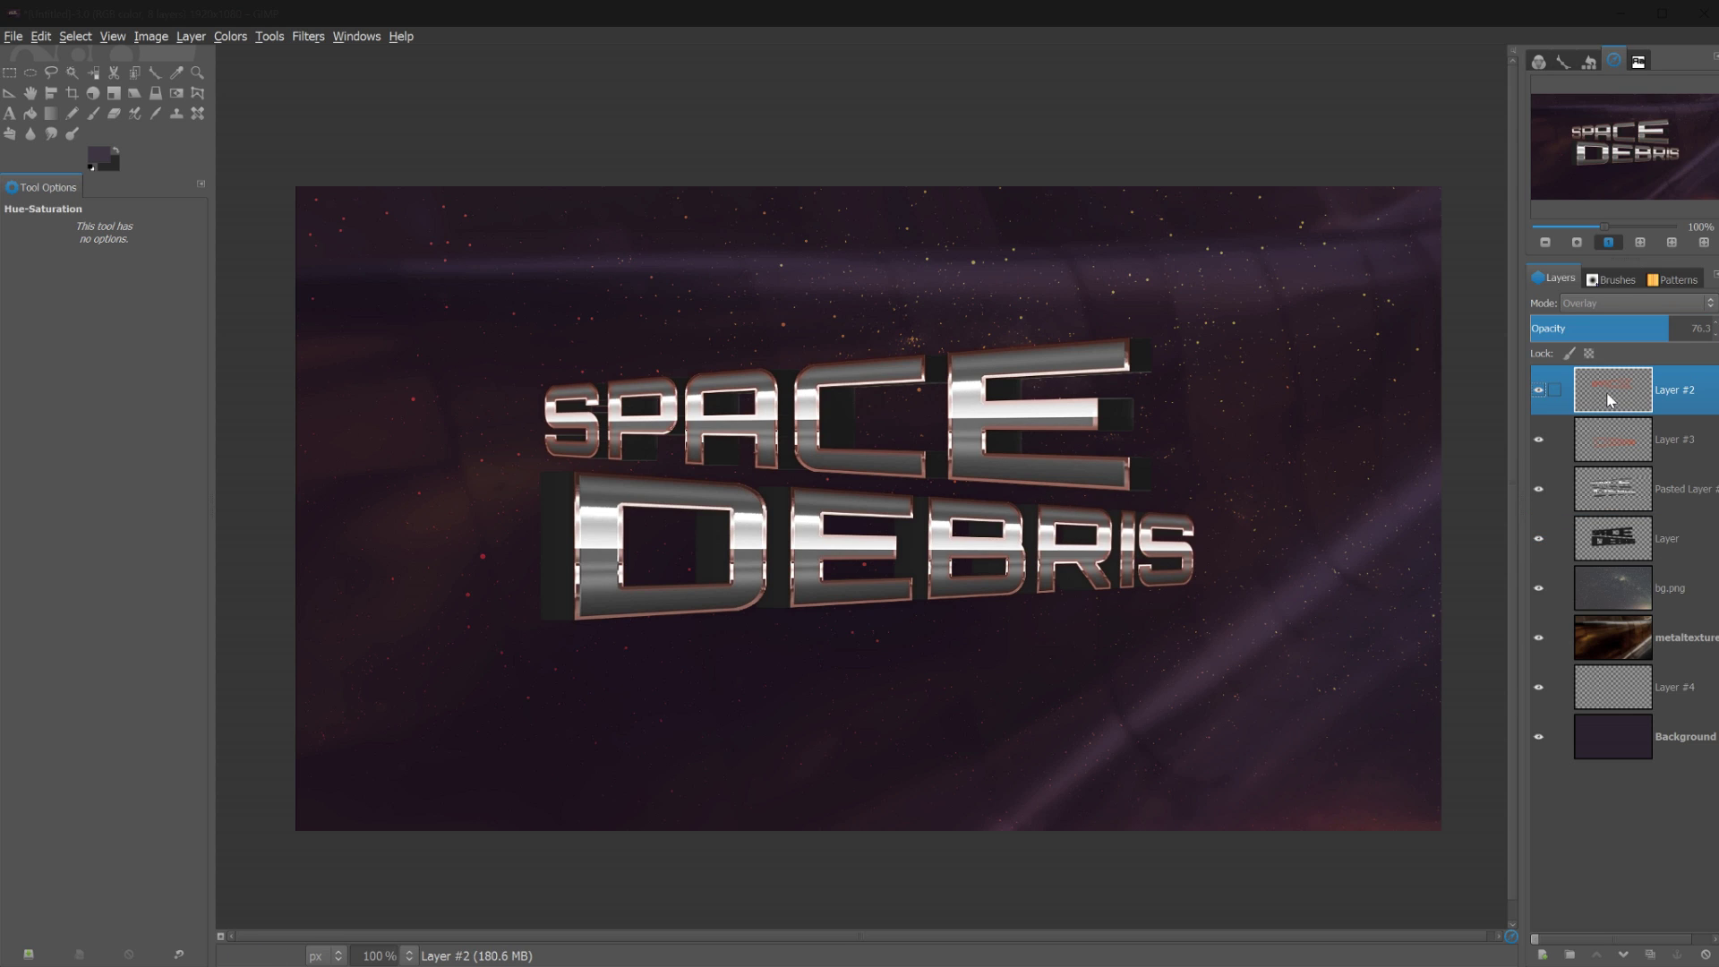
{"action": "left_click", "coordinate": [230, 36]}
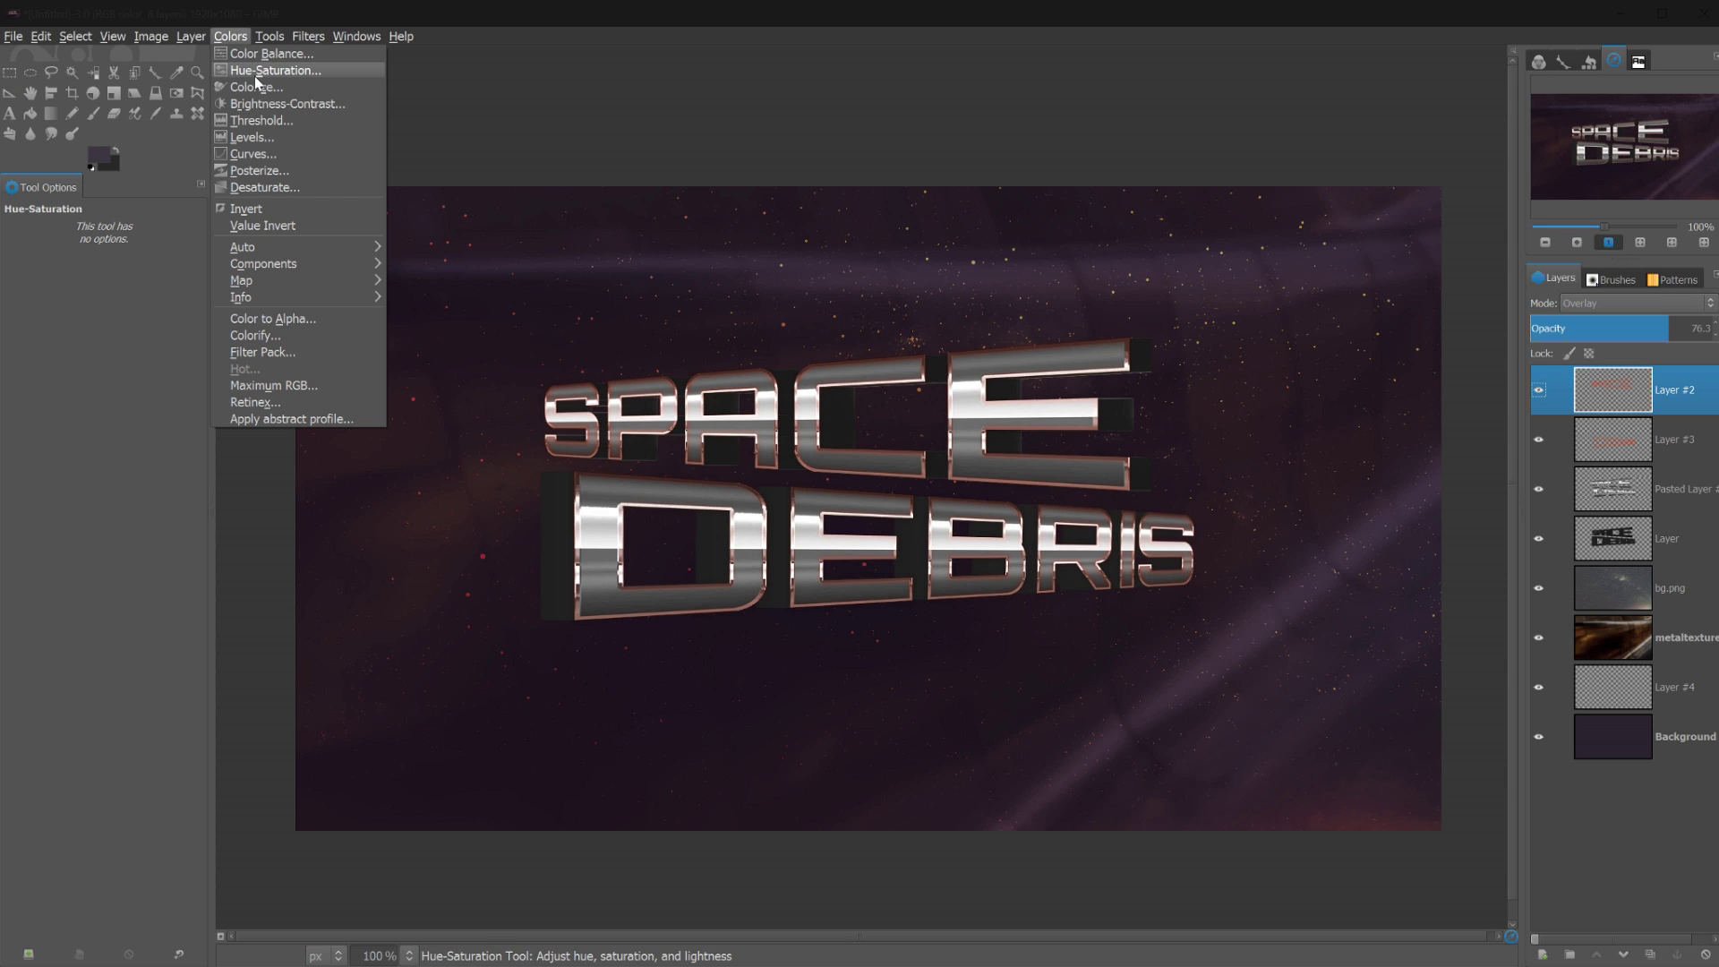
{"action": "left_click", "coordinate": [265, 208]}
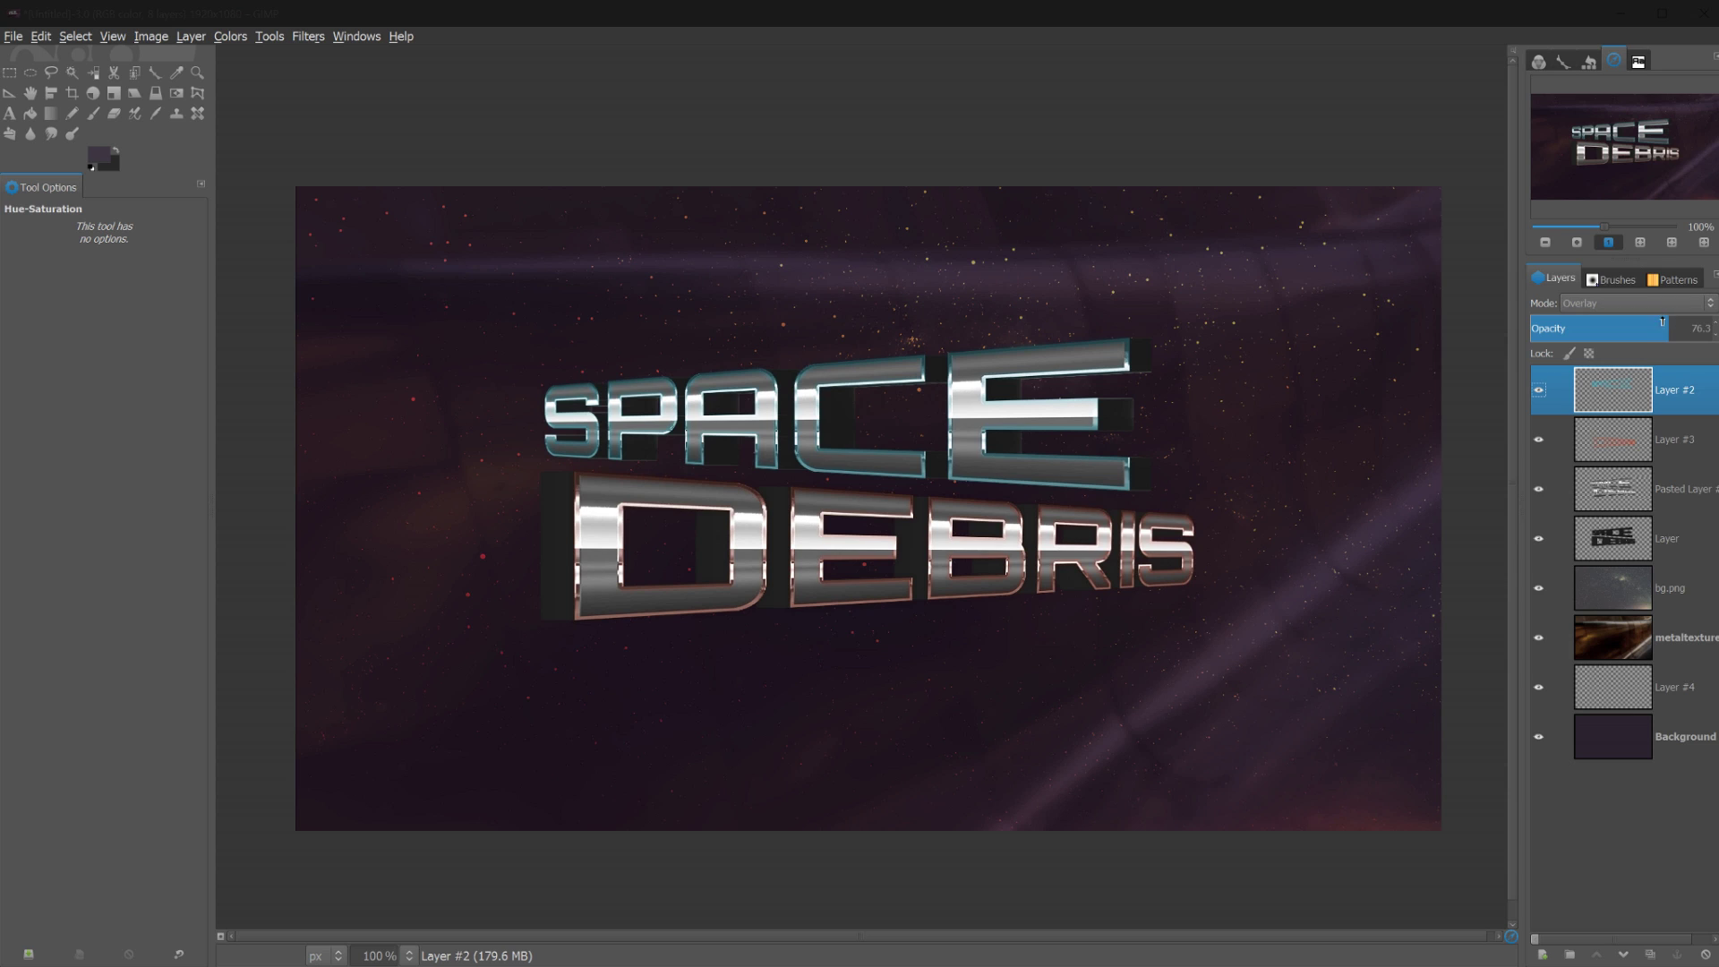
{"action": "left_click_drag", "start_coordinate": [1667, 327], "coordinate": [1627, 325]}
Invert the colors of Layer #3, which outlines the word DEBRIS, and fine-tune its opacity
{"action": "left_click", "coordinate": [1620, 430]}
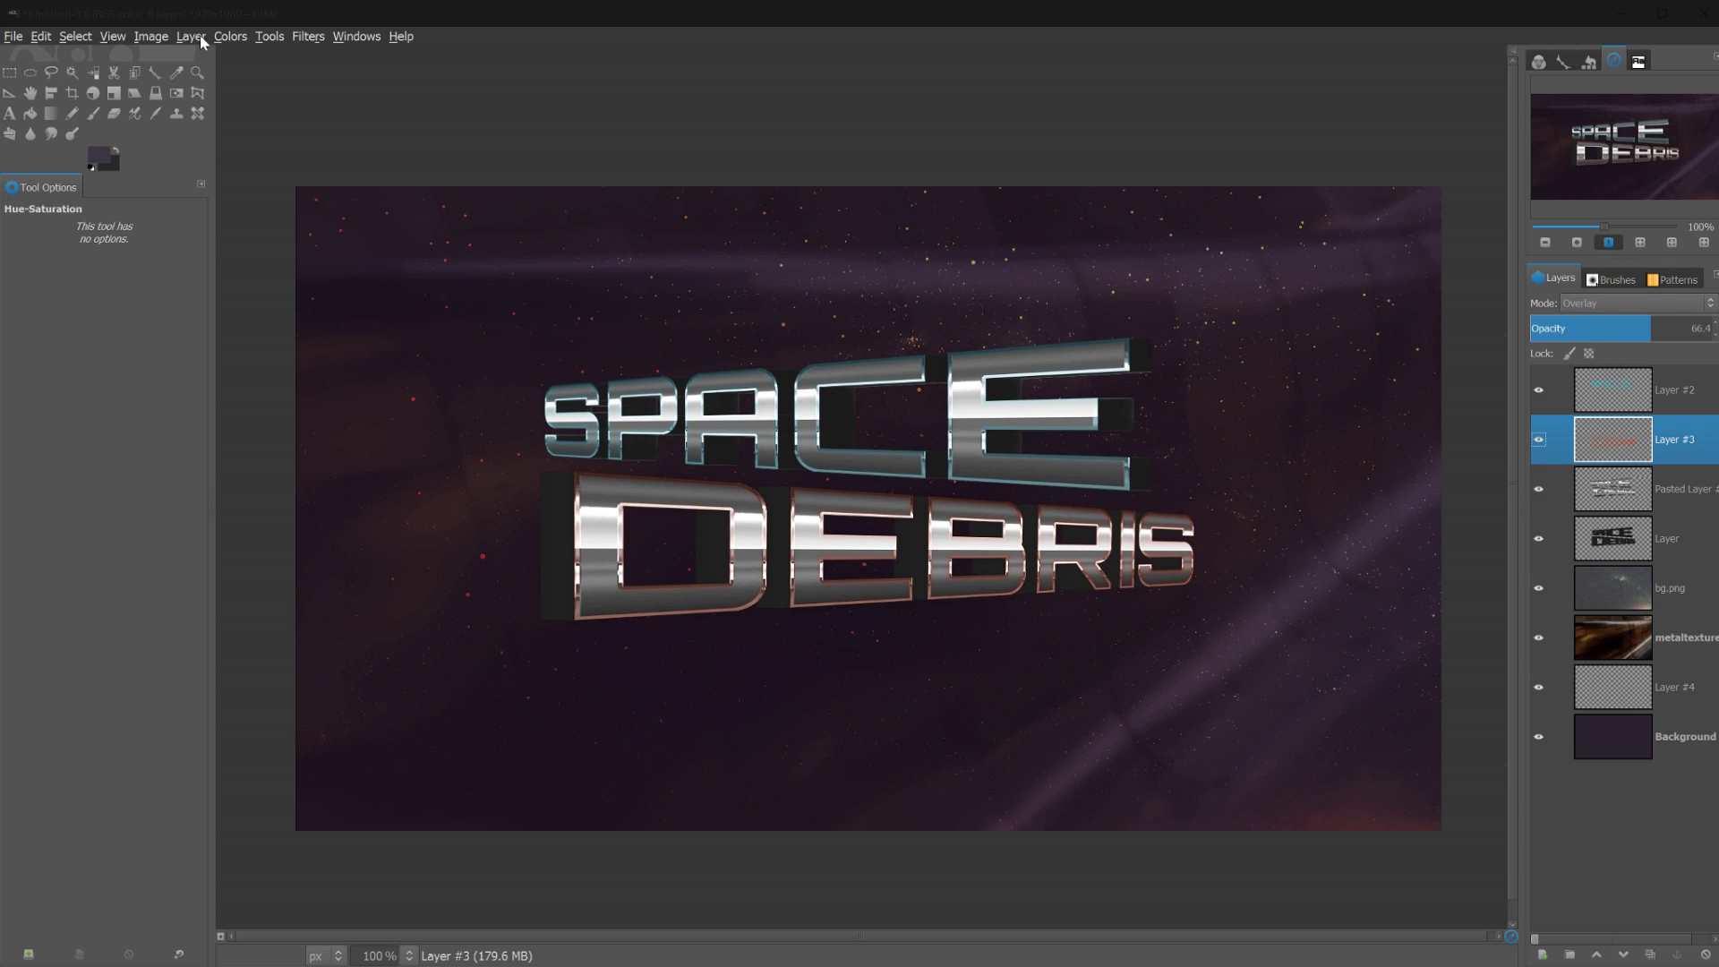
{"action": "left_click", "coordinate": [230, 36]}
{"action": "left_click", "coordinate": [246, 209]}
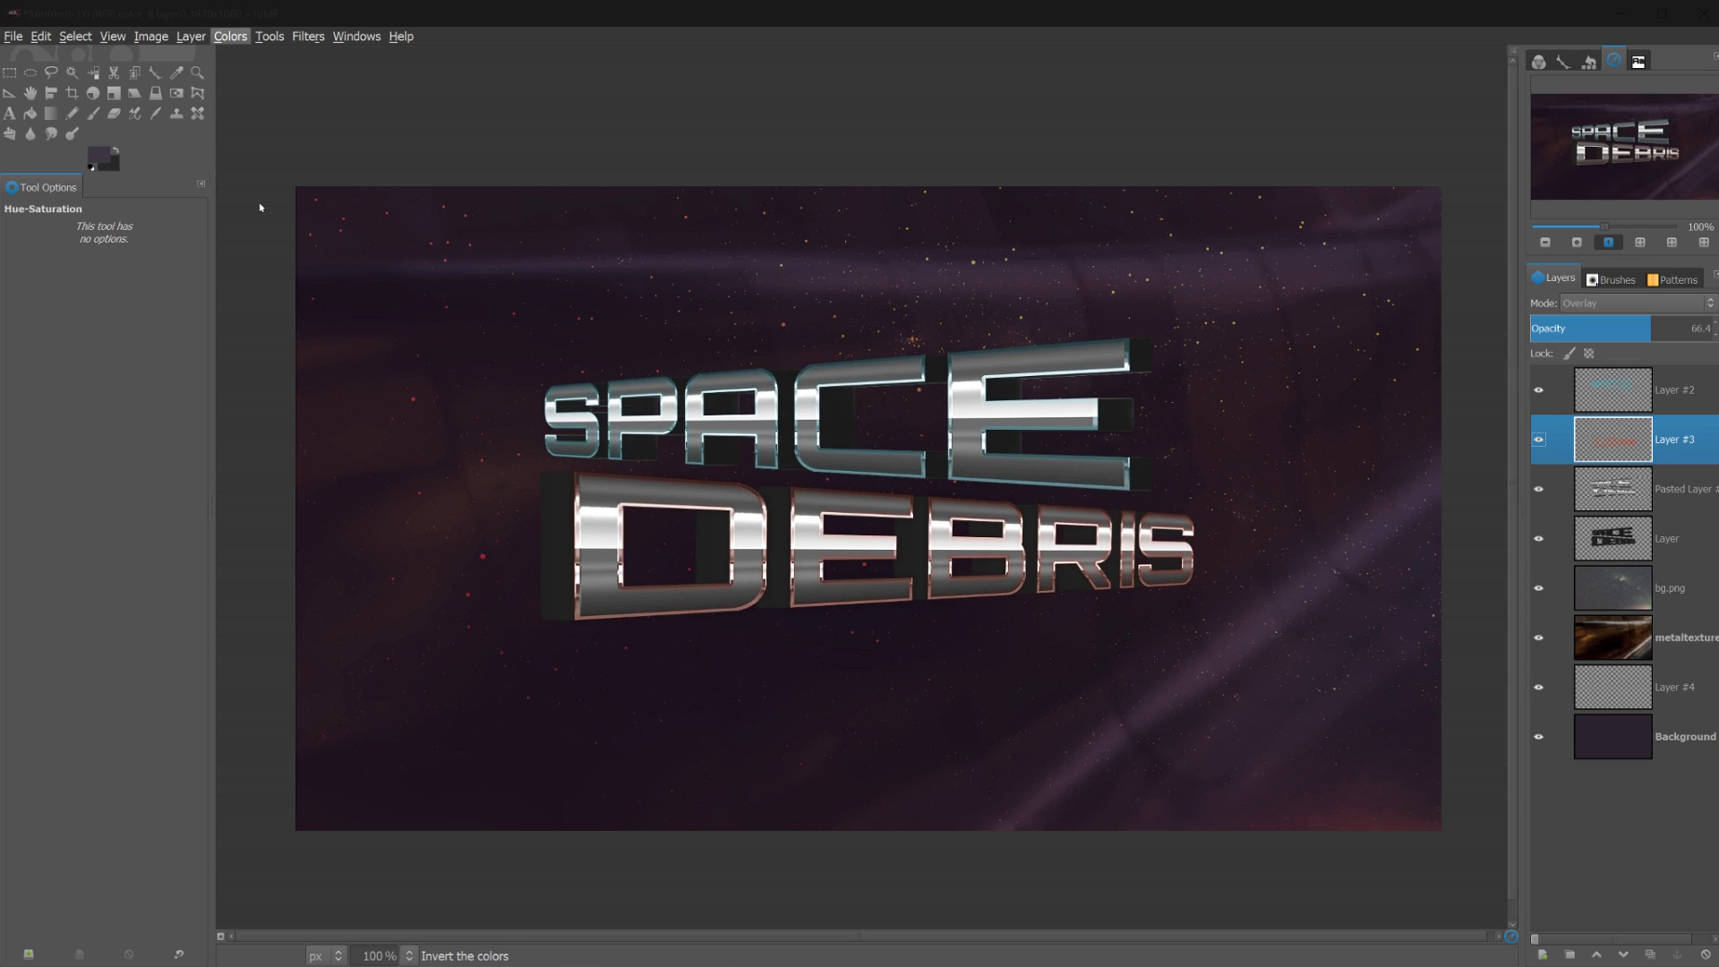
{"action": "left_click", "coordinate": [1629, 324]}
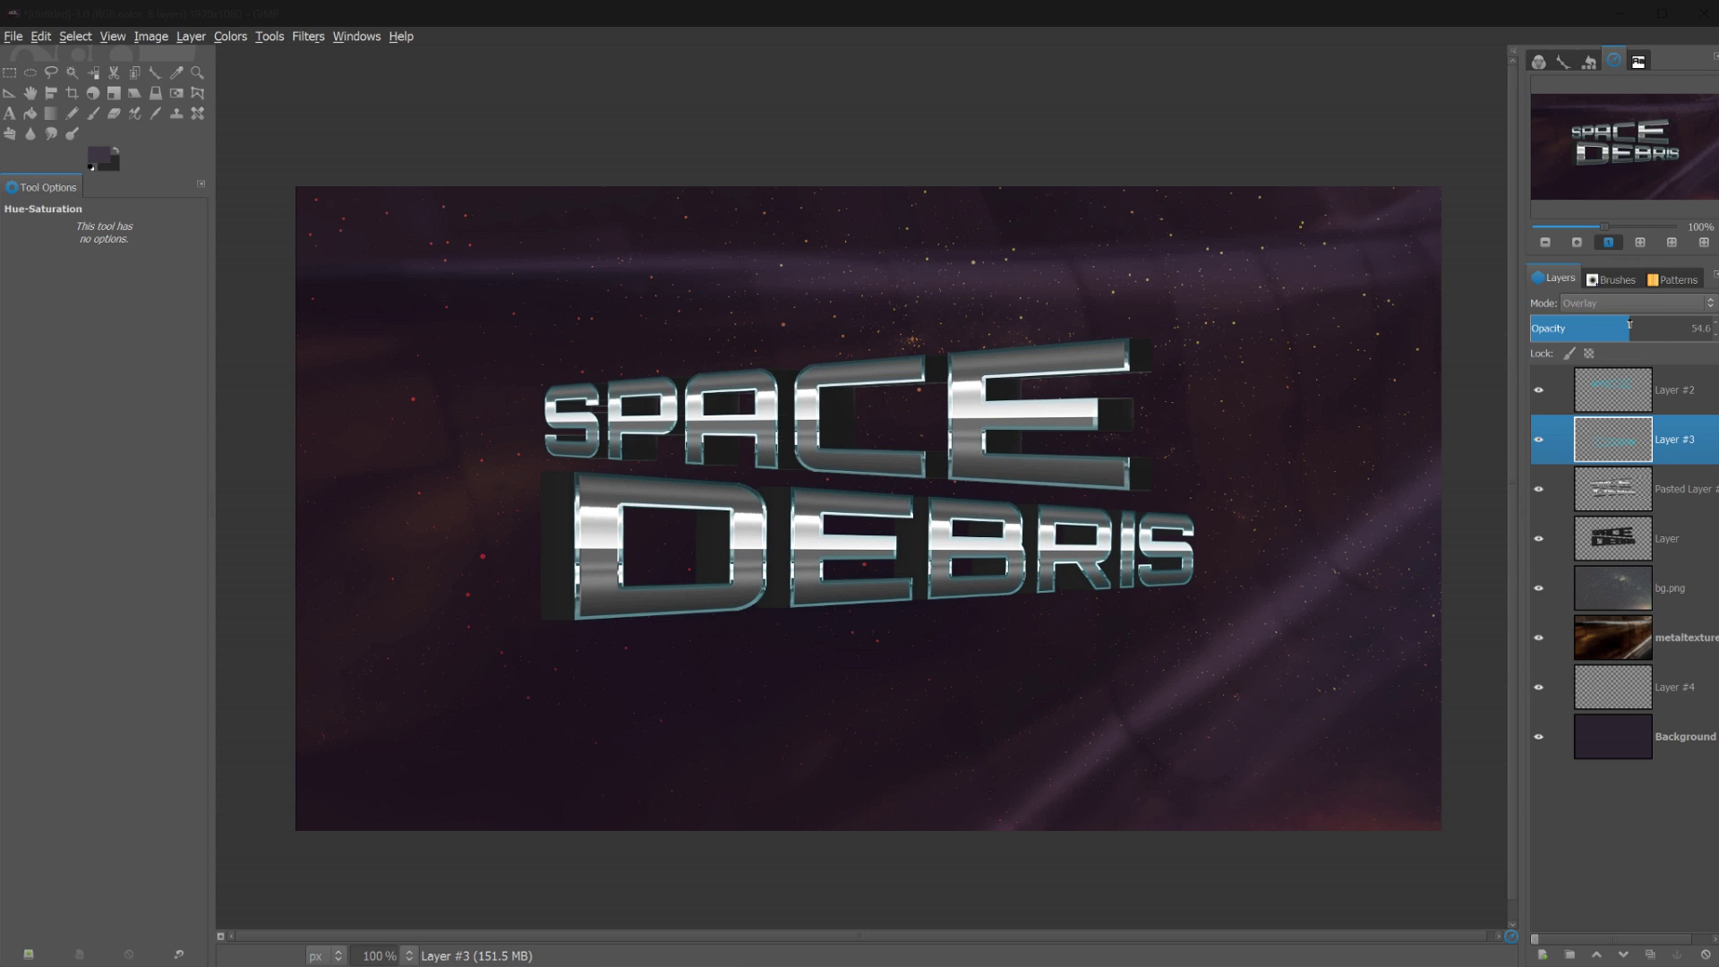
{"action": "left_click_drag", "start_coordinate": [1634, 325], "coordinate": [1649, 324]}
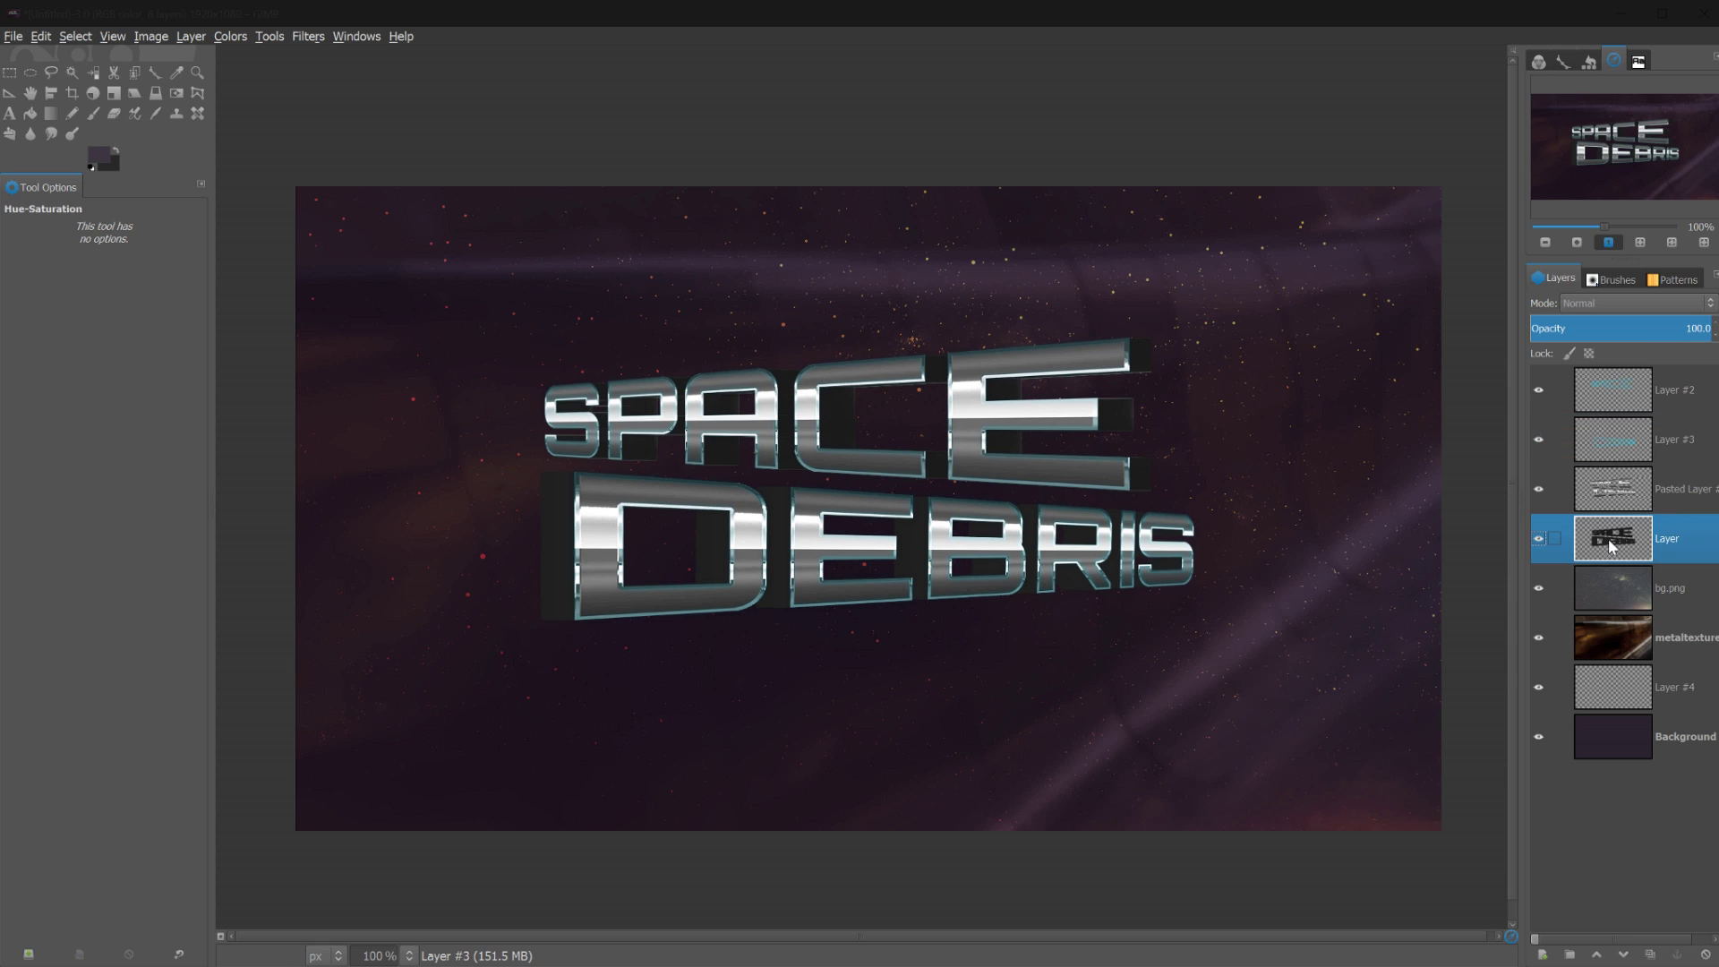
Darken the 3D shading layer named Layer by setting its brightness to -25
{"action": "key", "text": "Page_Down"}
{"action": "key", "text": "Page_Down"}
{"action": "left_click", "coordinate": [234, 38]}
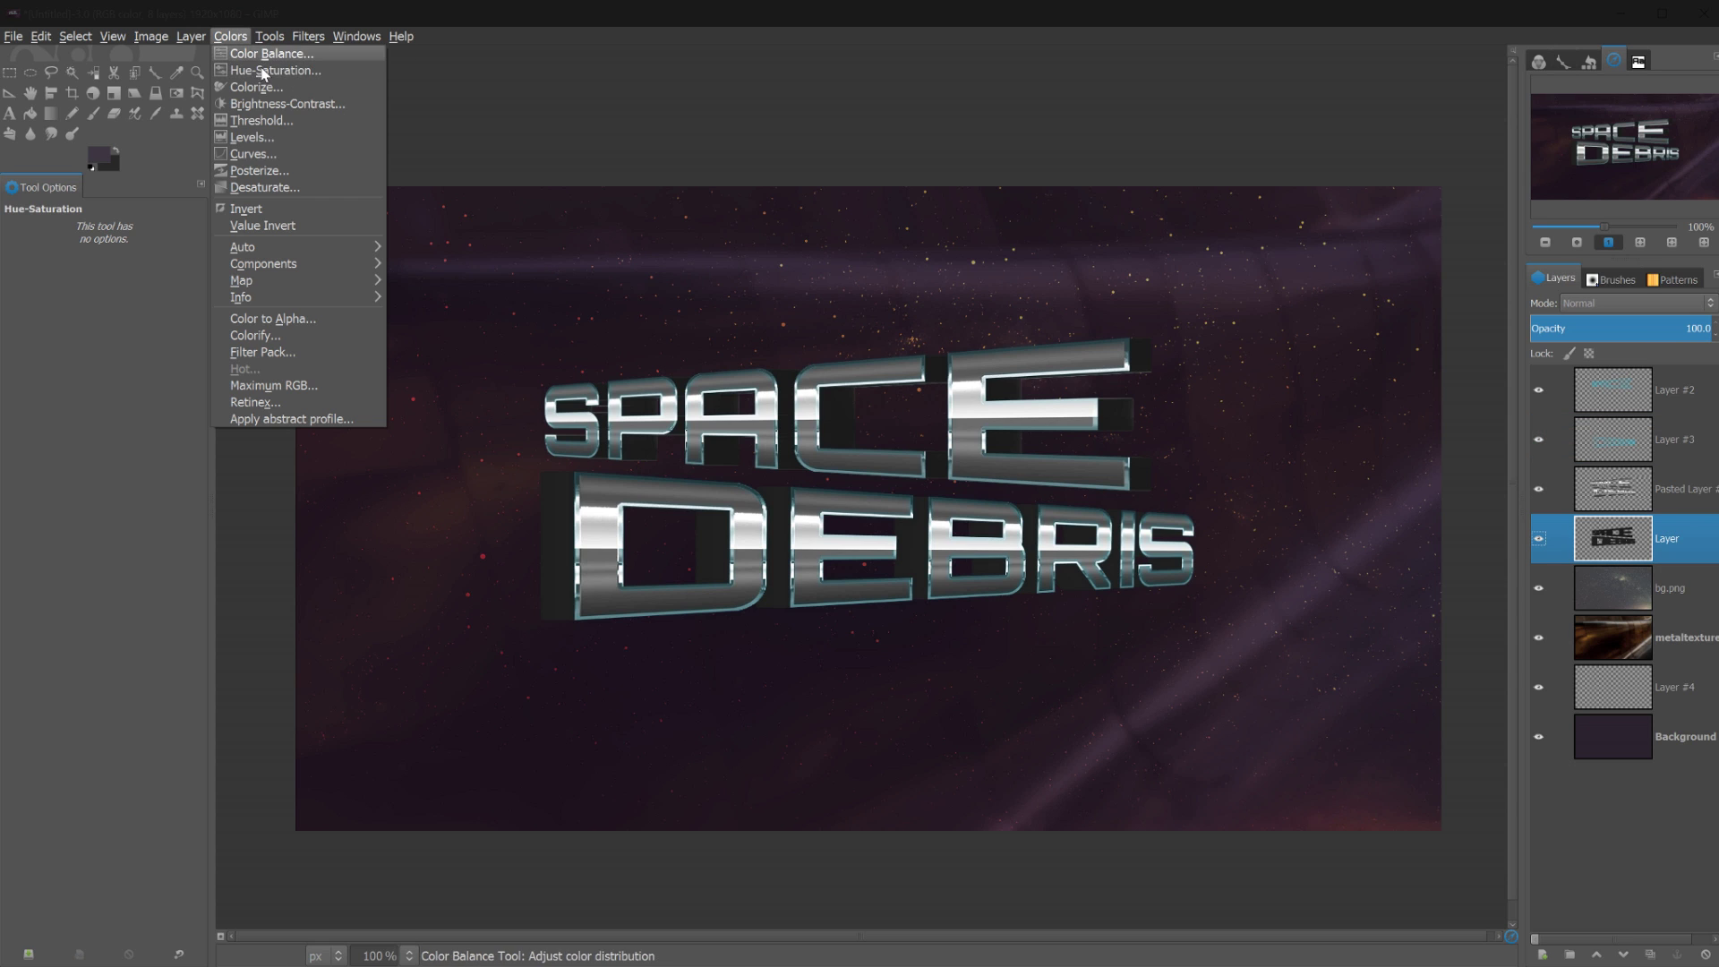
{"action": "left_click", "coordinate": [270, 104]}
{"action": "left_click_drag", "start_coordinate": [252, 119], "coordinate": [240, 120]}
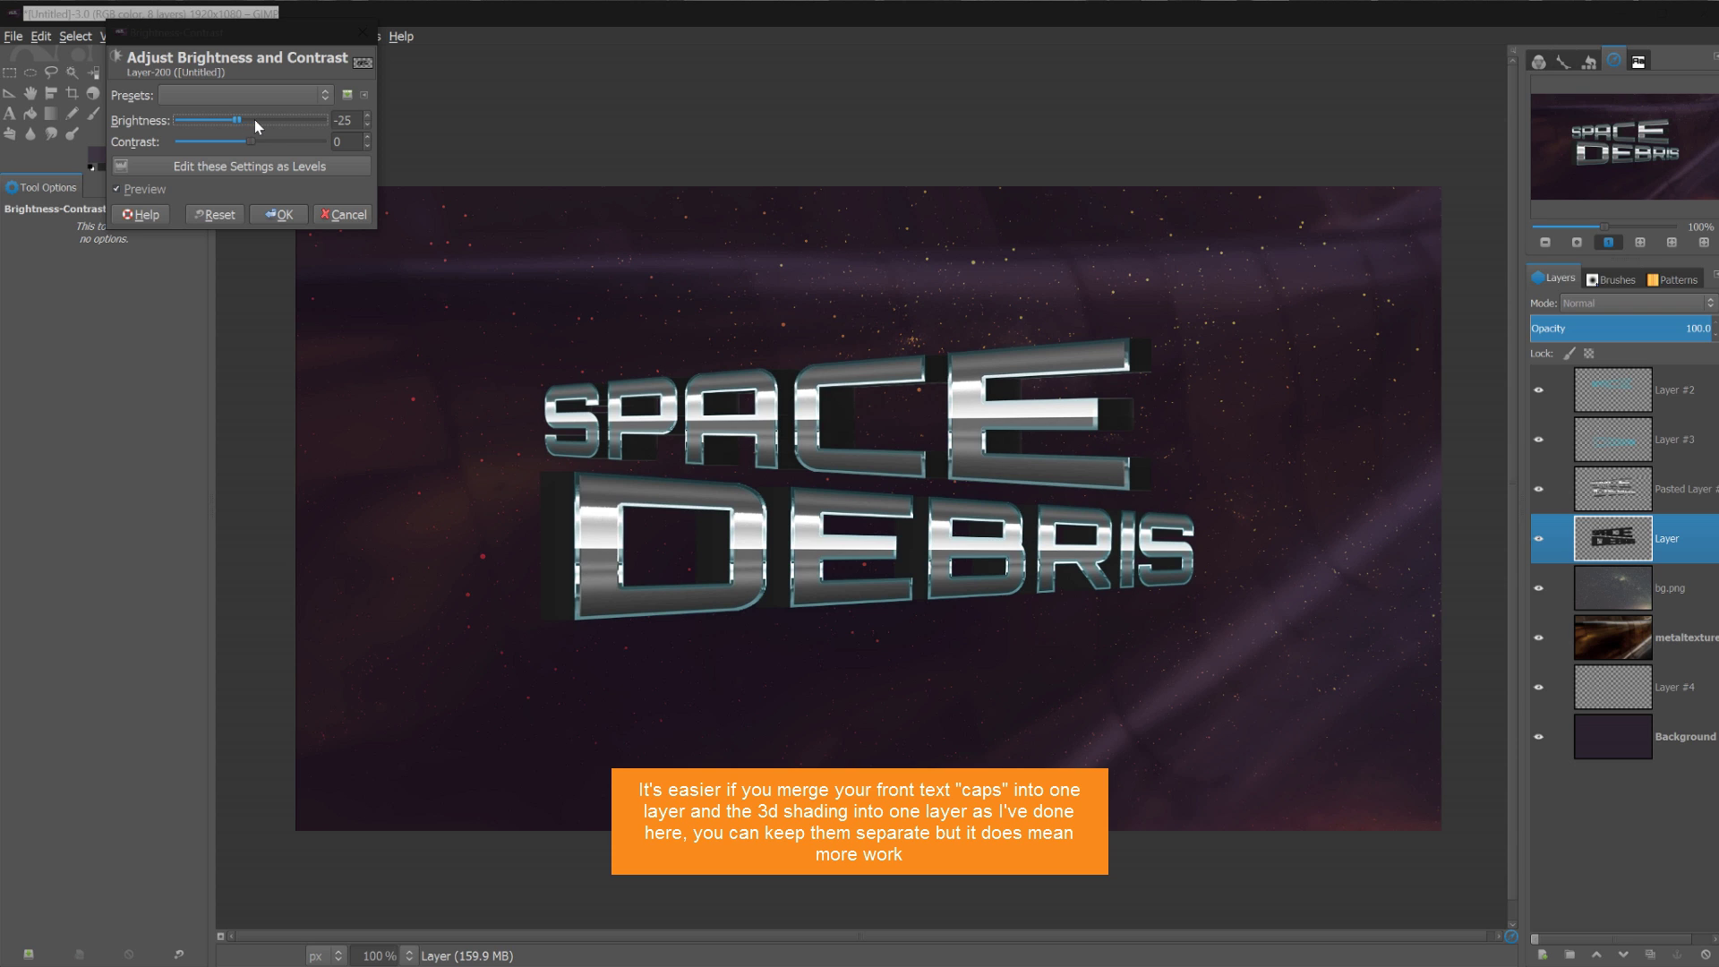
{"action": "left_click", "coordinate": [278, 214]}
Import metaltexture.jpg as a new layer above the 3D shading layer and shift it rightward across the canvas
{"action": "left_click", "coordinate": [12, 36]}
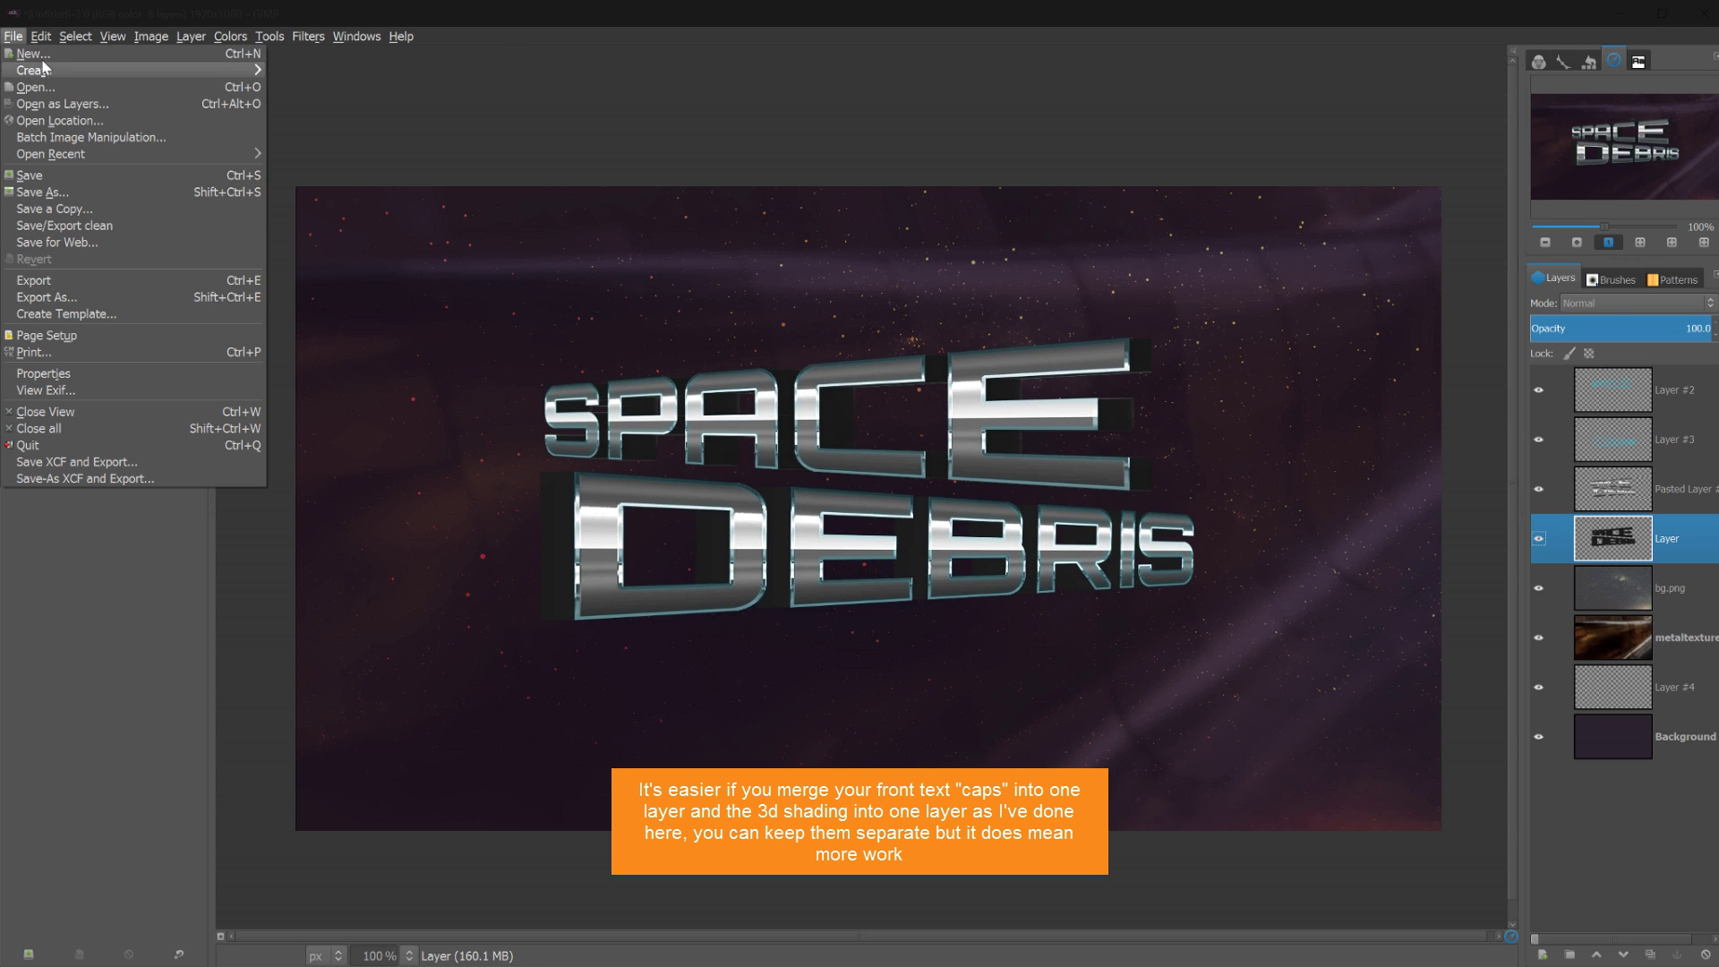
{"action": "left_click", "coordinate": [54, 104]}
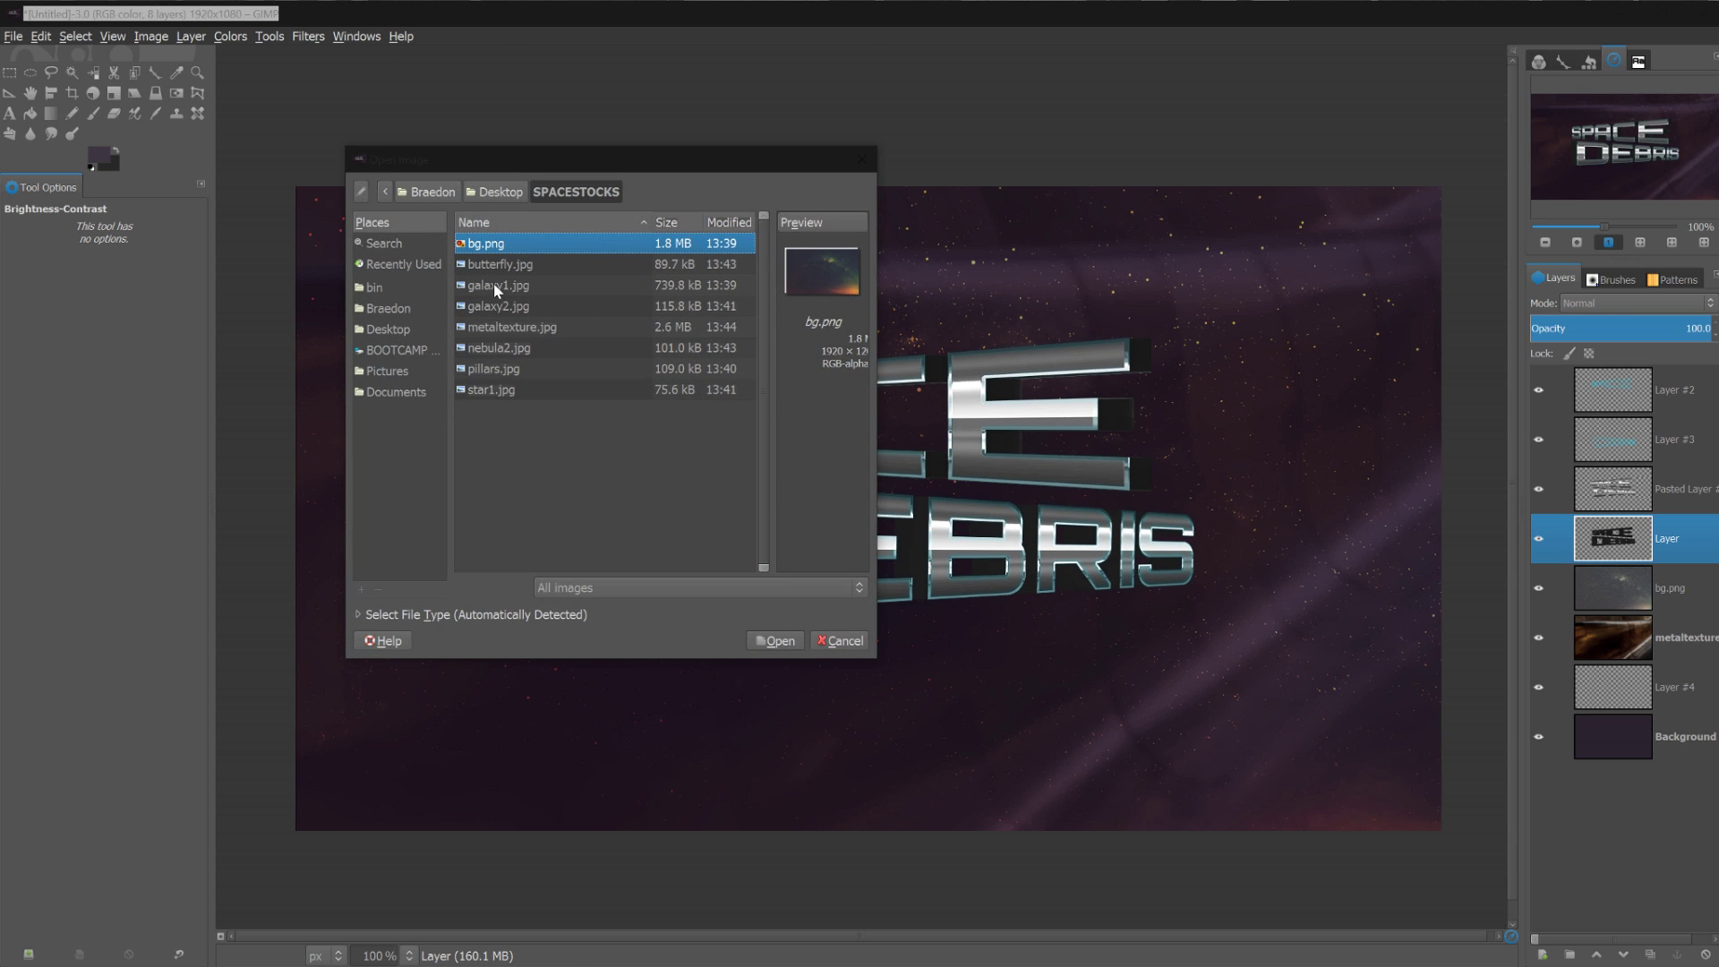
{"action": "left_click", "coordinate": [505, 327]}
{"action": "left_click", "coordinate": [786, 643]}
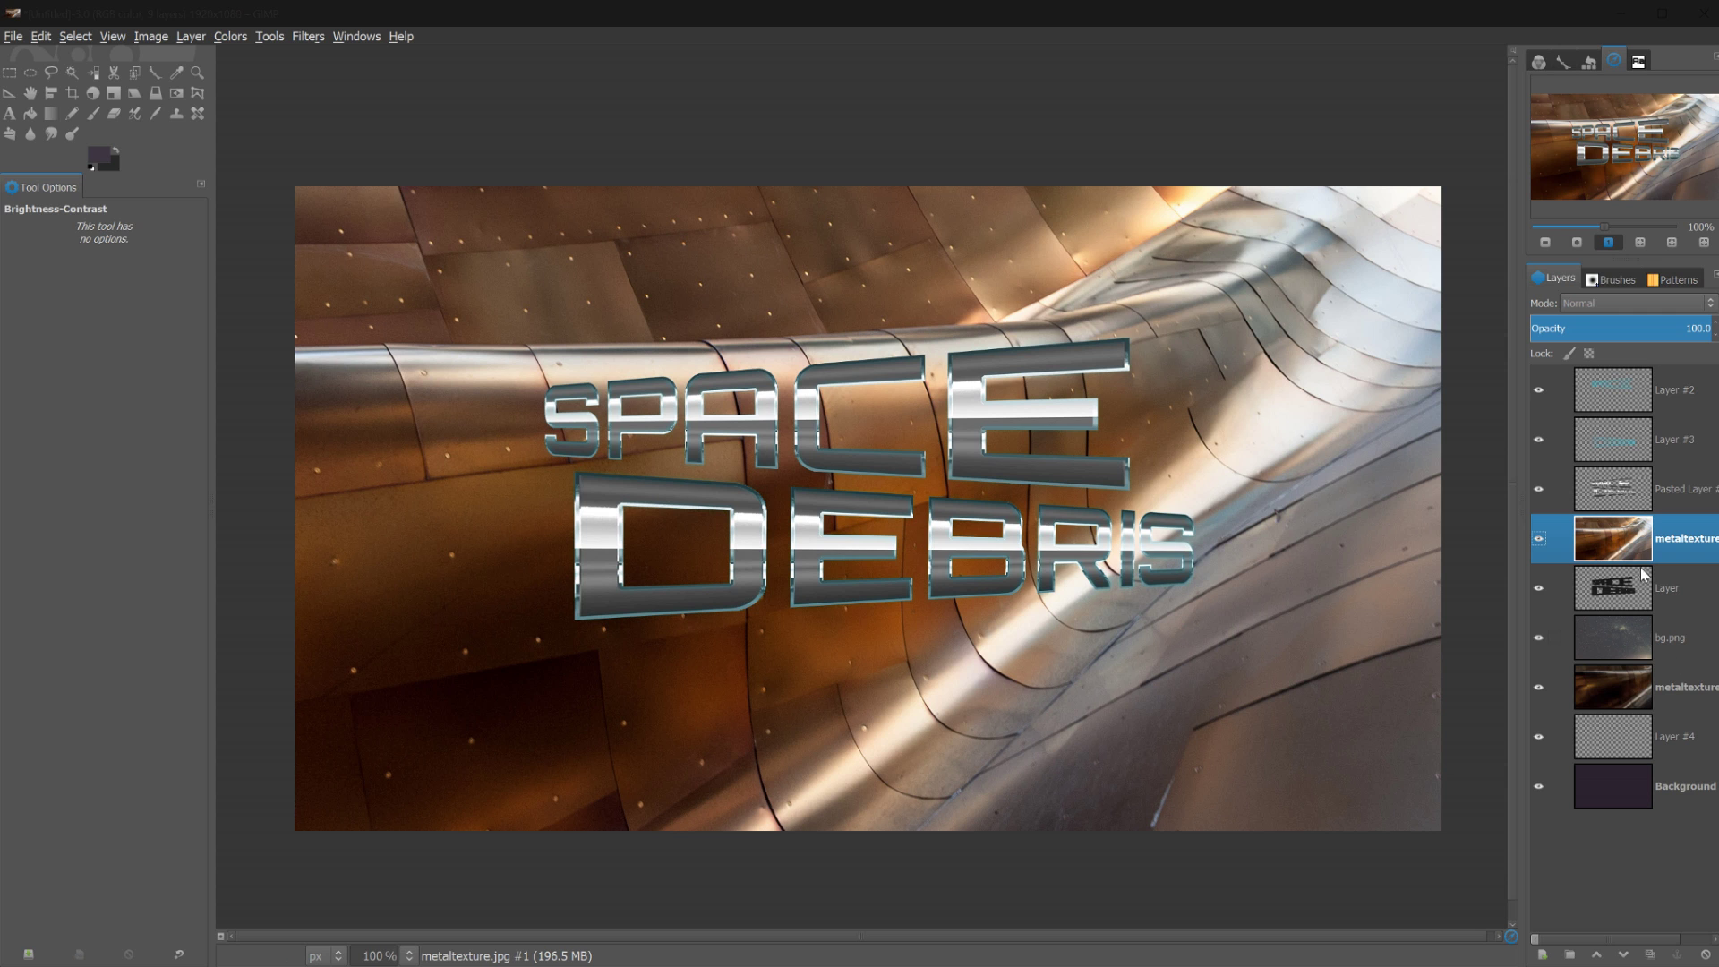
{"action": "key", "text": "m"}
{"action": "left_click_drag", "start_coordinate": [739, 690], "coordinate": [1103, 632]}
Rotate the new metal texture layer slightly counterclockwise to follow the slant of the lettering
{"action": "key", "text": "shift+r"}
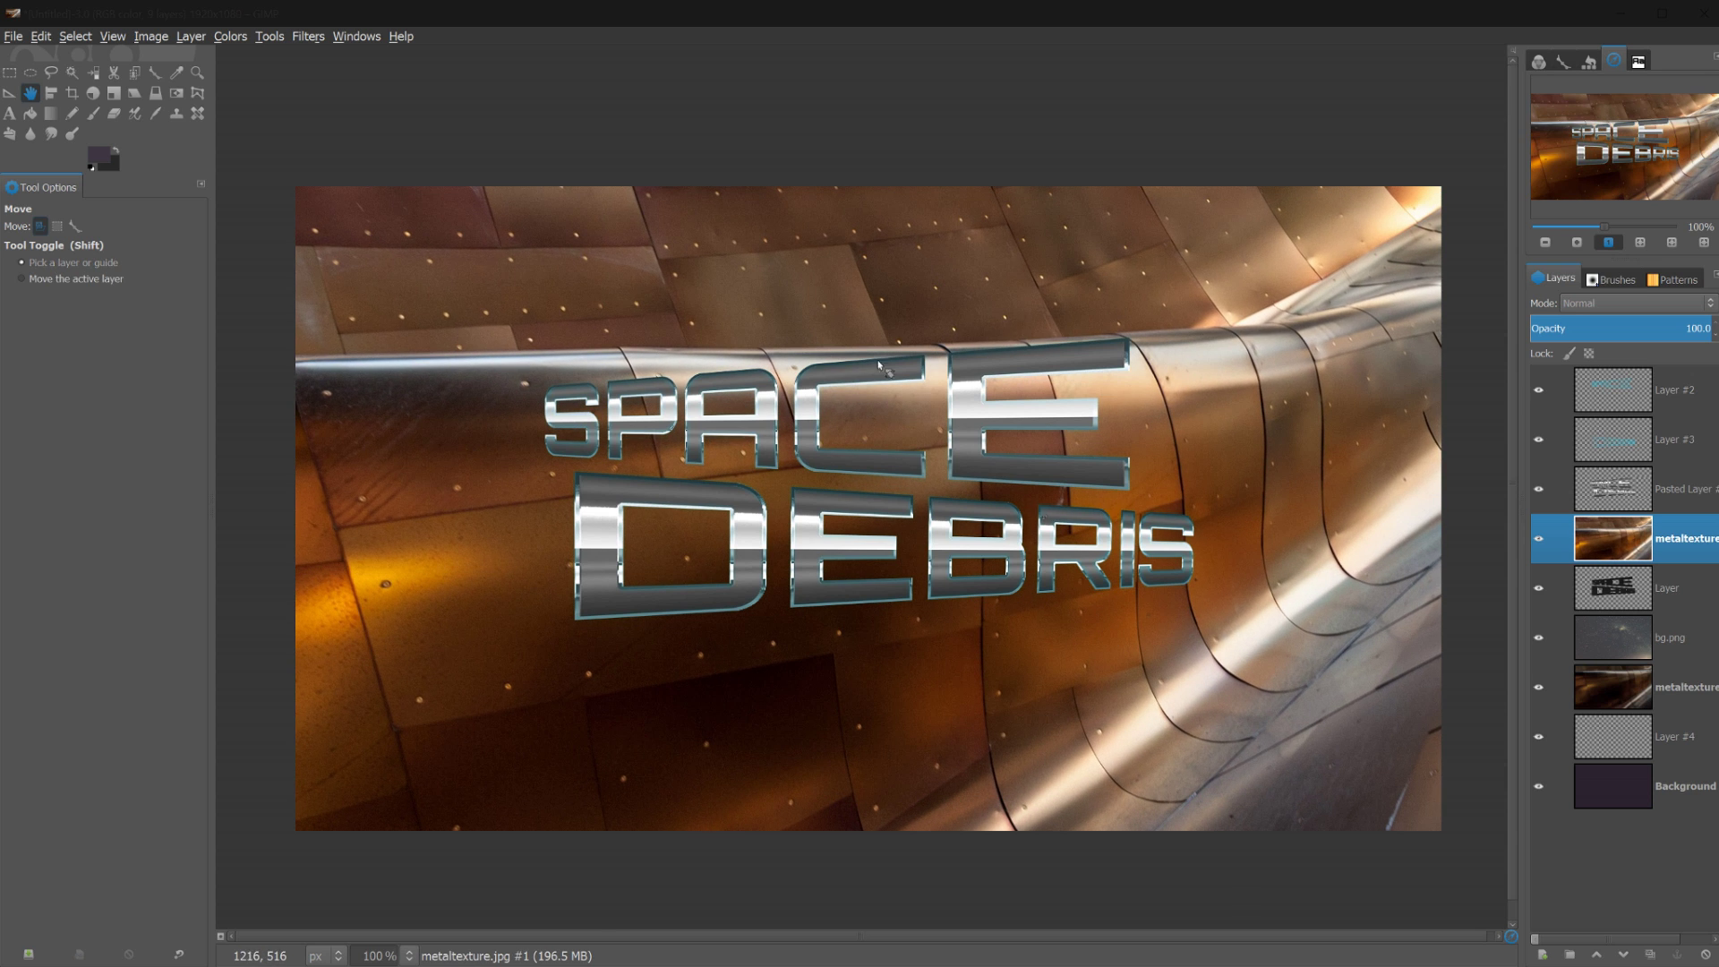
{"action": "left_click", "coordinate": [1103, 632]}
{"action": "left_click_drag", "start_coordinate": [642, 239], "coordinate": [589, 253]}
{"action": "left_click", "coordinate": [1101, 556]}
{"action": "key", "text": "Return"}
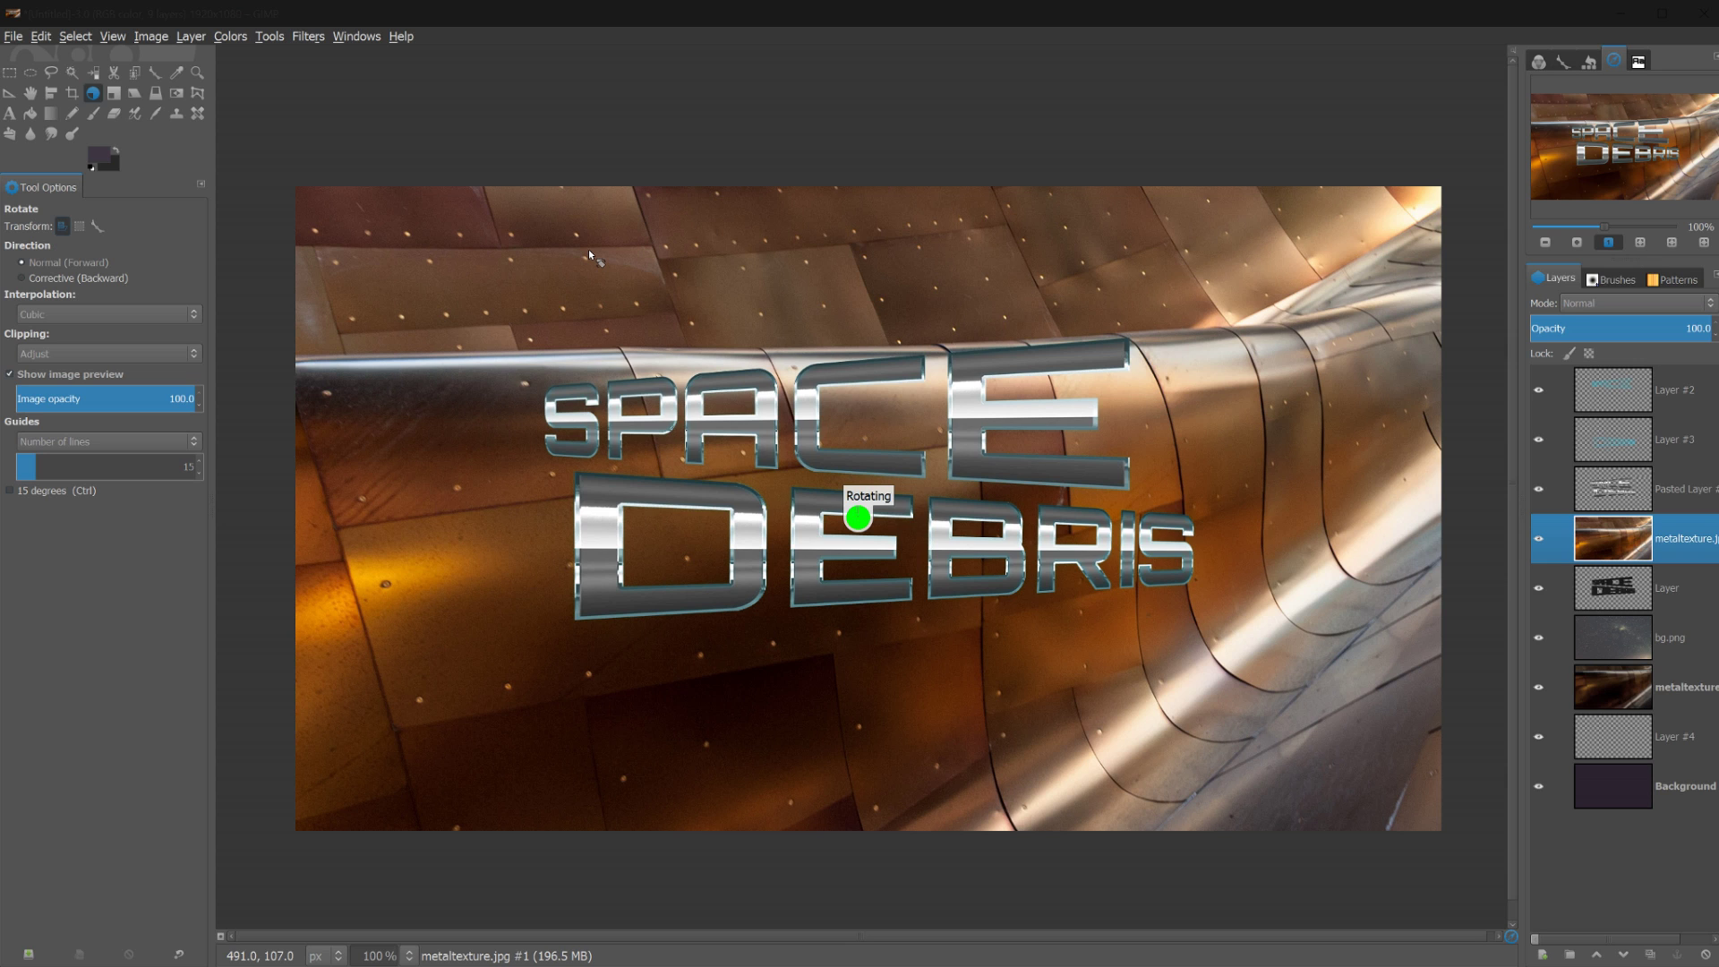
Load the front text shape from the Pasted Layer as a selection and duplicate the rotated metal texture layer
{"action": "right_click", "coordinate": [1614, 489]}
{"action": "left_click", "coordinate": [1513, 851]}
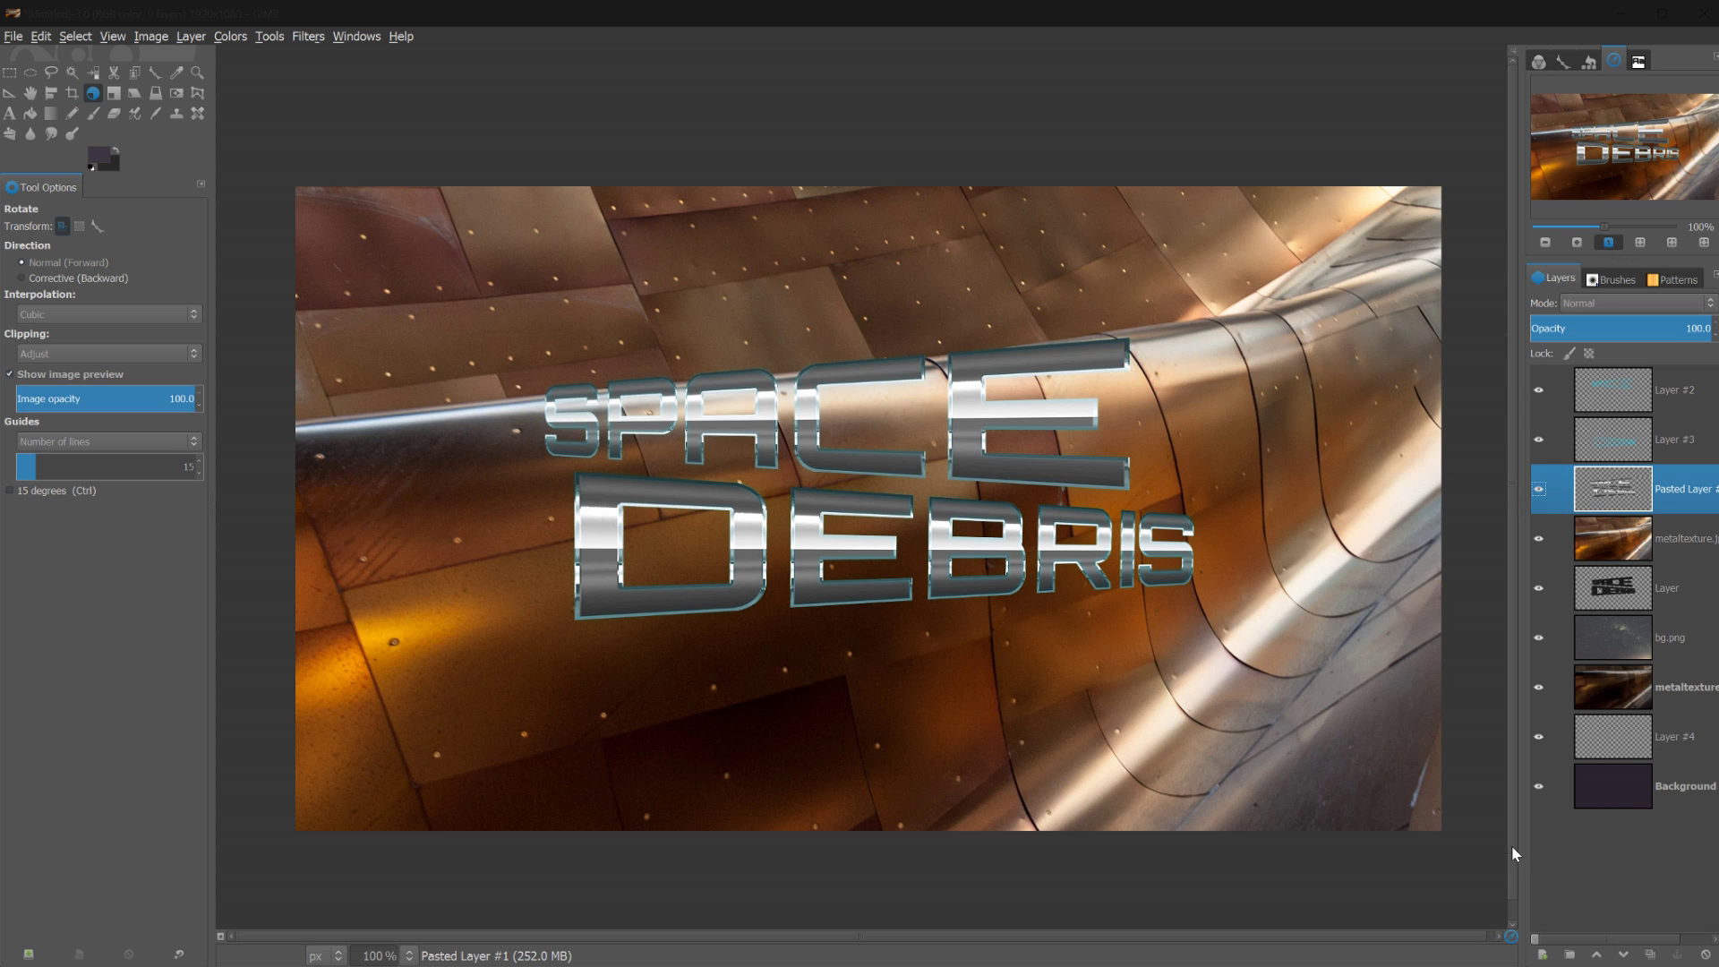
{"action": "left_click", "coordinate": [1612, 538]}
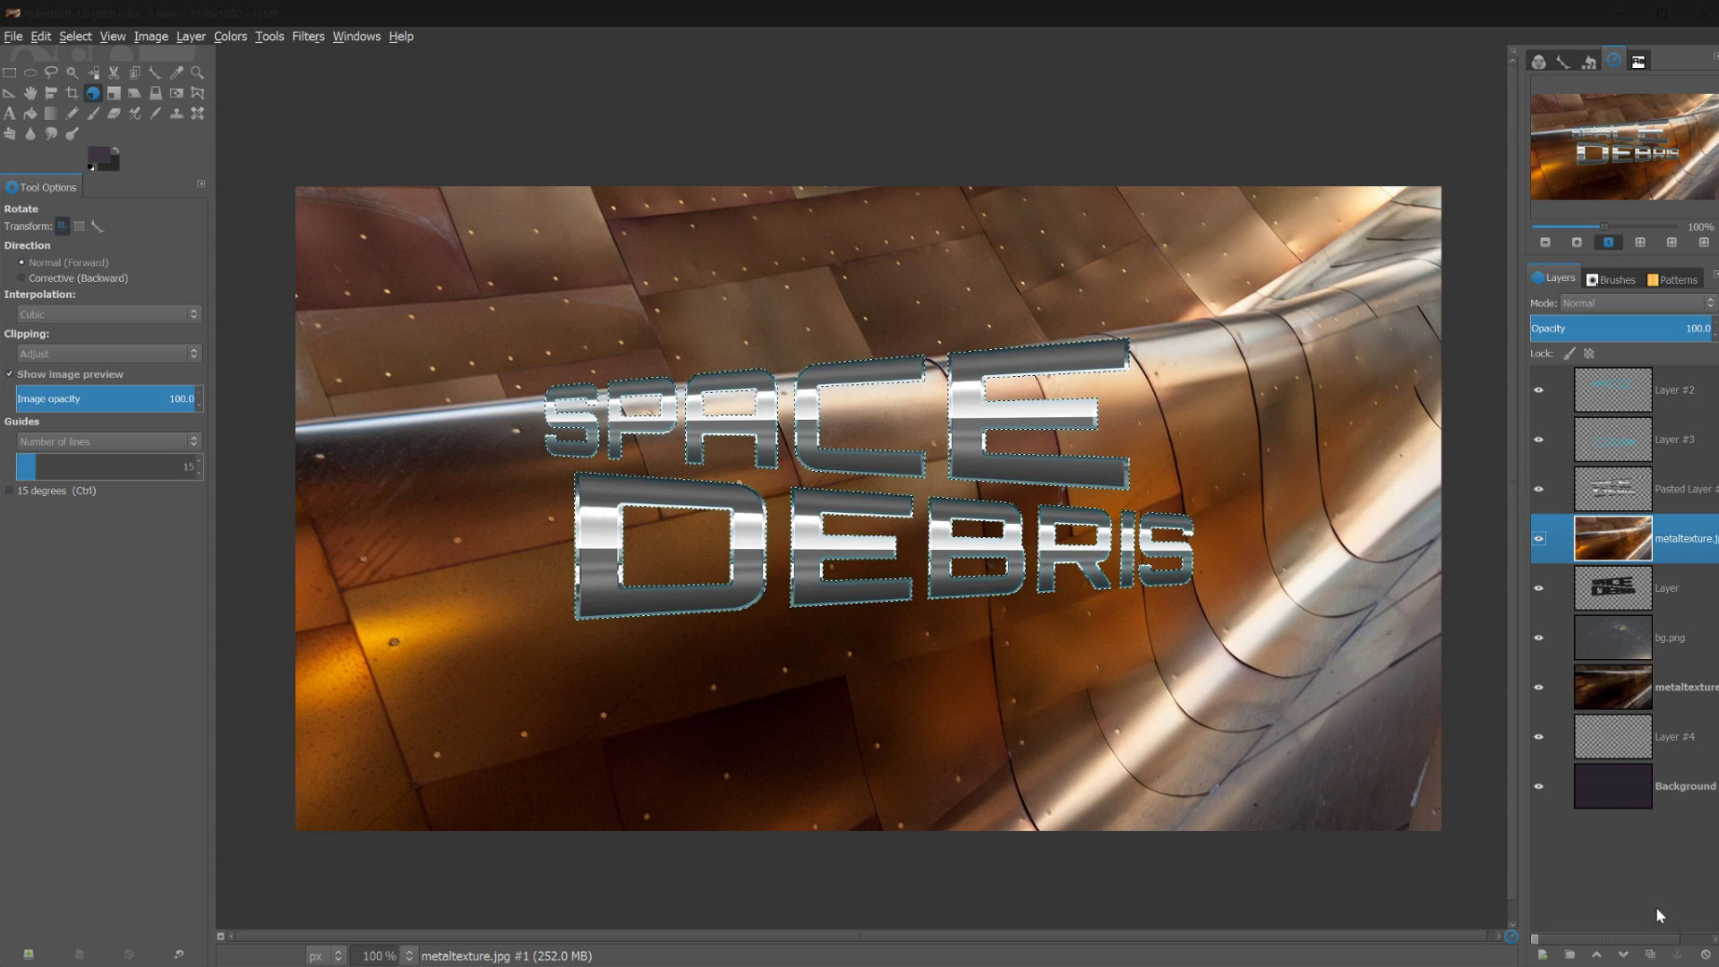
{"action": "left_click", "coordinate": [1650, 954]}
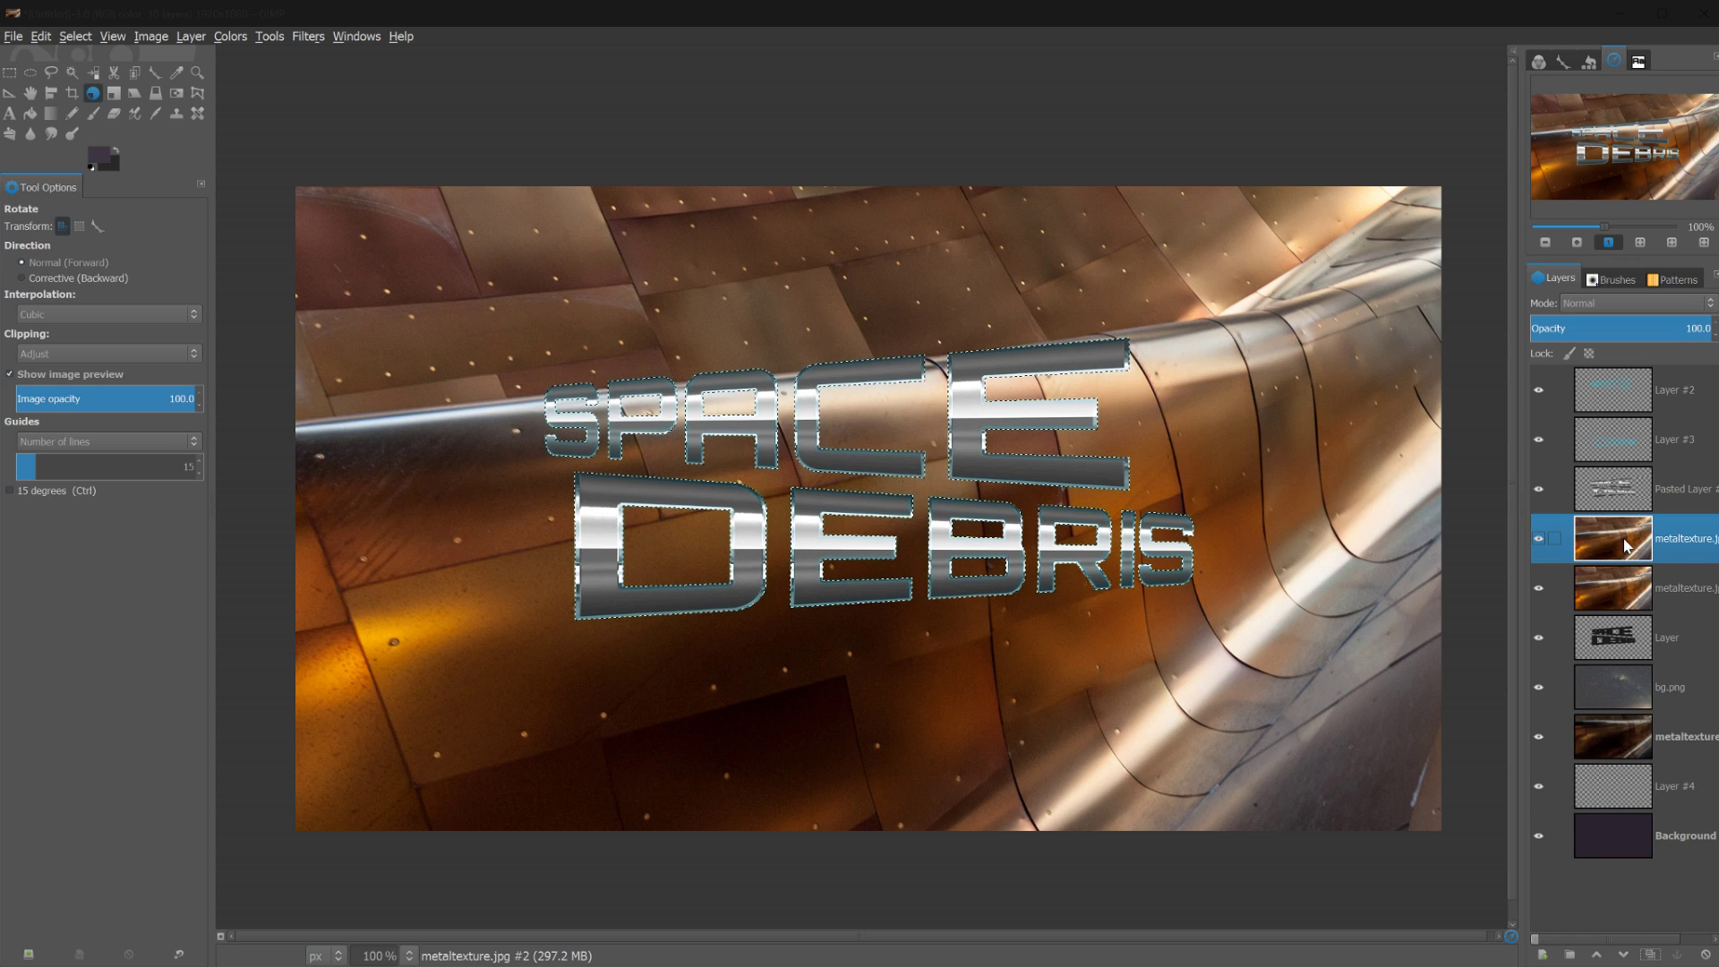
Invert the selection, delete everything outside the letters from the duplicated texture, and clear the selection
{"action": "left_click", "coordinate": [190, 37]}
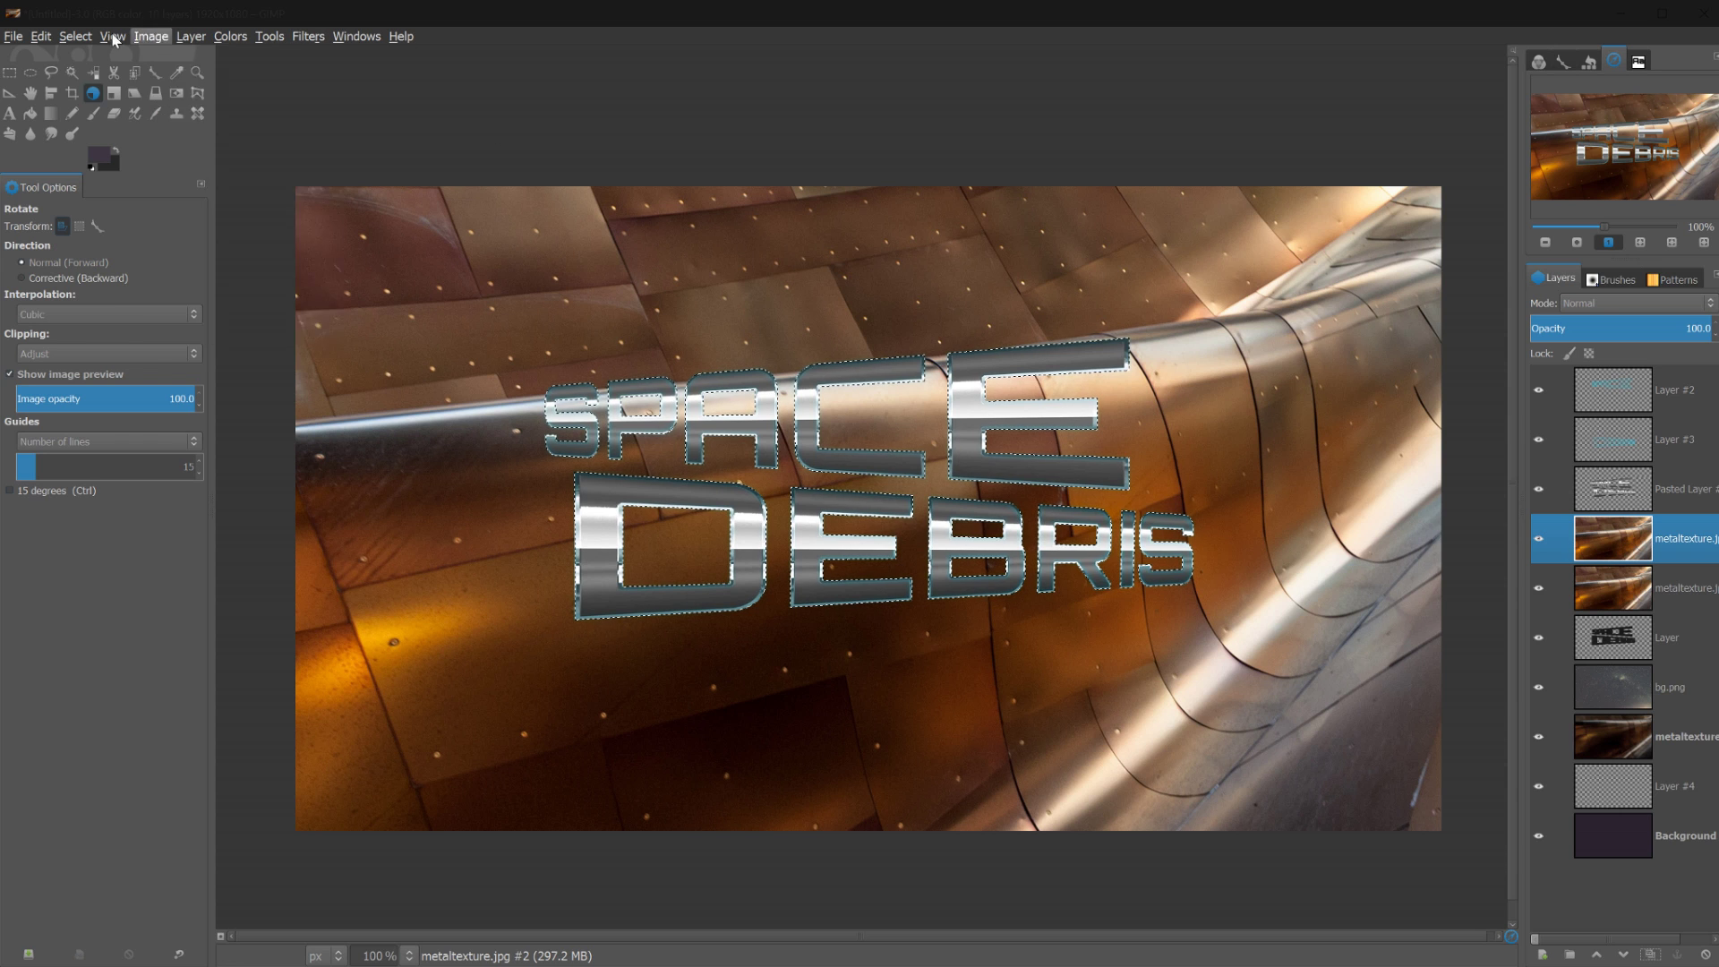
{"action": "mouse_move", "coordinate": [76, 37]}
{"action": "left_click", "coordinate": [90, 89]}
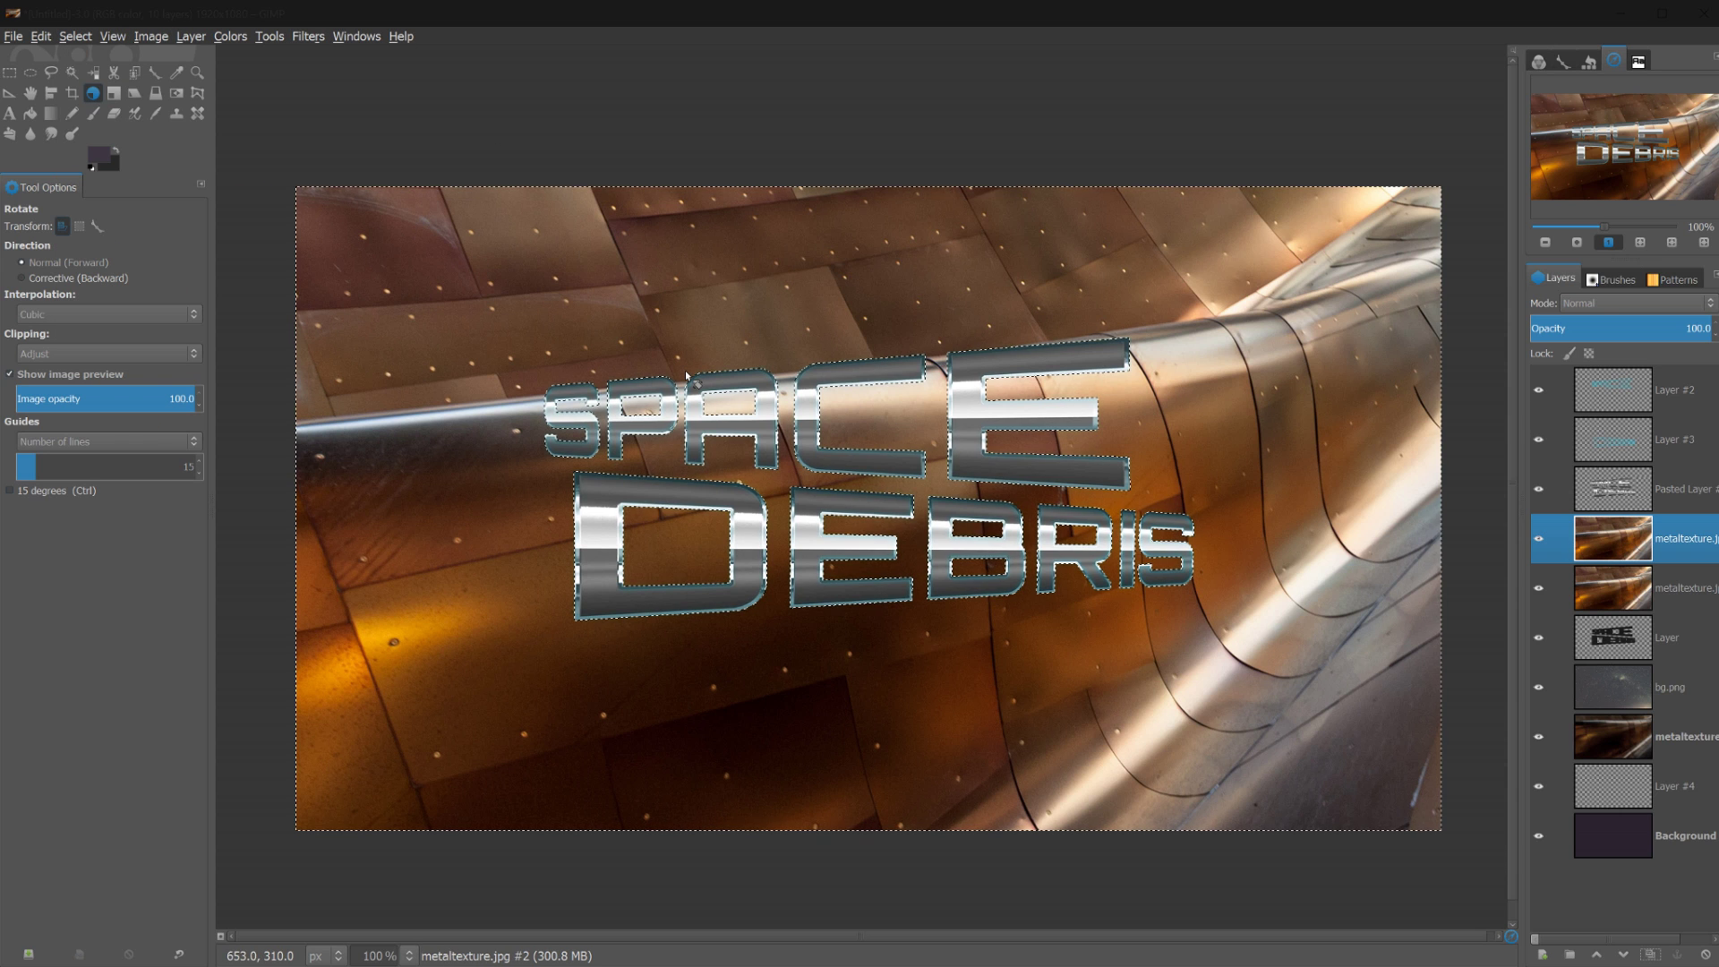
{"action": "key", "text": "Delete"}
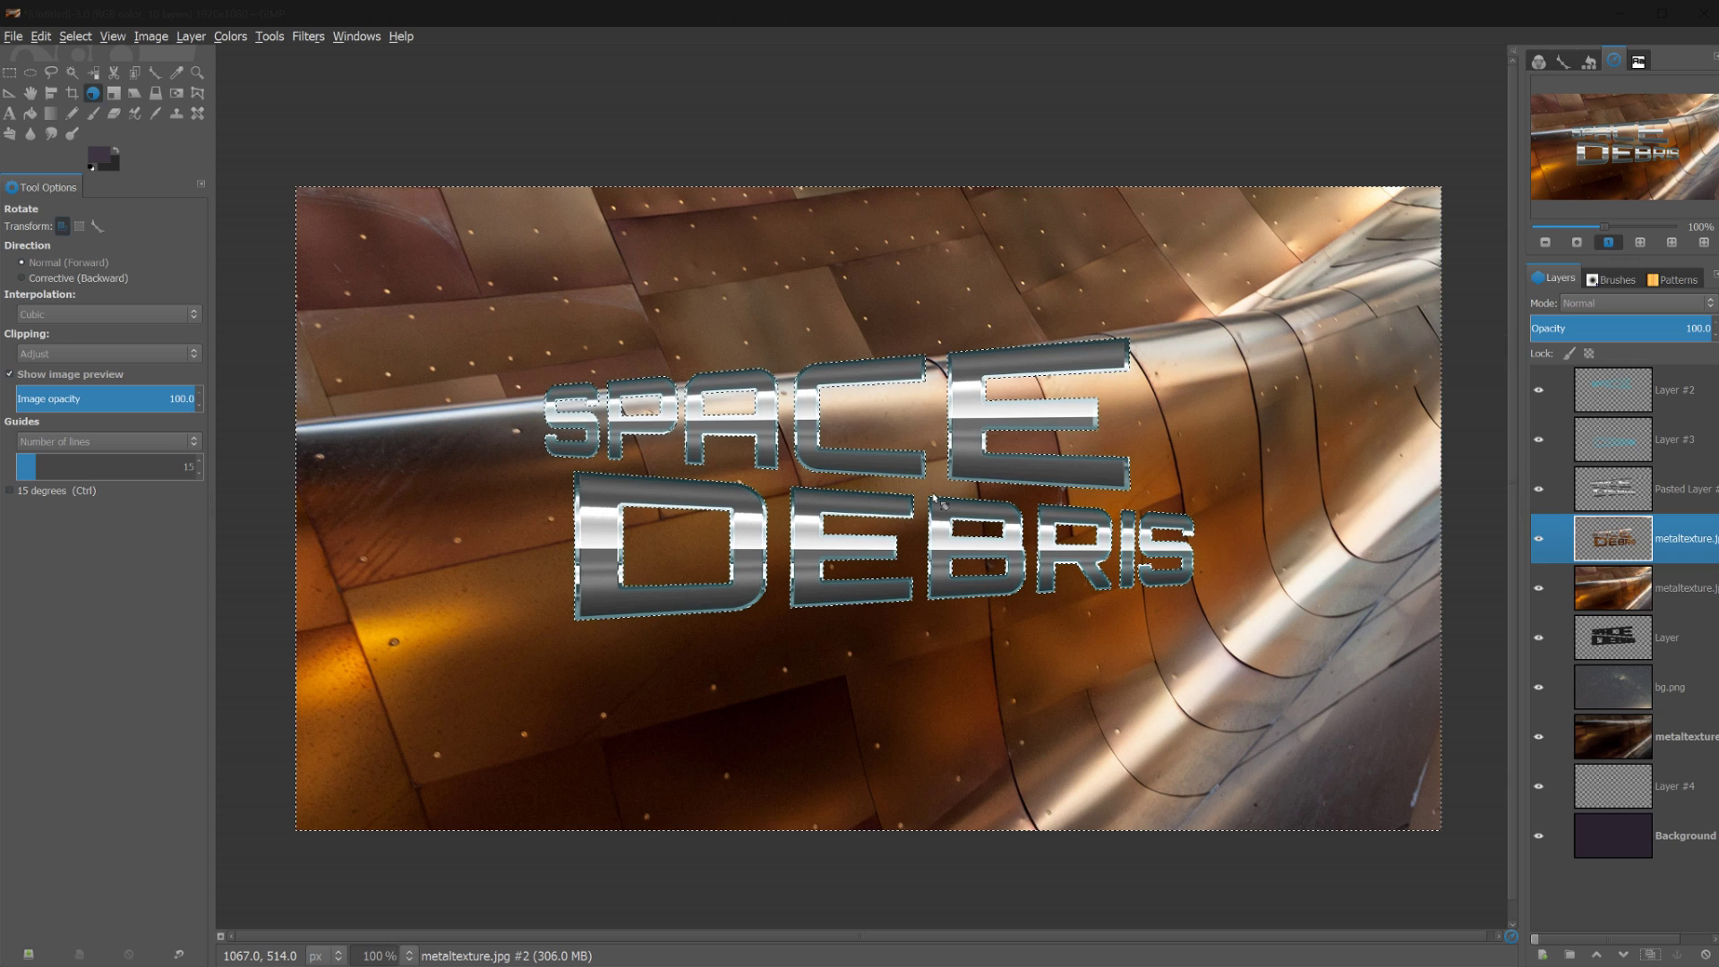
{"action": "key", "text": "ctrl+shift+a"}
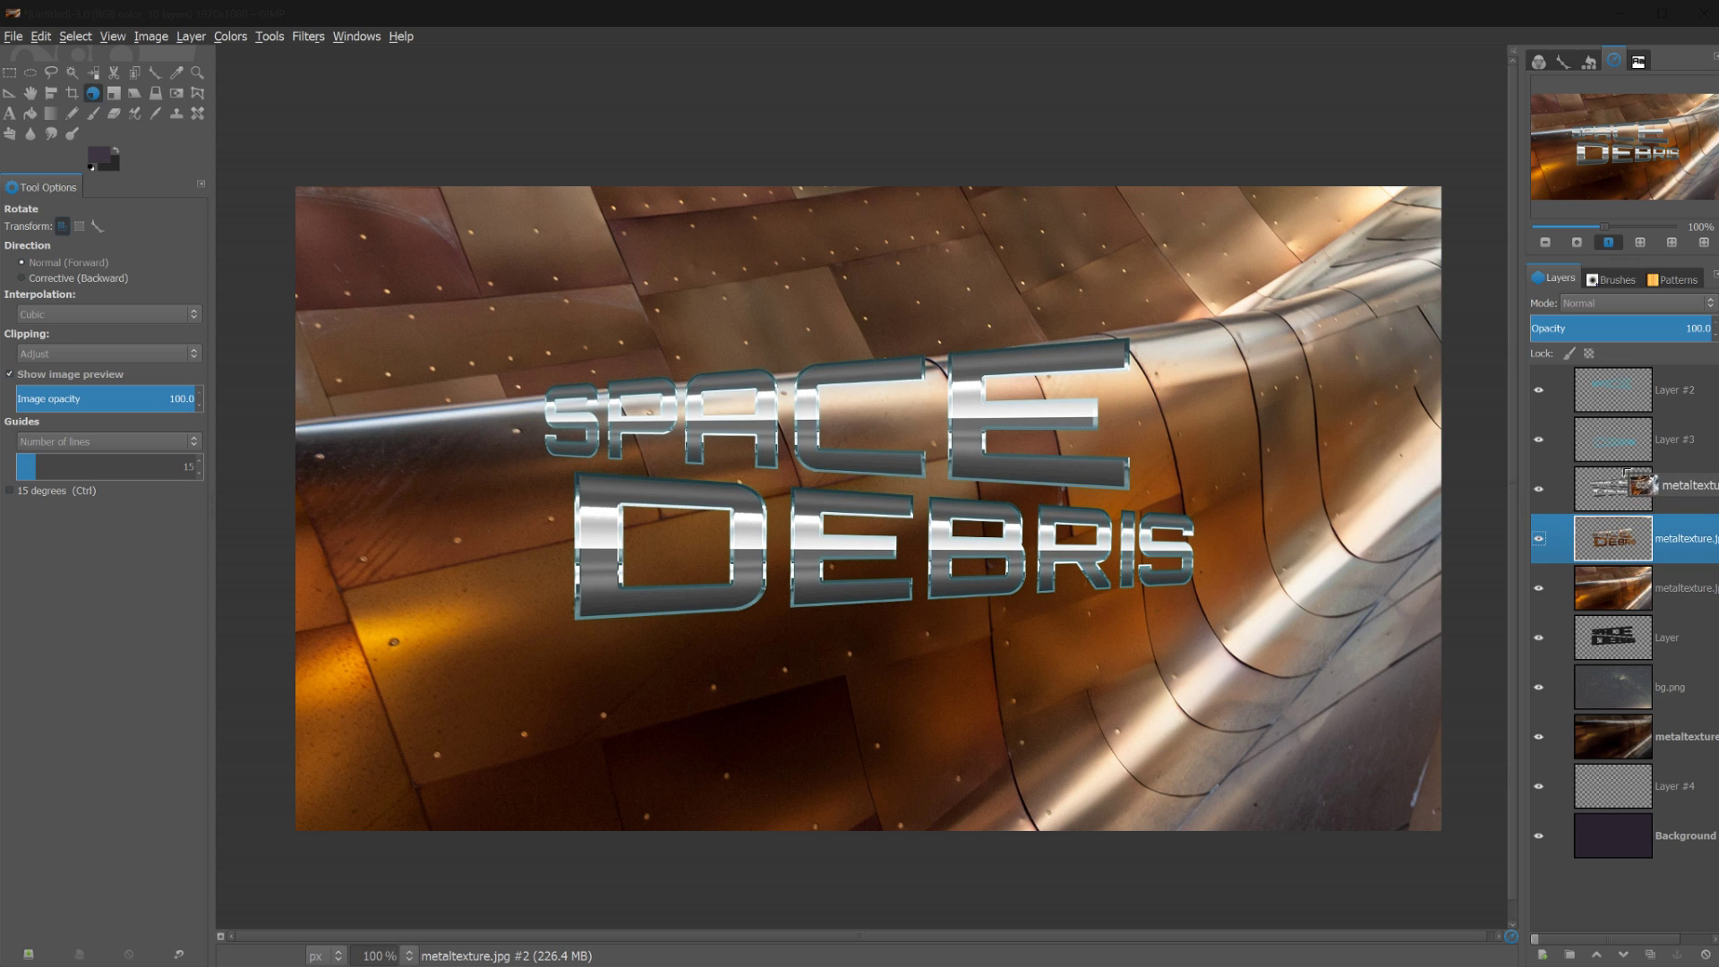
Raise the text-shaped texture copy above the Pasted Layer and change its blend mode so the chrome lettering shows through
{"action": "left_click", "coordinate": [1596, 955]}
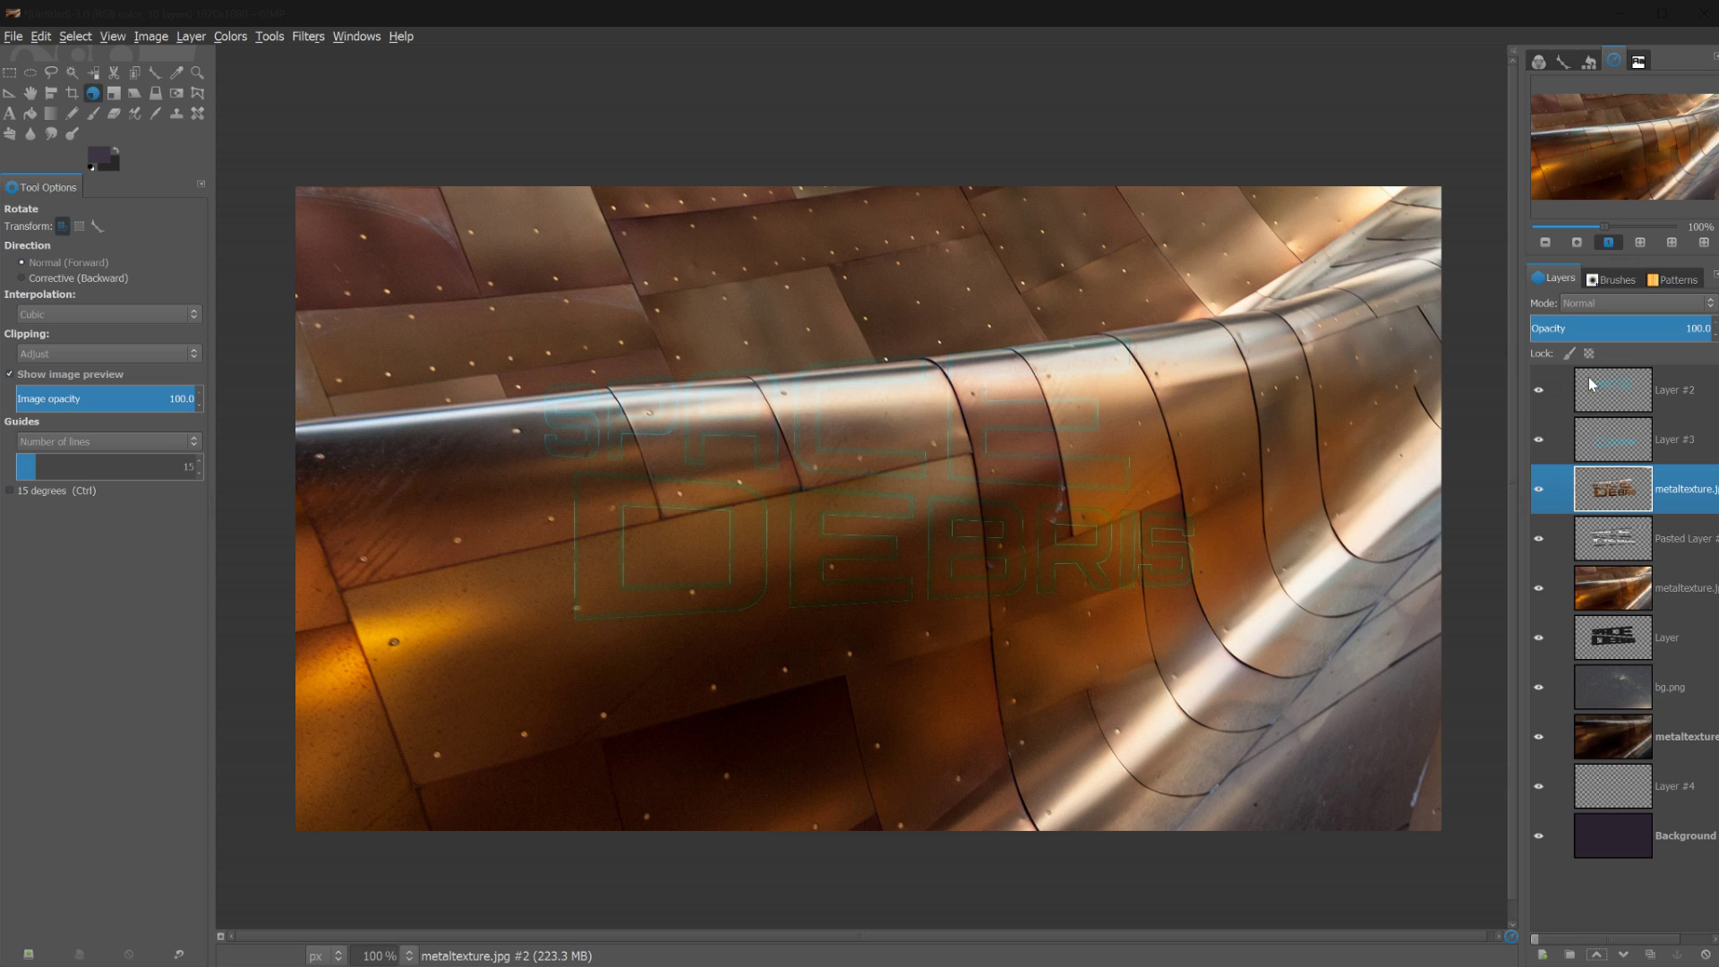
{"action": "left_click", "coordinate": [1610, 308]}
{"action": "left_click", "coordinate": [1601, 495]}
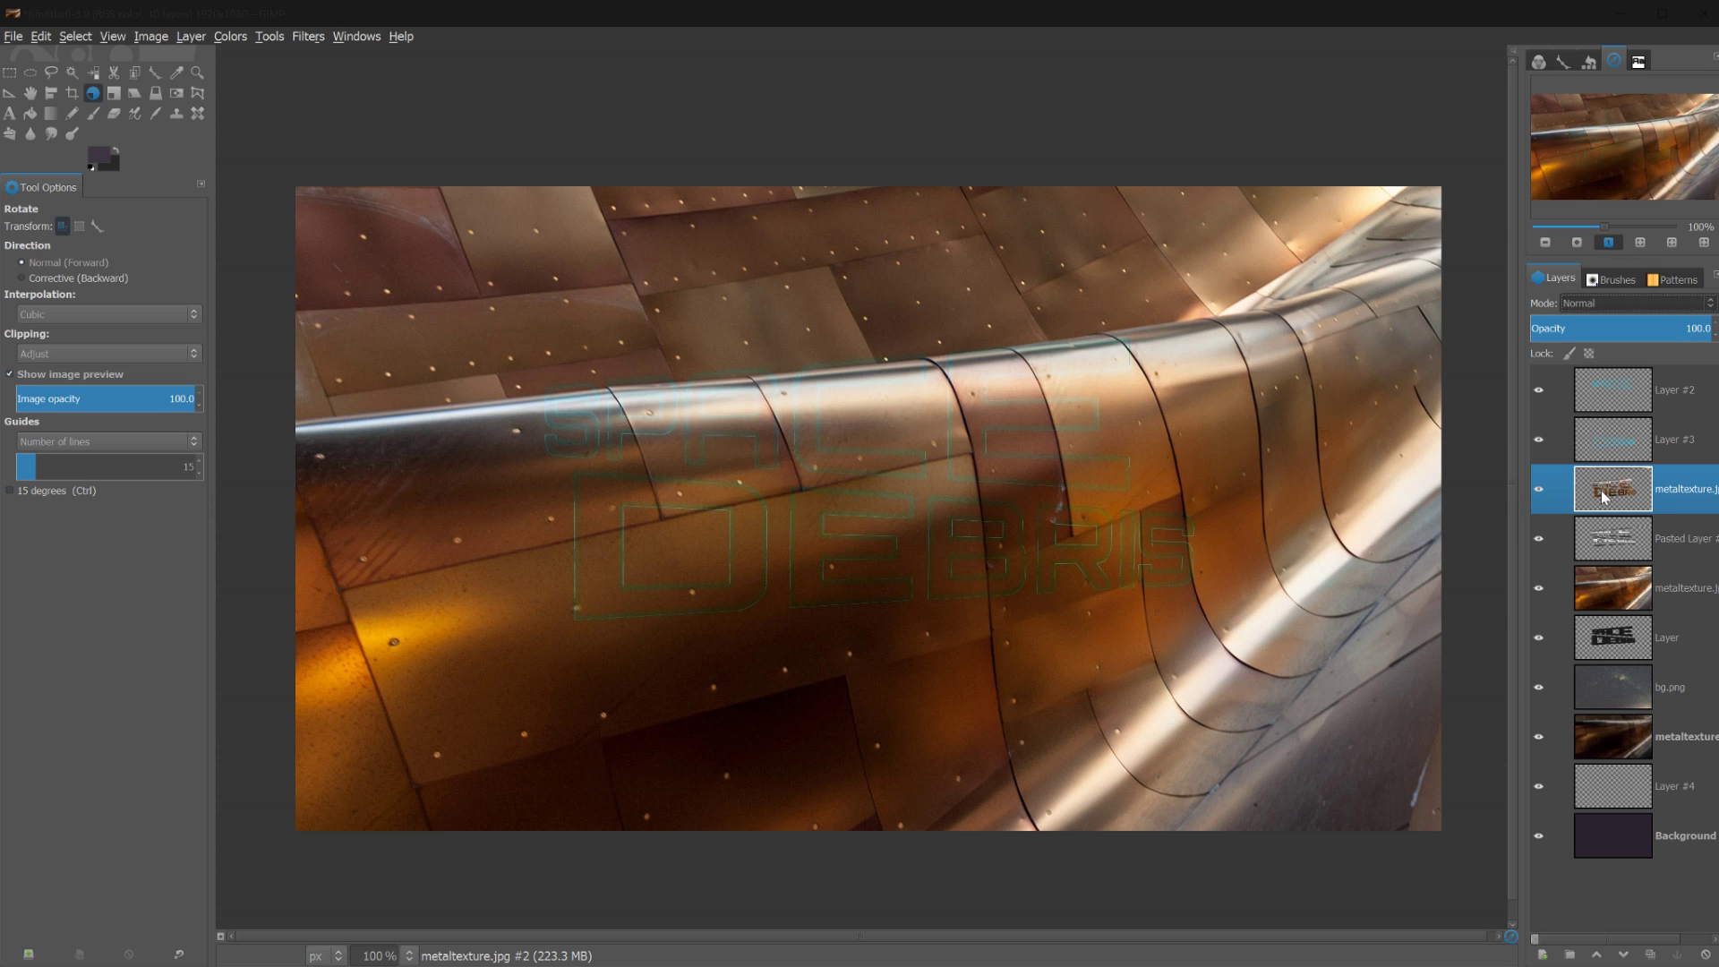
{"action": "left_click", "coordinate": [1601, 588]}
{"action": "right_click", "coordinate": [1617, 639]}
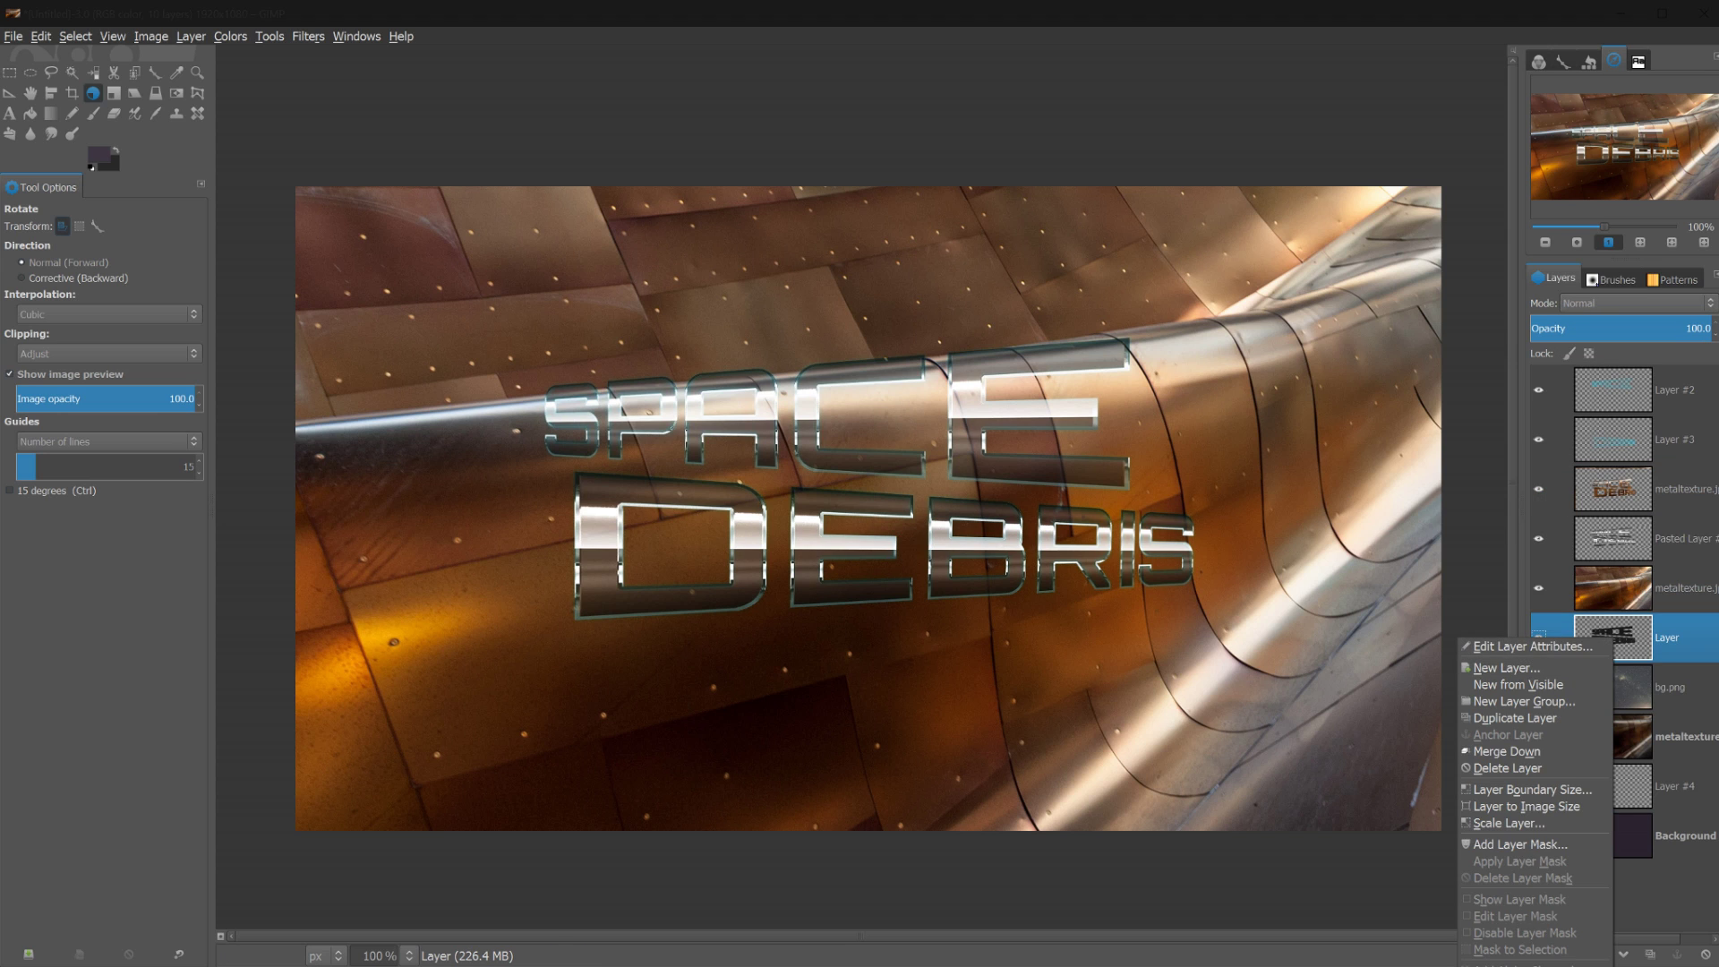
{"action": "left_click", "coordinate": [1522, 956]}
{"action": "left_click", "coordinate": [1674, 587]}
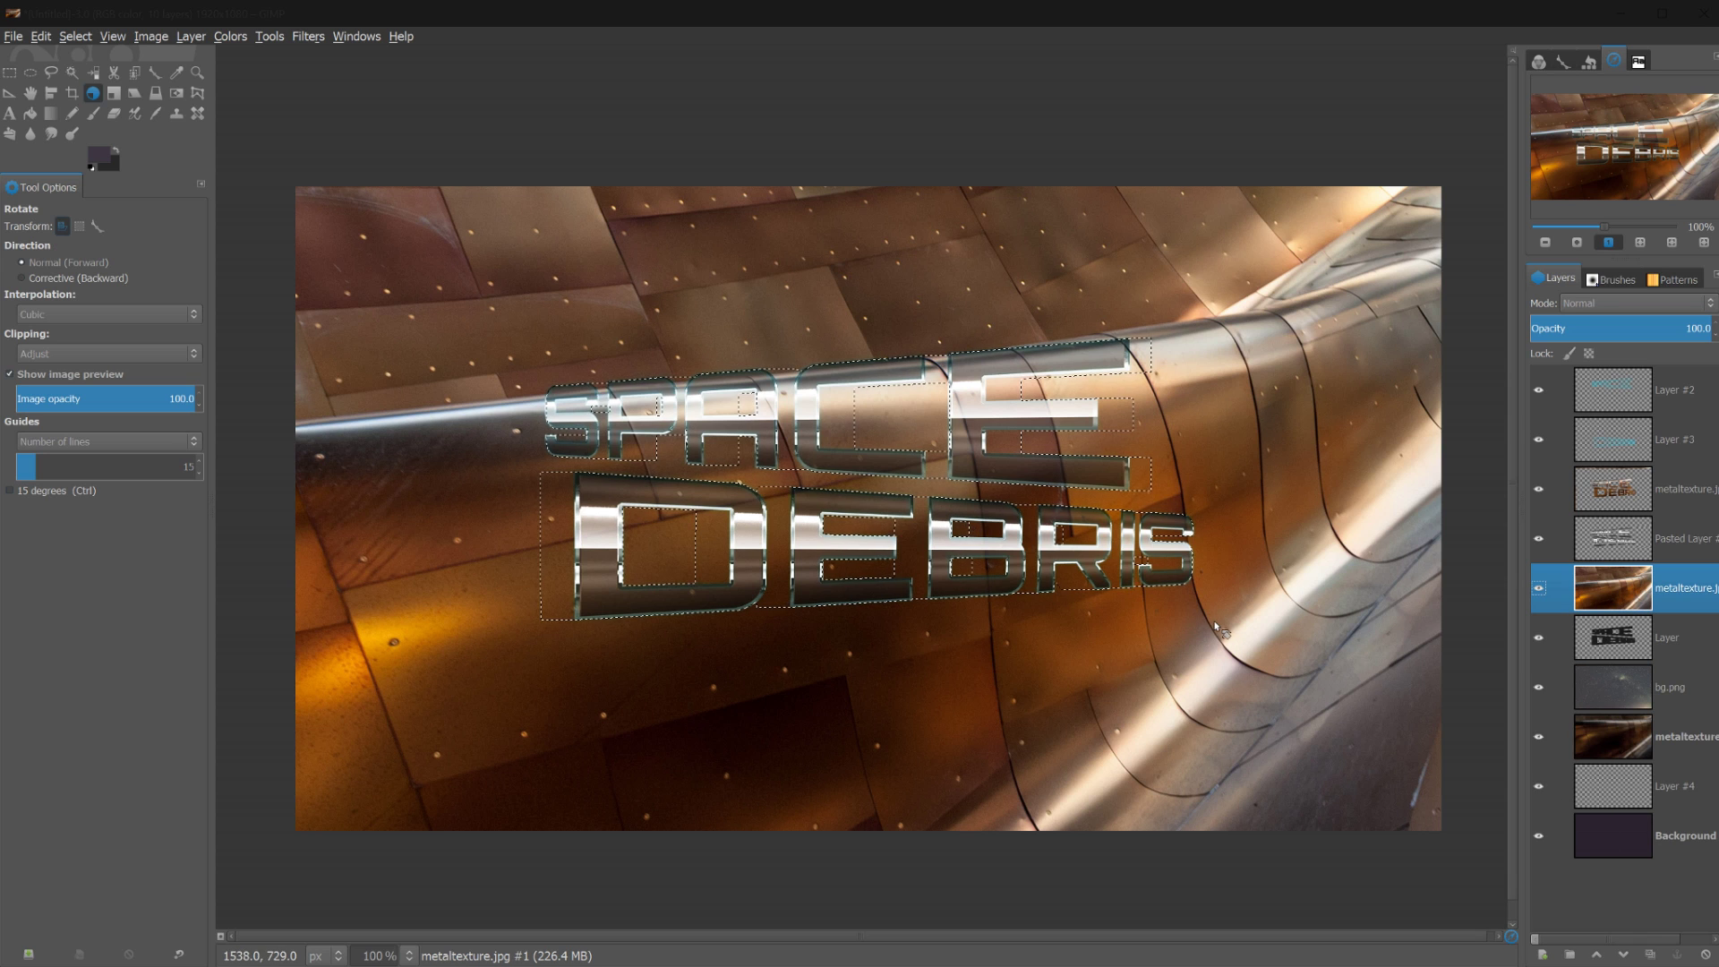
{"action": "key", "text": "ctrl+shift+a"}
Move the full metal texture layer right and down so a different part of it lies behind the lettering
{"action": "key", "text": "m"}
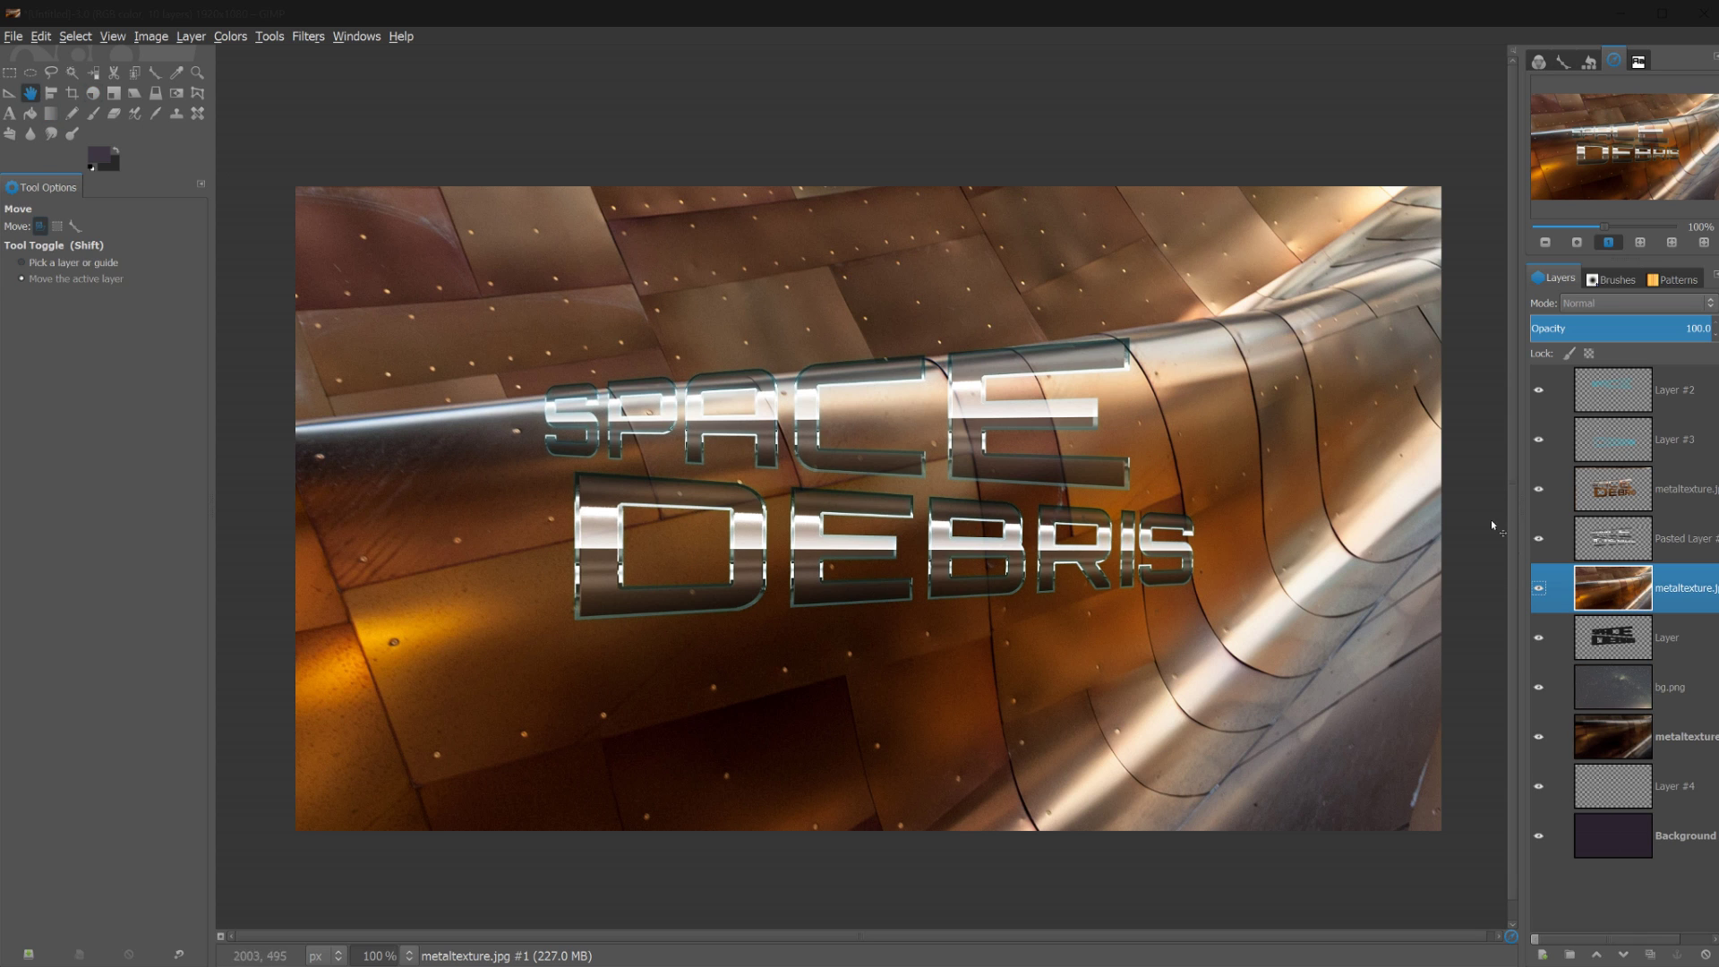
{"action": "left_click_drag", "start_coordinate": [720, 651], "coordinate": [1206, 585]}
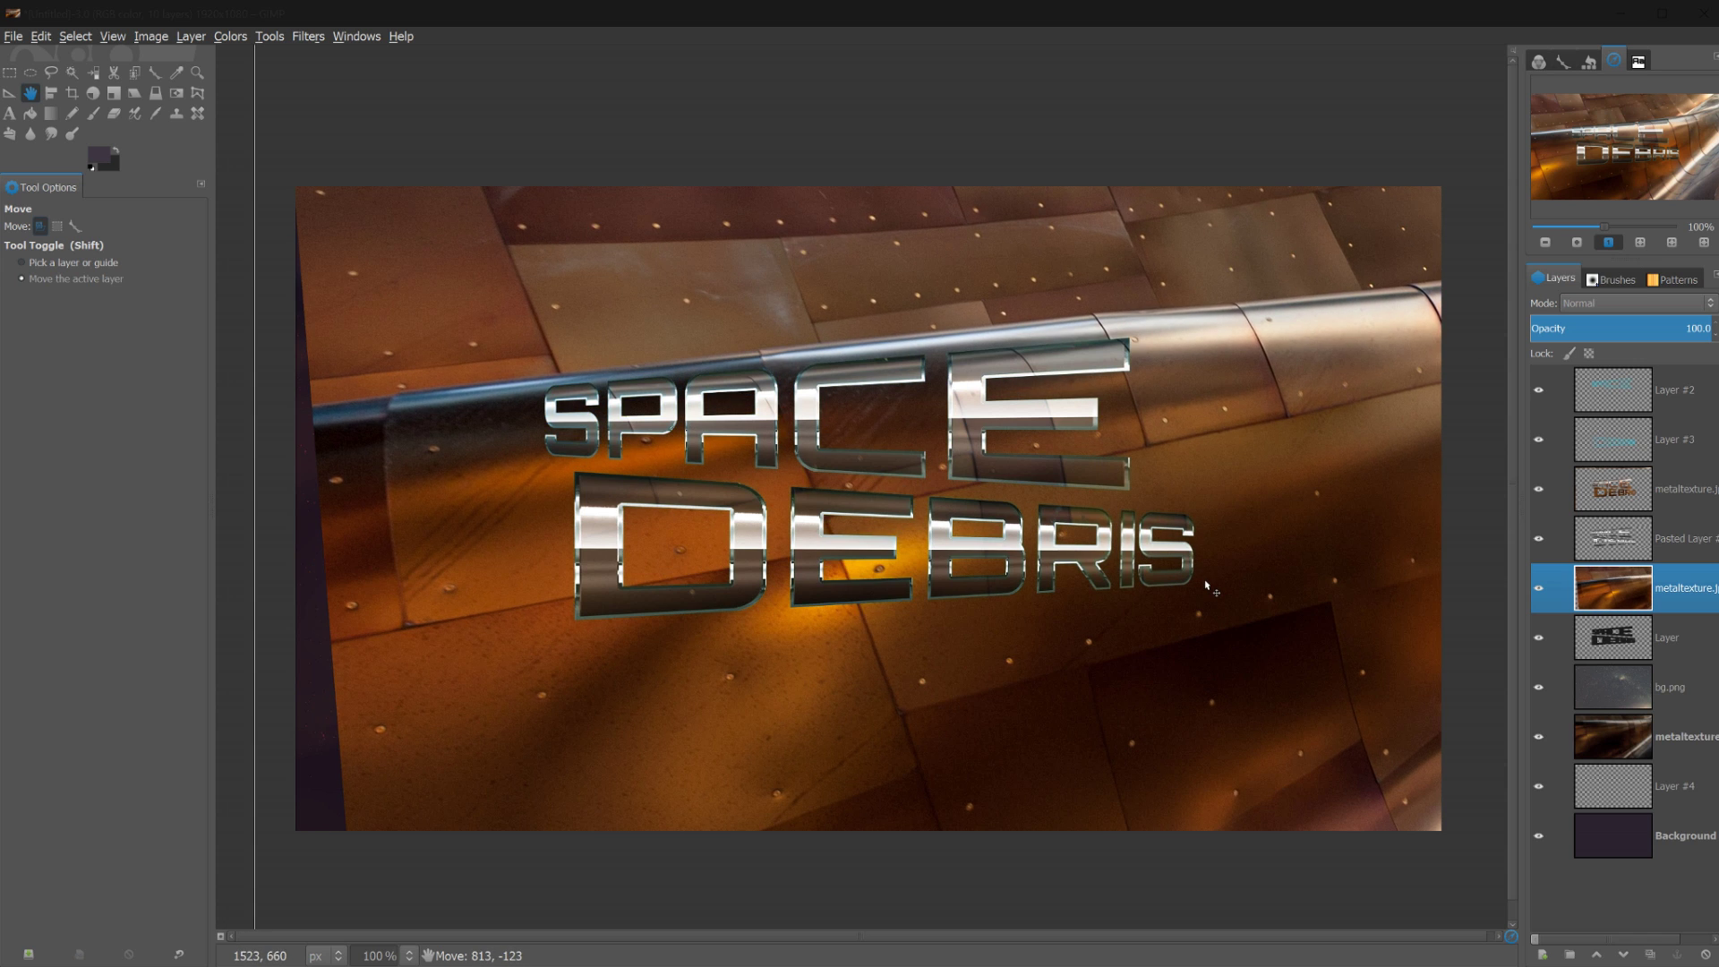
{"action": "left_click_drag", "start_coordinate": [1193, 453], "coordinate": [1196, 588]}
{"action": "left_click_drag", "start_coordinate": [1195, 586], "coordinate": [1241, 616]}
Trim the full metal texture layer to the shape of the letter sides using the dark side layer's alpha selection, and clear the selection
{"action": "right_click", "coordinate": [1622, 630]}
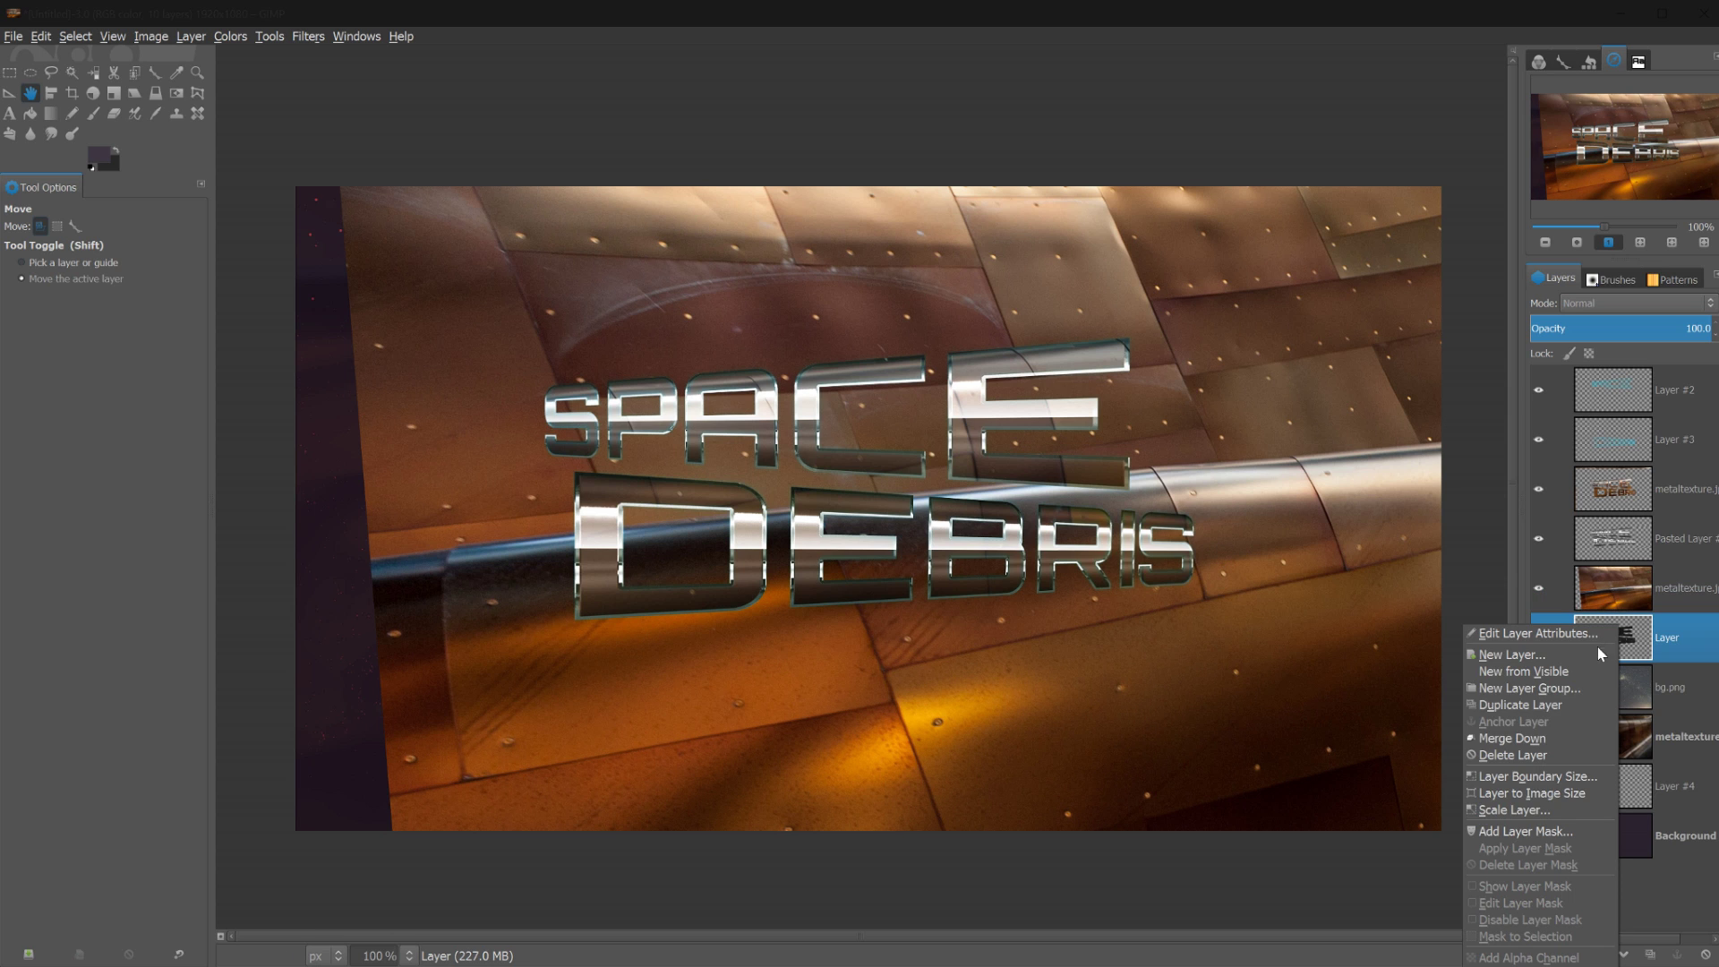
{"action": "key", "text": "Escape"}
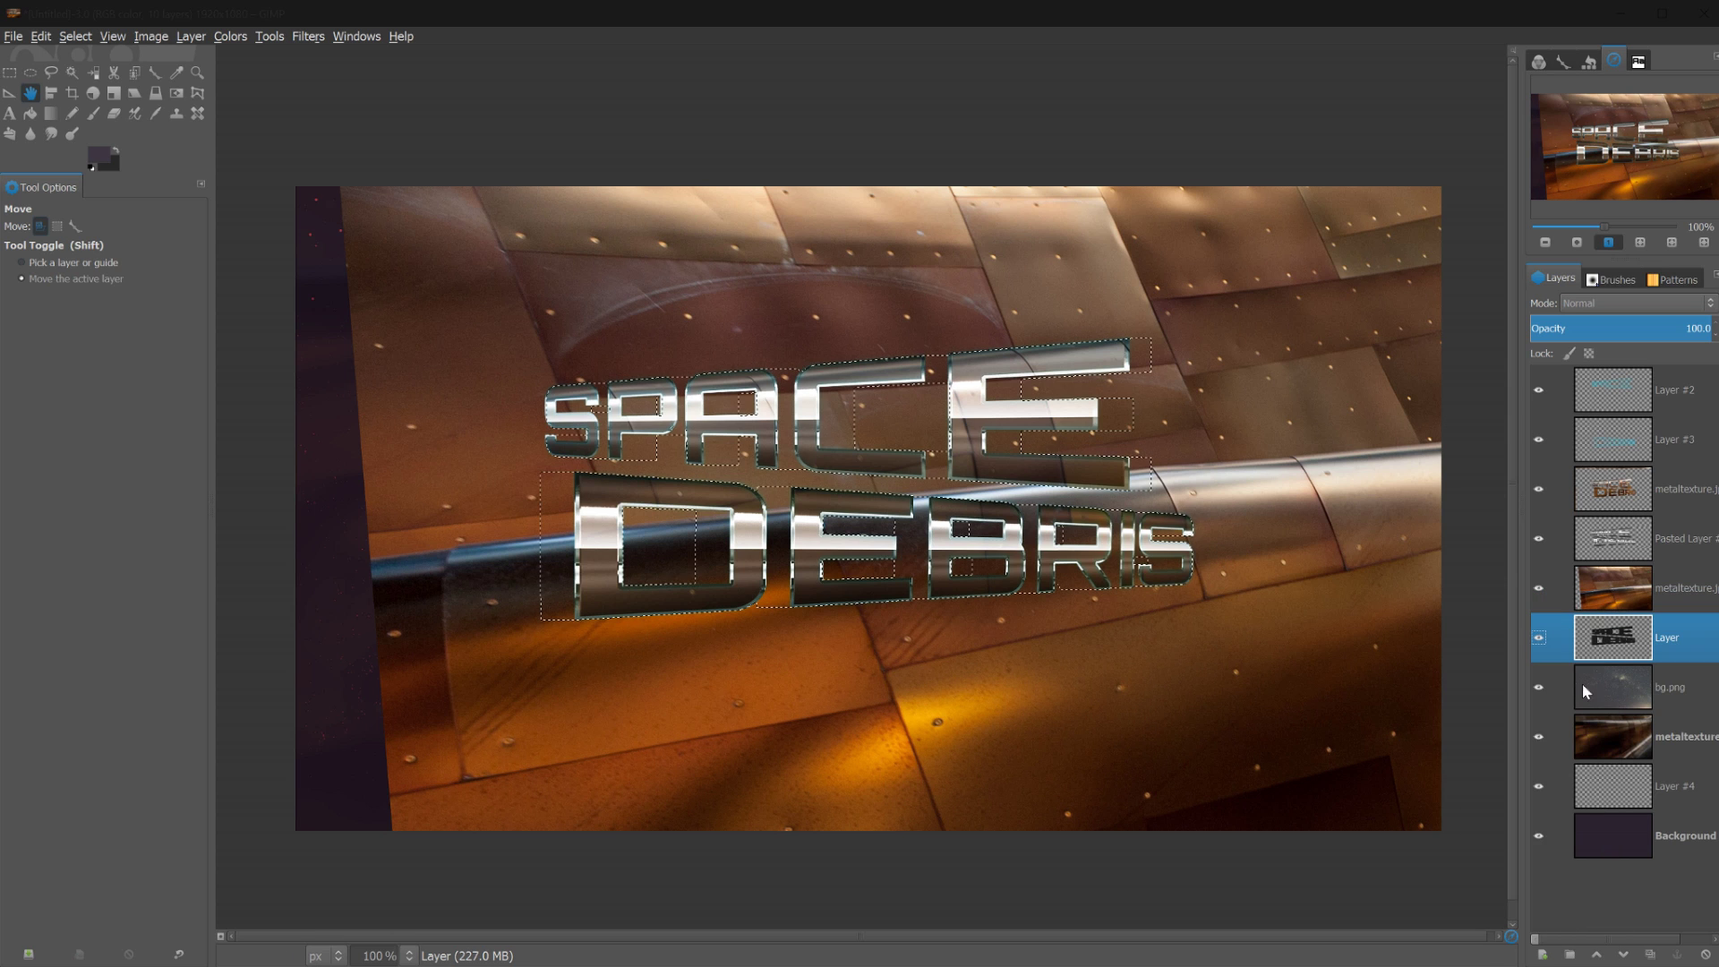
{"action": "left_click", "coordinate": [1612, 588]}
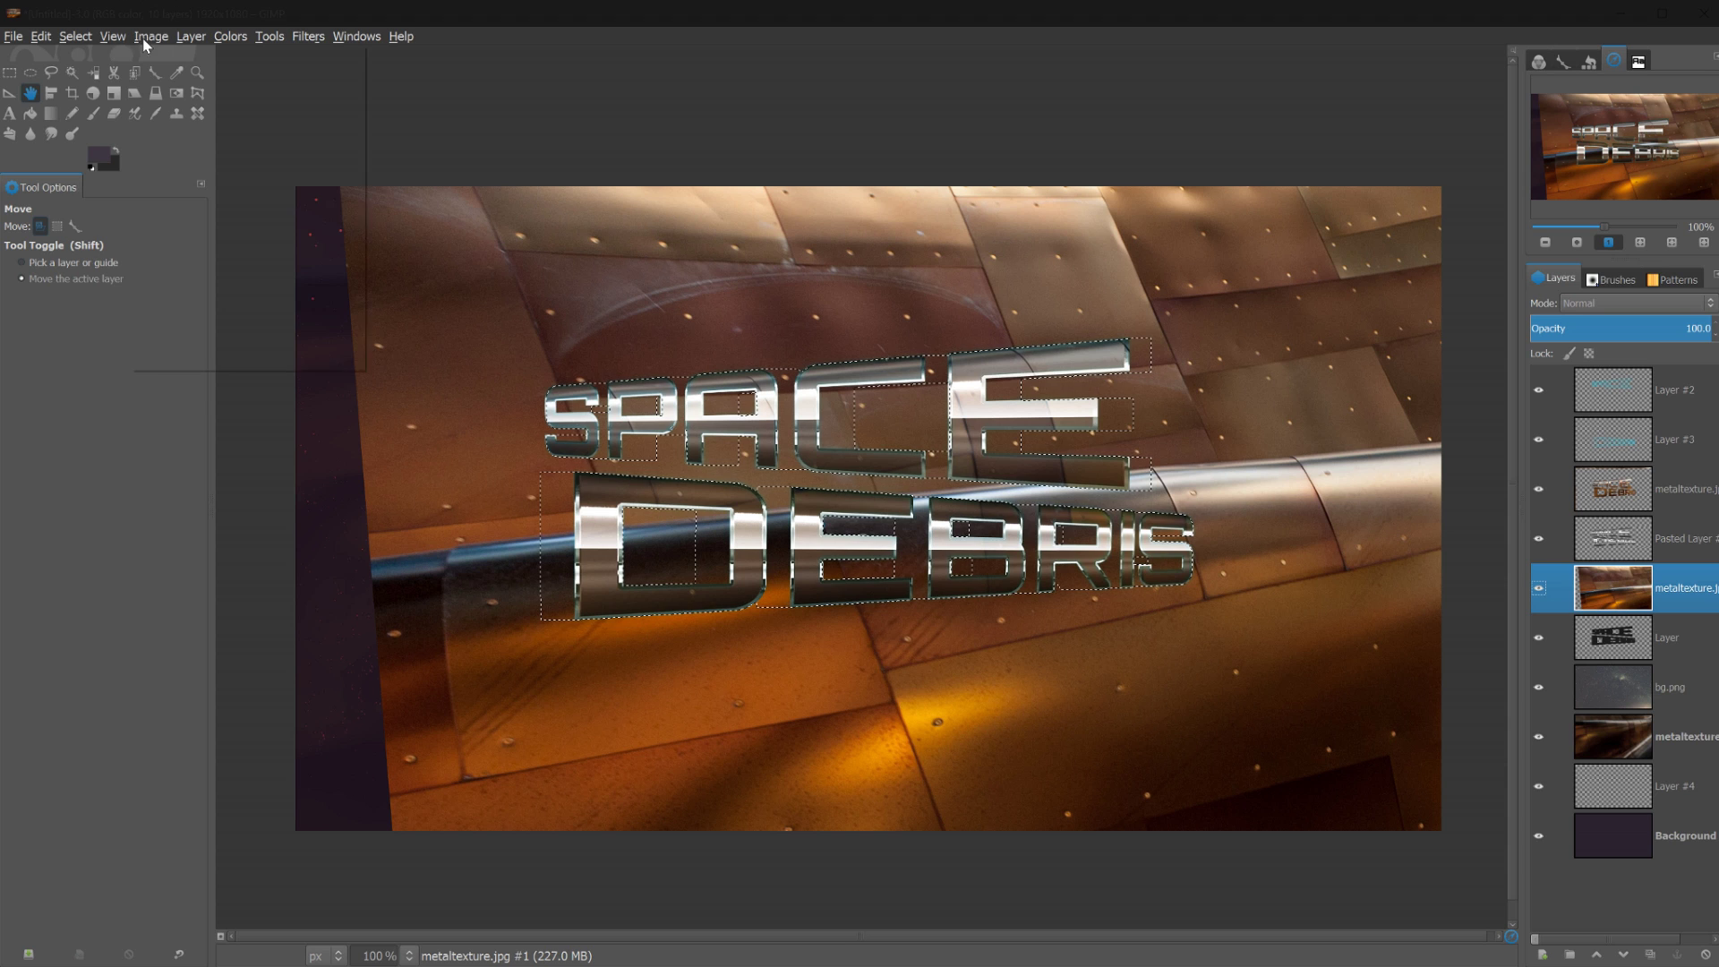
{"action": "left_click", "coordinate": [75, 36]}
{"action": "left_click", "coordinate": [90, 86]}
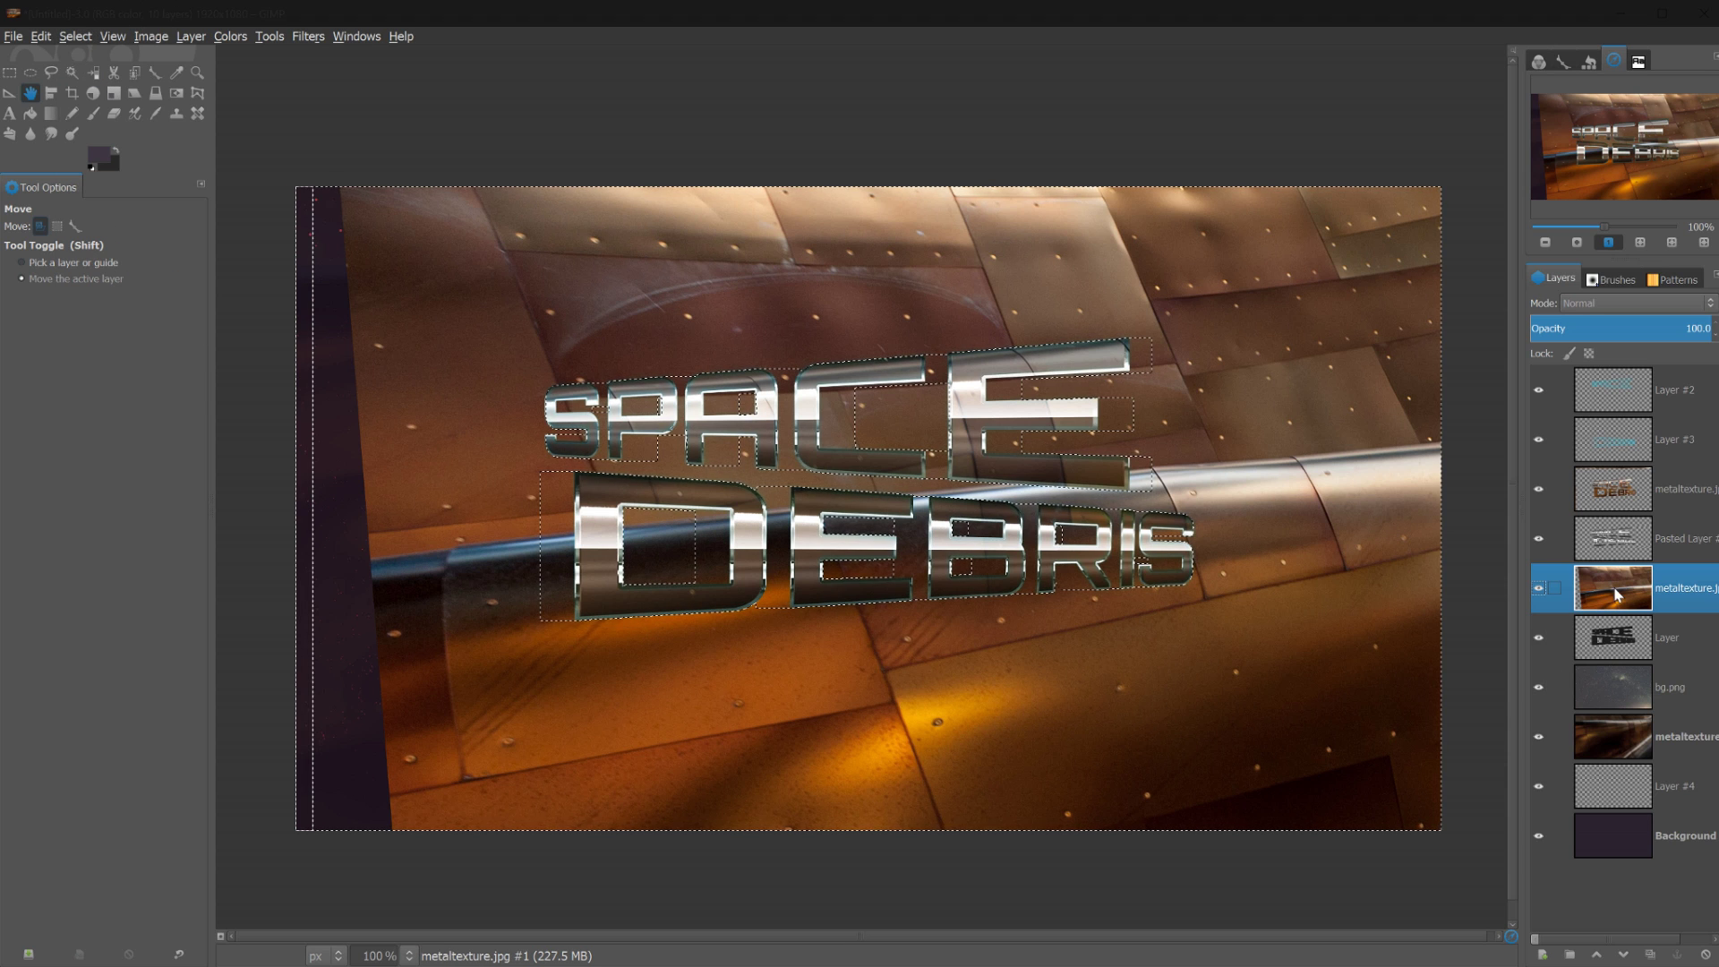
{"action": "key", "text": "Delete"}
{"action": "key", "text": "ctrl+shift+a"}
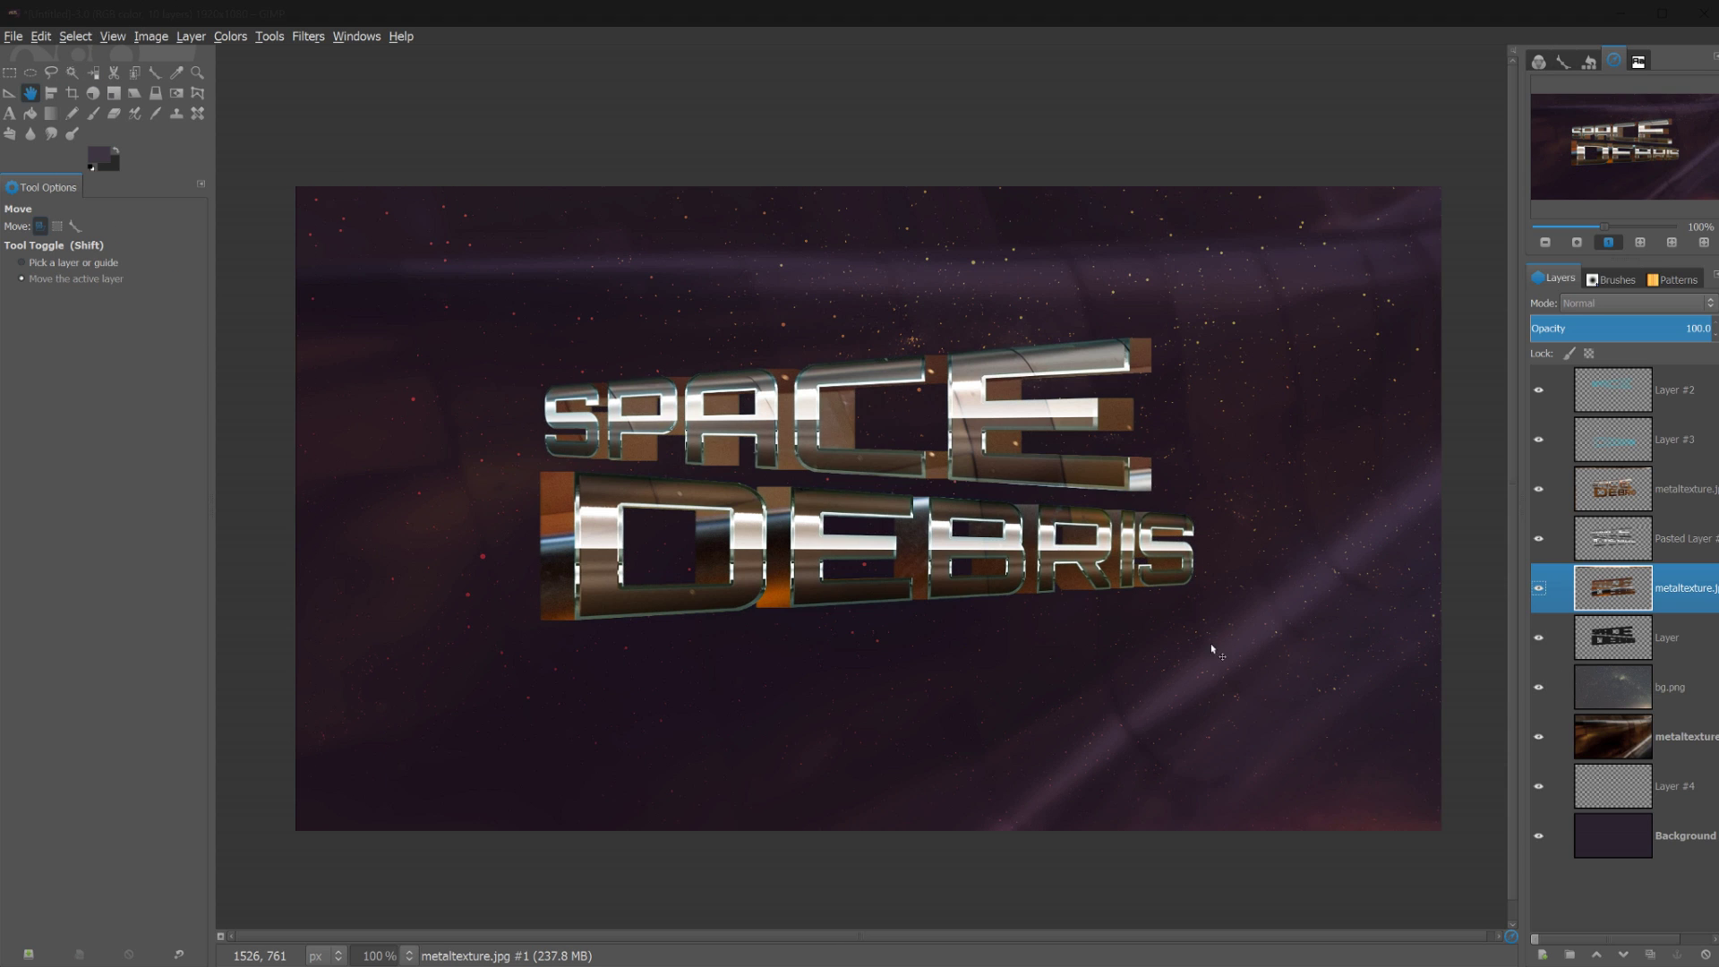
Set the side texture's blend mode to Overlay and lower the text-face texture copy's opacity to about 69
{"action": "left_click", "coordinate": [1612, 303]}
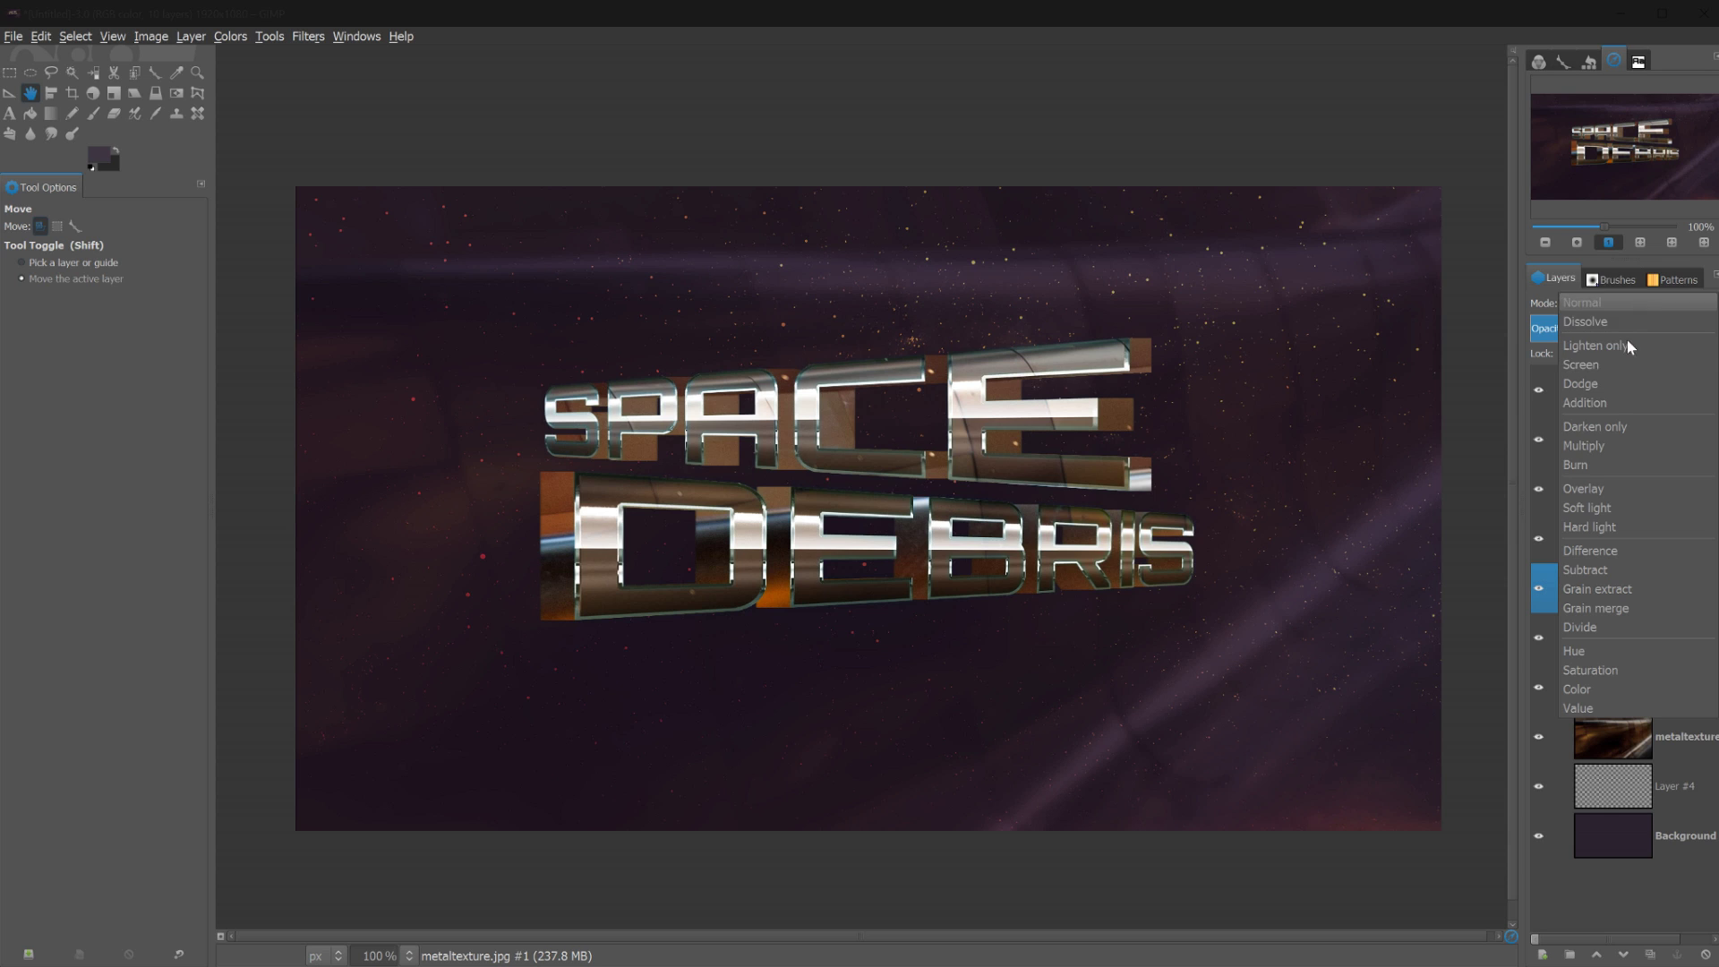
{"action": "left_click", "coordinate": [1603, 494]}
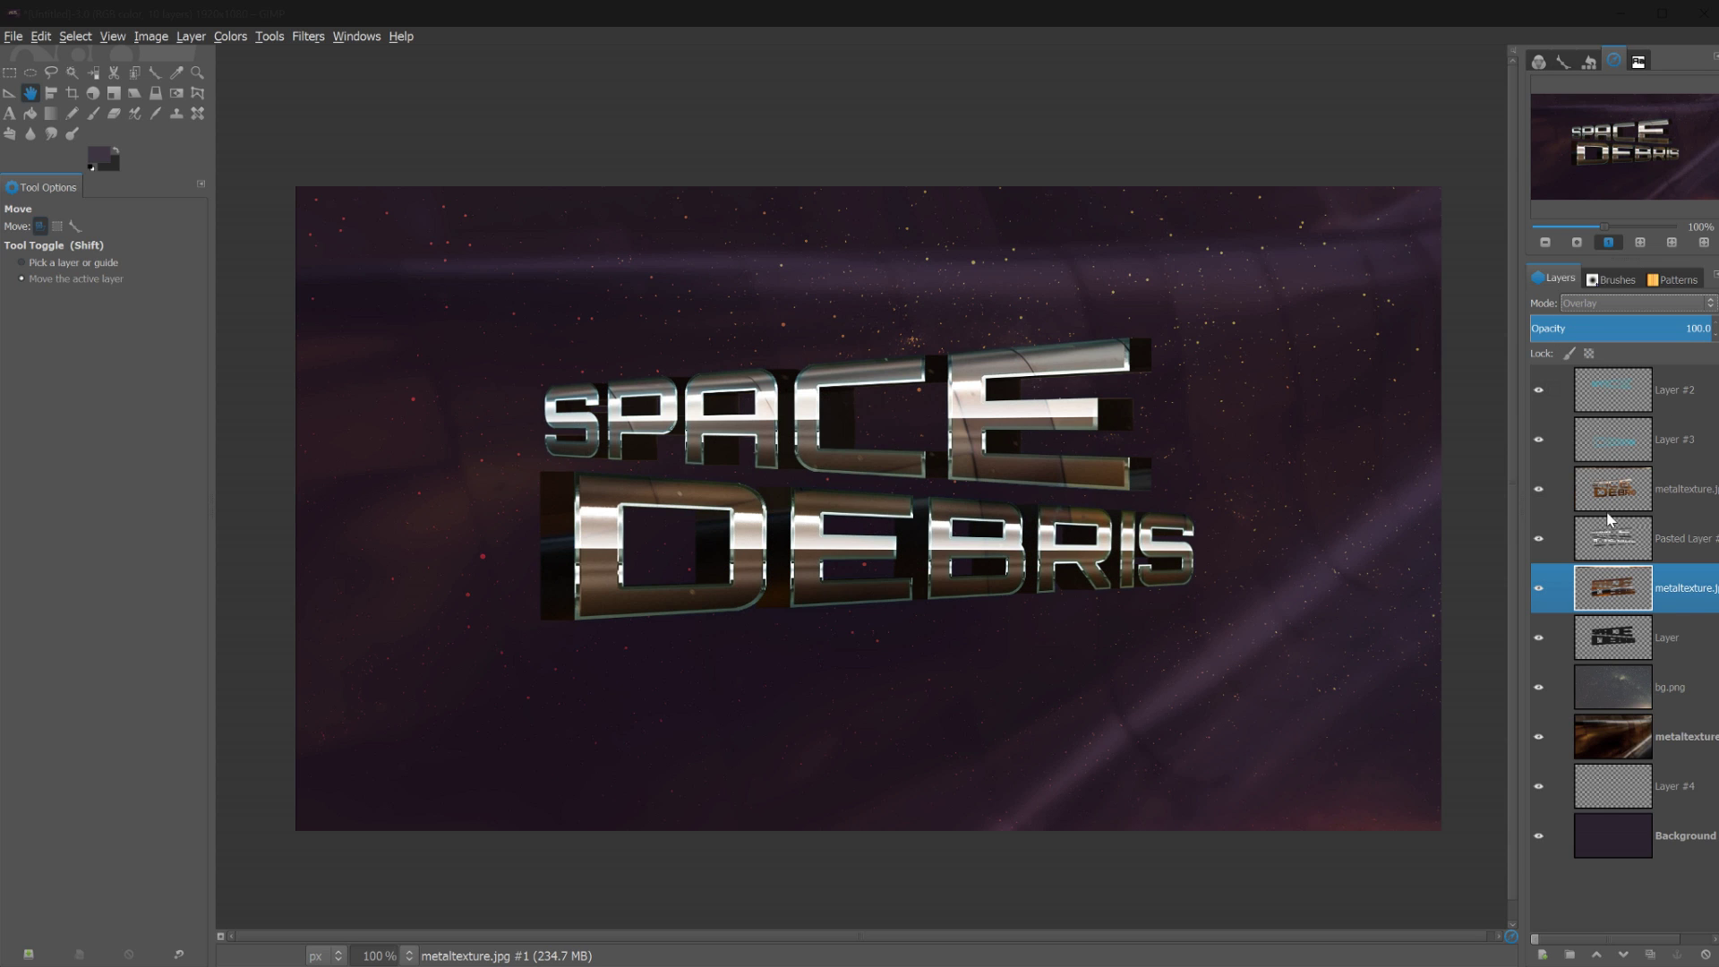
{"action": "left_click", "coordinate": [1609, 498]}
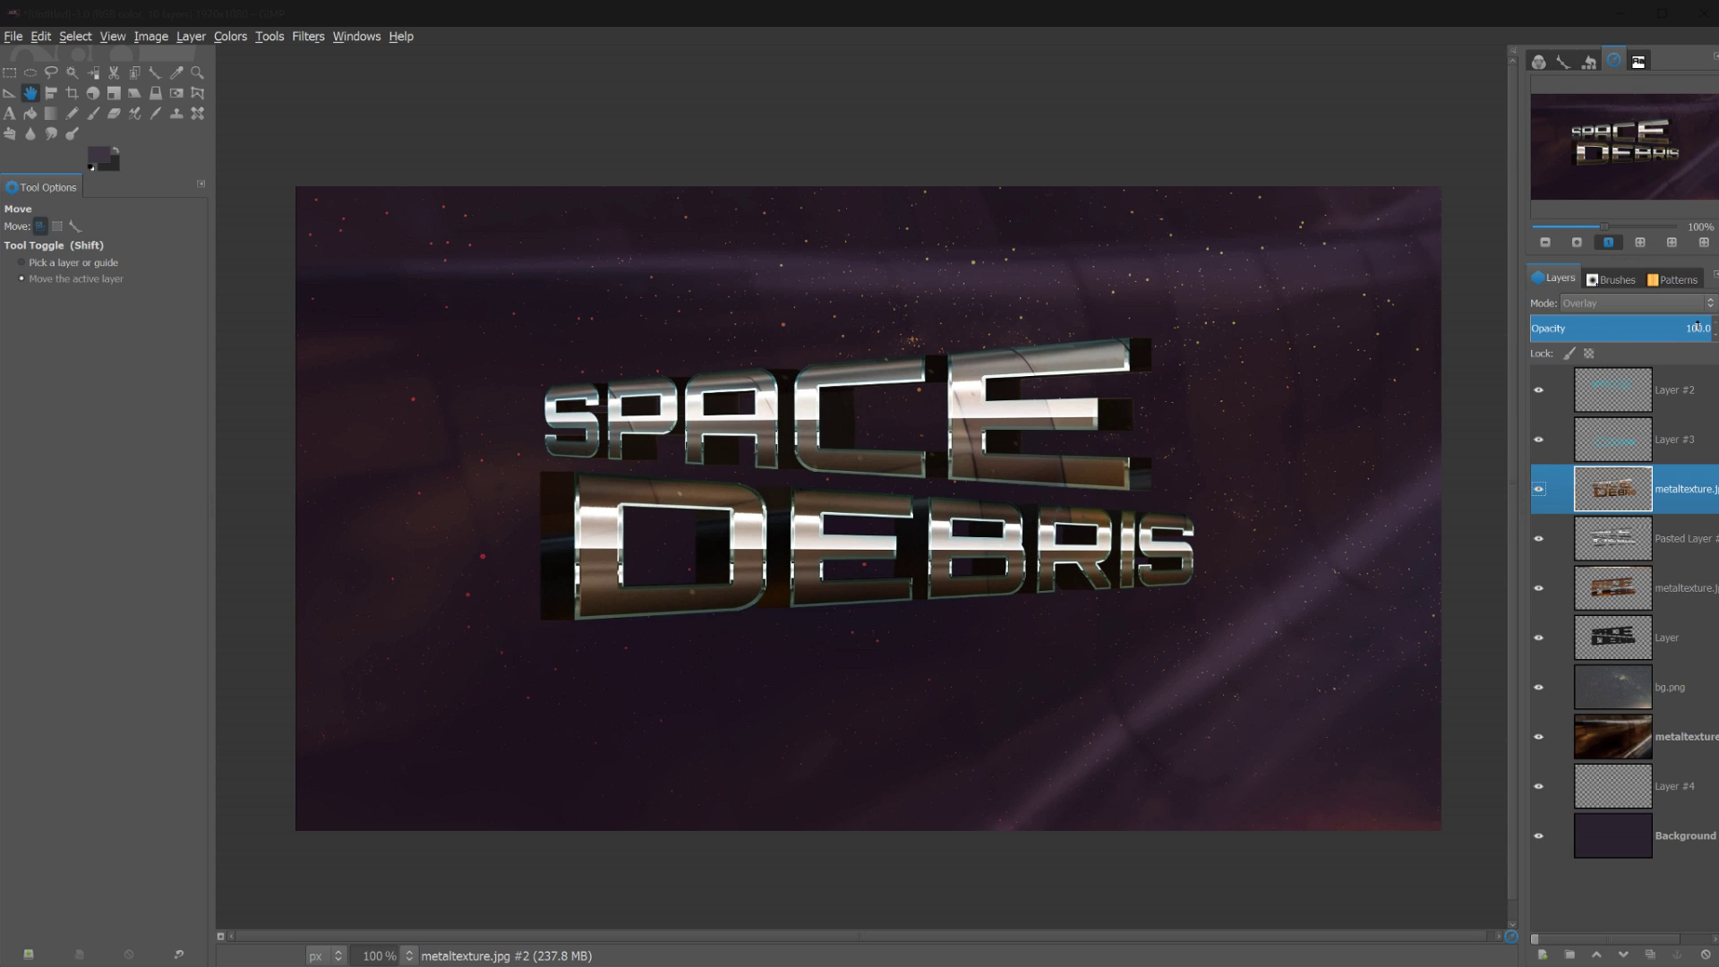
{"action": "mouse_move", "coordinate": [1697, 328]}
{"action": "left_mouse_down"}
{"action": "mouse_move", "coordinate": [1631, 326]}
{"action": "mouse_move", "coordinate": [1713, 329]}
{"action": "mouse_move", "coordinate": [1674, 335]}
{"action": "left_mouse_up"}
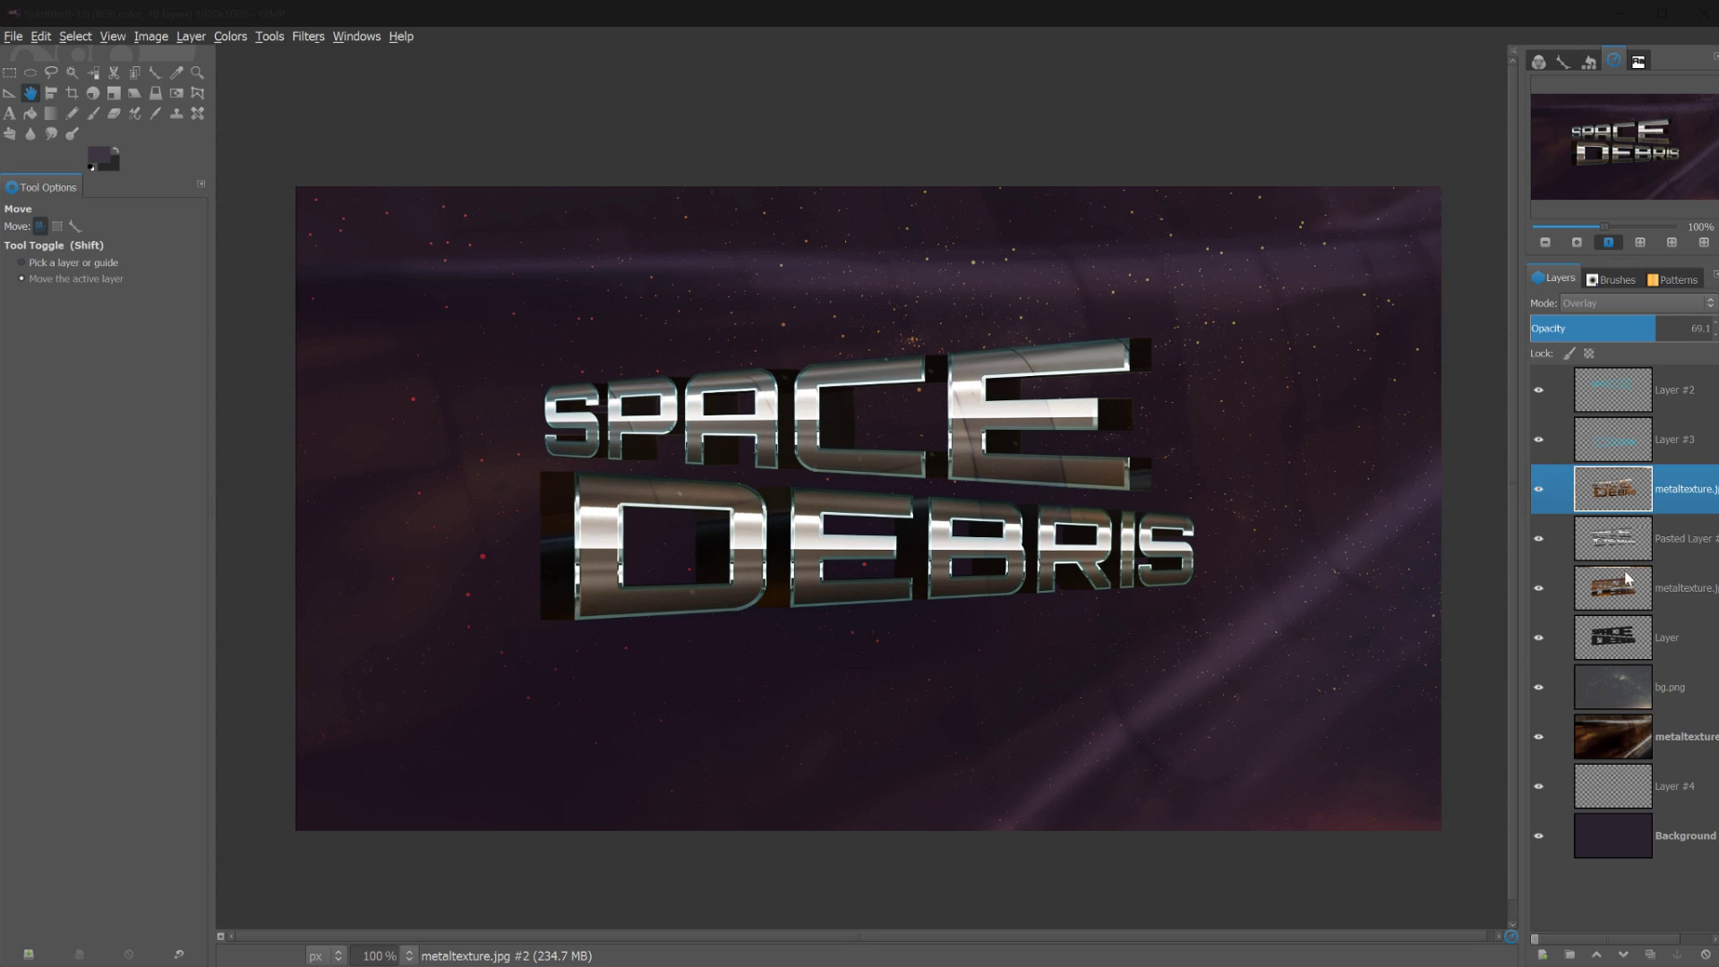
Brighten the dark letter-sides layer slightly with the Brightness-Contrast adjustment
{"action": "left_click", "coordinate": [1617, 632]}
{"action": "left_click", "coordinate": [235, 36]}
{"action": "left_click", "coordinate": [243, 36]}
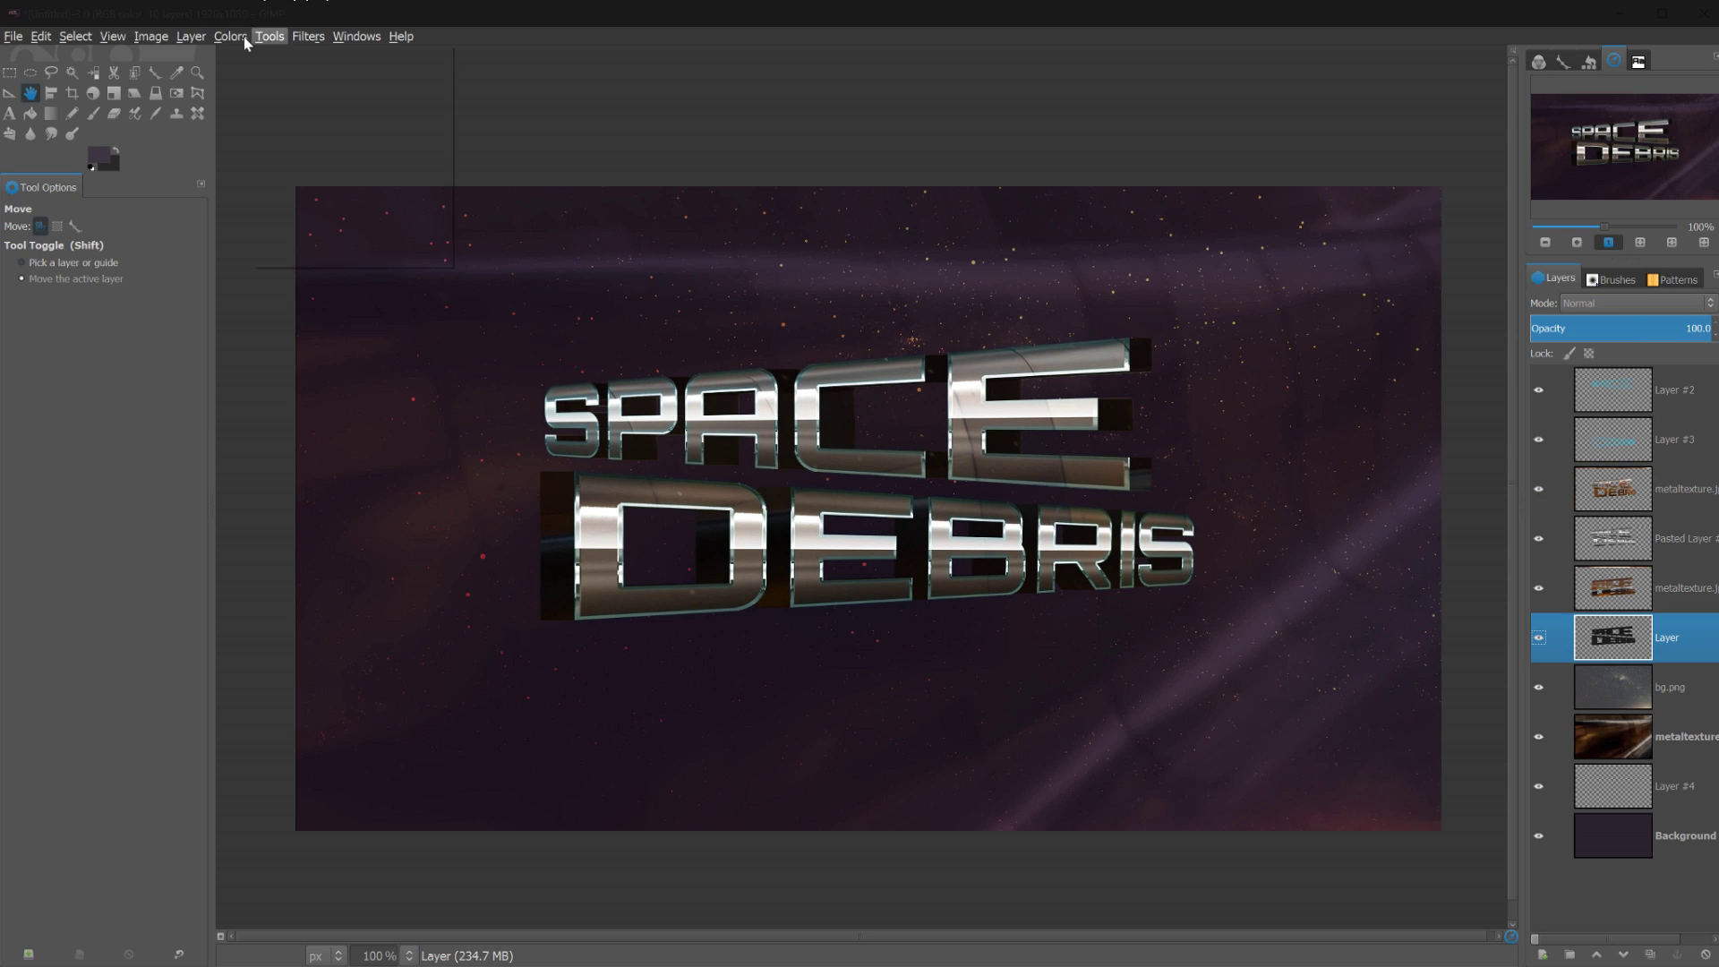
{"action": "left_click", "coordinate": [244, 36]}
{"action": "left_click", "coordinate": [268, 104]}
{"action": "left_click_drag", "start_coordinate": [250, 120], "coordinate": [265, 123]}
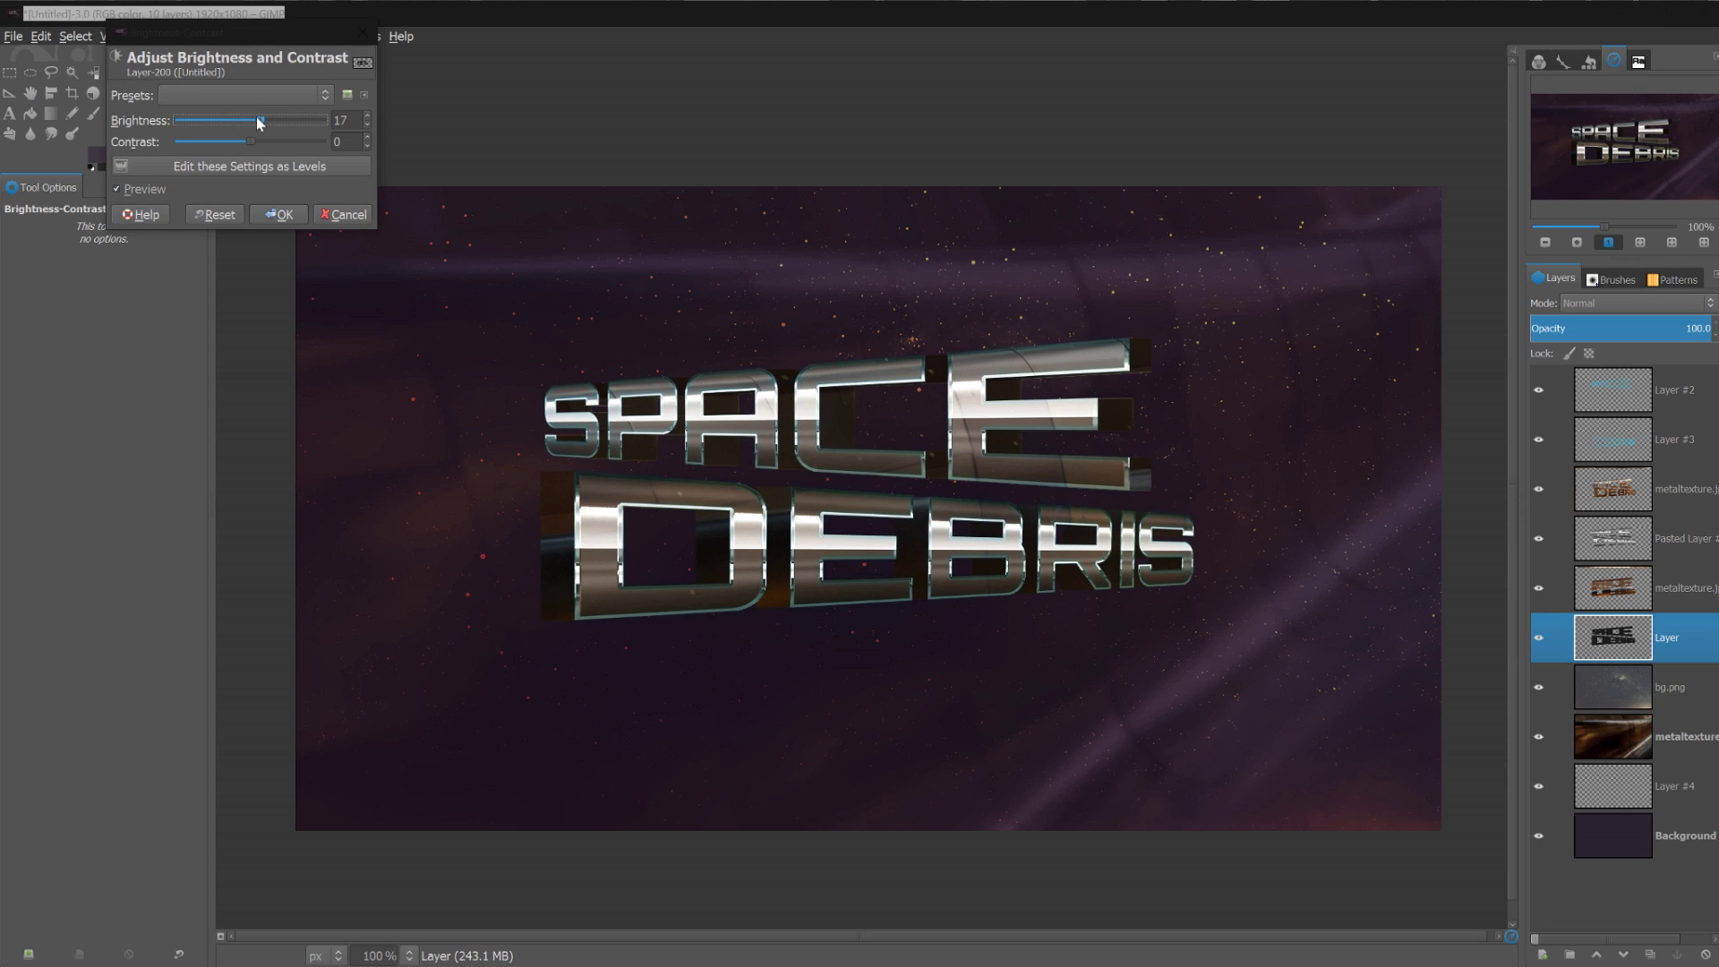
{"action": "left_click", "coordinate": [285, 215]}
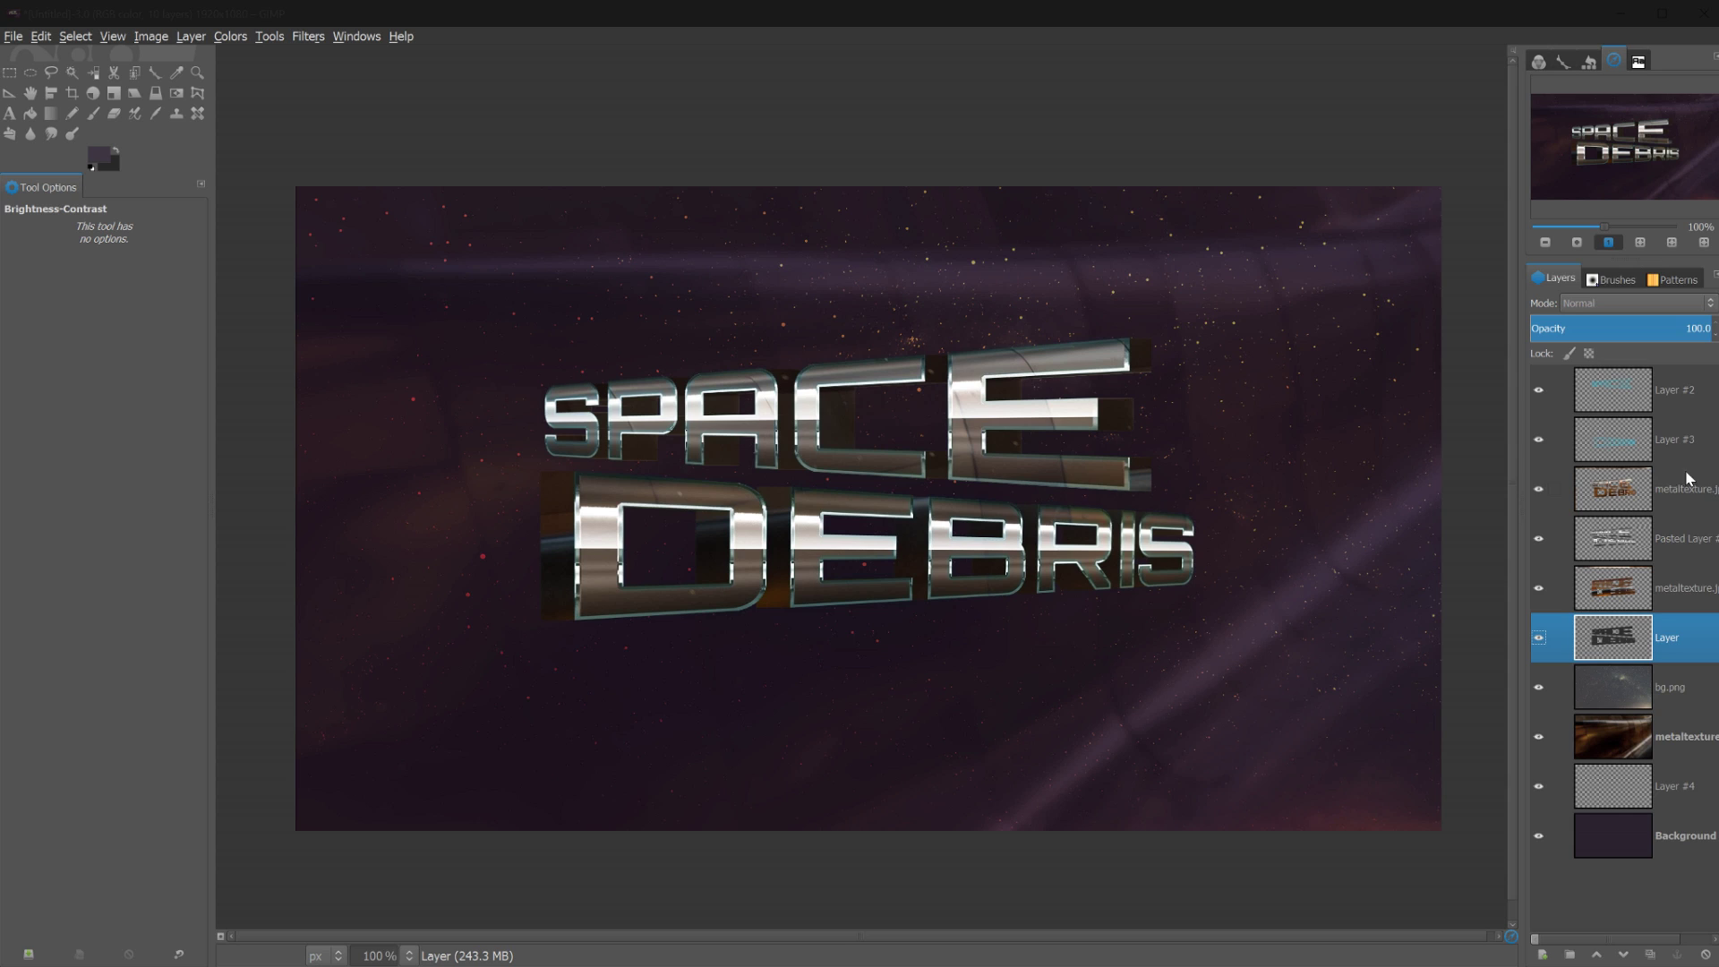
Import galaxy2.jpg from the SPACESTOCKS folder as a new layer above Layer #2
{"action": "left_click", "coordinate": [1622, 405]}
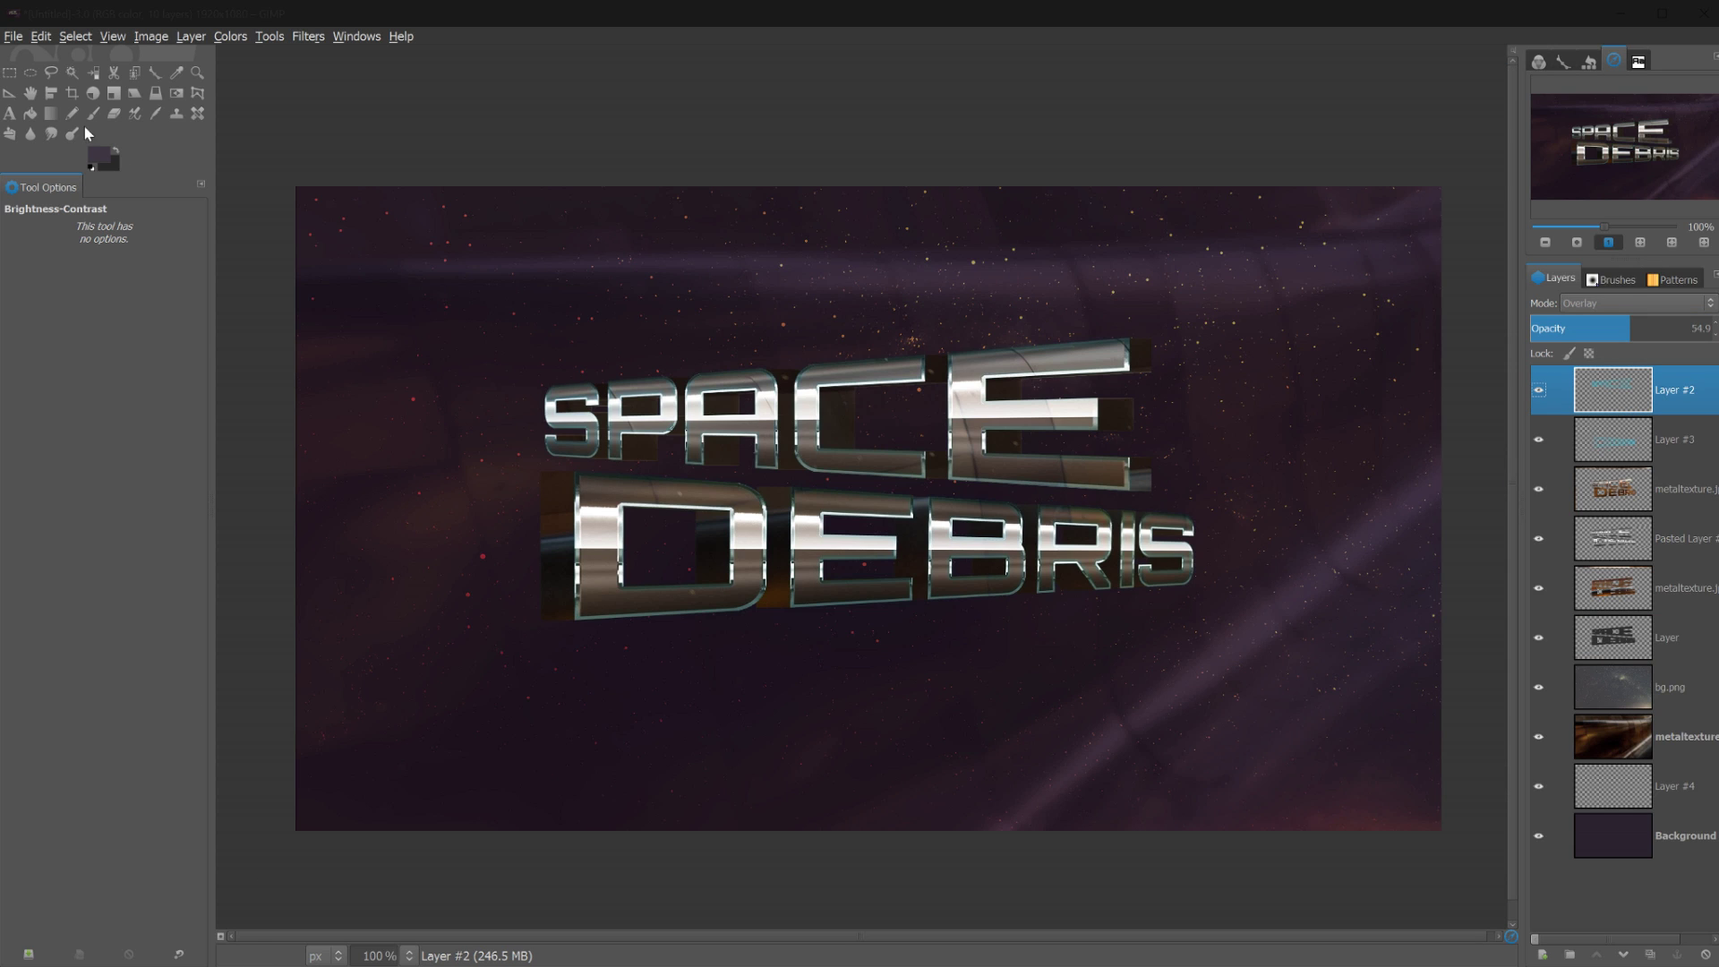
{"action": "left_click", "coordinate": [21, 38]}
{"action": "left_click", "coordinate": [42, 114]}
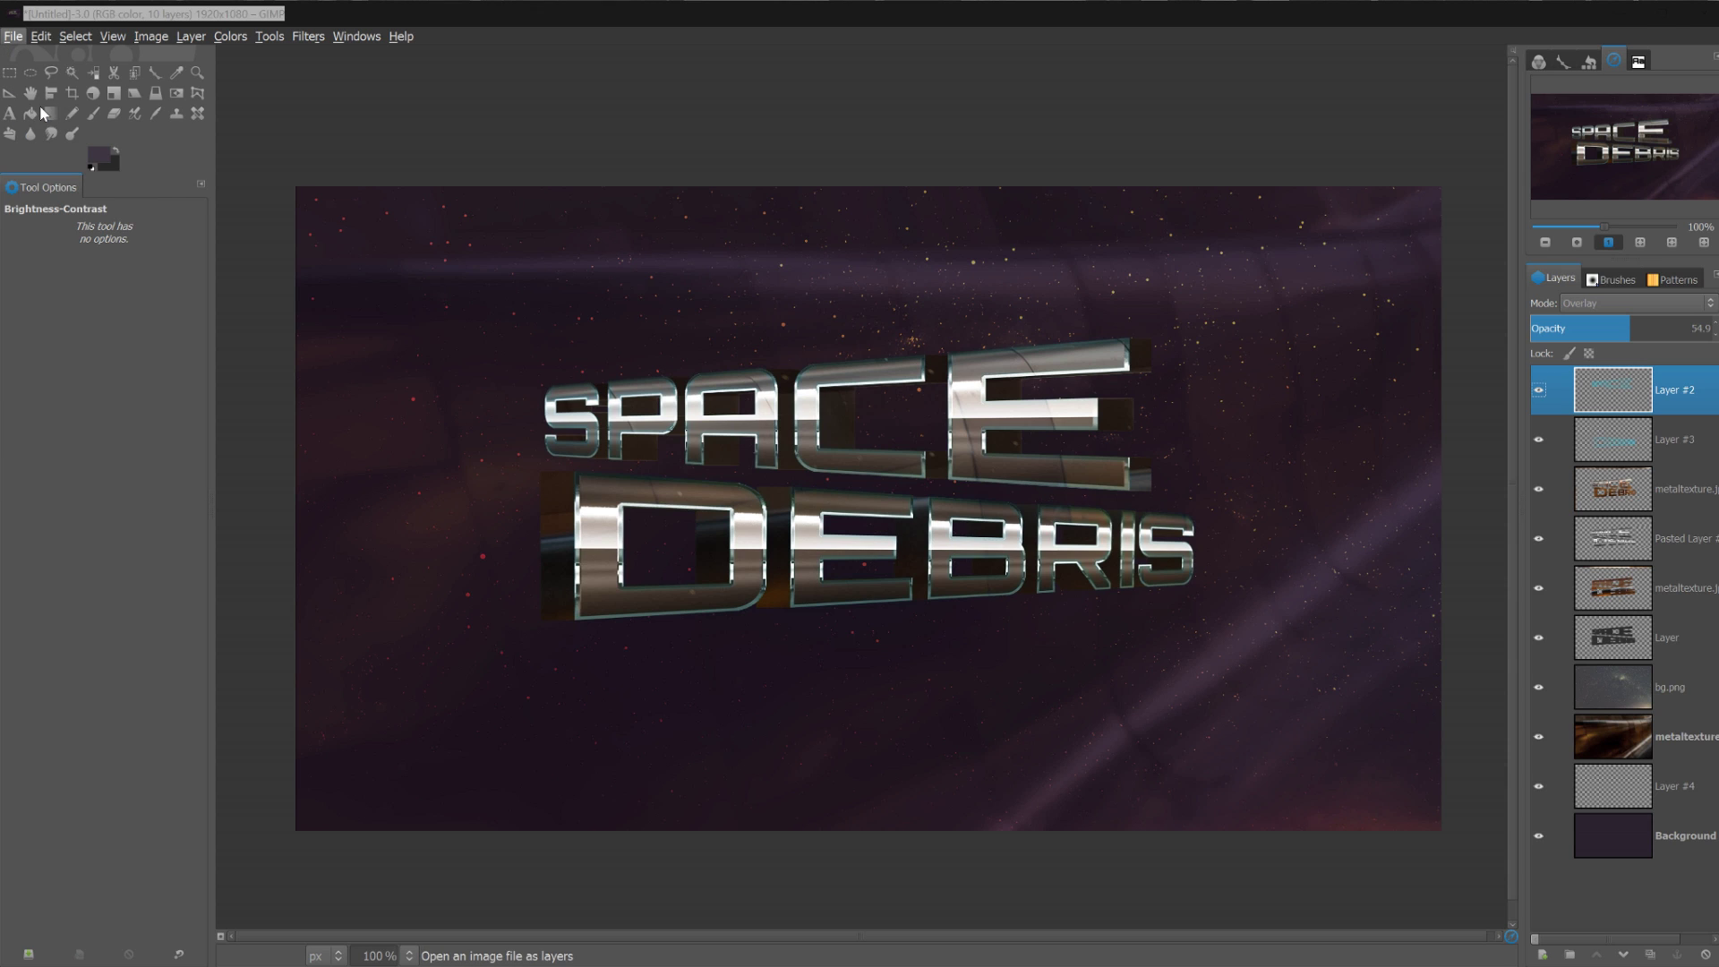
{"action": "left_click", "coordinate": [518, 262]}
{"action": "left_click", "coordinate": [508, 286]}
{"action": "left_click", "coordinate": [511, 306]}
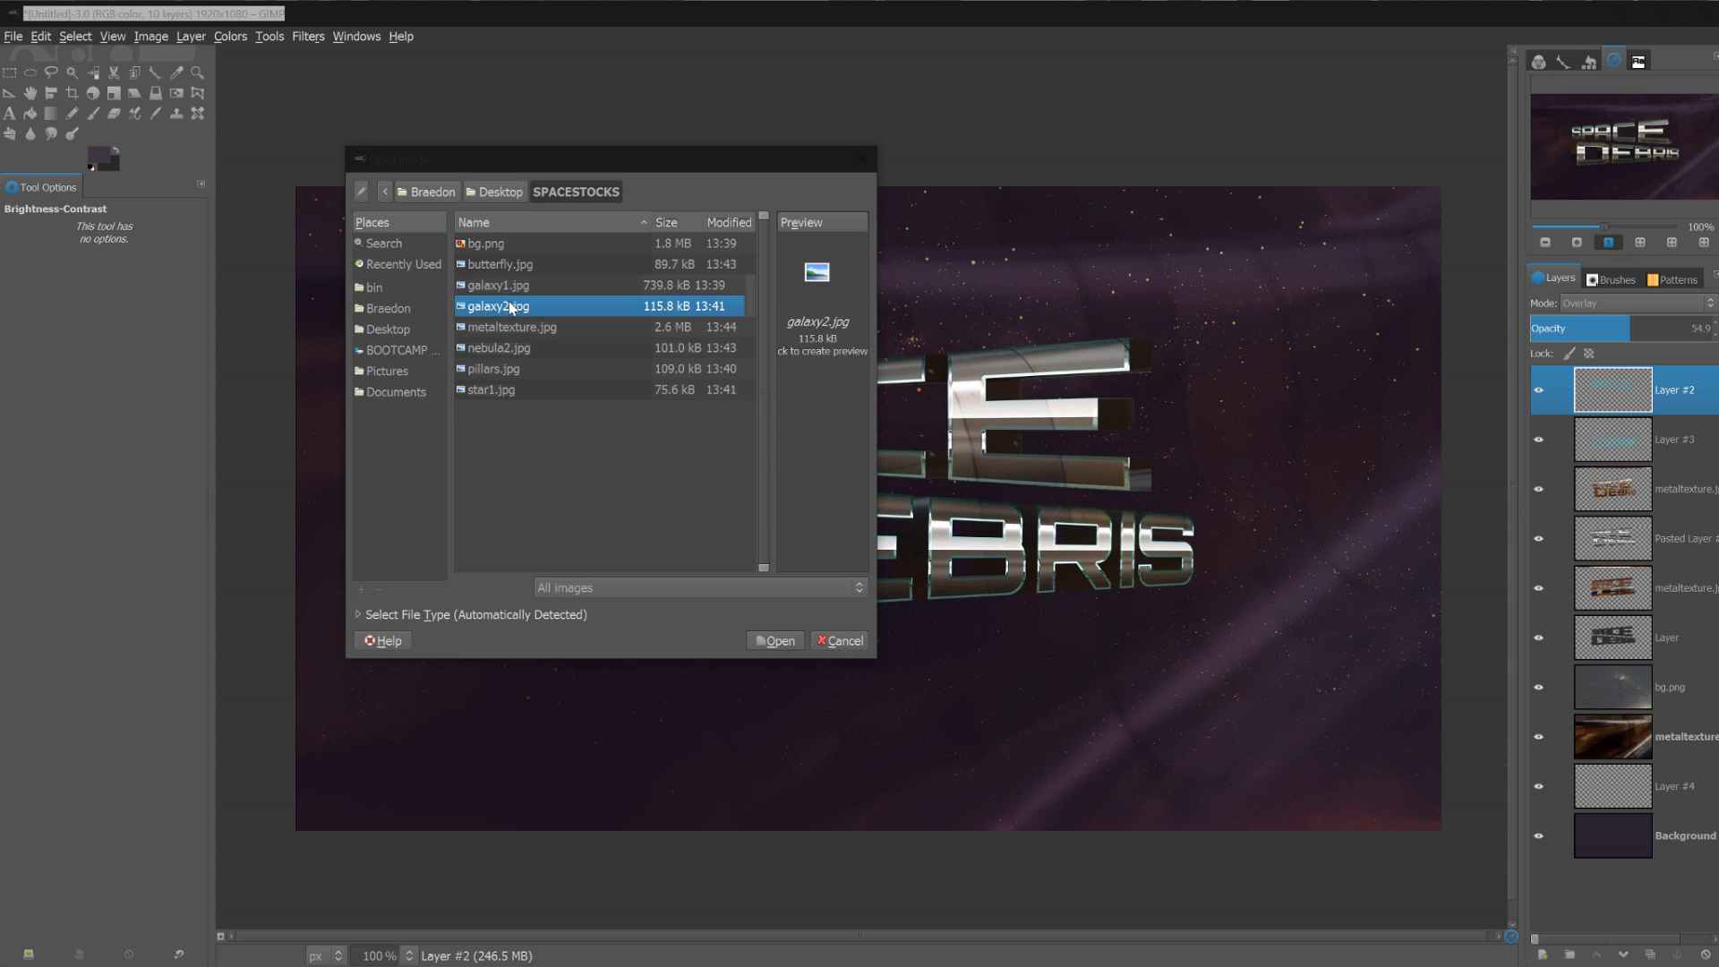
{"action": "left_click", "coordinate": [508, 328]}
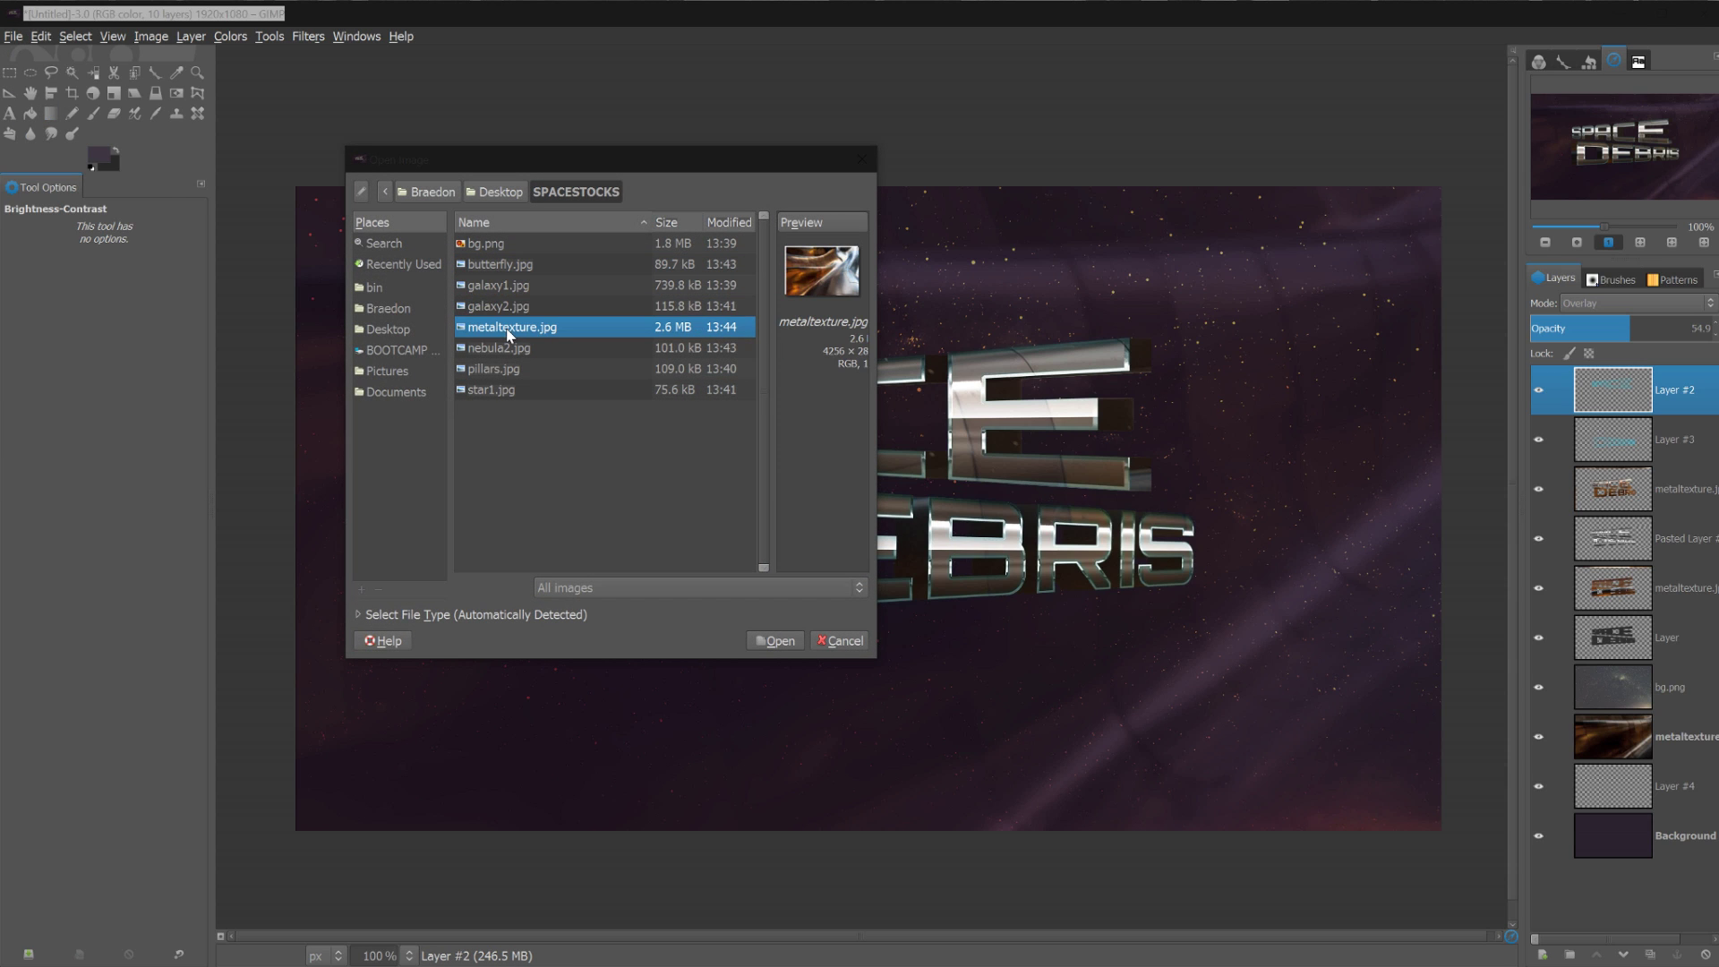
{"action": "left_click", "coordinate": [500, 353]}
{"action": "left_click", "coordinate": [498, 306]}
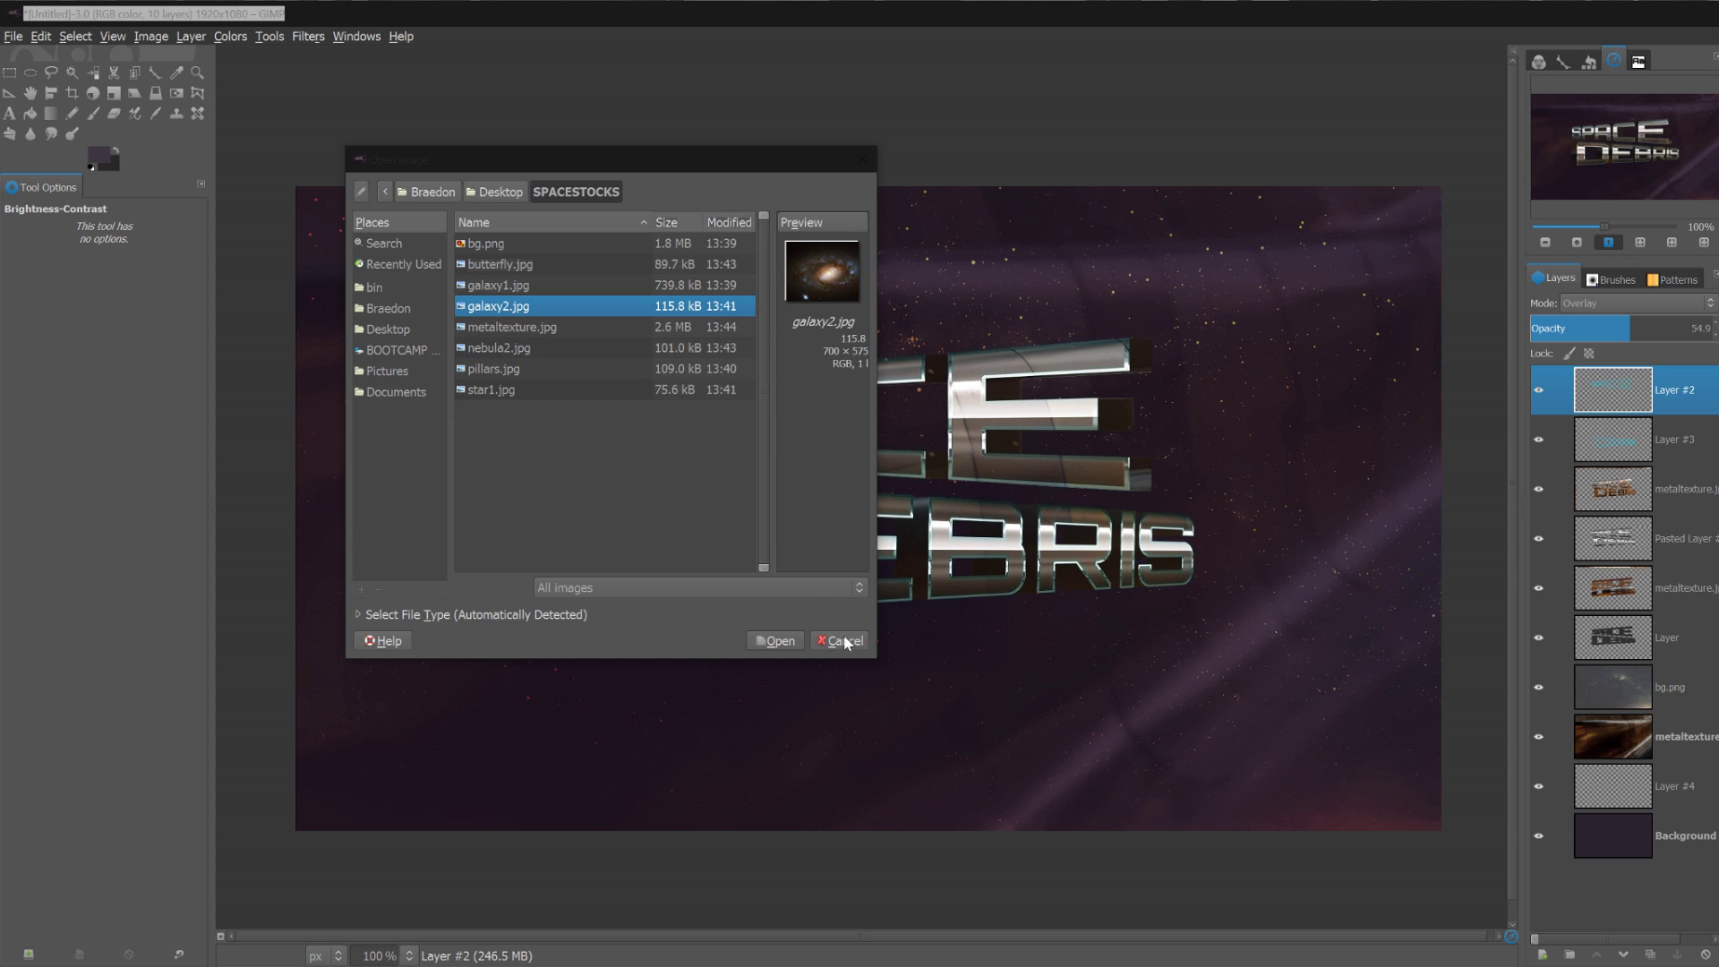
{"action": "left_click", "coordinate": [779, 640]}
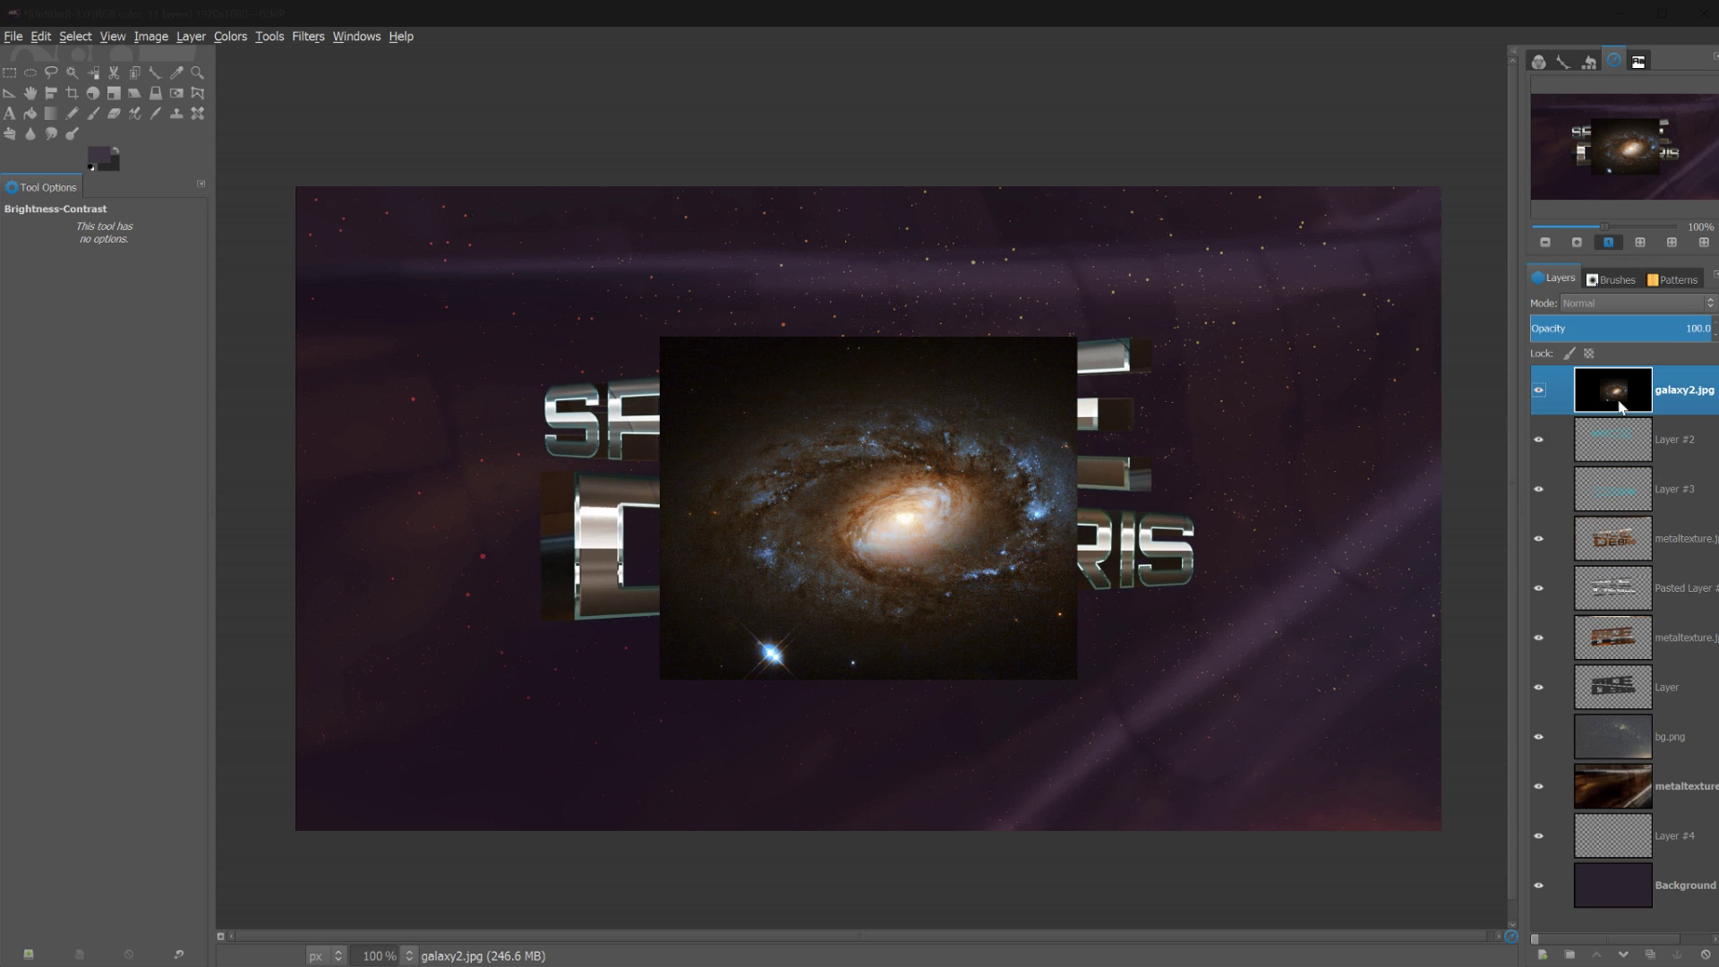
Lower the galaxy2.jpg layer in the stack until it sits behind all the lettering layers, directly above bg.png
{"action": "left_click_drag", "start_coordinate": [1681, 391], "coordinate": [1649, 719]}
{"action": "left_click", "coordinate": [1622, 954]}
{"action": "left_click", "coordinate": [1622, 954]}
{"action": "left_click", "coordinate": [1623, 954]}
{"action": "left_click", "coordinate": [1622, 954]}
{"action": "left_click", "coordinate": [1622, 954]}
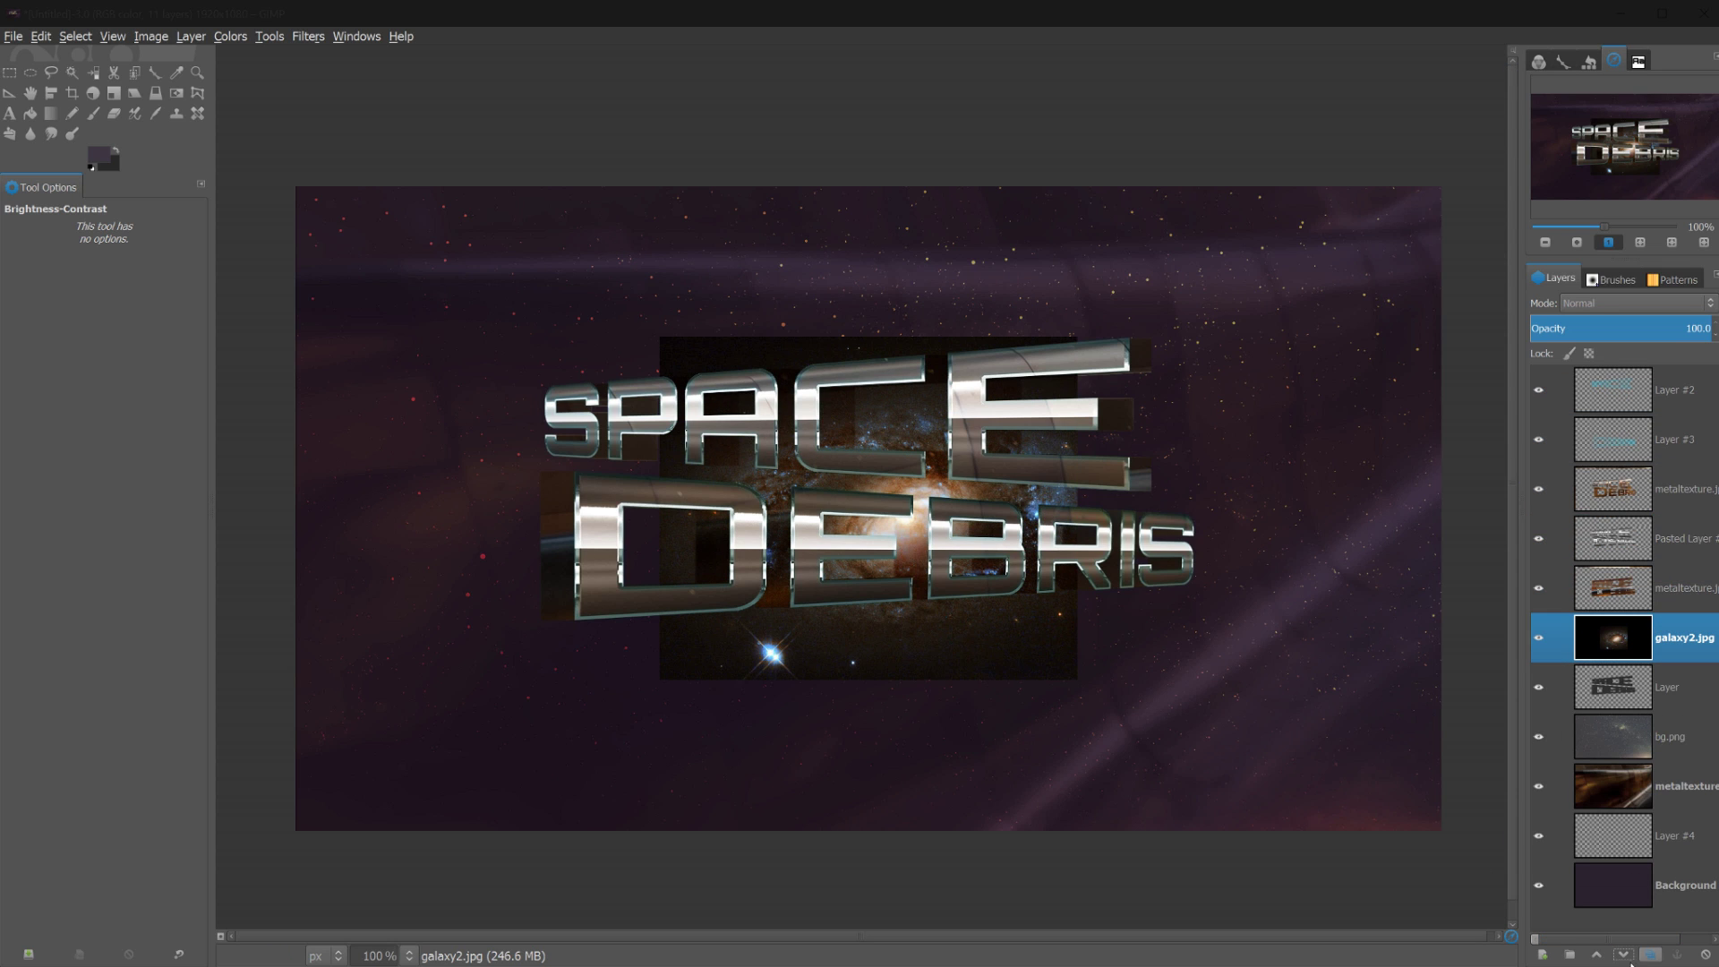
{"action": "left_click", "coordinate": [1622, 954]}
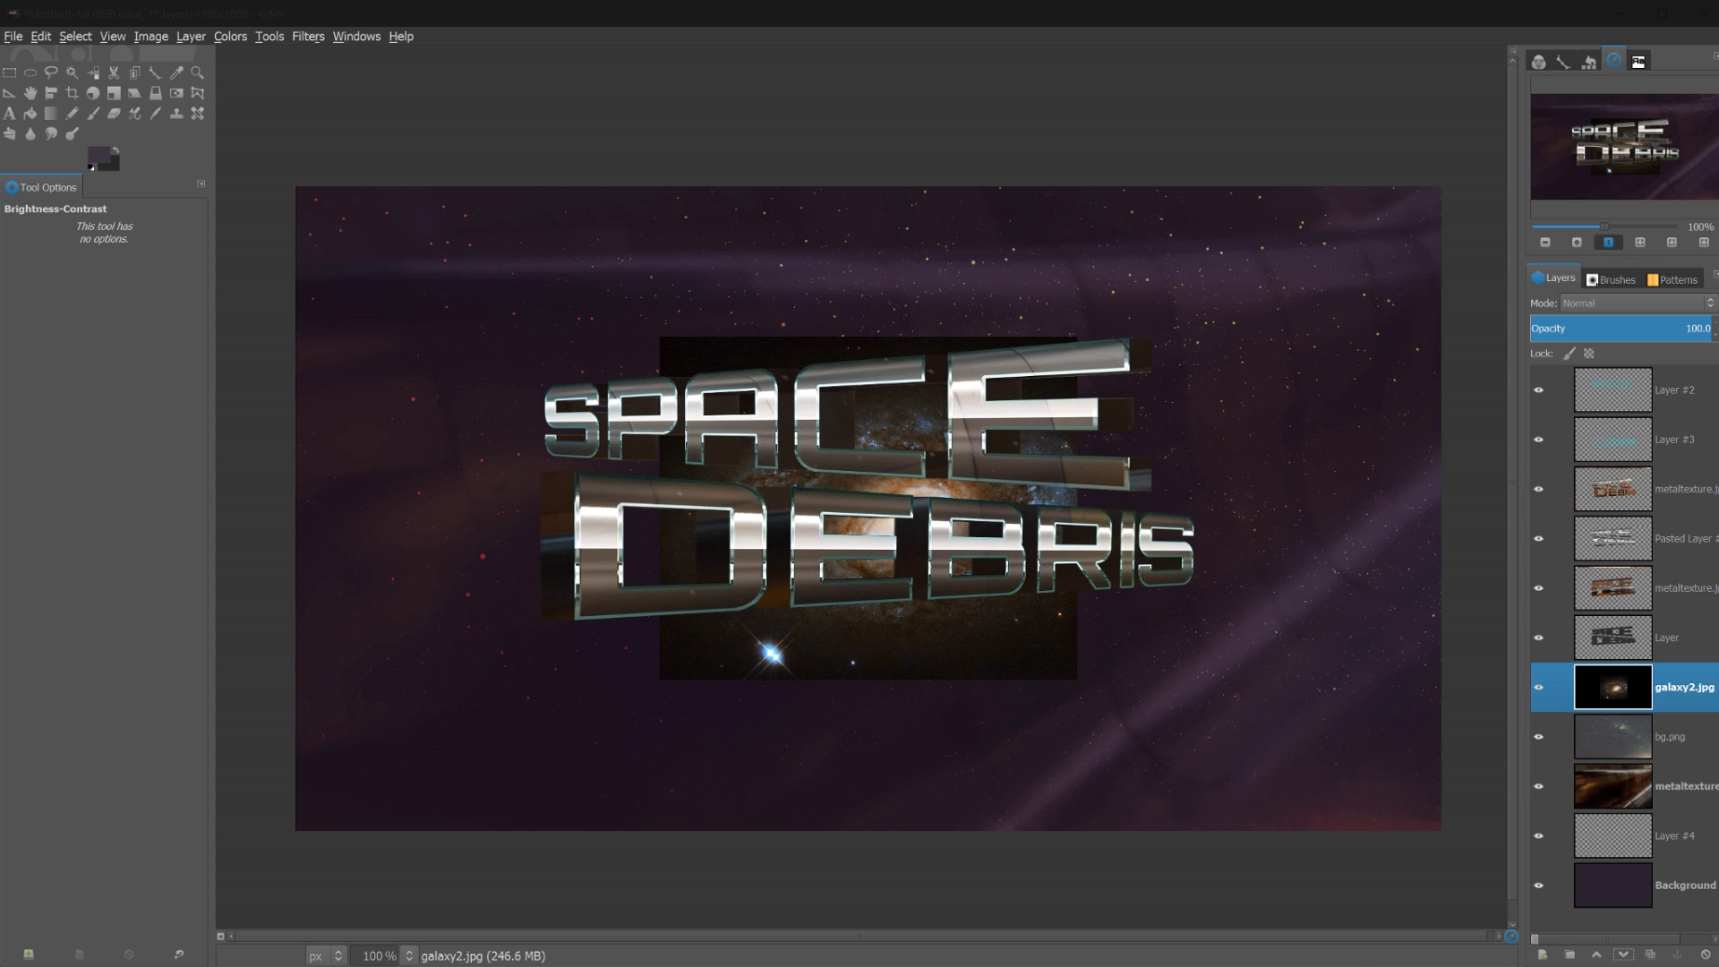
Switch to the web browser and search ESA's Space in Images site for galaxy pictures
{"action": "key", "text": "alt+Tab"}
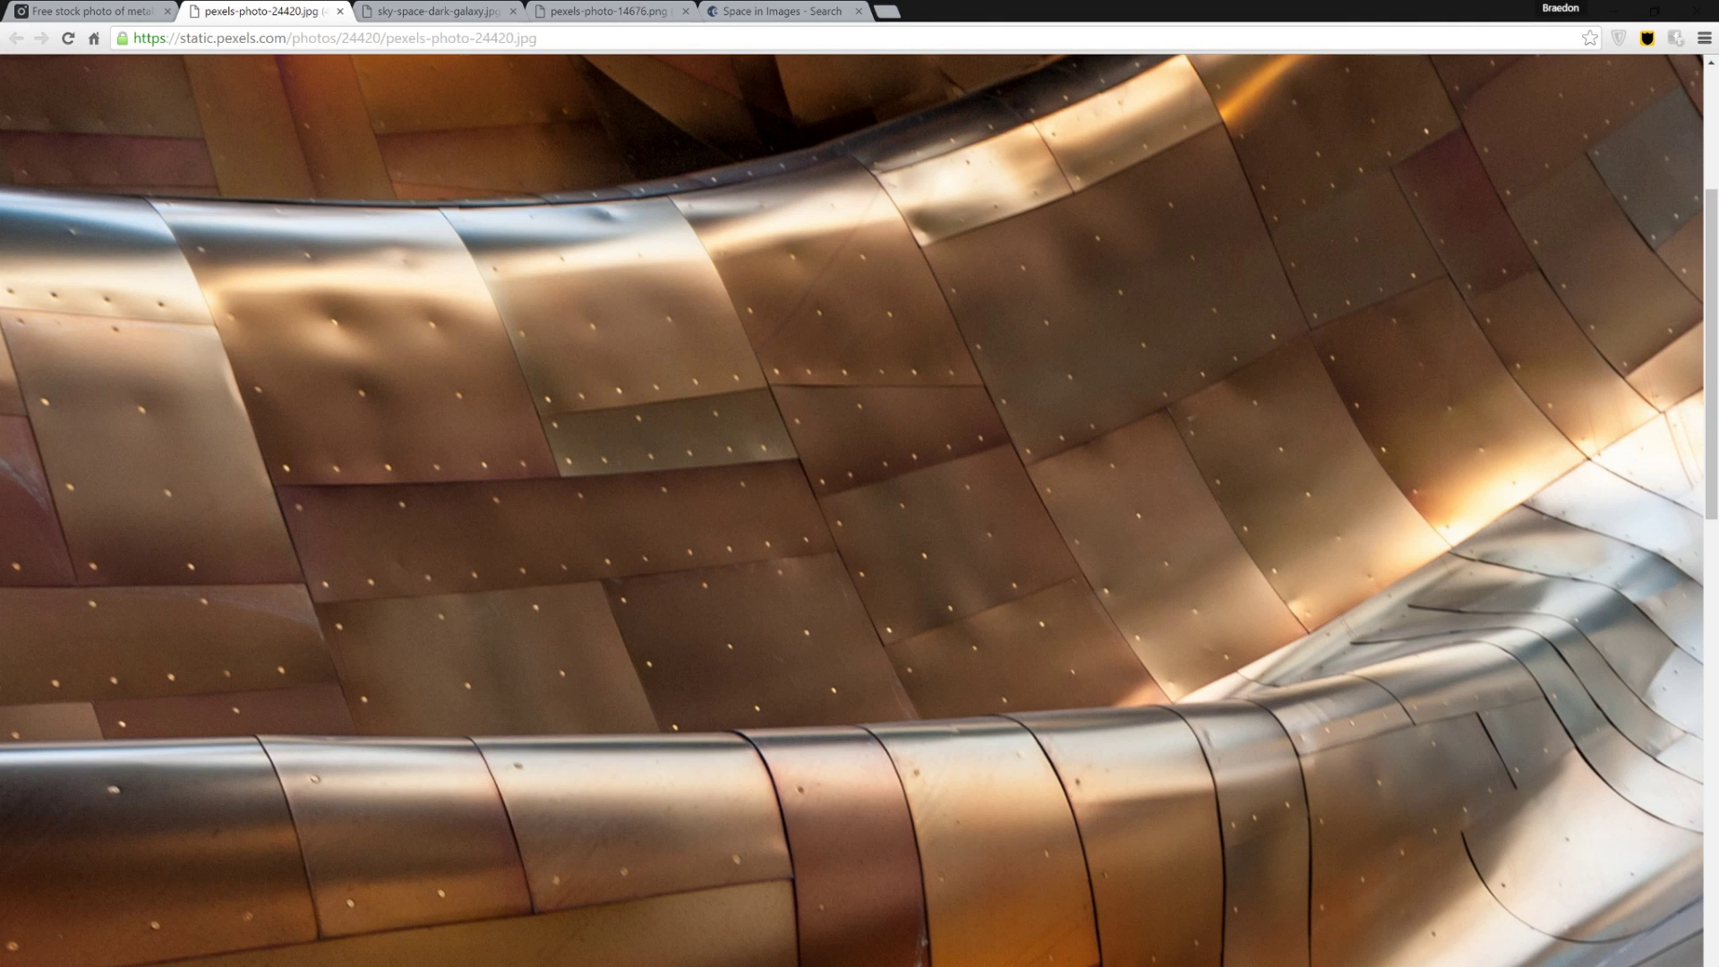
{"action": "left_click", "coordinate": [733, 11]}
{"action": "scroll", "coordinate": [681, 445], "scroll_direction": "down", "scroll_amount": 11}
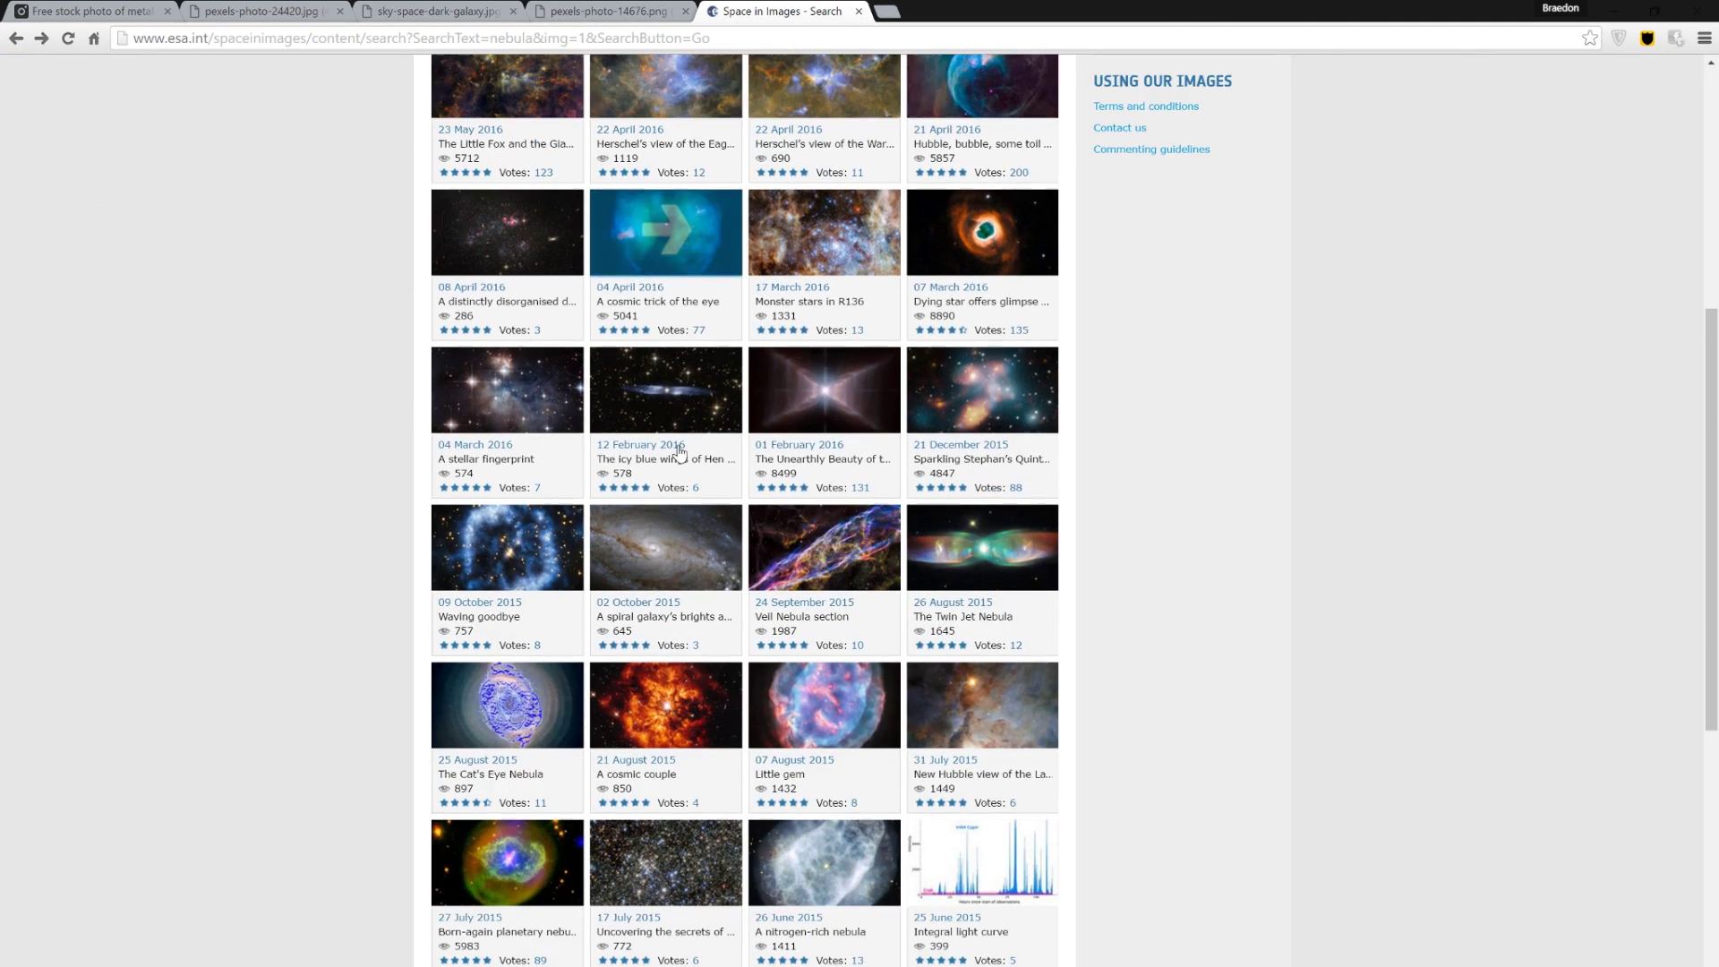
{"action": "scroll", "coordinate": [459, 422], "scroll_direction": "up", "scroll_amount": 10}
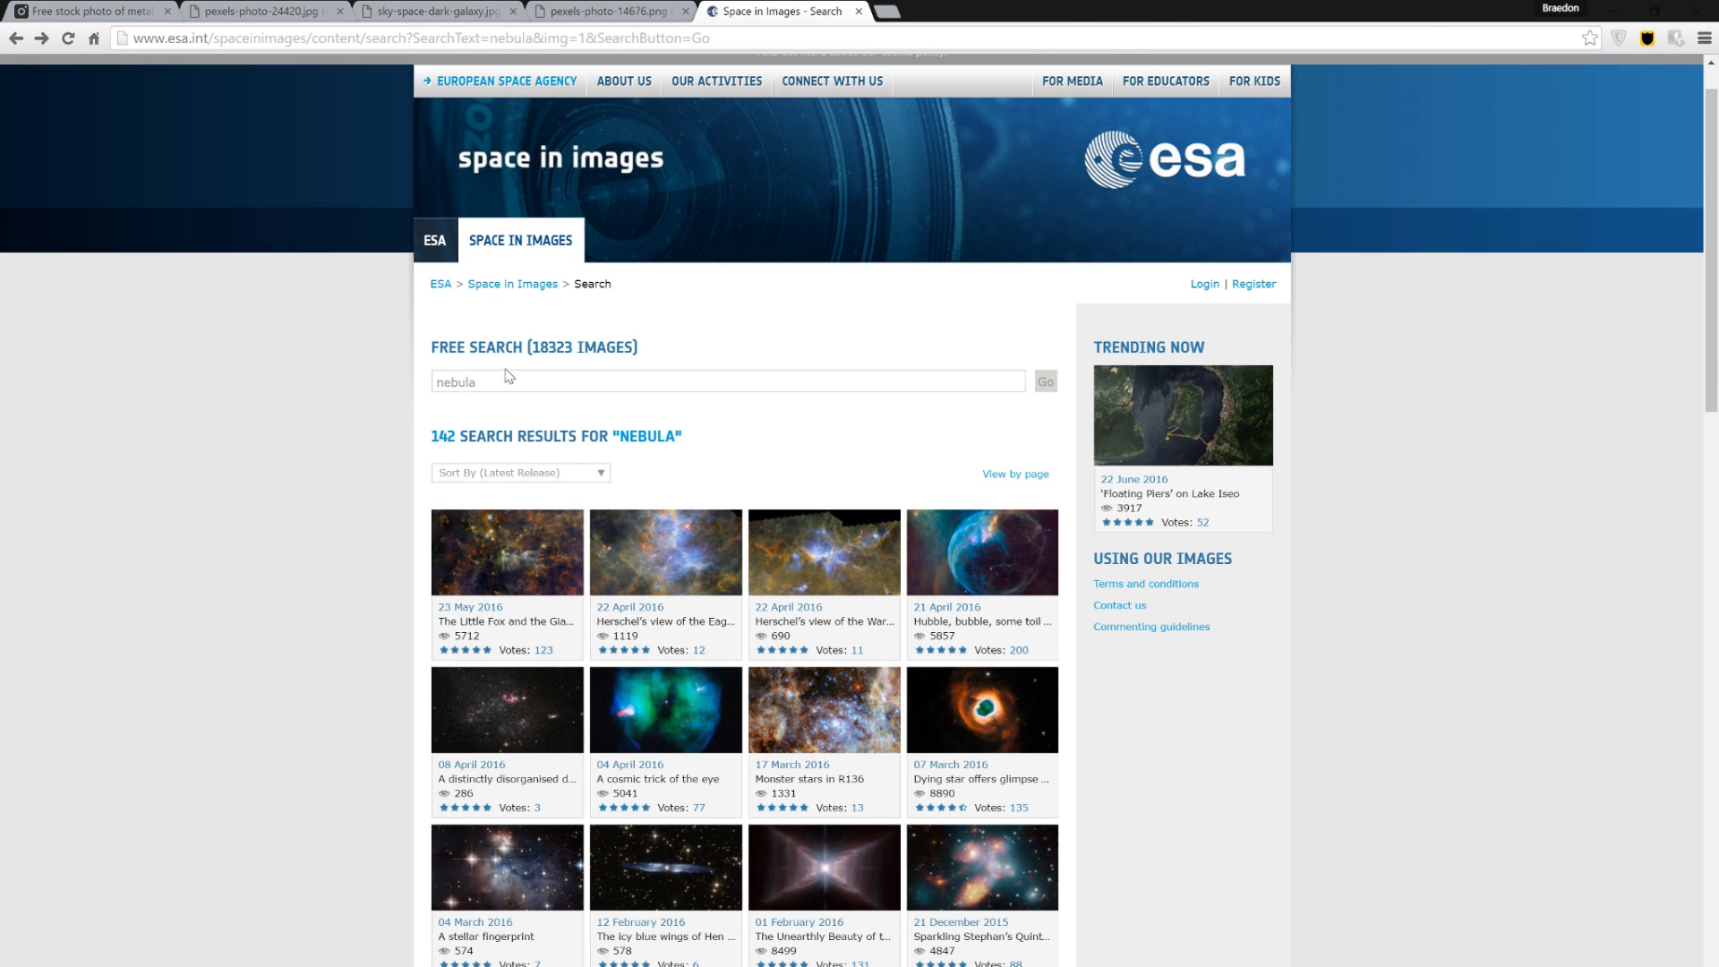
{"action": "left_click_drag", "start_coordinate": [526, 380], "coordinate": [331, 368]}
{"action": "type", "text": "galaxy"}
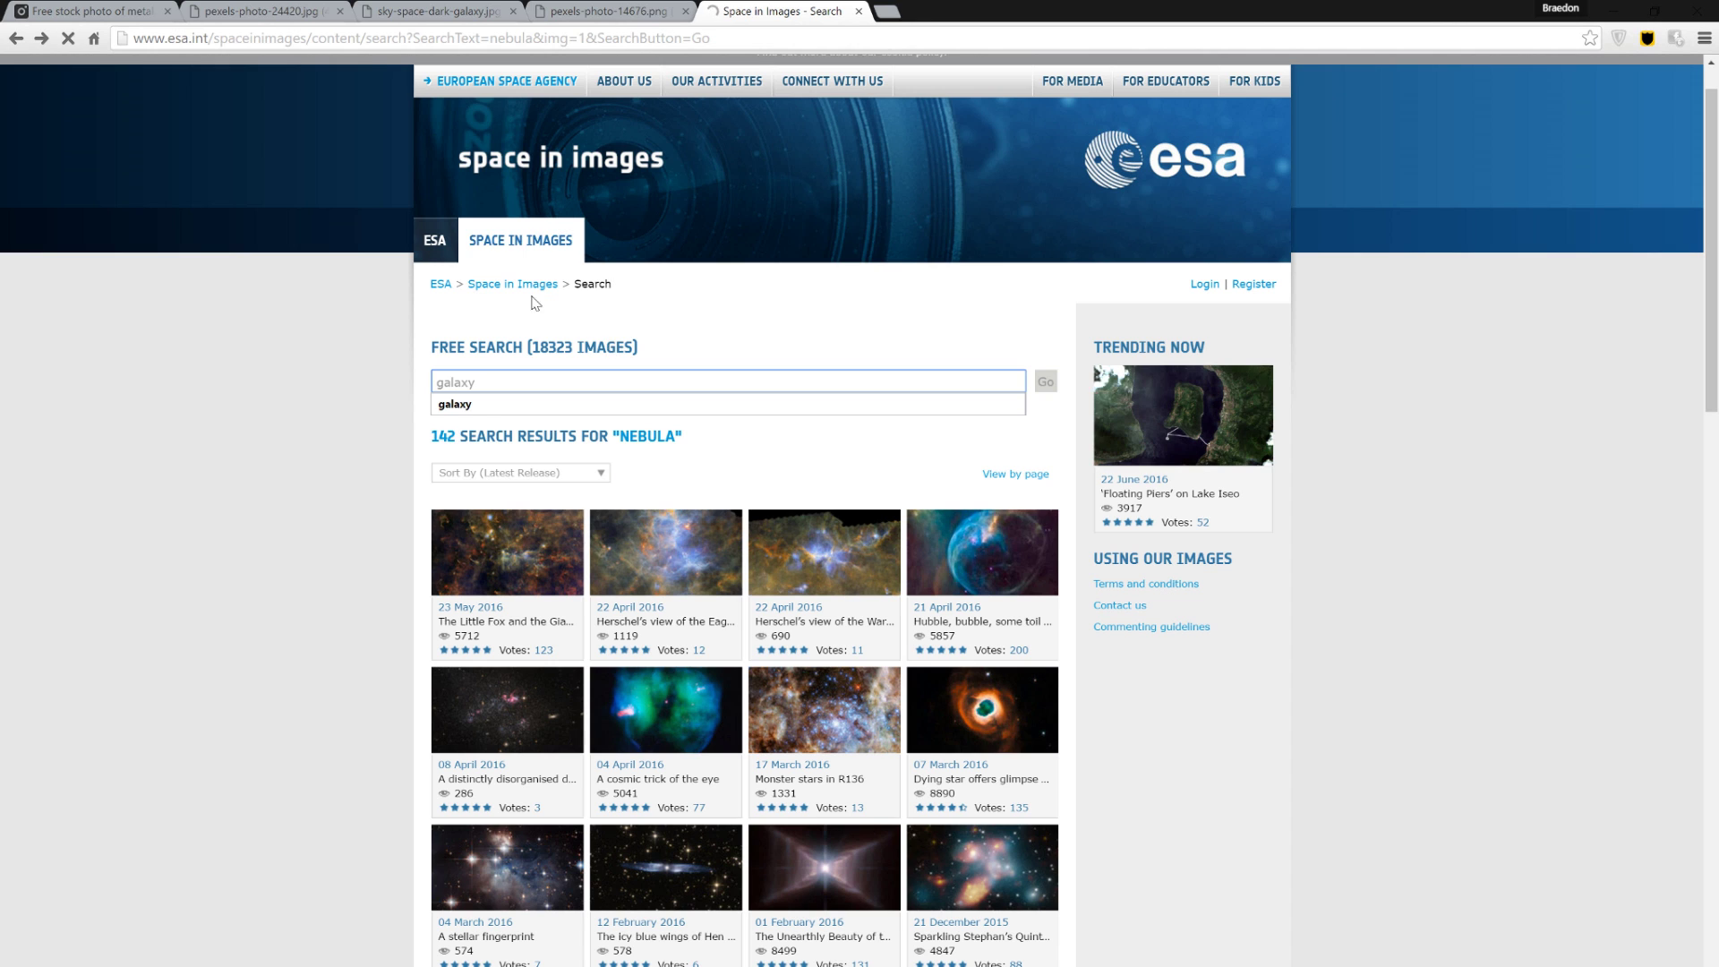
{"action": "left_click", "coordinate": [1046, 382]}
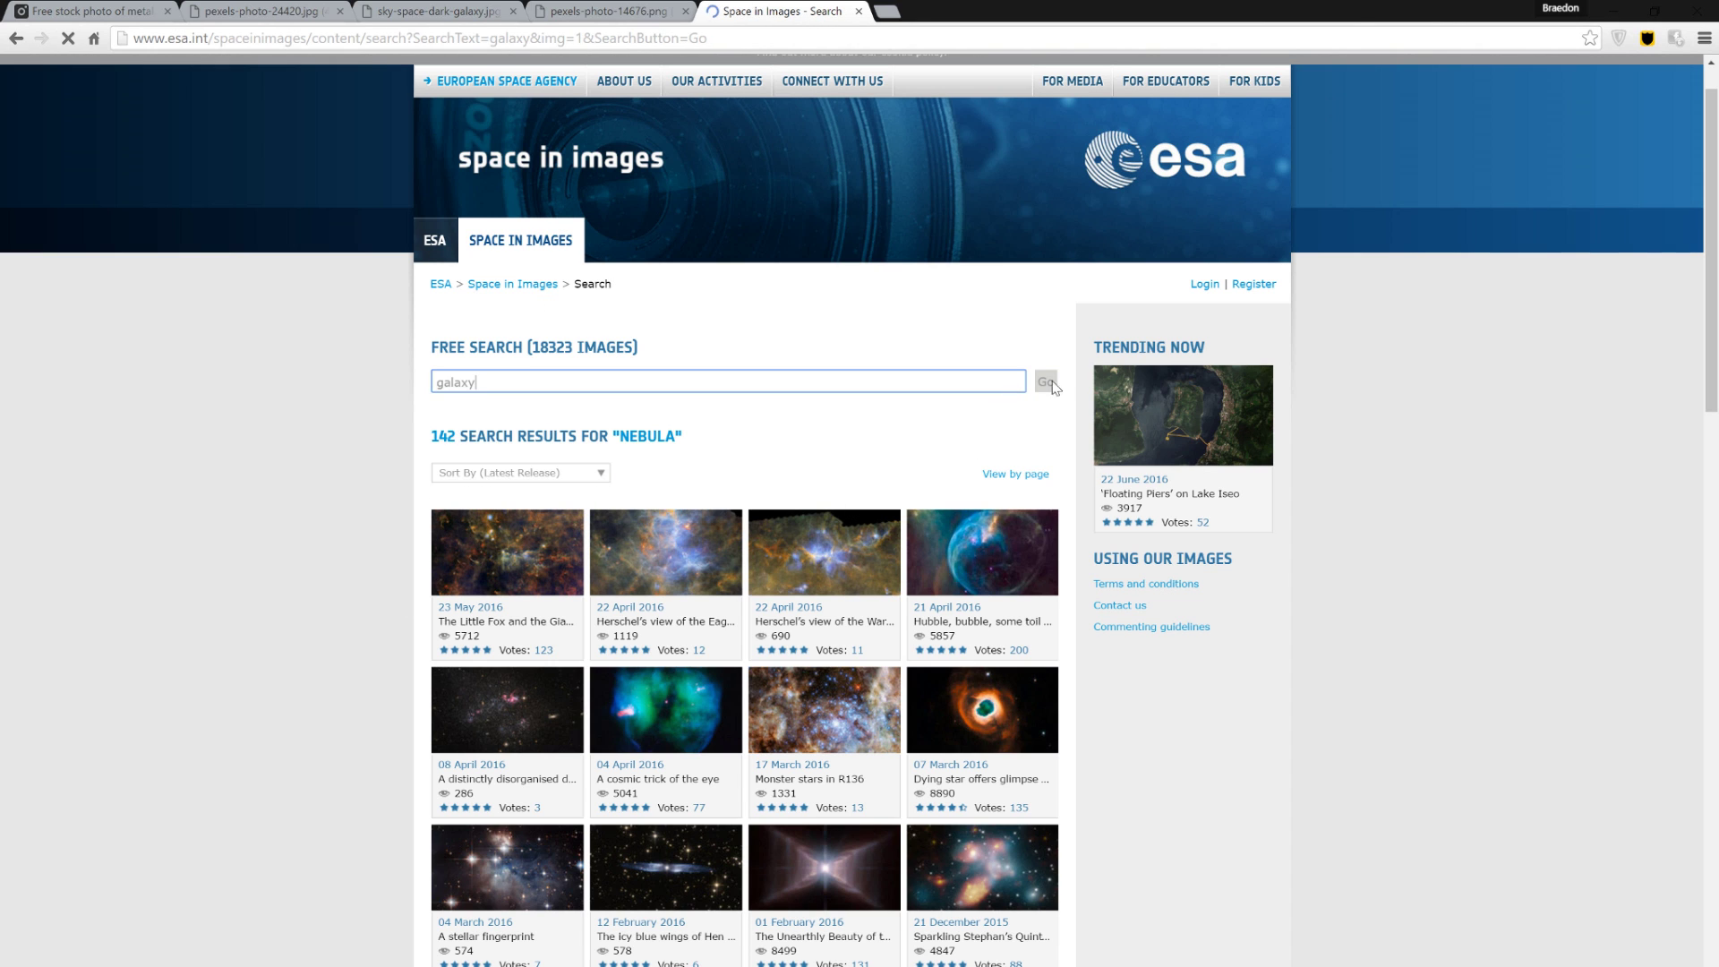
{"action": "scroll", "coordinate": [660, 722], "scroll_direction": "down", "scroll_amount": 3}
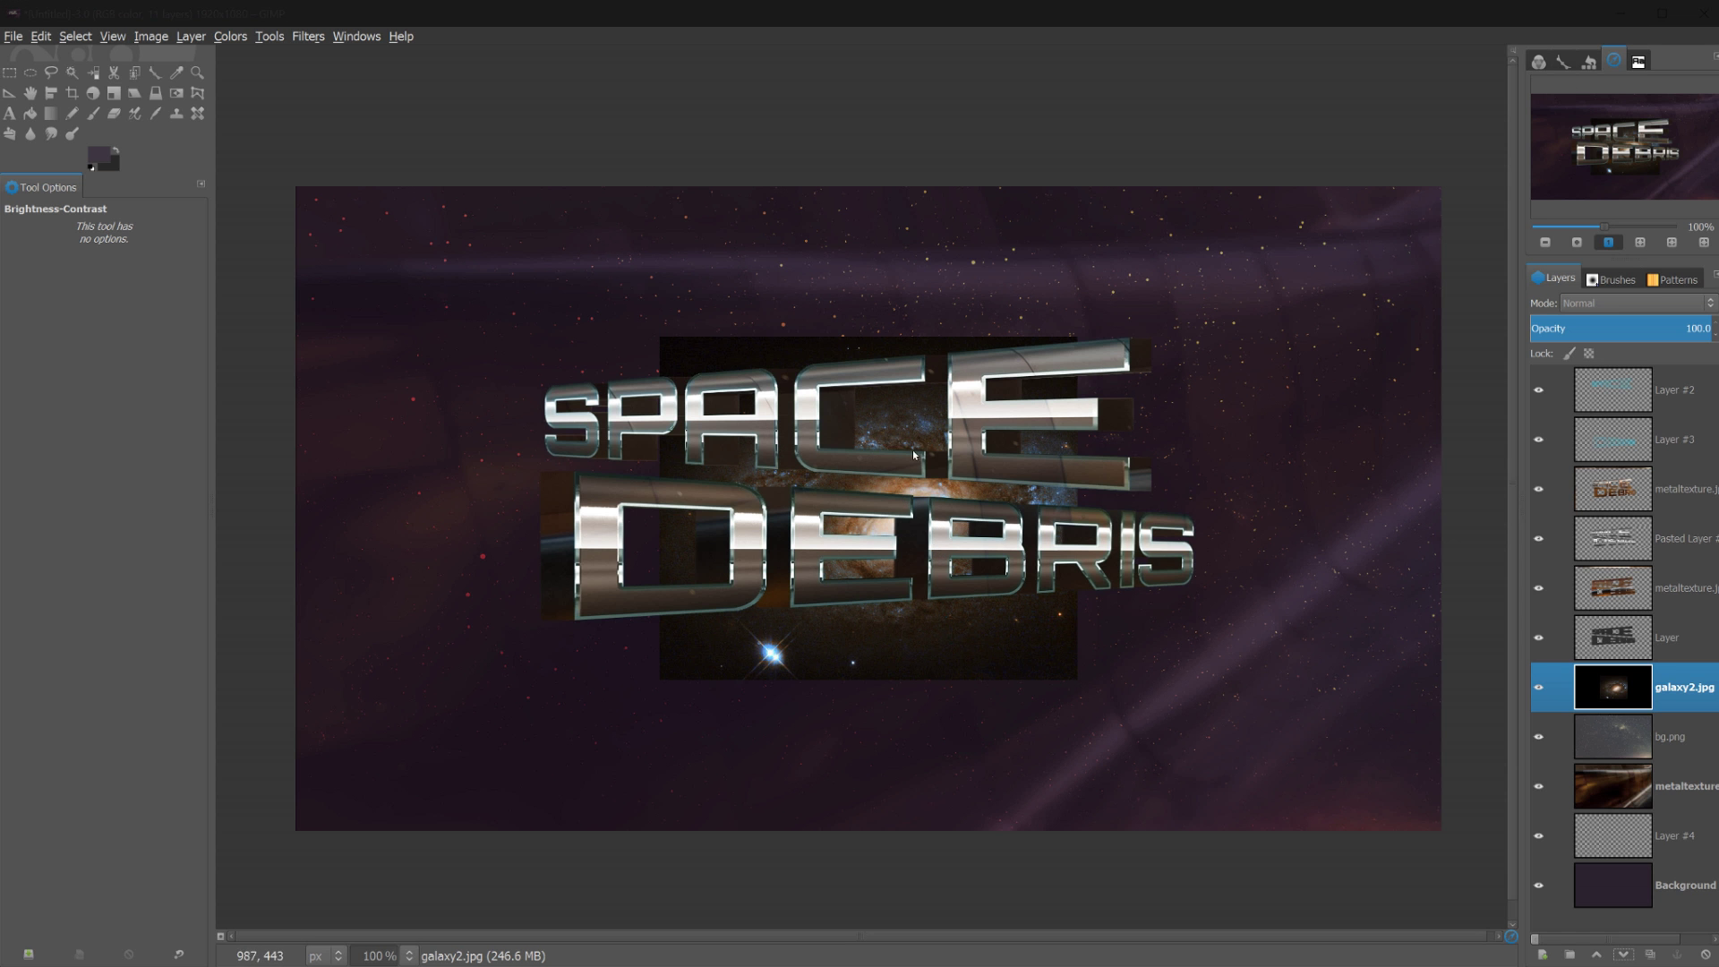
Move the galaxy image up and left in GIMP so its core lies behind the start of SPACE
{"action": "left_click_drag", "start_coordinate": [915, 455], "coordinate": [829, 336]}
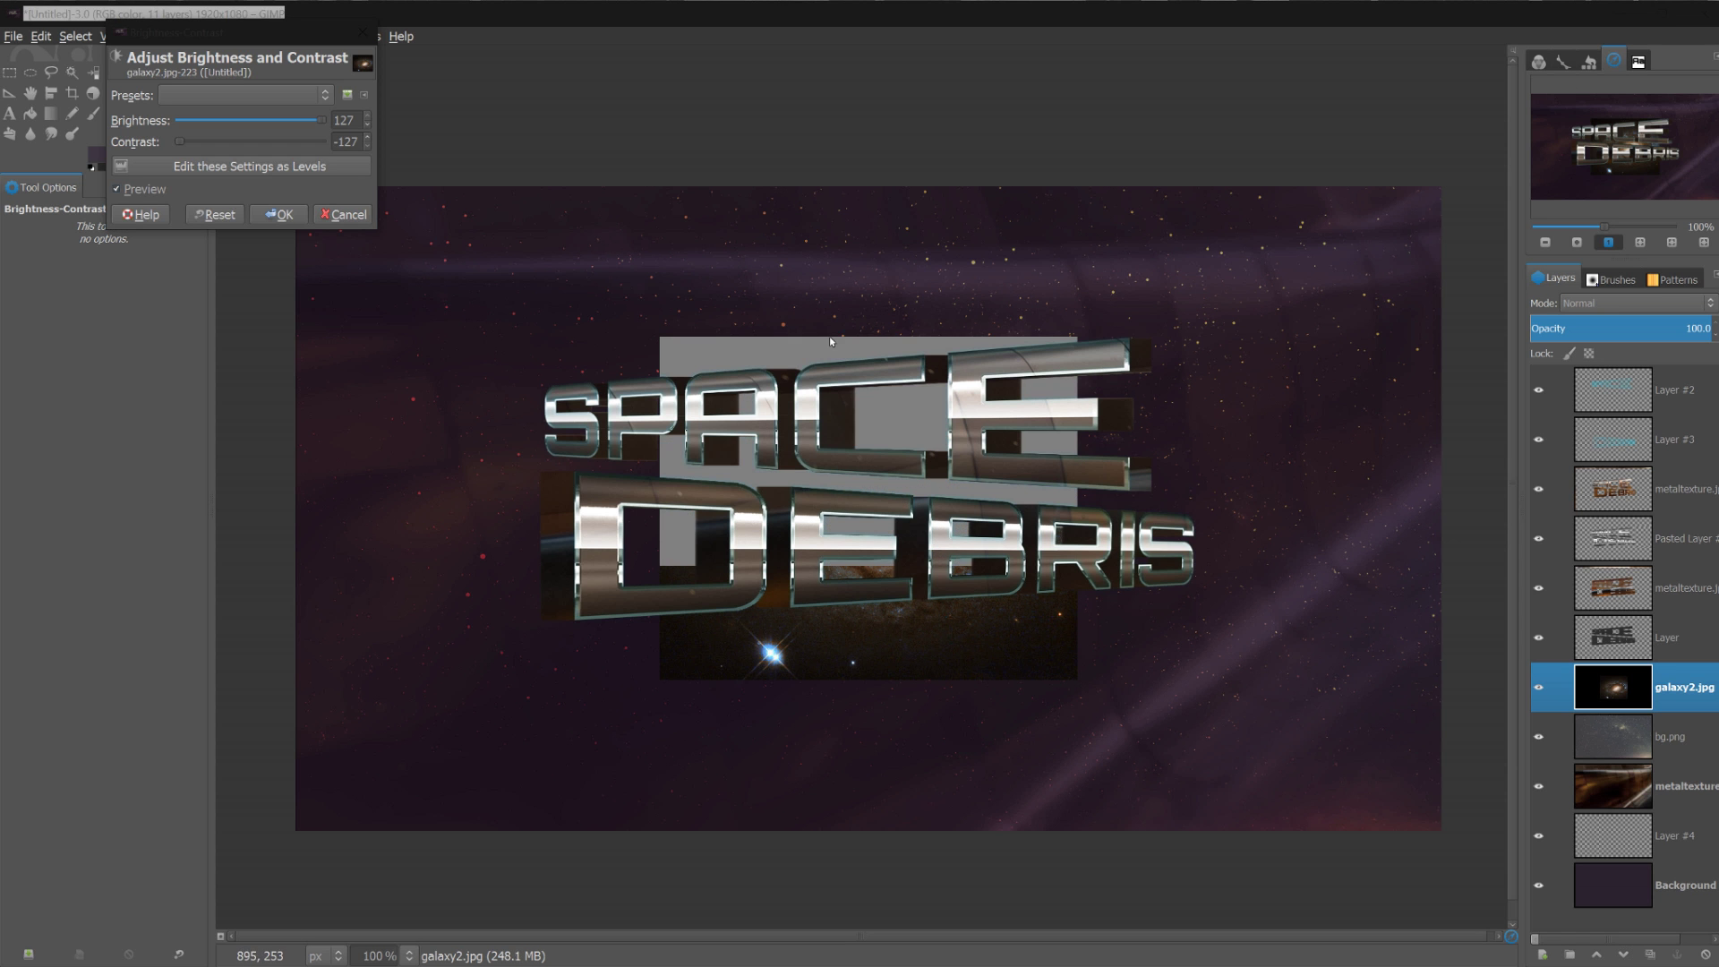
{"action": "left_click", "coordinate": [344, 215]}
{"action": "key", "text": "m"}
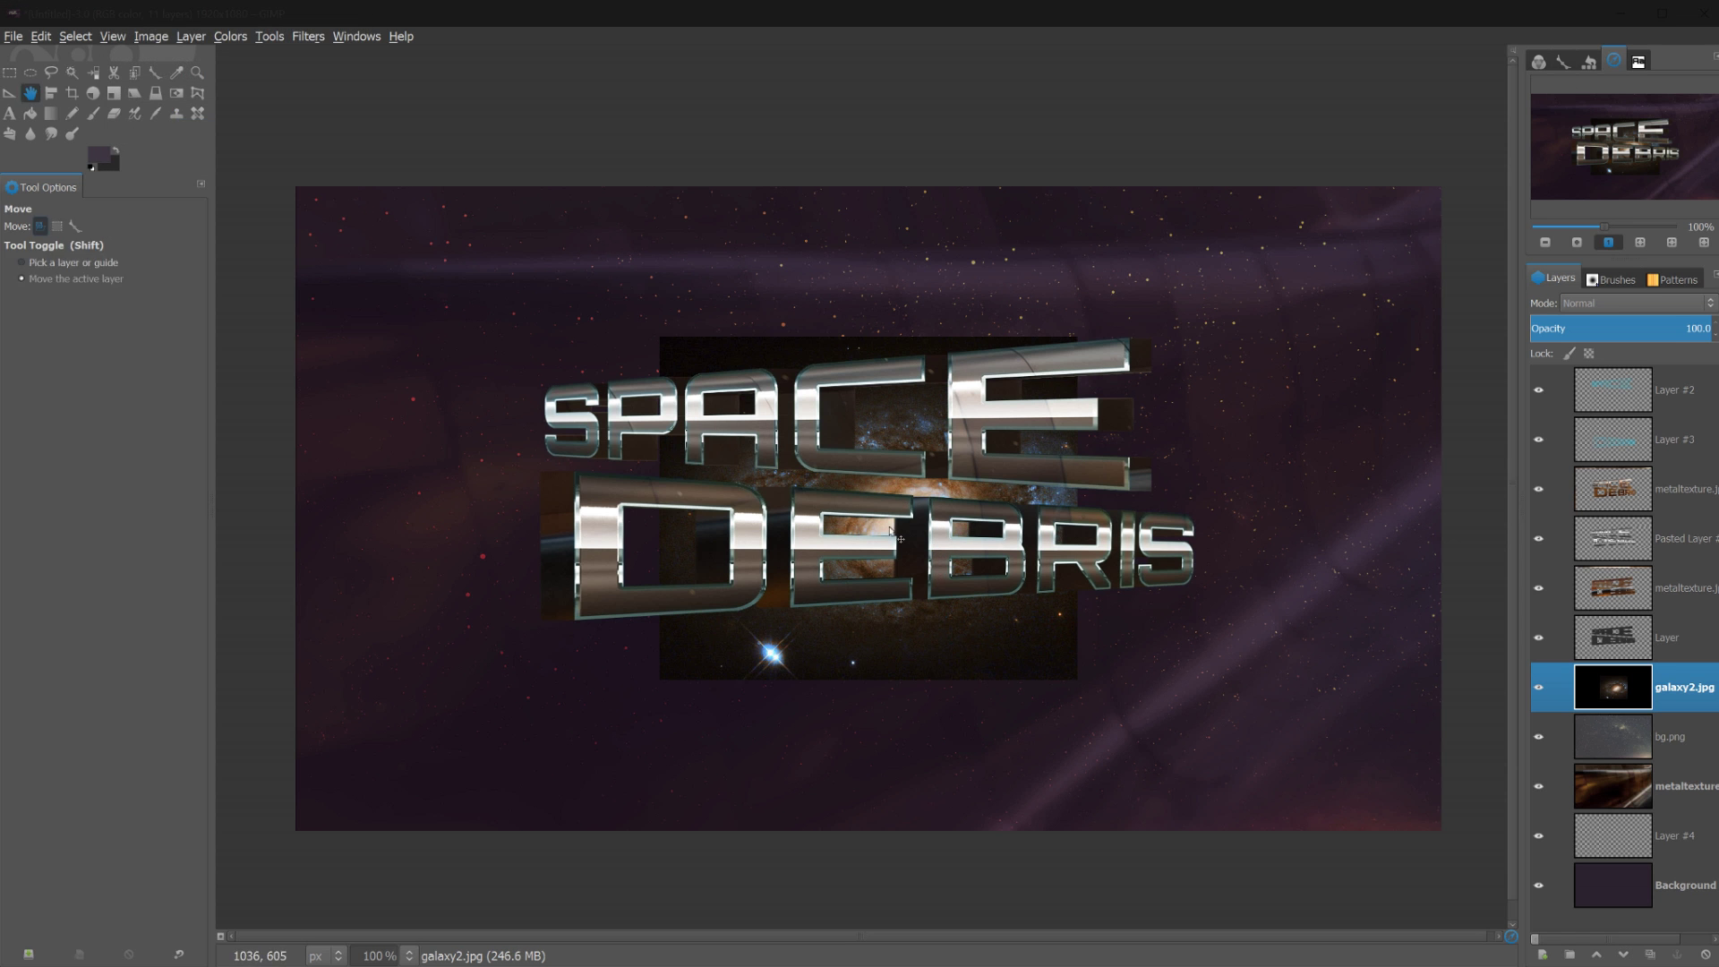
{"action": "left_click_drag", "start_coordinate": [887, 528], "coordinate": [556, 414]}
Try the Dodge blend mode on the galaxy layer and nudge it slightly up and left
{"action": "left_click", "coordinate": [1619, 305]}
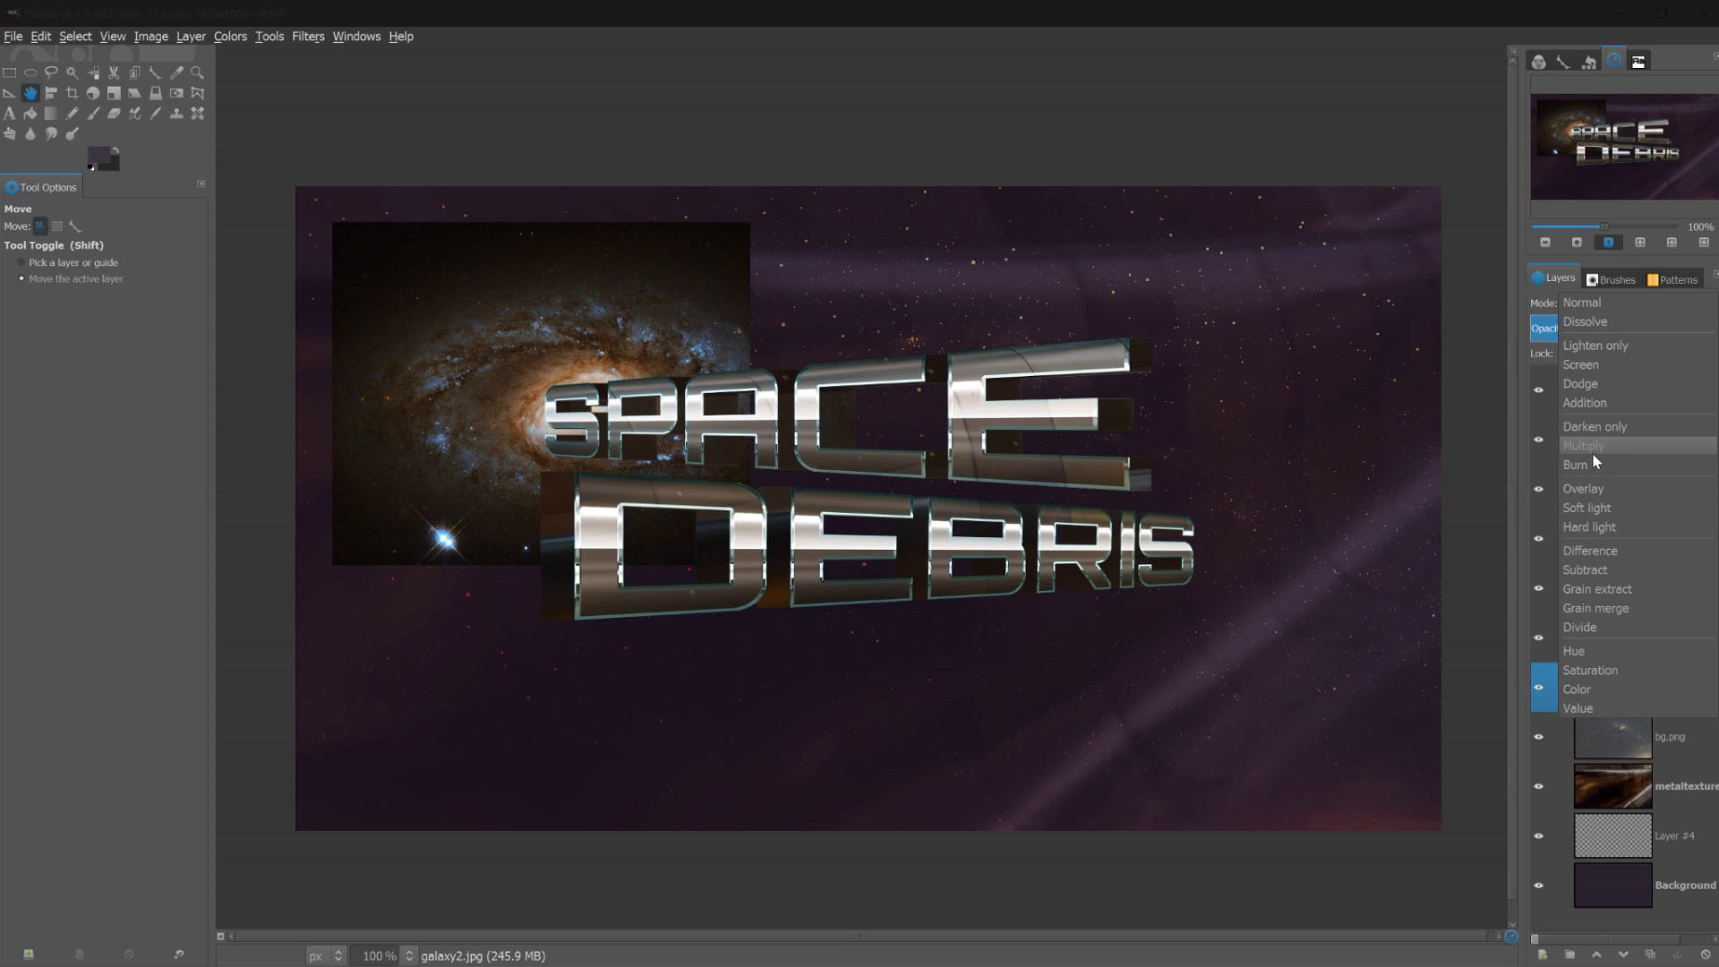
{"action": "left_click", "coordinate": [1596, 385]}
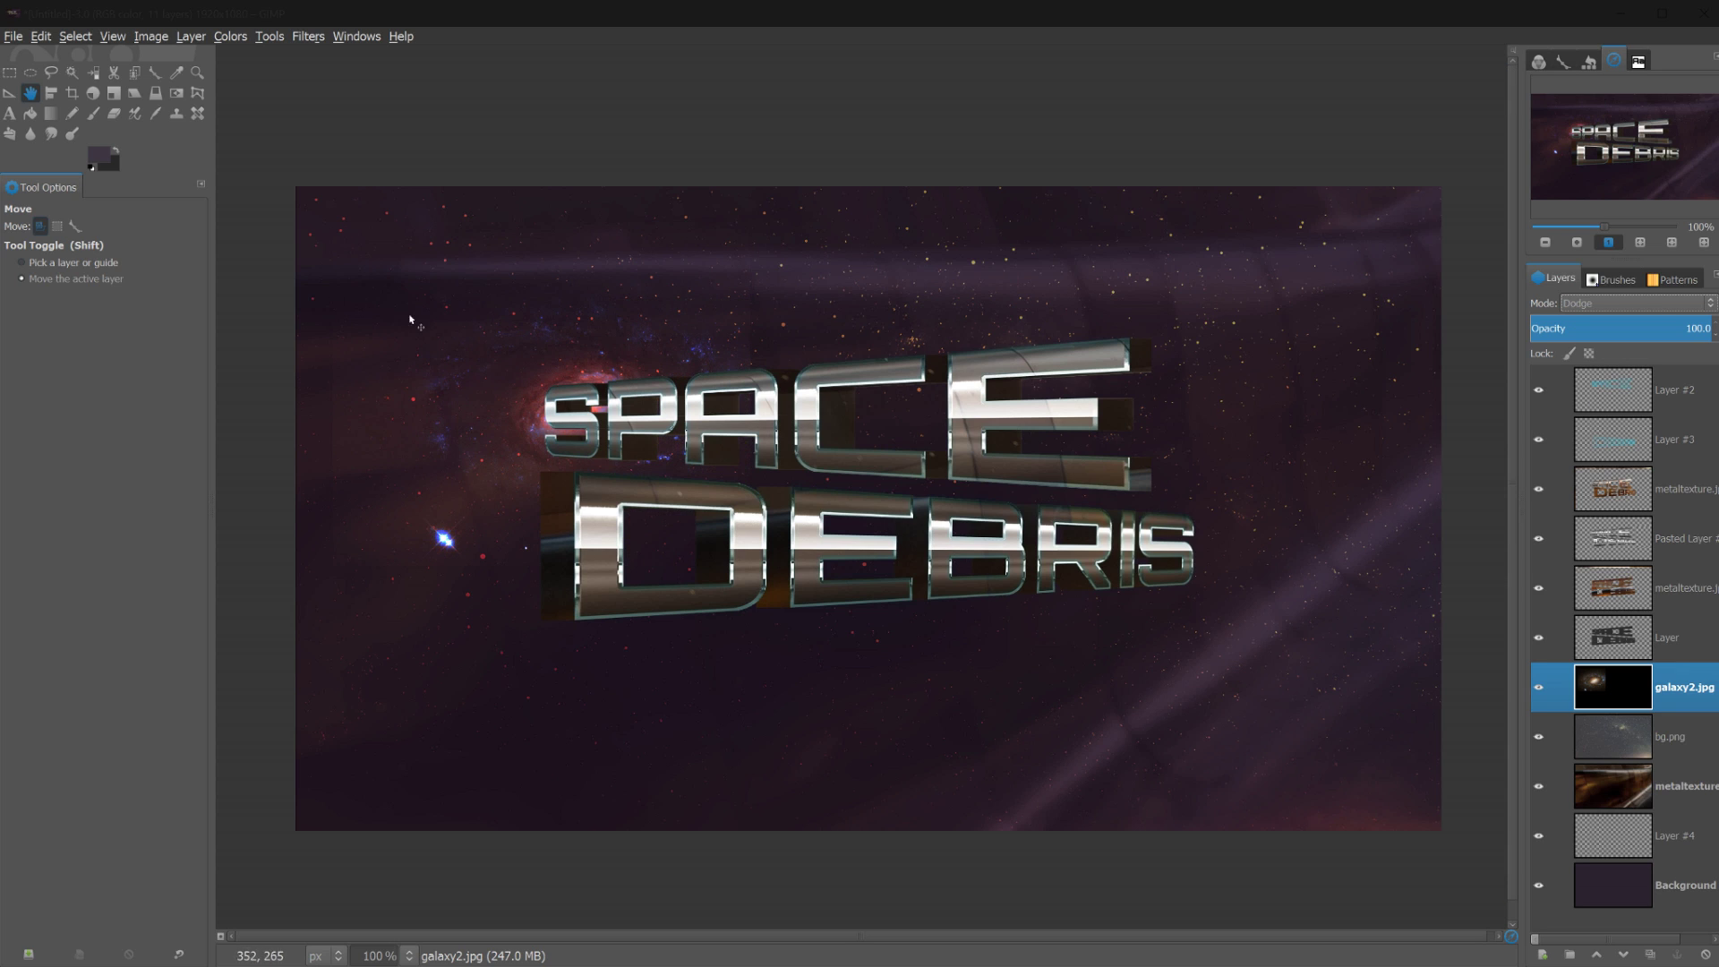
{"action": "left_click_drag", "start_coordinate": [521, 346], "coordinate": [509, 335]}
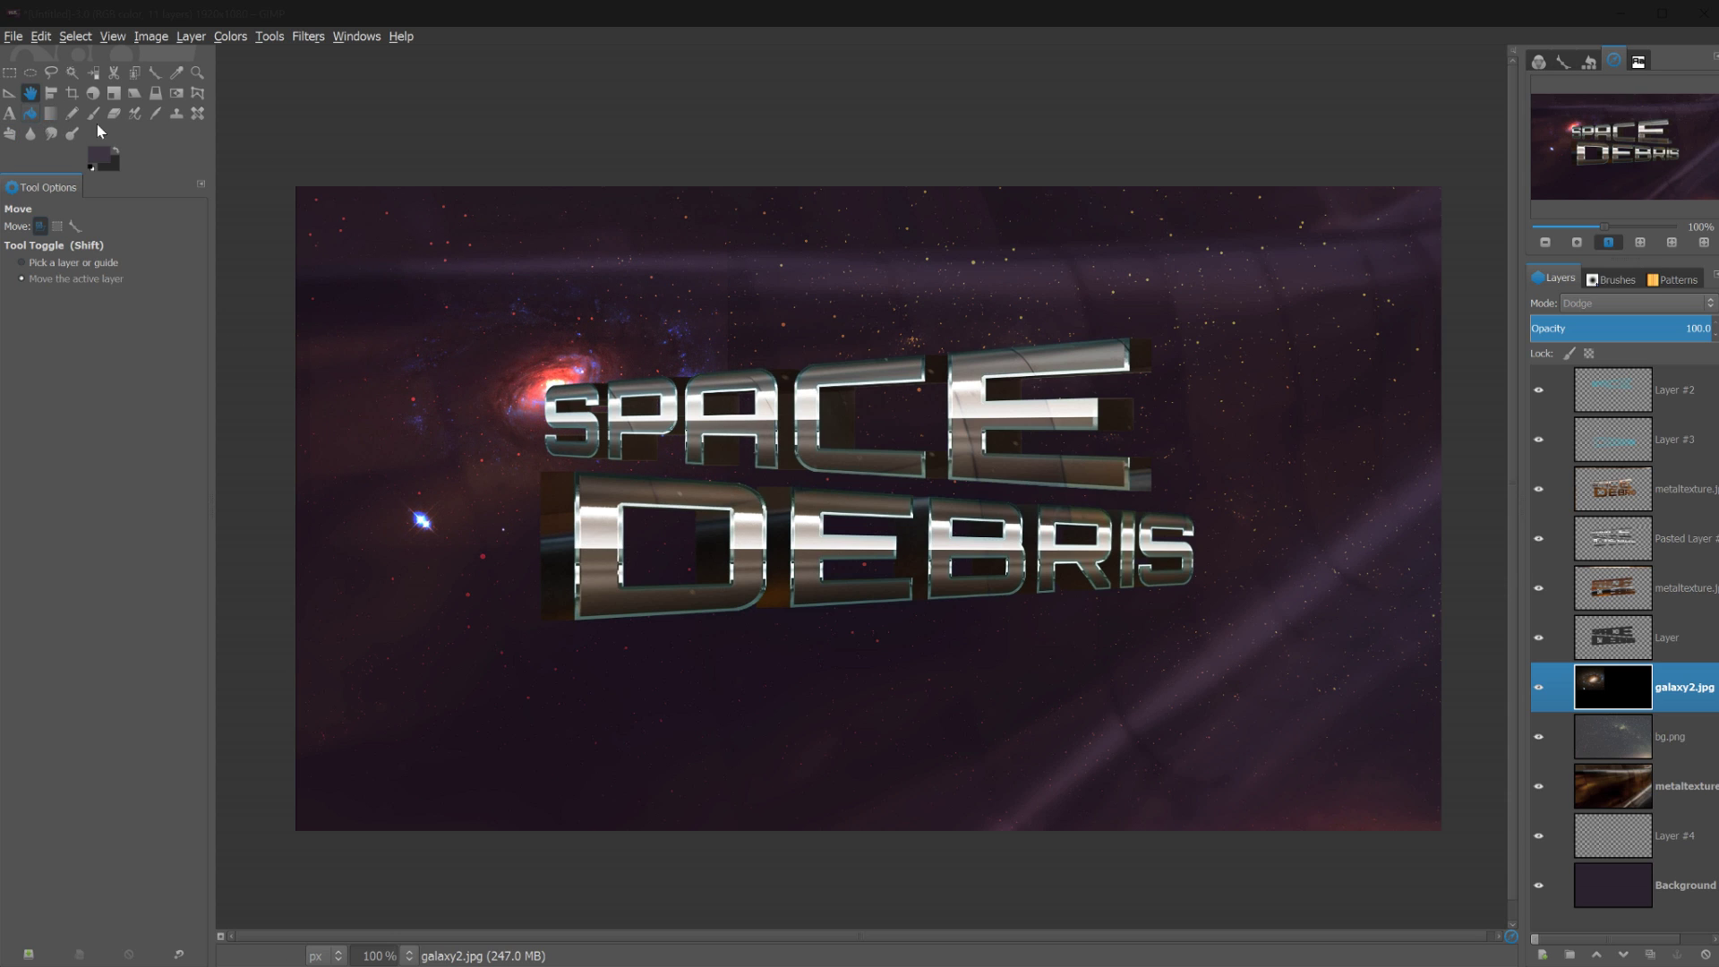
Try Overlay on the galaxy layer, set its blend mode to Addition instead, and nudge the image slightly down
{"action": "left_click", "coordinate": [1604, 305]}
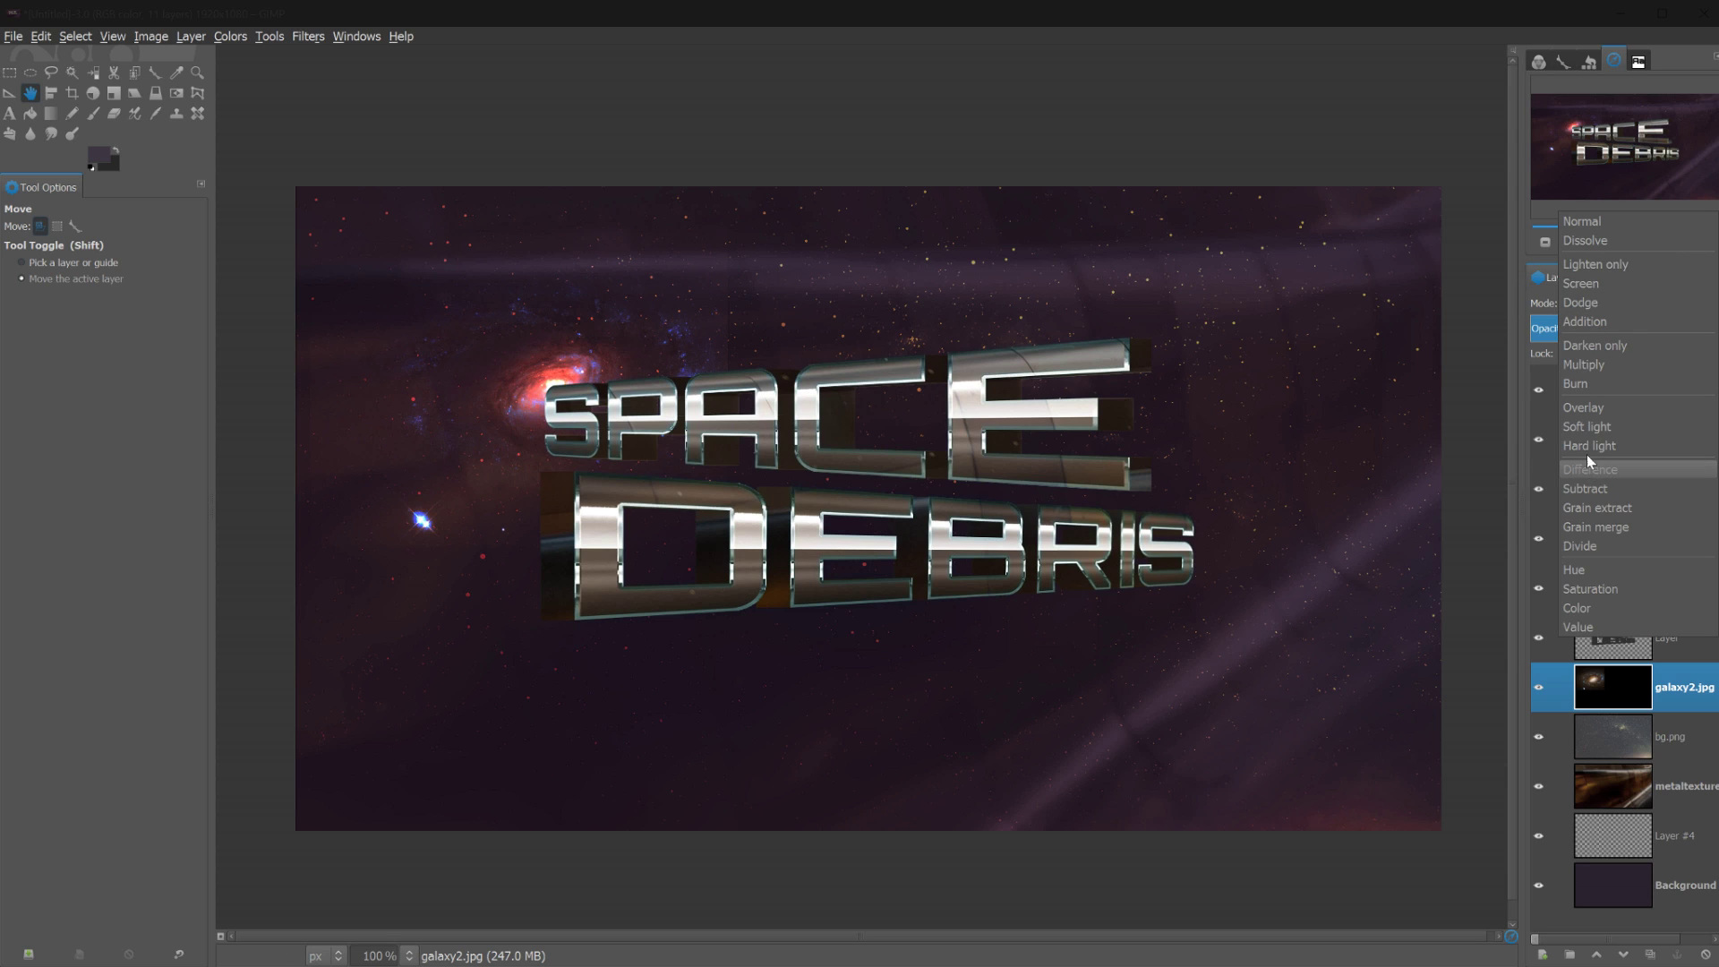
{"action": "left_click", "coordinate": [1602, 406]}
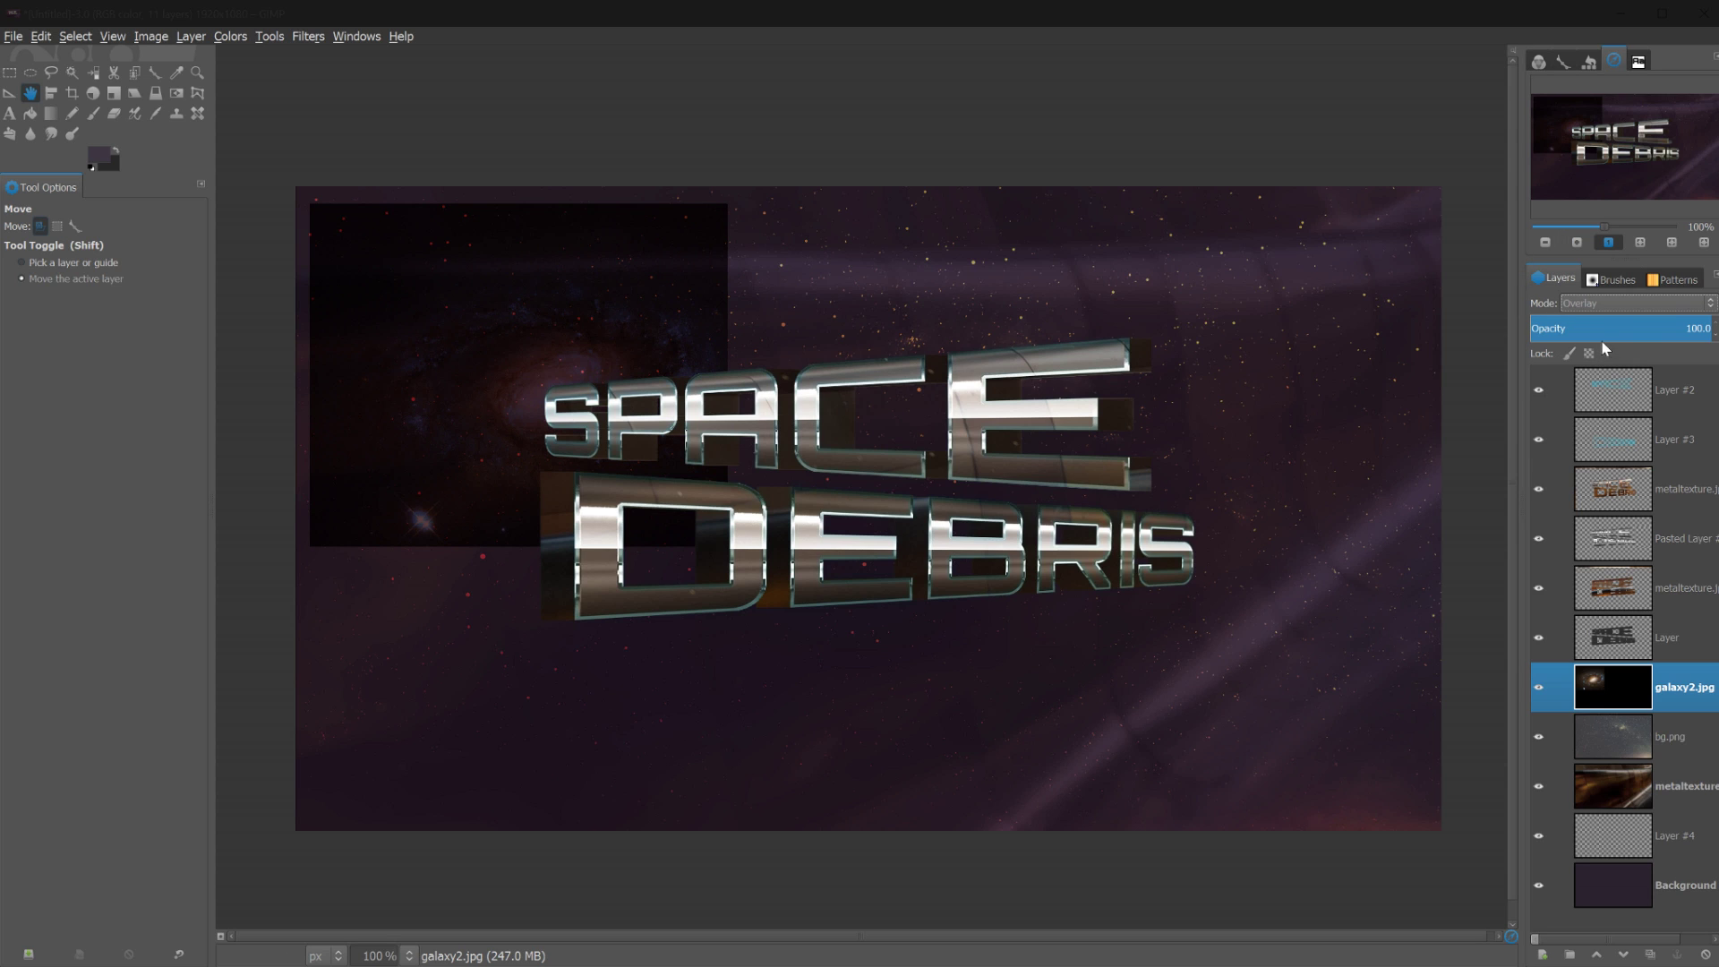
{"action": "left_click", "coordinate": [1613, 302]}
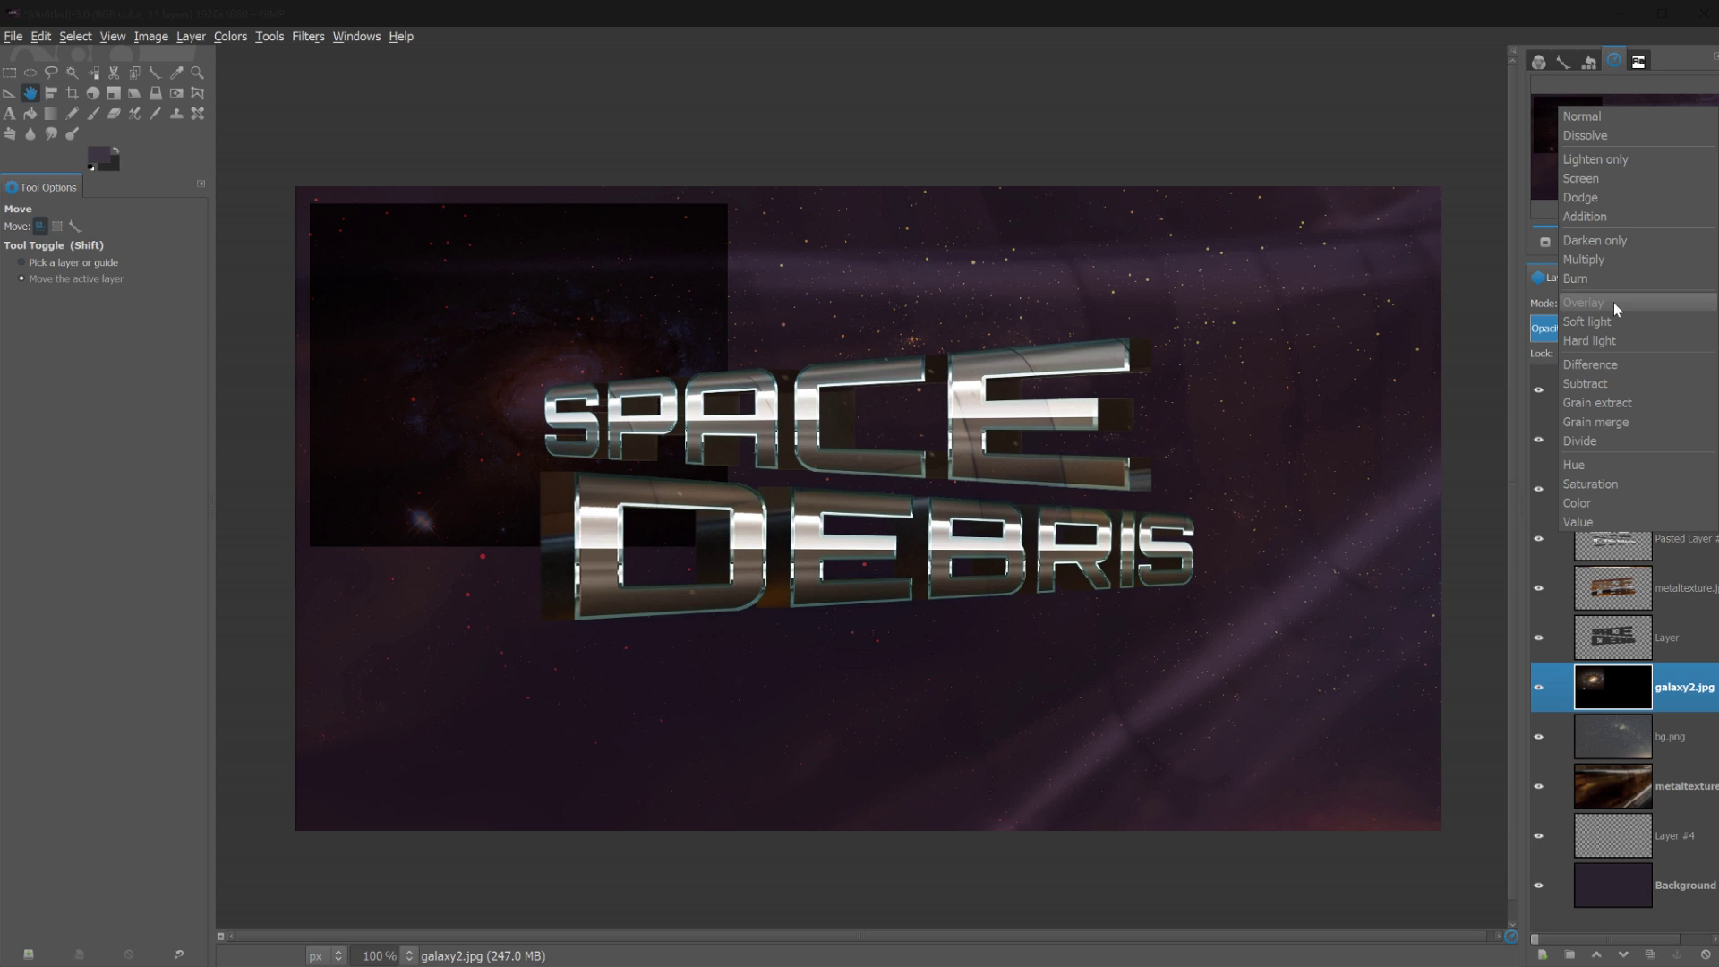
{"action": "left_click", "coordinate": [1611, 218]}
{"action": "left_click_drag", "start_coordinate": [651, 340], "coordinate": [646, 344]}
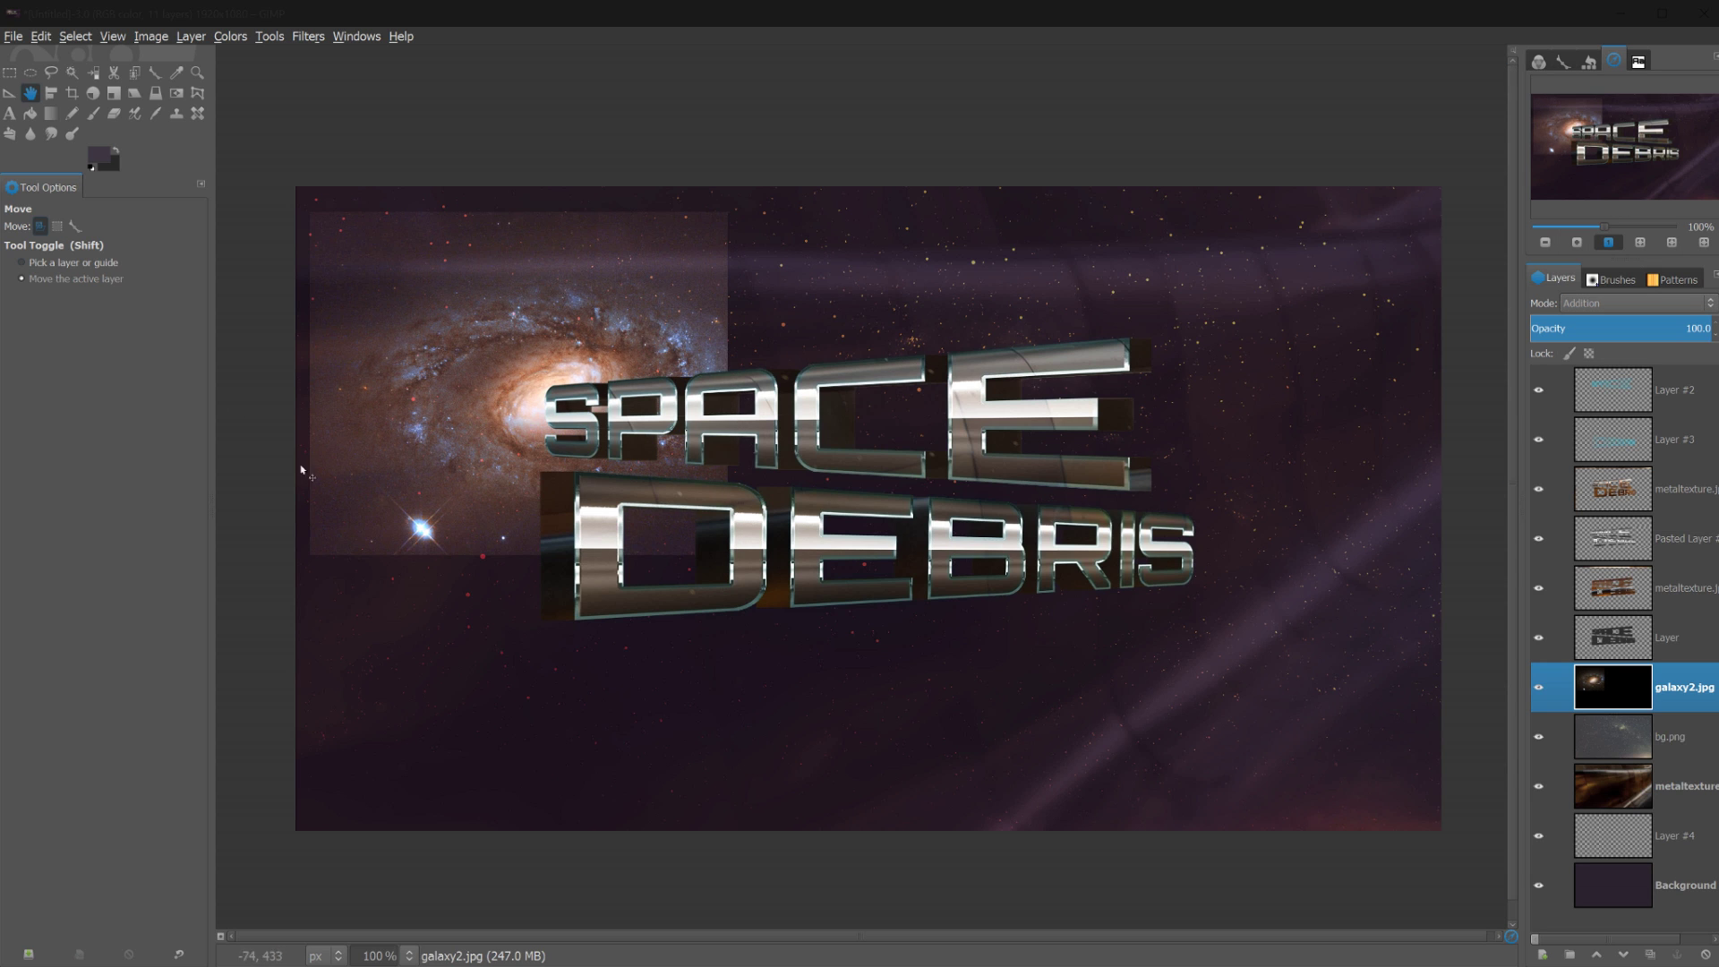
Set the galaxy layer's blend mode to Dodge and nudge the image slightly up and right
{"action": "left_click", "coordinate": [1613, 303]}
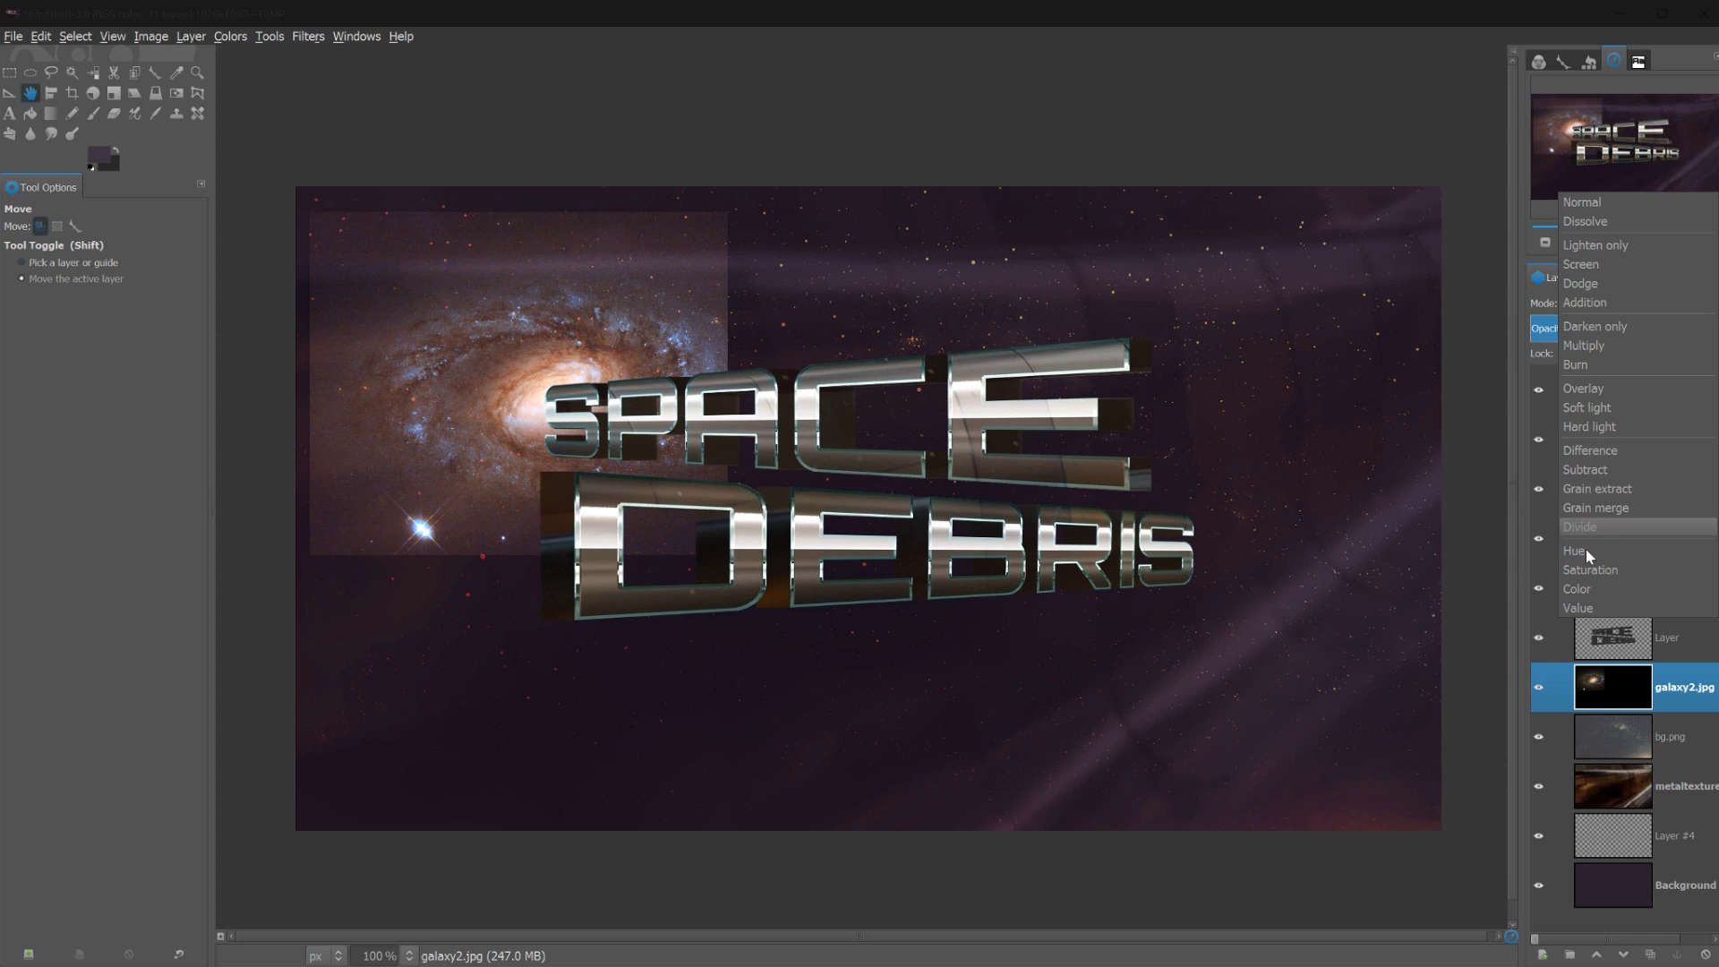
{"action": "left_click", "coordinate": [1584, 284]}
{"action": "left_click_drag", "start_coordinate": [584, 354], "coordinate": [587, 351]}
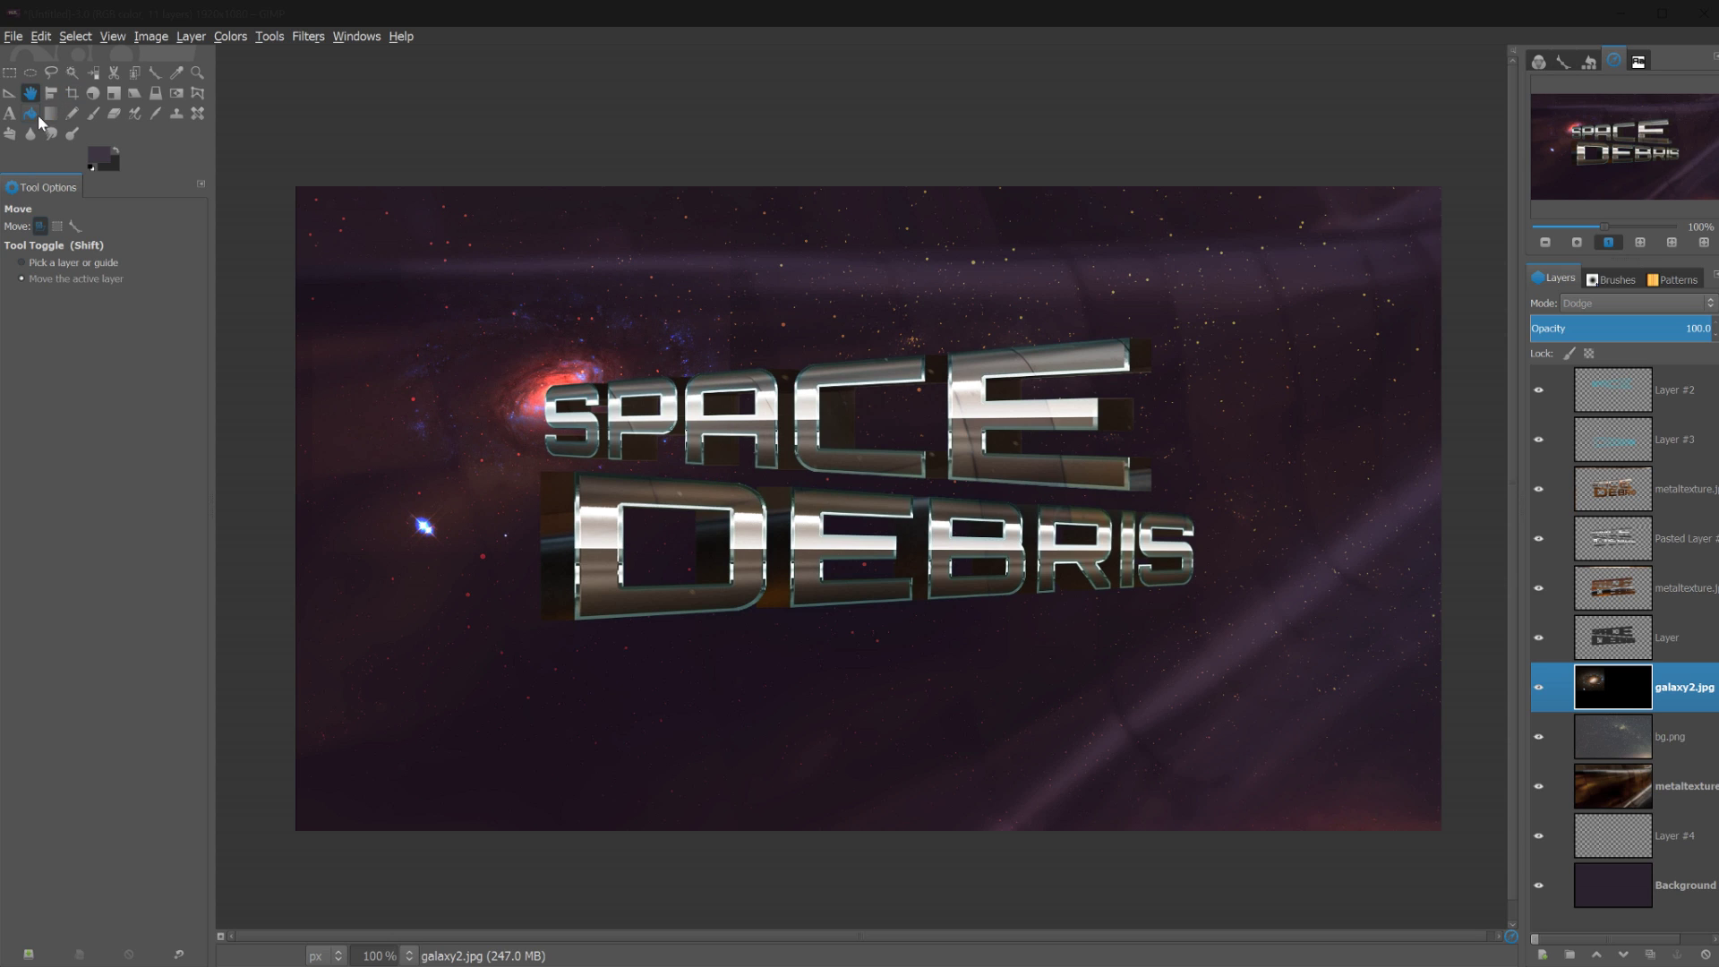
Add an alpha channel to the galaxy2.jpg layer and softly erase its visible rectangular edges with the Eraser
{"action": "left_click", "coordinate": [113, 114]}
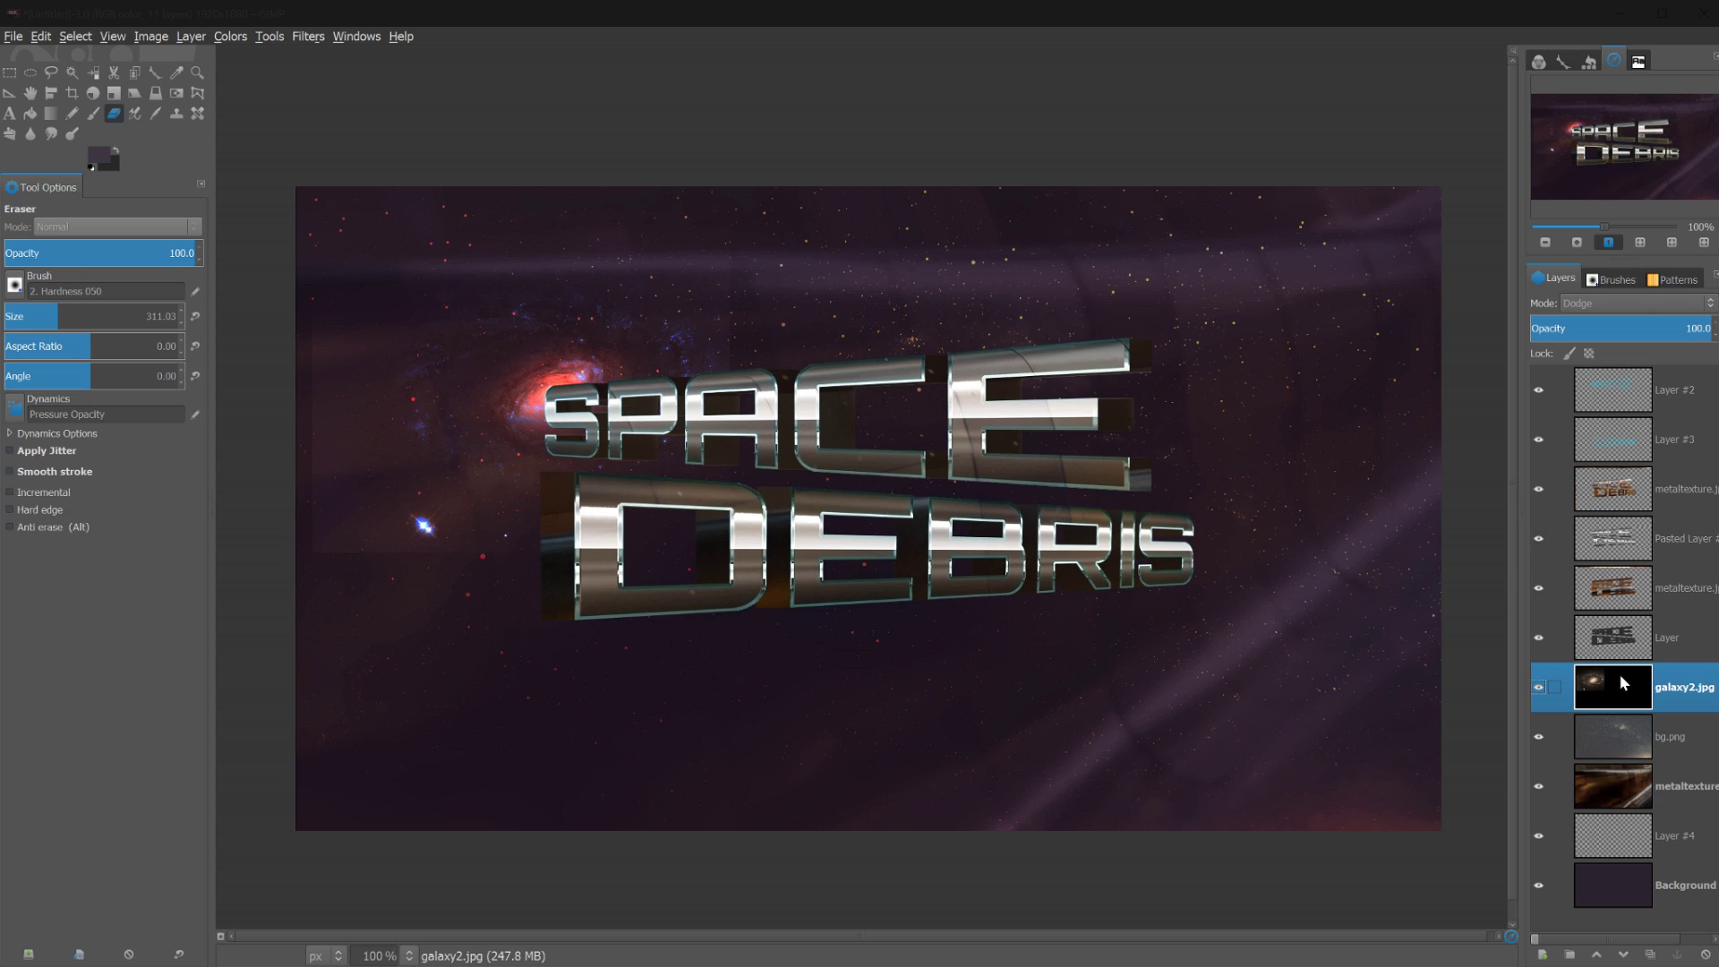
{"action": "right_click", "coordinate": [1650, 686]}
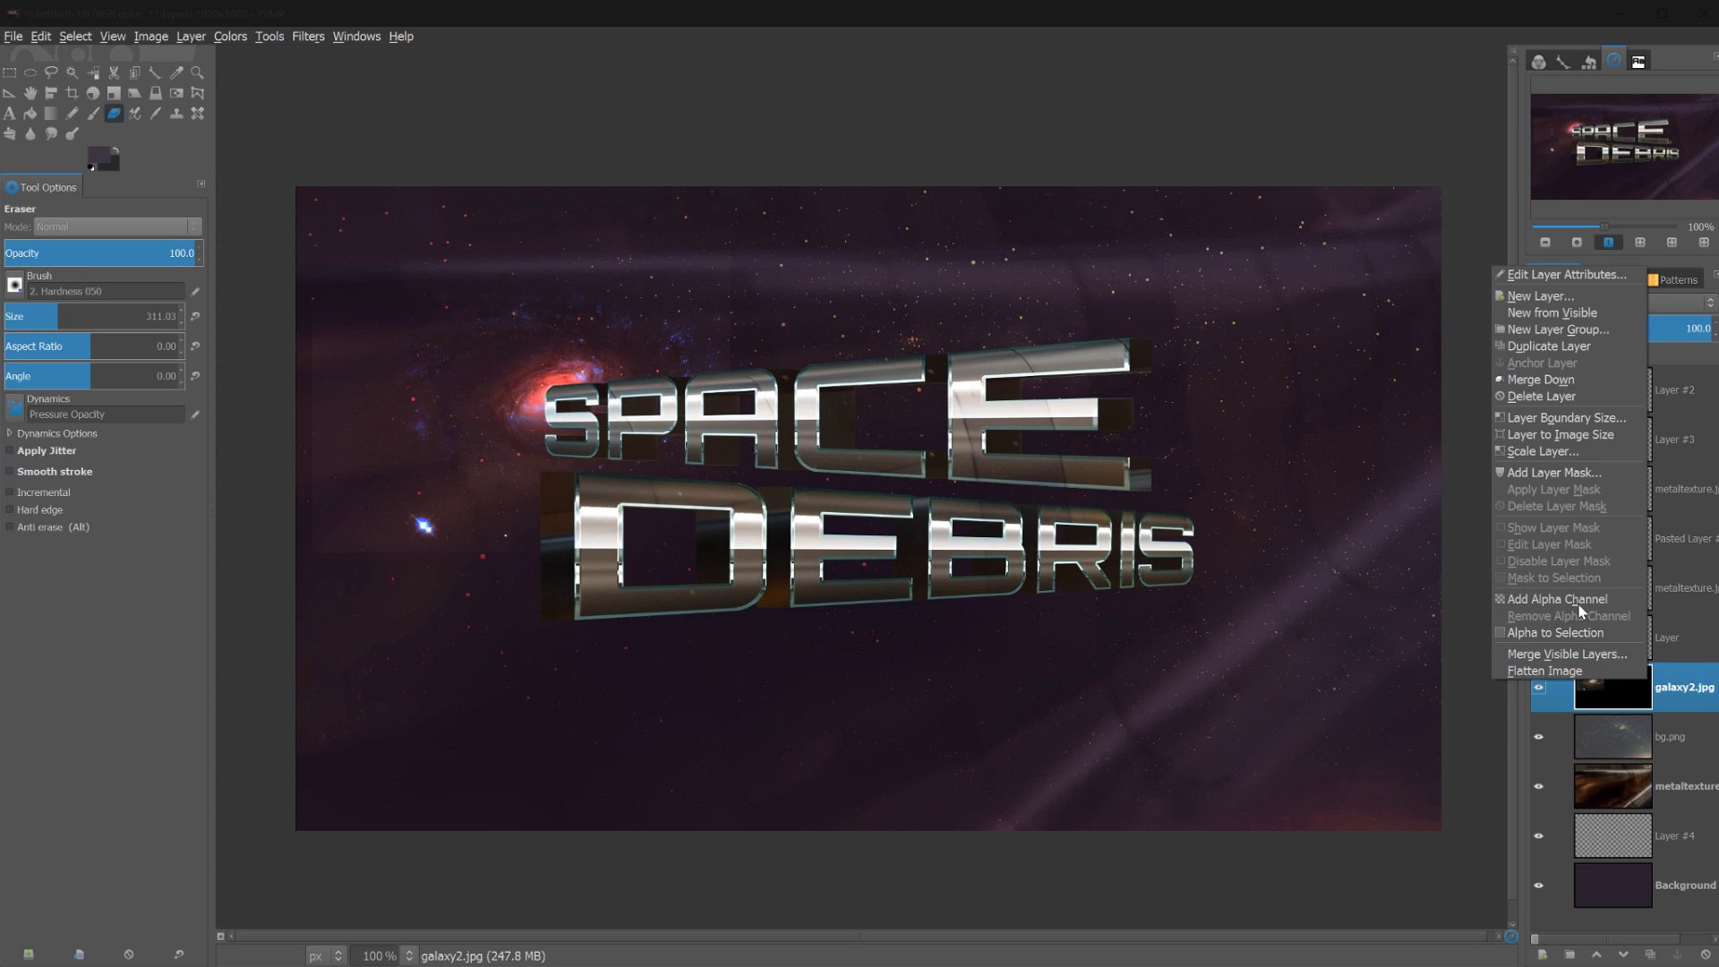
{"action": "left_click", "coordinate": [1615, 686]}
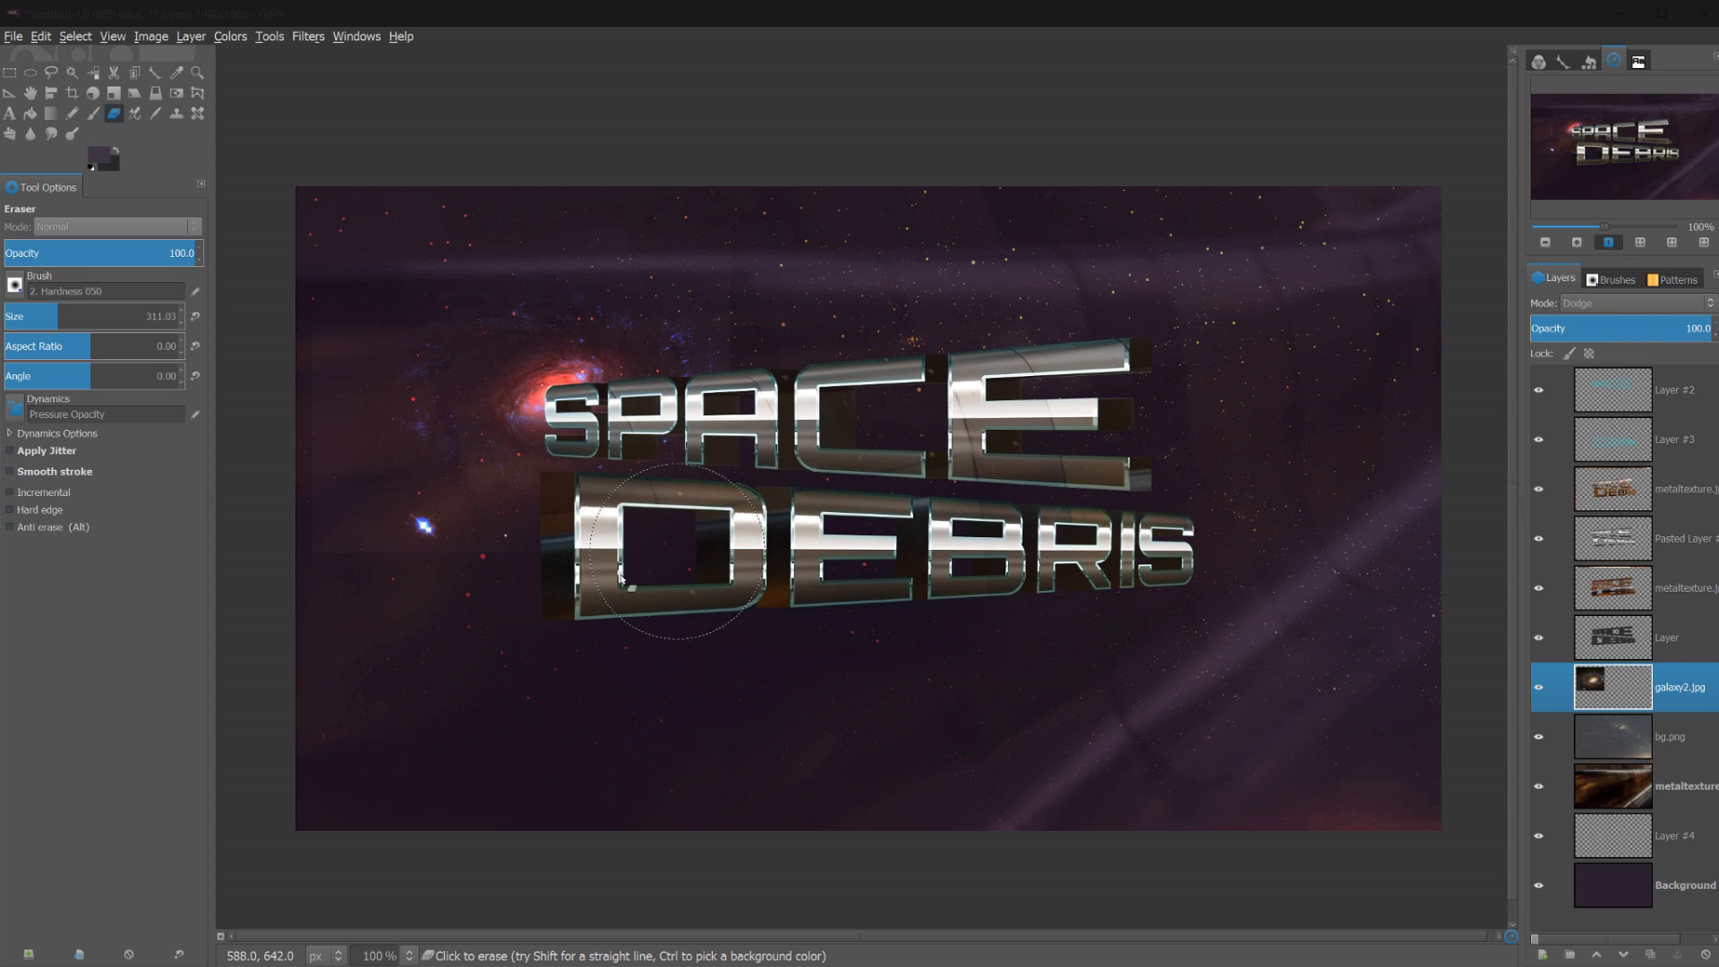
{"action": "left_click_drag", "start_coordinate": [403, 575], "coordinate": [285, 398]}
{"action": "left_click", "coordinate": [152, 36]}
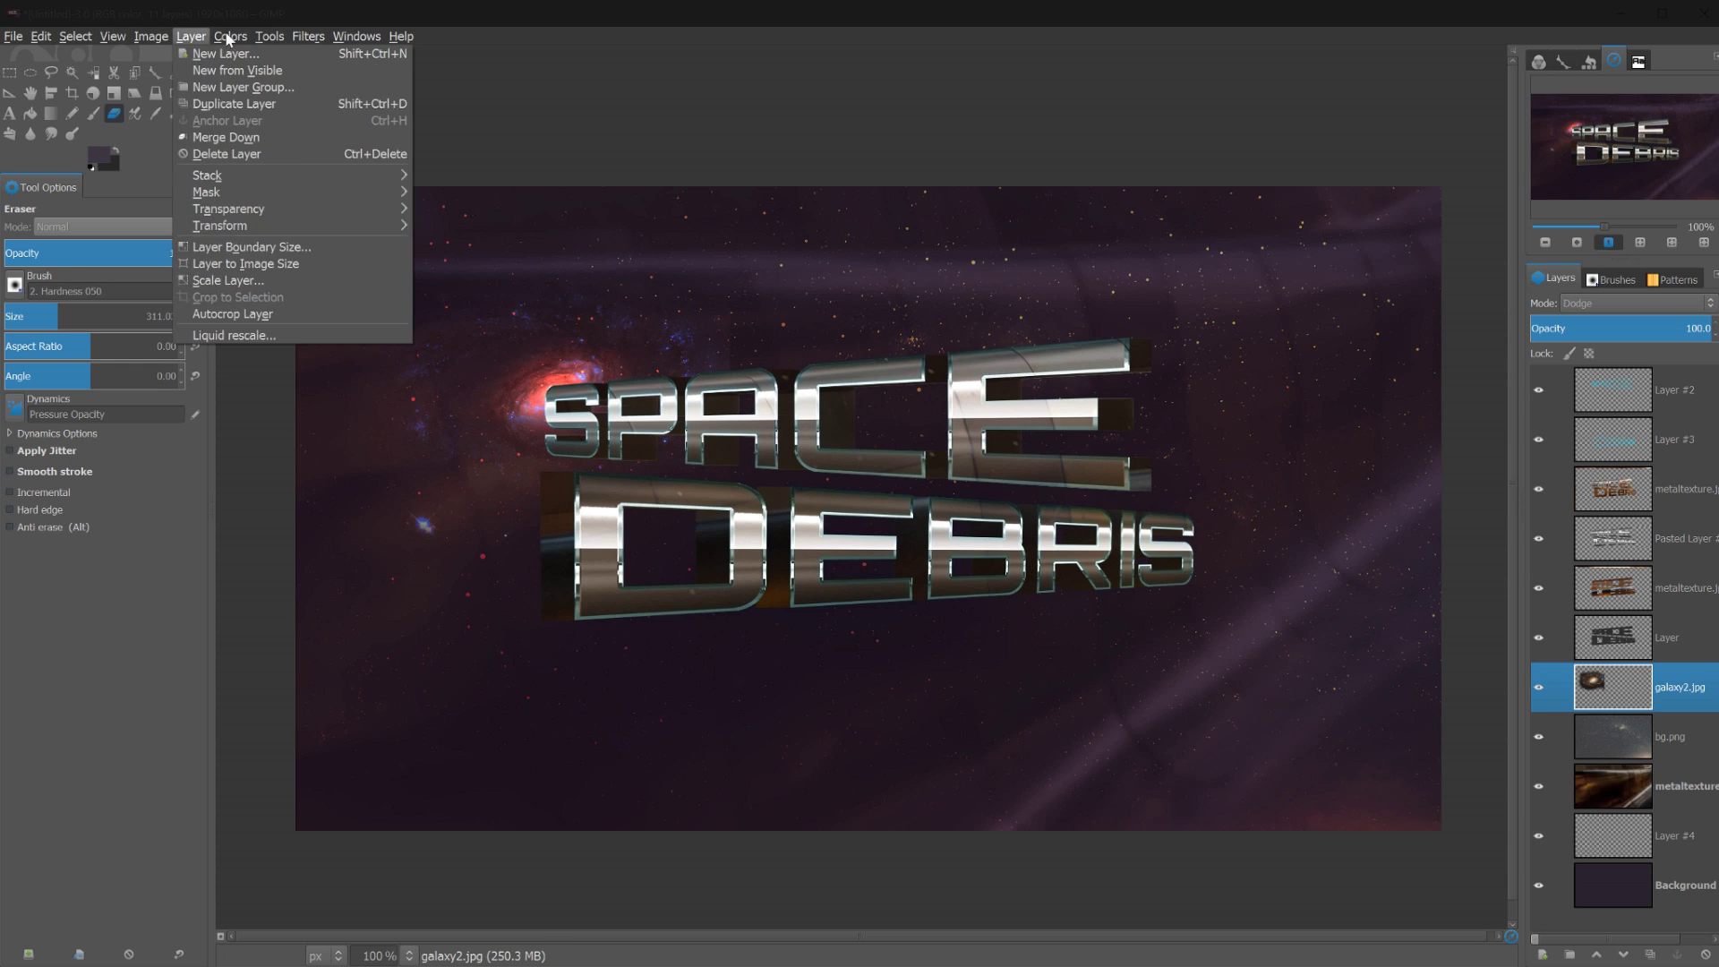
{"action": "mouse_move", "coordinate": [230, 37]}
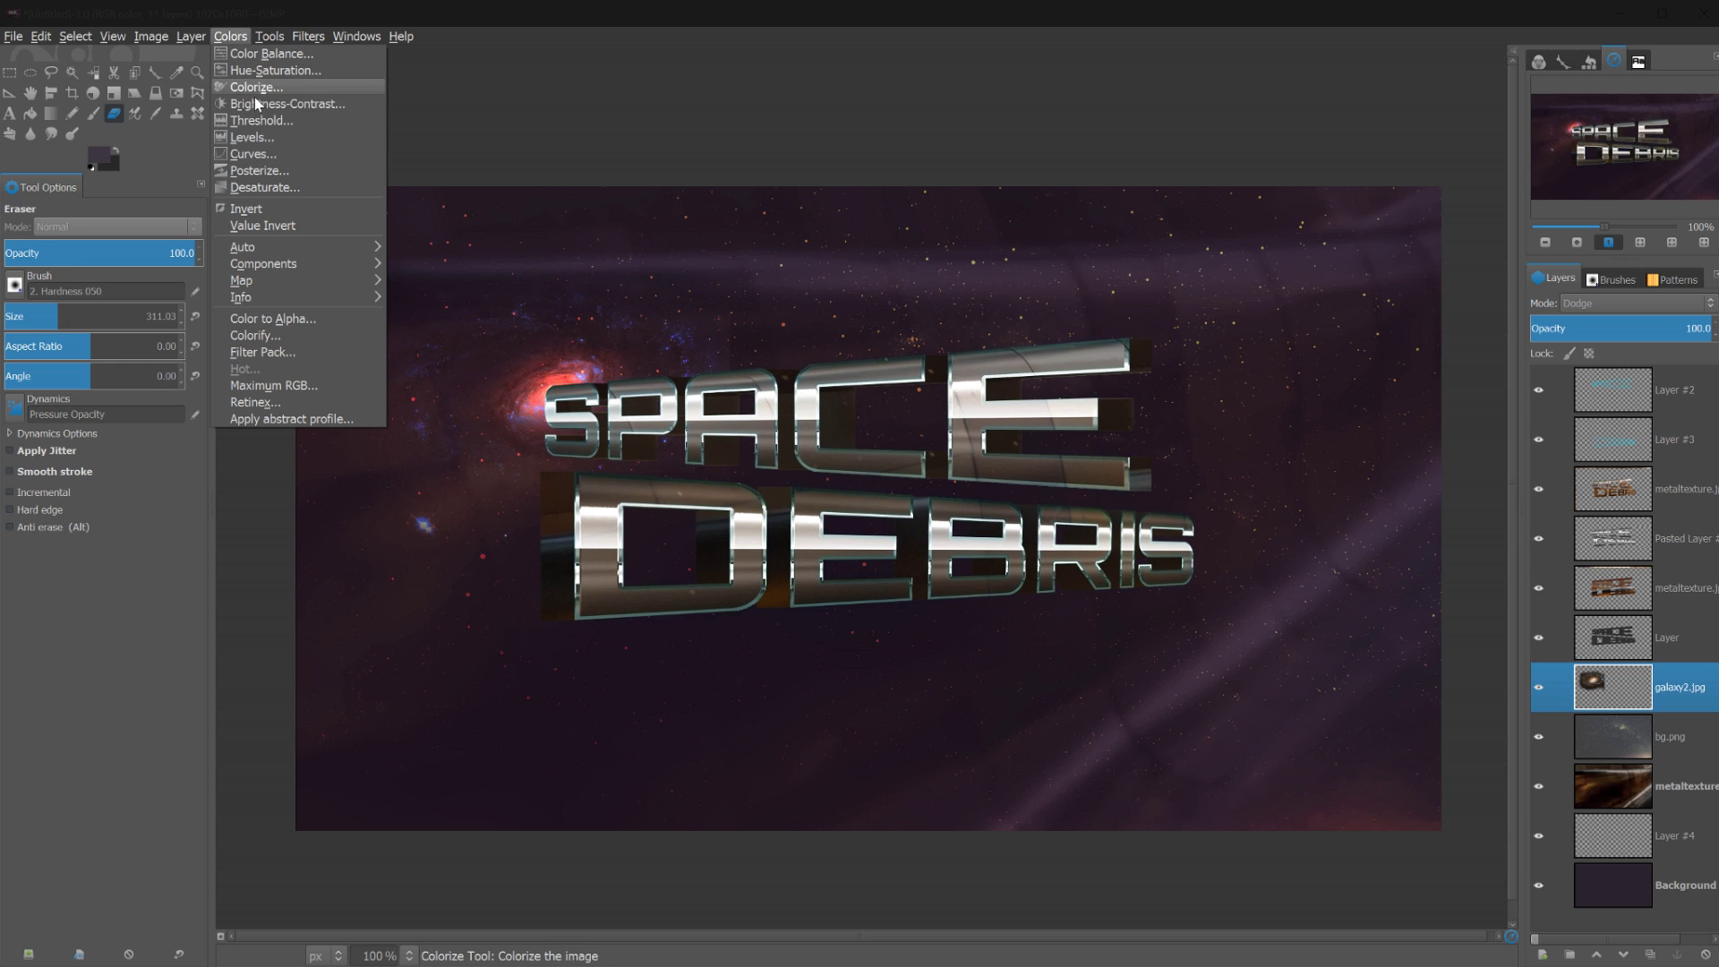
{"action": "left_click", "coordinate": [262, 187]}
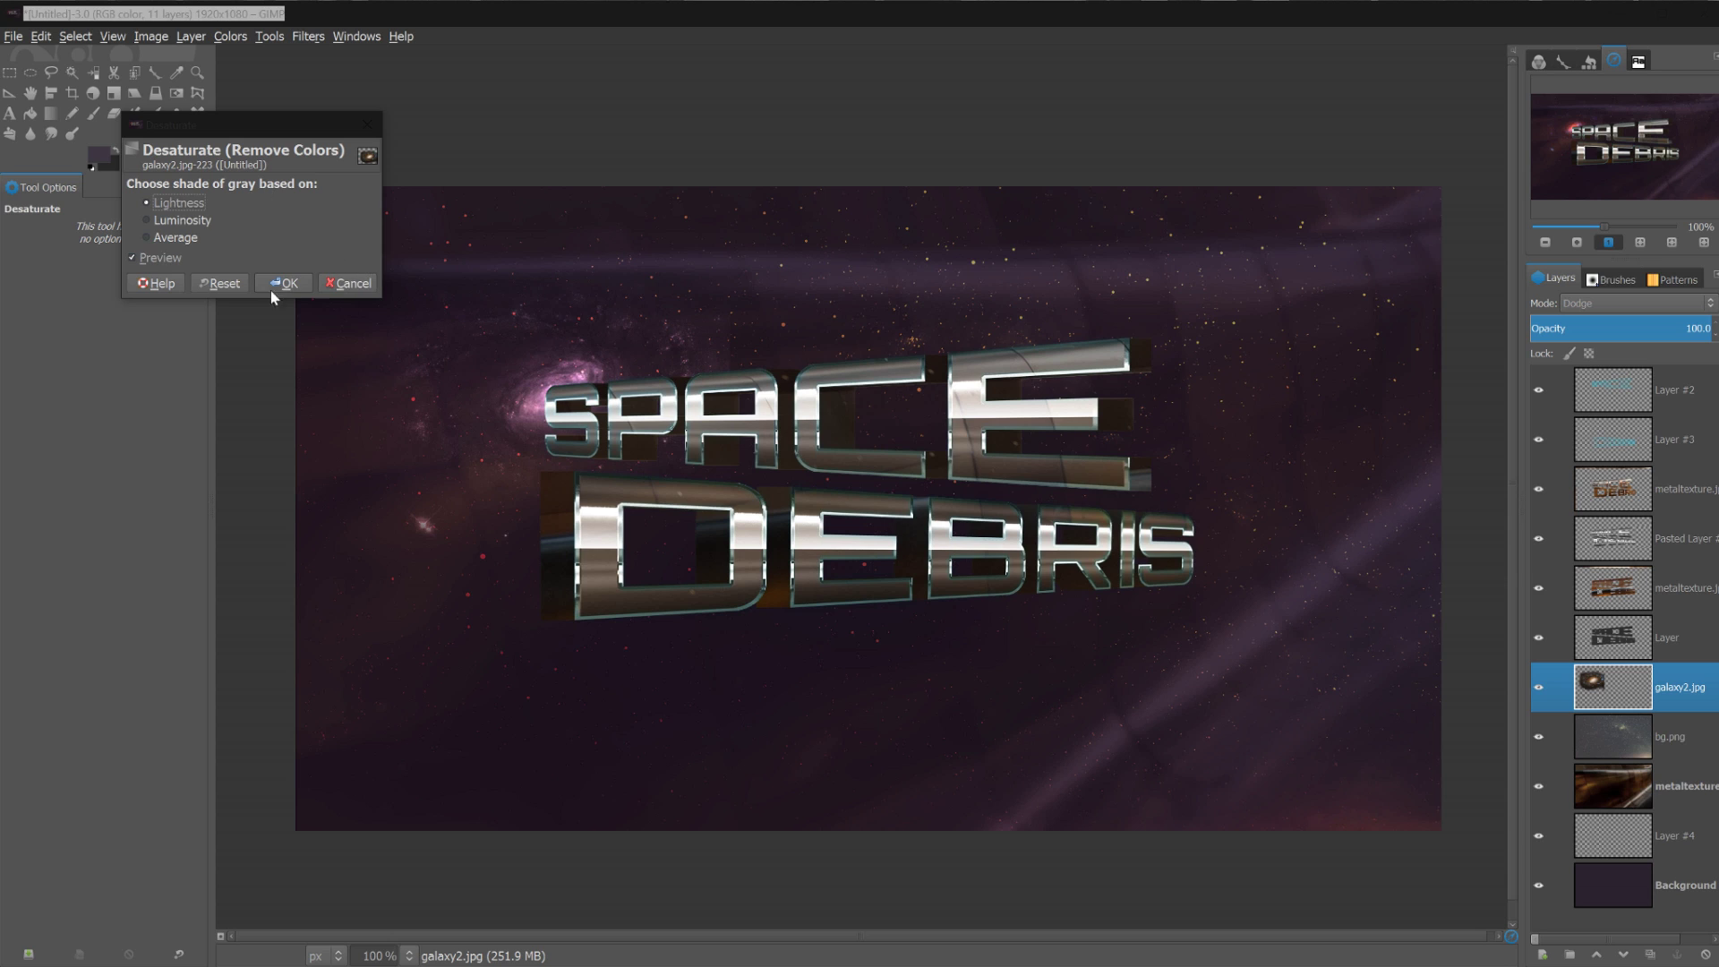
{"action": "left_click", "coordinate": [338, 284]}
Adjust the galaxy layer with Hue-Saturation, setting lightness to 8 and saturation to -66
{"action": "left_click", "coordinate": [238, 37]}
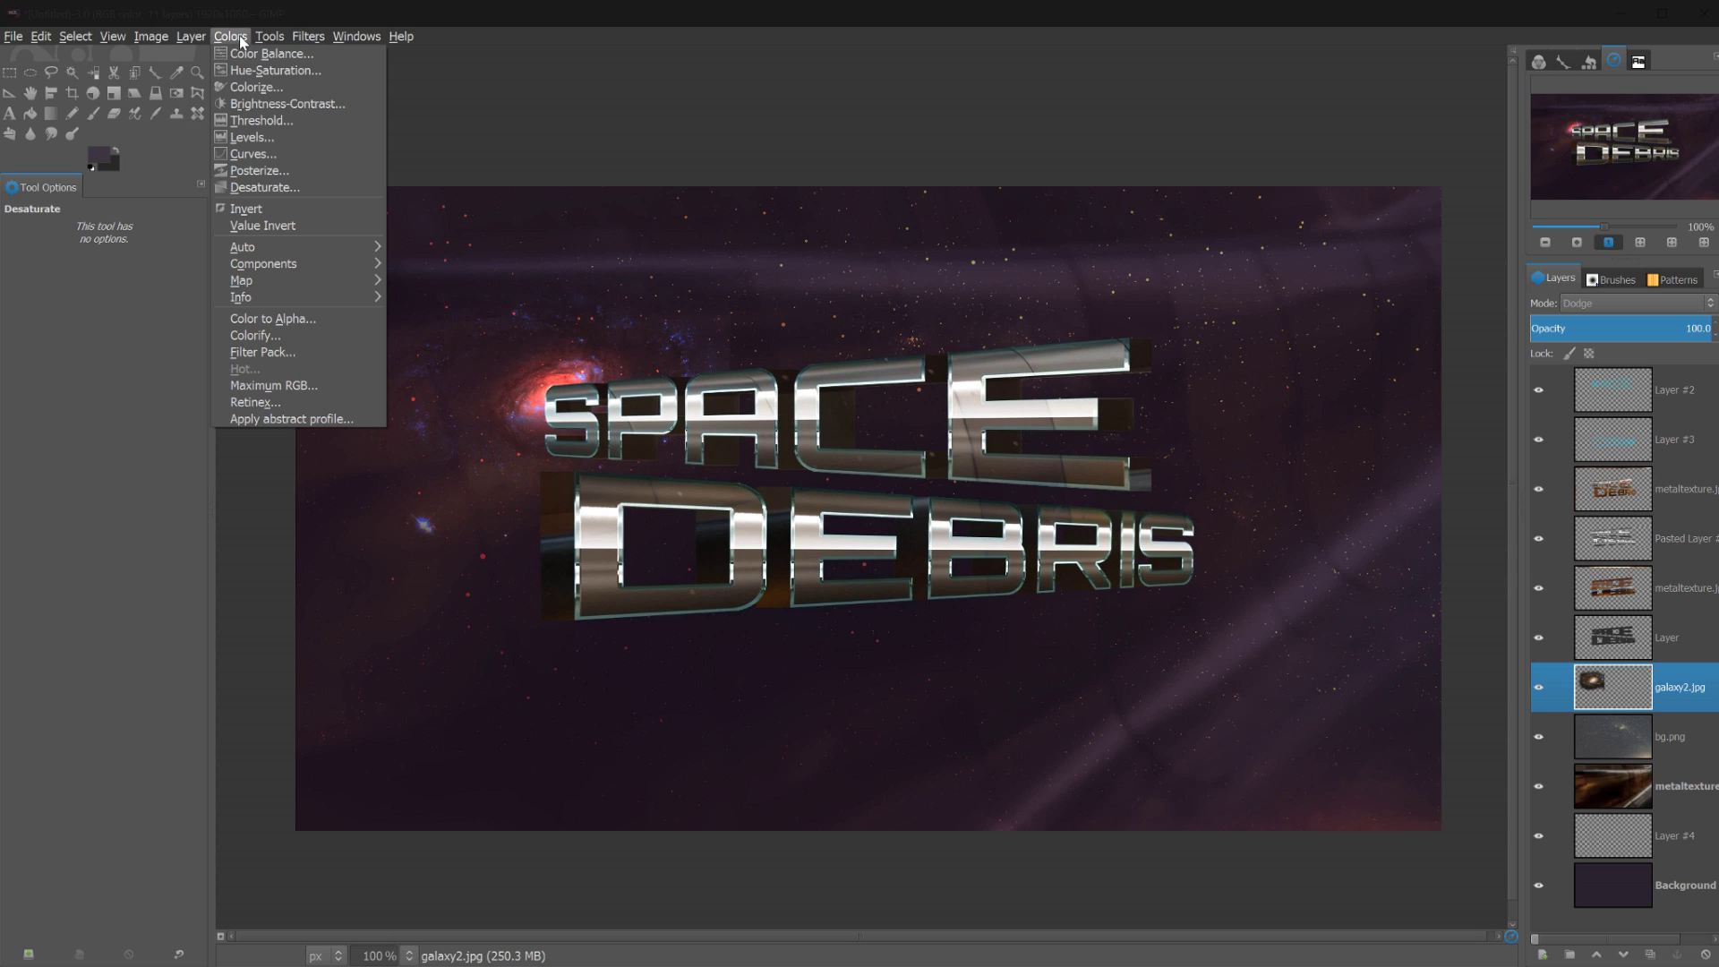
{"action": "left_click", "coordinate": [250, 60]}
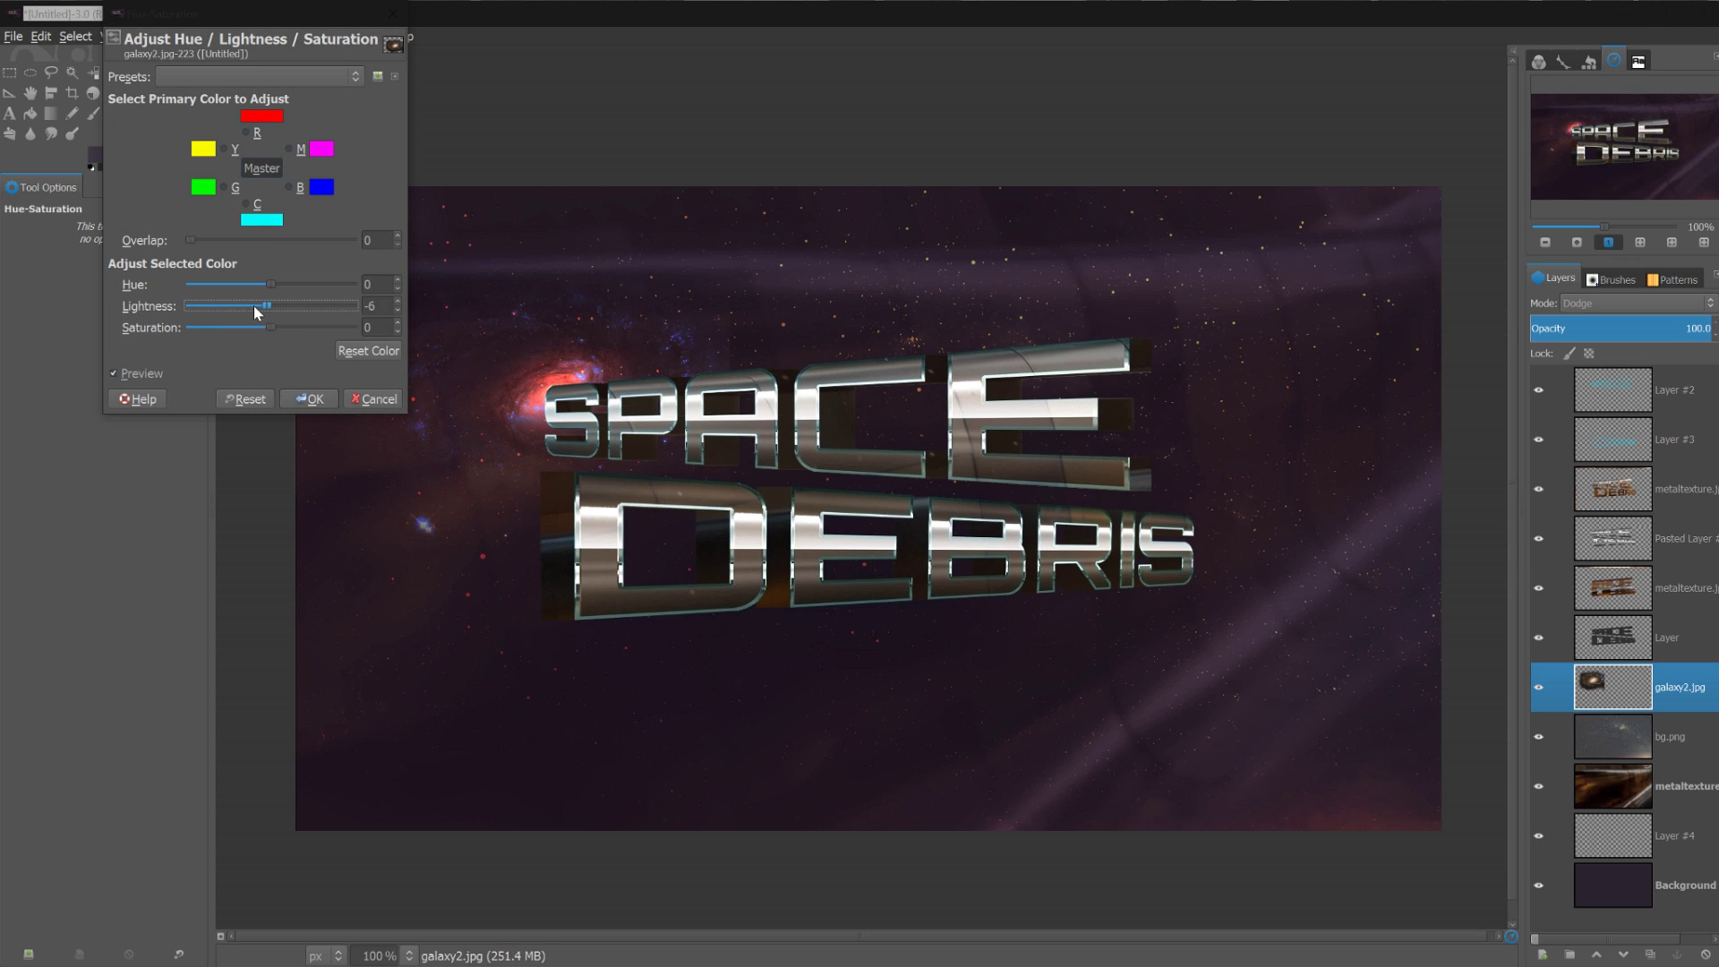
{"action": "left_click_drag", "start_coordinate": [255, 305], "coordinate": [220, 330]}
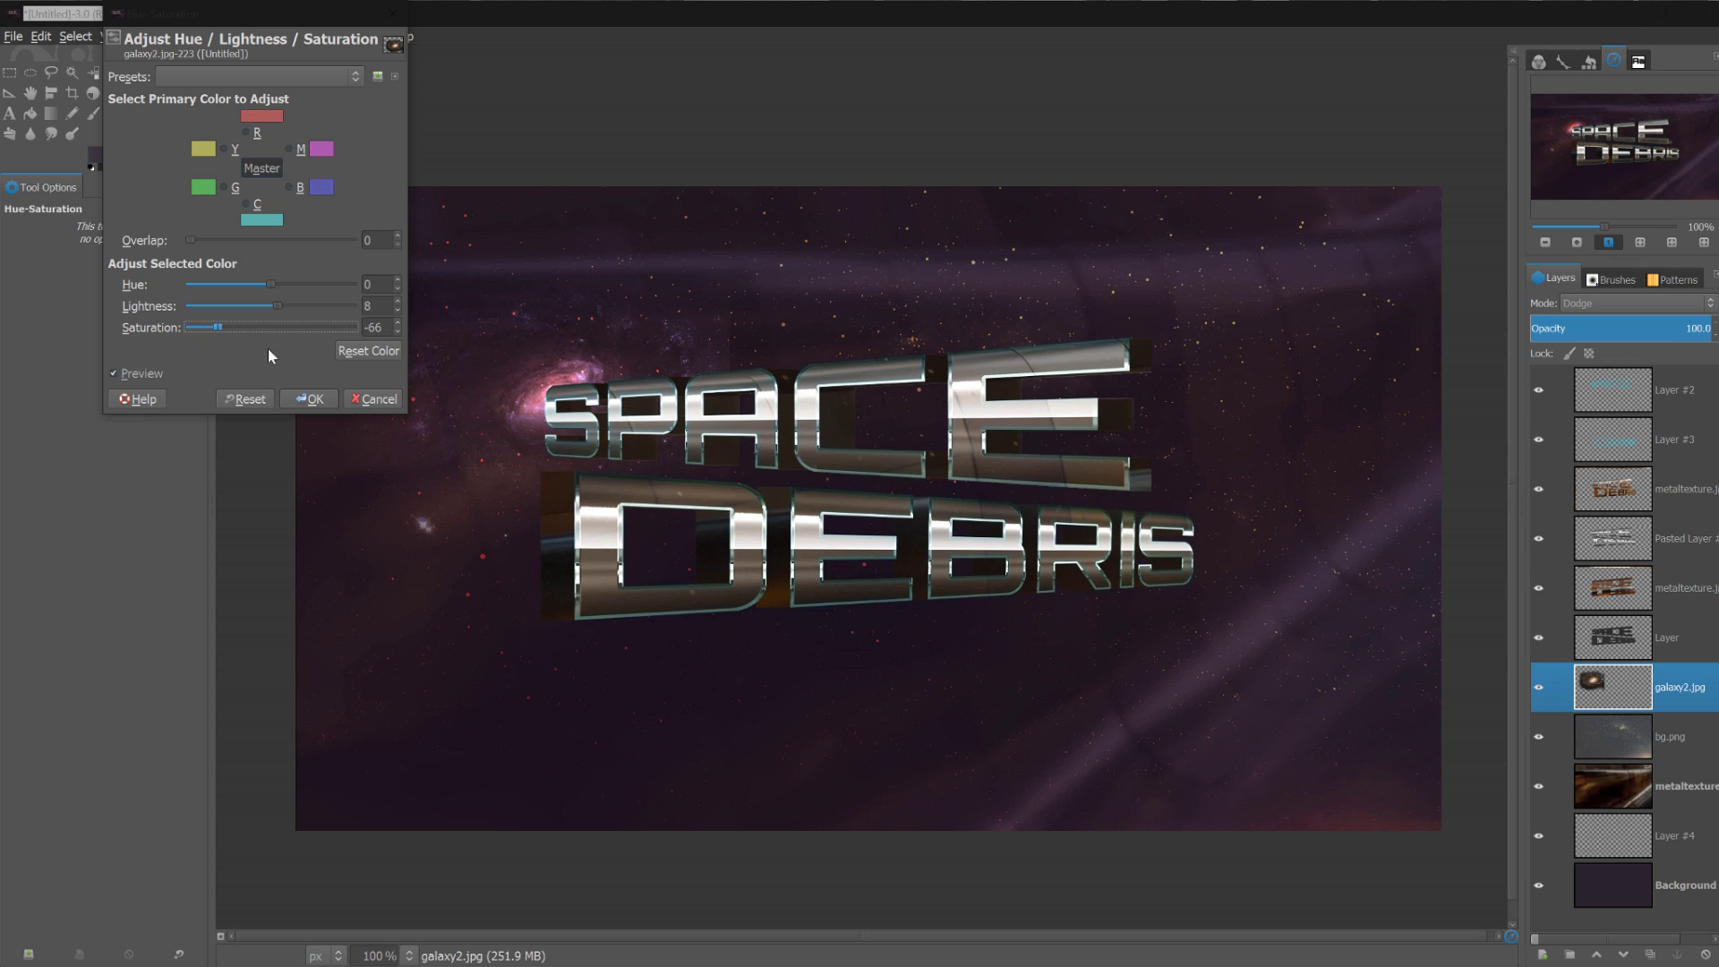
{"action": "left_click", "coordinate": [308, 400]}
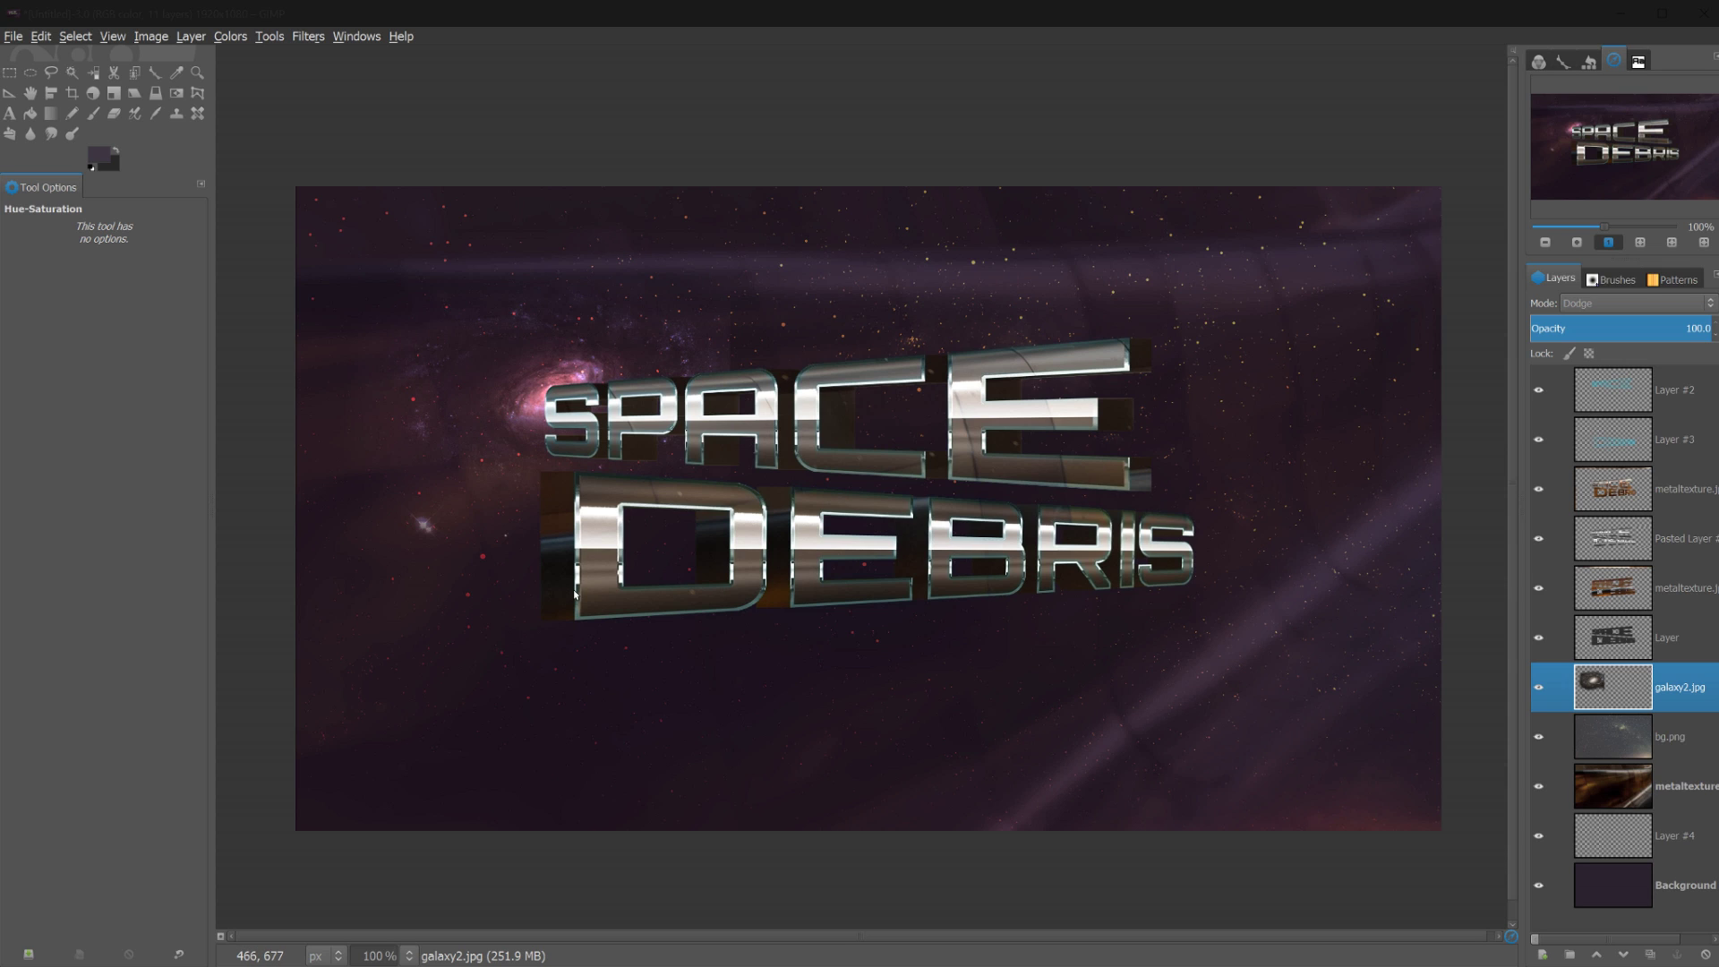
Import pillars.jpg from the SPACESTOCKS folder as a new layer above the galaxy
{"action": "left_click", "coordinate": [15, 37]}
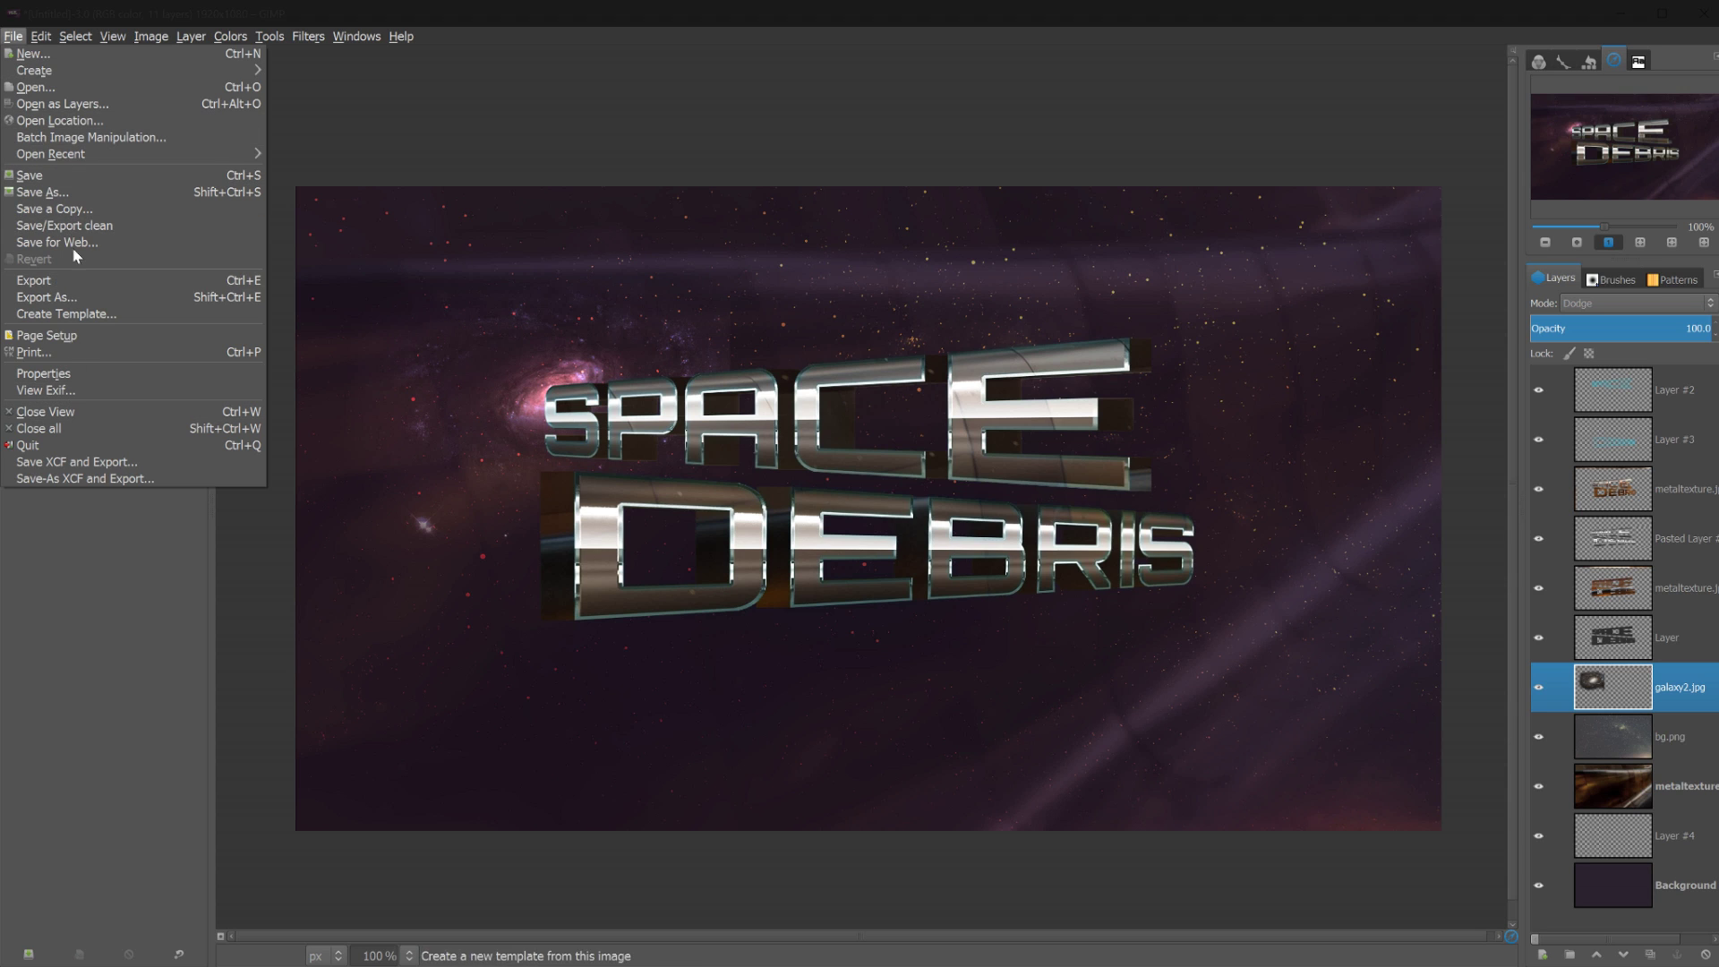
{"action": "left_click", "coordinate": [74, 106]}
{"action": "left_click", "coordinate": [571, 327]}
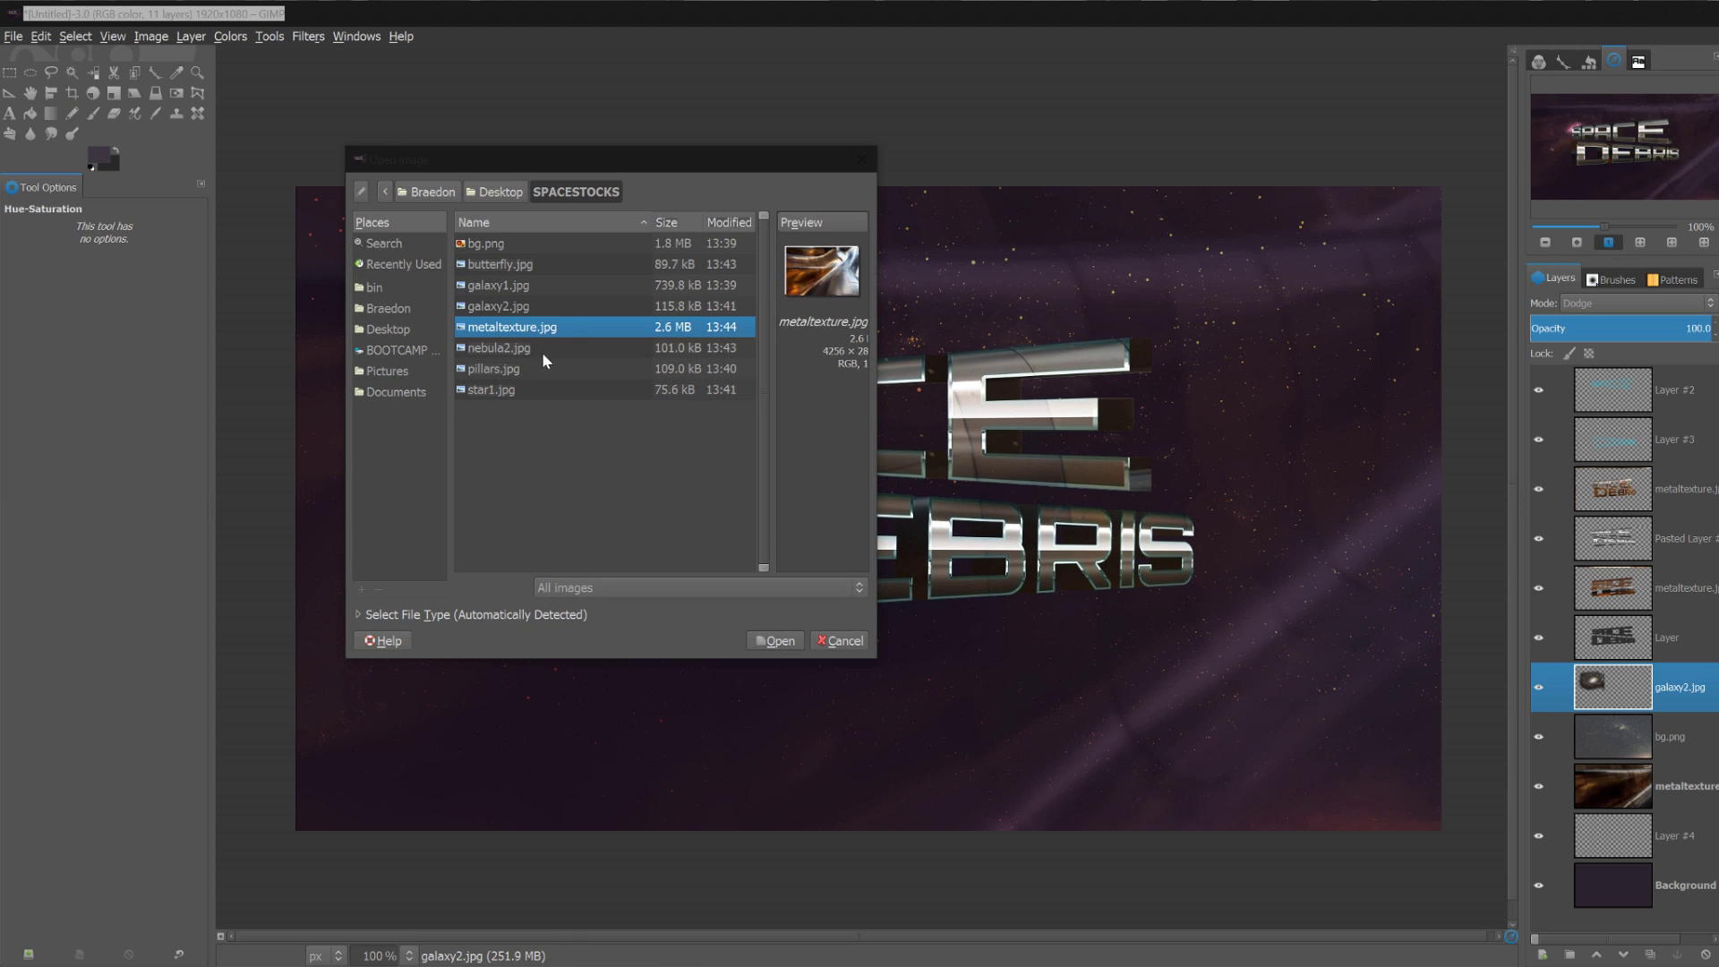
{"action": "left_click", "coordinate": [541, 349]}
{"action": "left_click", "coordinate": [510, 369]}
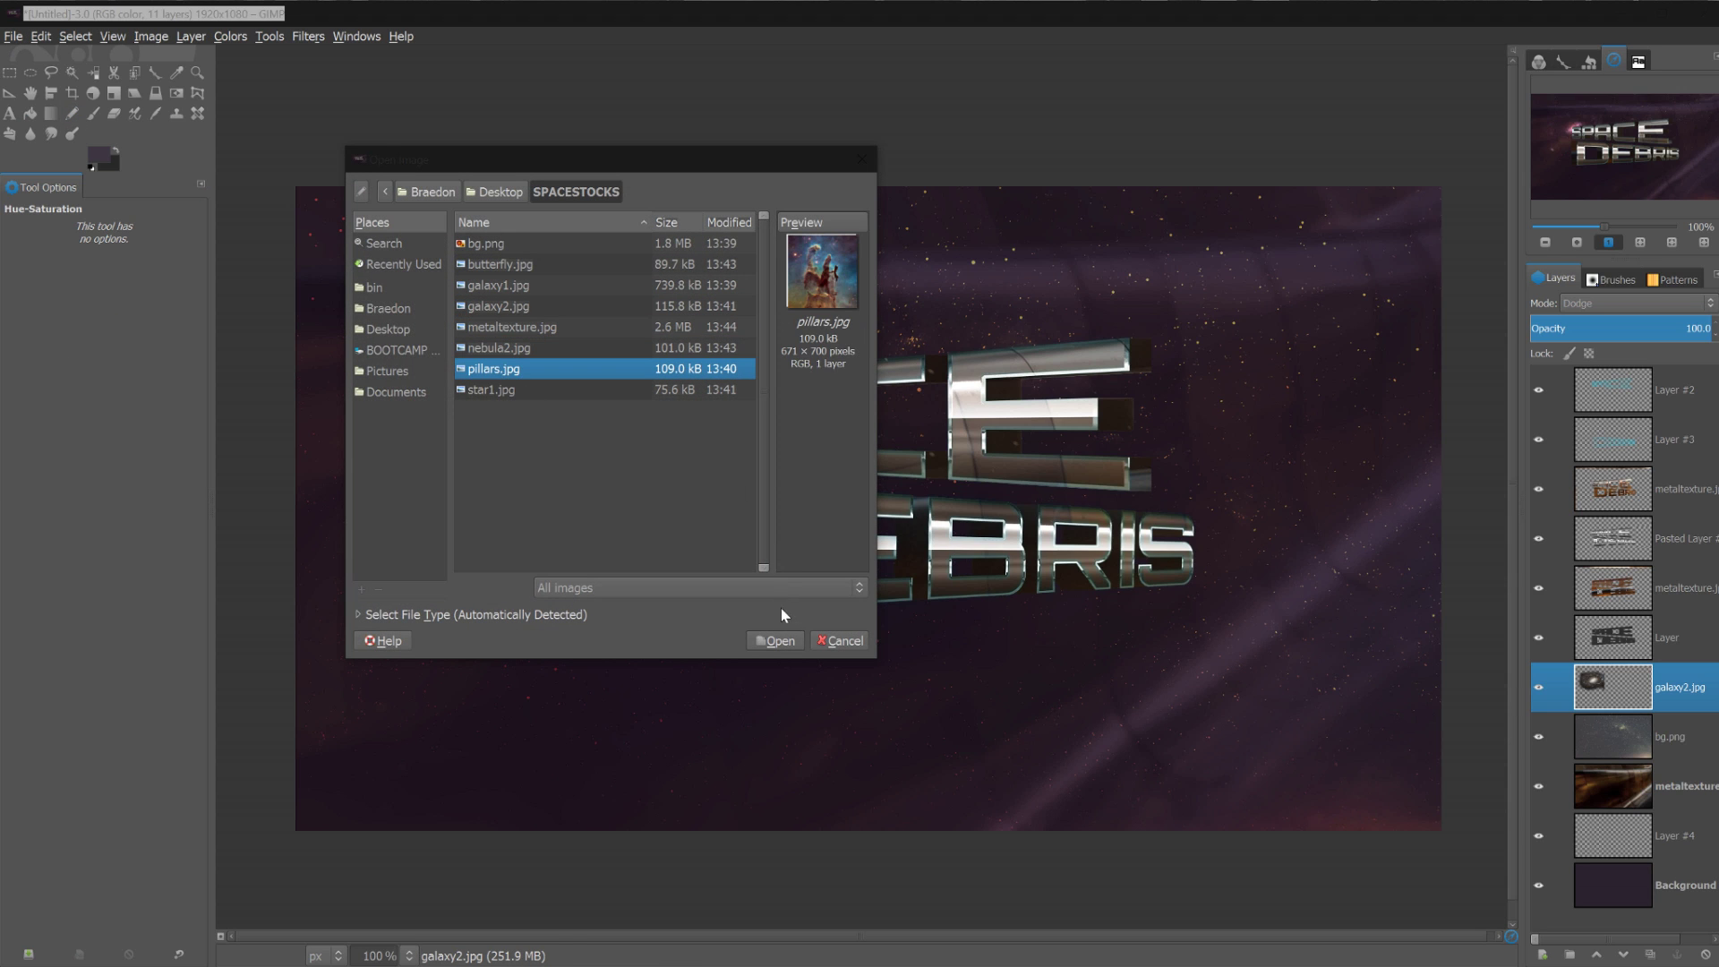
{"action": "left_click", "coordinate": [774, 641]}
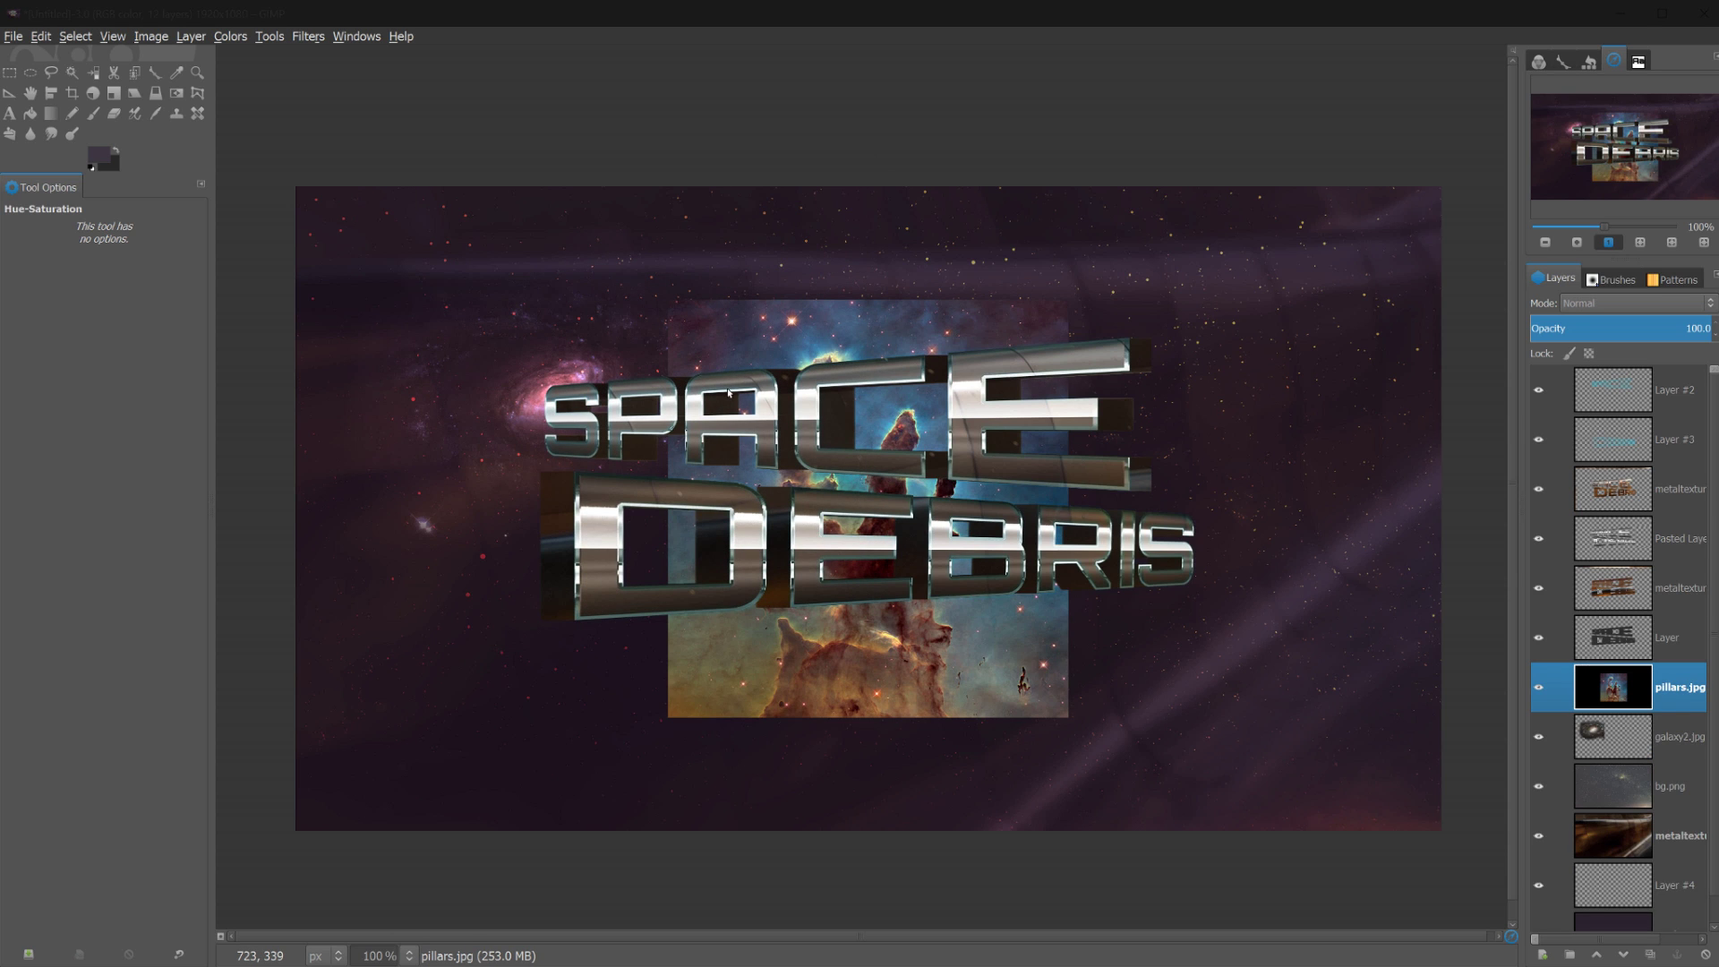
Add an alpha channel to the pillars.jpg layer and rotate it counterclockwise so the pillars lie sideways, tips facing left and slightly down
{"action": "right_click", "coordinate": [1613, 688]}
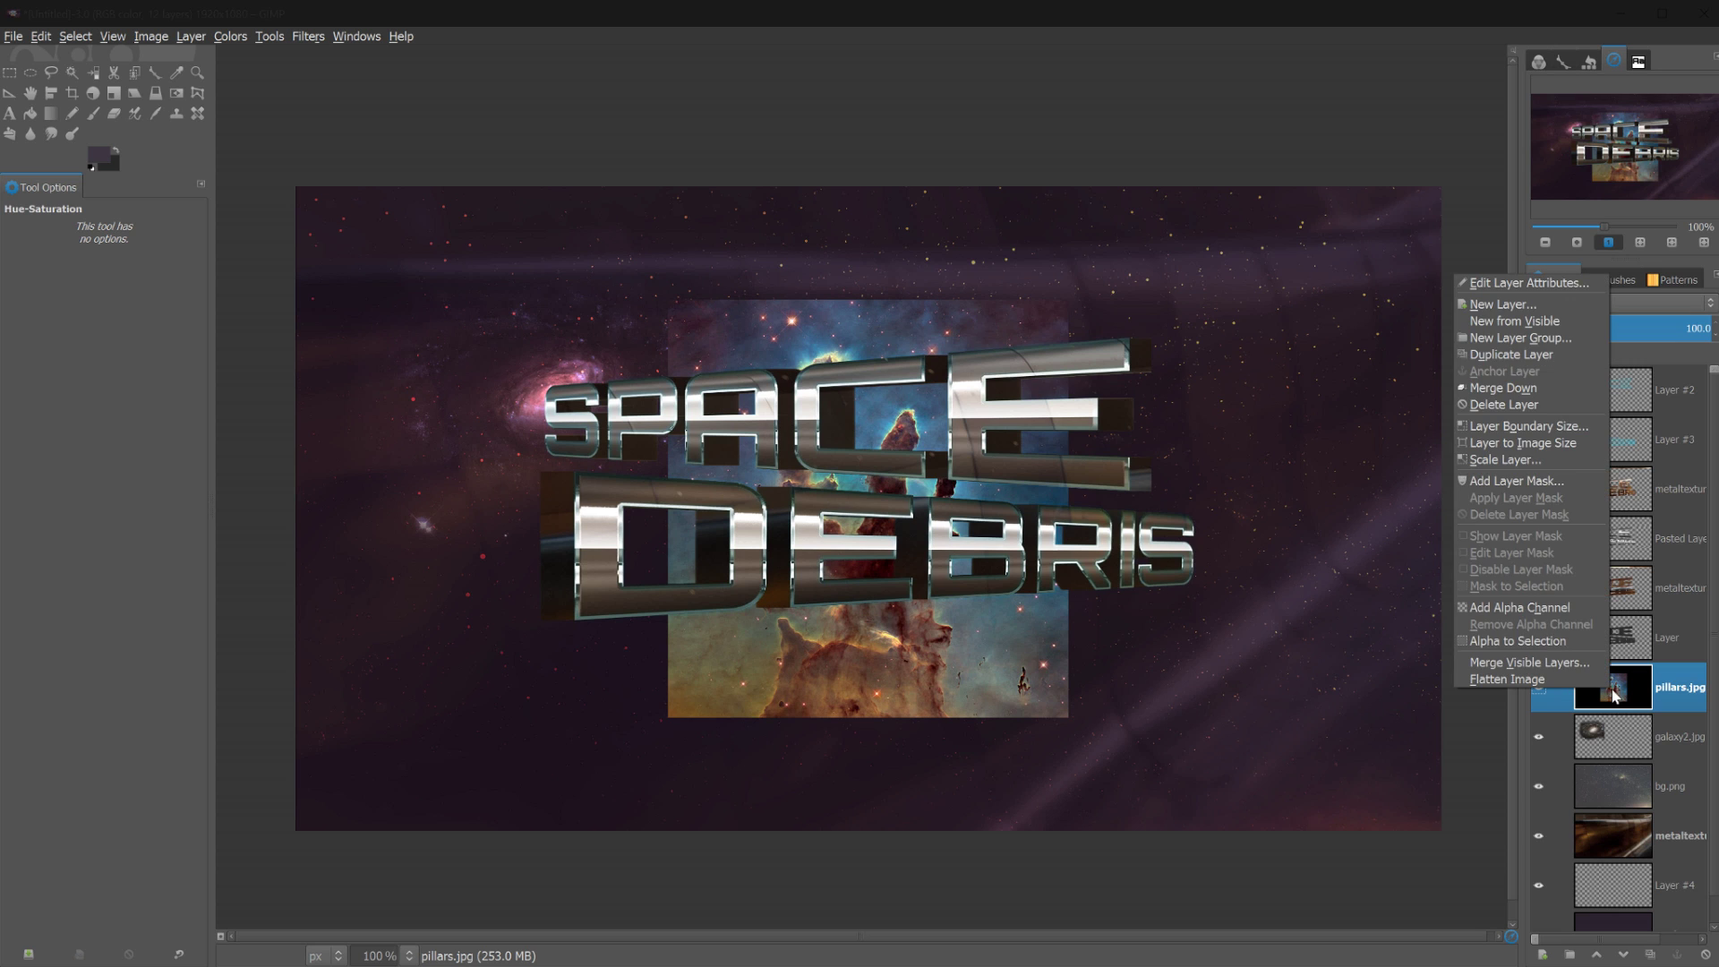
{"action": "left_click", "coordinate": [1566, 609]}
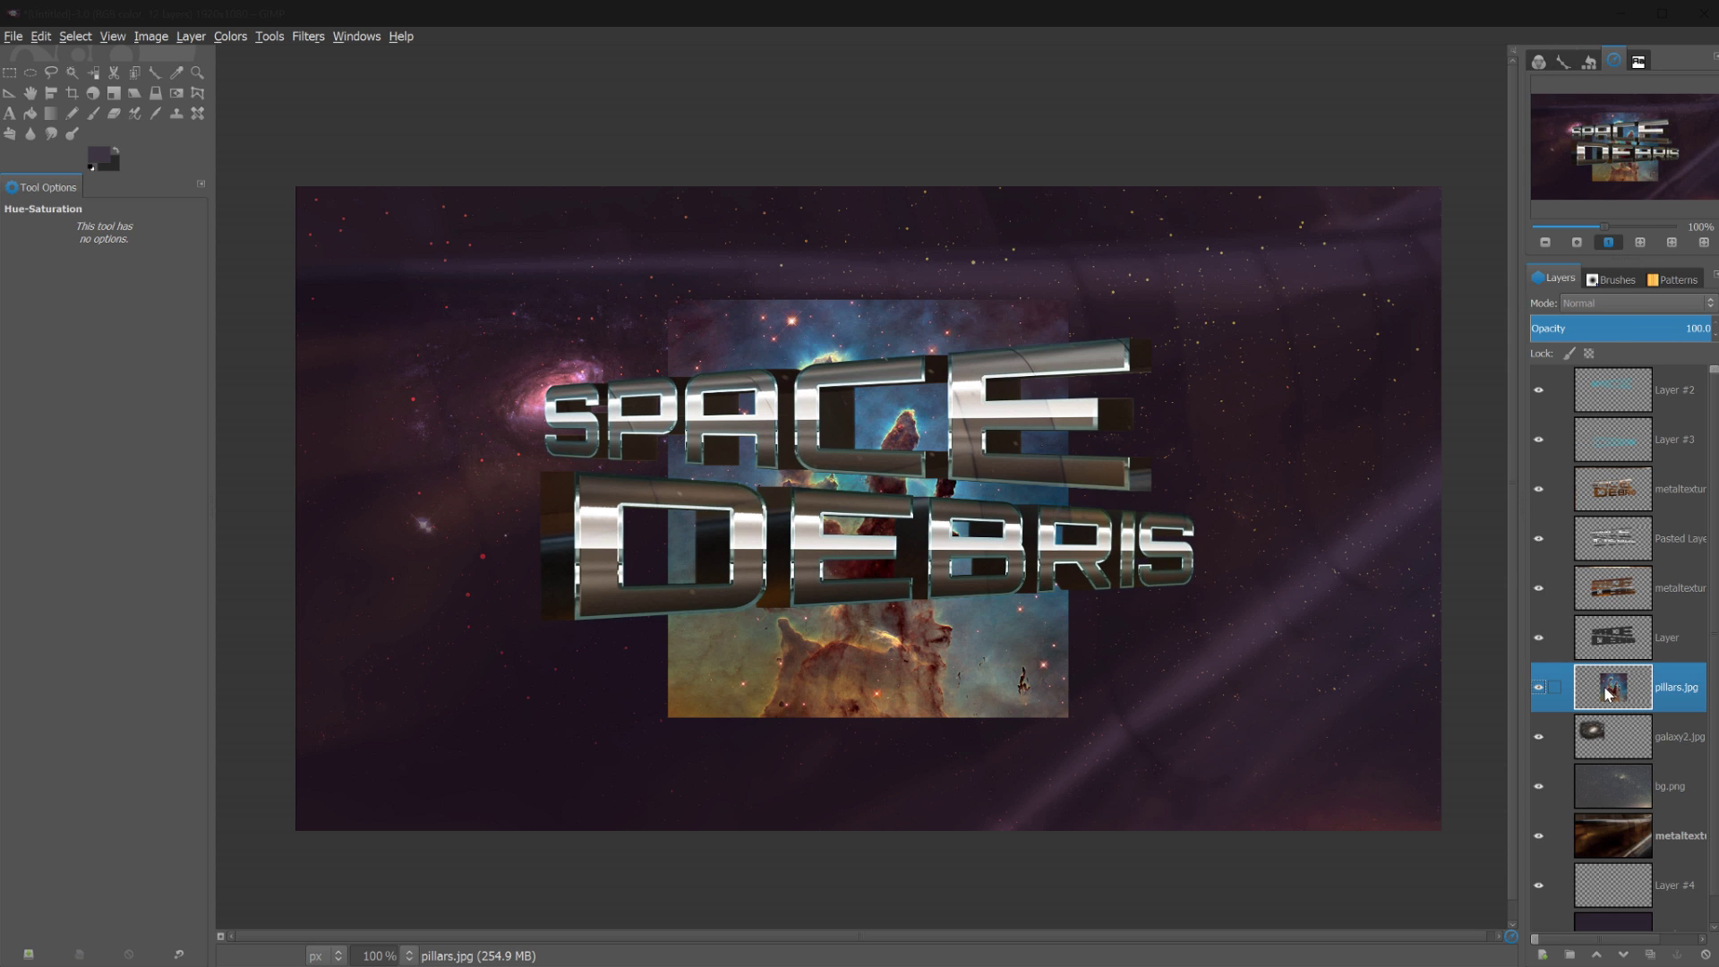
{"action": "key", "text": "shift+r"}
{"action": "left_click", "coordinate": [830, 330]}
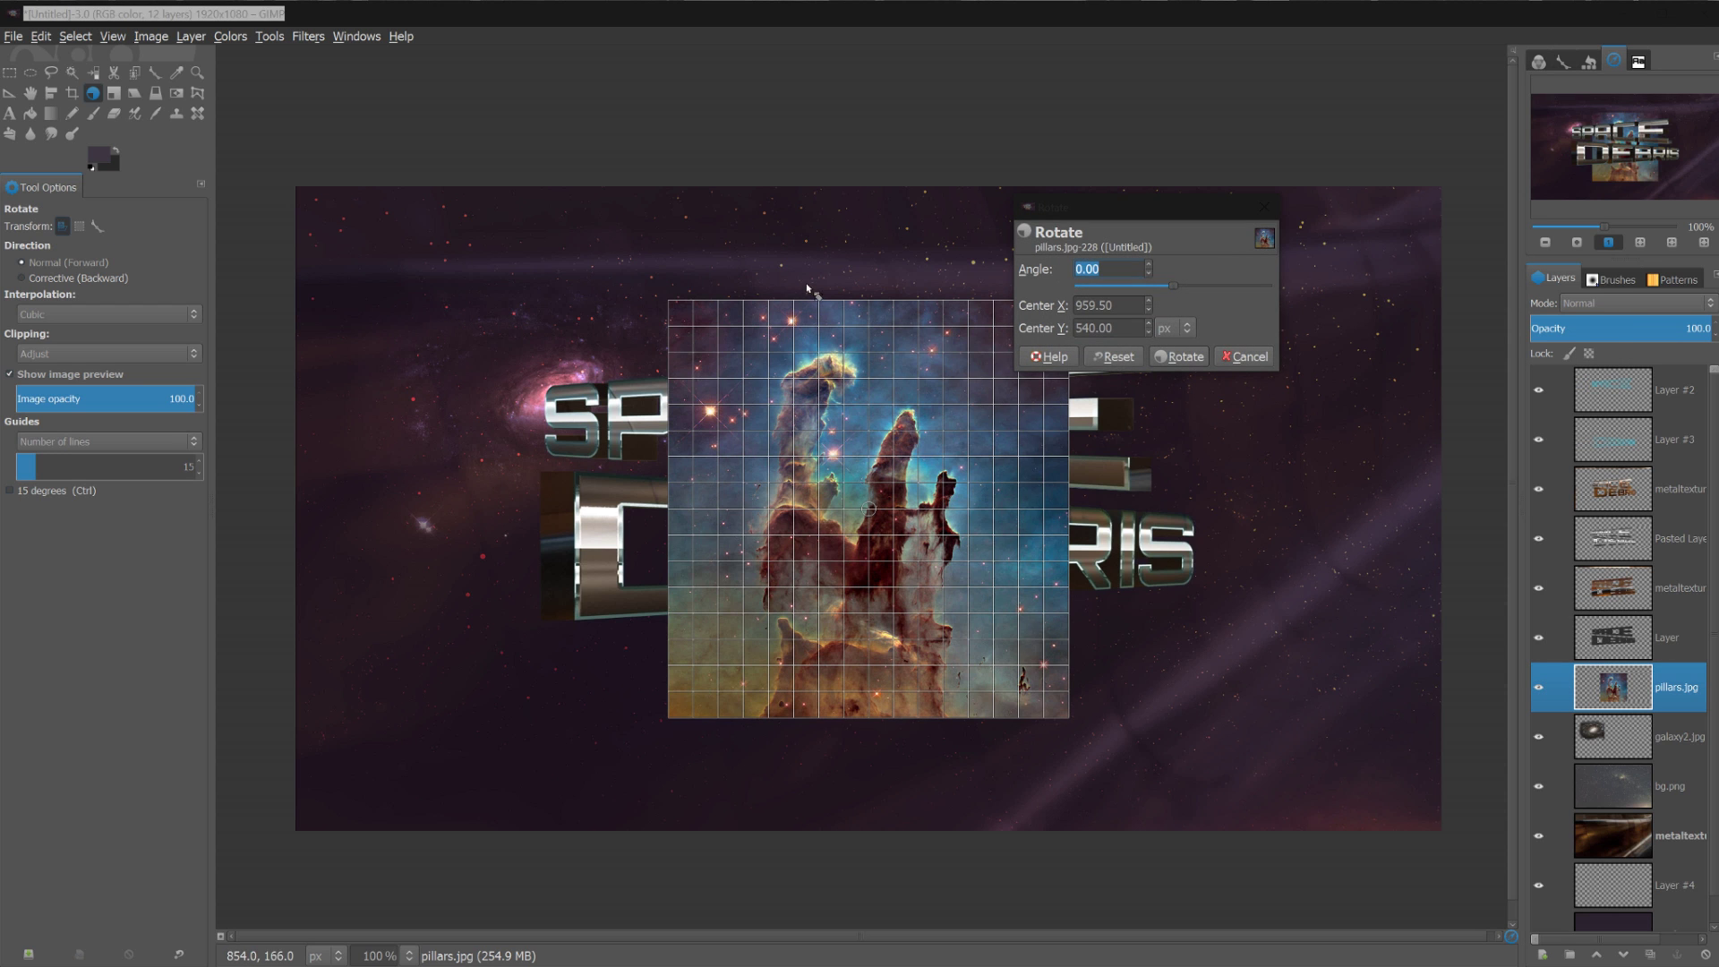
{"action": "left_click_drag", "start_coordinate": [814, 290], "coordinate": [735, 591]}
{"action": "key", "text": "Return"}
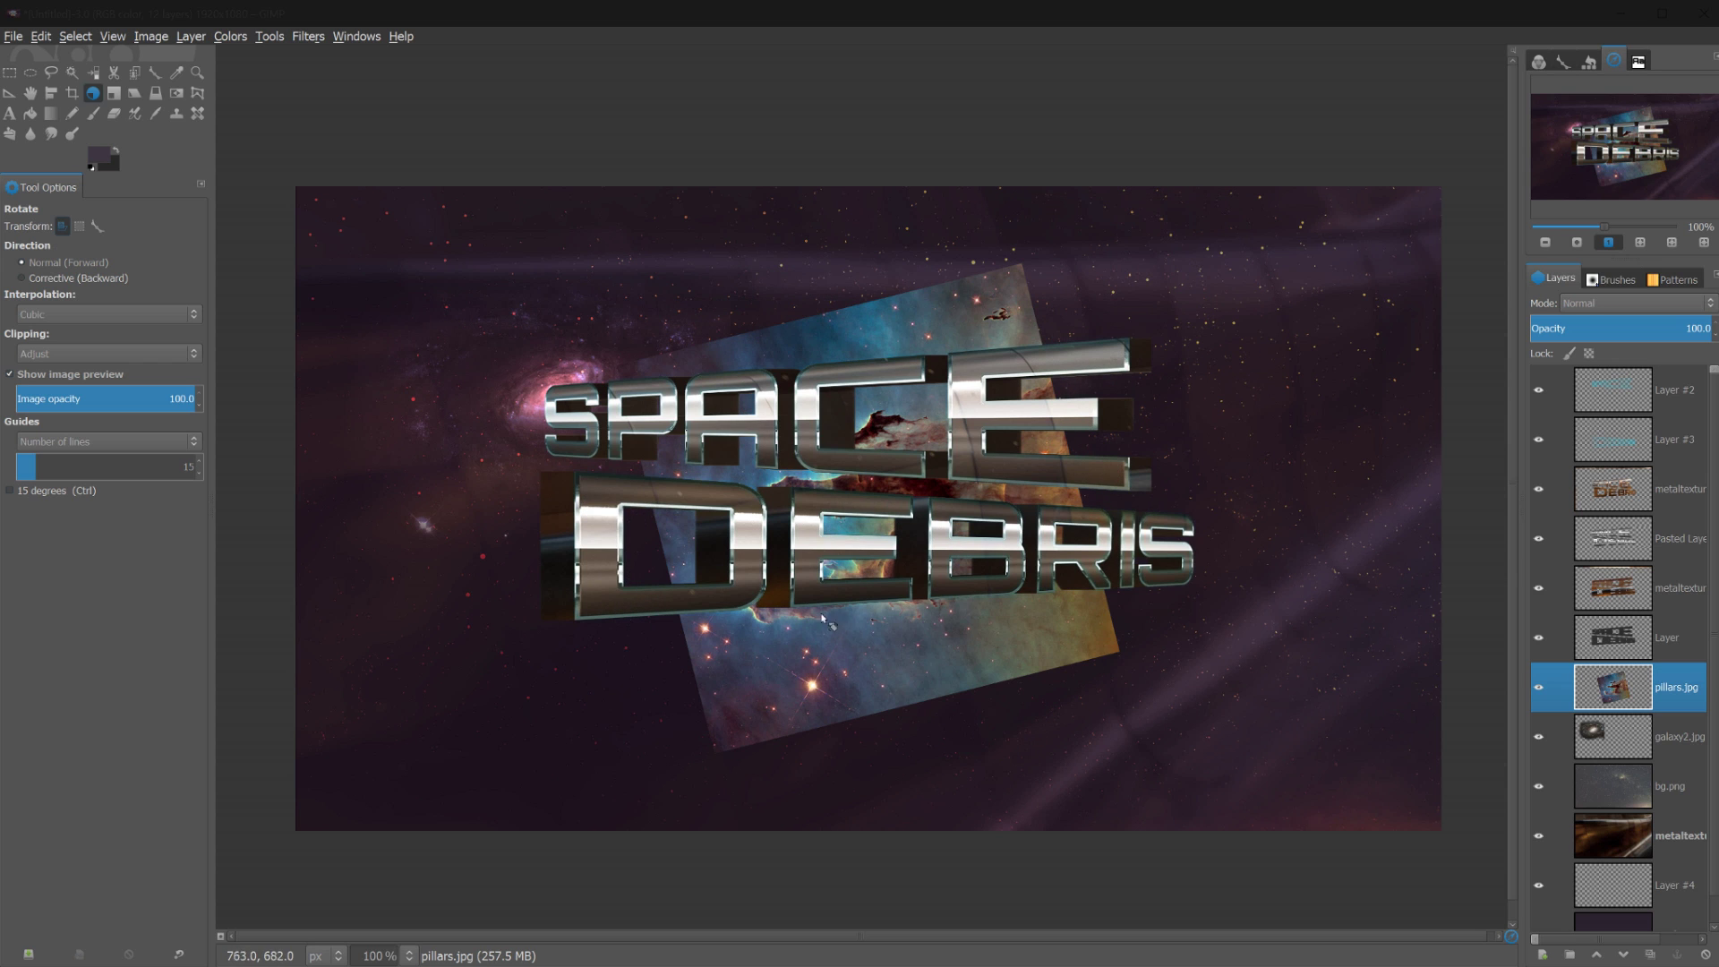
Set the pillars layer's blend mode to Dodge and move it over the galaxy, behind the start of SPACE DEBRIS
{"action": "key", "text": "m"}
{"action": "left_click_drag", "start_coordinate": [839, 484], "coordinate": [645, 493]}
{"action": "left_click", "coordinate": [1611, 304]}
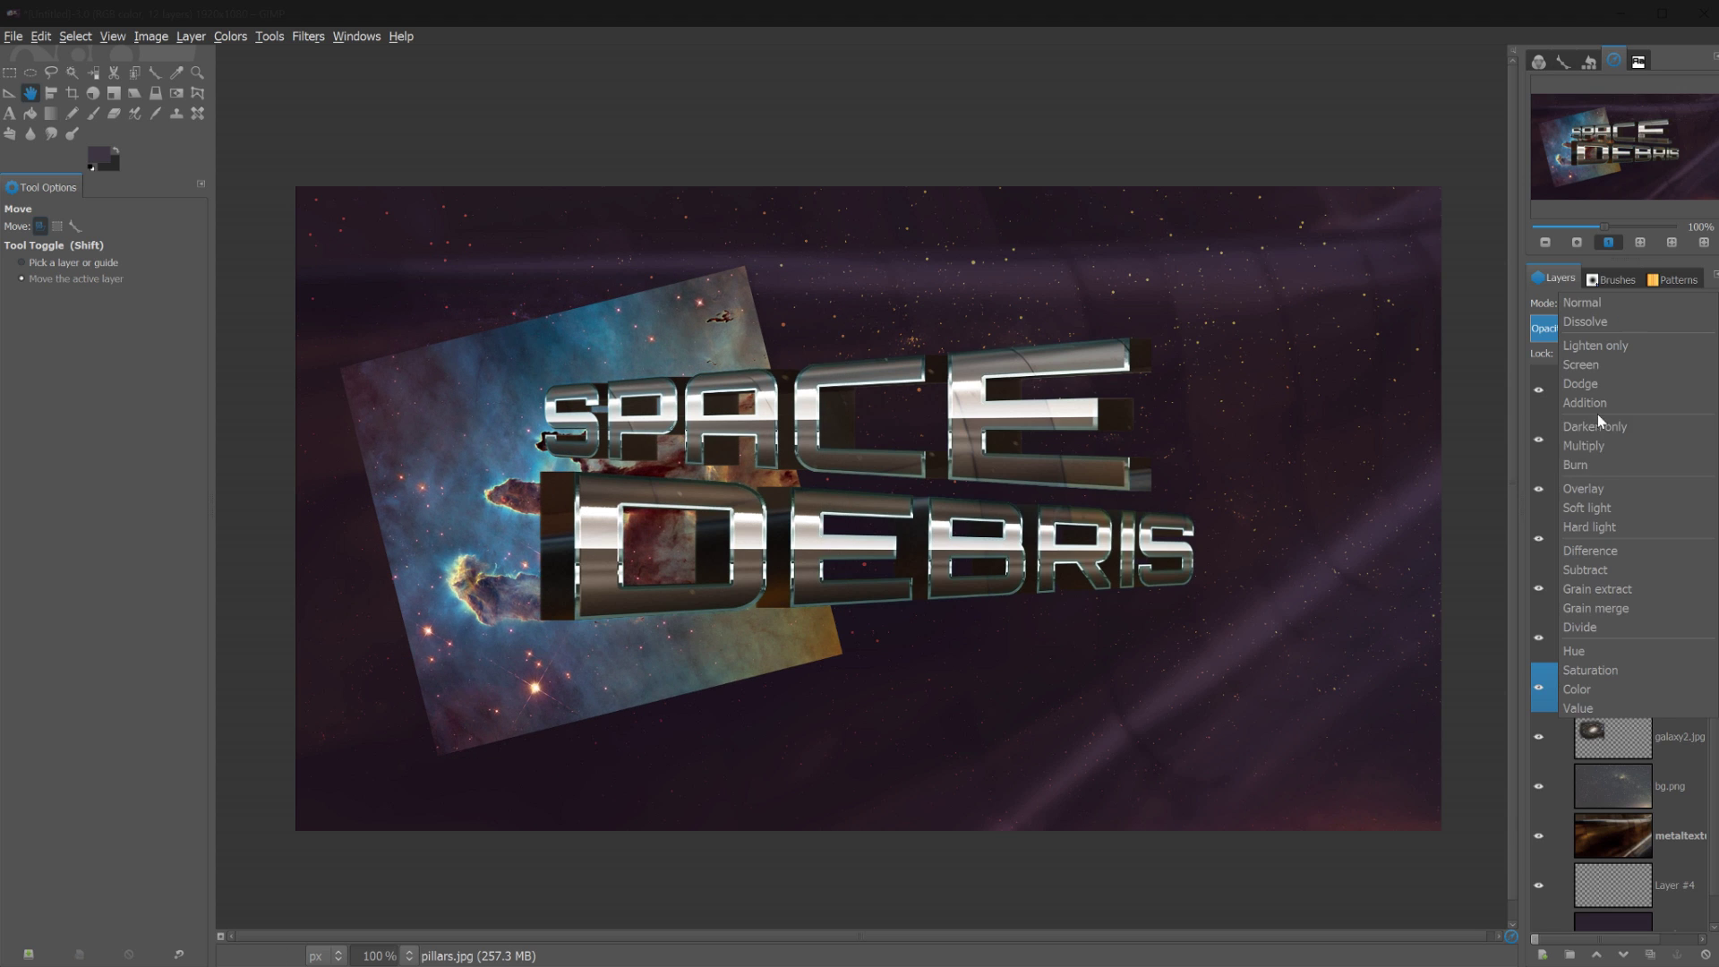
{"action": "left_click", "coordinate": [1603, 384]}
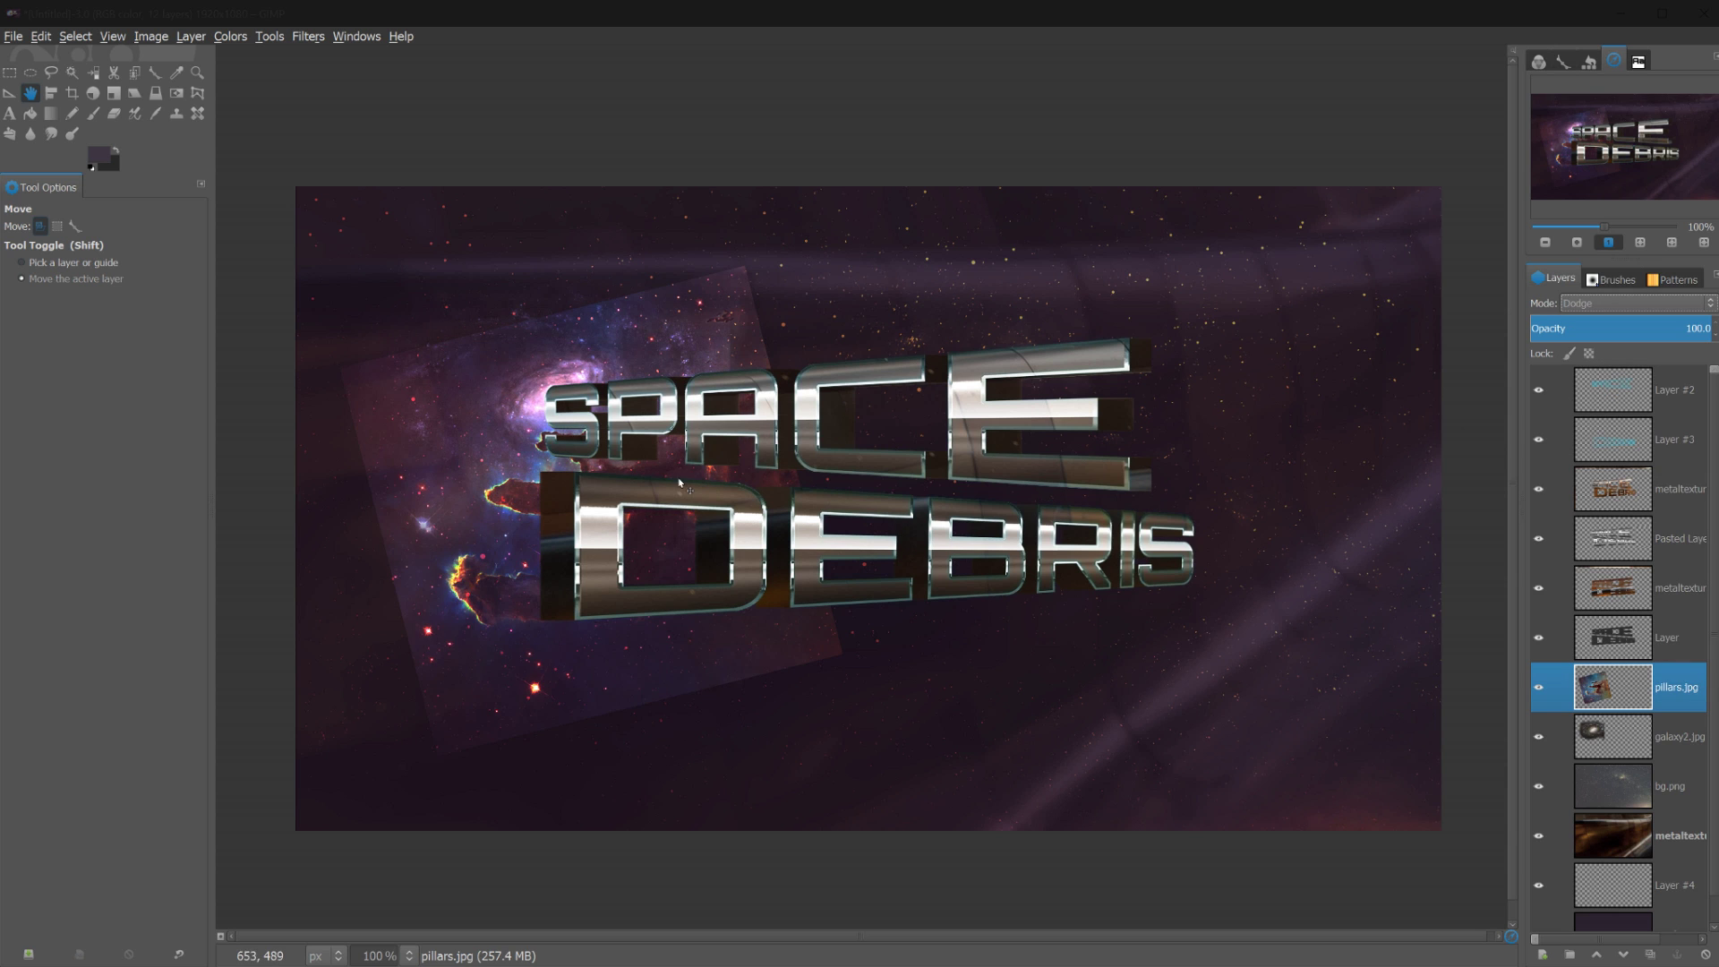
{"action": "left_click_drag", "start_coordinate": [679, 484], "coordinate": [722, 418]}
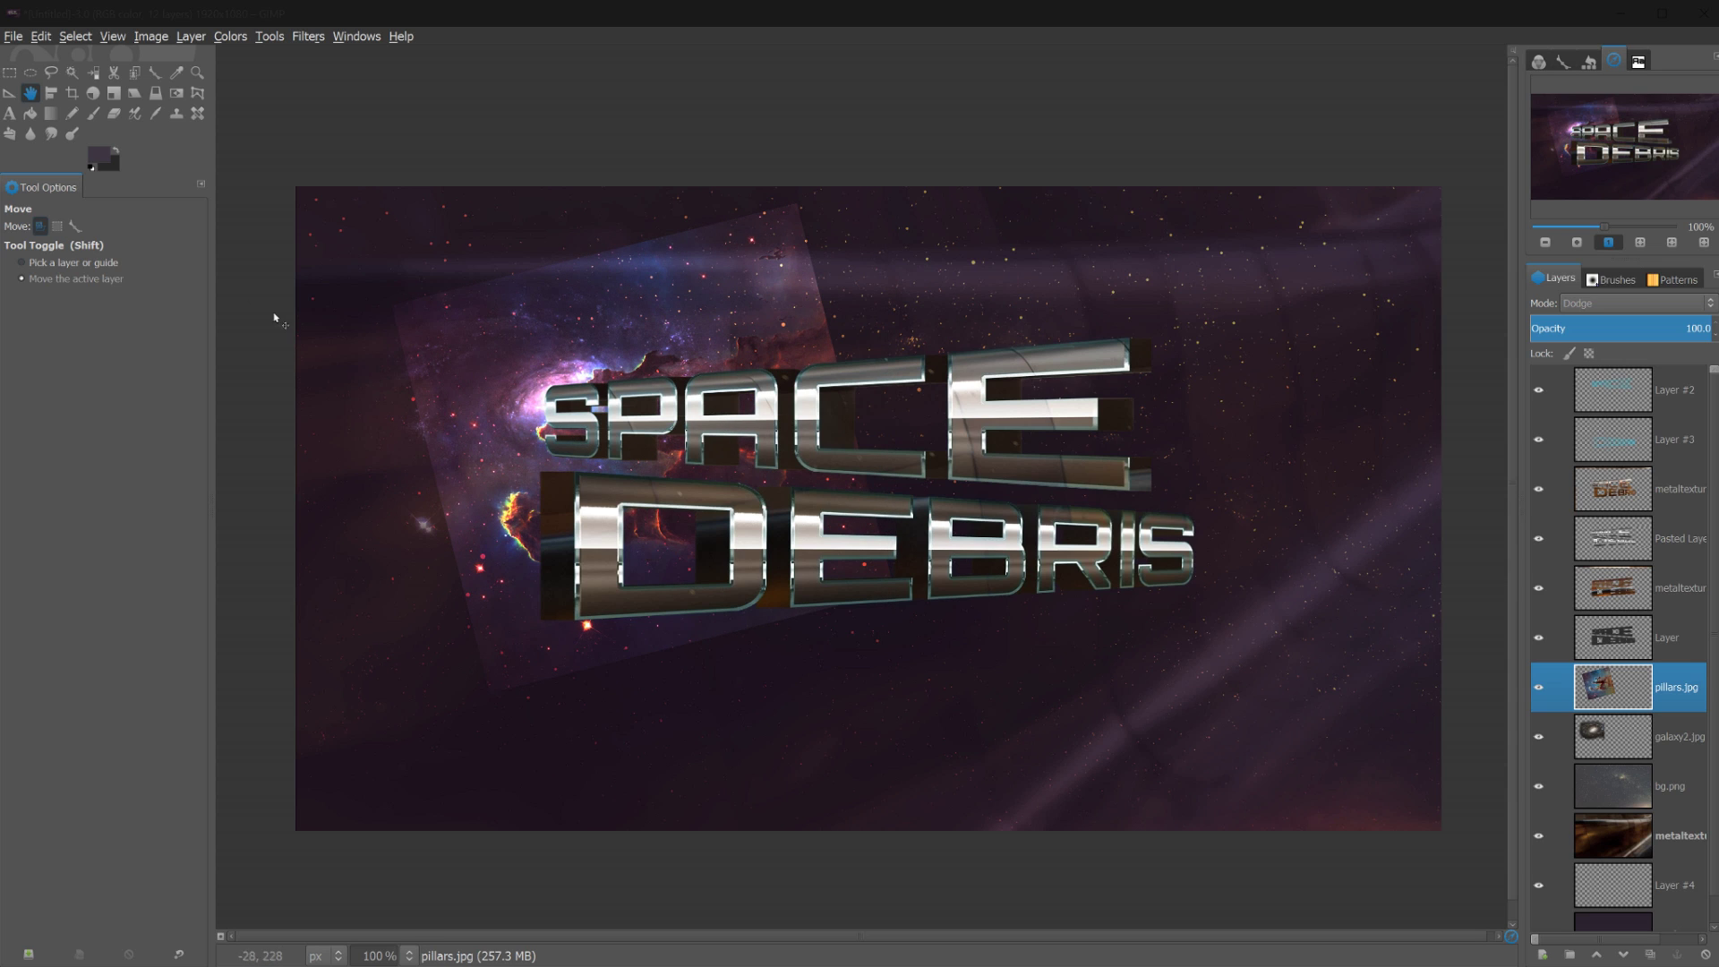
Erase the hard outer edges of the pillars layer and the pillar tip beside the D with the soft Eraser
{"action": "left_click", "coordinate": [114, 115]}
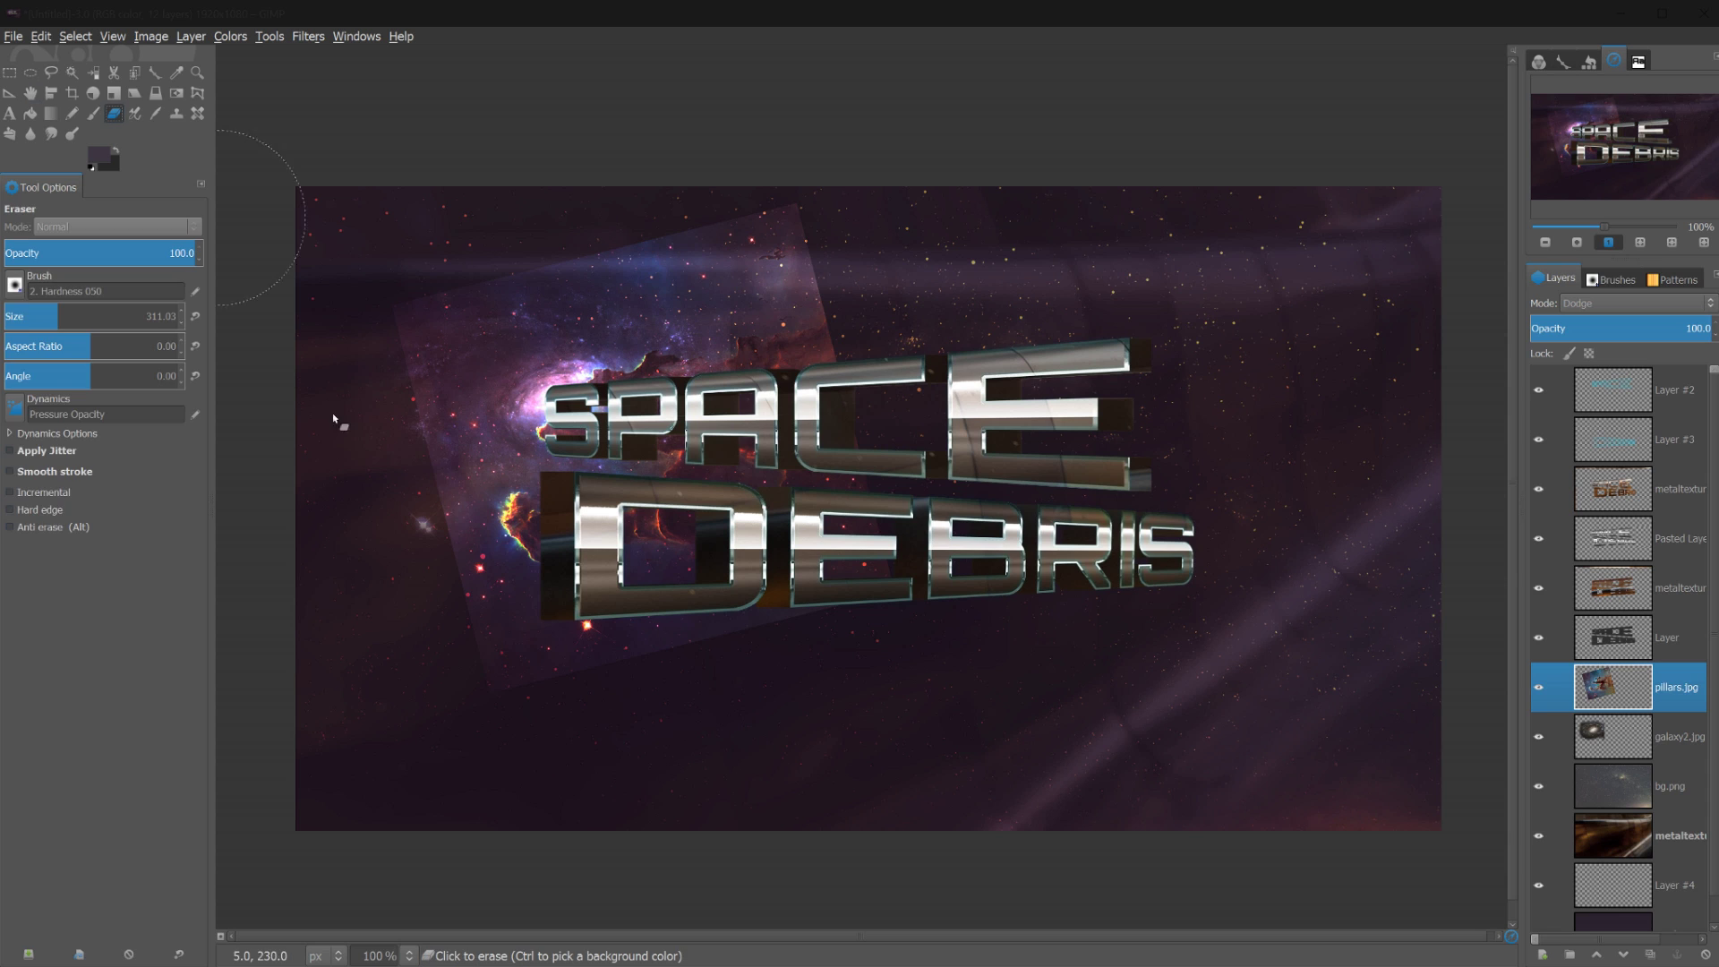
{"action": "mouse_move", "coordinate": [464, 583]}
{"action": "left_mouse_down"}
{"action": "mouse_move", "coordinate": [684, 625]}
{"action": "mouse_move", "coordinate": [883, 574]}
{"action": "left_mouse_up"}
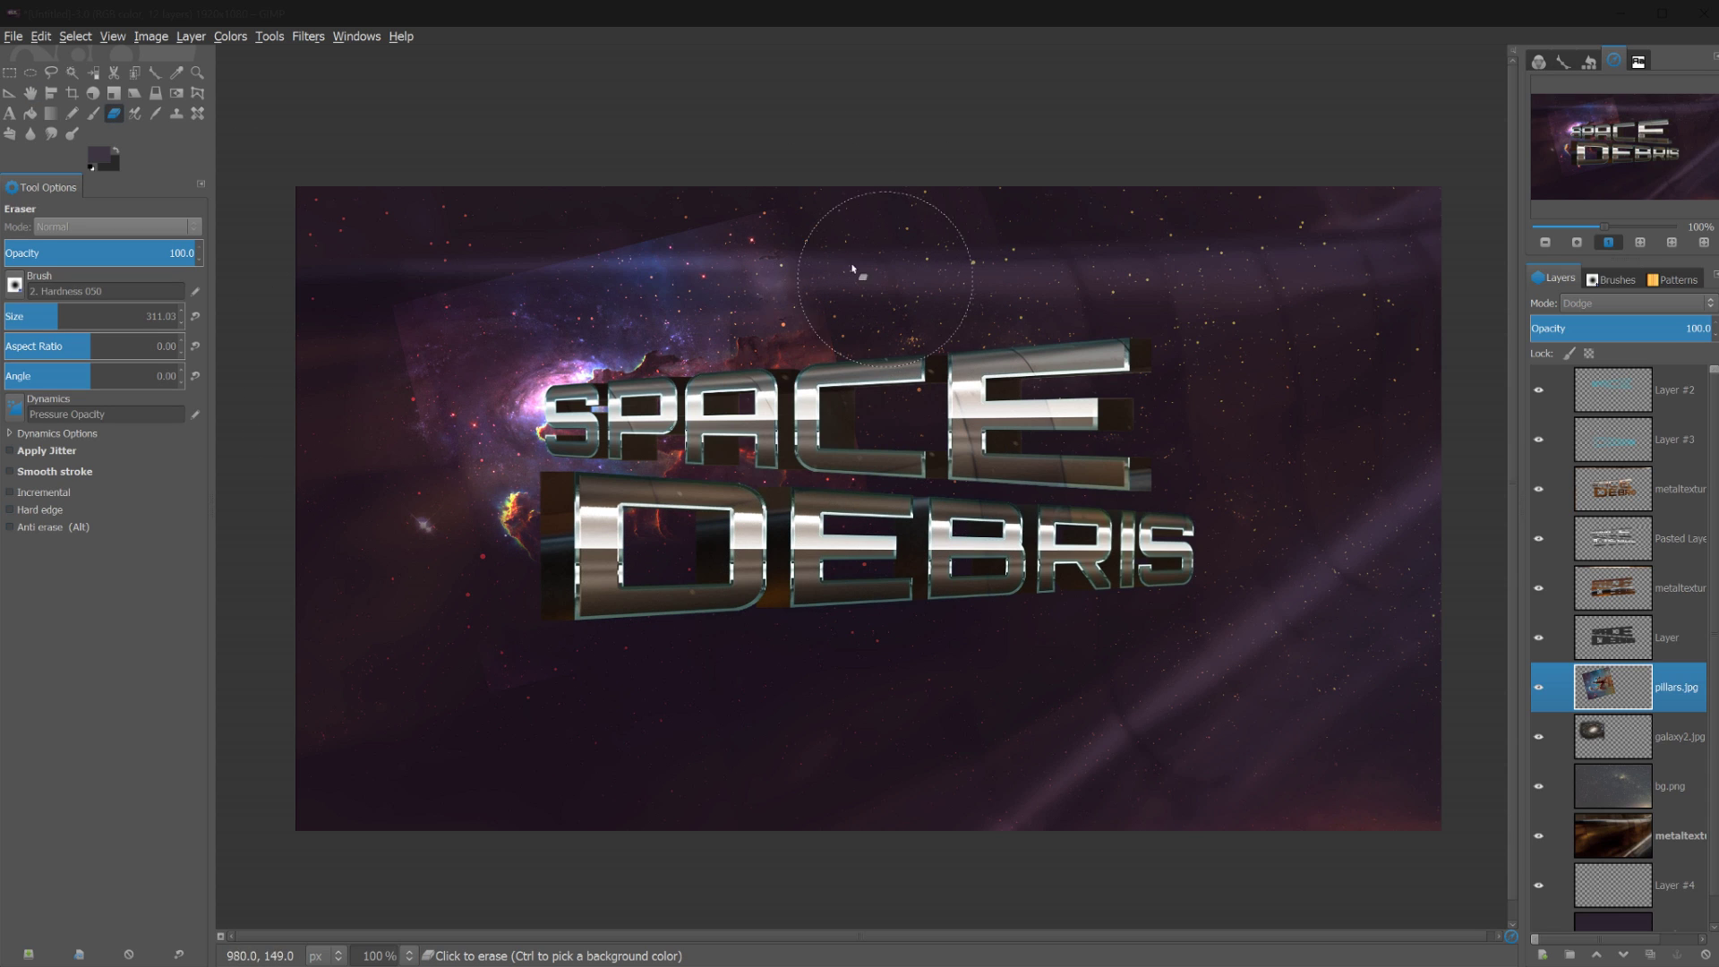
{"action": "mouse_move", "coordinate": [853, 268]}
{"action": "left_mouse_down"}
{"action": "mouse_move", "coordinate": [572, 238]}
{"action": "mouse_move", "coordinate": [415, 331]}
{"action": "mouse_move", "coordinate": [462, 294]}
{"action": "left_mouse_up"}
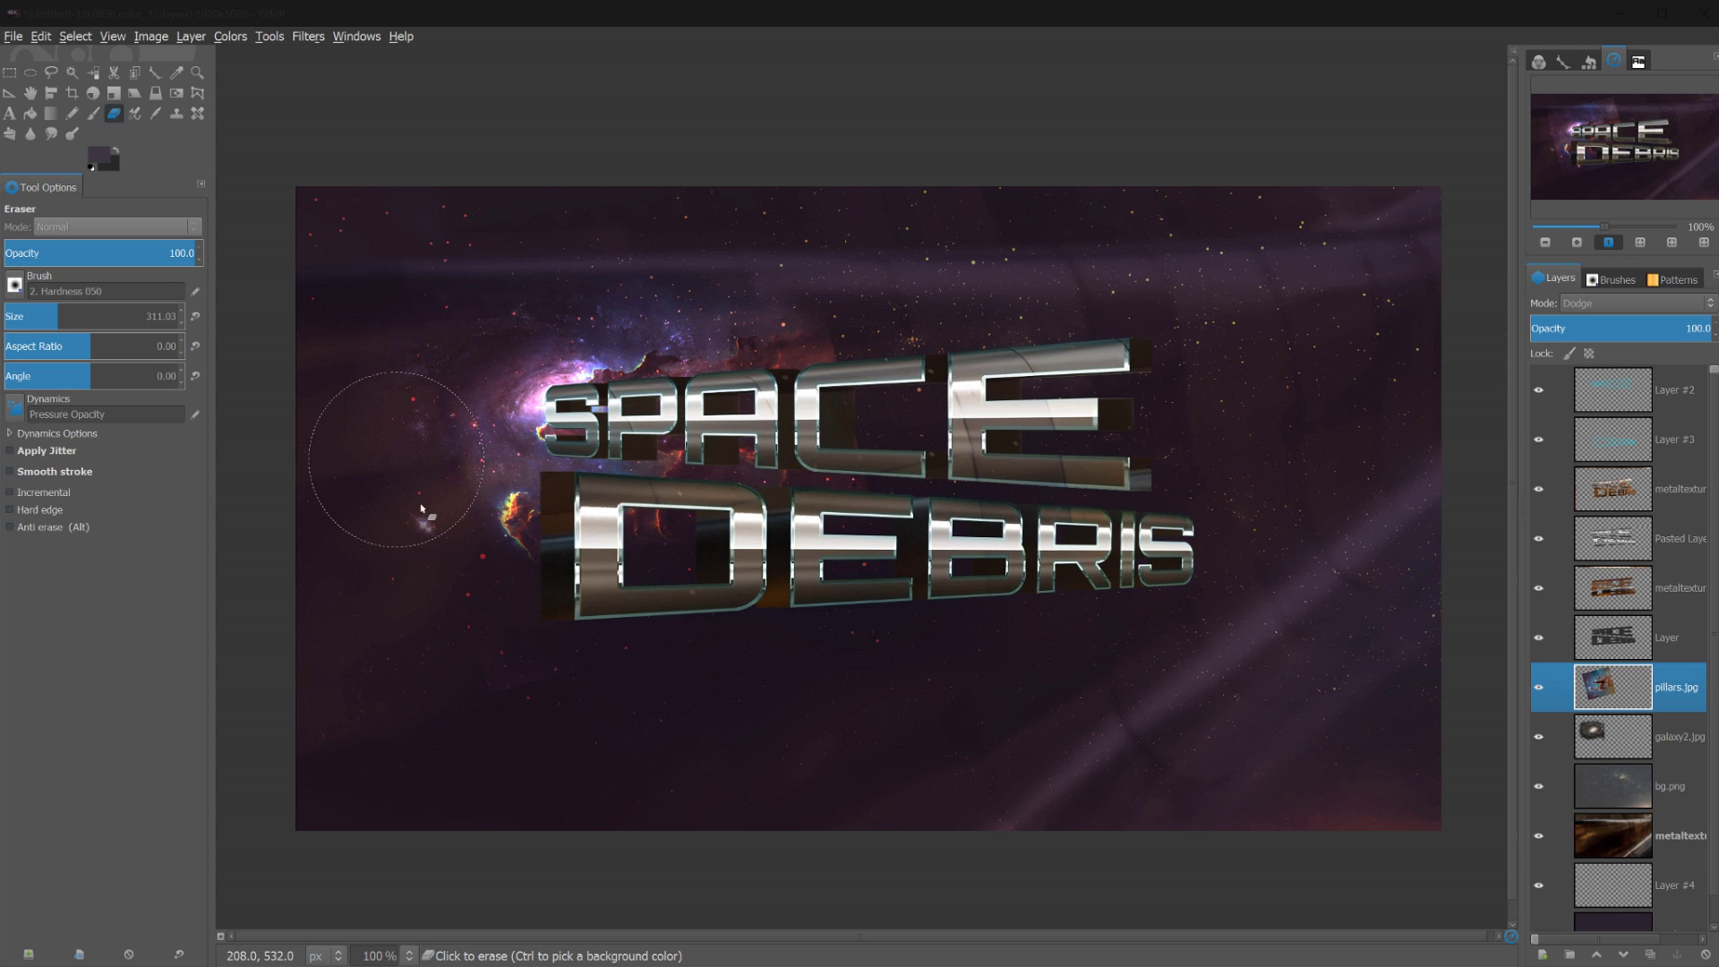
{"action": "mouse_move", "coordinate": [420, 507]}
{"action": "left_mouse_down"}
{"action": "mouse_move", "coordinate": [420, 575]}
{"action": "mouse_move", "coordinate": [491, 564]}
{"action": "mouse_move", "coordinate": [653, 625]}
{"action": "mouse_move", "coordinate": [743, 572]}
{"action": "mouse_move", "coordinate": [806, 466]}
{"action": "left_mouse_up"}
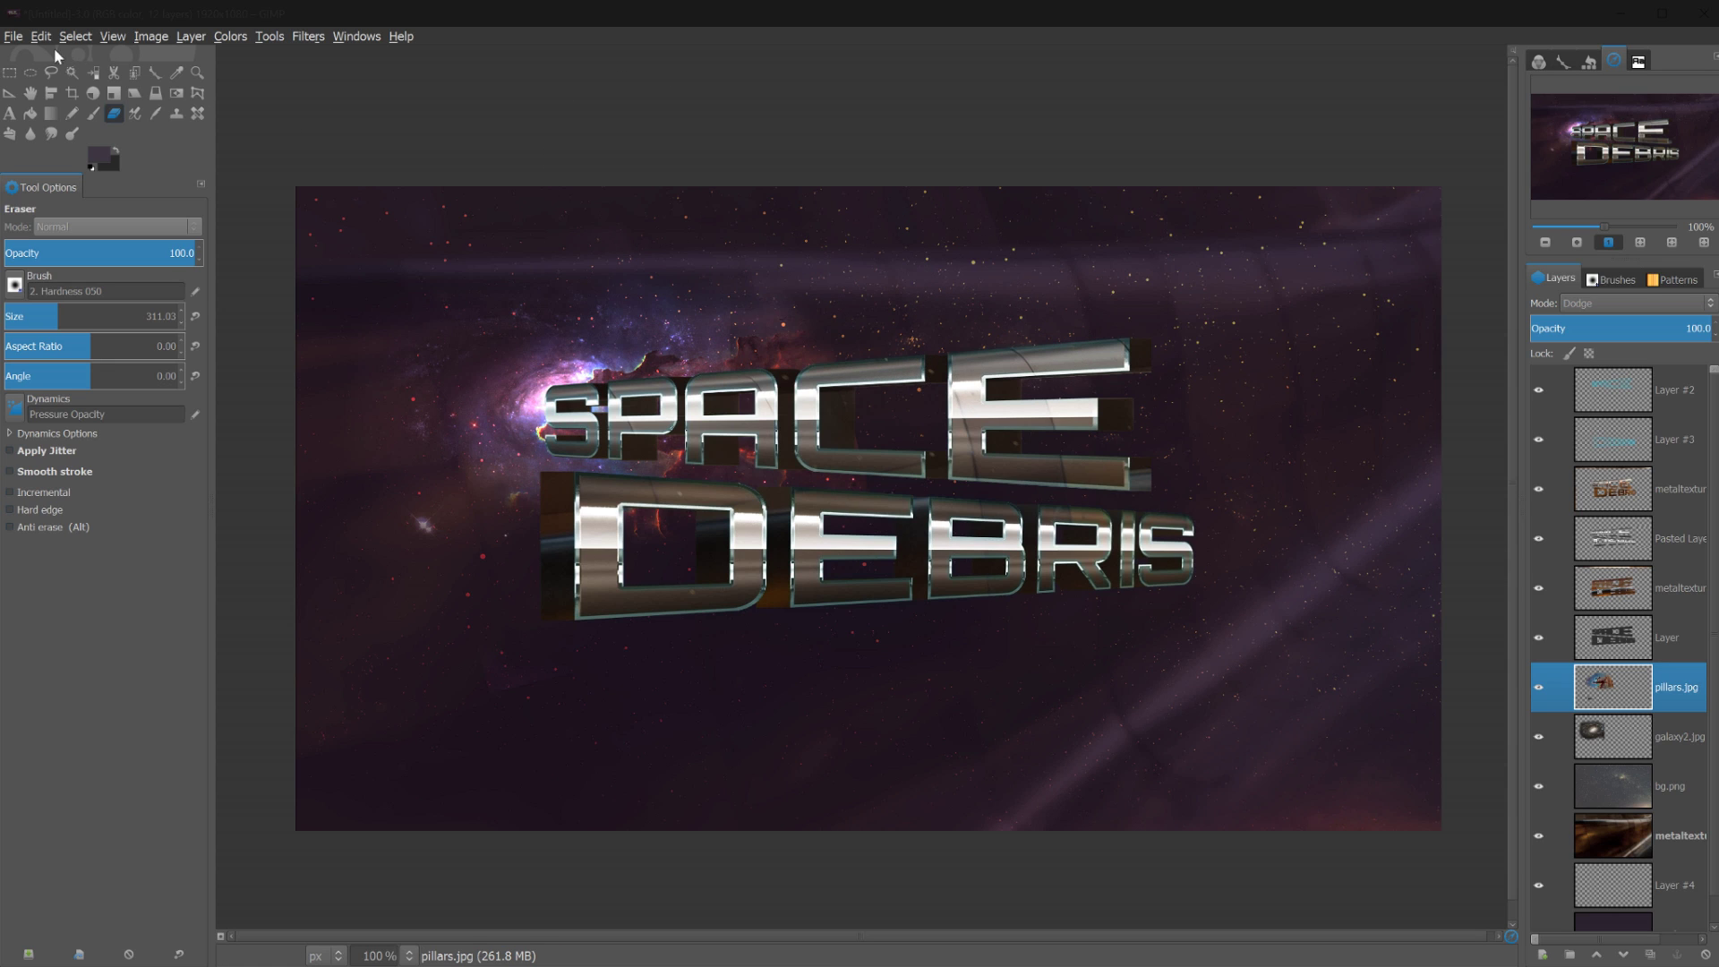
Preview the SPACESTOCKS images and import butterfly.jpg as a new layer above the pillars
{"action": "left_click", "coordinate": [13, 36]}
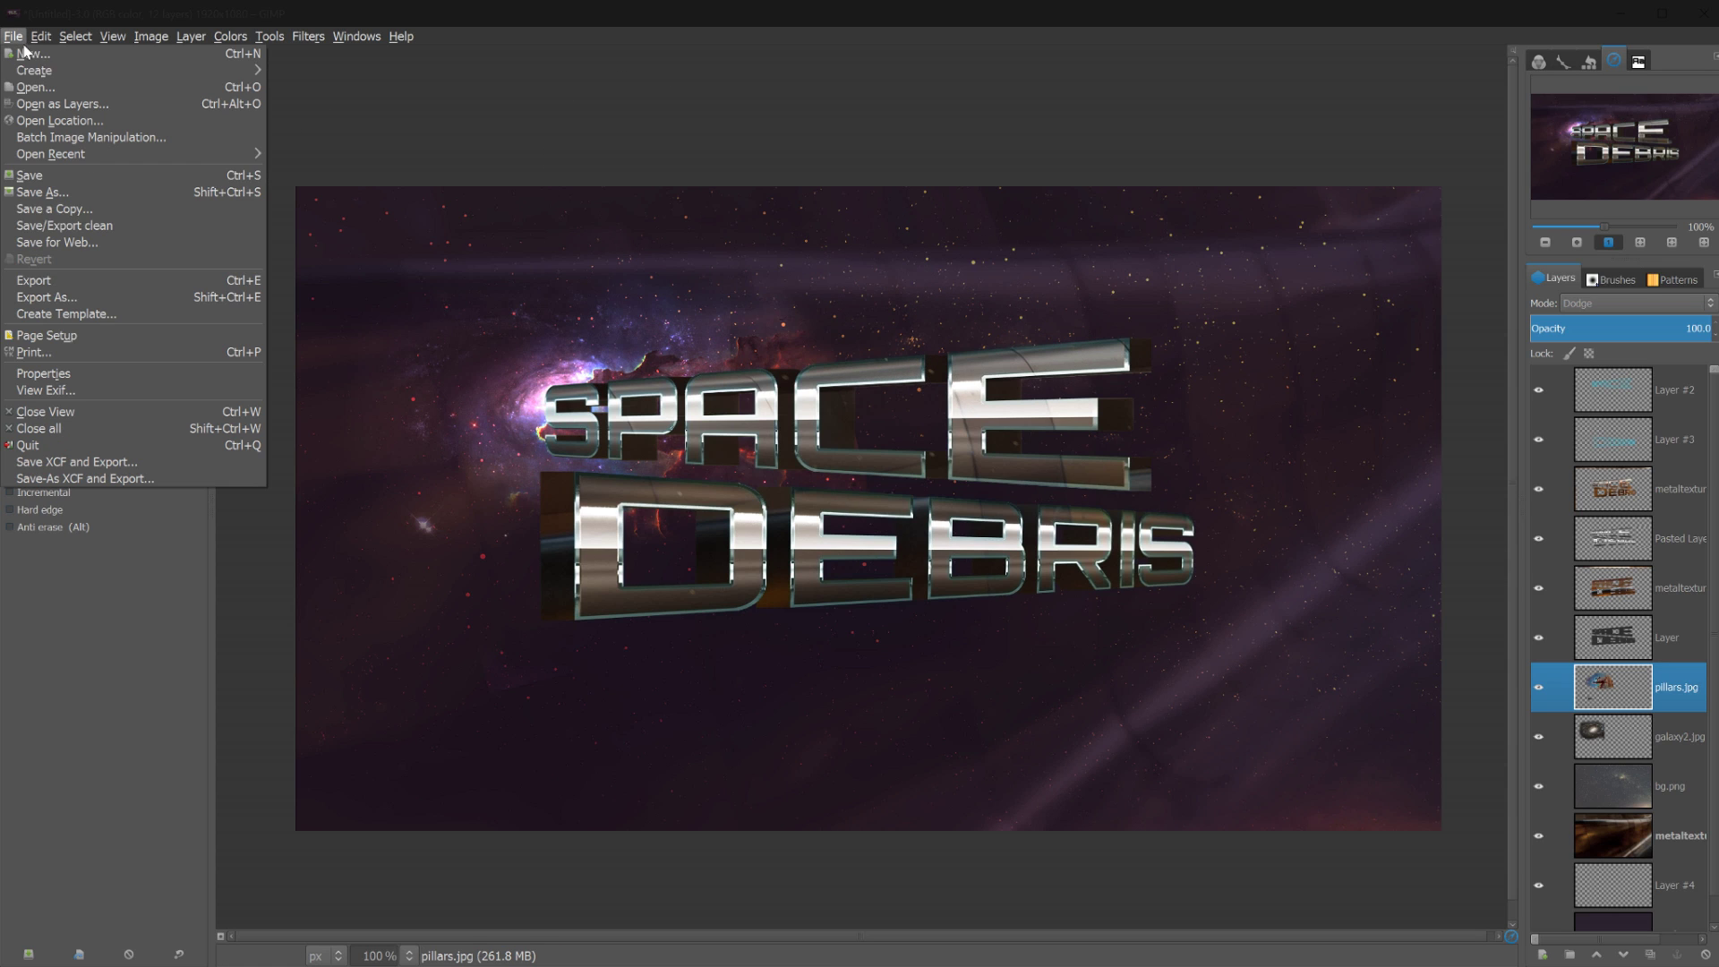
{"action": "left_click", "coordinate": [79, 105]}
{"action": "left_click", "coordinate": [547, 343]}
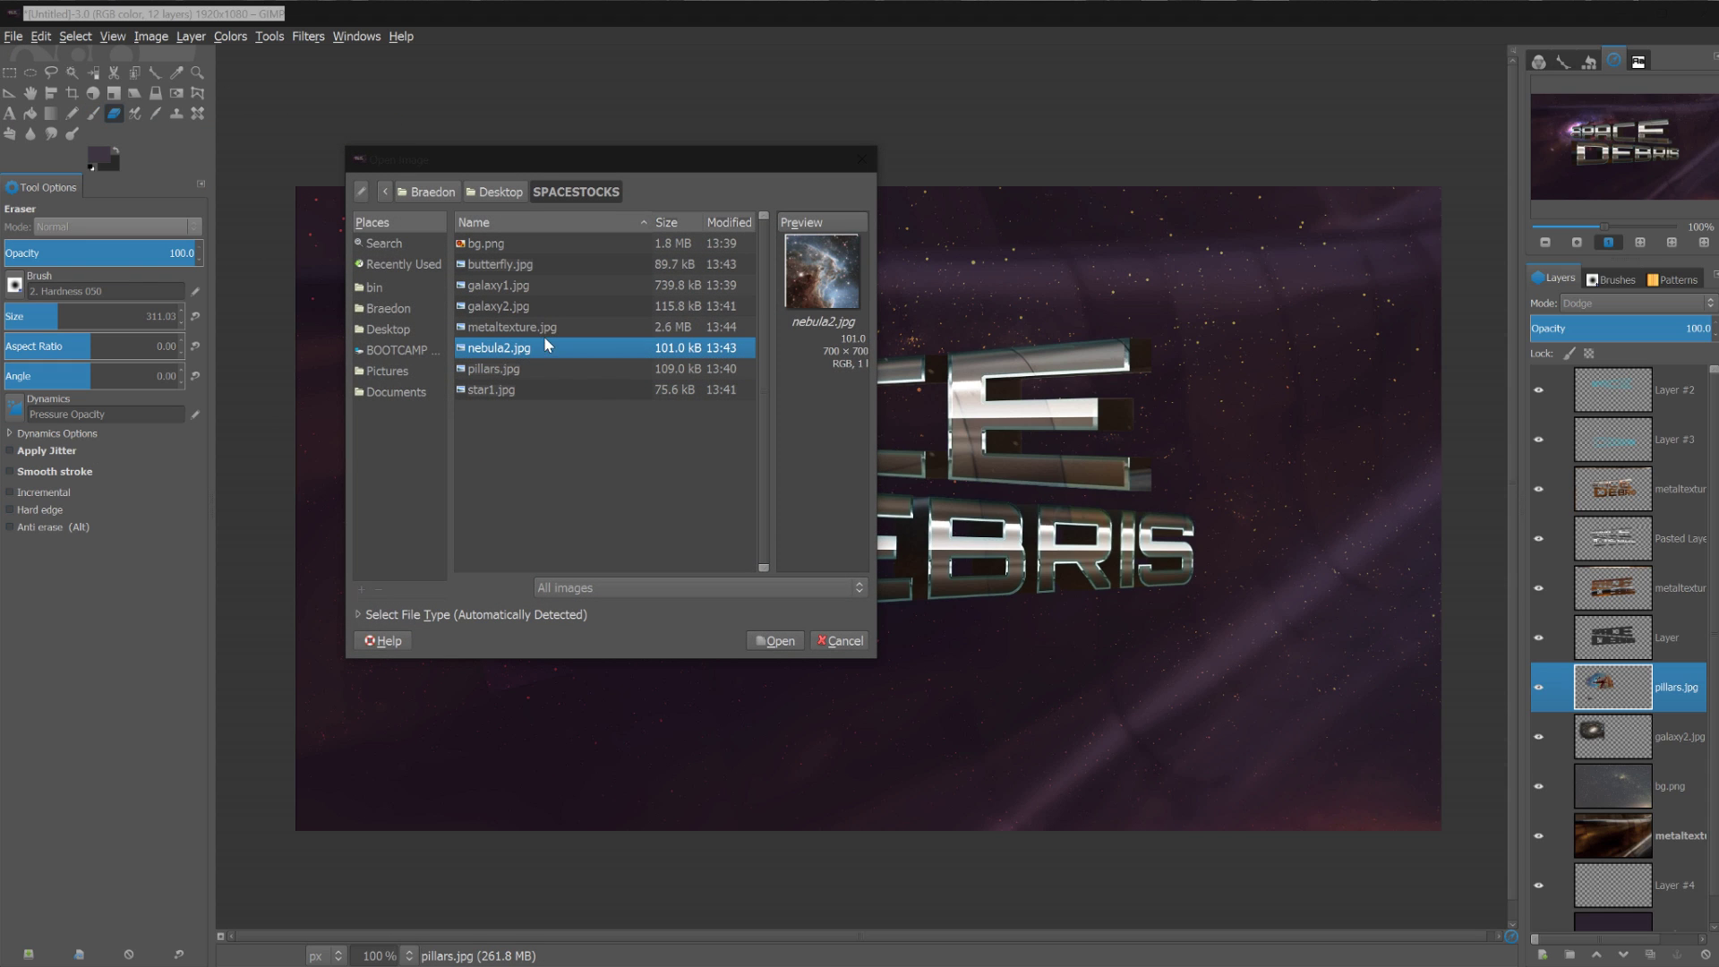
{"action": "left_click", "coordinate": [543, 327]}
{"action": "left_click", "coordinate": [533, 307]}
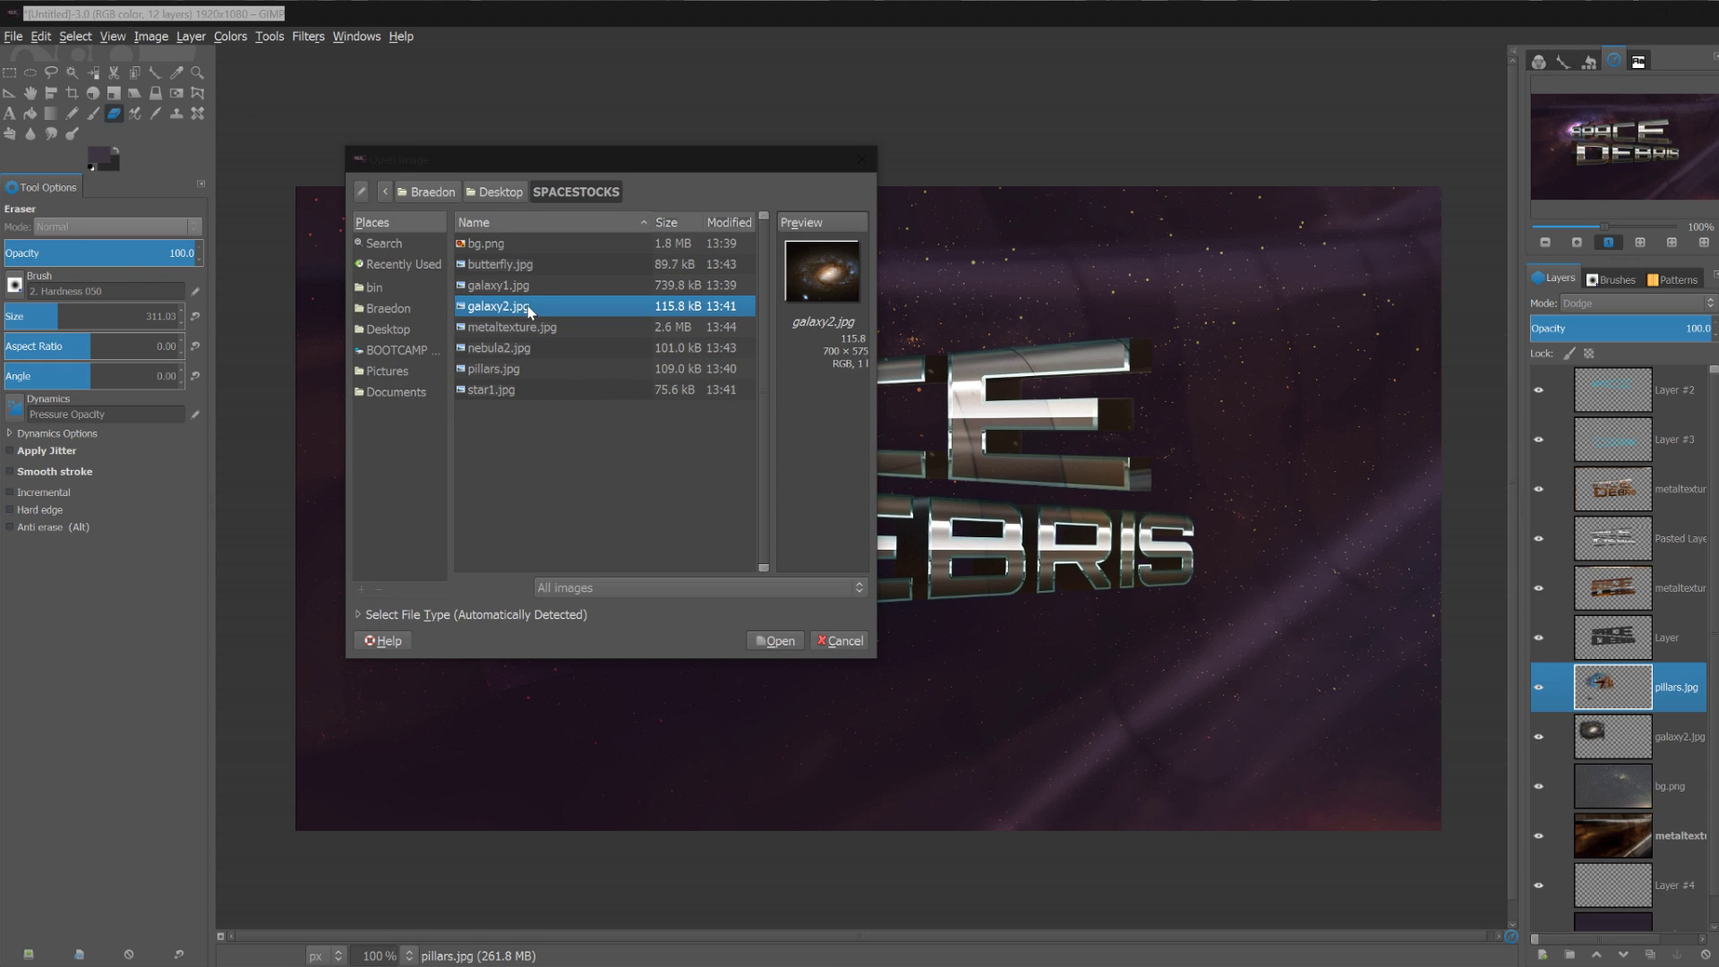
{"action": "left_click", "coordinate": [528, 284]}
{"action": "left_click", "coordinate": [534, 370]}
{"action": "left_click", "coordinate": [515, 391]}
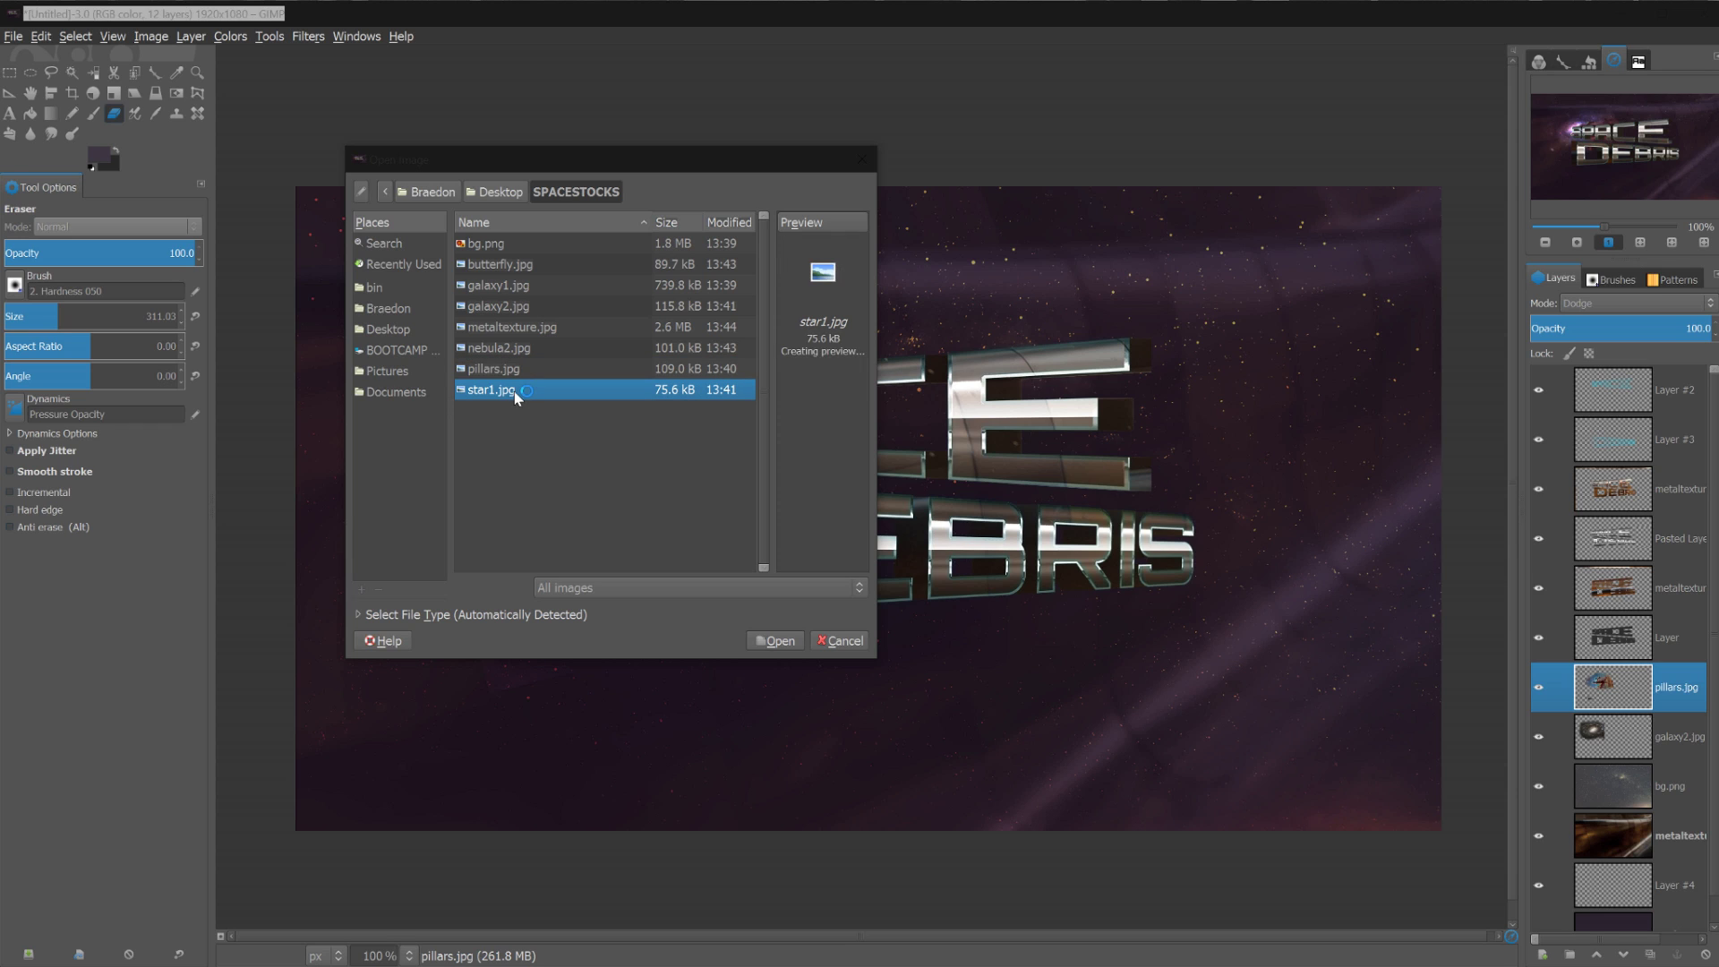
{"action": "left_click", "coordinate": [498, 328]}
{"action": "left_click", "coordinate": [505, 305]}
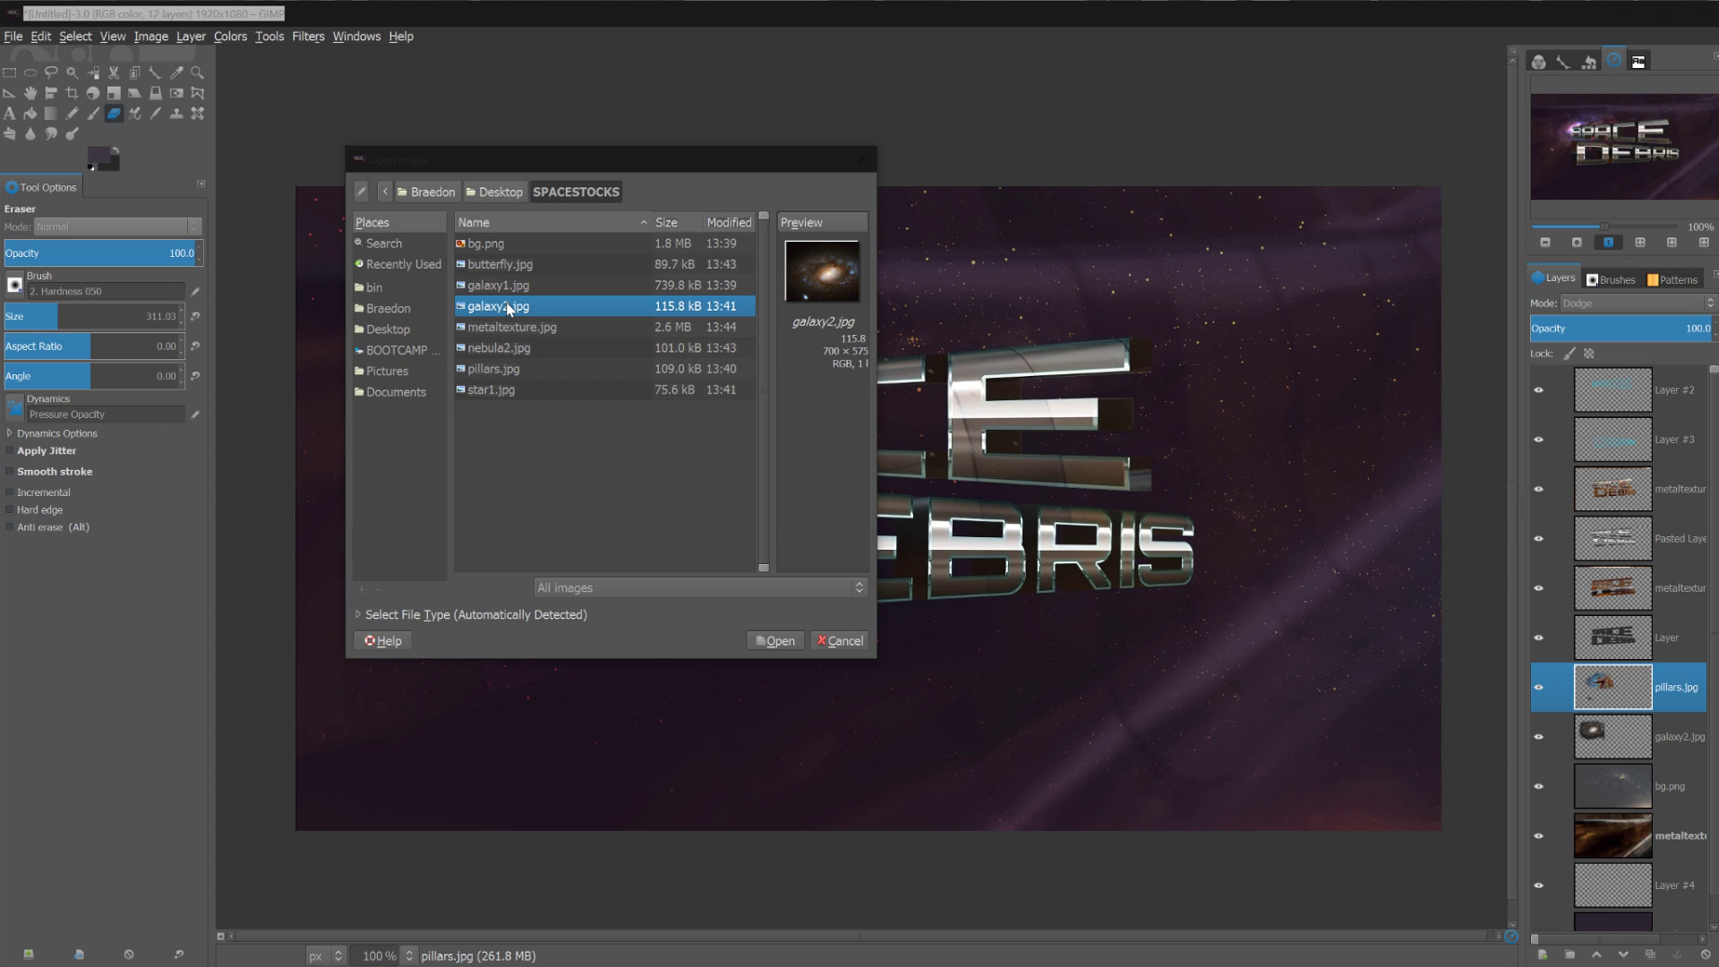
{"action": "left_click", "coordinate": [527, 291]}
{"action": "left_click", "coordinate": [535, 266]}
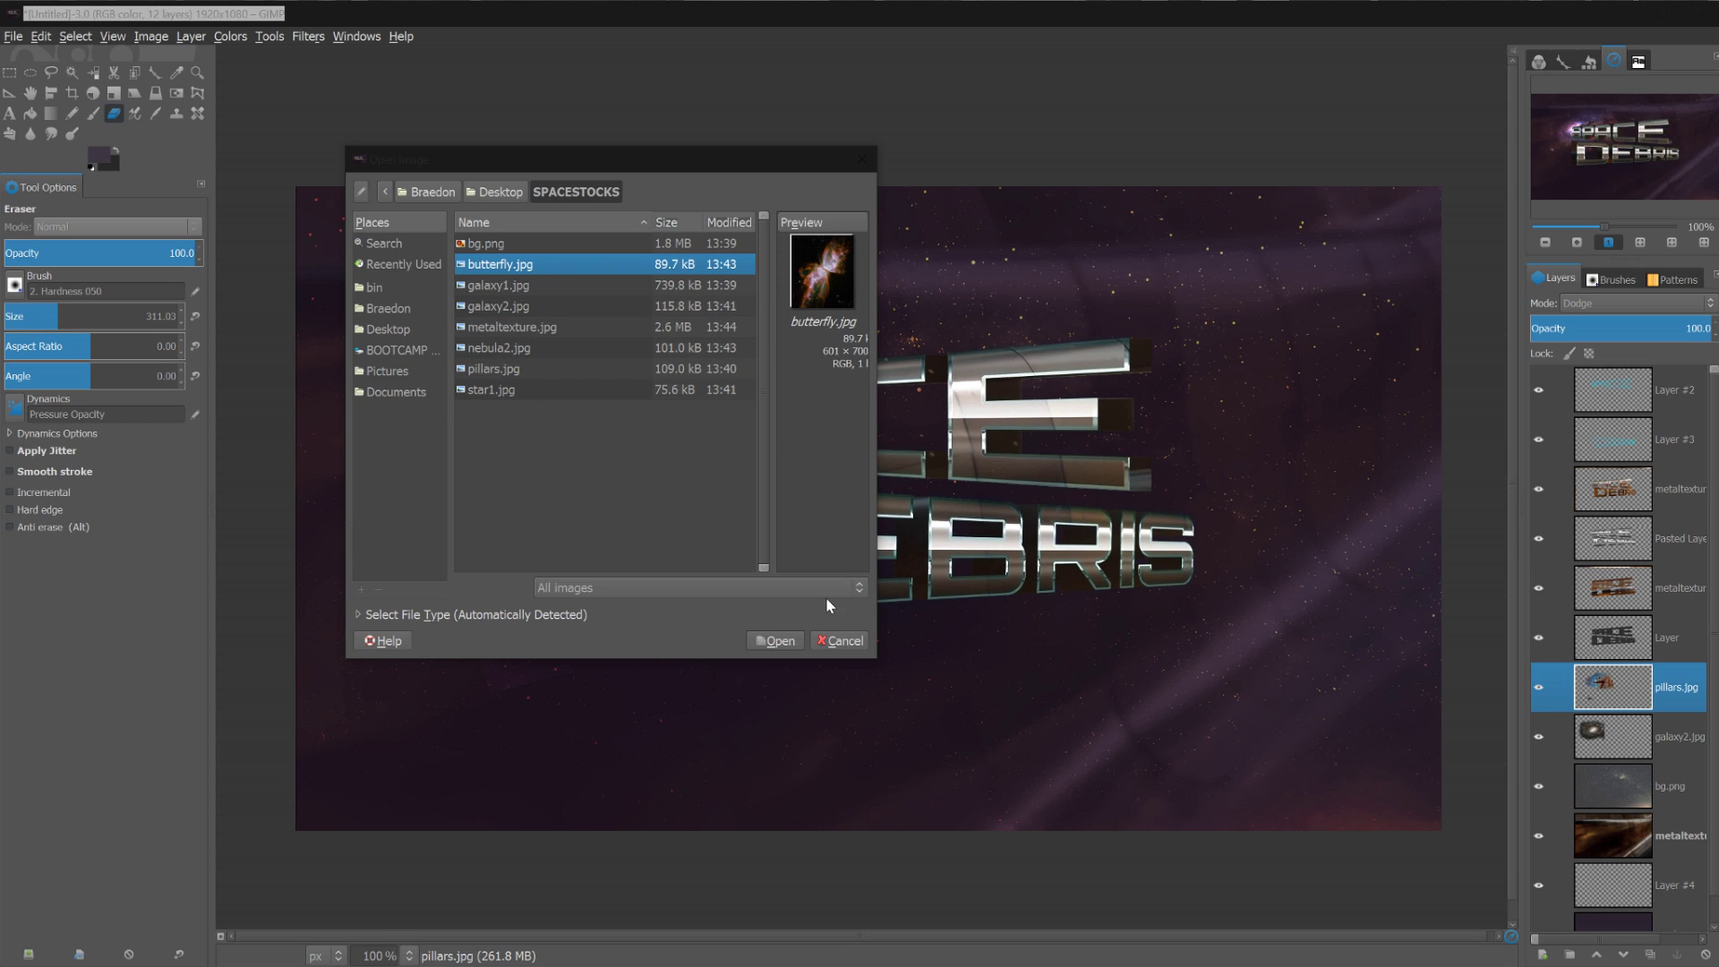
{"action": "left_click", "coordinate": [776, 638]}
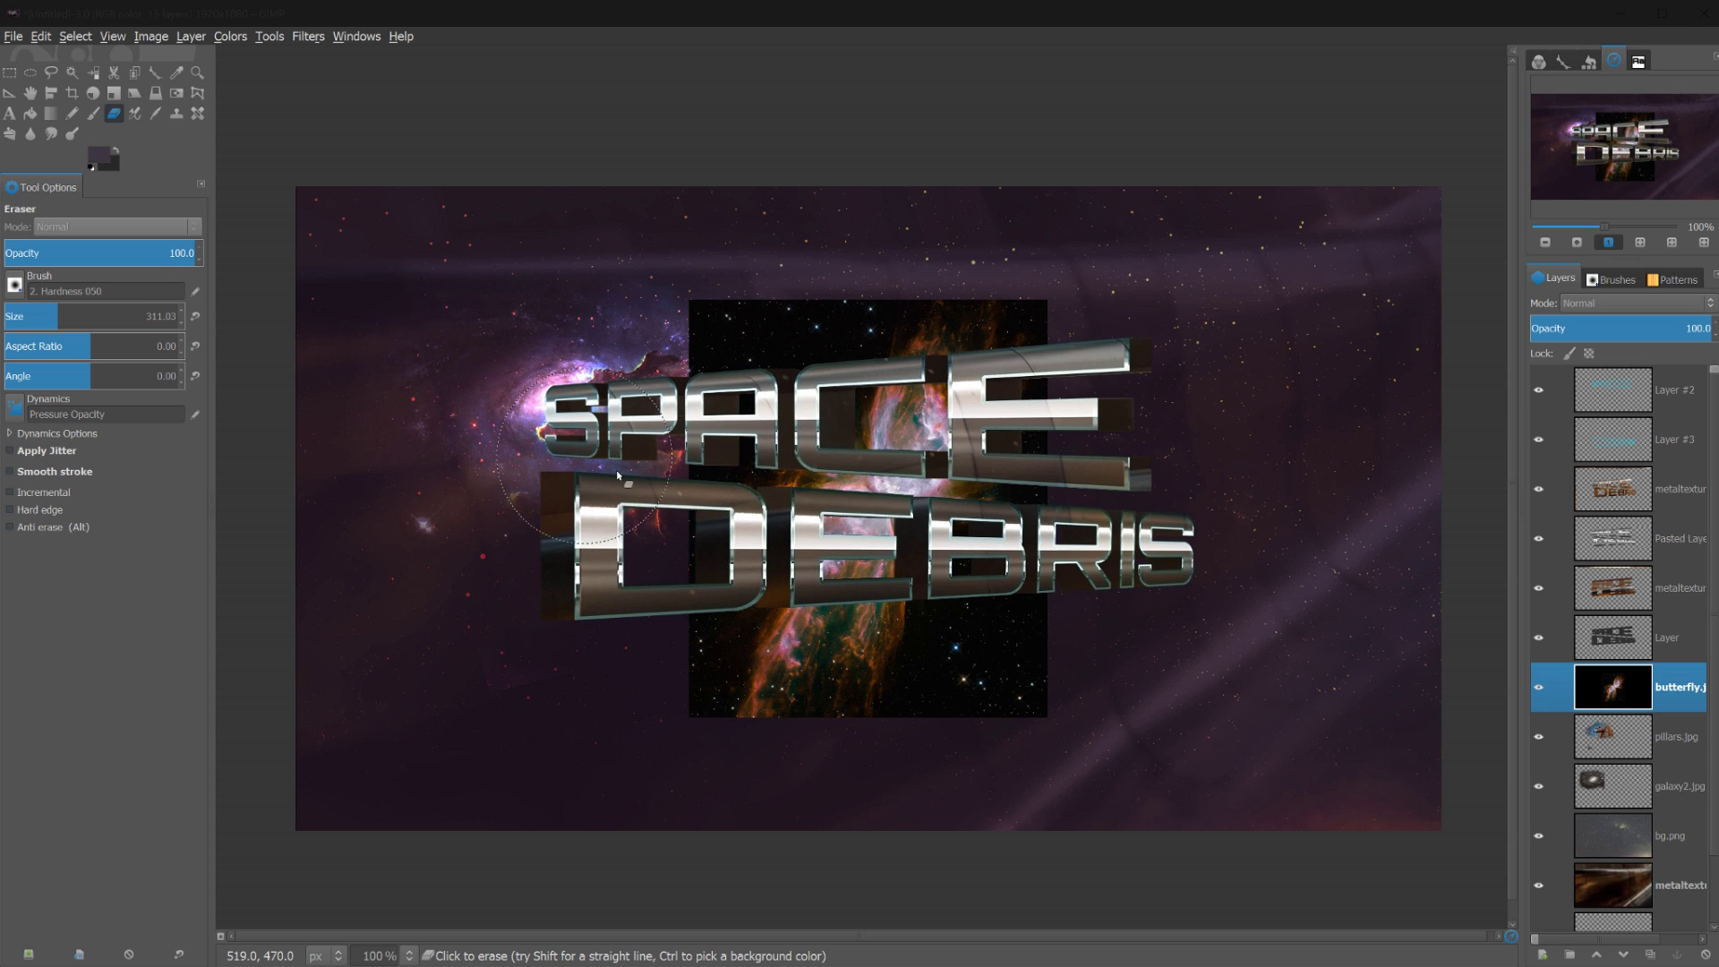
Rotate the butterfly.jpg layer counterclockwise until its frame stands like a diamond behind the text
{"action": "key", "text": "shift+r"}
{"action": "left_click", "coordinate": [617, 475]}
{"action": "mouse_move", "coordinate": [860, 313]}
{"action": "left_mouse_down"}
{"action": "mouse_move", "coordinate": [716, 349]}
{"action": "mouse_move", "coordinate": [638, 537]}
{"action": "mouse_move", "coordinate": [794, 683]}
{"action": "mouse_move", "coordinate": [736, 662]}
{"action": "left_mouse_up"}
{"action": "key", "text": "Return"}
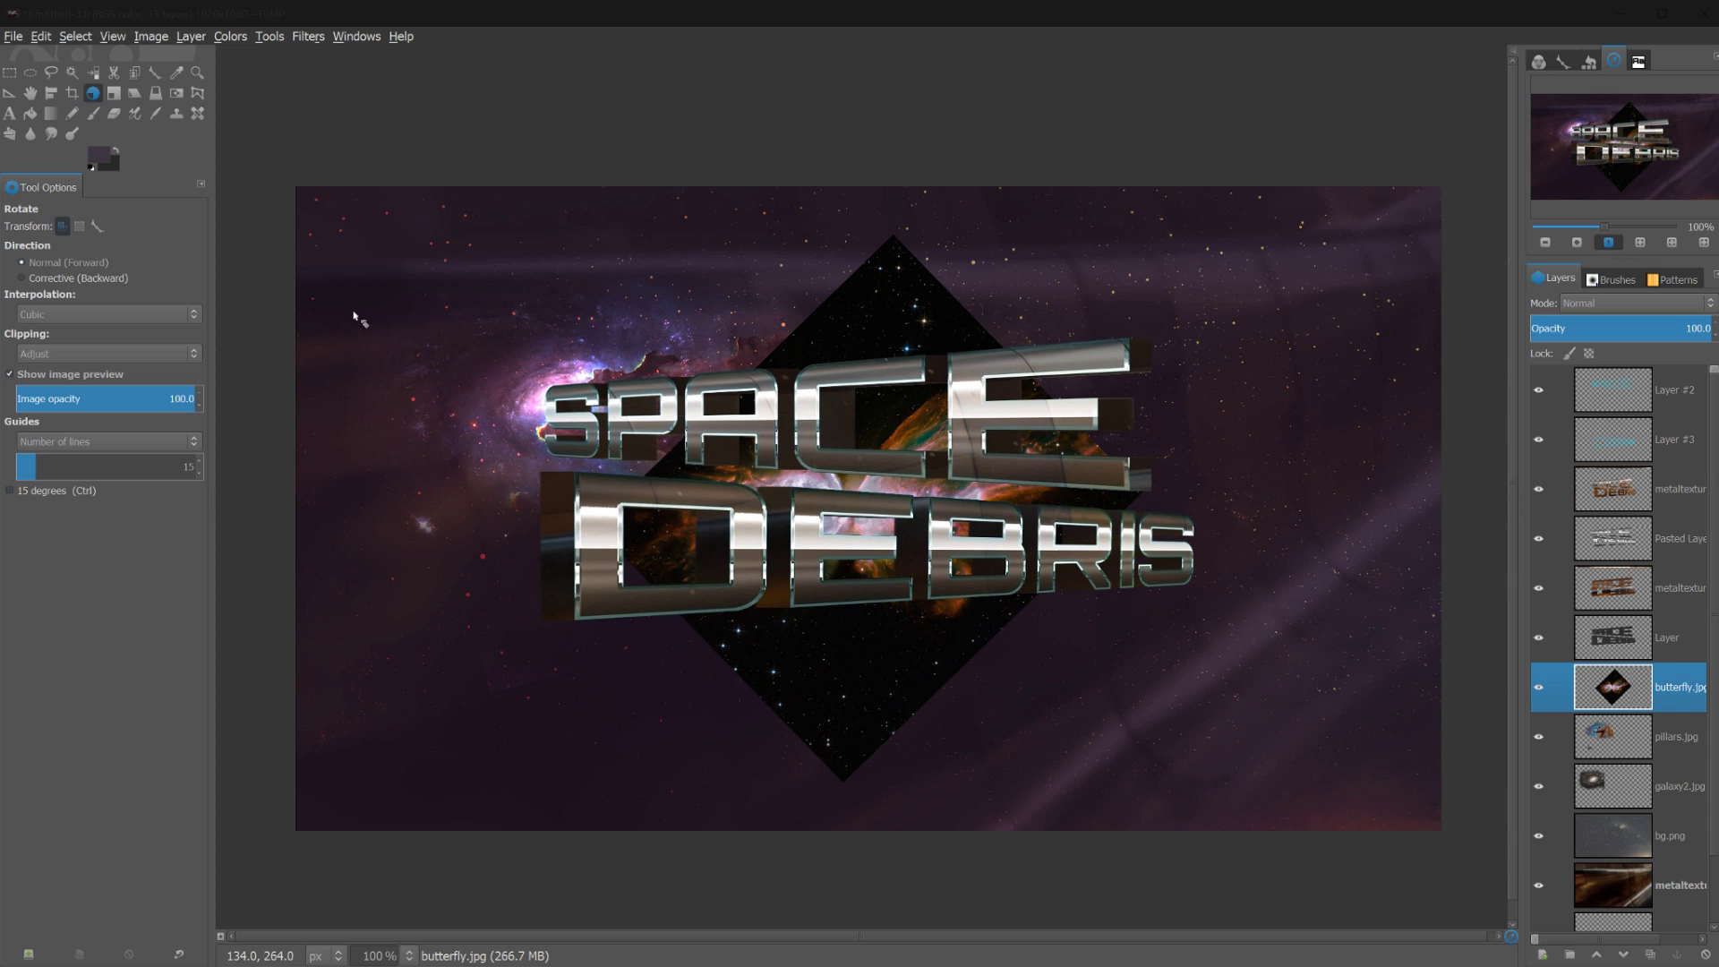
Move the butterfly.jpg layer behind the end of DEBRIS and set its blend mode to Dodge
{"action": "key", "text": "m"}
{"action": "left_click_drag", "start_coordinate": [802, 500], "coordinate": [1239, 606]}
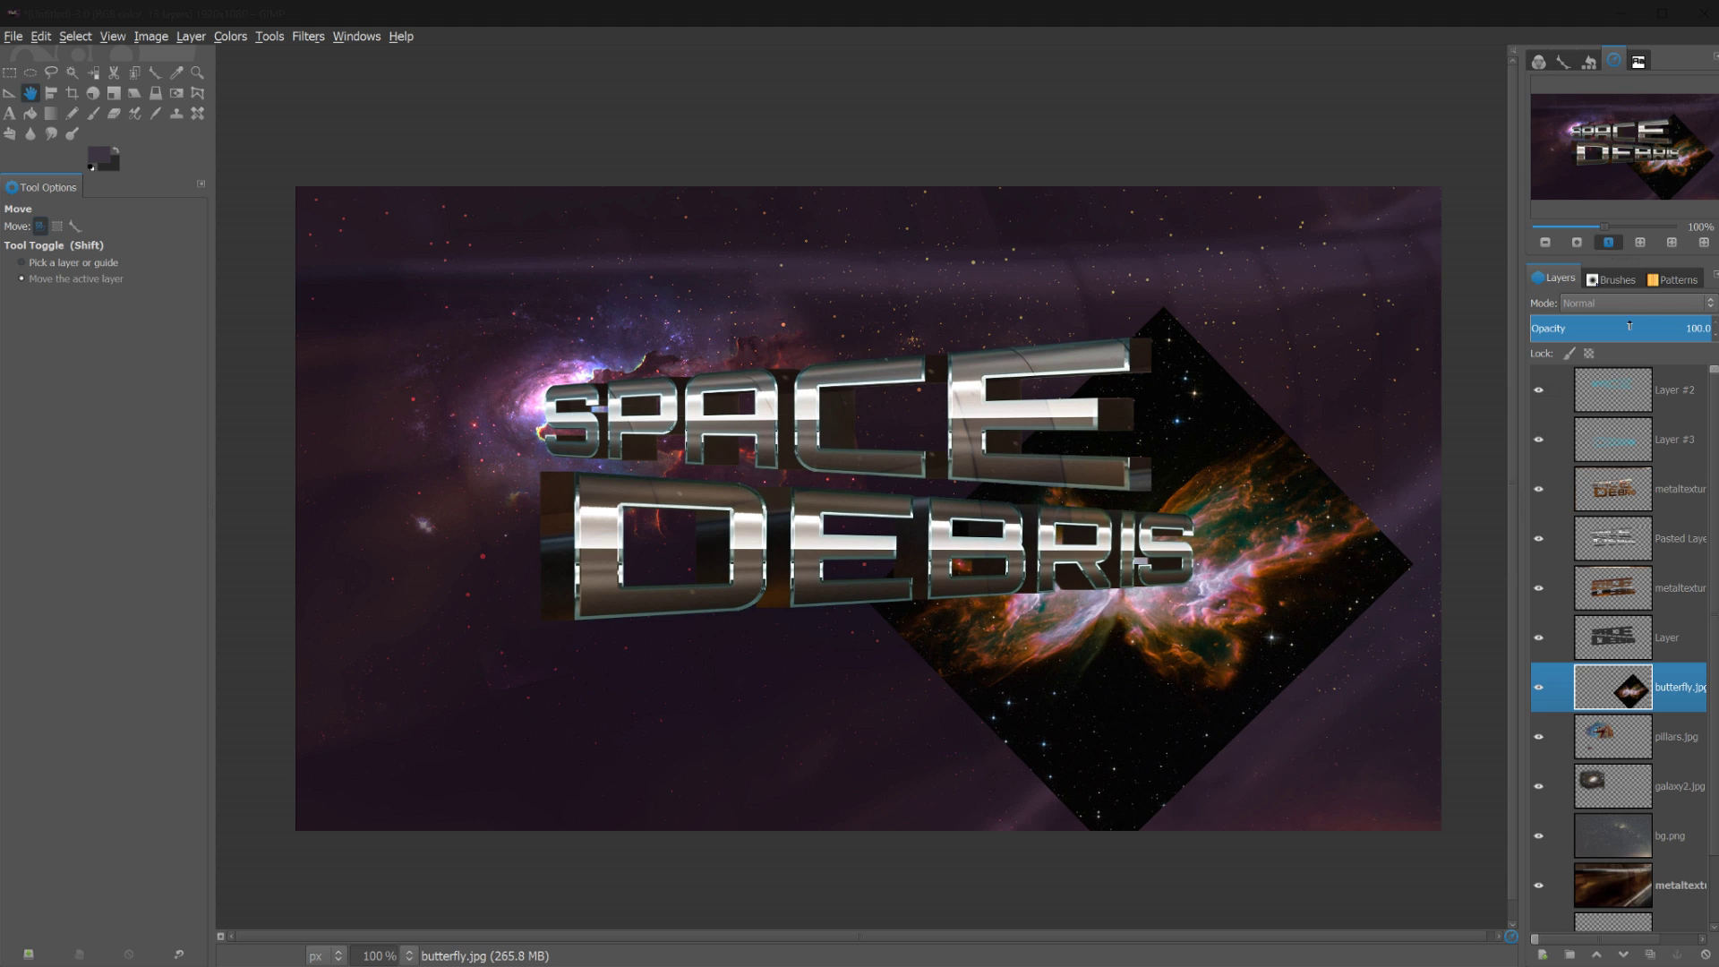
{"action": "left_click", "coordinate": [1620, 303]}
{"action": "left_click", "coordinate": [1591, 392]}
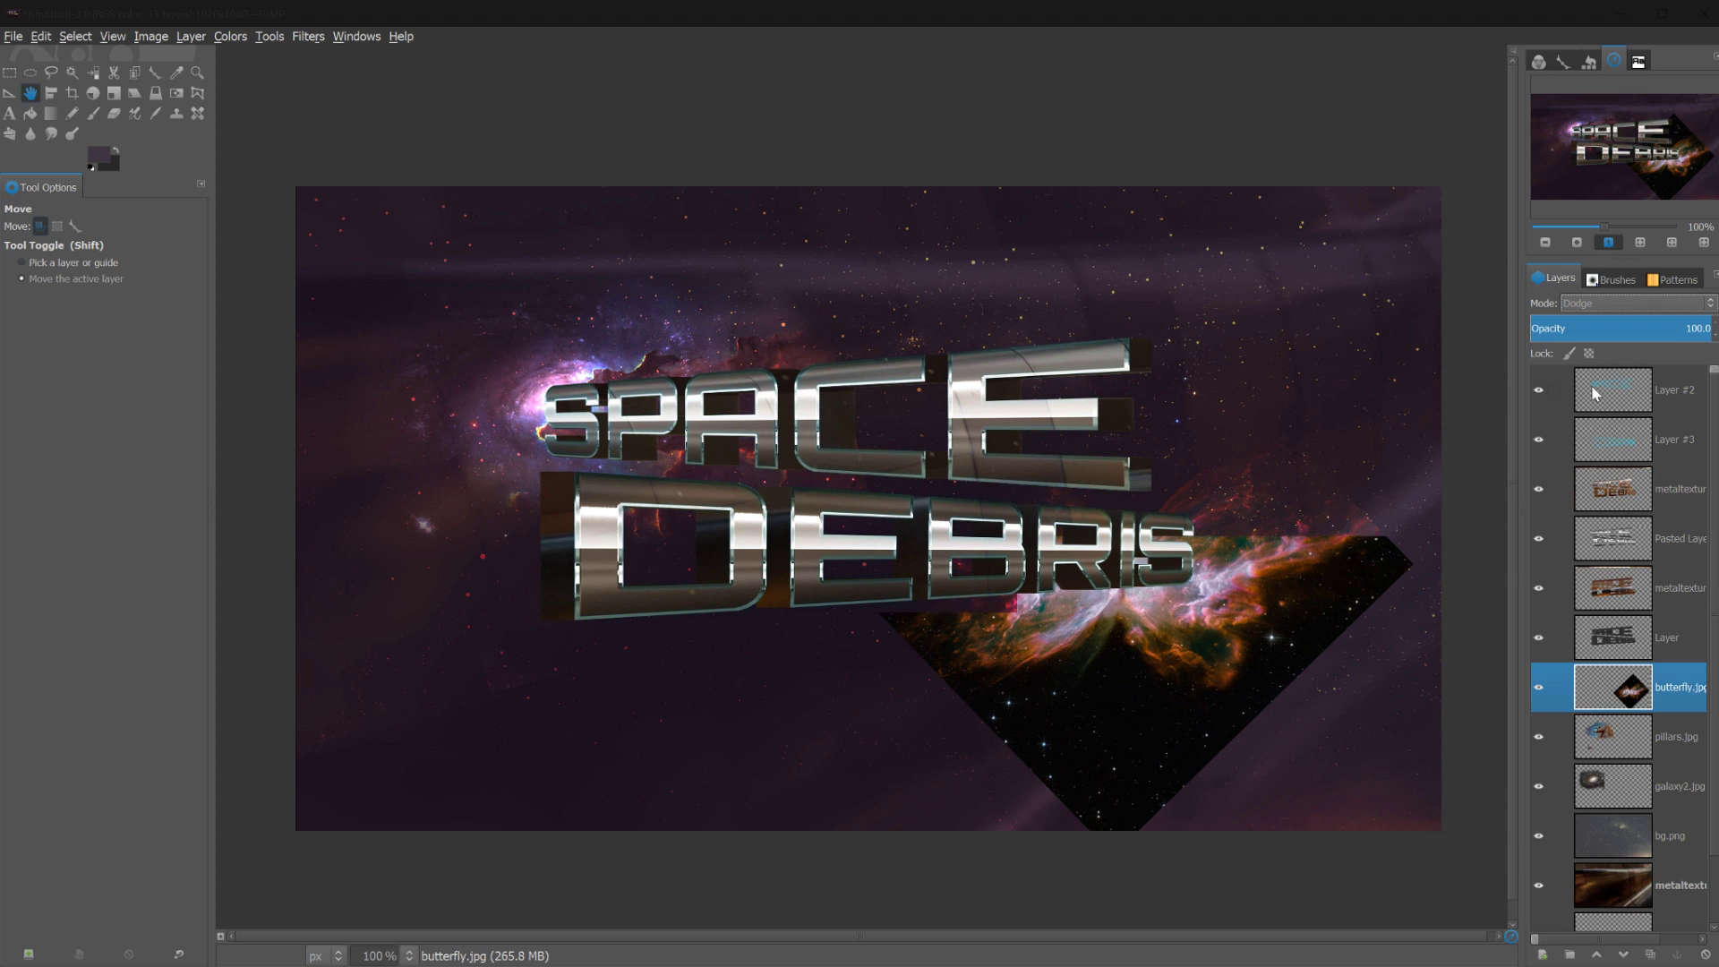
{"action": "left_click_drag", "start_coordinate": [1194, 600], "coordinate": [1200, 605]}
Reduce the butterfly.jpg layer's saturation to about -65 with lightness 3, and nudge the nebula slightly closer beneath DEBRIS
{"action": "left_click", "coordinate": [191, 35]}
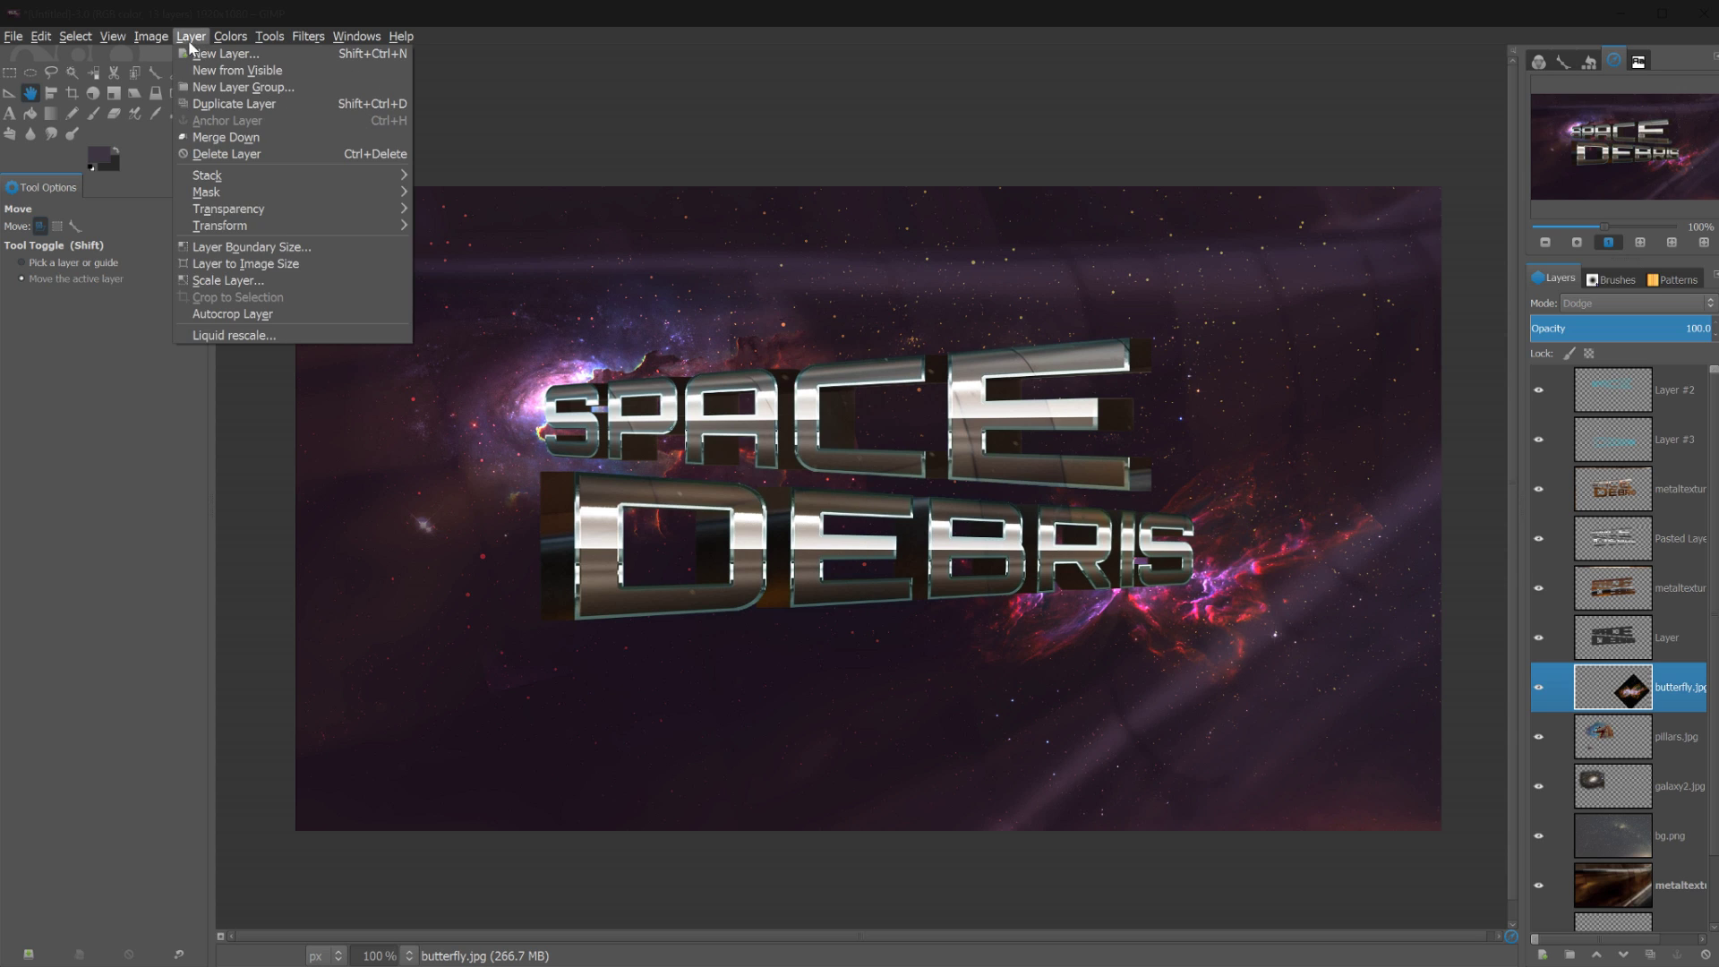
{"action": "left_click", "coordinate": [230, 36]}
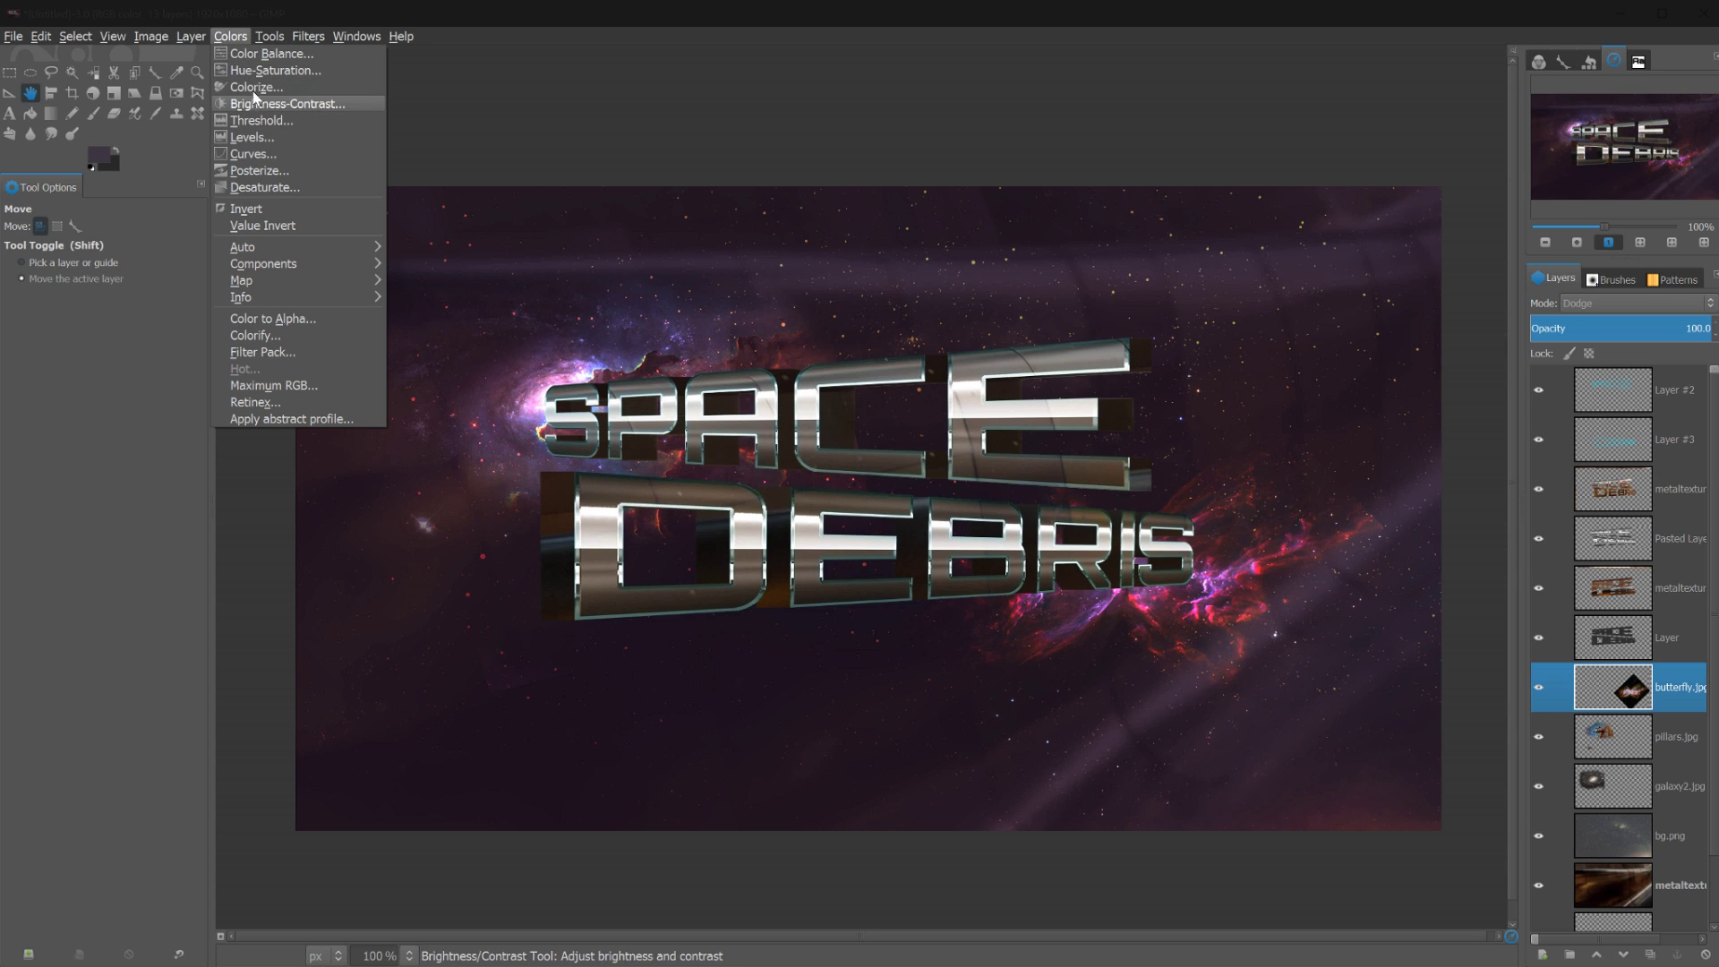
{"action": "left_click", "coordinate": [261, 72]}
{"action": "mouse_move", "coordinate": [270, 310]}
{"action": "left_mouse_down"}
{"action": "mouse_move", "coordinate": [240, 305]}
{"action": "mouse_move", "coordinate": [275, 311]}
{"action": "mouse_move", "coordinate": [274, 330]}
{"action": "left_mouse_up"}
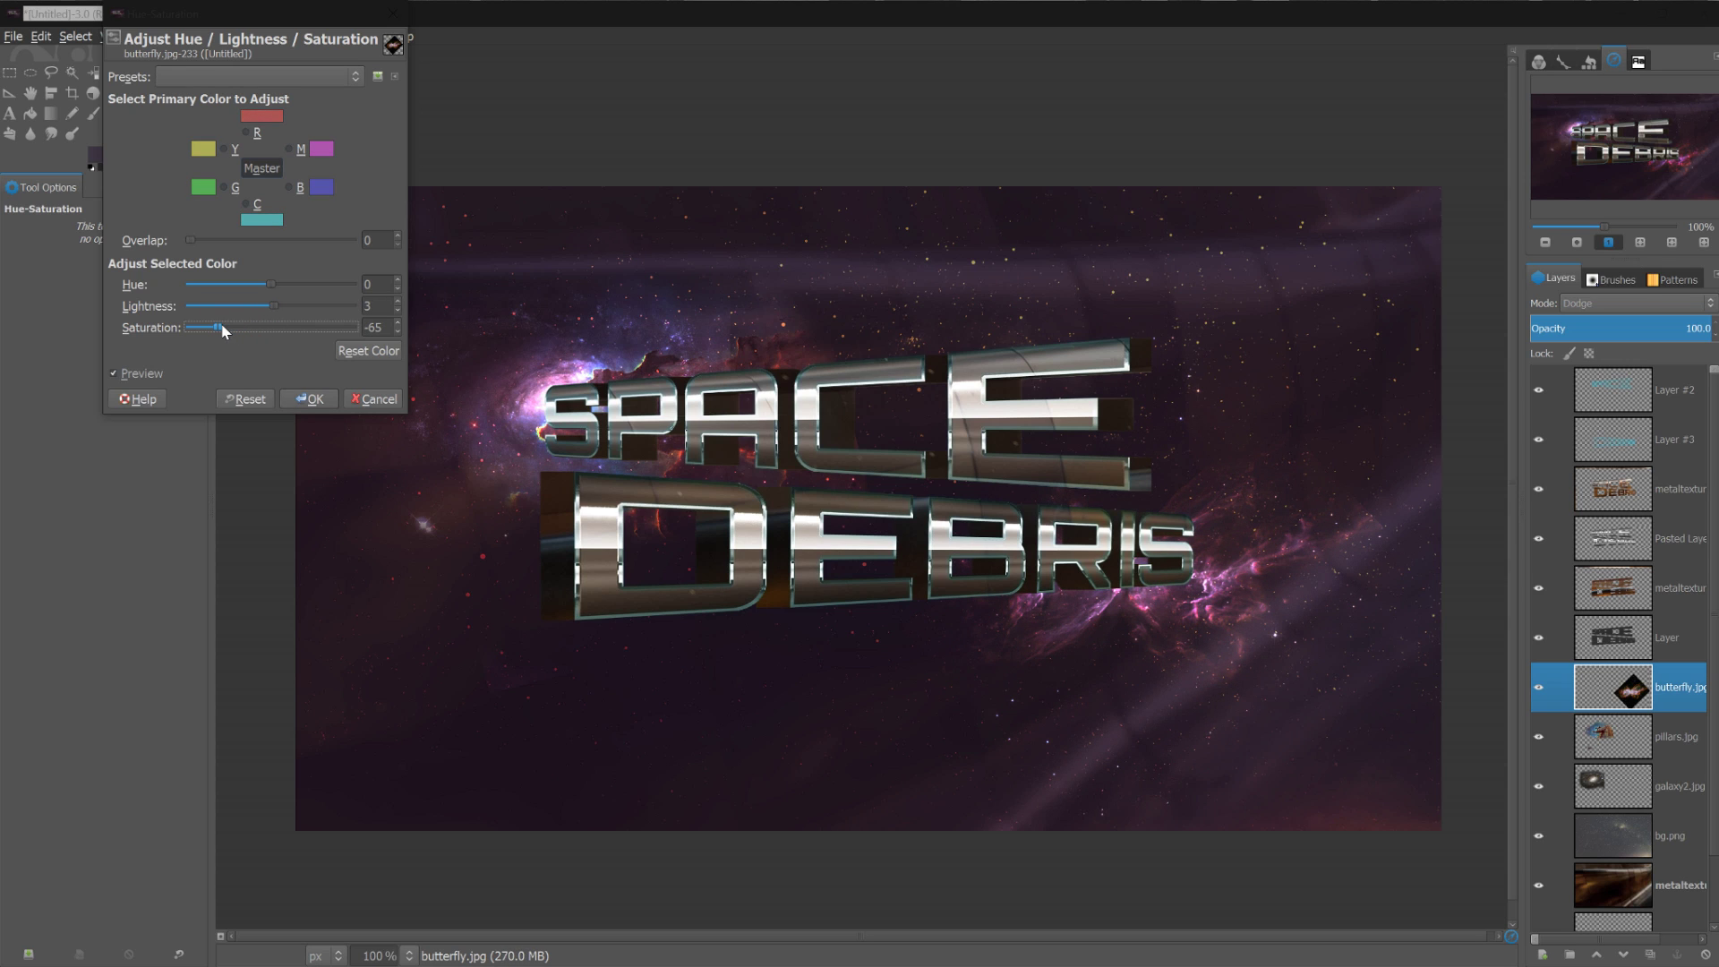
{"action": "left_click", "coordinate": [309, 400]}
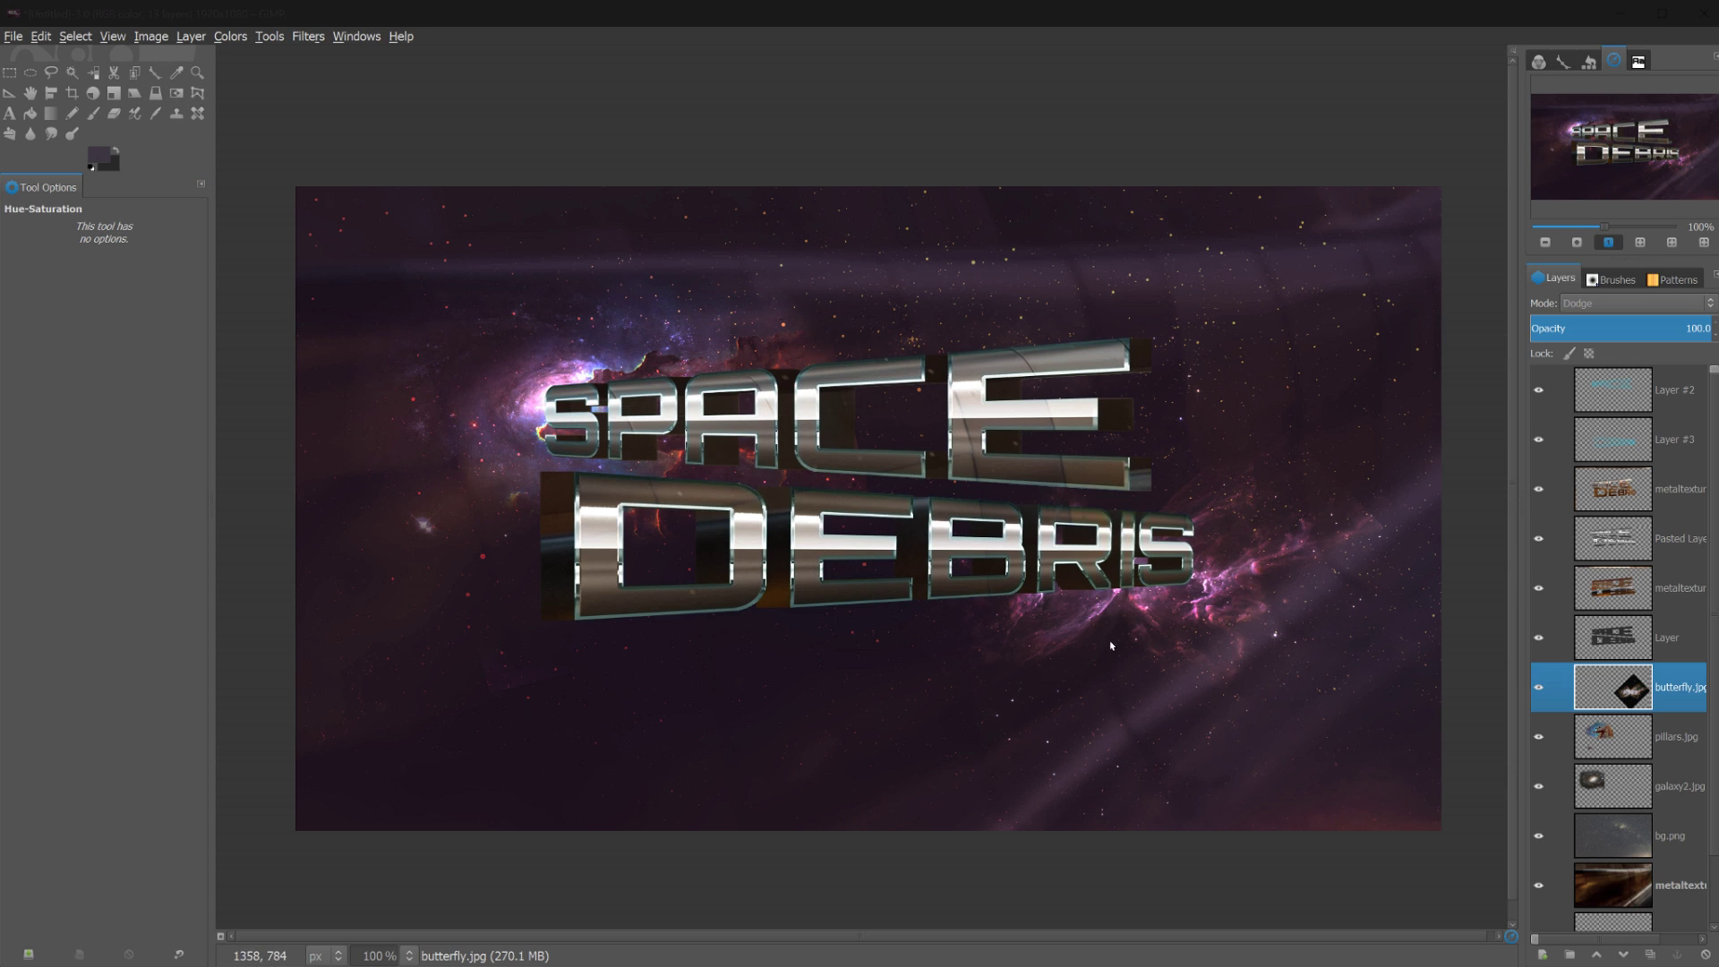
{"action": "key", "text": "m"}
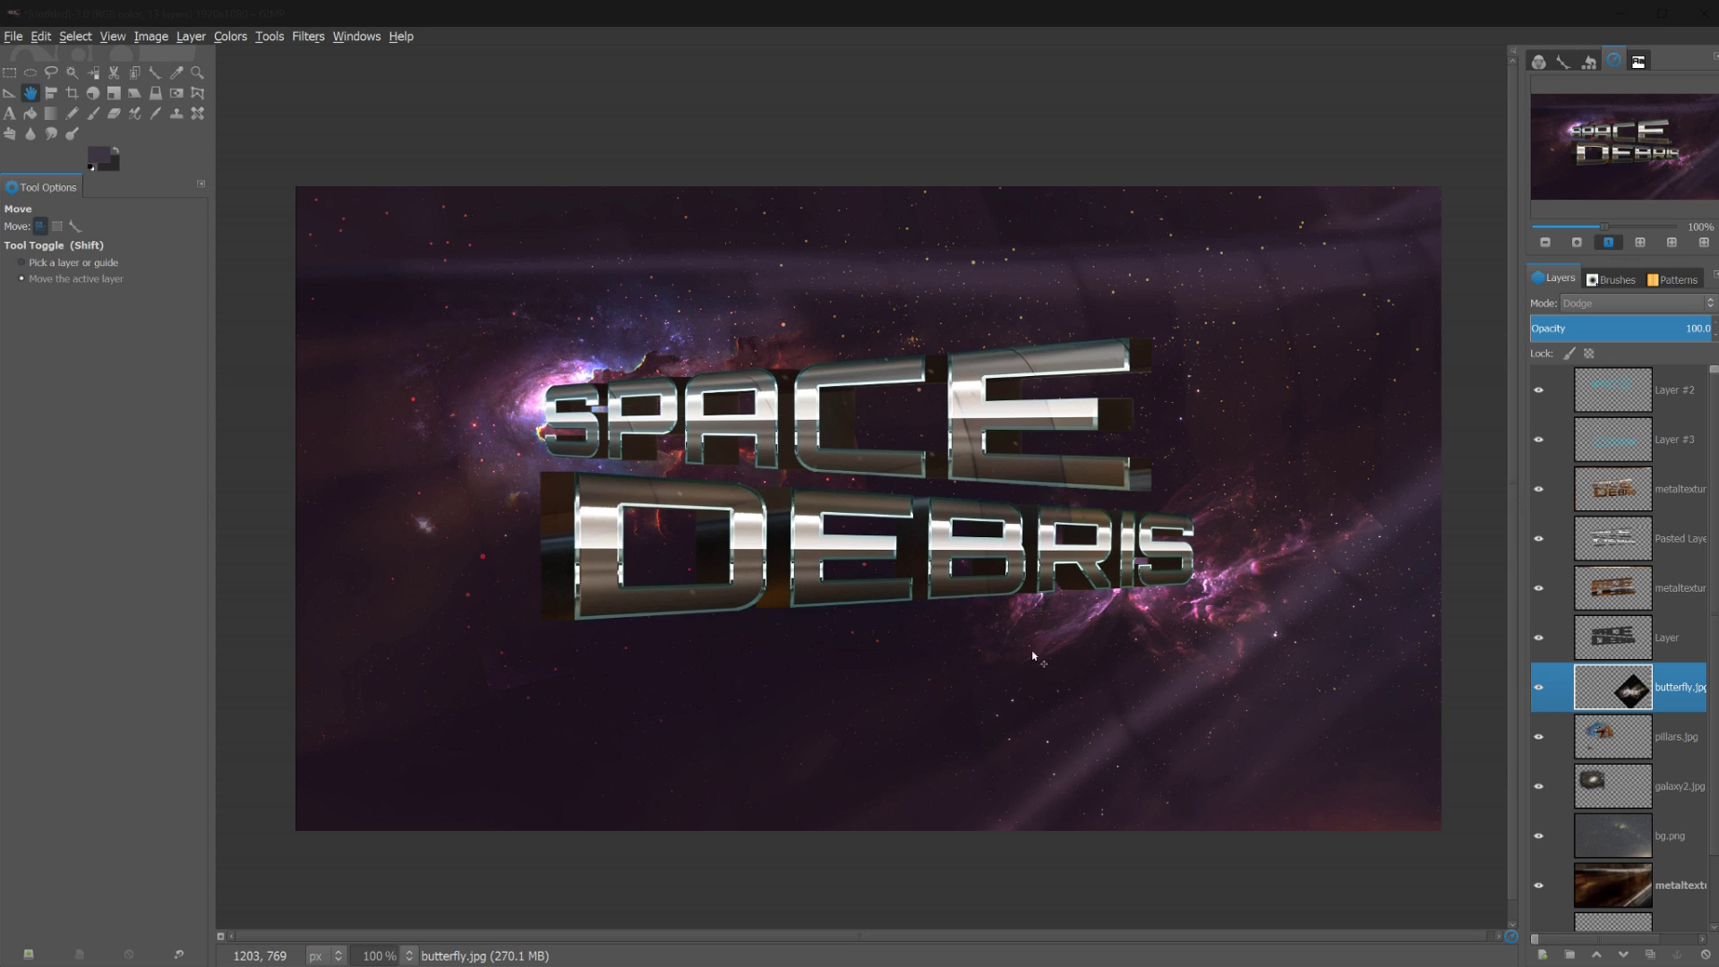
{"action": "mouse_move", "coordinate": [1132, 634]}
{"action": "left_mouse_down"}
{"action": "mouse_move", "coordinate": [1109, 636]}
{"action": "mouse_move", "coordinate": [1122, 643]}
{"action": "left_mouse_up"}
Compare the galaxy images in the SPACESTOCKS folder and import galaxy1.jpg as a new layer directly above bg.png
{"action": "left_click", "coordinate": [1669, 838]}
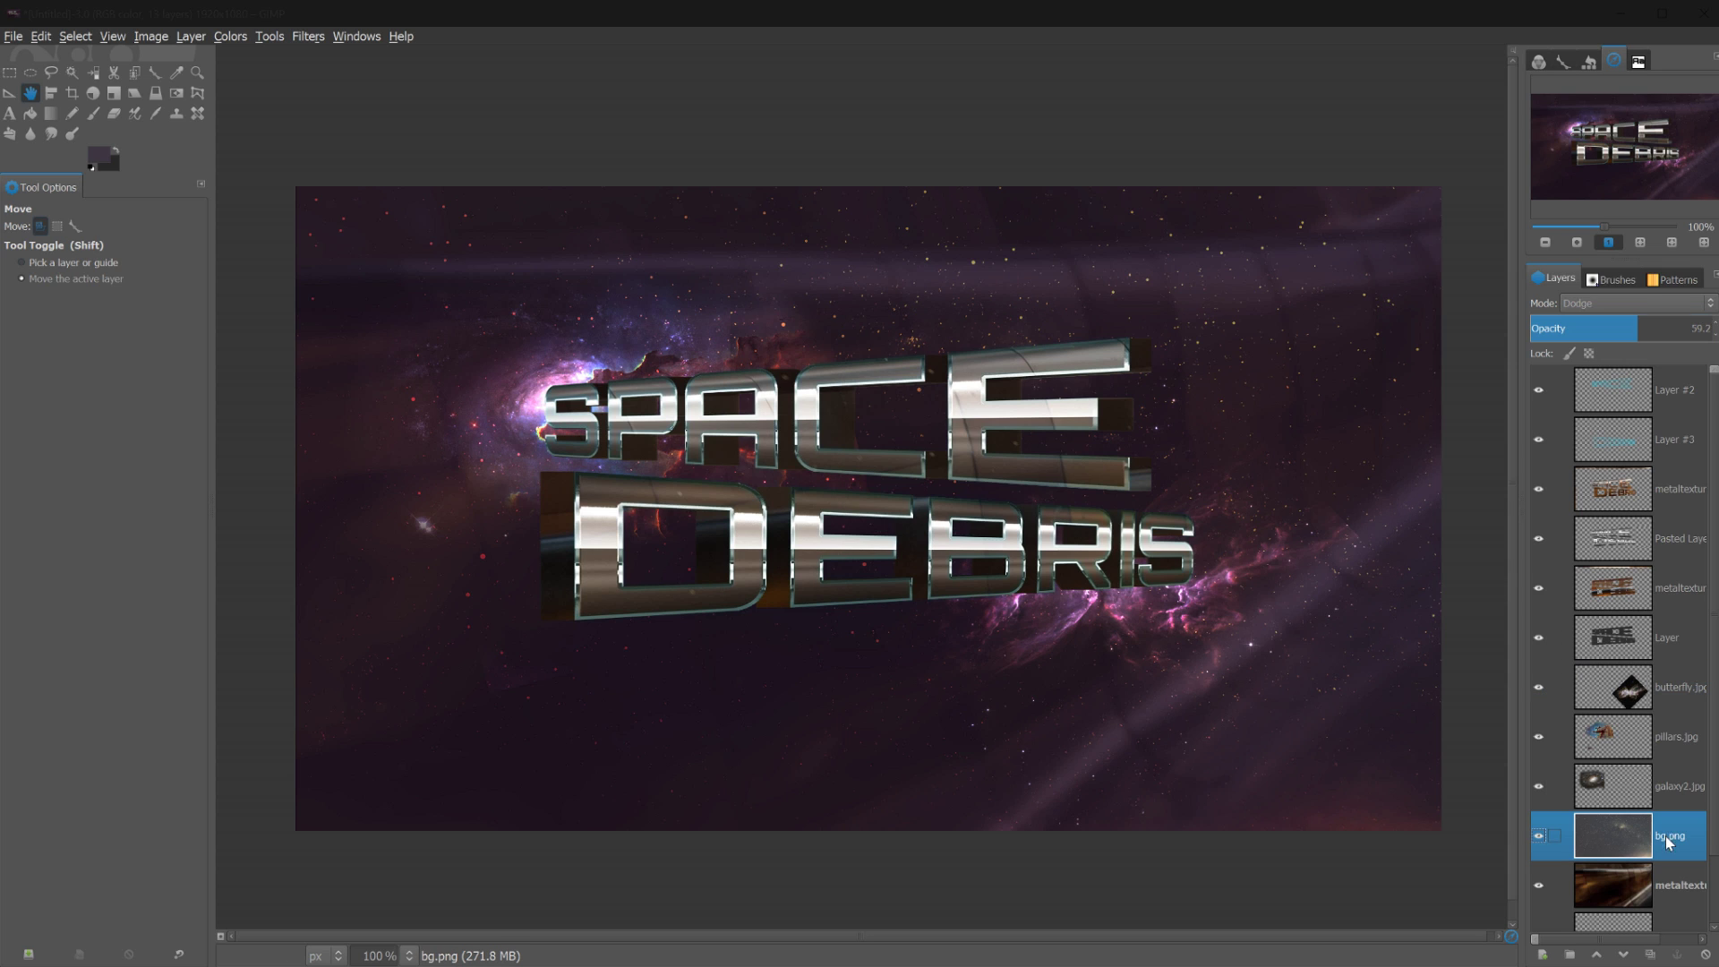
{"action": "left_click", "coordinate": [20, 40]}
{"action": "left_click", "coordinate": [59, 104]}
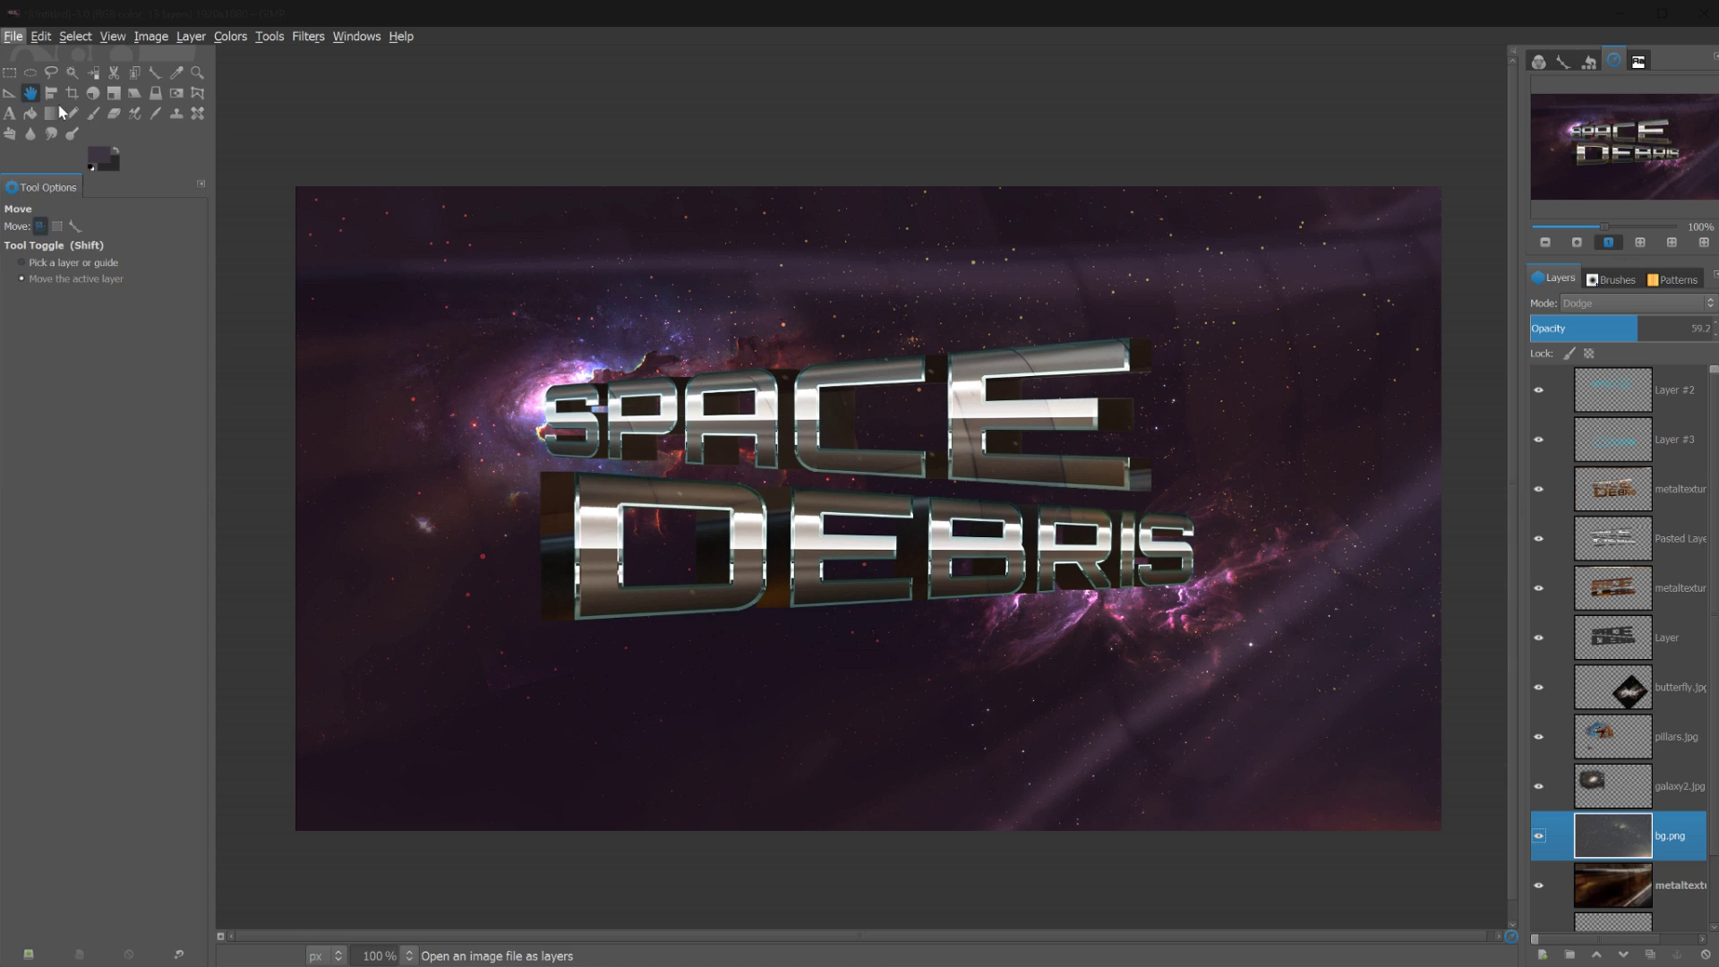
{"action": "left_click", "coordinate": [505, 327]}
{"action": "left_click", "coordinate": [515, 305]}
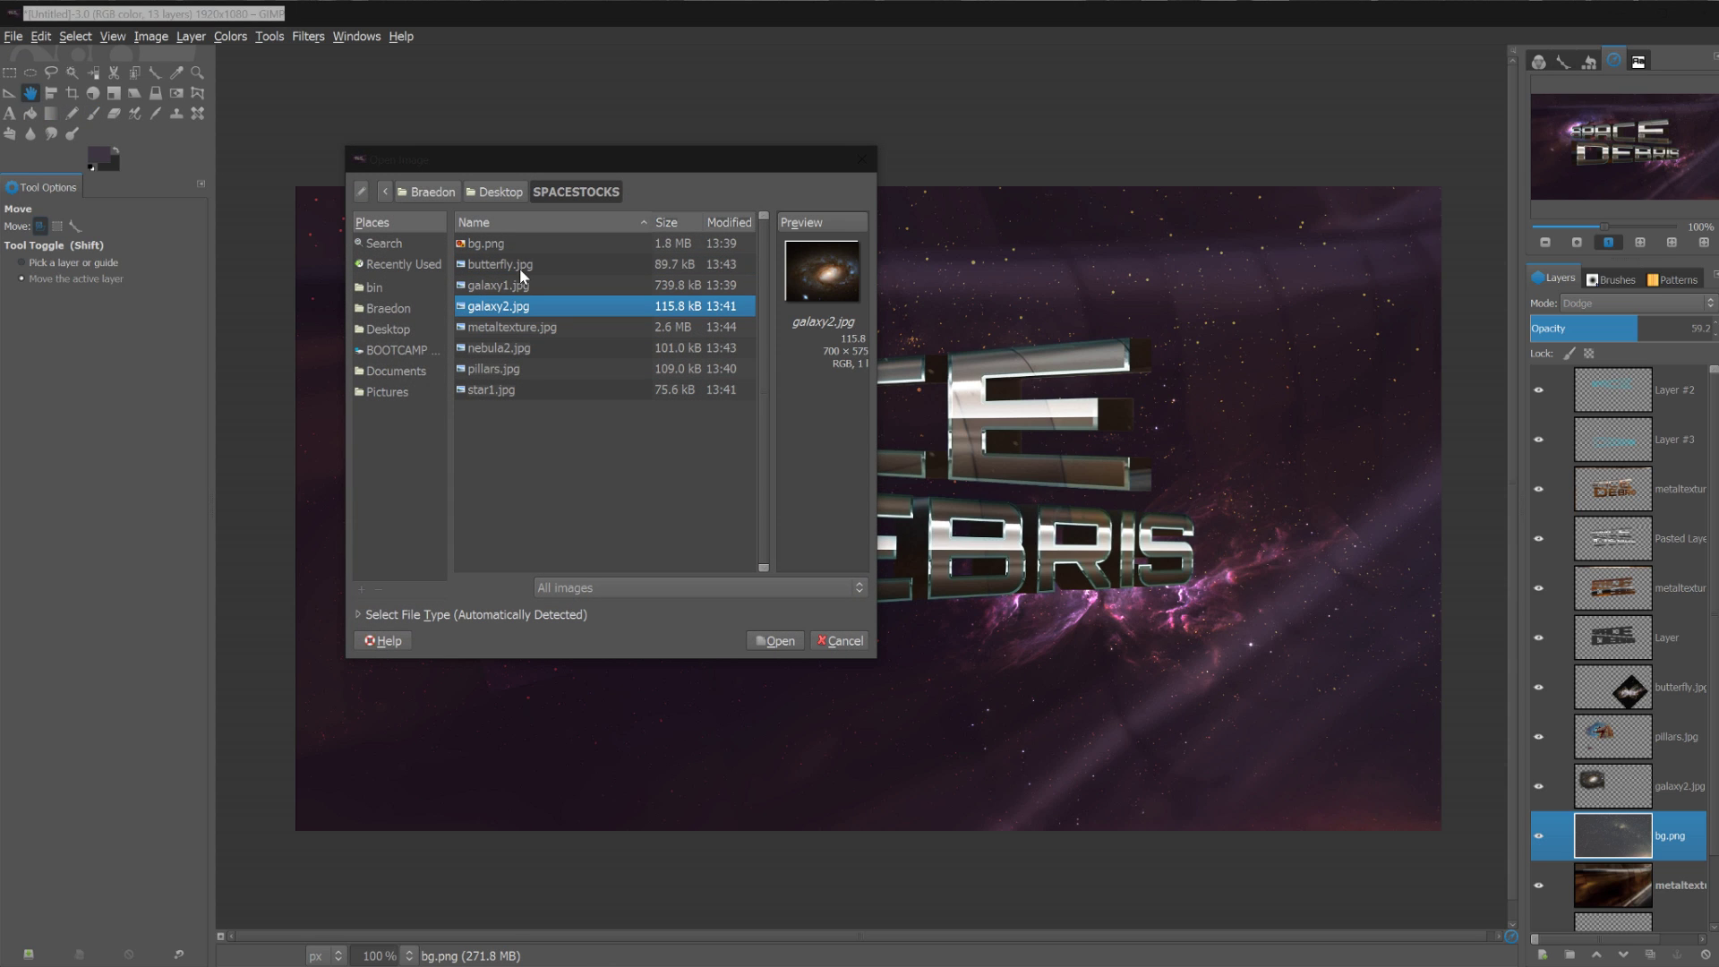
{"action": "left_click", "coordinate": [519, 283]}
{"action": "left_click", "coordinate": [509, 306]}
{"action": "left_click", "coordinate": [510, 285]}
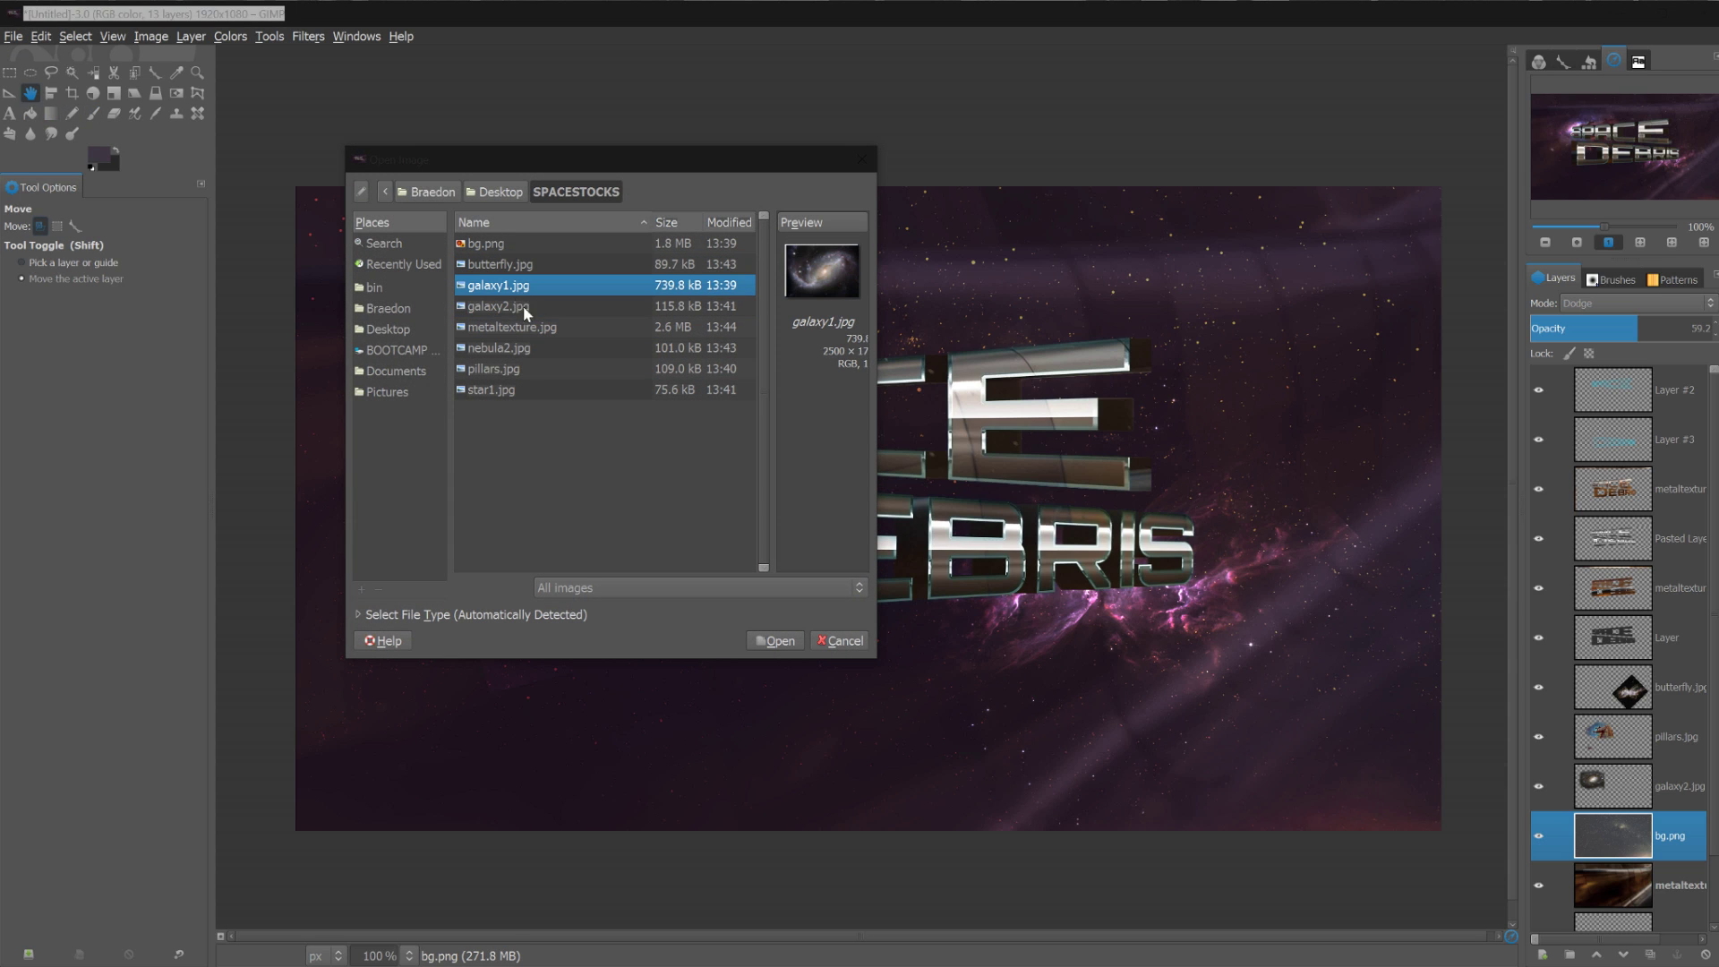
{"action": "left_click", "coordinate": [791, 638]}
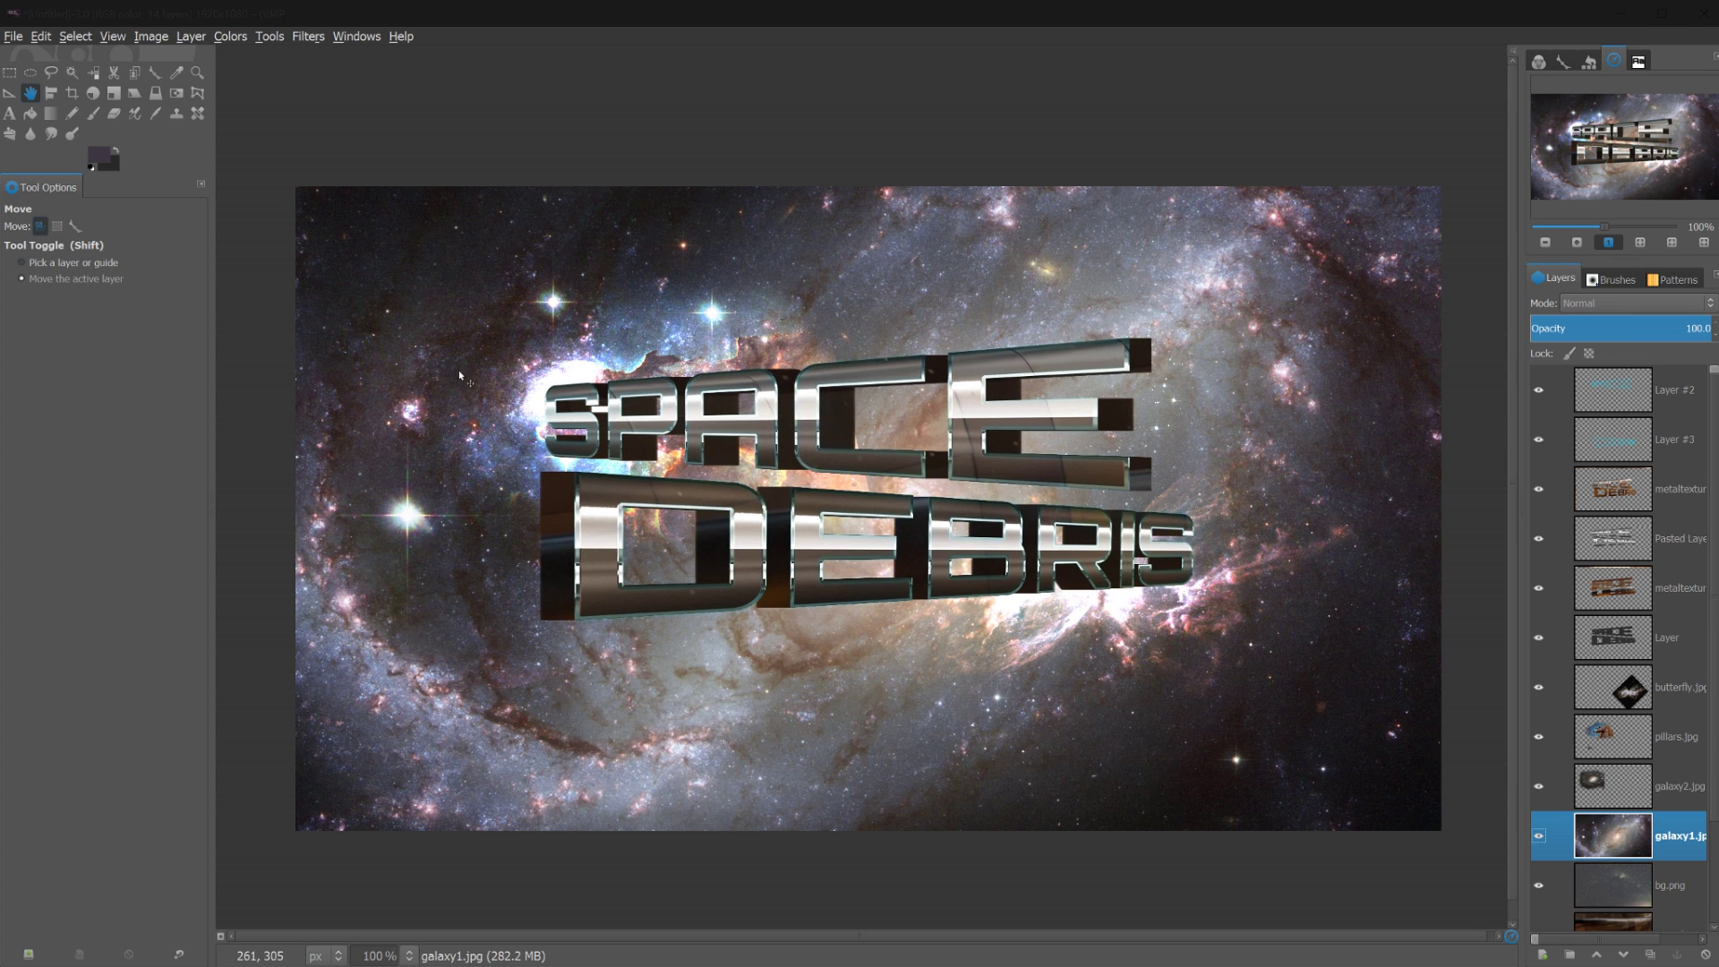
Shift the galaxy1.jpg layer slightly and try the Overlay blend mode on it
{"action": "left_click_drag", "start_coordinate": [578, 687], "coordinate": [640, 716]}
{"action": "left_click", "coordinate": [1612, 303]}
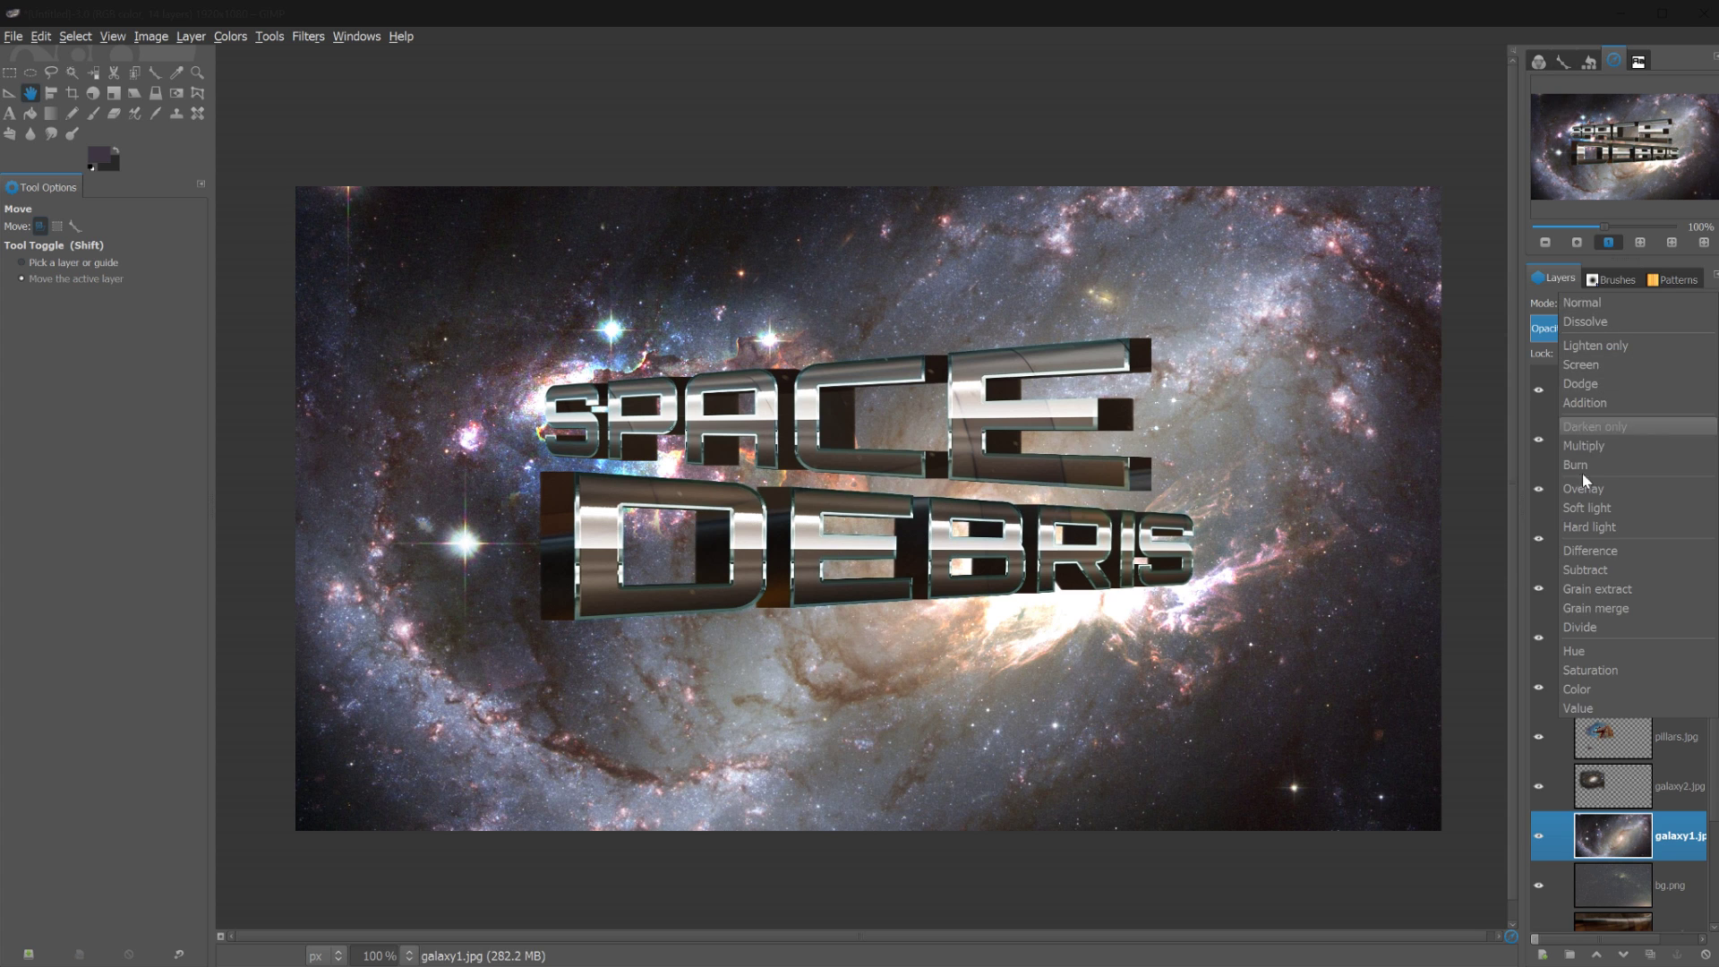
{"action": "left_click", "coordinate": [1582, 490]}
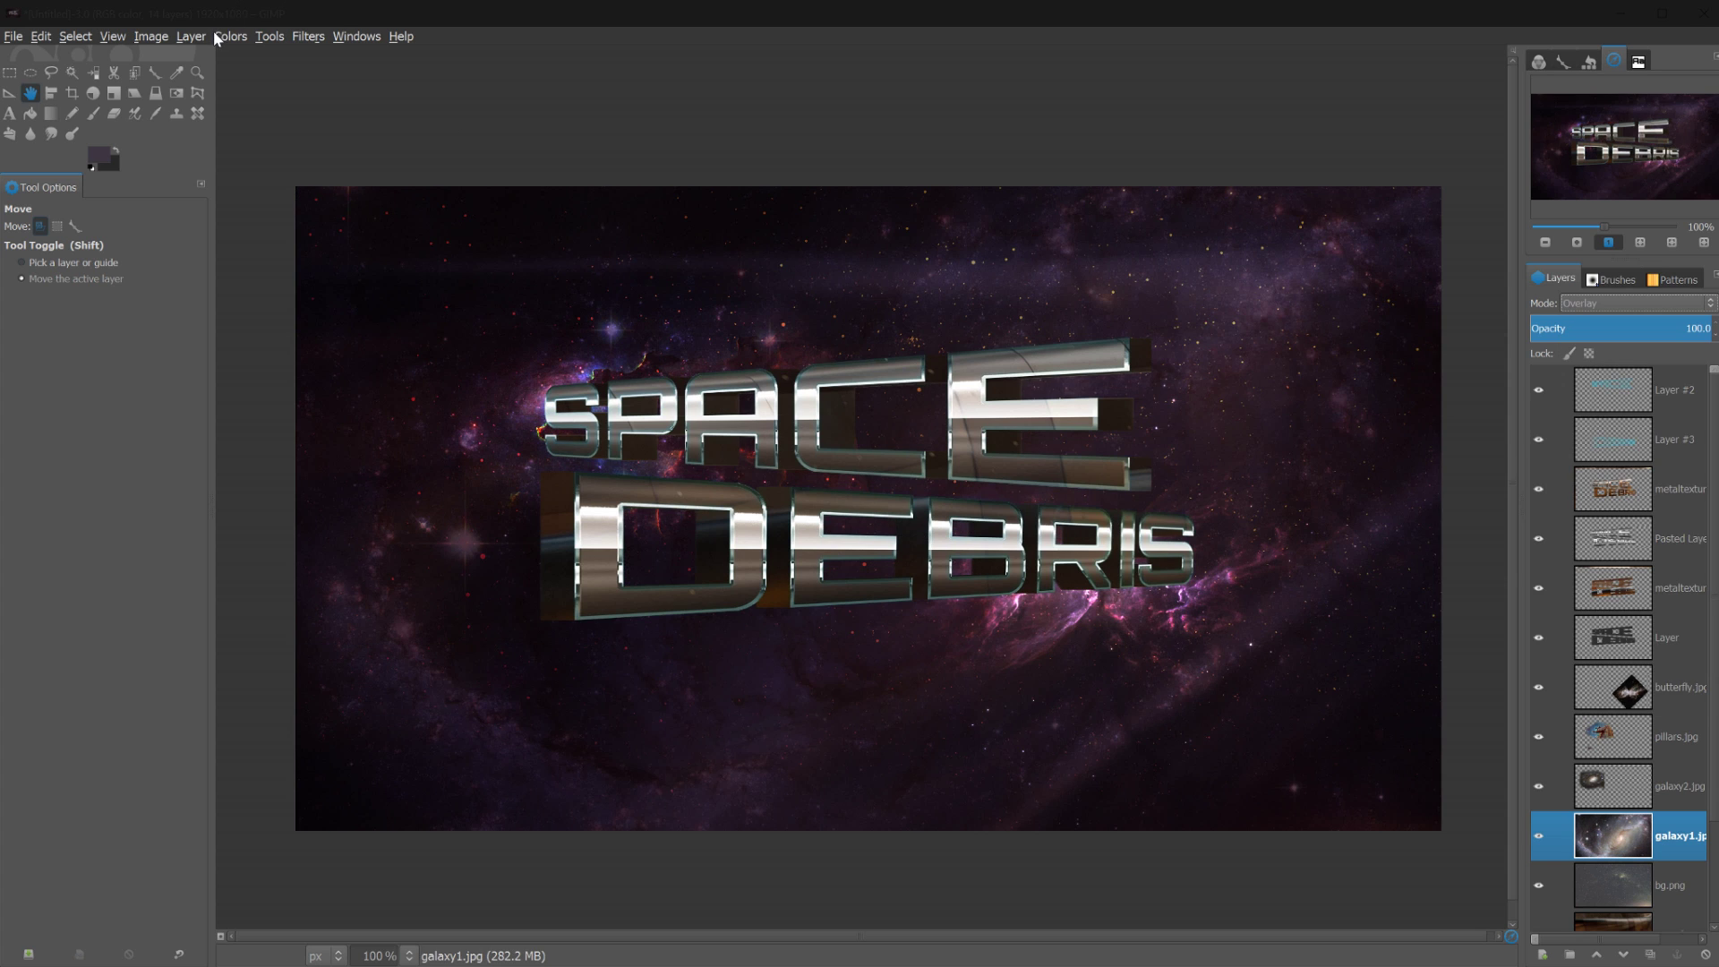
Raise the galaxy1.jpg layer's brightness to 47 and contrast to 30
{"action": "left_click", "coordinate": [216, 39]}
{"action": "left_click", "coordinate": [269, 103]}
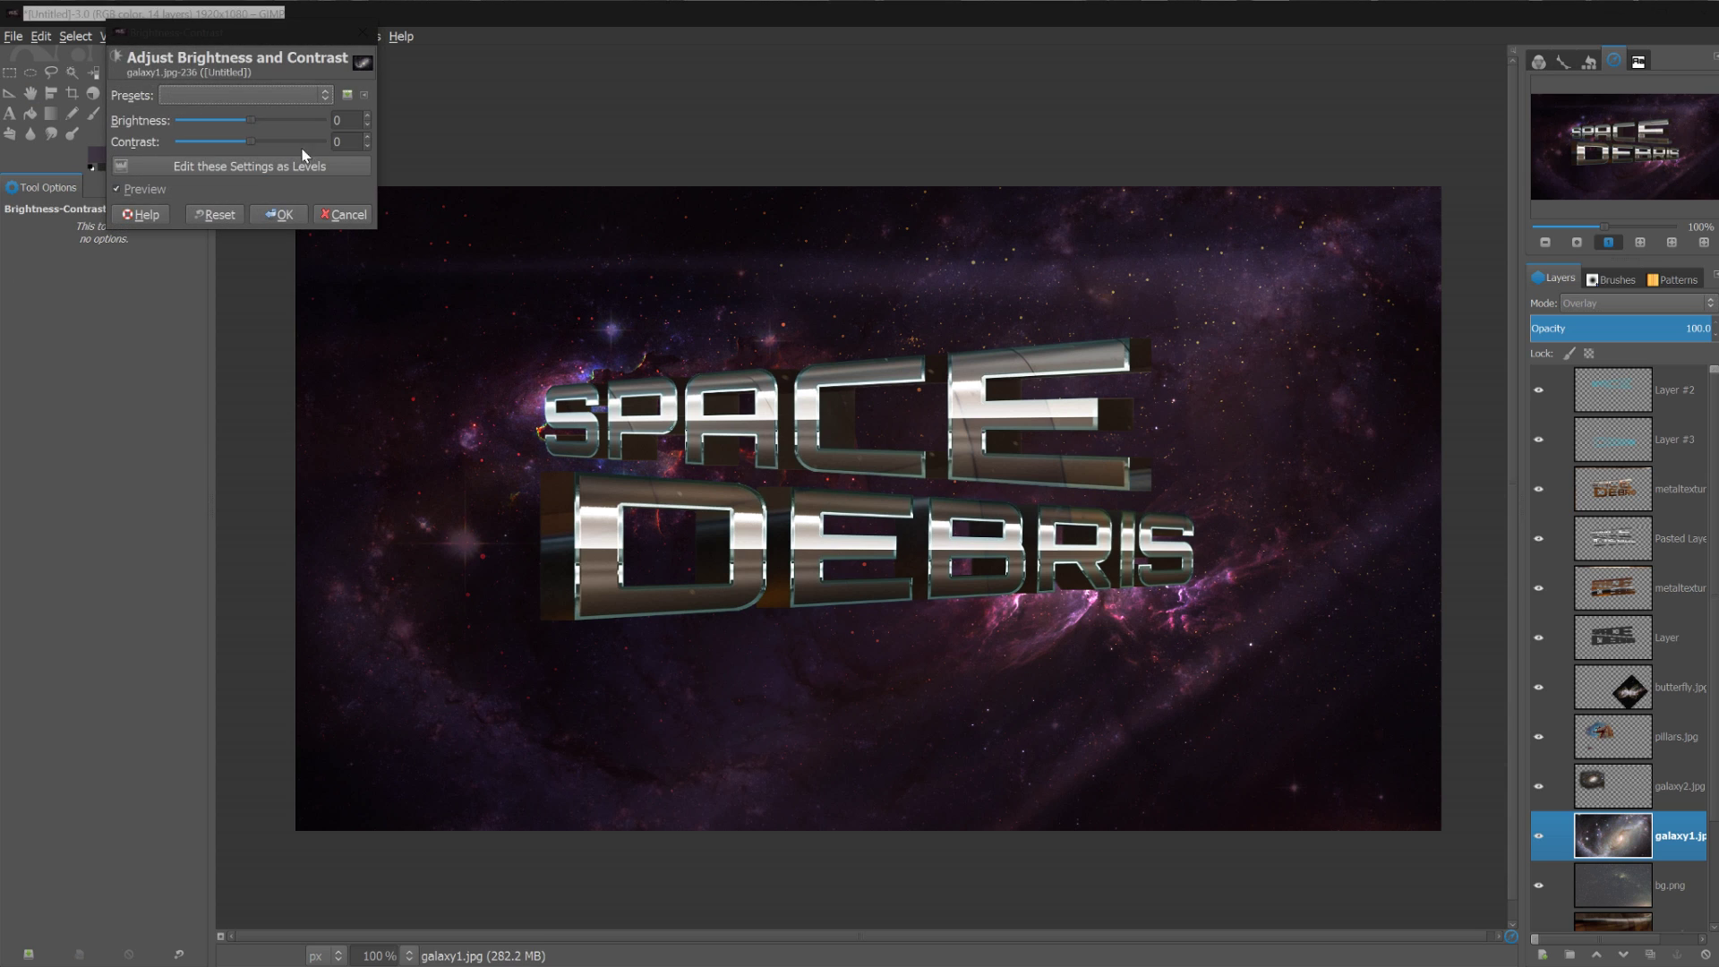
{"action": "left_click_drag", "start_coordinate": [277, 126], "coordinate": [269, 147]}
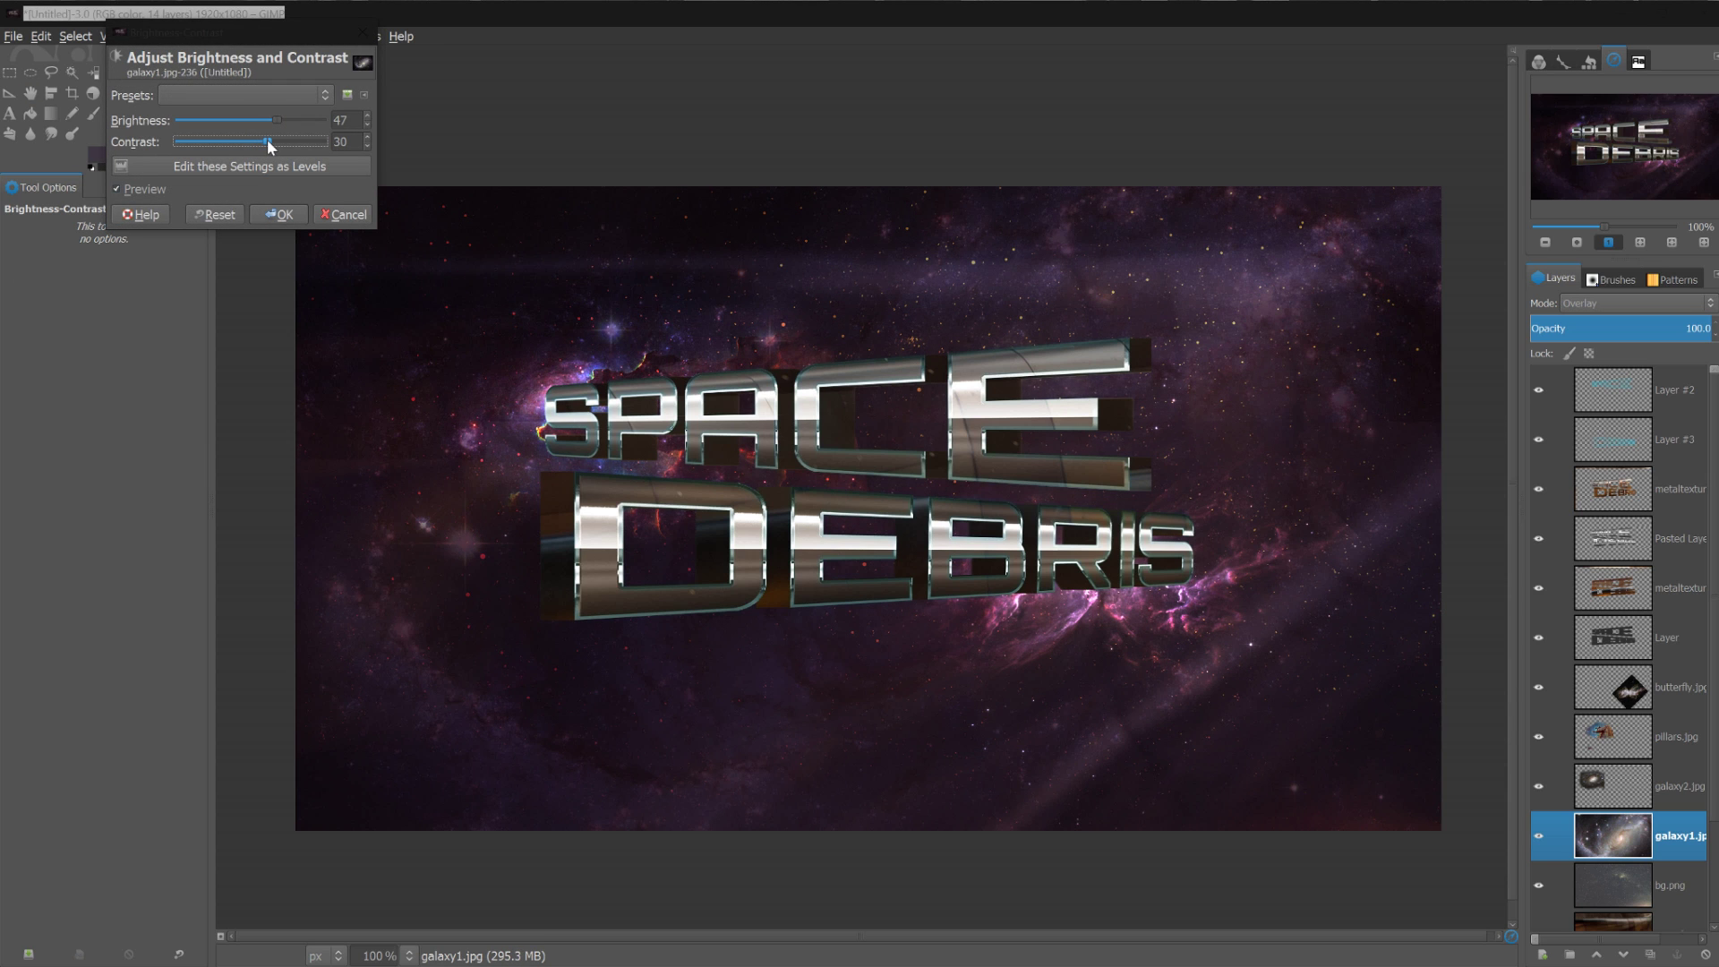
{"action": "left_click", "coordinate": [278, 214]}
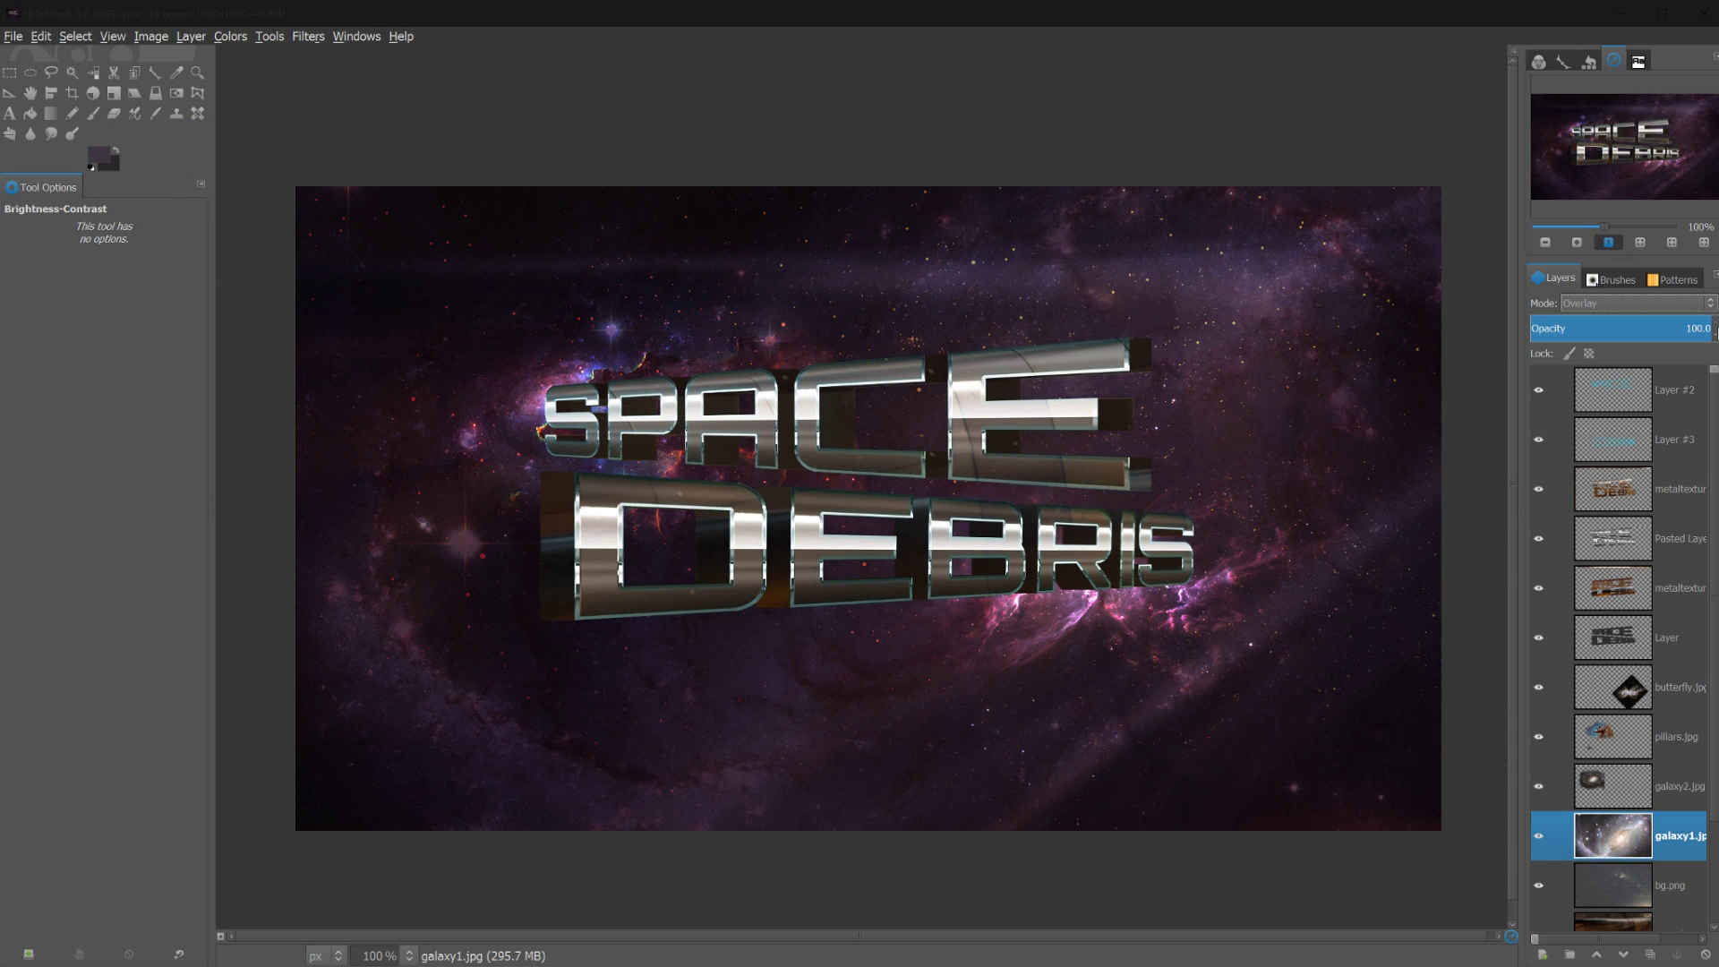
Try the Addition blend mode on the galaxy1.jpg layer at 11.5 opacity
{"action": "left_click", "coordinate": [1629, 310]}
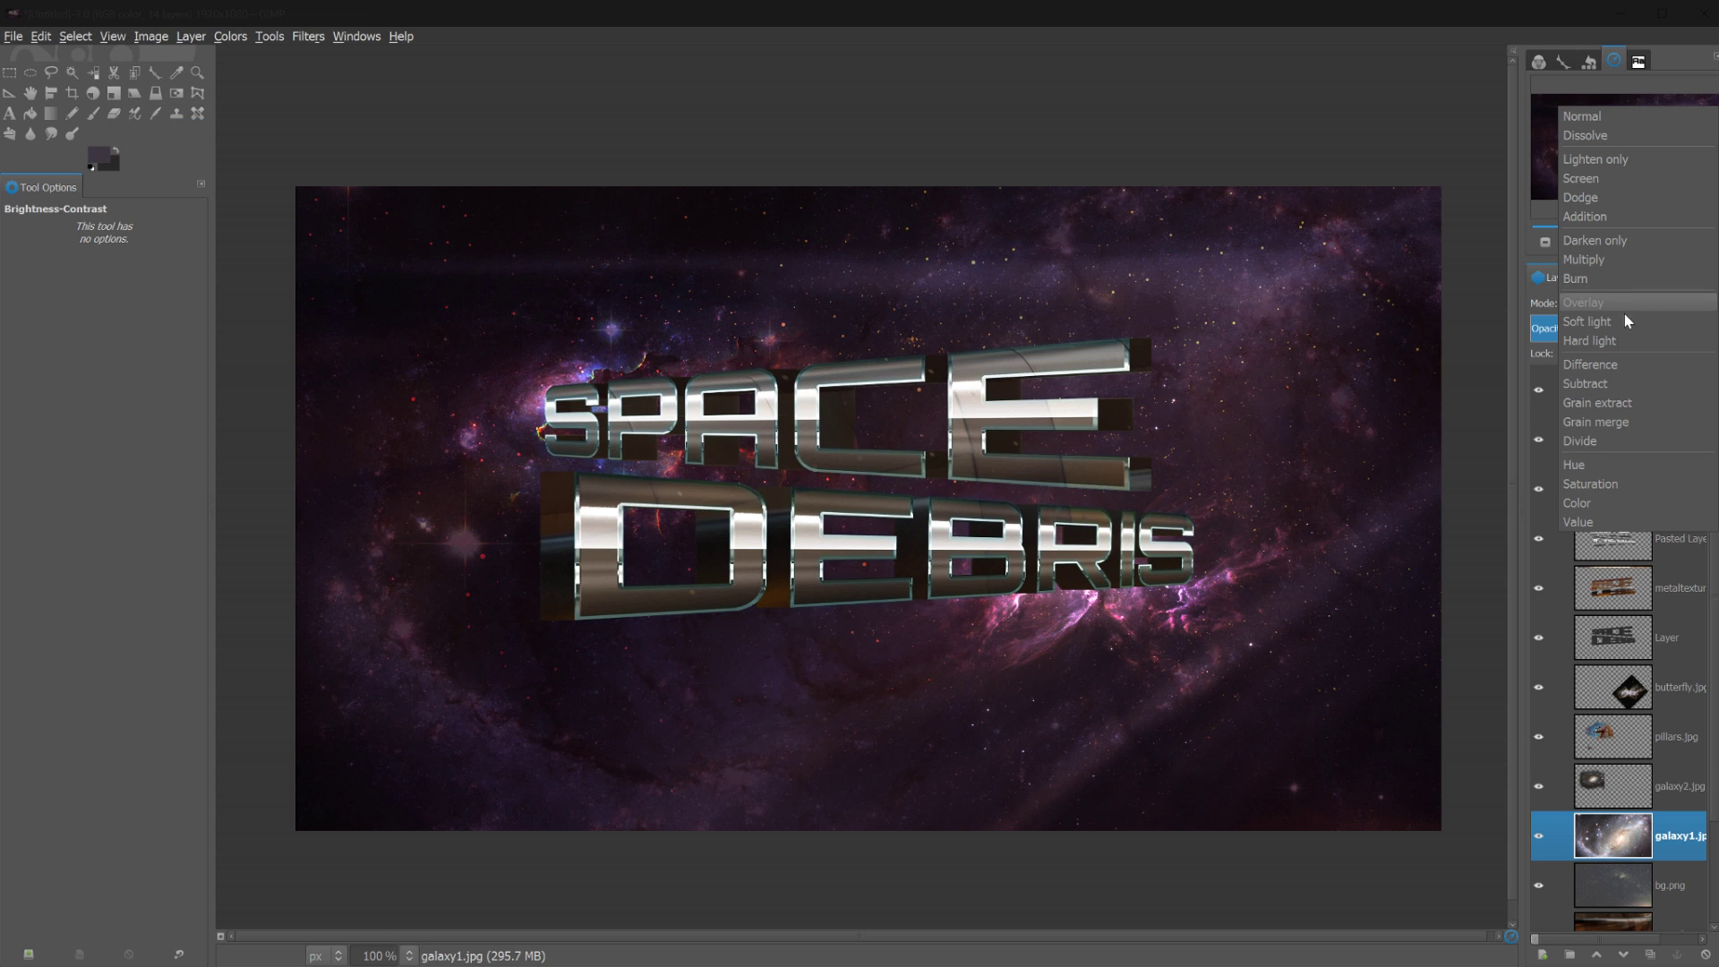
{"action": "left_click", "coordinate": [1593, 218]}
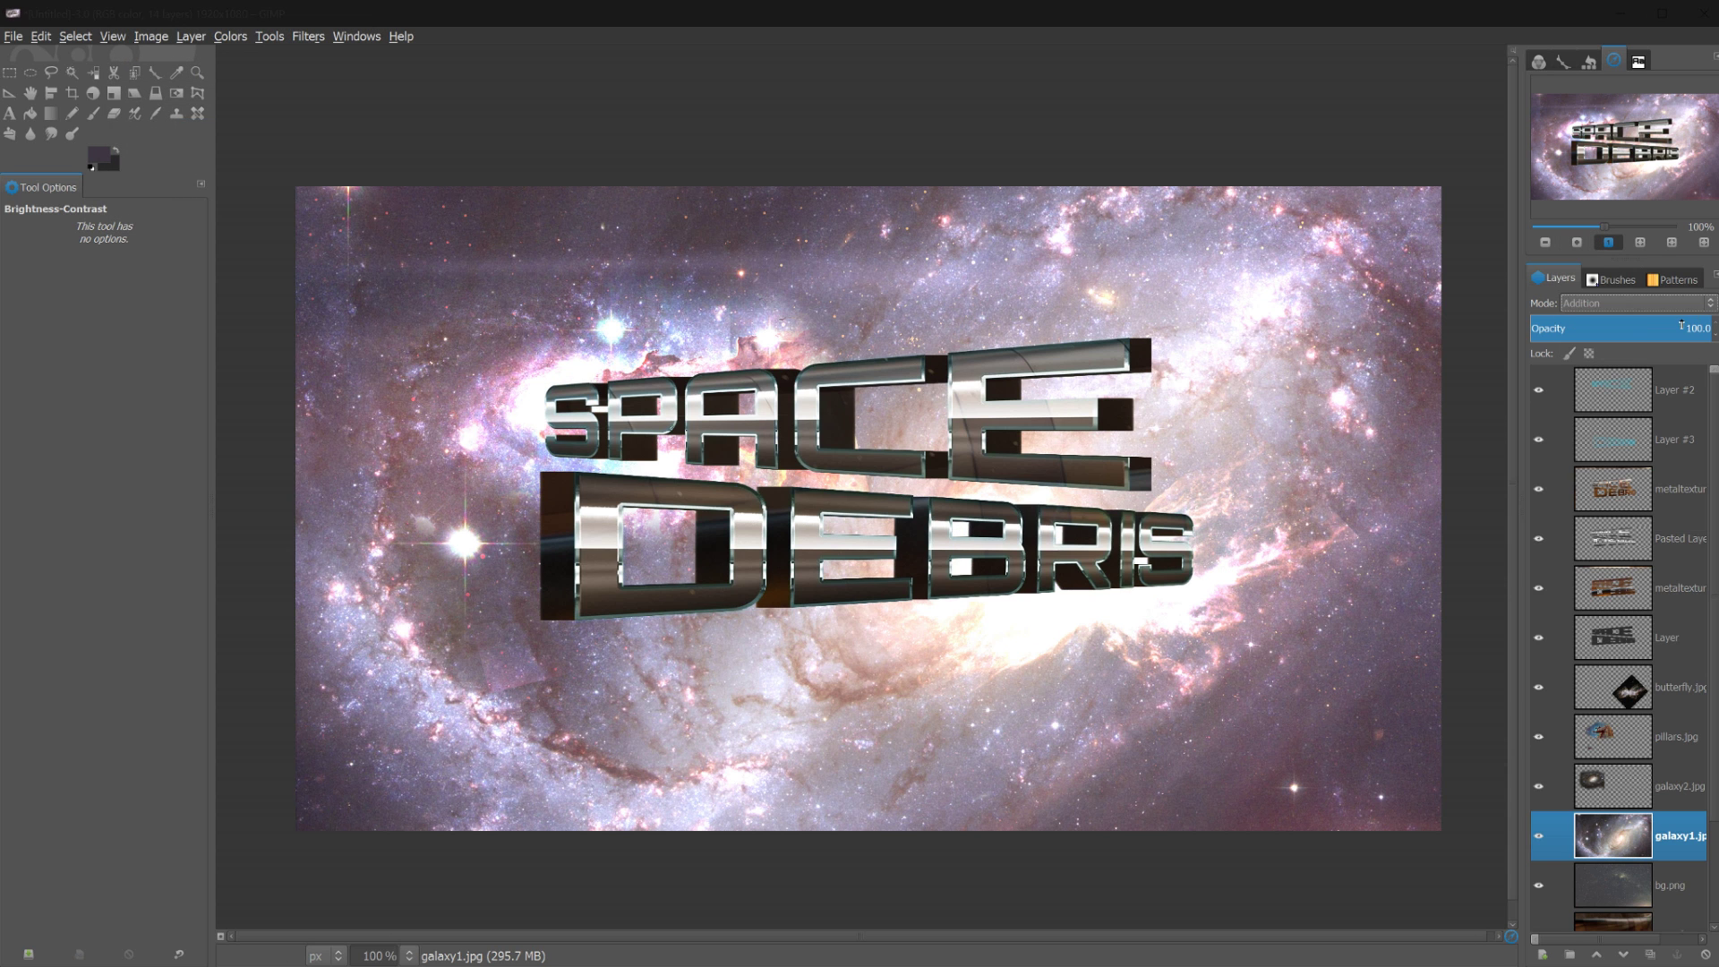
{"action": "left_click_drag", "start_coordinate": [1681, 325], "coordinate": [1551, 320]}
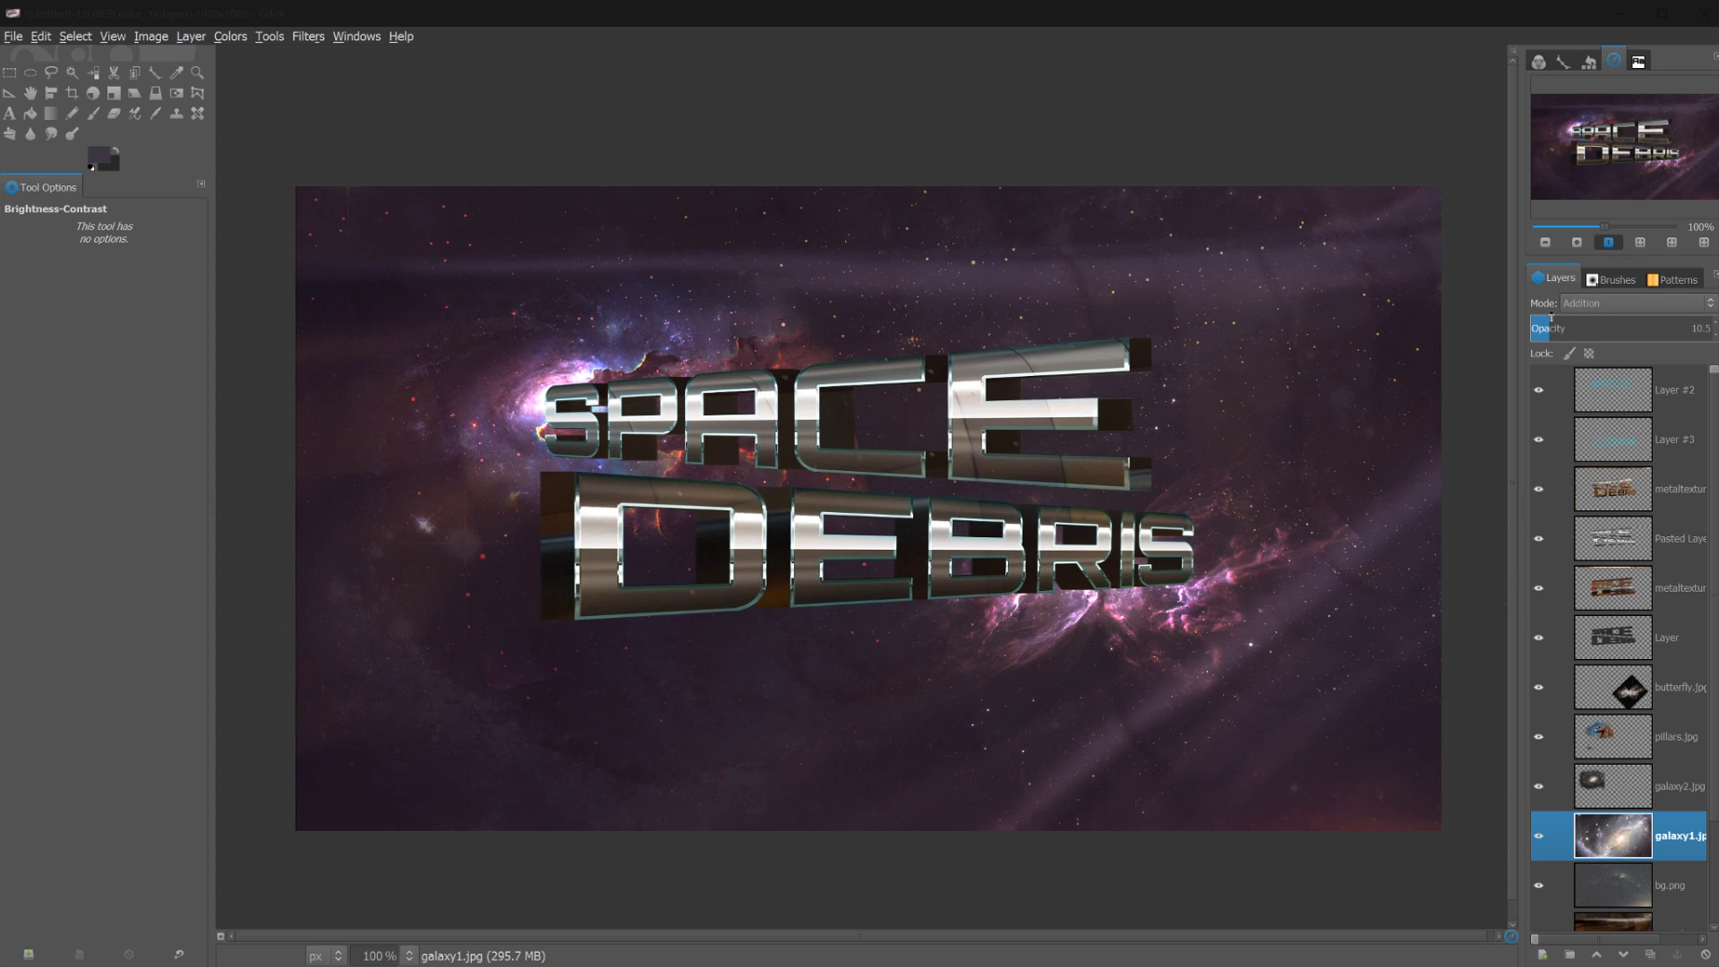
{"action": "scroll", "coordinate": [1551, 319], "scroll_direction": "up", "scroll_amount": 1}
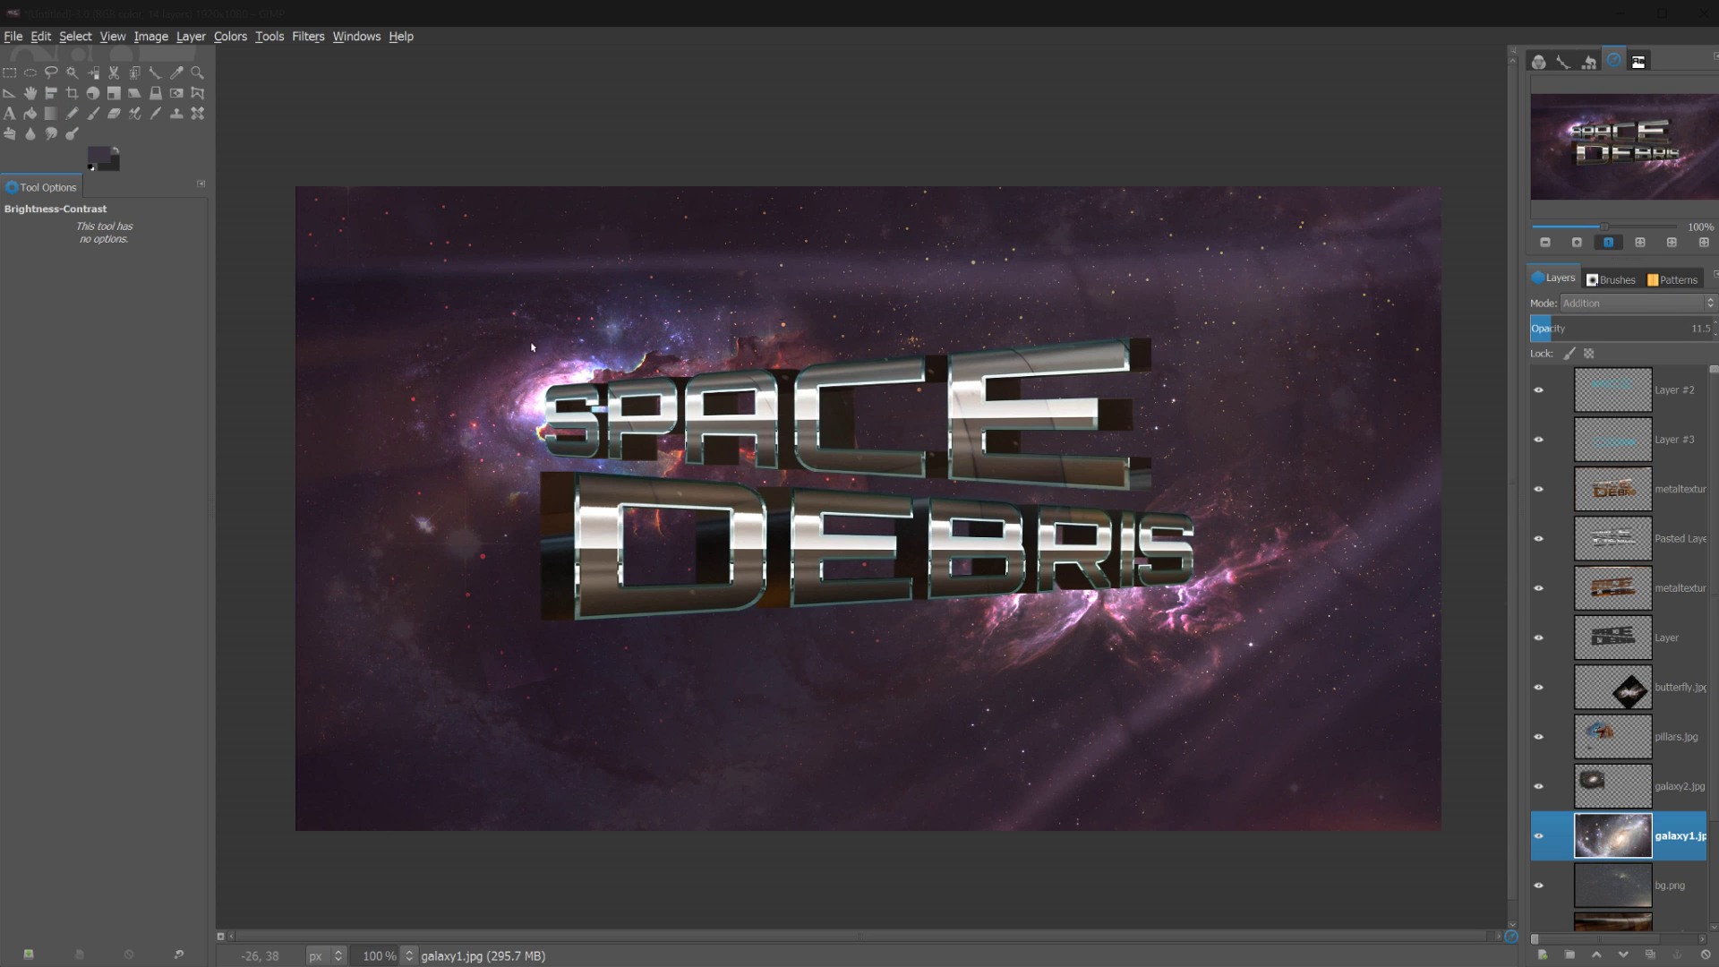
{"action": "left_click", "coordinate": [759, 629]}
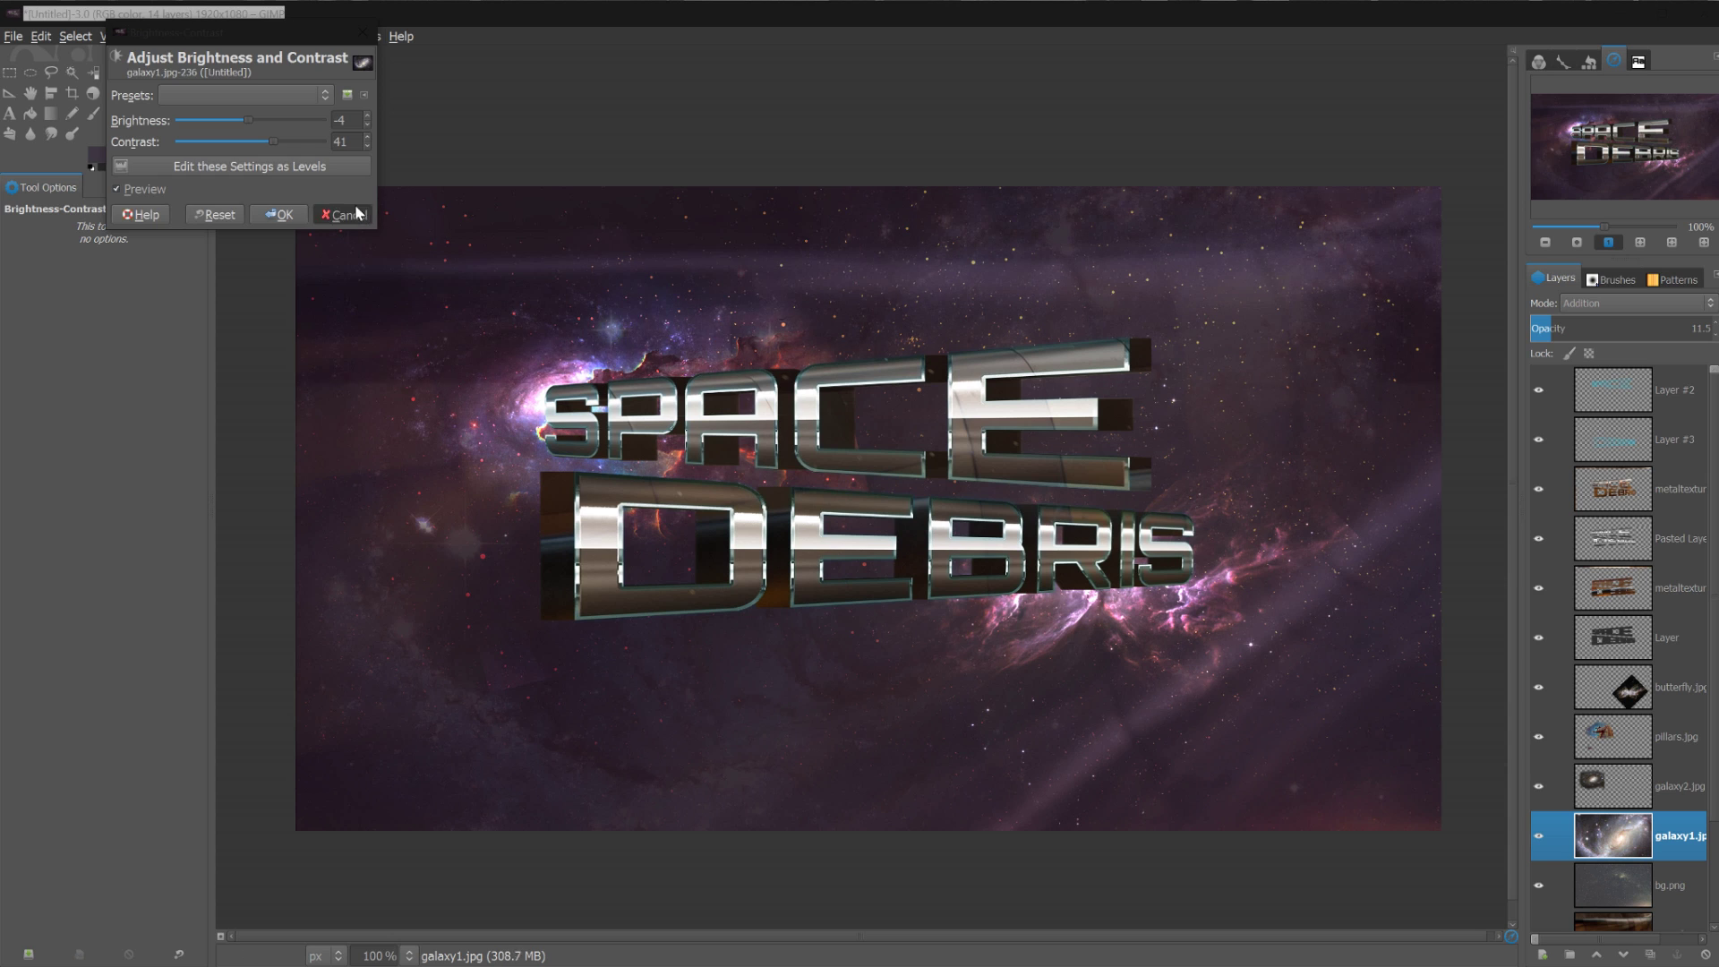
{"action": "left_click", "coordinate": [347, 215]}
{"action": "key", "text": "l"}
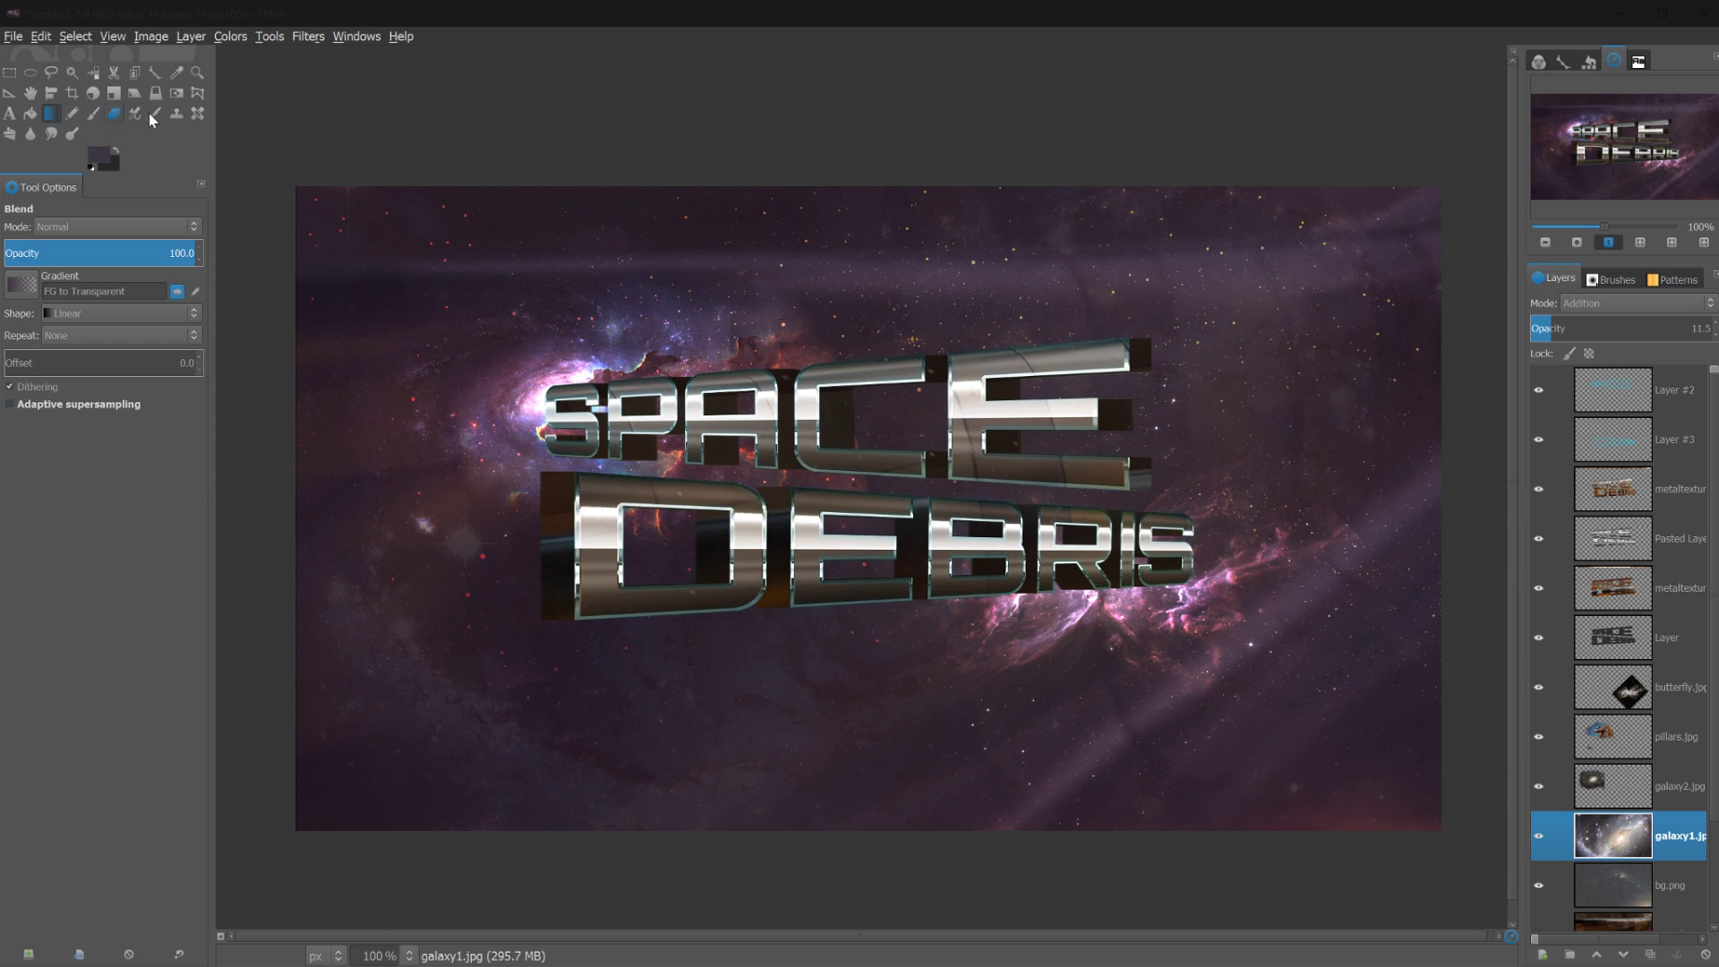
Move the galaxy1.jpg layer until its upper corner is reachable and scale it down from that corner
{"action": "key", "text": "m"}
{"action": "left_click_drag", "start_coordinate": [587, 658], "coordinate": [651, 758]}
{"action": "key", "text": "shift+s"}
{"action": "left_click", "coordinate": [652, 759]}
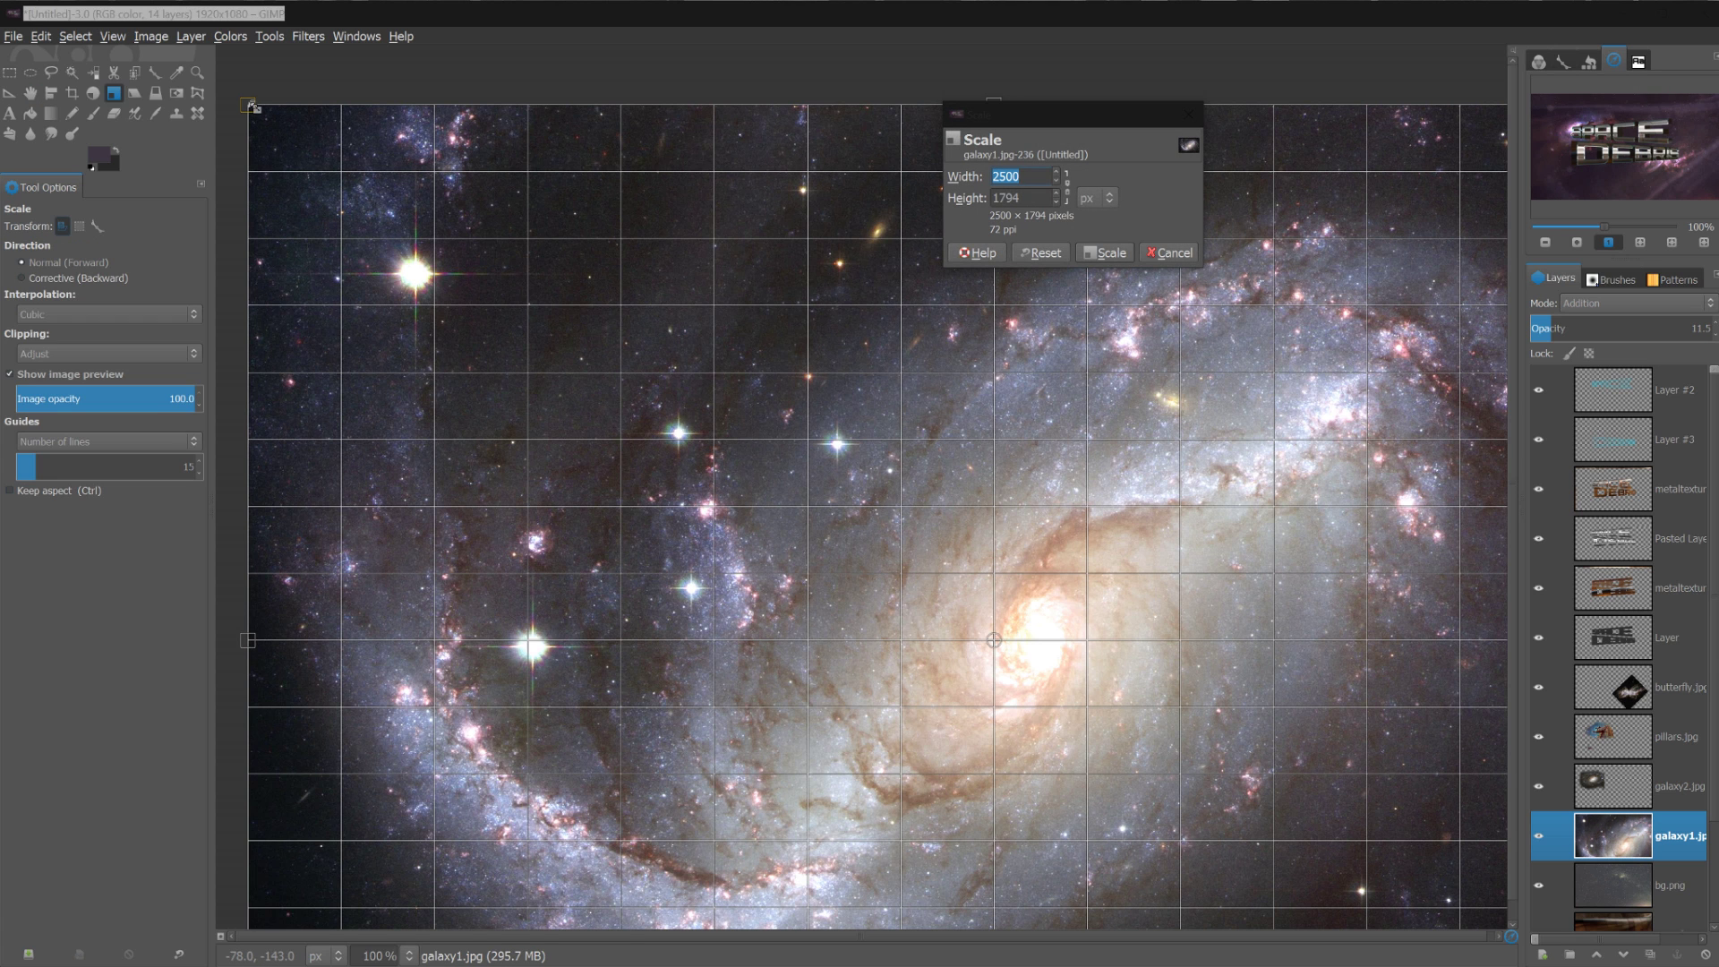
{"action": "left_click_drag", "start_coordinate": [254, 107], "coordinate": [573, 320]}
{"action": "key", "text": "Return"}
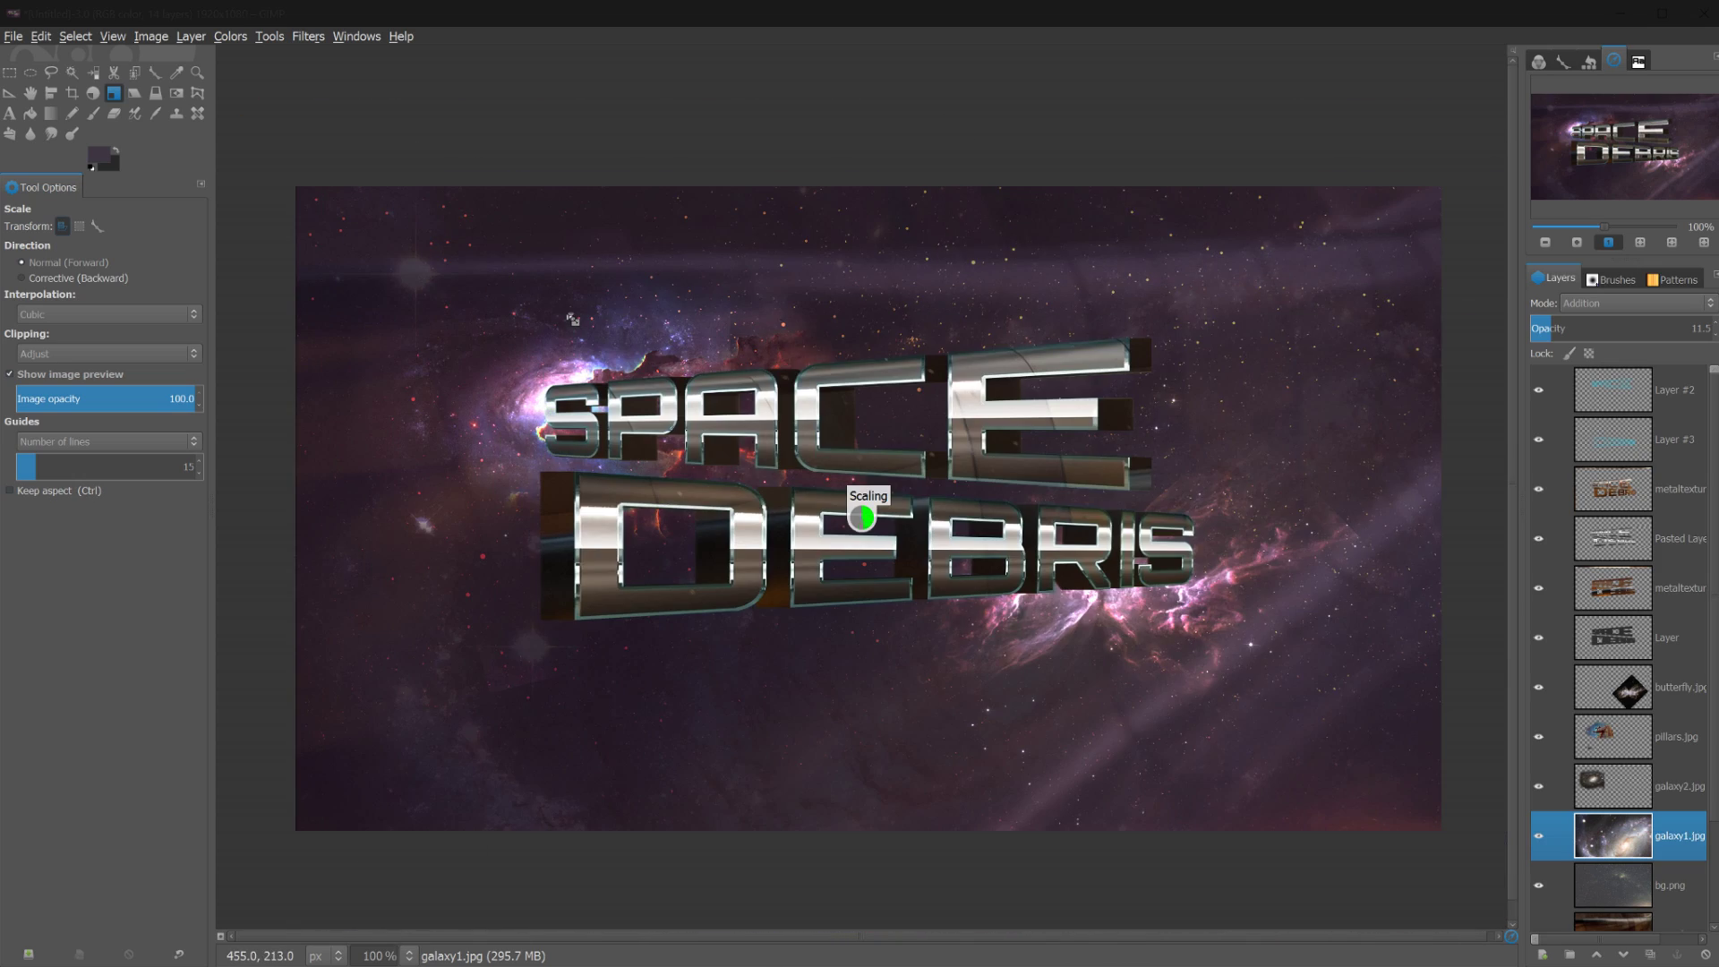
Move the scaled galaxy1.jpg layer down so its core sits below DEBRIS, and set it to Dodge at 100 opacity
{"action": "key", "text": "m"}
{"action": "left_click_drag", "start_coordinate": [613, 328], "coordinate": [564, 636]}
{"action": "left_click_drag", "start_coordinate": [1552, 328], "coordinate": [1674, 326]}
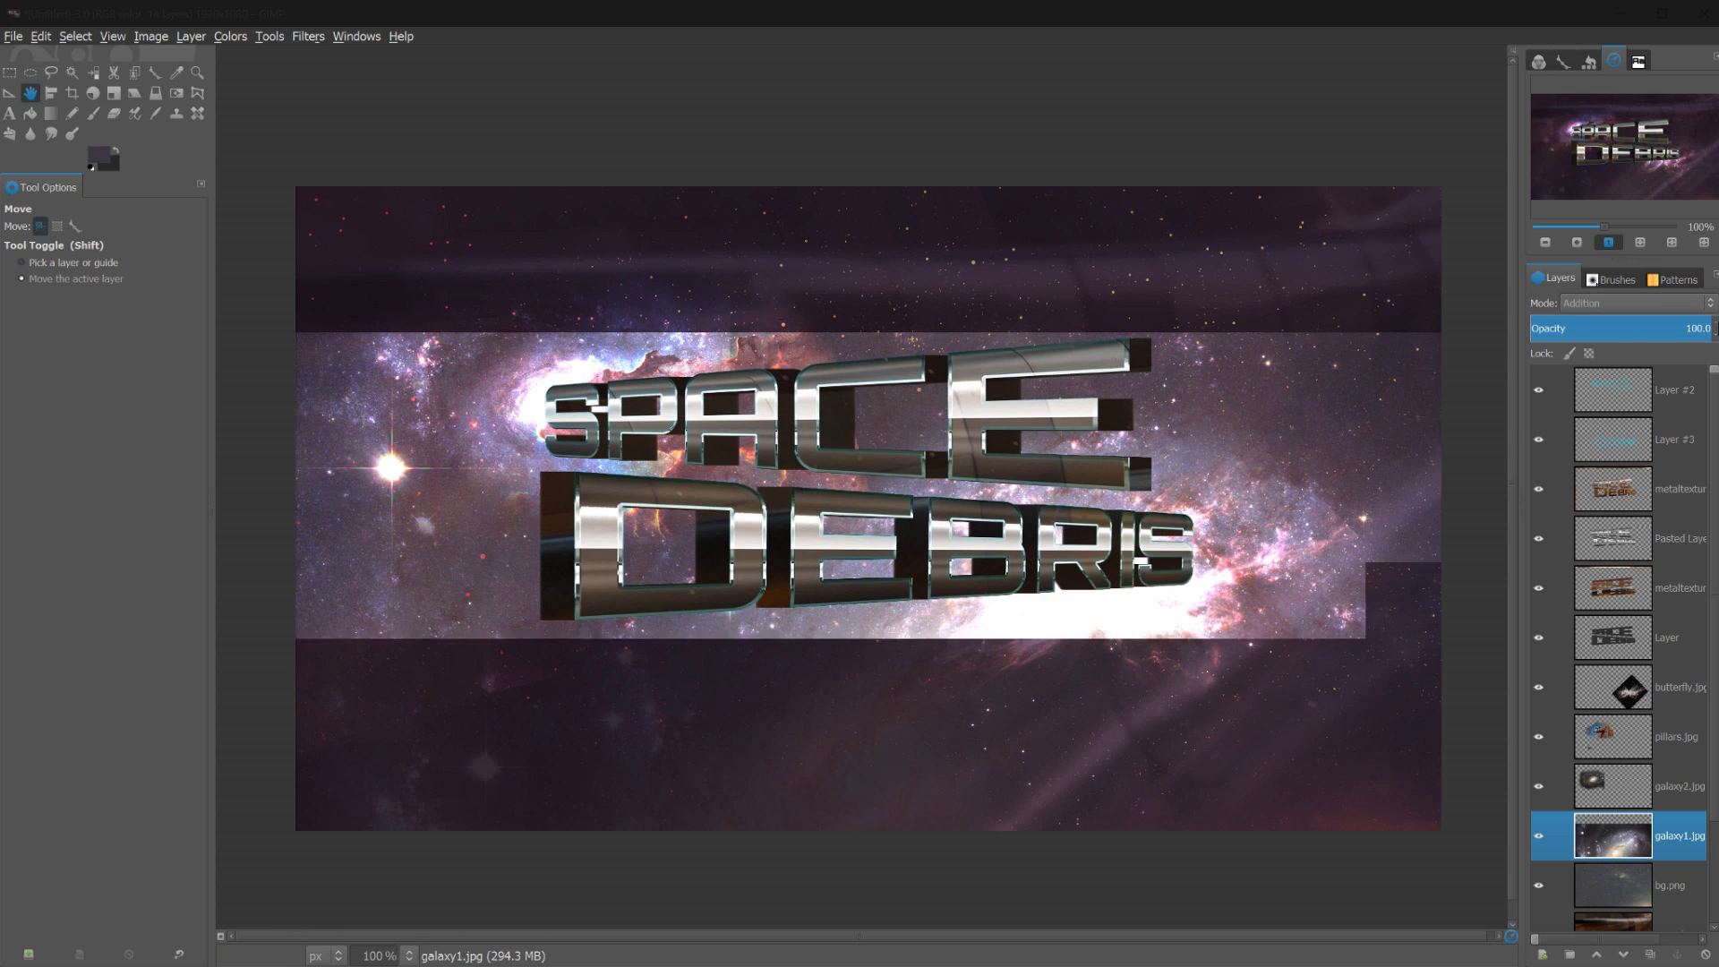
{"action": "left_click", "coordinate": [1633, 302]}
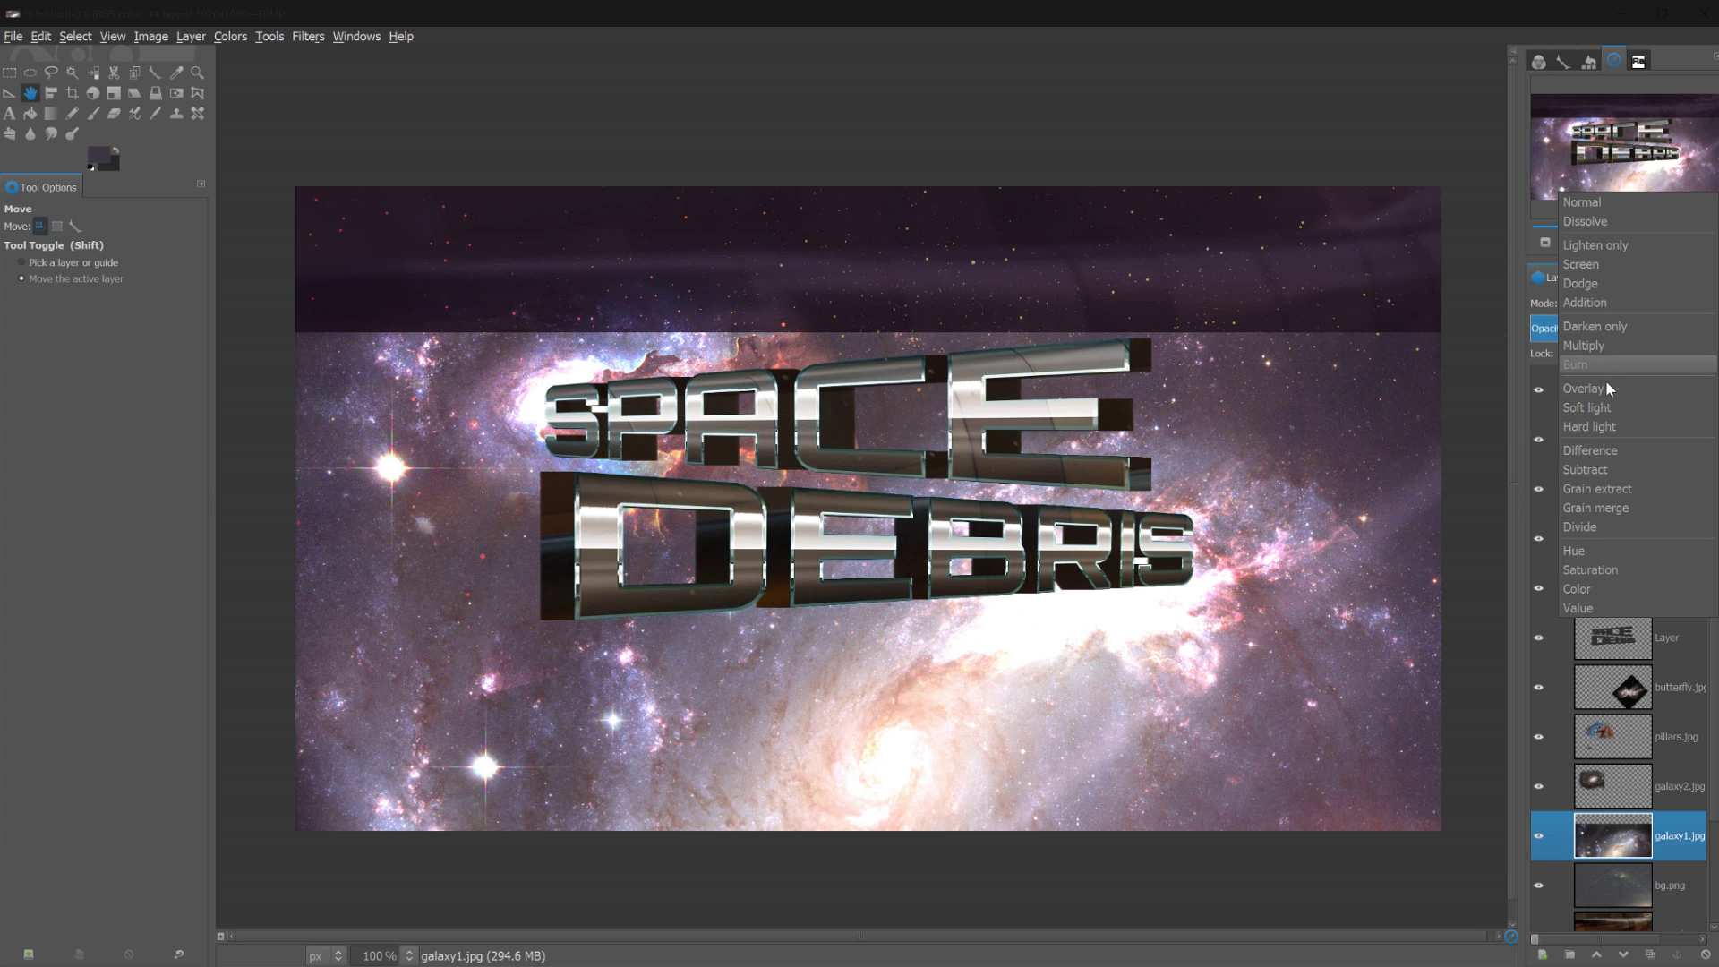
{"action": "left_click", "coordinate": [1602, 303]}
{"action": "scroll", "coordinate": [1603, 302], "scroll_direction": "up", "scroll_amount": 1}
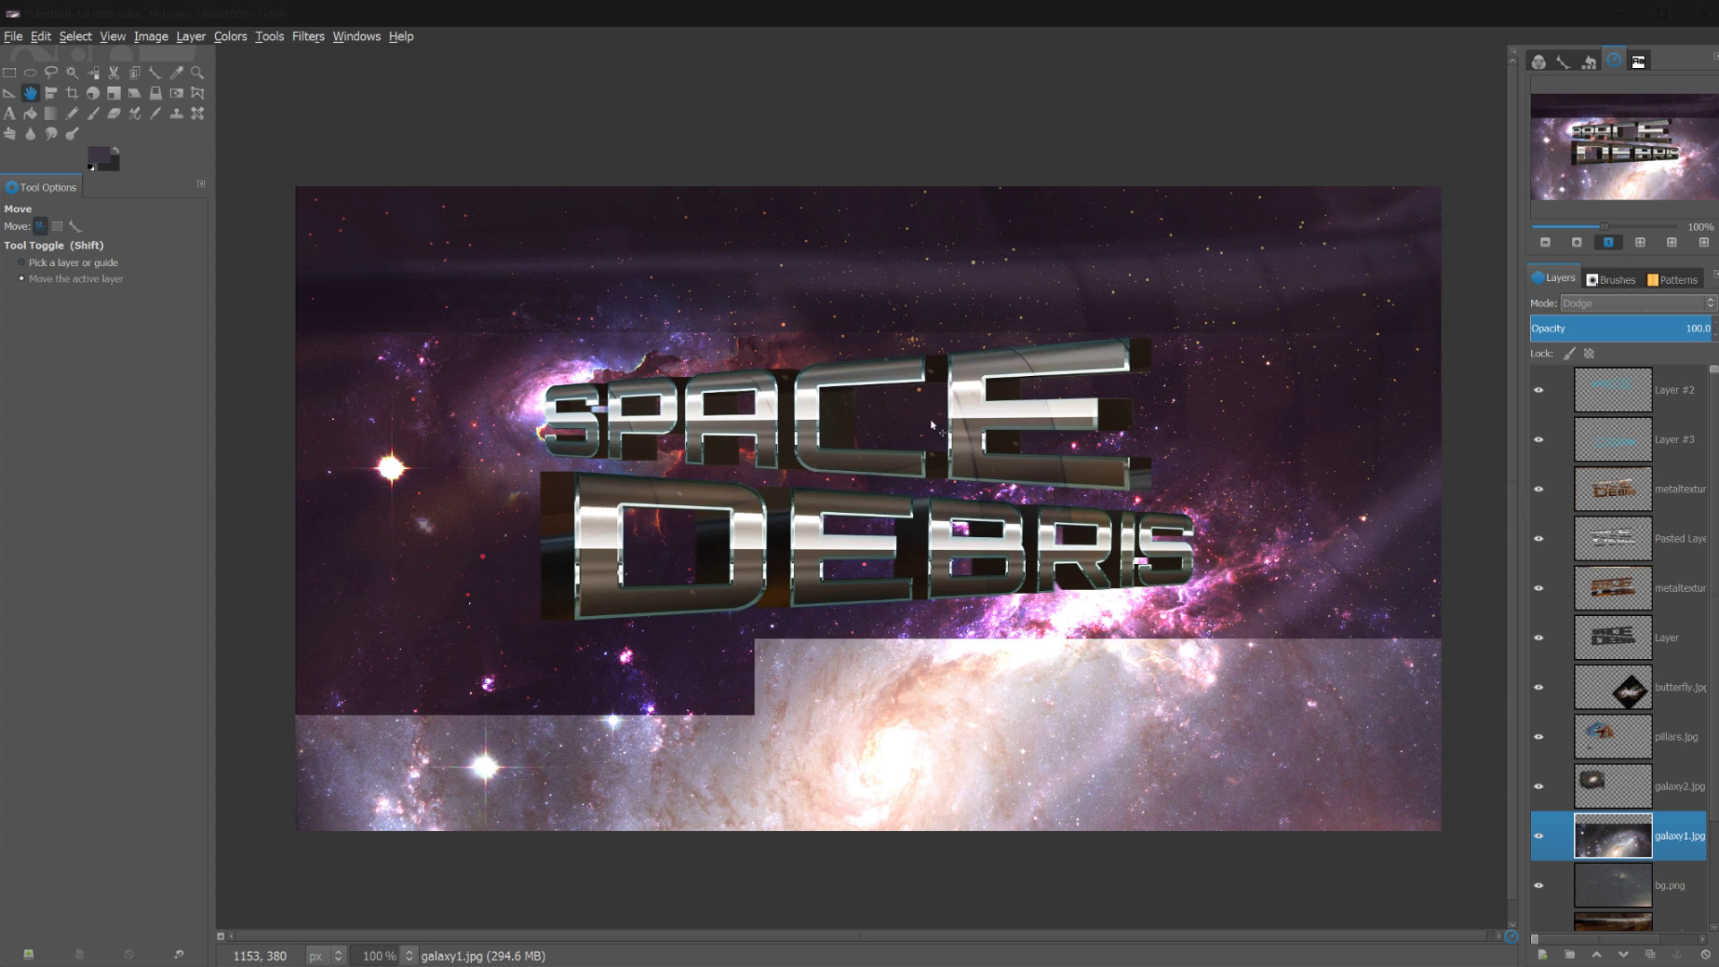
{"action": "mouse_move", "coordinate": [585, 490]}
{"action": "left_mouse_down"}
{"action": "mouse_move", "coordinate": [578, 517]}
{"action": "mouse_move", "coordinate": [589, 478]}
{"action": "left_mouse_up"}
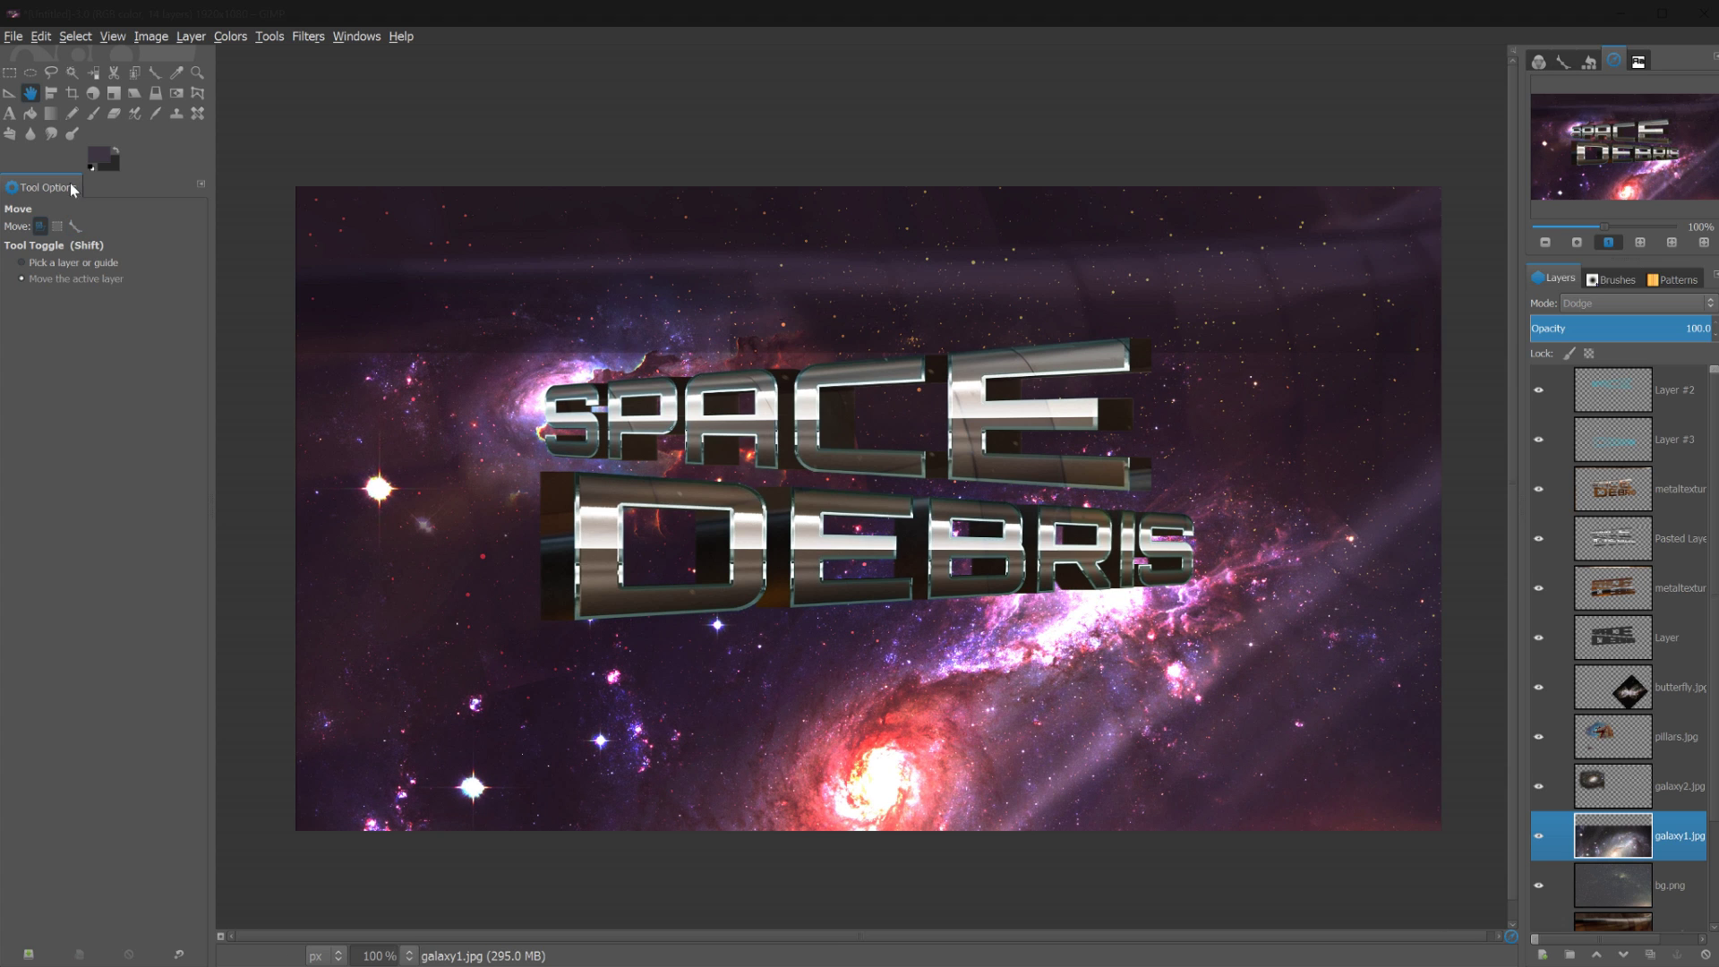
Erase the galaxy1.jpg layer's bright core and the area over the butterfly nebula with the soft 311 px Eraser
{"action": "left_click", "coordinate": [116, 112]}
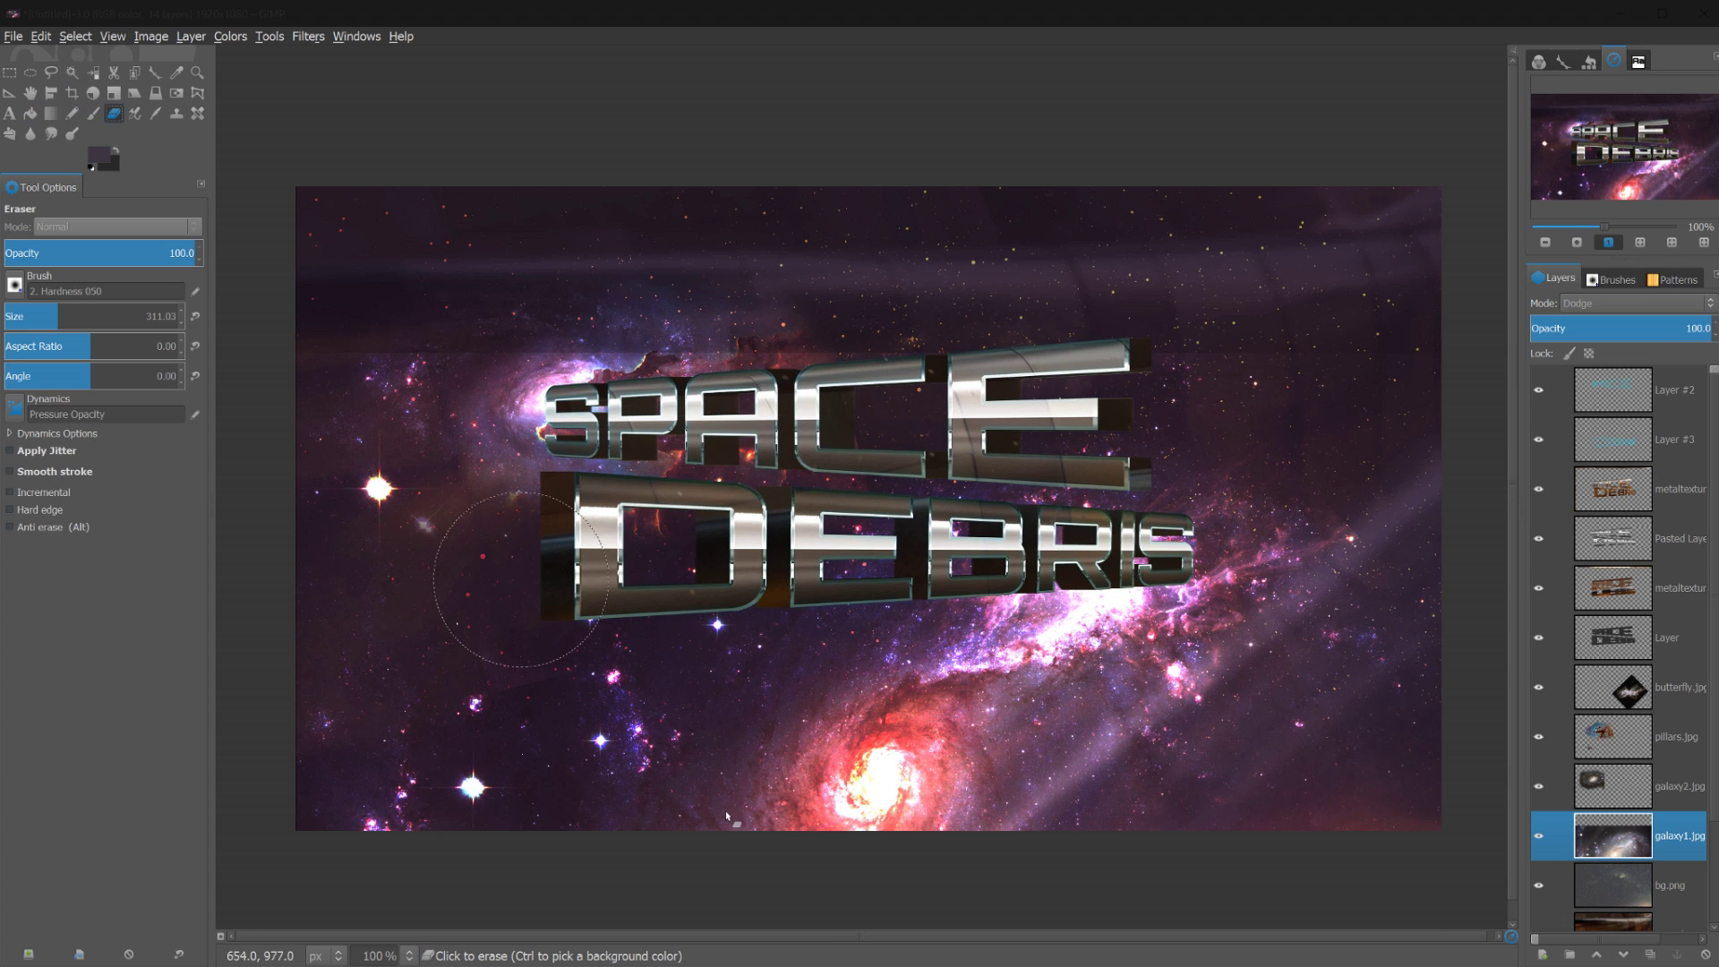
{"action": "mouse_move", "coordinate": [792, 847]}
{"action": "left_mouse_down"}
{"action": "mouse_move", "coordinate": [1045, 892]}
{"action": "mouse_move", "coordinate": [873, 809]}
{"action": "mouse_move", "coordinate": [839, 768]}
{"action": "mouse_move", "coordinate": [739, 853]}
{"action": "mouse_move", "coordinate": [661, 873]}
{"action": "left_mouse_up"}
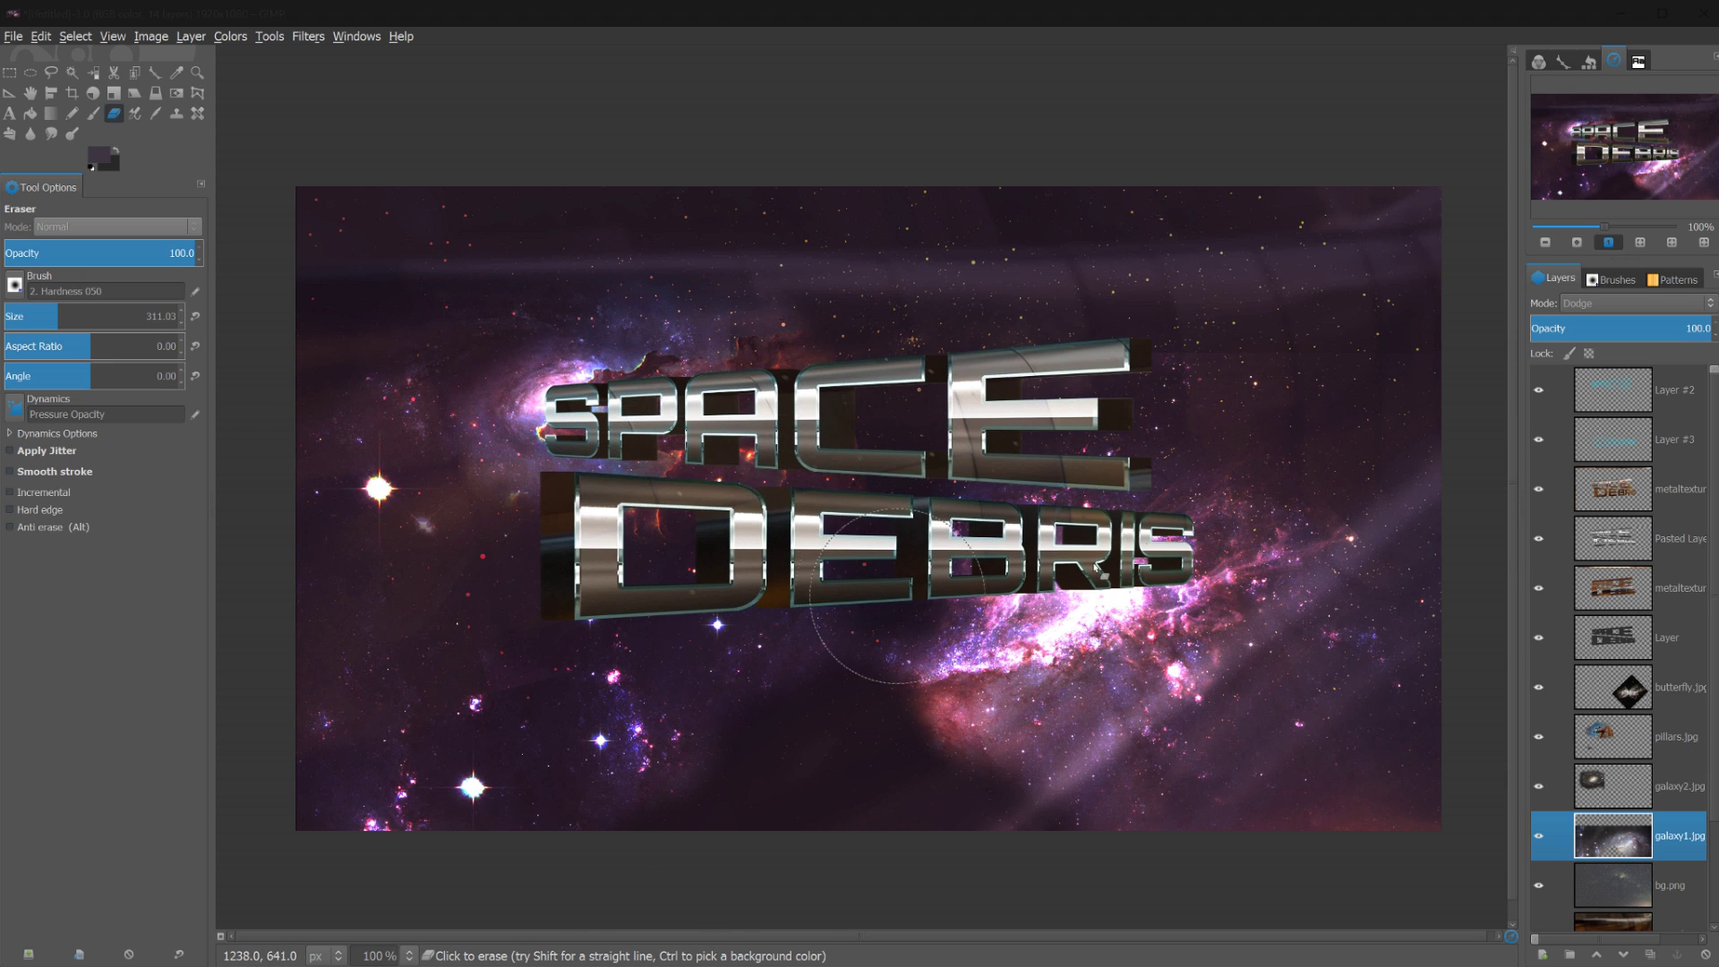
{"action": "mouse_move", "coordinate": [921, 632]}
{"action": "left_mouse_down"}
{"action": "mouse_move", "coordinate": [1110, 609]}
{"action": "mouse_move", "coordinate": [1286, 526]}
{"action": "left_mouse_up"}
{"action": "mouse_move", "coordinate": [959, 584]}
{"action": "left_mouse_down"}
{"action": "mouse_move", "coordinate": [829, 586]}
{"action": "mouse_move", "coordinate": [920, 615]}
{"action": "mouse_move", "coordinate": [1005, 582]}
{"action": "mouse_move", "coordinate": [883, 619]}
{"action": "mouse_move", "coordinate": [971, 597]}
{"action": "mouse_move", "coordinate": [871, 661]}
{"action": "mouse_move", "coordinate": [915, 703]}
{"action": "mouse_move", "coordinate": [895, 737]}
{"action": "mouse_move", "coordinate": [927, 810]}
{"action": "left_mouse_up"}
Enlarge the Eraser to 483.28, fade the galaxy1.jpg remnants below the butterfly nebula, and compare with the layer hidden and shown
{"action": "key", "text": "bracketright"}
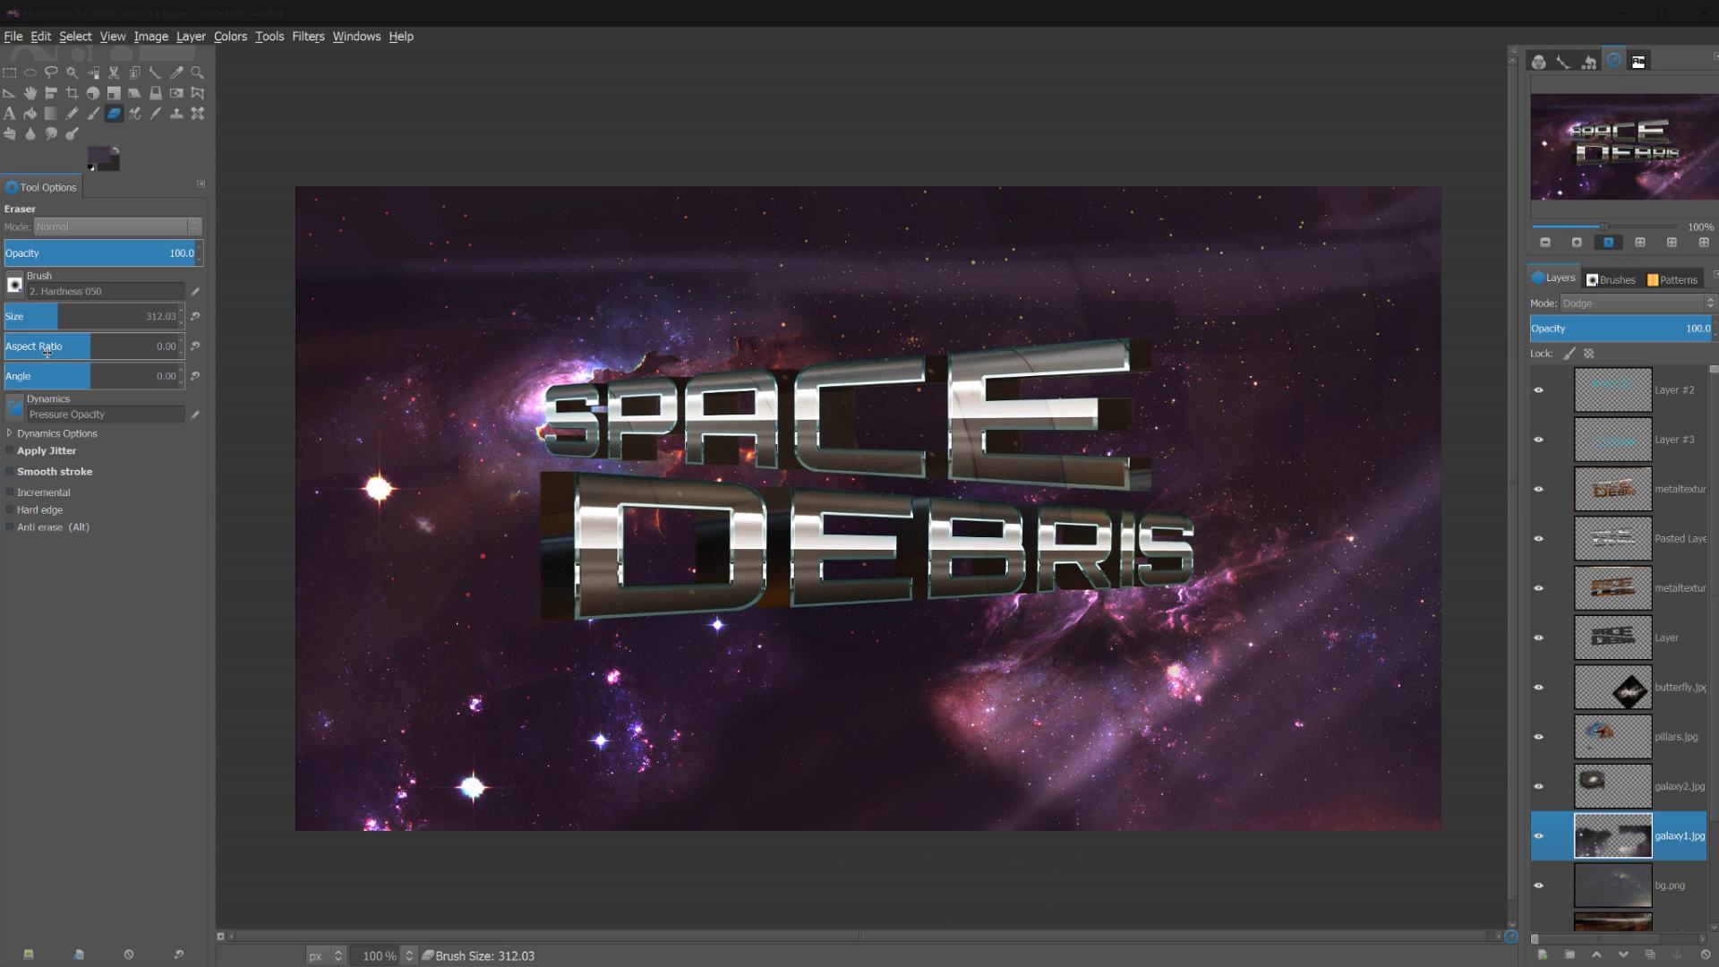
{"action": "mouse_move", "coordinate": [919, 822]}
{"action": "left_mouse_down"}
{"action": "mouse_move", "coordinate": [995, 866]}
{"action": "mouse_move", "coordinate": [1121, 843]}
{"action": "mouse_move", "coordinate": [962, 800]}
{"action": "mouse_move", "coordinate": [1001, 835]}
{"action": "mouse_move", "coordinate": [1289, 804]}
{"action": "left_mouse_up"}
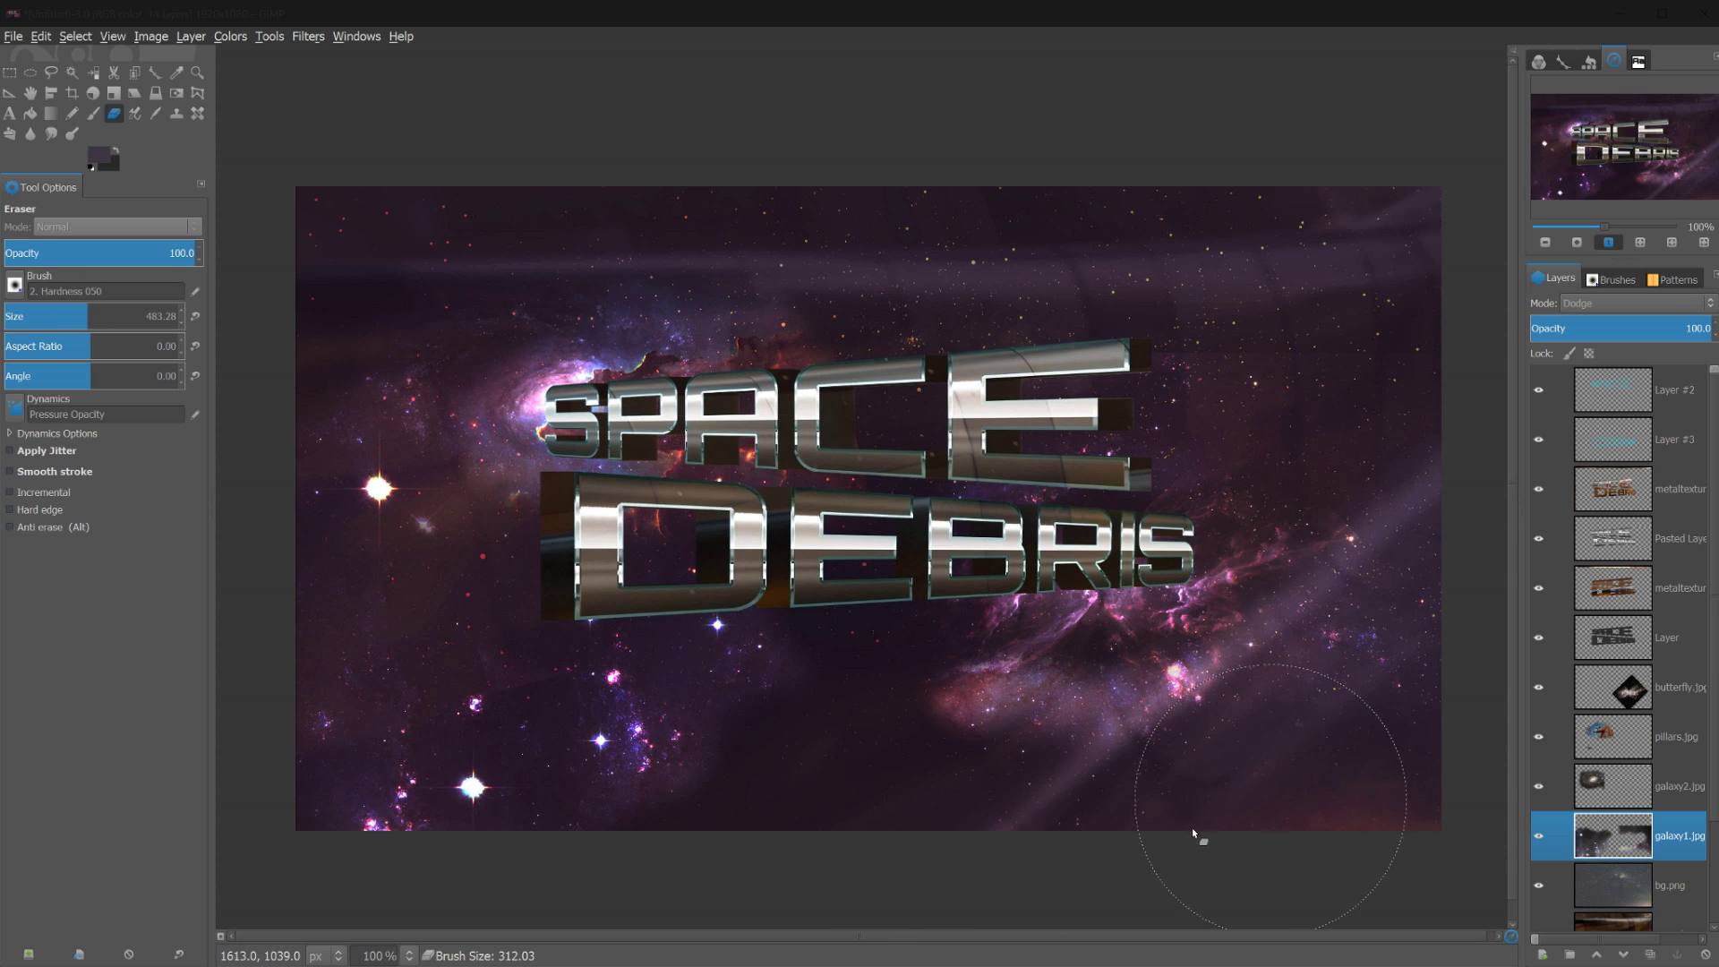
{"action": "mouse_move", "coordinate": [1137, 755]}
{"action": "left_mouse_down"}
{"action": "mouse_move", "coordinate": [1086, 753]}
{"action": "mouse_move", "coordinate": [1117, 715]}
{"action": "mouse_move", "coordinate": [1080, 772]}
{"action": "mouse_move", "coordinate": [1036, 796]}
{"action": "mouse_move", "coordinate": [977, 800]}
{"action": "mouse_move", "coordinate": [966, 758]}
{"action": "mouse_move", "coordinate": [899, 774]}
{"action": "left_mouse_up"}
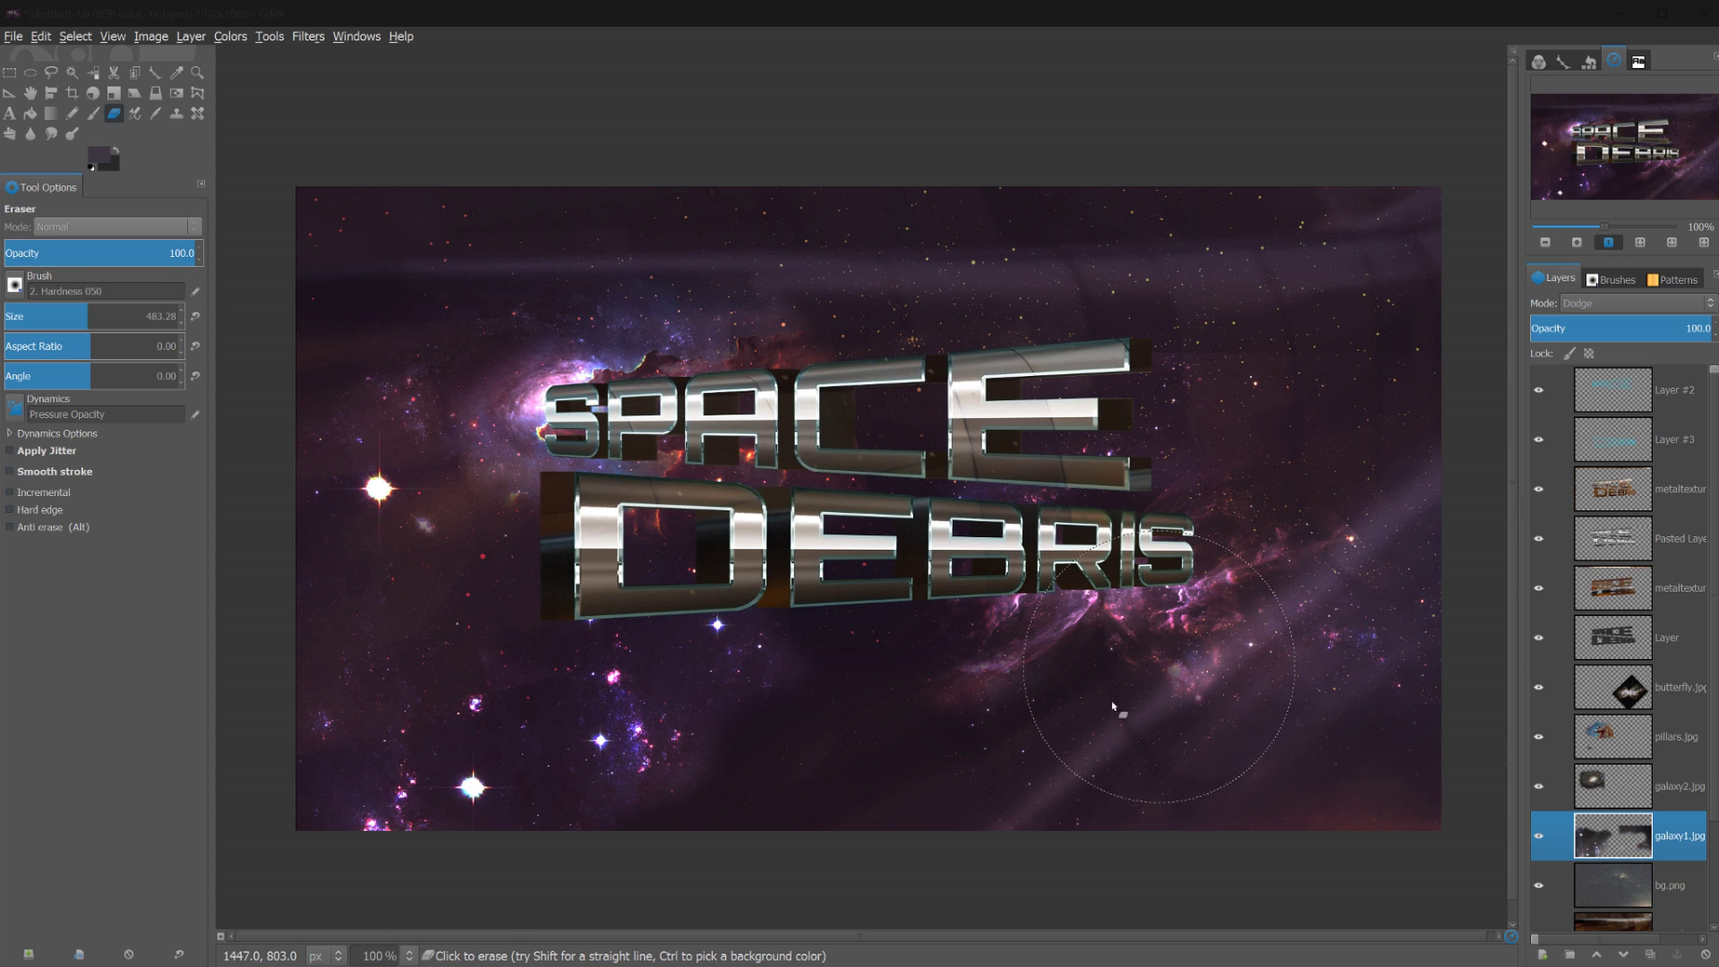
{"action": "left_click", "coordinate": [1540, 837]}
{"action": "left_click", "coordinate": [1539, 837]}
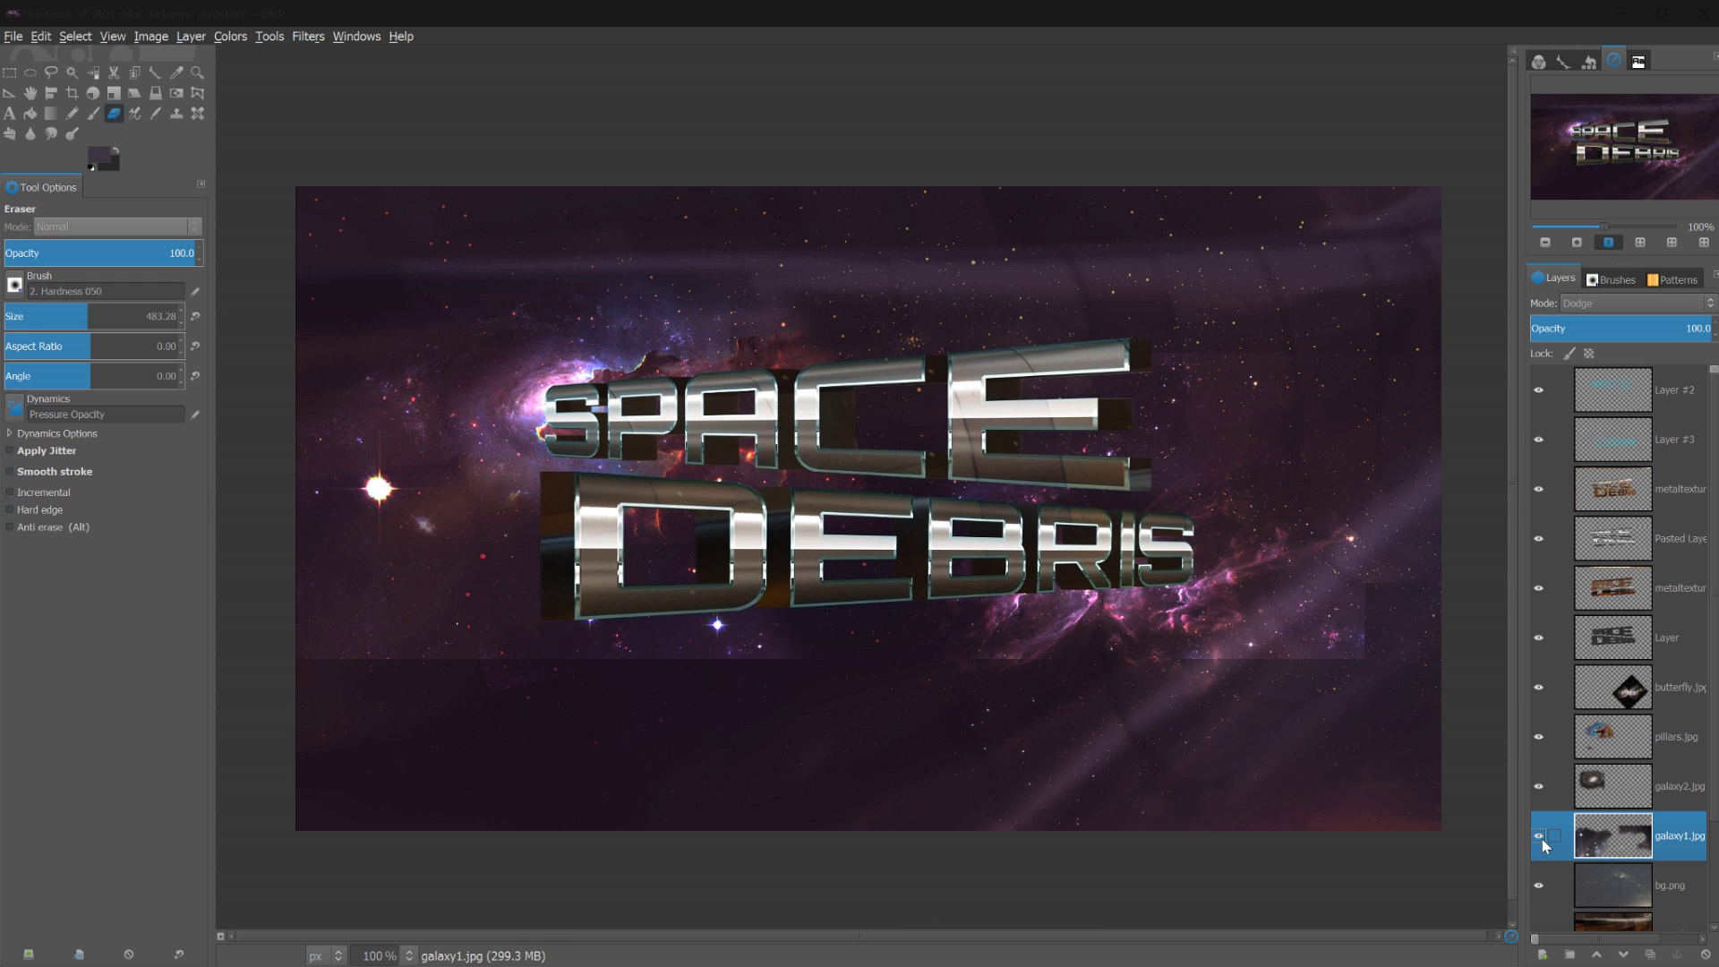
Compare the scene with the galaxy1.jpg layer hidden and shown, and move that layer slightly down
{"action": "left_click", "coordinate": [1539, 837]}
{"action": "left_click", "coordinate": [1540, 837]}
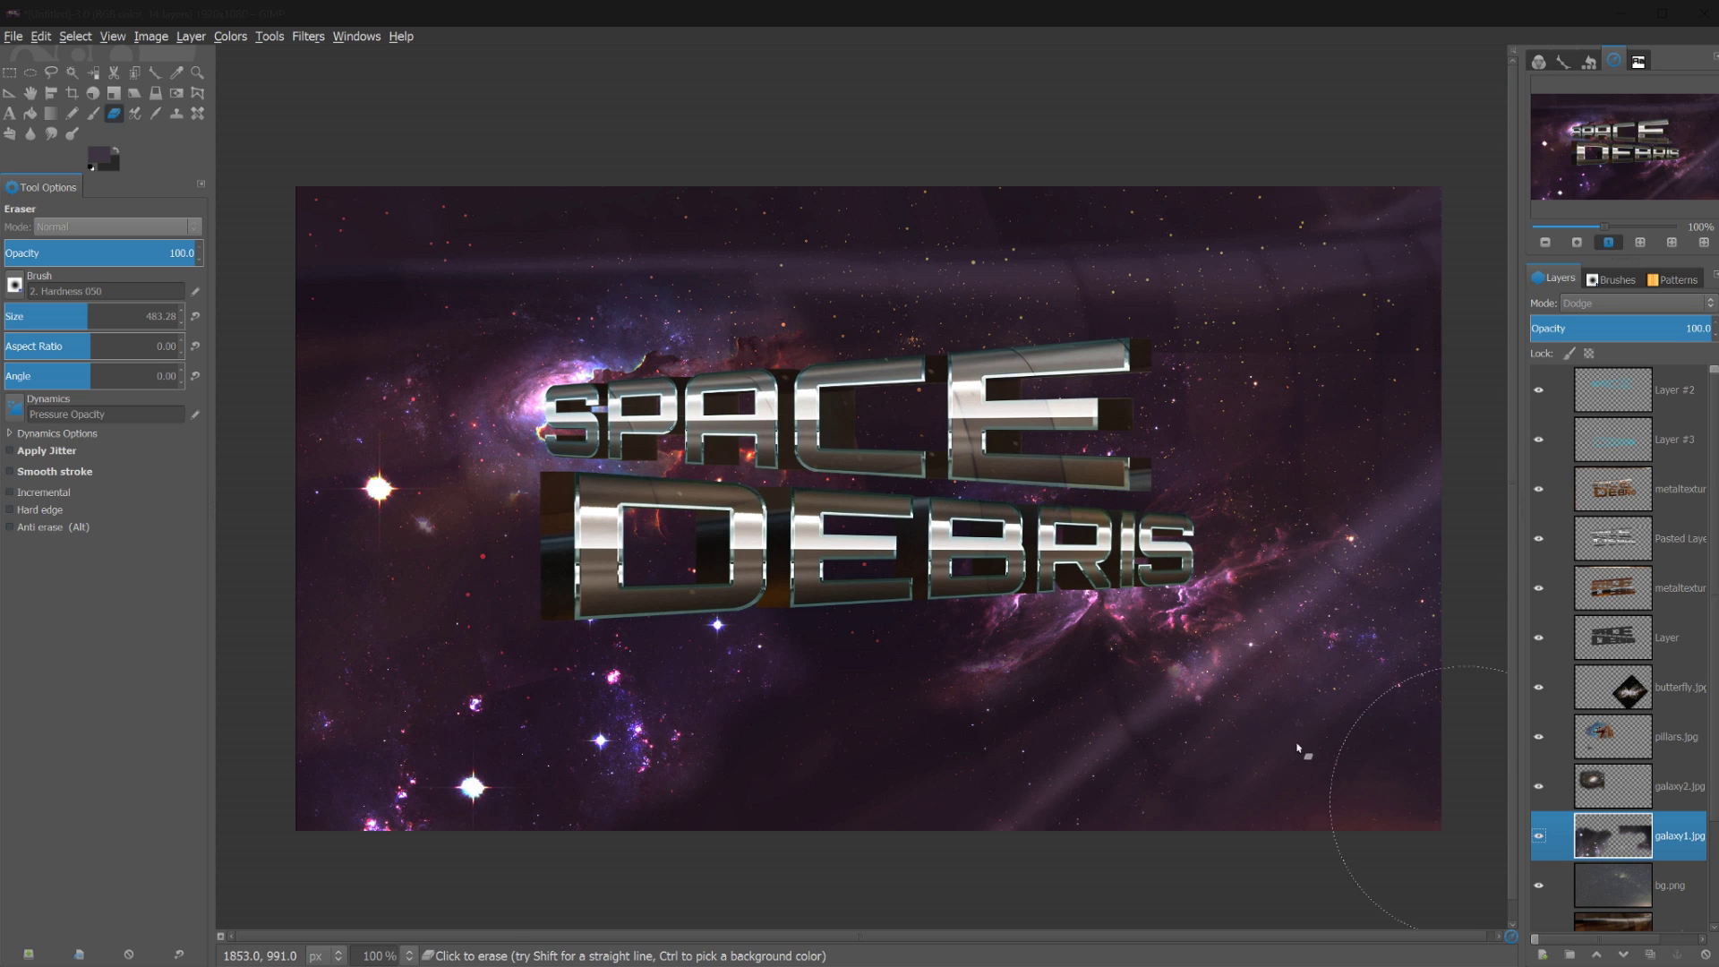
{"action": "key", "text": "m"}
{"action": "mouse_move", "coordinate": [383, 489]}
{"action": "left_mouse_down"}
{"action": "mouse_move", "coordinate": [384, 530]}
{"action": "mouse_move", "coordinate": [382, 516]}
{"action": "left_mouse_up"}
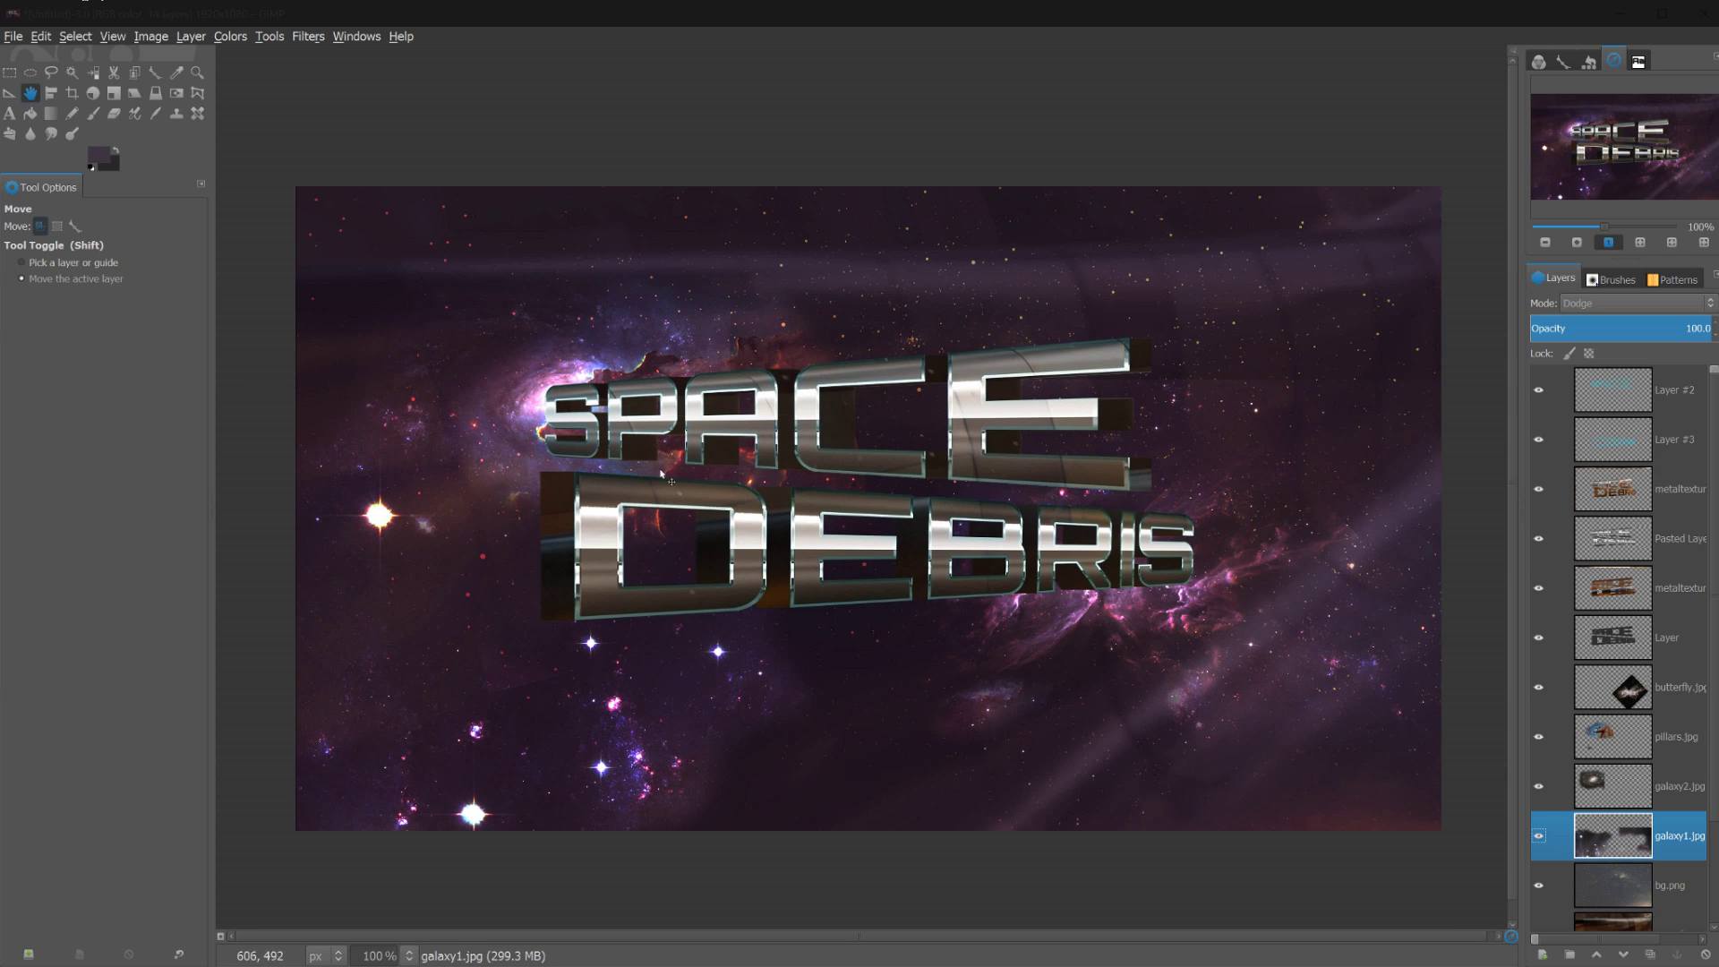
Add pillars.jpg from the SPACESTOCKS folder as a new layer directly above galaxy1.jpg
{"action": "left_click", "coordinate": [16, 42]}
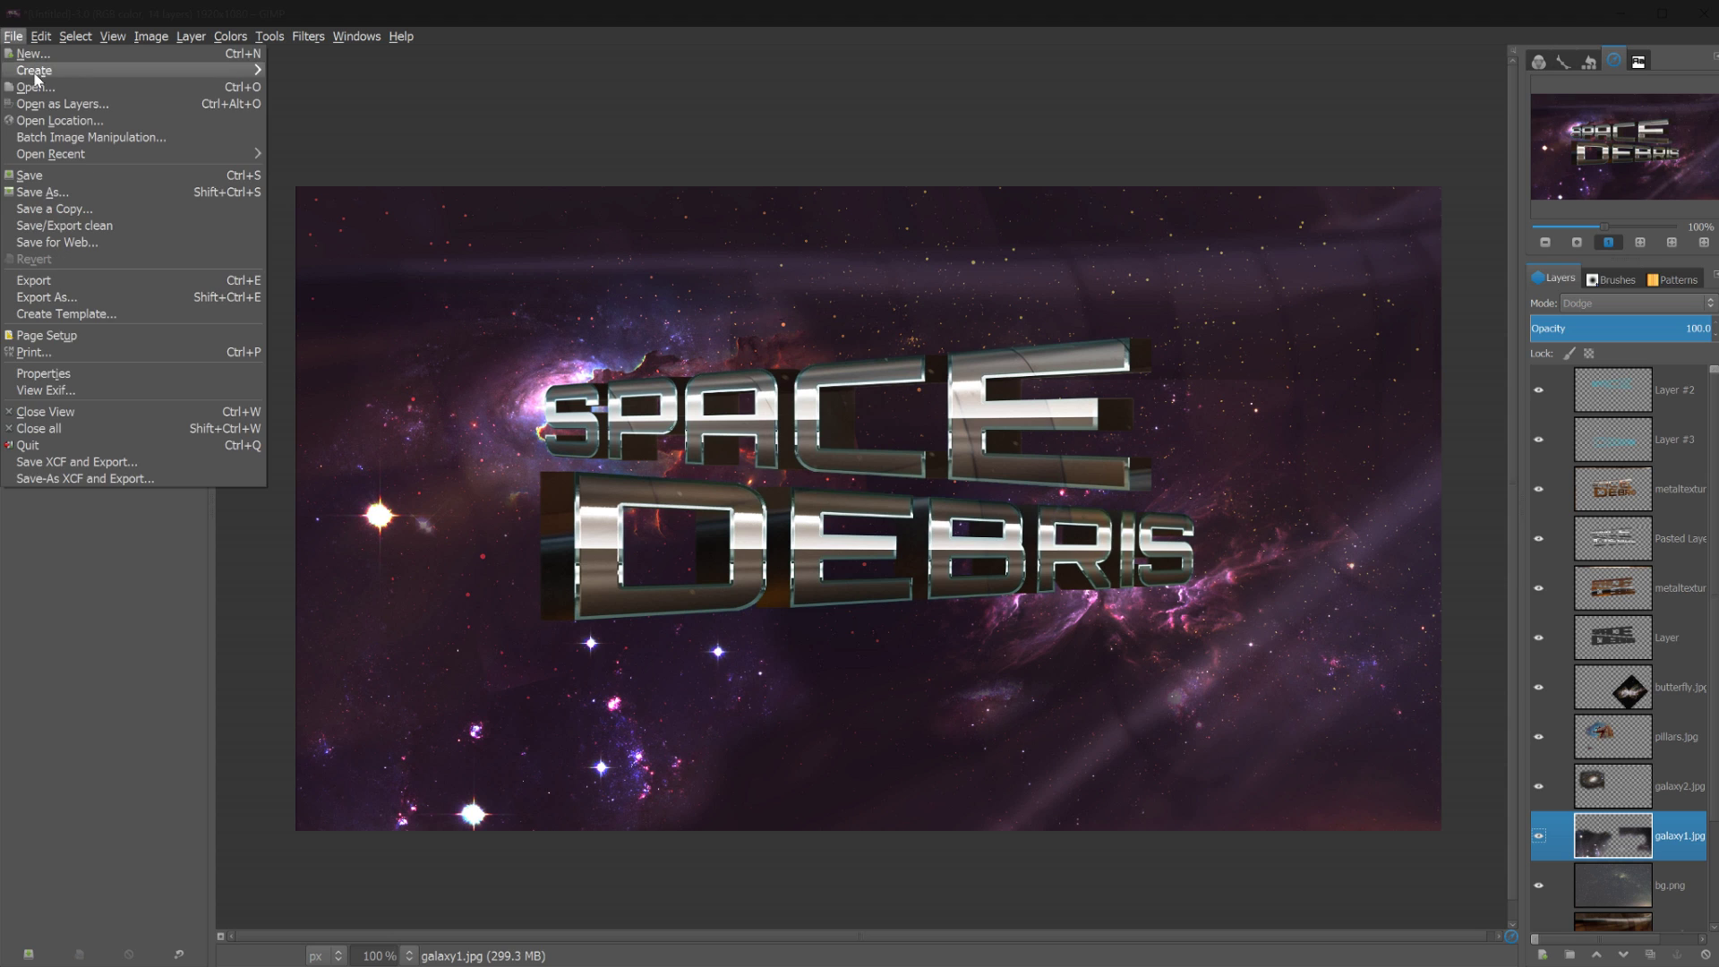
{"action": "left_click", "coordinate": [40, 94]}
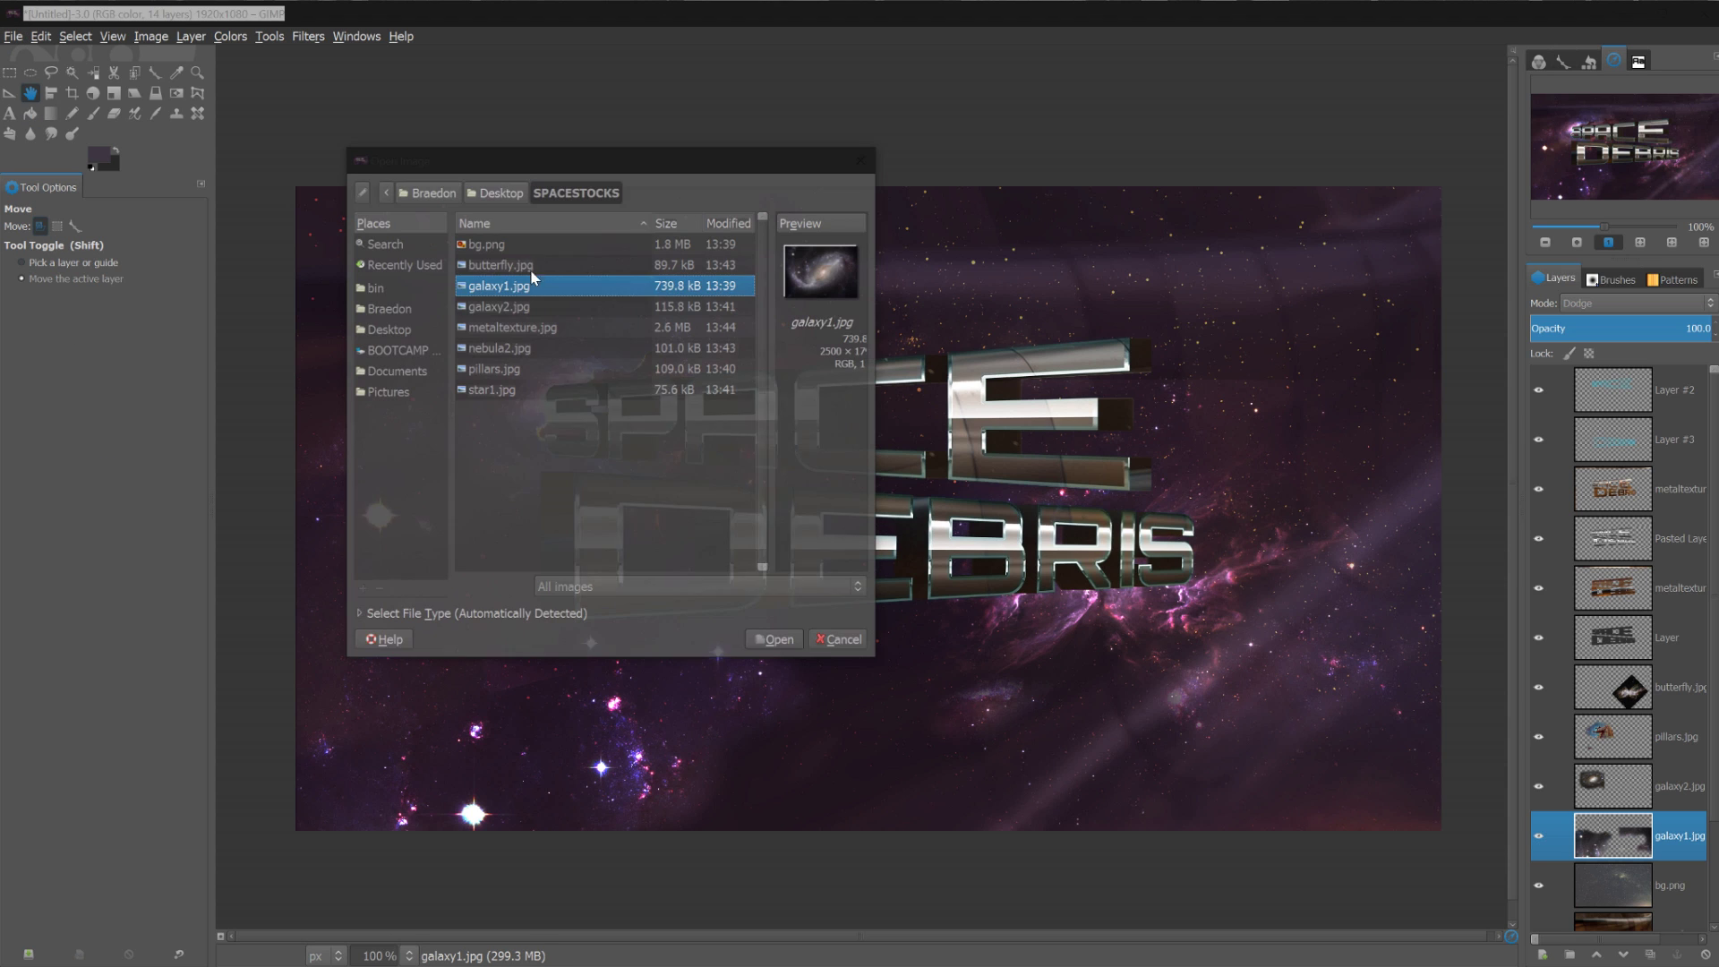
{"action": "left_click", "coordinate": [503, 369]}
{"action": "left_click", "coordinate": [777, 641]}
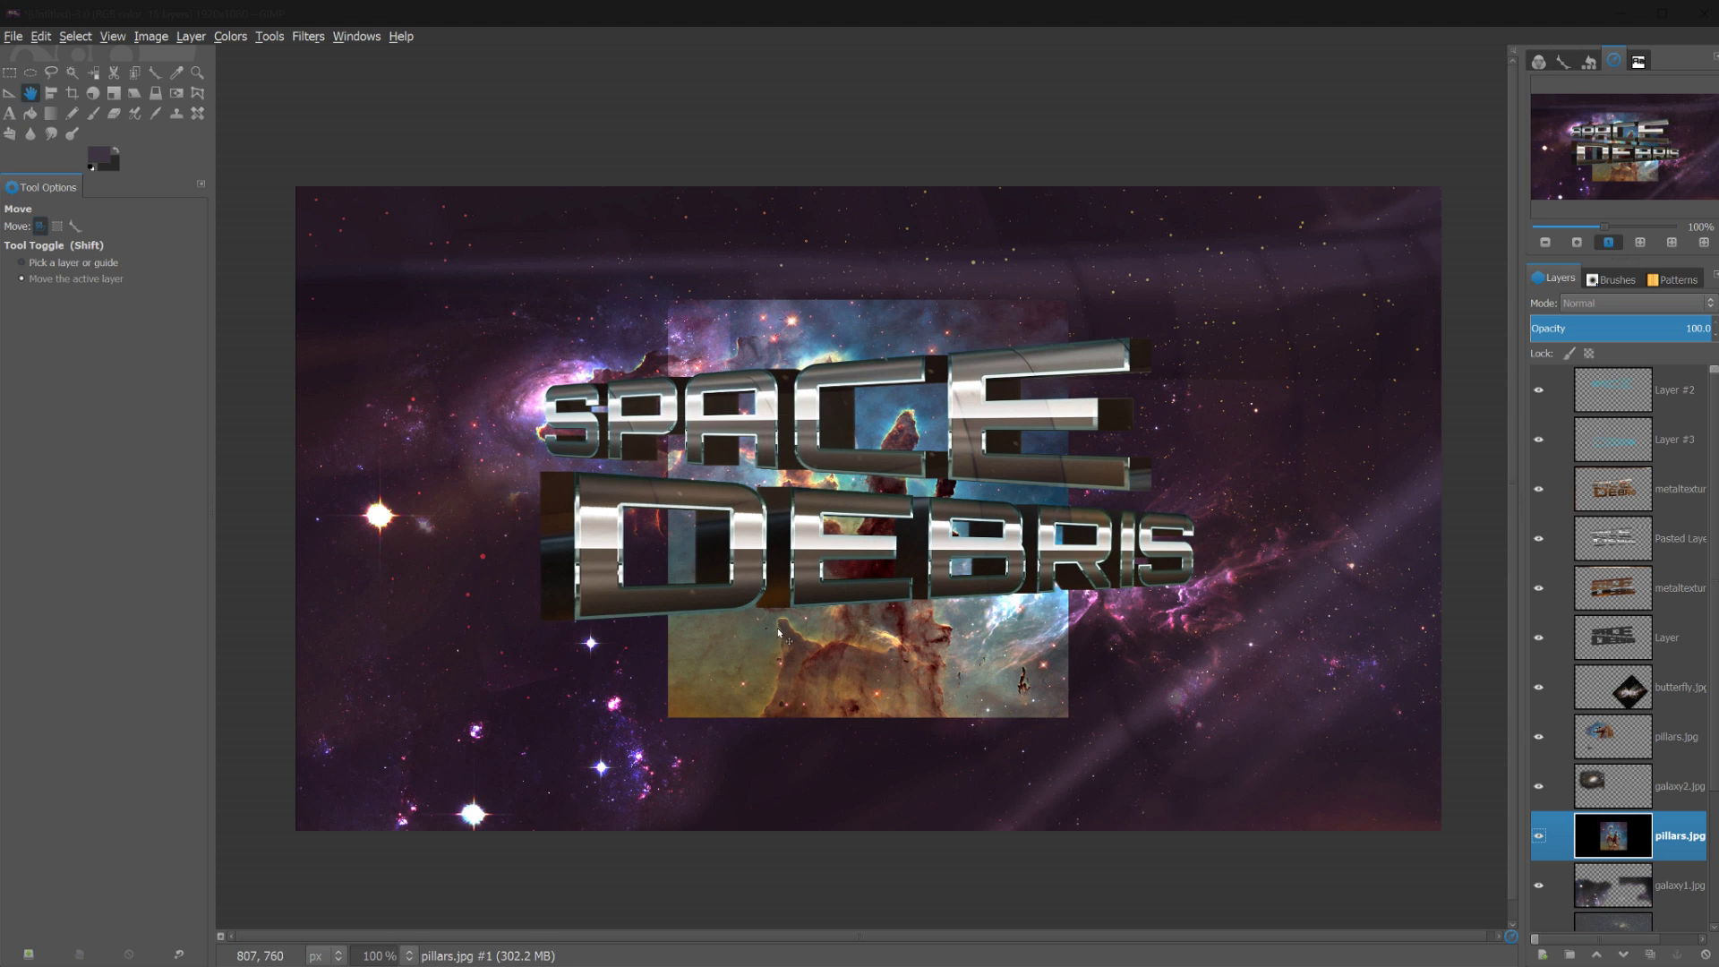
Rotate the newly added pillars.jpg layer by -113.77 degrees about its centre
{"action": "key", "text": "shift+r"}
{"action": "left_click", "coordinate": [766, 286]}
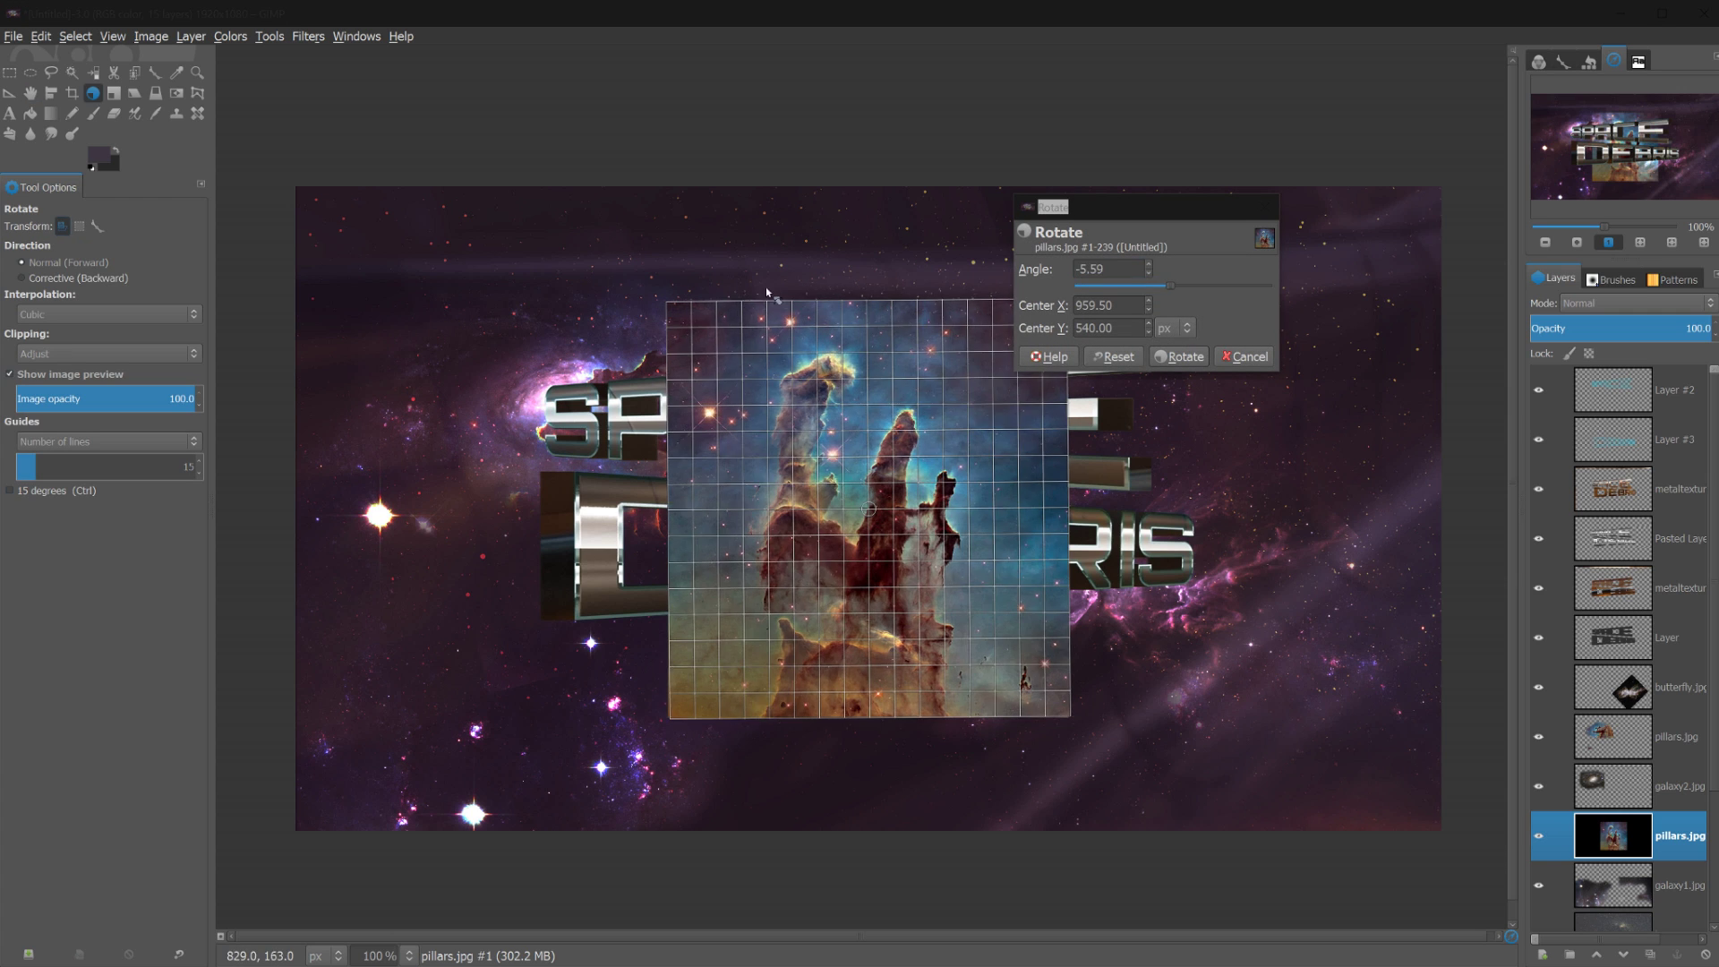
{"action": "left_click_drag", "start_coordinate": [765, 287], "coordinate": [703, 639]}
{"action": "key", "text": "Return"}
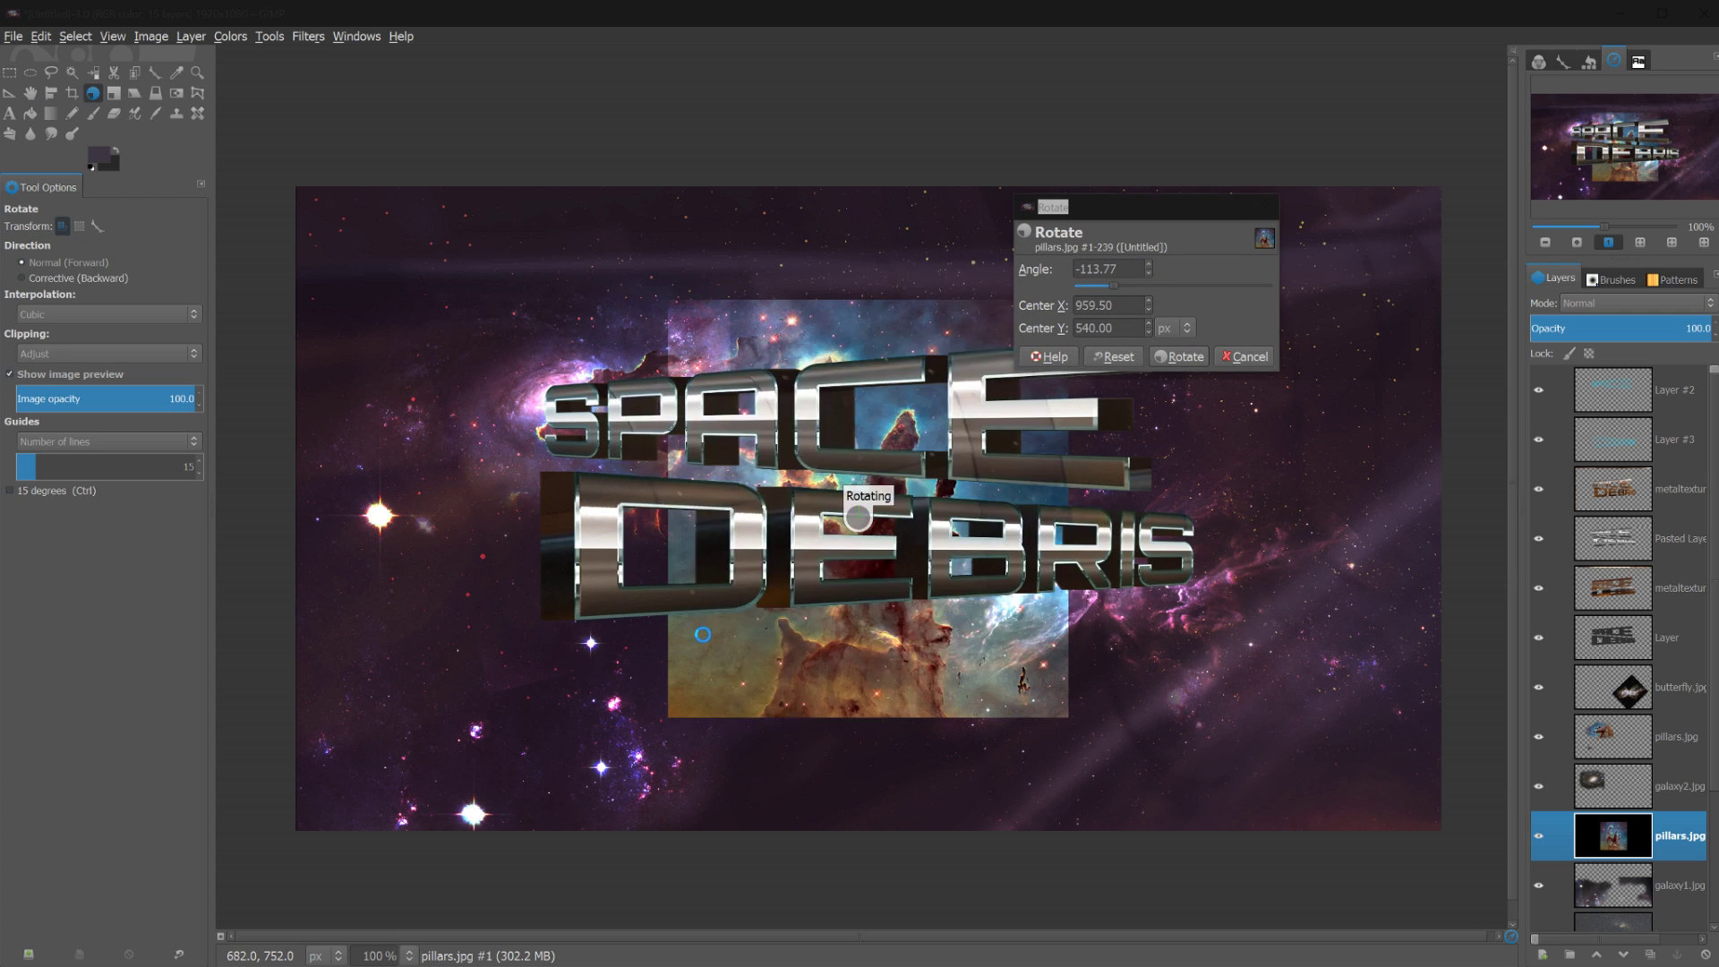
Shift the rotated pillars.jpg layer slightly down behind the text and set its blend mode to Dodge
{"action": "key", "text": "m"}
{"action": "left_click_drag", "start_coordinate": [900, 630], "coordinate": [981, 664]}
{"action": "left_click", "coordinate": [1619, 315]}
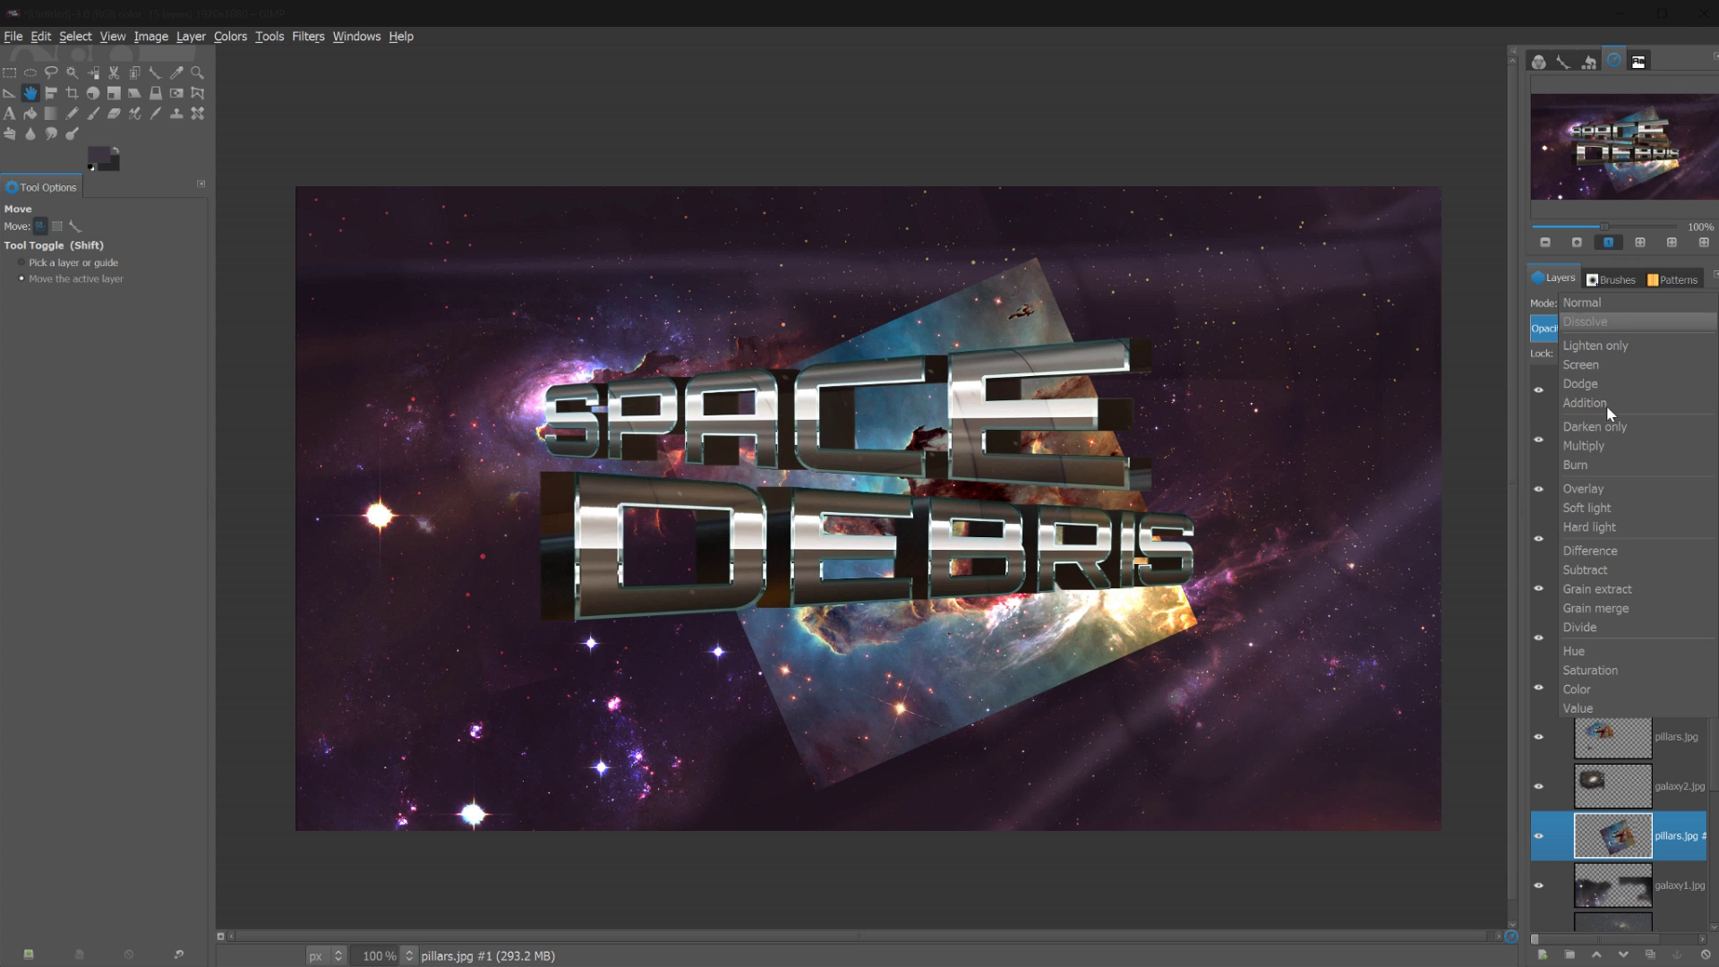
{"action": "left_click", "coordinate": [1602, 432]}
Move the rotated pillars.jpg layer behind the D of DEBRIS and erase its hard edges with the soft 483.28 Eraser
{"action": "left_click_drag", "start_coordinate": [1014, 646], "coordinate": [629, 686]}
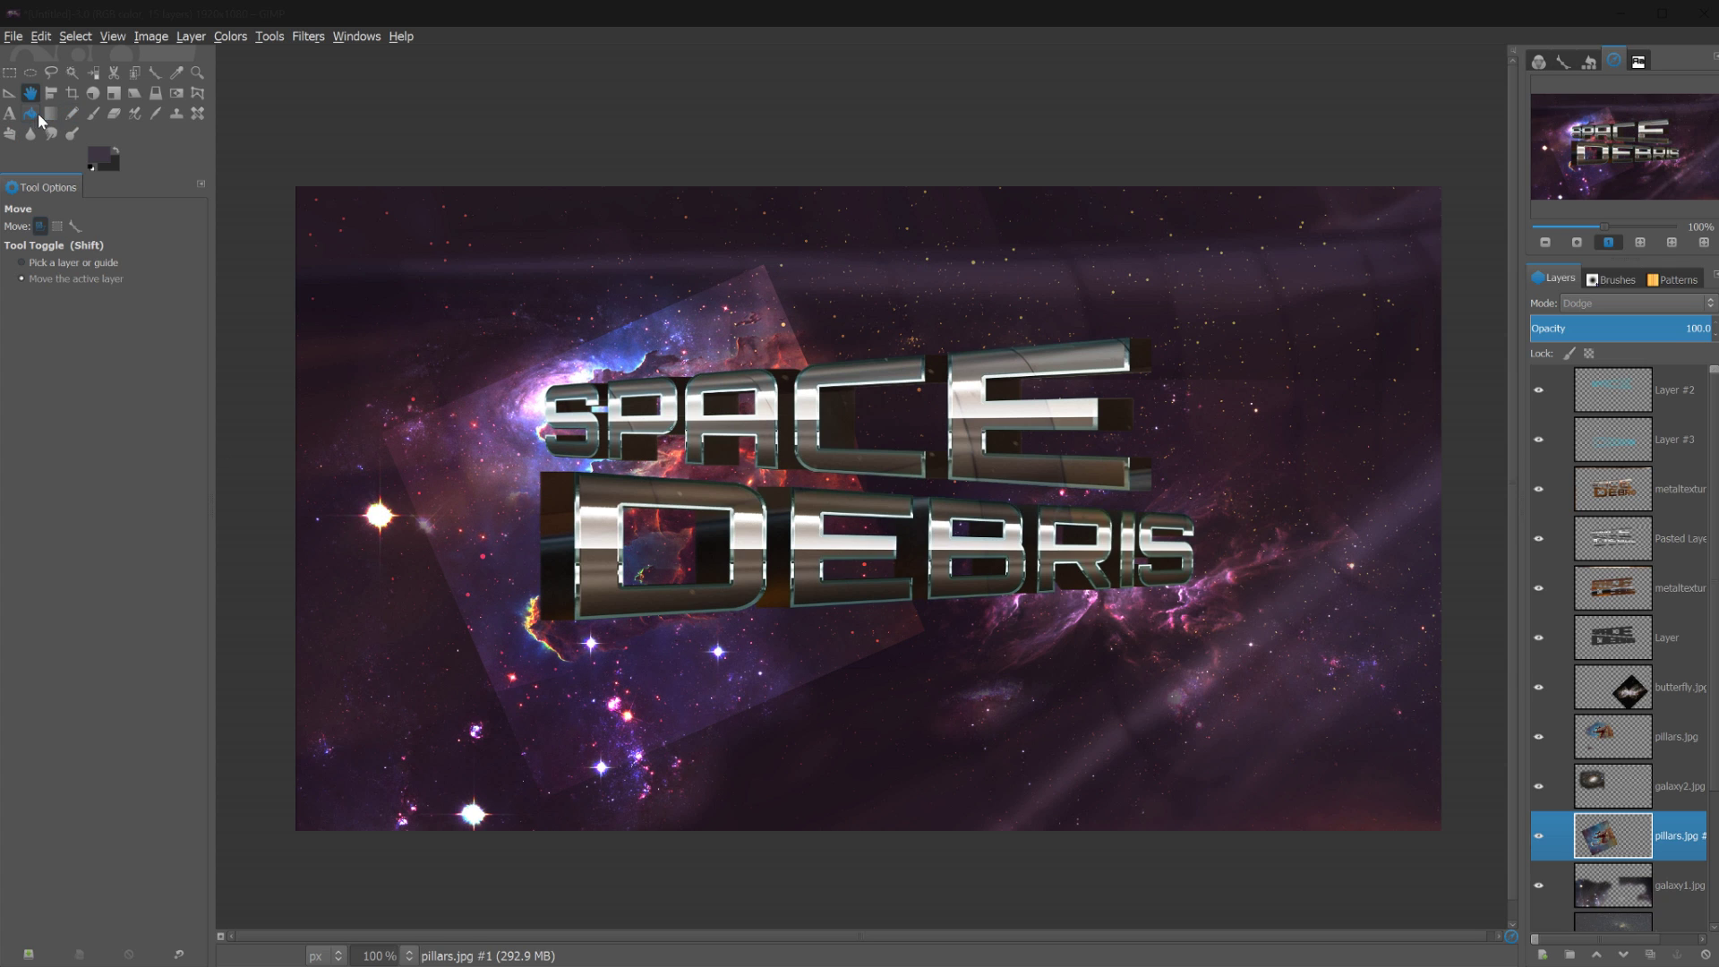
{"action": "left_click", "coordinate": [114, 111]}
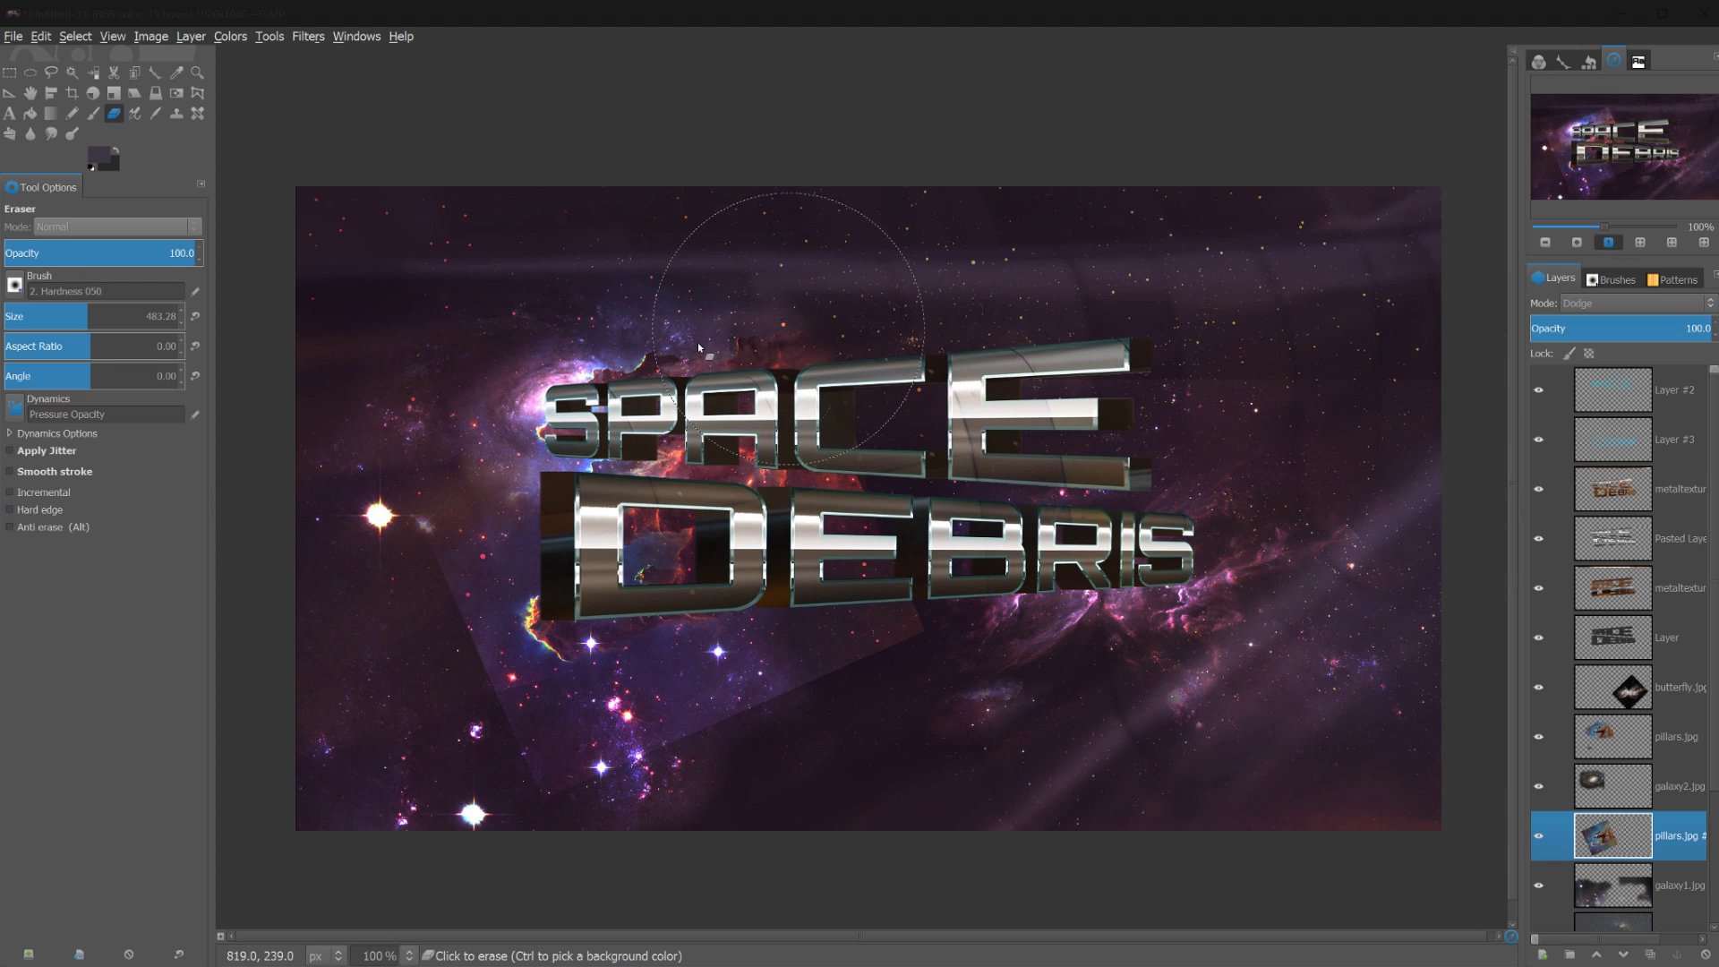
{"action": "left_click", "coordinate": [635, 416]}
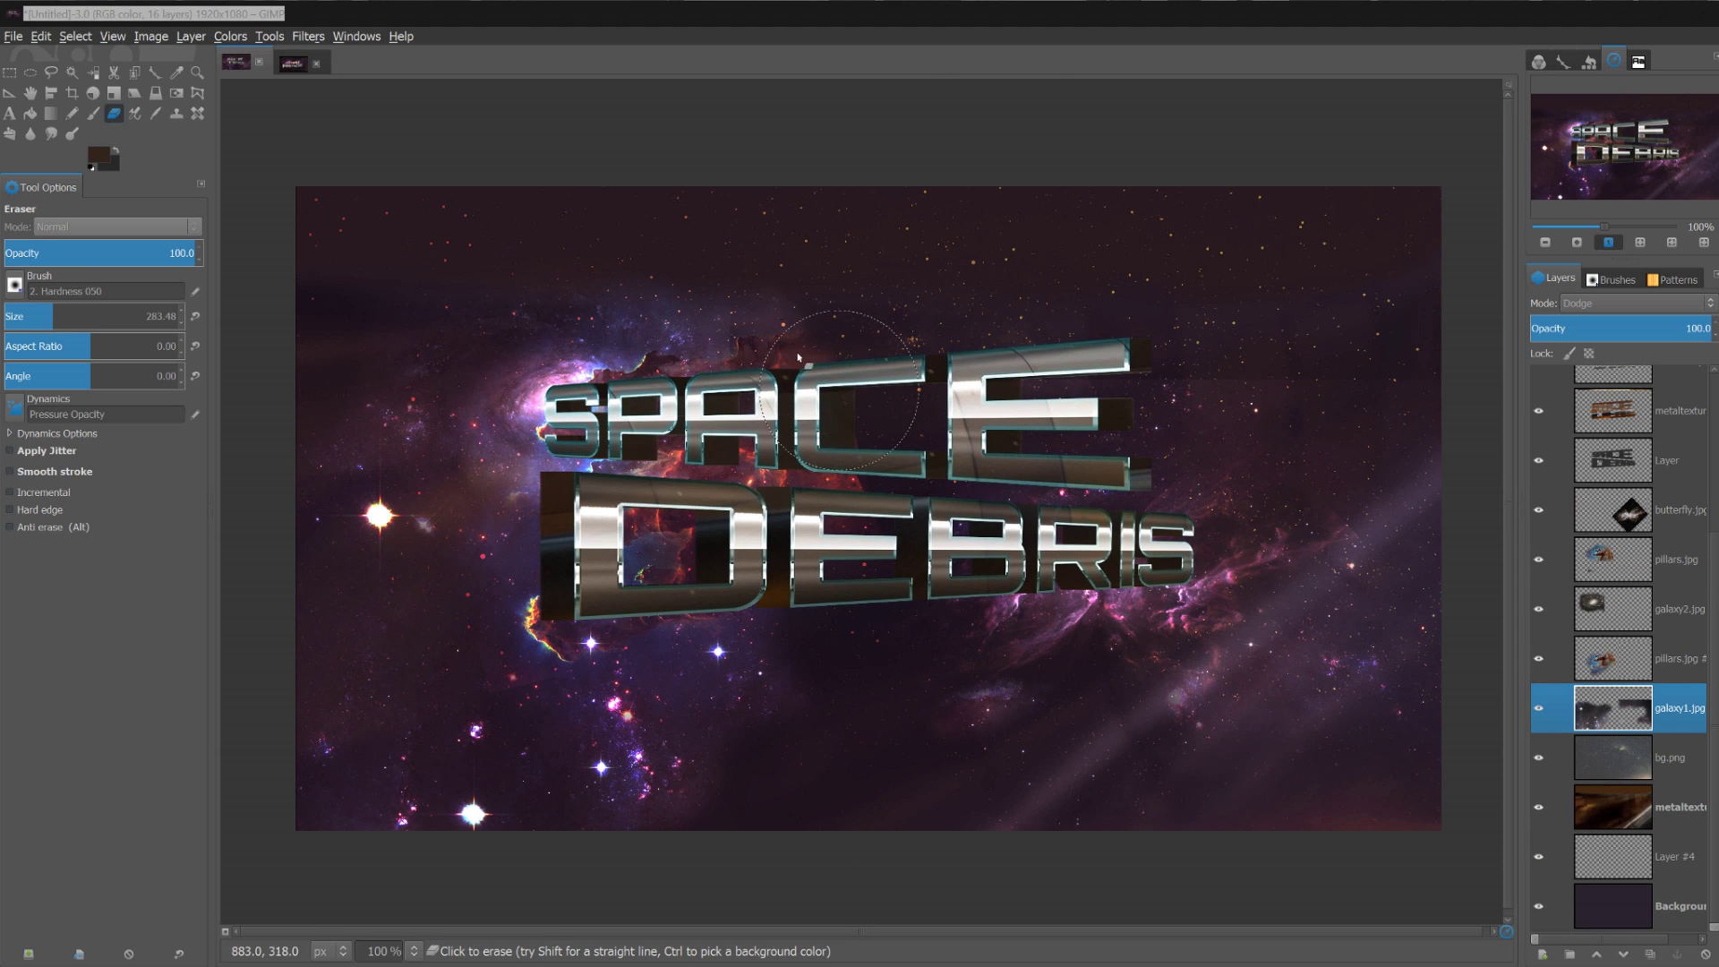
Paint a dark brown sampled from the background metaltexture layer over the upper sky with the 283.48 Paintbrush
{"action": "left_click", "coordinate": [1600, 802]}
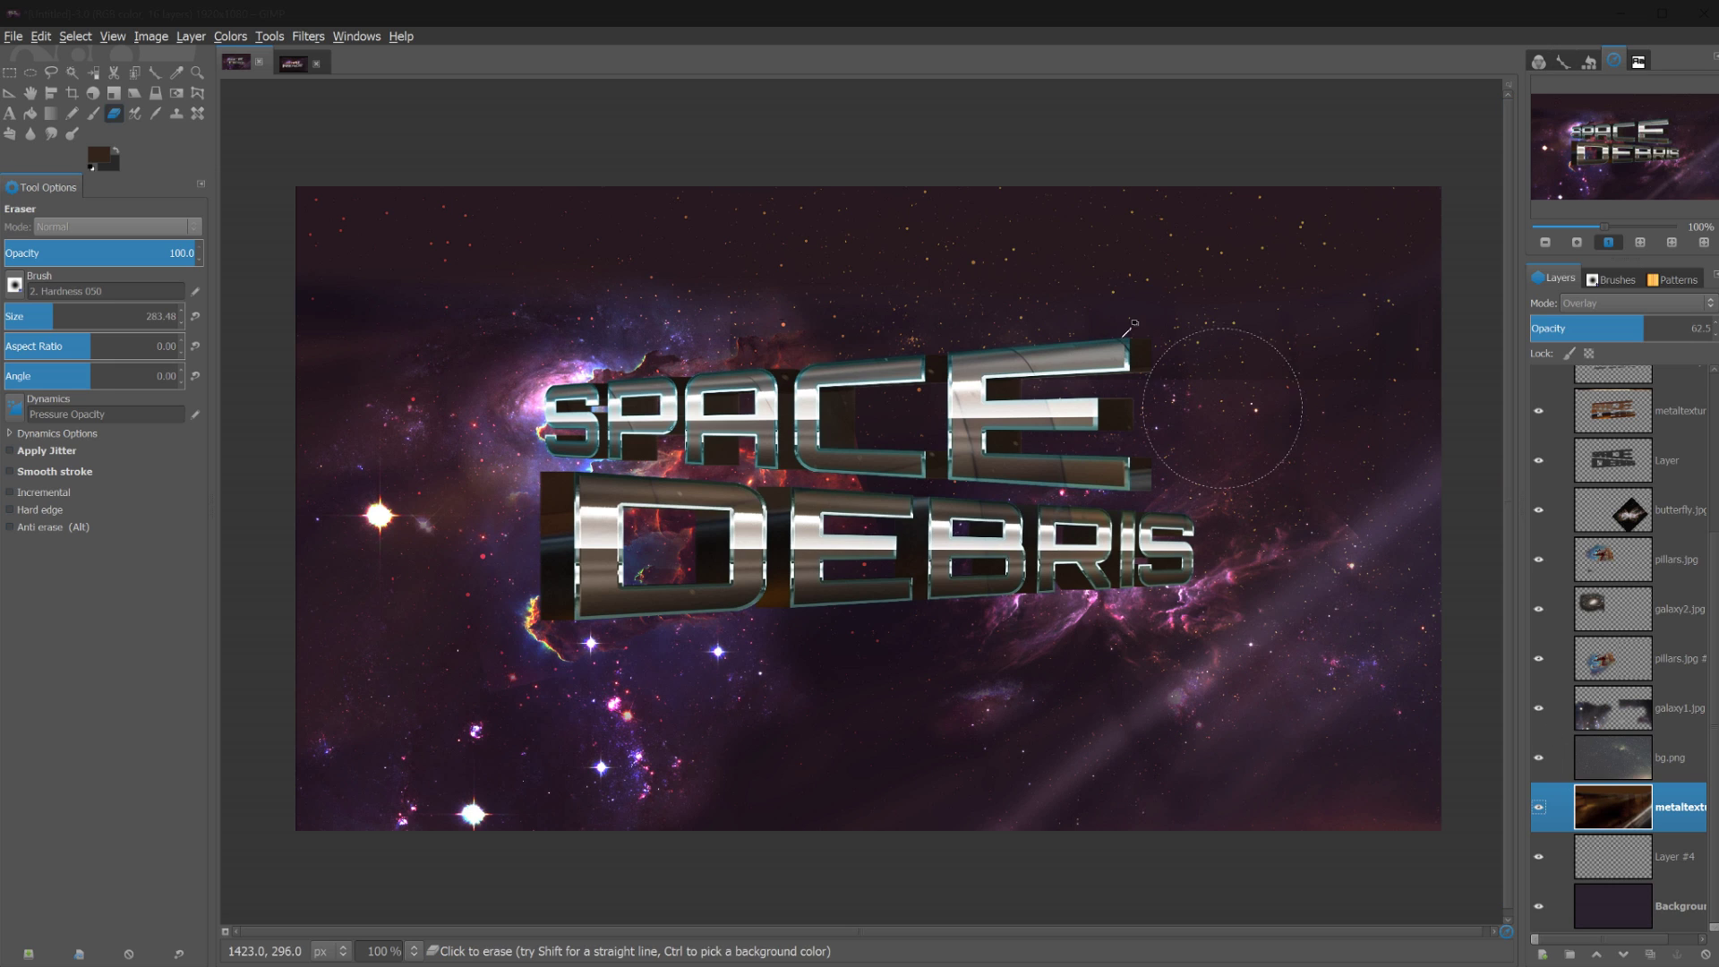
{"action": "key", "text": "o"}
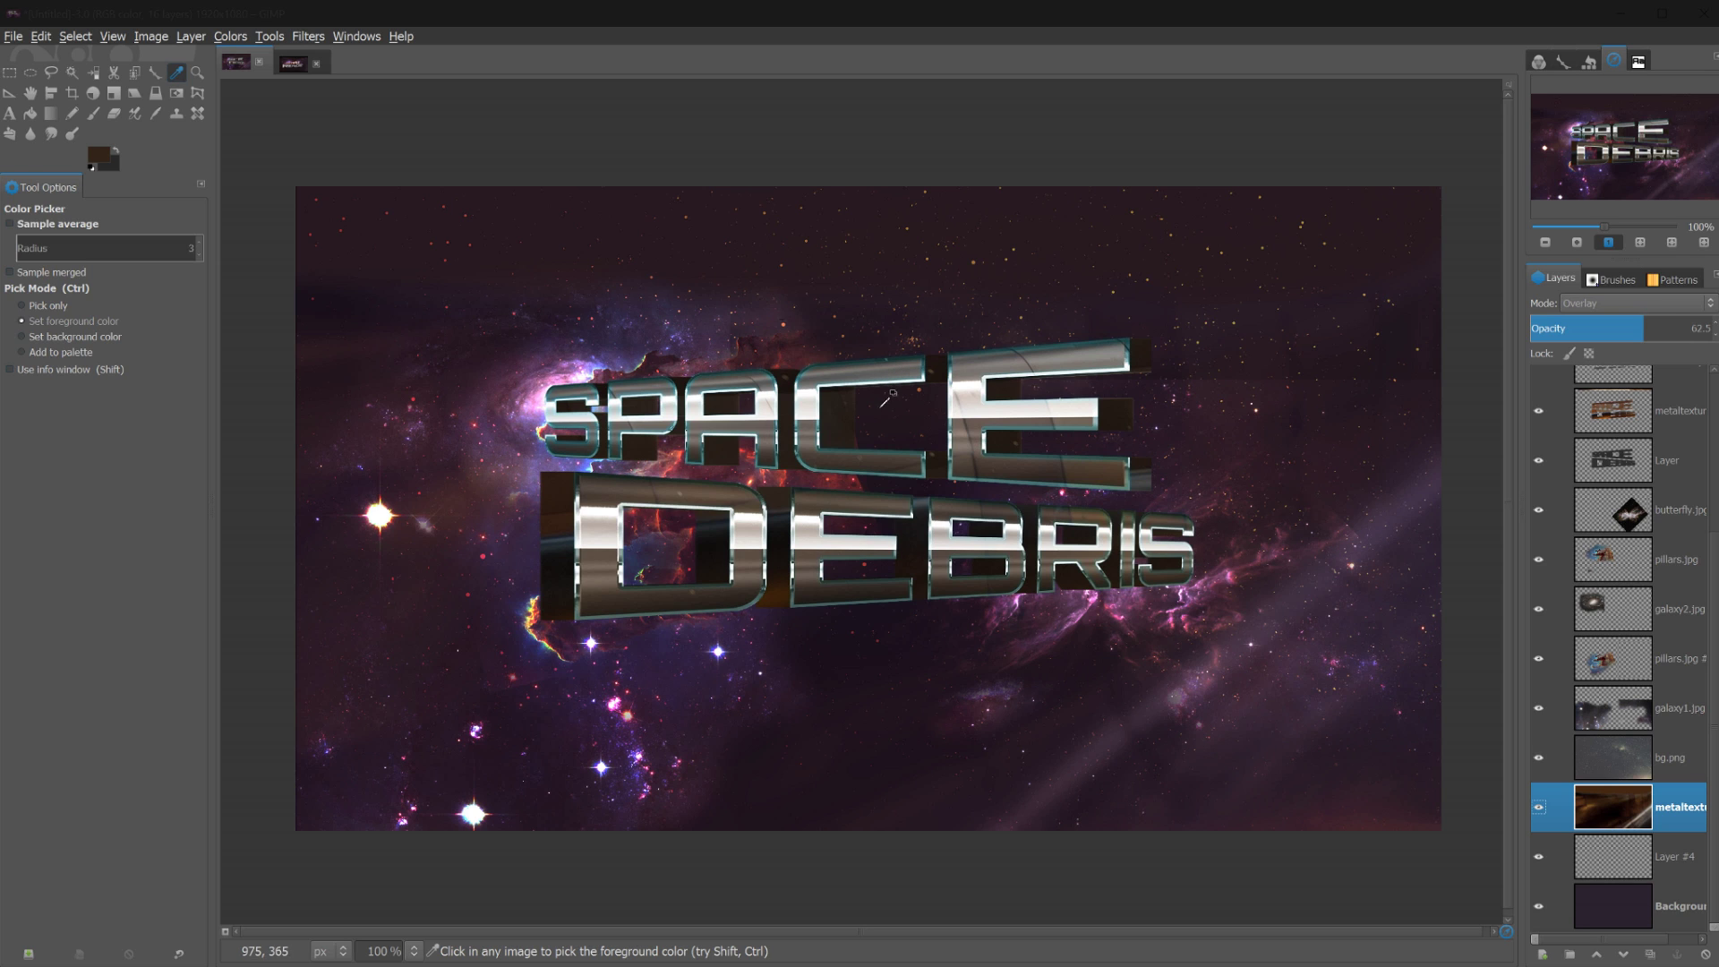
{"action": "key", "text": "p"}
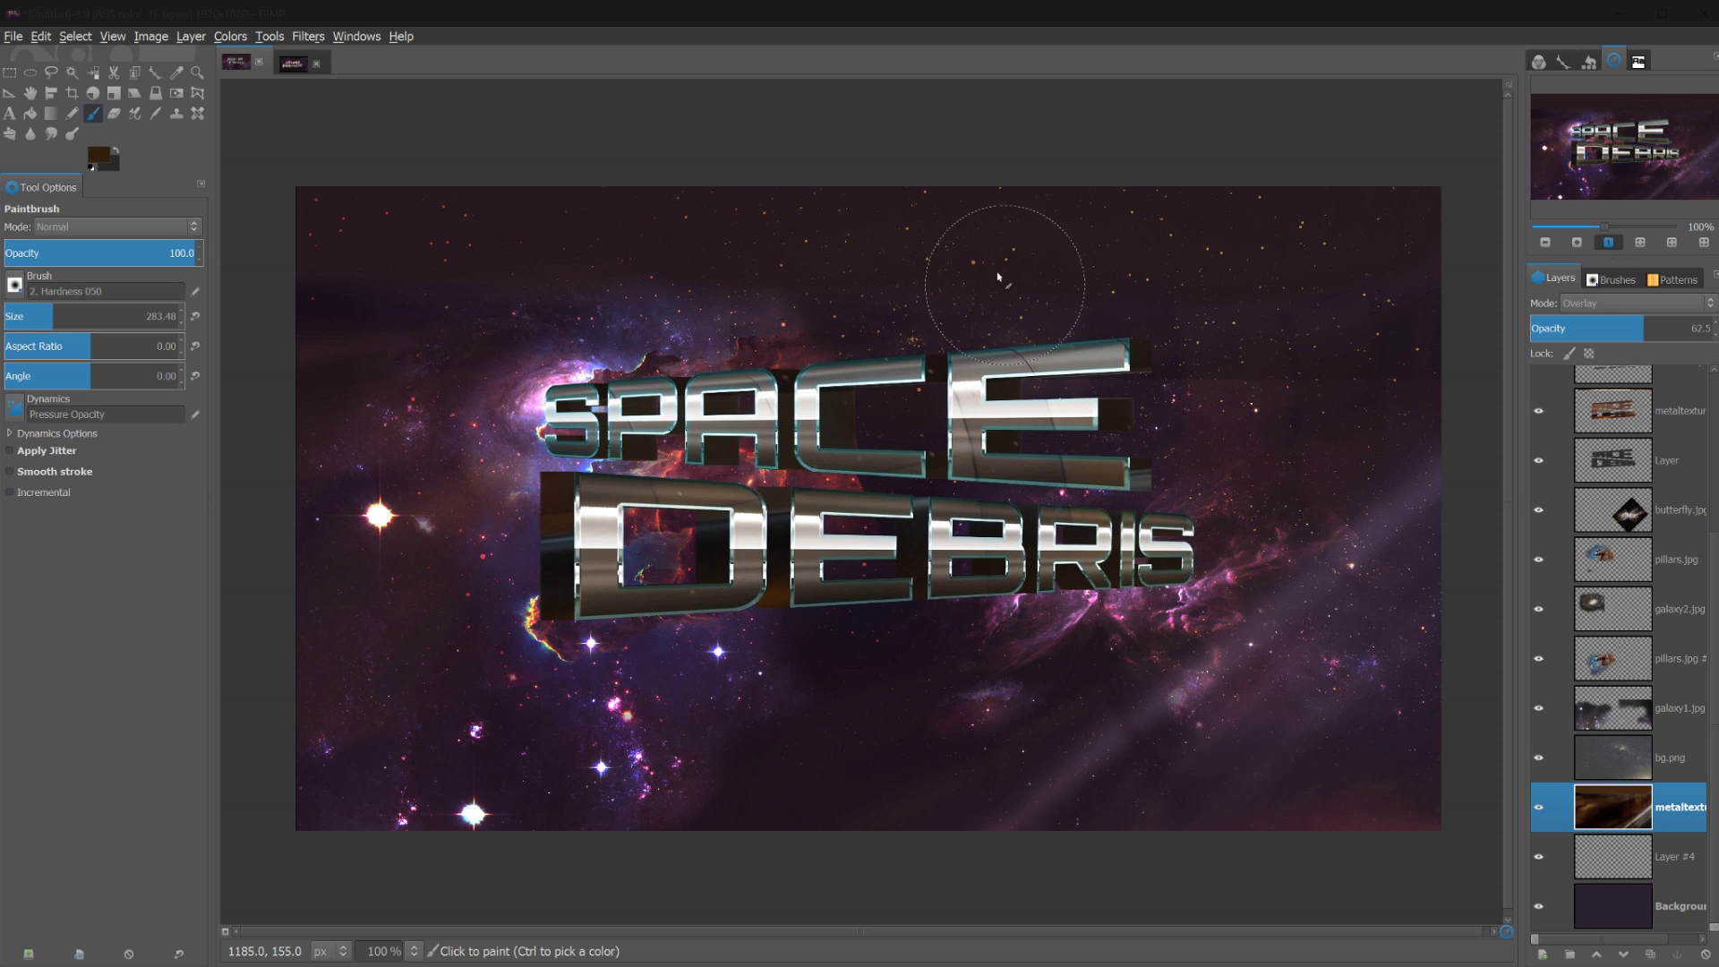
{"action": "left_click", "coordinate": [502, 238]}
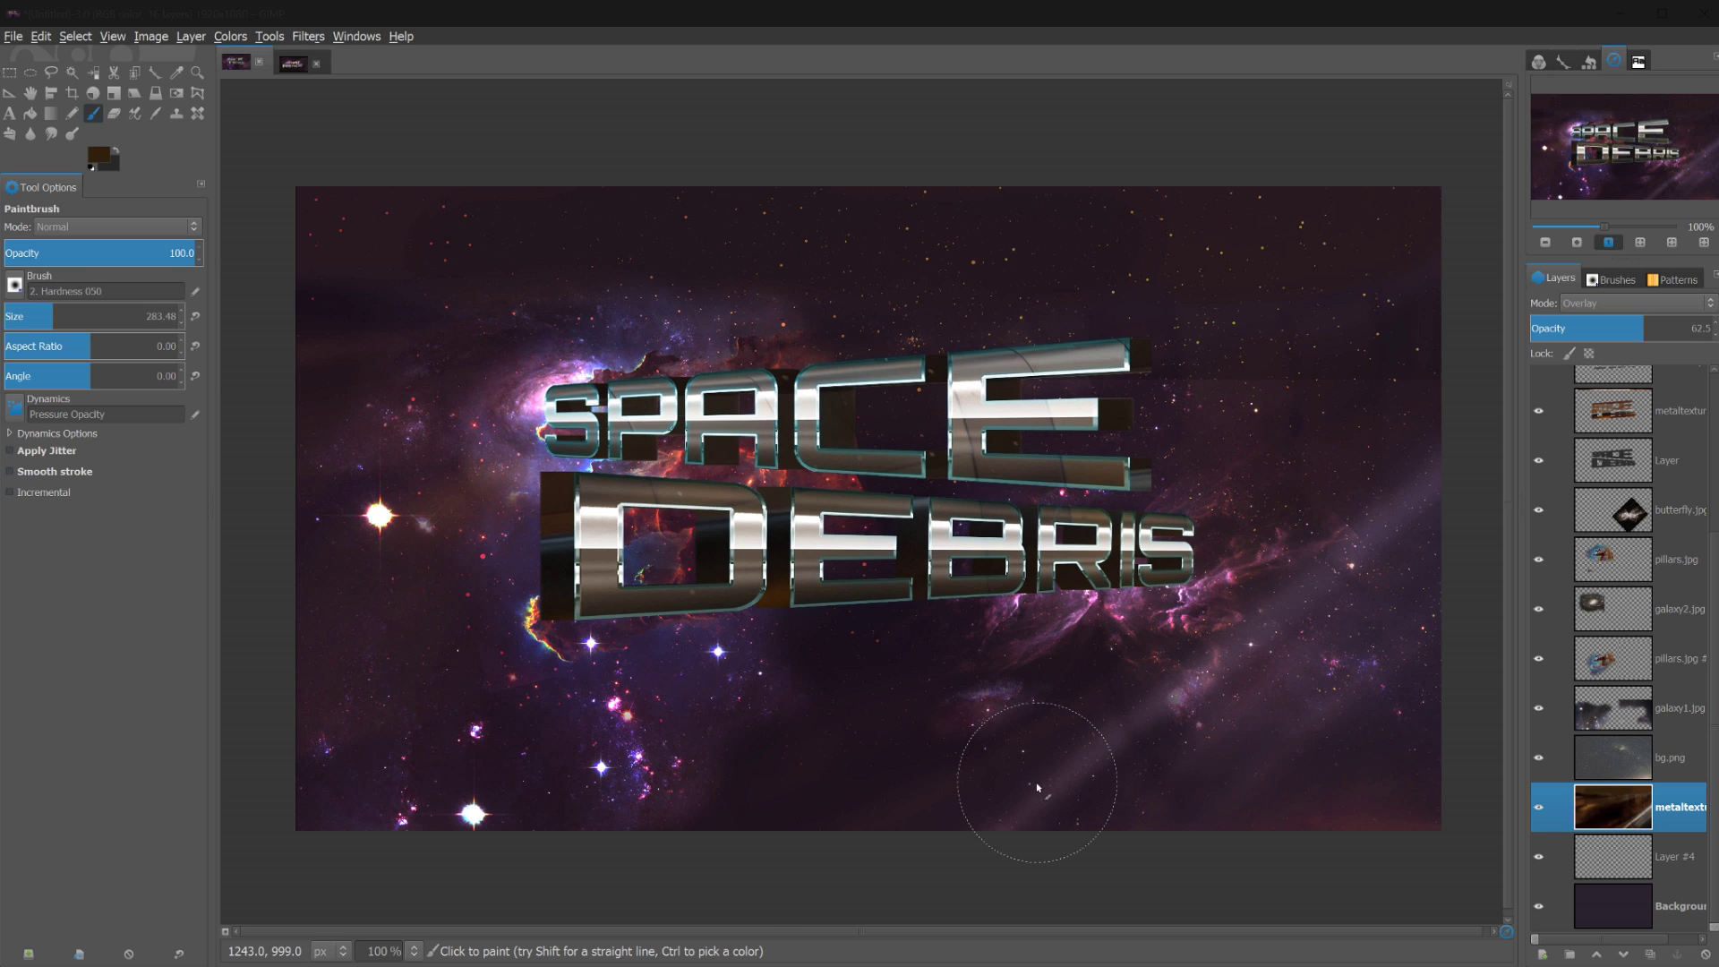
Compare the letters with the metaltexture.jpg overlay directly above the extrusion layer hidden and shown
{"action": "left_click", "coordinate": [1643, 655]}
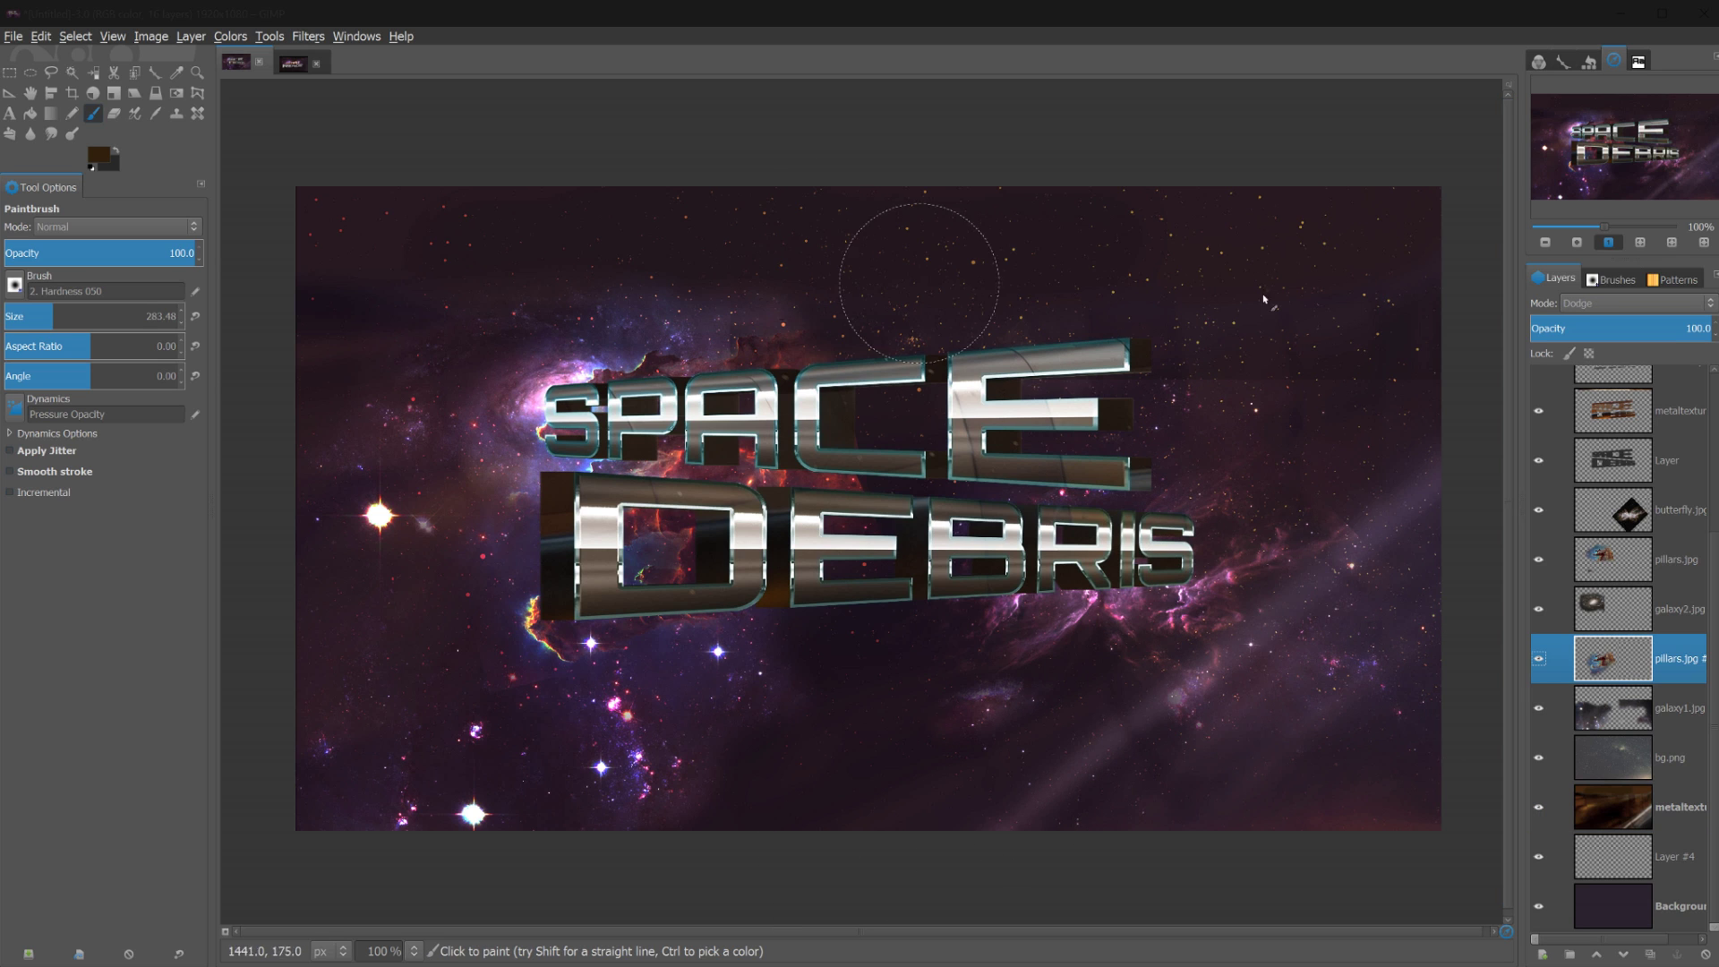
{"action": "scroll", "coordinate": [1609, 694], "scroll_direction": "up", "scroll_amount": 5}
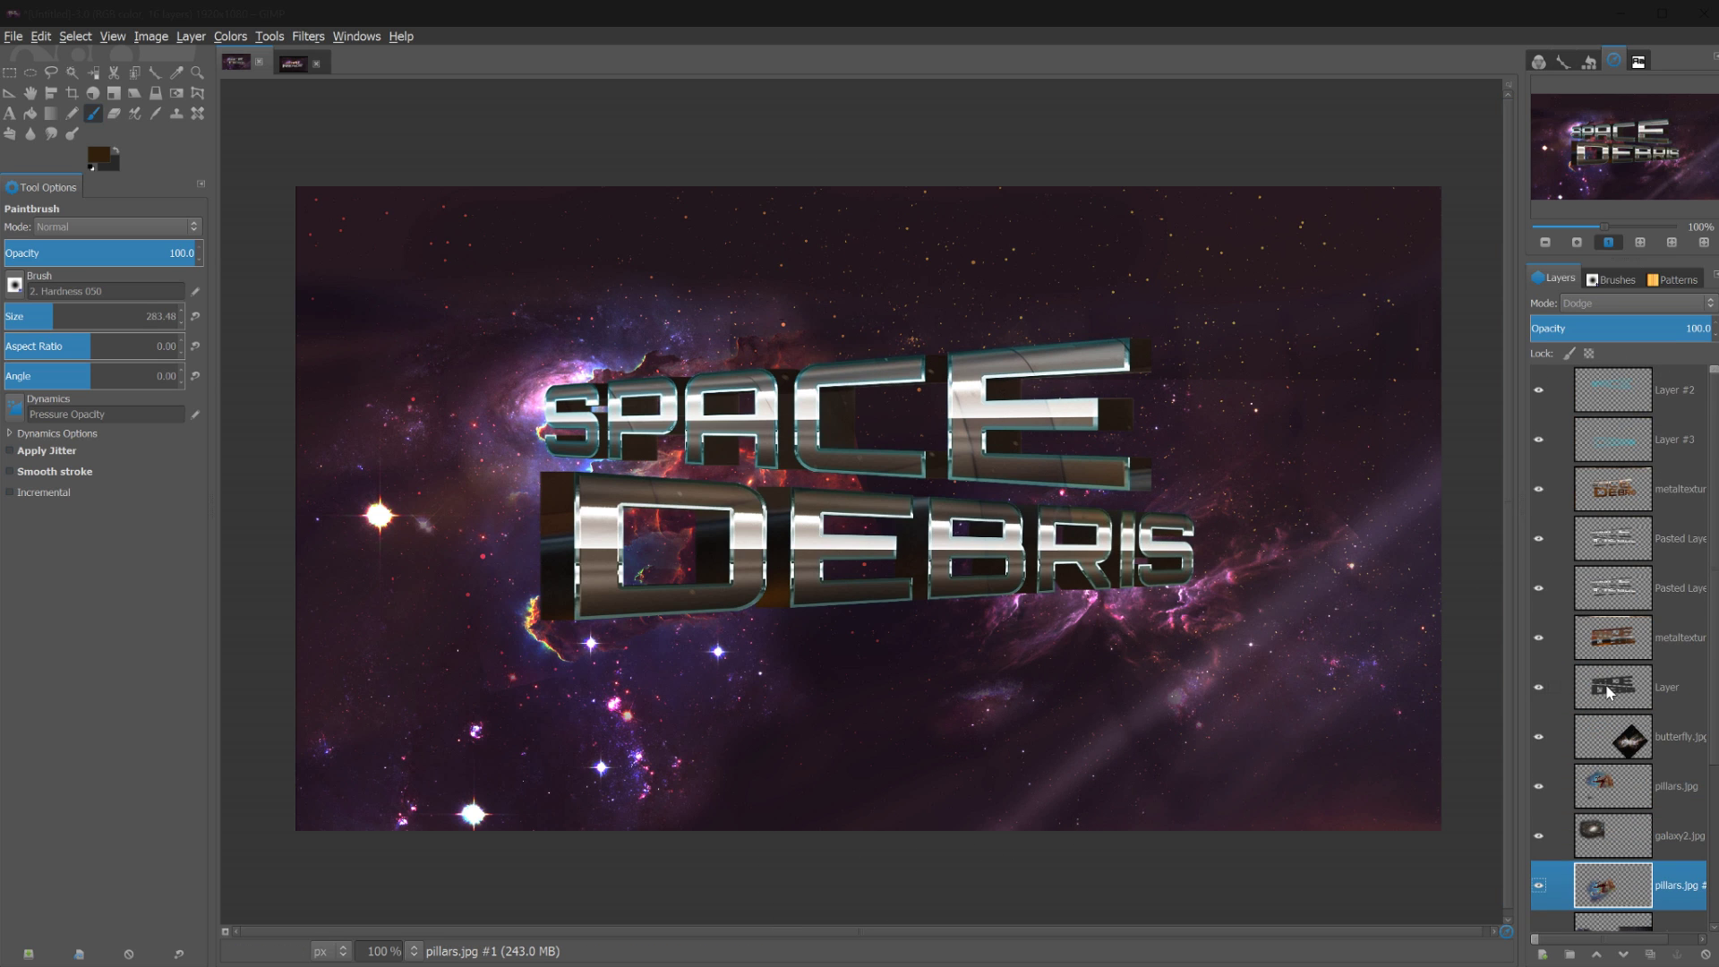
{"action": "left_click", "coordinate": [1615, 624]}
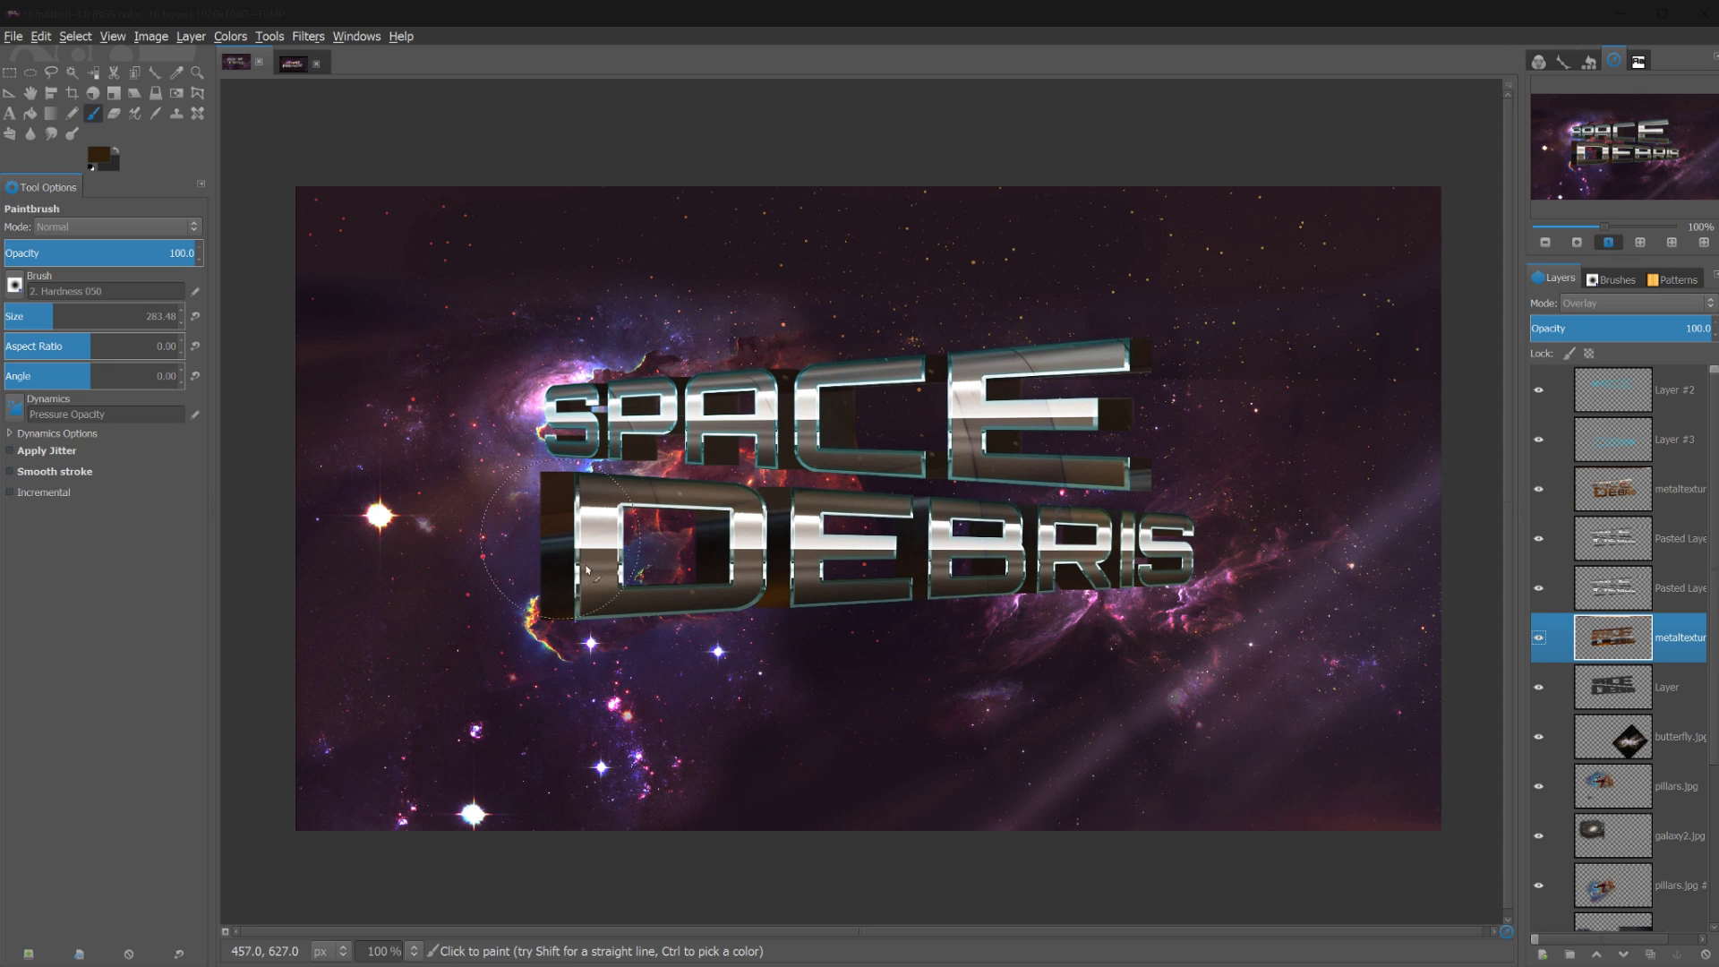
{"action": "left_click", "coordinate": [1540, 634]}
{"action": "left_click", "coordinate": [1539, 634]}
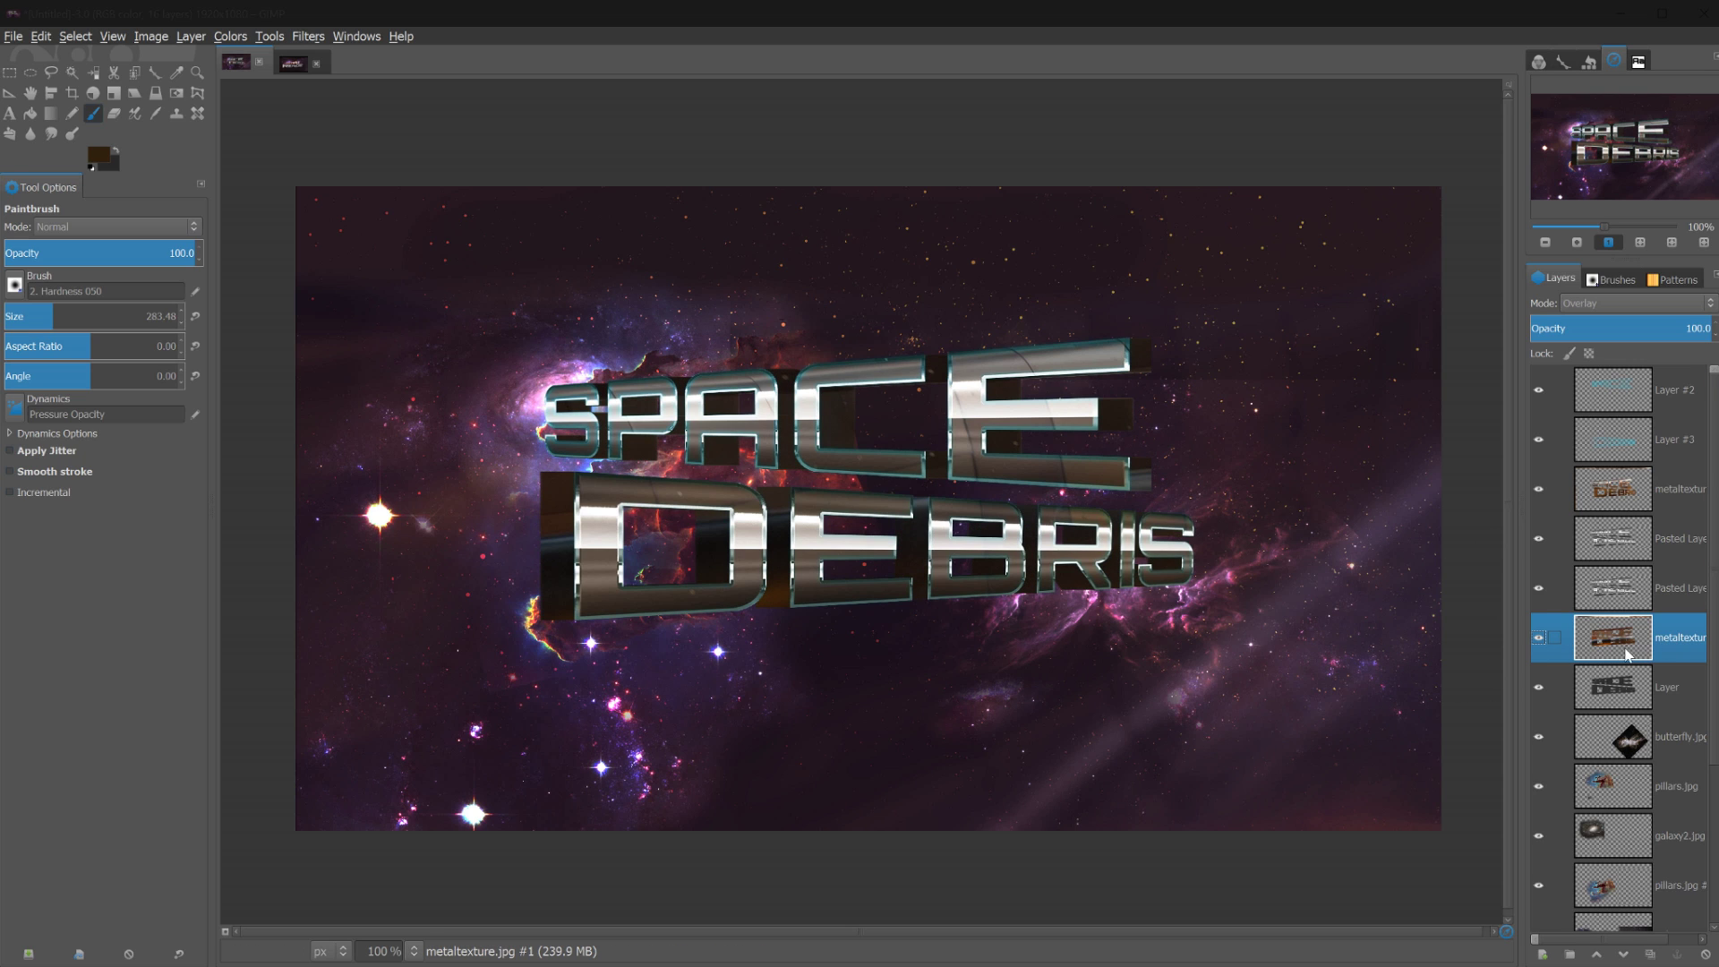
Desaturate a duplicate of the lower metaltexture.jpg overlay layer and reduce the duplicate's opacity to 77.0
{"action": "left_click", "coordinate": [1650, 954]}
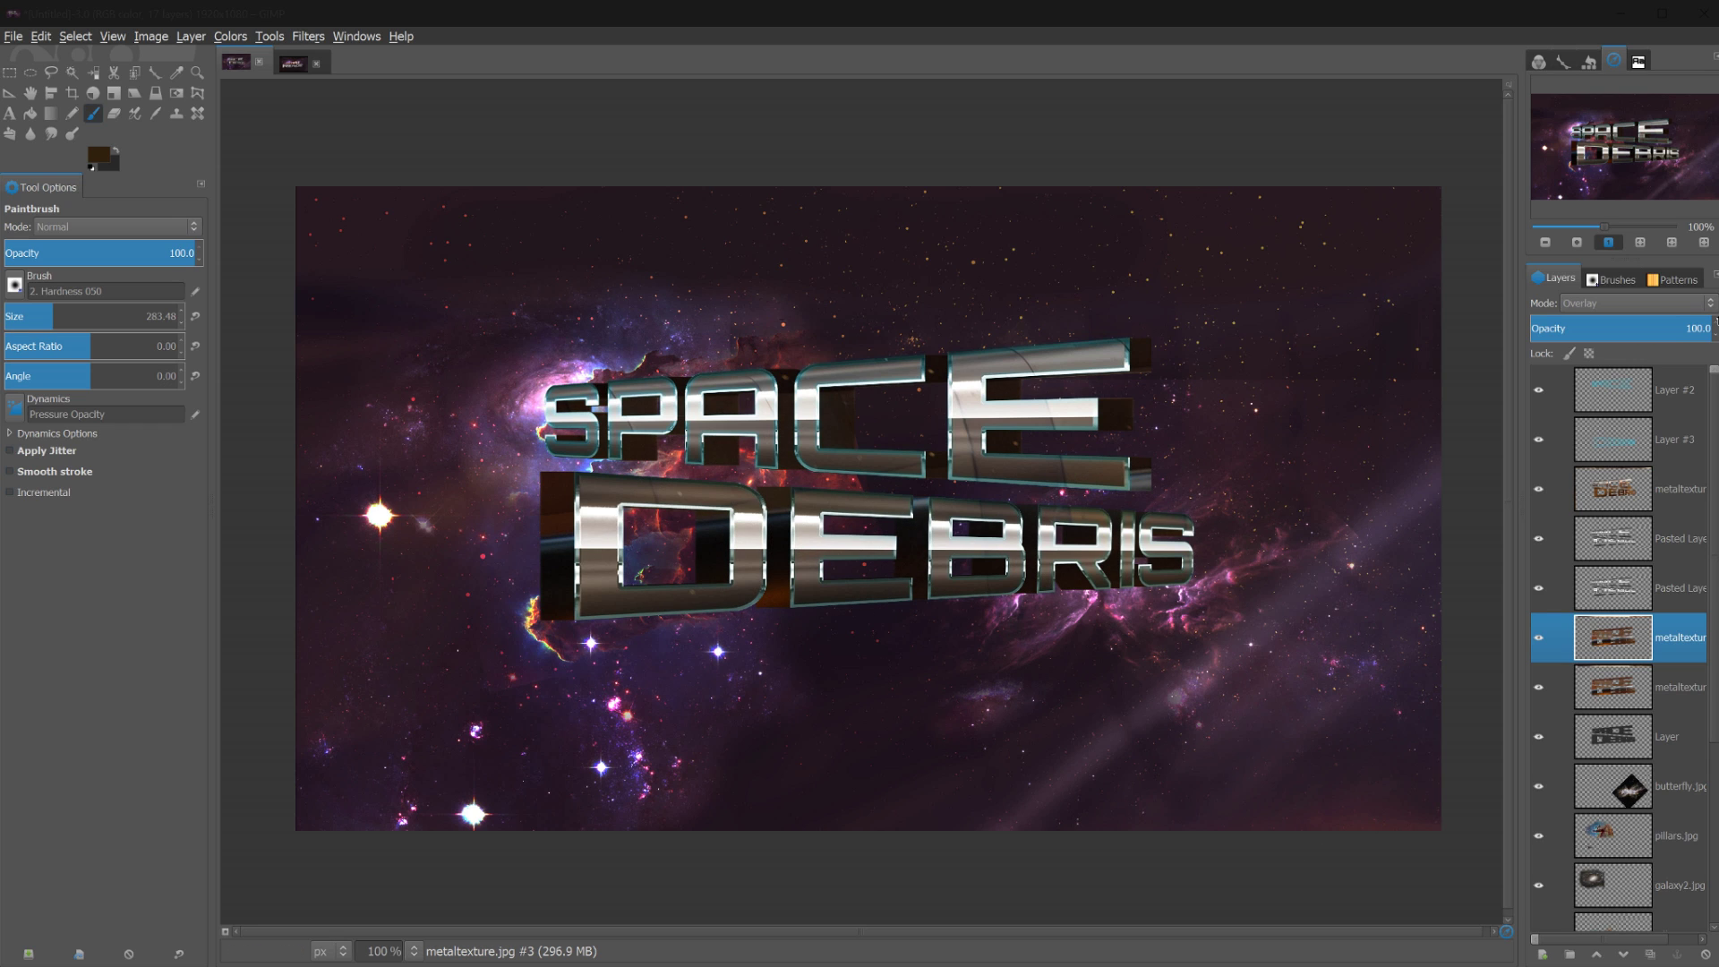
{"action": "left_click", "coordinate": [240, 36]}
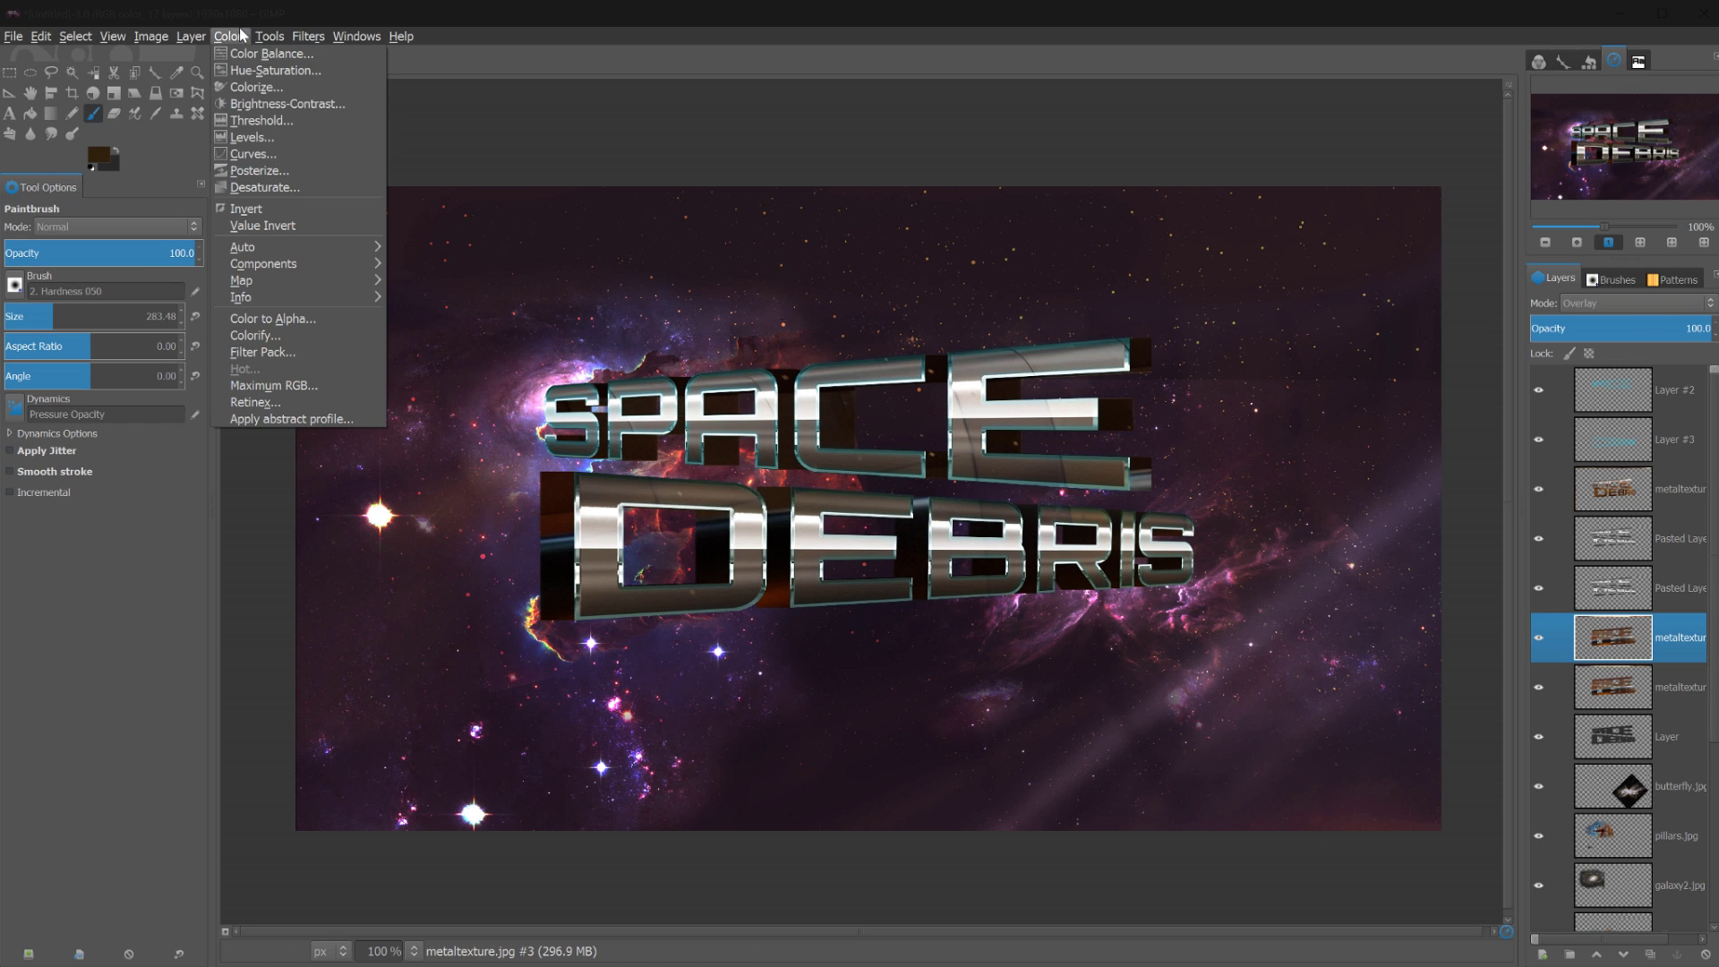
{"action": "left_click", "coordinate": [257, 188]}
{"action": "left_click", "coordinate": [283, 281]}
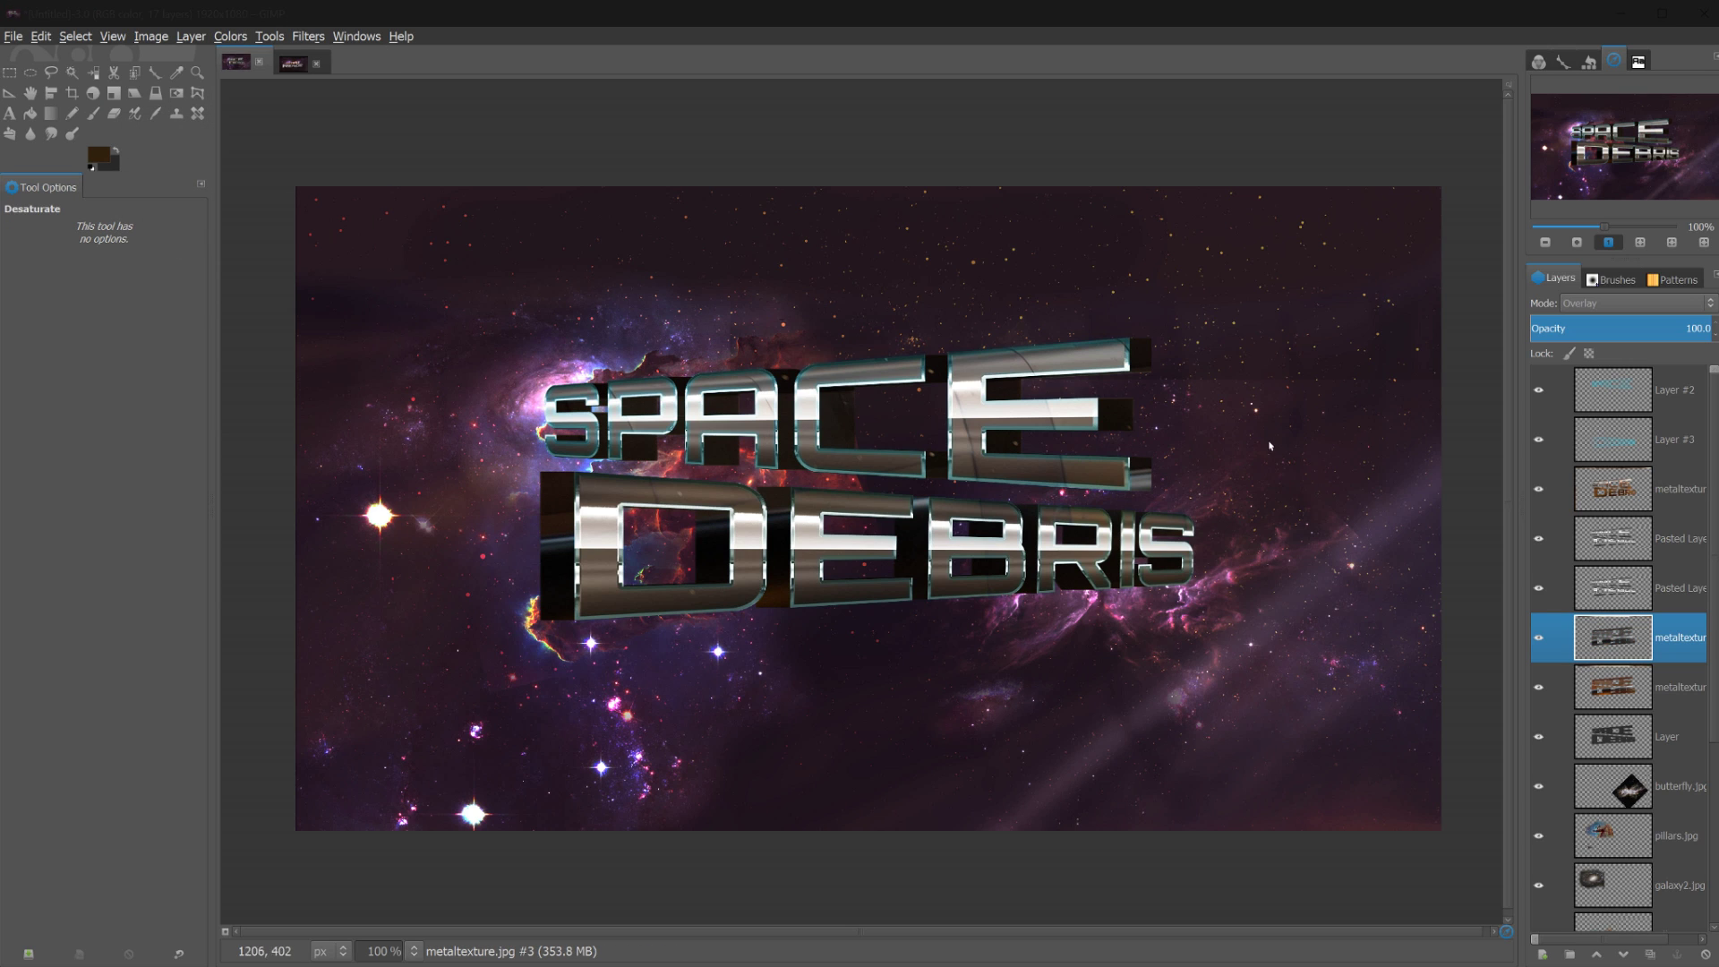
{"action": "left_click_drag", "start_coordinate": [1696, 327], "coordinate": [1645, 328]}
{"action": "left_click", "coordinate": [1665, 327]}
Select the rotated pillars.jpg layer below galaxy2.jpg and reduce the Eraser size to 176.69
{"action": "scroll", "coordinate": [1602, 699], "scroll_direction": "down", "scroll_amount": 5}
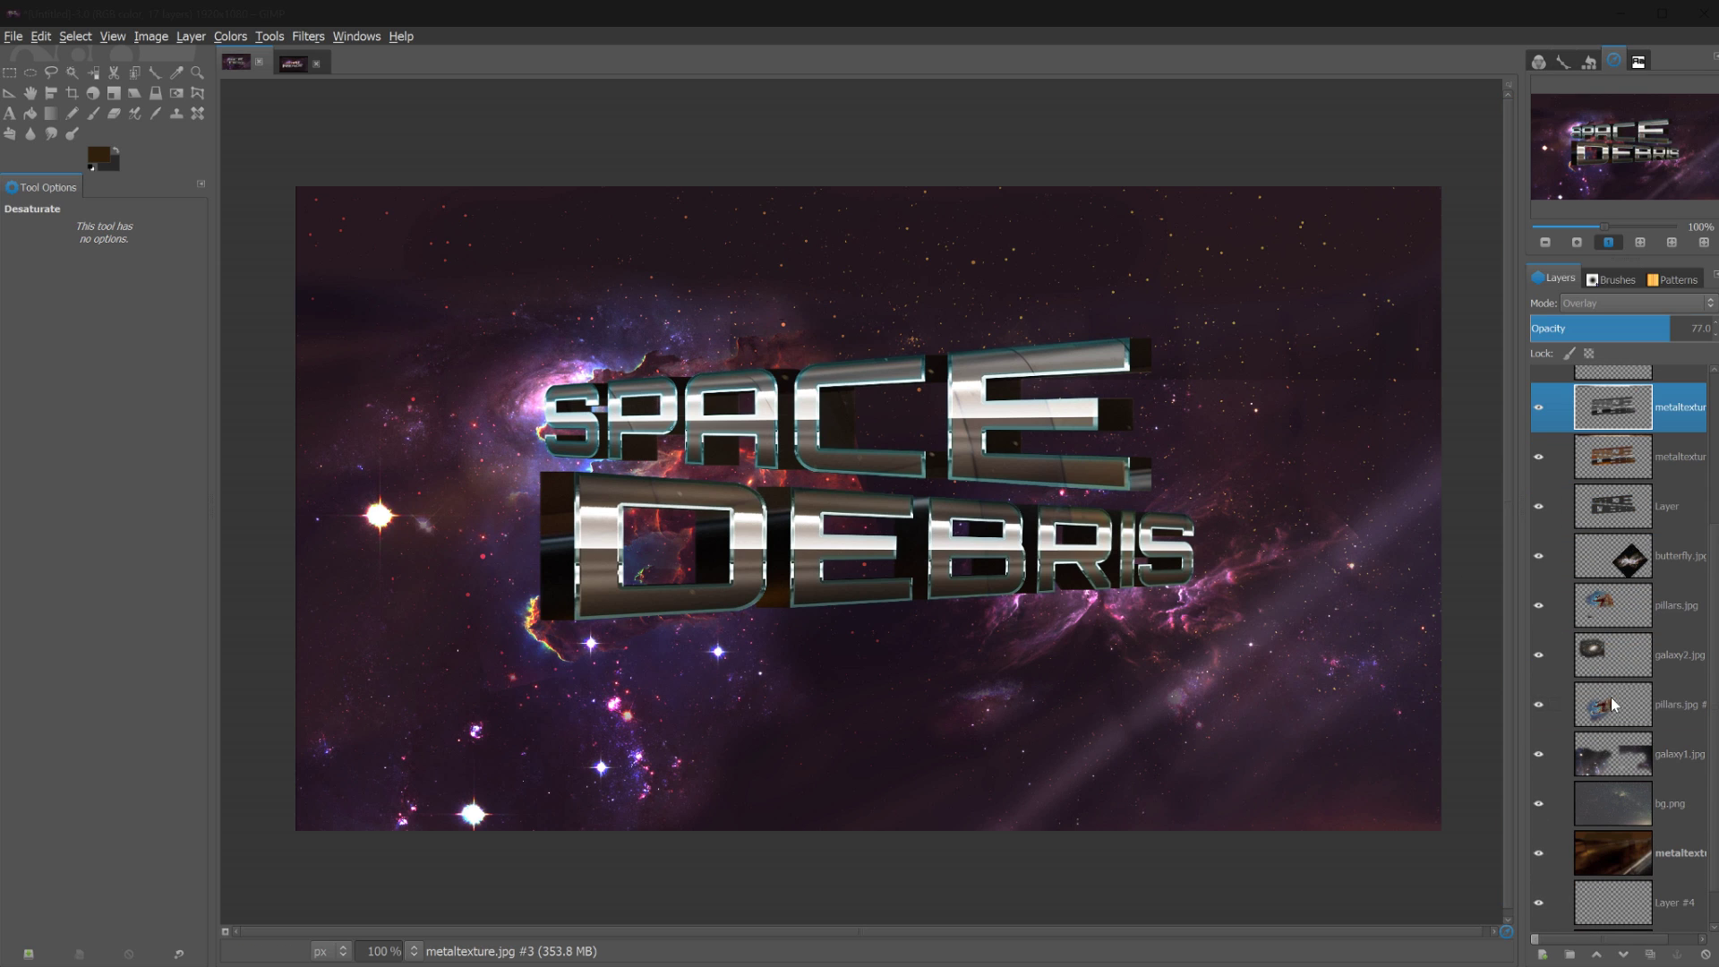
{"action": "left_click", "coordinate": [1612, 705]}
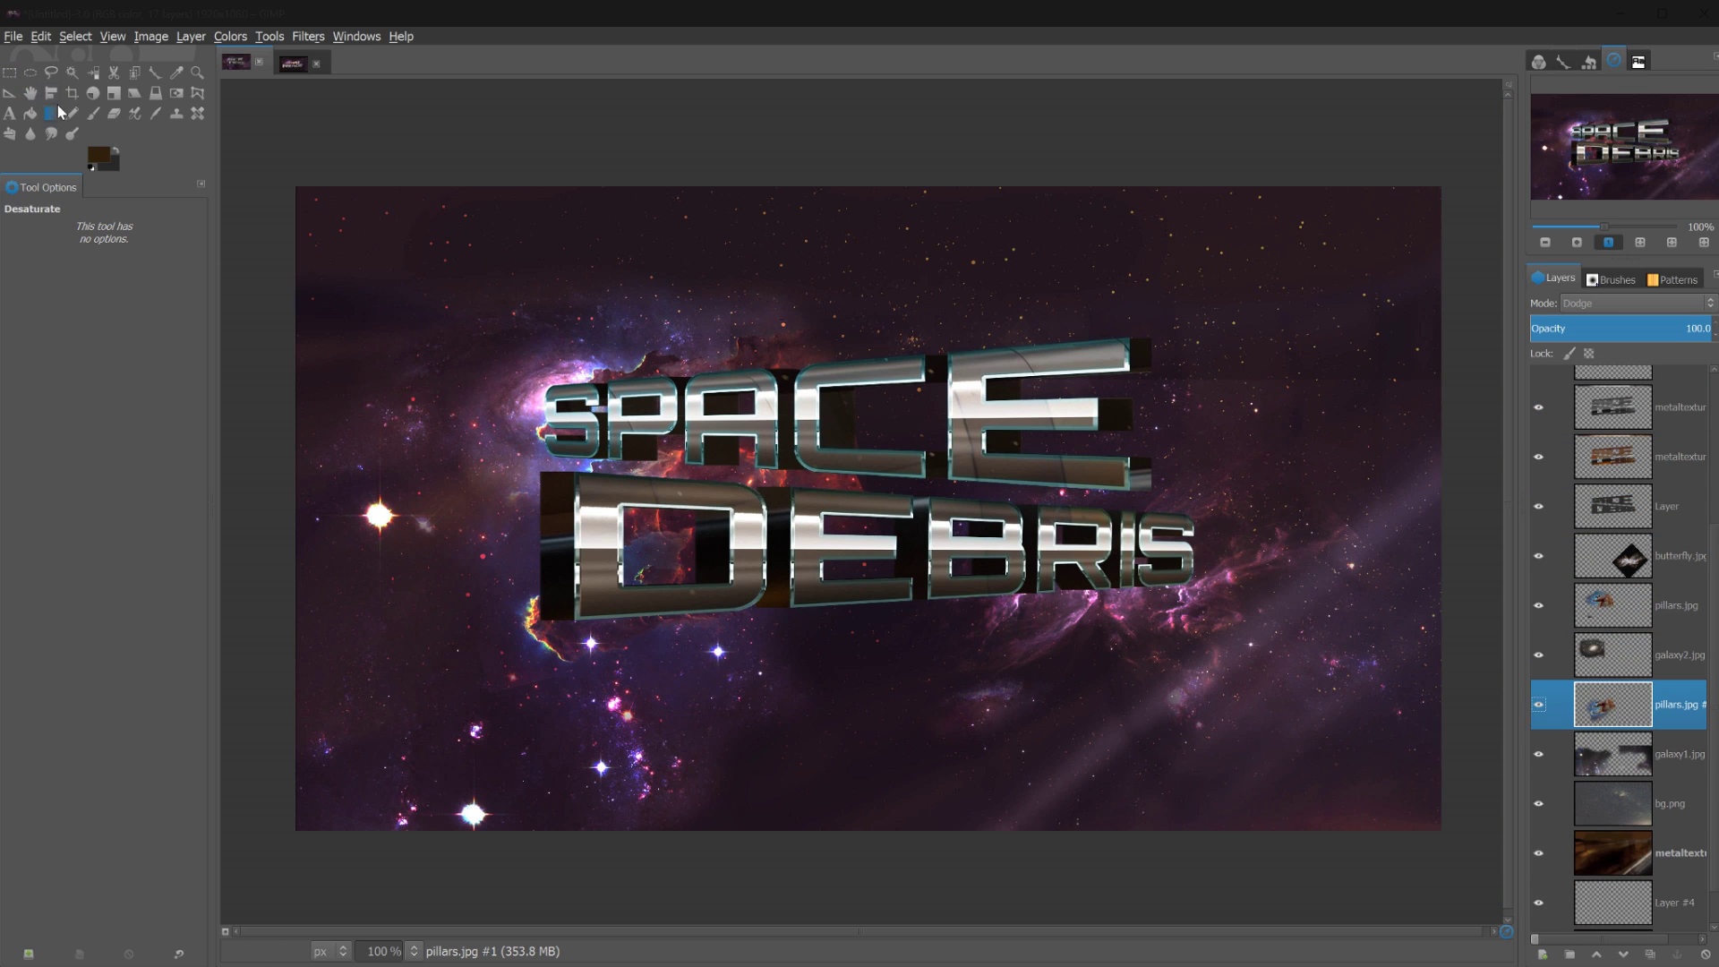
{"action": "left_click", "coordinate": [114, 113]}
{"action": "key", "text": "bracketleft"}
{"action": "key", "text": "bracketleft"}
{"action": "key", "text": "bracketleft"}
{"action": "key", "text": "bracketleft"}
{"action": "key", "text": "bracketleft"}
{"action": "key", "text": "bracketleft"}
{"action": "key", "text": "bracketleft"}
{"action": "key", "text": "bracketleft"}
{"action": "key", "text": "bracketleft"}
{"action": "key", "text": "bracketleft"}
{"action": "key", "text": "bracketleft"}
{"action": "key", "text": "bracketleft"}
{"action": "key", "text": "bracketleft"}
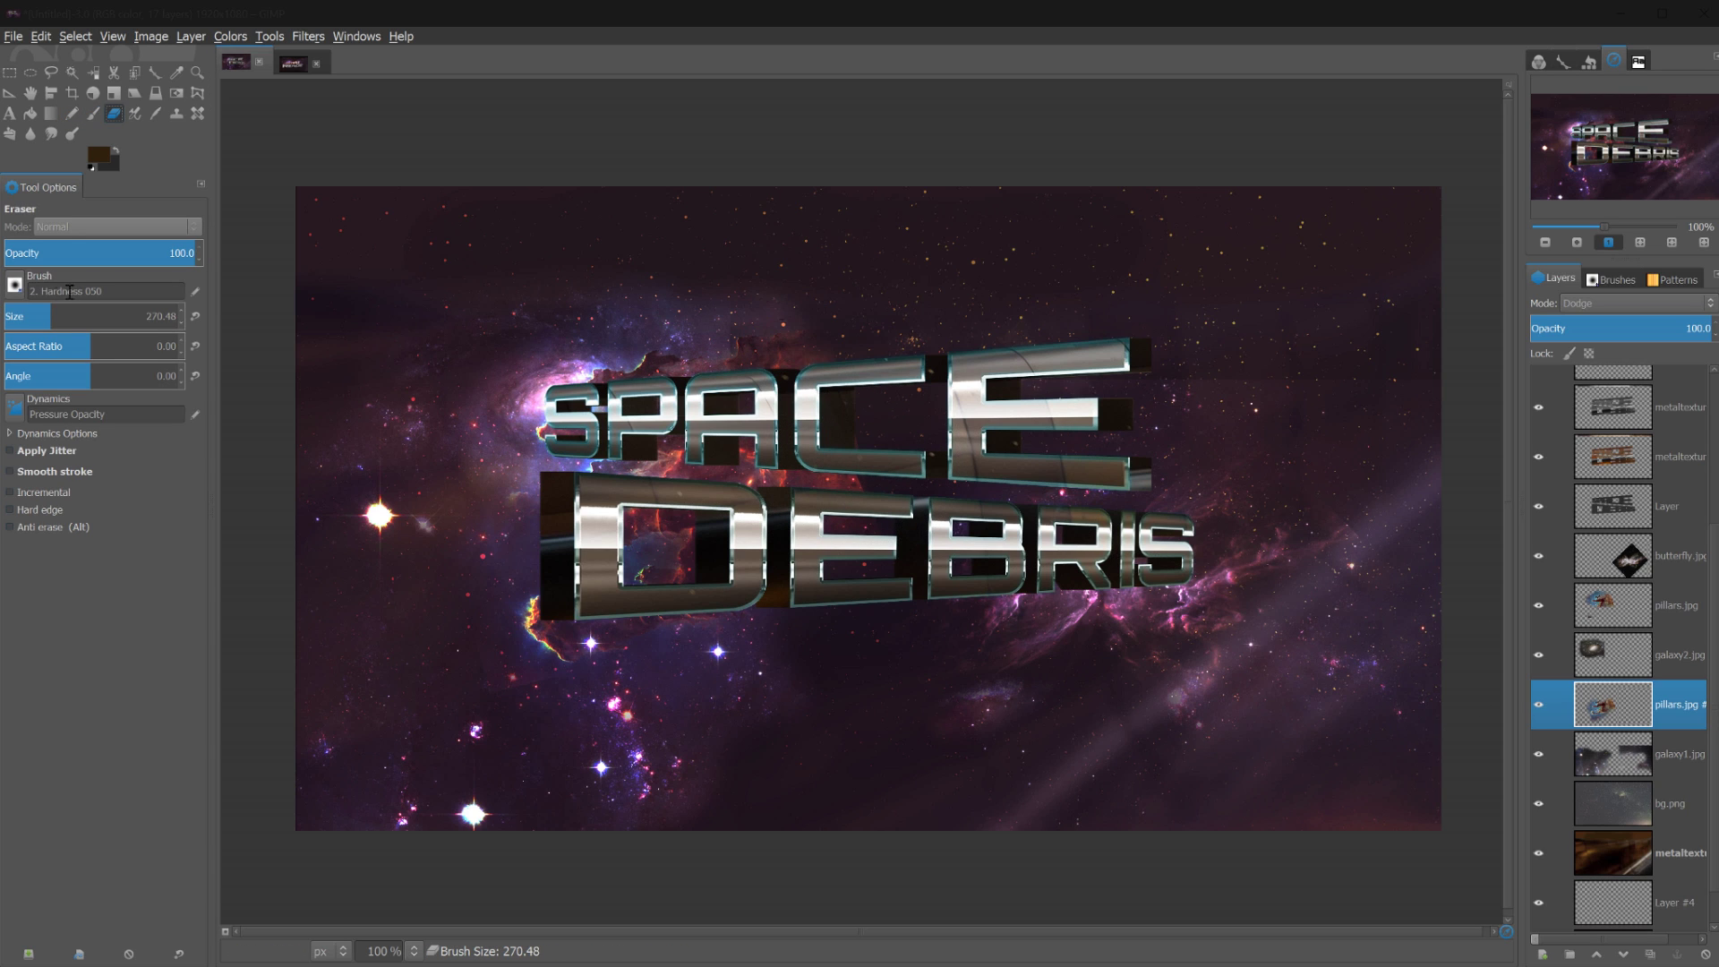
{"action": "left_click_drag", "start_coordinate": [46, 311], "coordinate": [36, 311]}
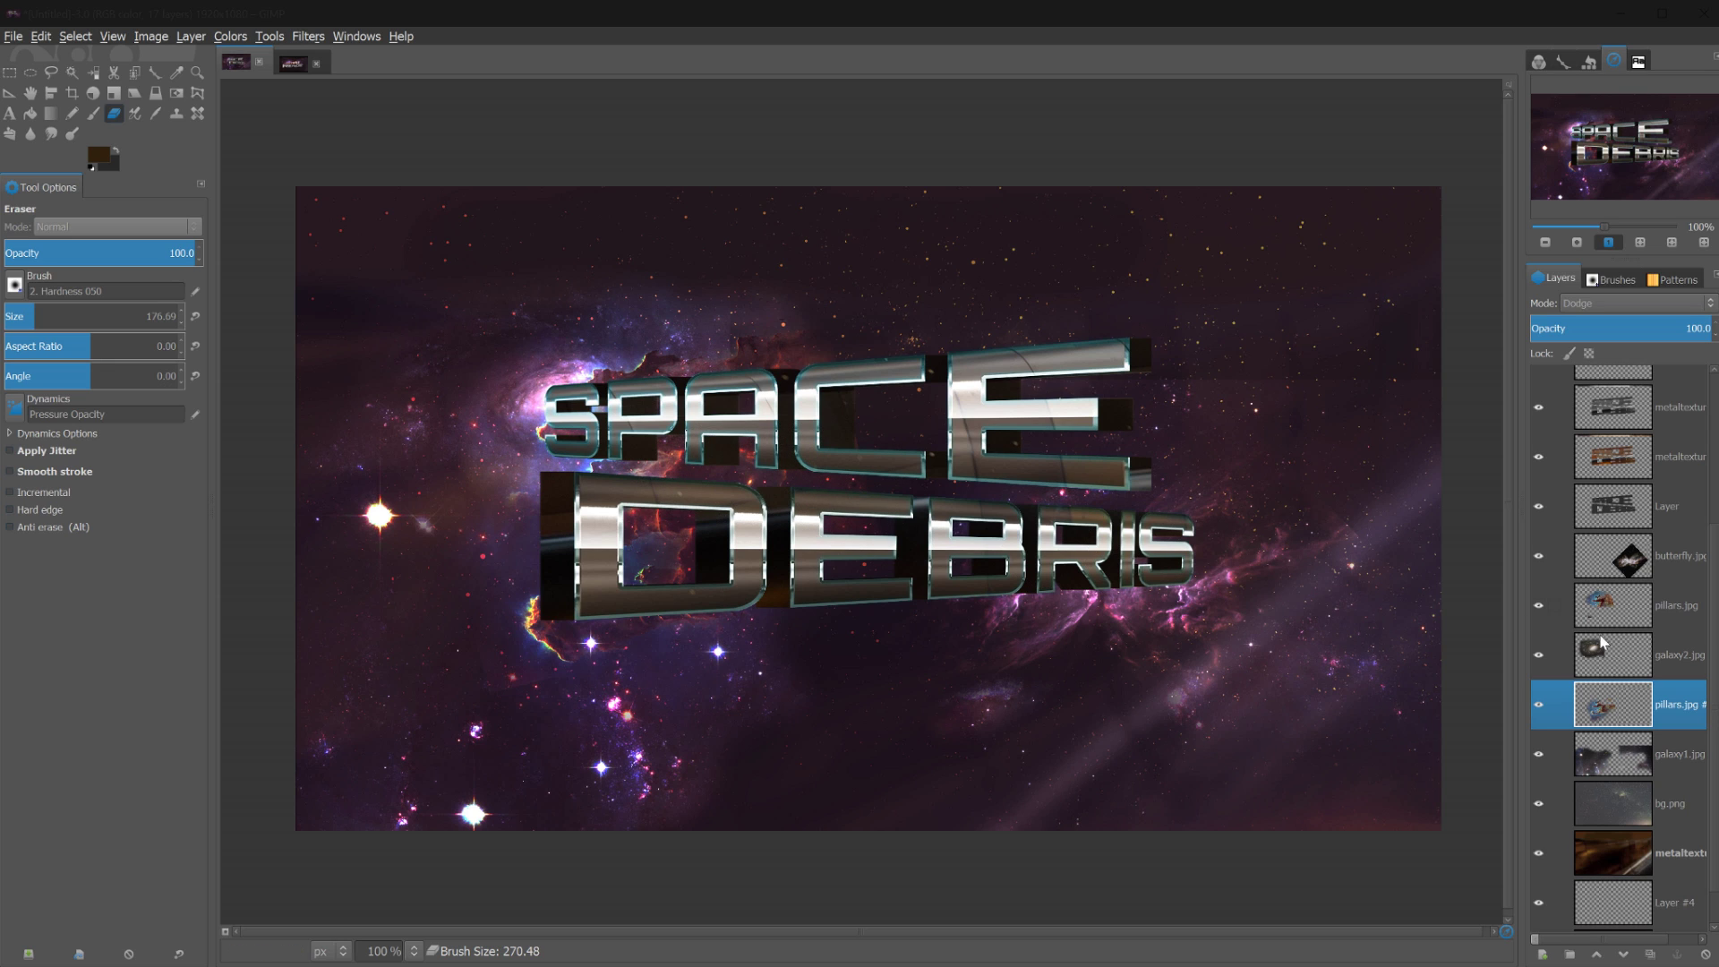
Erase the nebula showing inside the D of DEBRIS on both the upper and the rotated pillars.jpg layers
{"action": "left_click", "coordinate": [1627, 615]}
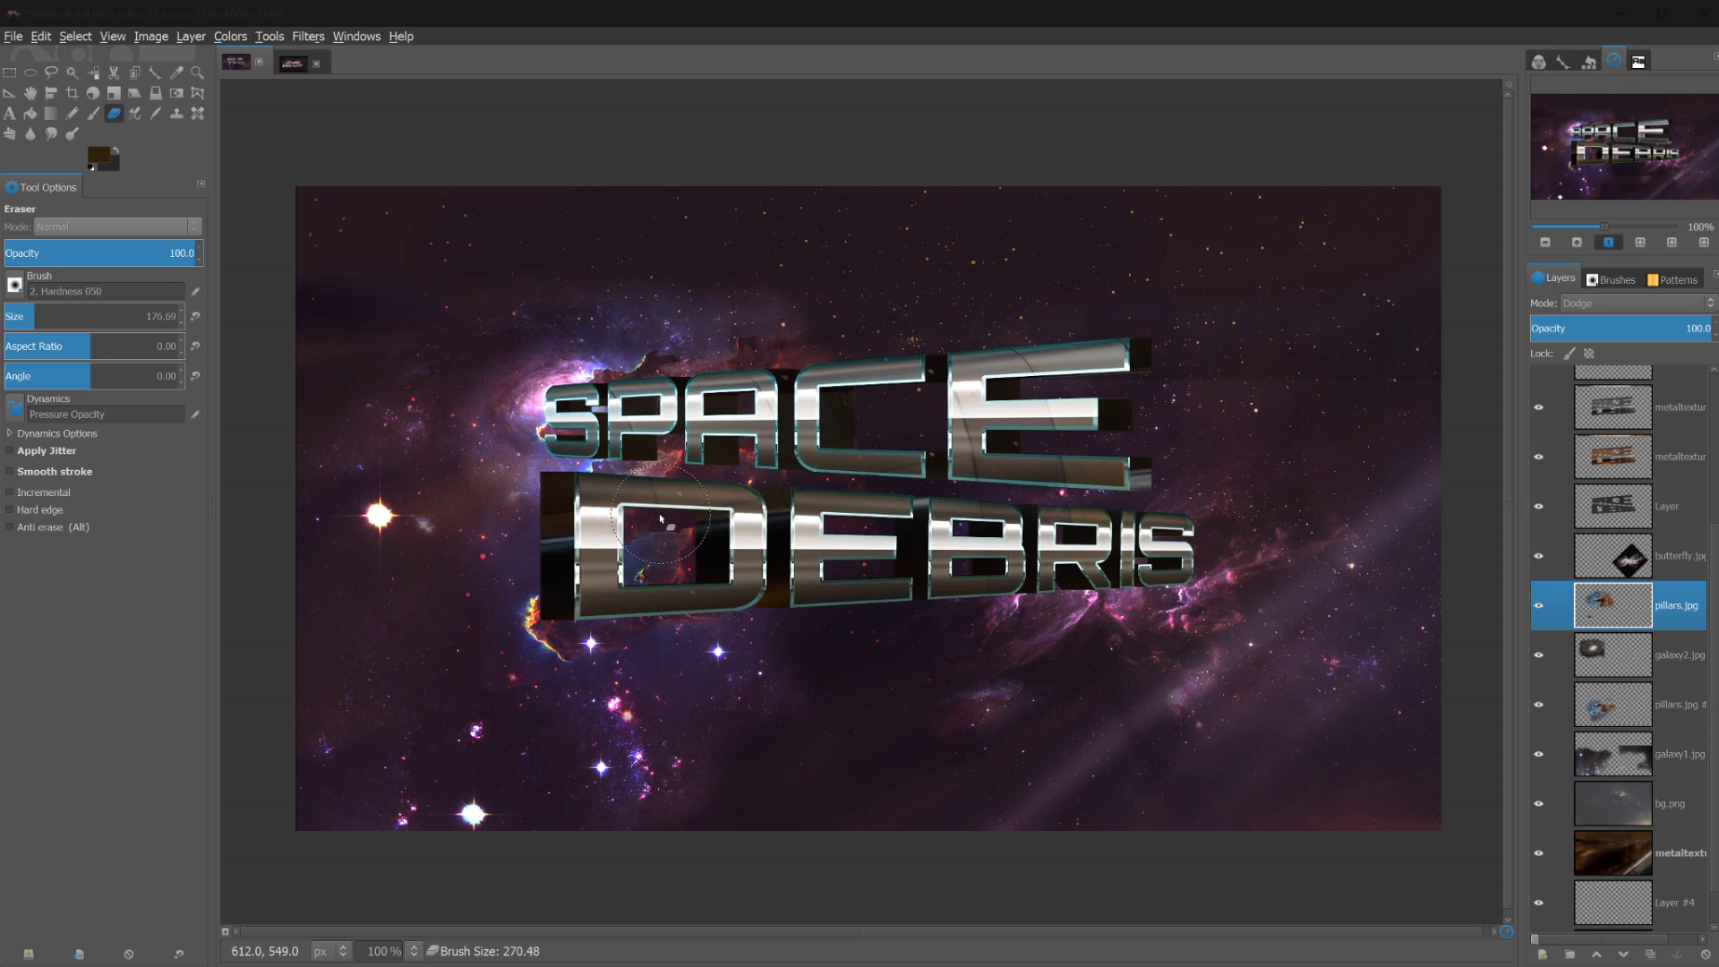
{"action": "left_click_drag", "start_coordinate": [682, 519], "coordinate": [703, 548]}
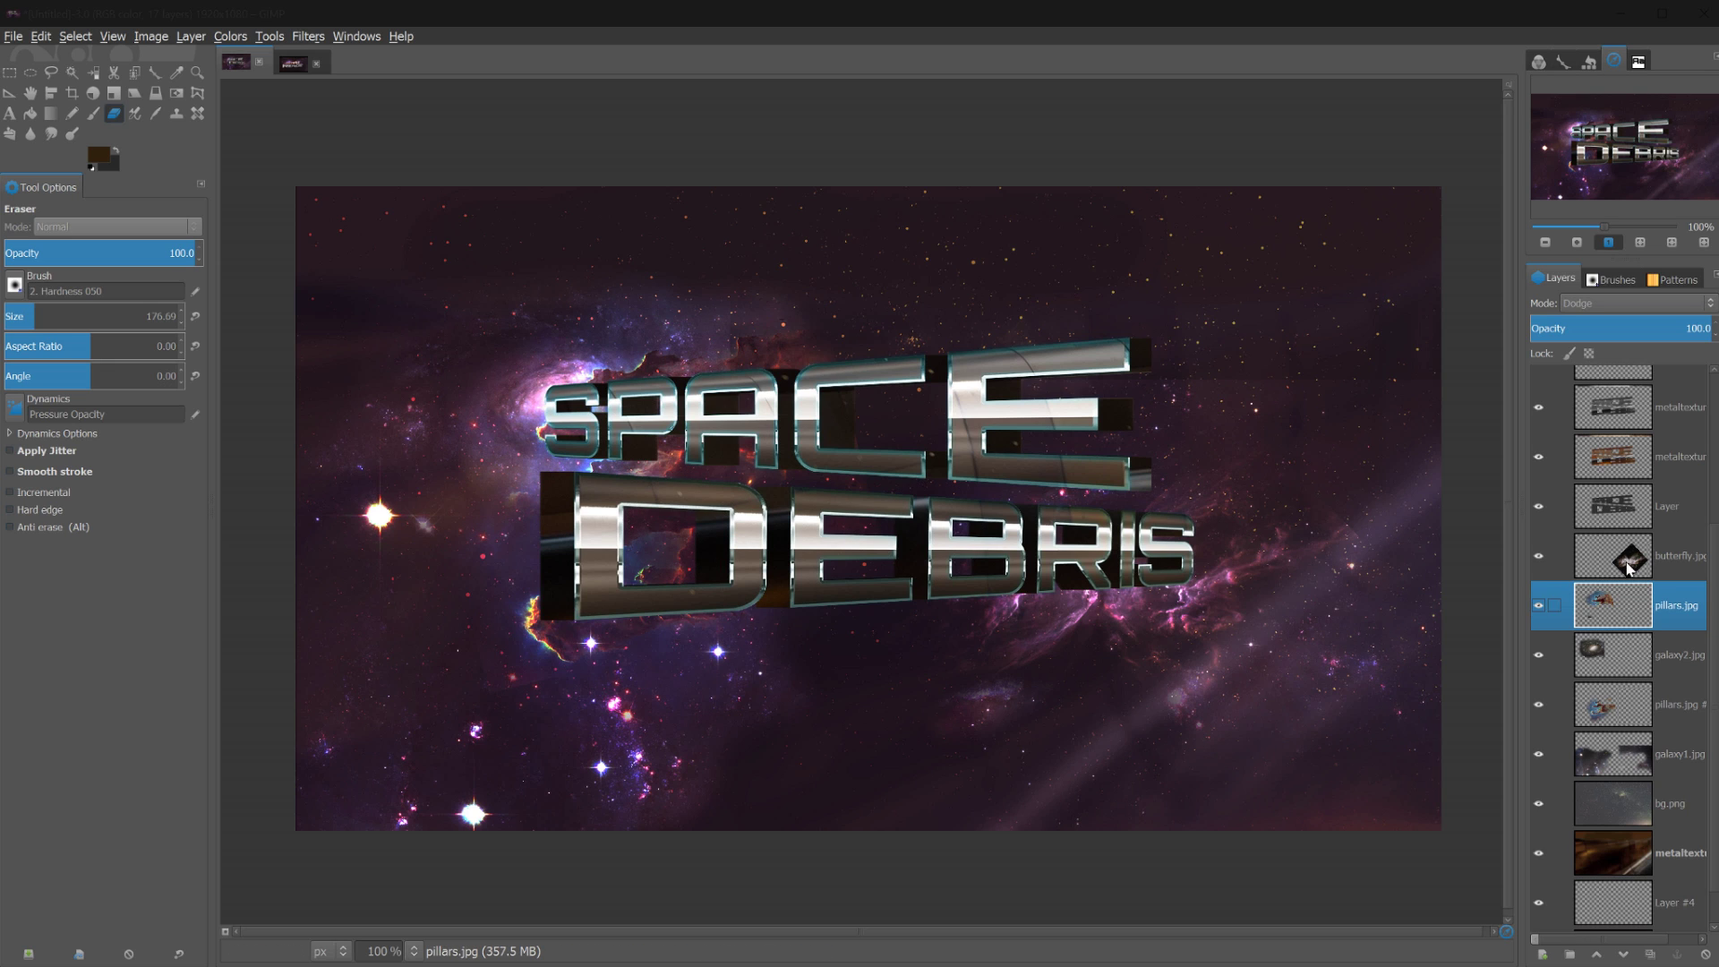
{"action": "left_click", "coordinate": [1614, 705]}
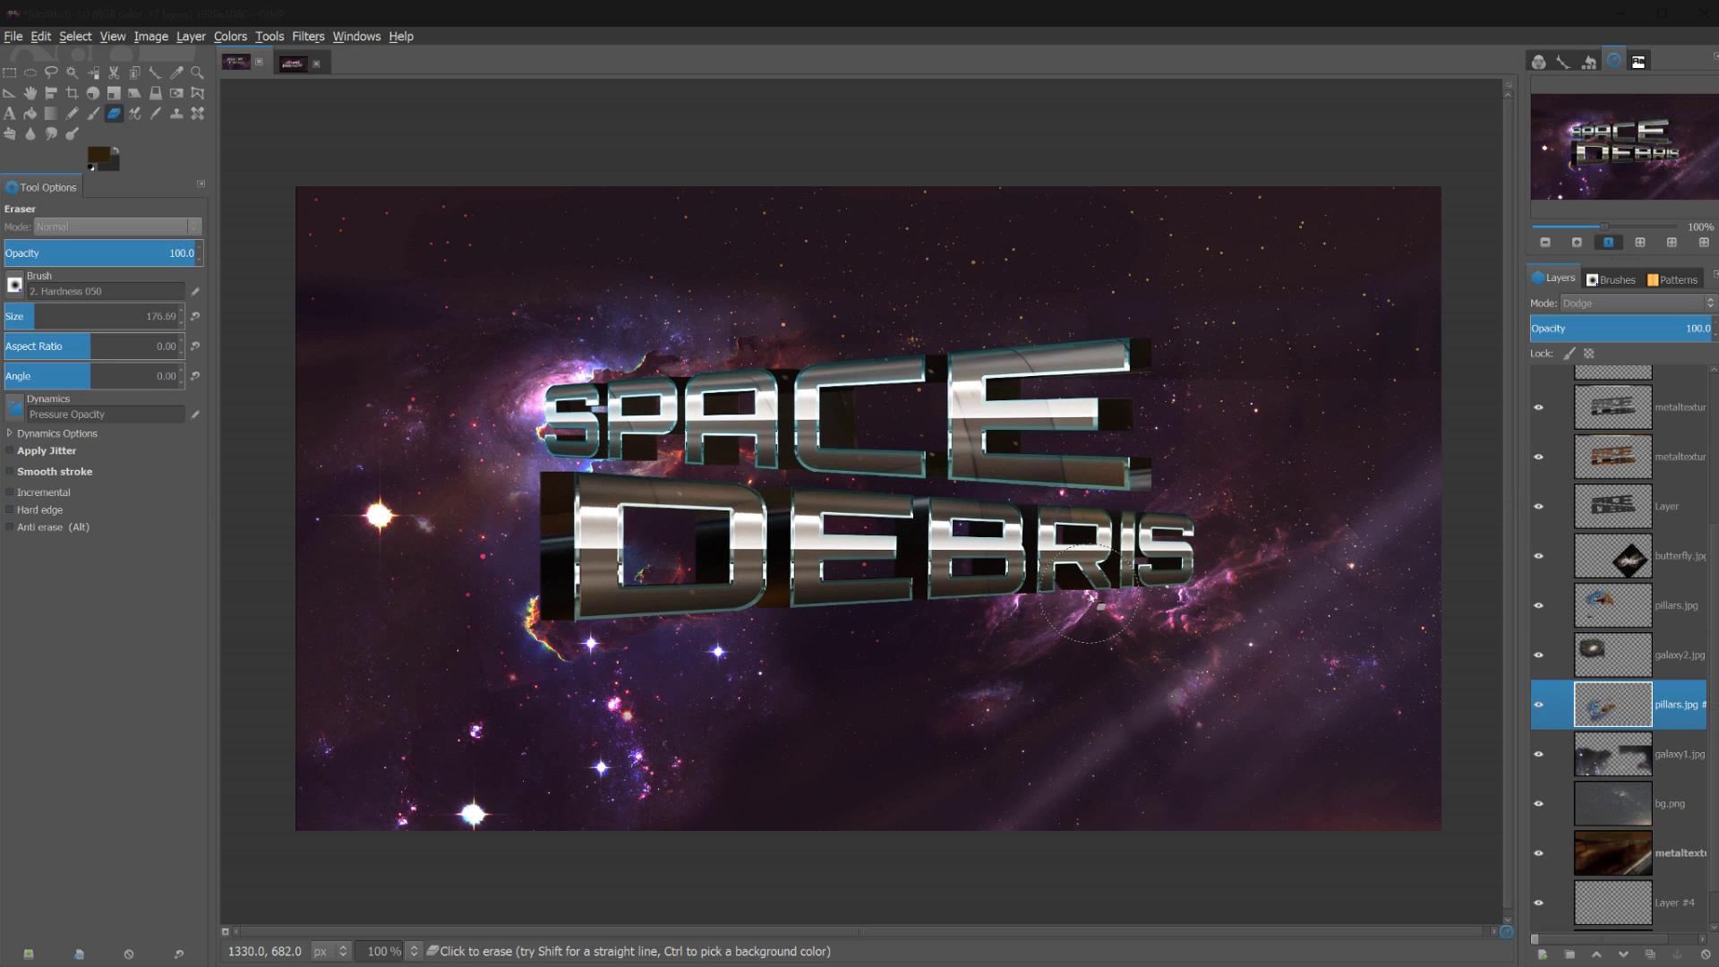
Enlarge the Eraser to 262.81 and erase the purple star clusters below DEBRIS on the galaxy1.jpg layer
{"action": "scroll", "coordinate": [1643, 810], "scroll_direction": "up", "scroll_amount": 3}
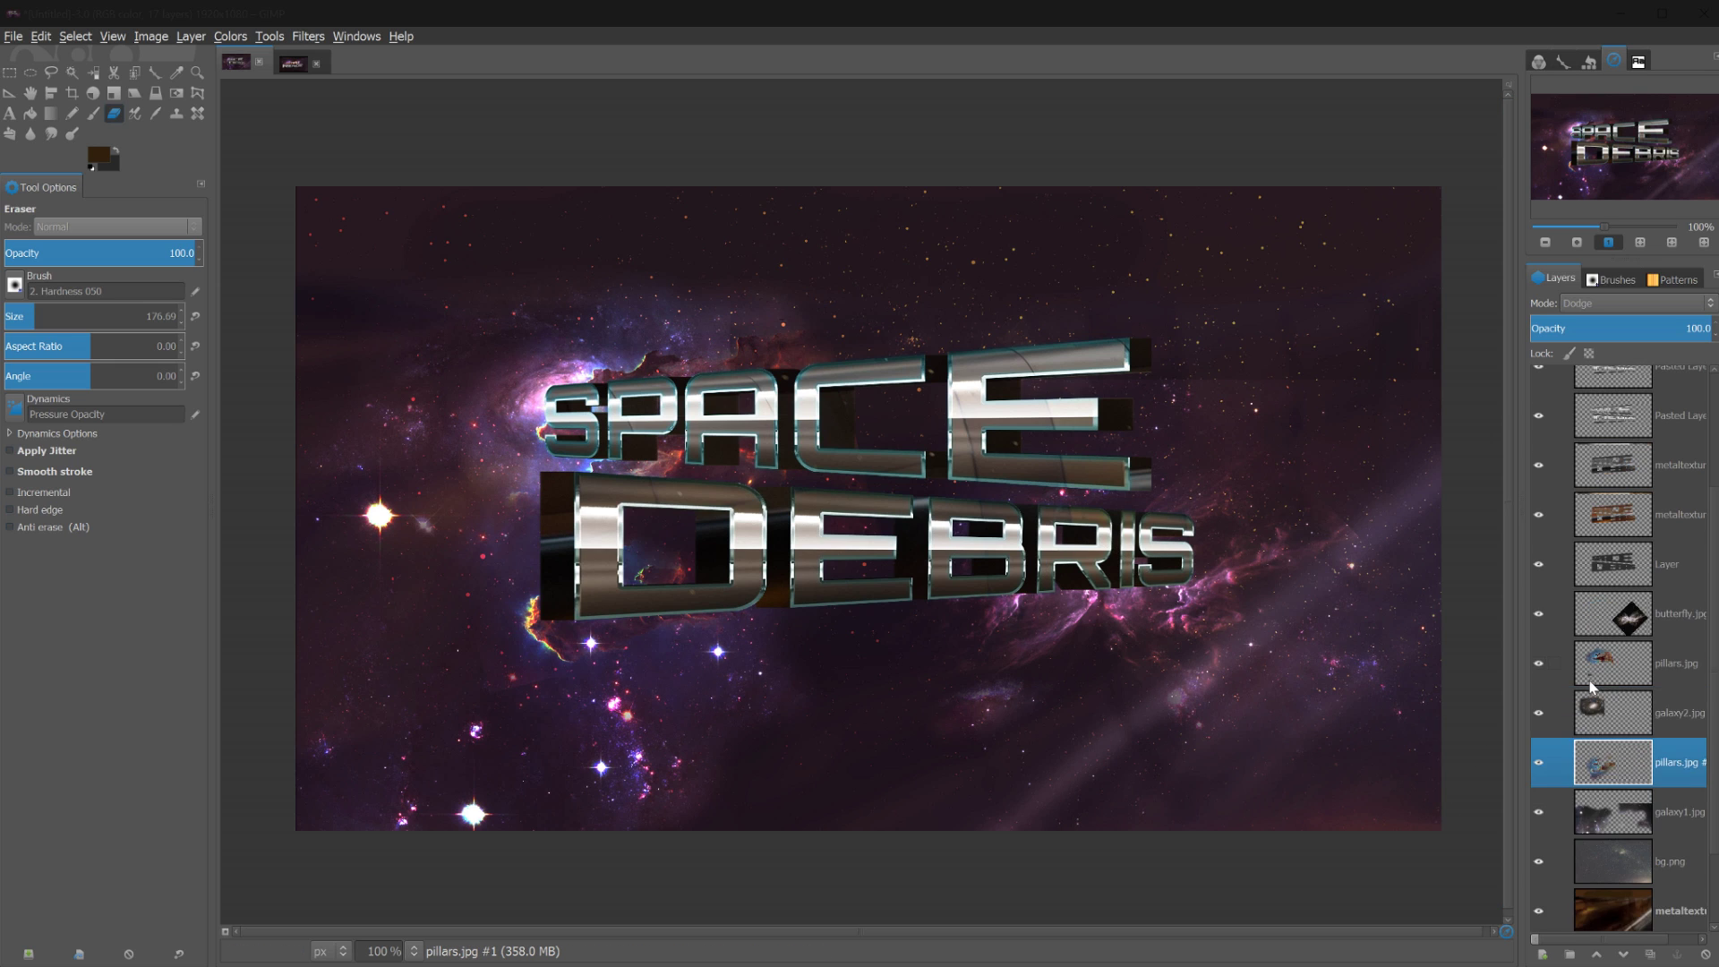
{"action": "left_click", "coordinate": [1623, 870]}
{"action": "key", "text": "bracketright"}
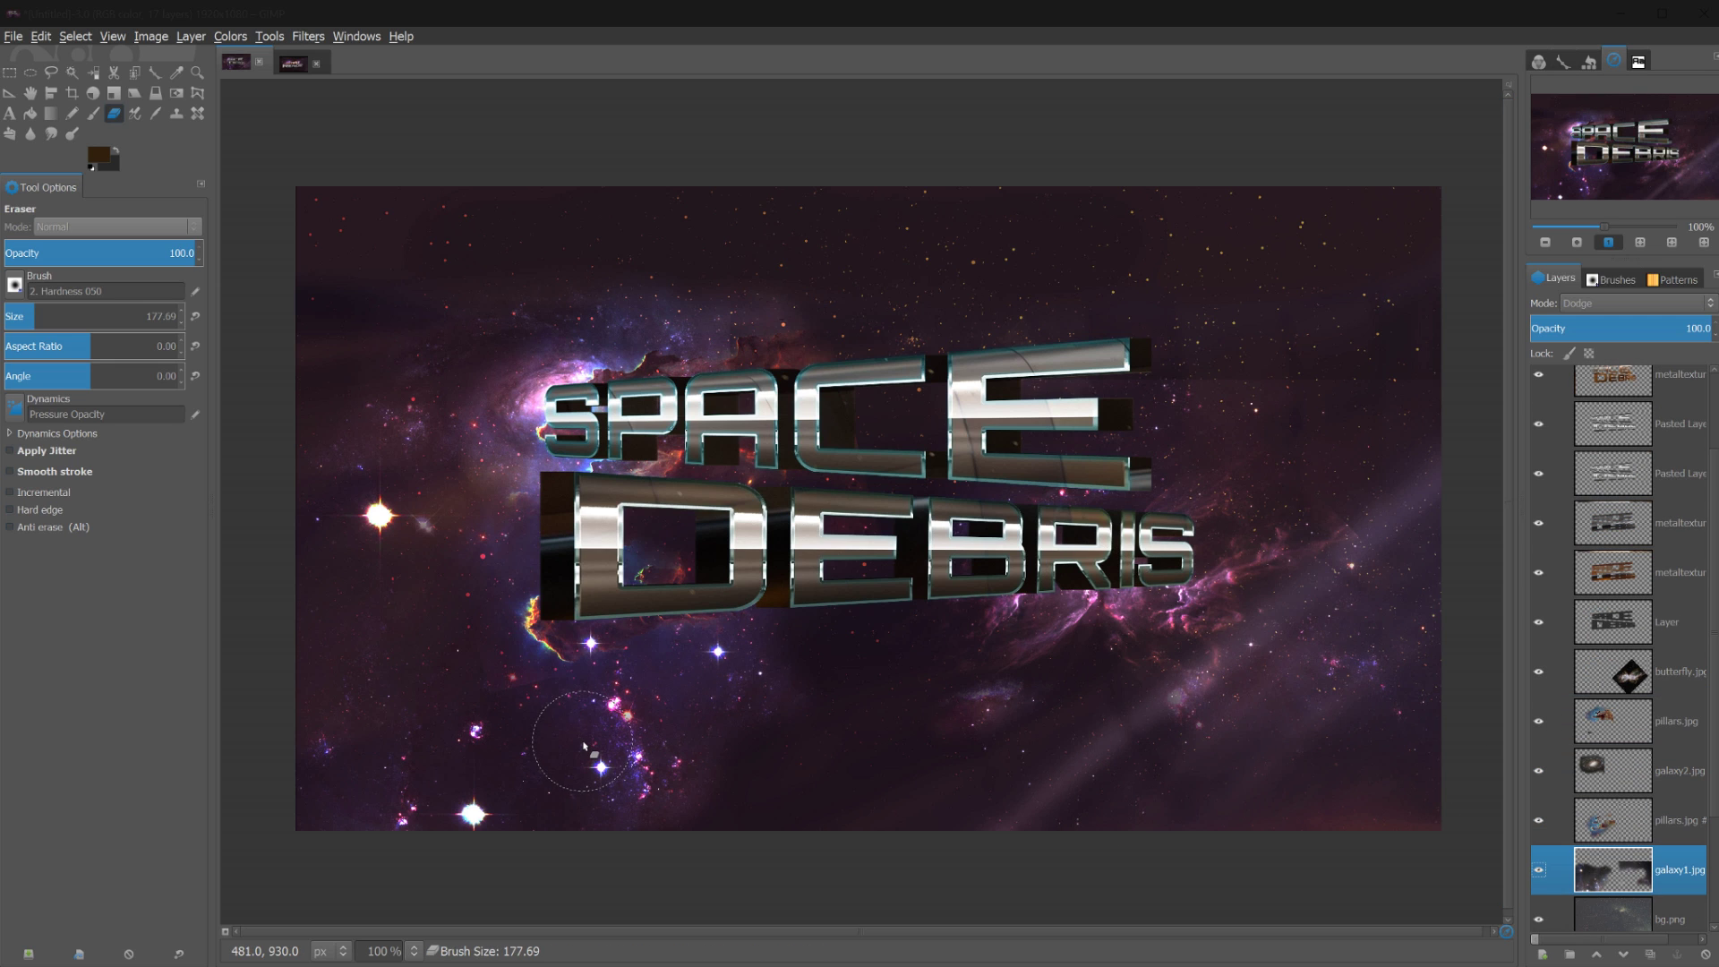
{"action": "left_click_drag", "start_coordinate": [36, 316], "coordinate": [49, 316]}
{"action": "mouse_move", "coordinate": [664, 738]}
{"action": "left_mouse_down"}
{"action": "mouse_move", "coordinate": [495, 707]}
{"action": "mouse_move", "coordinate": [556, 727]}
{"action": "mouse_move", "coordinate": [727, 713]}
{"action": "mouse_move", "coordinate": [595, 710]}
{"action": "mouse_move", "coordinate": [573, 734]}
{"action": "mouse_move", "coordinate": [645, 729]}
{"action": "left_mouse_up"}
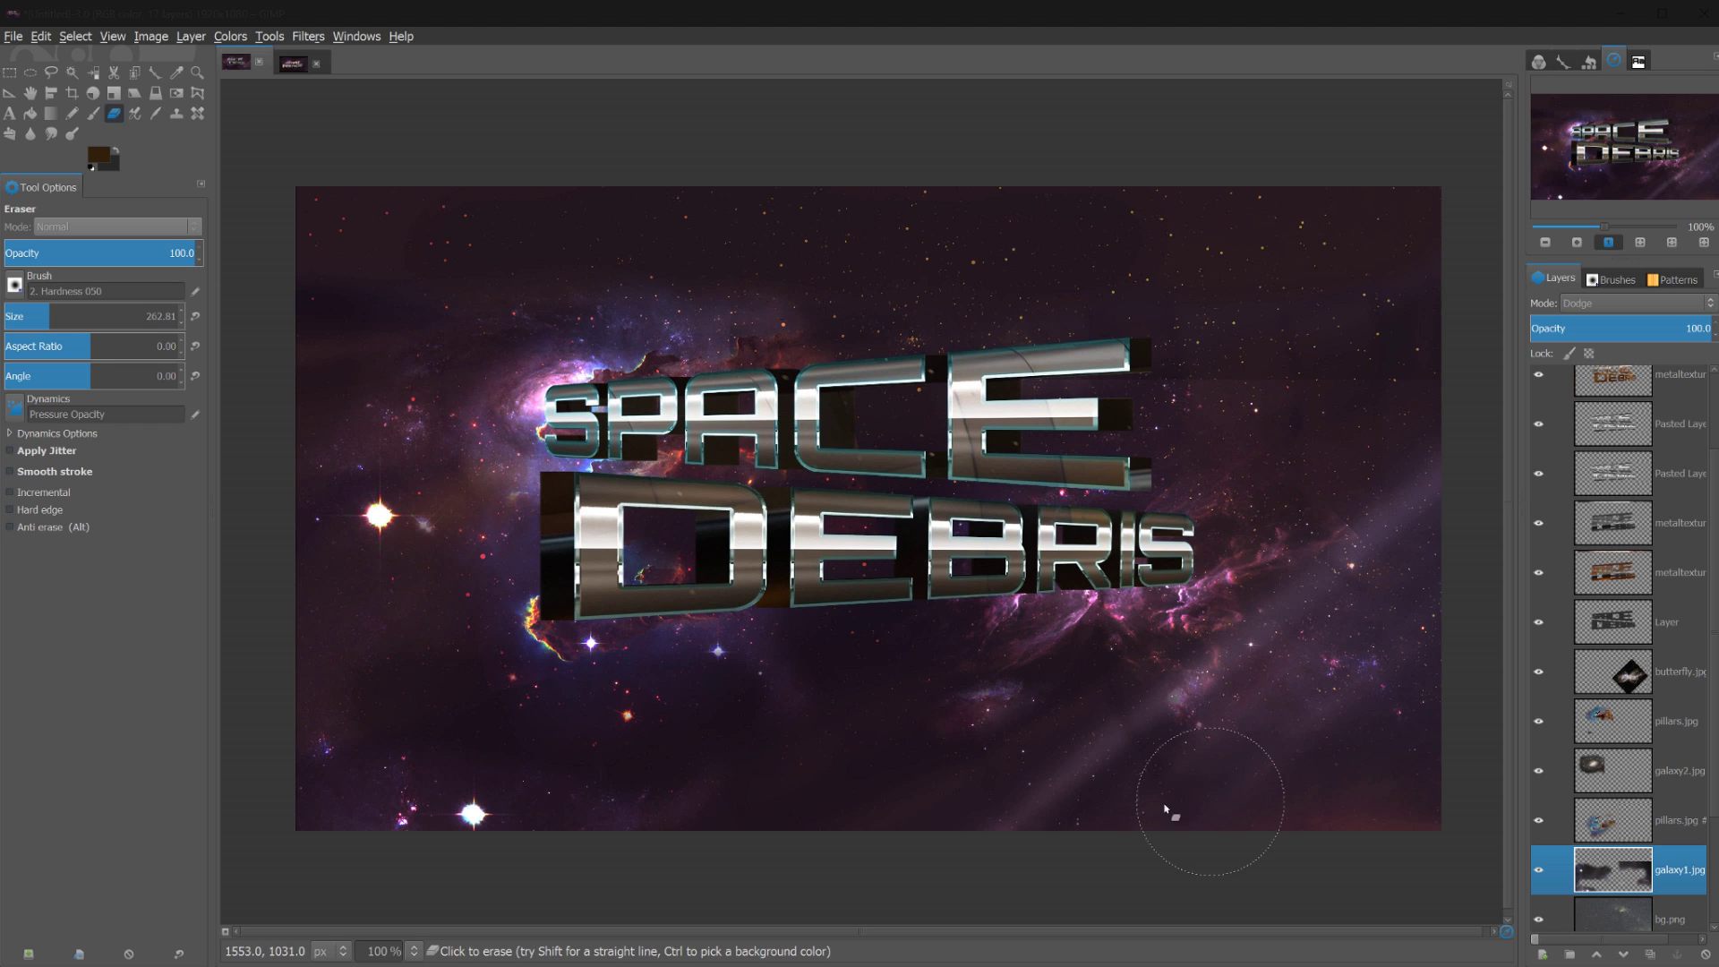
{"action": "left_click_drag", "start_coordinate": [345, 662], "coordinate": [418, 664]}
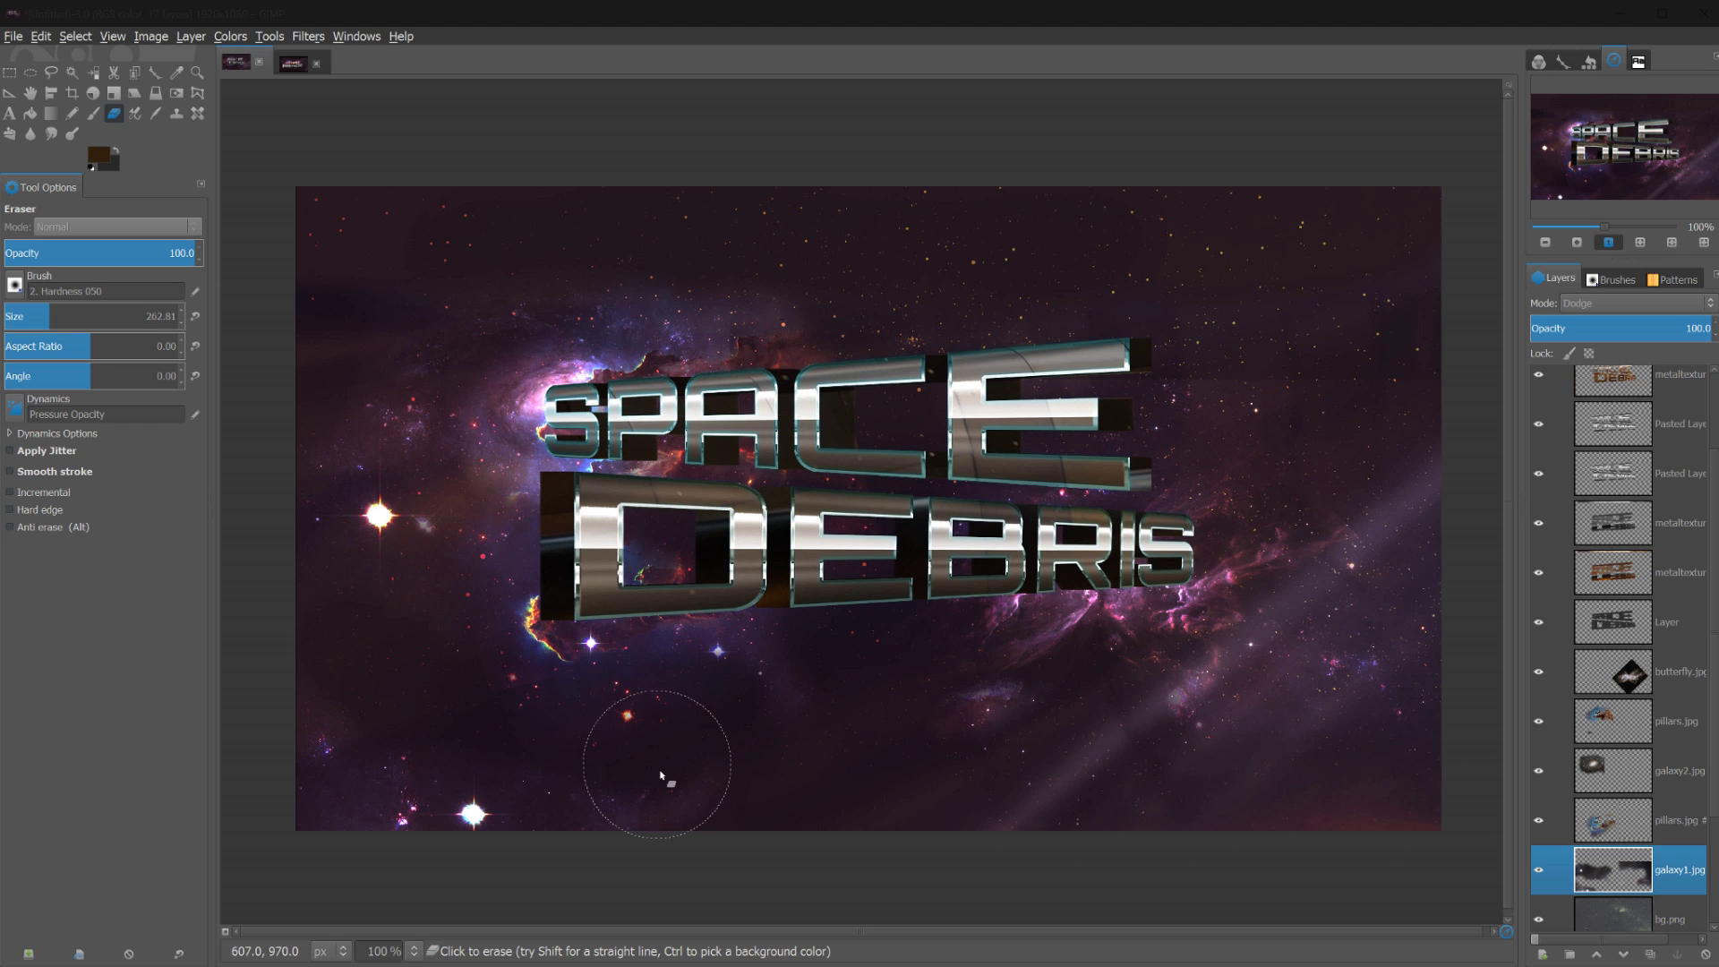
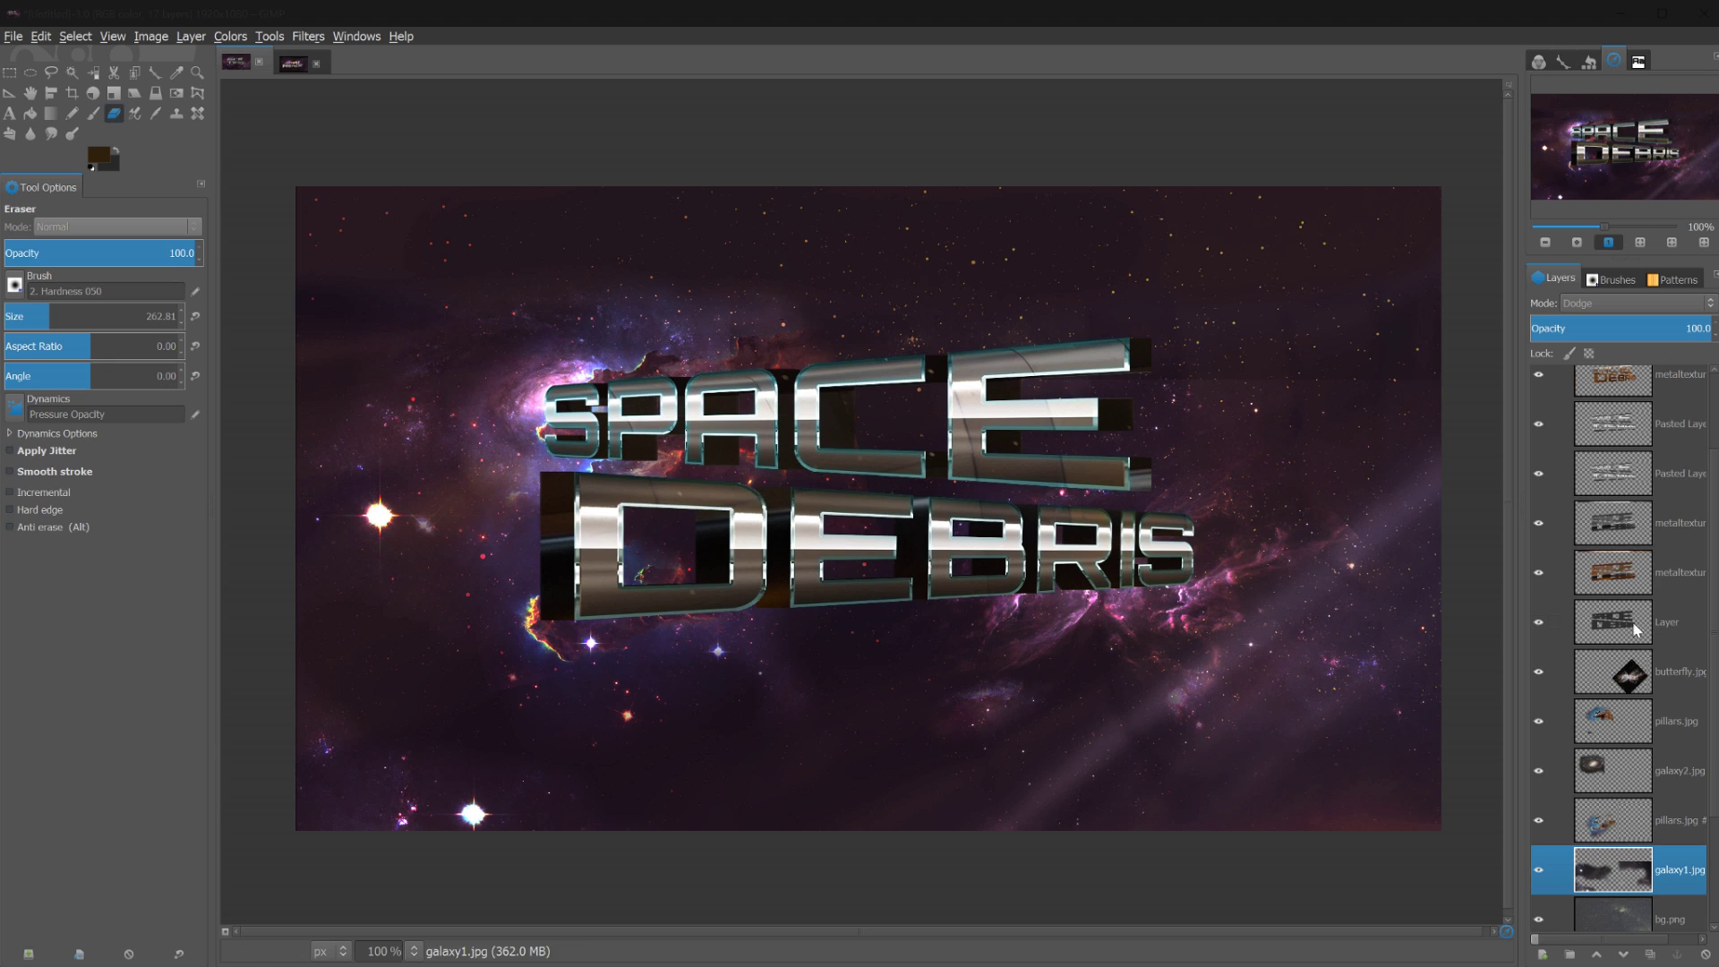
Select the topmost overlay layer, Layer #2, and shift its hue to 80 with saturation -3
{"action": "left_click", "coordinate": [1640, 577]}
{"action": "scroll", "coordinate": [1639, 612], "scroll_direction": "up", "scroll_amount": 2}
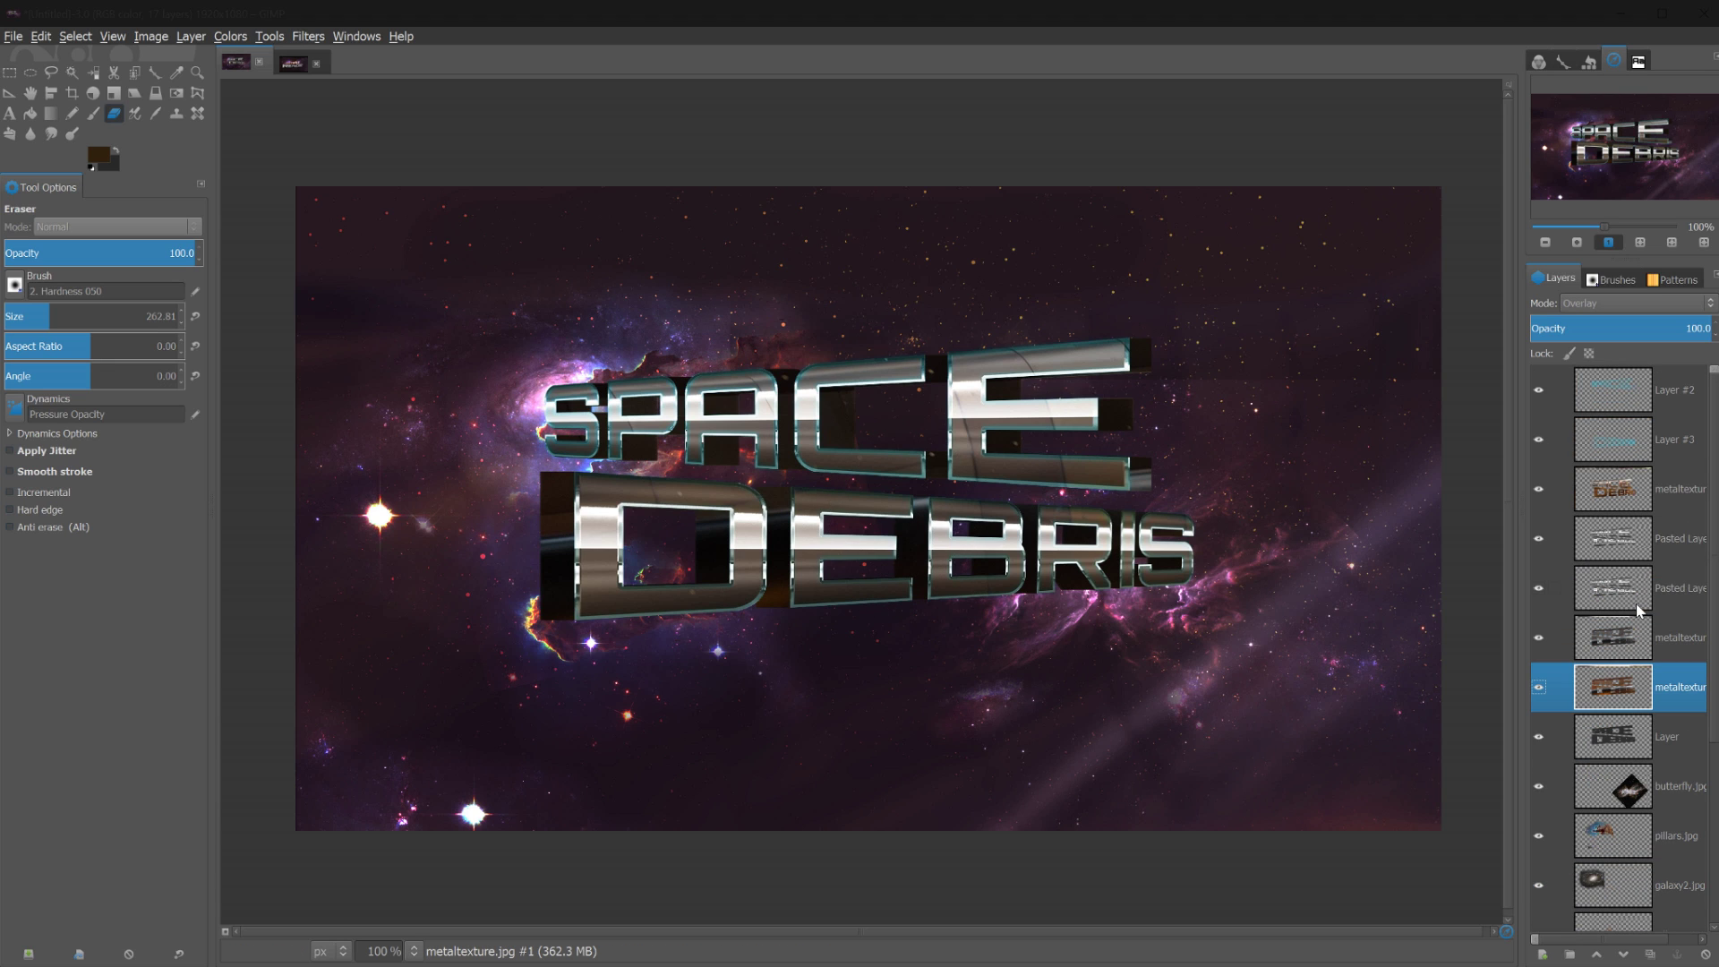
{"action": "left_click", "coordinate": [1590, 410]}
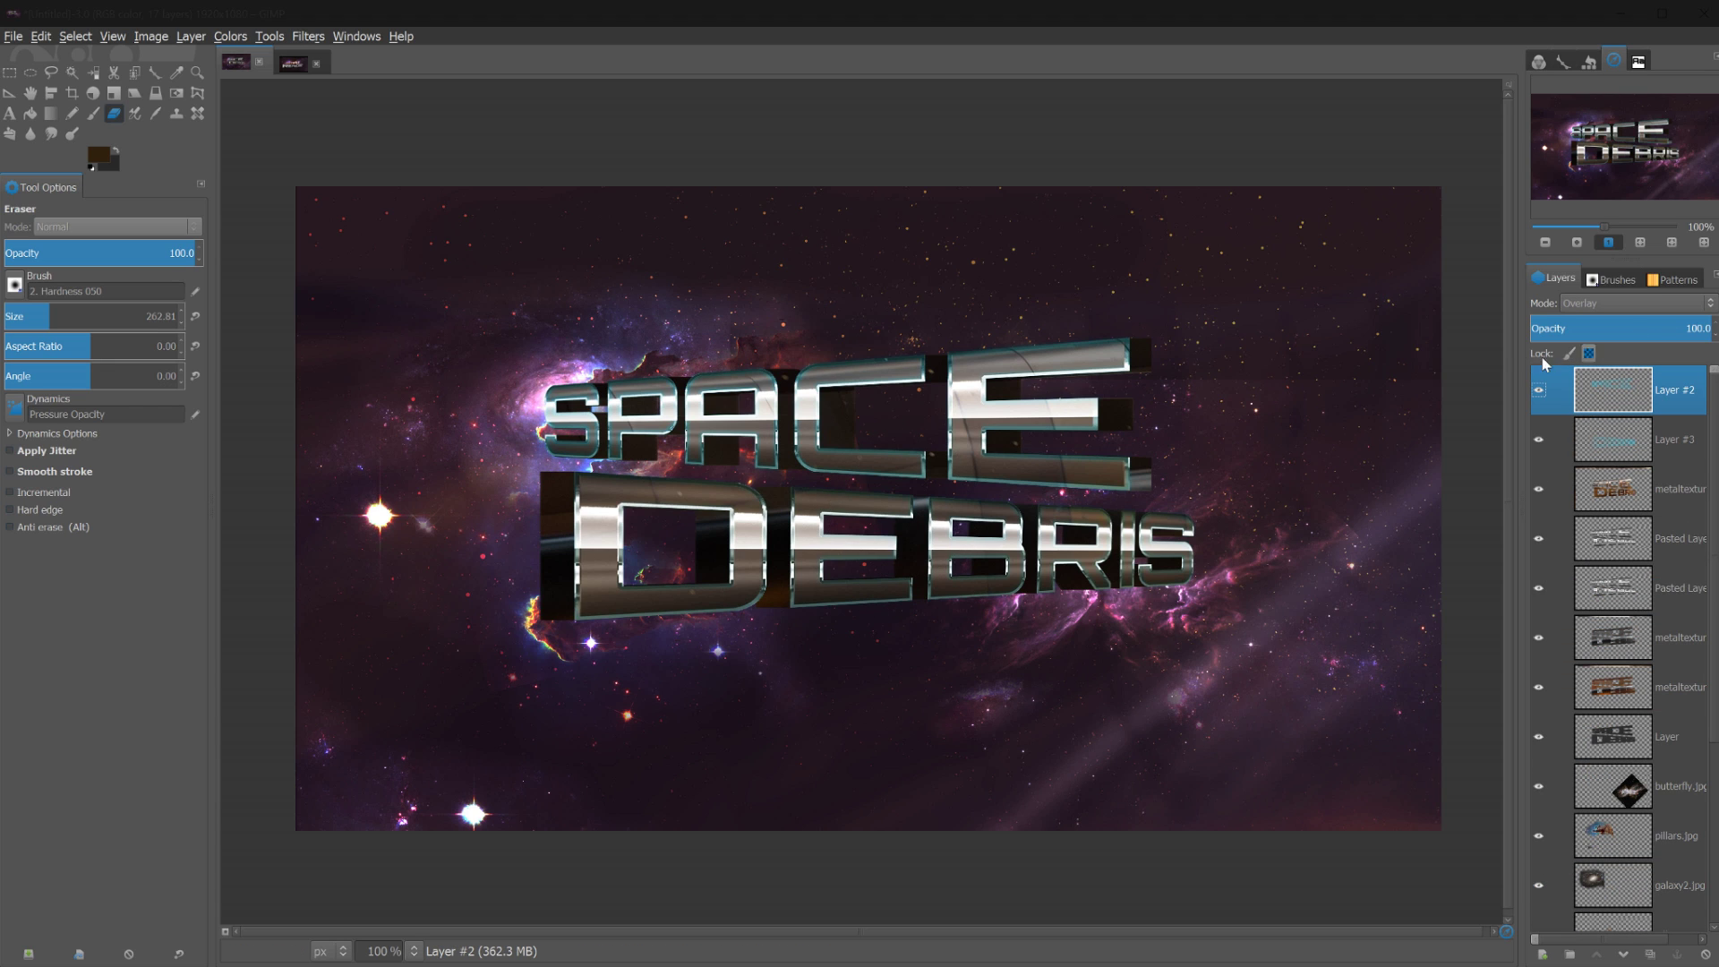
{"action": "left_click", "coordinate": [231, 36]}
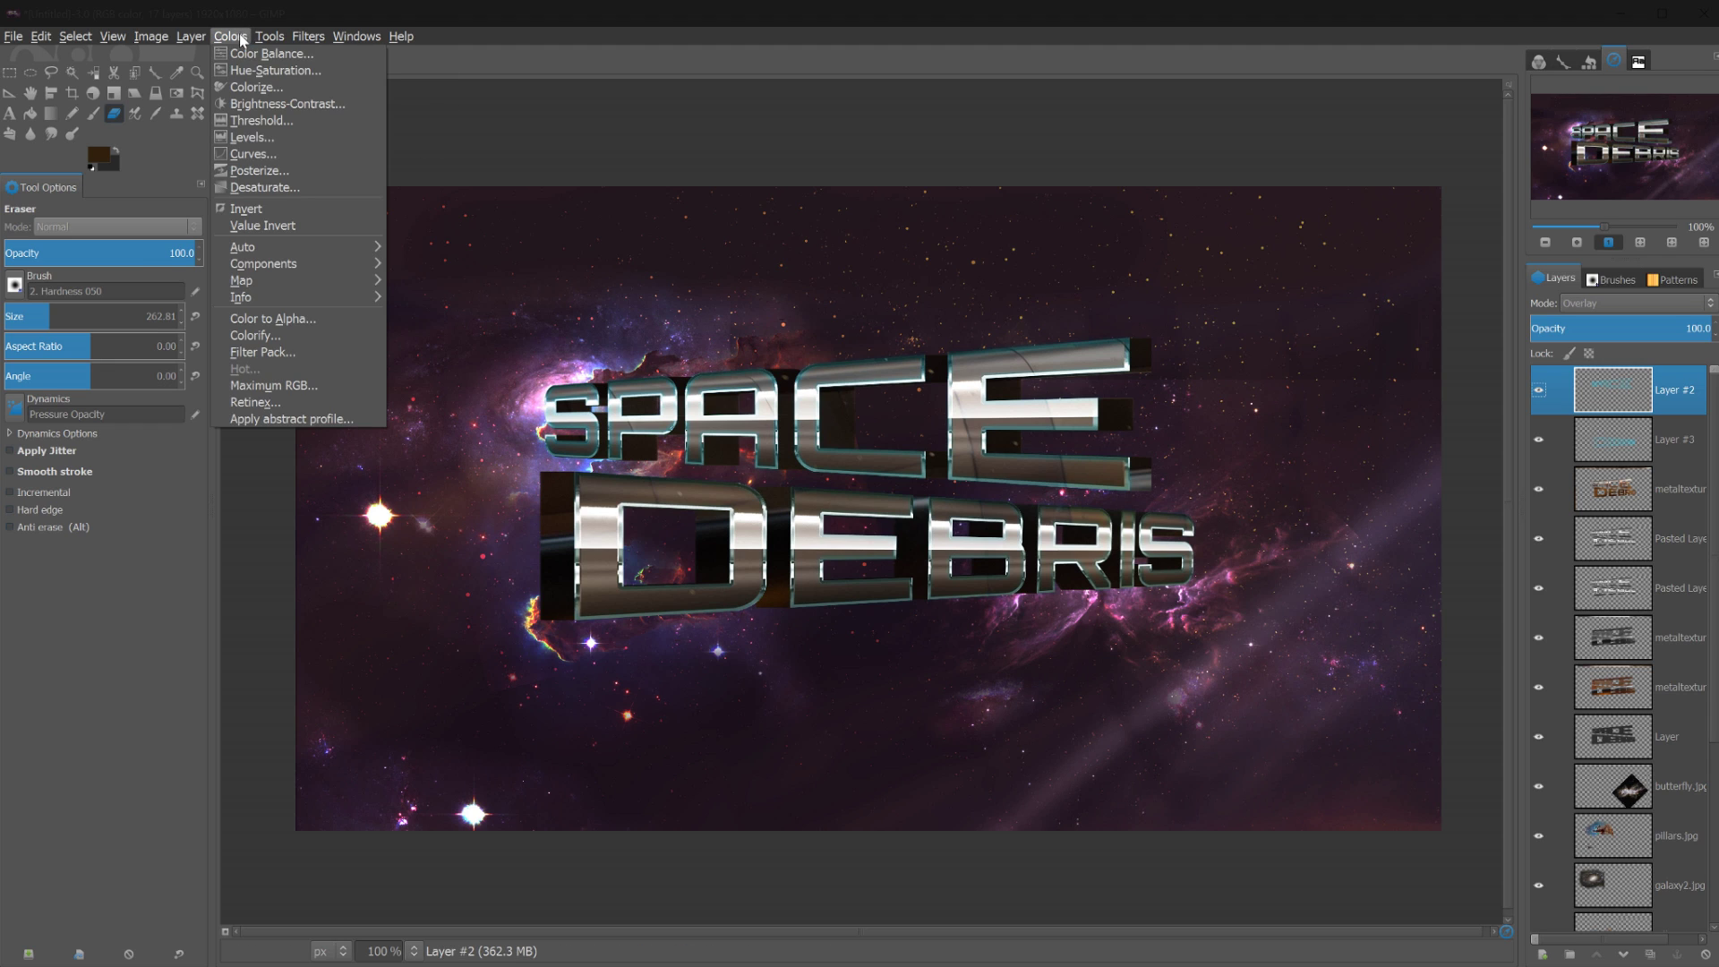
{"action": "left_click", "coordinate": [251, 70]}
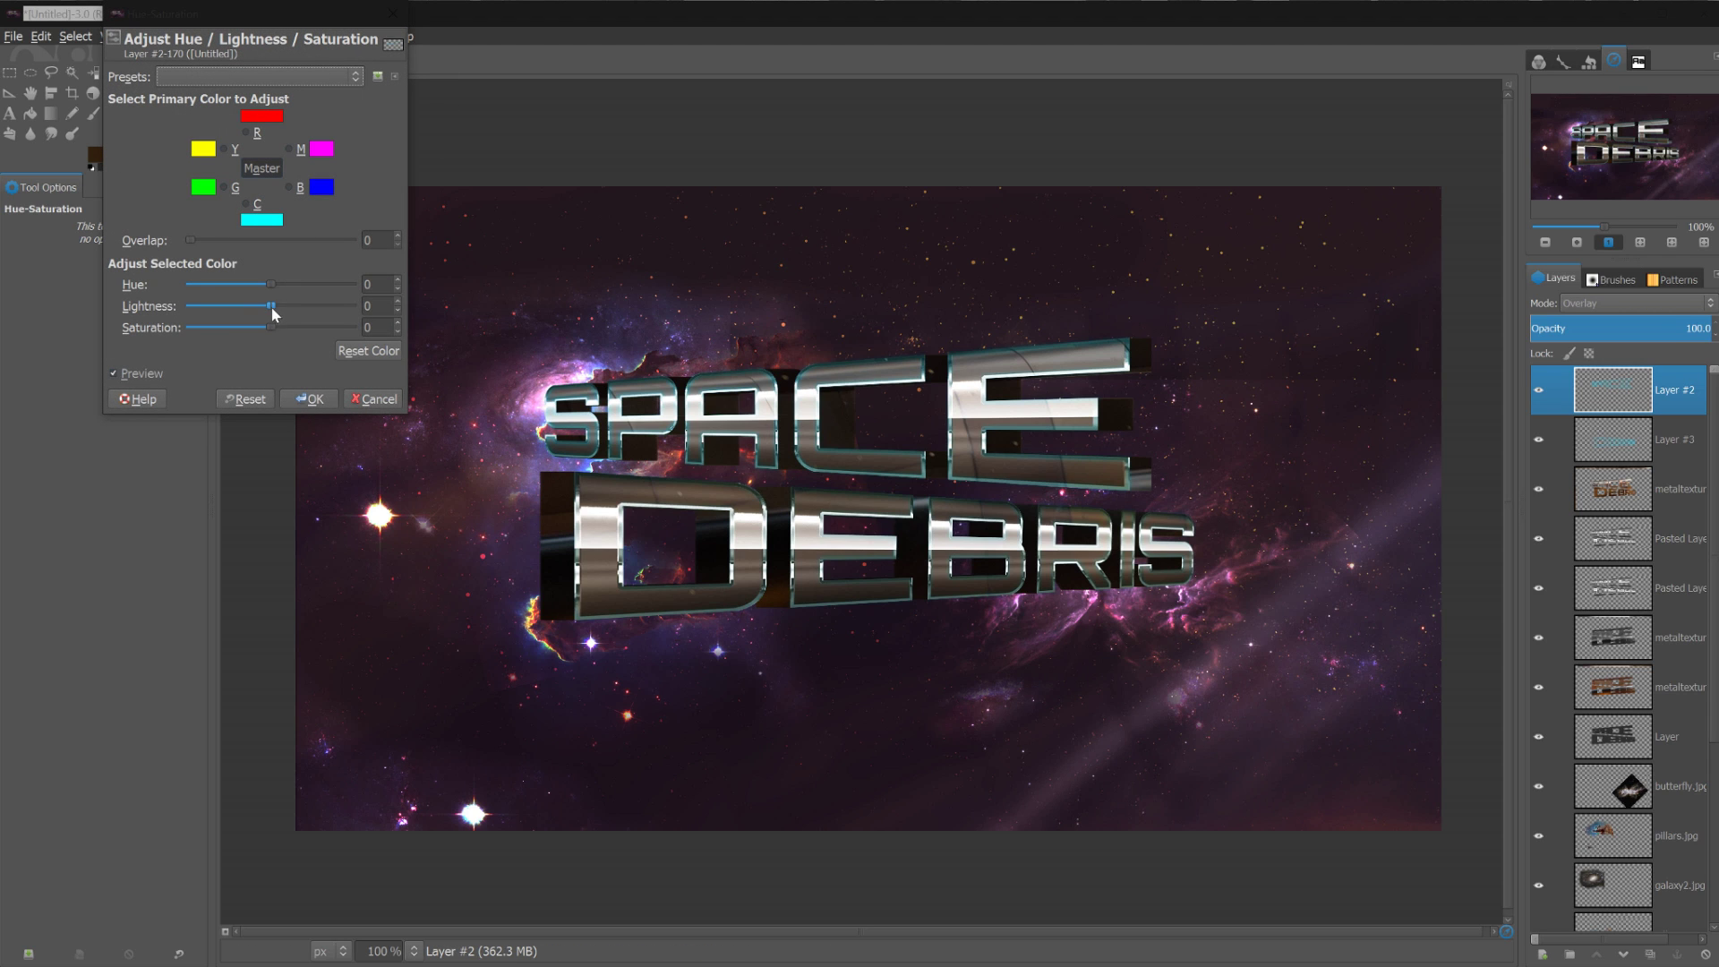
{"action": "left_click_drag", "start_coordinate": [272, 326], "coordinate": [312, 288]}
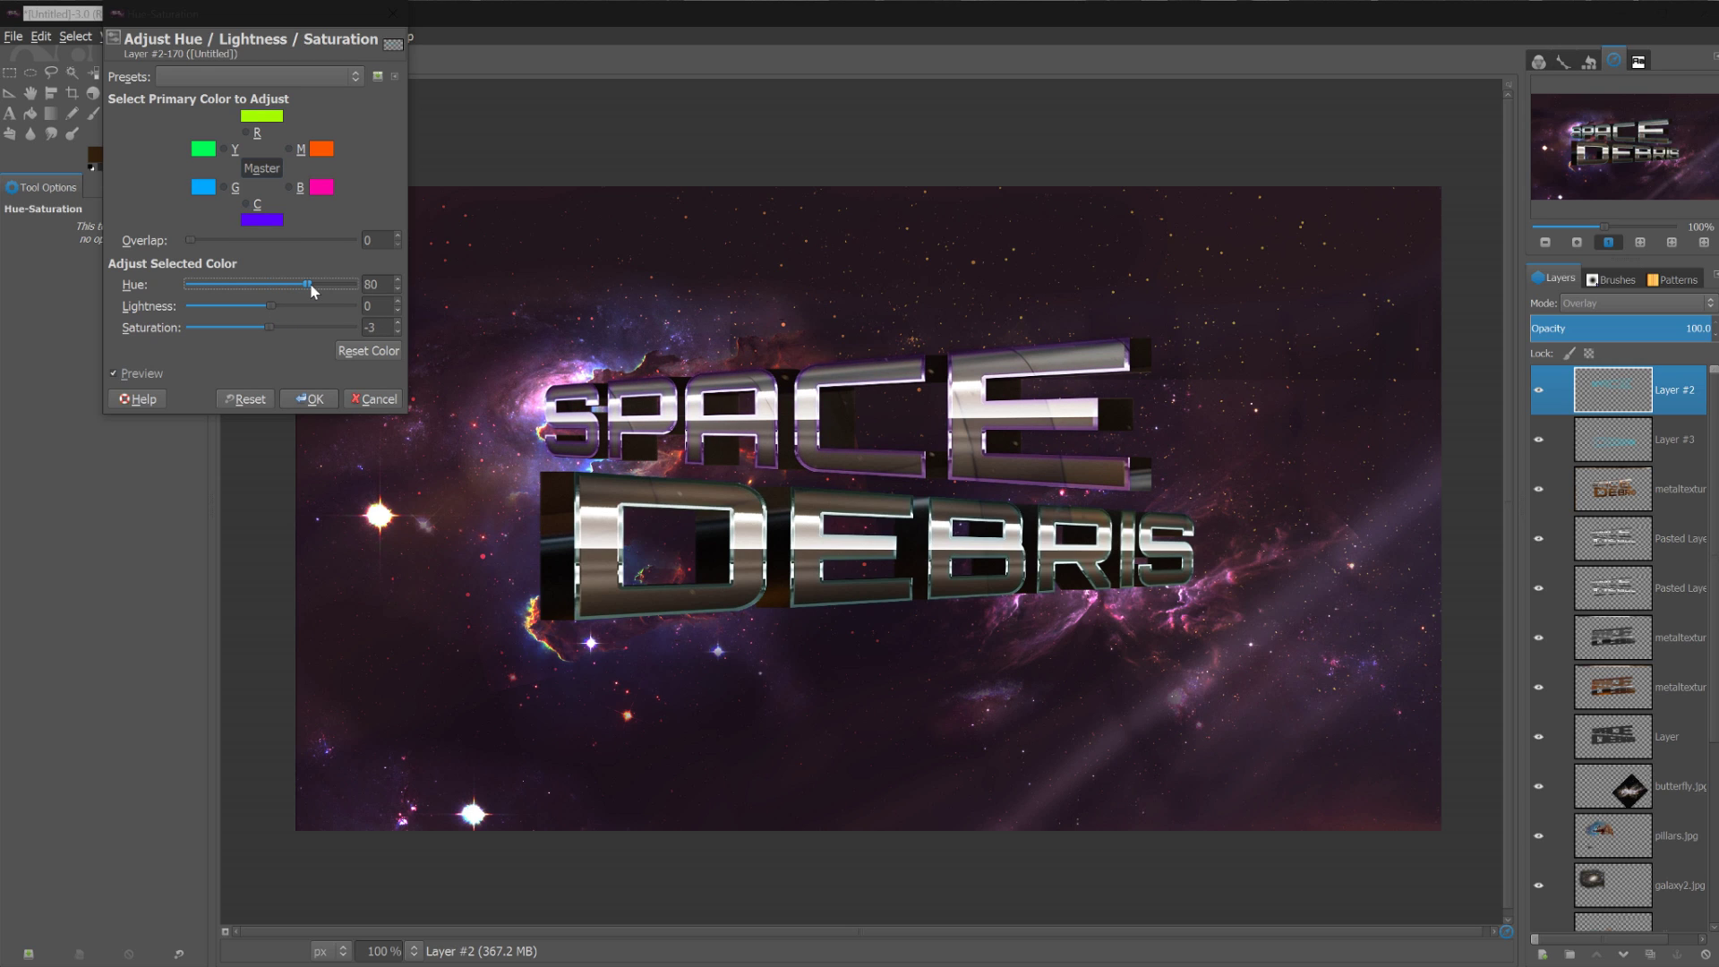
{"action": "left_click", "coordinate": [309, 399]}
Shift the hue of Layer #3 to 78 so DEBRIS gets purple edges
{"action": "left_click", "coordinate": [1591, 437]}
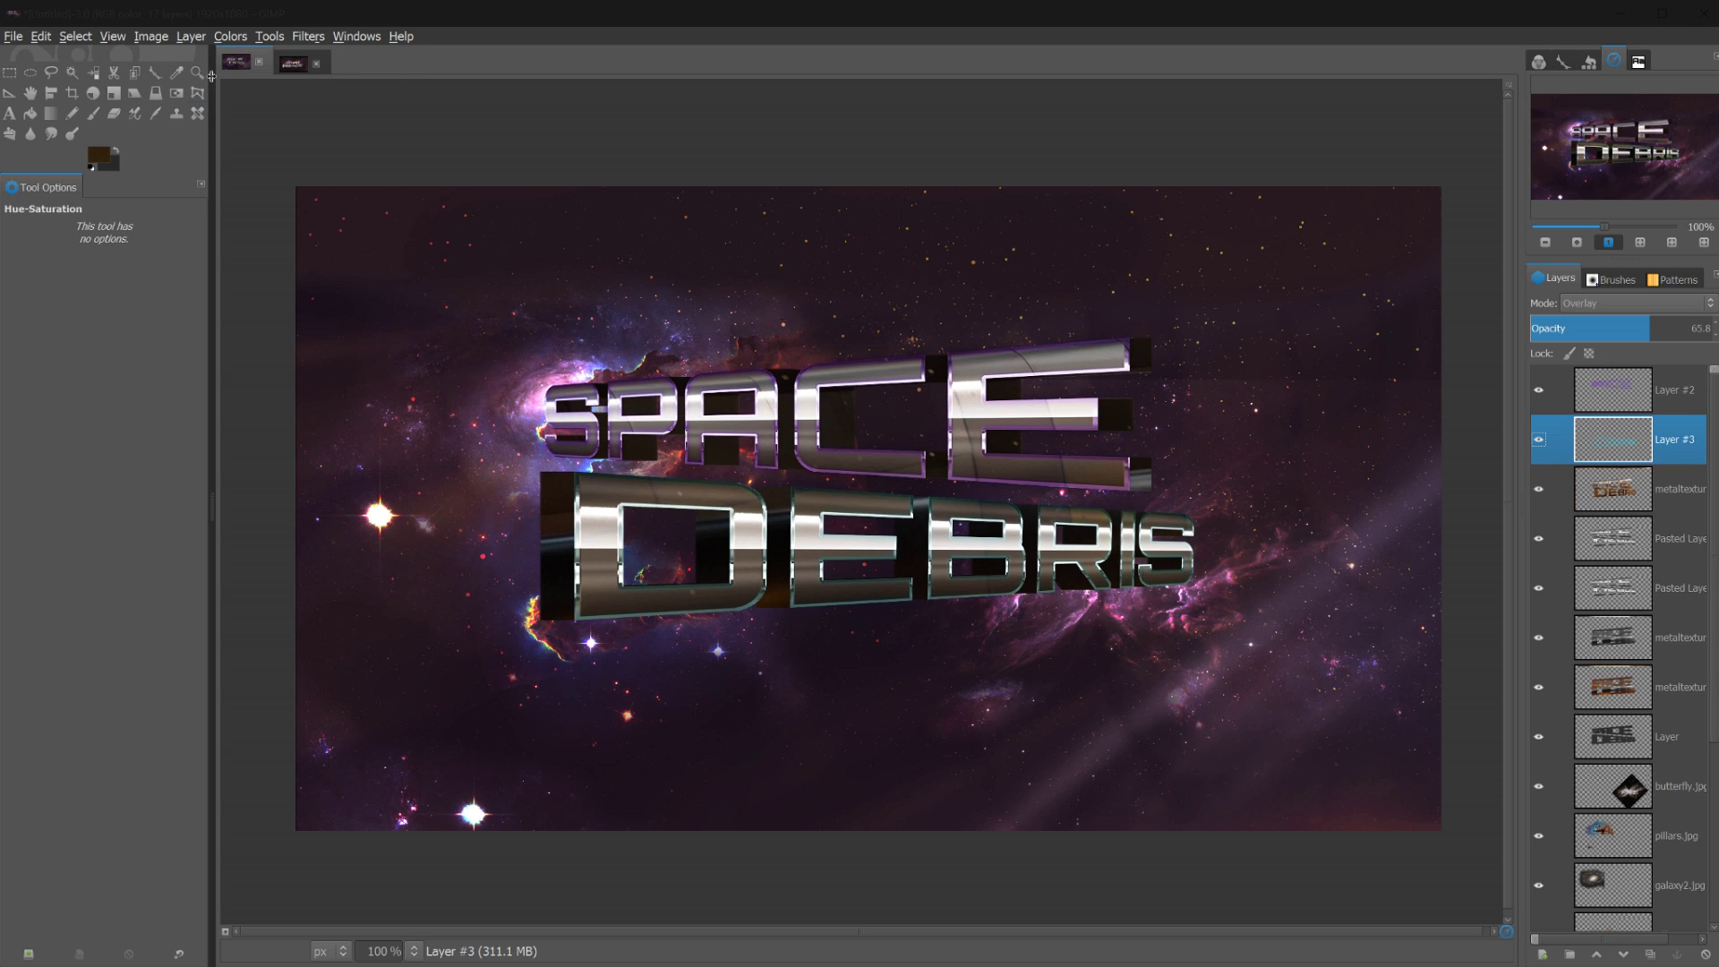
{"action": "left_click", "coordinate": [230, 36]}
{"action": "left_click", "coordinate": [260, 70]}
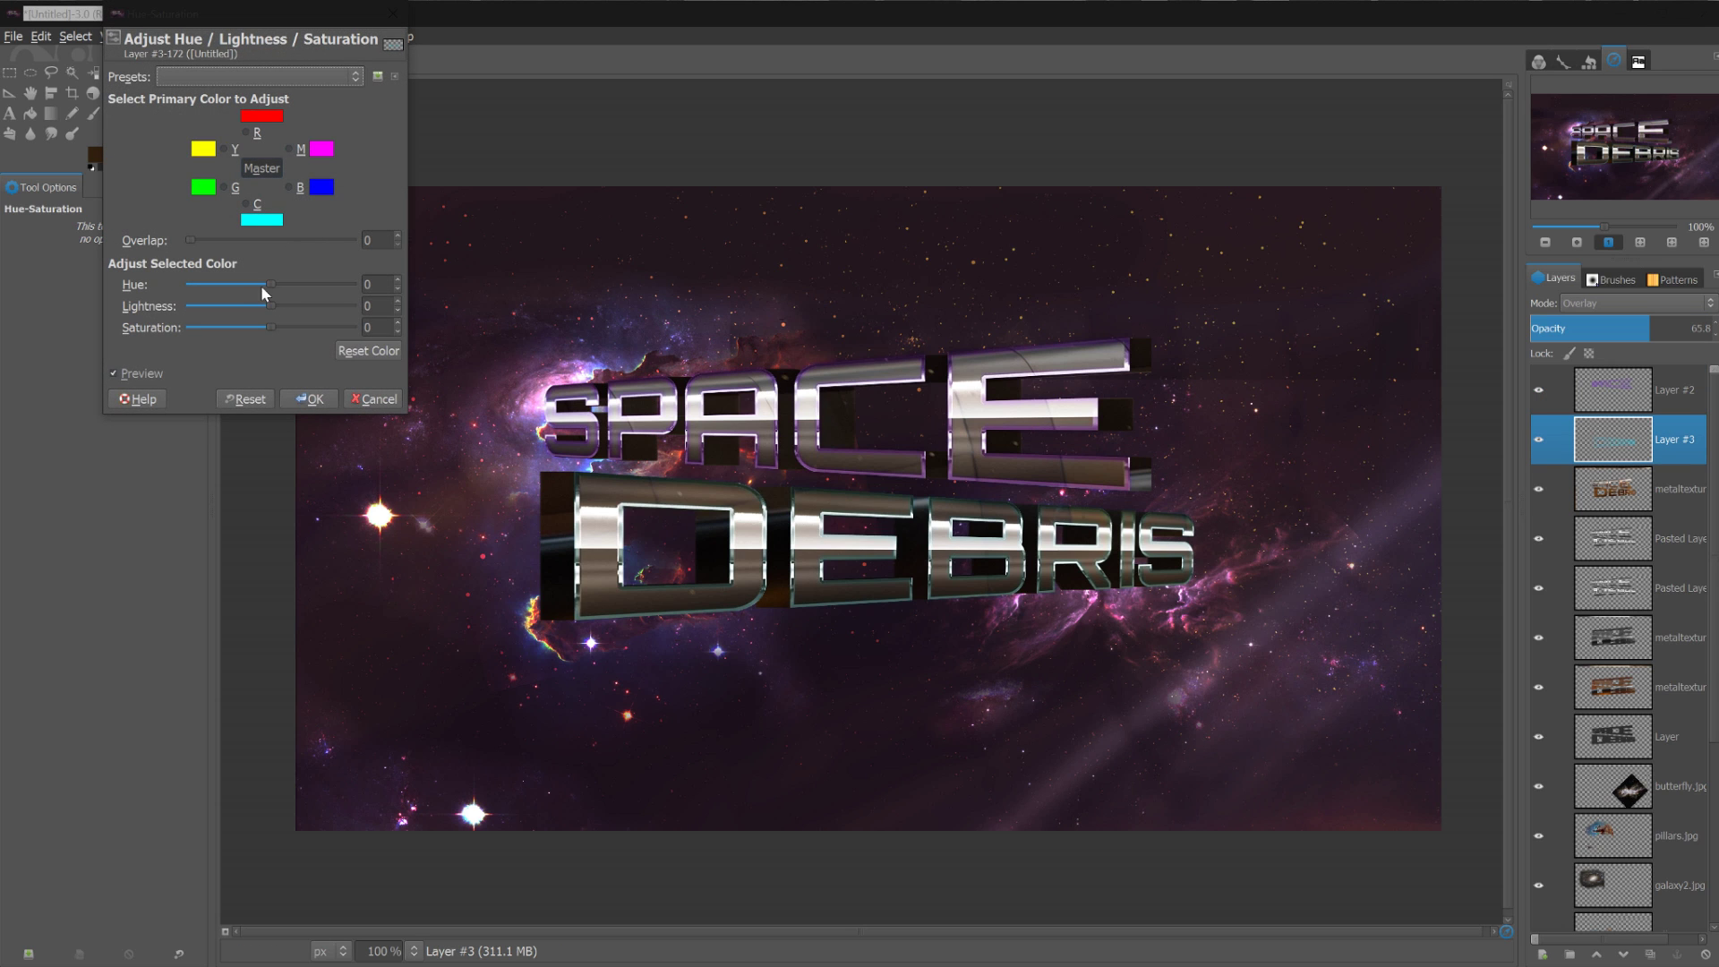
{"action": "left_click_drag", "start_coordinate": [270, 285], "coordinate": [309, 287]}
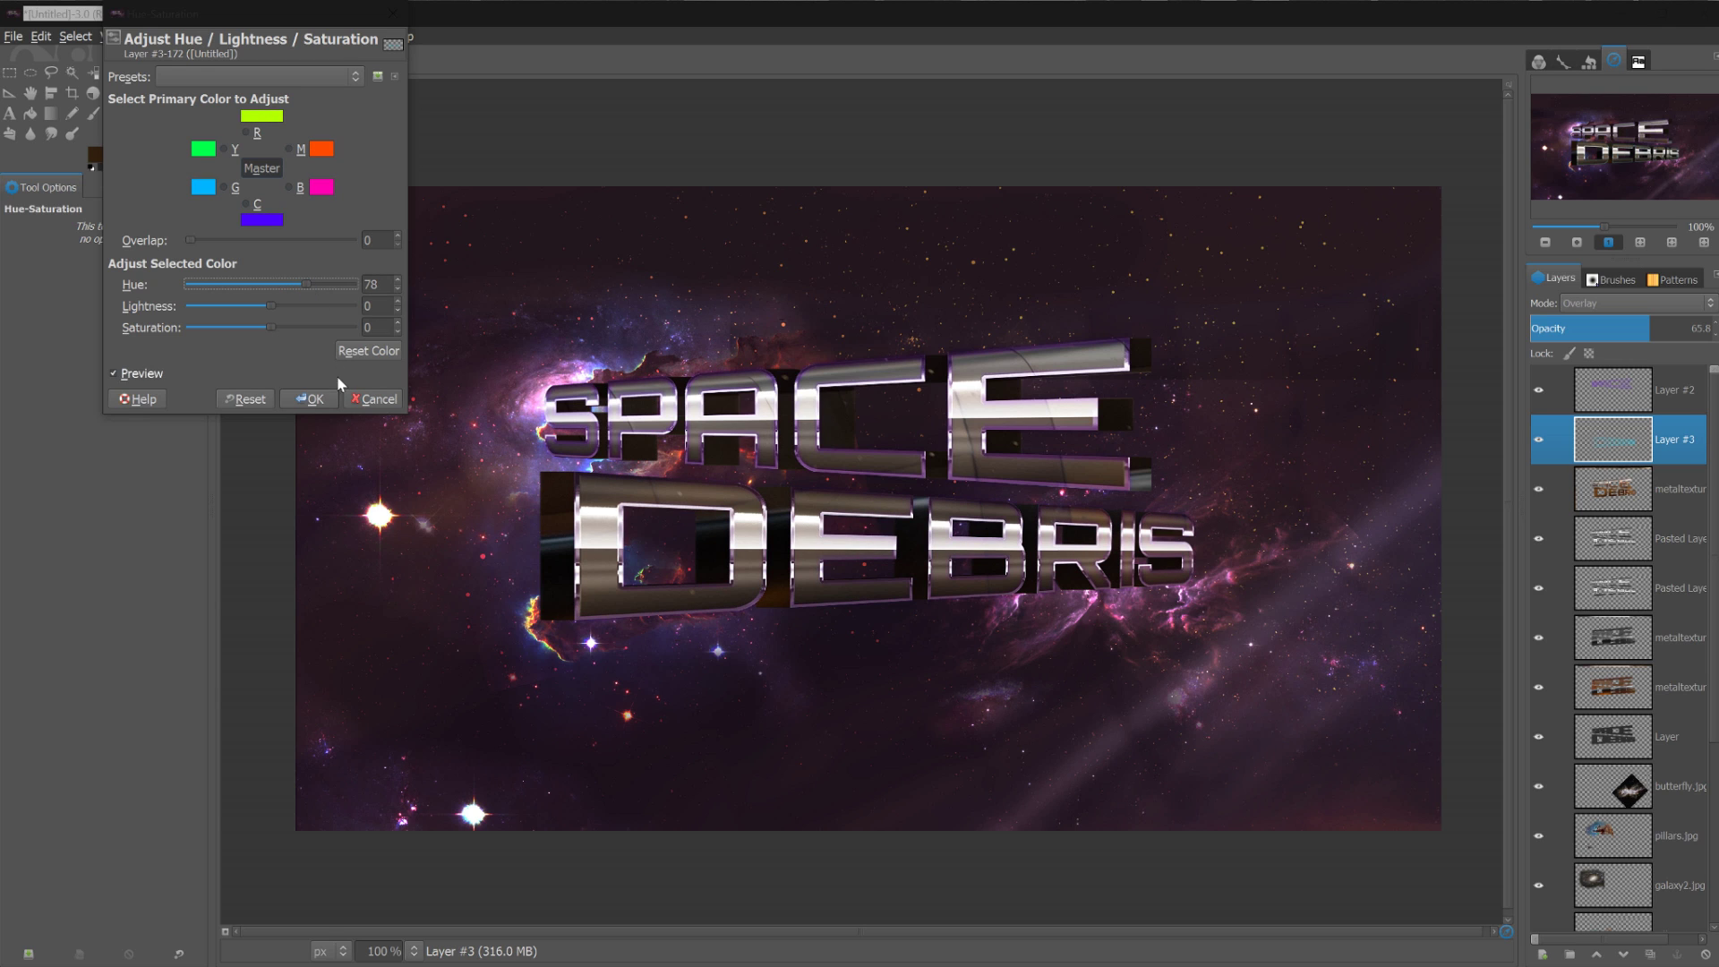
{"action": "left_click", "coordinate": [309, 398]}
Adjust the opacity of the two purple overlay layers, setting Layer #2 to 62.5 and Layer #3 to about 63
{"action": "left_click_drag", "start_coordinate": [1644, 328], "coordinate": [1592, 328]}
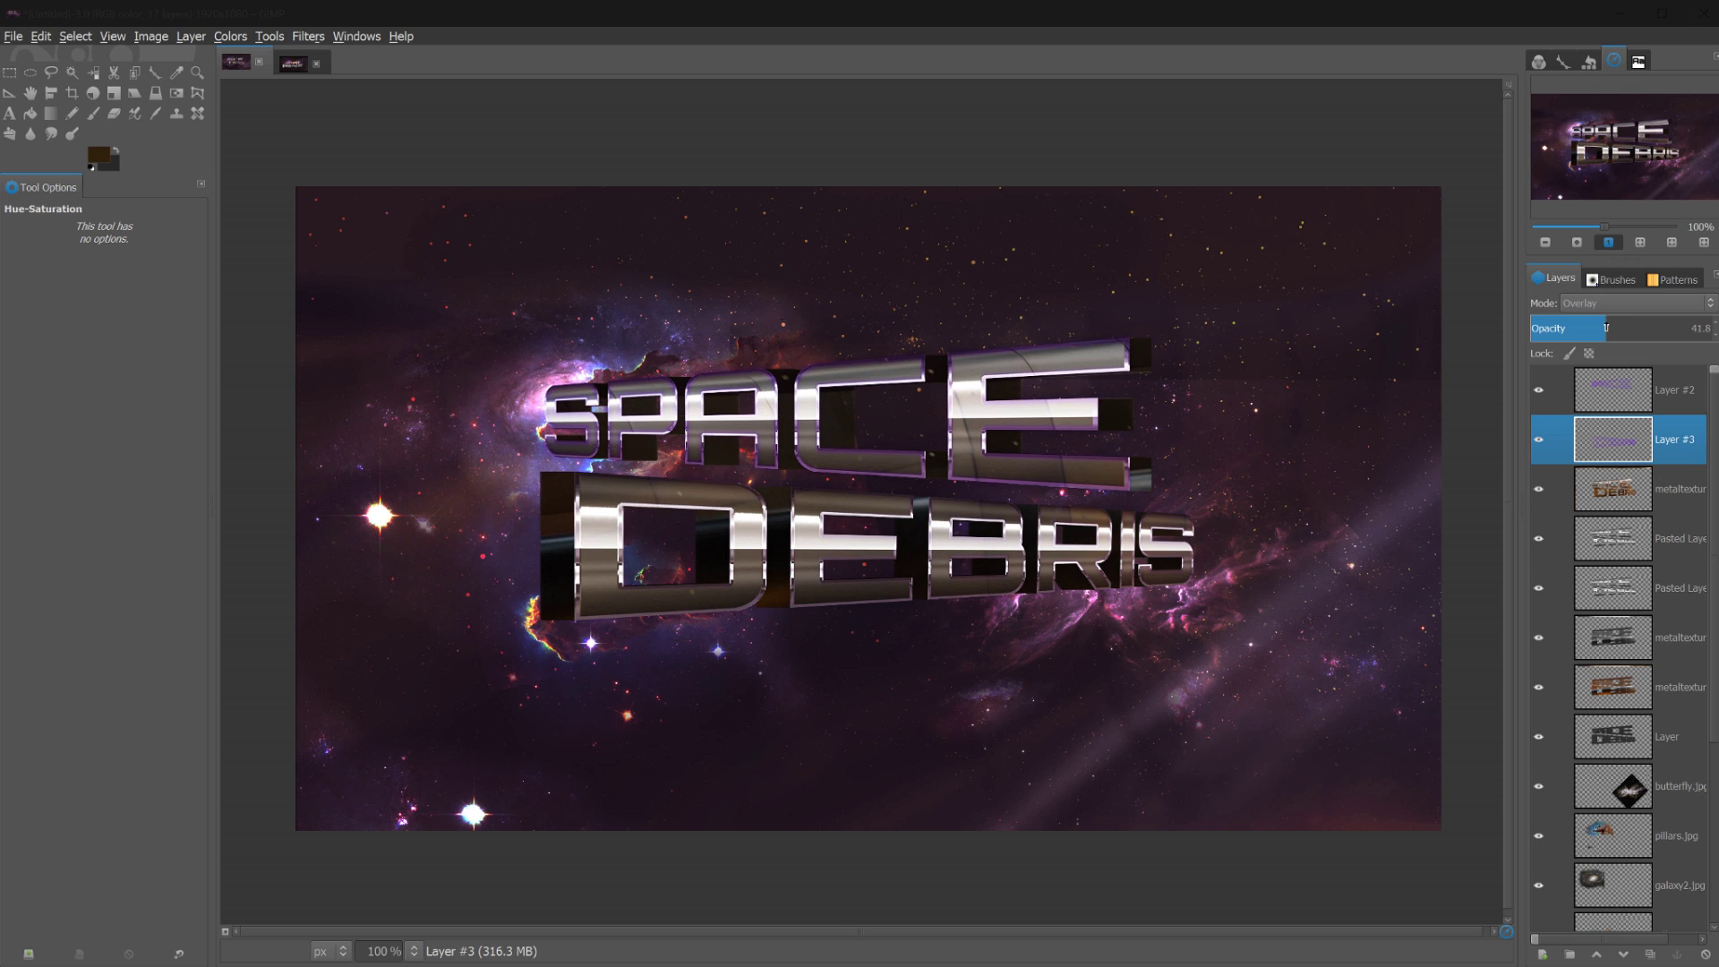
{"action": "left_click", "coordinate": [1623, 394]}
{"action": "left_click_drag", "start_coordinate": [1676, 326], "coordinate": [1629, 324]}
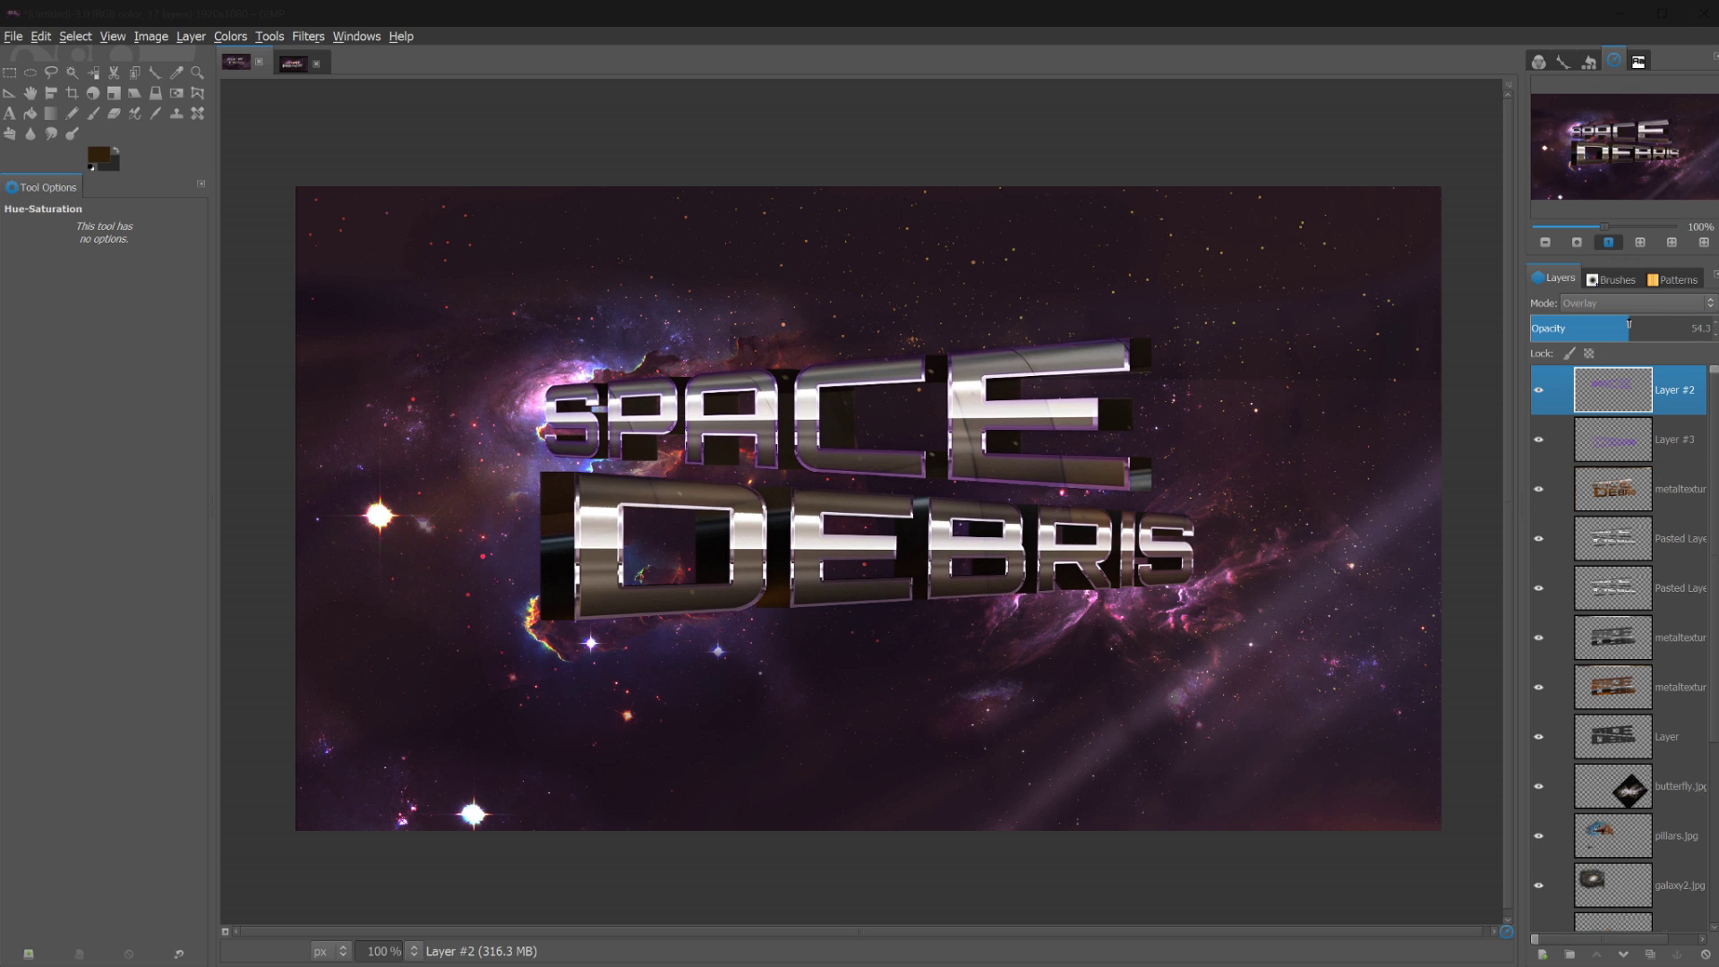
{"action": "left_click", "coordinate": [1636, 434]}
{"action": "left_click_drag", "start_coordinate": [1667, 324], "coordinate": [1651, 323]}
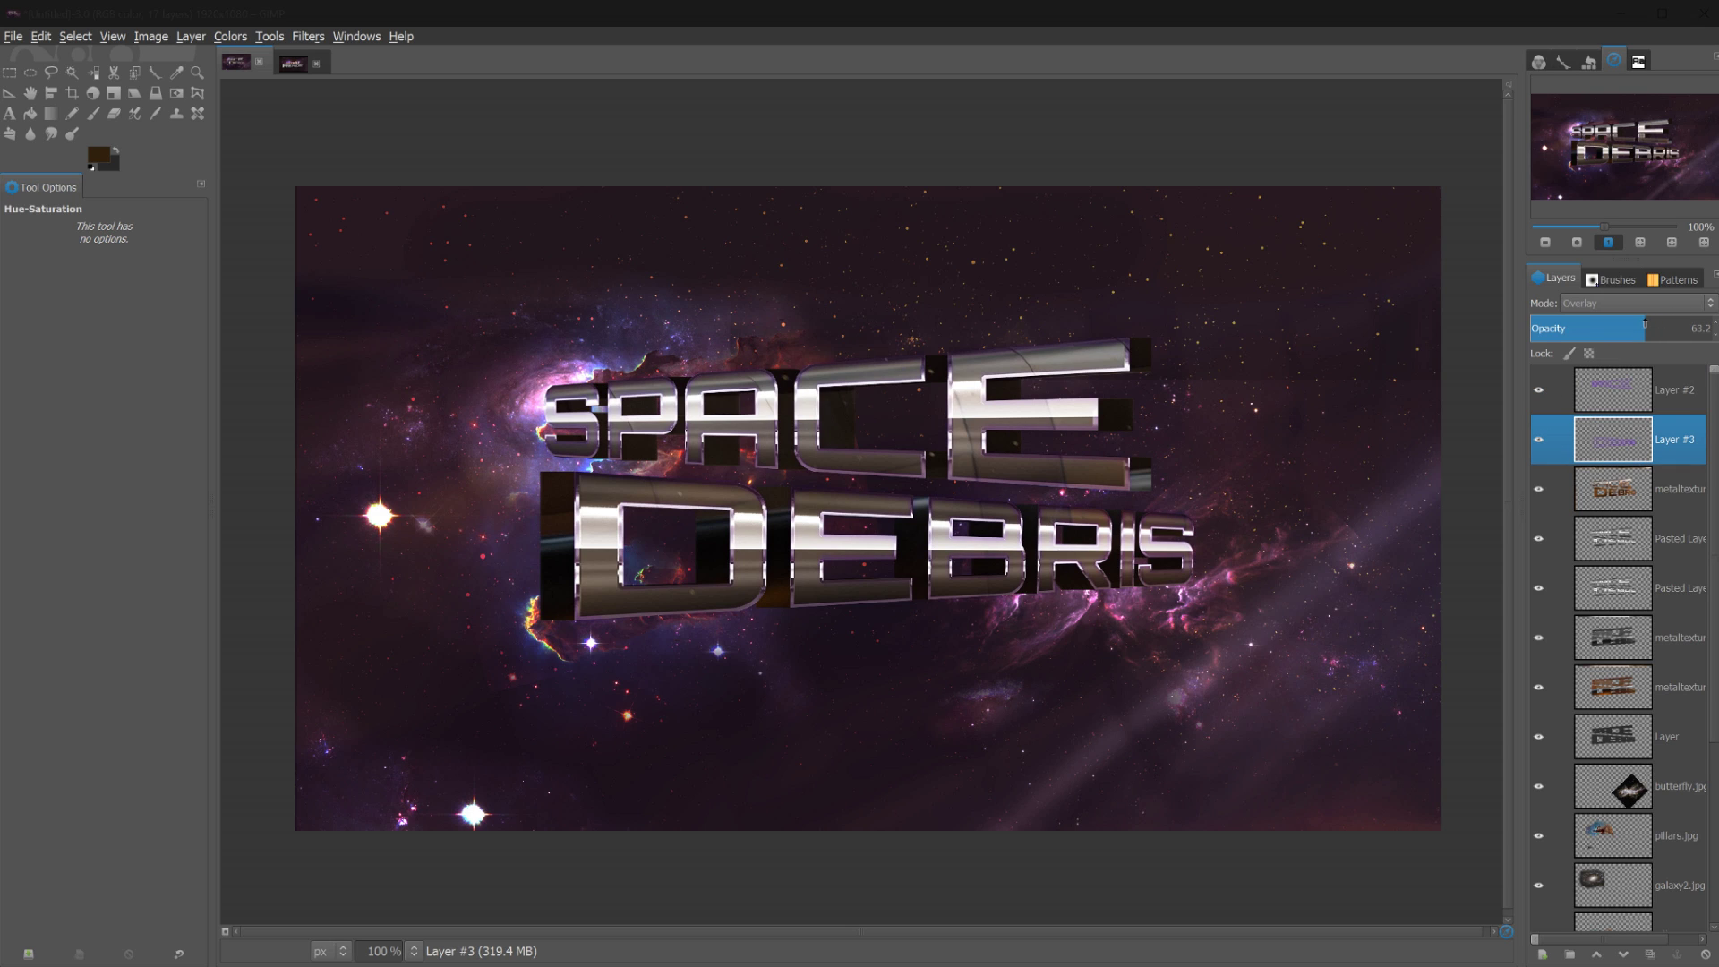
{"action": "left_click", "coordinate": [1611, 390]}
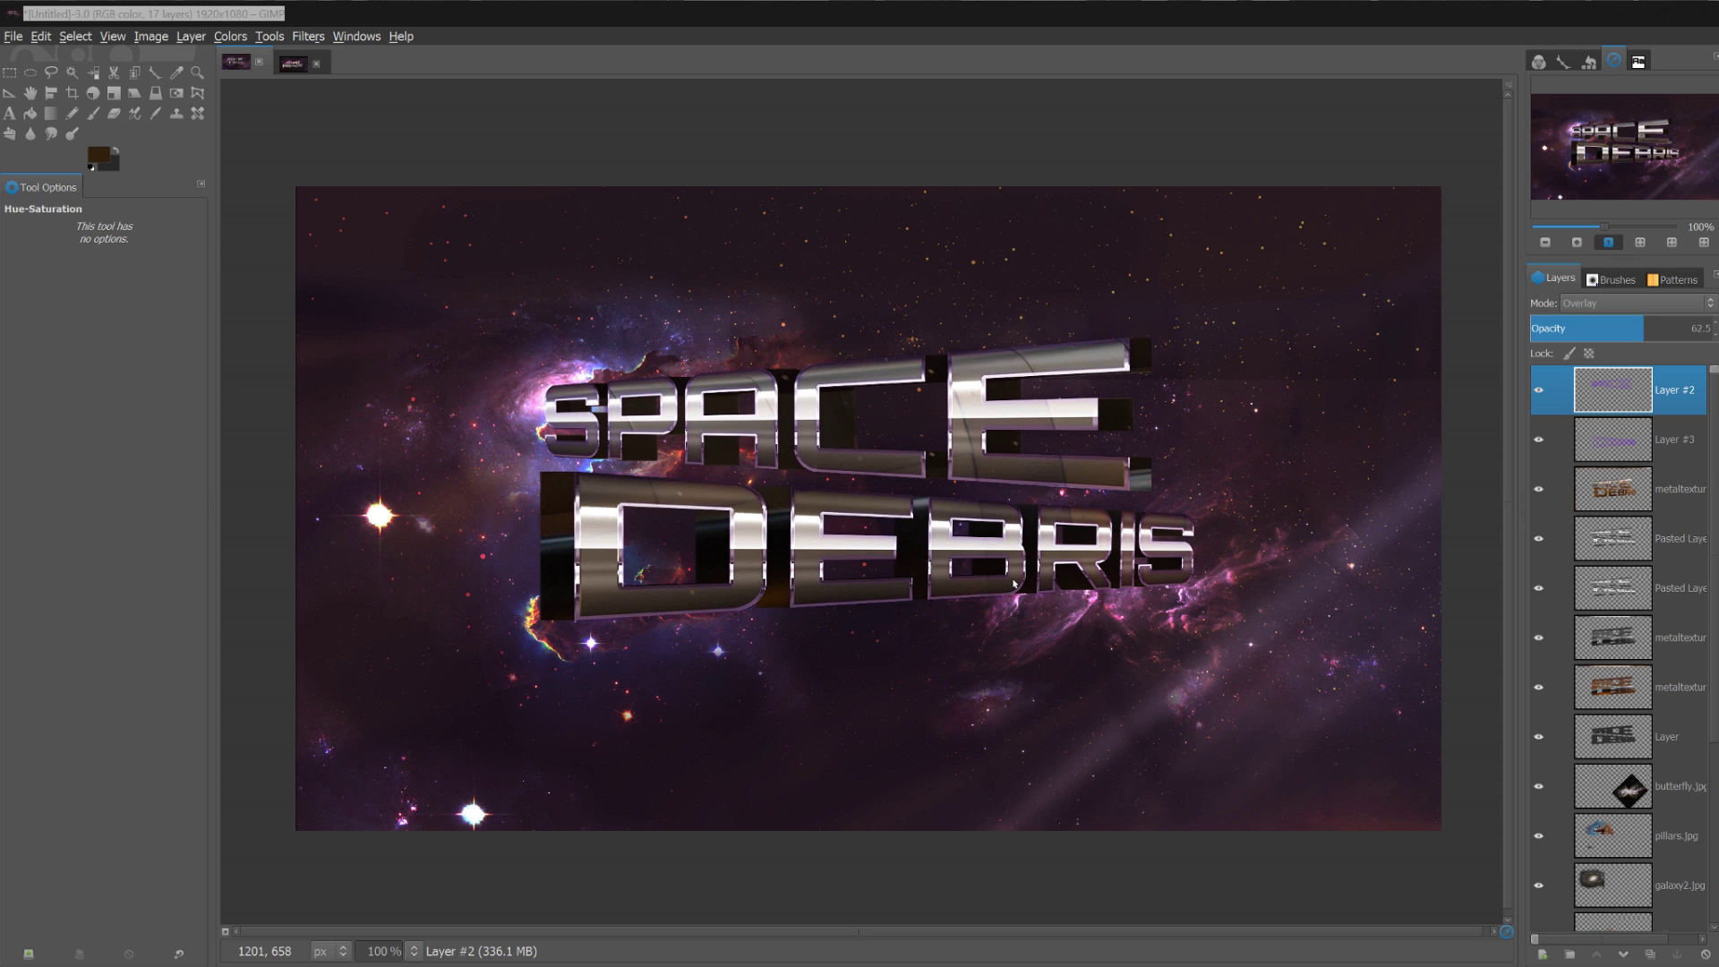
Import star1.jpg from the SPACESTOCKS folder as a new layer and add an alpha channel to it
{"action": "left_click", "coordinate": [13, 36]}
{"action": "left_click", "coordinate": [63, 112]}
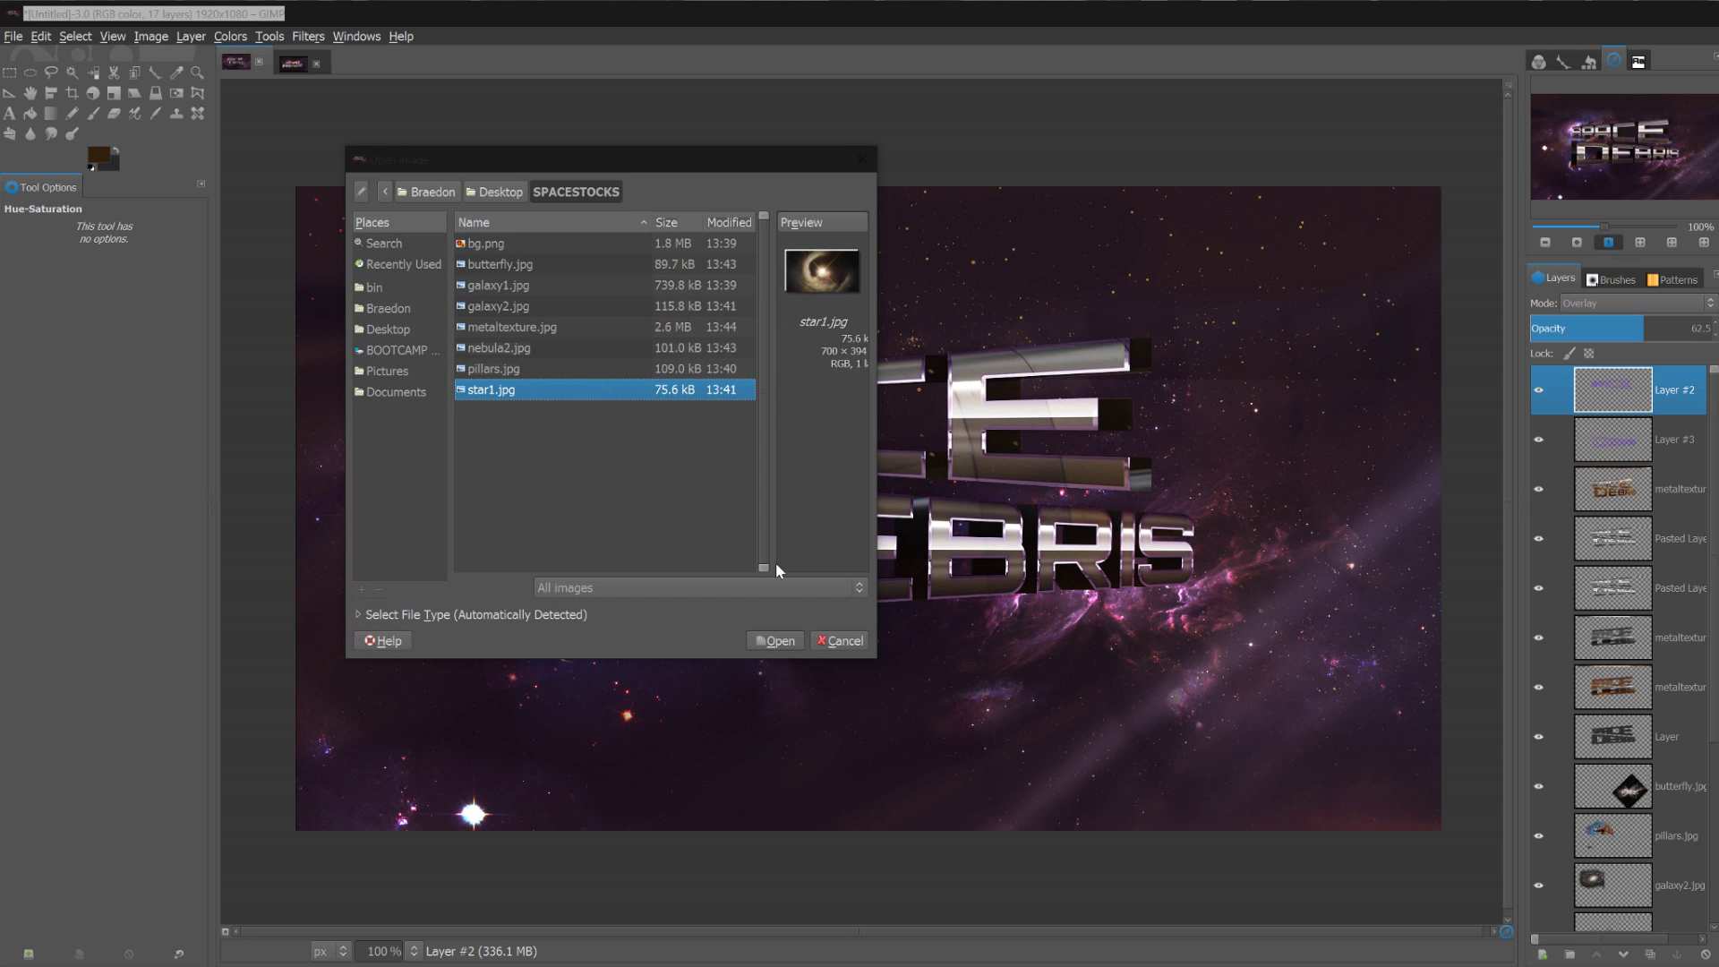
{"action": "left_click", "coordinate": [767, 641]}
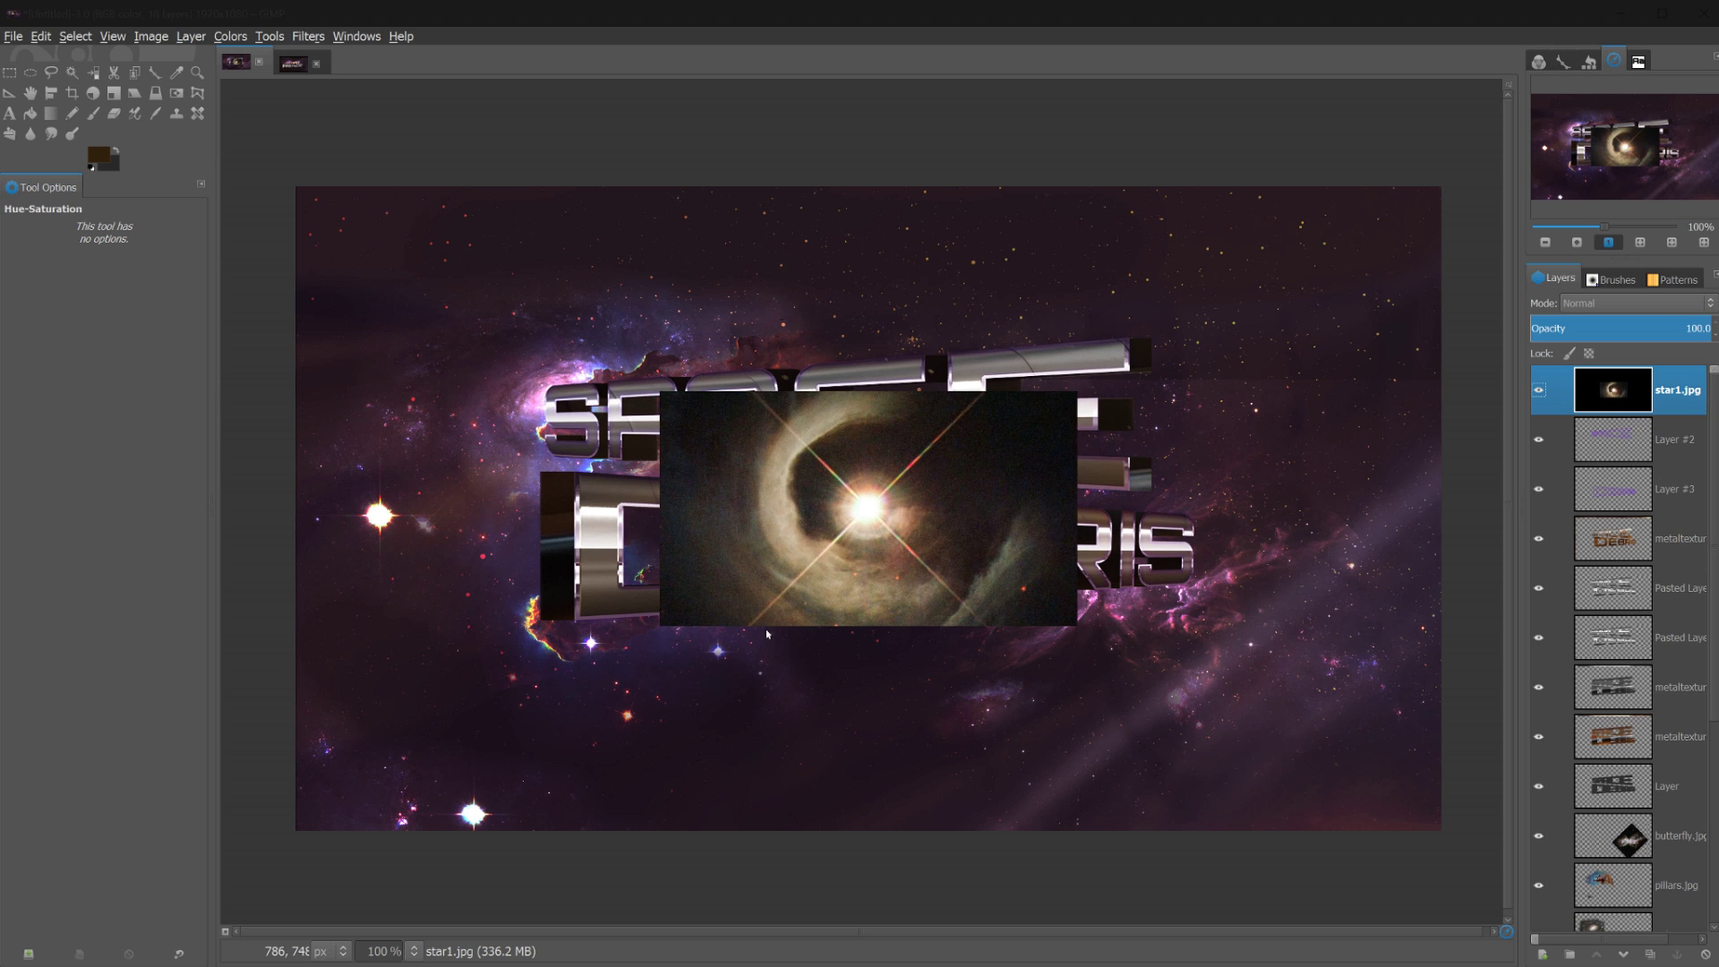
{"action": "right_click", "coordinate": [1651, 410]}
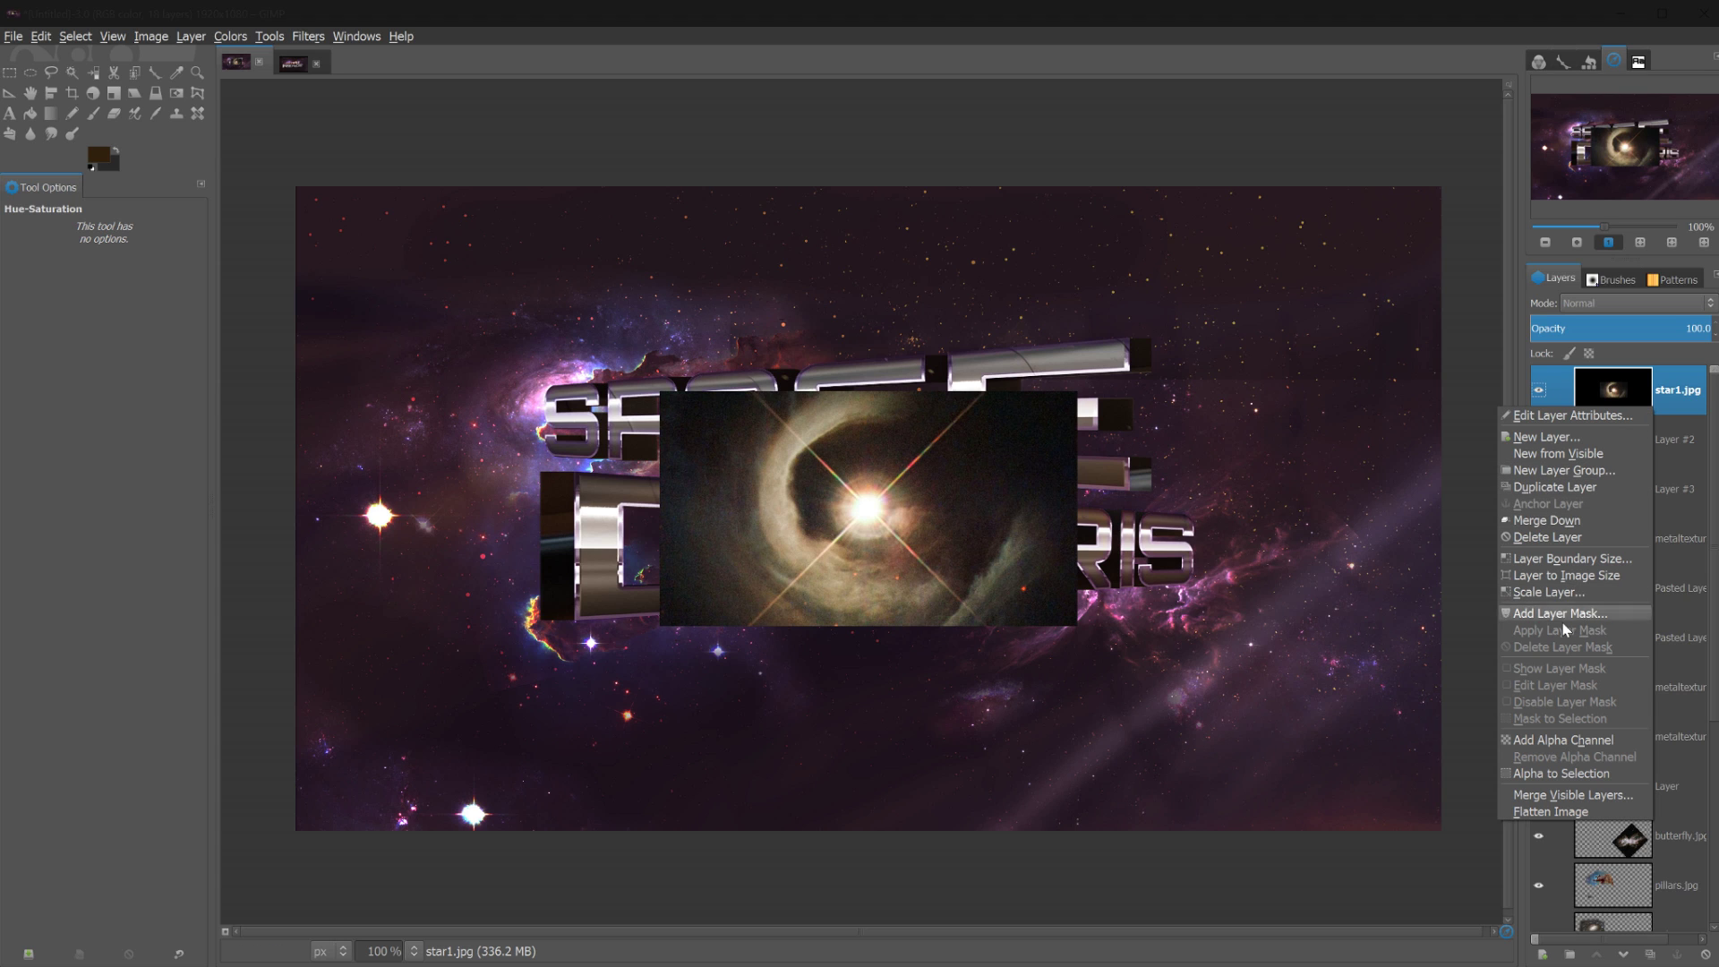
{"action": "left_click", "coordinate": [1562, 737]}
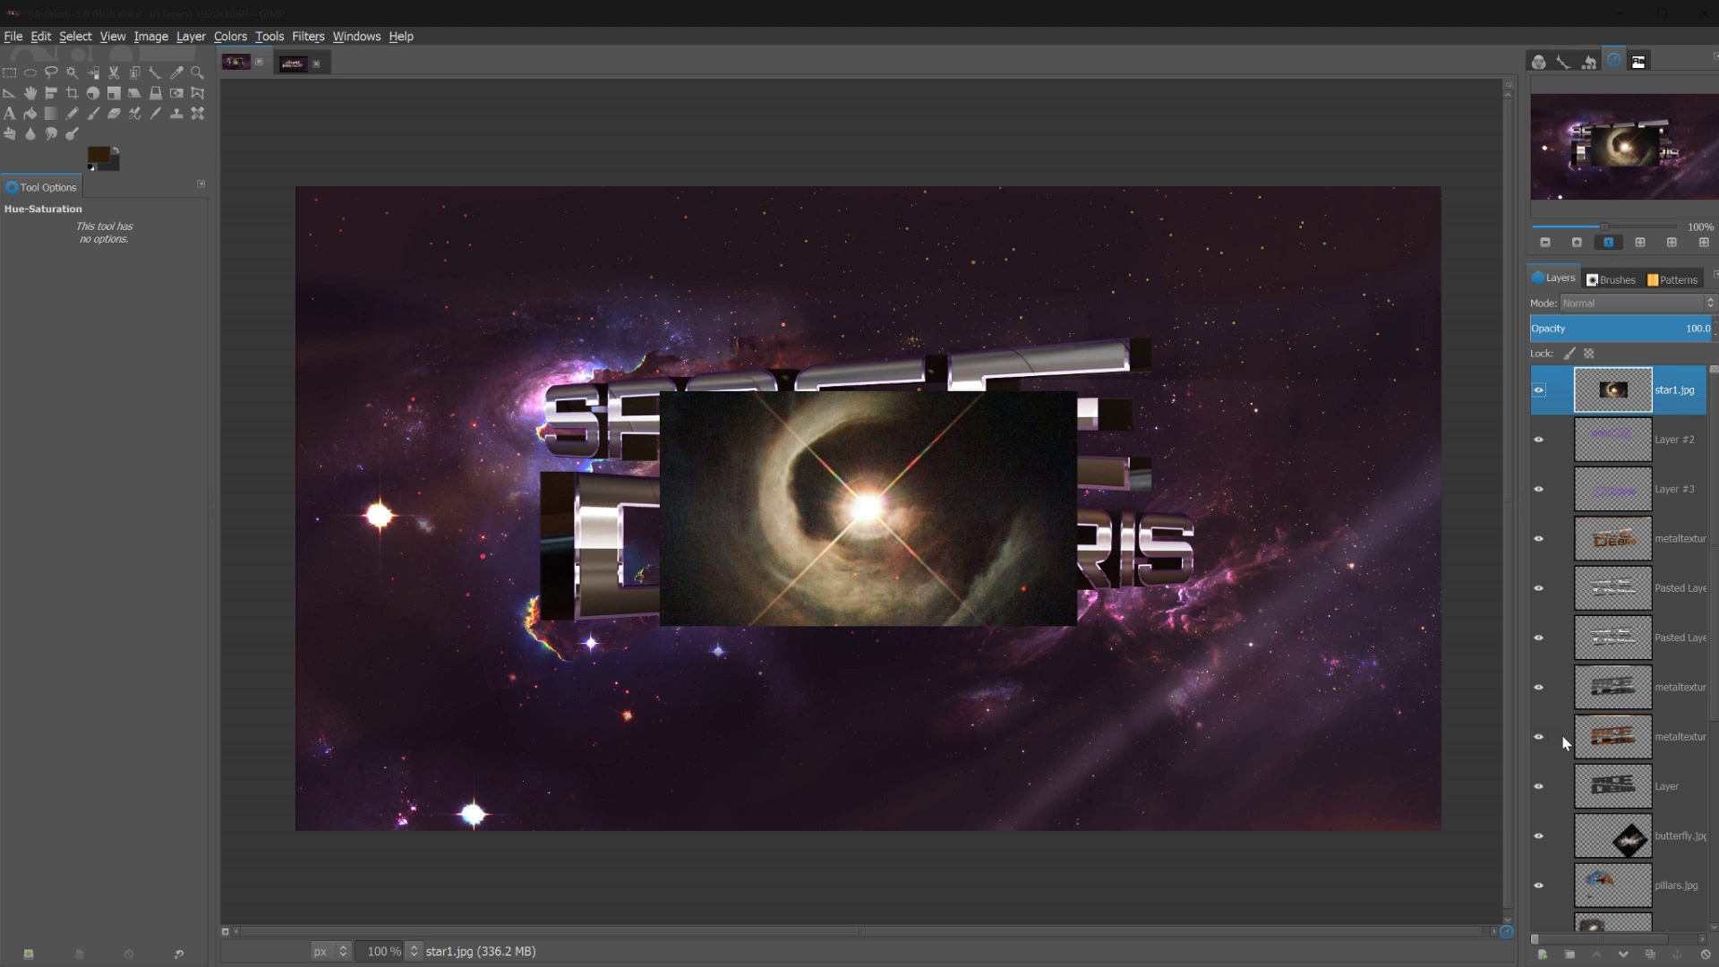
Set the star1.jpg layer's blend mode to Dodge and desaturate it based on Lightness
{"action": "left_click", "coordinate": [1597, 304]}
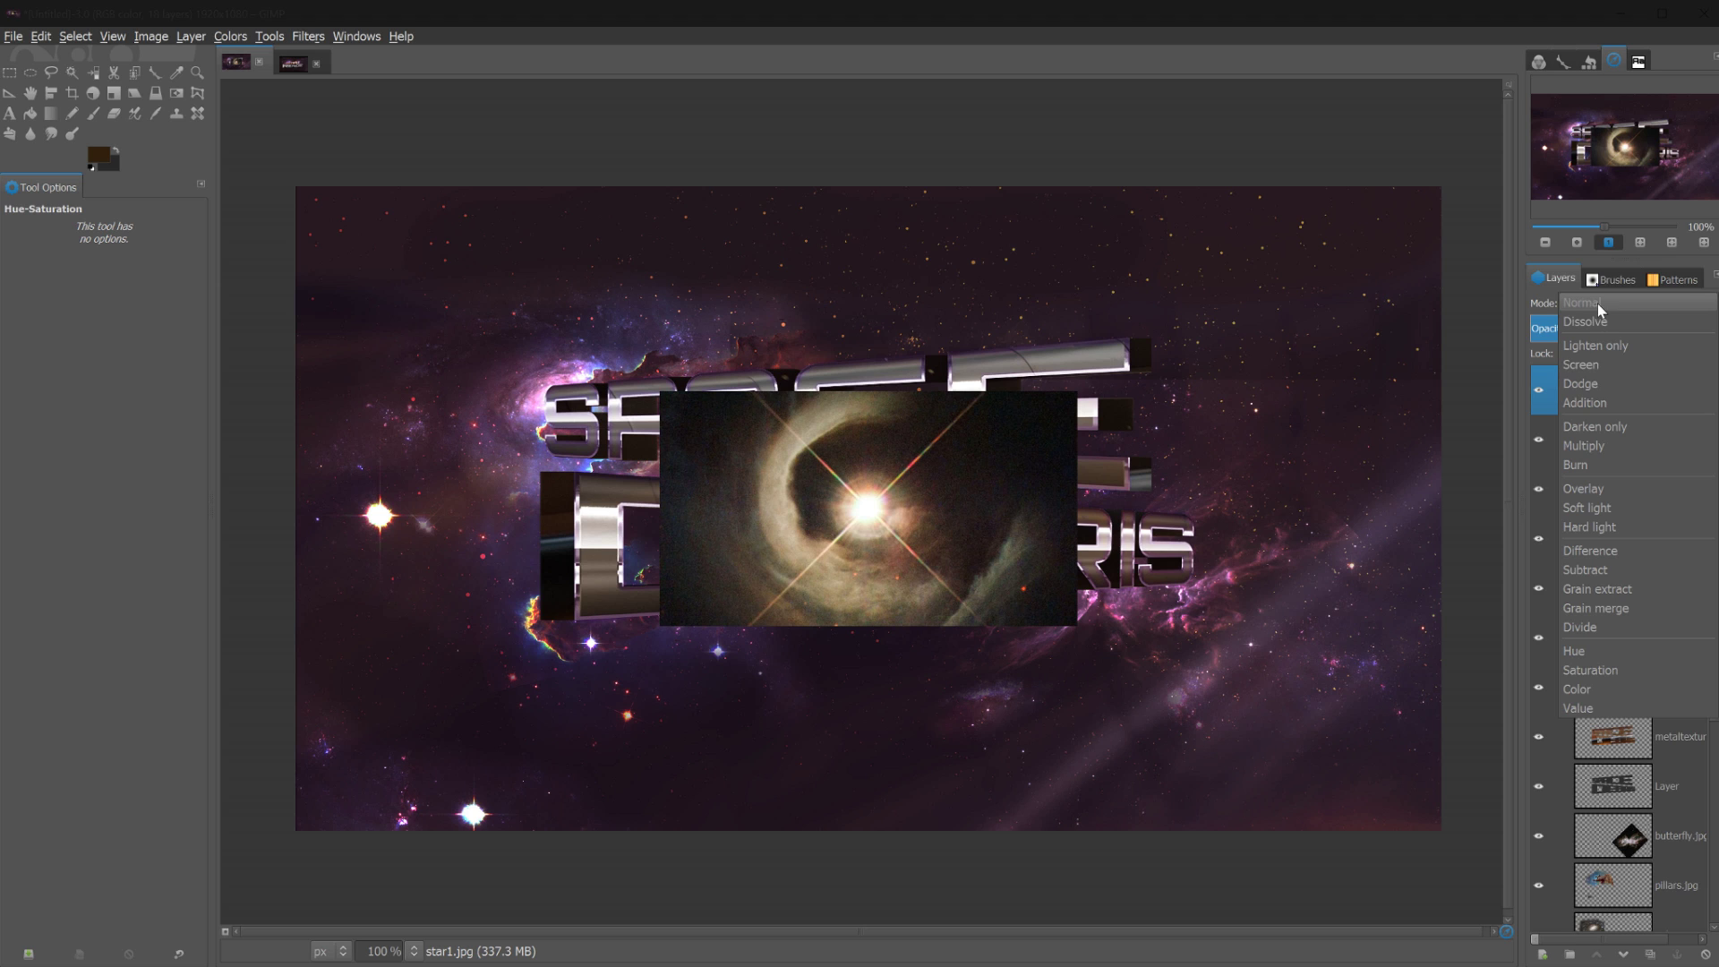
{"action": "left_click", "coordinate": [1599, 383]}
{"action": "left_click", "coordinate": [230, 37]}
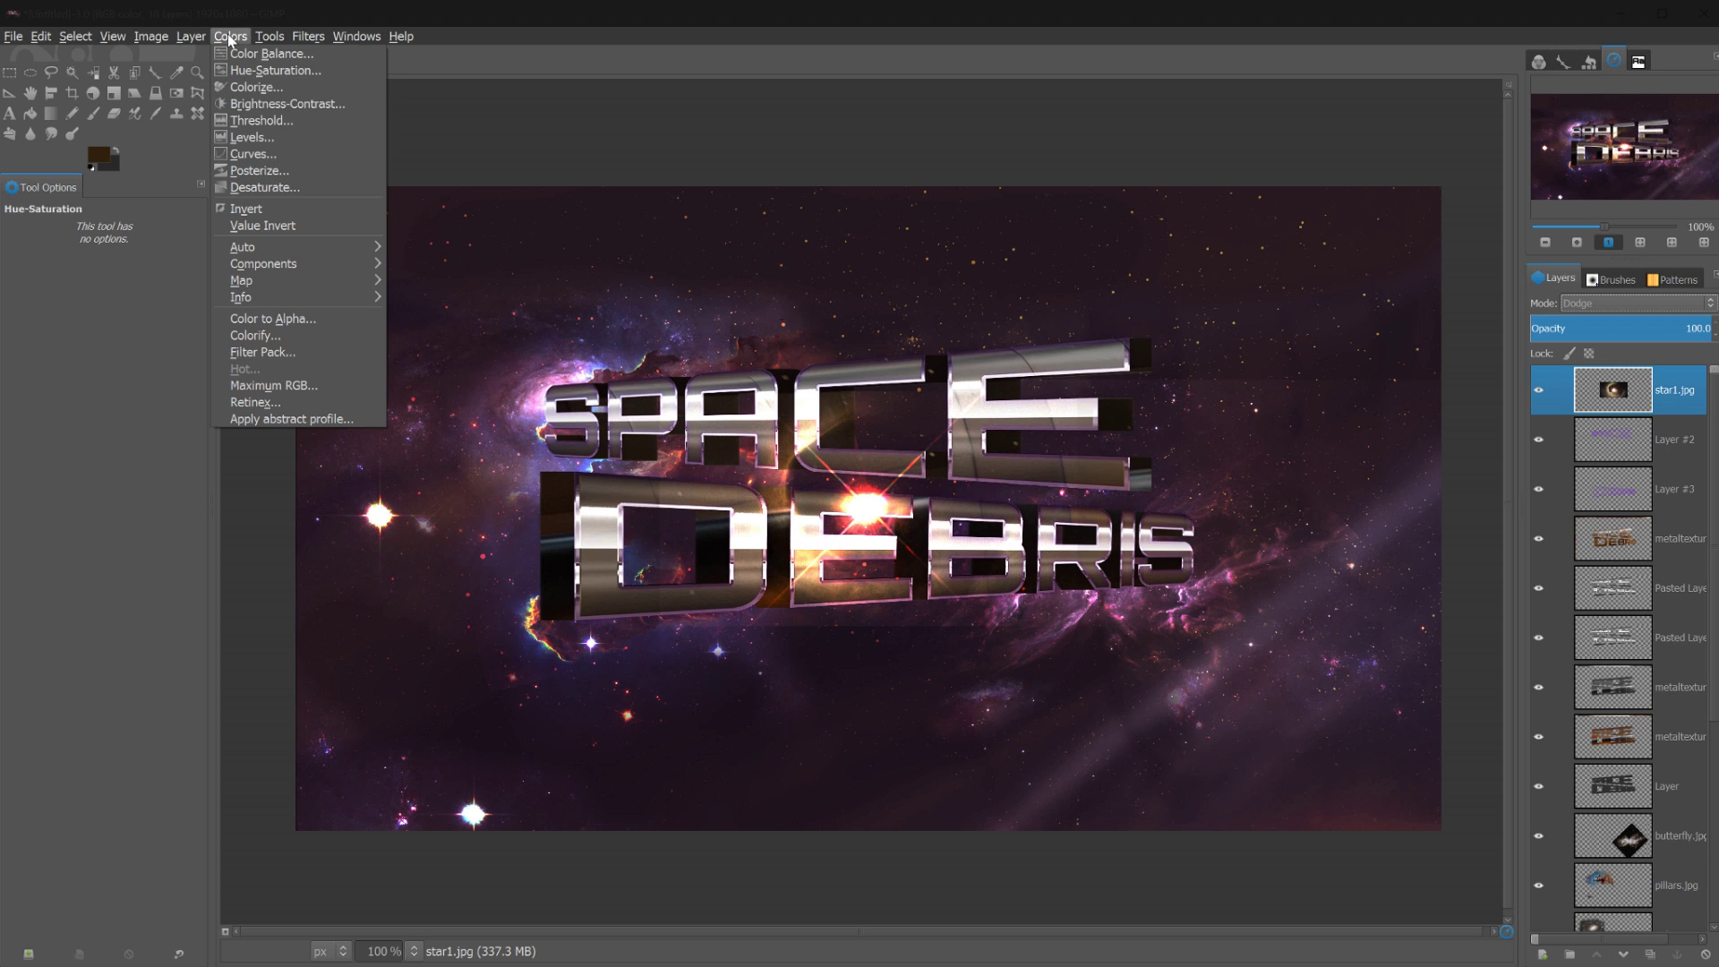
{"action": "left_click", "coordinate": [265, 188]}
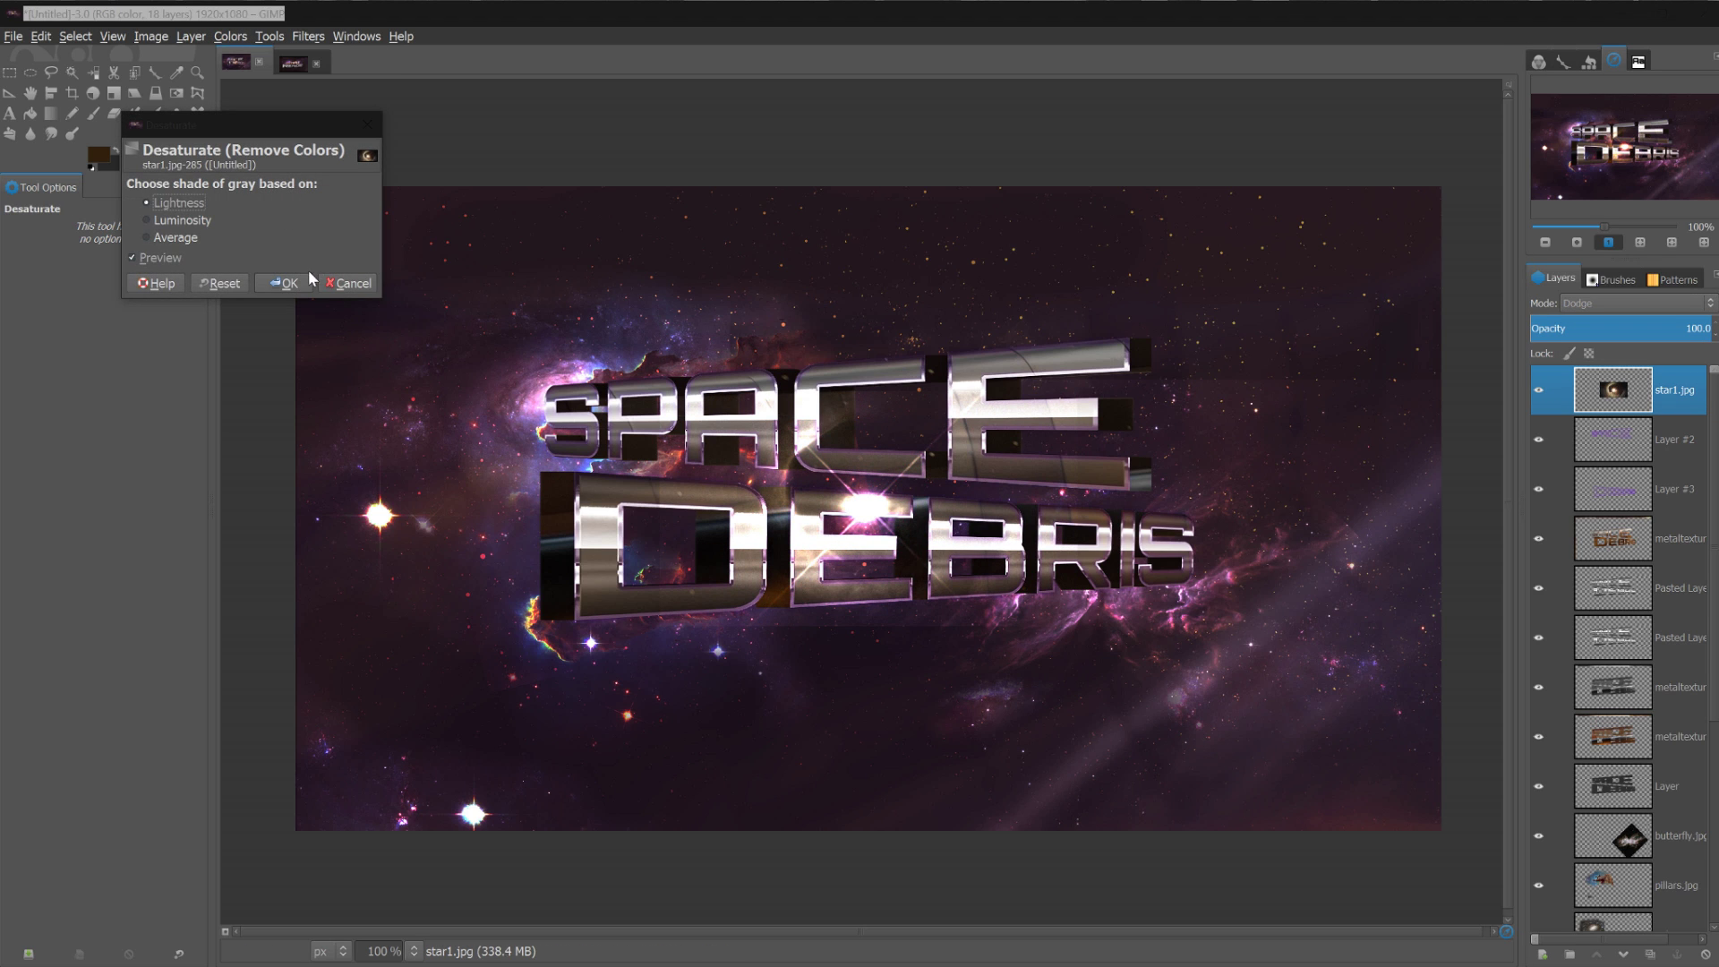
{"action": "left_click", "coordinate": [282, 282]}
Move the star1.jpg layer so its star sits below DEBRIS and scale the layer down
{"action": "key", "text": "m"}
{"action": "left_click_drag", "start_coordinate": [812, 443], "coordinate": [939, 615]}
{"action": "key", "text": "shift+s"}
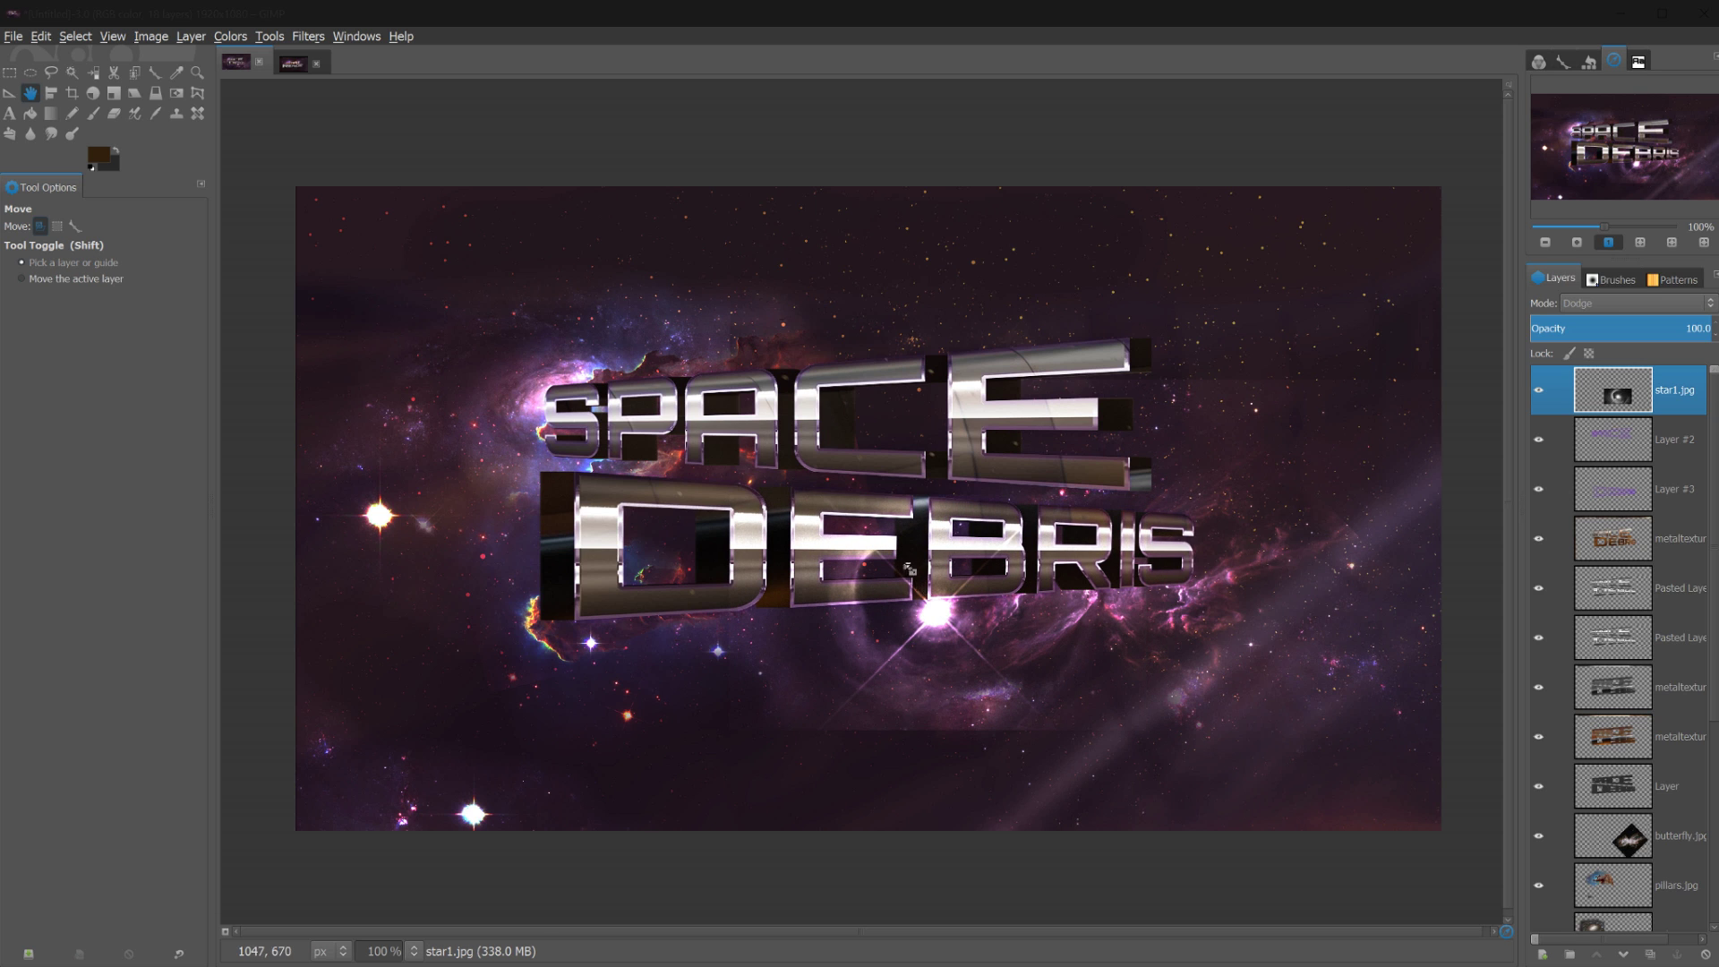
{"action": "left_click", "coordinate": [906, 565]}
{"action": "left_click_drag", "start_coordinate": [728, 495], "coordinate": [881, 578]}
{"action": "key", "text": "Return"}
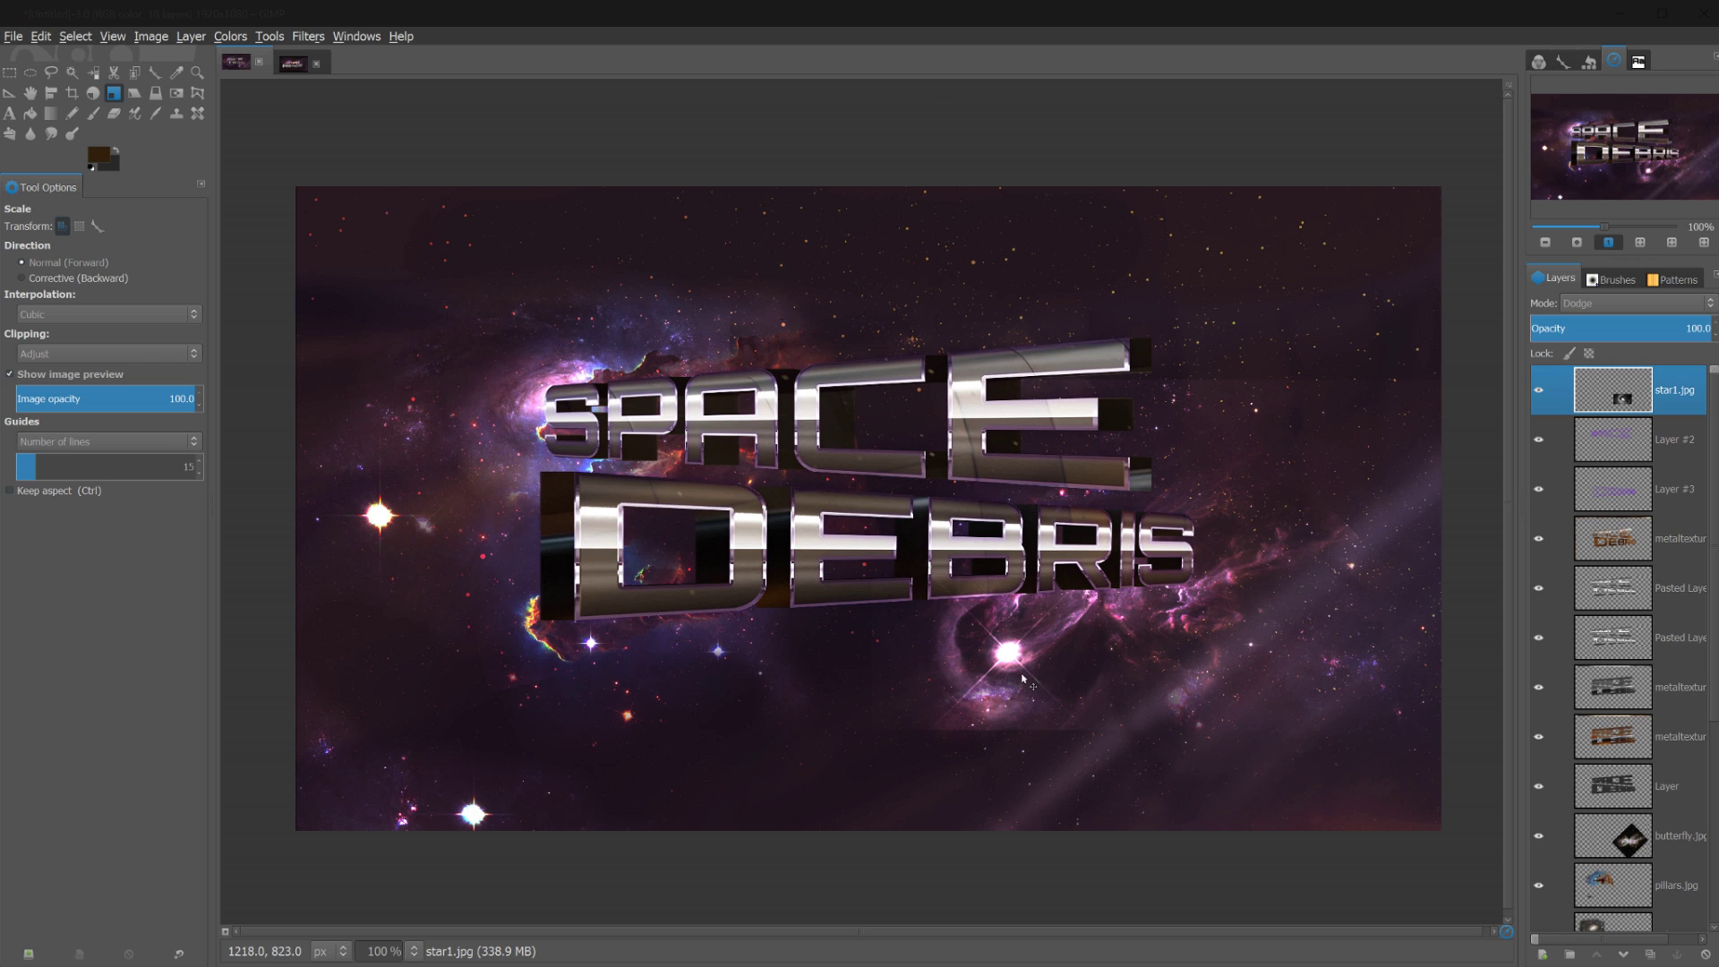
Position the star just beneath the E and B of DEBRIS and erase the star1.jpg layer's hard edges
{"action": "key", "text": "m"}
{"action": "left_click_drag", "start_coordinate": [1010, 660], "coordinate": [911, 629]}
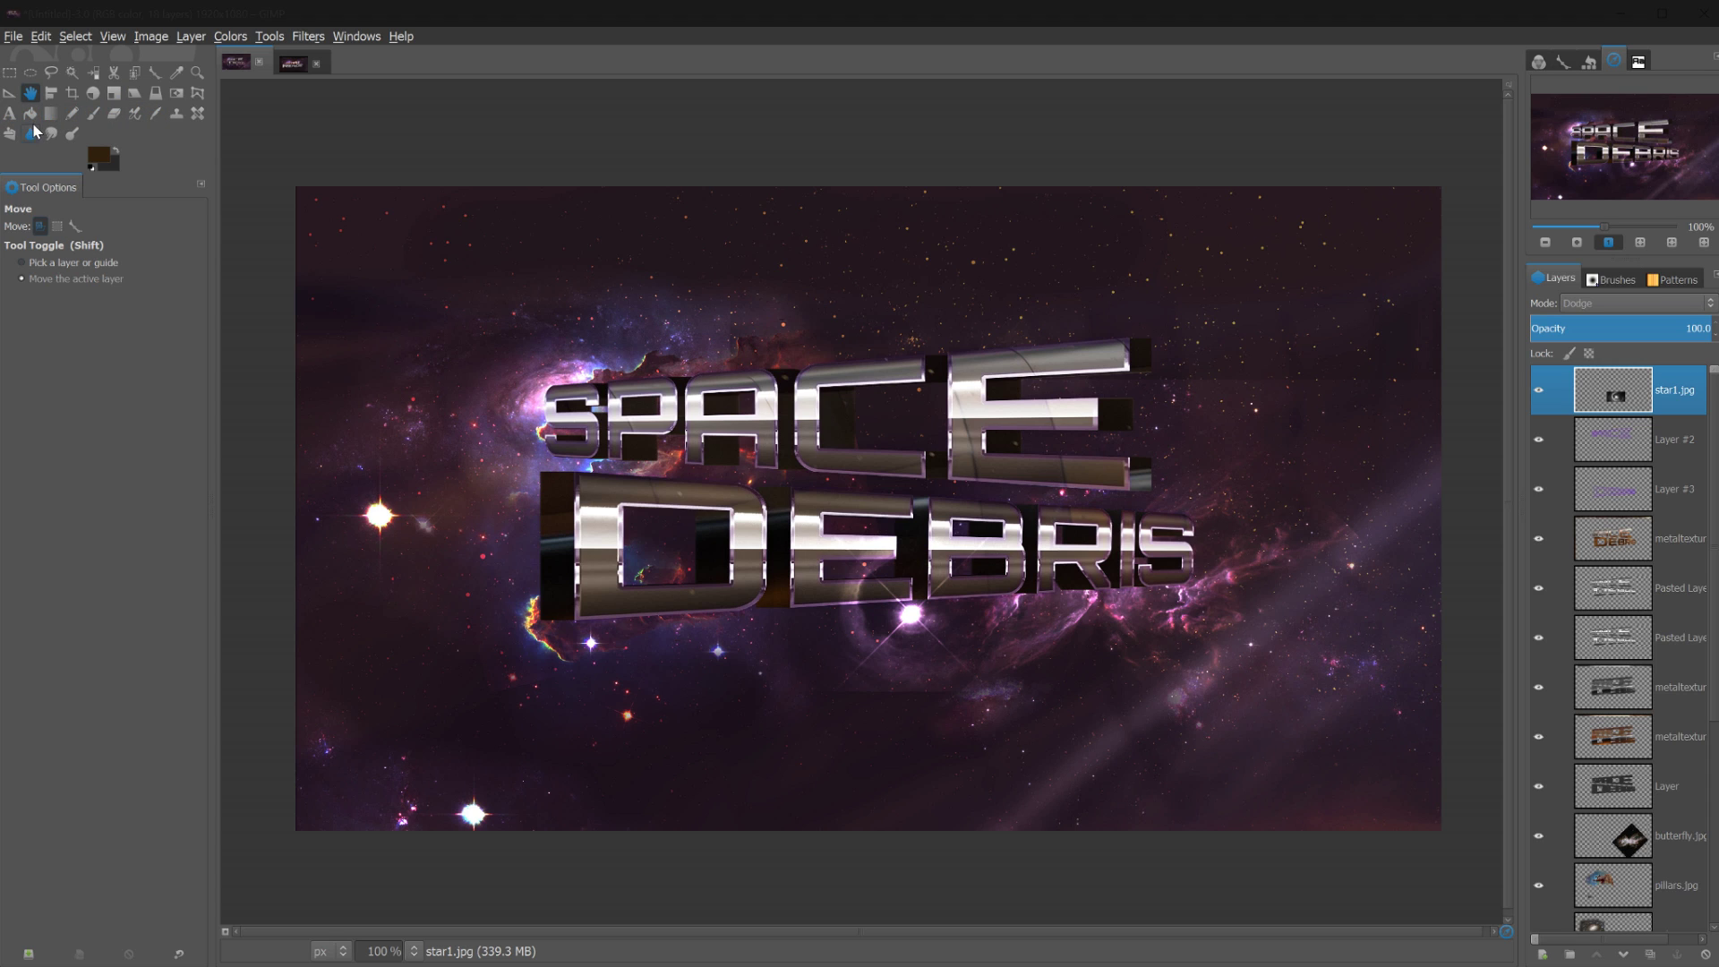
{"action": "left_click", "coordinate": [113, 113]}
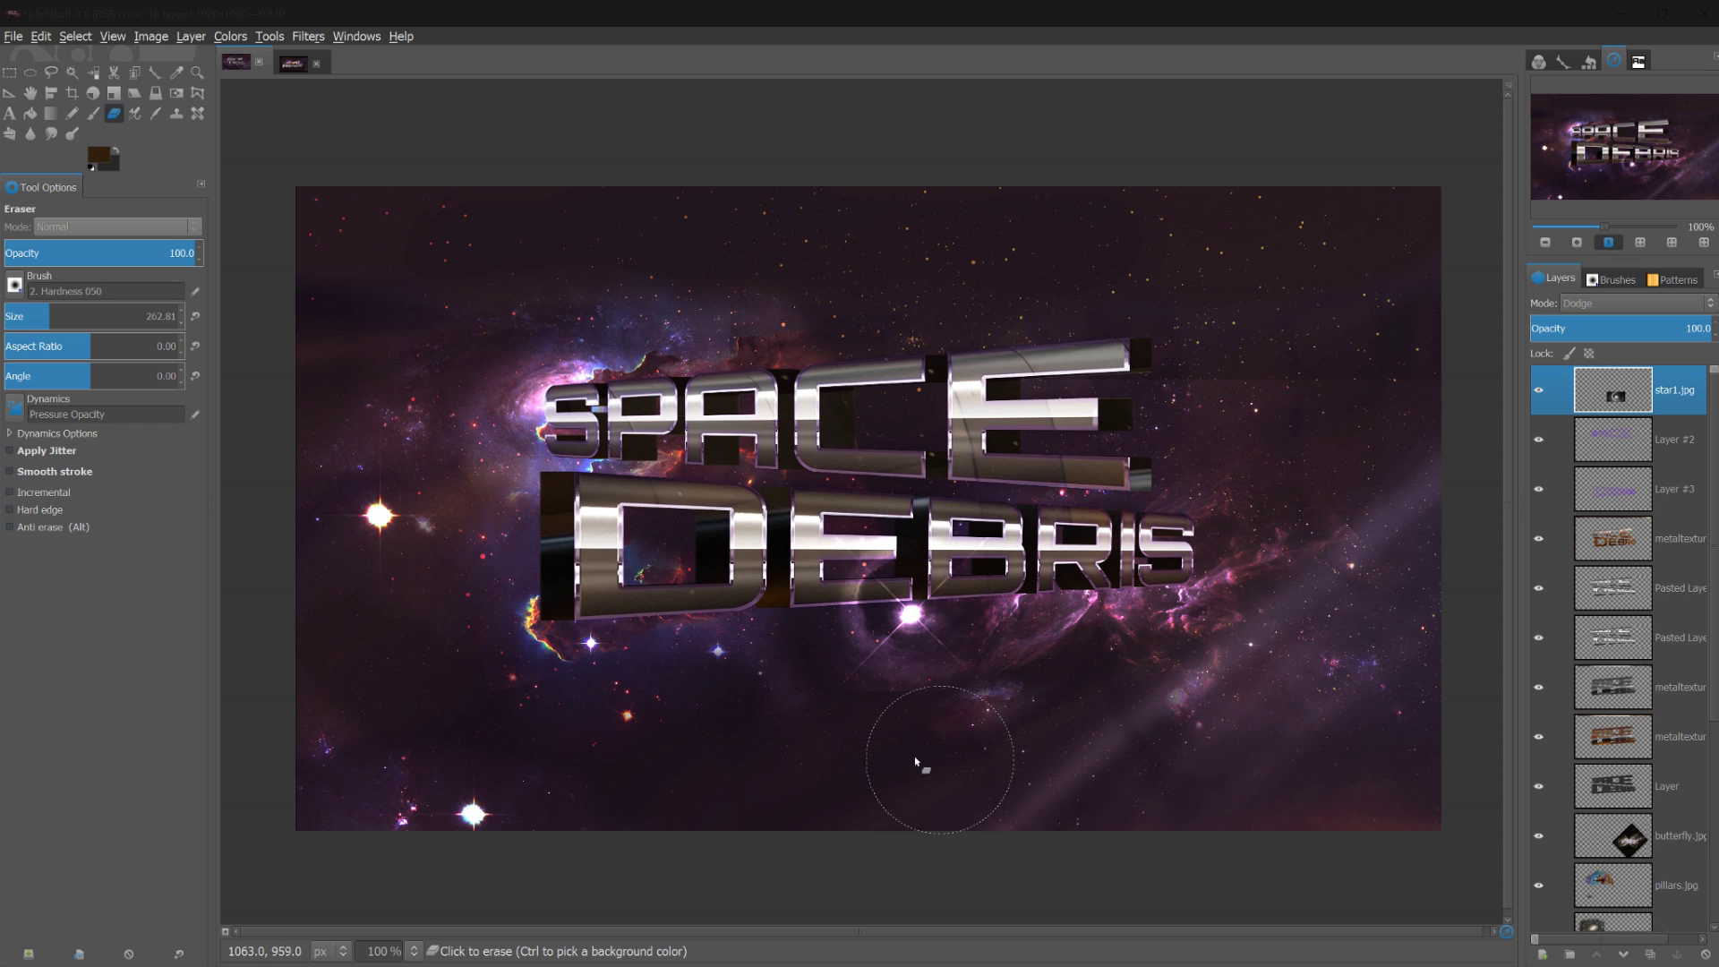
{"action": "left_click", "coordinate": [779, 671]}
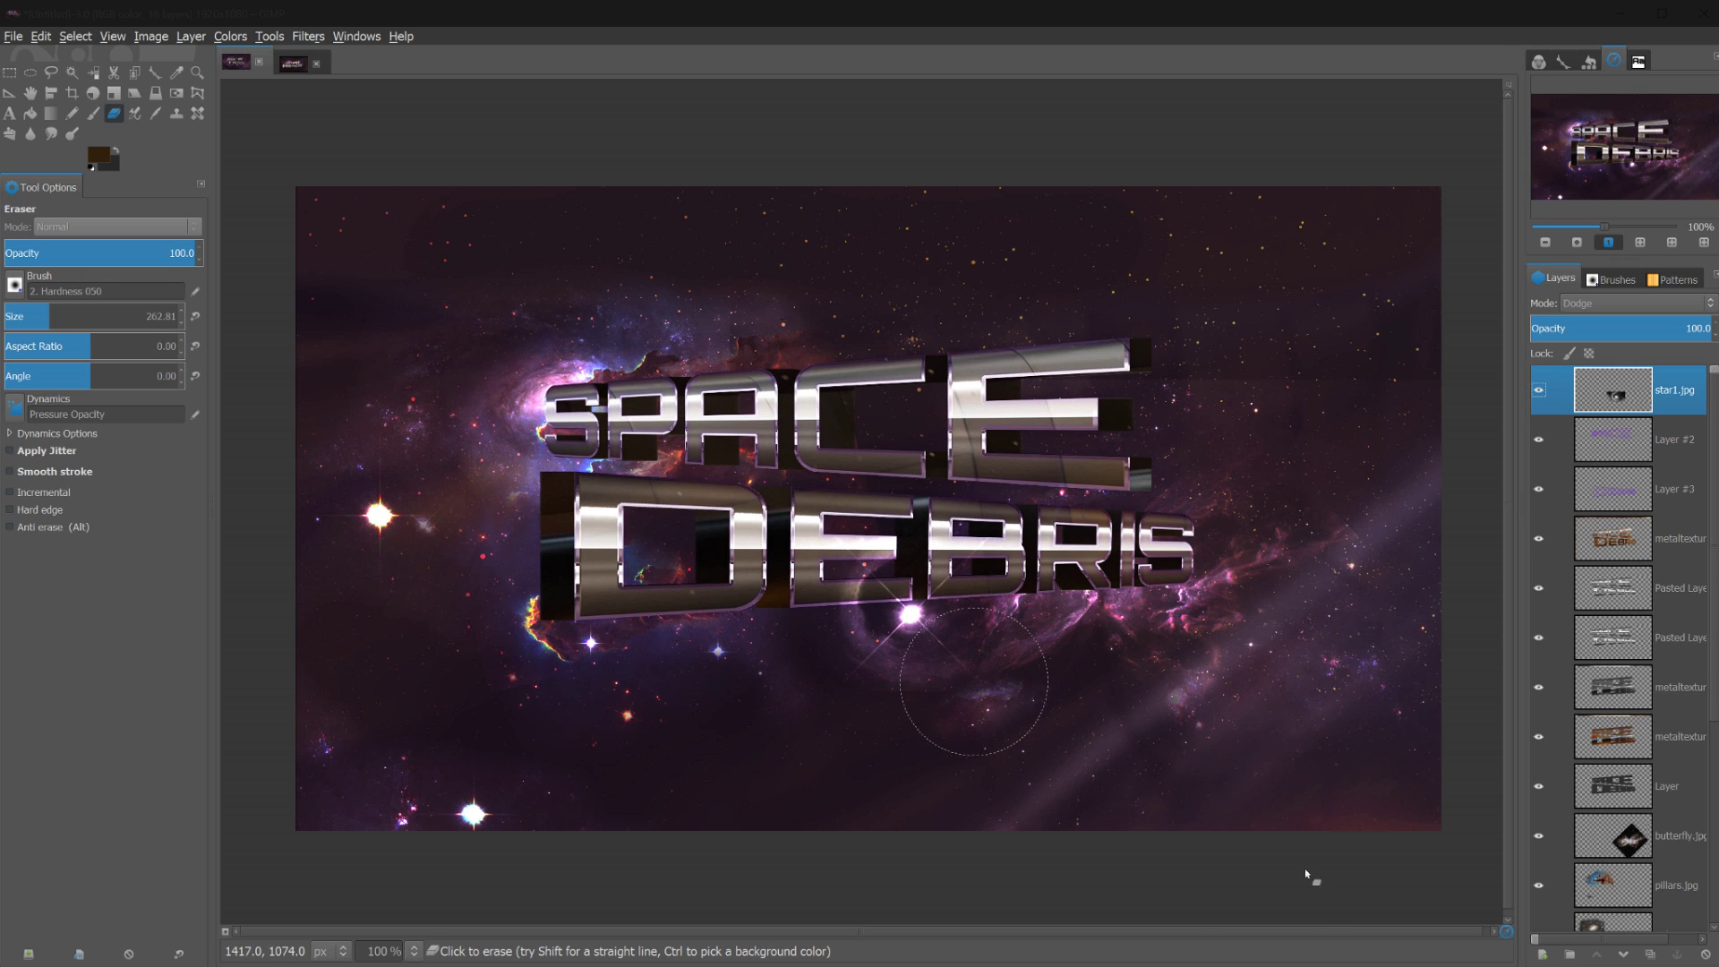
Create a new transparent 1920 by 1080 layer above star1.jpg and fill it with black
{"action": "left_click", "coordinate": [1542, 954]}
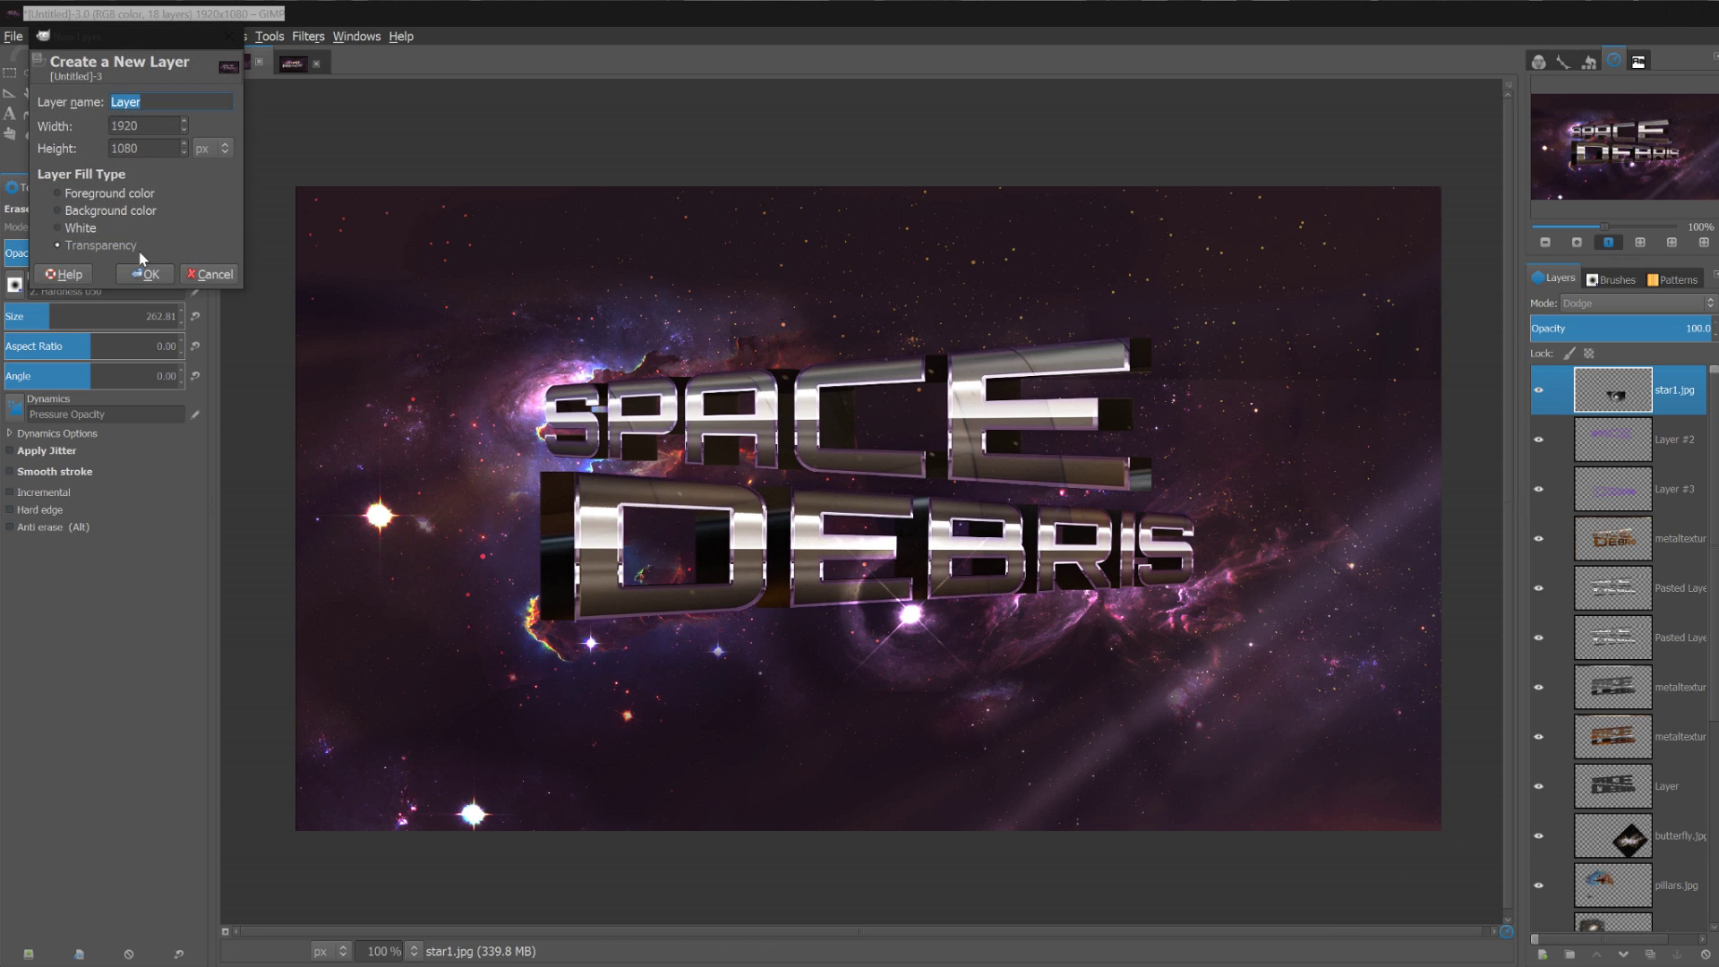
{"action": "left_click", "coordinate": [145, 274]}
{"action": "left_click", "coordinate": [29, 113]}
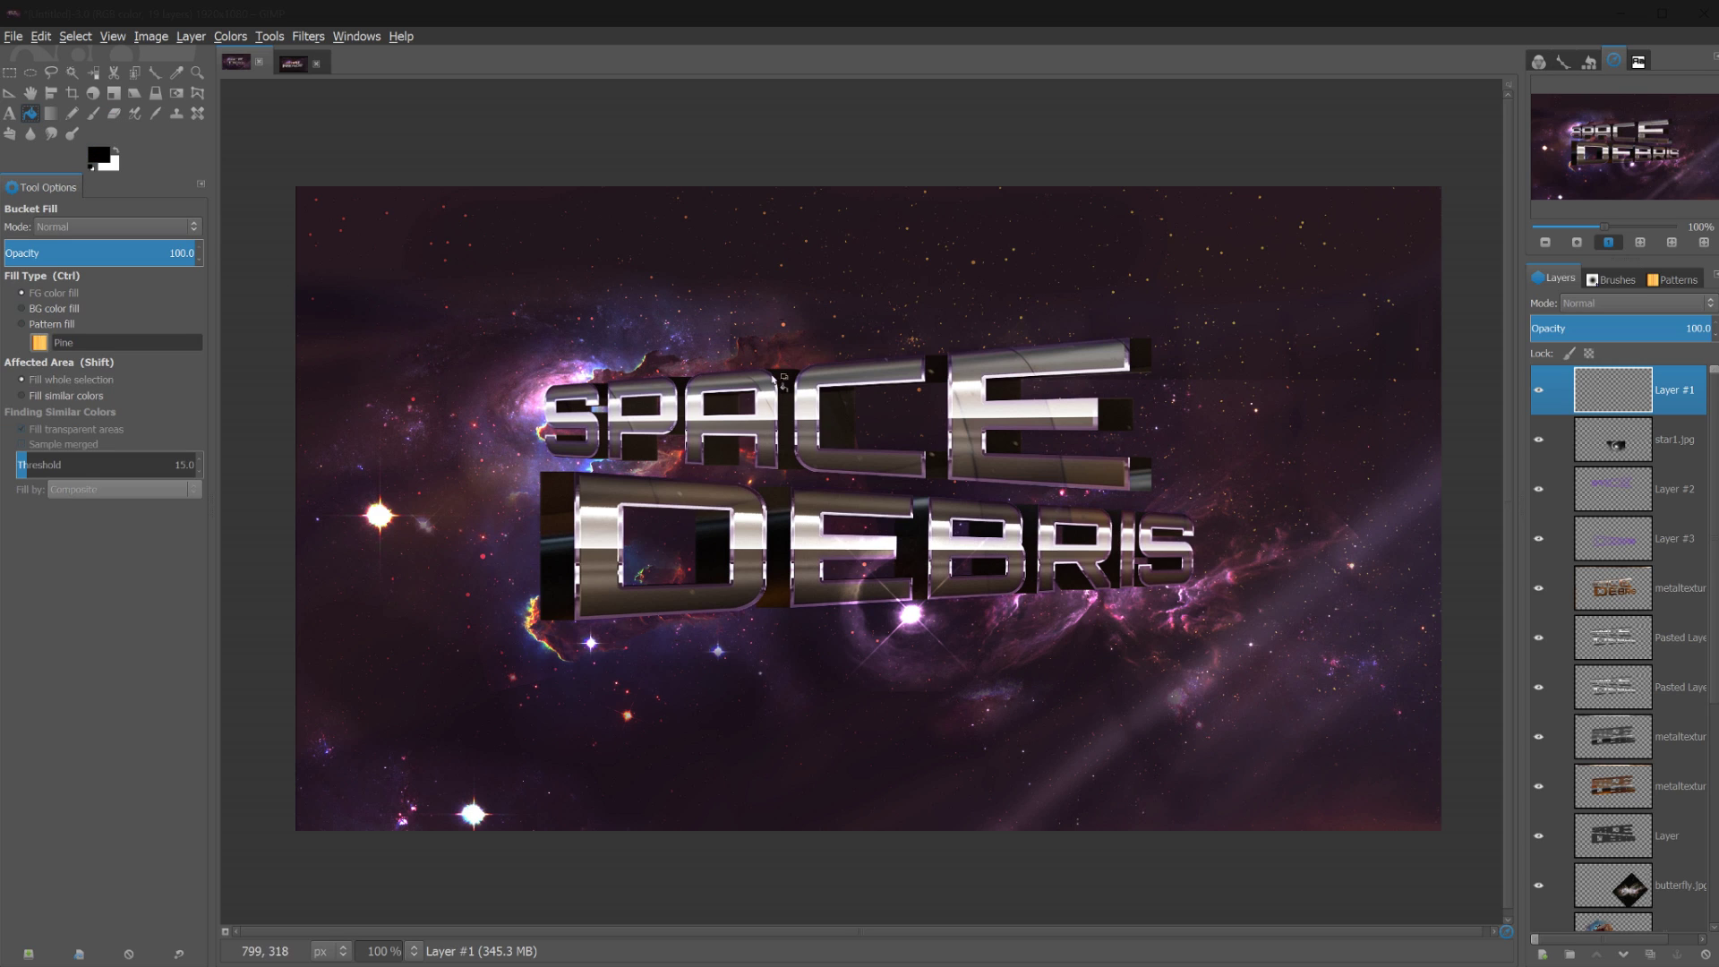
{"action": "left_click", "coordinate": [772, 315]}
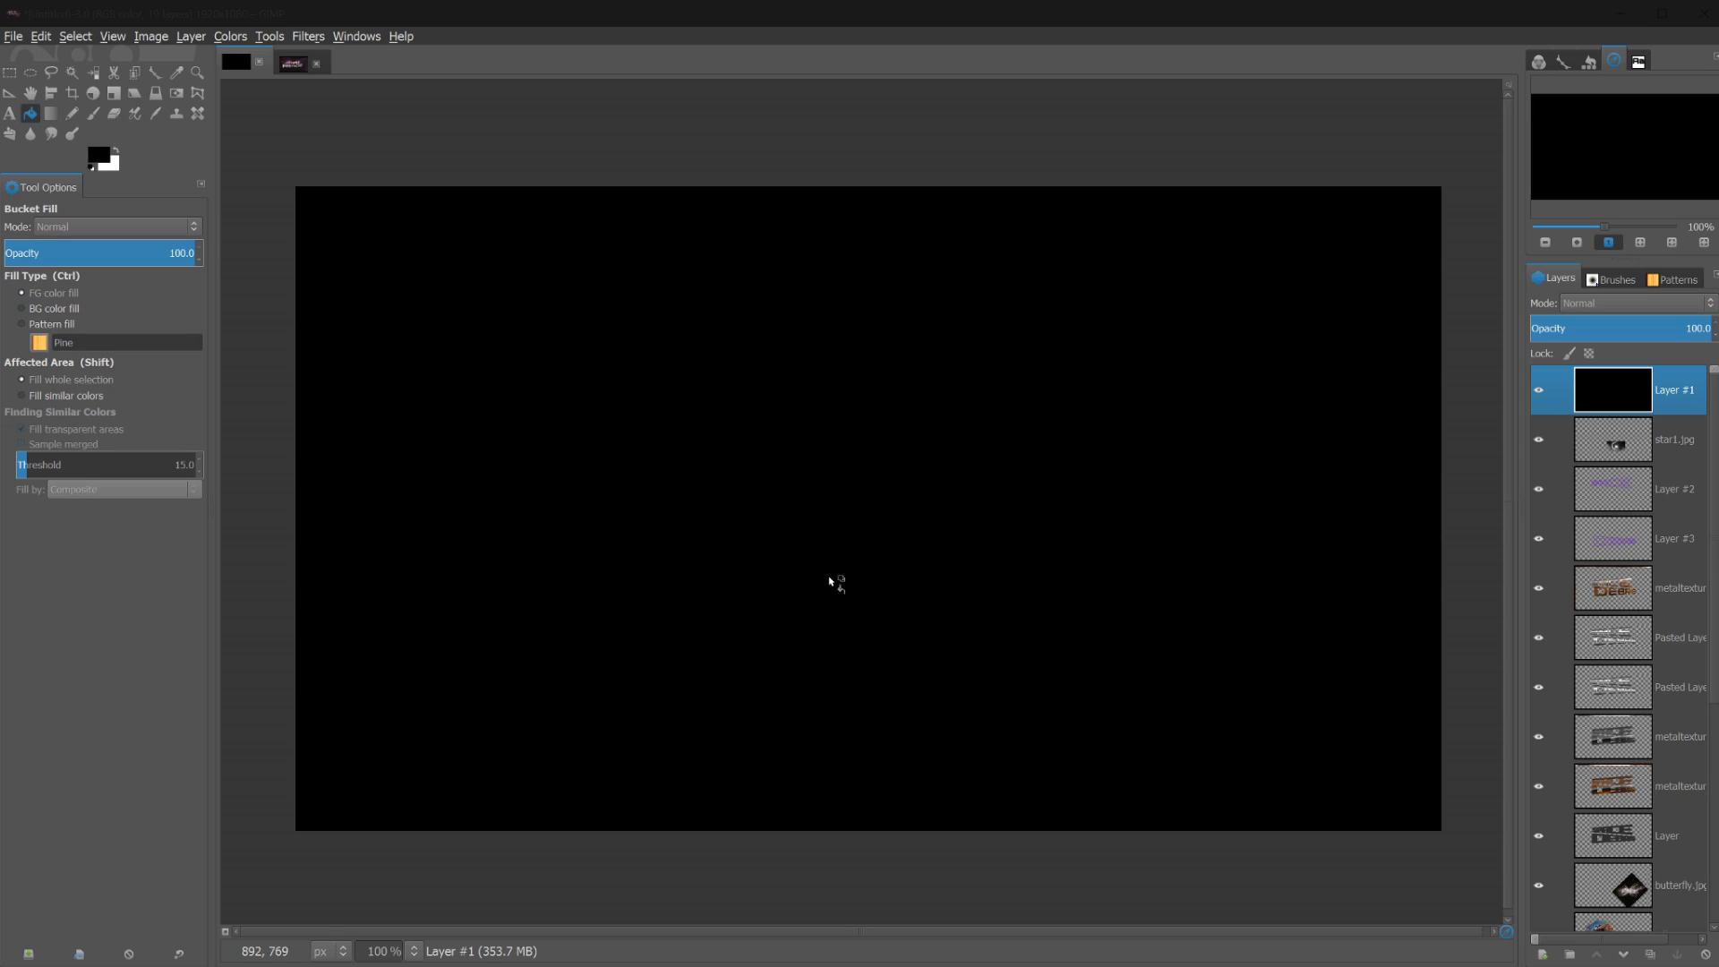
Render a Lens Flare on the black layer with its center at X 940, Y 578
{"action": "left_click", "coordinate": [306, 37]}
{"action": "mouse_move", "coordinate": [383, 184]}
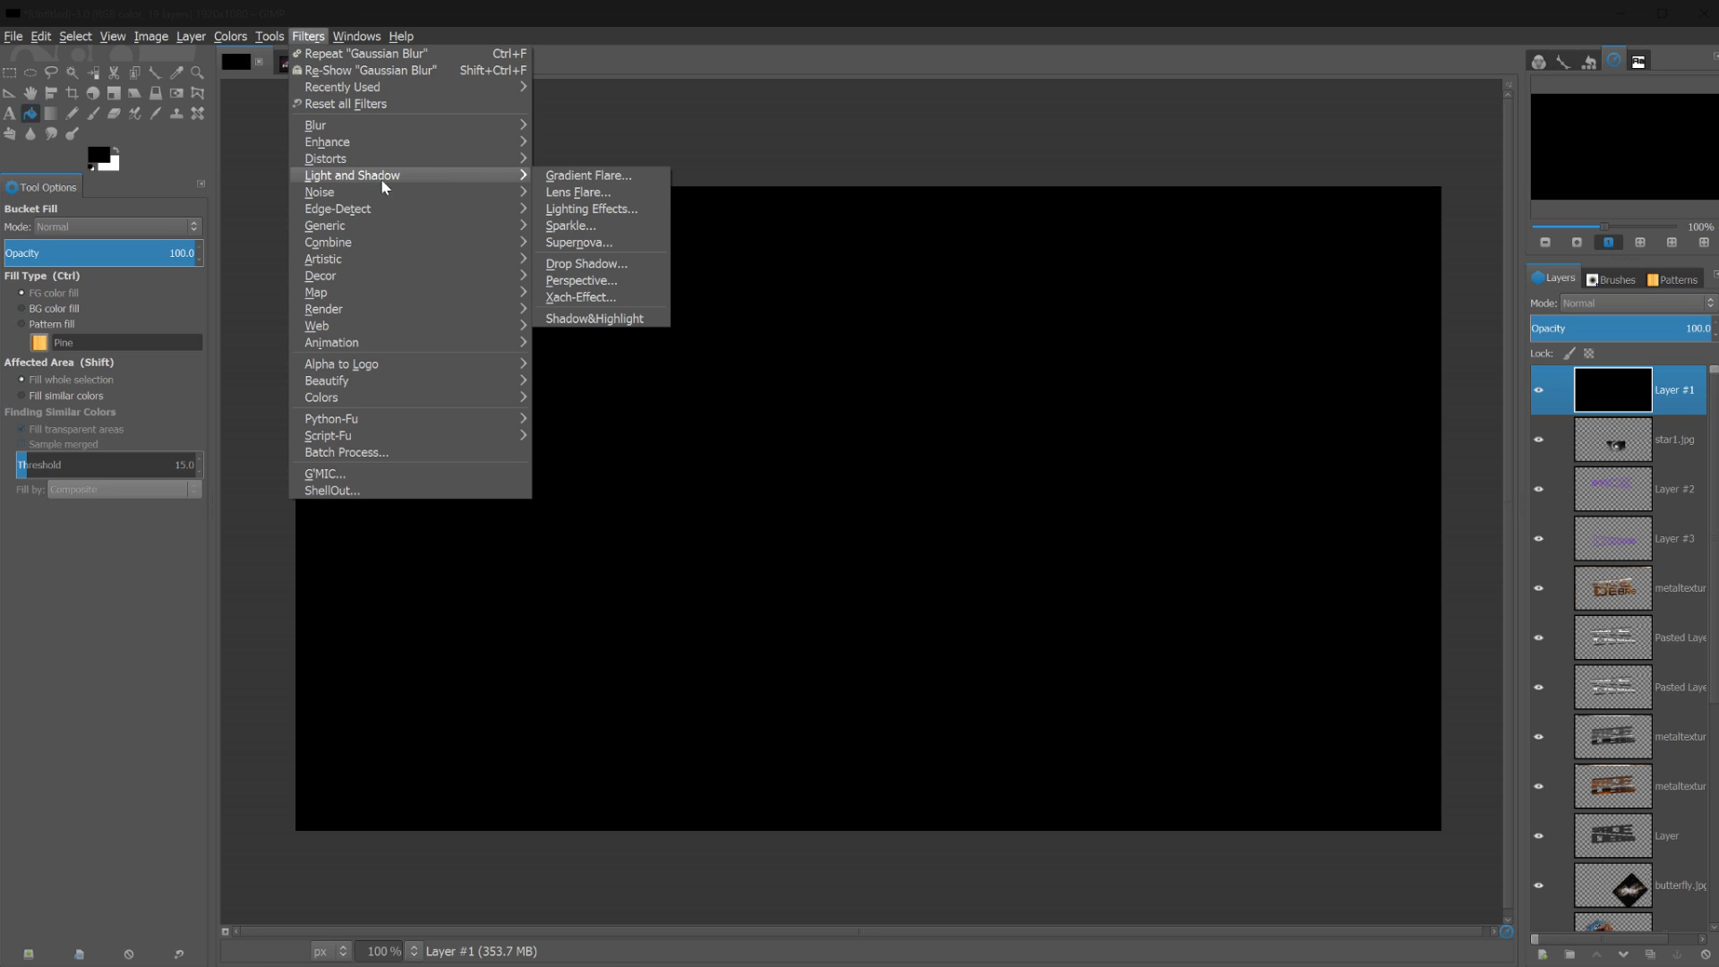
{"action": "left_click", "coordinate": [584, 192]}
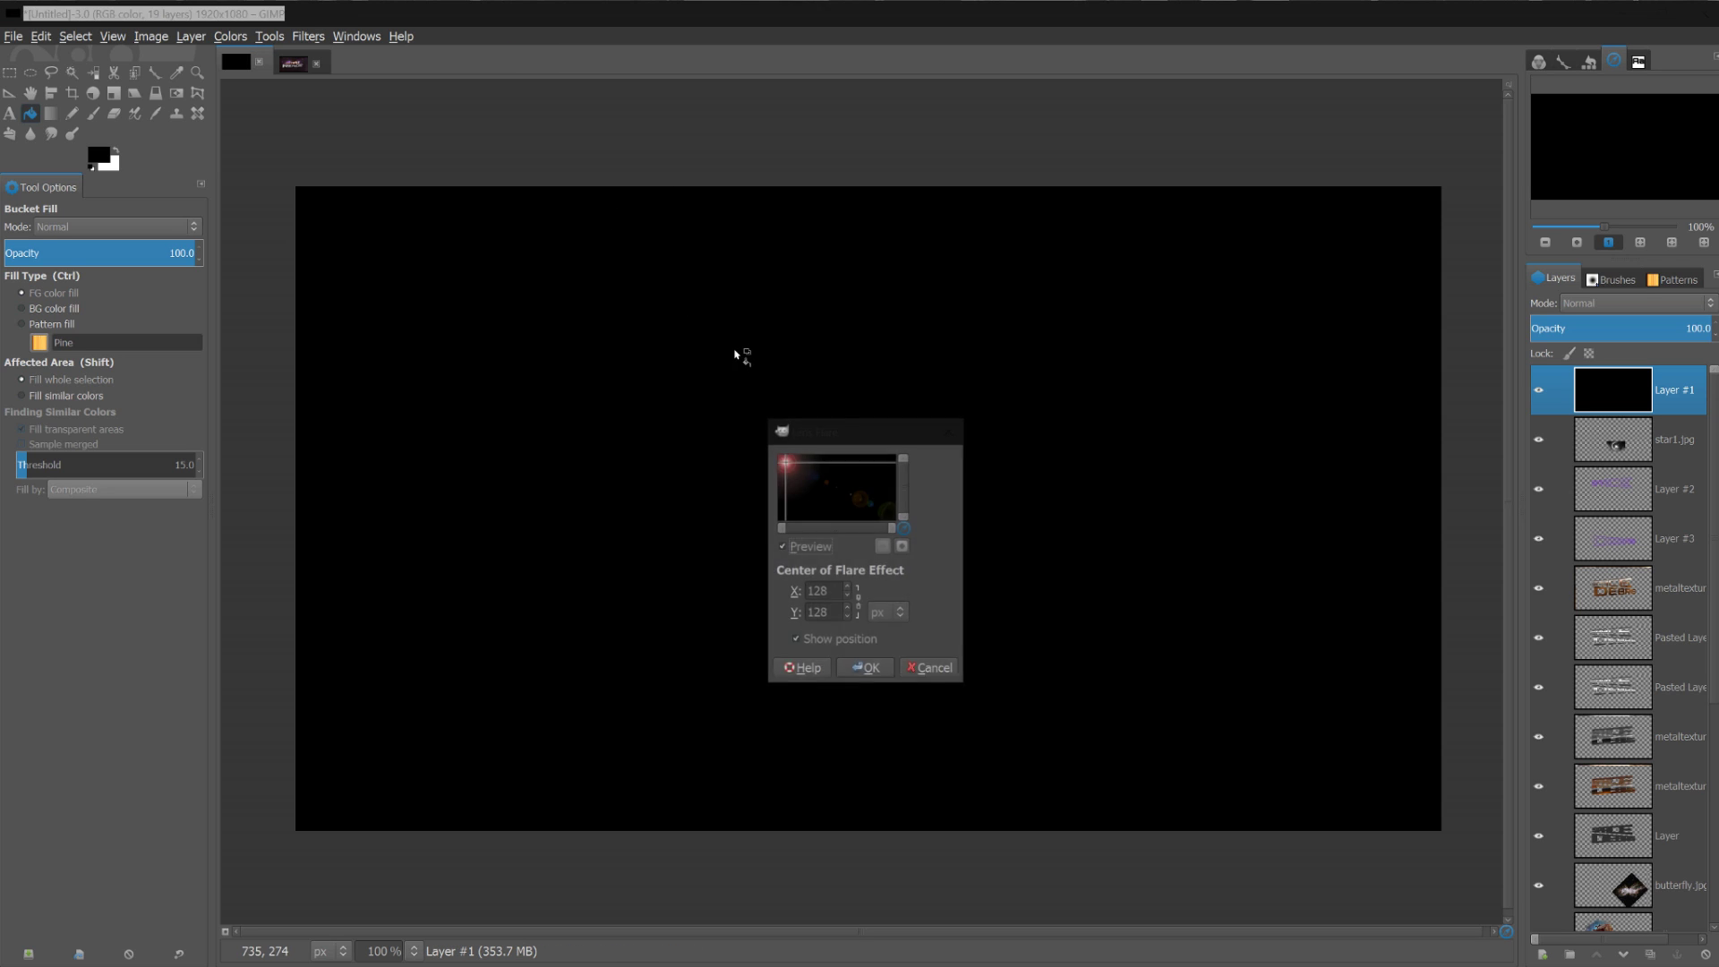
{"action": "left_click", "coordinate": [838, 487]}
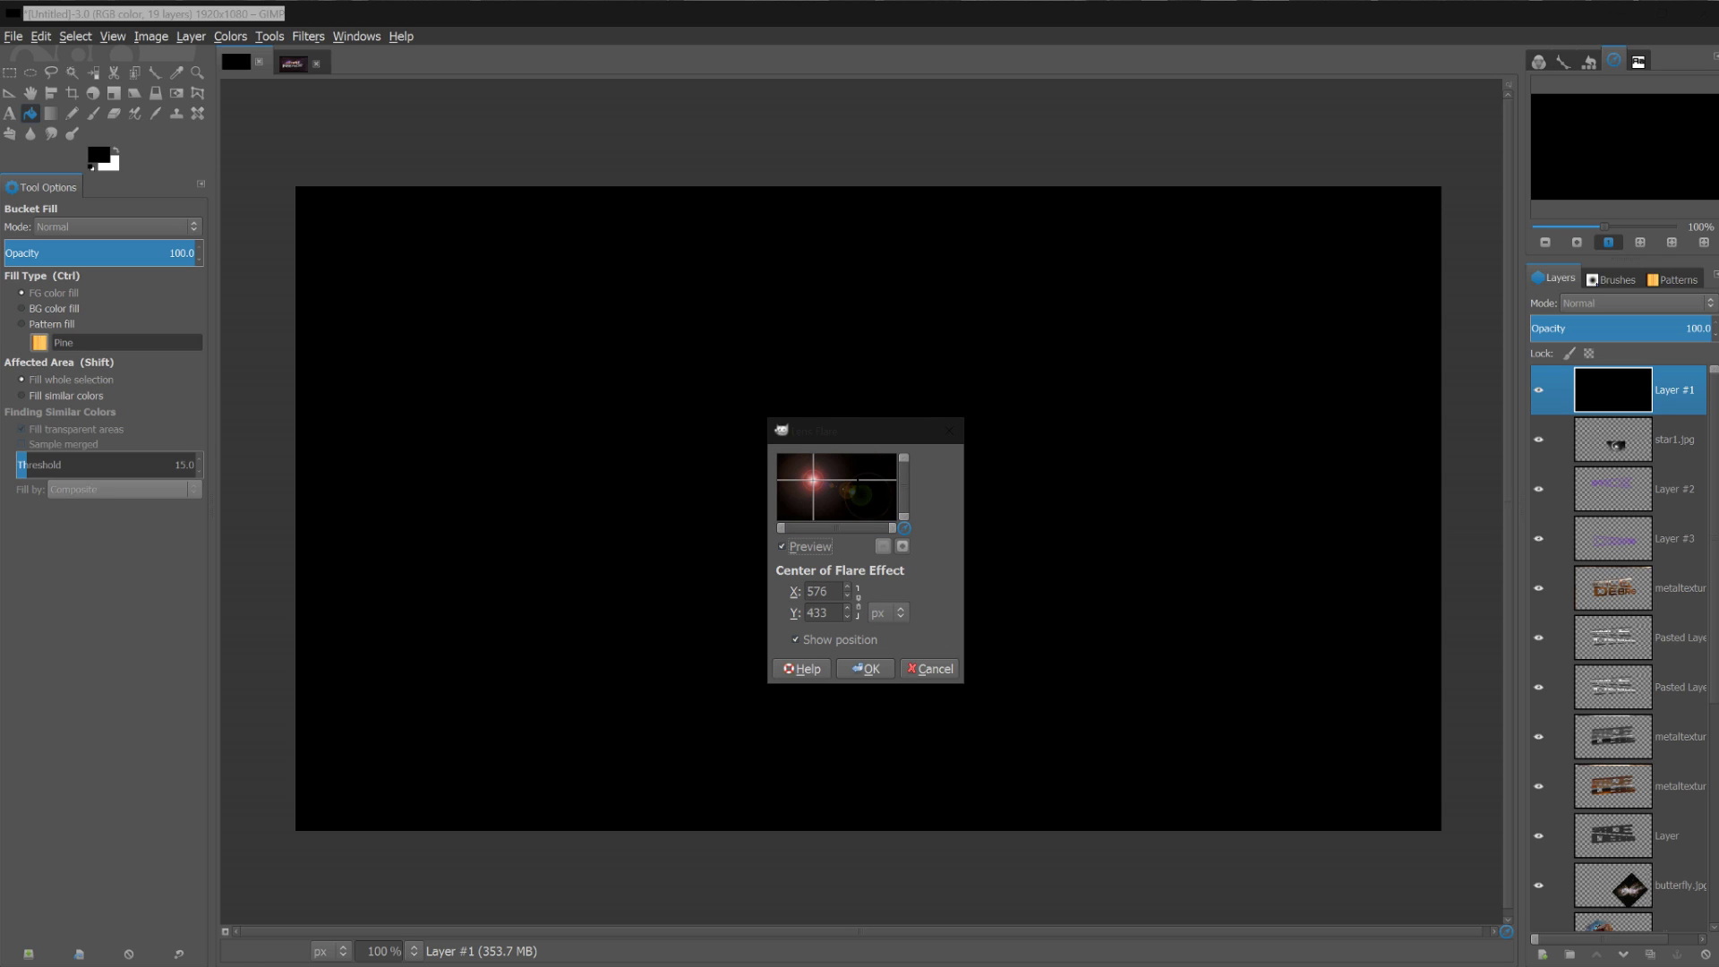
{"action": "left_click", "coordinate": [833, 488]}
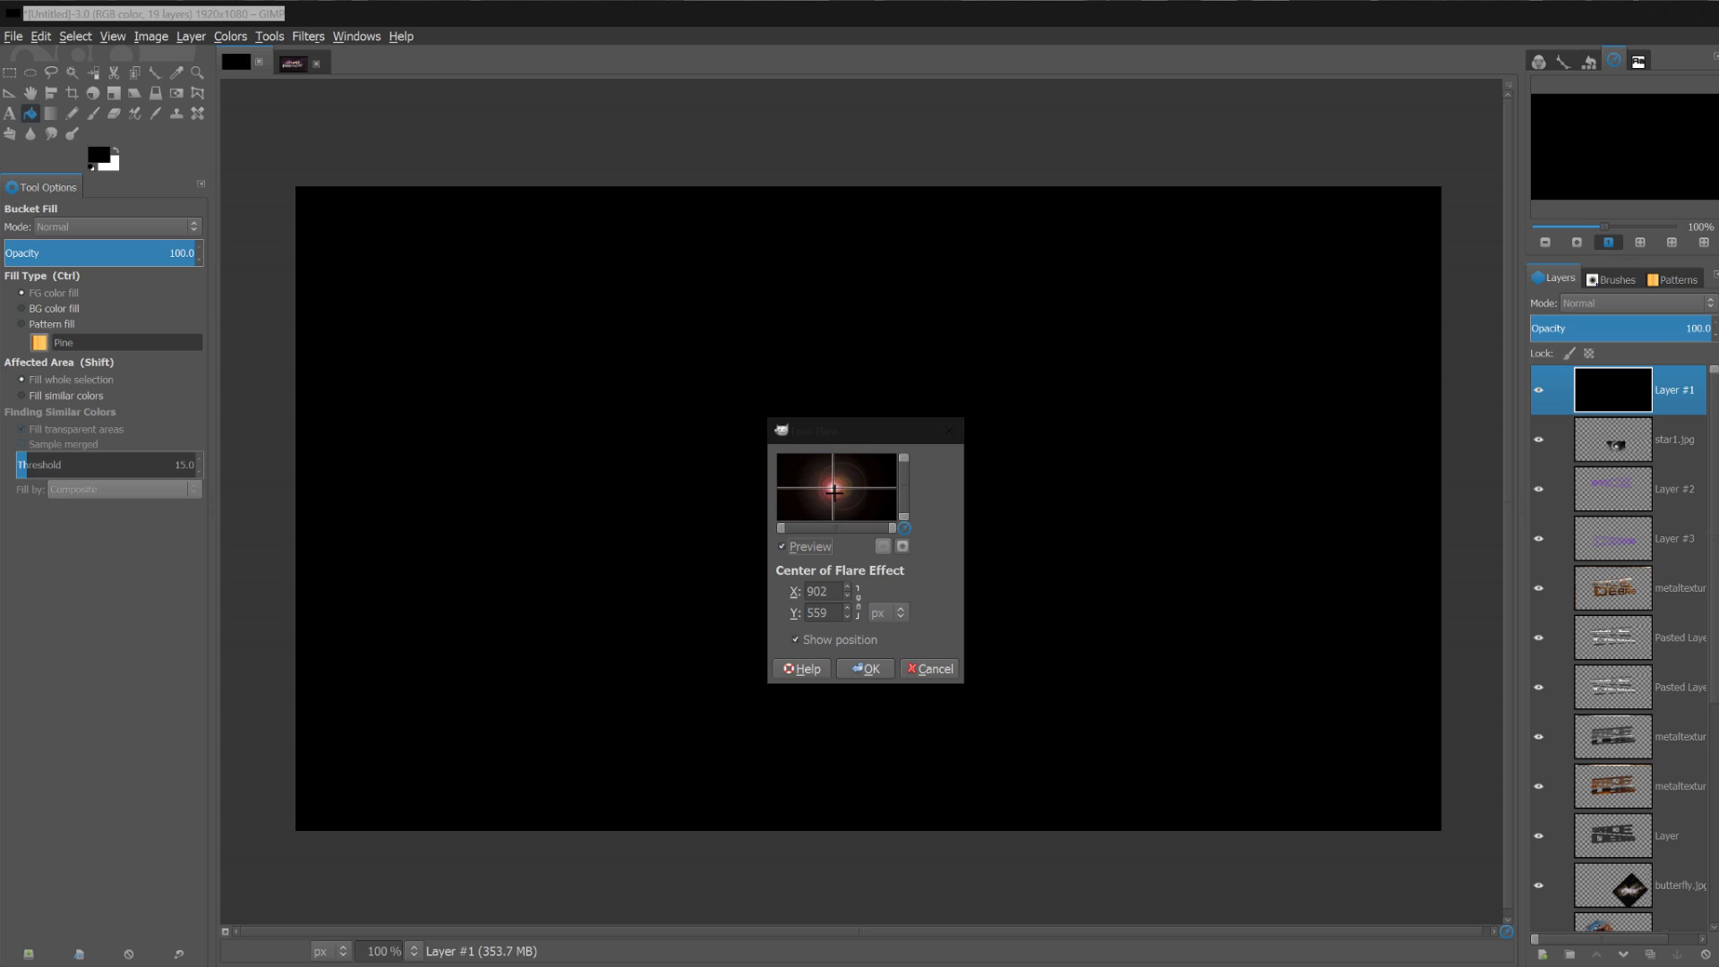
{"action": "left_click", "coordinate": [836, 488]}
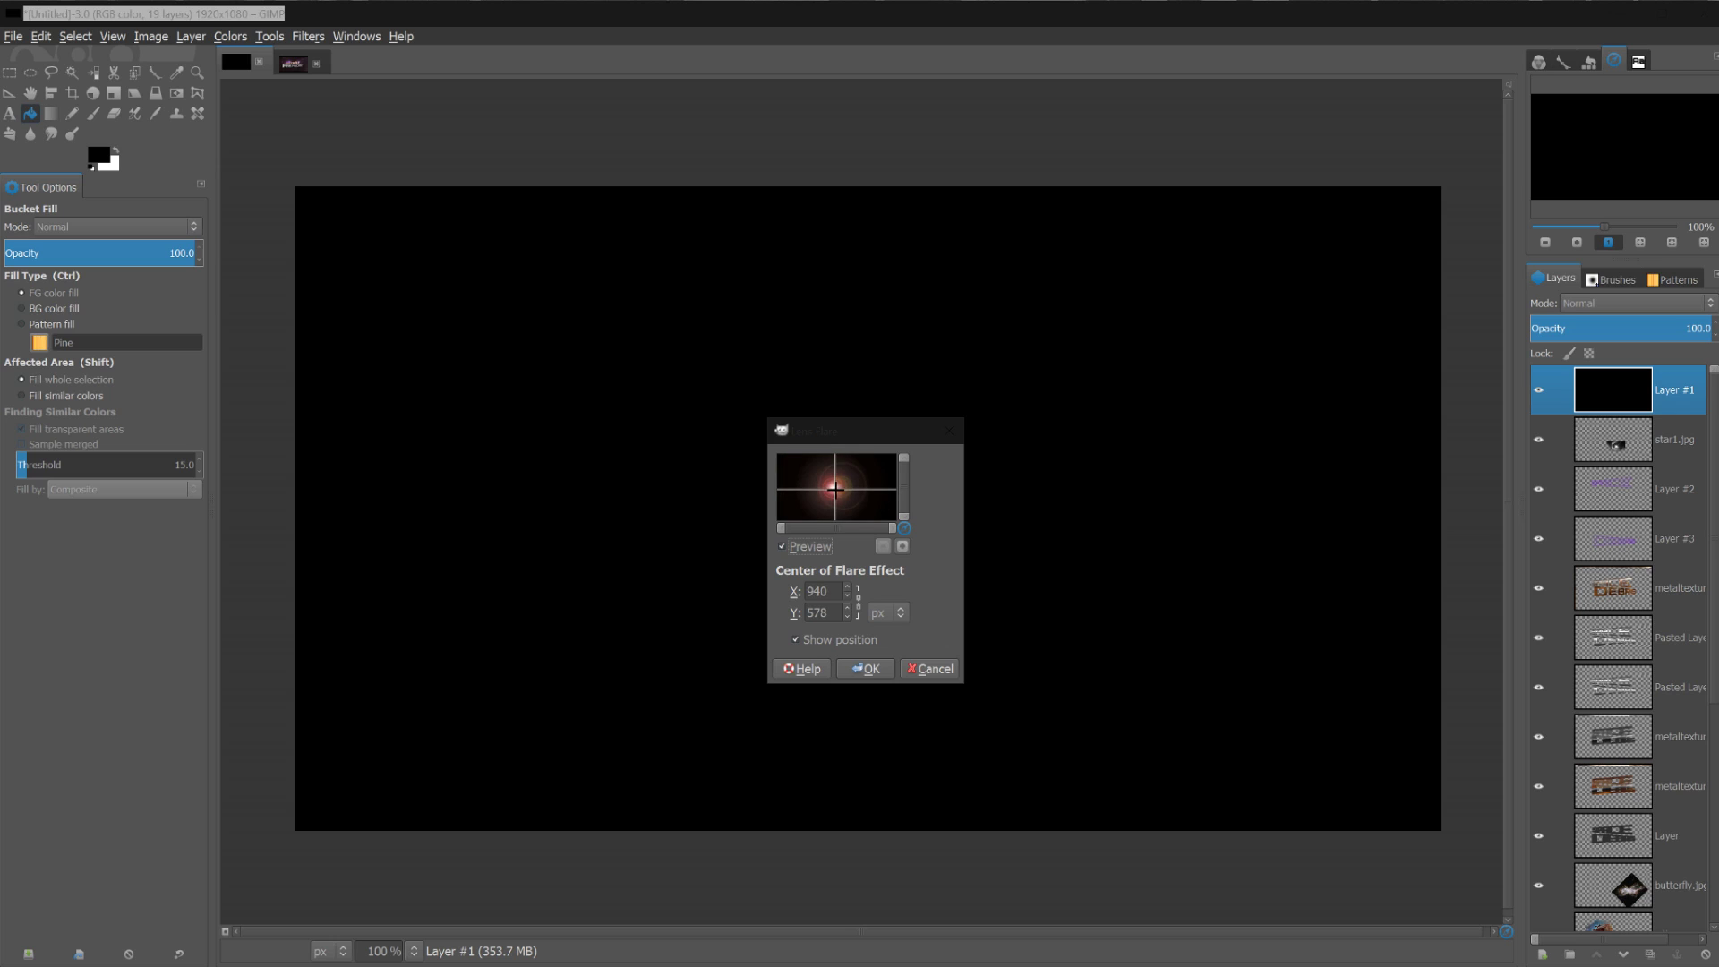
{"action": "left_click", "coordinate": [865, 669]}
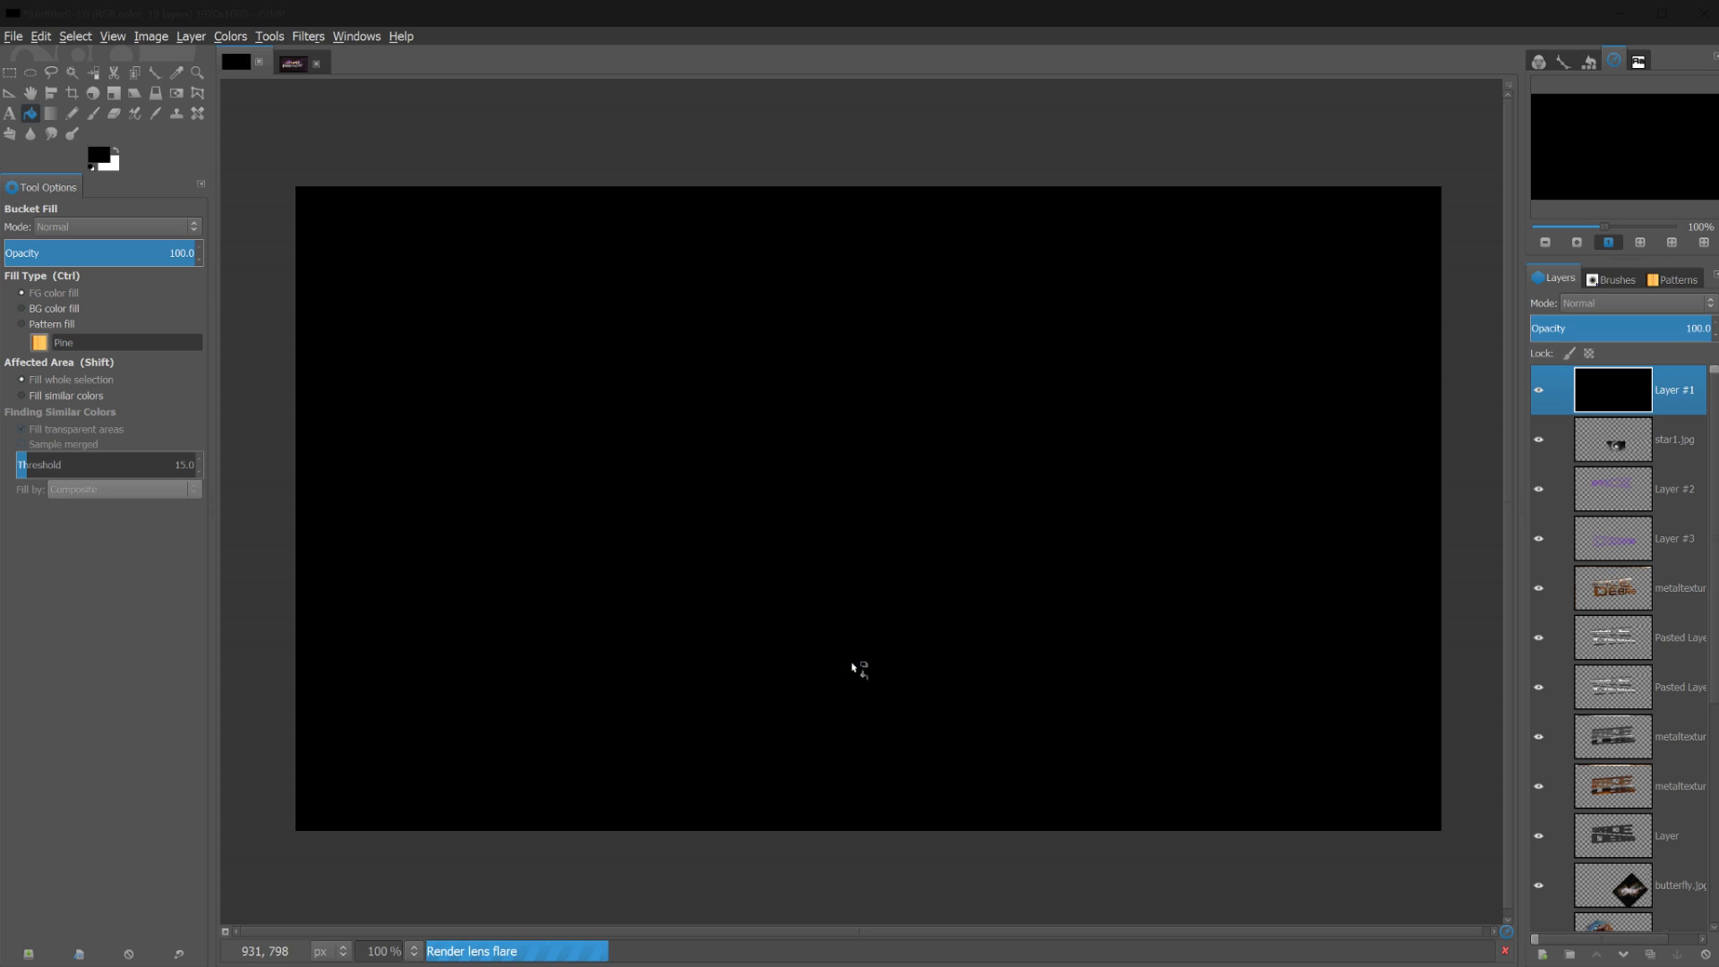
Set the lens flare layer's mode to Dodge and scale it vertically into a thin horizontal streak near the canvas bottom
{"action": "left_click", "coordinate": [1603, 304]}
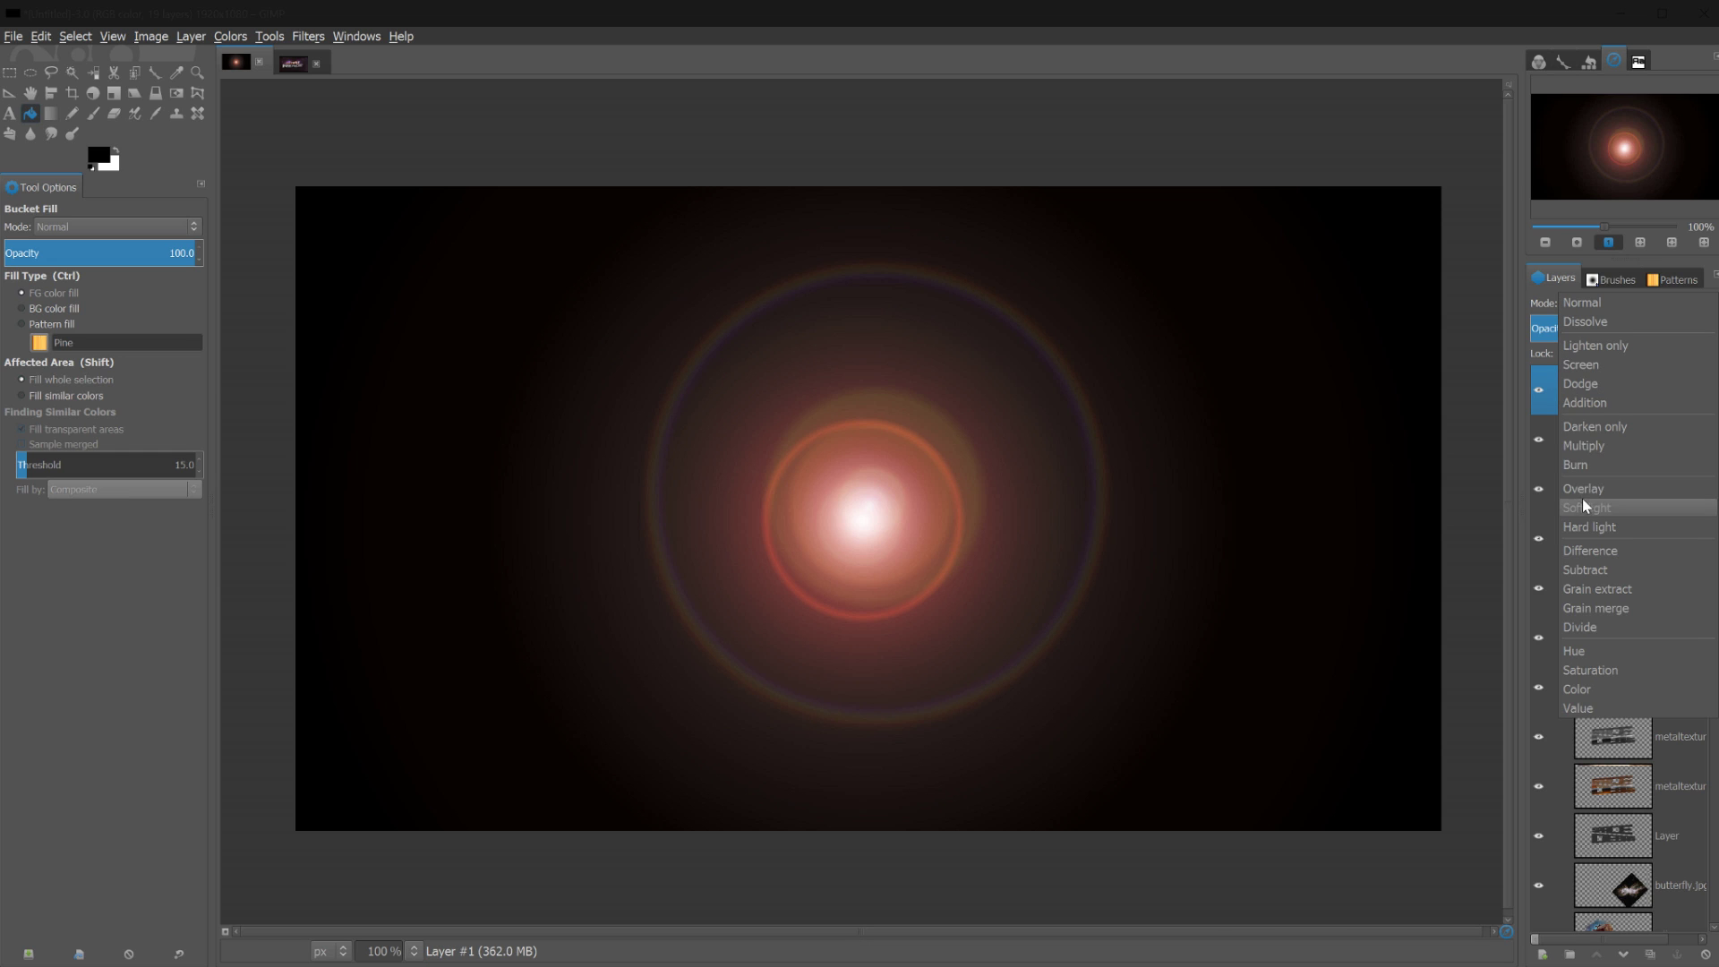
{"action": "left_click", "coordinate": [1587, 381]}
{"action": "key", "text": "shift+s"}
{"action": "left_click", "coordinate": [896, 430]}
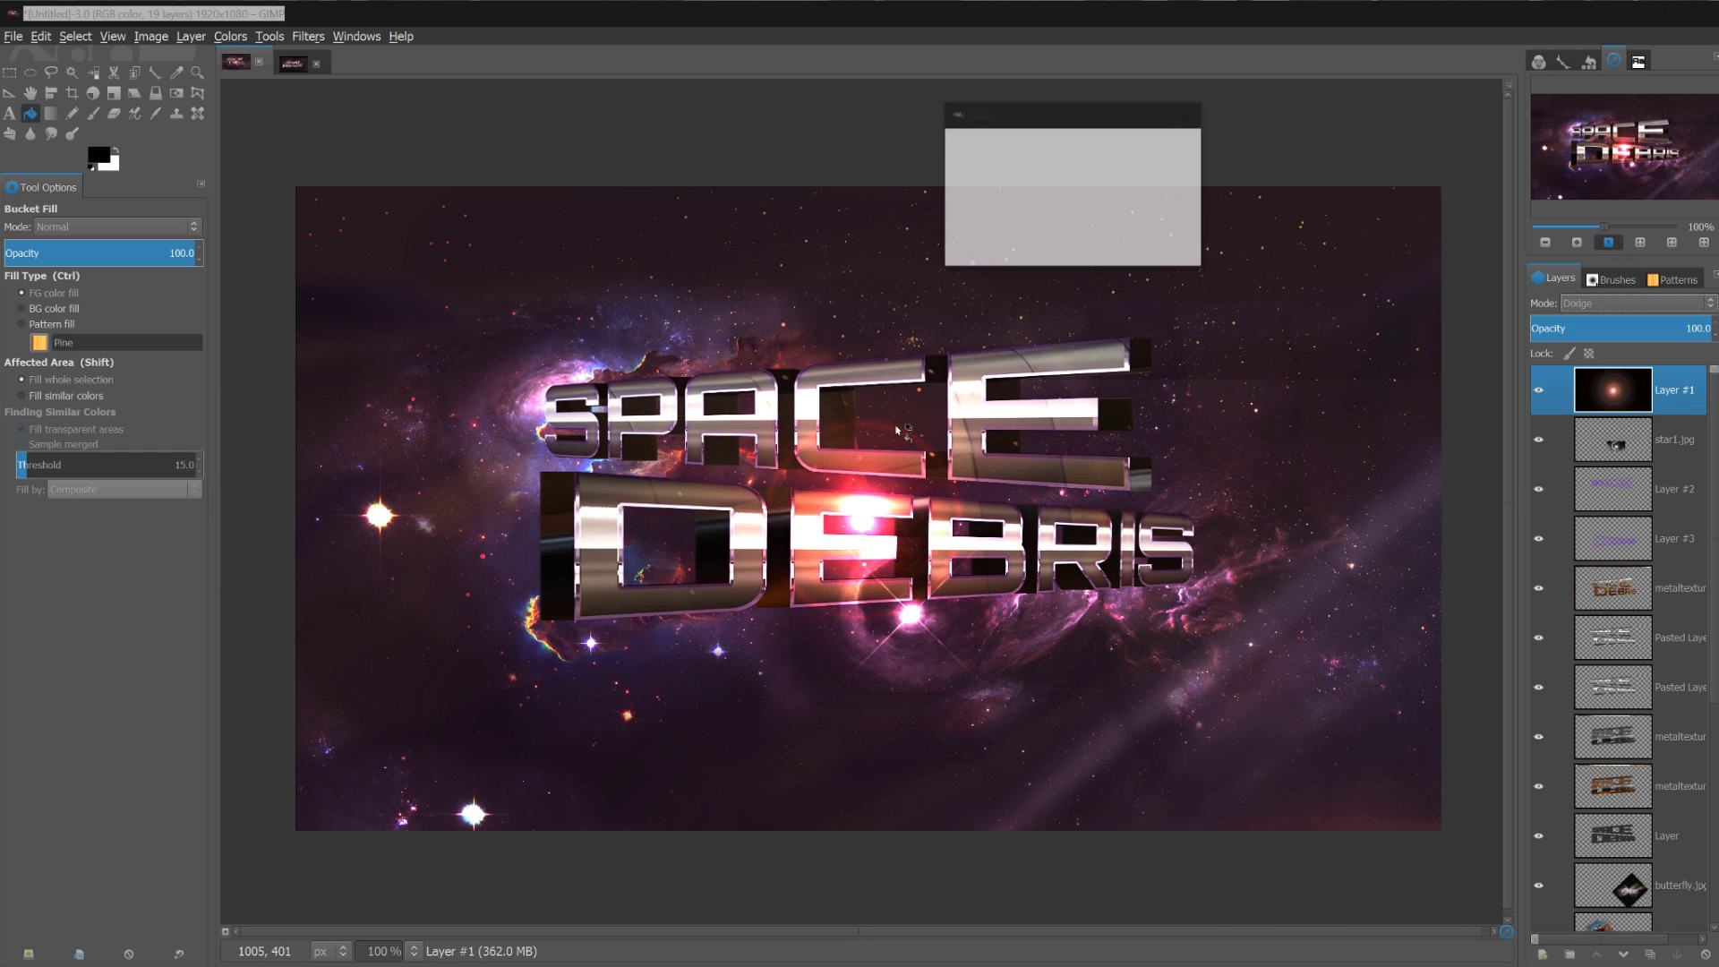
{"action": "left_click_drag", "start_coordinate": [854, 594], "coordinate": [872, 806]}
{"action": "key", "text": "Return"}
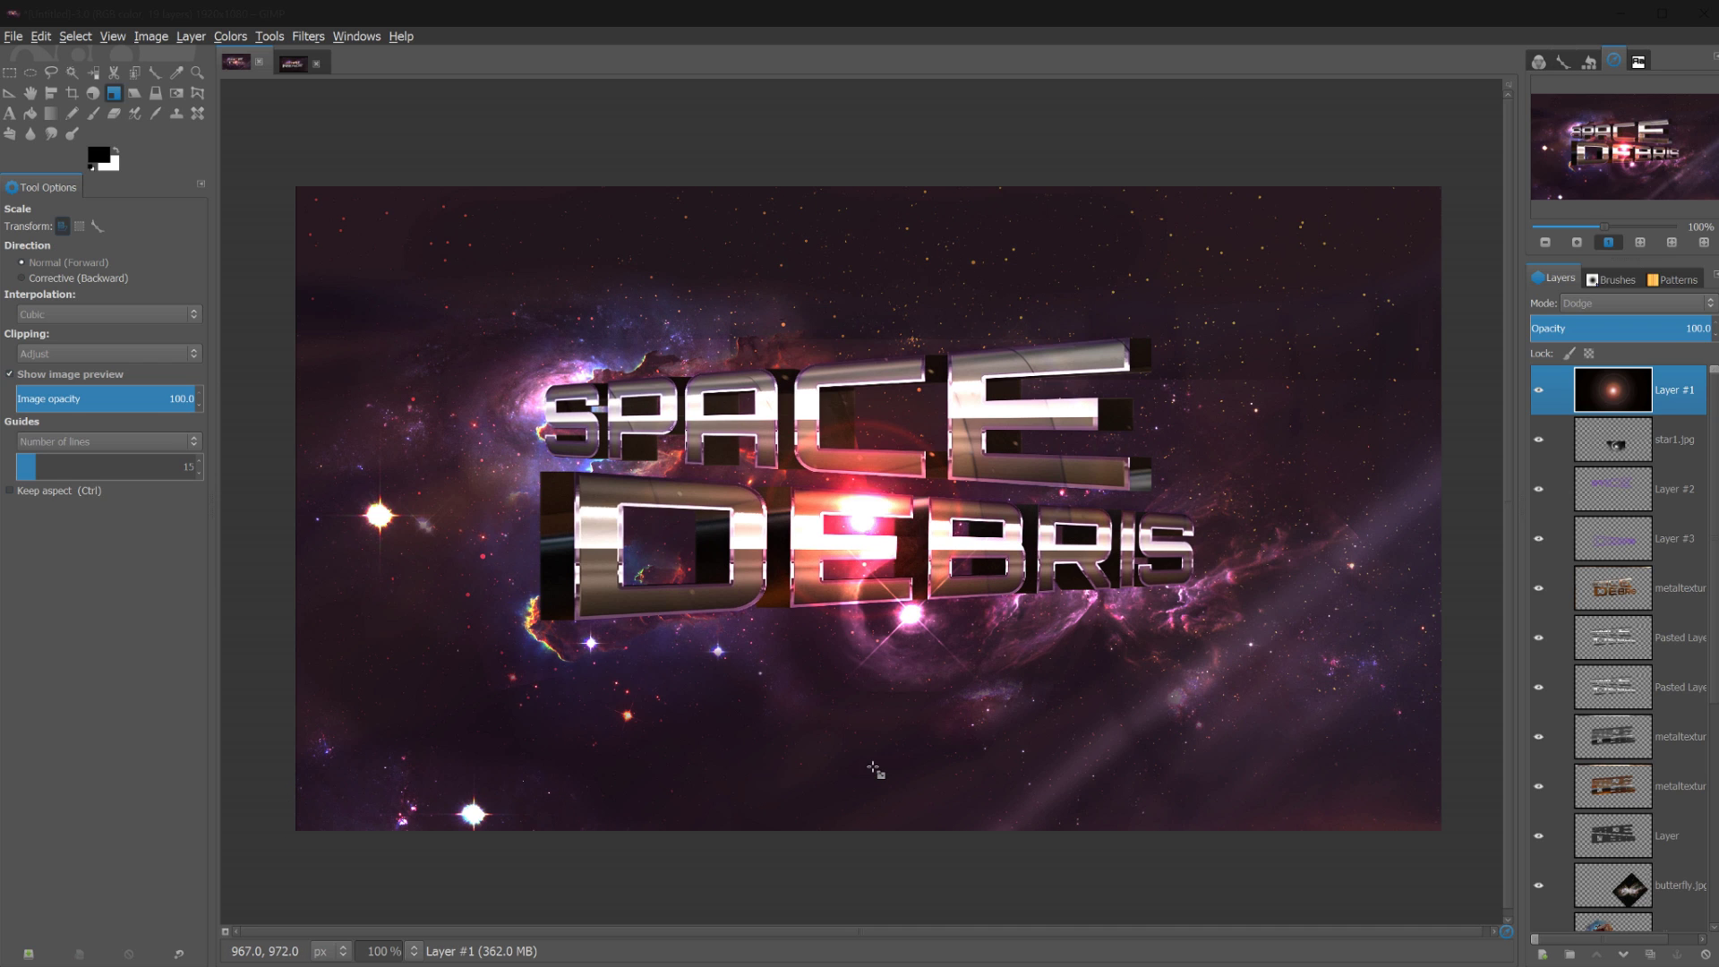
Move the flare streak up to just beneath the star under DEBRIS and erase part of it to the left of the glow
{"action": "key", "text": "m"}
{"action": "mouse_move", "coordinate": [898, 786]}
{"action": "left_mouse_down"}
{"action": "mouse_move", "coordinate": [898, 582]}
{"action": "mouse_move", "coordinate": [897, 613]}
{"action": "left_mouse_up"}
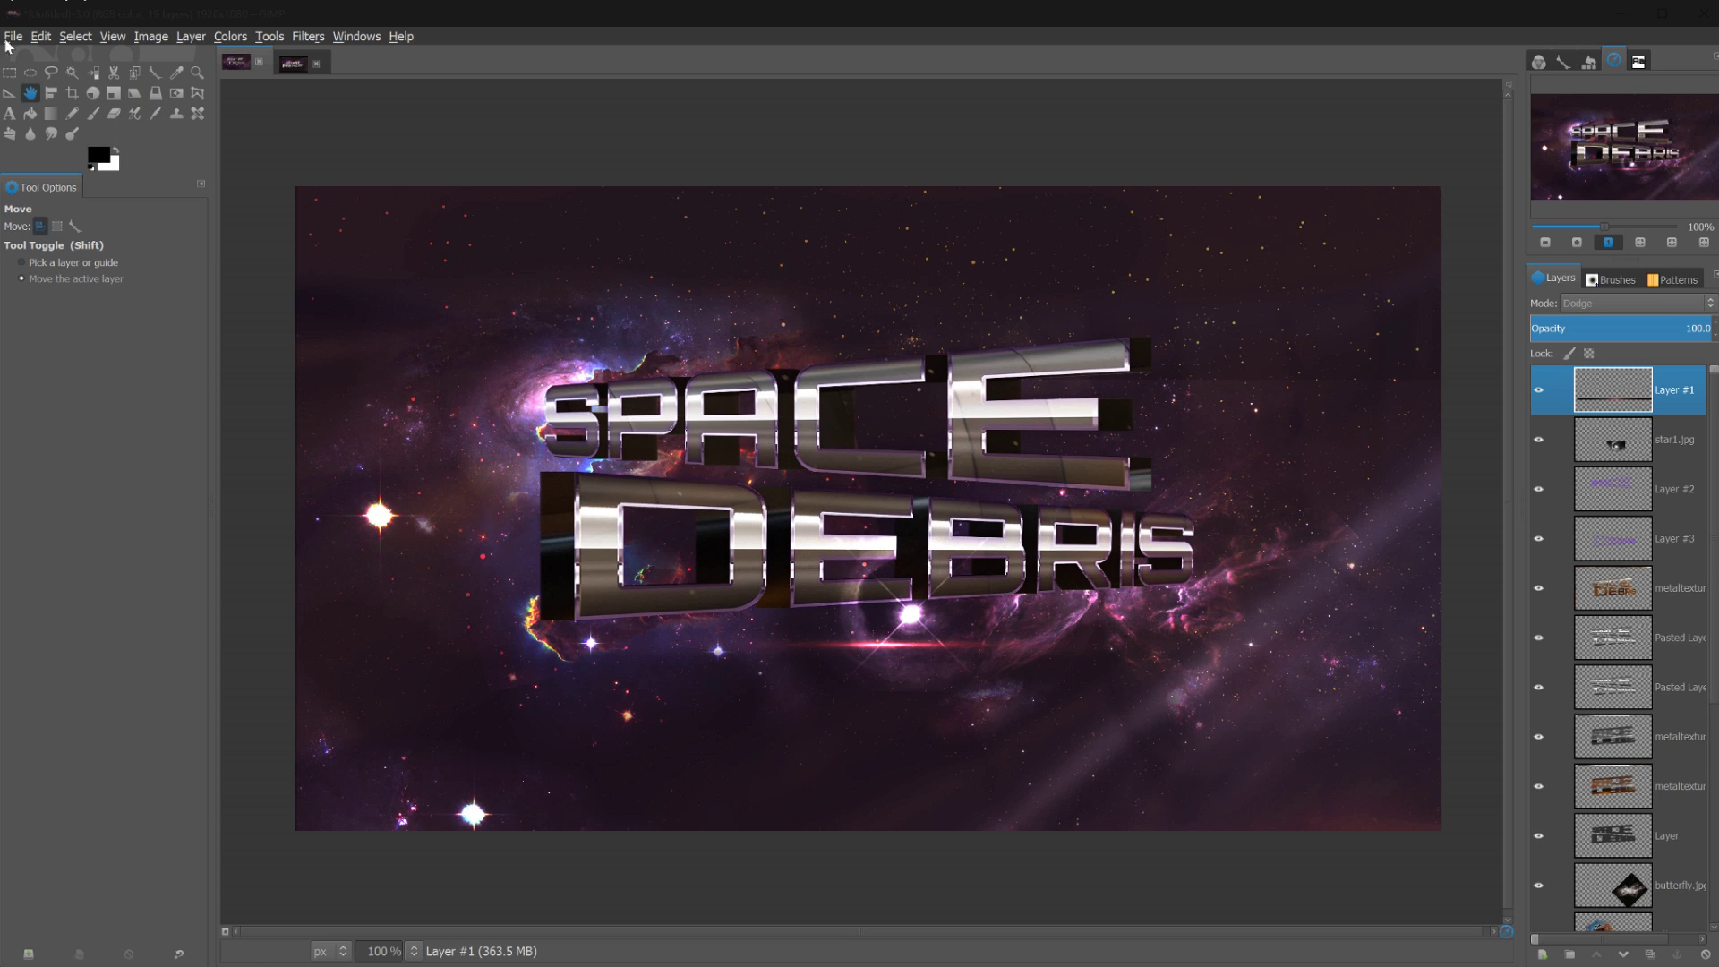
{"action": "key", "text": "shift+e"}
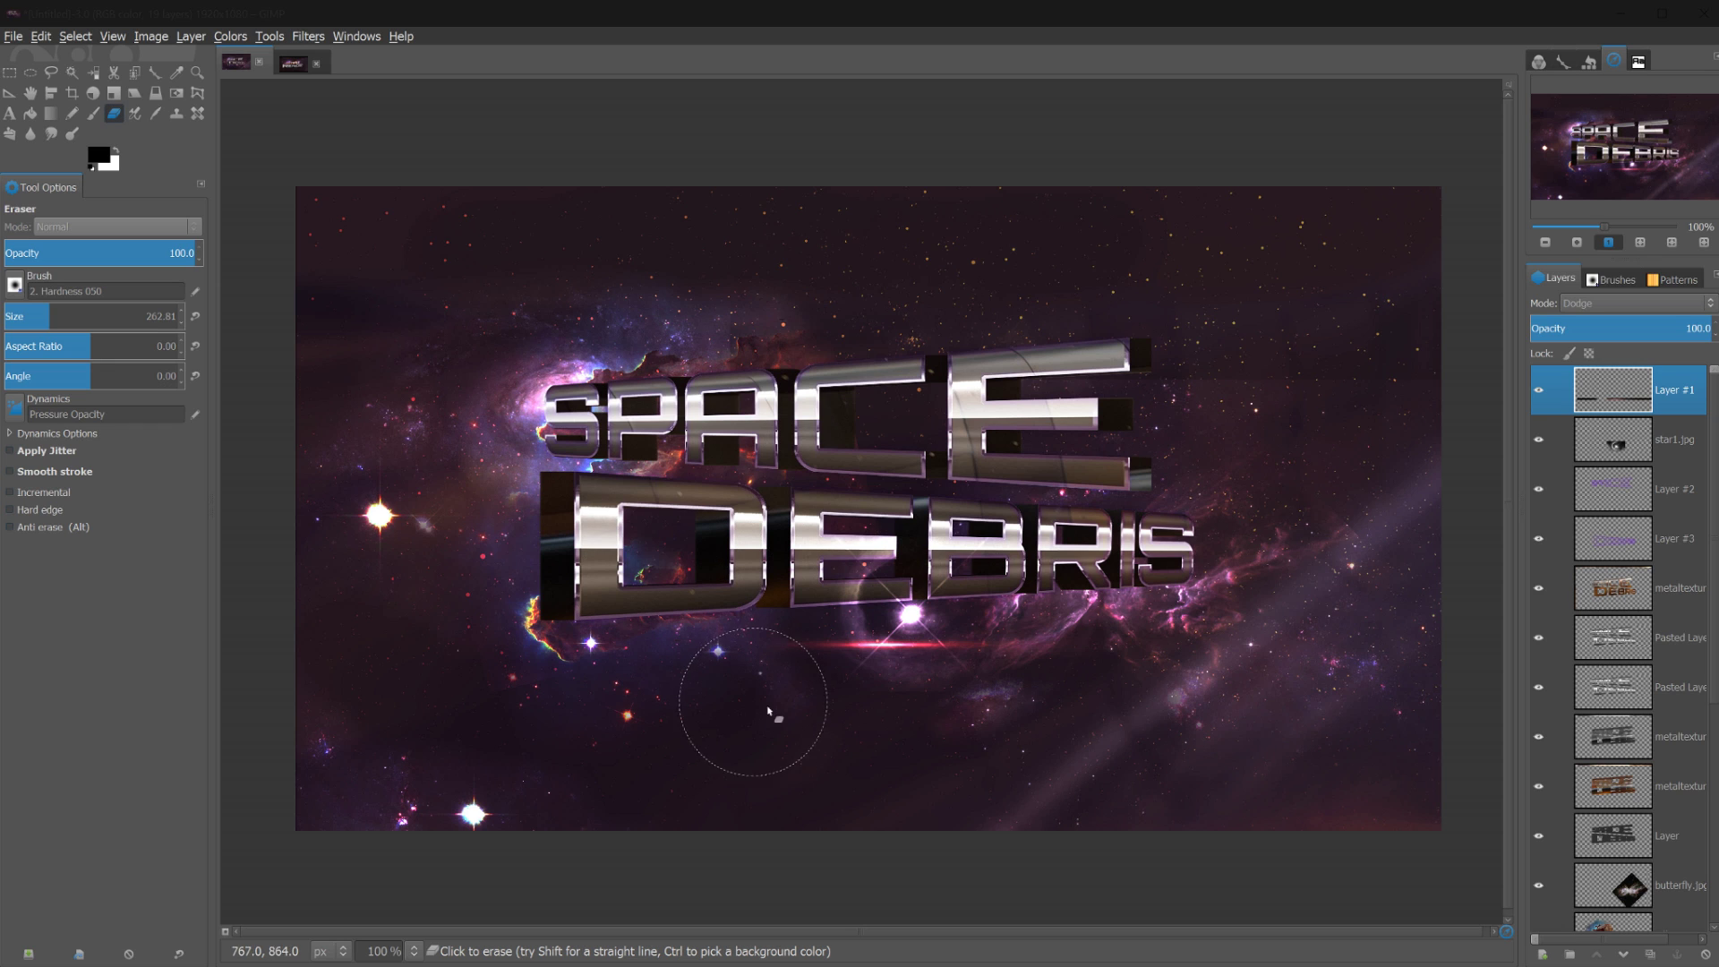
Shift the red flare streak toward orange using Color Balance
{"action": "left_click", "coordinate": [230, 37]}
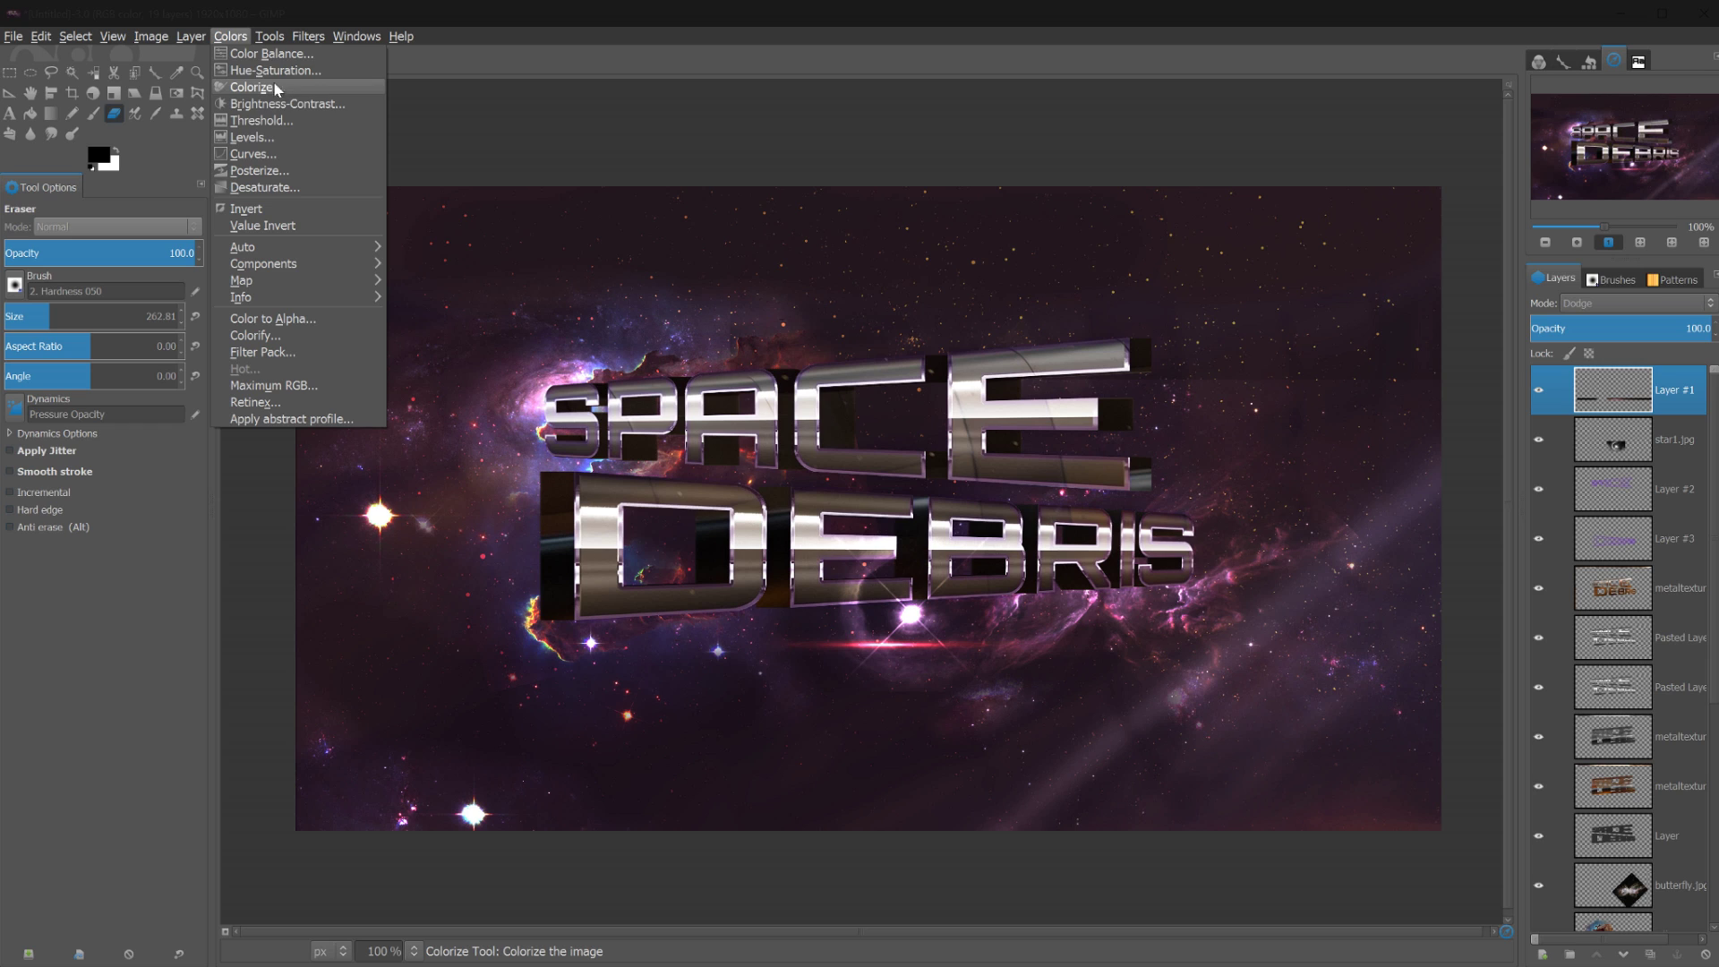
{"action": "left_click", "coordinate": [274, 55]}
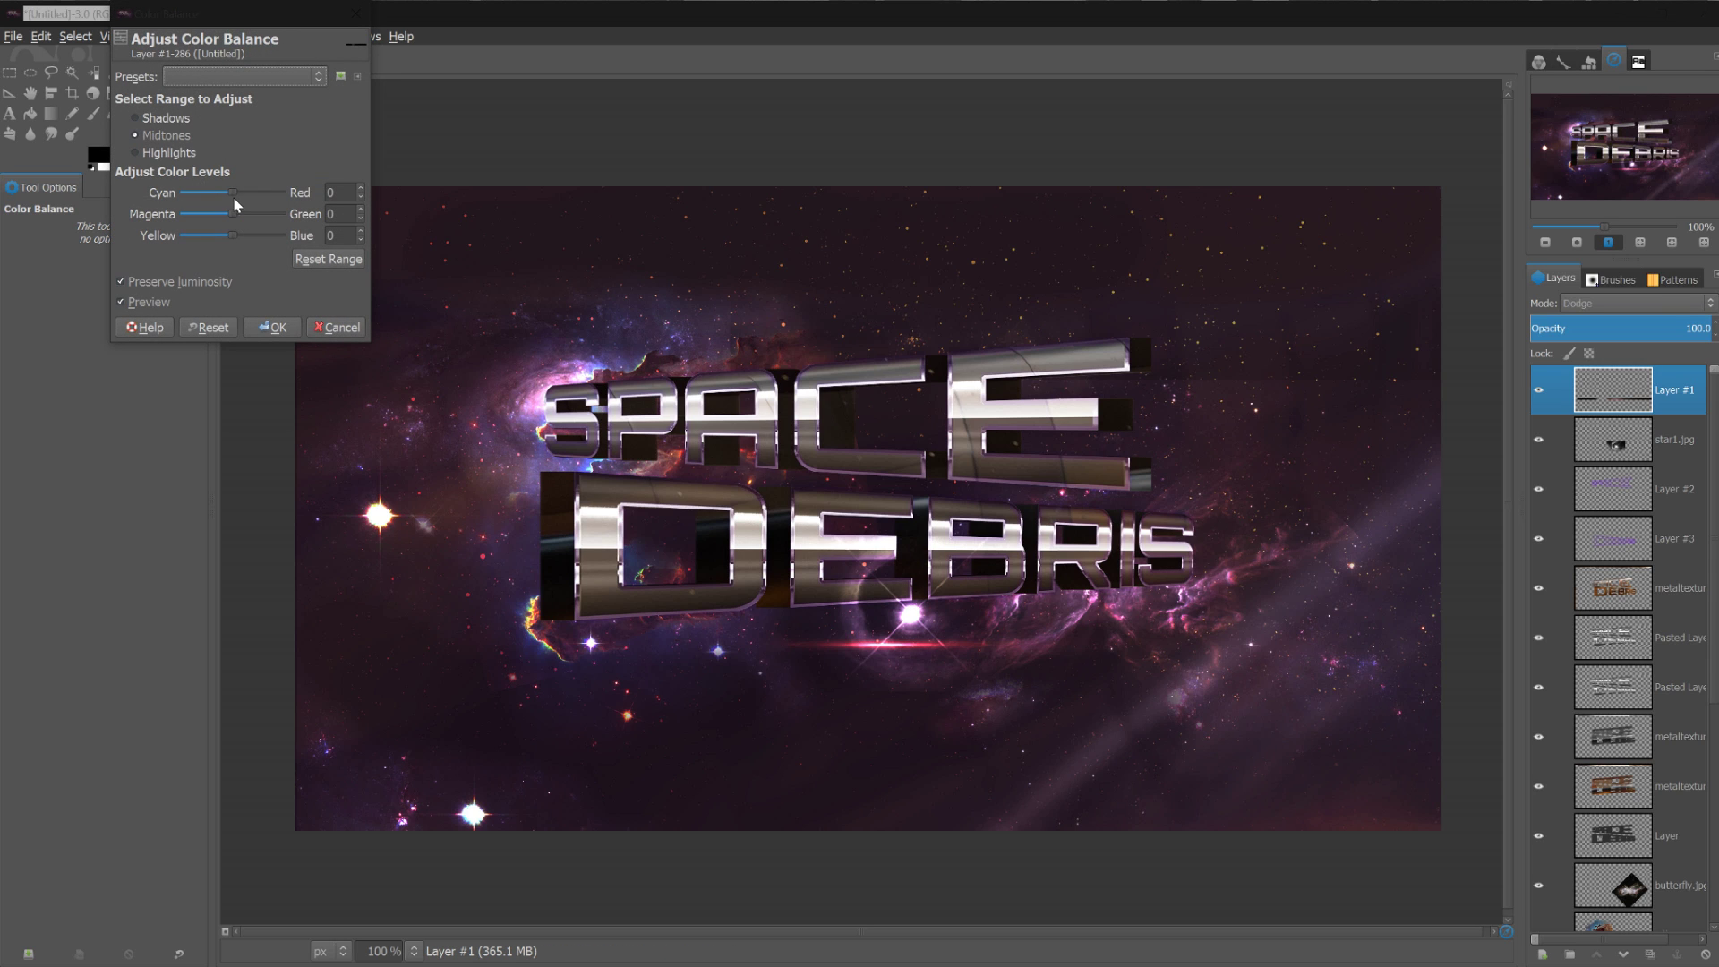
{"action": "mouse_move", "coordinate": [233, 231]}
{"action": "left_mouse_down"}
{"action": "mouse_move", "coordinate": [206, 238]}
{"action": "mouse_move", "coordinate": [258, 236]}
{"action": "left_mouse_up"}
{"action": "left_click_drag", "start_coordinate": [240, 230], "coordinate": [216, 197]}
{"action": "left_click", "coordinate": [269, 327]}
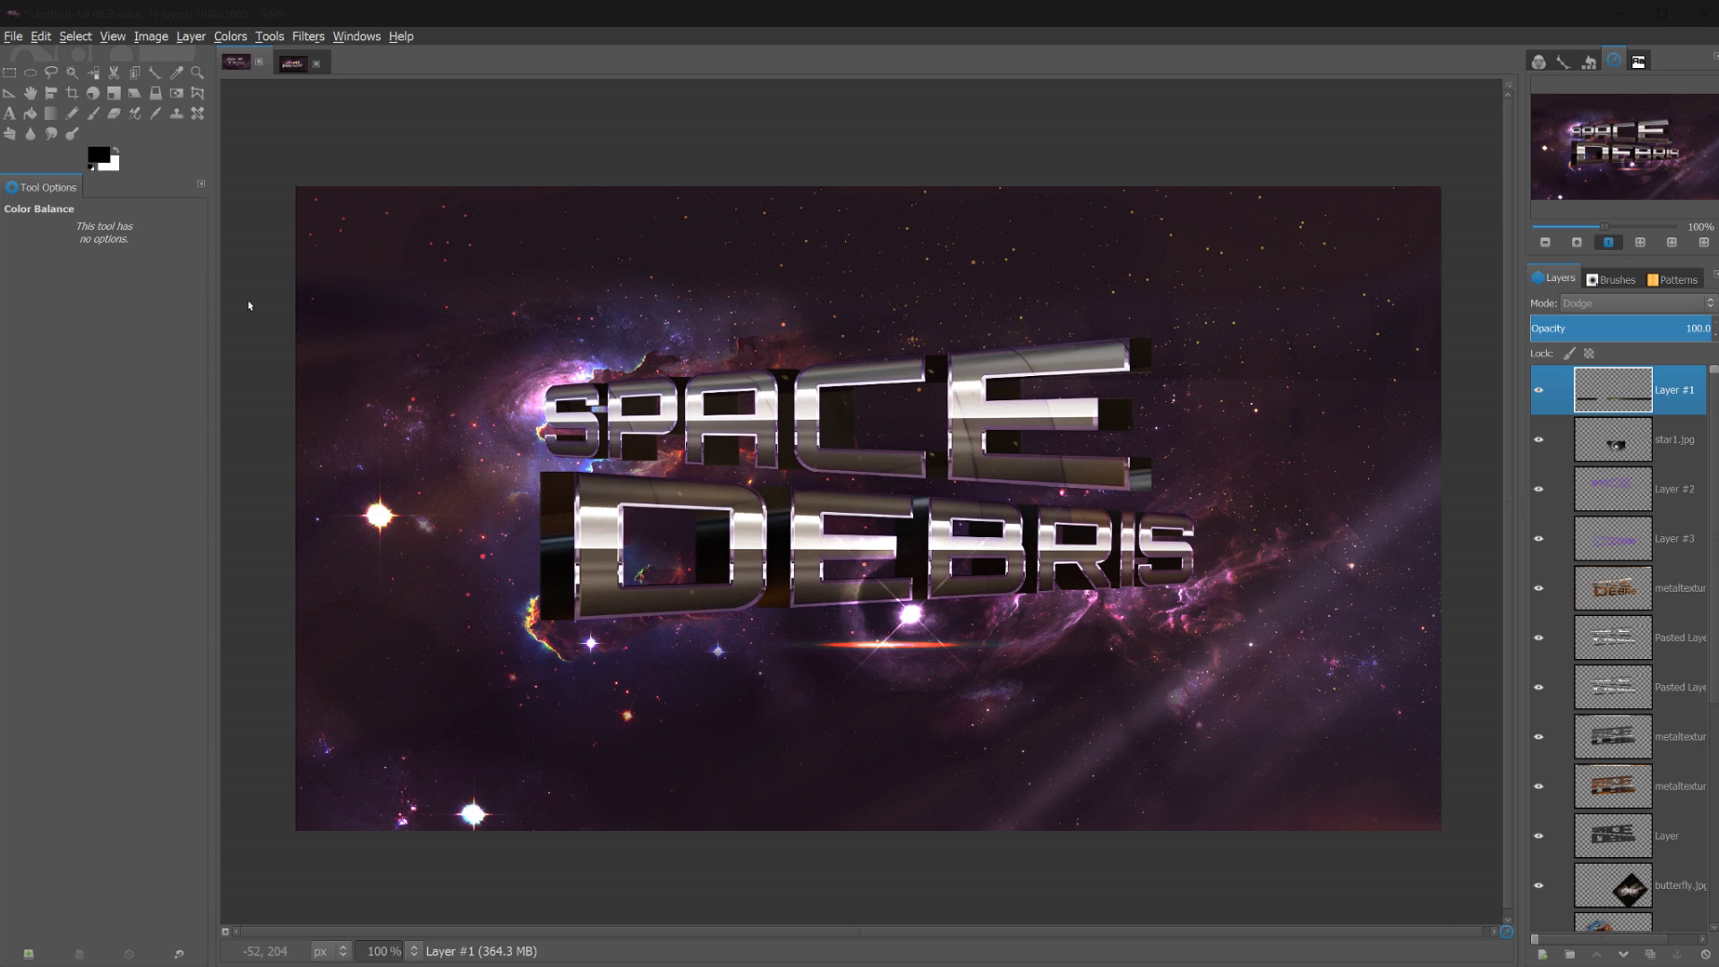
Erase the left end of the flare streak and move it so it extends rightward from the star under DEBRIS
{"action": "key", "text": "m"}
{"action": "mouse_move", "coordinate": [967, 670]}
{"action": "left_mouse_down"}
{"action": "mouse_move", "coordinate": [967, 645]}
{"action": "mouse_move", "coordinate": [1001, 648]}
{"action": "mouse_move", "coordinate": [917, 727]}
{"action": "left_mouse_up"}
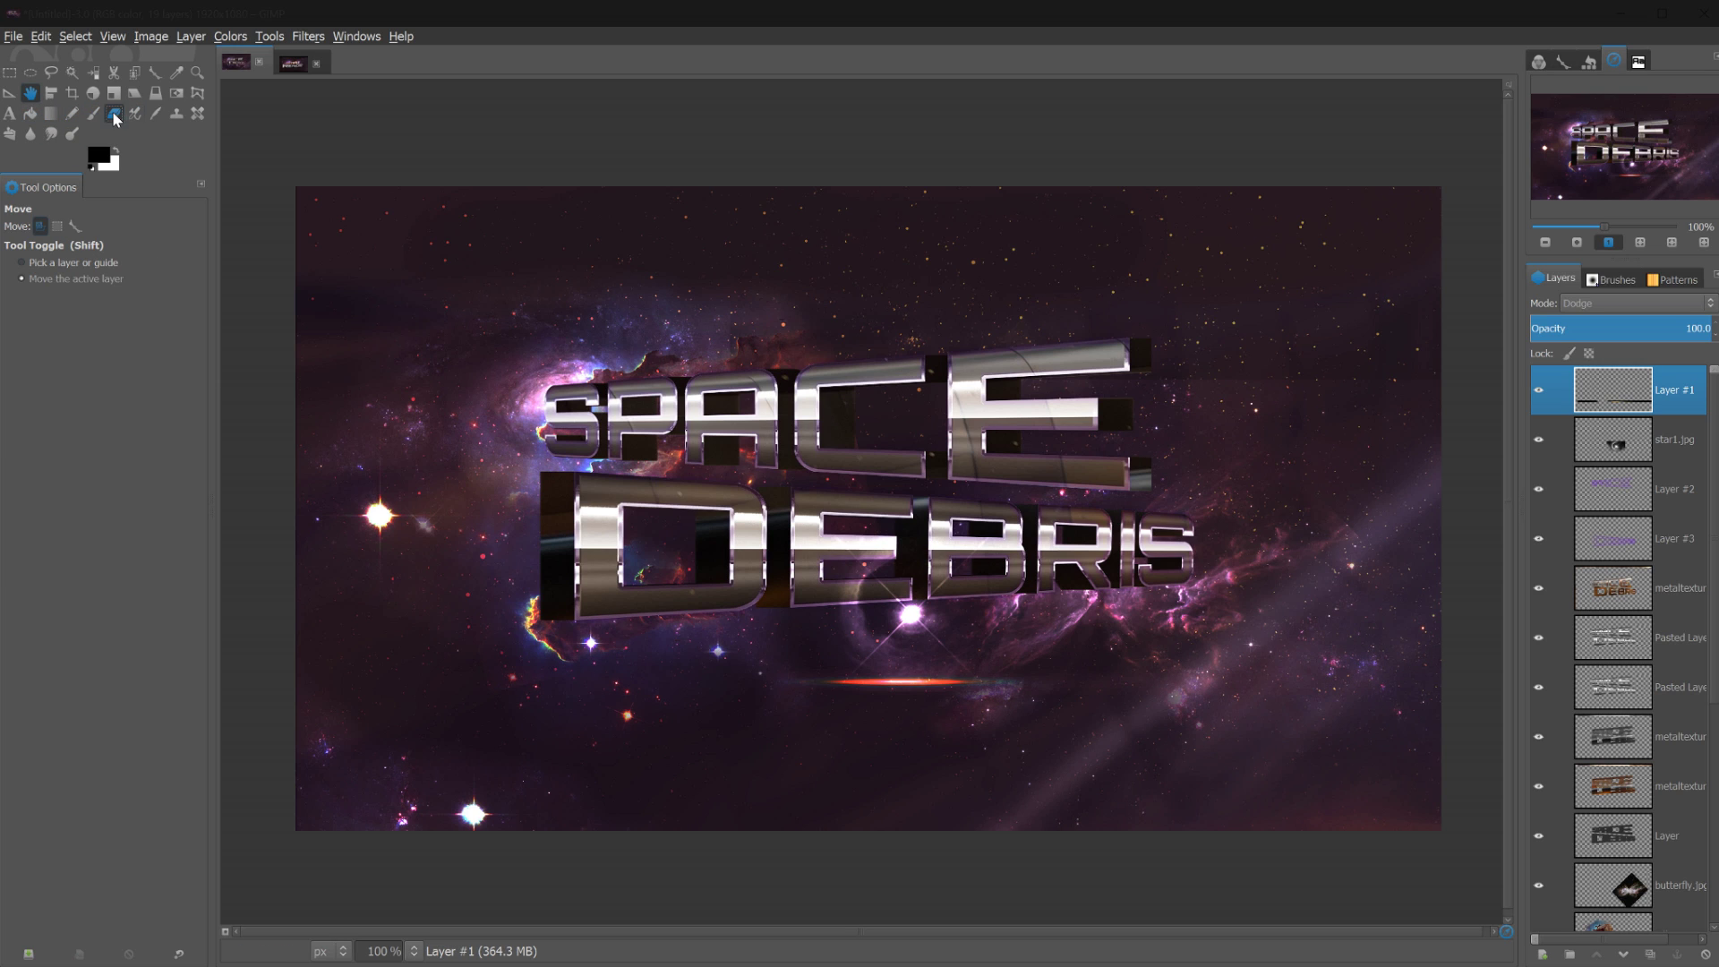
{"action": "left_click", "coordinate": [114, 115]}
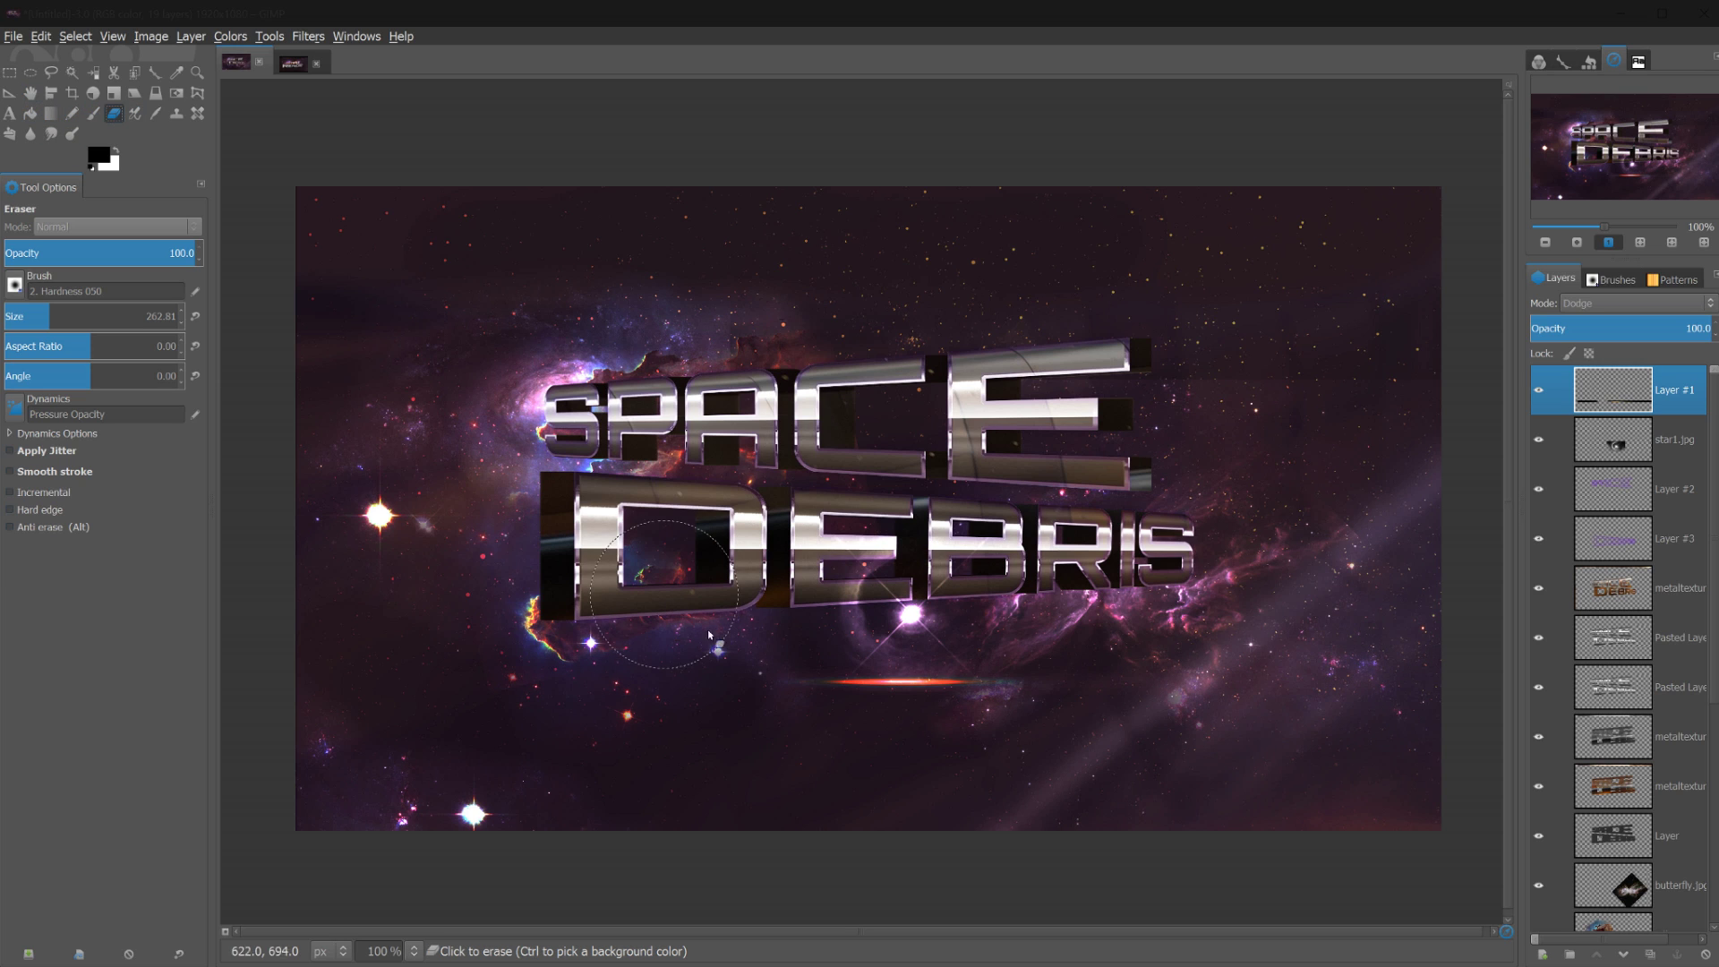
{"action": "left_click", "coordinate": [787, 683]}
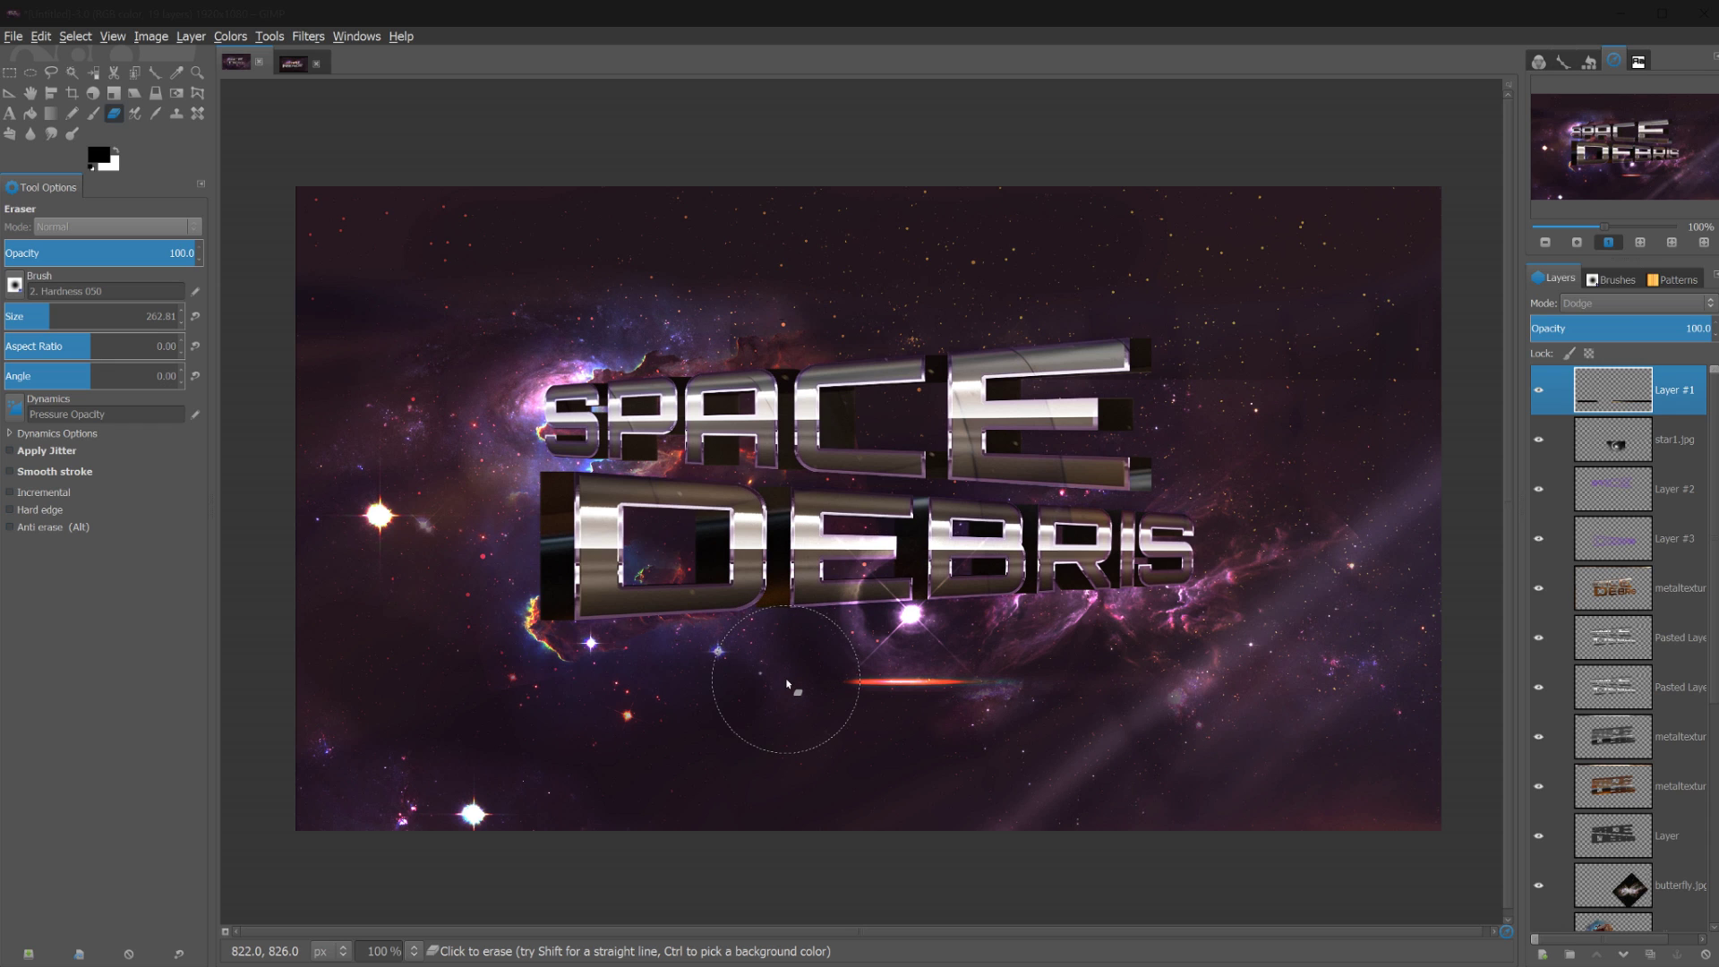
{"action": "key", "text": "m"}
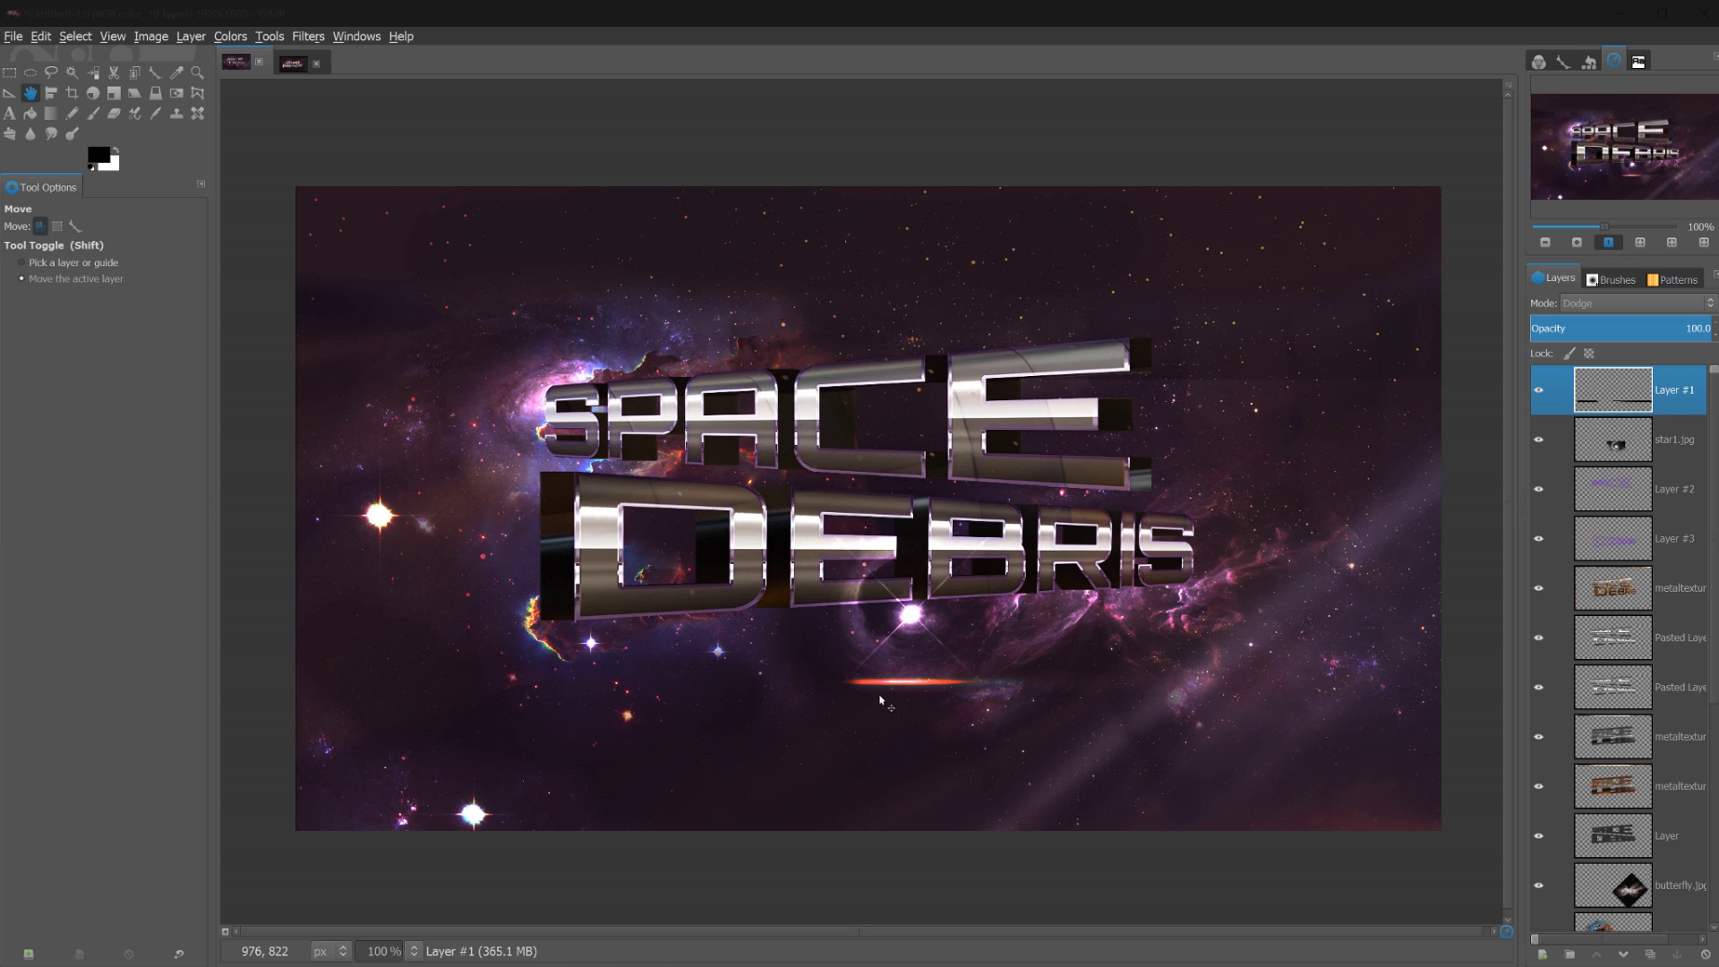
{"action": "left_click_drag", "start_coordinate": [899, 697], "coordinate": [956, 630]}
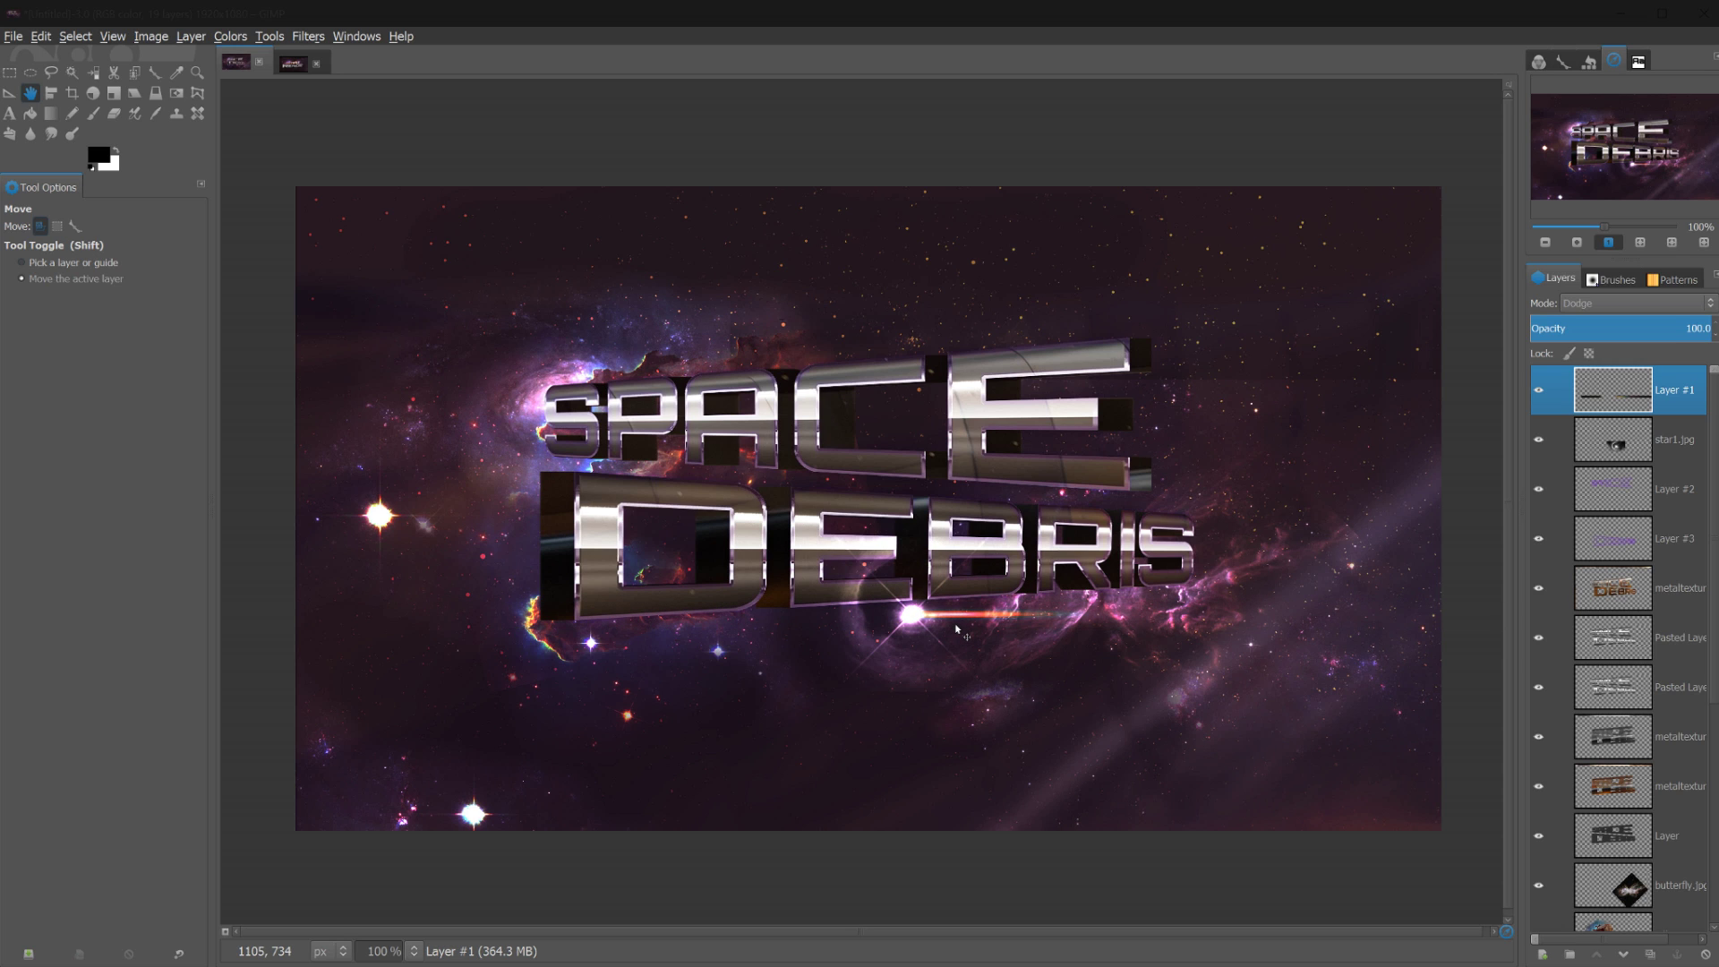
Rotate the flare streak slightly counterclockwise and realign its left end with the star
{"action": "key", "text": "shift+r"}
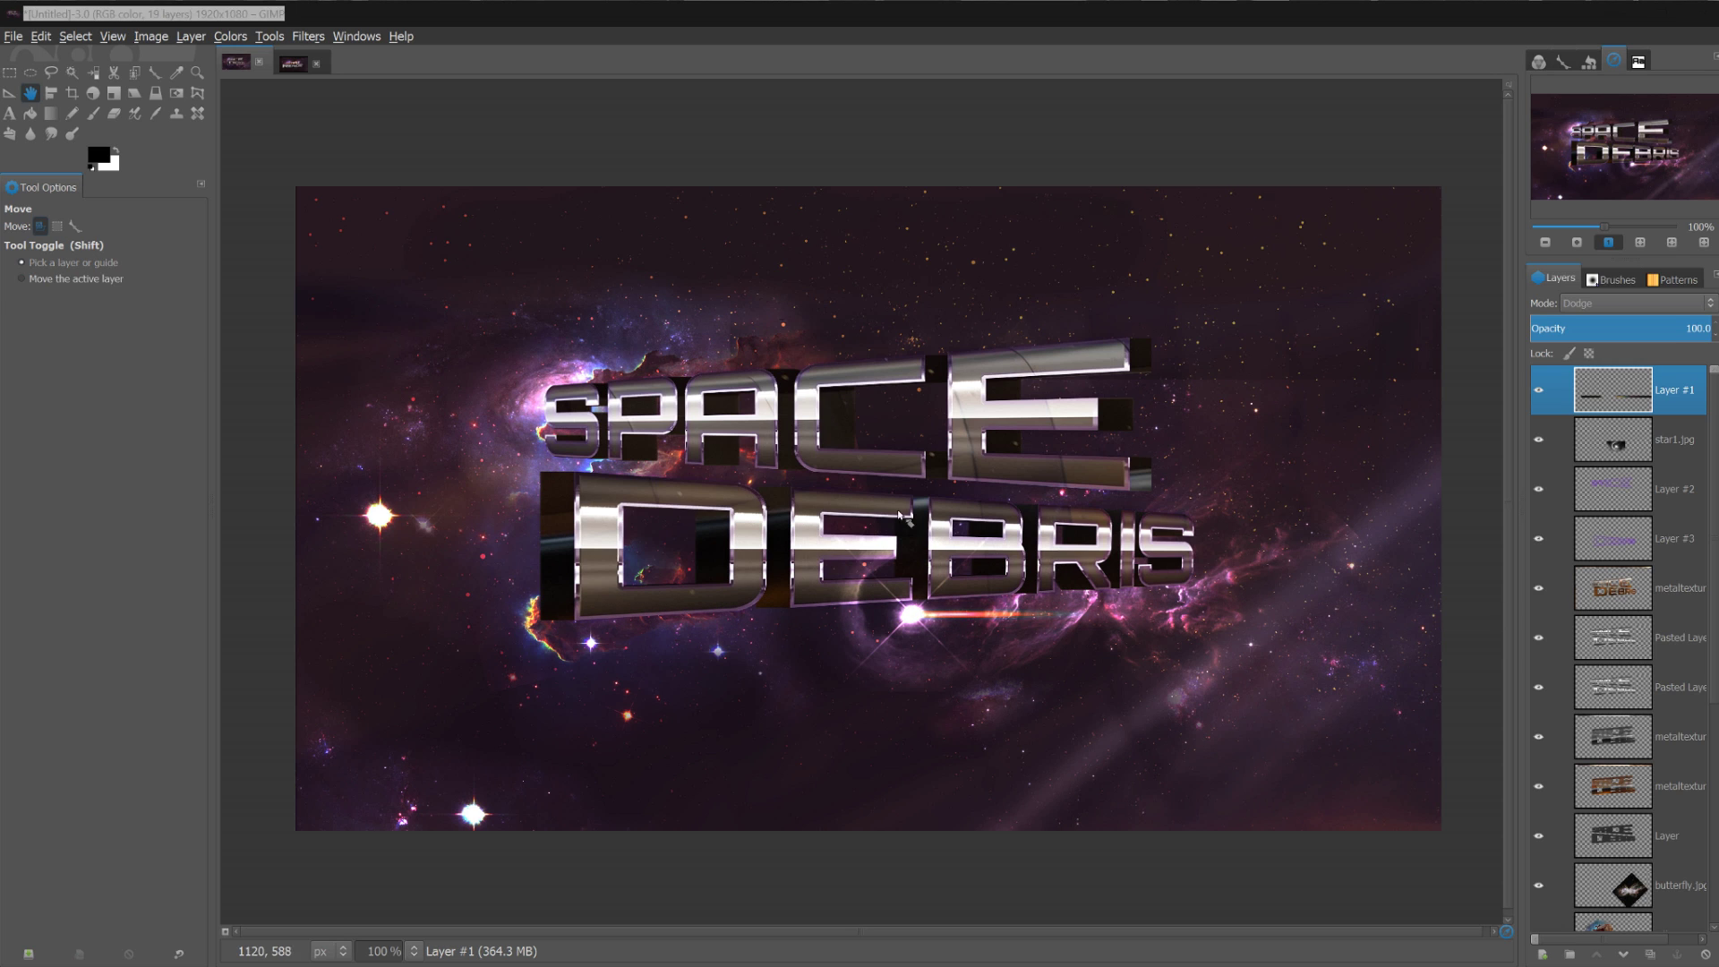
{"action": "left_click", "coordinate": [941, 571]}
{"action": "left_click_drag", "start_coordinate": [941, 572], "coordinate": [844, 559]}
{"action": "key", "text": "Return"}
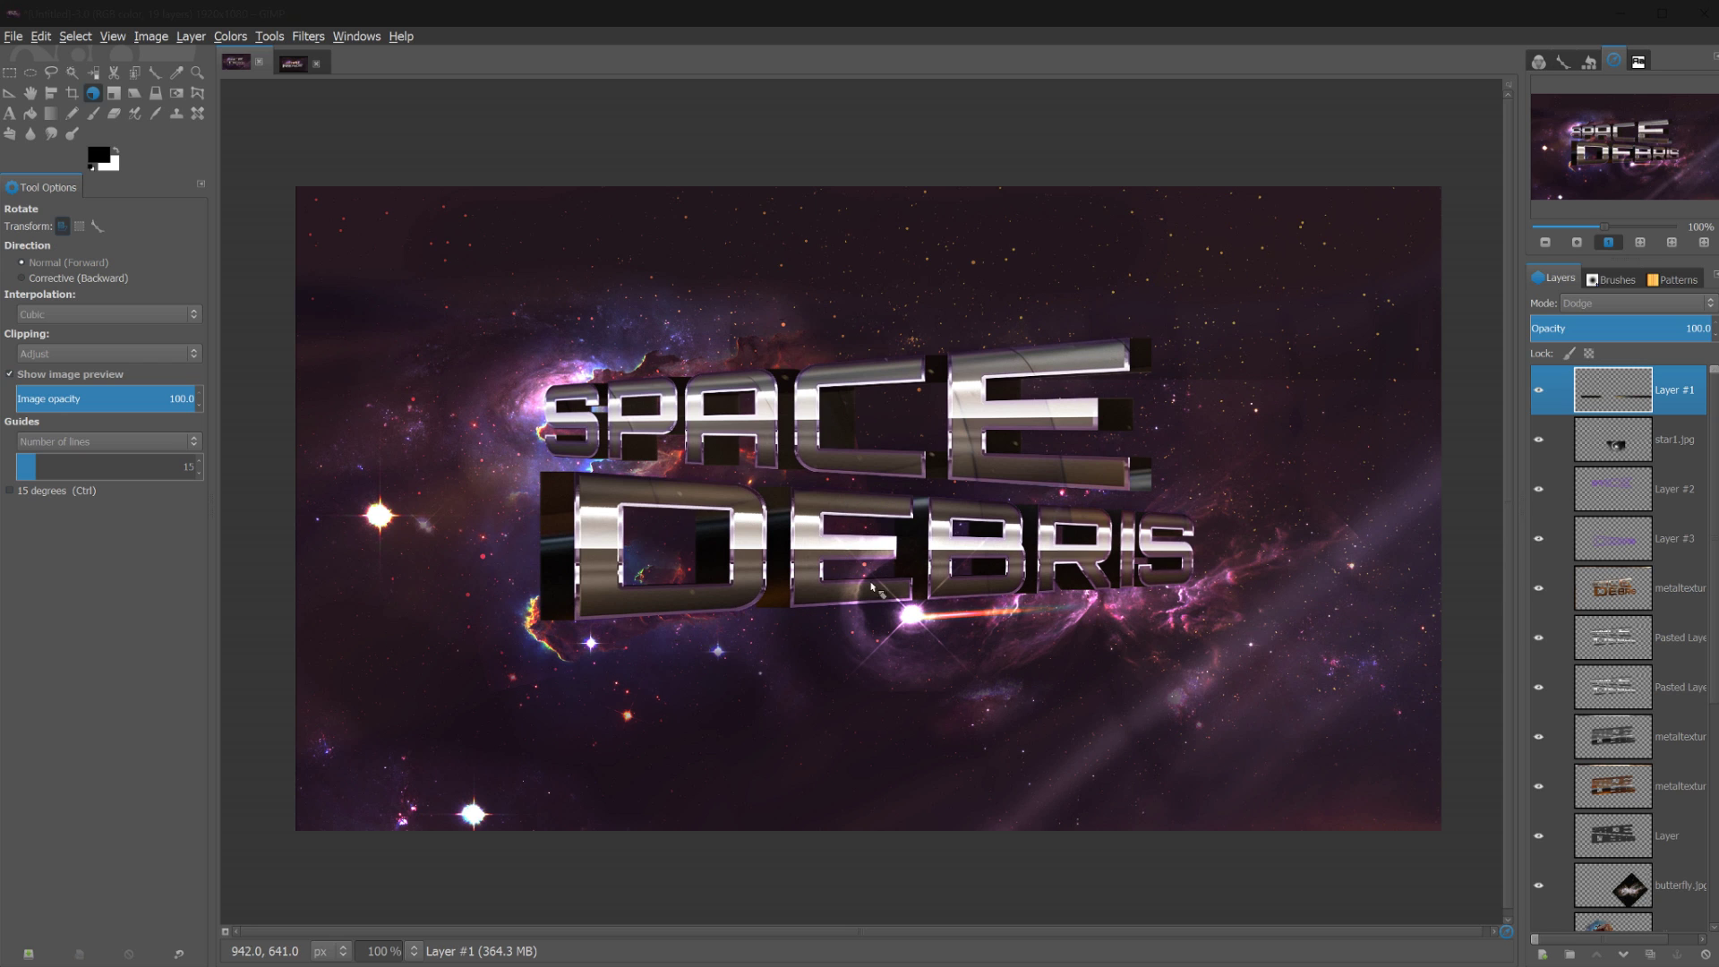
{"action": "key", "text": "m"}
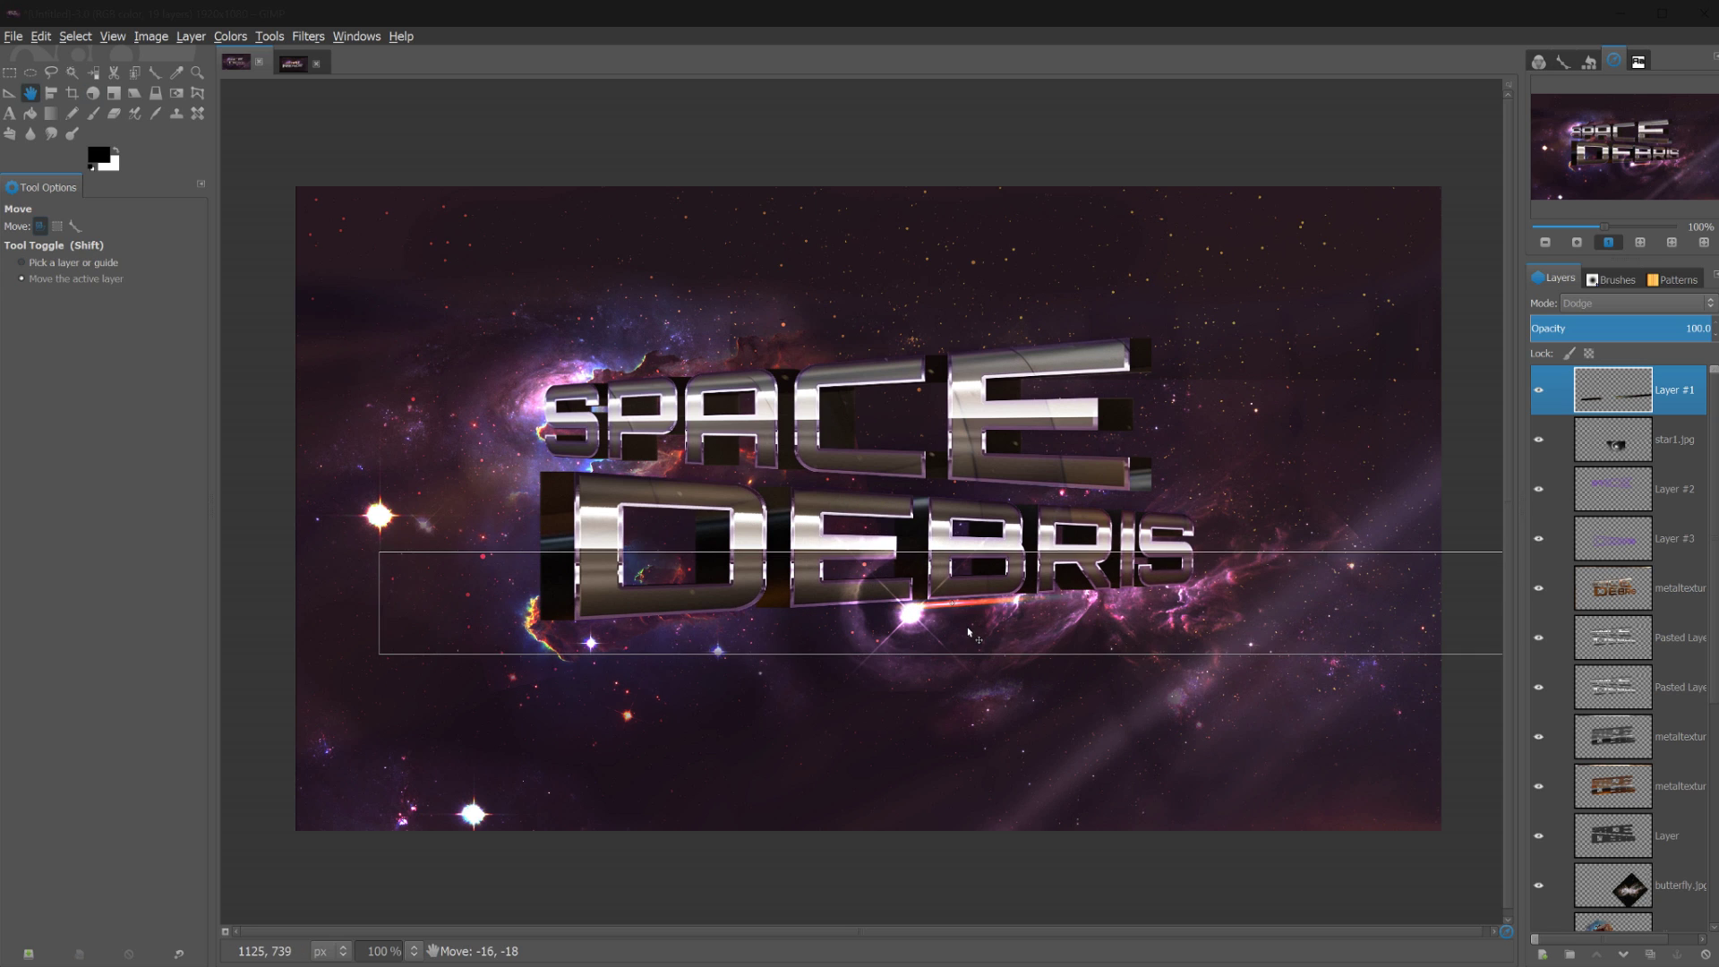
{"action": "left_click_drag", "start_coordinate": [977, 638], "coordinate": [980, 639]}
Rotate the flare streak a little further so it follows the lower edge of DEBRIS
{"action": "key", "text": "shift+r"}
{"action": "left_click", "coordinate": [986, 573]}
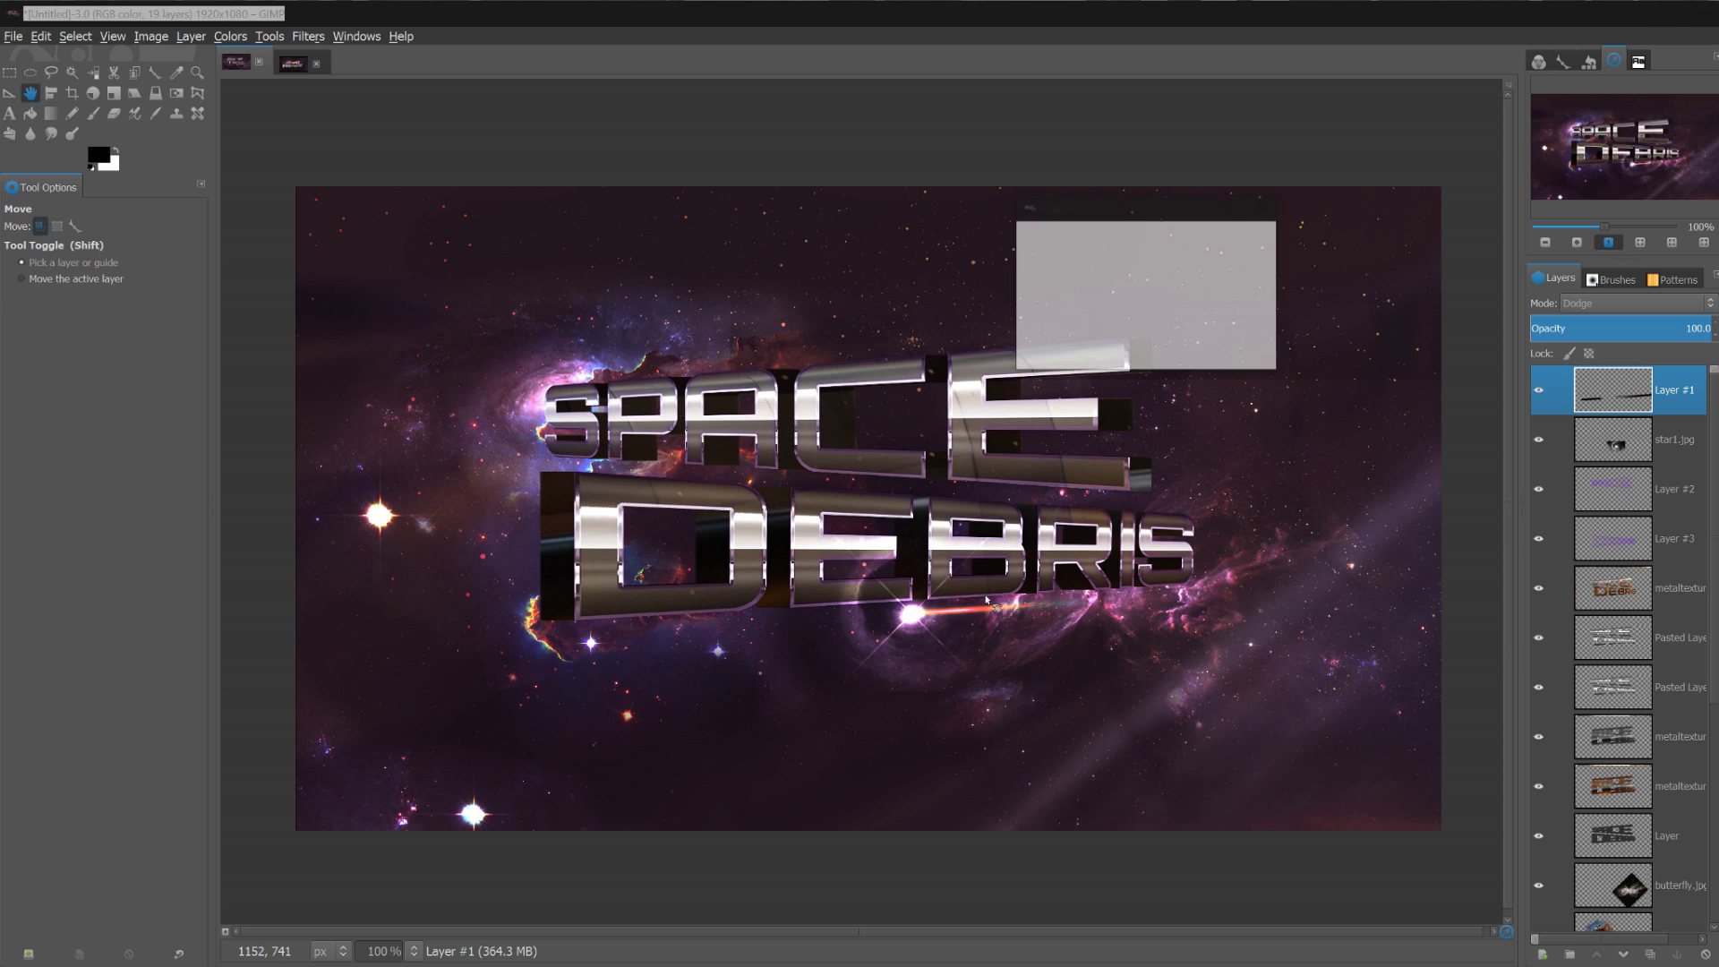
{"action": "left_click_drag", "start_coordinate": [989, 550], "coordinate": [983, 538]}
{"action": "key", "text": "Return"}
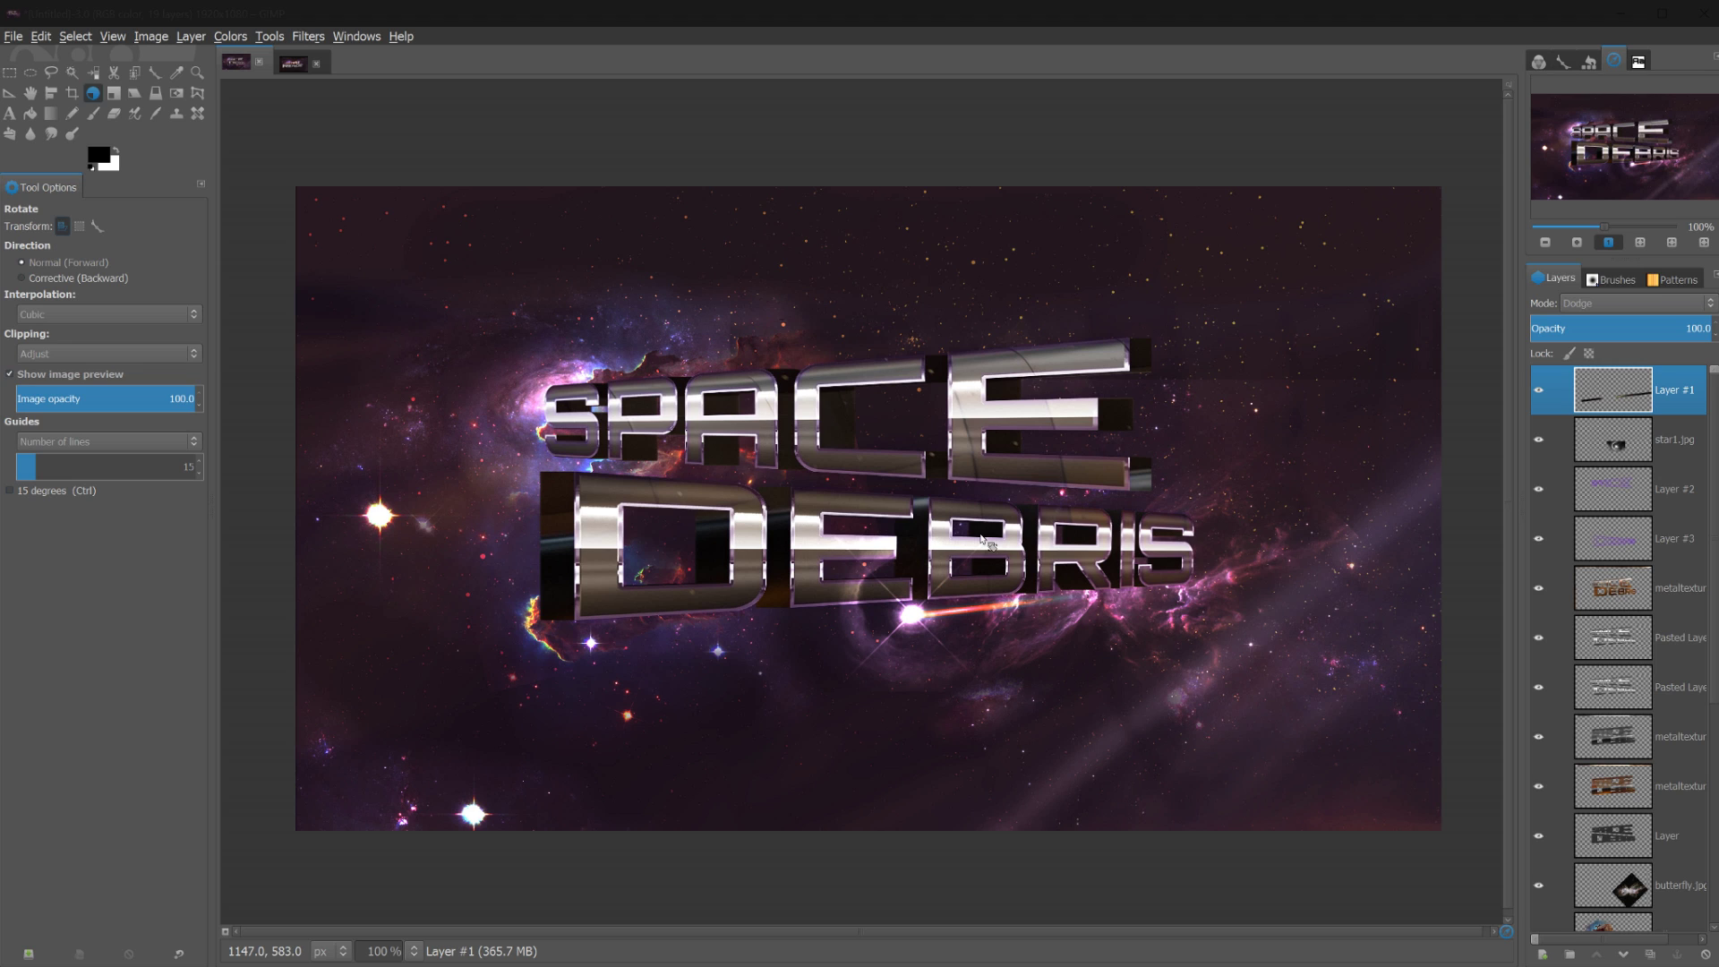
{"action": "key", "text": "m"}
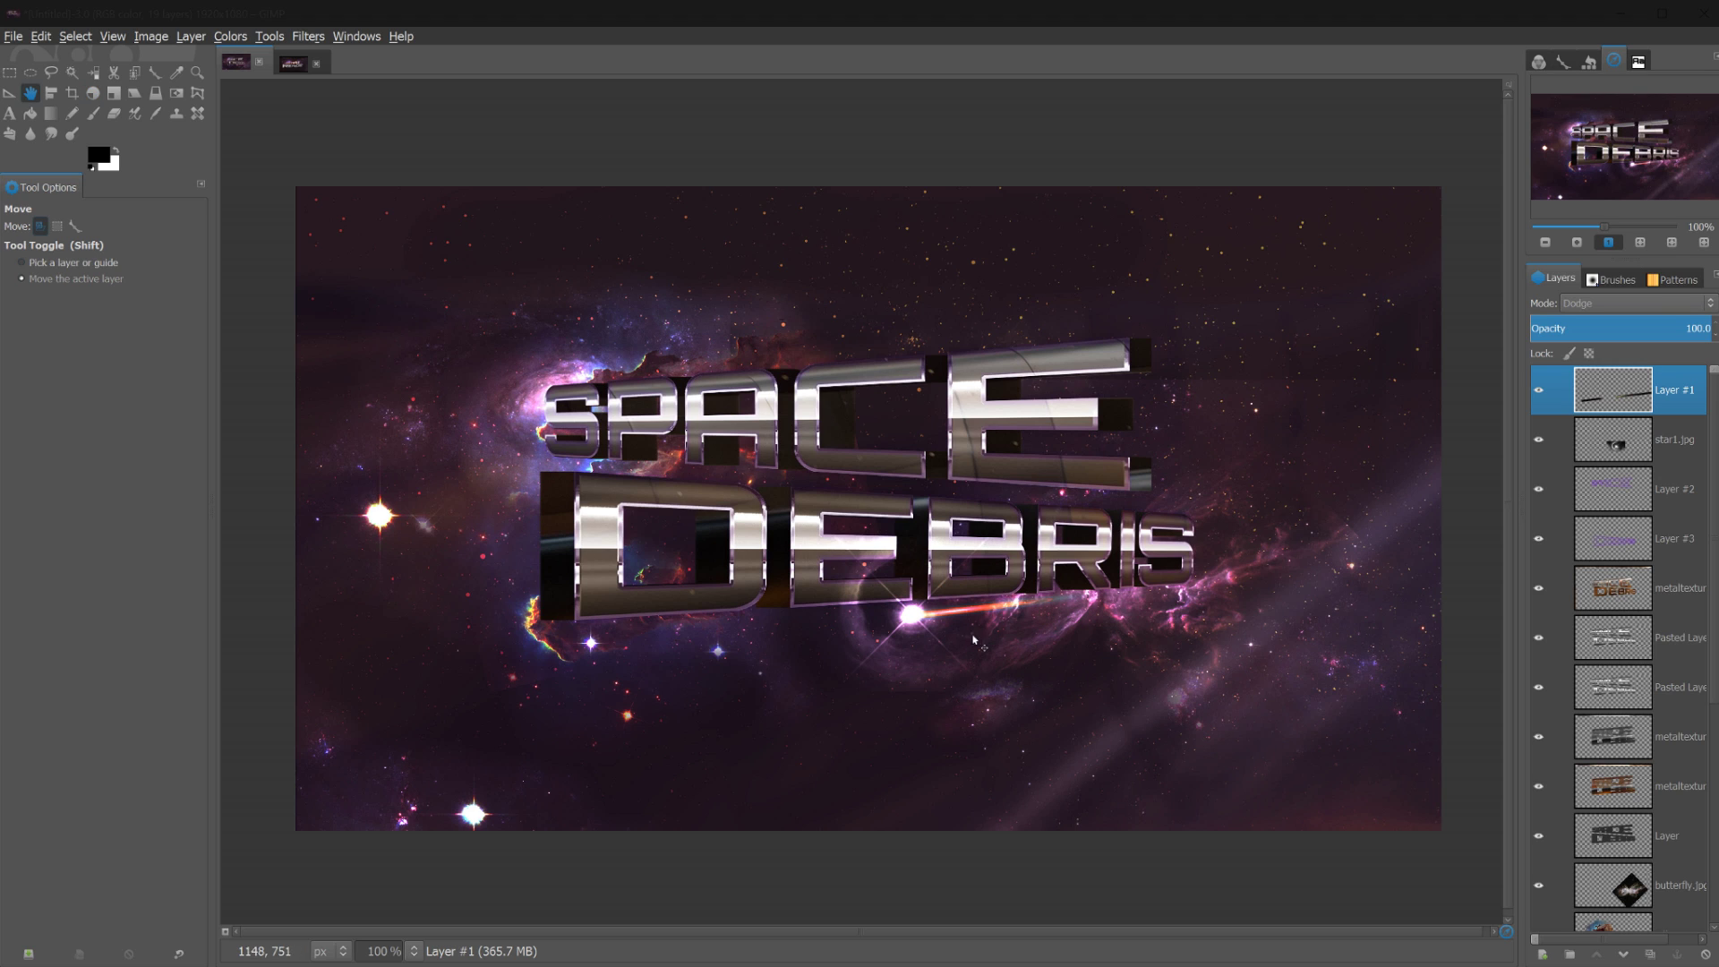
Duplicate the streak layer with the copy offset to the right along the bottom of DEBRIS, and set its opacity to 68.1
{"action": "left_click_drag", "start_coordinate": [963, 640], "coordinate": [1075, 656]}
{"action": "key", "text": "shift+ctrl+d"}
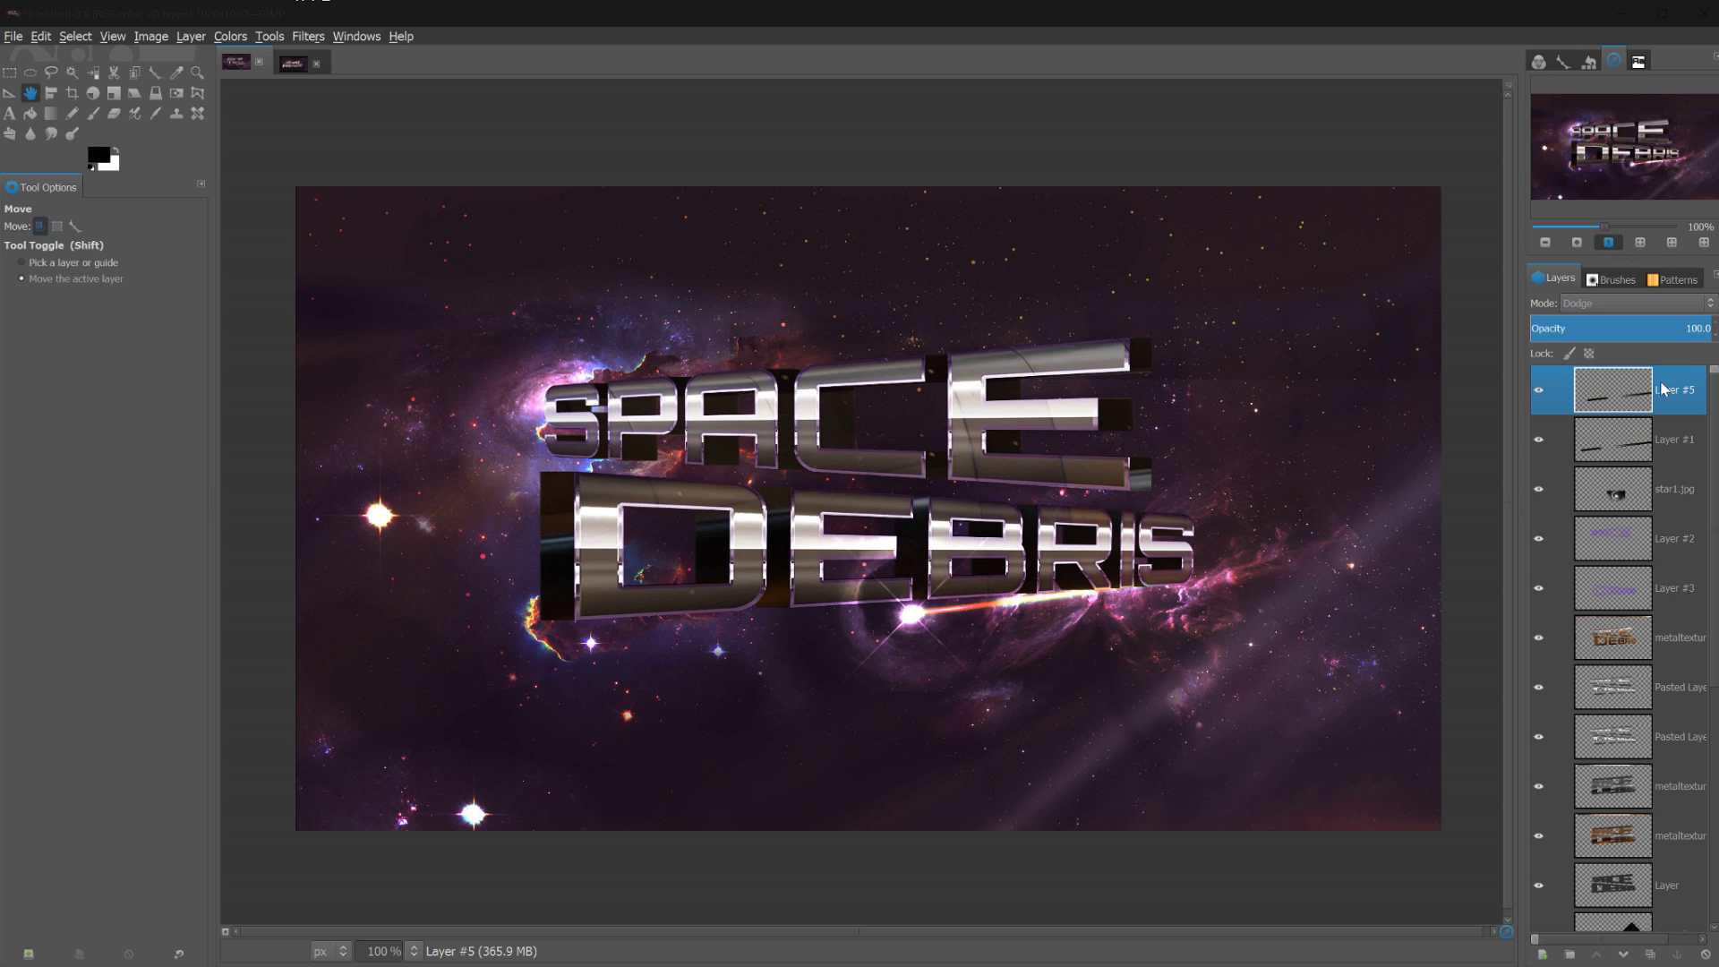
{"action": "mouse_move", "coordinate": [1664, 323]}
{"action": "left_mouse_down"}
{"action": "mouse_move", "coordinate": [1626, 318]}
{"action": "mouse_move", "coordinate": [1656, 319]}
{"action": "left_mouse_up"}
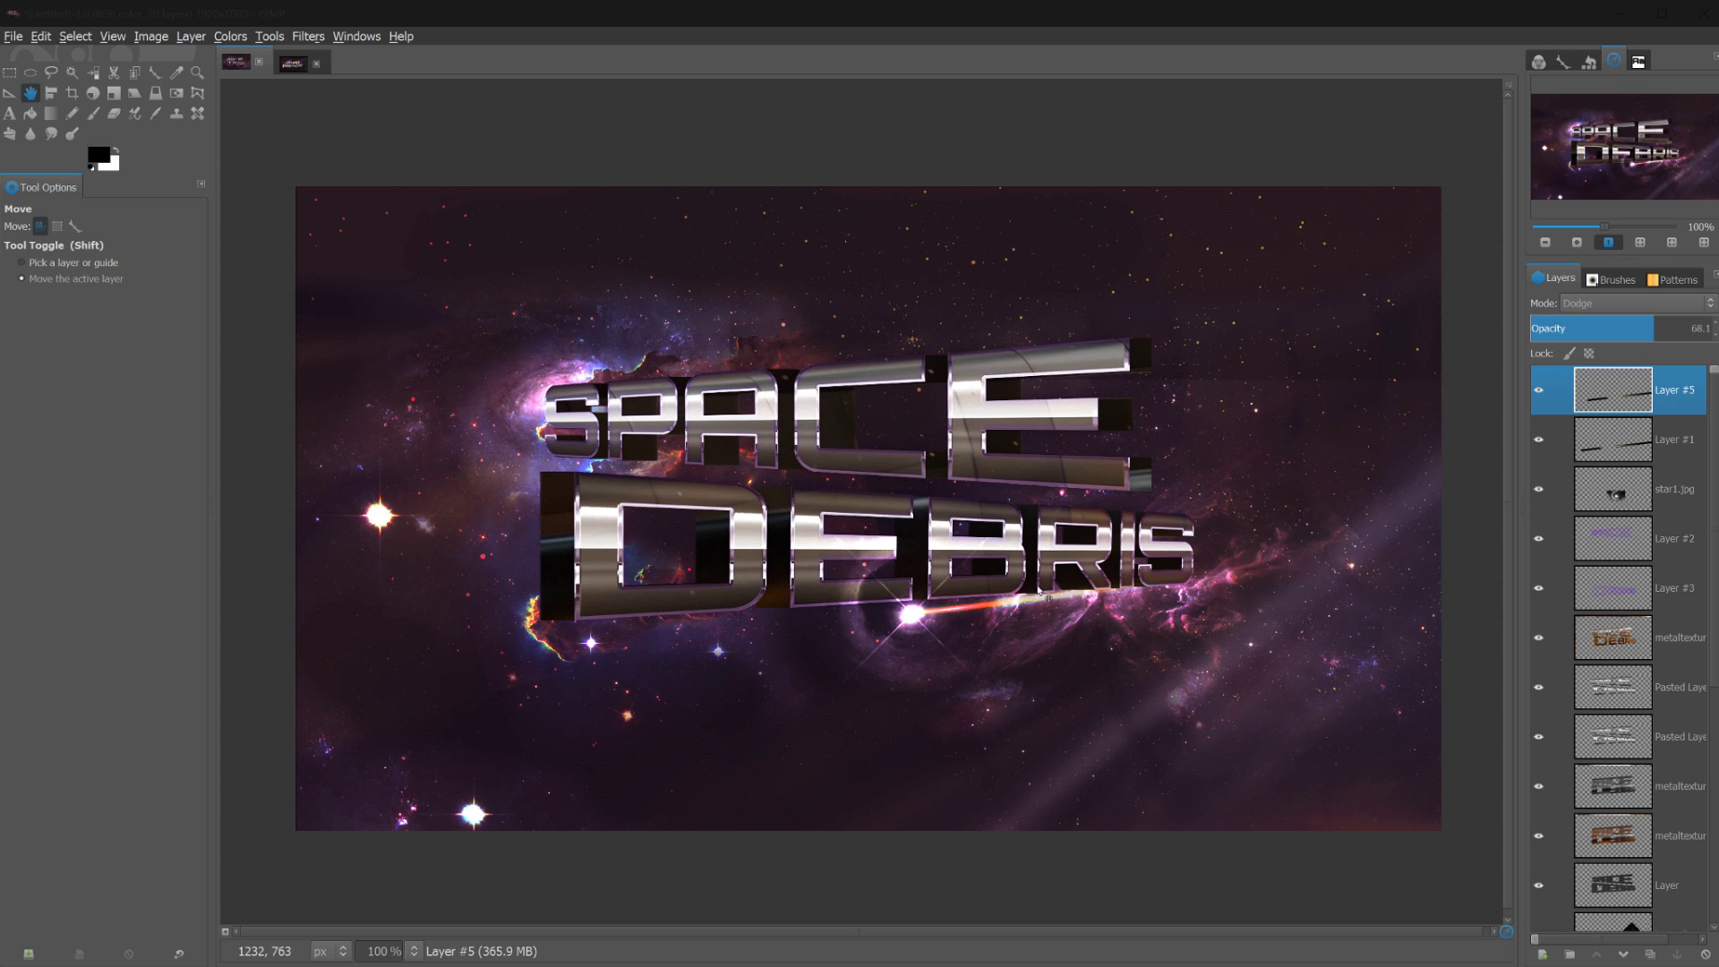
Colorize the duplicated streak layer with a hue well below the default 180
{"action": "left_click", "coordinate": [230, 36]}
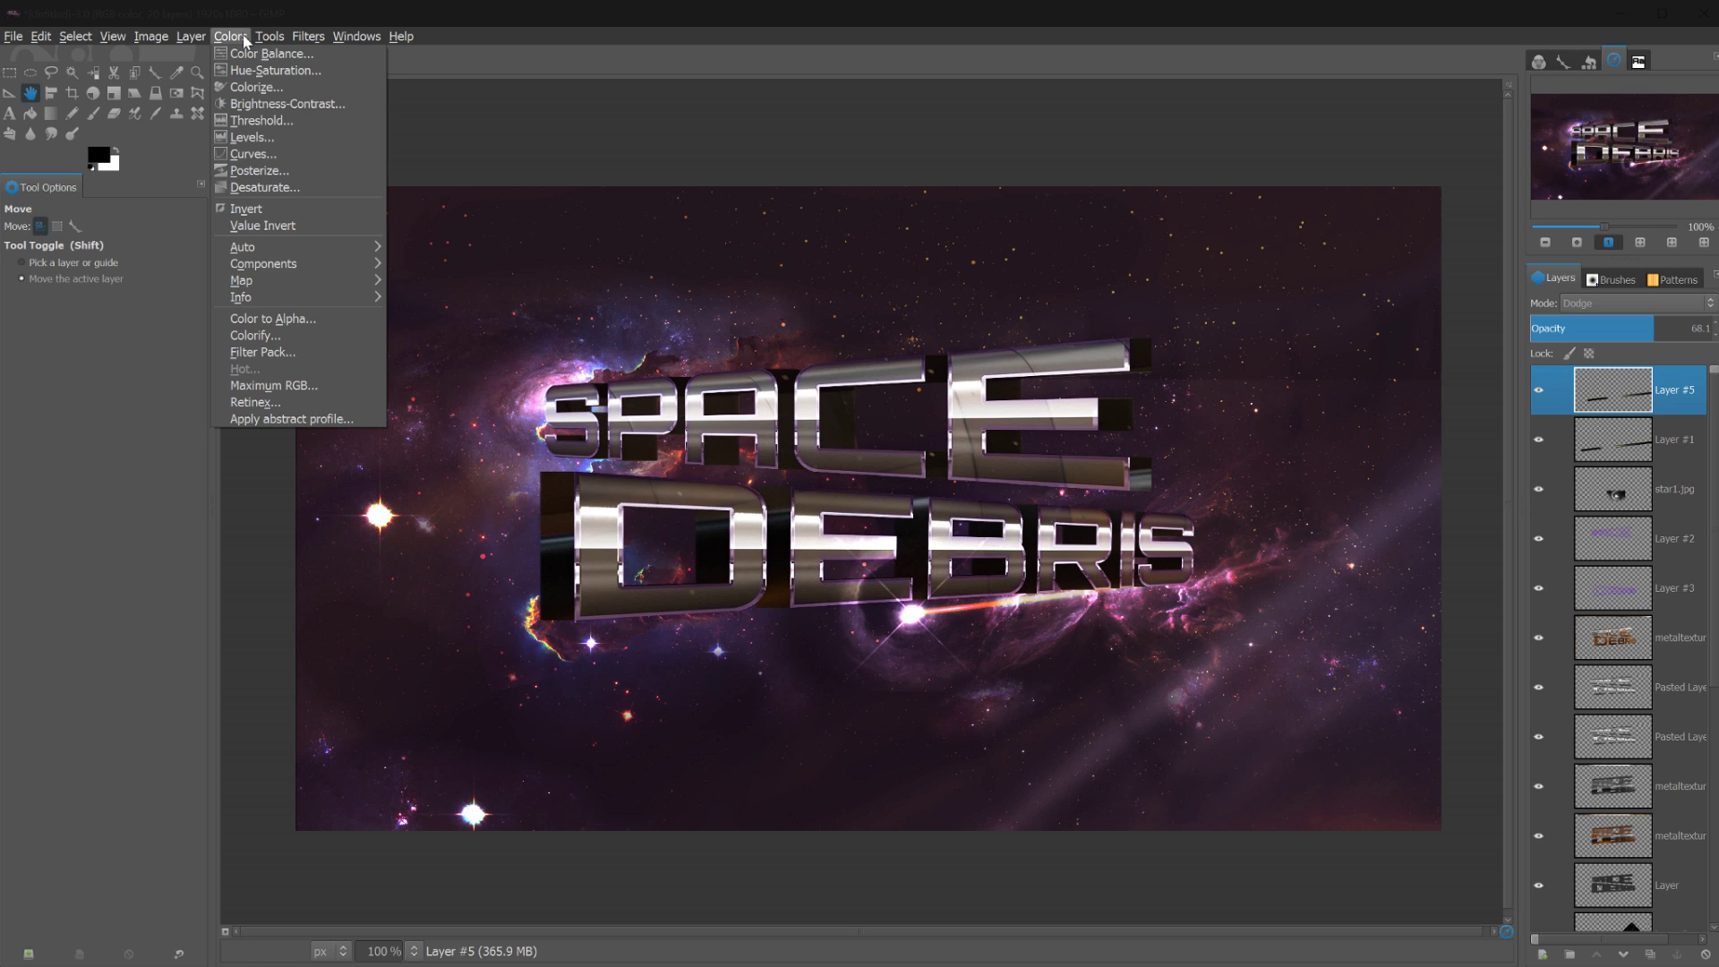
{"action": "left_click", "coordinate": [270, 88]}
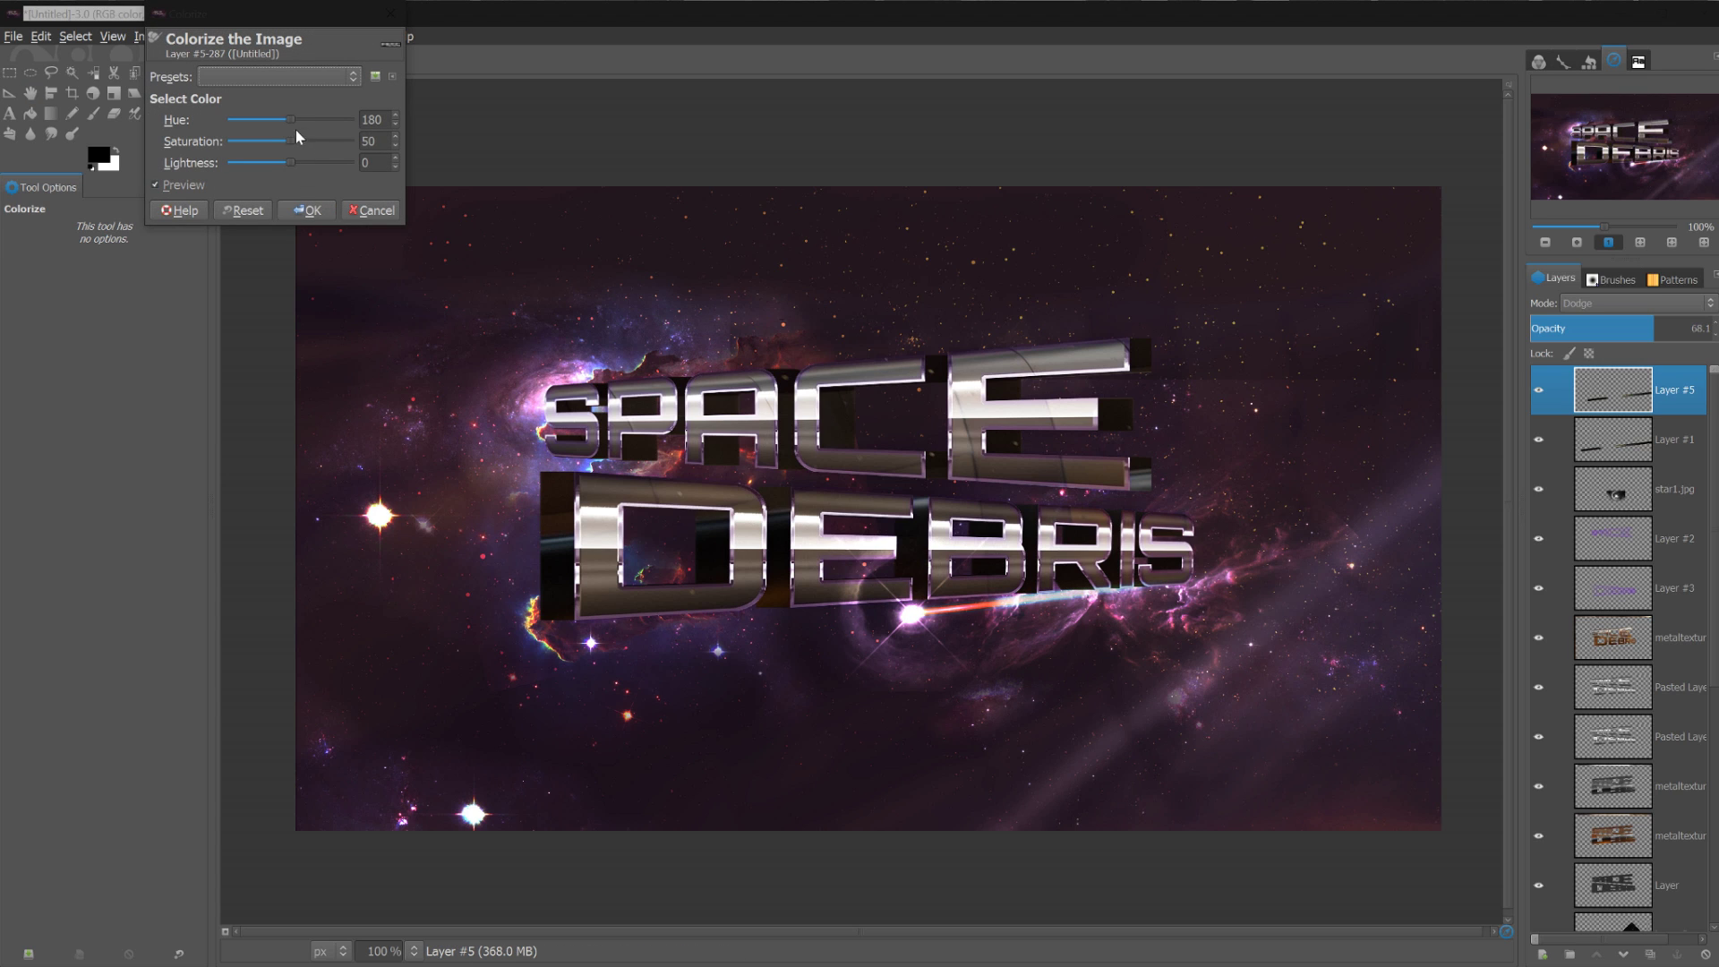
{"action": "left_click_drag", "start_coordinate": [292, 128], "coordinate": [254, 129]}
{"action": "left_click", "coordinate": [308, 210]}
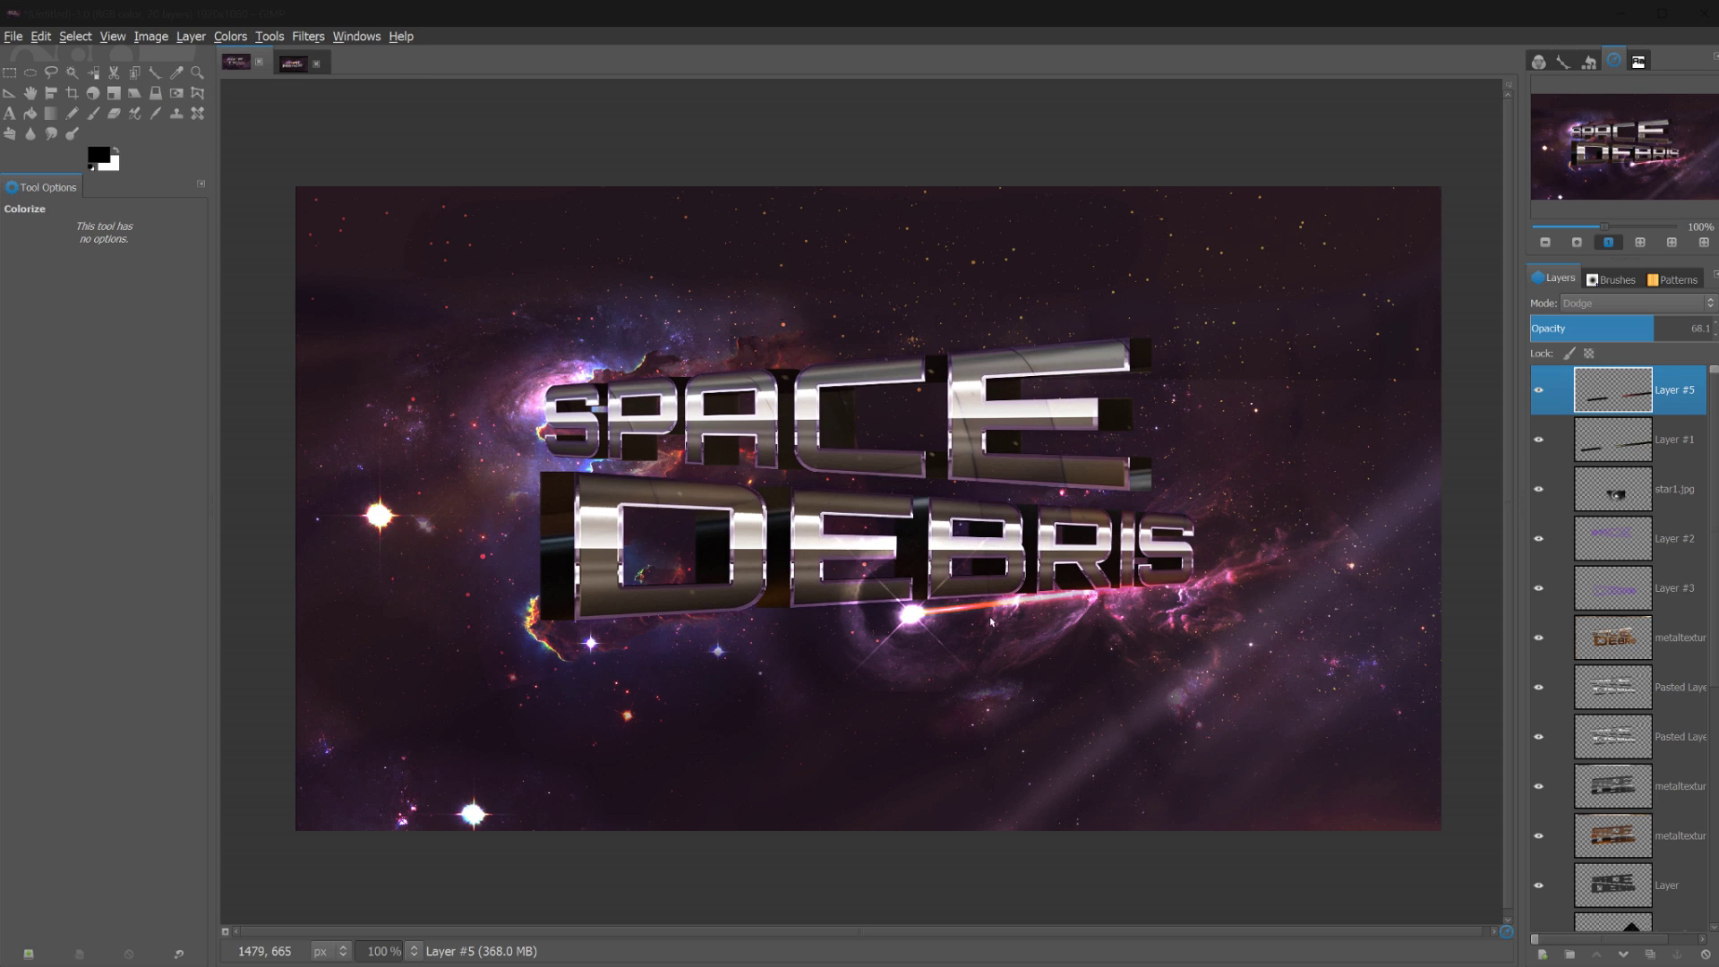
Duplicate the star1.jpg layer and move the copy slightly down and to the right of the original star
{"action": "left_click", "coordinate": [1630, 498]}
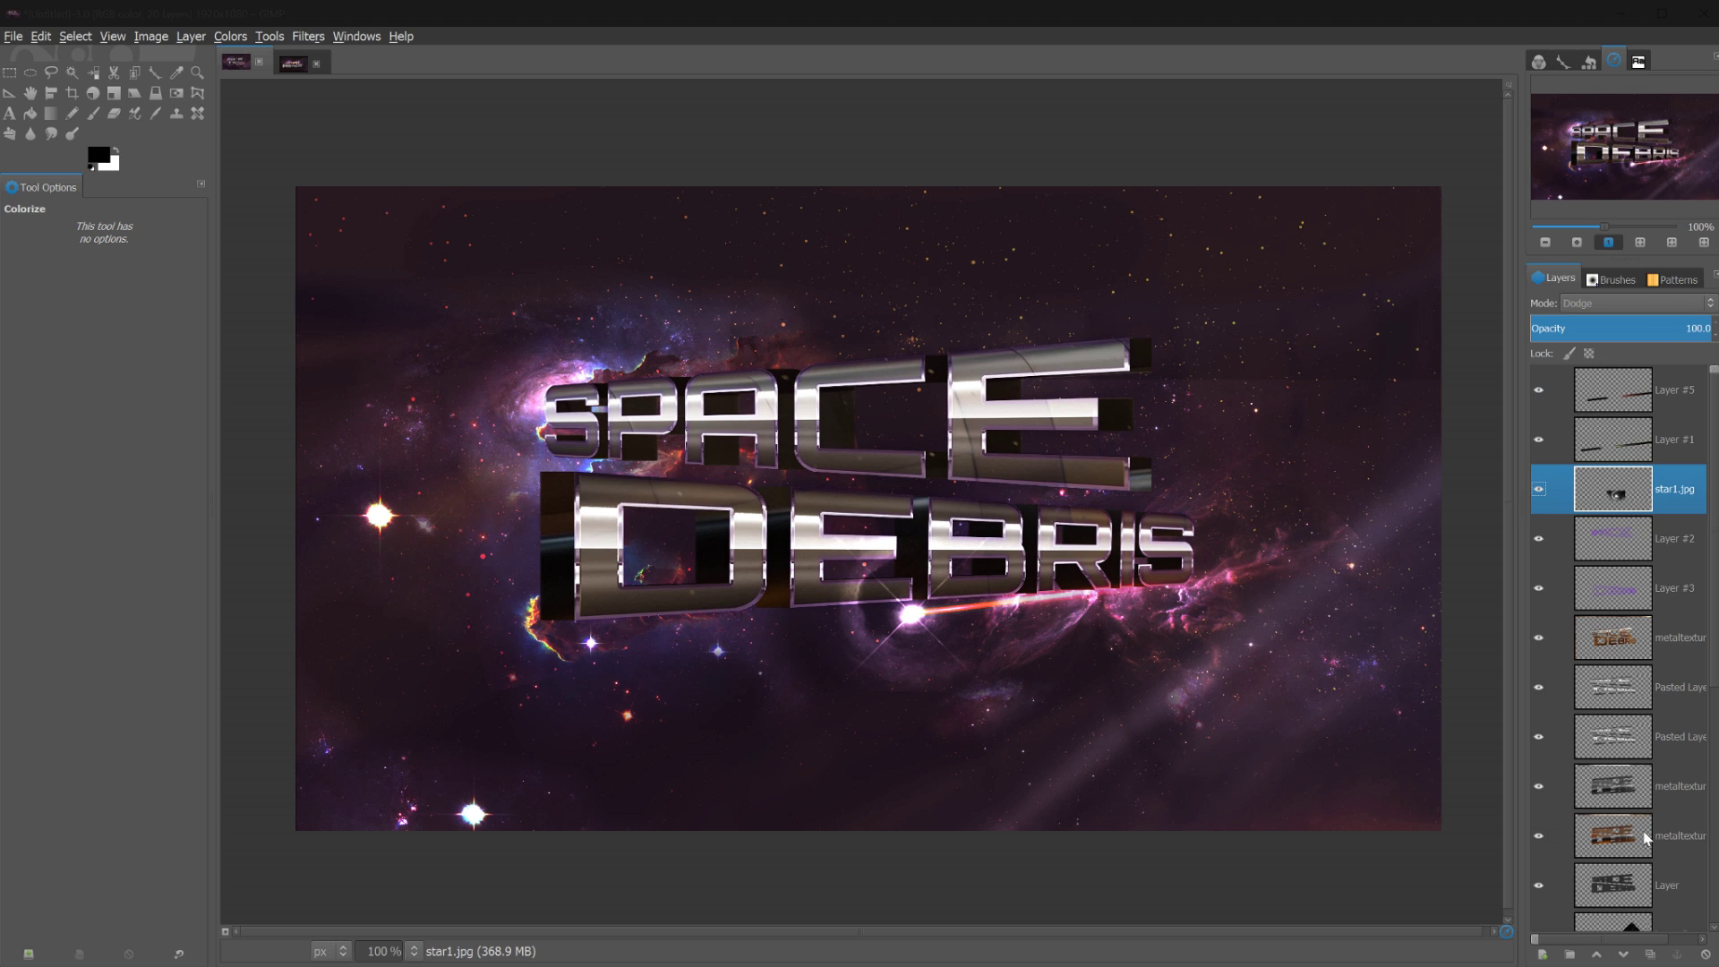
{"action": "left_click", "coordinate": [1650, 954]}
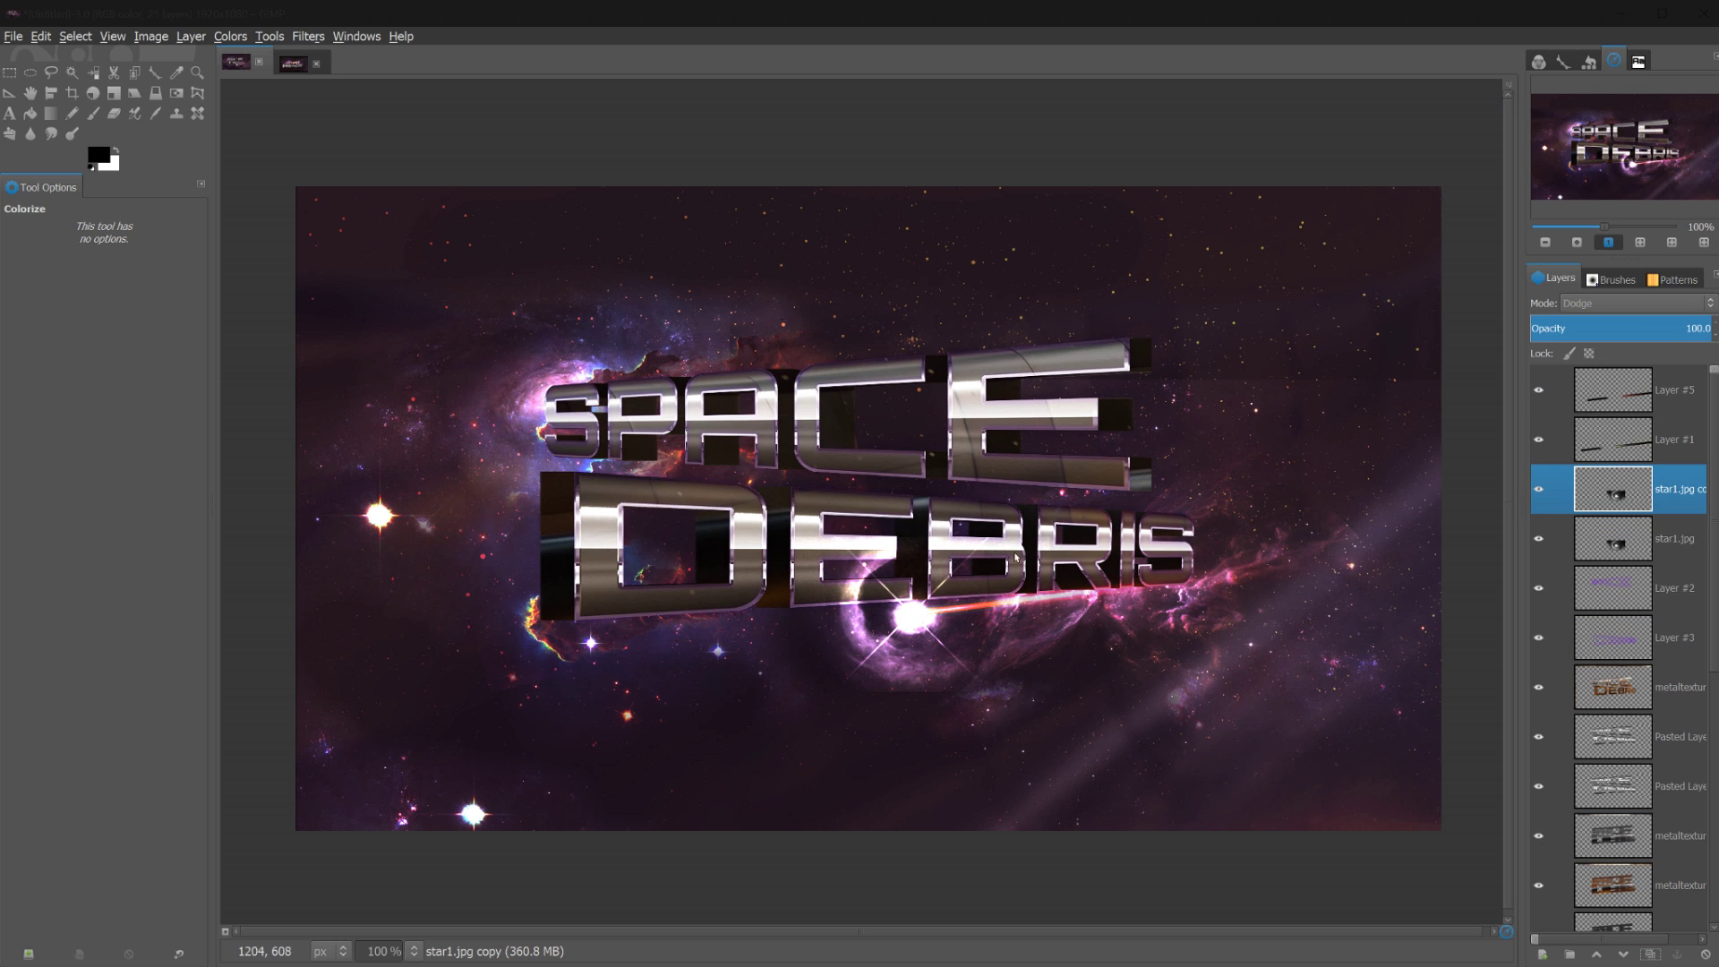
{"action": "key", "text": "m"}
{"action": "left_click_drag", "start_coordinate": [934, 646], "coordinate": [993, 666]}
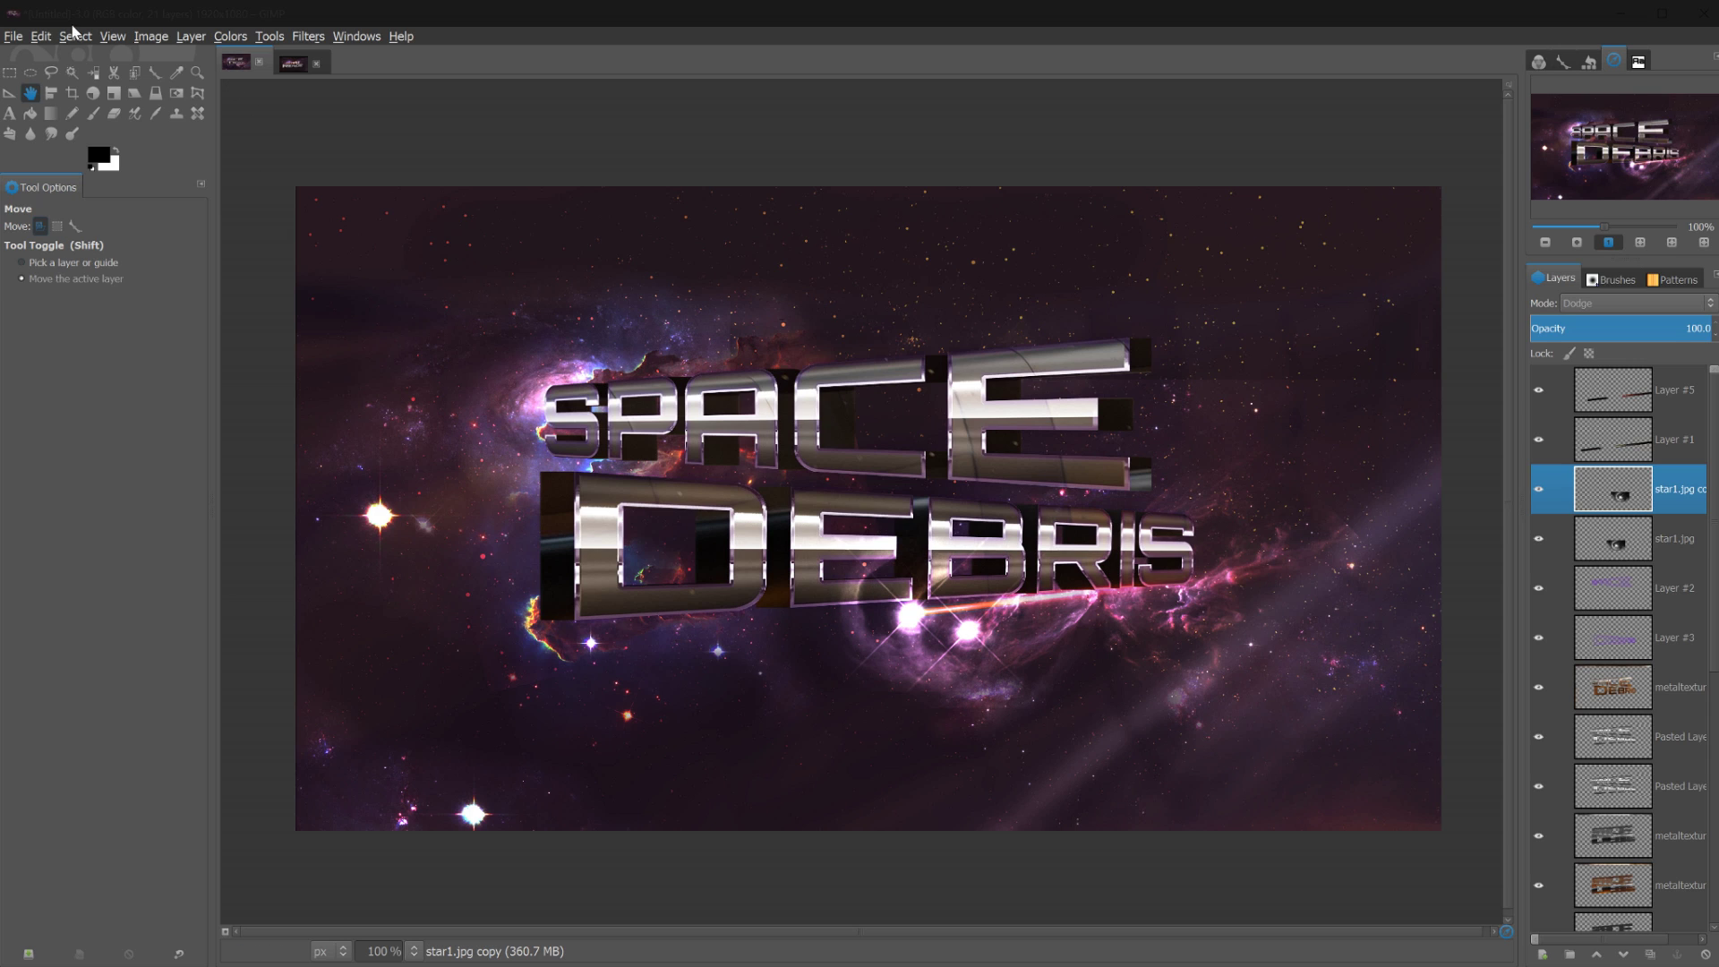
Flip the star copy horizontally and scale it down toward its lower-right corner
{"action": "left_click", "coordinate": [178, 96]}
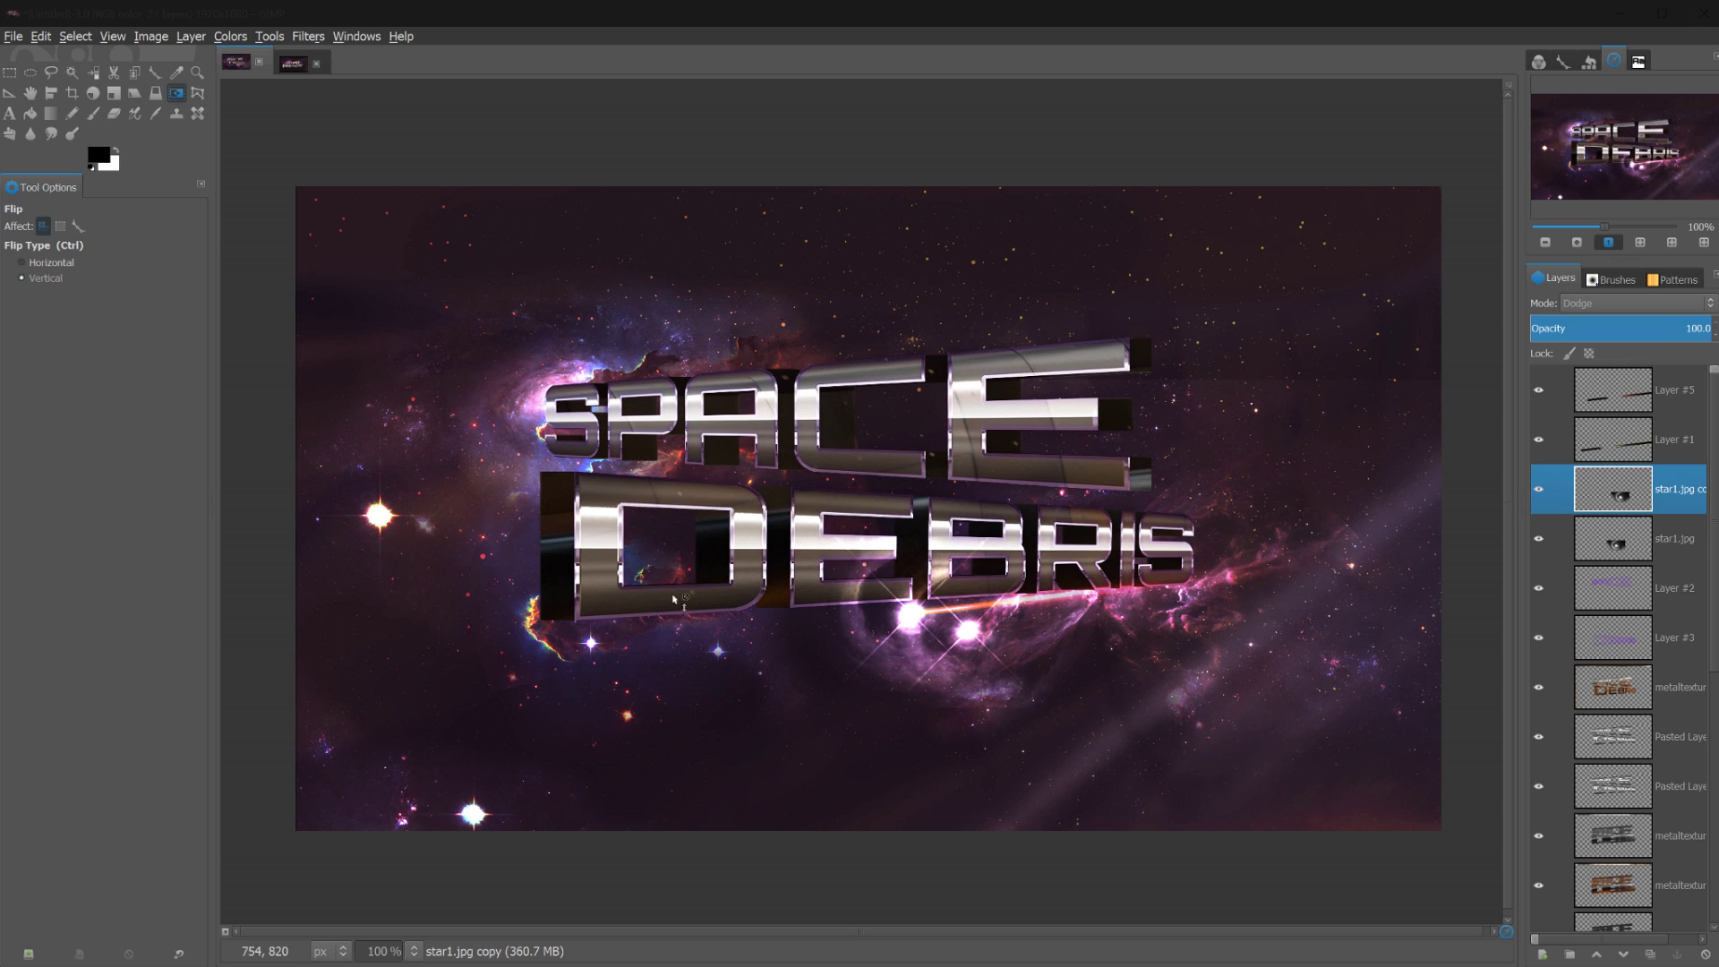
{"action": "left_click", "coordinate": [51, 262]}
{"action": "left_click", "coordinate": [921, 651]}
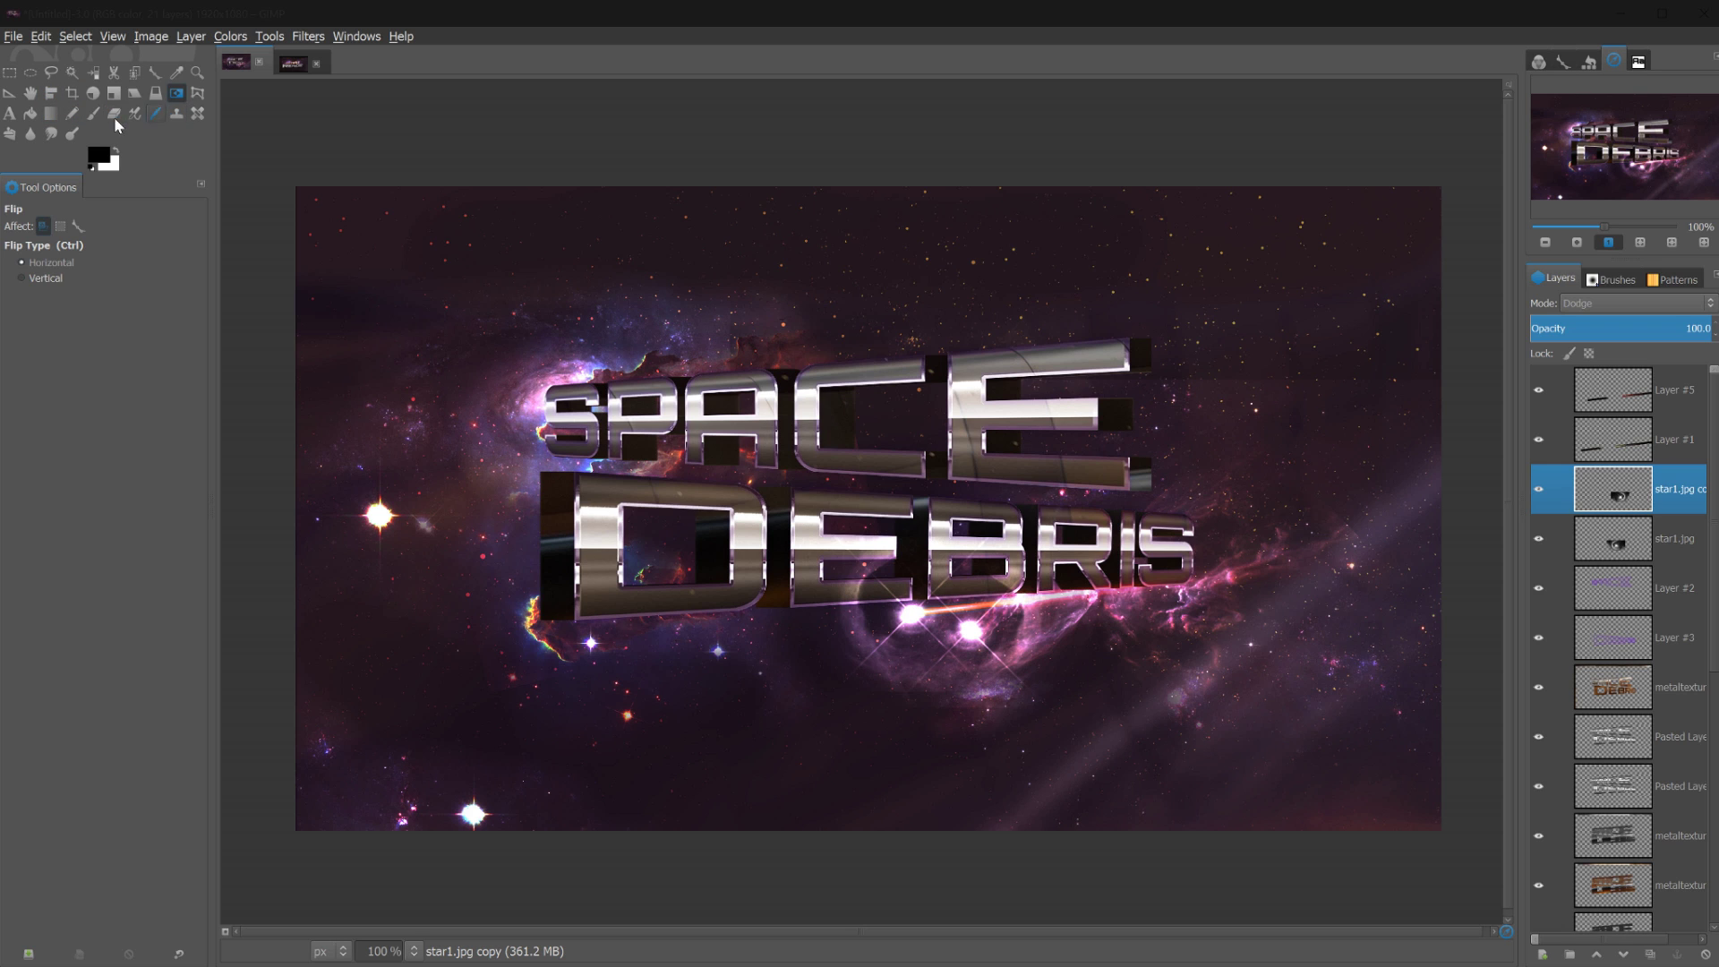
{"action": "key", "text": "shift+s"}
{"action": "left_click", "coordinate": [811, 569]}
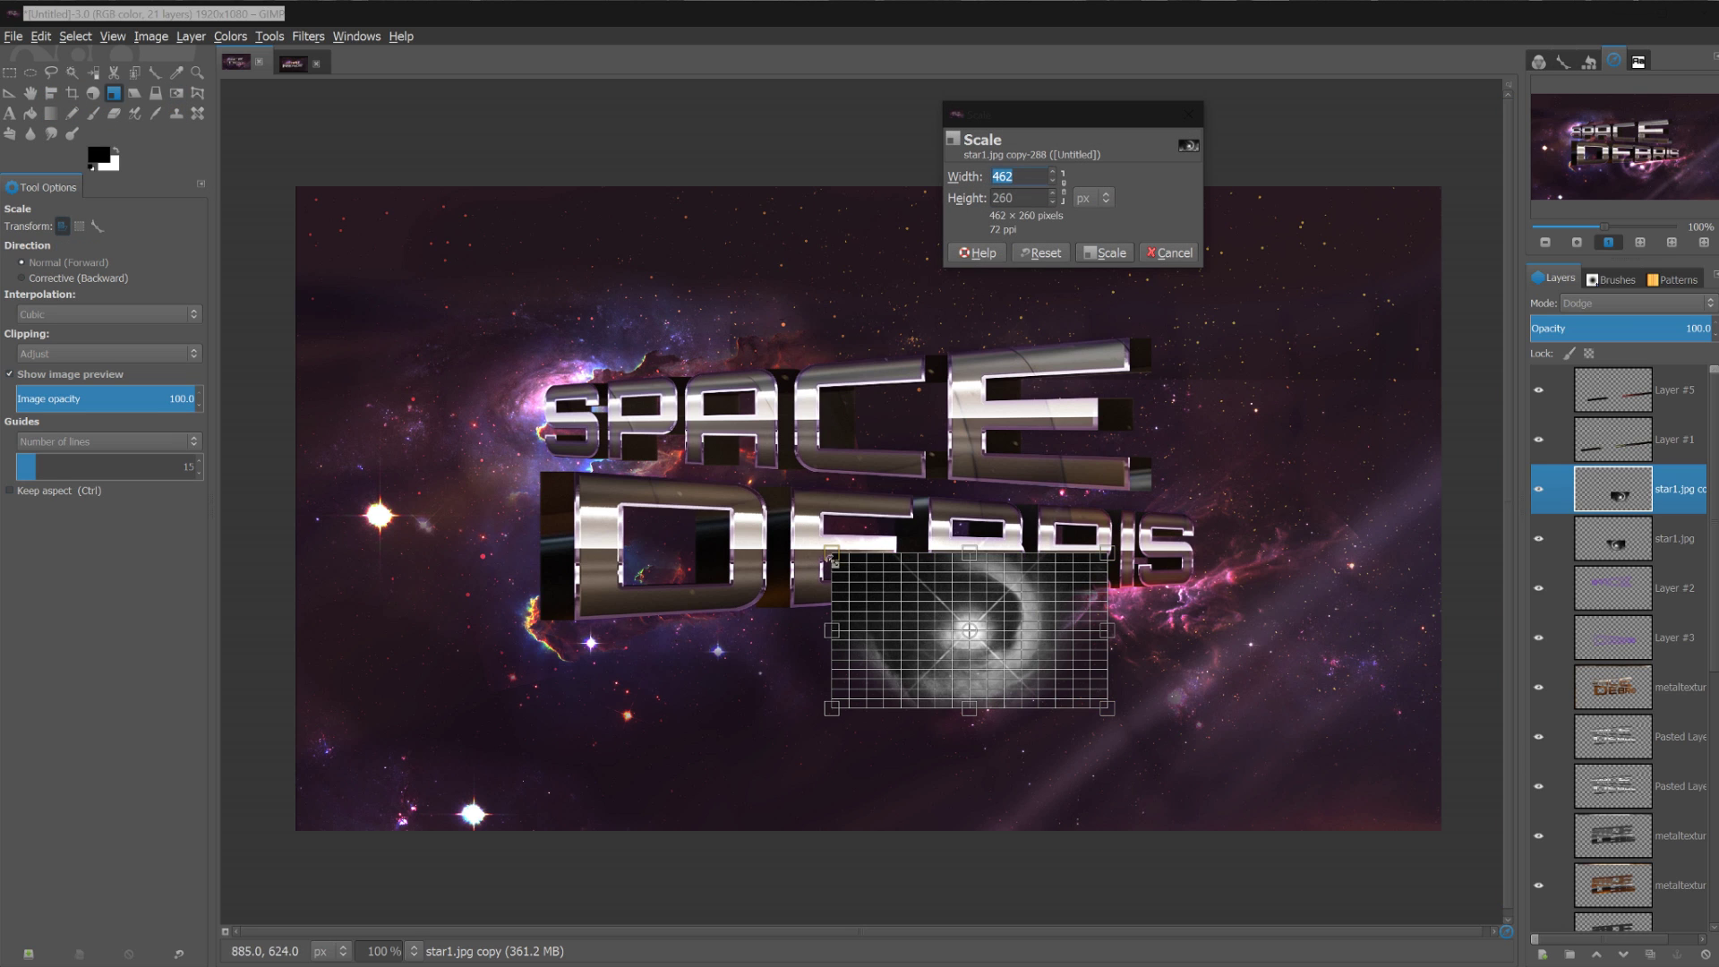
{"action": "left_click_drag", "start_coordinate": [832, 561], "coordinate": [988, 622]}
{"action": "key", "text": "Return"}
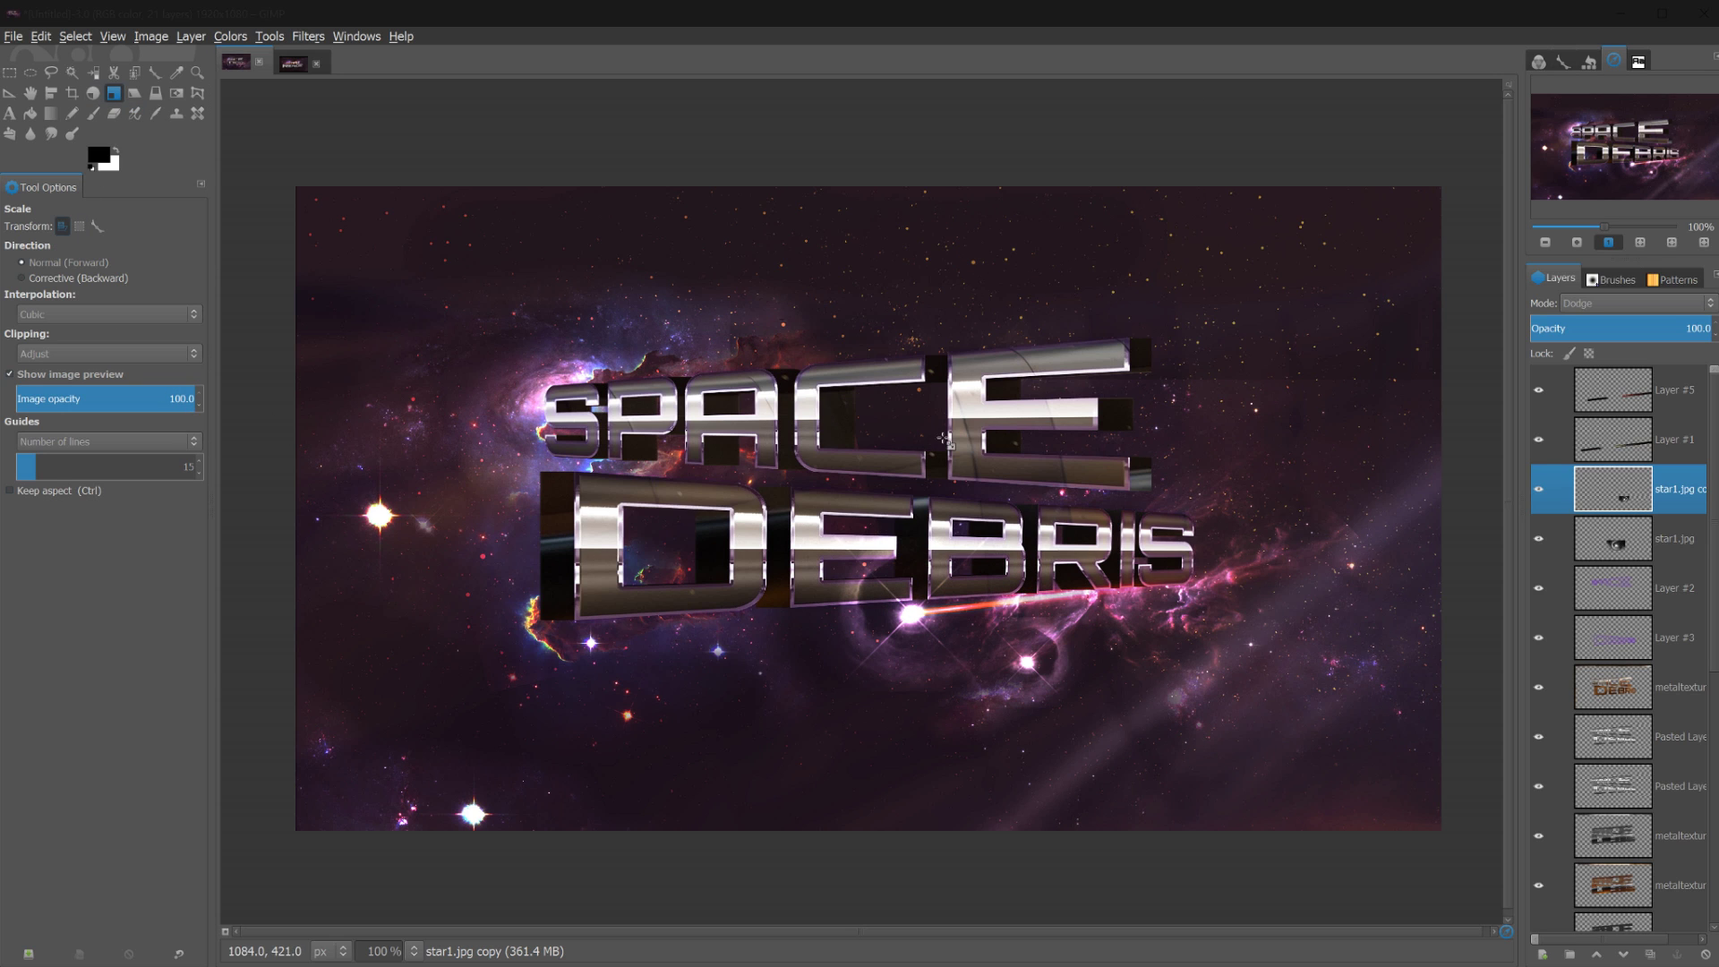
Rotate the smaller star copy clockwise and move it up and left, closer to the original star
{"action": "key", "text": "shift+r"}
{"action": "left_click_drag", "start_coordinate": [1164, 560], "coordinate": [1156, 673]}
{"action": "key", "text": "Return"}
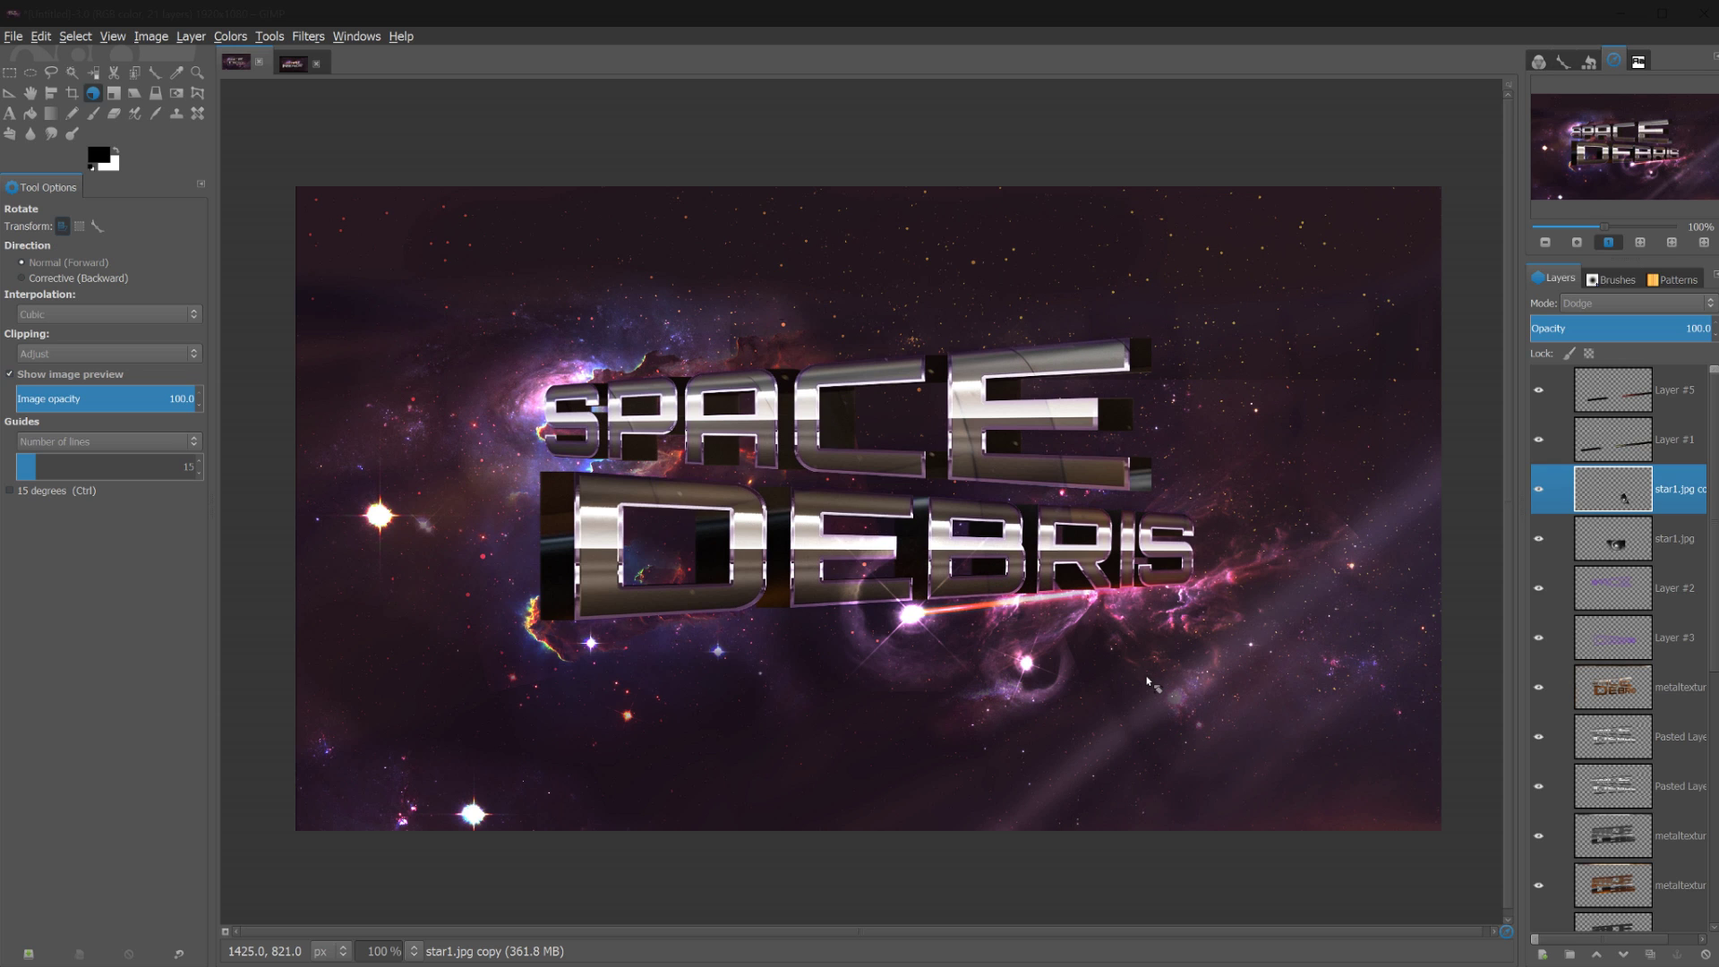
{"action": "key", "text": "m"}
{"action": "left_click_drag", "start_coordinate": [1041, 693], "coordinate": [995, 668]}
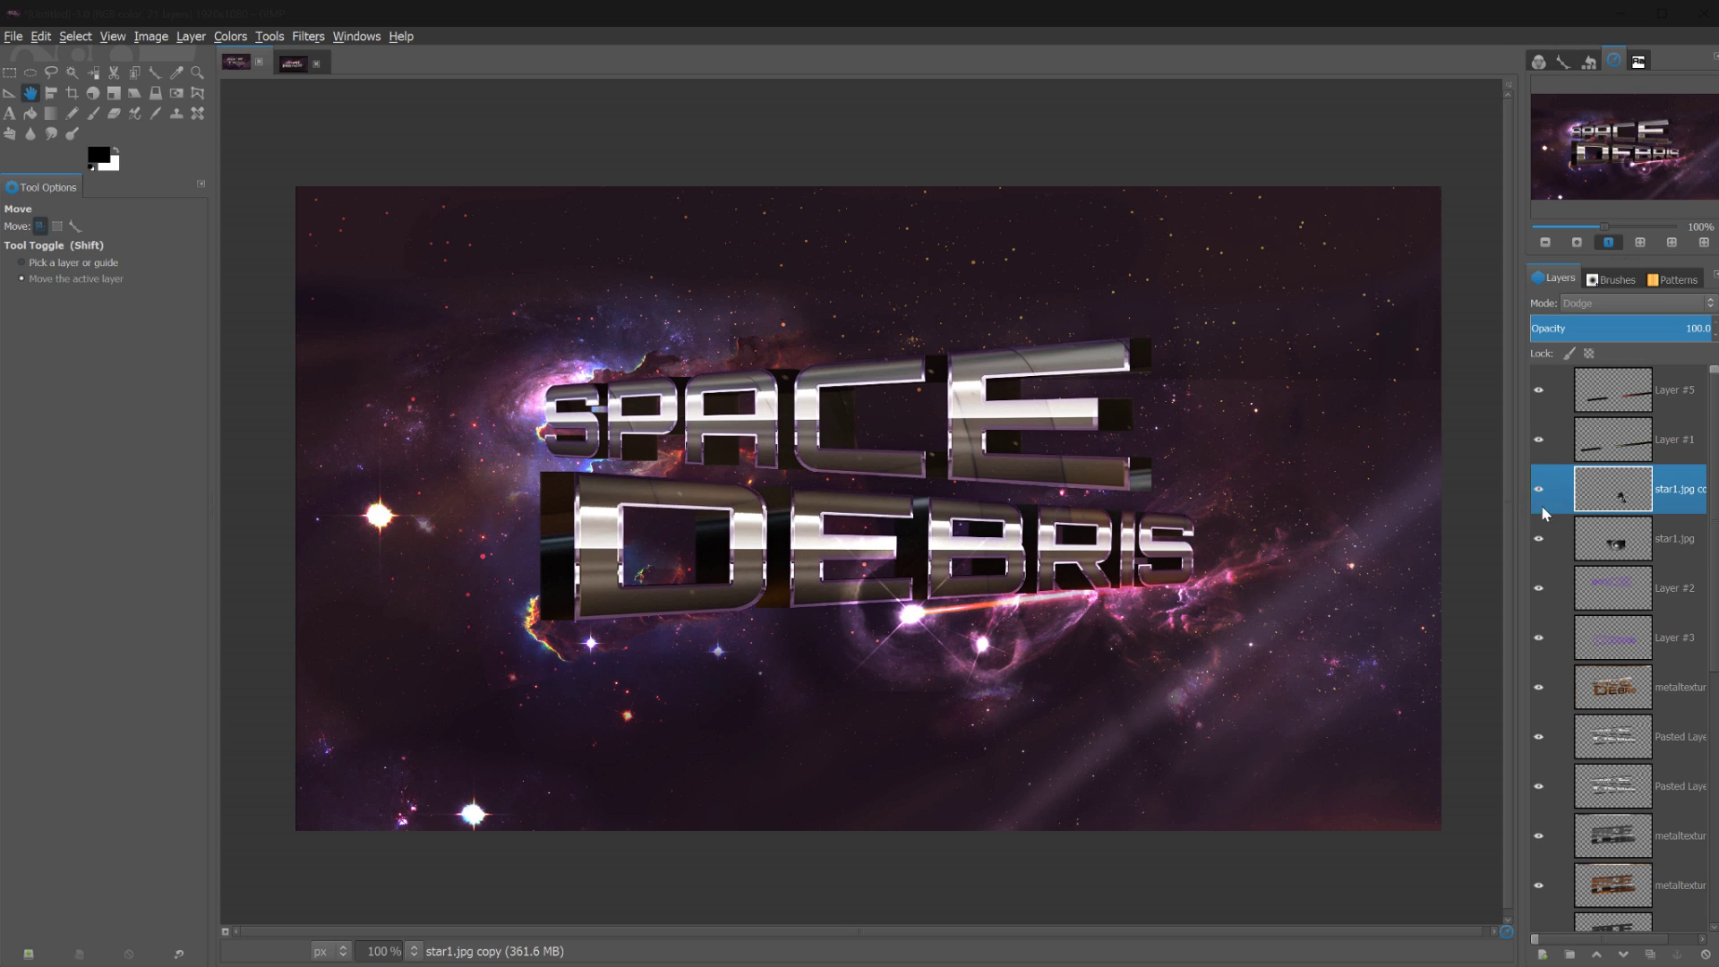
Duplicate Layer #1, the original flare streak, to intensify its glow
{"action": "left_click", "coordinate": [1629, 398]}
{"action": "left_click", "coordinate": [1633, 444]}
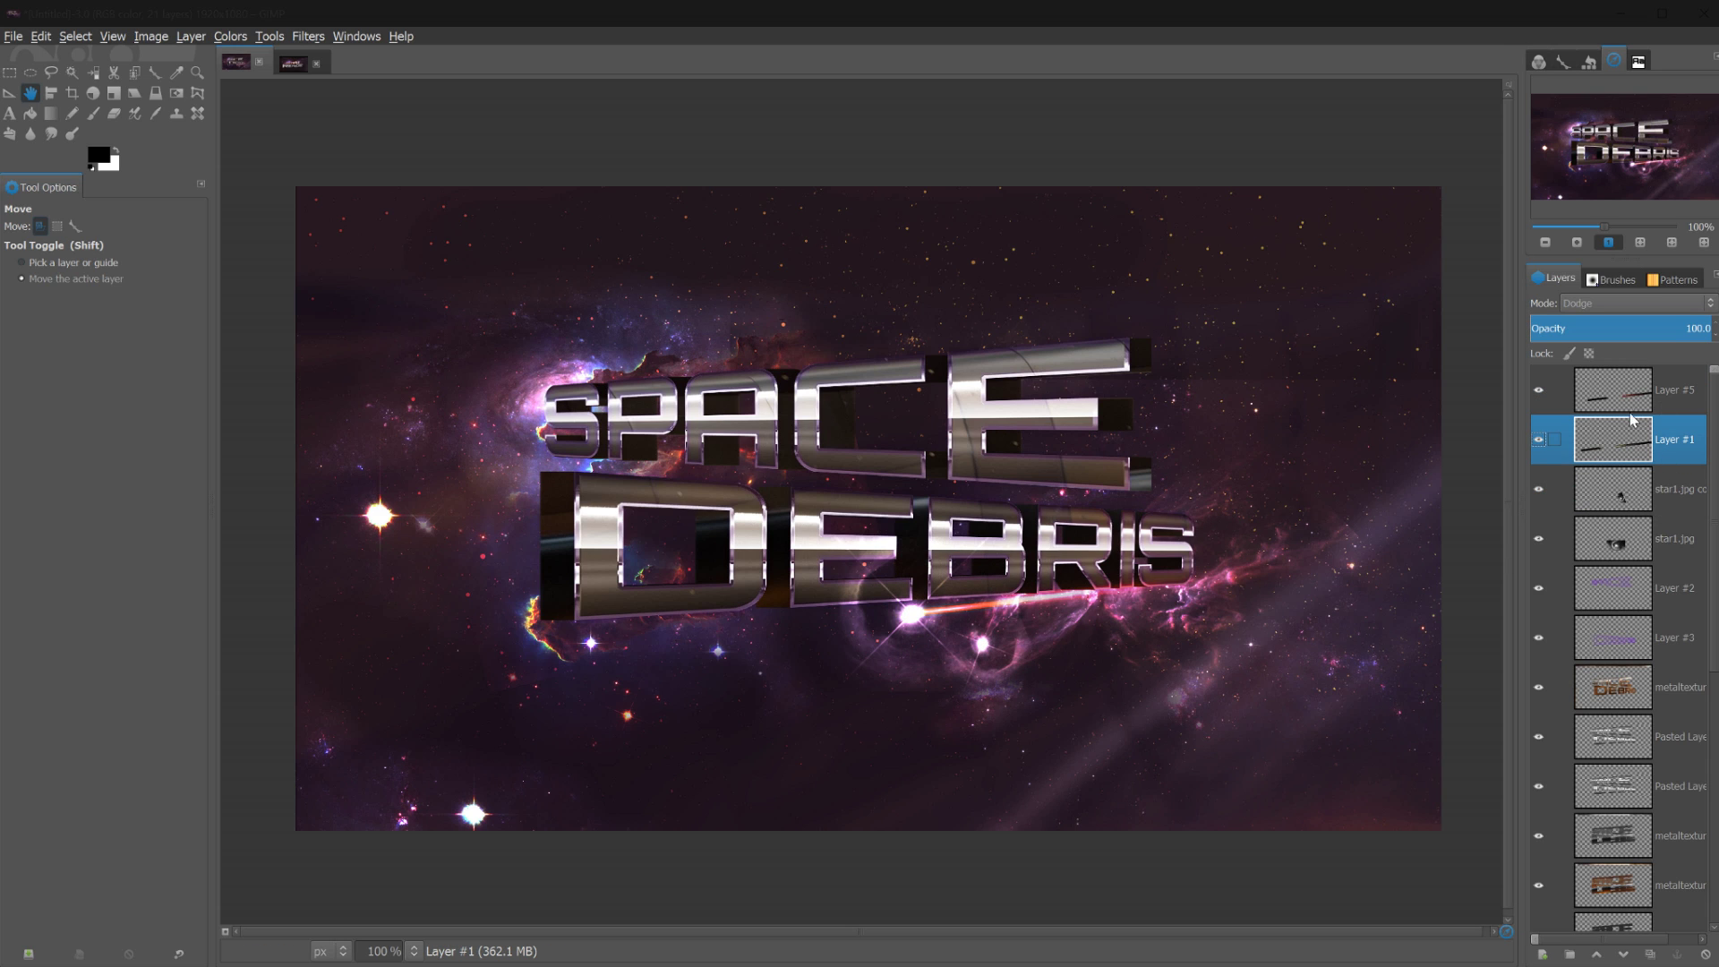
{"action": "left_click", "coordinate": [1650, 954]}
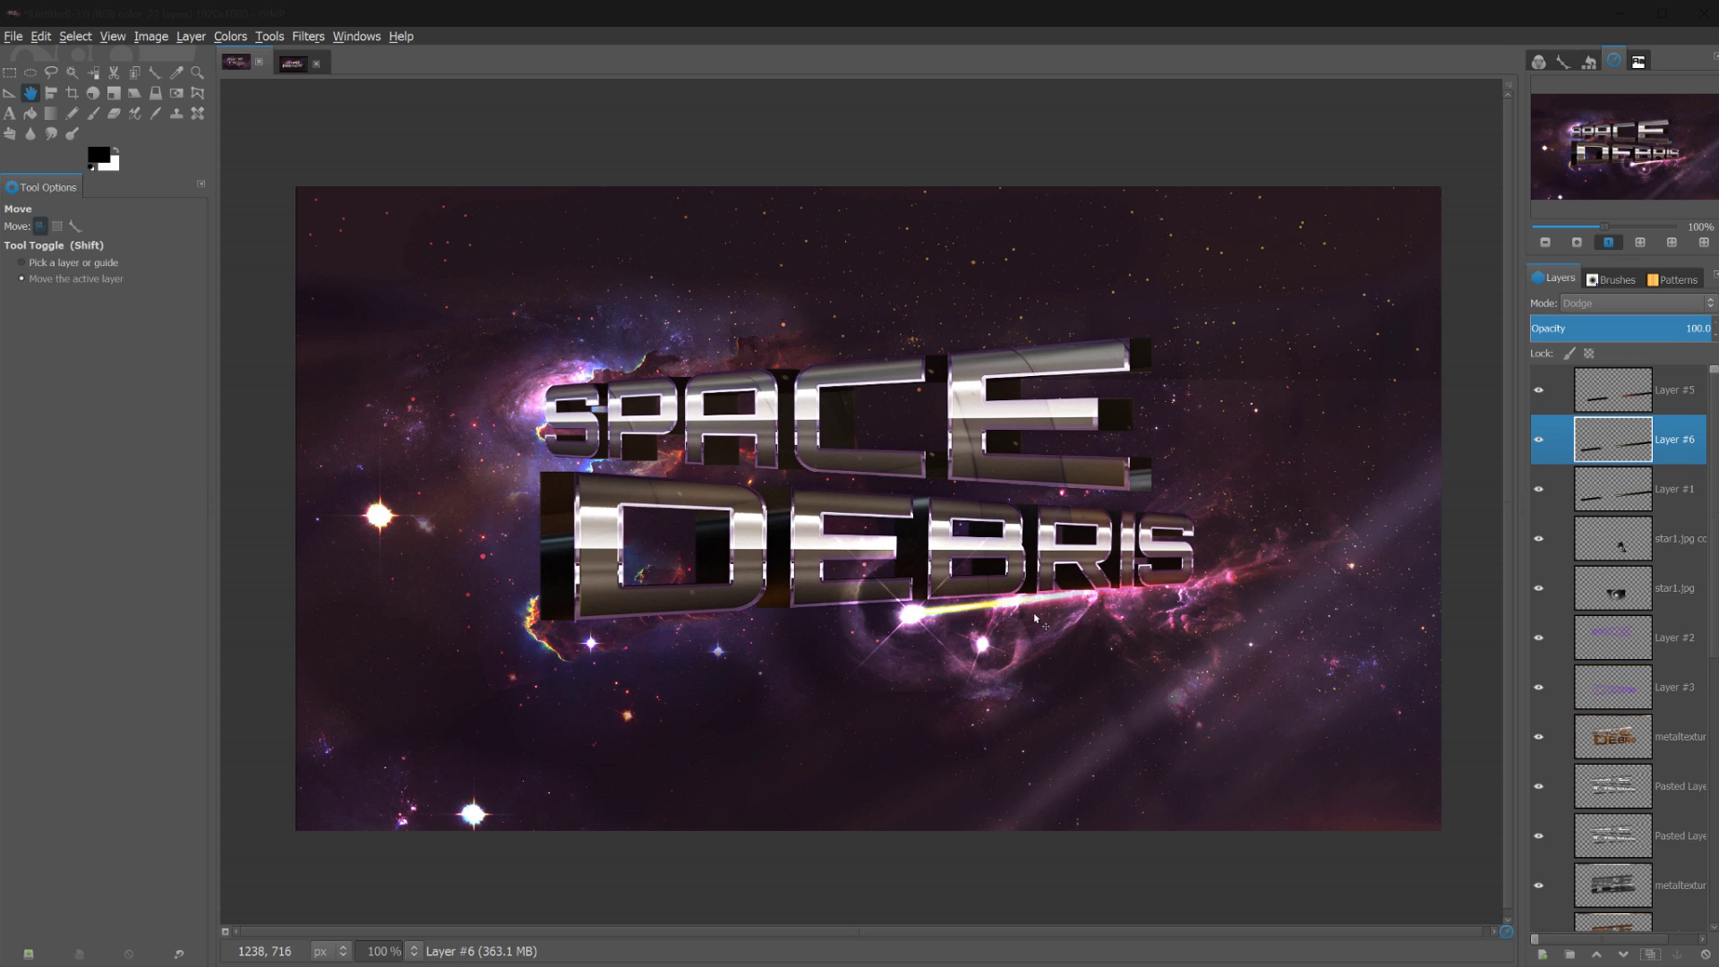
Align the duplicated flare streak with the smaller star copy, shifting the star slightly up and left beneath the main streak
{"action": "mouse_move", "coordinate": [1034, 612]}
{"action": "left_mouse_down"}
{"action": "mouse_move", "coordinate": [1024, 627]}
{"action": "mouse_move", "coordinate": [1050, 662]}
{"action": "mouse_move", "coordinate": [1090, 642]}
{"action": "left_mouse_up"}
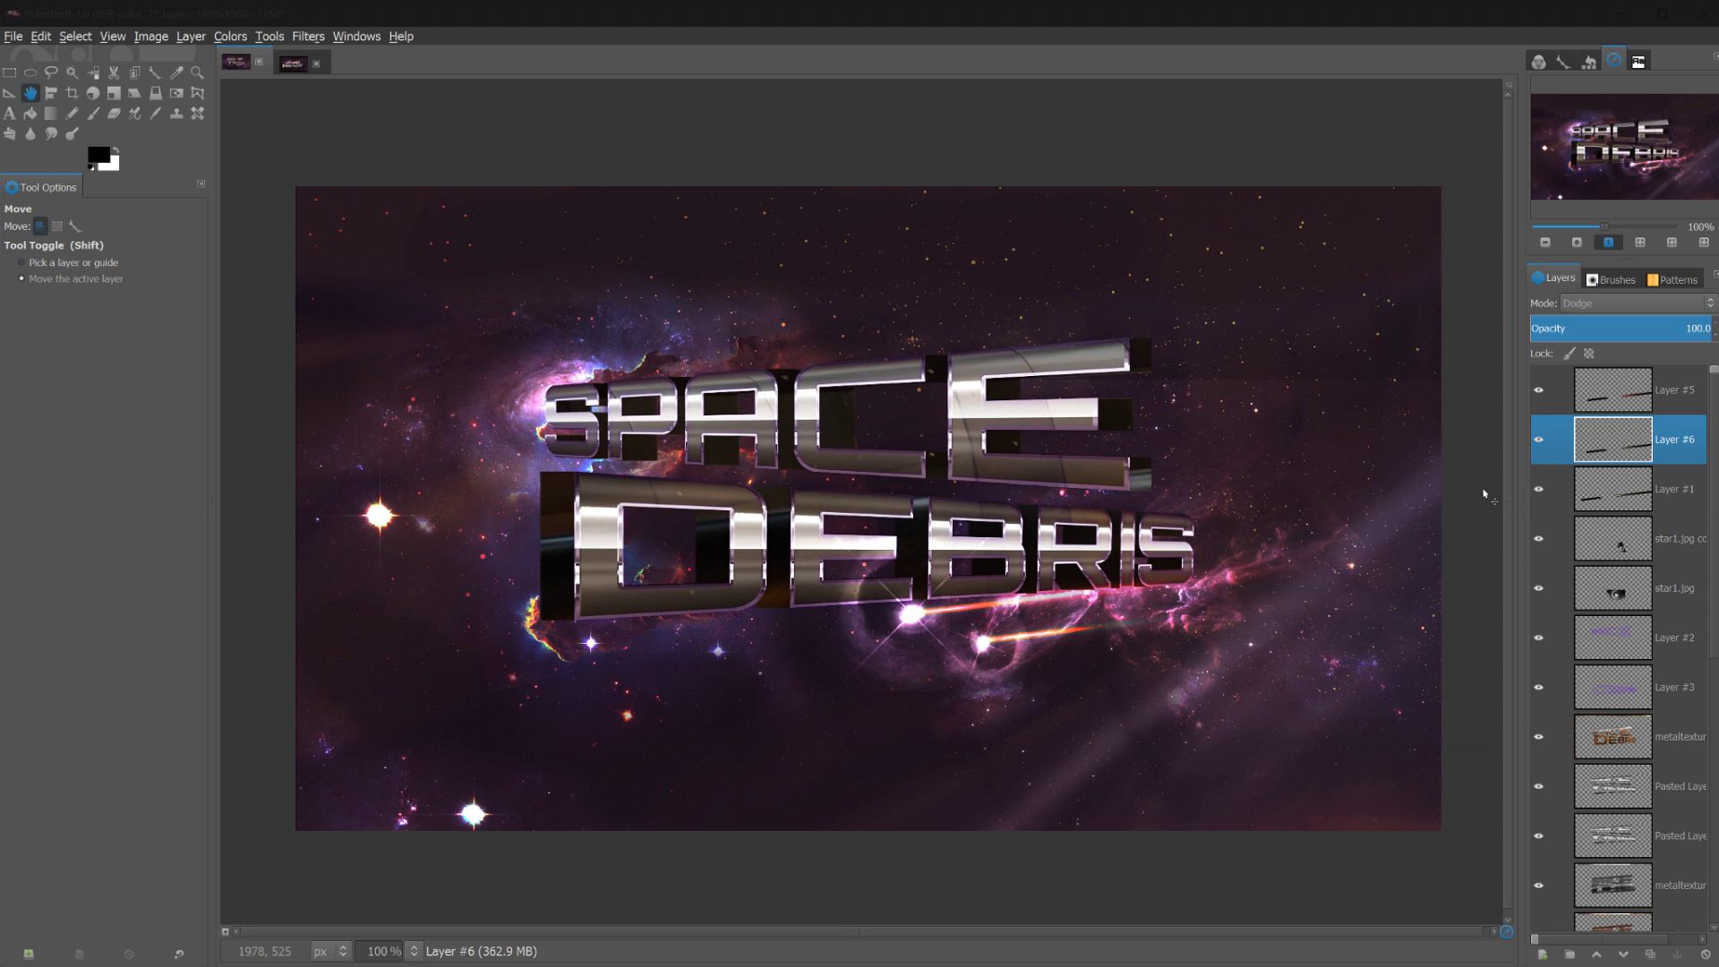
{"action": "left_click", "coordinate": [1616, 542]}
{"action": "left_click_drag", "start_coordinate": [997, 679], "coordinate": [985, 665]}
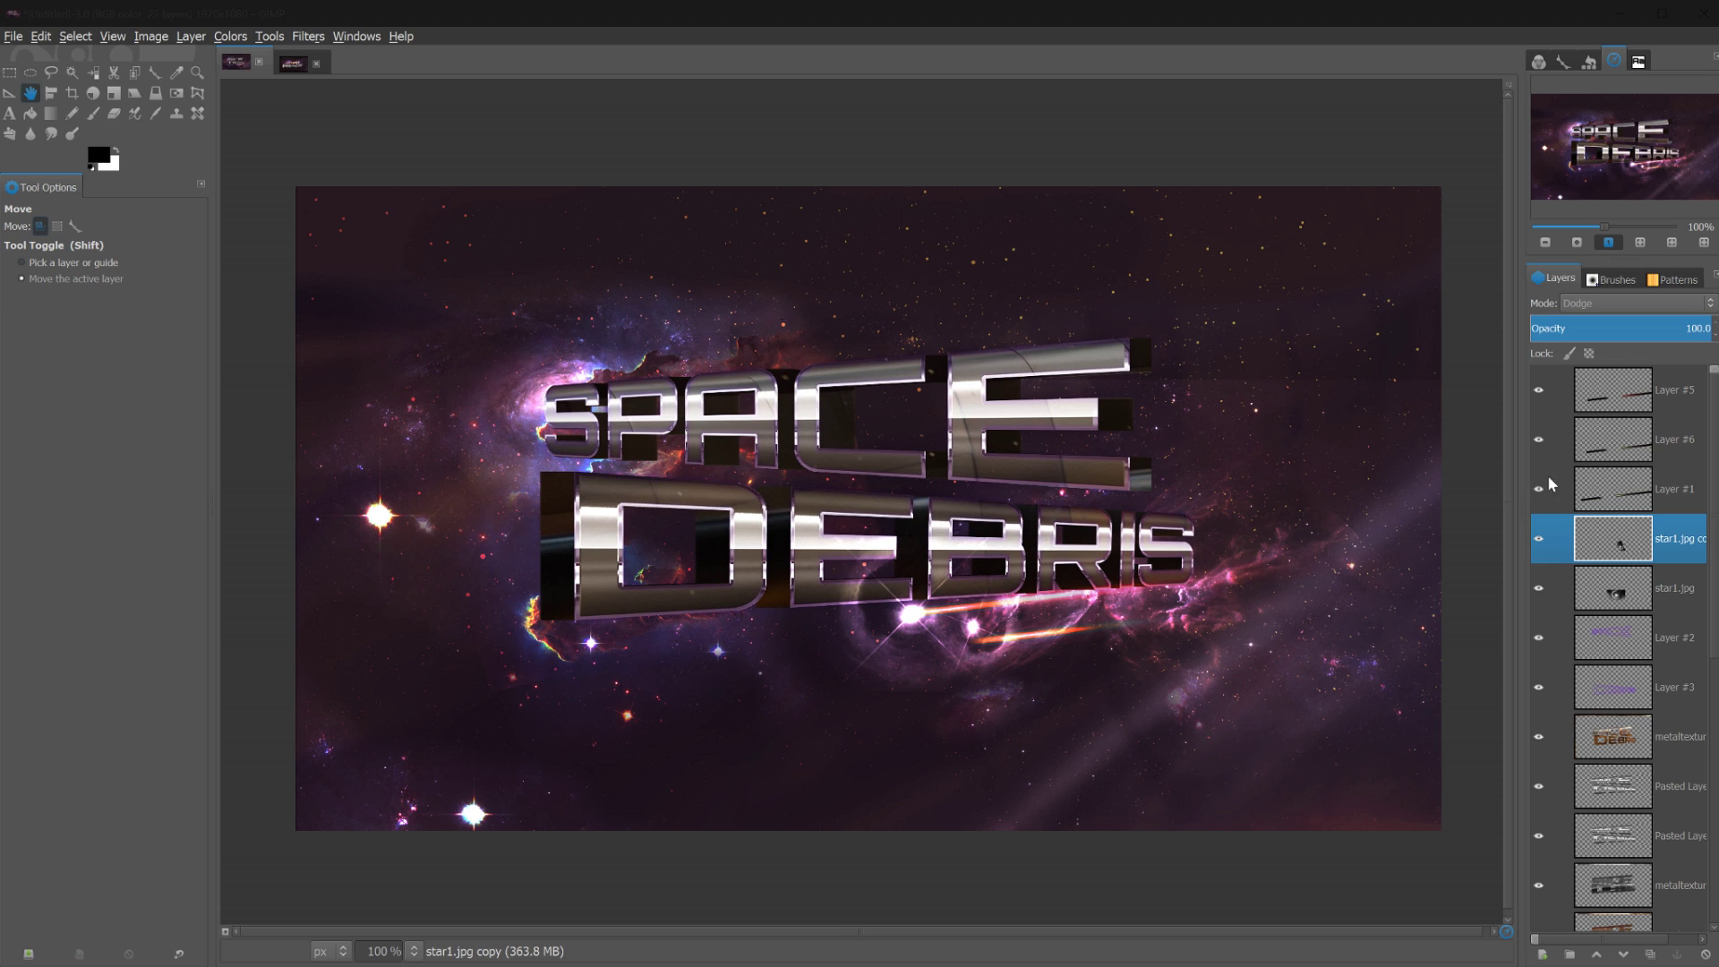
{"action": "left_click", "coordinate": [1611, 392]}
{"action": "left_click_drag", "start_coordinate": [1074, 635], "coordinate": [1037, 649]}
{"action": "left_click", "coordinate": [1039, 672], "text": "shift"}
{"action": "left_click_drag", "start_coordinate": [1039, 655], "coordinate": [1022, 640]}
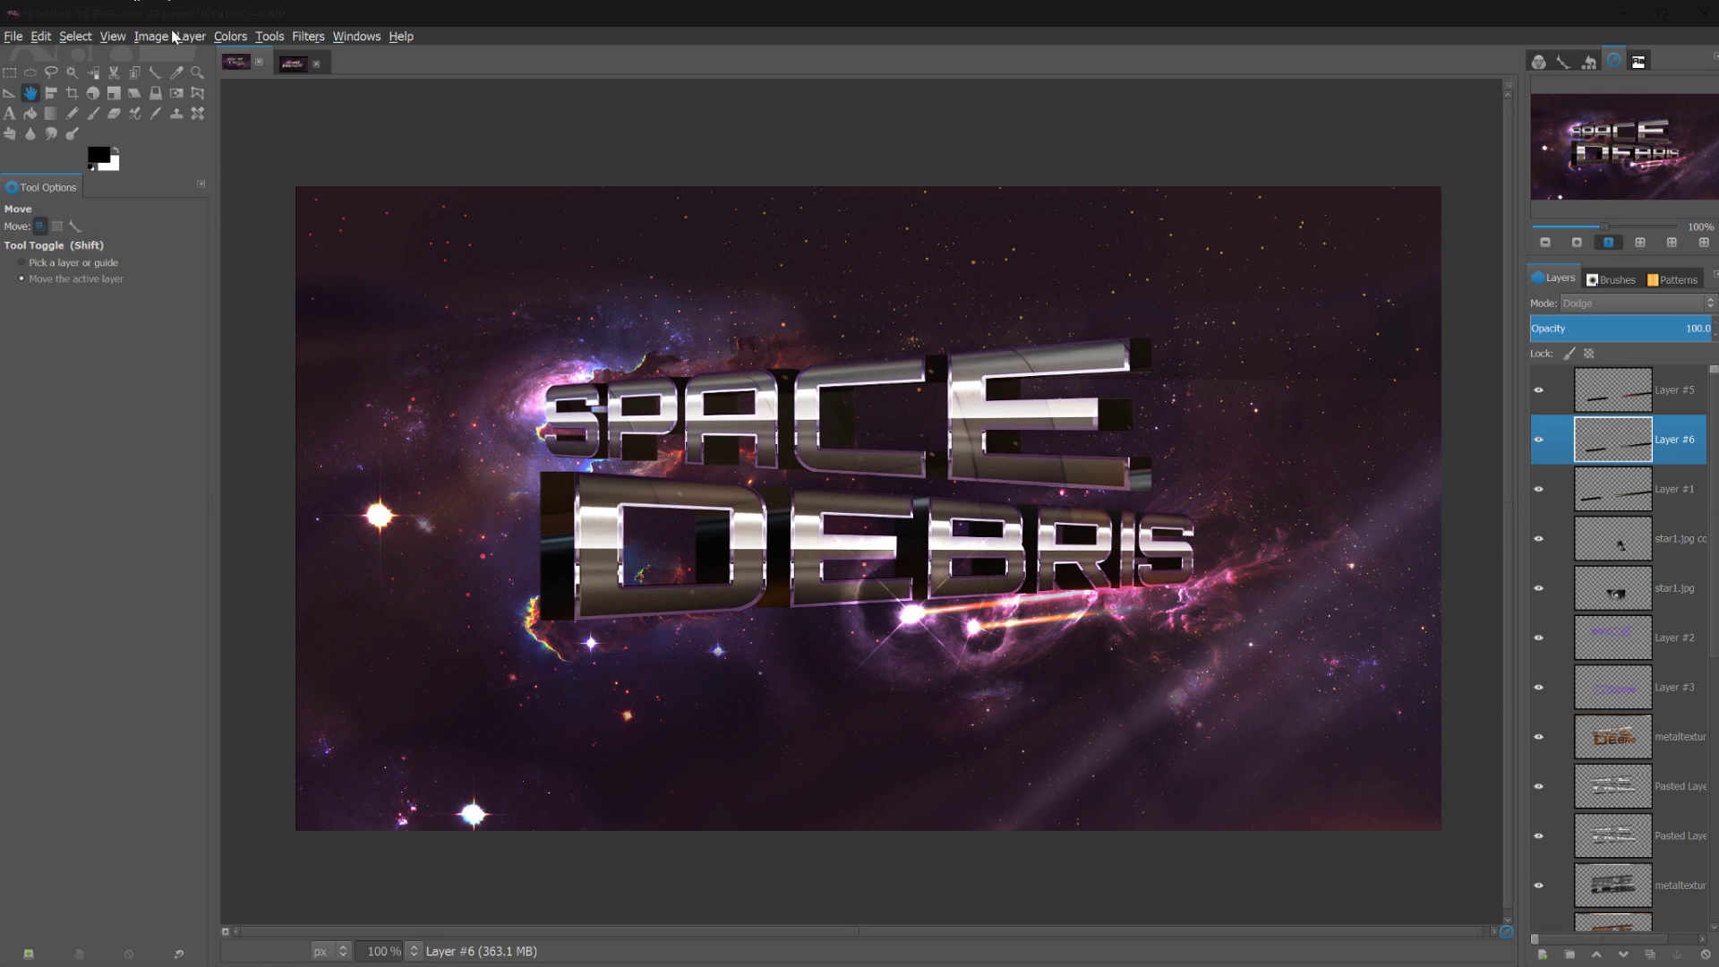
Rotate the Layer #6 flare streak slightly counter-clockwise and reposition it so its tip starts at the smaller star
{"action": "key", "text": "shift+r"}
{"action": "left_click", "coordinate": [779, 338]}
{"action": "left_click_drag", "start_coordinate": [1018, 567], "coordinate": [1000, 477]}
{"action": "key", "text": "Return"}
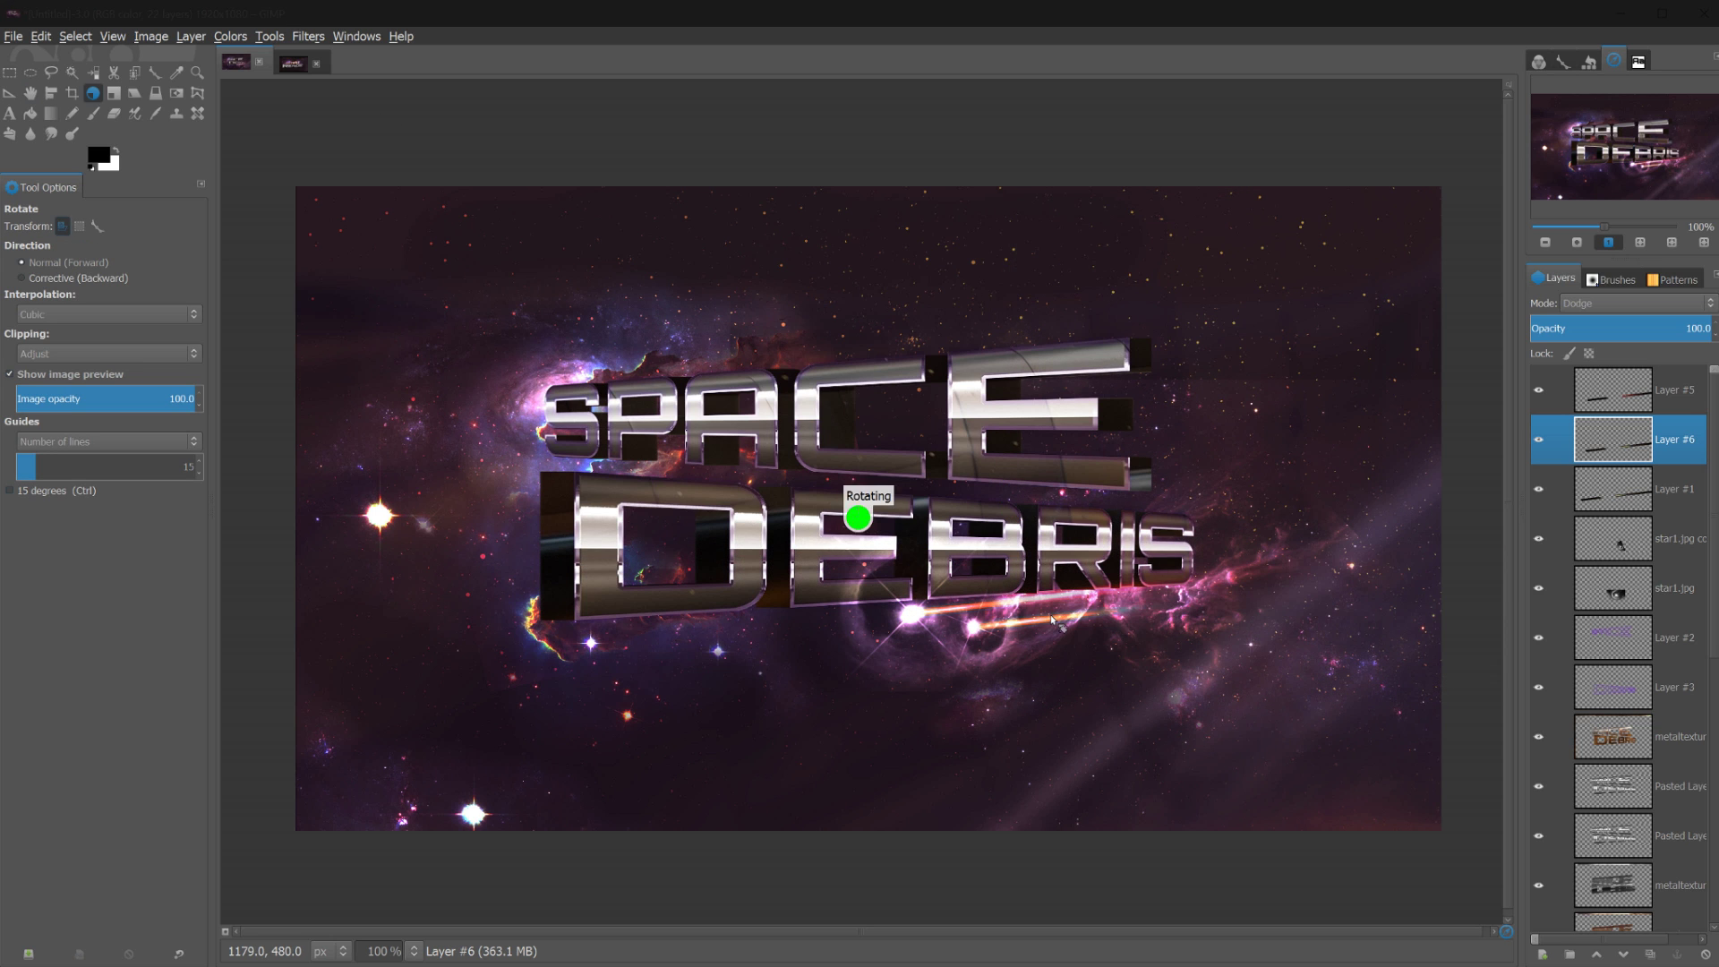
{"action": "key", "text": "m"}
{"action": "left_click_drag", "start_coordinate": [1033, 652], "coordinate": [1023, 644]}
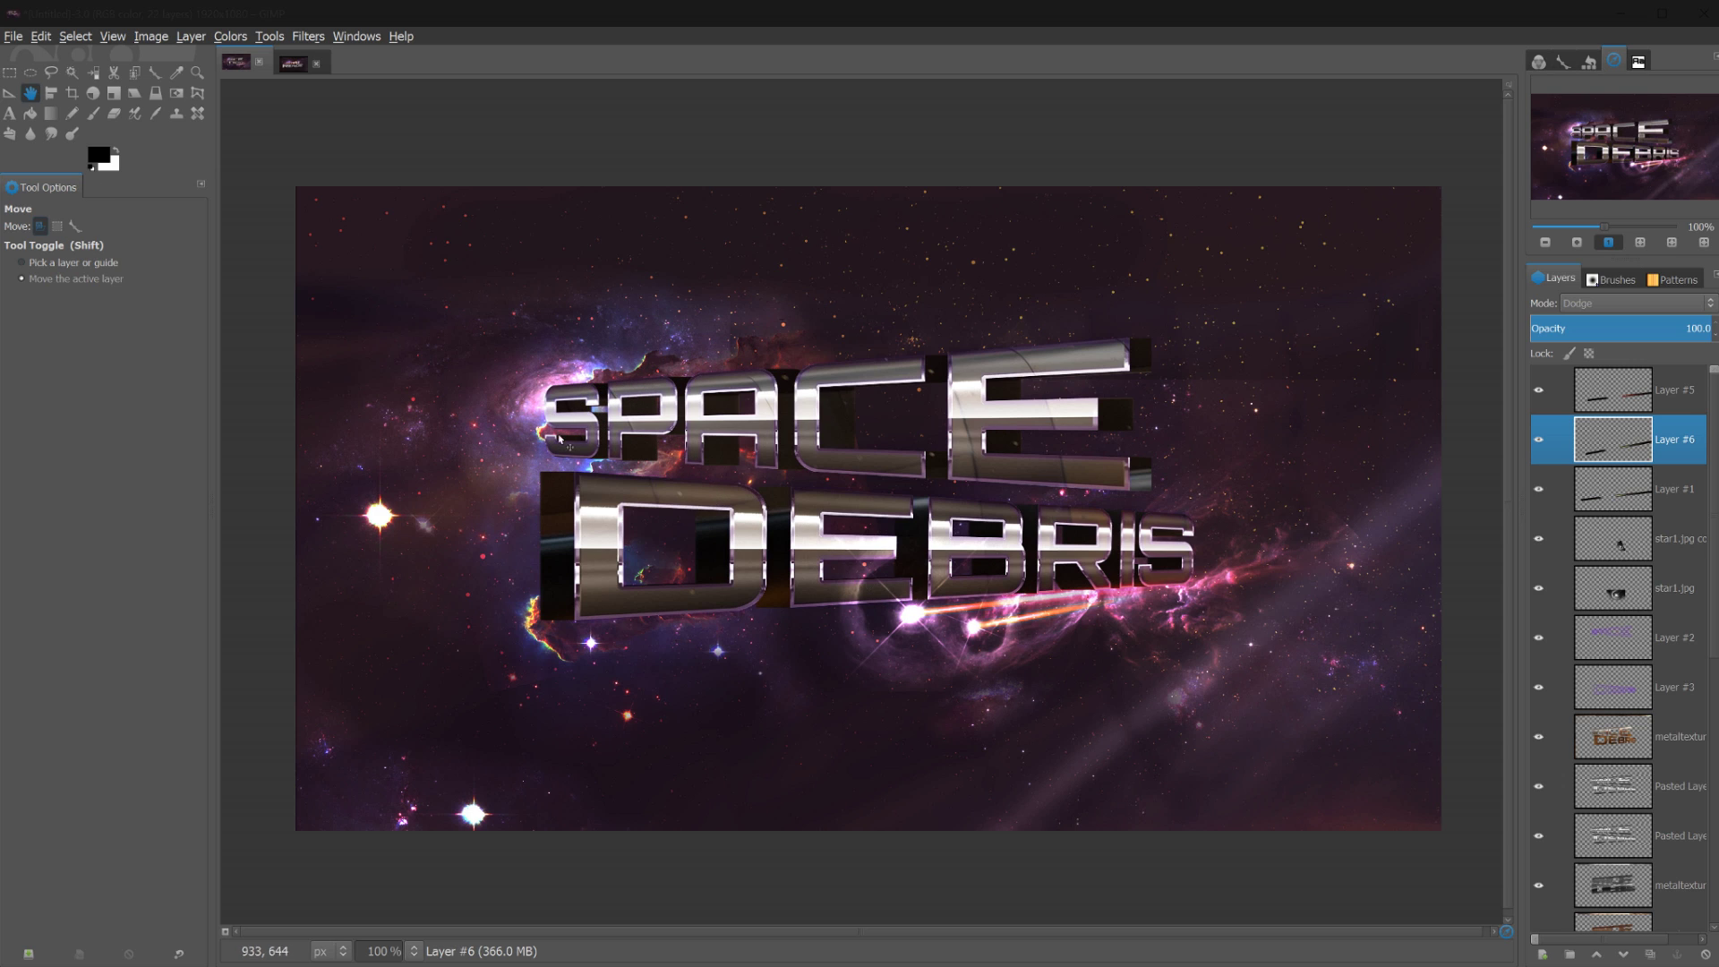
Open butterfly.jpg from the SPACESTOCKS folder as a new layer
{"action": "left_click", "coordinate": [12, 36]}
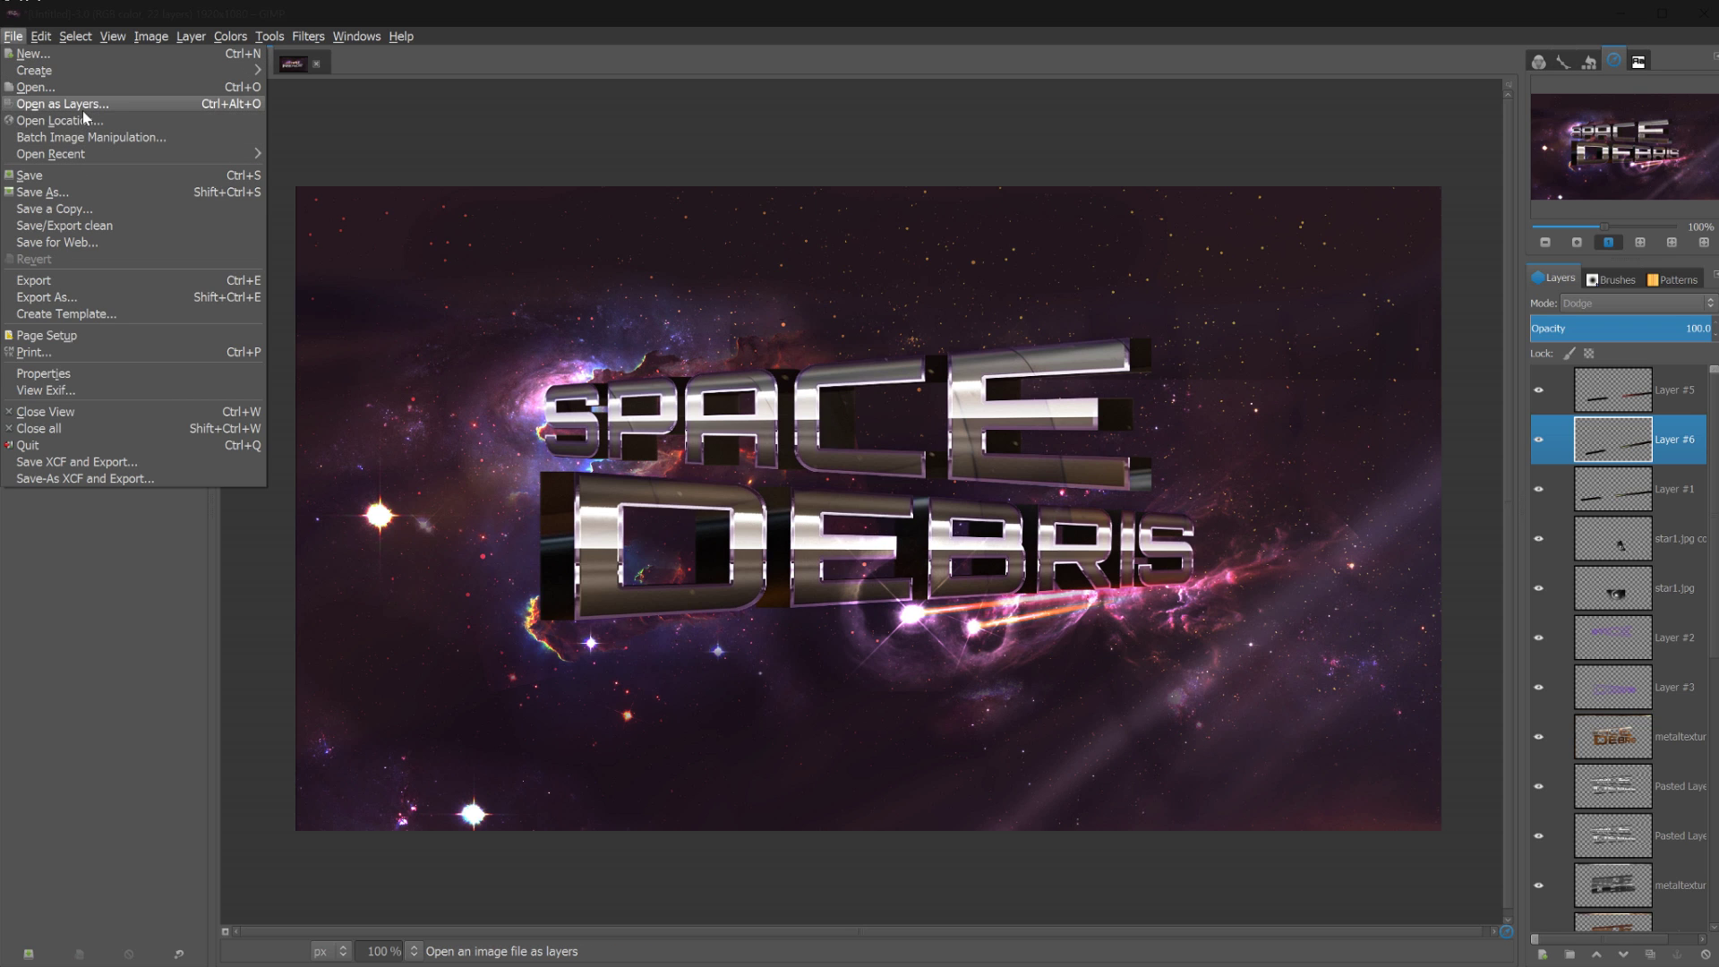
{"action": "left_click", "coordinate": [82, 111]}
{"action": "left_click", "coordinate": [512, 327]}
{"action": "left_click", "coordinate": [498, 305]}
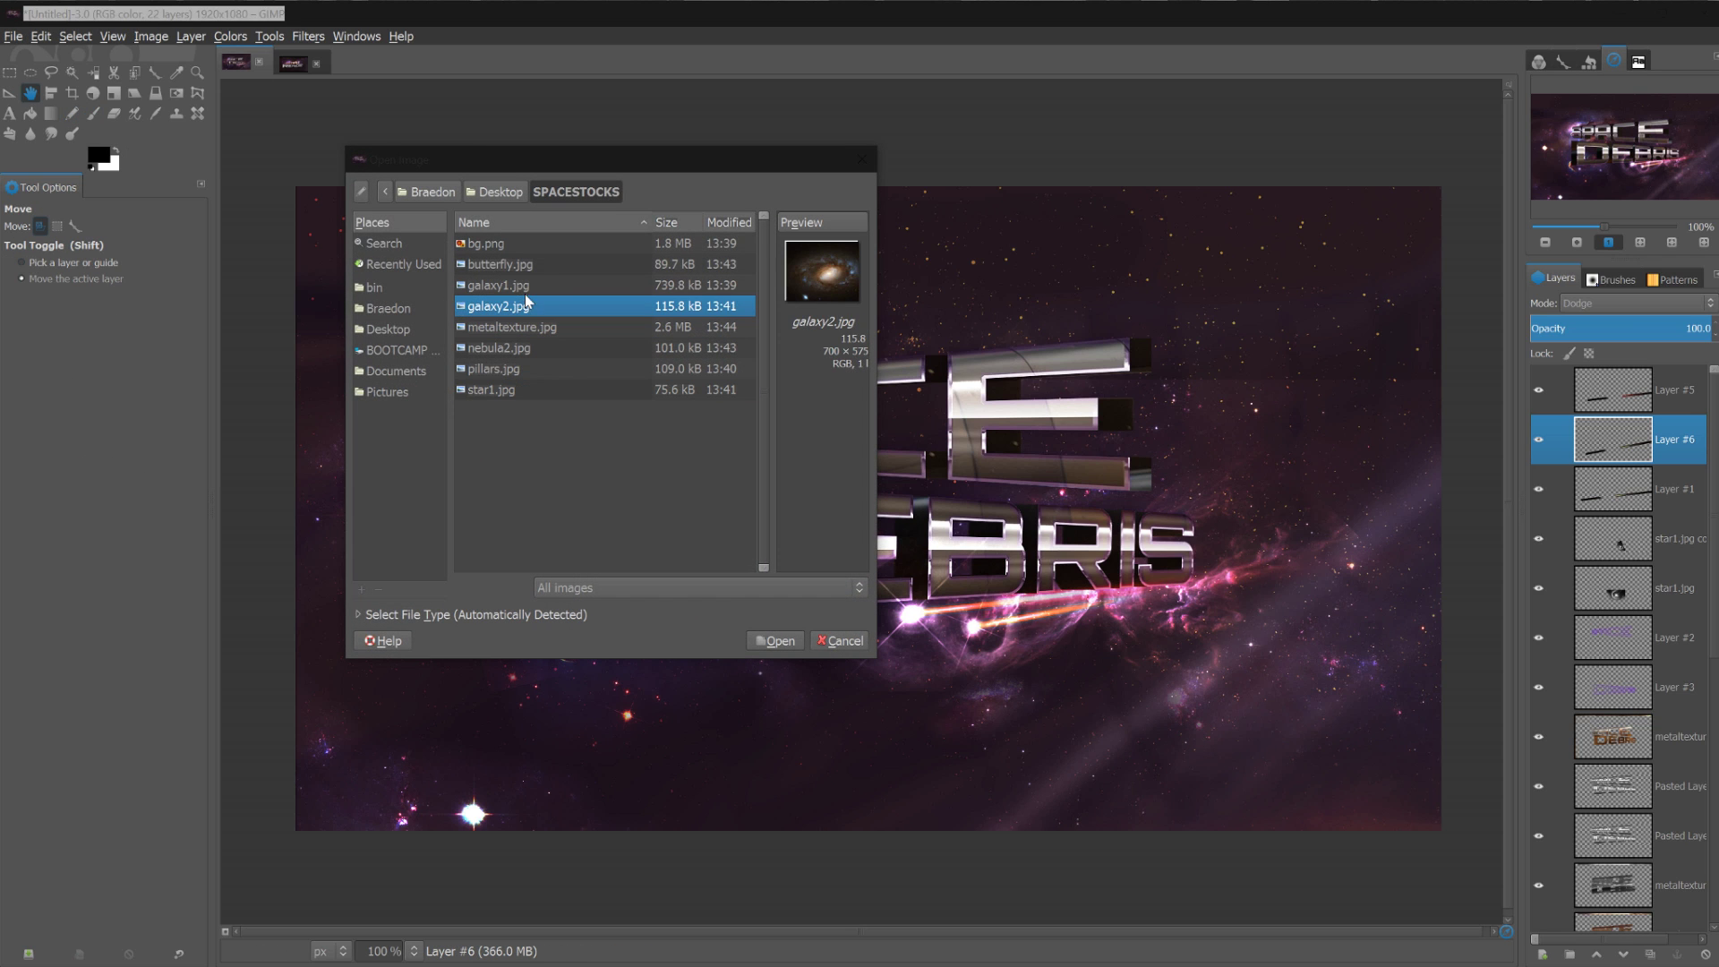
{"action": "left_click", "coordinate": [535, 264]}
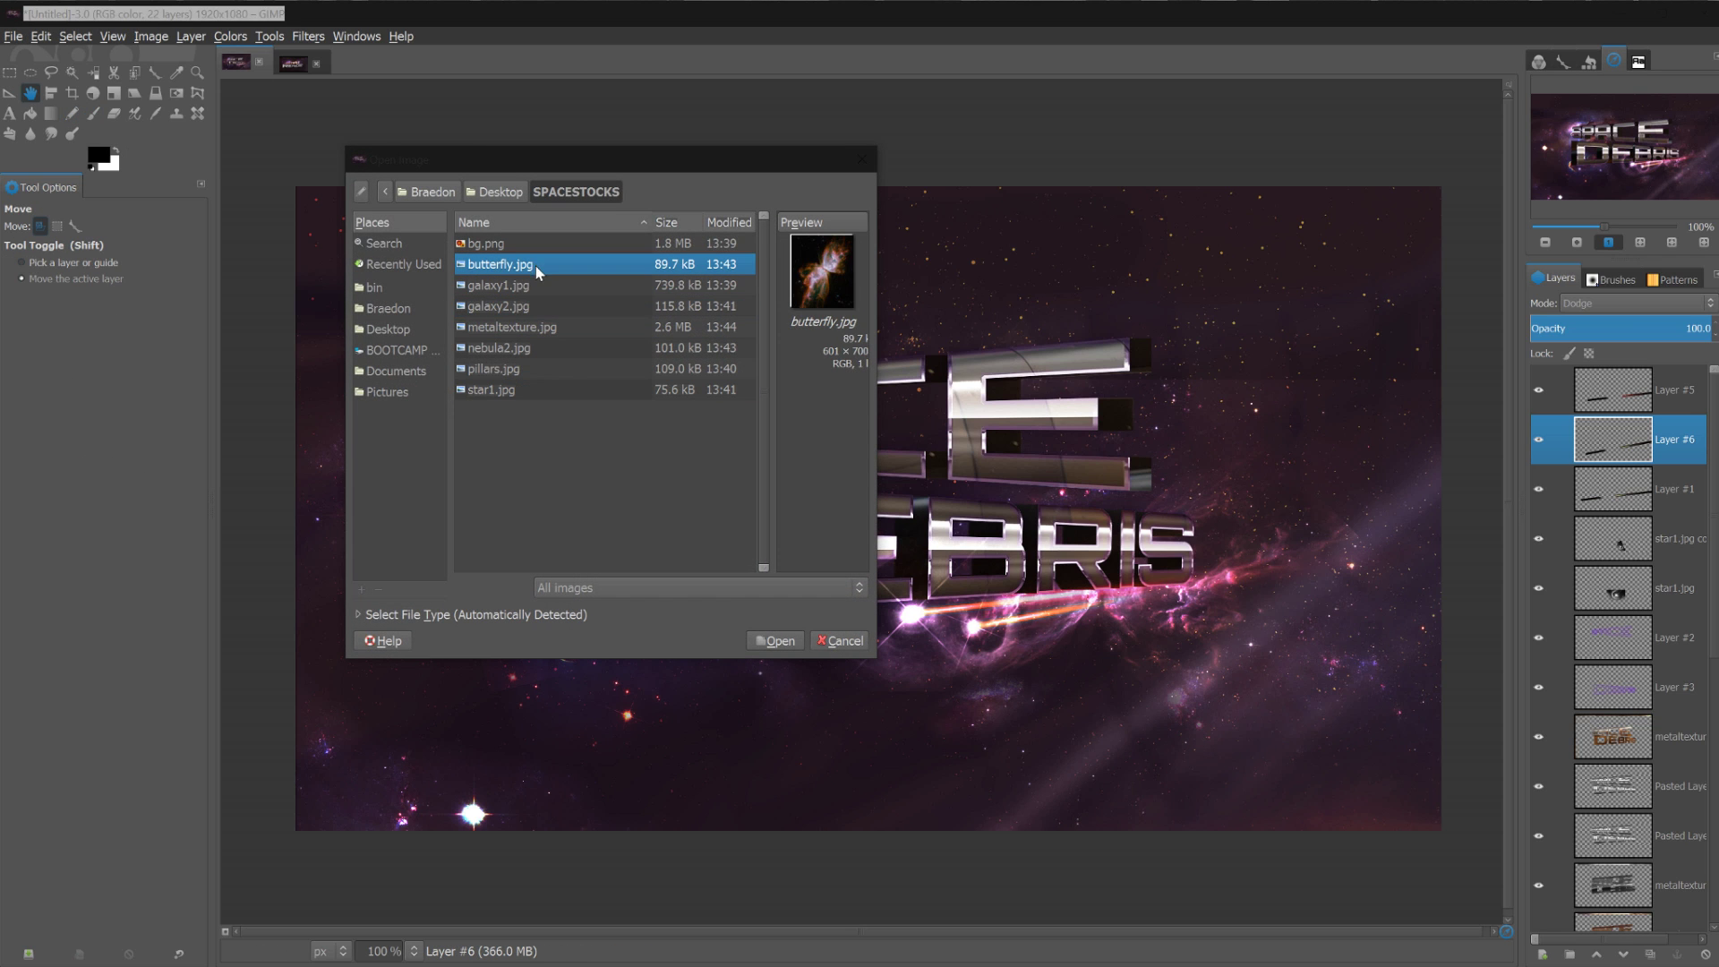
{"action": "left_click", "coordinate": [776, 640]}
Move the butterfly nebula over the upper-left part of SPACE and rotate it clockwise until its wings spread roughly horizontally
{"action": "left_click_drag", "start_coordinate": [882, 530], "coordinate": [645, 375]}
{"action": "key", "text": "shift+r"}
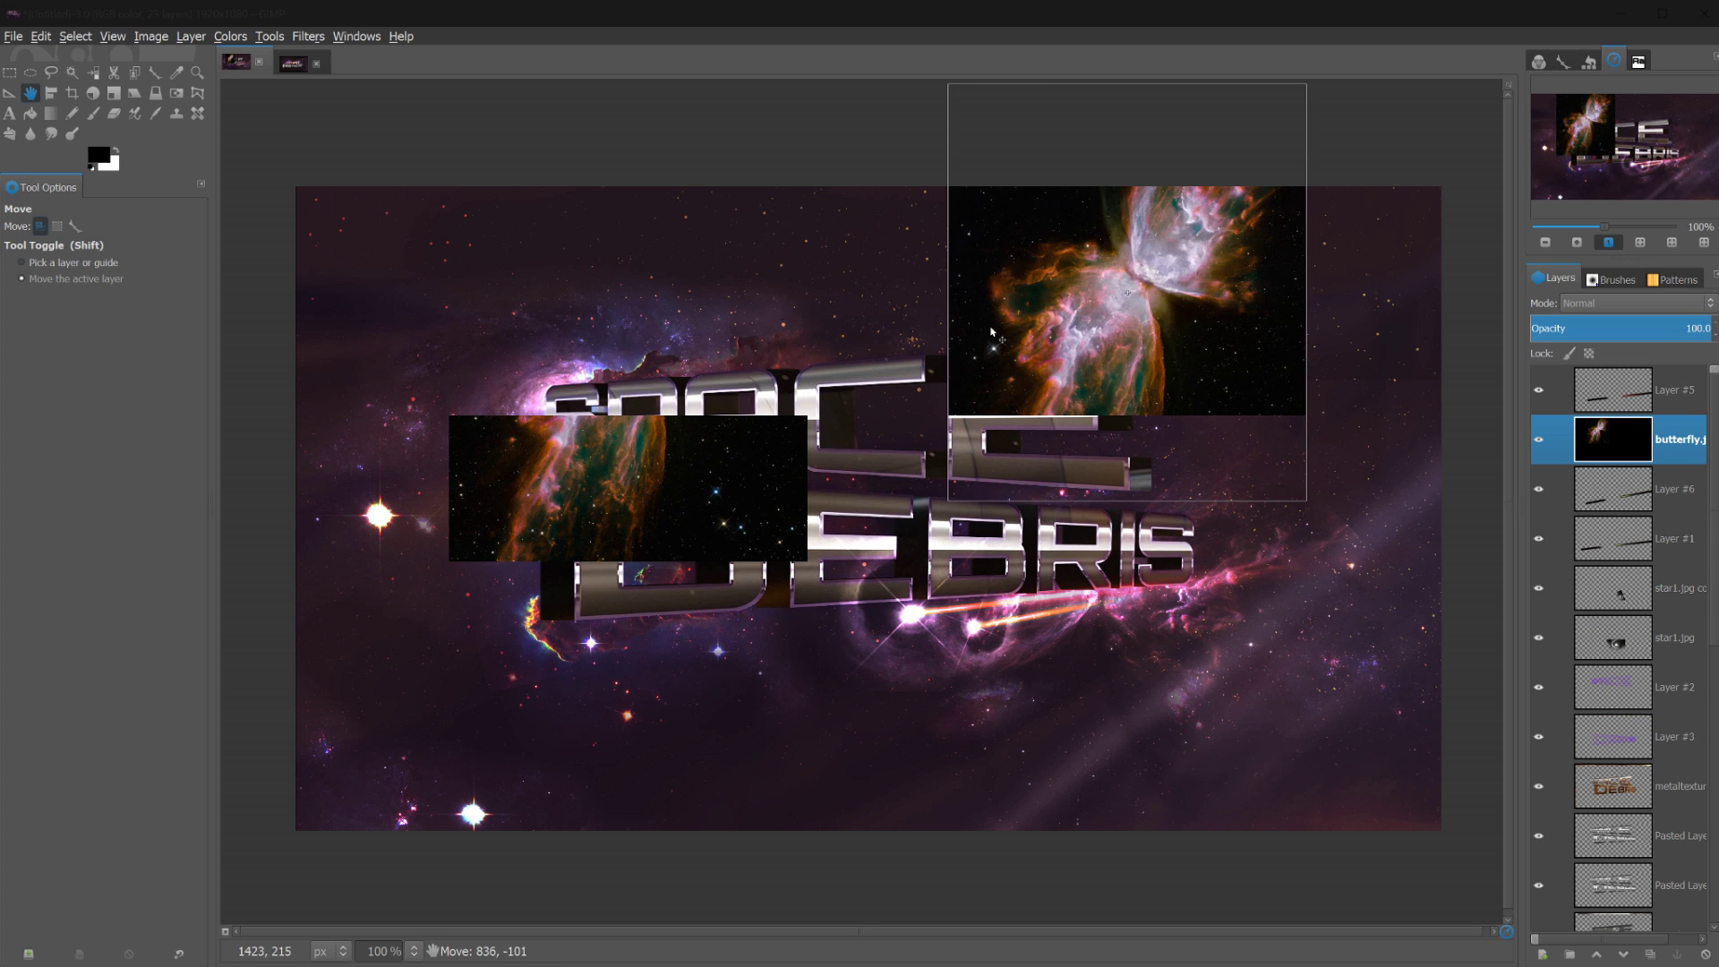
{"action": "left_click", "coordinate": [886, 276]}
{"action": "left_click_drag", "start_coordinate": [887, 276], "coordinate": [547, 279]}
{"action": "key", "text": "Return"}
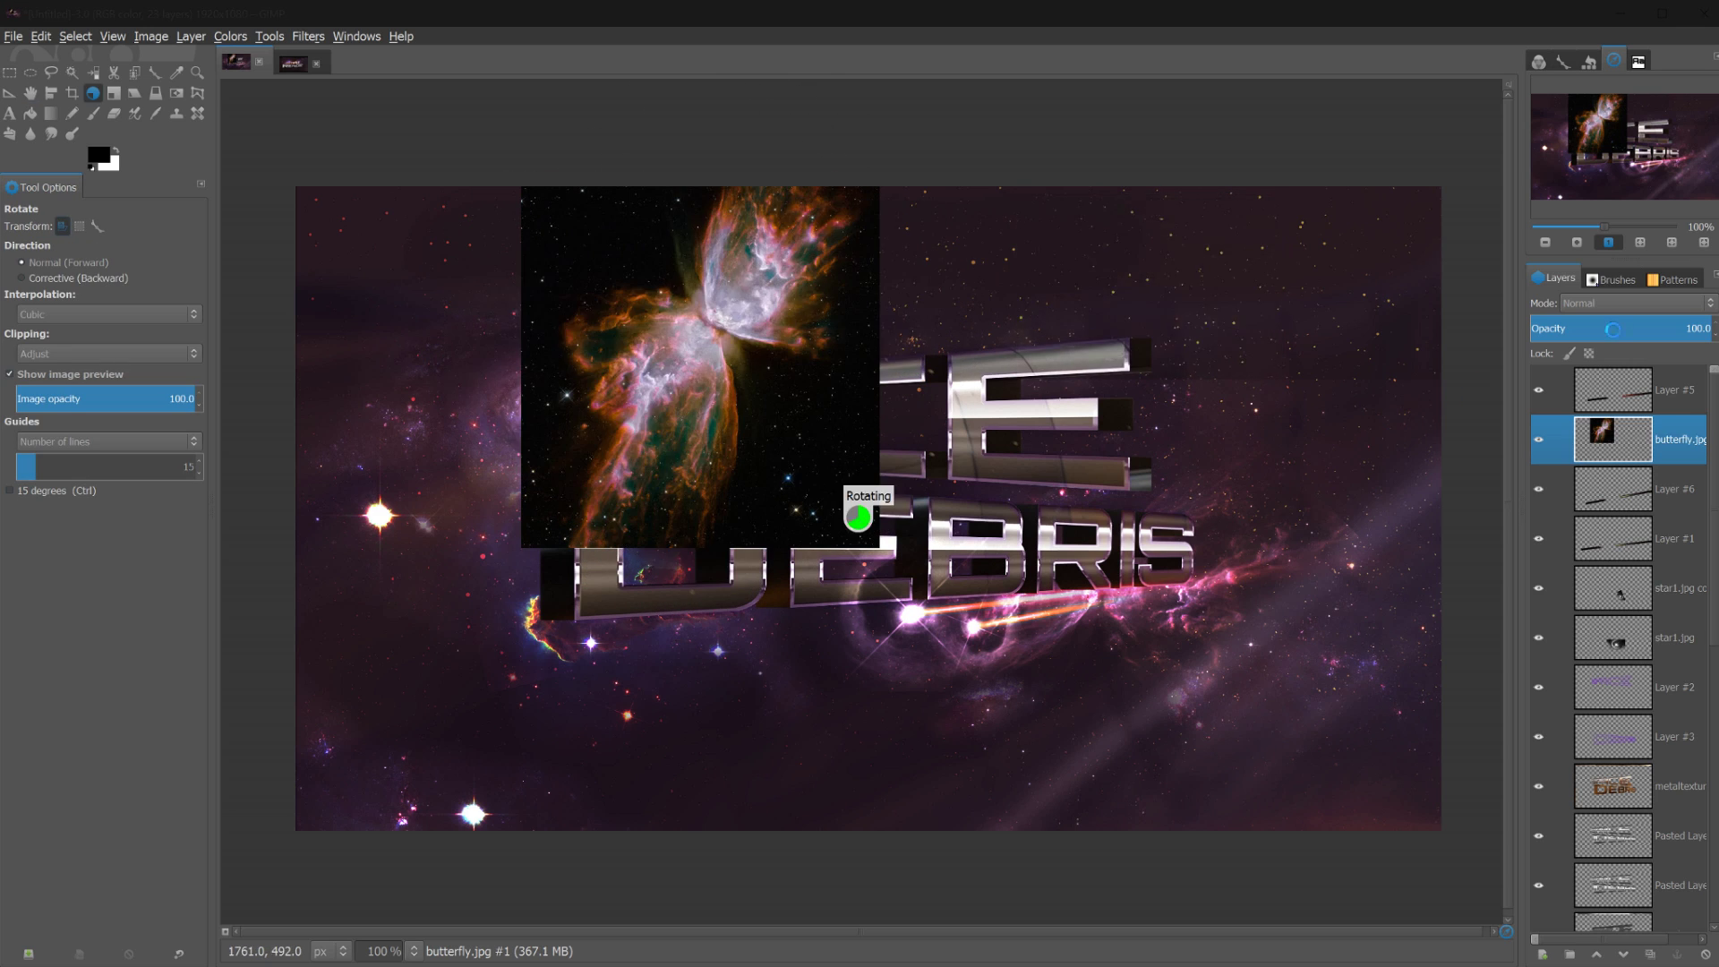
Set the butterfly layer's blend mode to Dodge and move the nebula right over the middle of SPACE
{"action": "left_click", "coordinate": [1606, 303]}
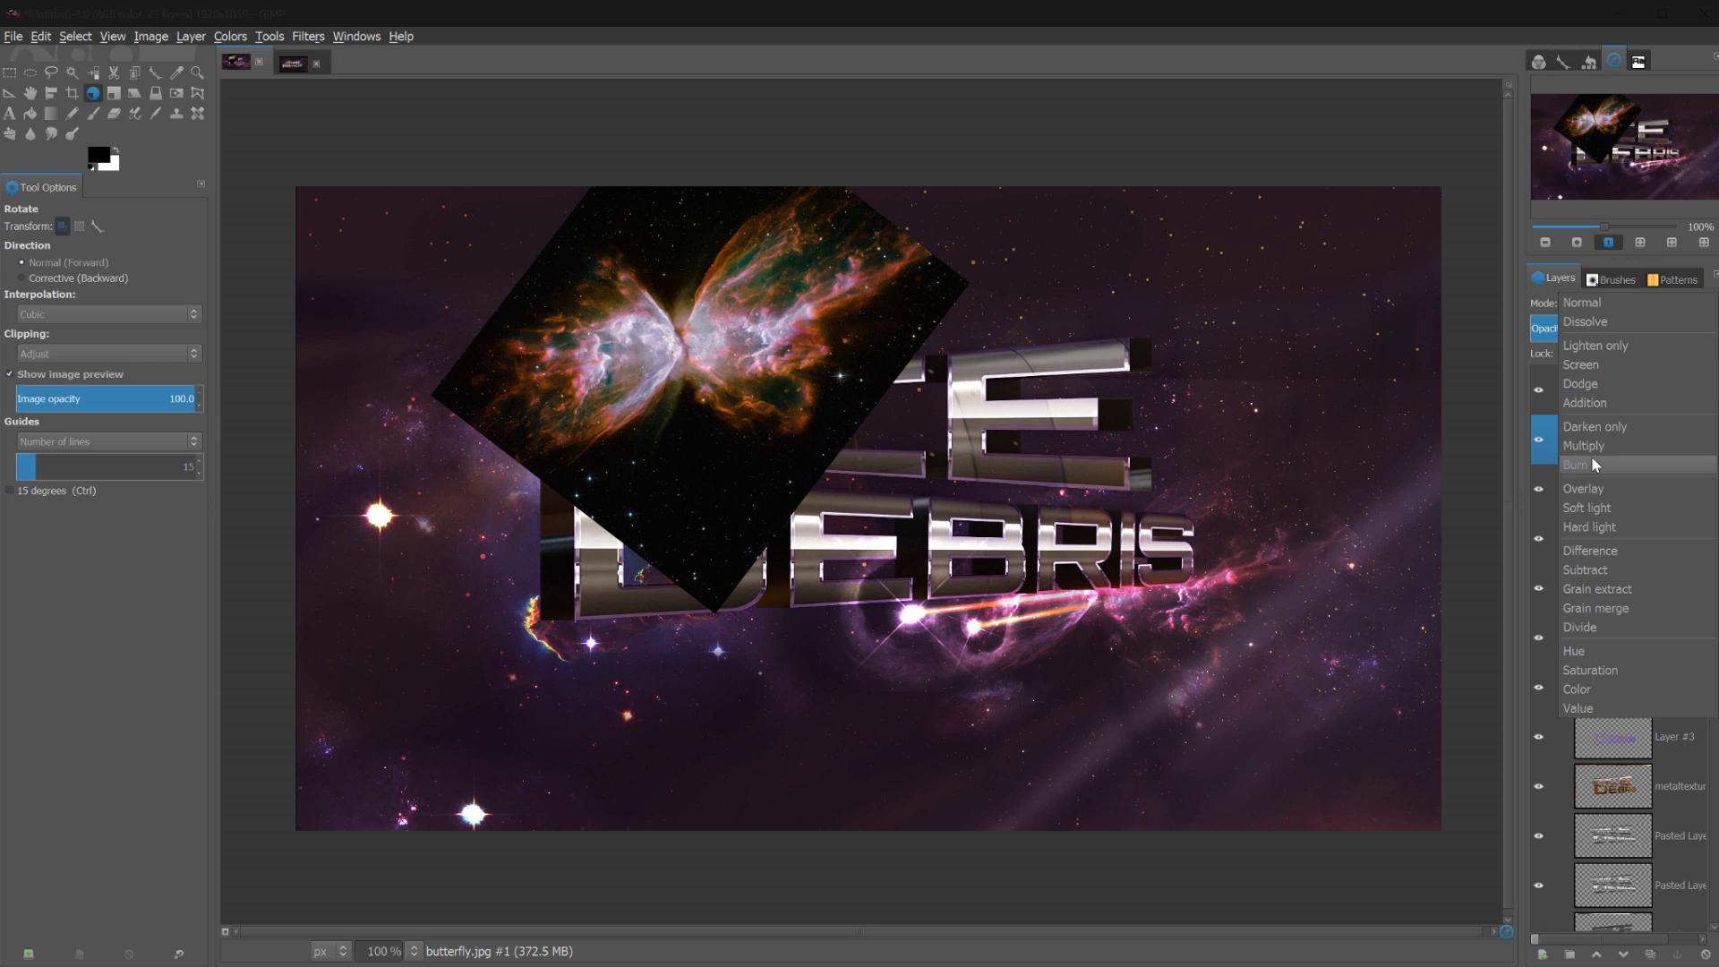
{"action": "left_click", "coordinate": [1598, 383]}
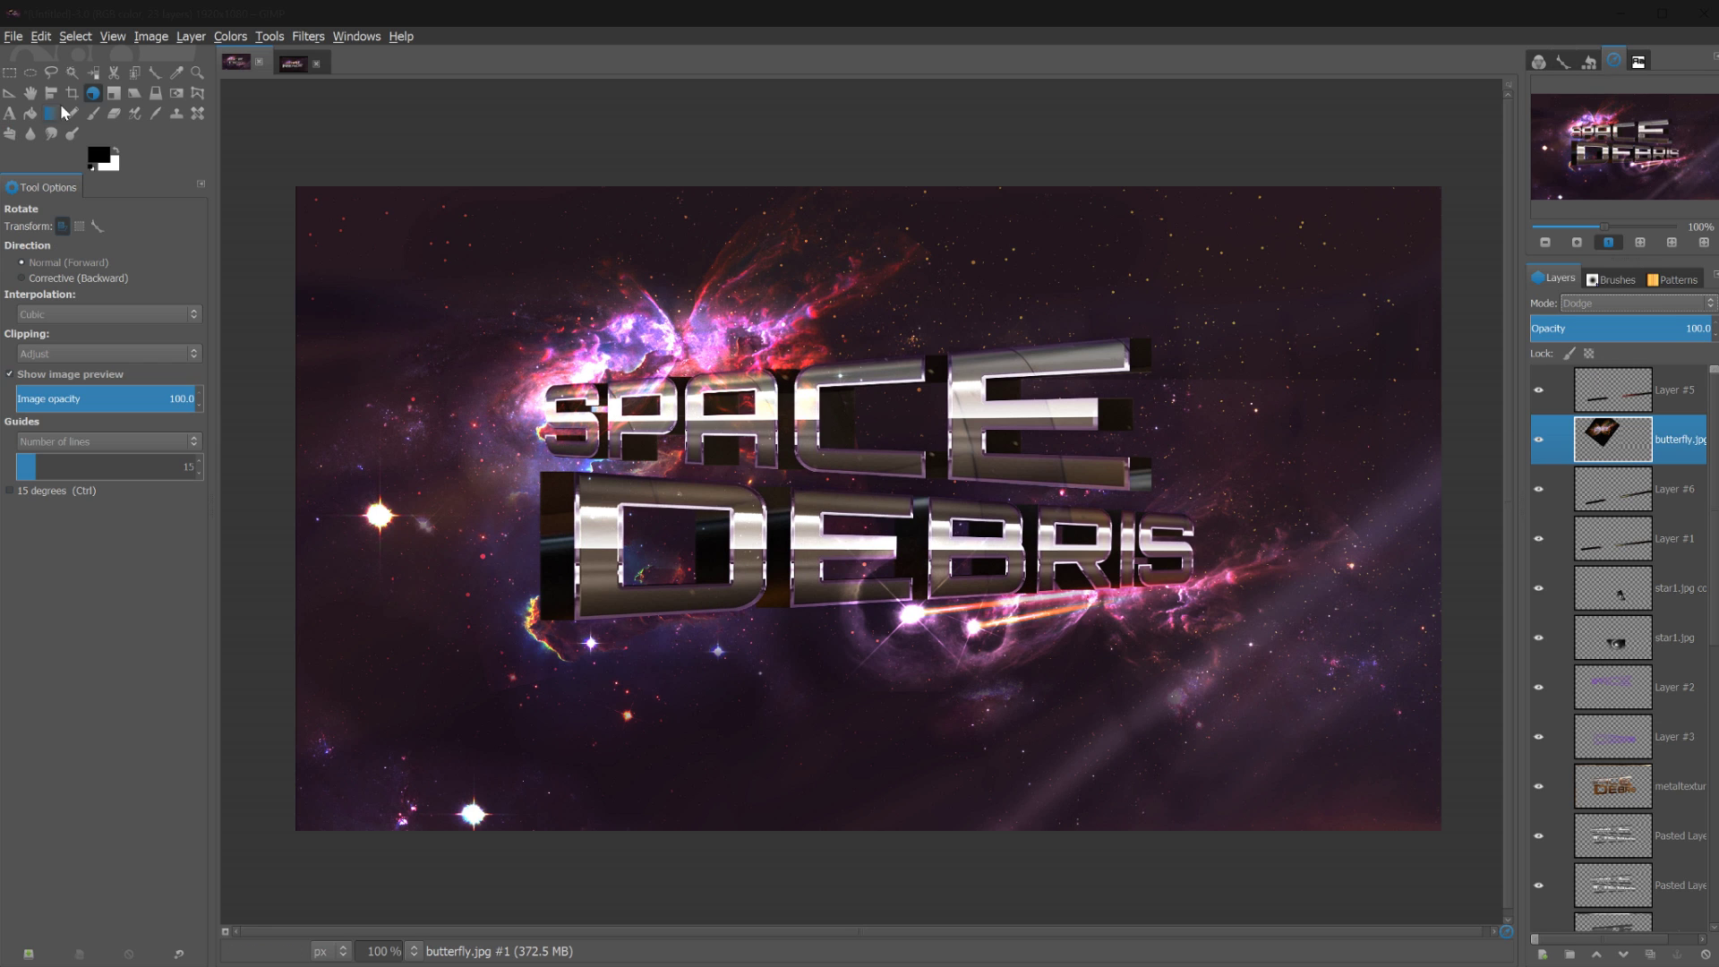
{"action": "key", "text": "m"}
{"action": "mouse_move", "coordinate": [964, 543]}
{"action": "left_mouse_down"}
{"action": "mouse_move", "coordinate": [969, 442]}
{"action": "mouse_move", "coordinate": [1357, 327]}
{"action": "mouse_move", "coordinate": [1249, 327]}
{"action": "mouse_move", "coordinate": [813, 399]}
{"action": "mouse_move", "coordinate": [839, 368]}
{"action": "left_mouse_up"}
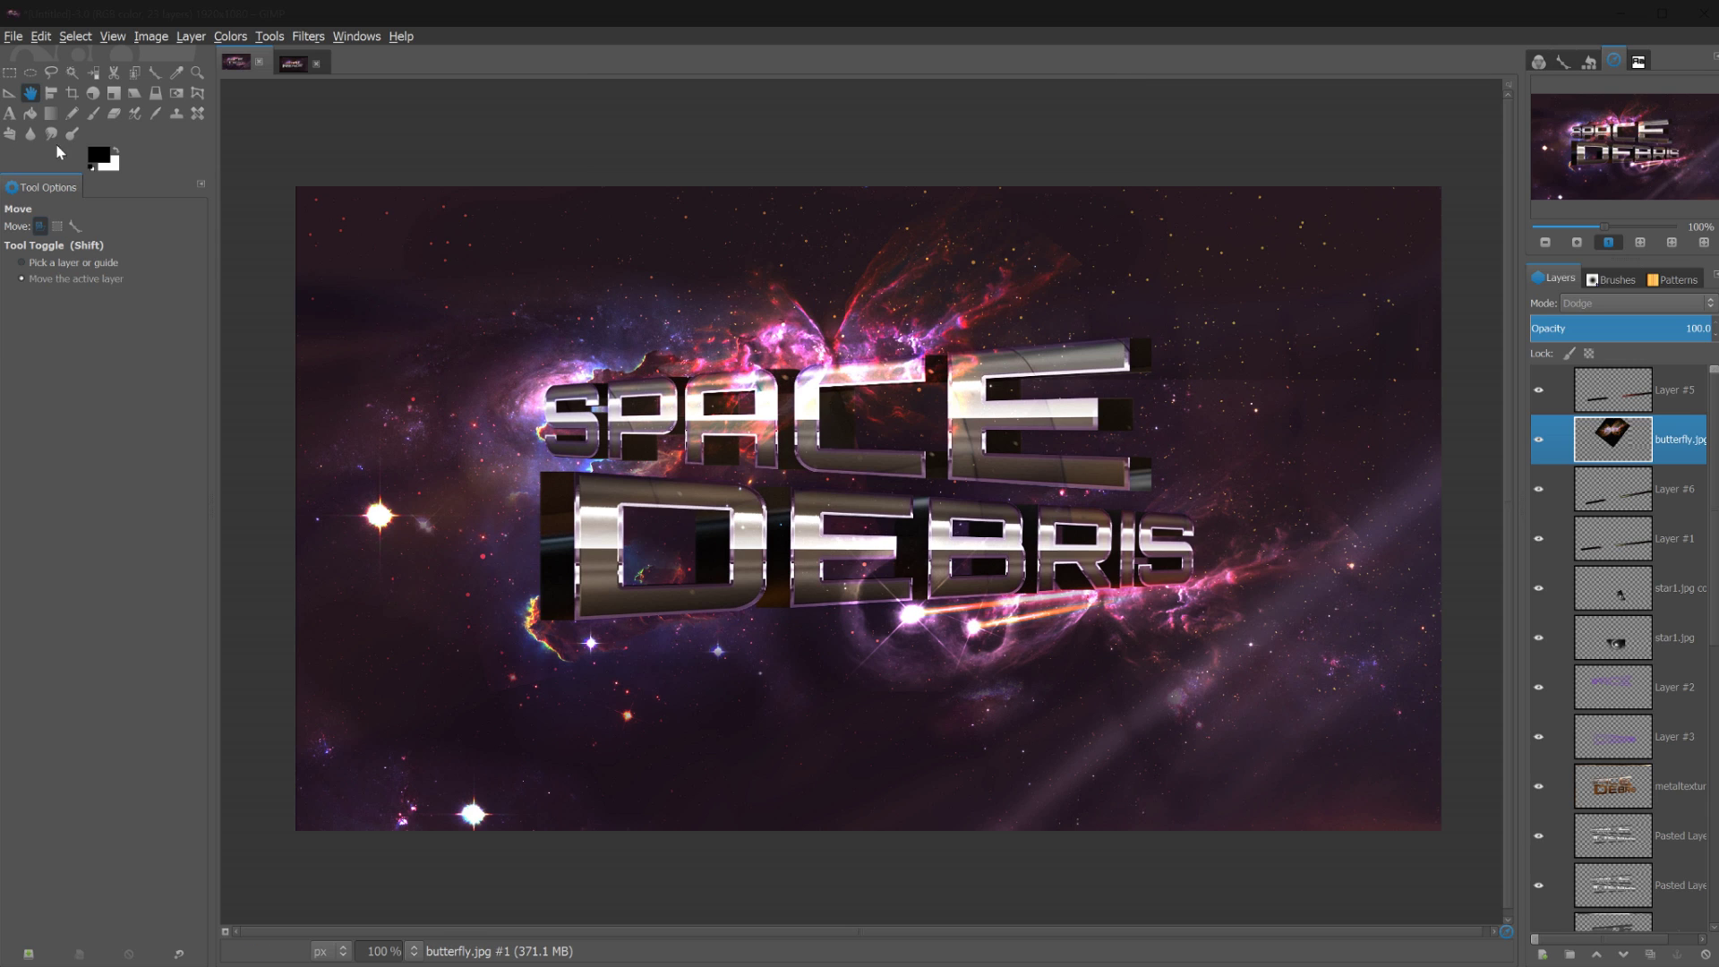
Erase the butterfly nebula's wings above SPACE with the Hardness 050 brush, then compare the image with the layer hidden and shown
{"action": "left_click", "coordinate": [114, 111]}
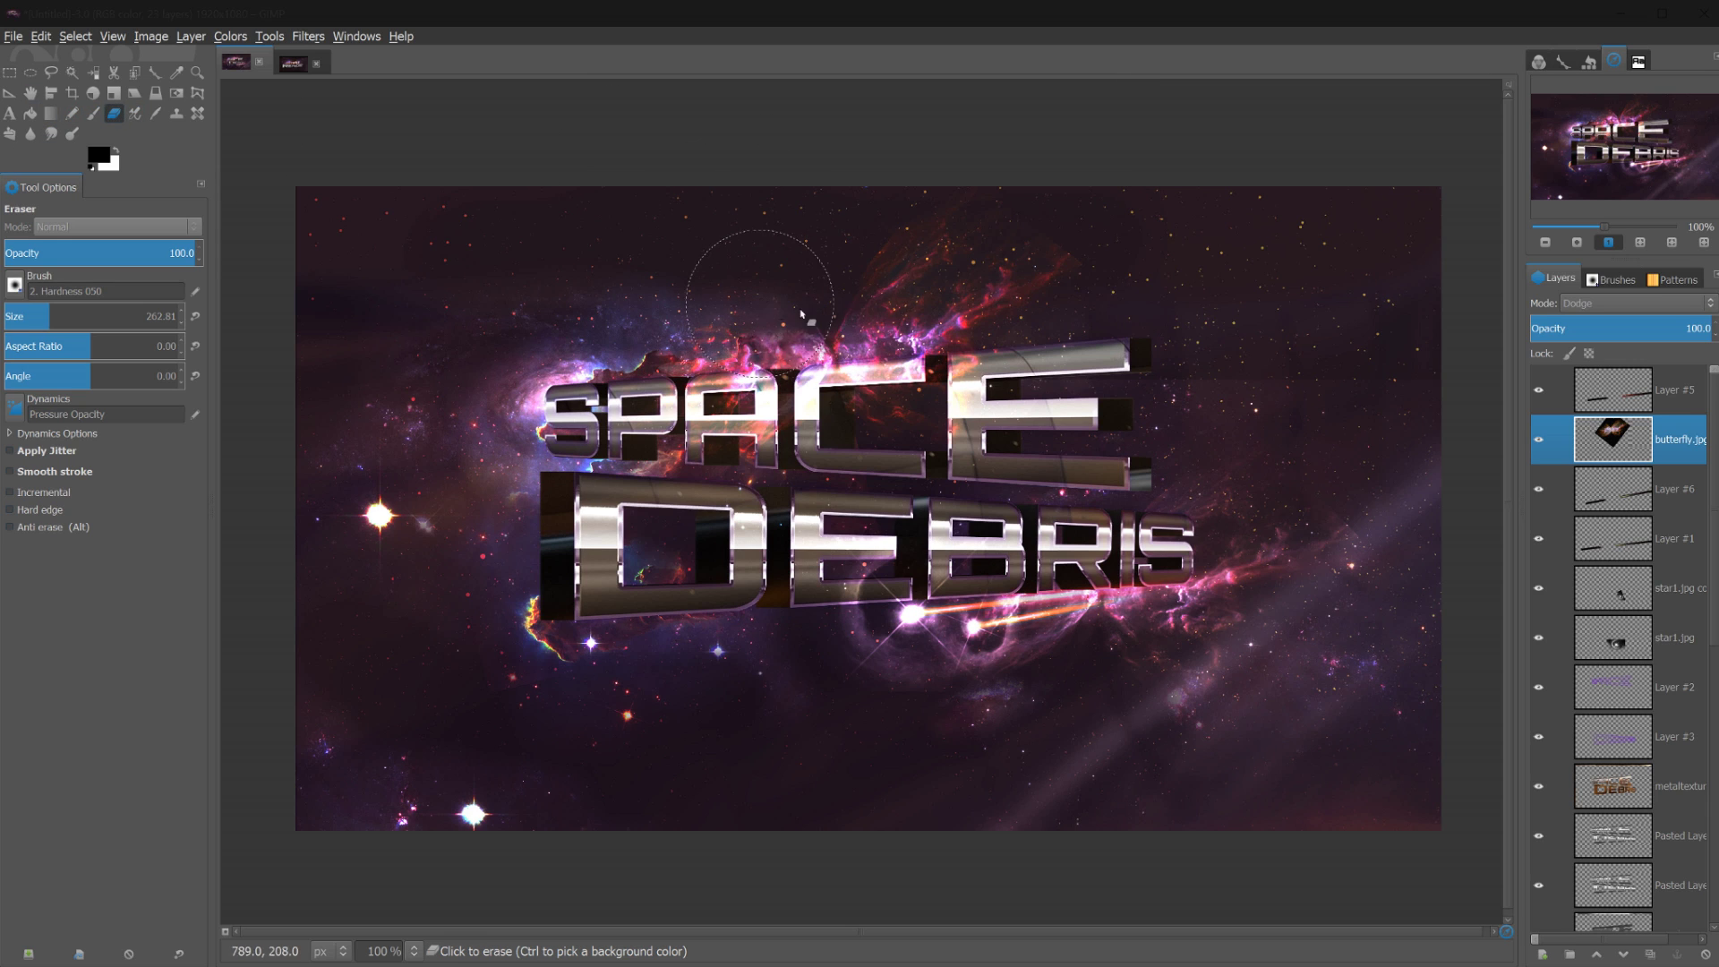
{"action": "mouse_move", "coordinate": [801, 313]}
{"action": "left_mouse_down"}
{"action": "mouse_move", "coordinate": [819, 327]}
{"action": "mouse_move", "coordinate": [958, 260]}
{"action": "mouse_move", "coordinate": [886, 323]}
{"action": "mouse_move", "coordinate": [820, 328]}
{"action": "mouse_move", "coordinate": [877, 295]}
{"action": "mouse_move", "coordinate": [750, 292]}
{"action": "mouse_move", "coordinate": [742, 315]}
{"action": "mouse_move", "coordinate": [711, 315]}
{"action": "mouse_move", "coordinate": [737, 309]}
{"action": "left_mouse_up"}
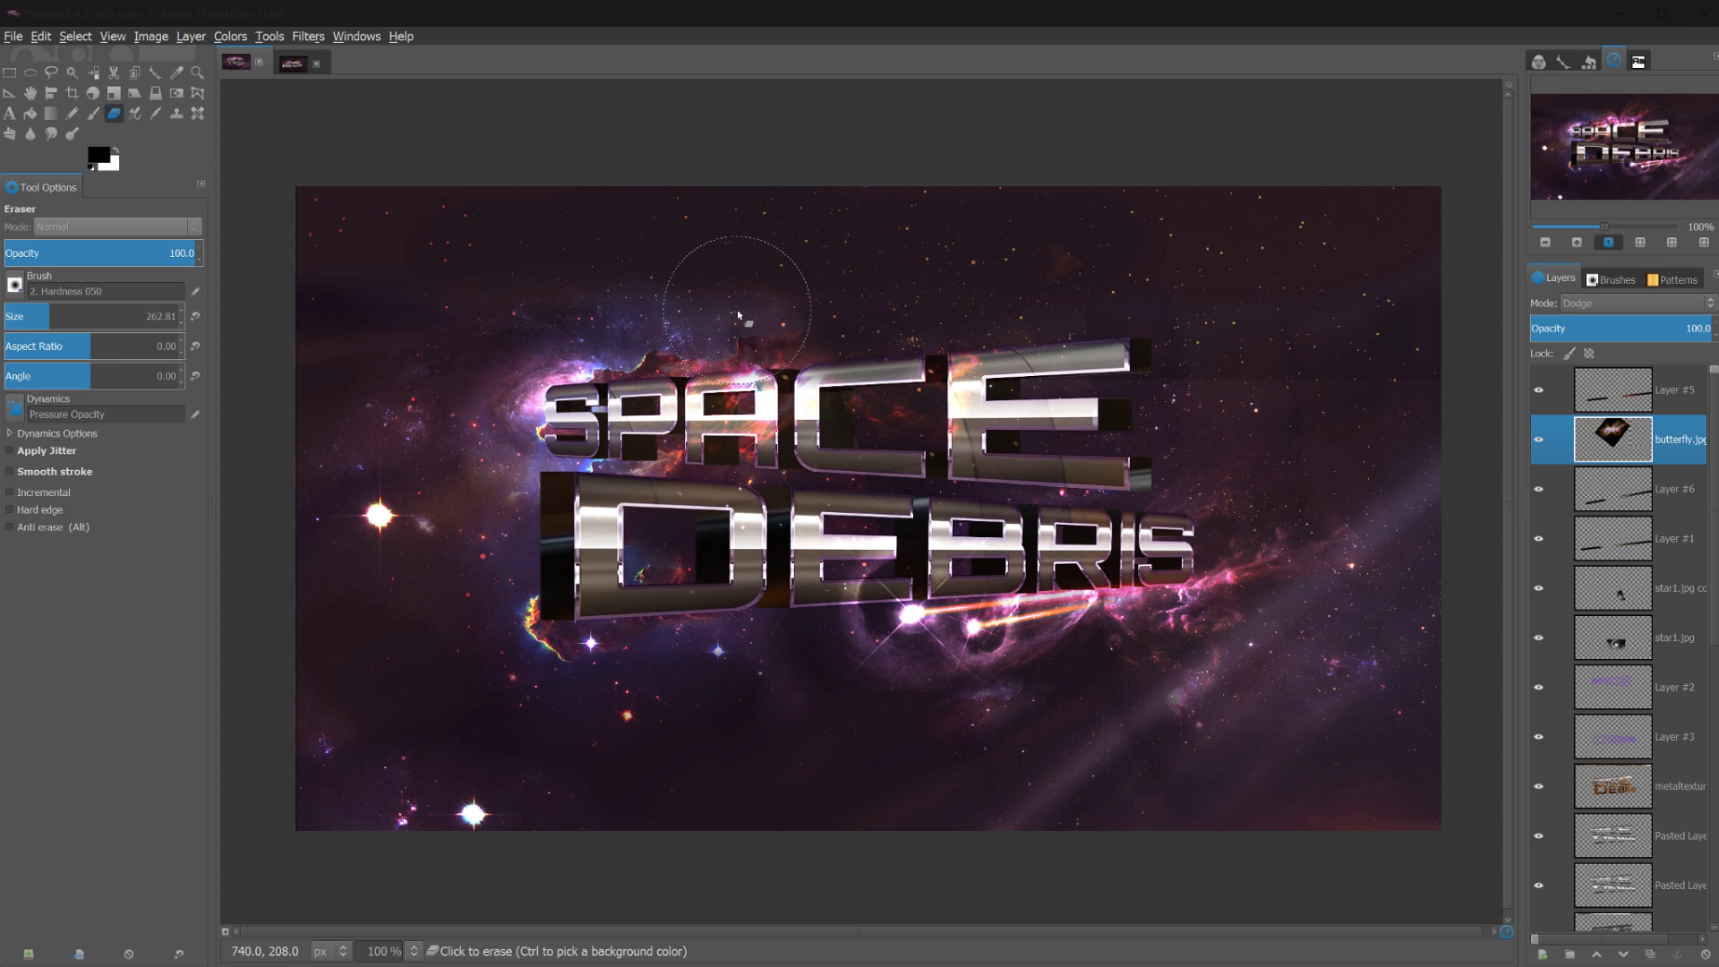
{"action": "left_click", "coordinate": [1539, 441]}
{"action": "left_click", "coordinate": [1540, 442]}
{"action": "left_click", "coordinate": [1540, 441]}
{"action": "left_click", "coordinate": [1540, 441]}
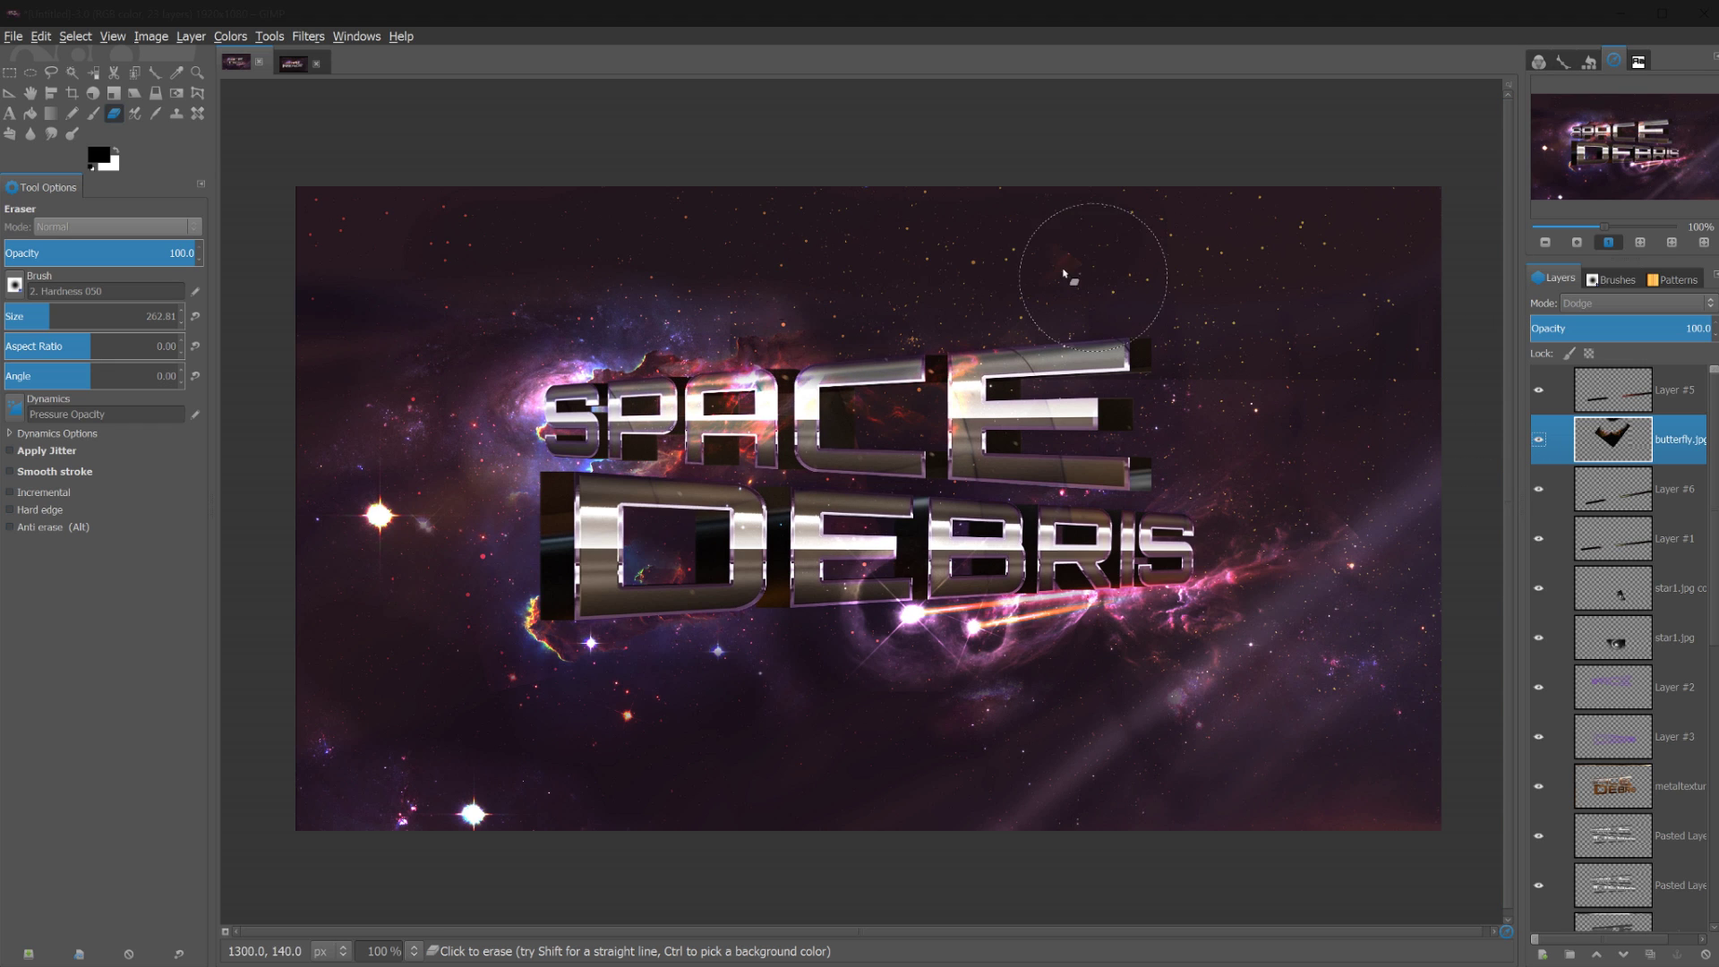
Duplicate the erased butterfly layer and move the copy down and right over the letters of DEBRIS
{"action": "left_click", "coordinate": [1650, 956]}
{"action": "key", "text": "m"}
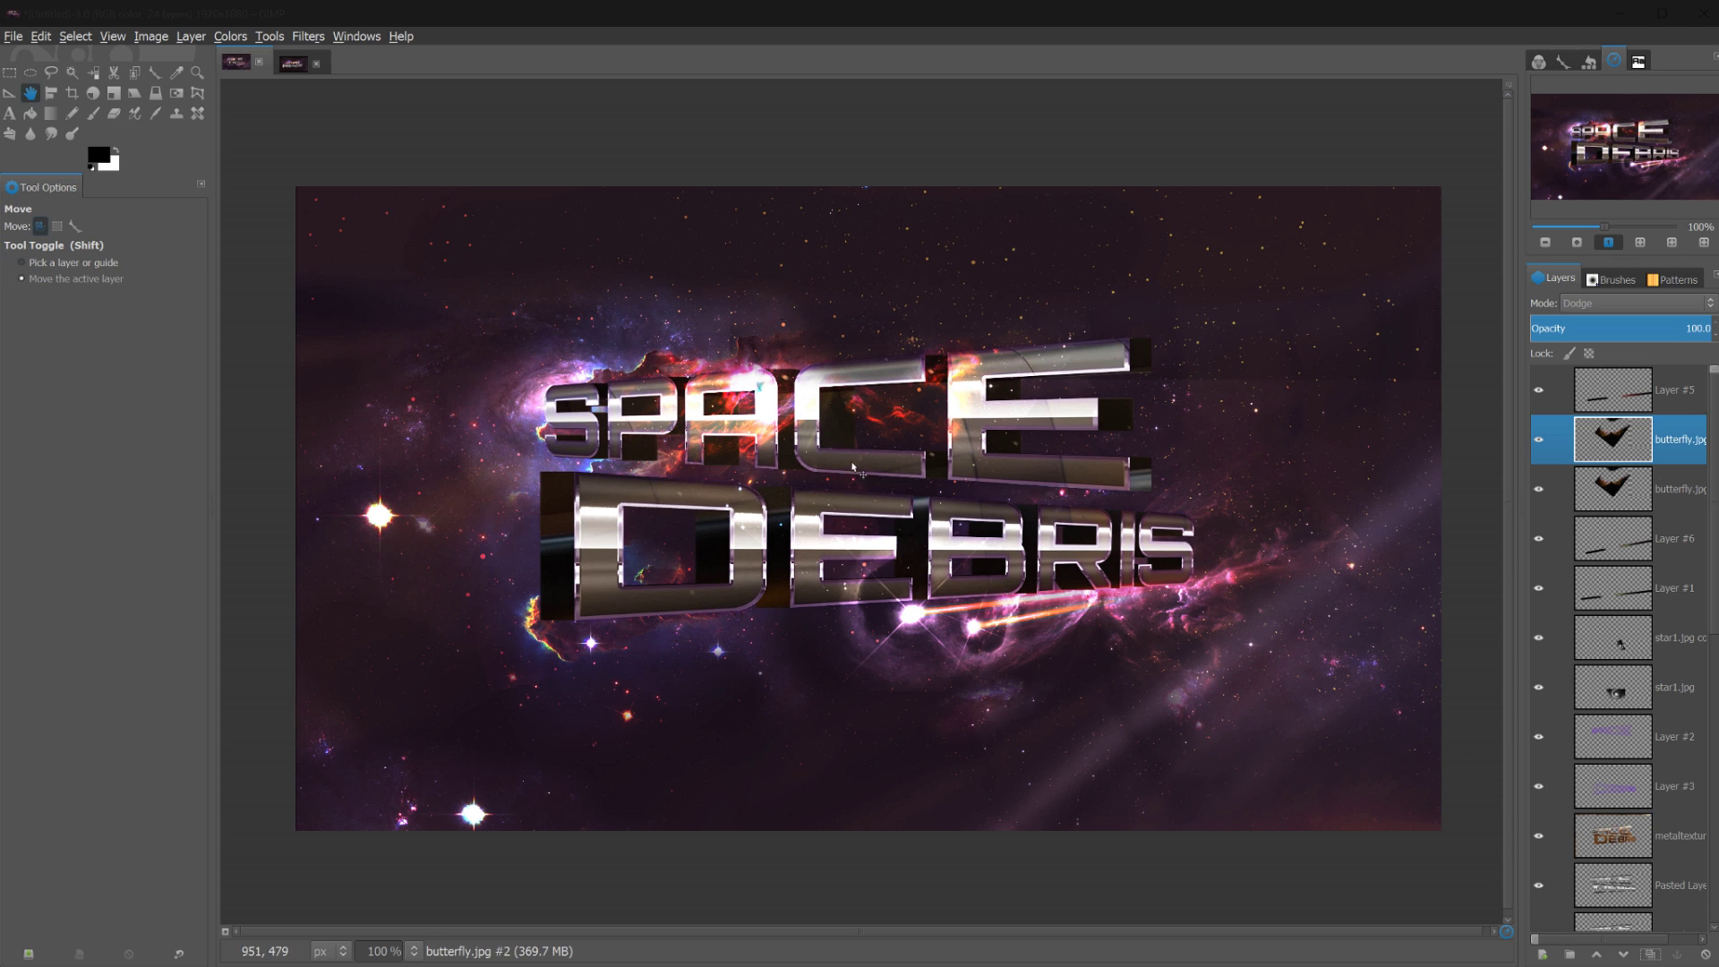
{"action": "left_click_drag", "start_coordinate": [852, 465], "coordinate": [978, 587]}
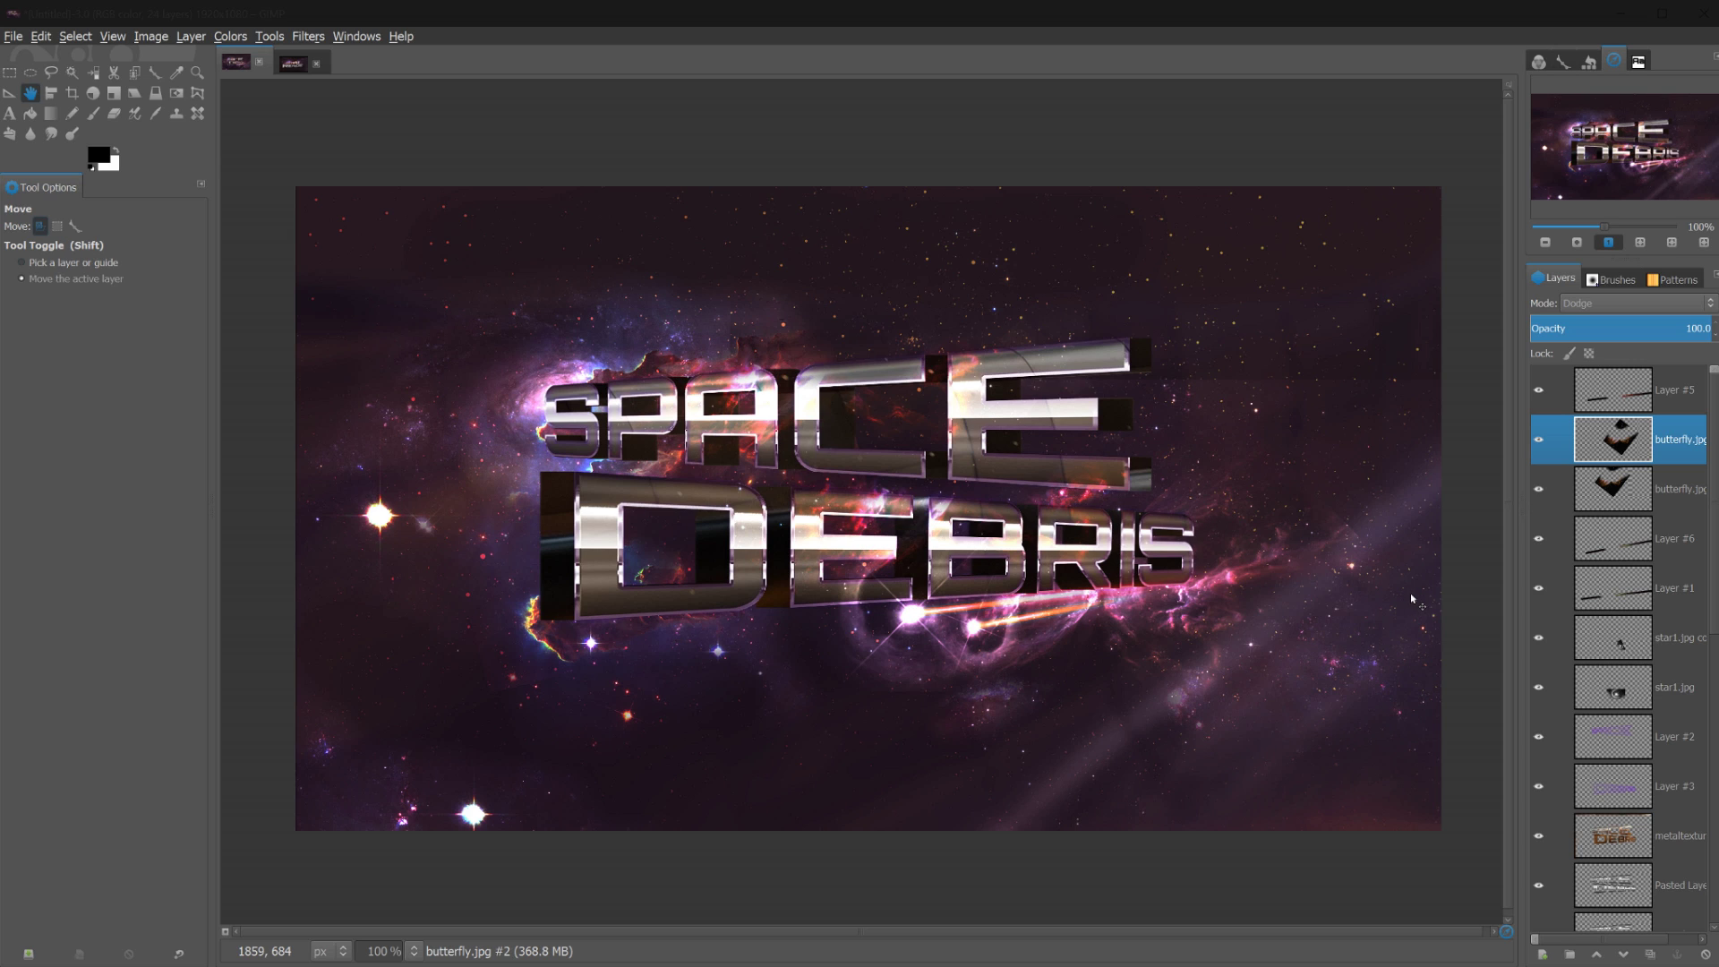
Select a full-width strip along the image's top edge and fill it with black on a new transparent layer above Layer #5
{"action": "left_click", "coordinate": [1590, 405]}
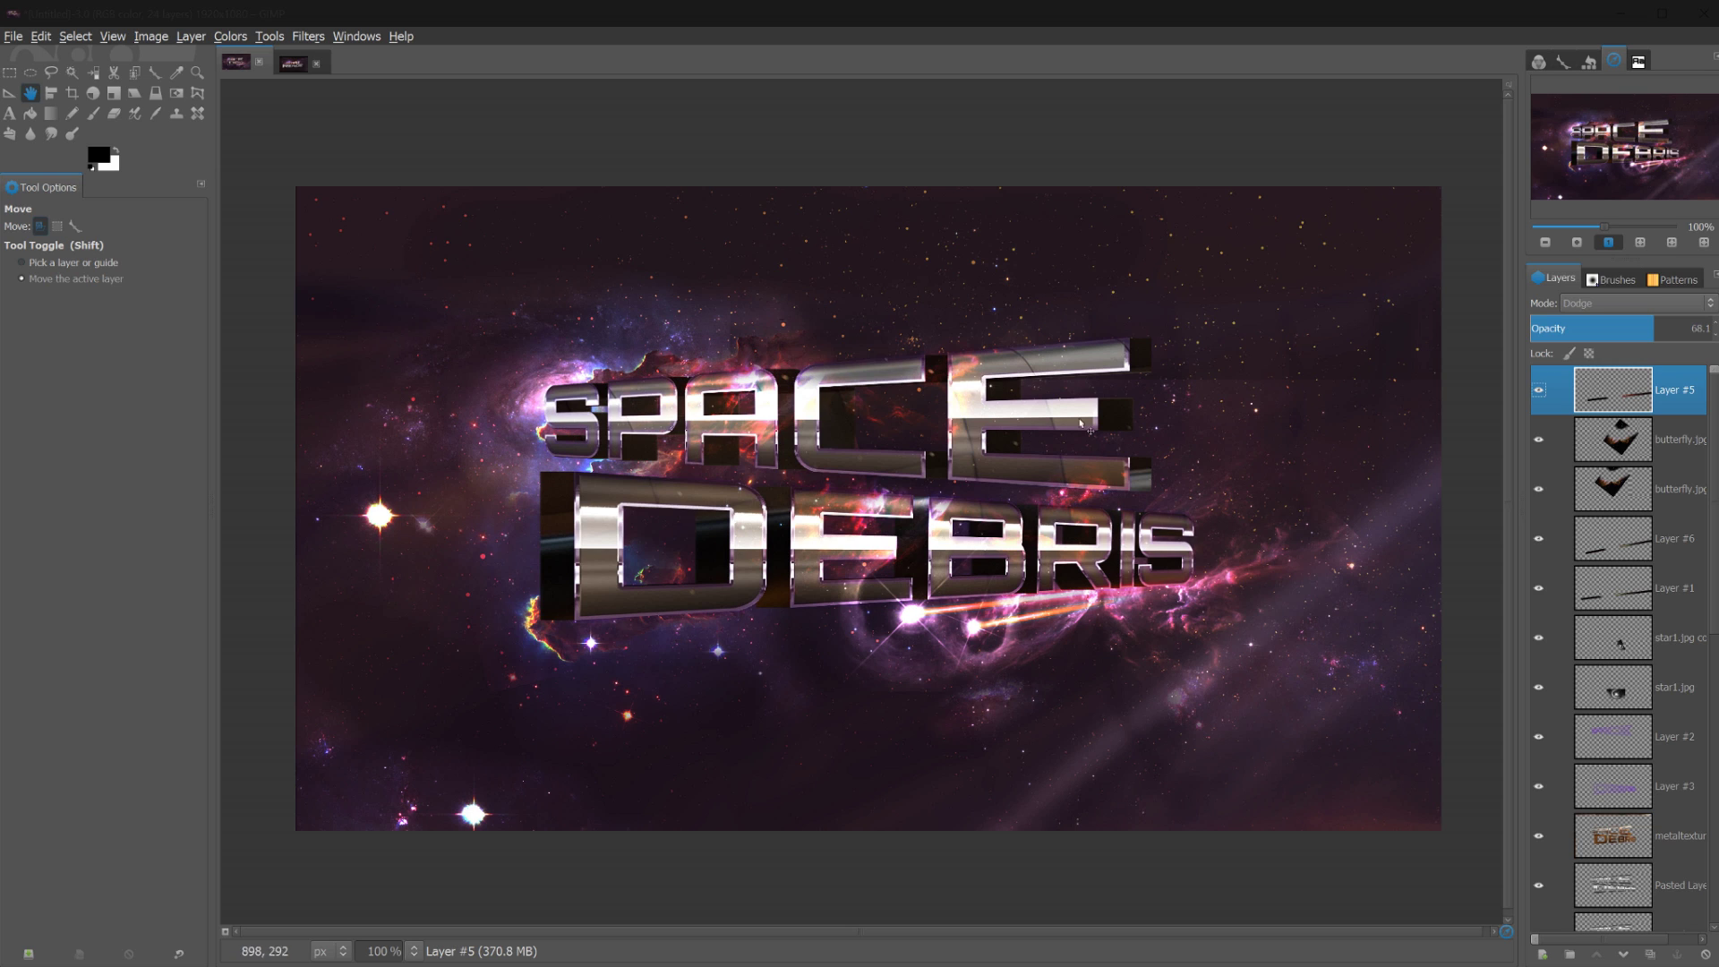
{"action": "left_click", "coordinate": [11, 73]}
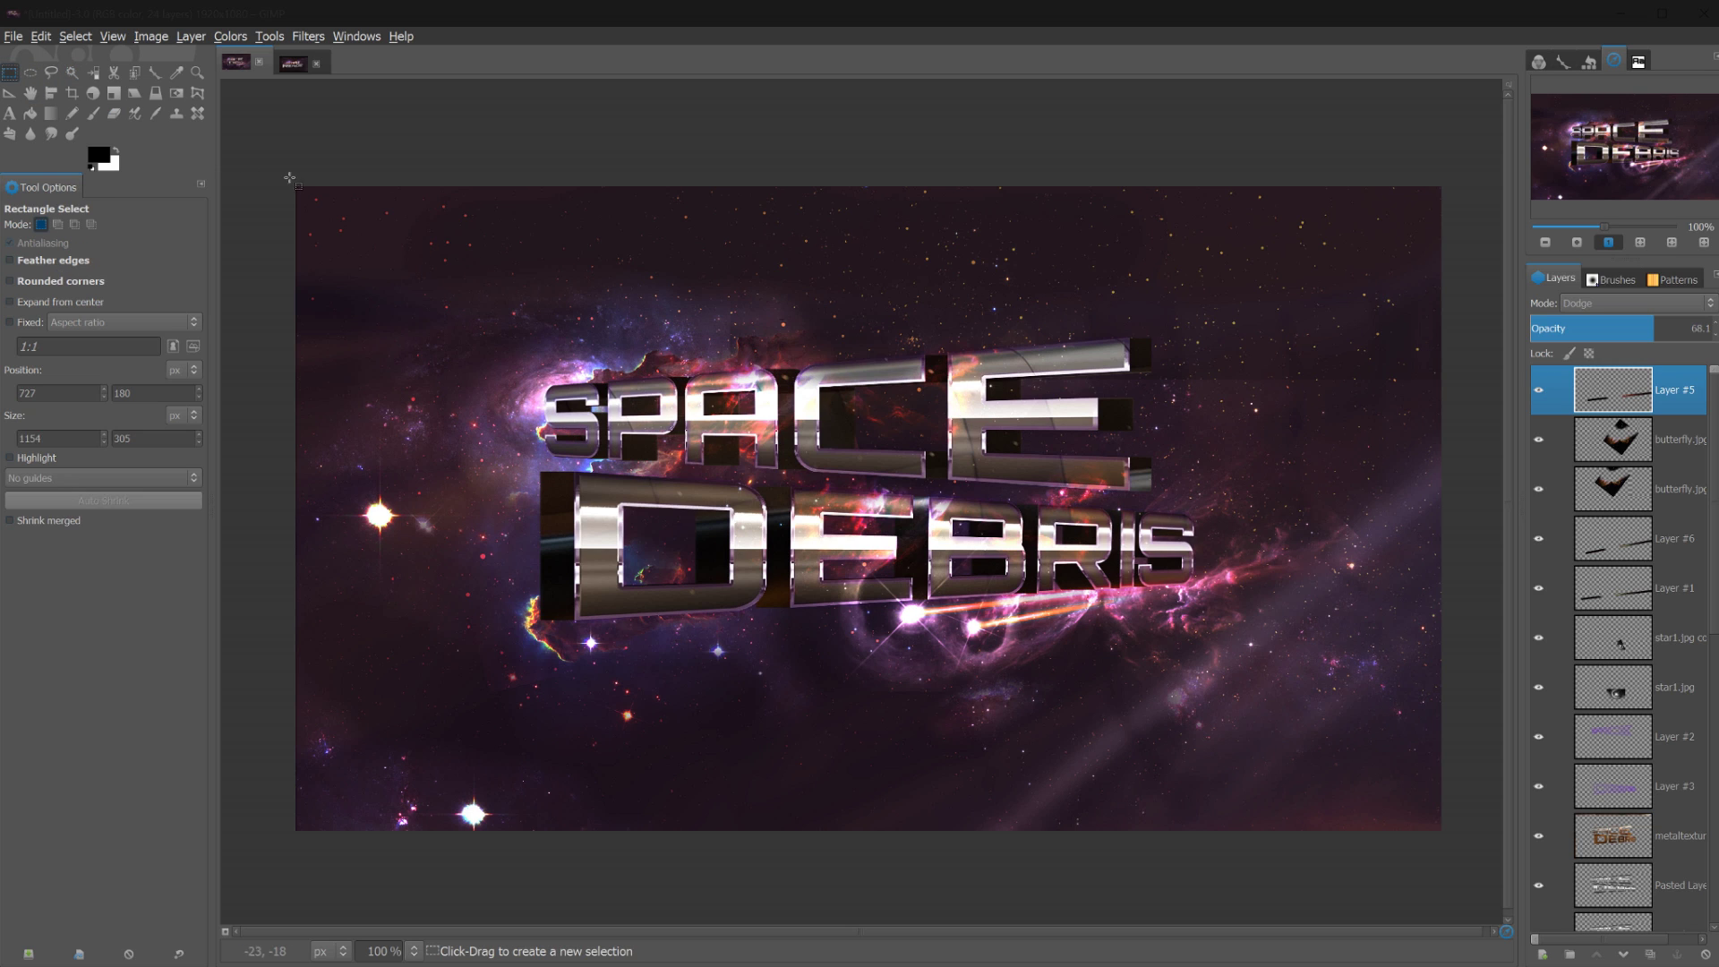
{"action": "left_click_drag", "start_coordinate": [291, 177], "coordinate": [1489, 230]}
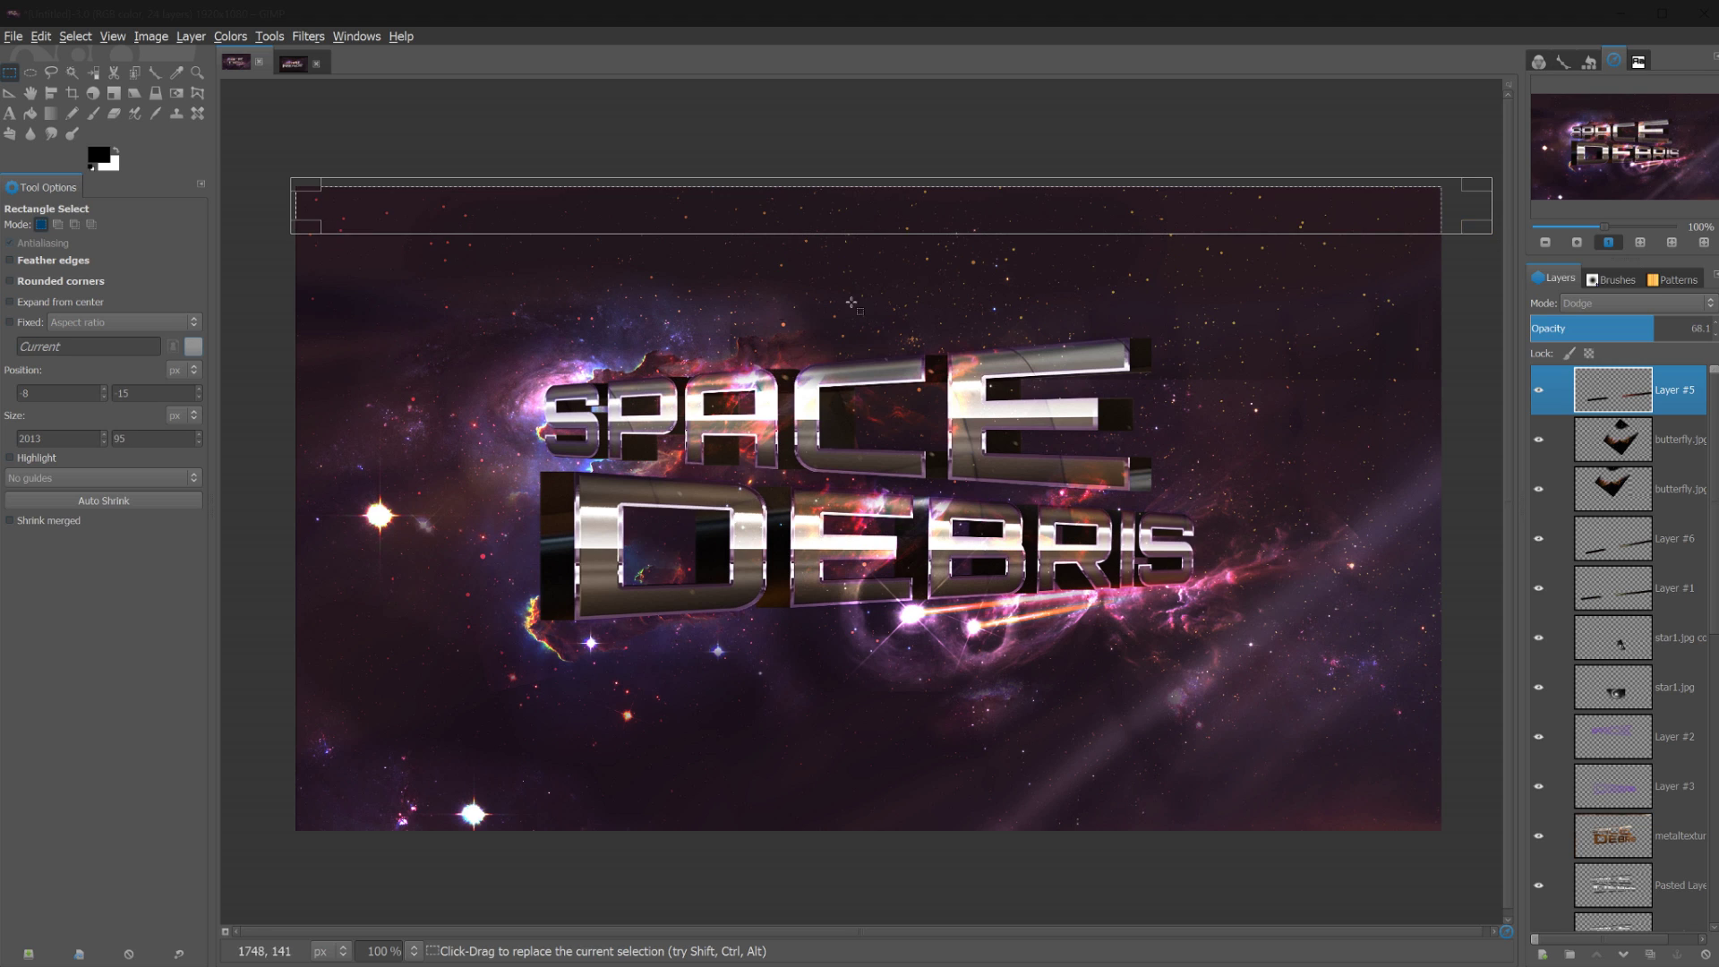
{"action": "left_click", "coordinate": [30, 113]}
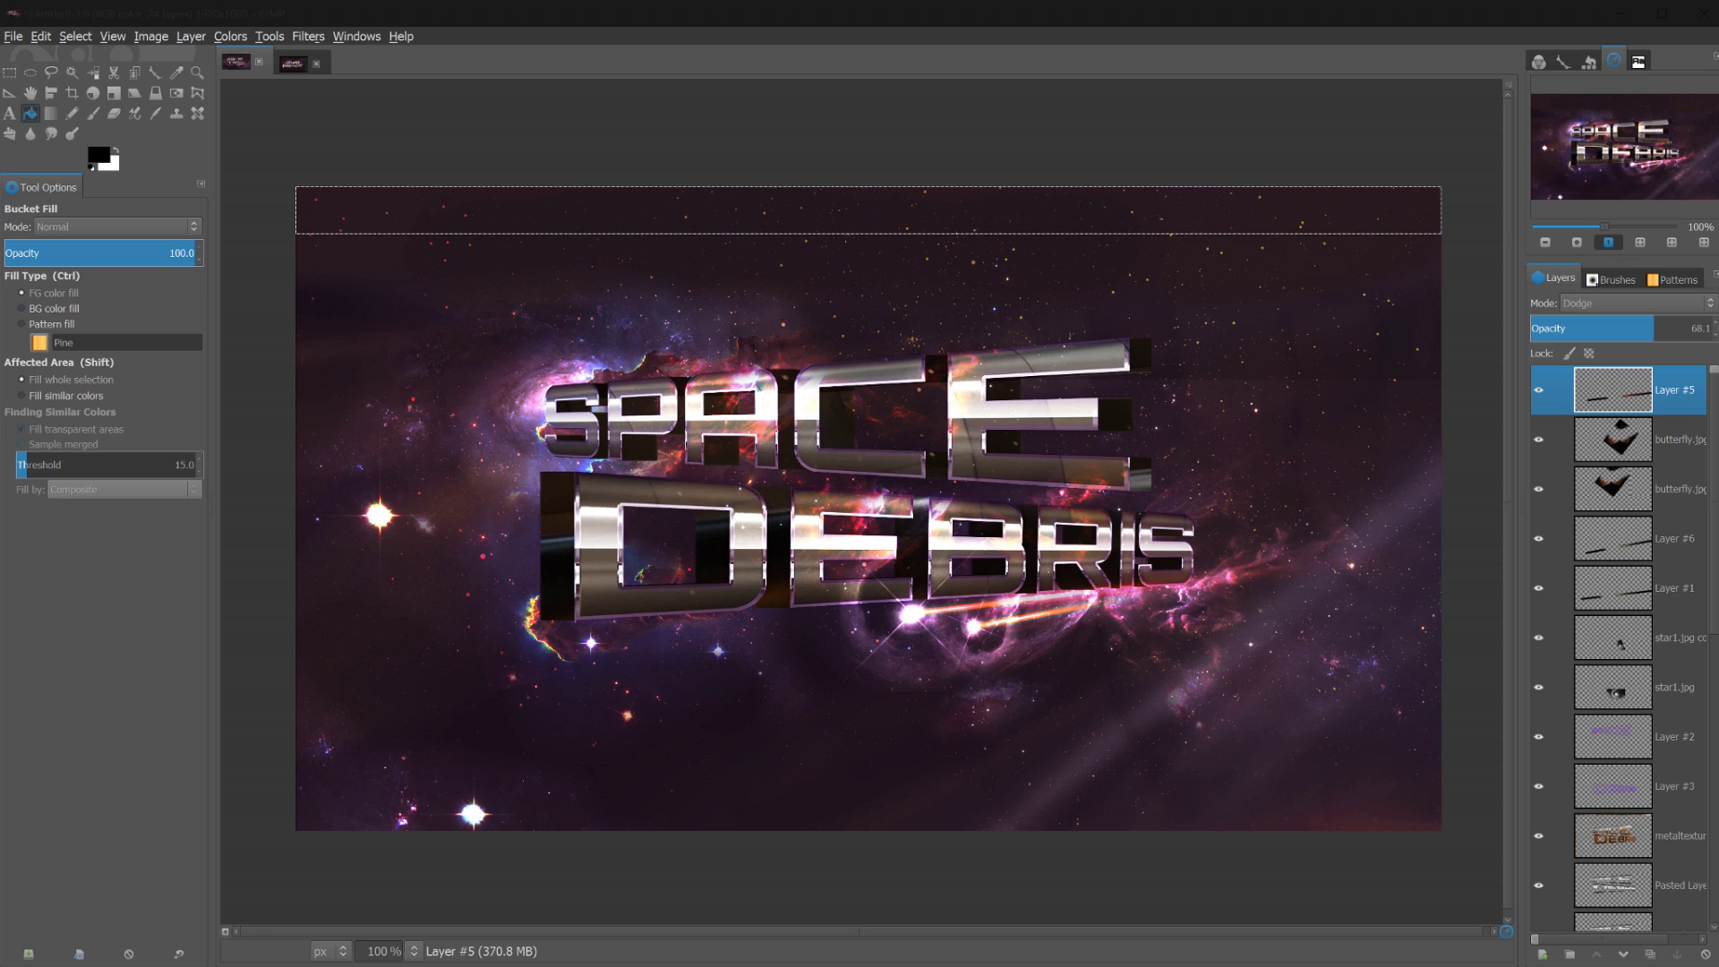
{"action": "left_click", "coordinate": [1541, 954]}
{"action": "left_click", "coordinate": [150, 277]}
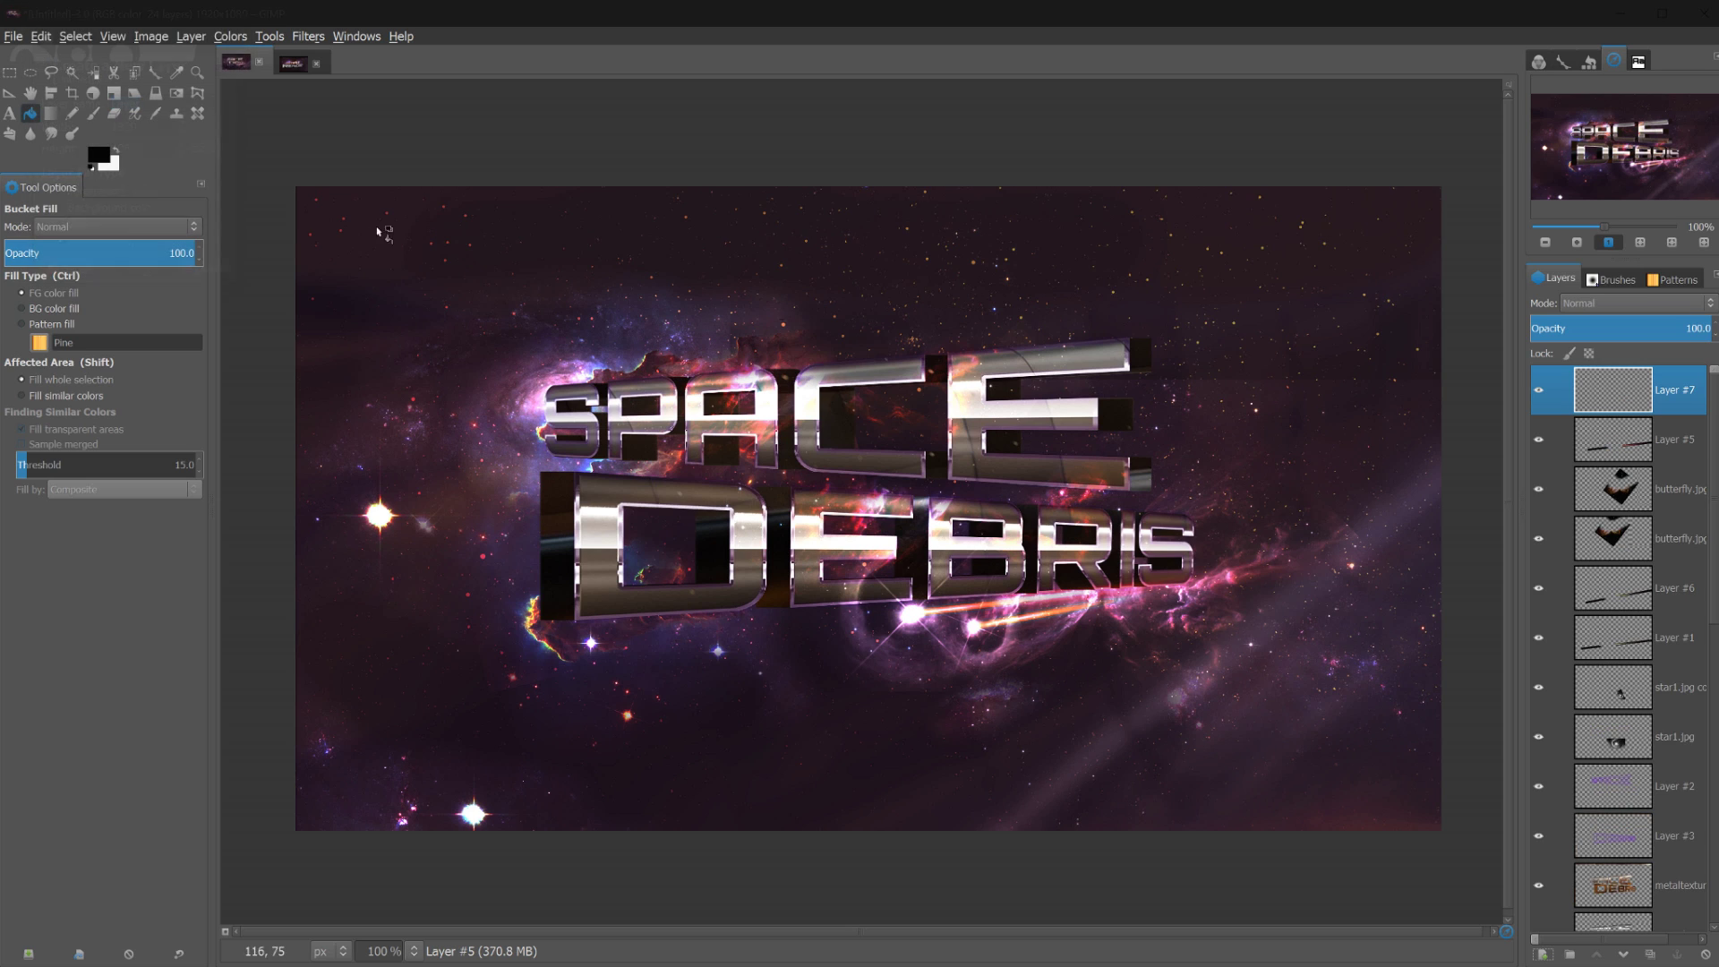
{"action": "left_click", "coordinate": [448, 213]}
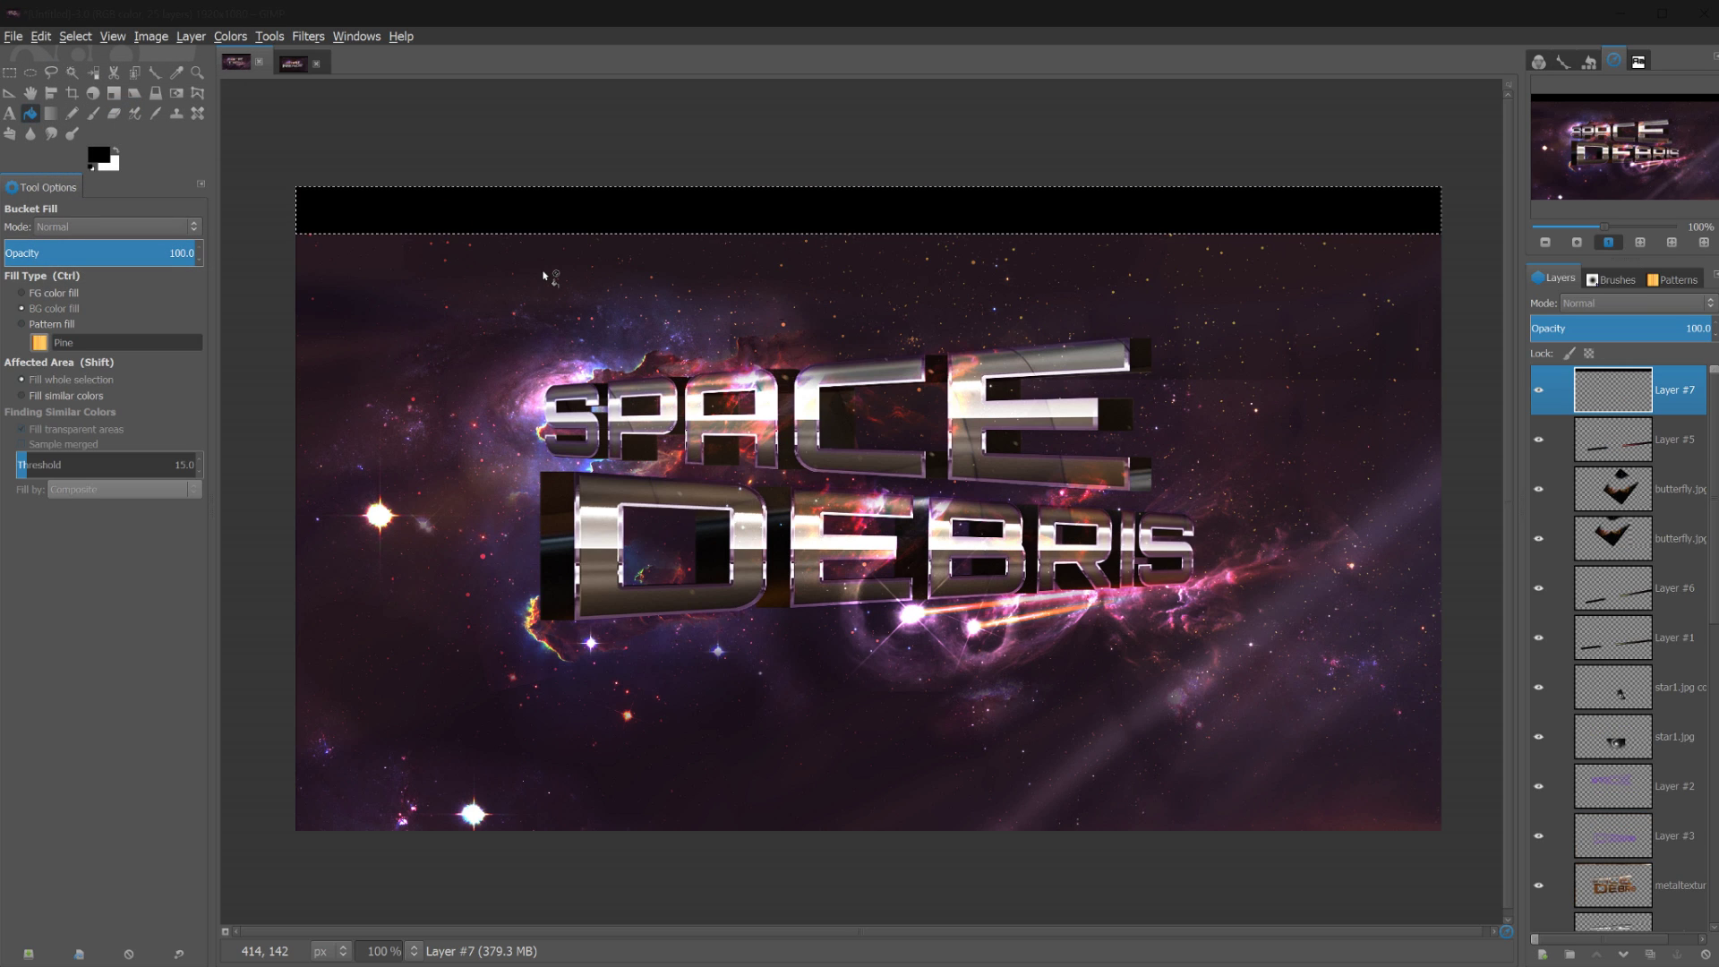
Clear the selection, then duplicate the black bar layer and place the copy along the image's bottom edge
{"action": "key", "text": "ctrl+shift+a"}
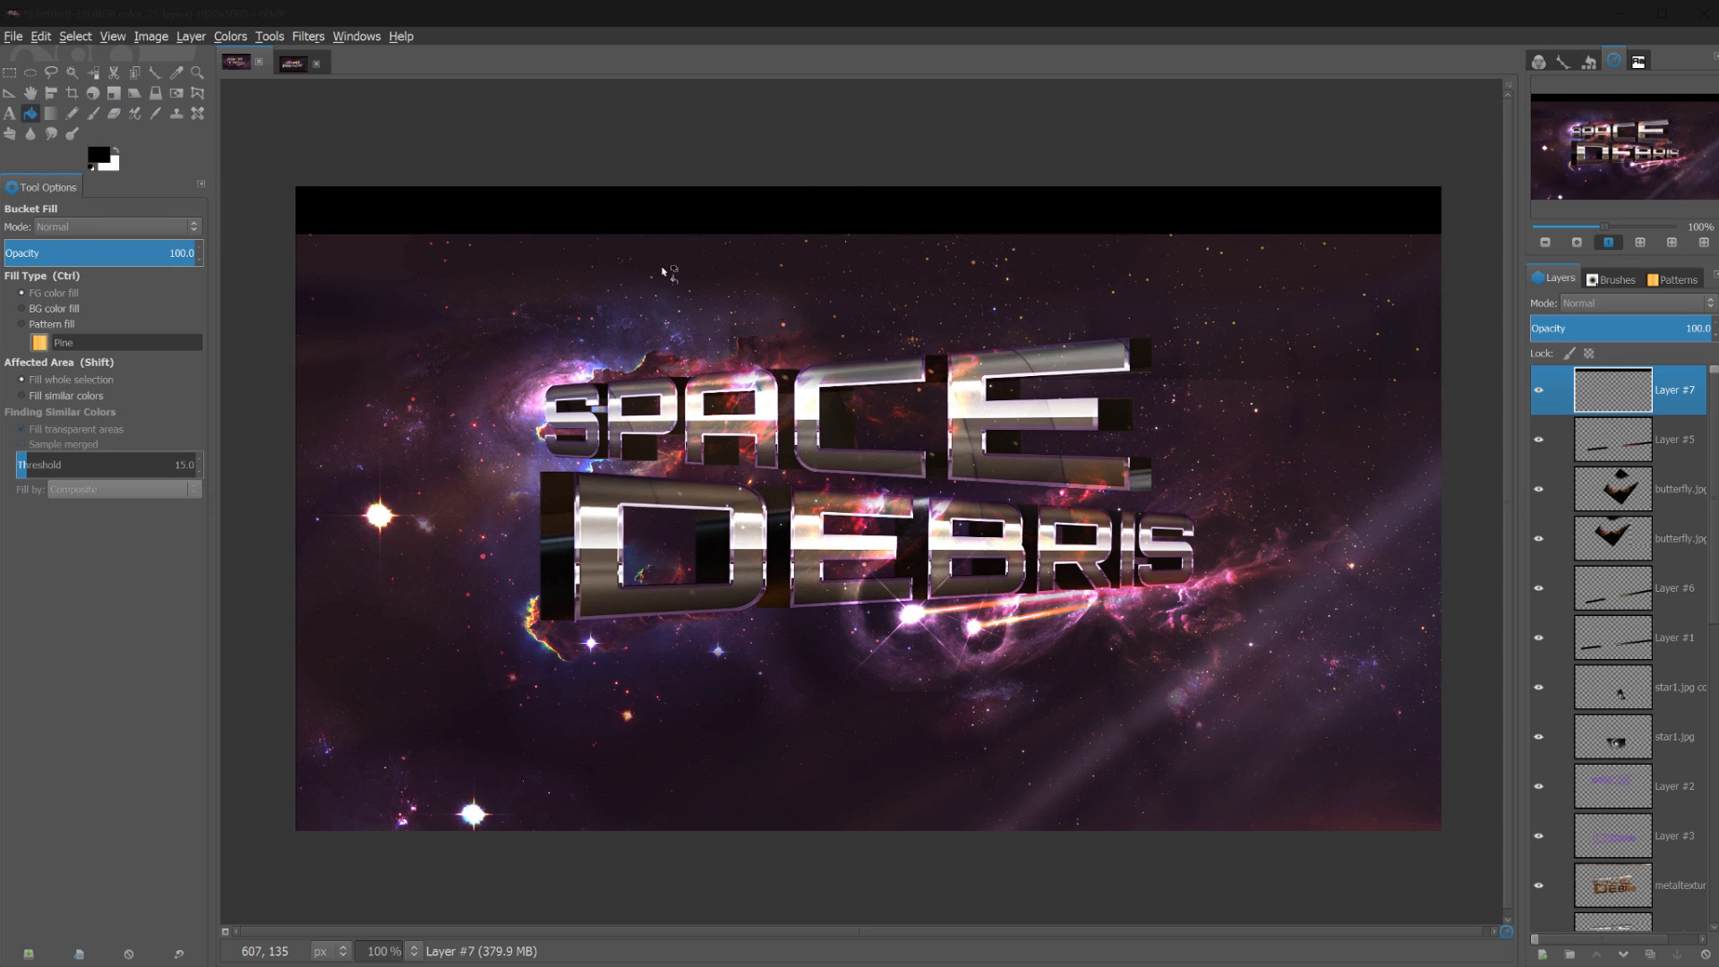
{"action": "key", "text": "m"}
{"action": "left_click_drag", "start_coordinate": [587, 223], "coordinate": [608, 223]}
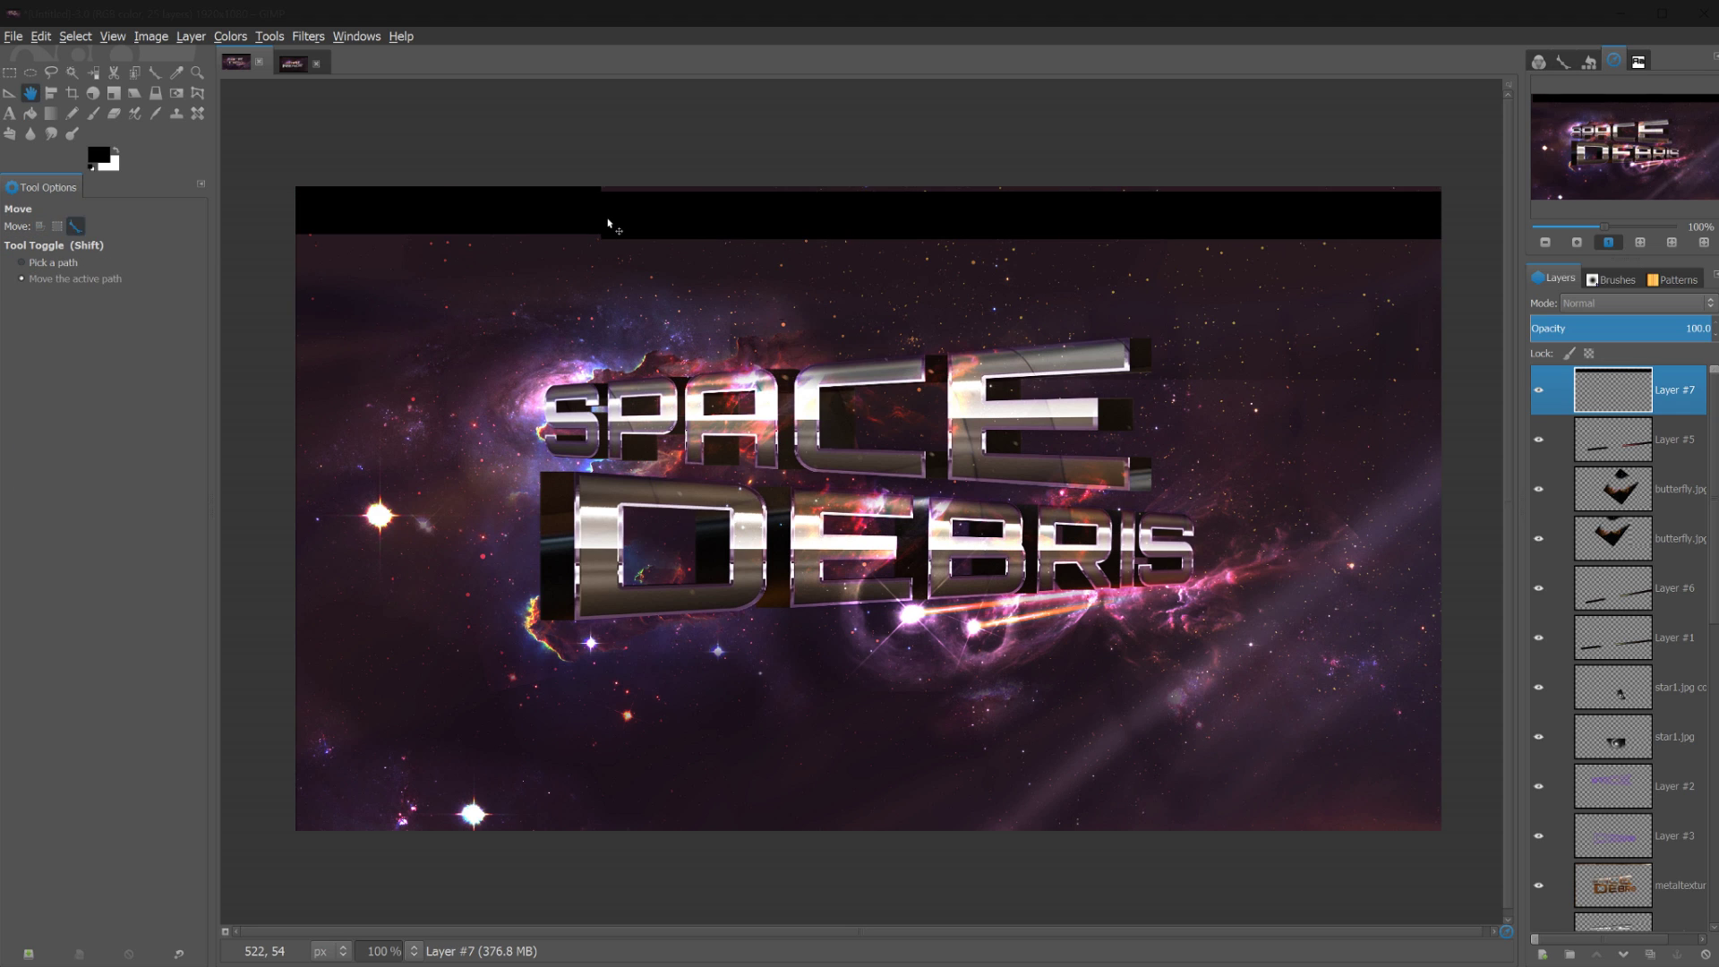
{"action": "left_click", "coordinate": [1644, 960]}
{"action": "left_click_drag", "start_coordinate": [720, 204], "coordinate": [707, 810]}
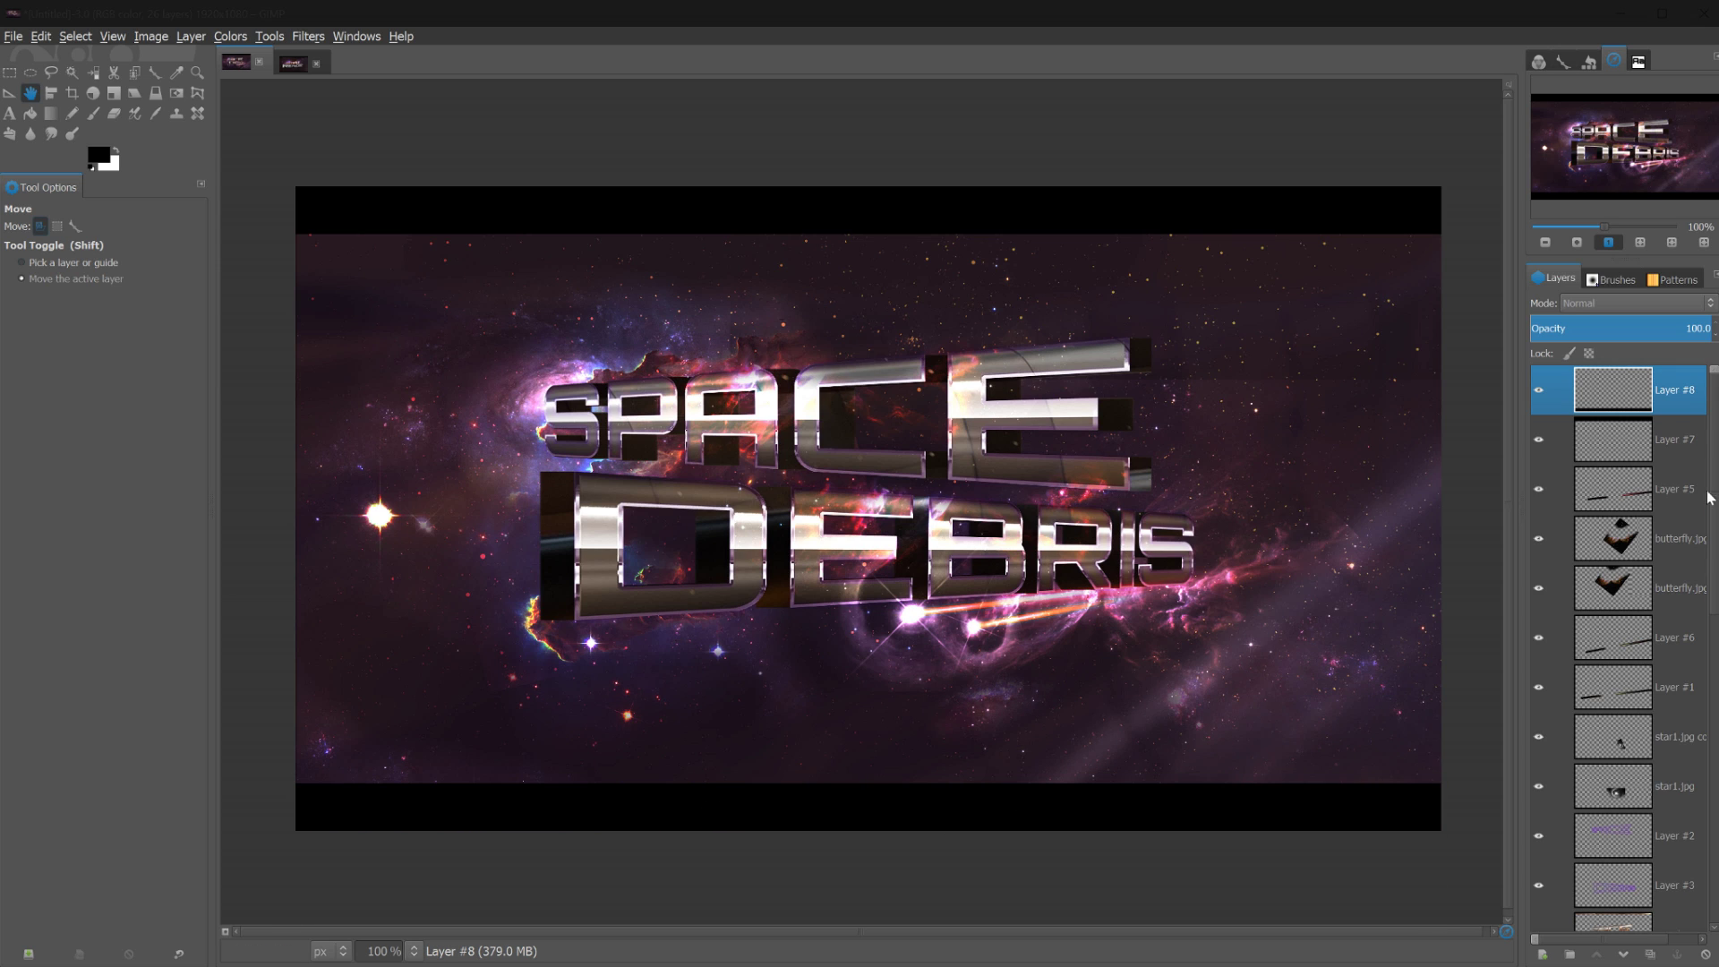
Make white the foreground color, select a rectangle about 442 × 511 px over the middle of the text, and add a new layer
{"action": "key", "text": "r"}
{"action": "key", "text": "x"}
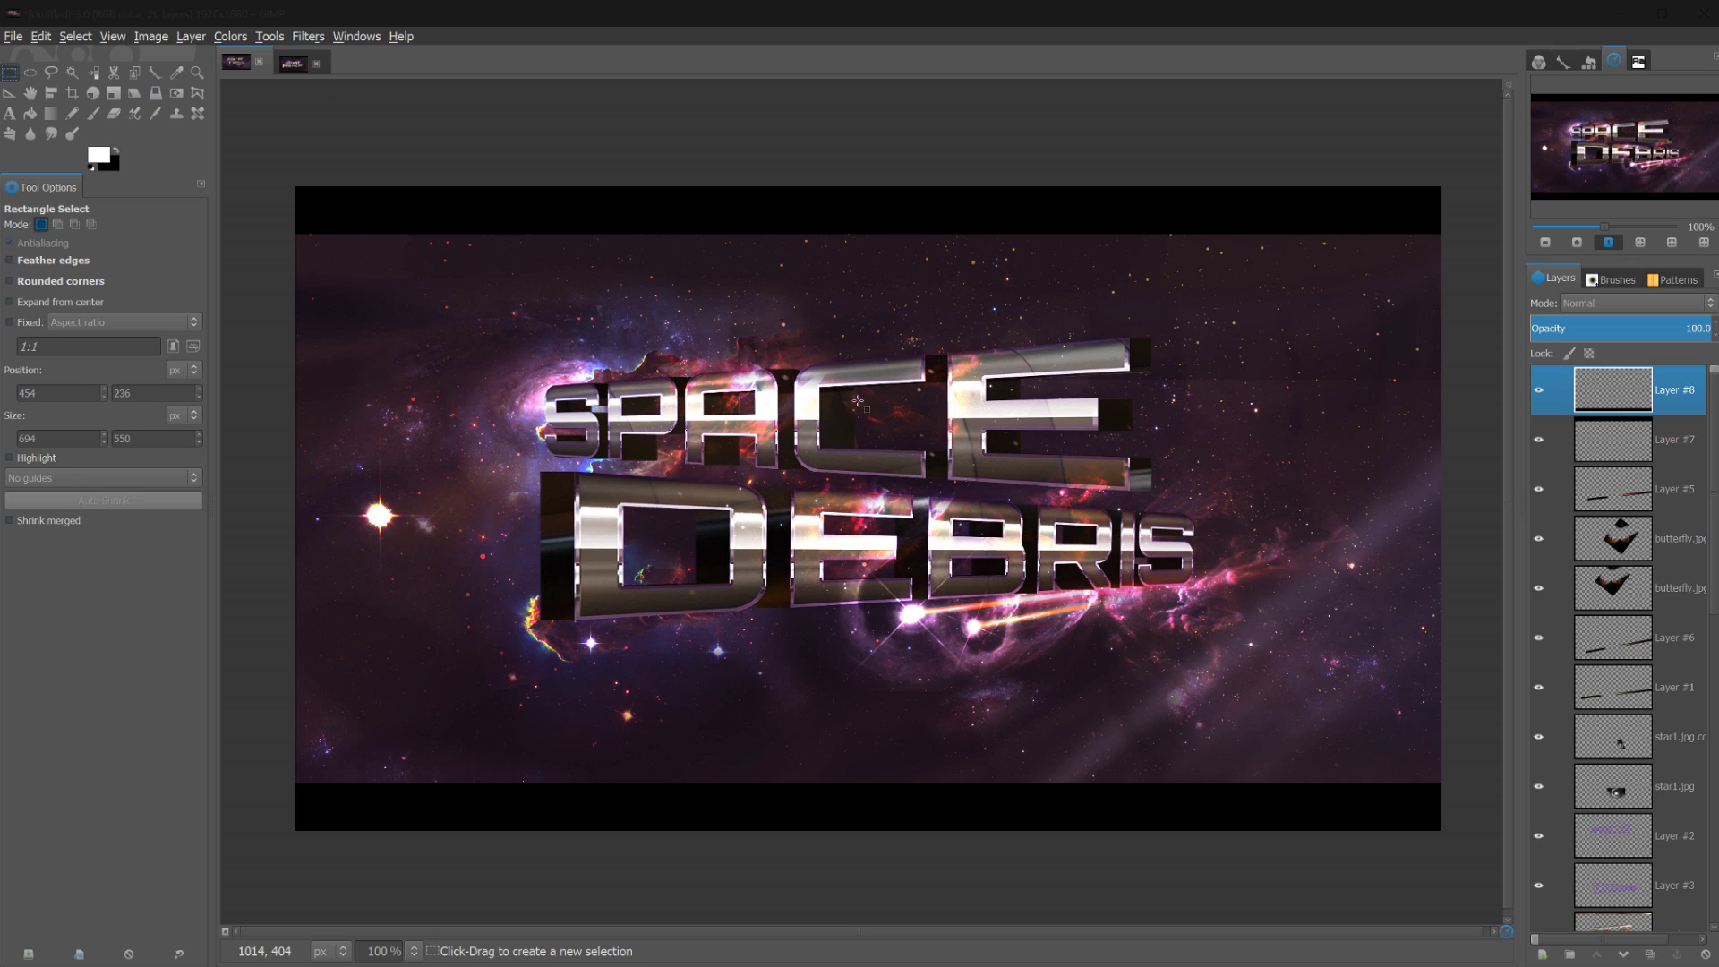
{"action": "left_click_drag", "start_coordinate": [809, 315], "coordinate": [1082, 628]}
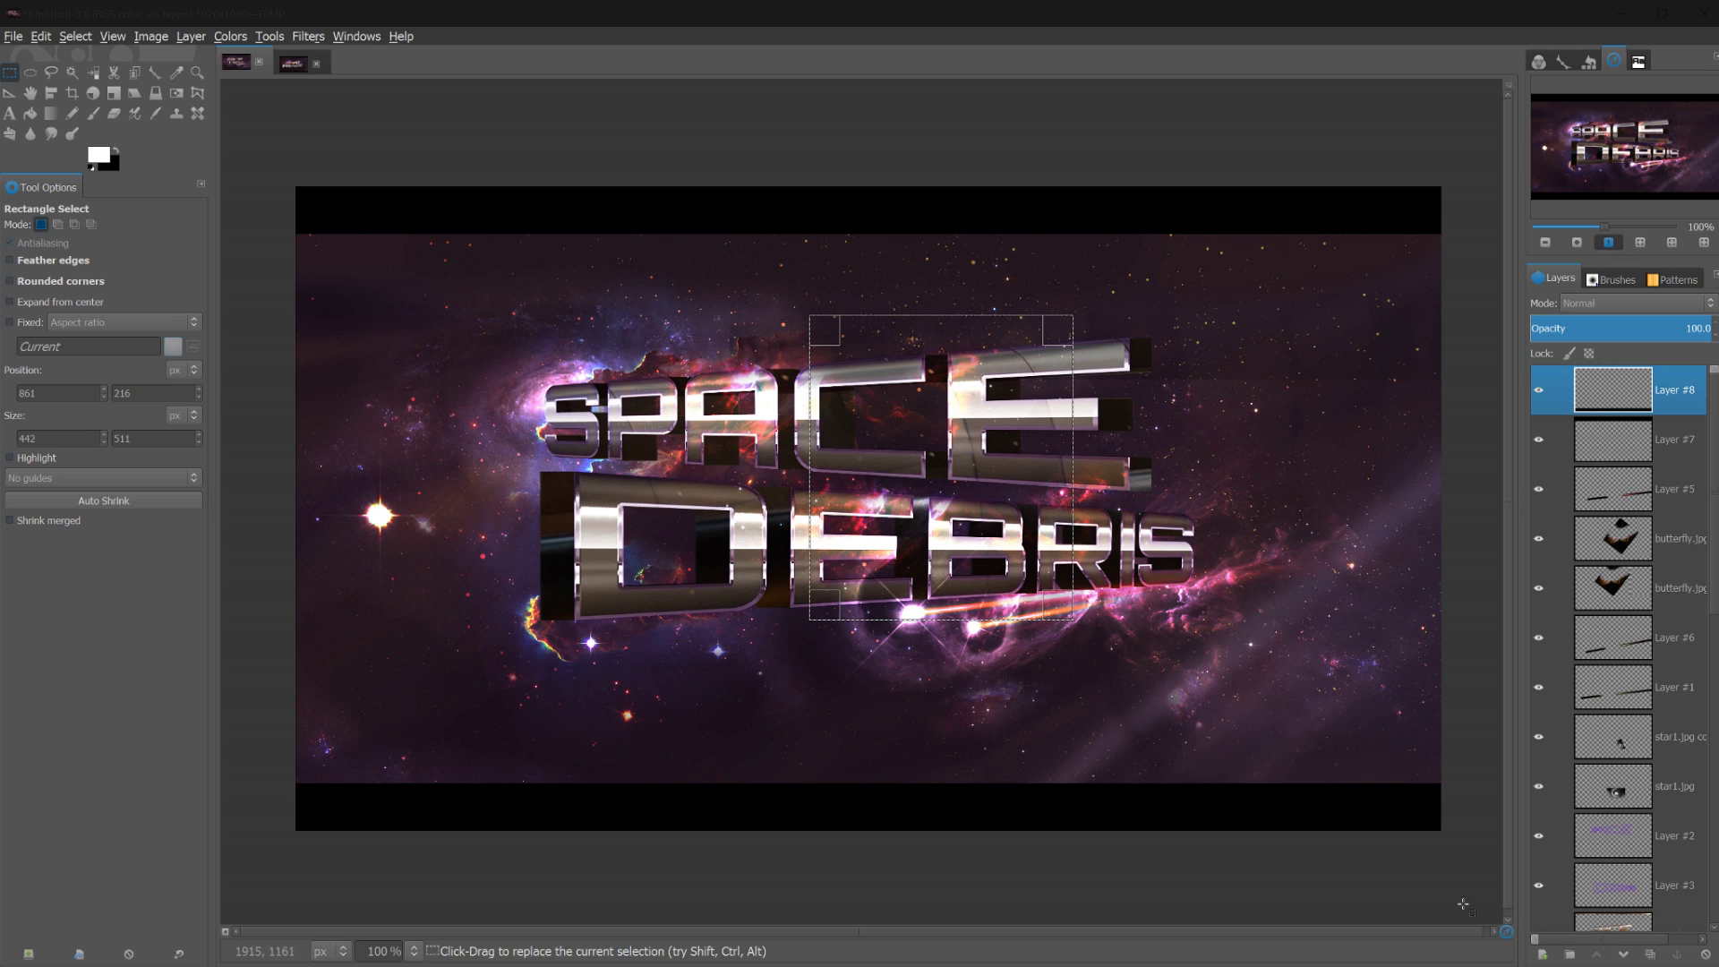
{"action": "left_click", "coordinate": [1543, 954]}
{"action": "left_click", "coordinate": [352, 478]}
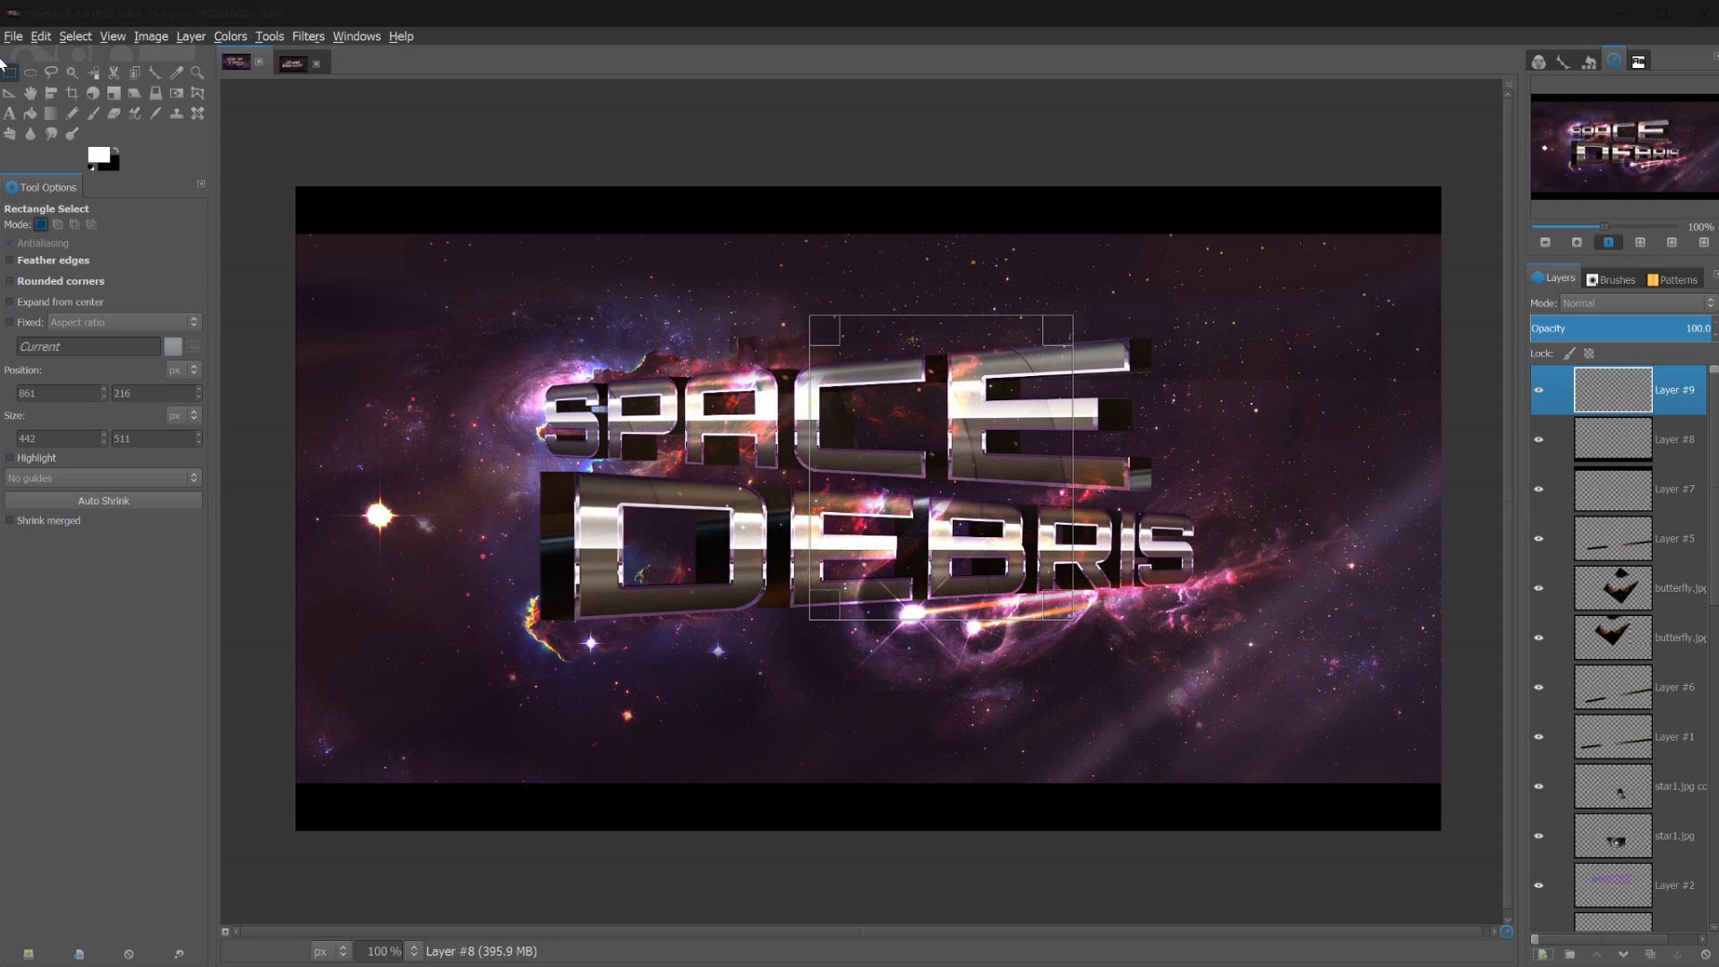
Draw radial FG to Transparent gradients in white from beyond the selection's right edge inward, undoing the first attempt
{"action": "left_click", "coordinate": [51, 114]}
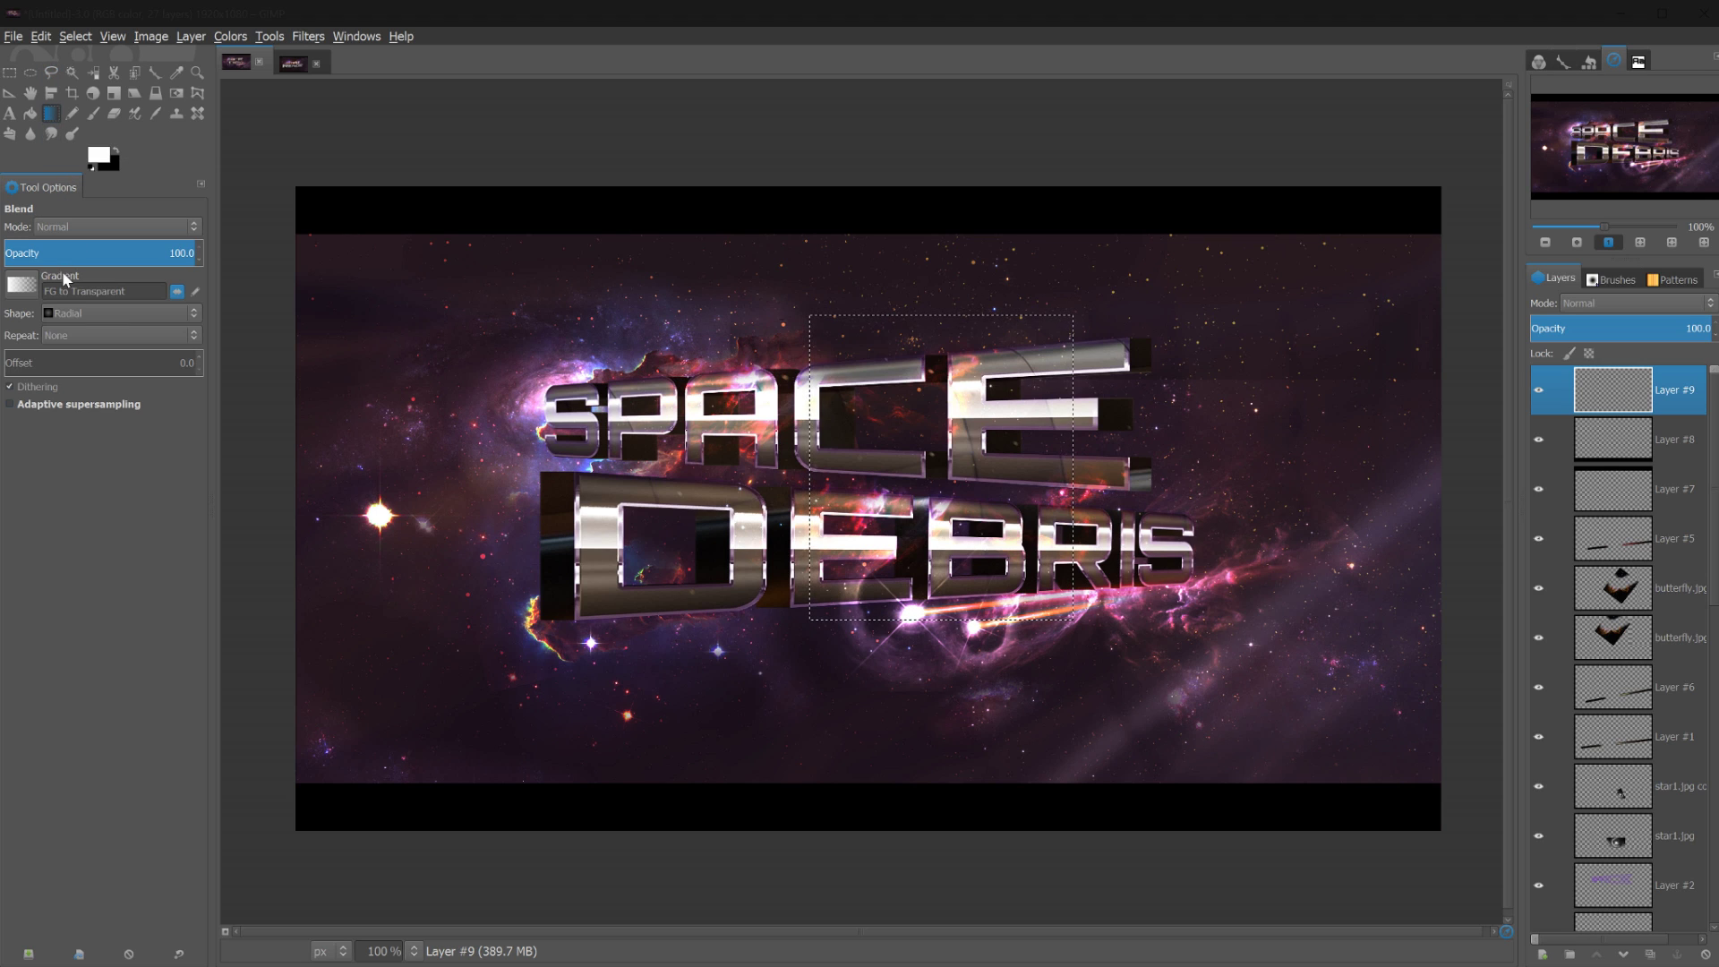
{"action": "left_click", "coordinate": [74, 313]}
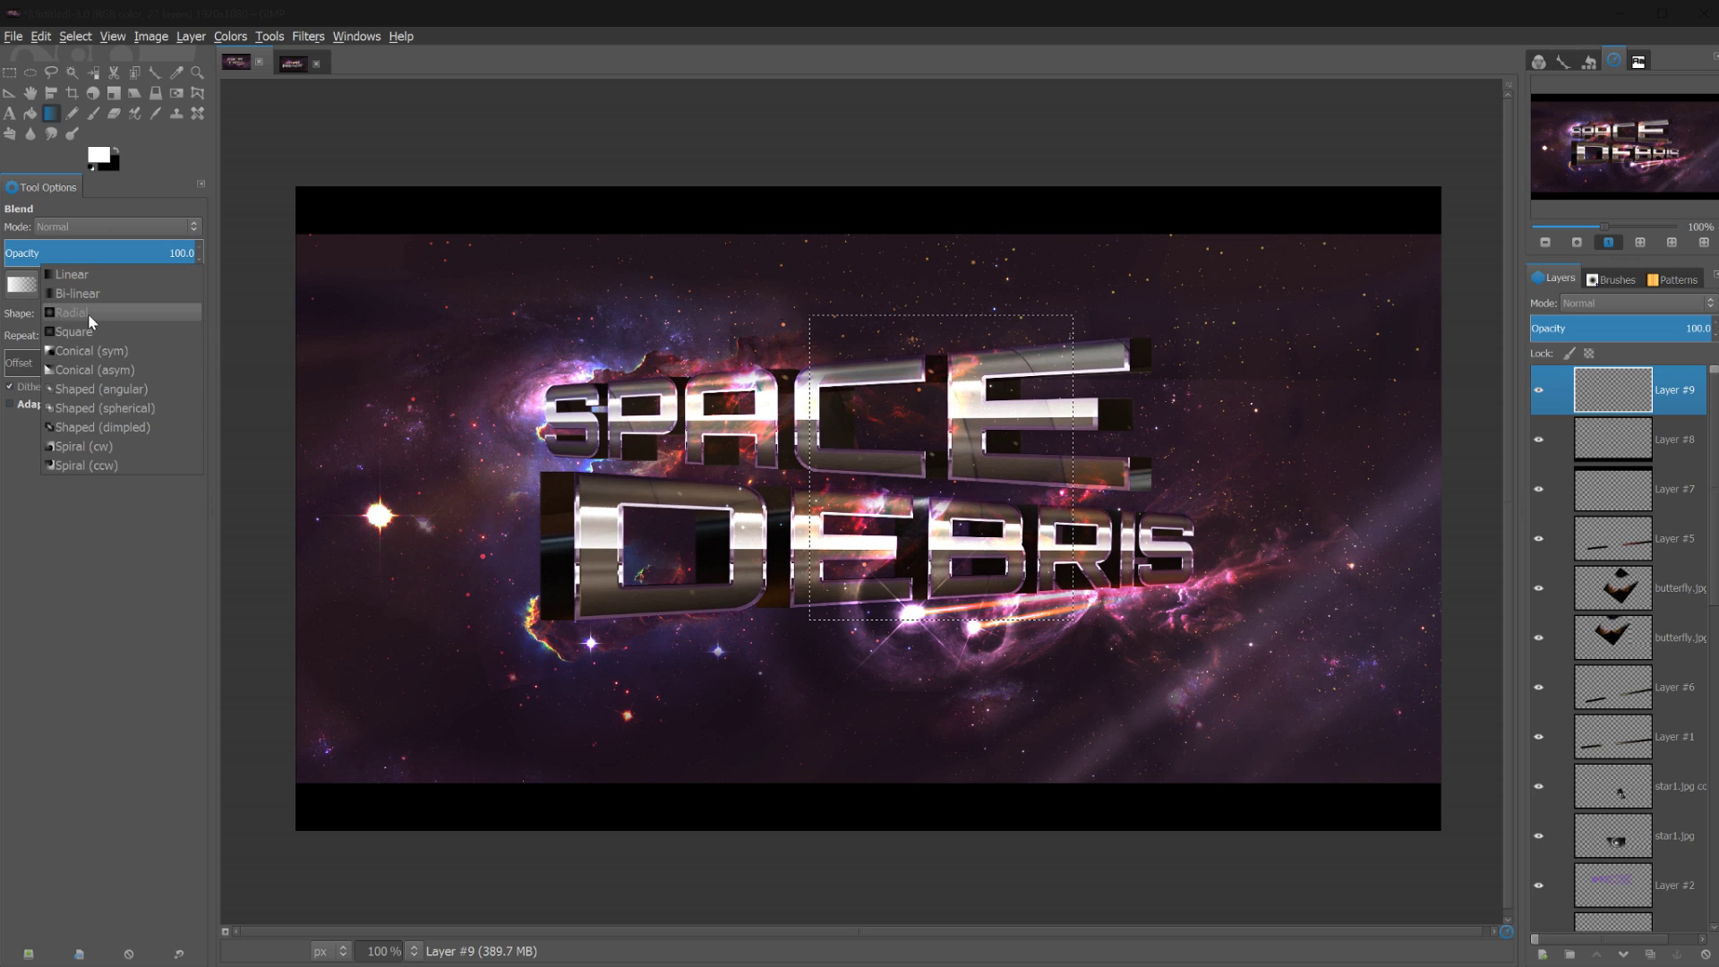
{"action": "left_click", "coordinate": [87, 314]}
{"action": "mouse_move", "coordinate": [1180, 470]}
{"action": "left_mouse_down"}
{"action": "mouse_move", "coordinate": [1119, 443]}
{"action": "mouse_move", "coordinate": [1012, 457]}
{"action": "left_mouse_up"}
{"action": "key", "text": "ctrl+z"}
{"action": "key", "text": "ctrl+z"}
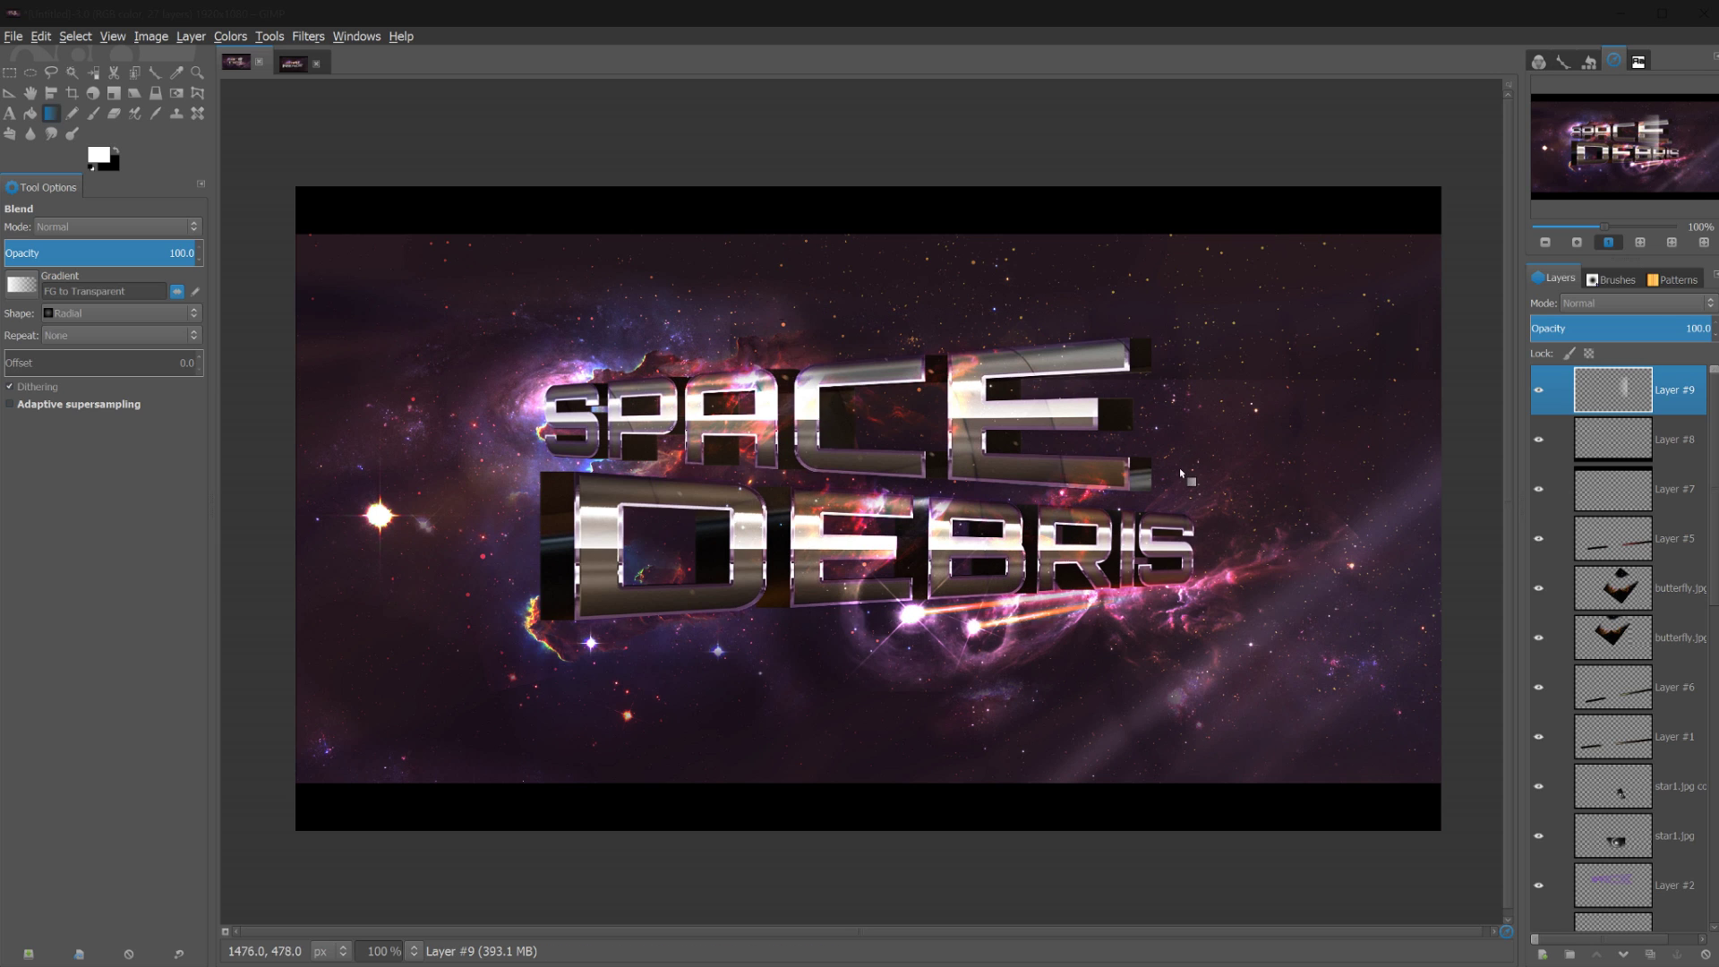
{"action": "left_click_drag", "start_coordinate": [1180, 469], "coordinate": [1010, 469]}
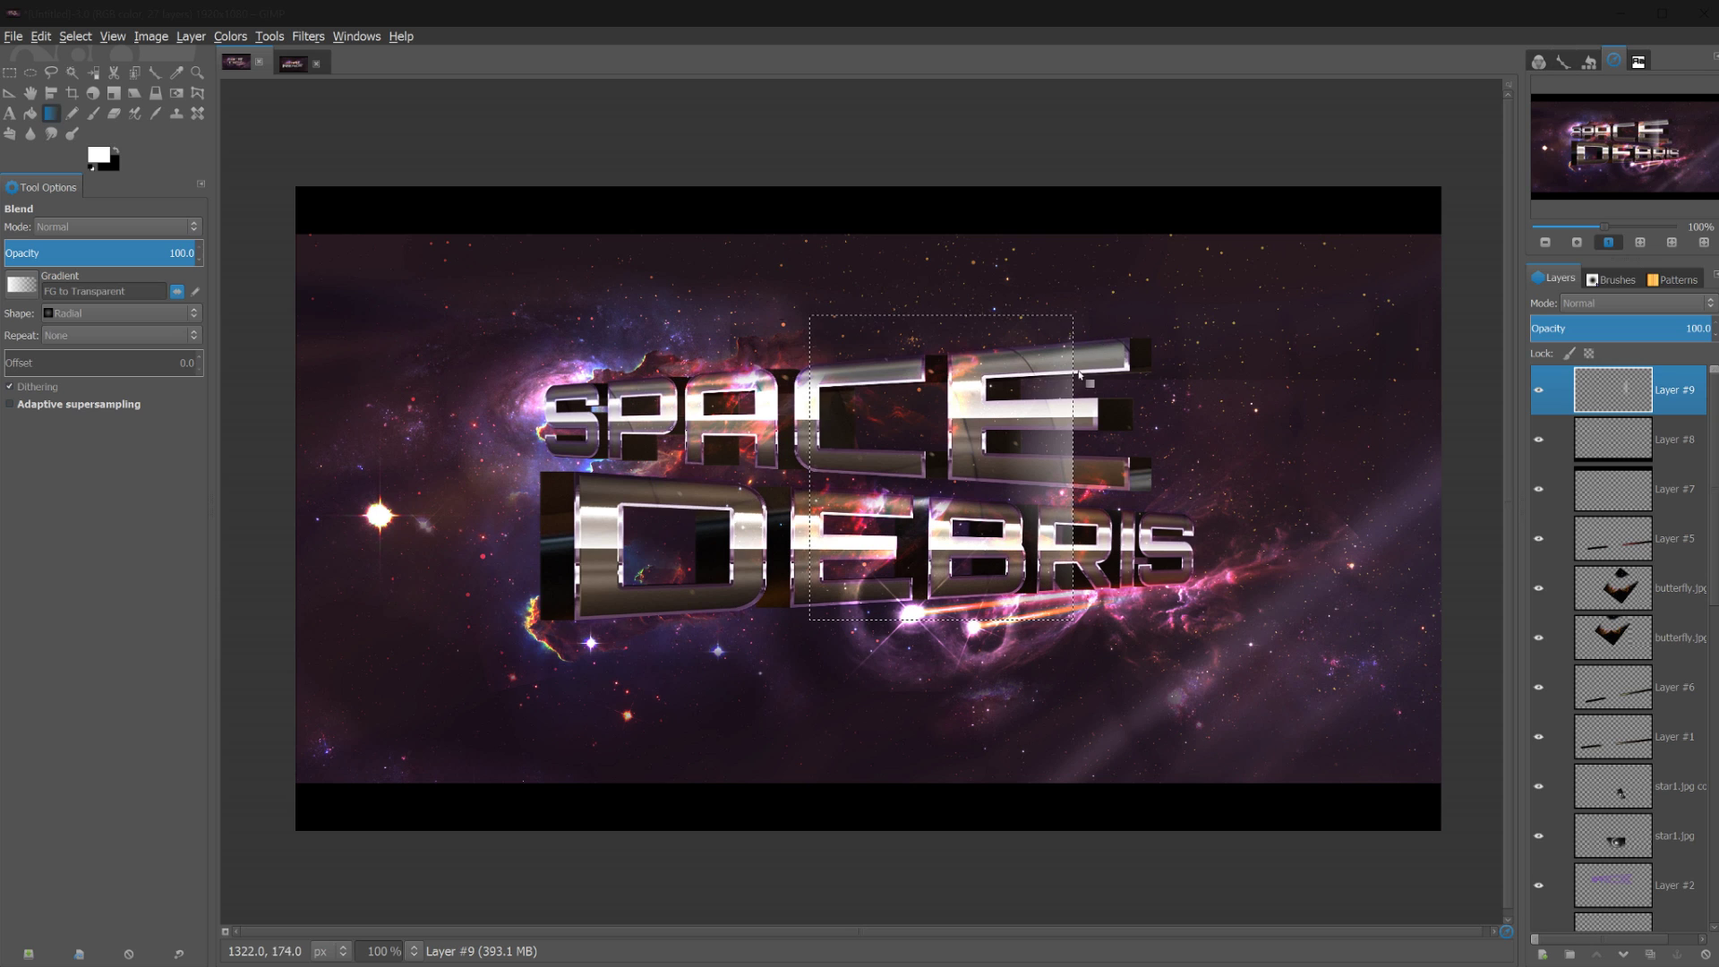
{"action": "left_click_drag", "start_coordinate": [1257, 449], "coordinate": [1029, 452]}
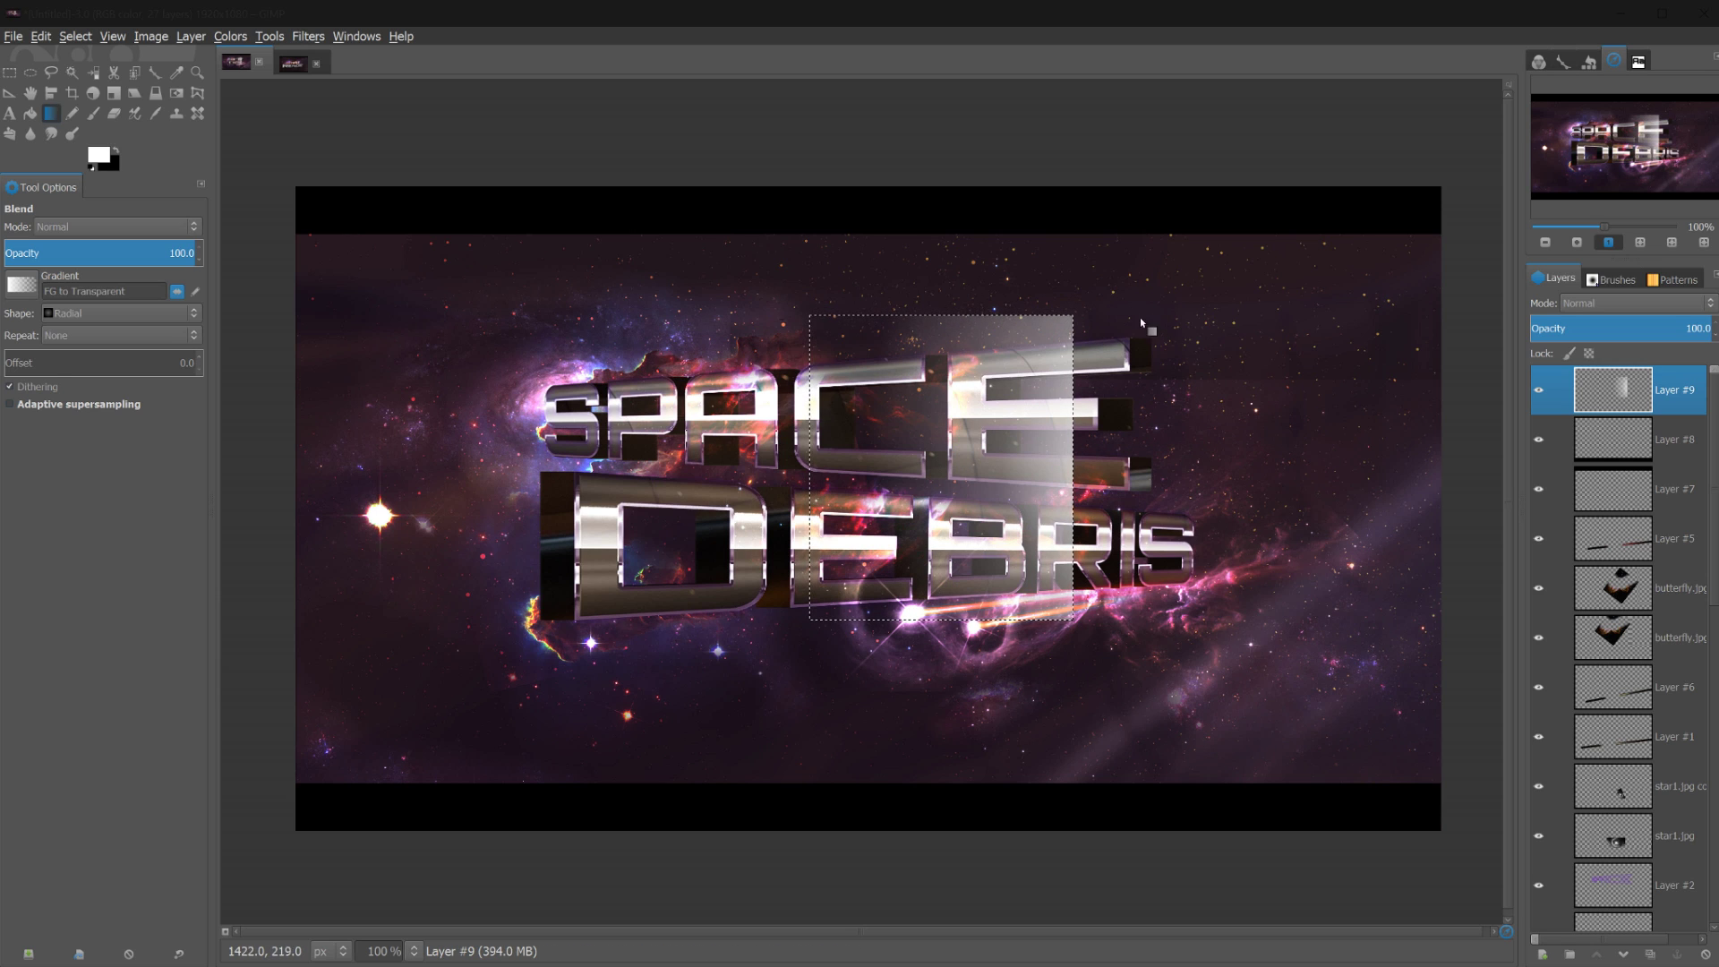
Undo the last gradient and move the remaining white highlight on Layer #9 over the C of SPACE
{"action": "key", "text": "ctrl+z"}
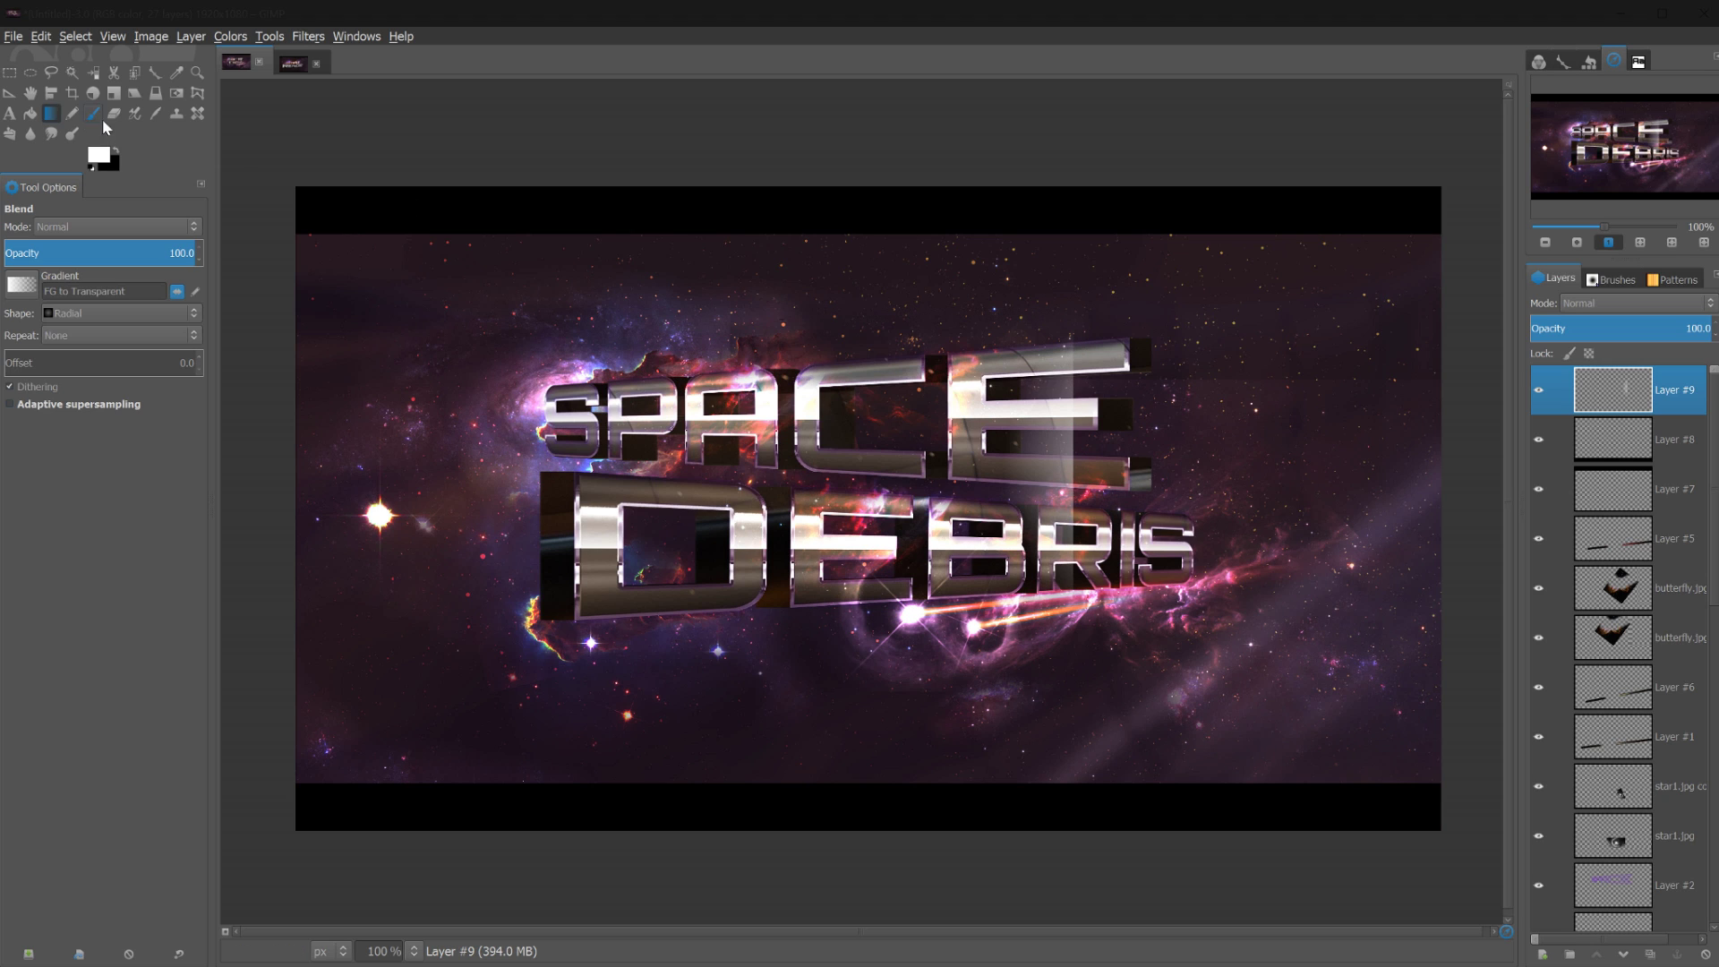
{"action": "key", "text": "m"}
{"action": "mouse_move", "coordinate": [1065, 501]}
{"action": "left_mouse_down"}
{"action": "mouse_move", "coordinate": [985, 376]}
{"action": "mouse_move", "coordinate": [904, 331]}
{"action": "mouse_move", "coordinate": [814, 311]}
{"action": "mouse_move", "coordinate": [724, 346]}
{"action": "mouse_move", "coordinate": [846, 362]}
{"action": "mouse_move", "coordinate": [966, 417]}
{"action": "left_mouse_up"}
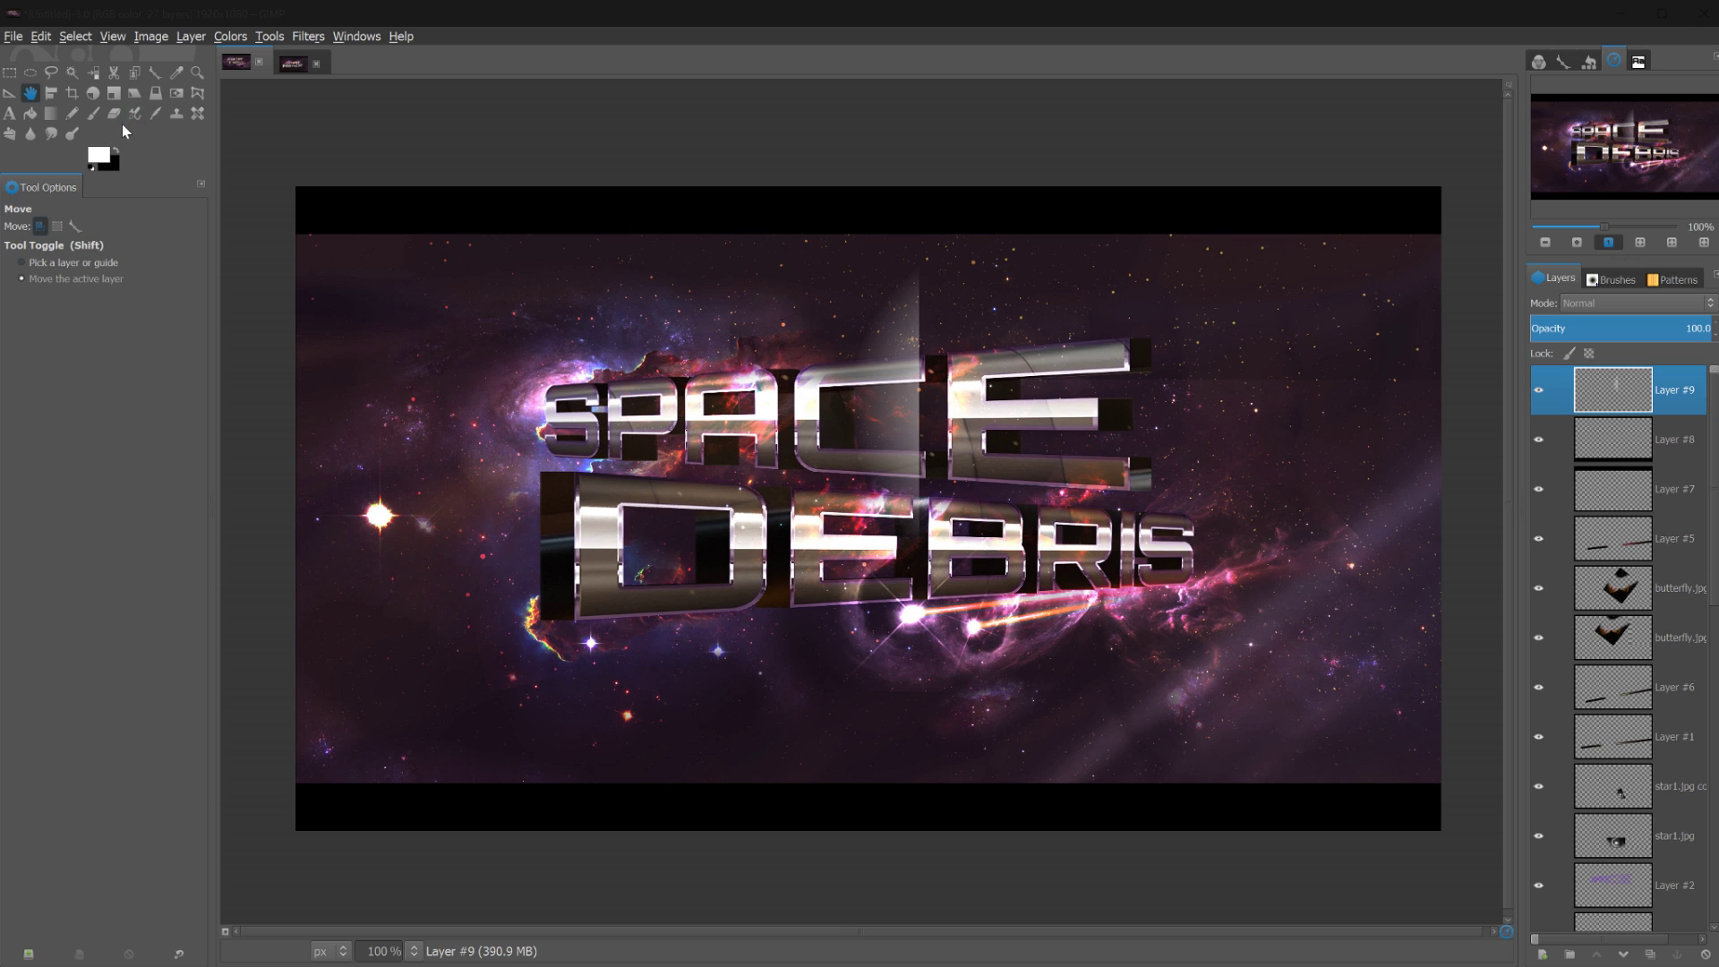
Crop Layer #9 to about 291 × 491 px around the highlight and move it to the gap between the C and E
{"action": "key", "text": "shift+c"}
{"action": "left_click_drag", "start_coordinate": [793, 253], "coordinate": [966, 545]}
{"action": "key", "text": "Return"}
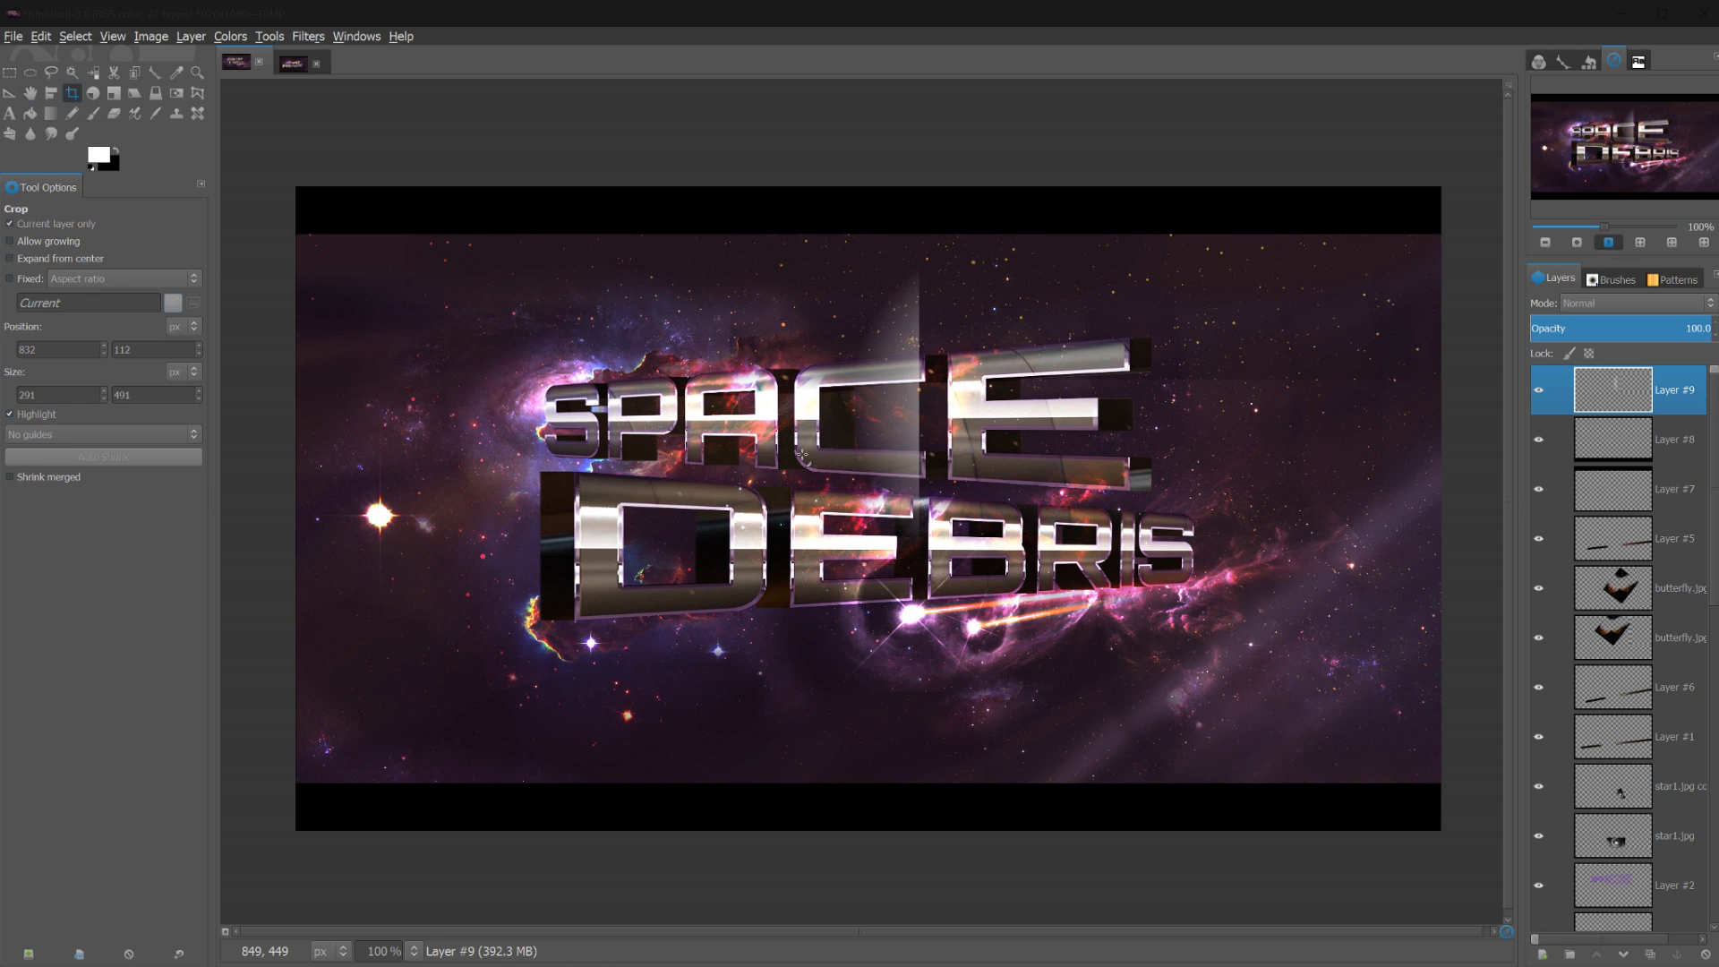
{"action": "key", "text": "m"}
{"action": "left_click_drag", "start_coordinate": [909, 413], "coordinate": [944, 407]}
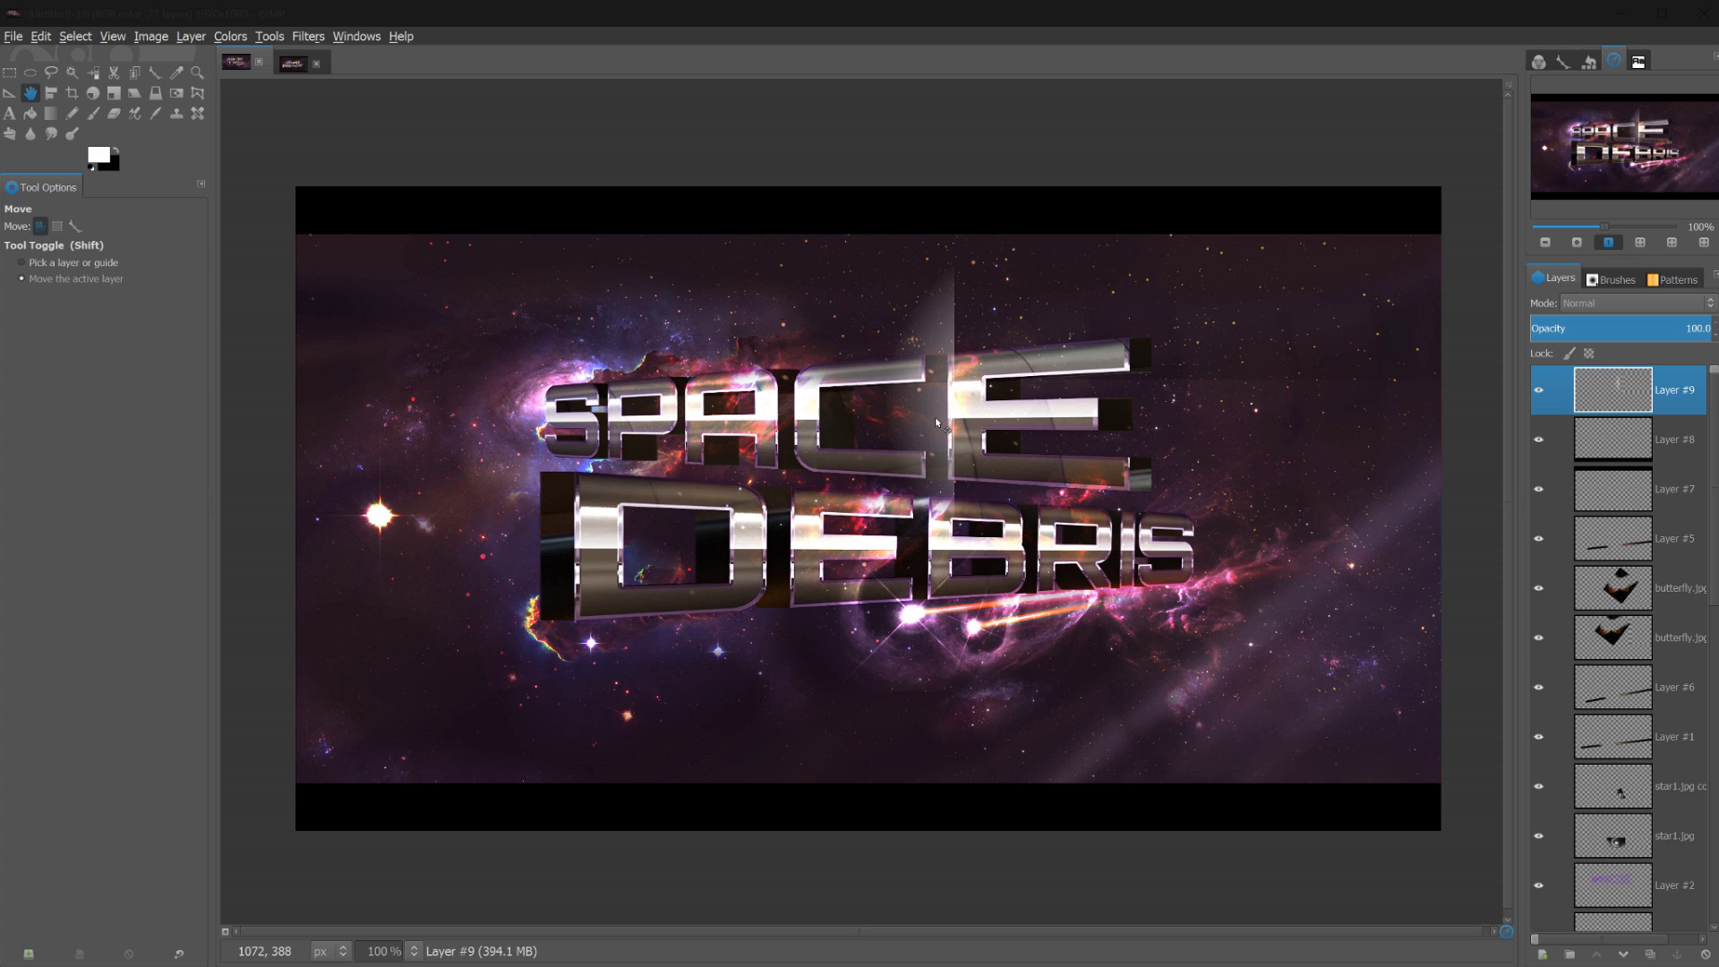
Rotate the highlight on Layer #9 by about 37.2° and place it diagonally across the C of SPACE
{"action": "key", "text": "shift+r"}
{"action": "left_click", "coordinate": [945, 407]}
{"action": "left_click_drag", "start_coordinate": [1079, 268], "coordinate": [1109, 266]}
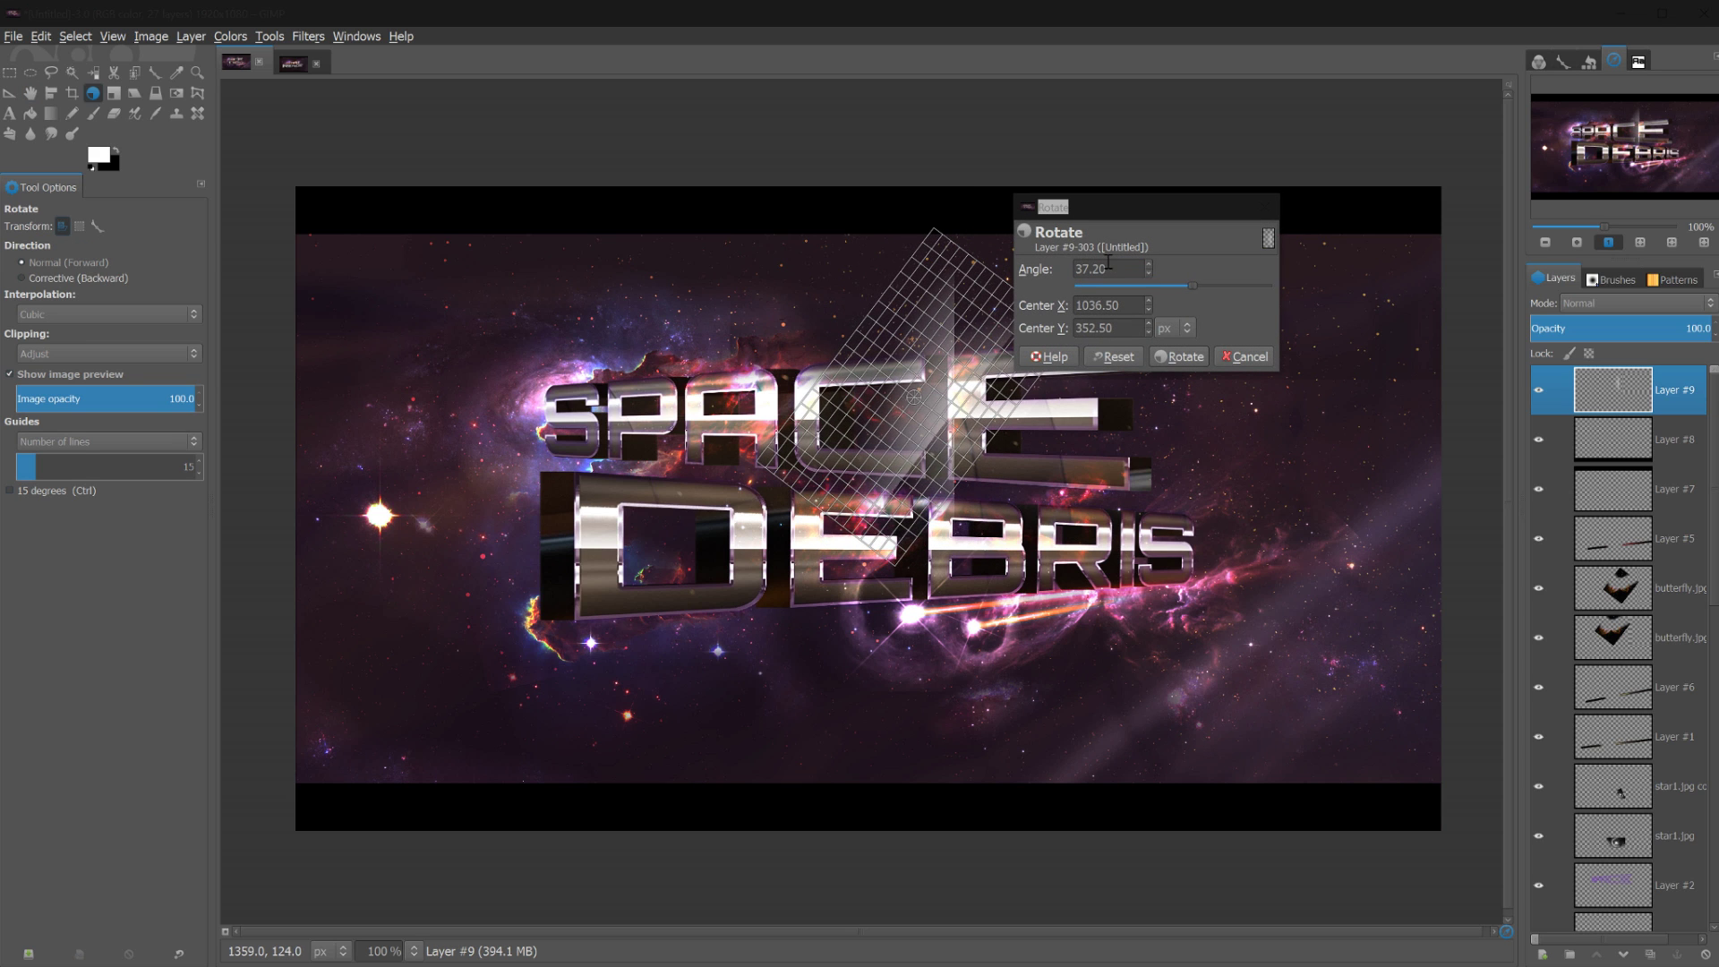
{"action": "key", "text": "Return"}
{"action": "key", "text": "m"}
{"action": "mouse_move", "coordinate": [982, 433]}
{"action": "left_mouse_down"}
{"action": "mouse_move", "coordinate": [997, 378]}
{"action": "mouse_move", "coordinate": [937, 397]}
{"action": "left_mouse_up"}
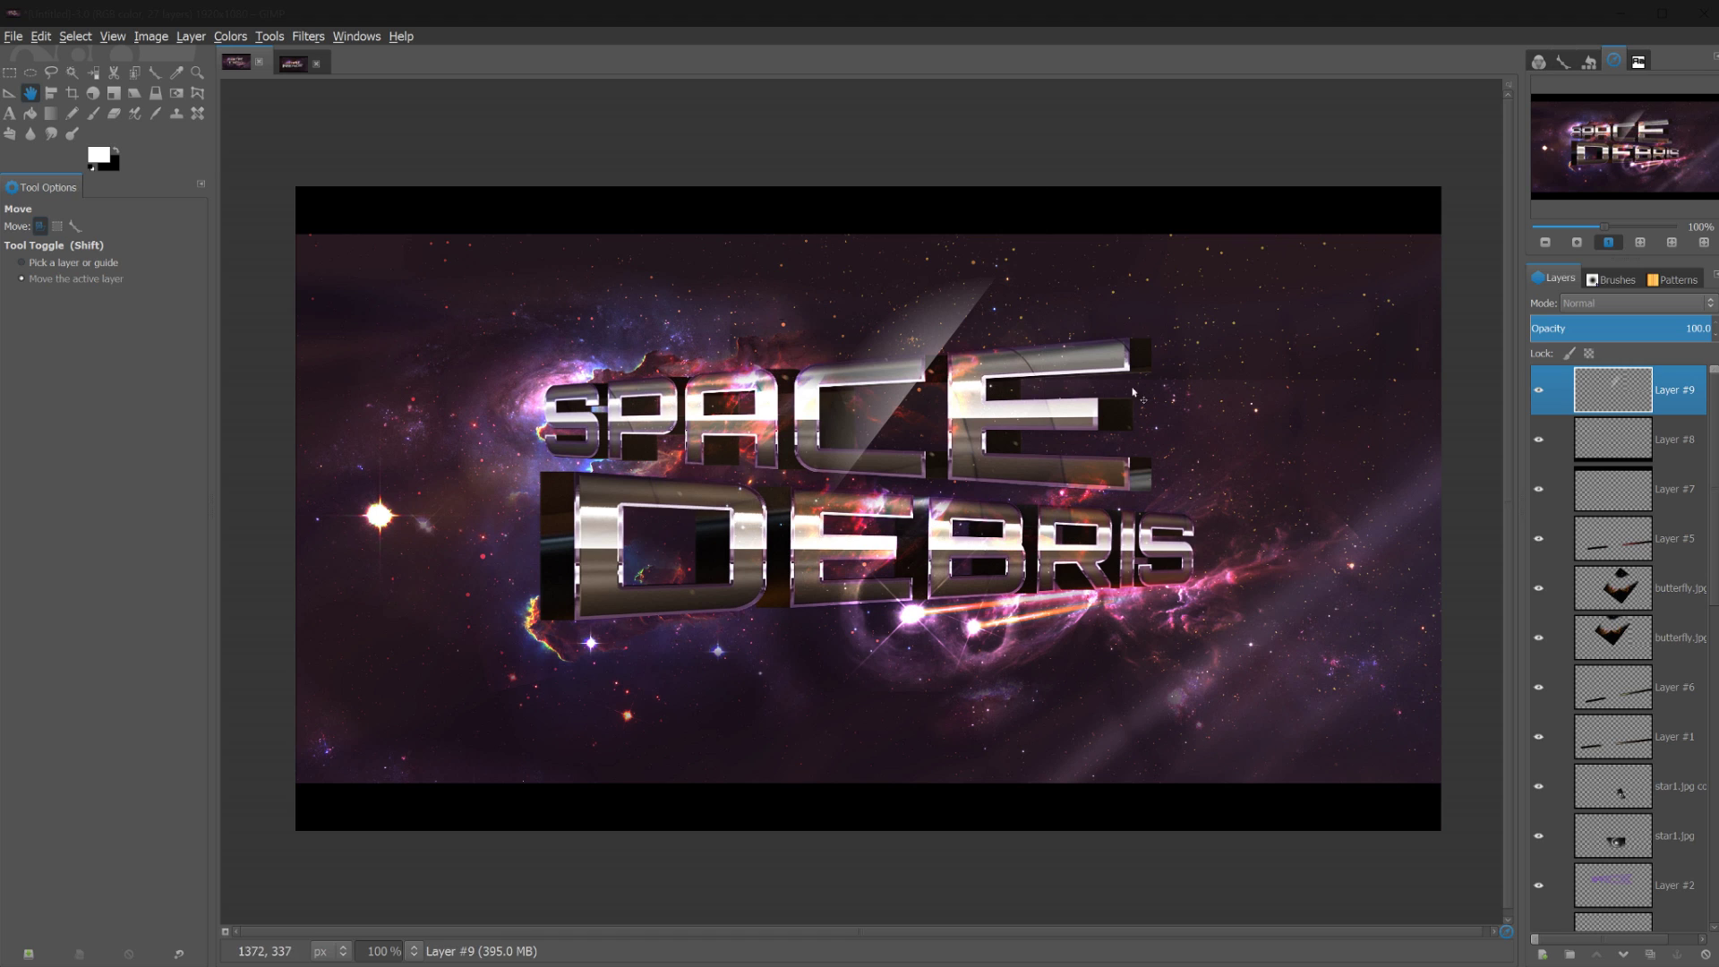
Set Layer #9 to Overlay mode and duplicate the highlight five times
{"action": "left_click", "coordinate": [1626, 305]}
{"action": "left_click", "coordinate": [1600, 475]}
{"action": "left_click", "coordinate": [1656, 955]}
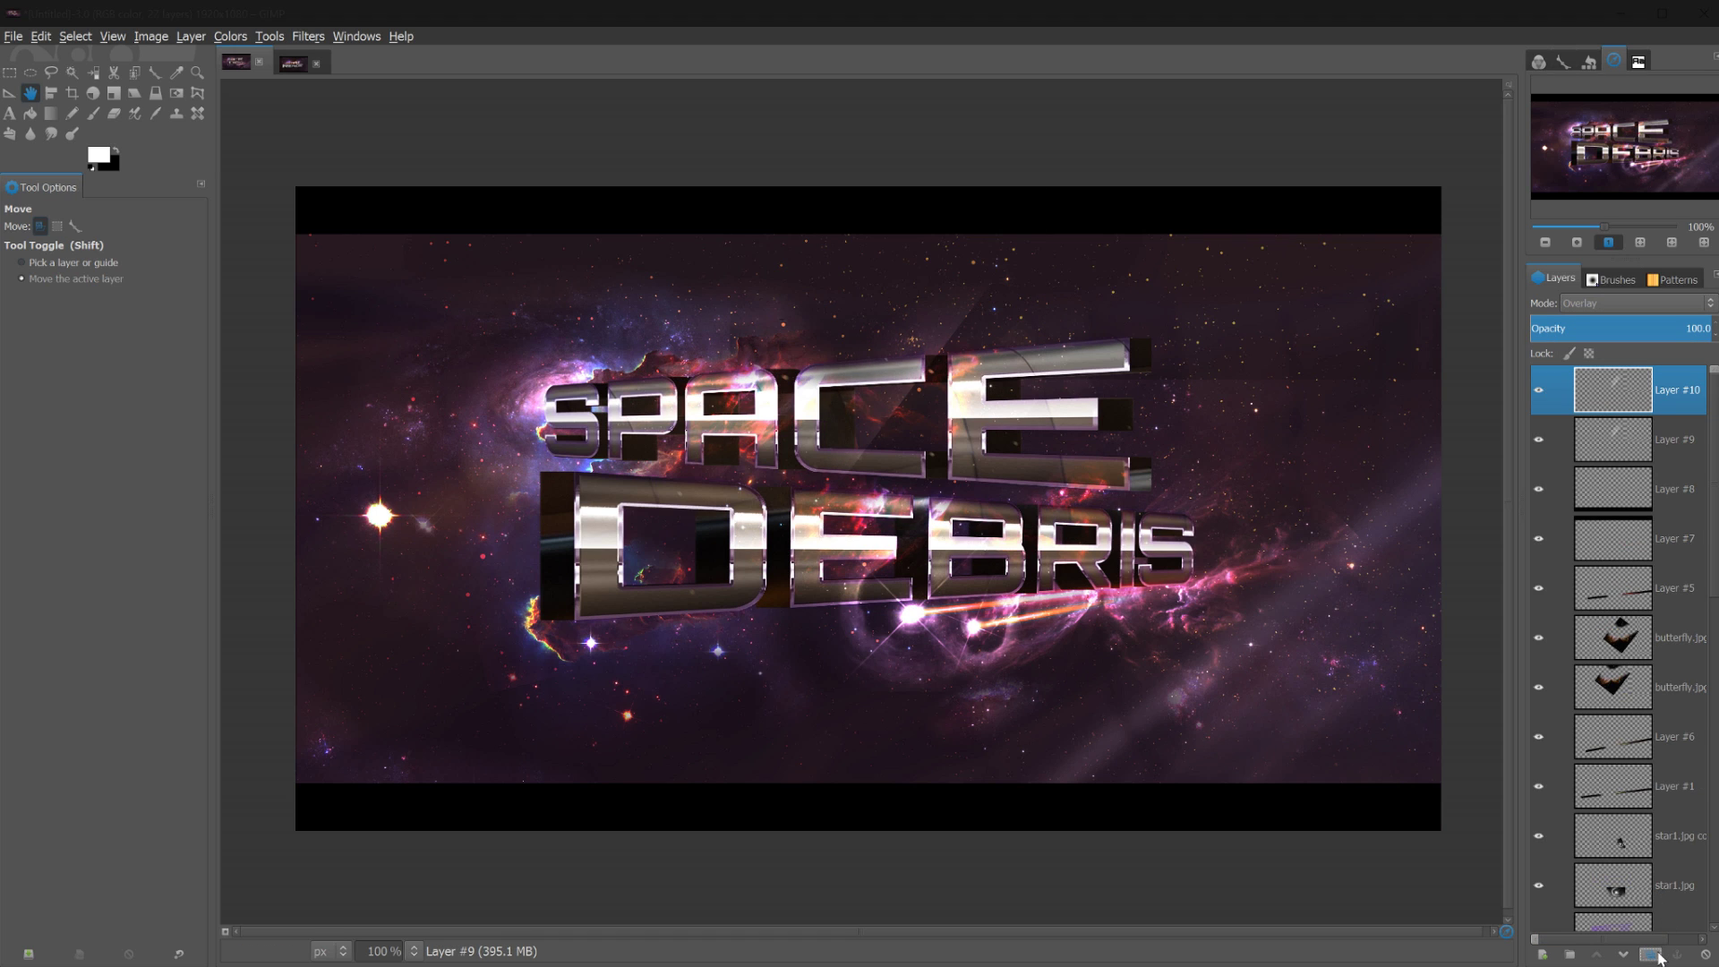
{"action": "left_click", "coordinate": [1656, 955]}
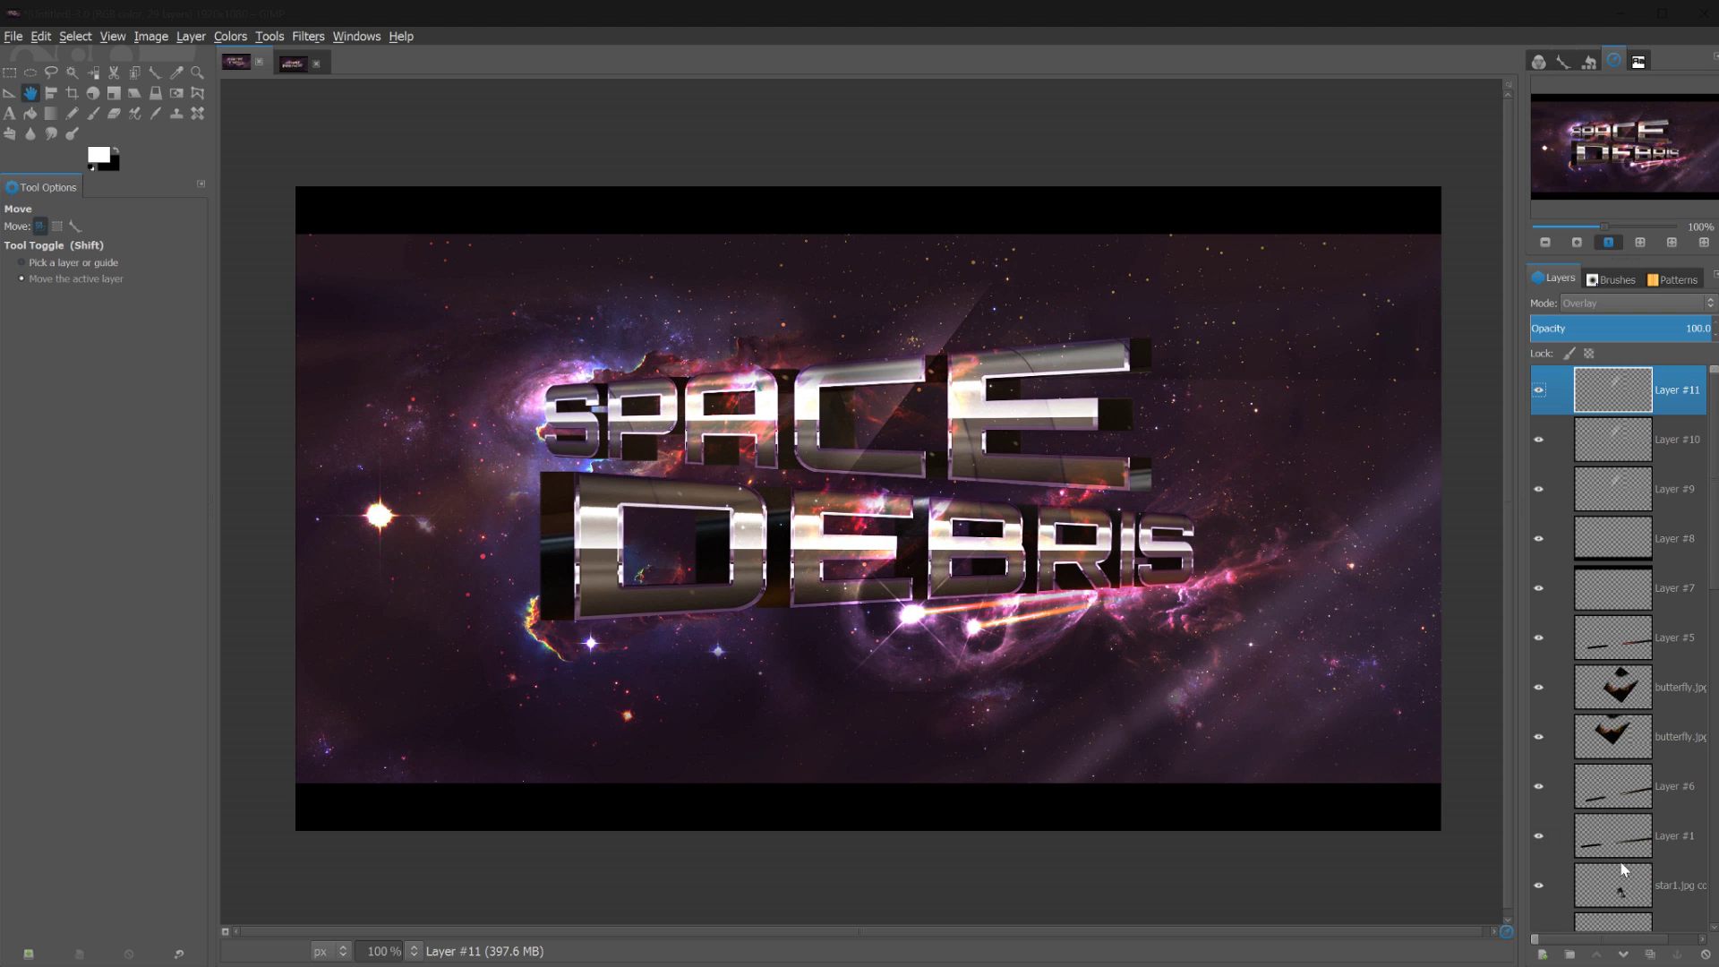
{"action": "left_click", "coordinate": [1654, 955]}
{"action": "left_click_drag", "start_coordinate": [906, 390], "coordinate": [905, 426]}
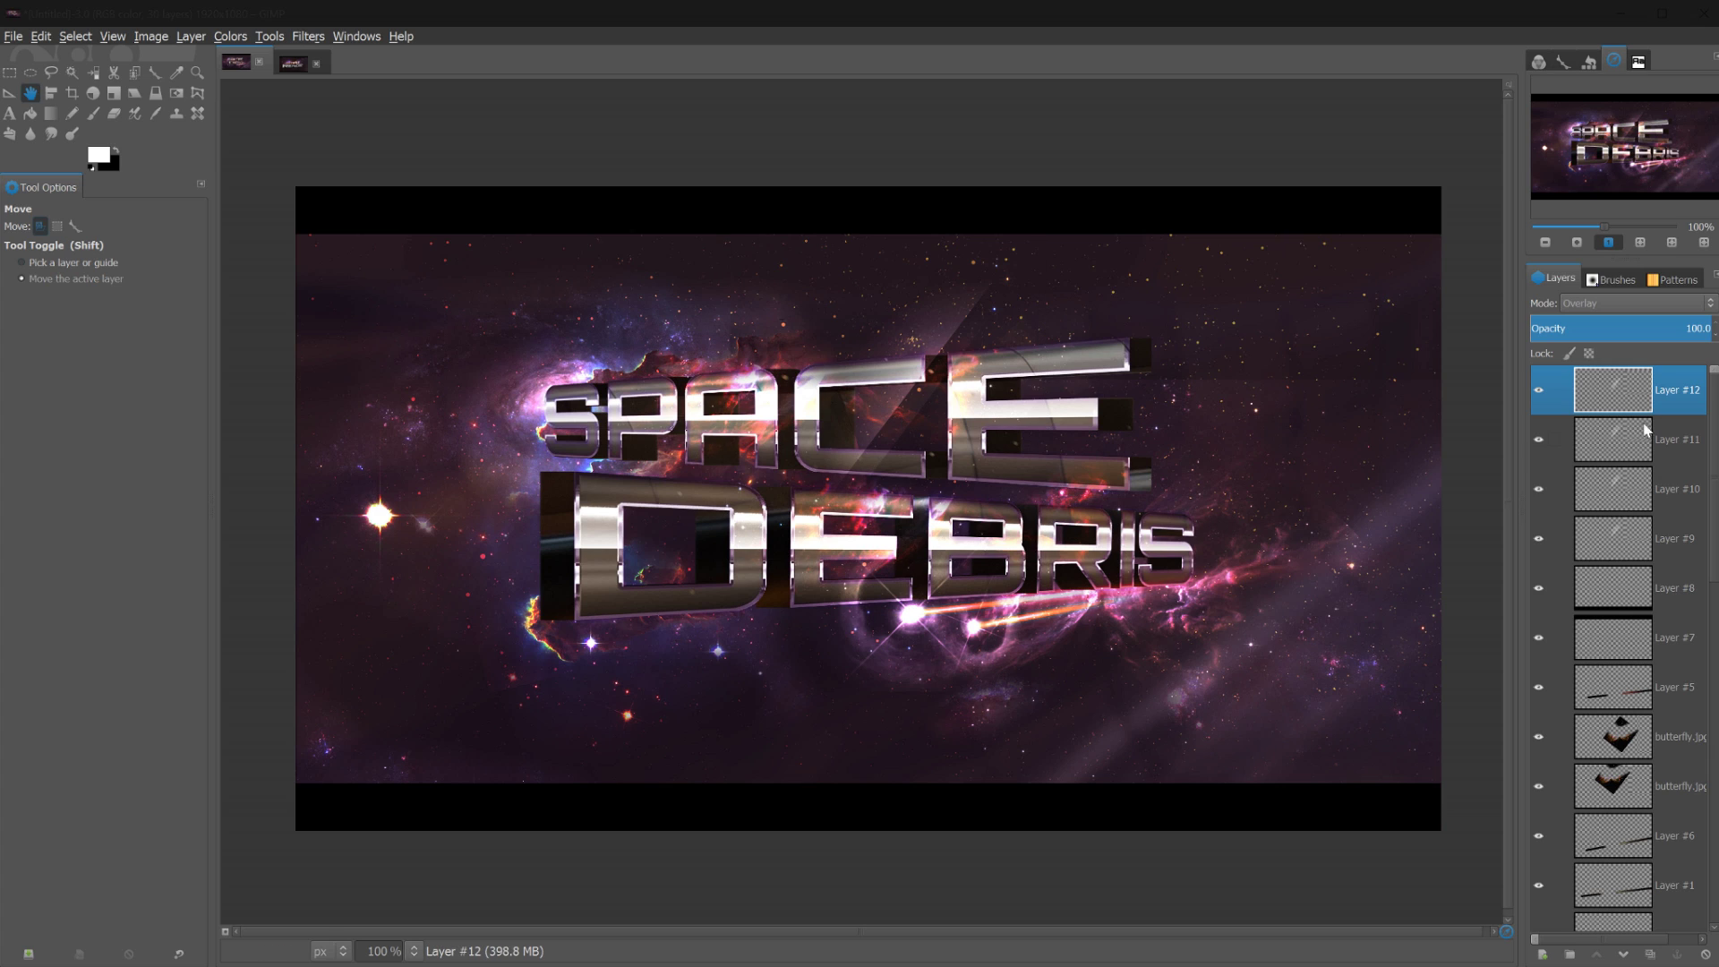
{"action": "left_click", "coordinate": [1652, 954]}
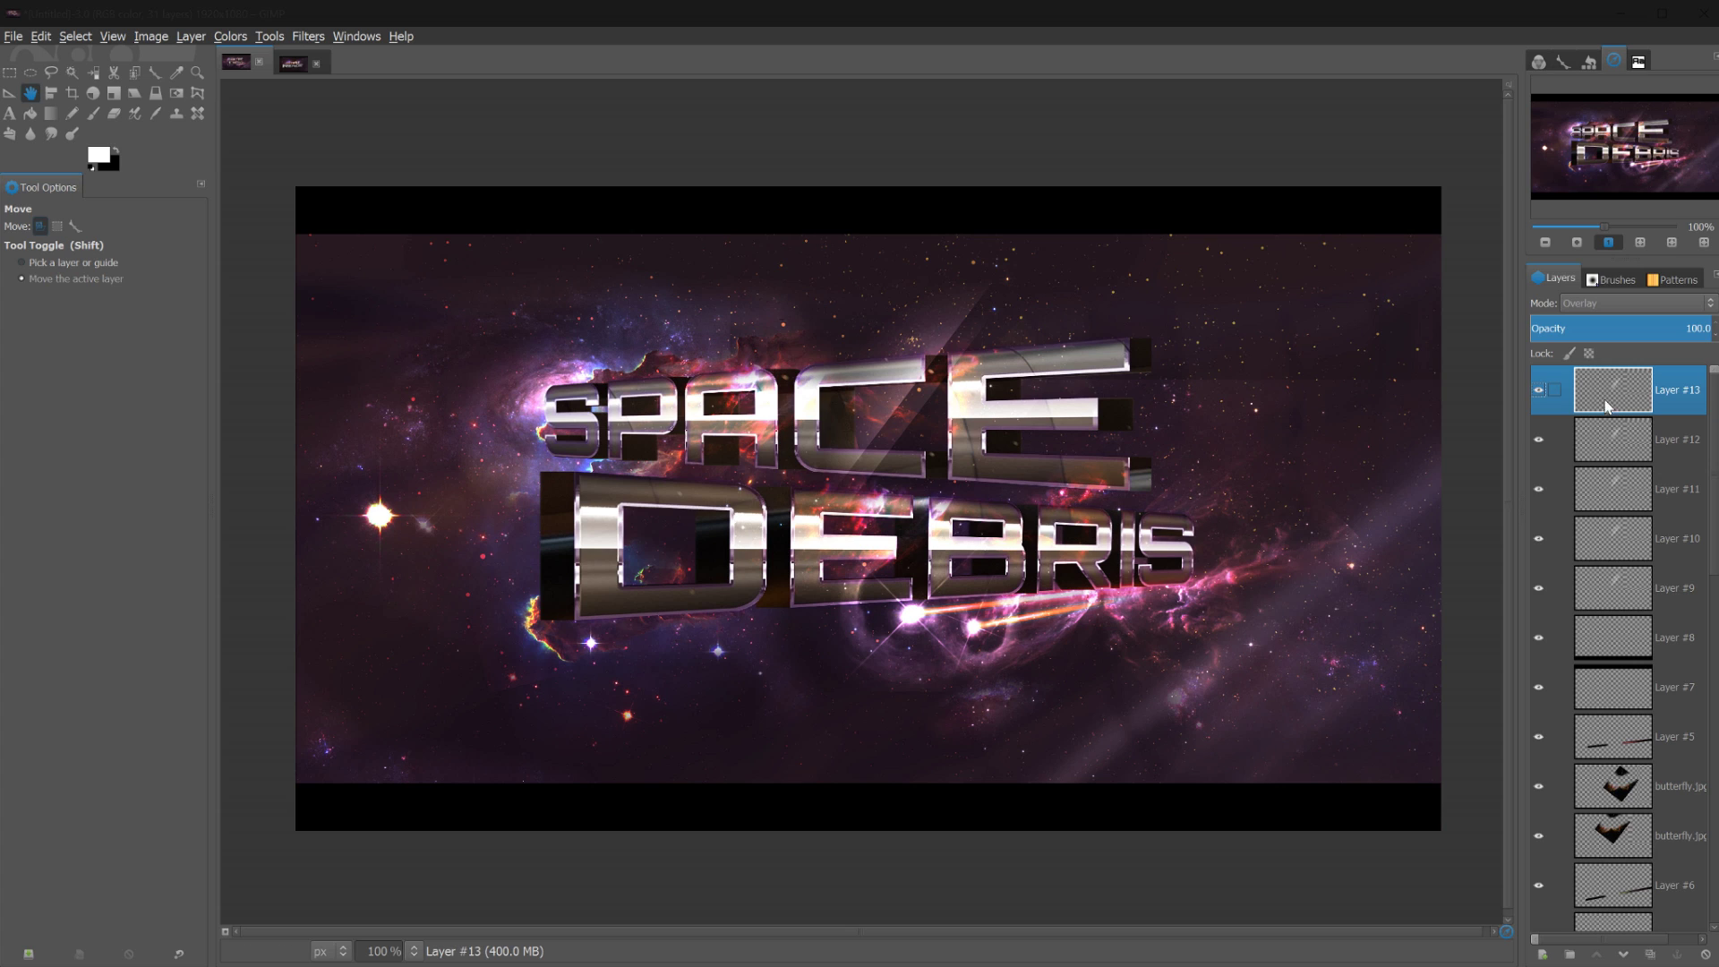
{"action": "left_click", "coordinate": [1652, 954]}
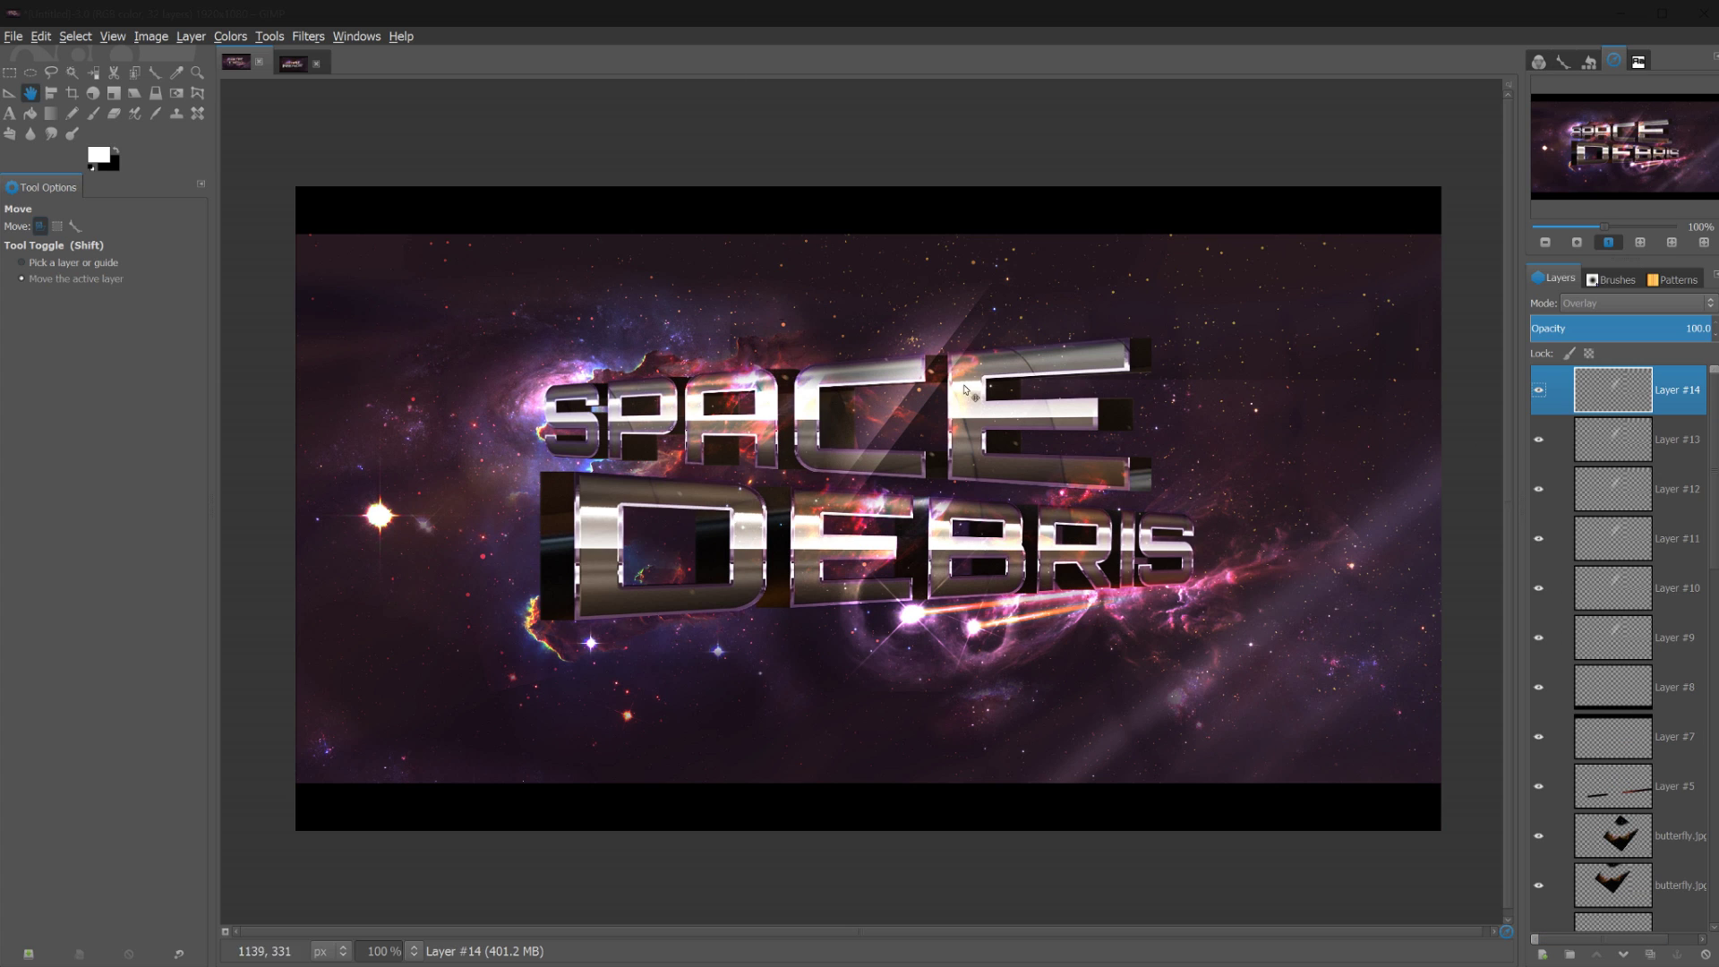
Strongly lower the brightness of the topmost highlight copy, Layer #14, and colorize it with a red hue
{"action": "left_click", "coordinate": [230, 38]}
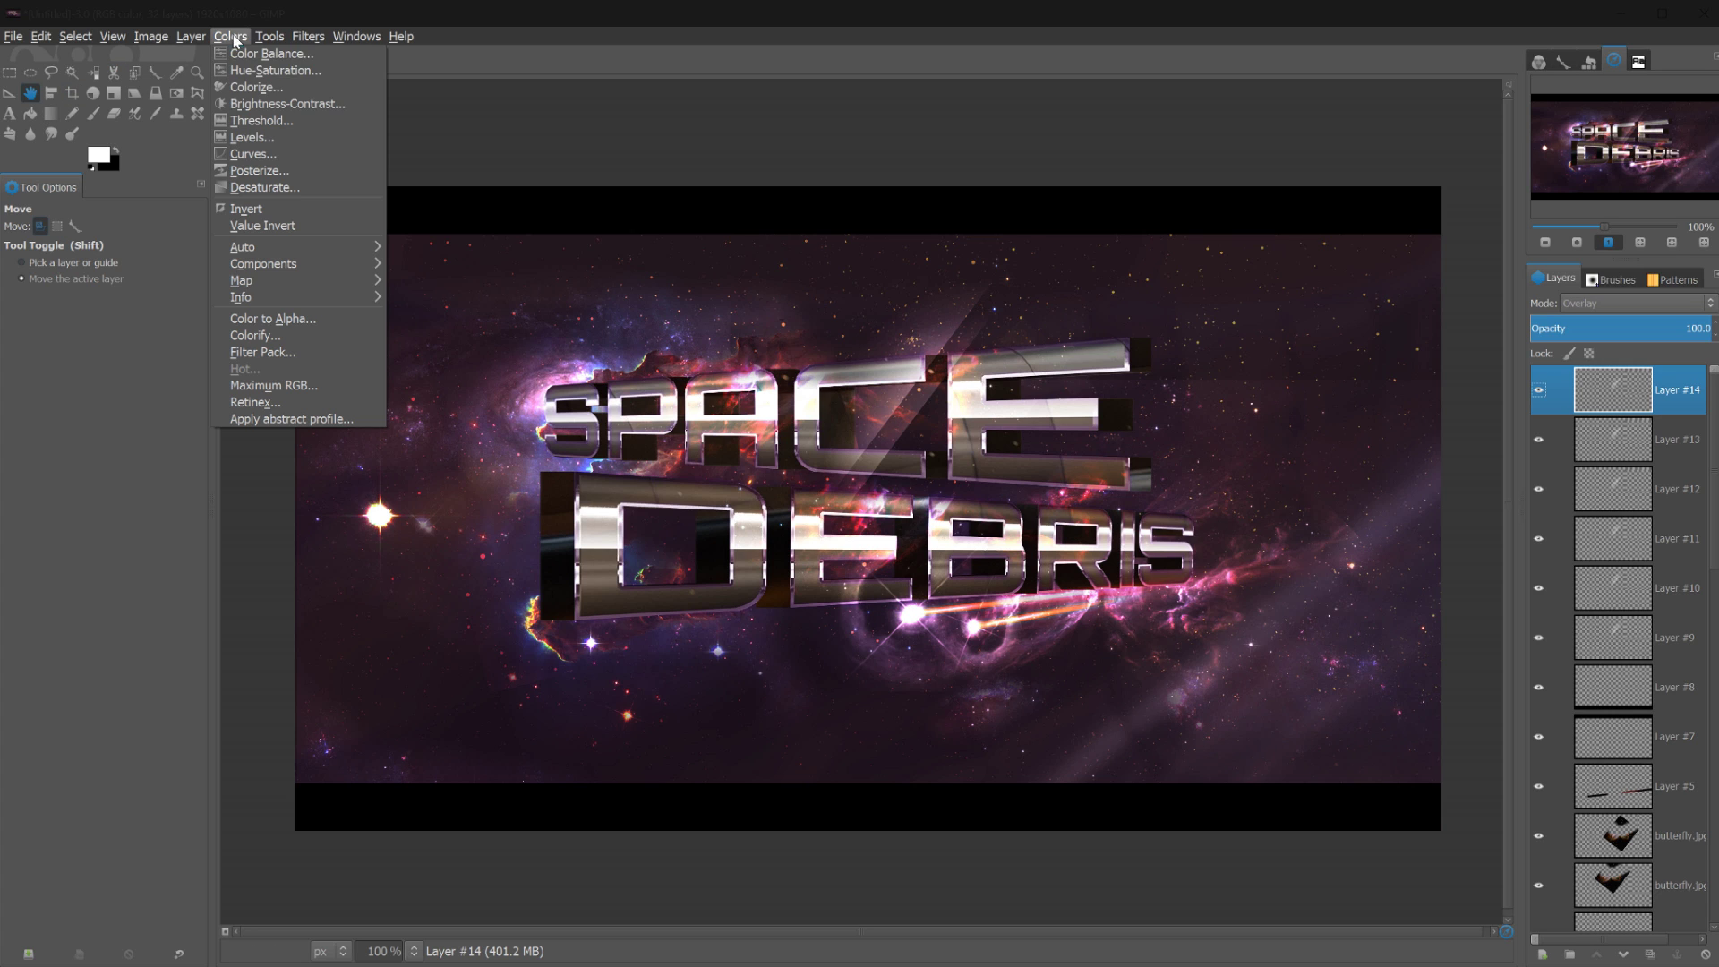
{"action": "left_click", "coordinate": [260, 109]}
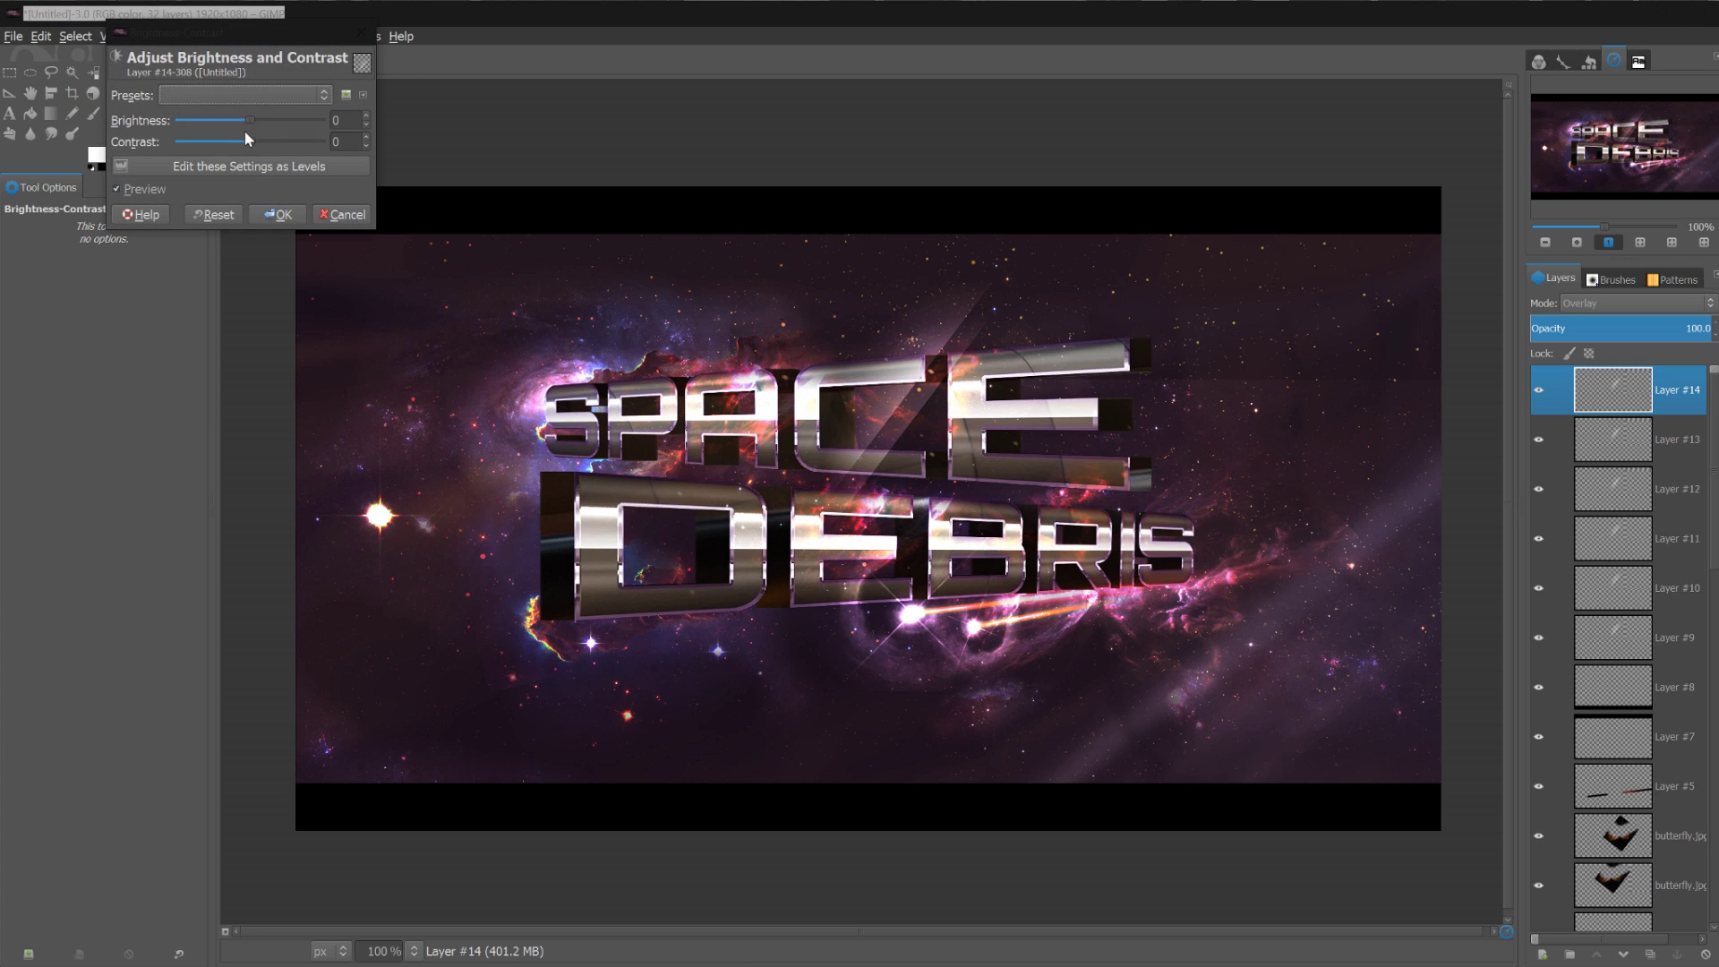
{"action": "left_click_drag", "start_coordinate": [254, 118], "coordinate": [179, 120]}
{"action": "left_click", "coordinate": [277, 217]}
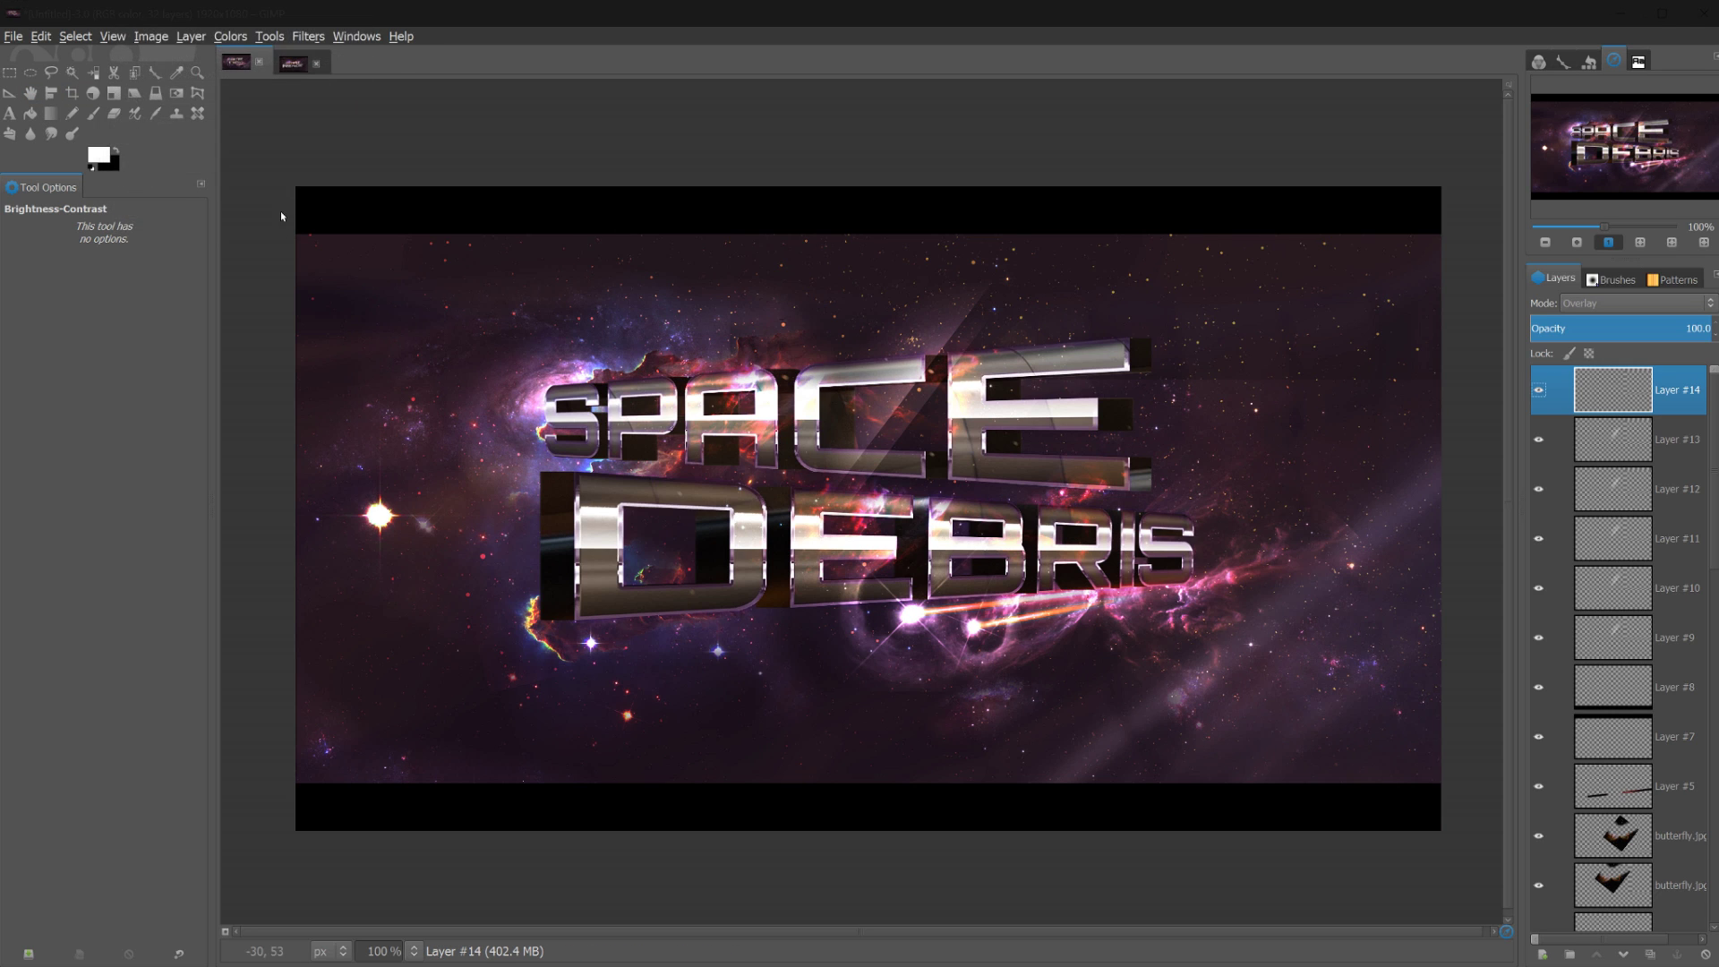
{"action": "left_click", "coordinate": [232, 38]}
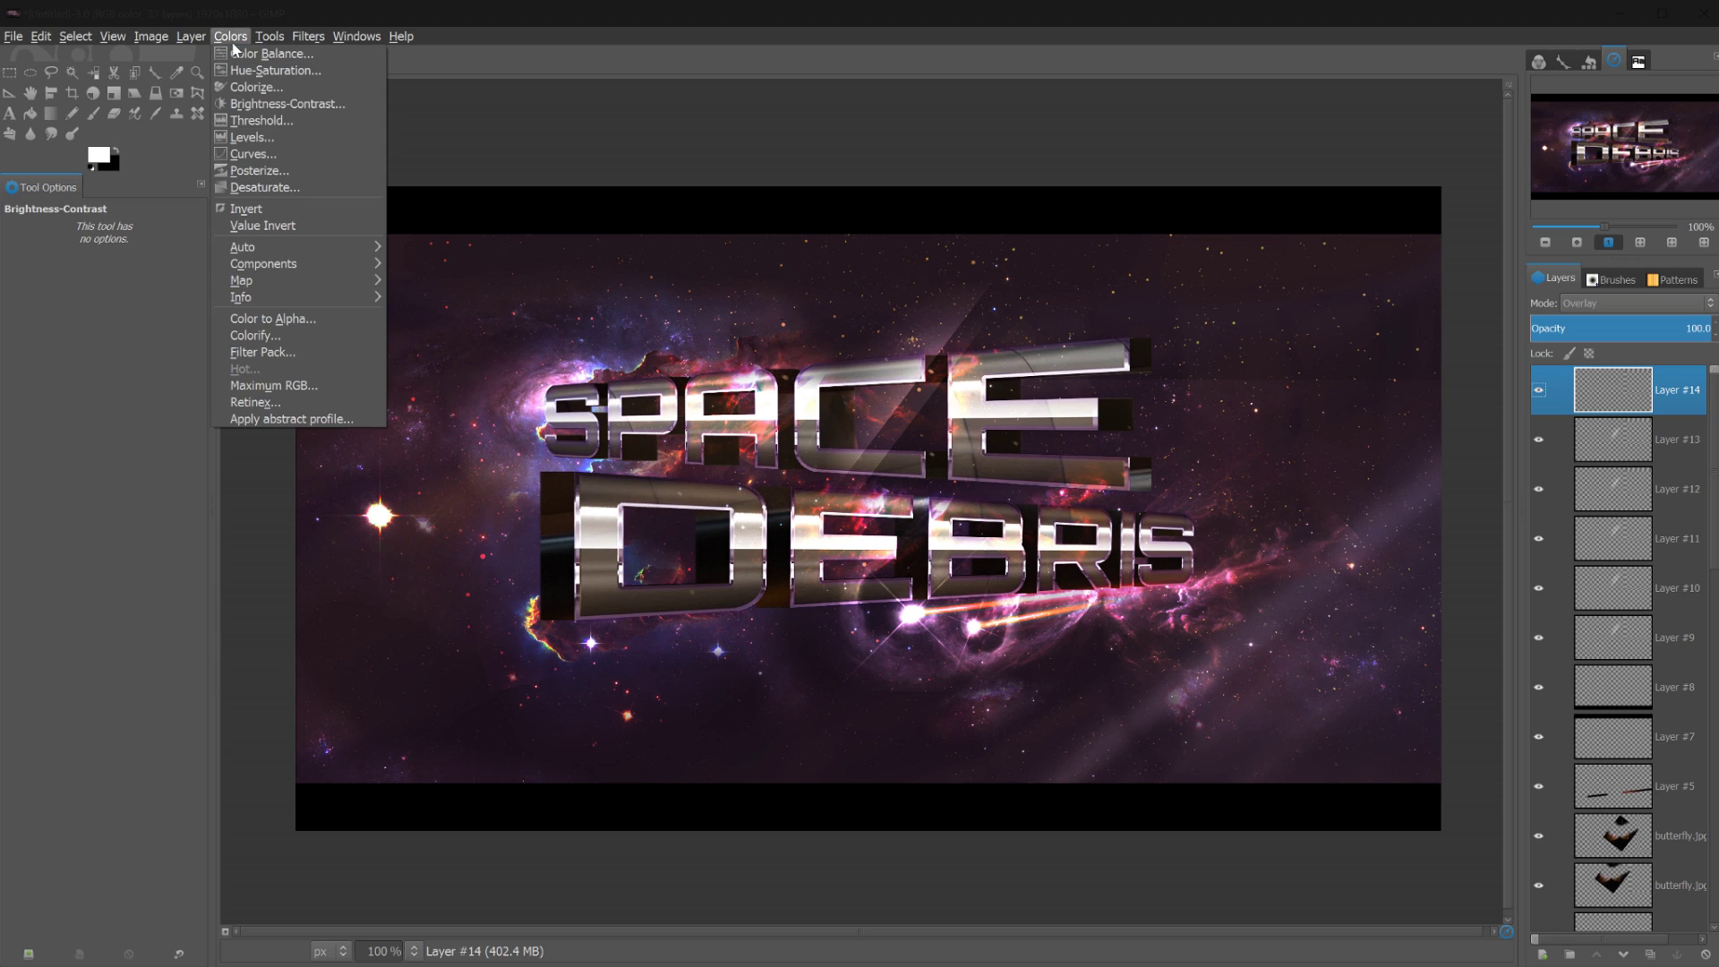
{"action": "left_click", "coordinate": [259, 87]}
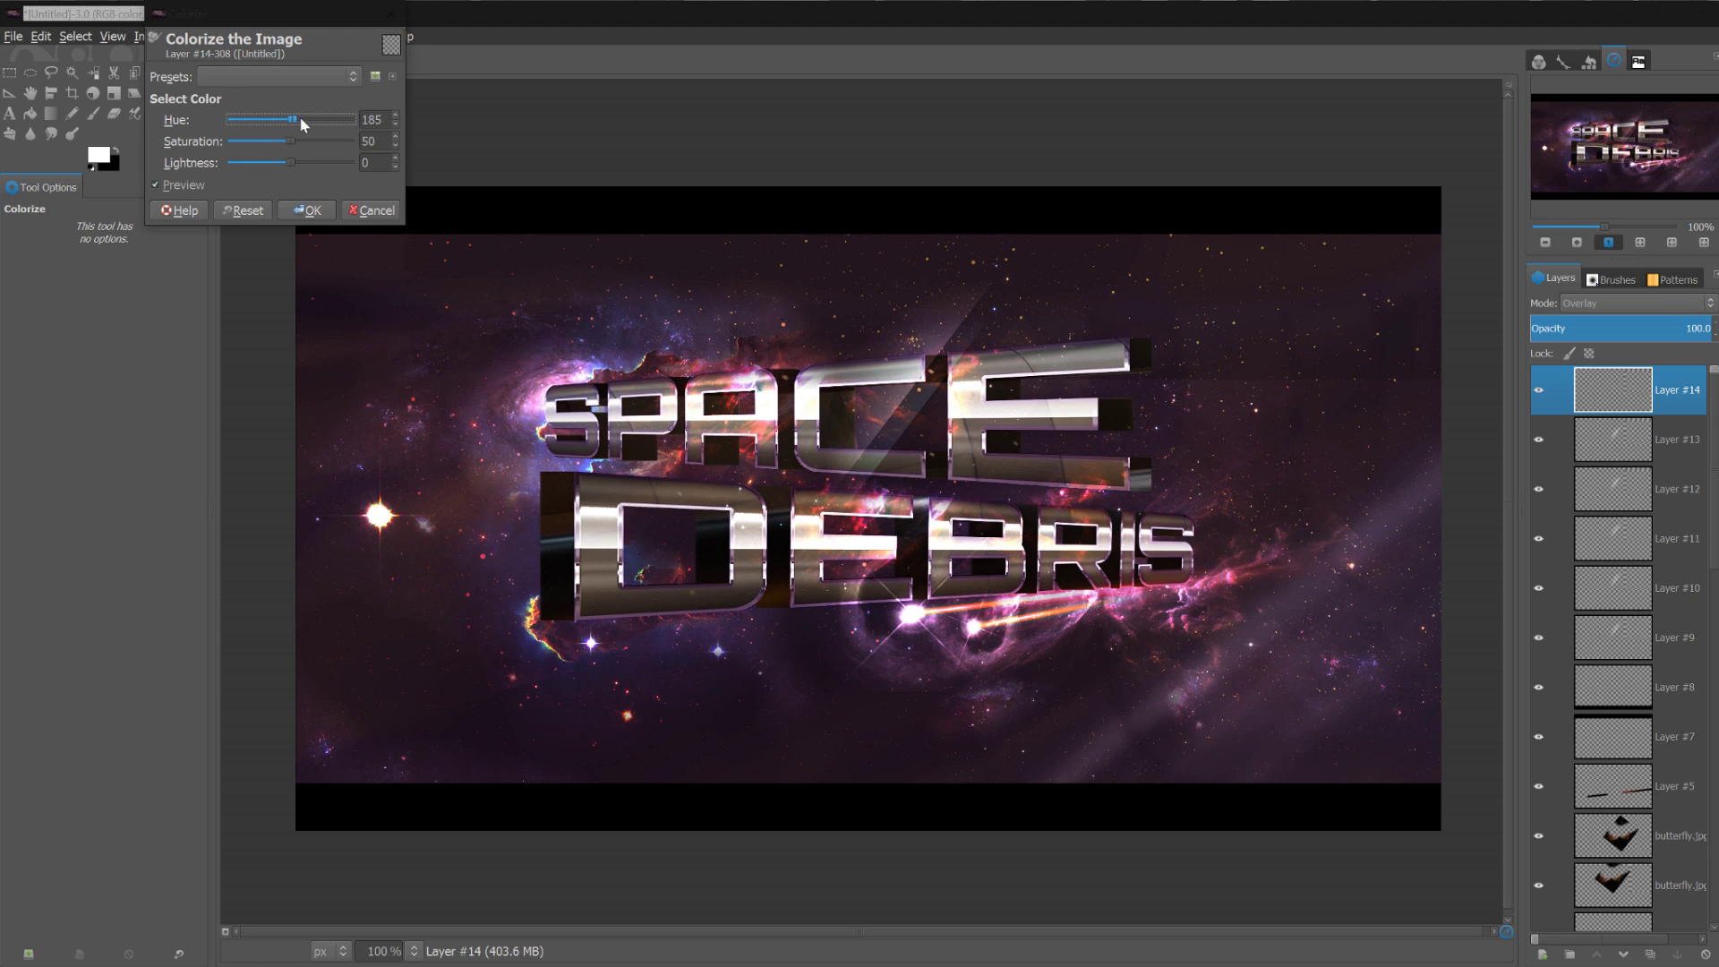
{"action": "left_click_drag", "start_coordinate": [349, 121], "coordinate": [396, 118]}
{"action": "left_click", "coordinate": [311, 212]}
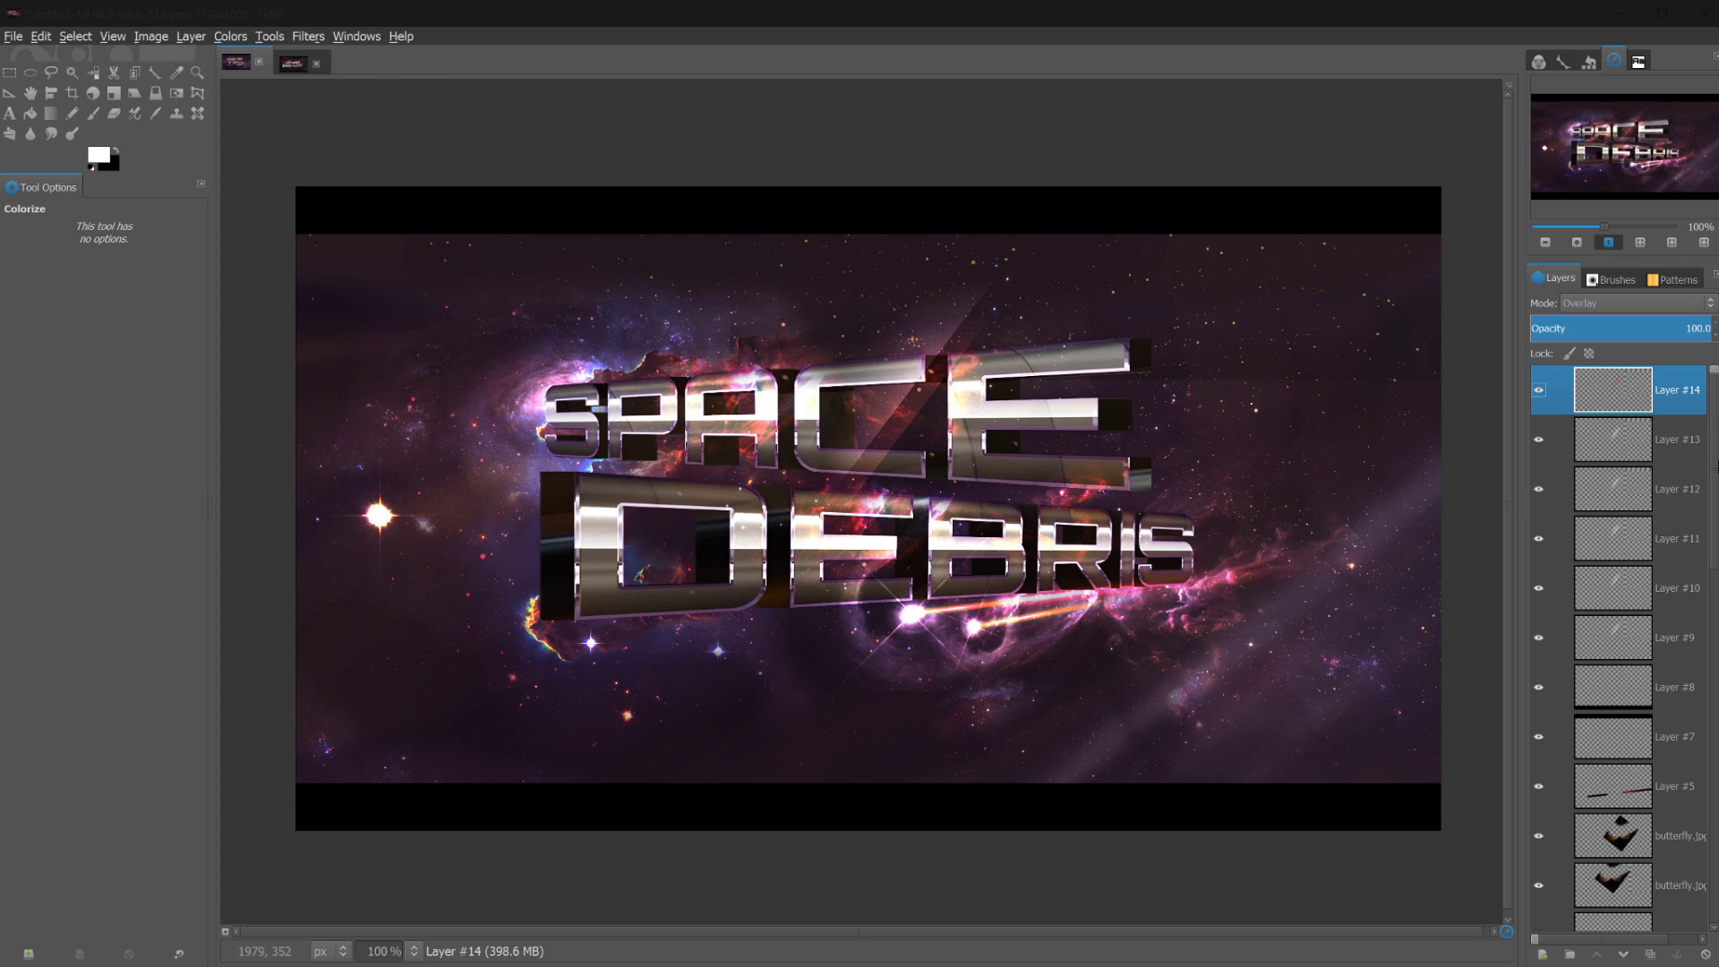
Adjust the color balance of Layer #14, setting the midtones' yellow-blue level to -100
{"action": "left_click", "coordinate": [230, 37]}
{"action": "left_click", "coordinate": [269, 54]}
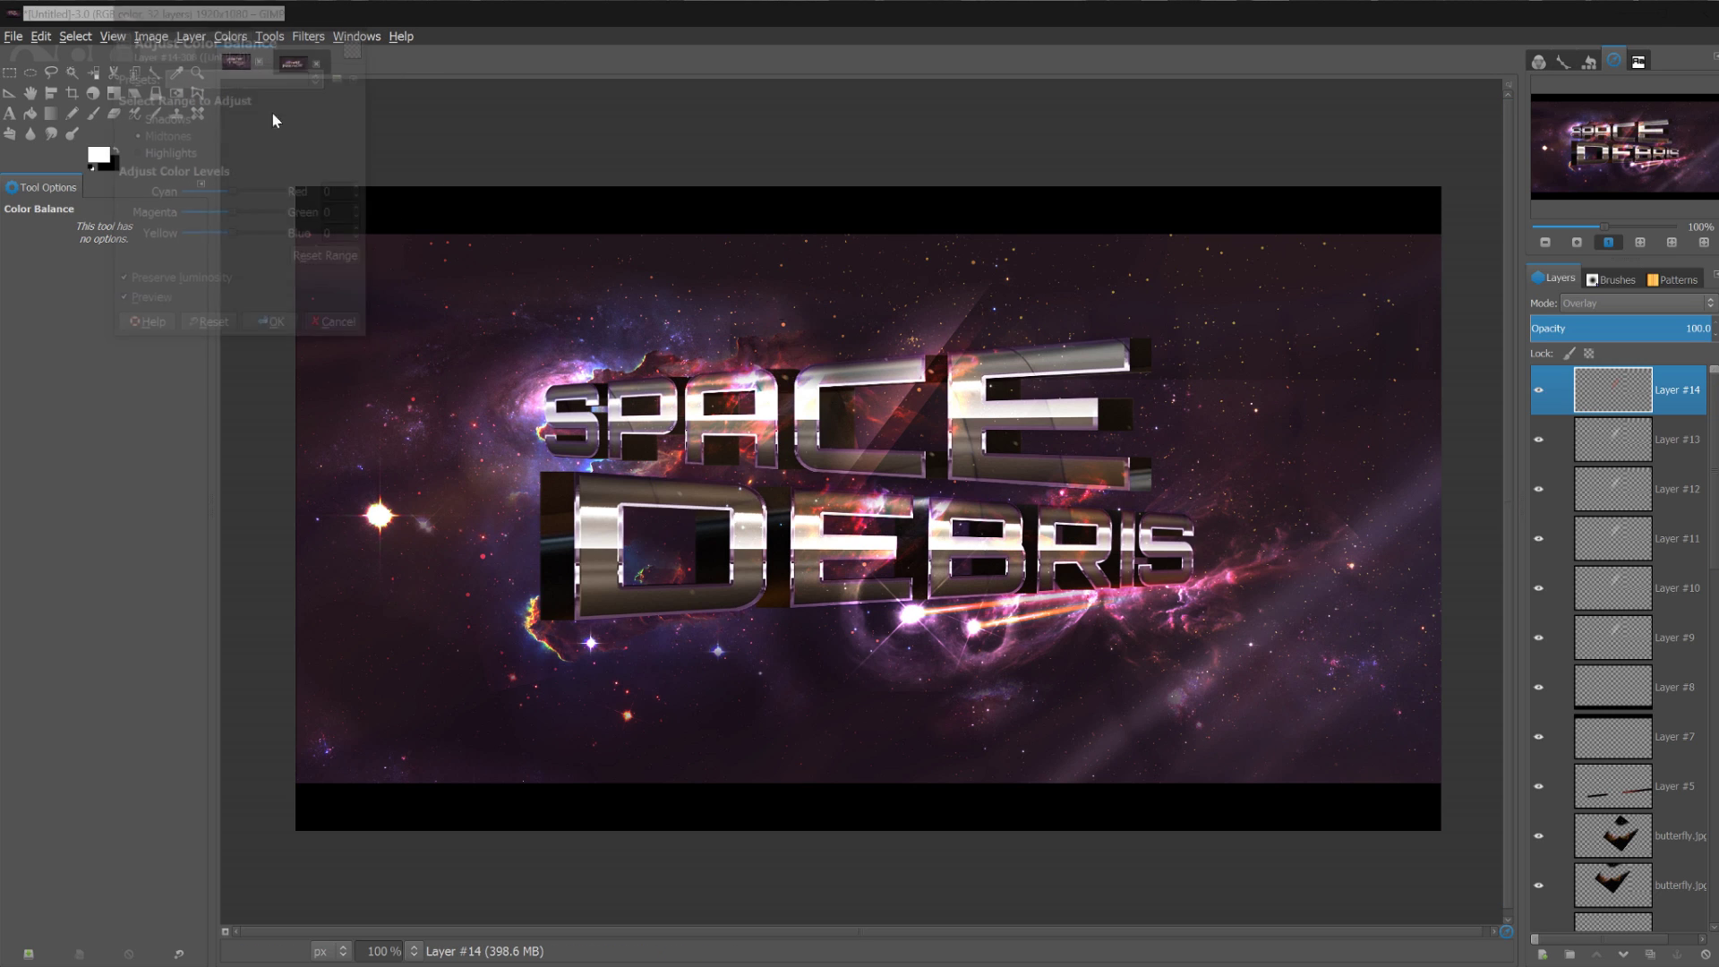
{"action": "left_click_drag", "start_coordinate": [231, 239], "coordinate": [177, 235]}
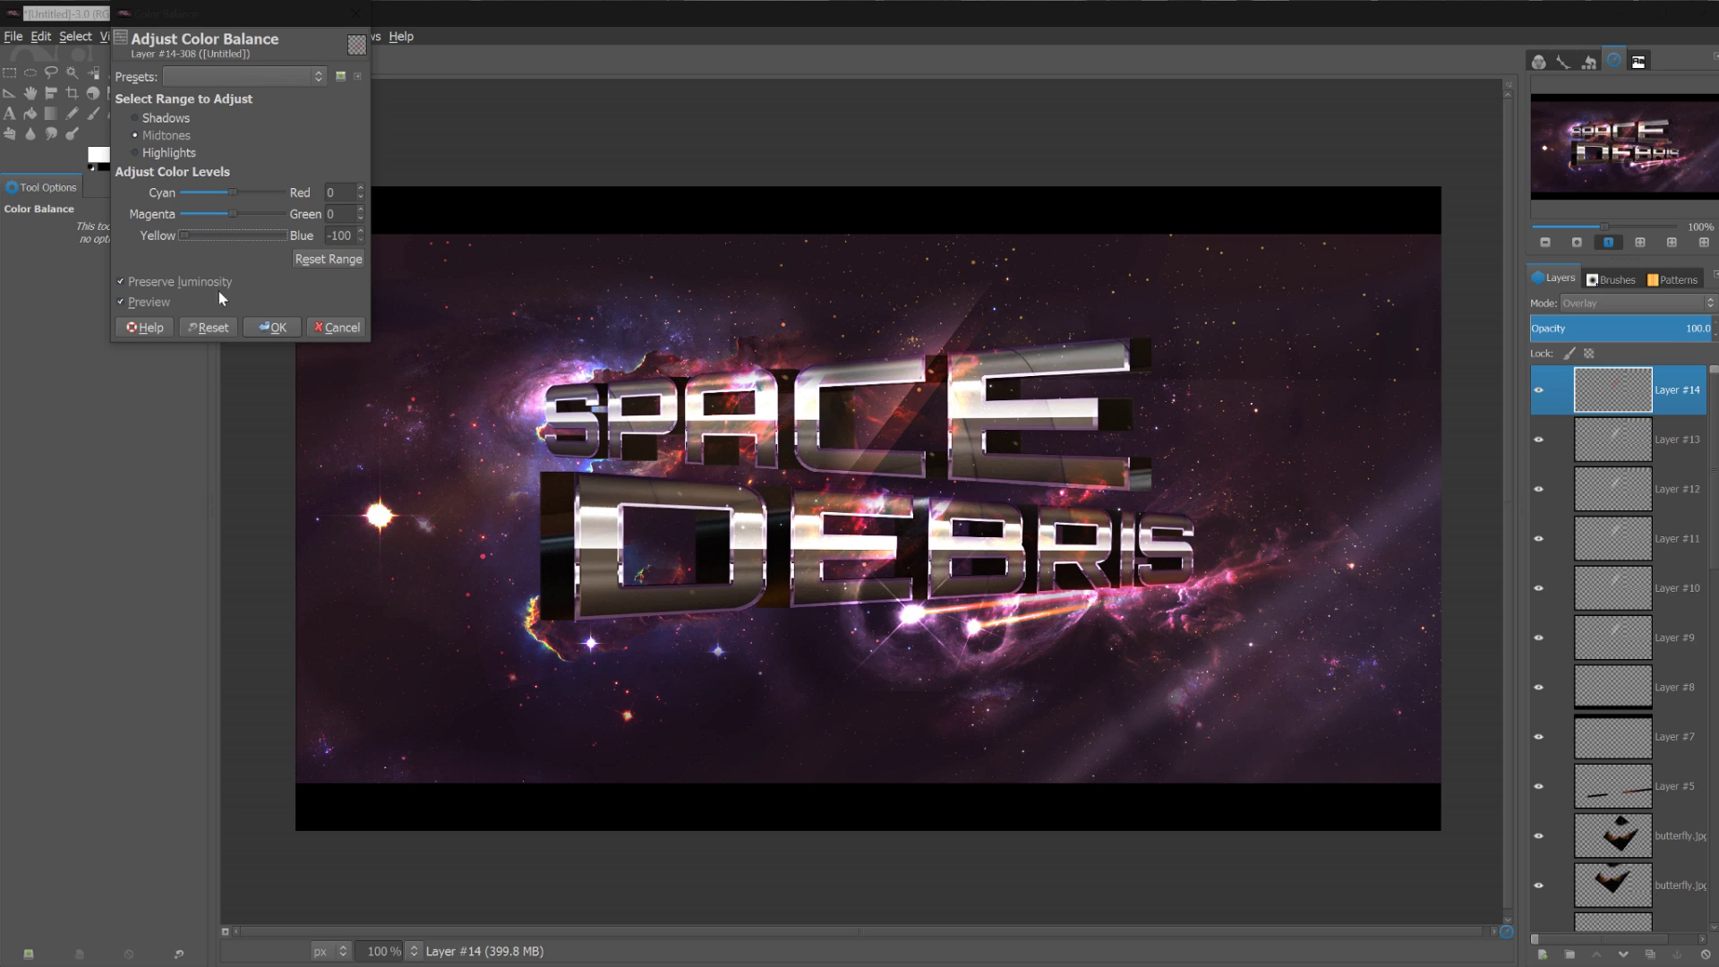
{"action": "left_click", "coordinate": [281, 329]}
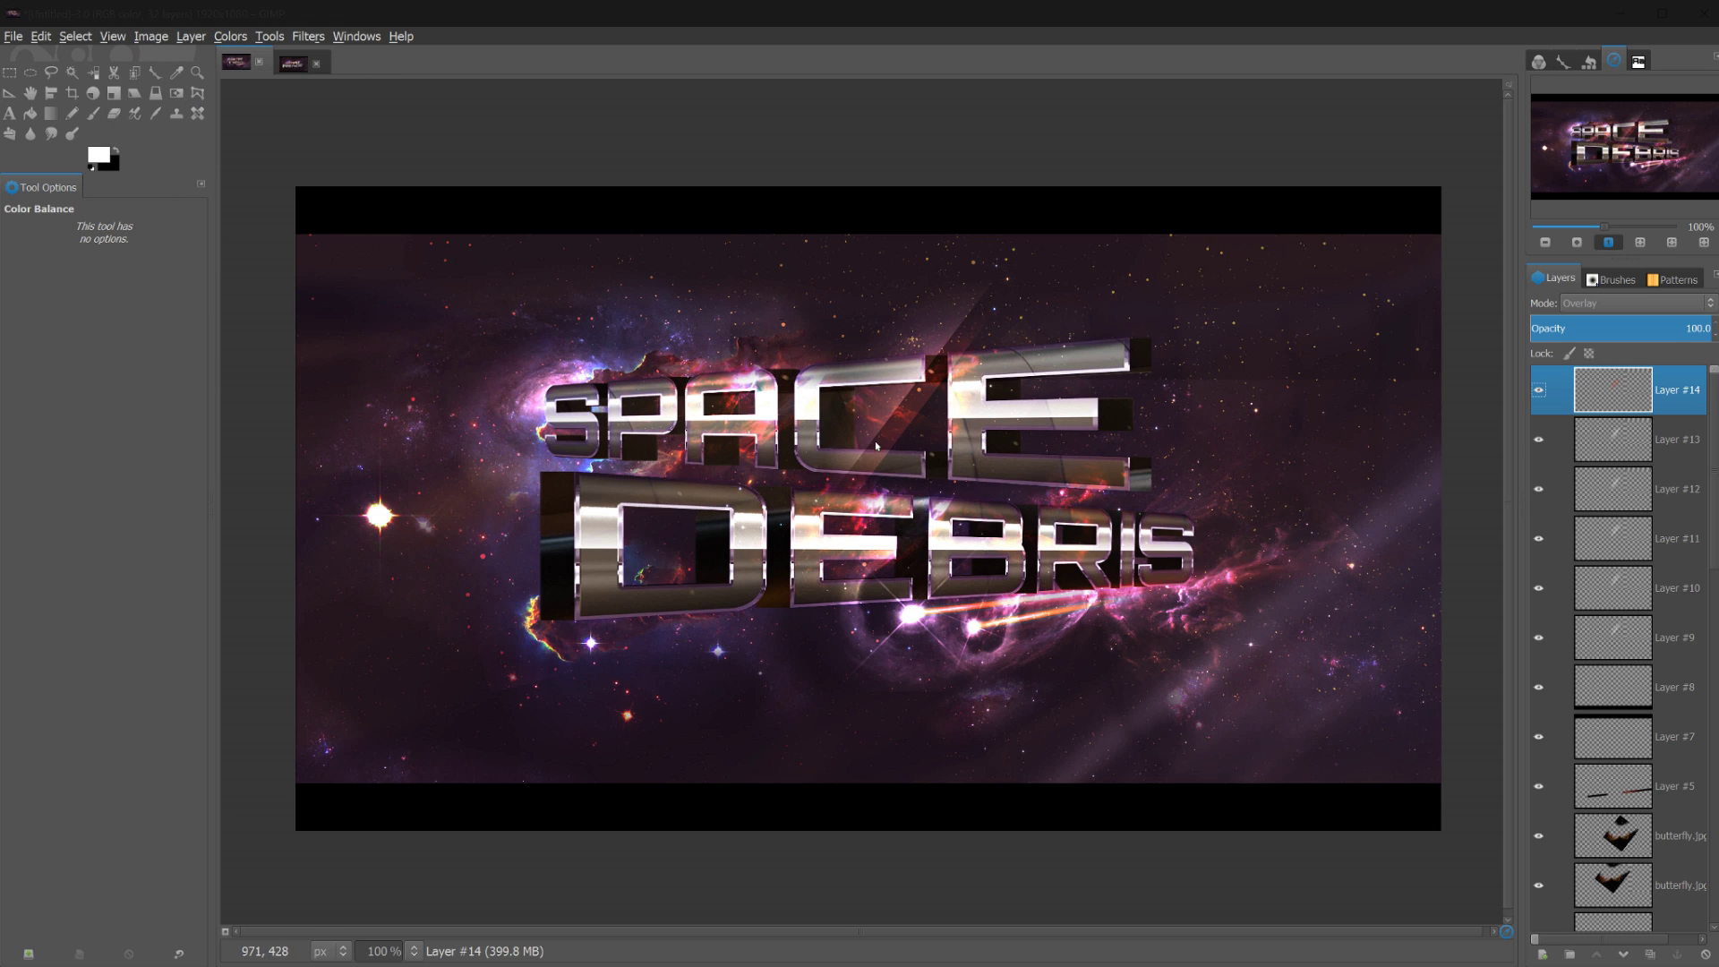
Set Layer #14 to Dodge mode and reduce its opacity to about 45.4
{"action": "left_click", "coordinate": [1607, 304]}
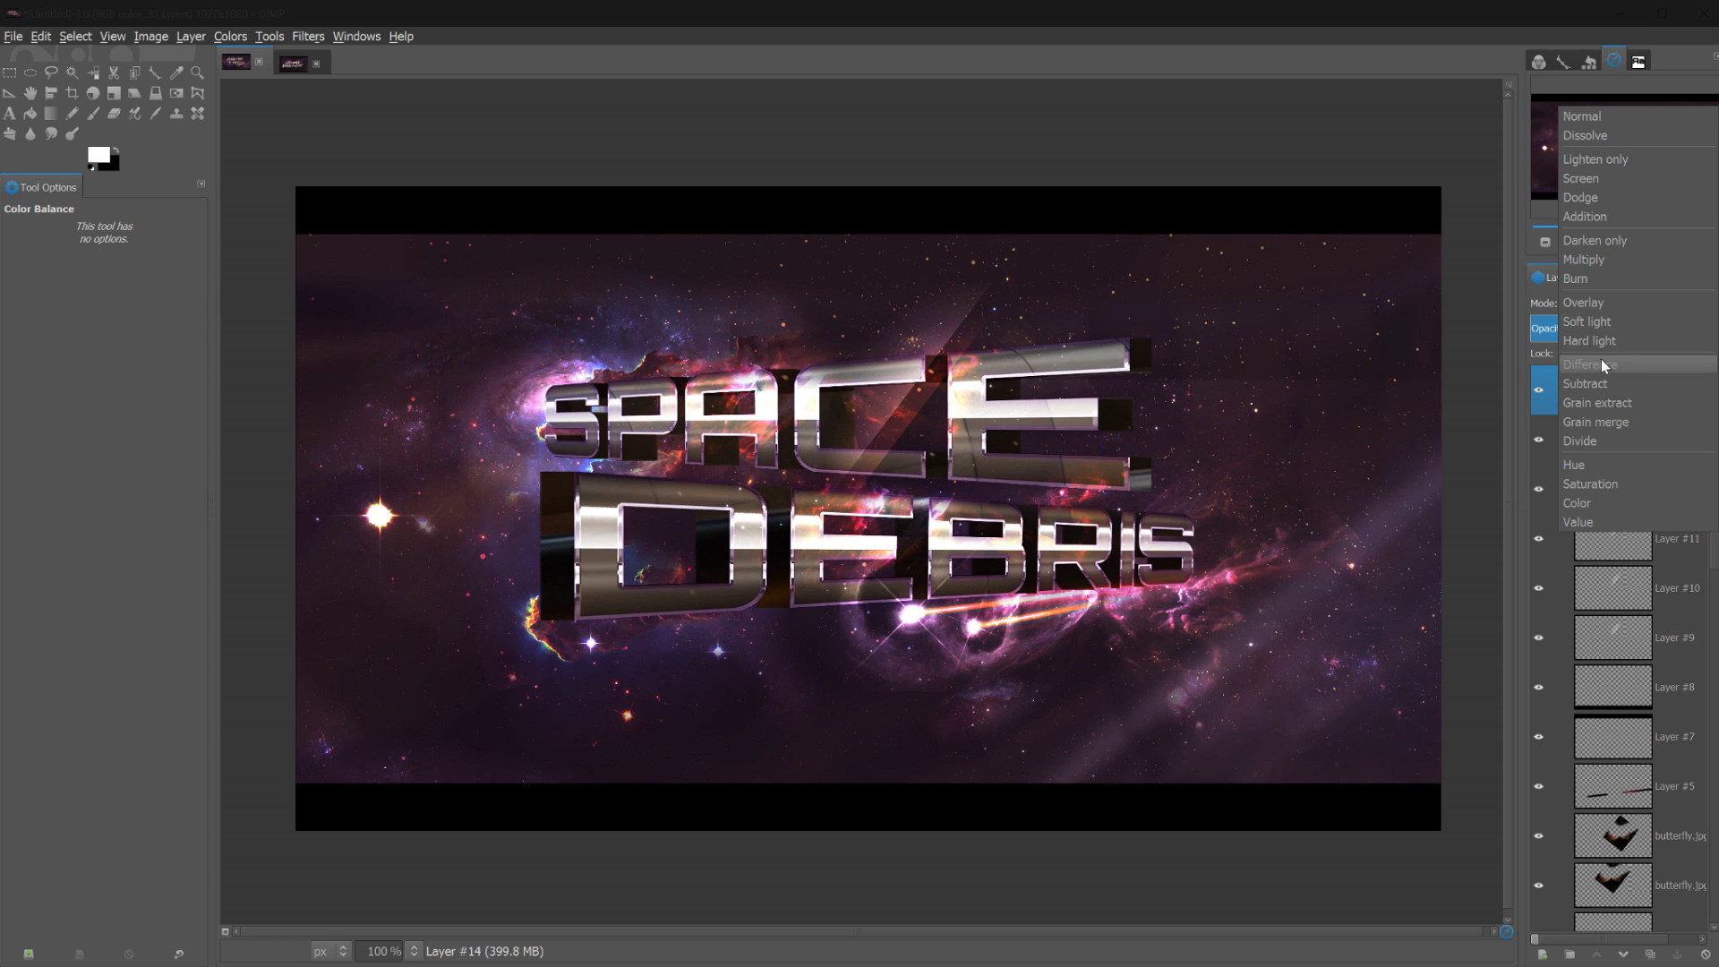
{"action": "left_click", "coordinate": [1597, 192]}
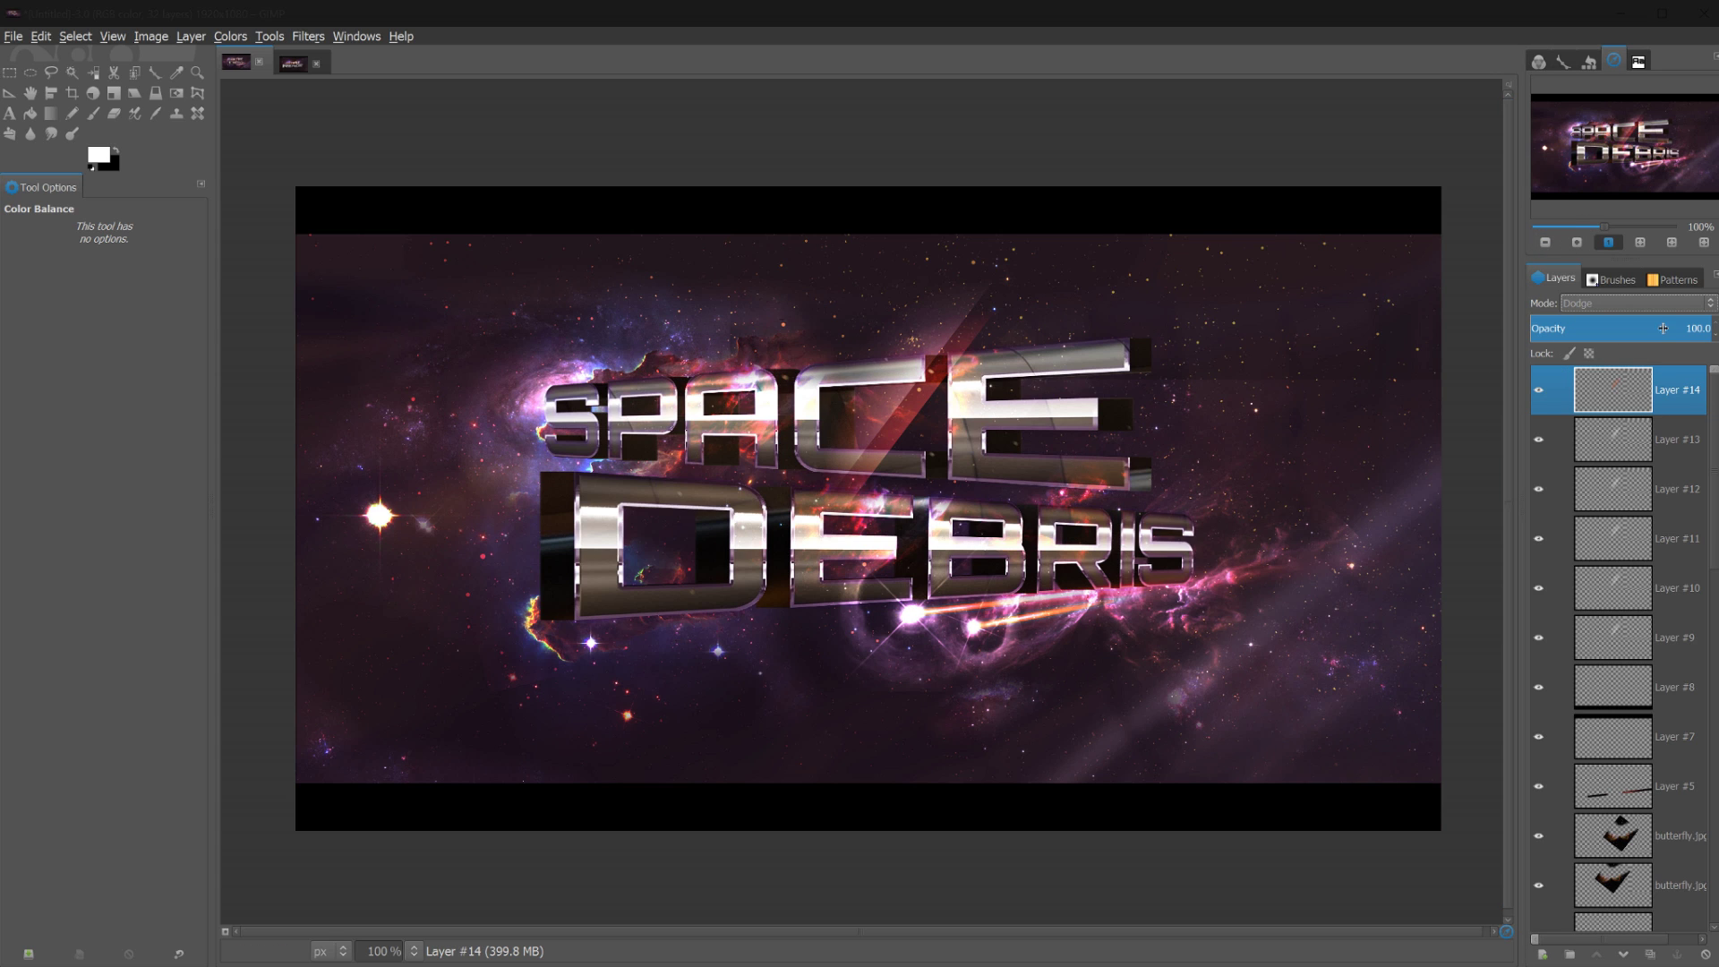
{"action": "left_click_drag", "start_coordinate": [1700, 329], "coordinate": [1613, 343]}
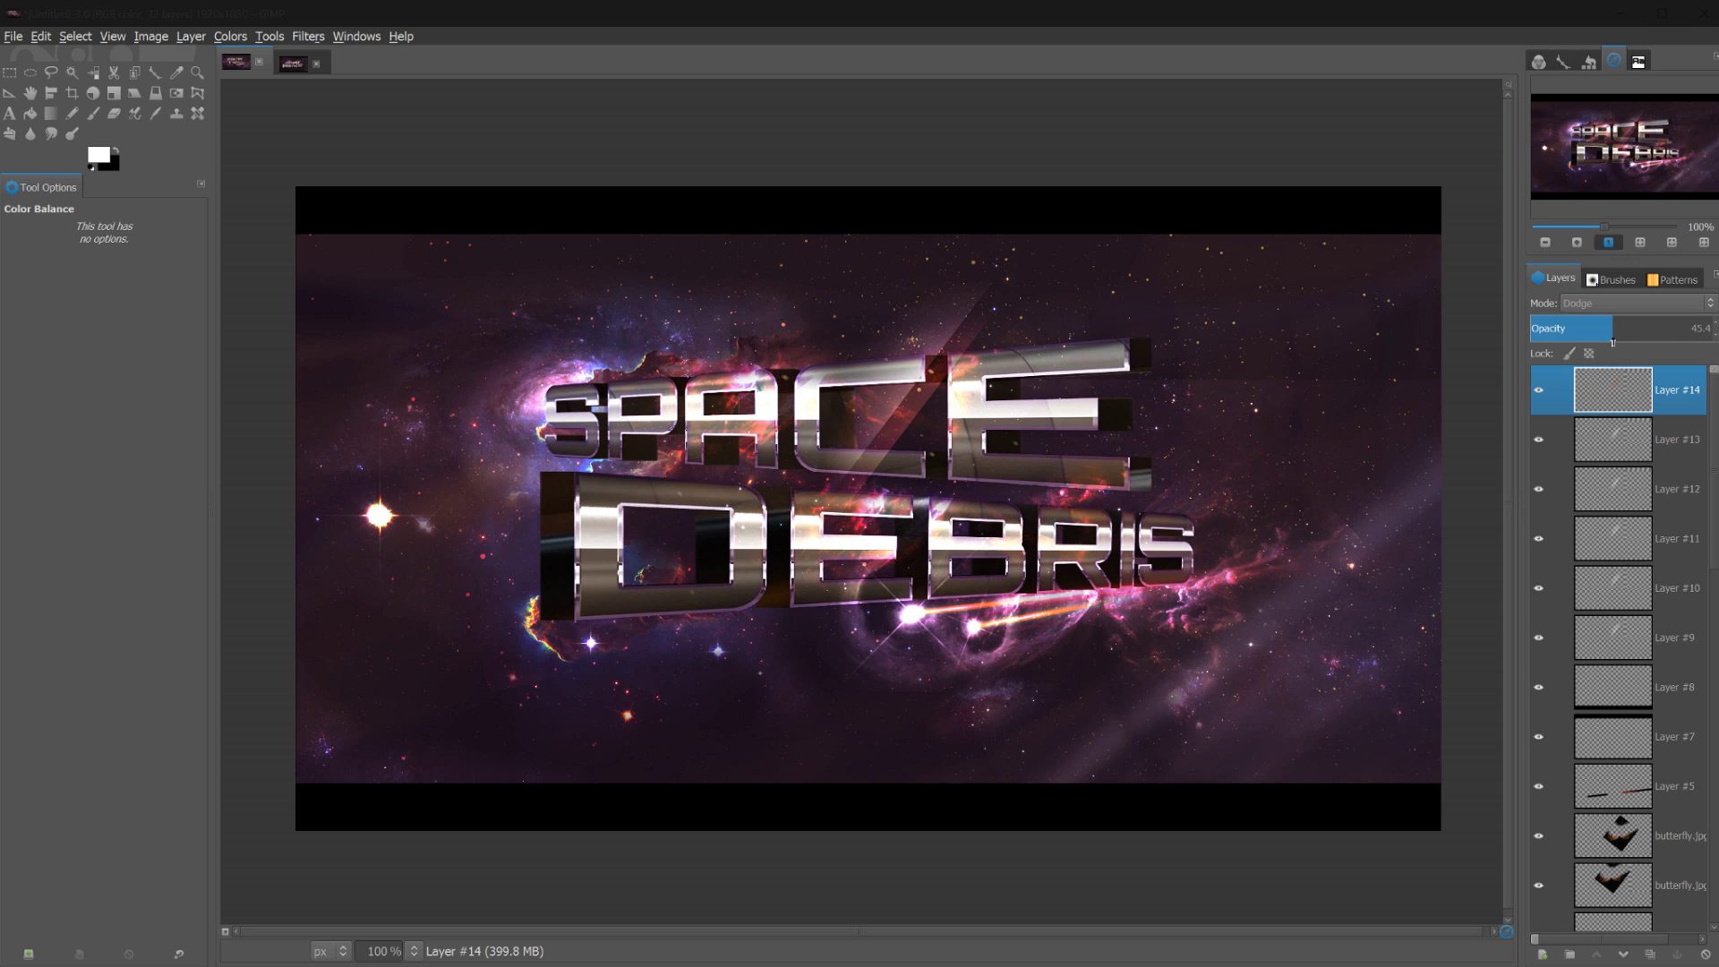
{"action": "left_click", "coordinate": [964, 478]}
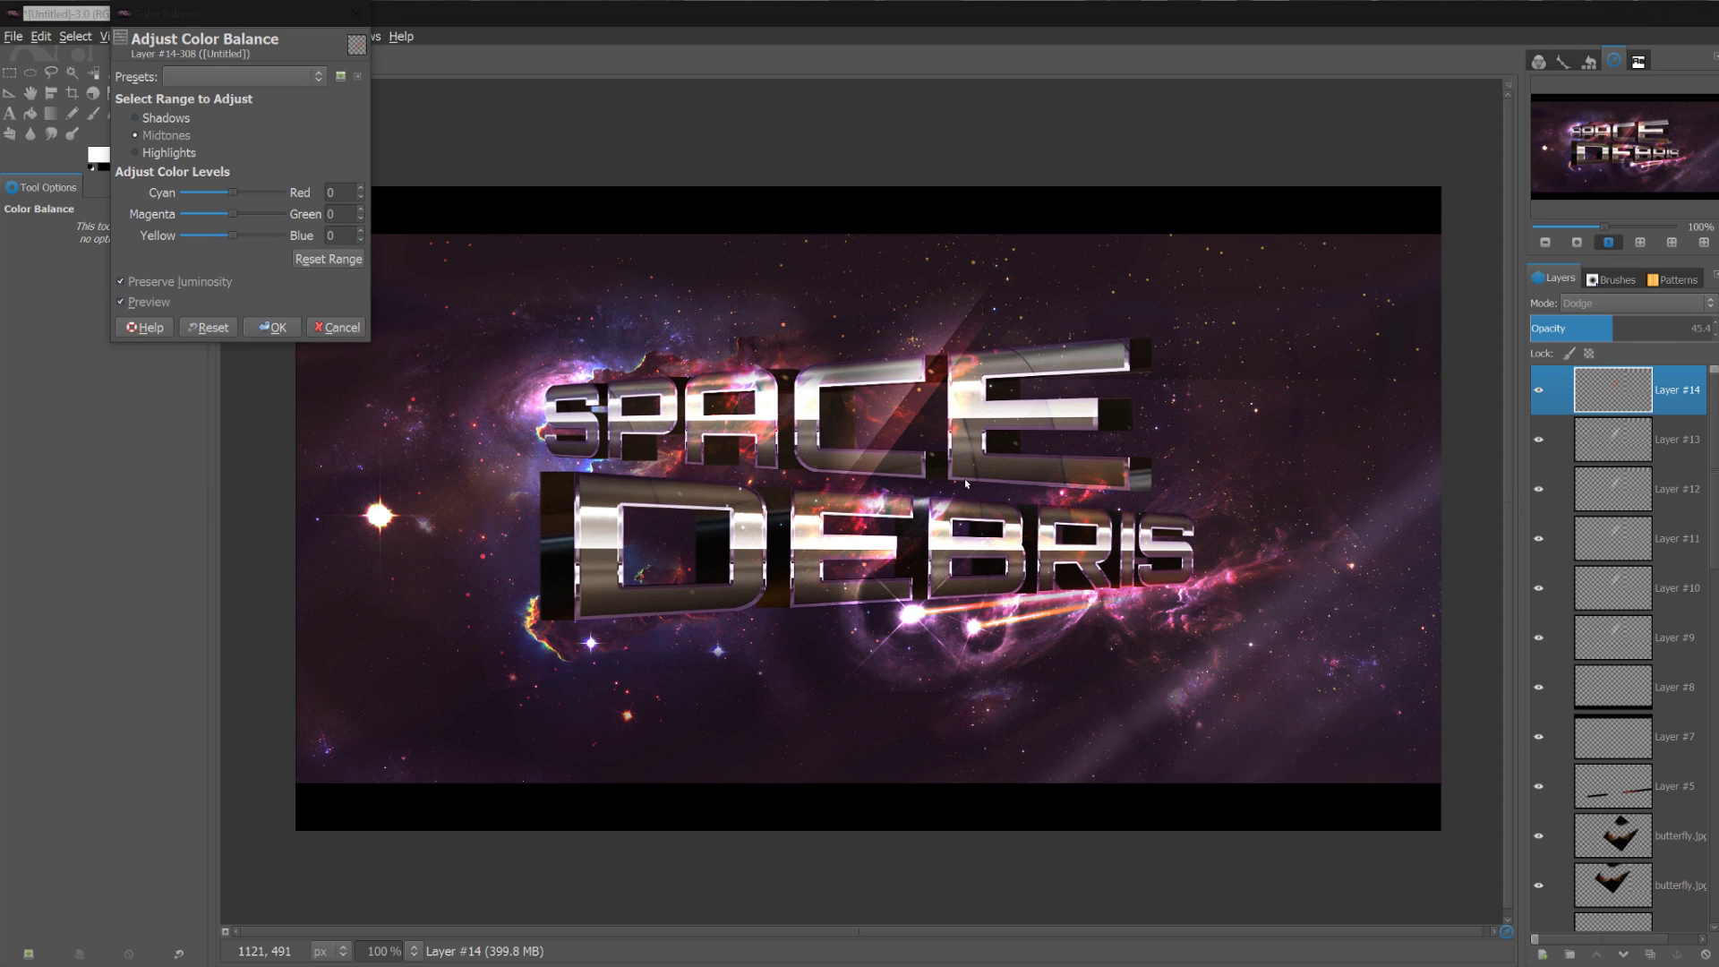
{"action": "left_click", "coordinate": [336, 330]}
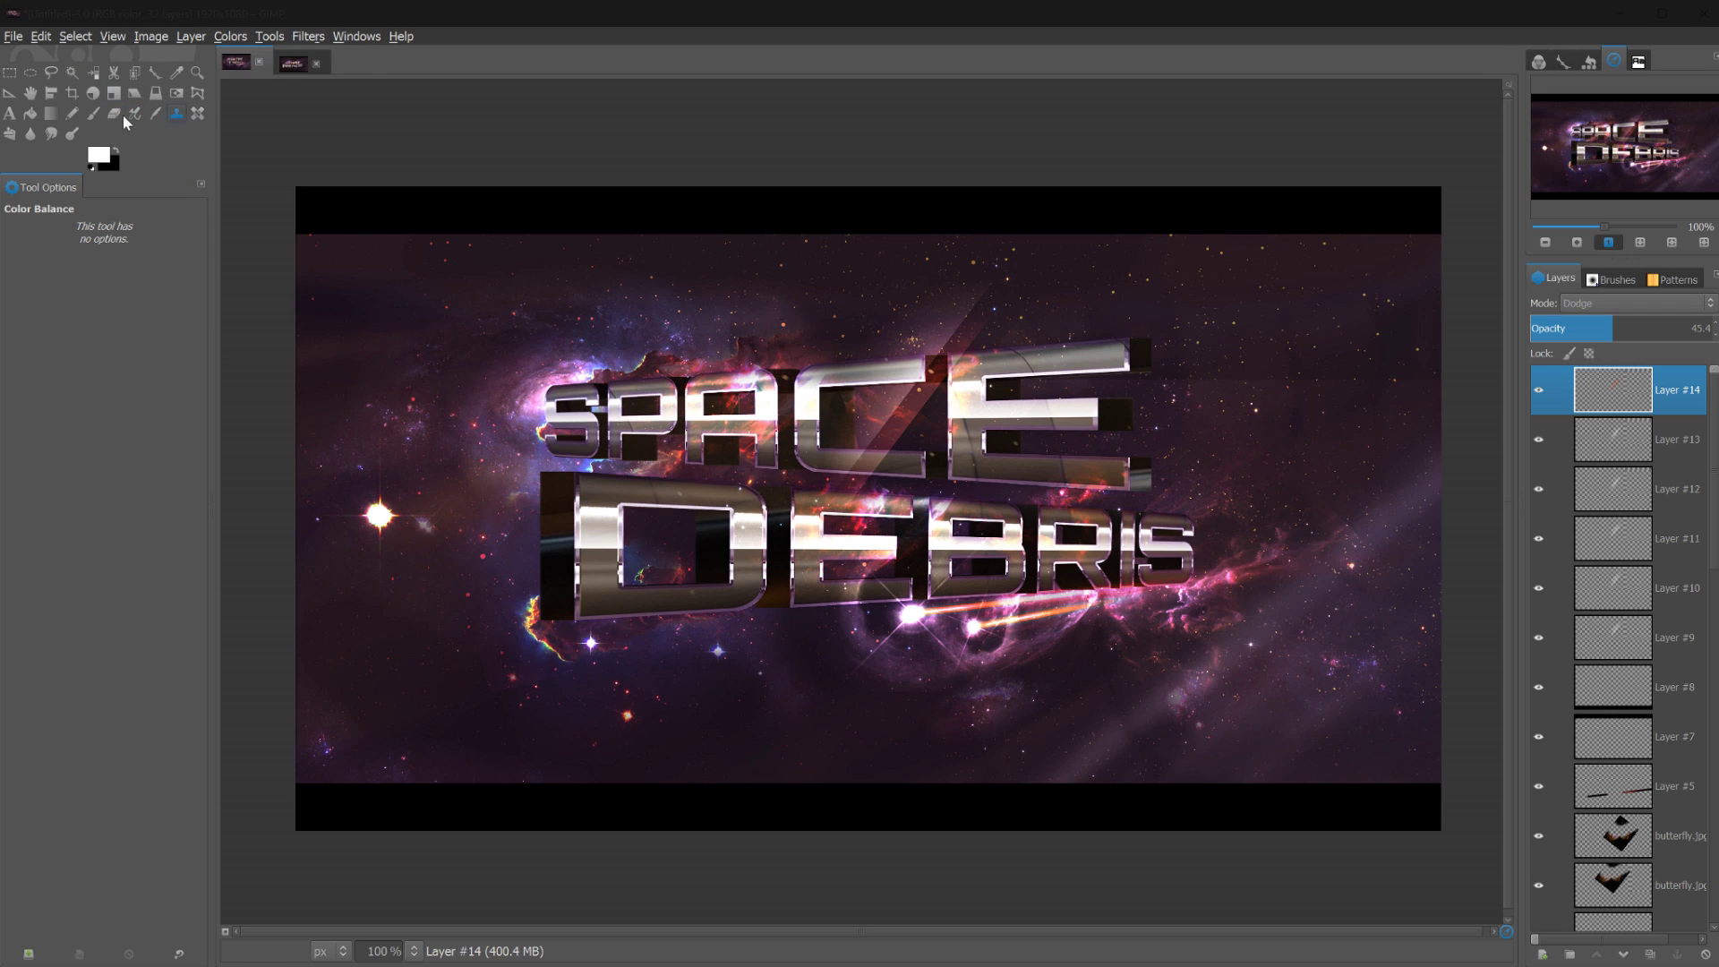
Move the streaks on Layer #14 and Layer #13 from the C over to the E of SPACE
{"action": "left_click", "coordinate": [30, 92]}
{"action": "mouse_move", "coordinate": [1016, 499]}
{"action": "left_mouse_down"}
{"action": "mouse_move", "coordinate": [967, 477]}
{"action": "mouse_move", "coordinate": [992, 482]}
{"action": "left_mouse_up"}
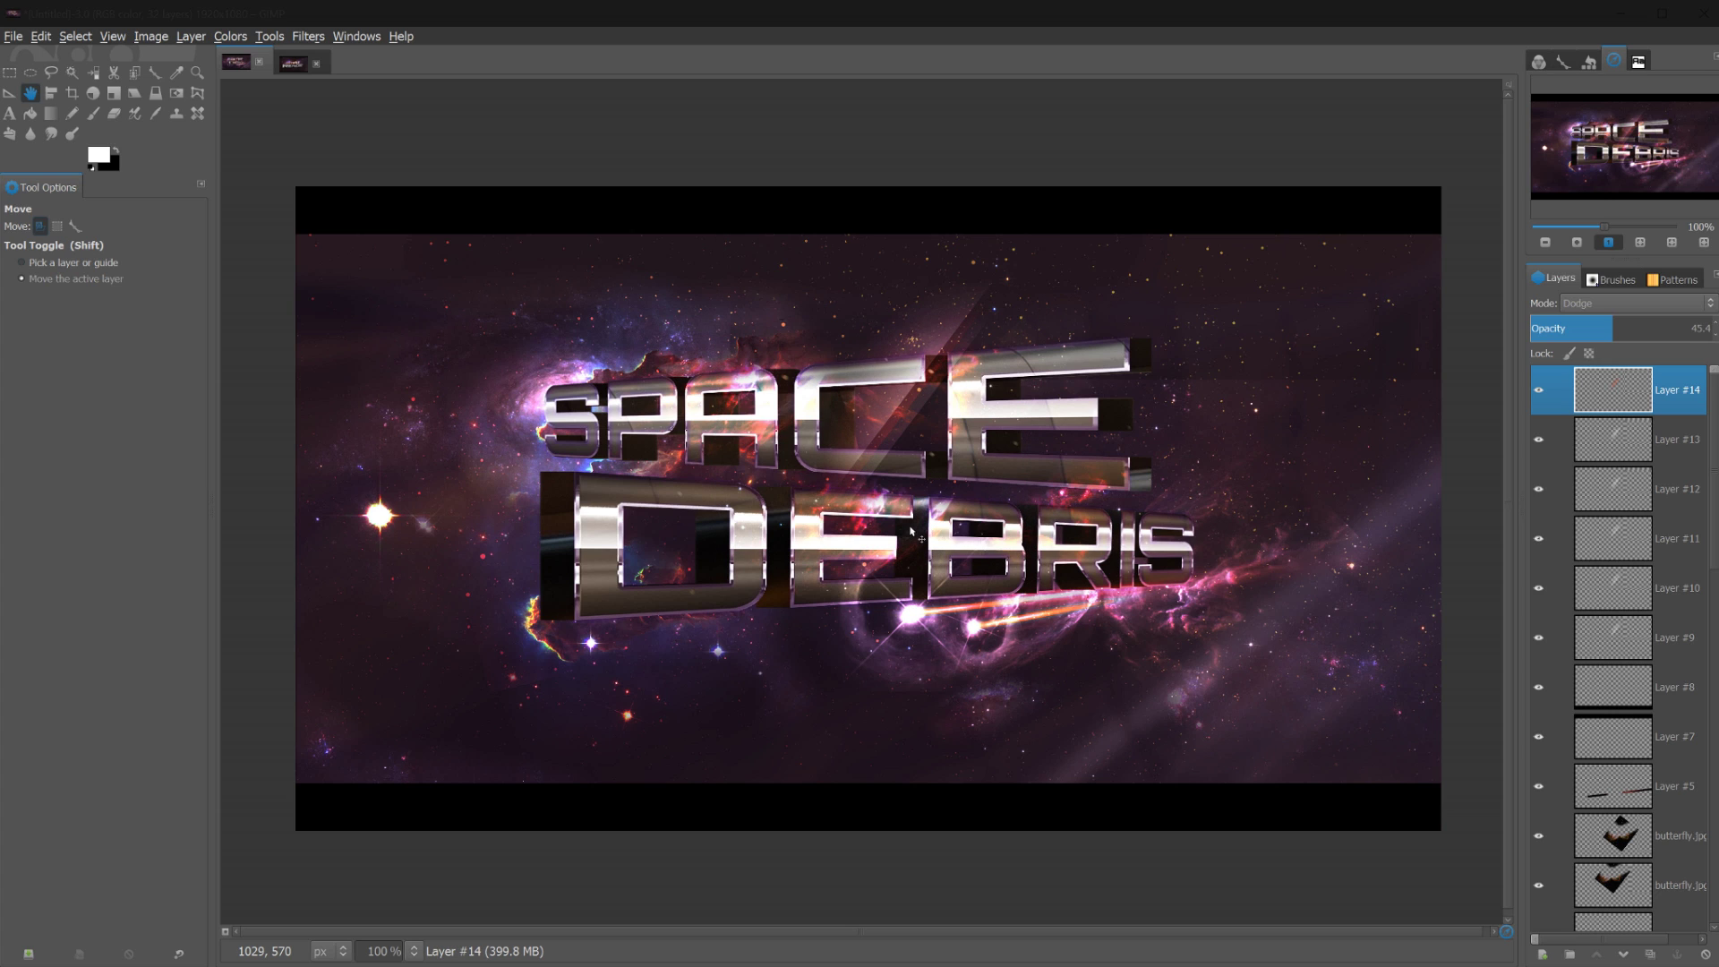
{"action": "left_click", "coordinate": [1630, 395]}
{"action": "left_click_drag", "start_coordinate": [872, 433], "coordinate": [1065, 417]}
{"action": "key", "text": "Page_Down"}
{"action": "left_click_drag", "start_coordinate": [949, 444], "coordinate": [973, 442]}
Move the streaks on Layers #12, #11 and #10 over to the E of SPACE, slightly offset from each other
{"action": "left_click", "coordinate": [1650, 486]}
{"action": "left_click_drag", "start_coordinate": [833, 448], "coordinate": [1100, 439]}
{"action": "left_click", "coordinate": [1650, 537]}
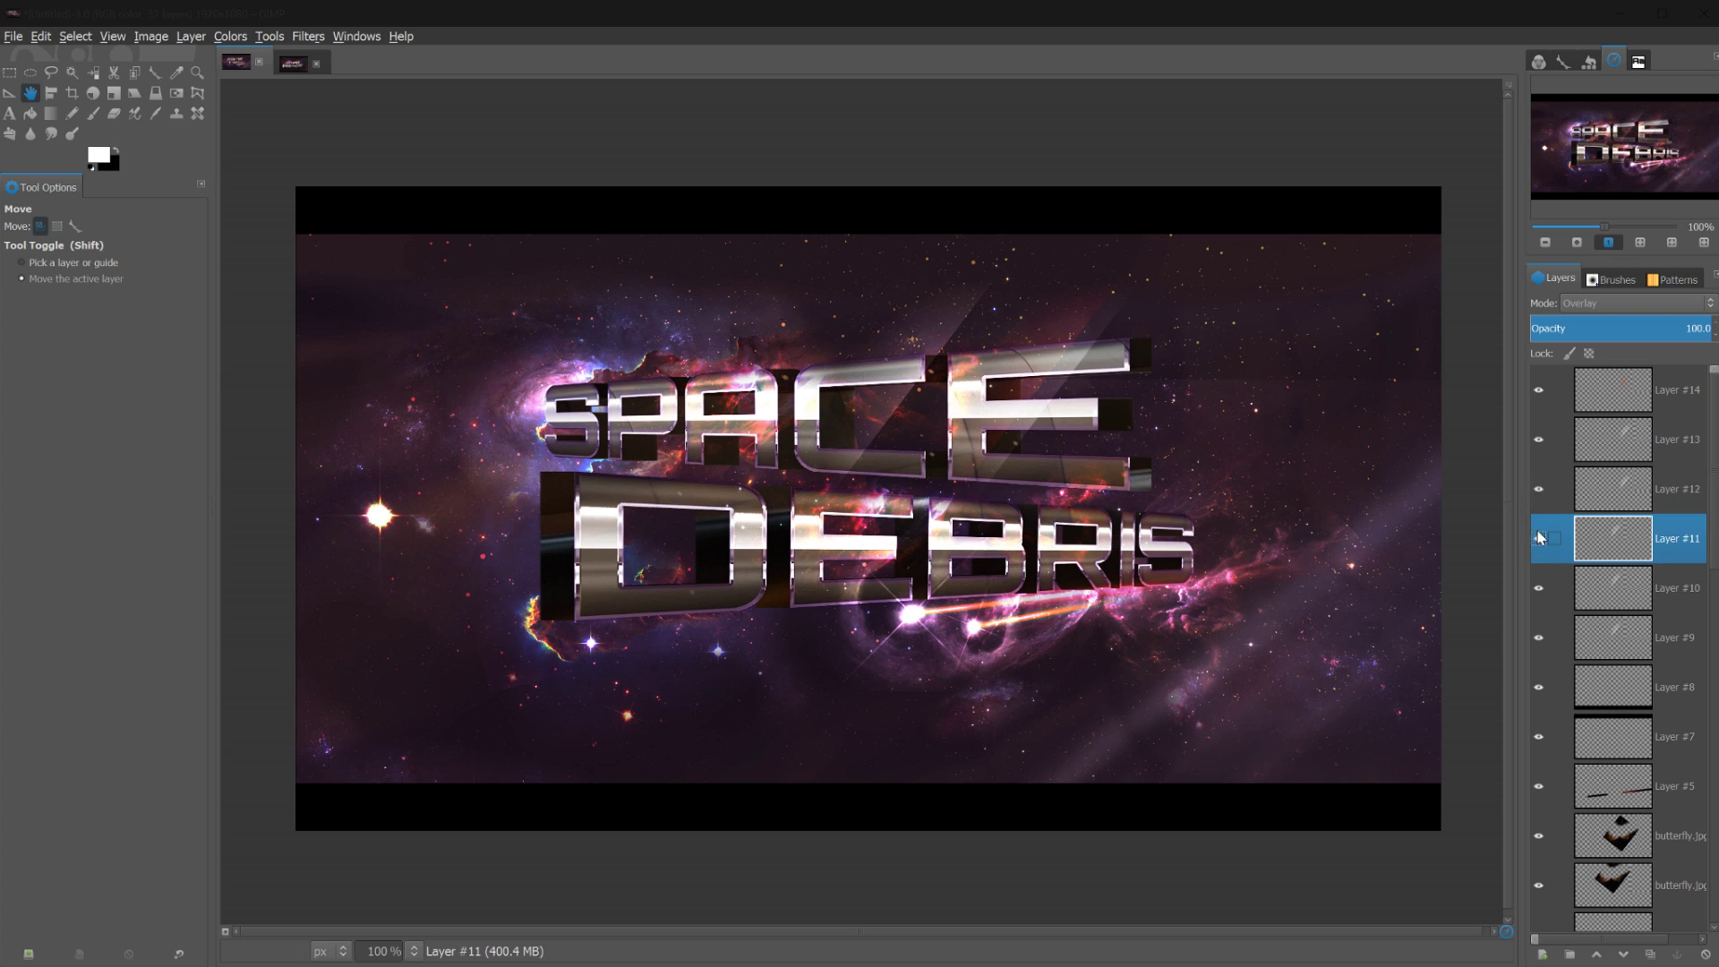
{"action": "left_click_drag", "start_coordinate": [839, 478], "coordinate": [1067, 478]}
{"action": "left_click", "coordinate": [1620, 591]}
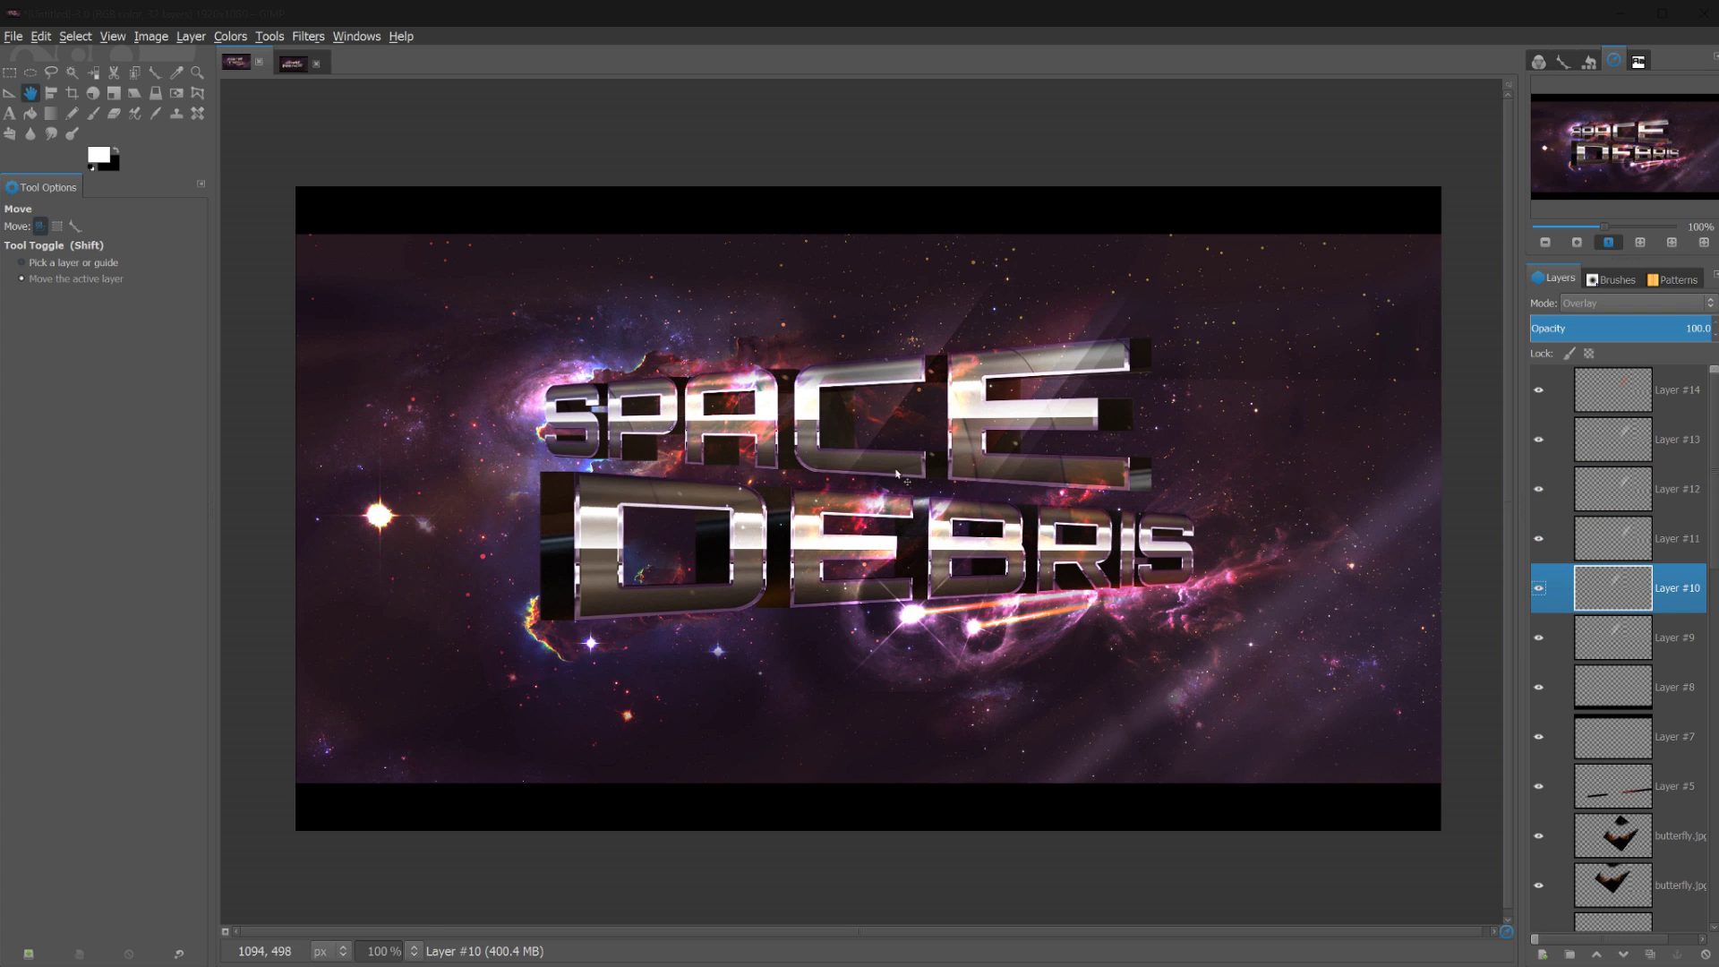
{"action": "left_click_drag", "start_coordinate": [893, 470], "coordinate": [1033, 450]}
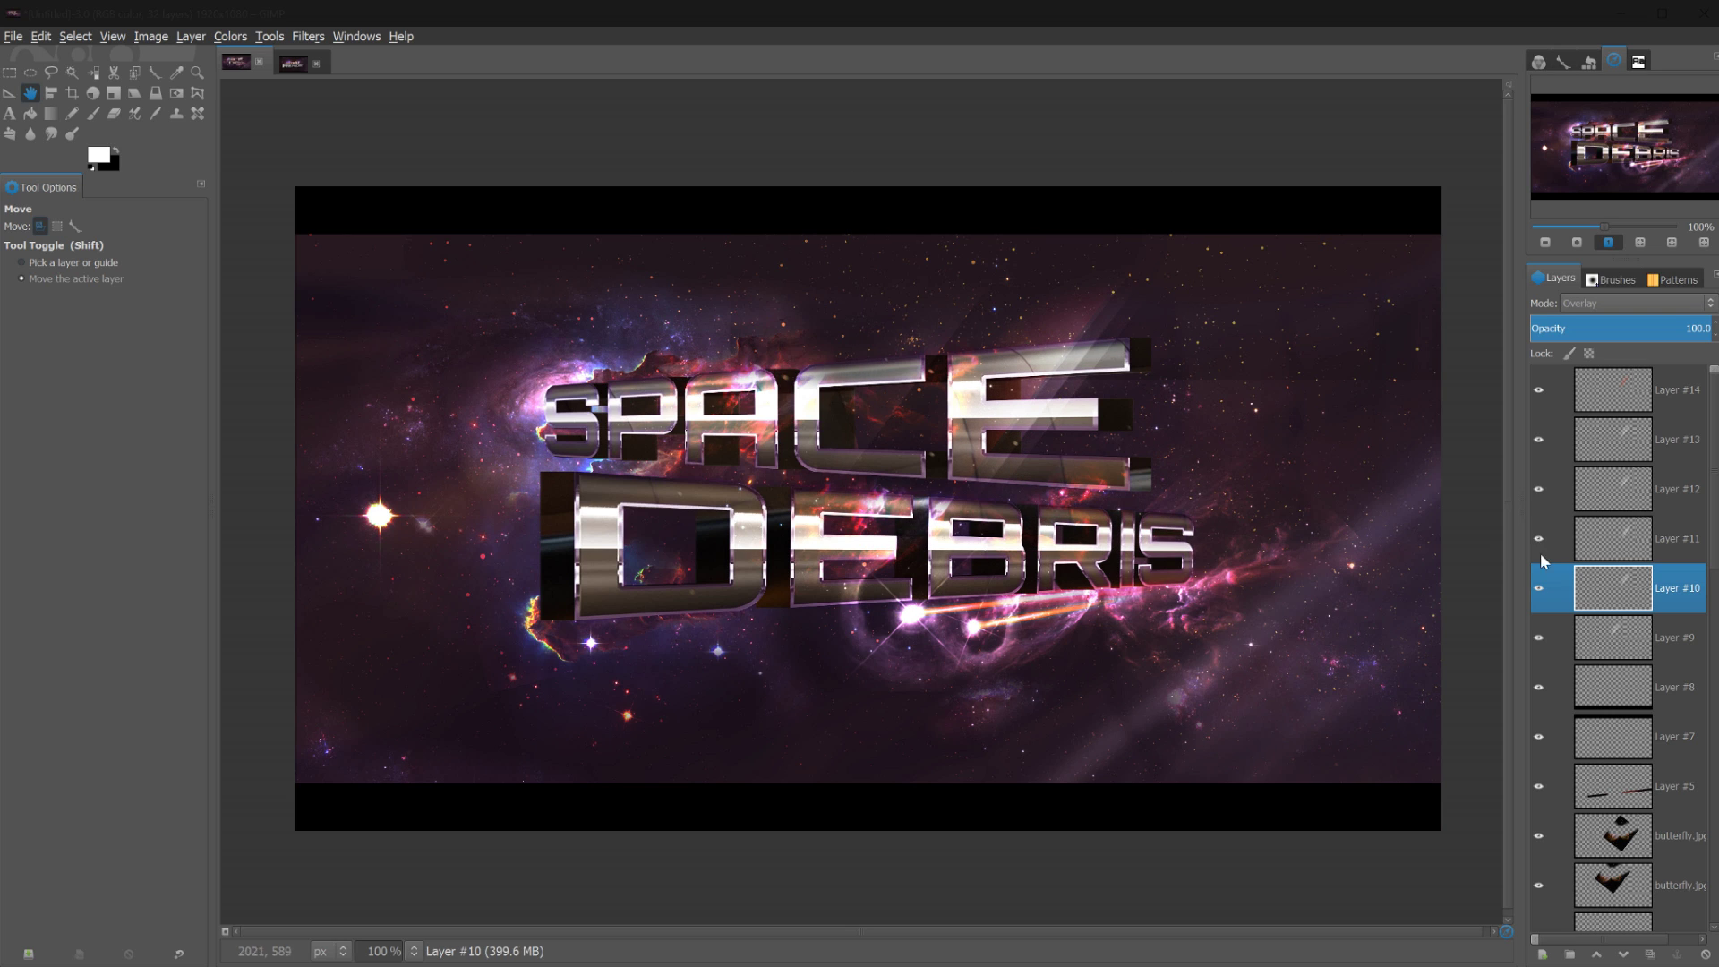
Move the Layer #9 highlight over to the E of SPACE and nudge the Layer #14 streak to line up there
{"action": "left_click", "coordinate": [1621, 639]}
{"action": "mouse_move", "coordinate": [808, 407]}
{"action": "left_mouse_down"}
{"action": "mouse_move", "coordinate": [1059, 429]}
{"action": "mouse_move", "coordinate": [994, 428]}
{"action": "mouse_move", "coordinate": [955, 404]}
{"action": "mouse_move", "coordinate": [971, 414]}
{"action": "left_mouse_up"}
{"action": "left_click", "coordinate": [1676, 390]}
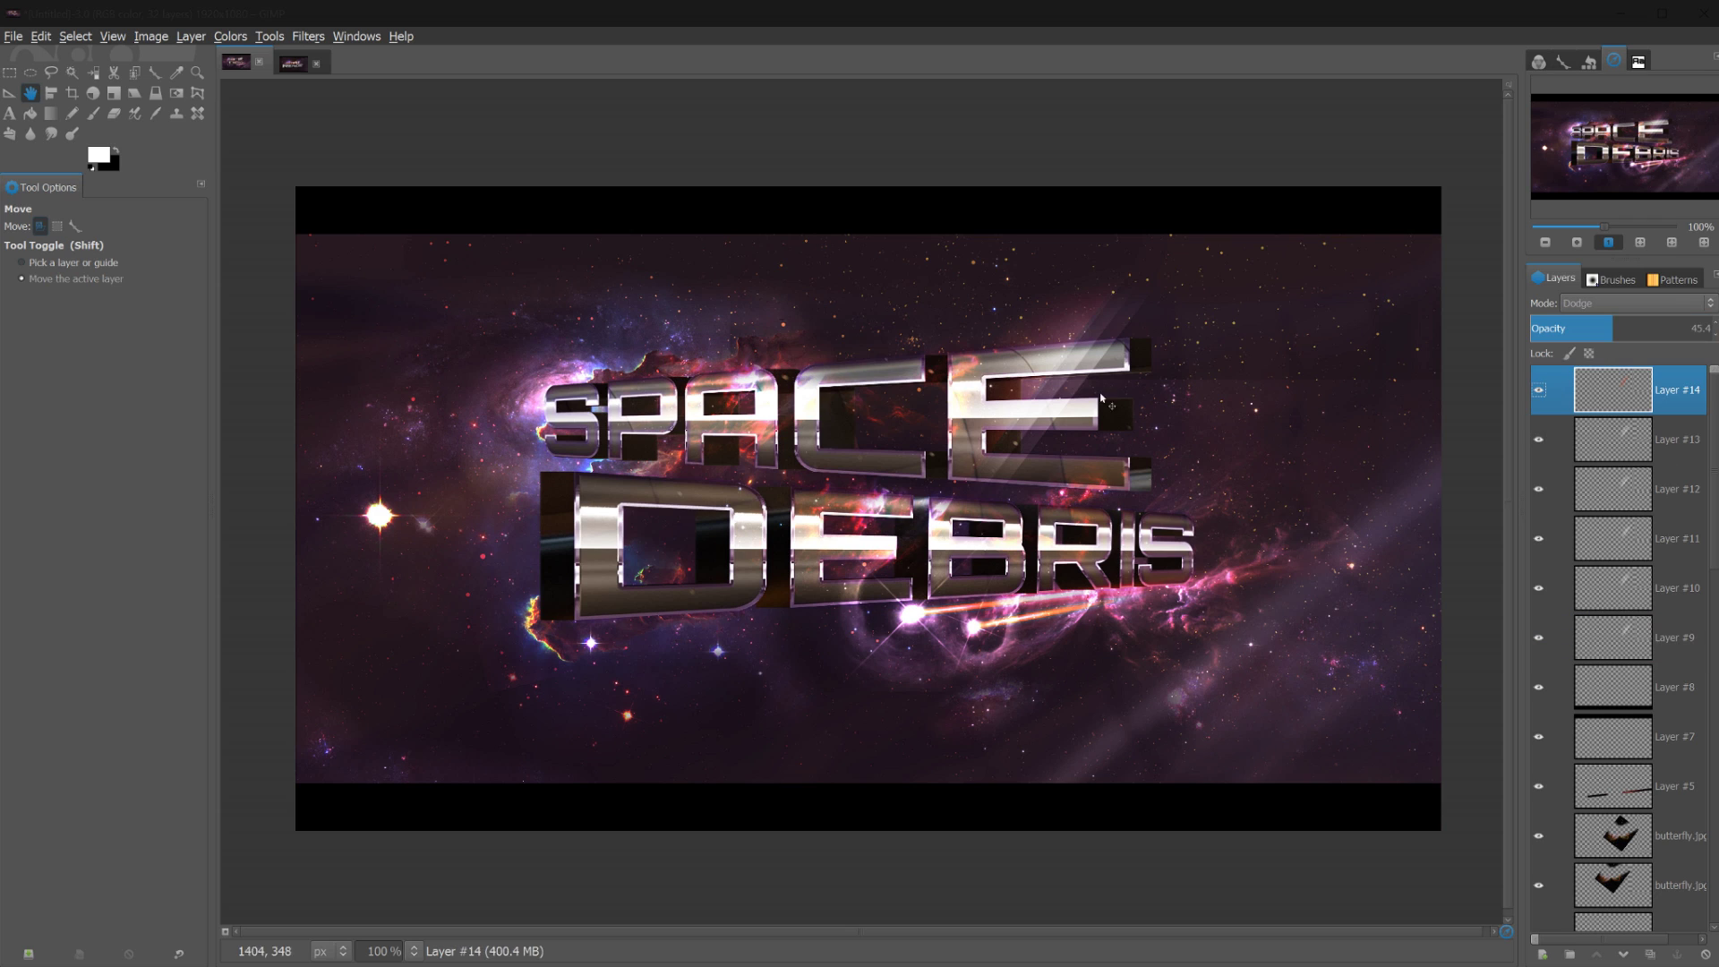
{"action": "left_click_drag", "start_coordinate": [1076, 397], "coordinate": [1092, 416]}
Create a new layer from the visible image above Layer #14
{"action": "left_click", "coordinate": [1619, 395]}
{"action": "left_click", "coordinate": [263, 43]}
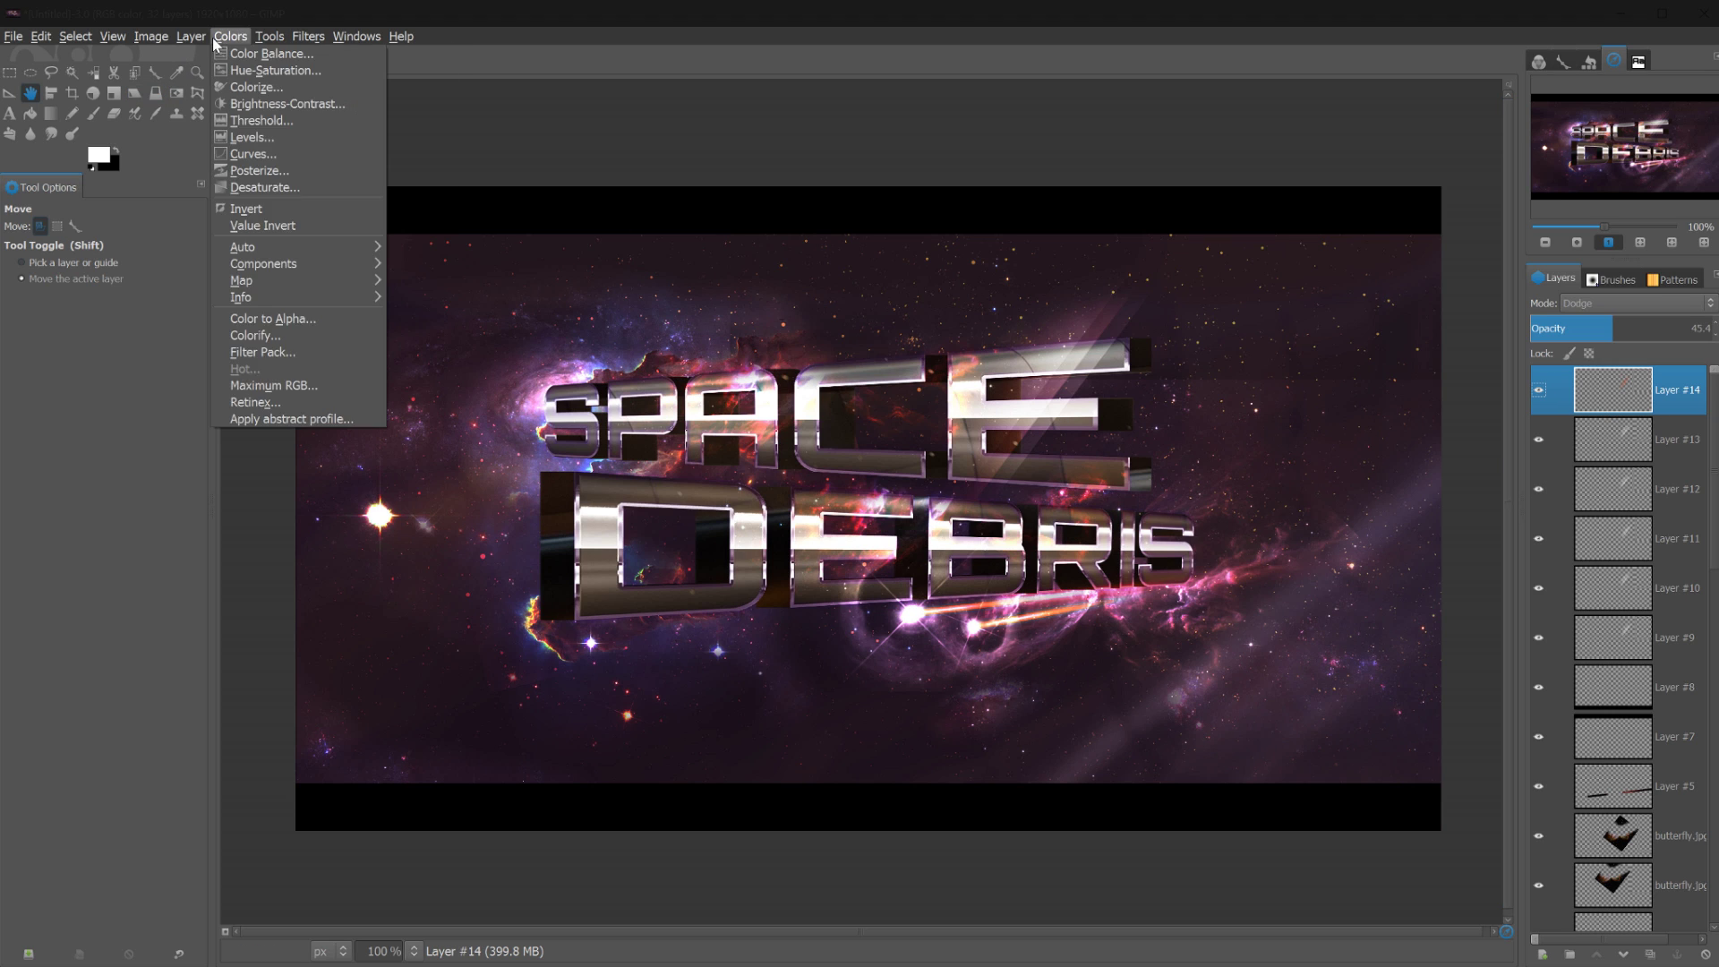
{"action": "left_click", "coordinate": [212, 70]}
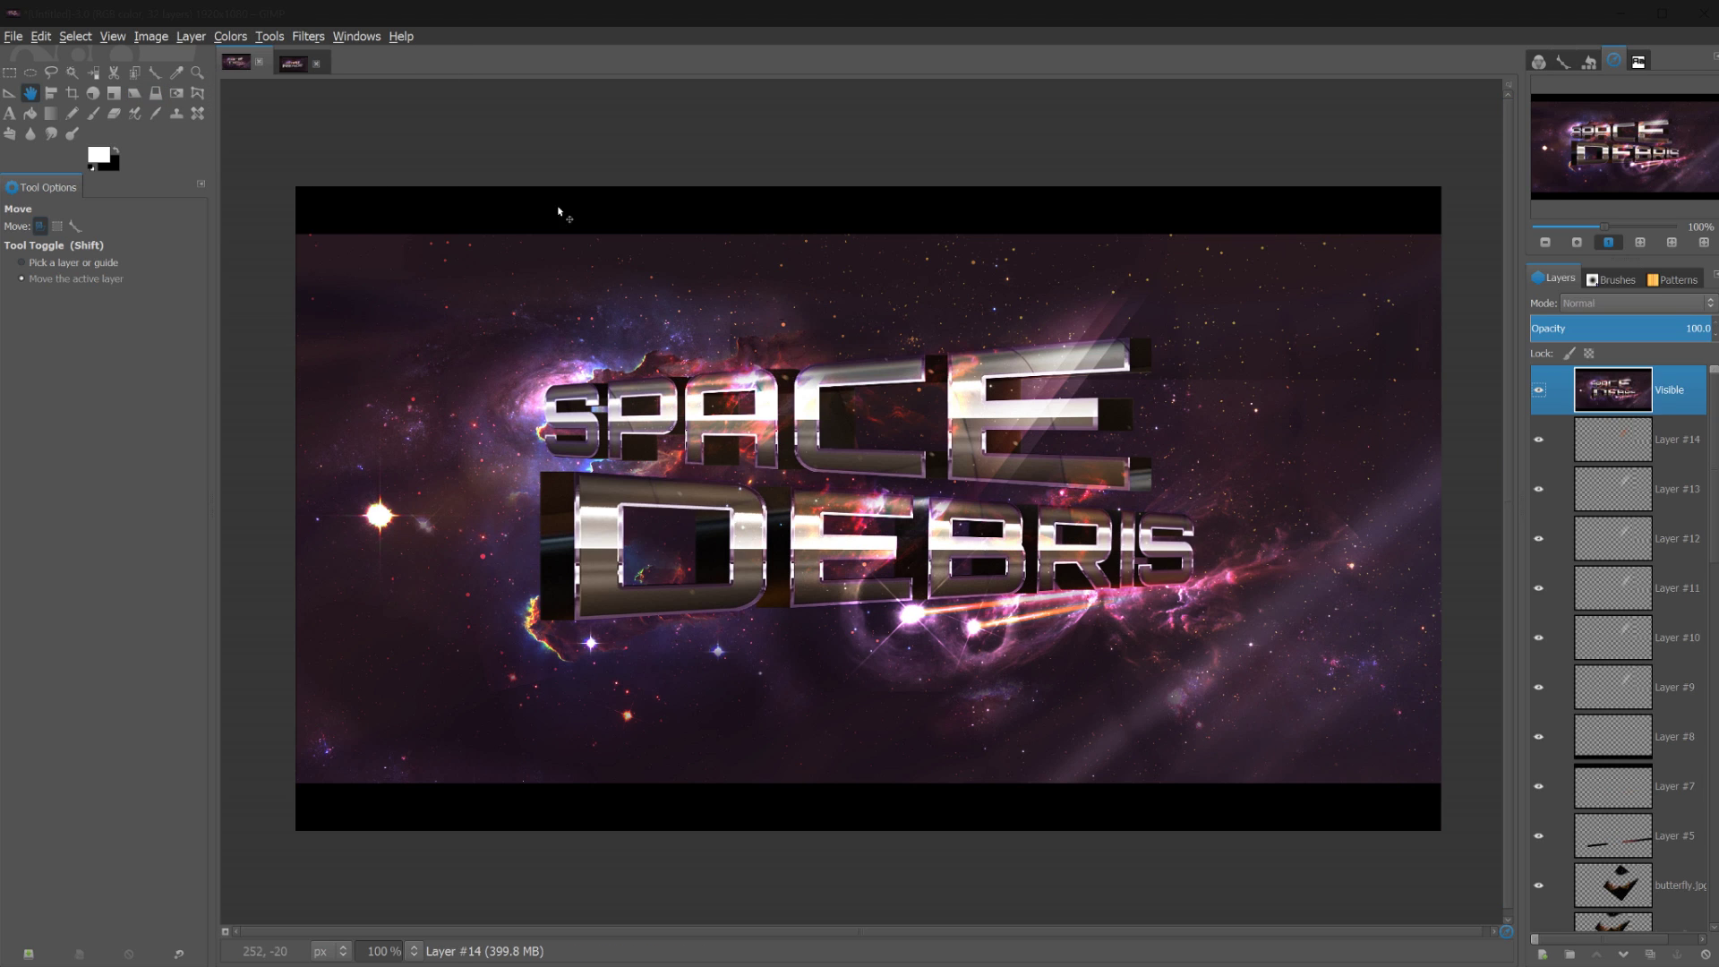
Choose the Incandescent gradient for the Blend tool
{"action": "left_click", "coordinate": [51, 113]}
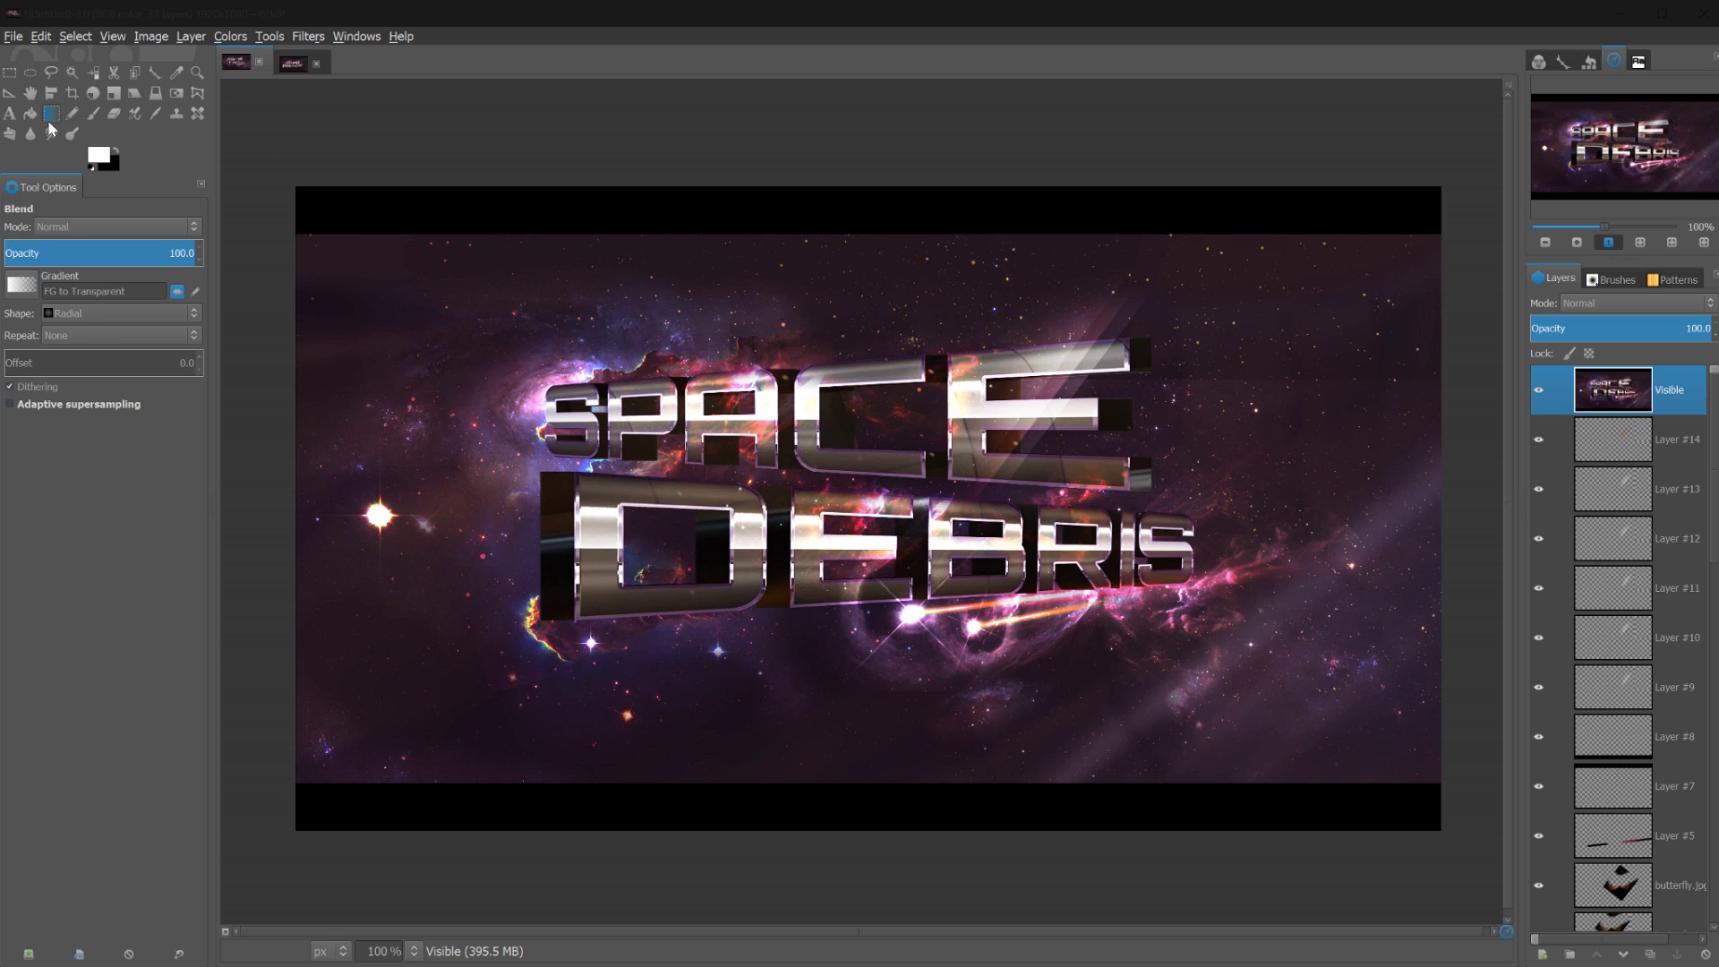
{"action": "left_click", "coordinate": [27, 288]}
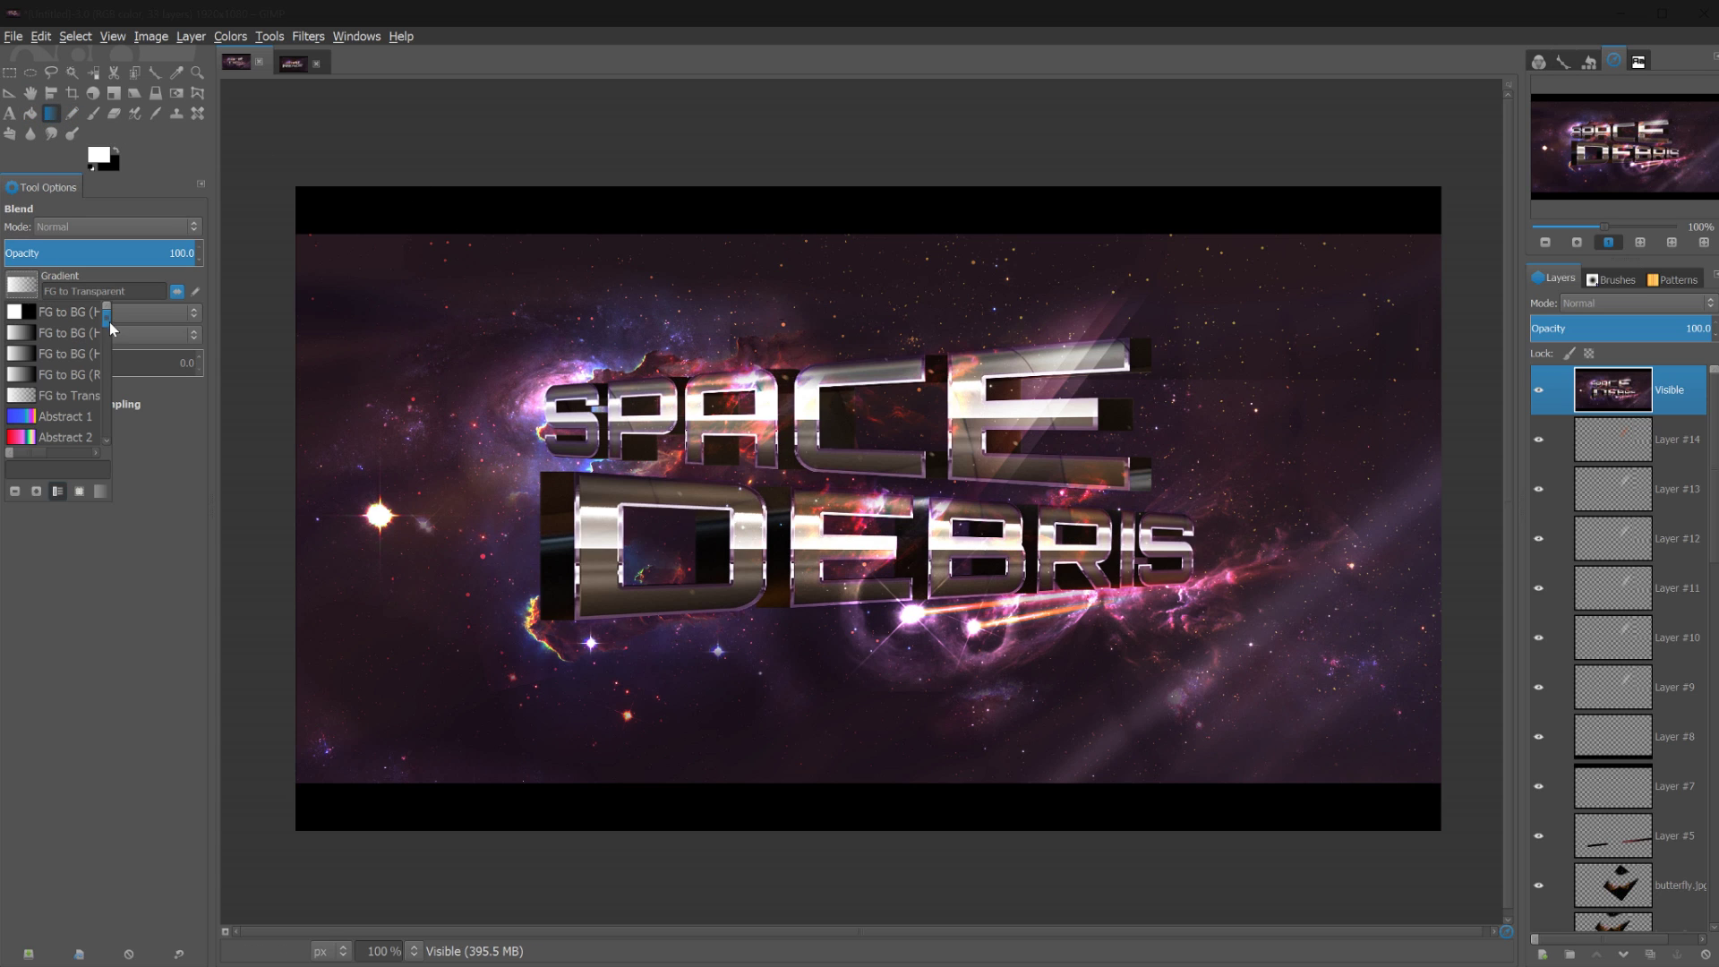
{"action": "scroll", "coordinate": [106, 332], "scroll_direction": "down", "scroll_amount": 5}
{"action": "left_click_drag", "start_coordinate": [113, 351], "coordinate": [111, 391]}
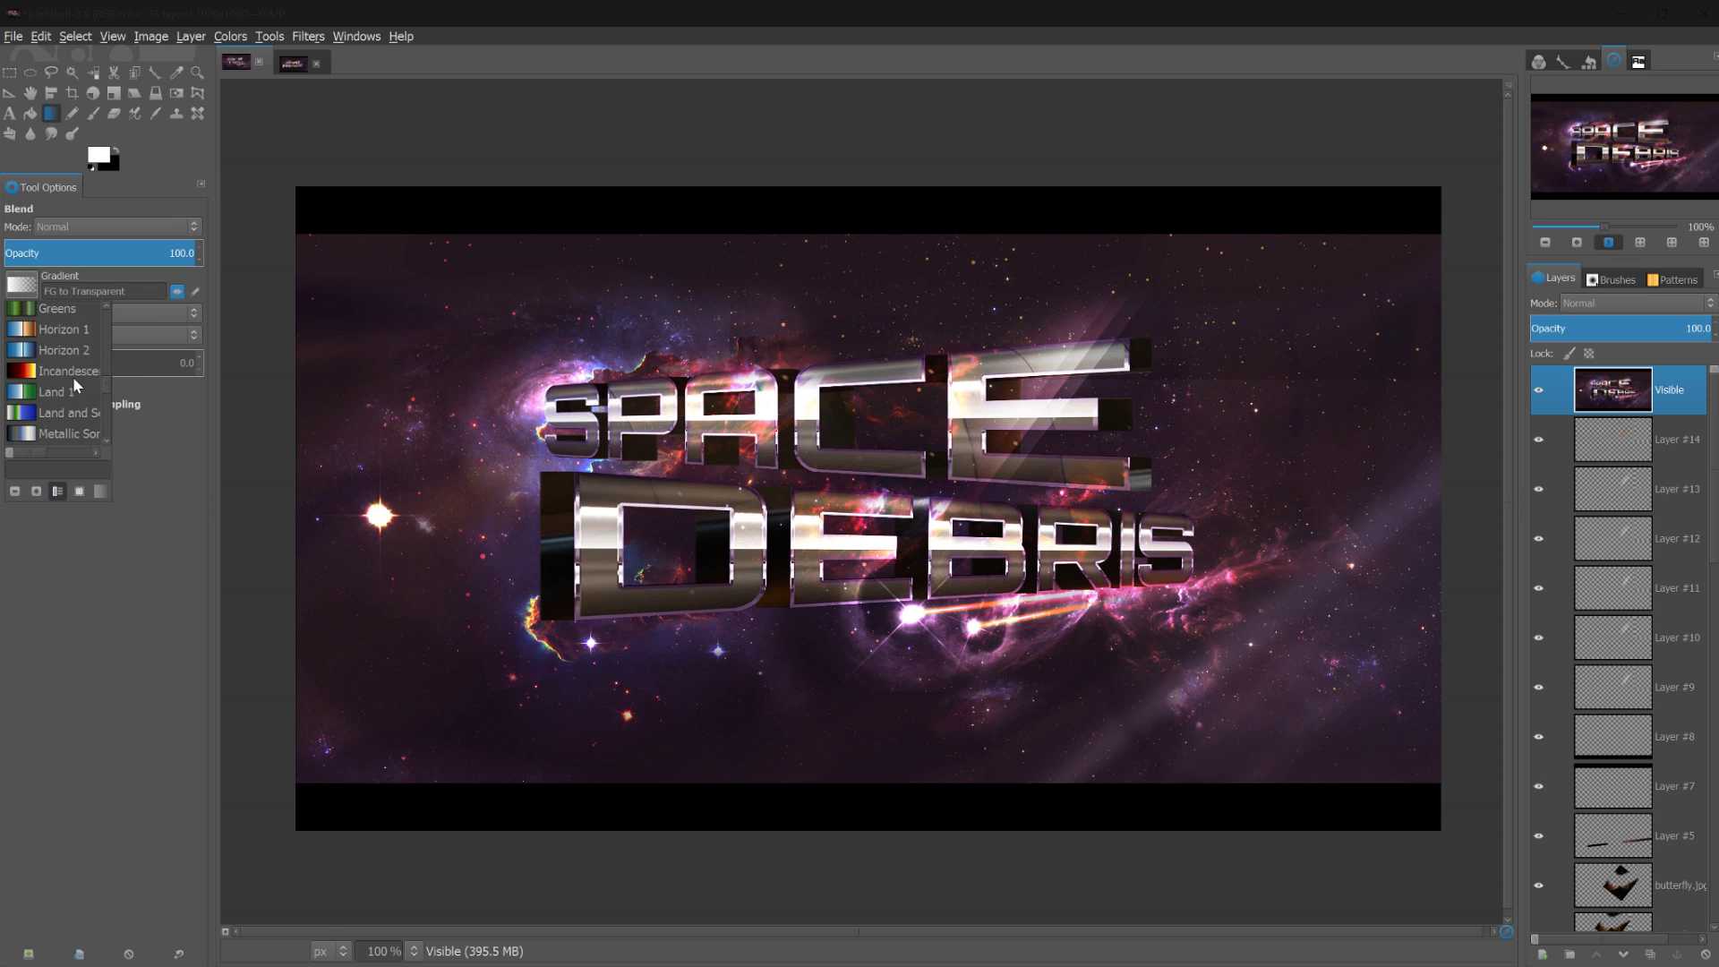
{"action": "left_click", "coordinate": [74, 373]}
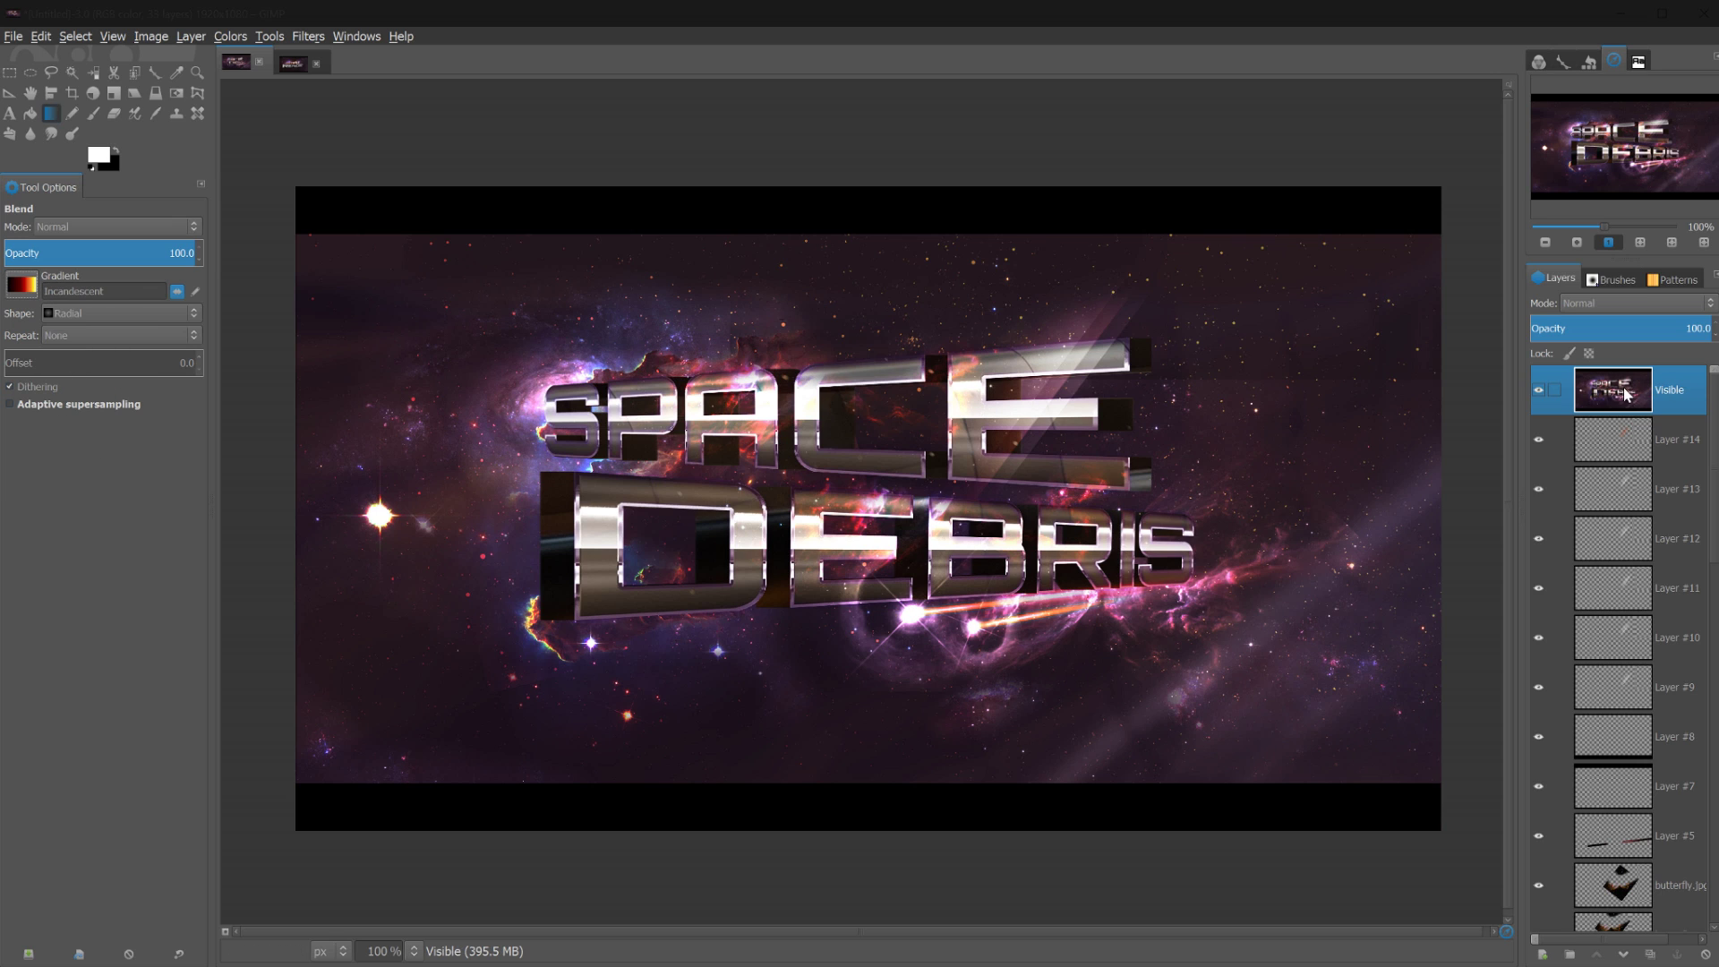
Recolor the merged Visible layer with a Gradient Map using the Incandescent gradient
{"action": "left_click", "coordinate": [225, 37]}
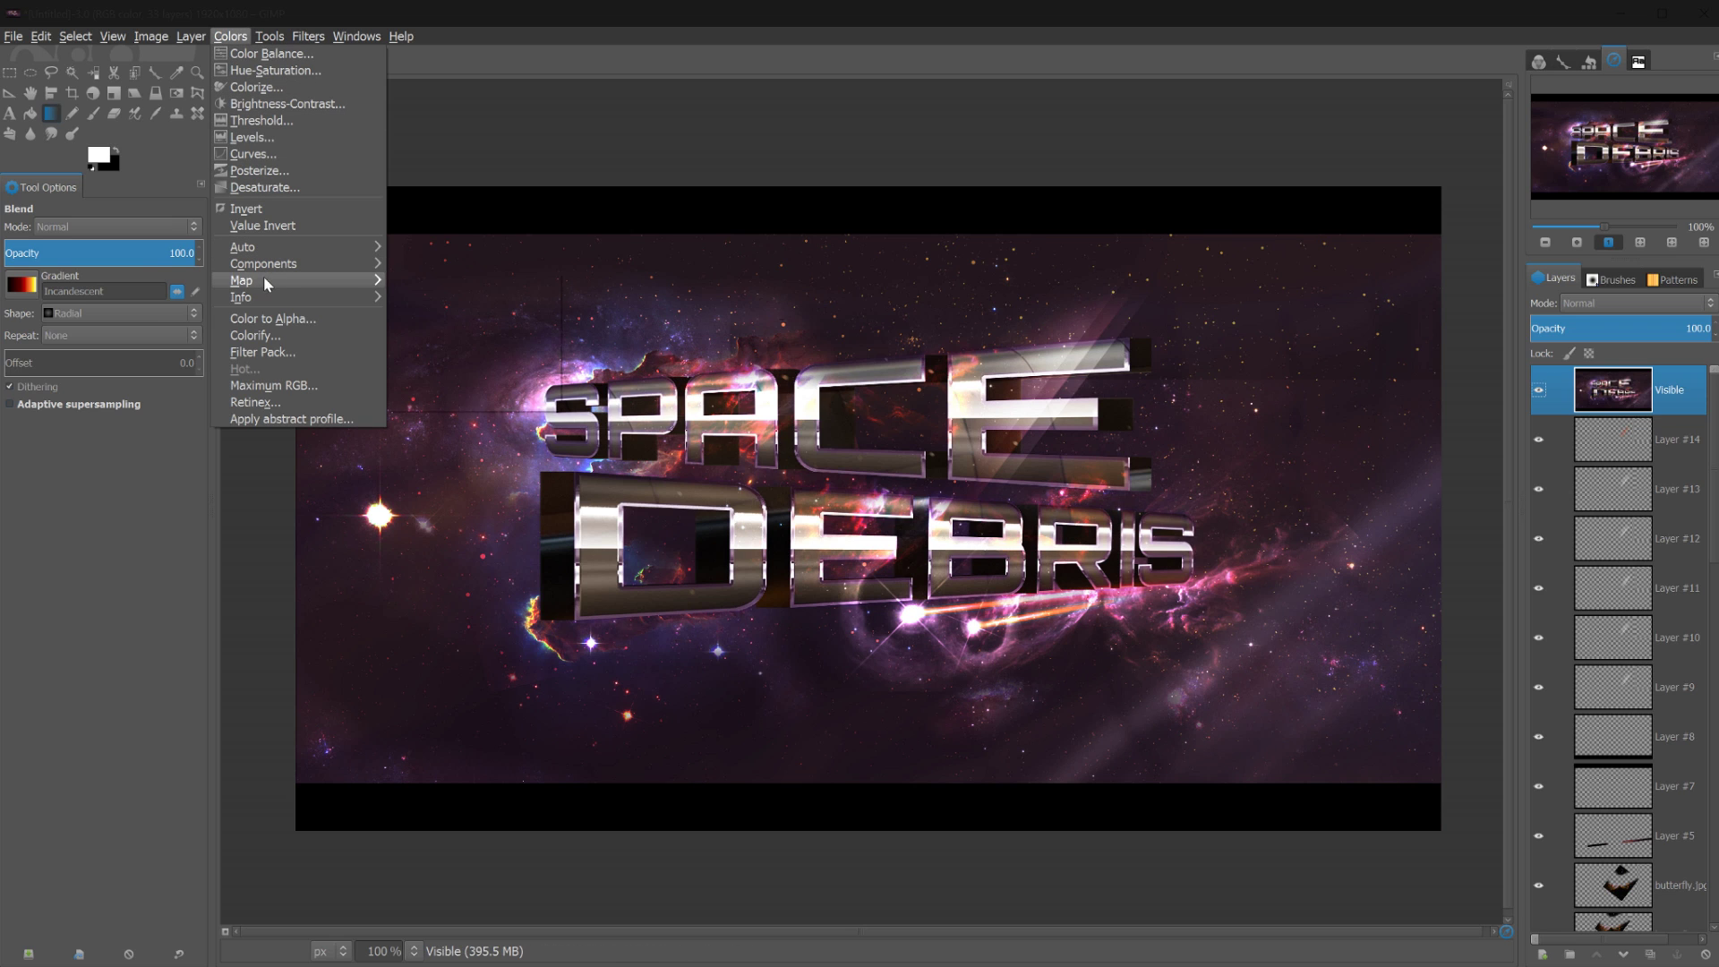
{"action": "mouse_move", "coordinate": [265, 281]}
{"action": "left_click", "coordinate": [452, 350]}
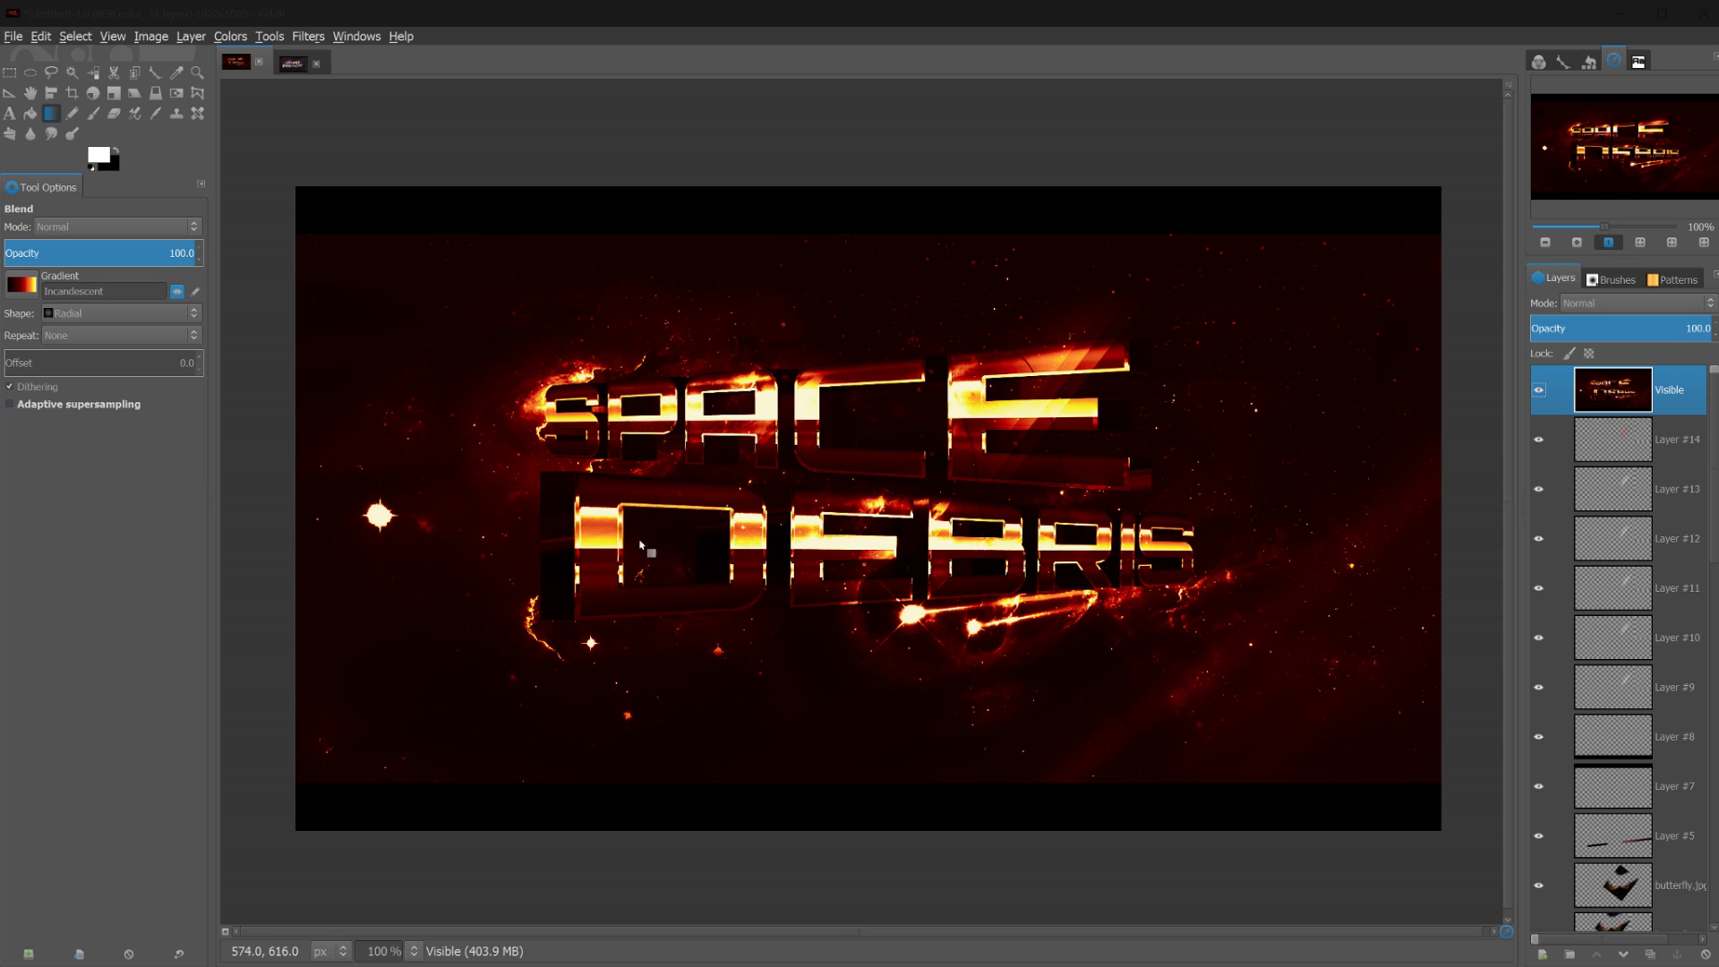
Lower the gradient-mapped Visible layer's opacity to about 21, toggling its visibility to compare the effect
{"action": "left_click", "coordinate": [1681, 324]}
{"action": "left_click_drag", "start_coordinate": [1659, 323], "coordinate": [1578, 328]}
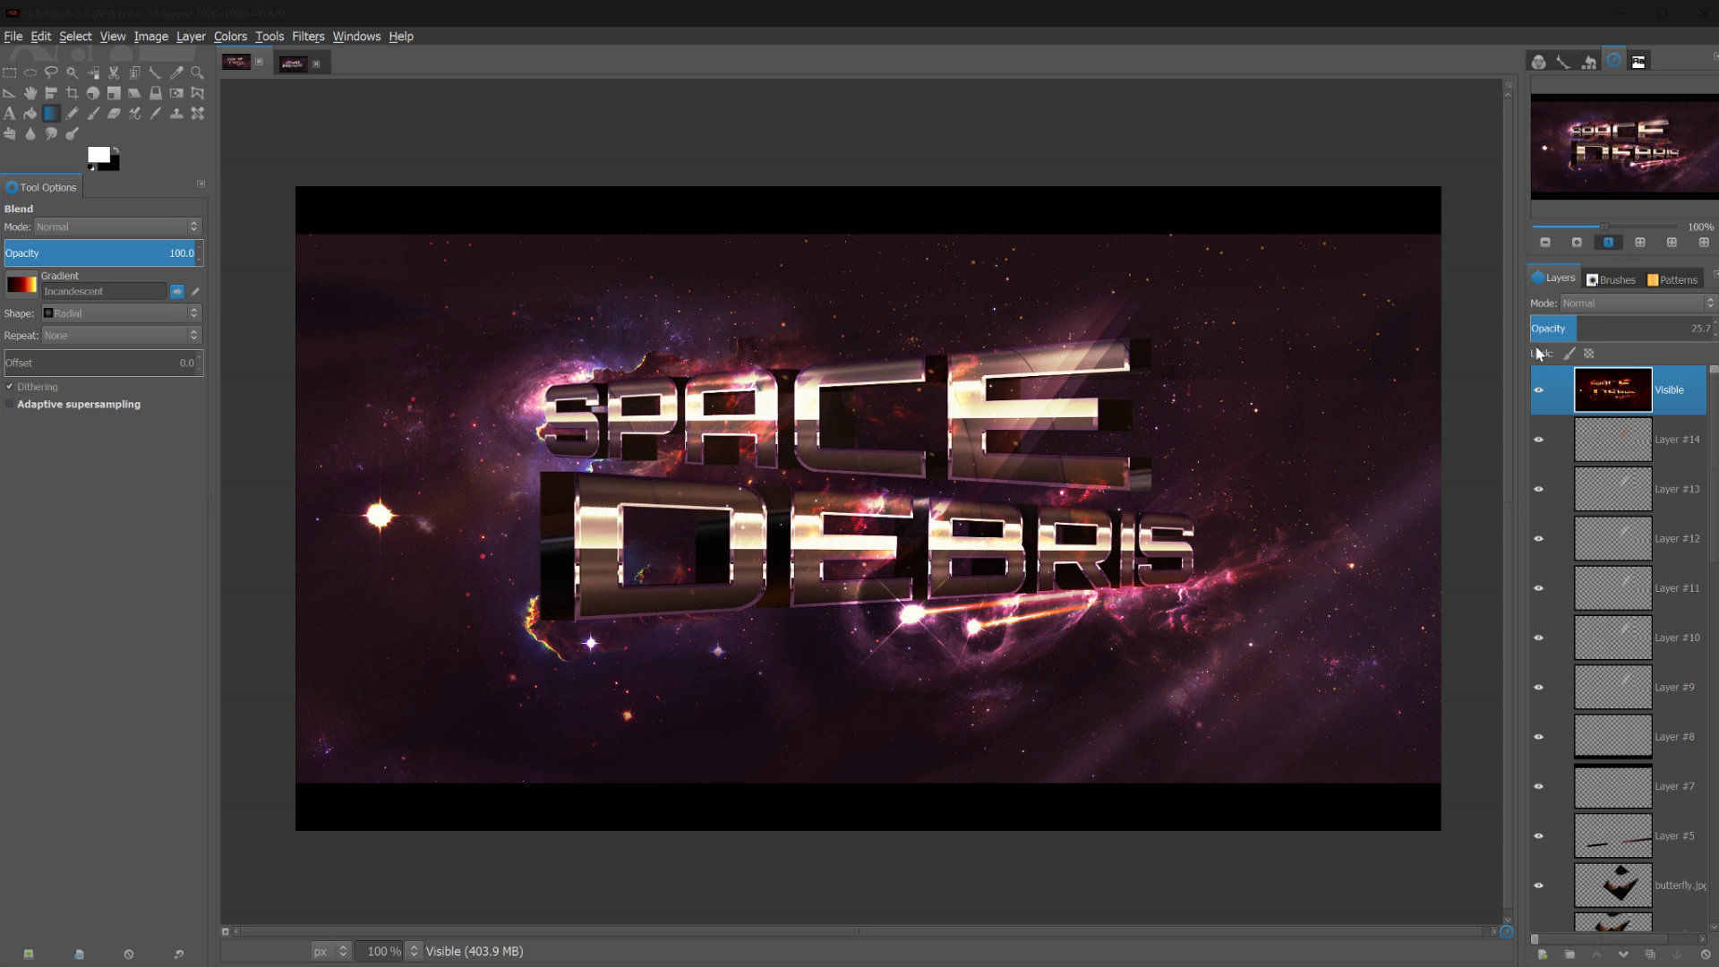
{"action": "left_click", "coordinate": [1538, 392]}
{"action": "left_click", "coordinate": [1538, 394]}
{"action": "left_click", "coordinate": [1538, 394]}
{"action": "left_click", "coordinate": [1538, 394]}
{"action": "left_click_drag", "start_coordinate": [1577, 323], "coordinate": [1564, 321]}
Create another new layer from the visible image above the gradient-mapped Visible layer
{"action": "left_click", "coordinate": [205, 39]}
{"action": "left_click", "coordinate": [285, 35]}
{"action": "left_click", "coordinate": [190, 36]}
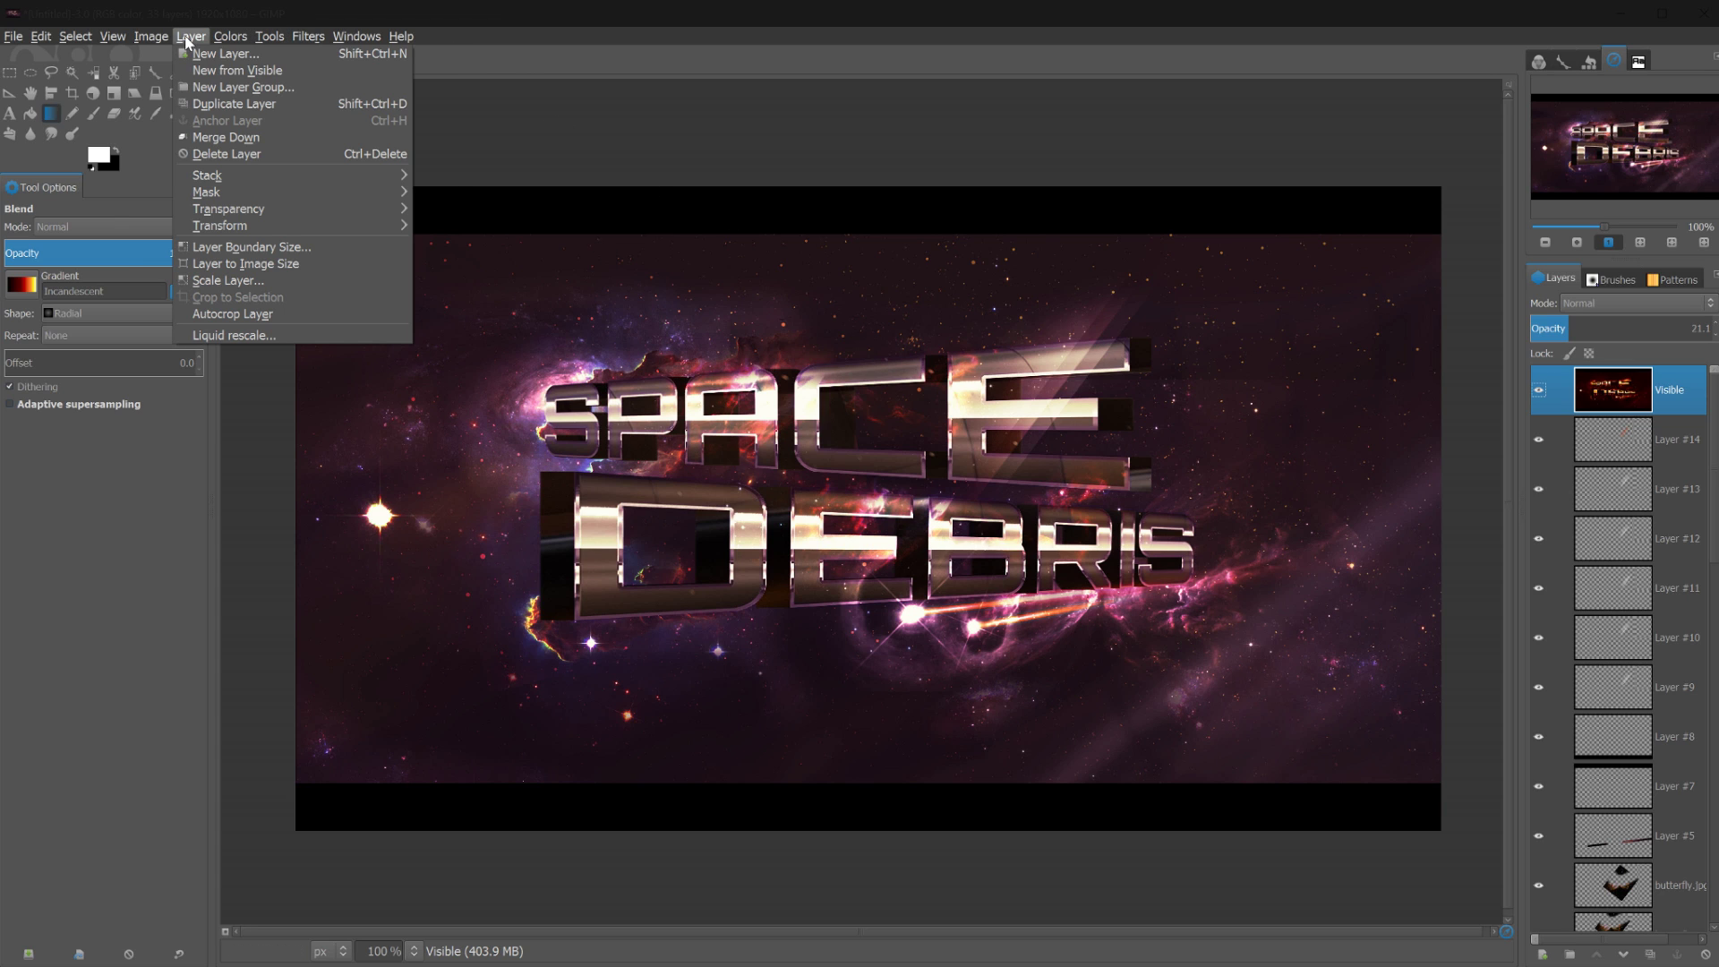
{"action": "left_click", "coordinate": [202, 70]}
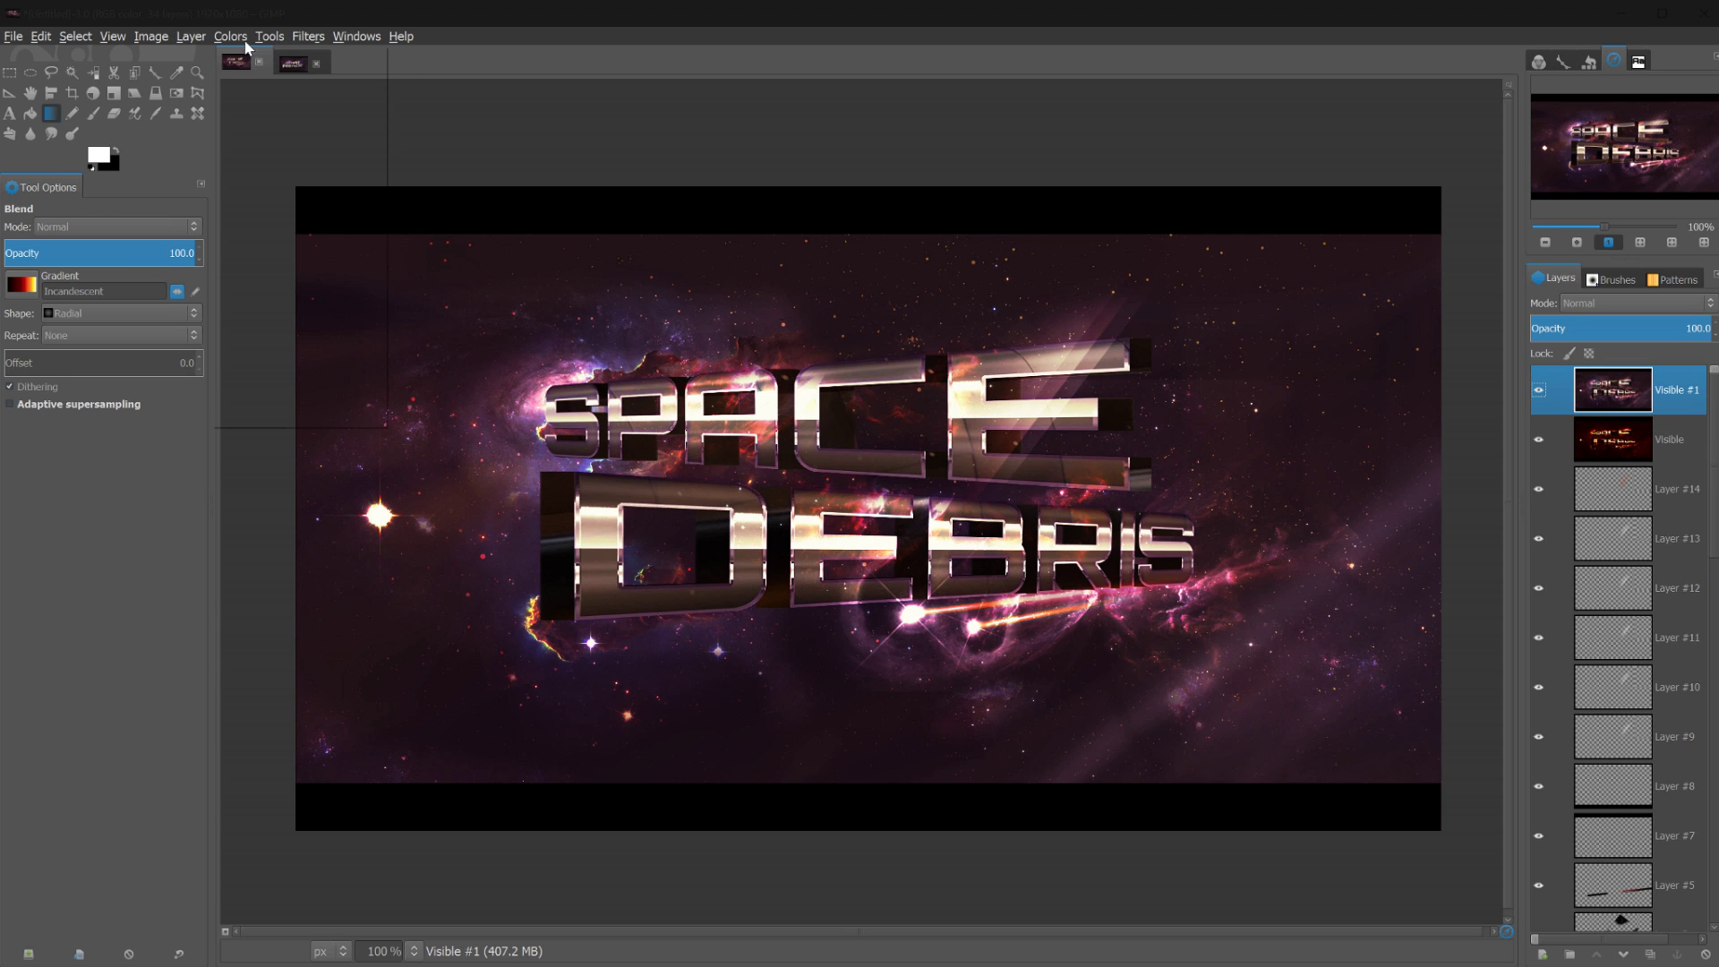
Adjust the new merged layer's Hue-Saturation with lightness -2 and saturation -13
{"action": "left_click", "coordinate": [230, 36]}
{"action": "left_click", "coordinate": [268, 70]}
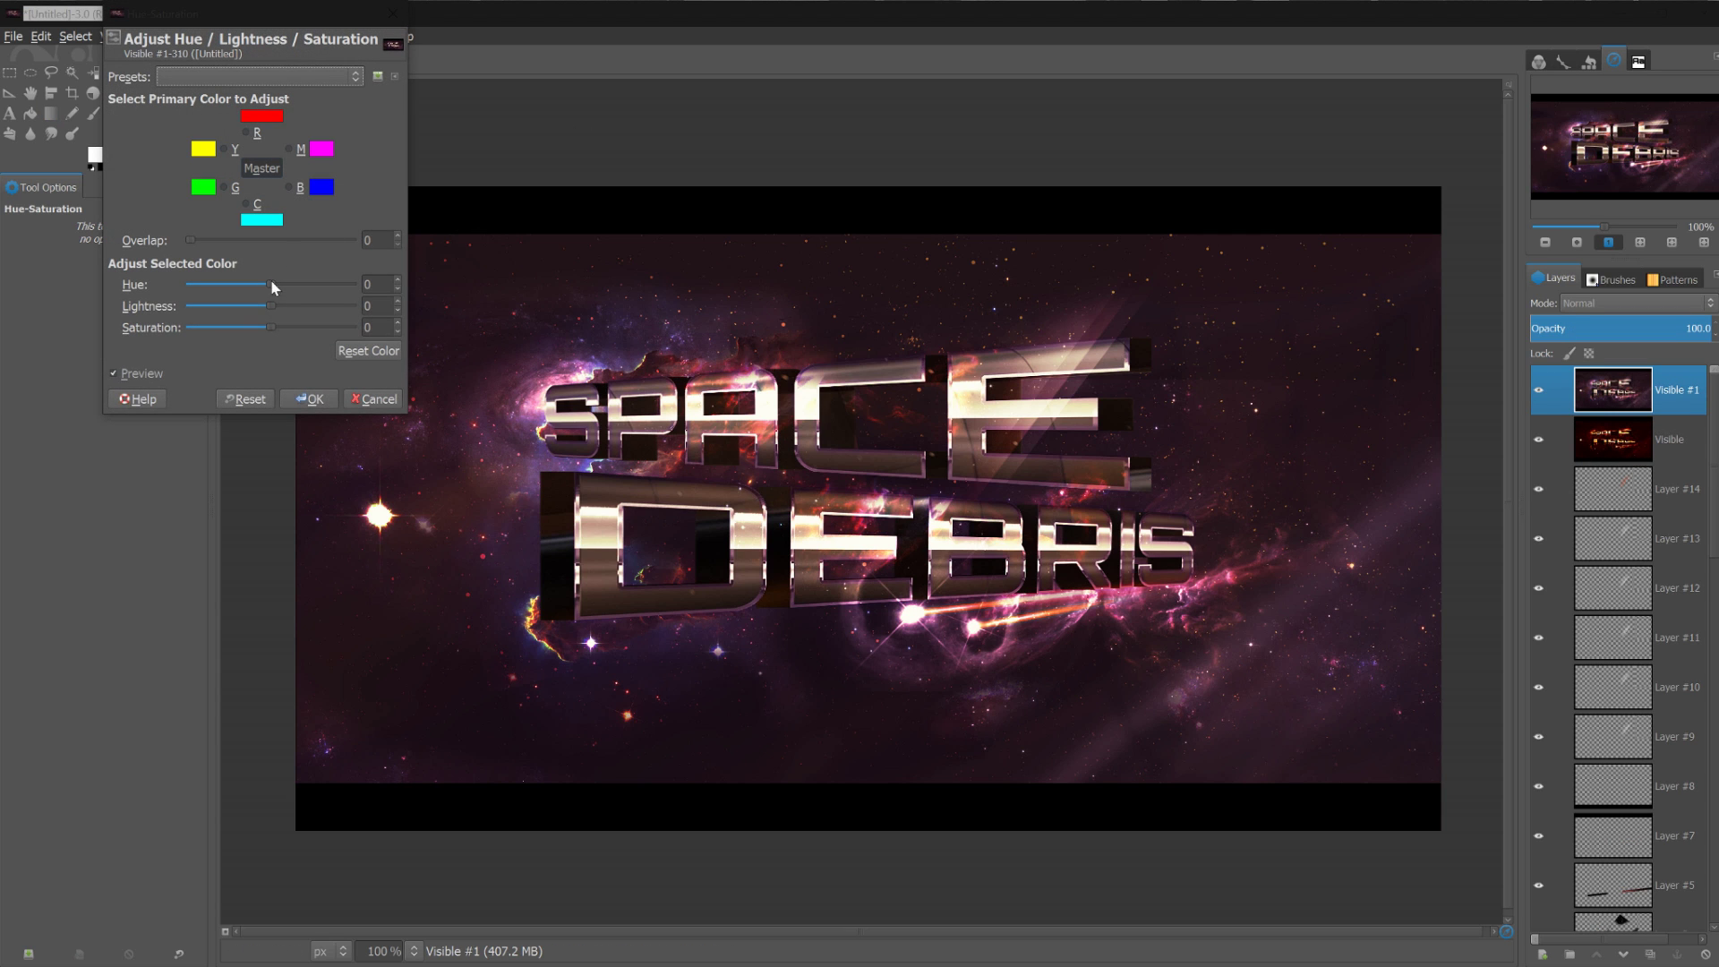
{"action": "mouse_move", "coordinate": [275, 305]}
{"action": "left_mouse_down"}
{"action": "mouse_move", "coordinate": [254, 307]}
{"action": "mouse_move", "coordinate": [257, 328]}
{"action": "left_mouse_up"}
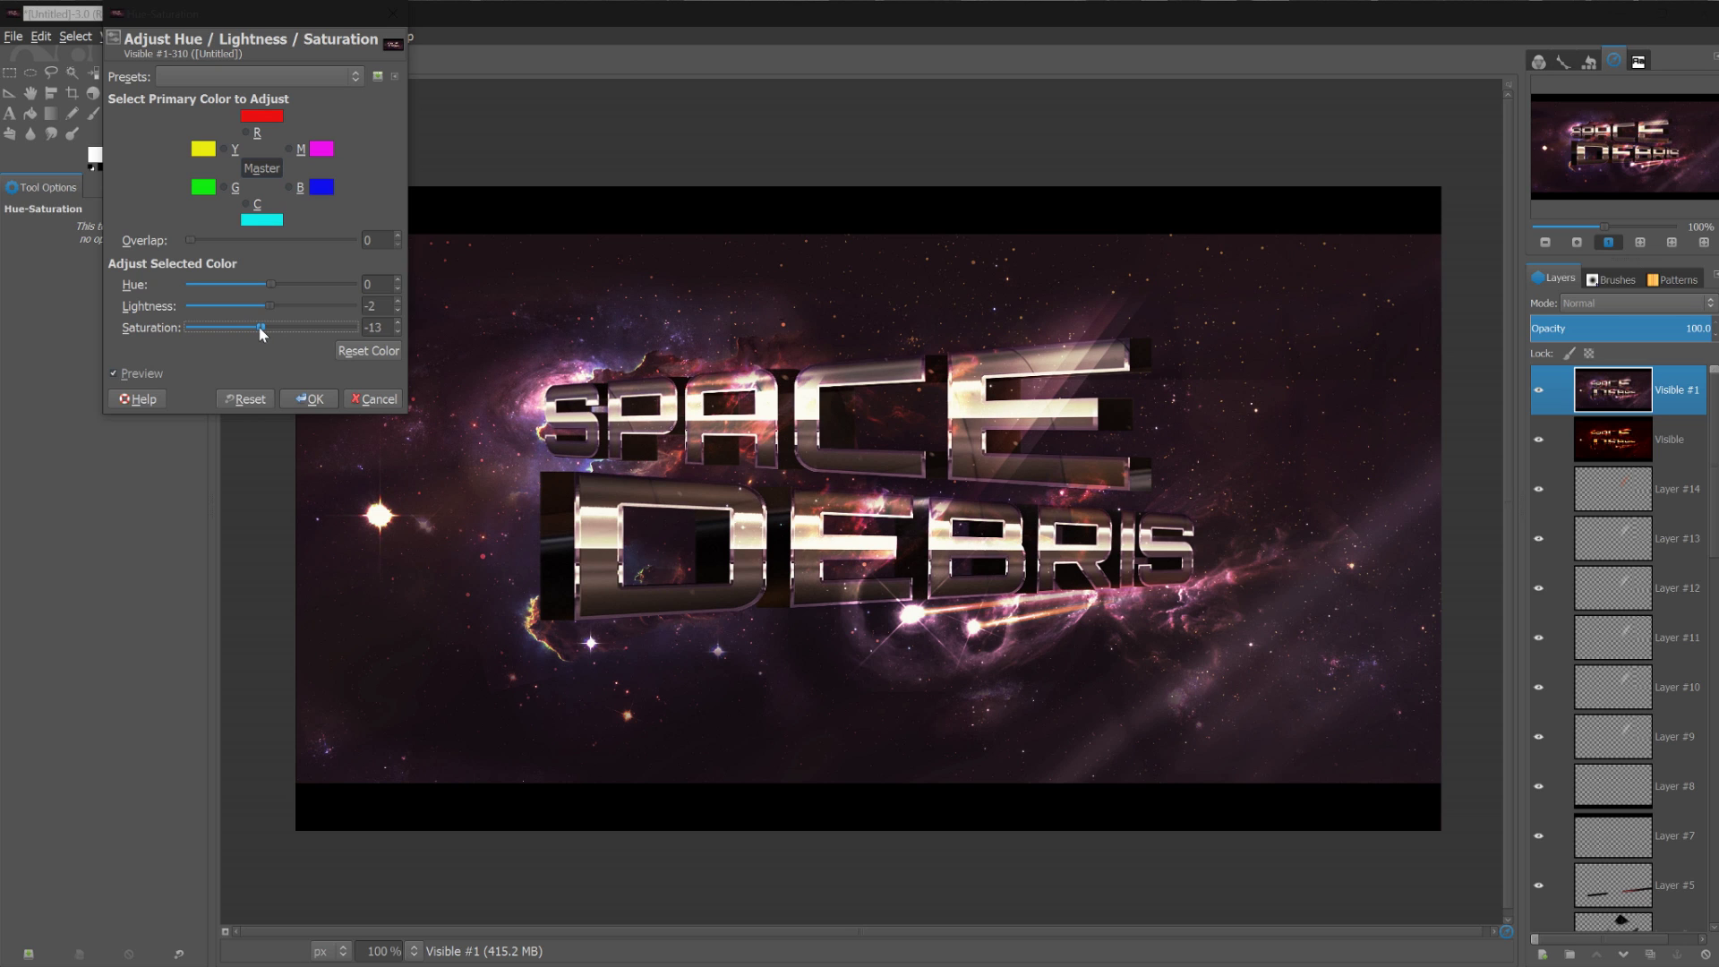
{"action": "left_click", "coordinate": [309, 398]}
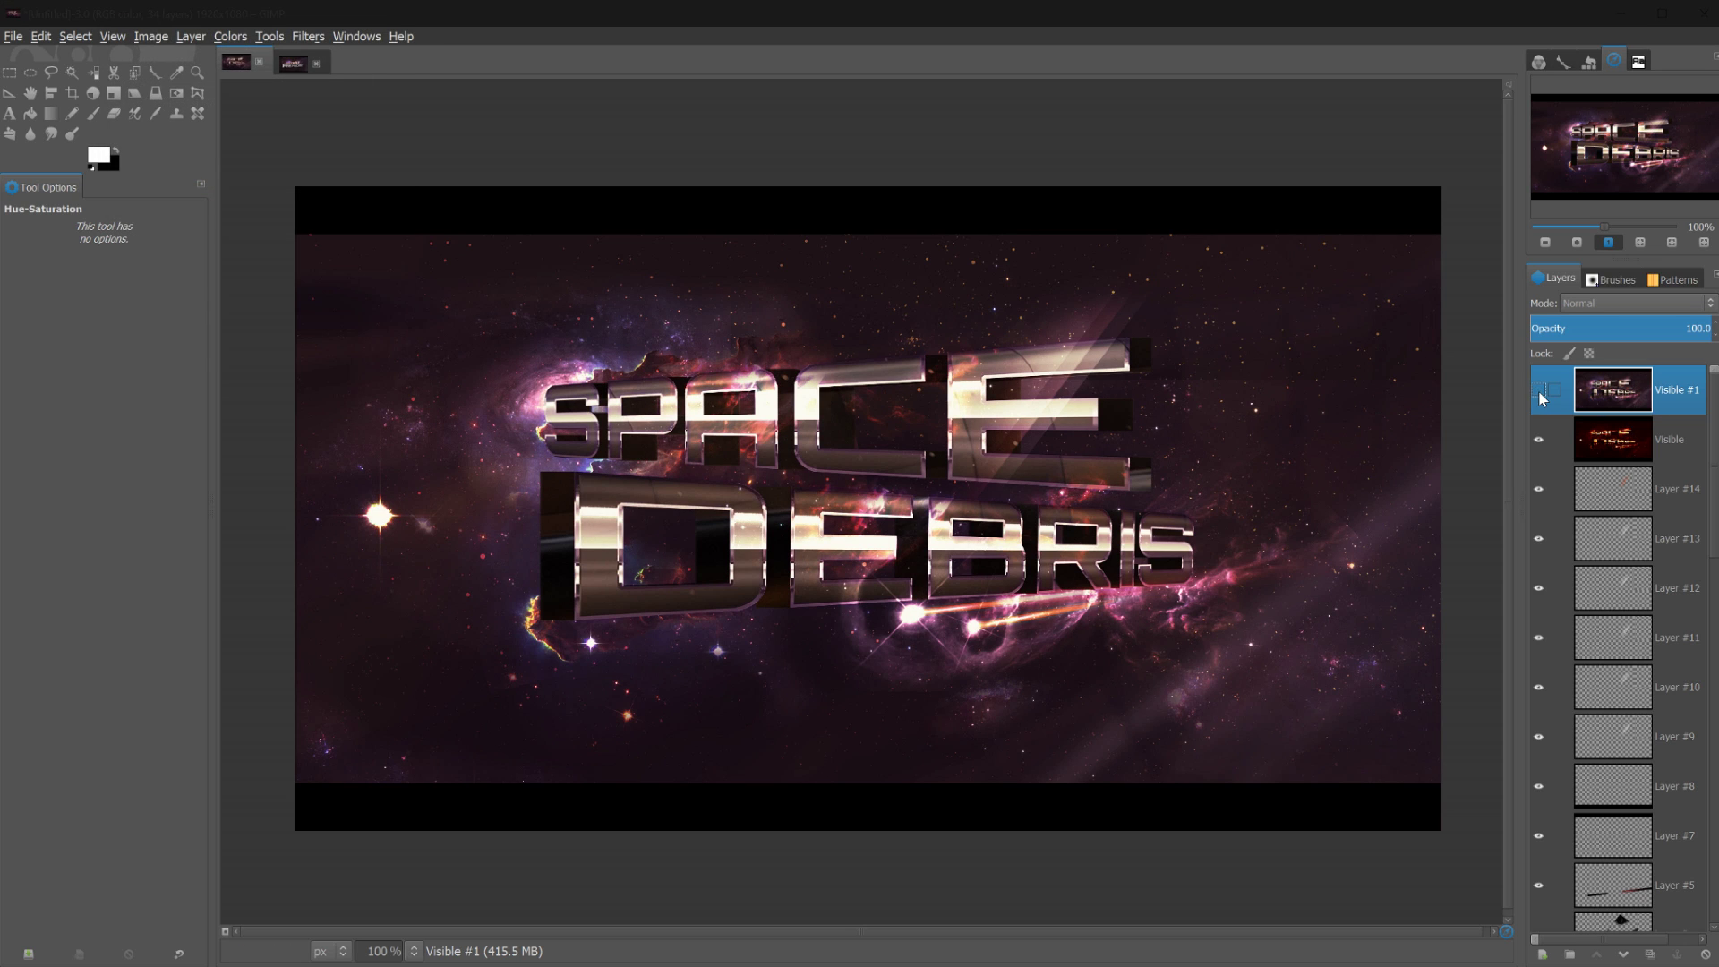